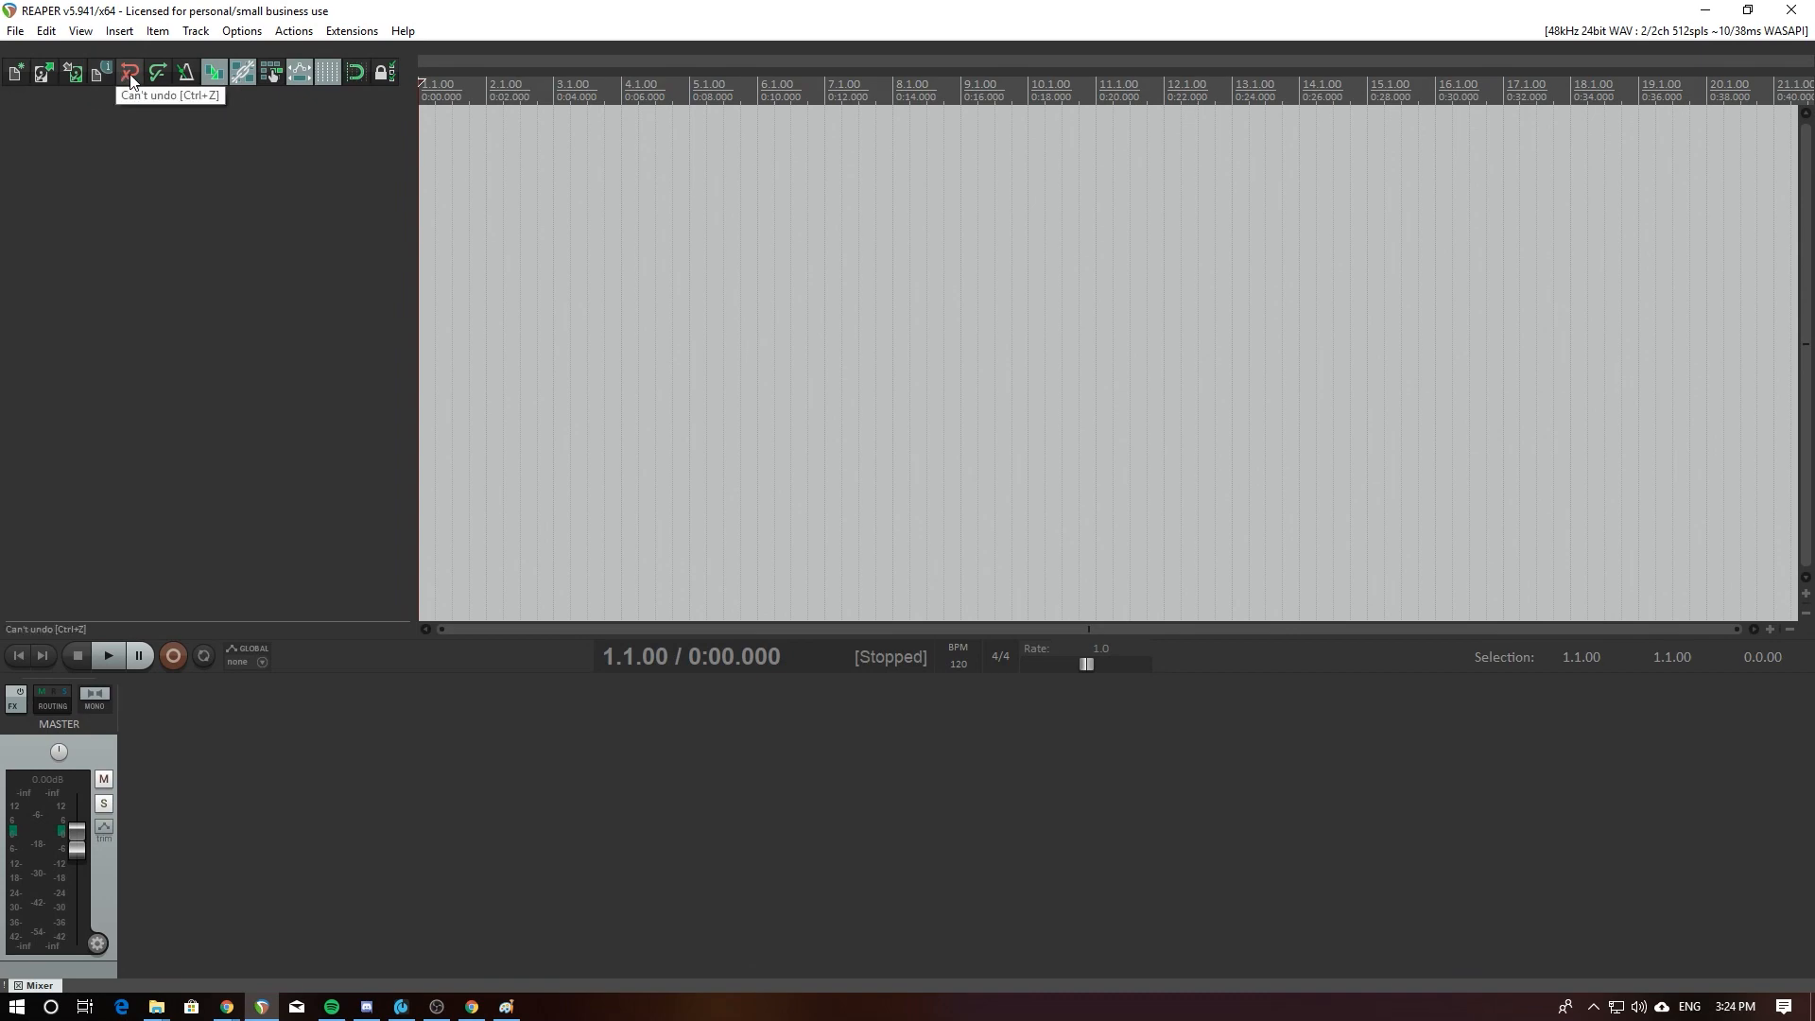
# Step: Play the empty project with the metronome enabled, stop playback and disable the metronome
pyautogui.click(187, 75)
pyautogui.press('space')
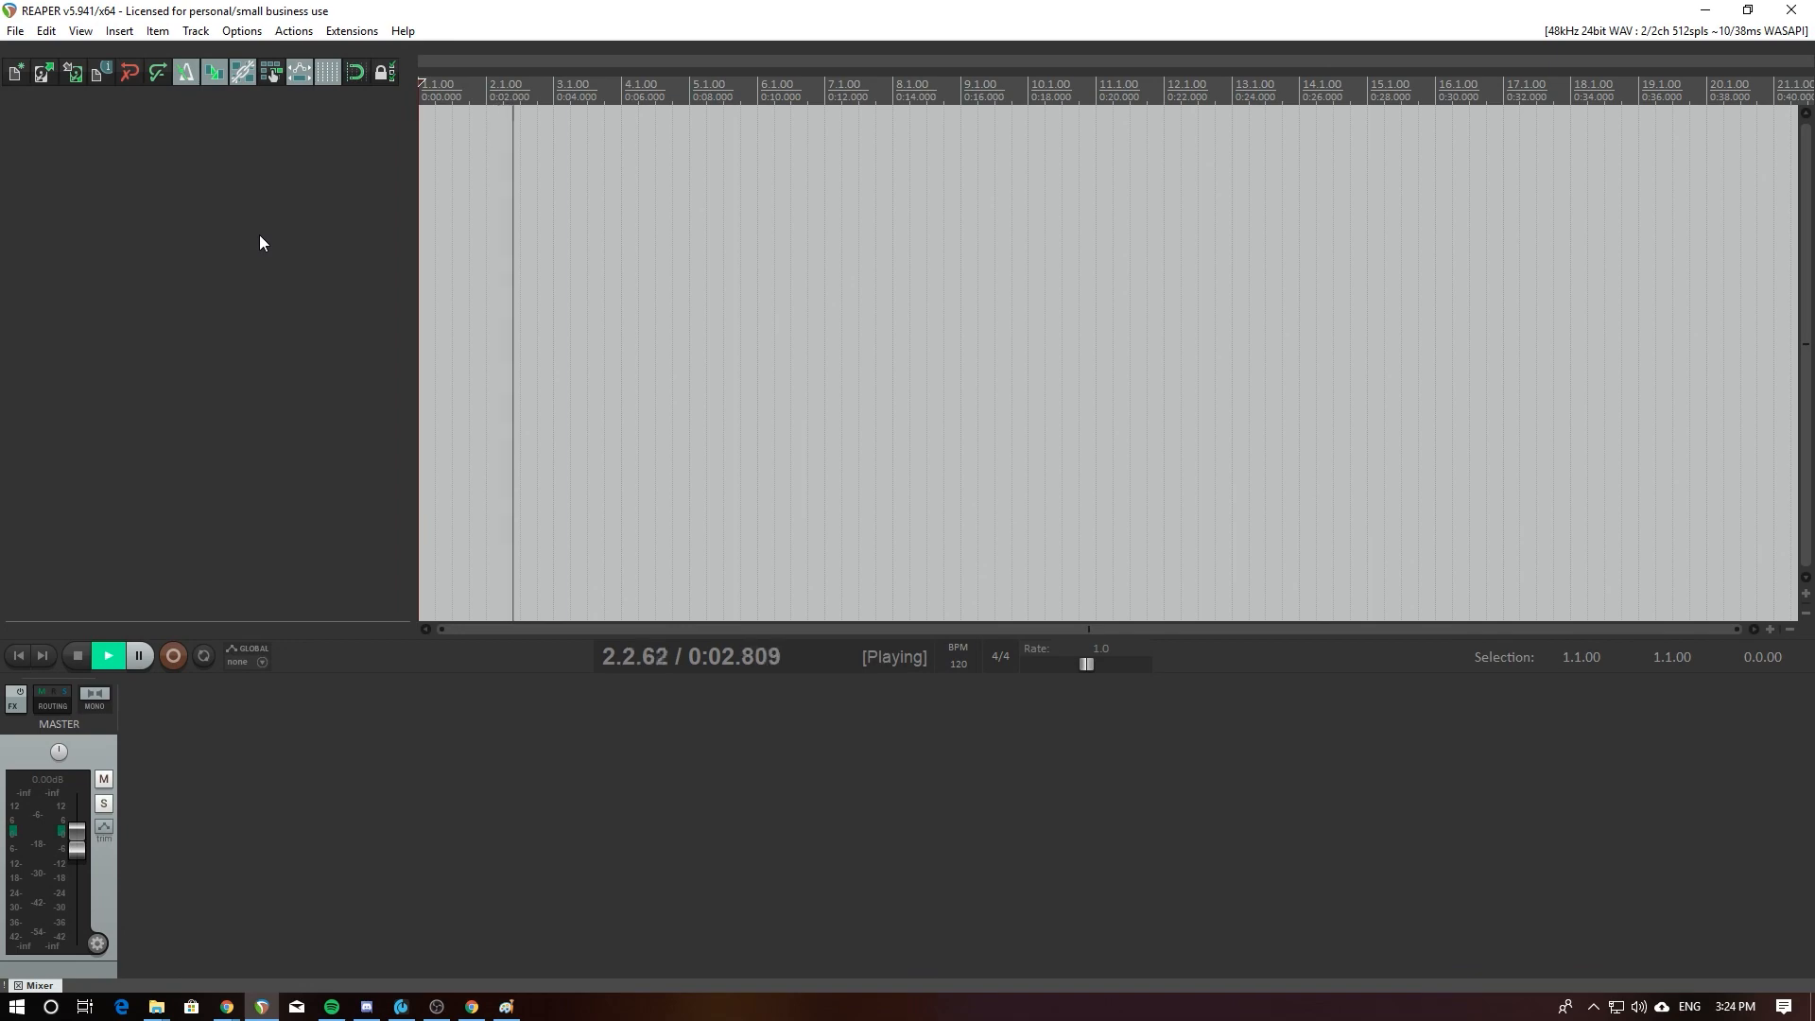
pyautogui.click(184, 75)
pyautogui.press('space')
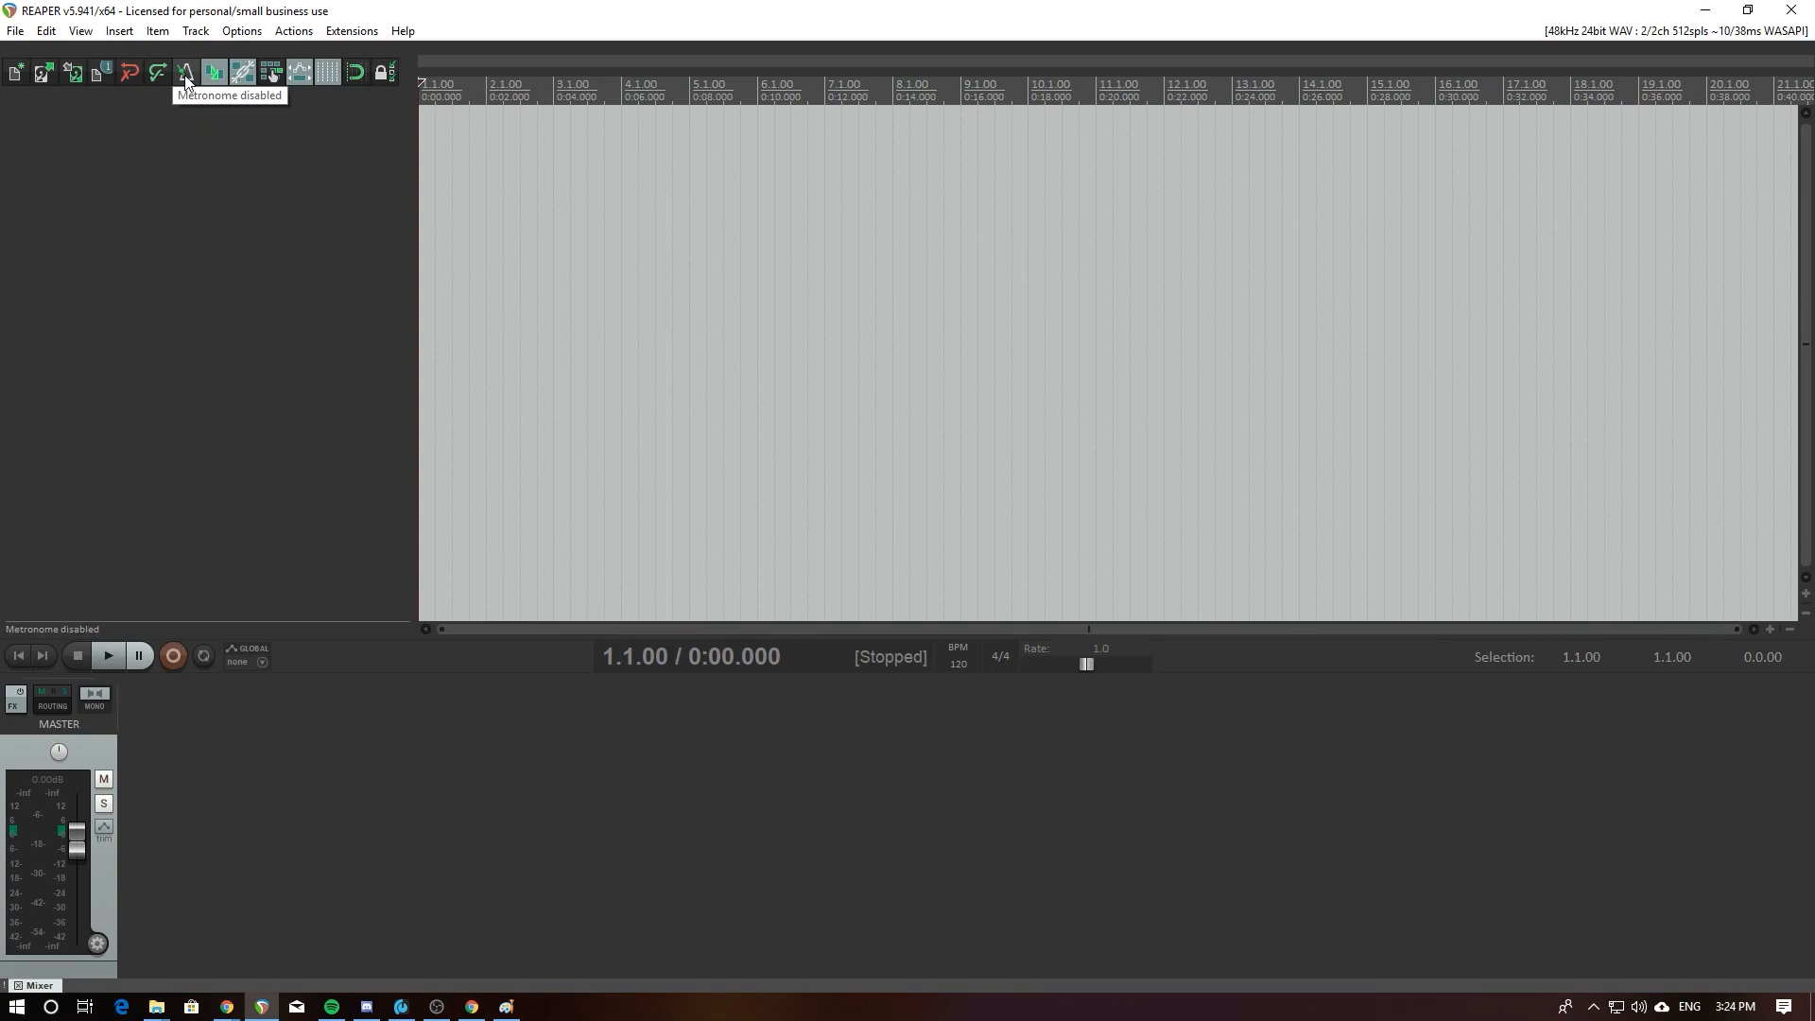
# Step: Review the metronome and pre-roll settings and close them without changes
pyautogui.rightClick(184, 76)
pyautogui.moveTo(211, 113); pyautogui.dragTo(814, 192)
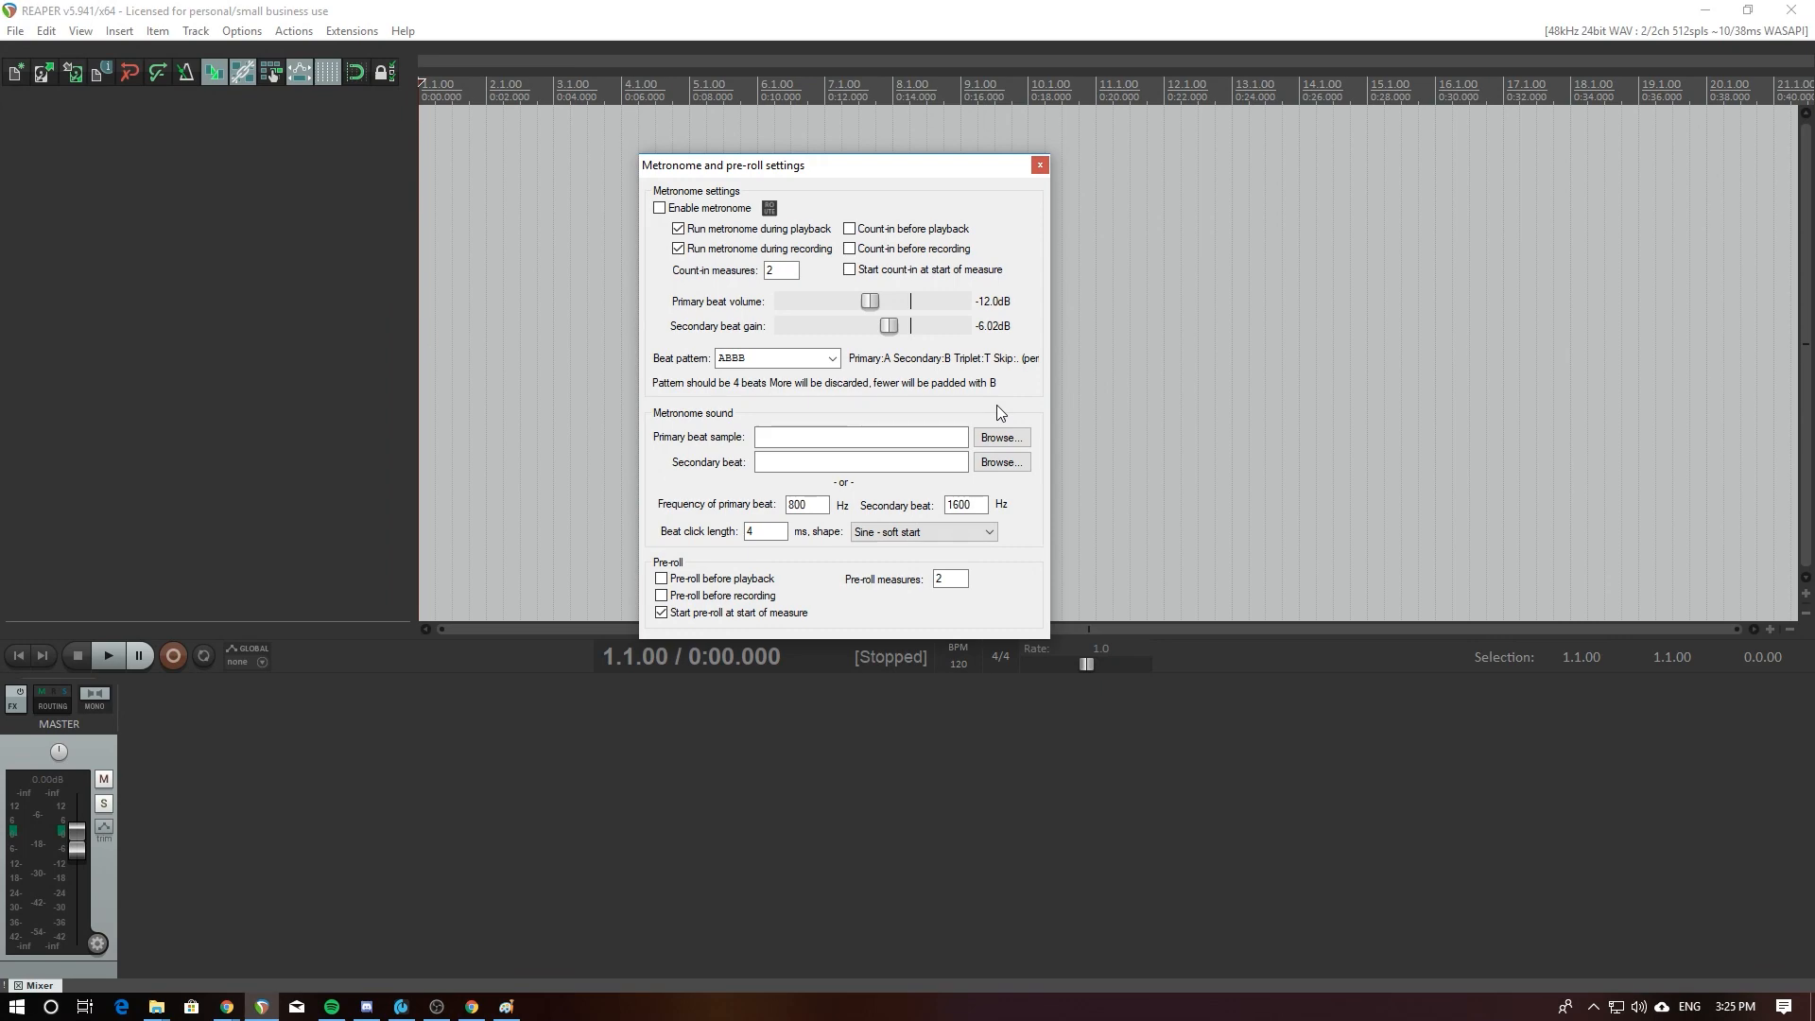
pyautogui.click(1040, 165)
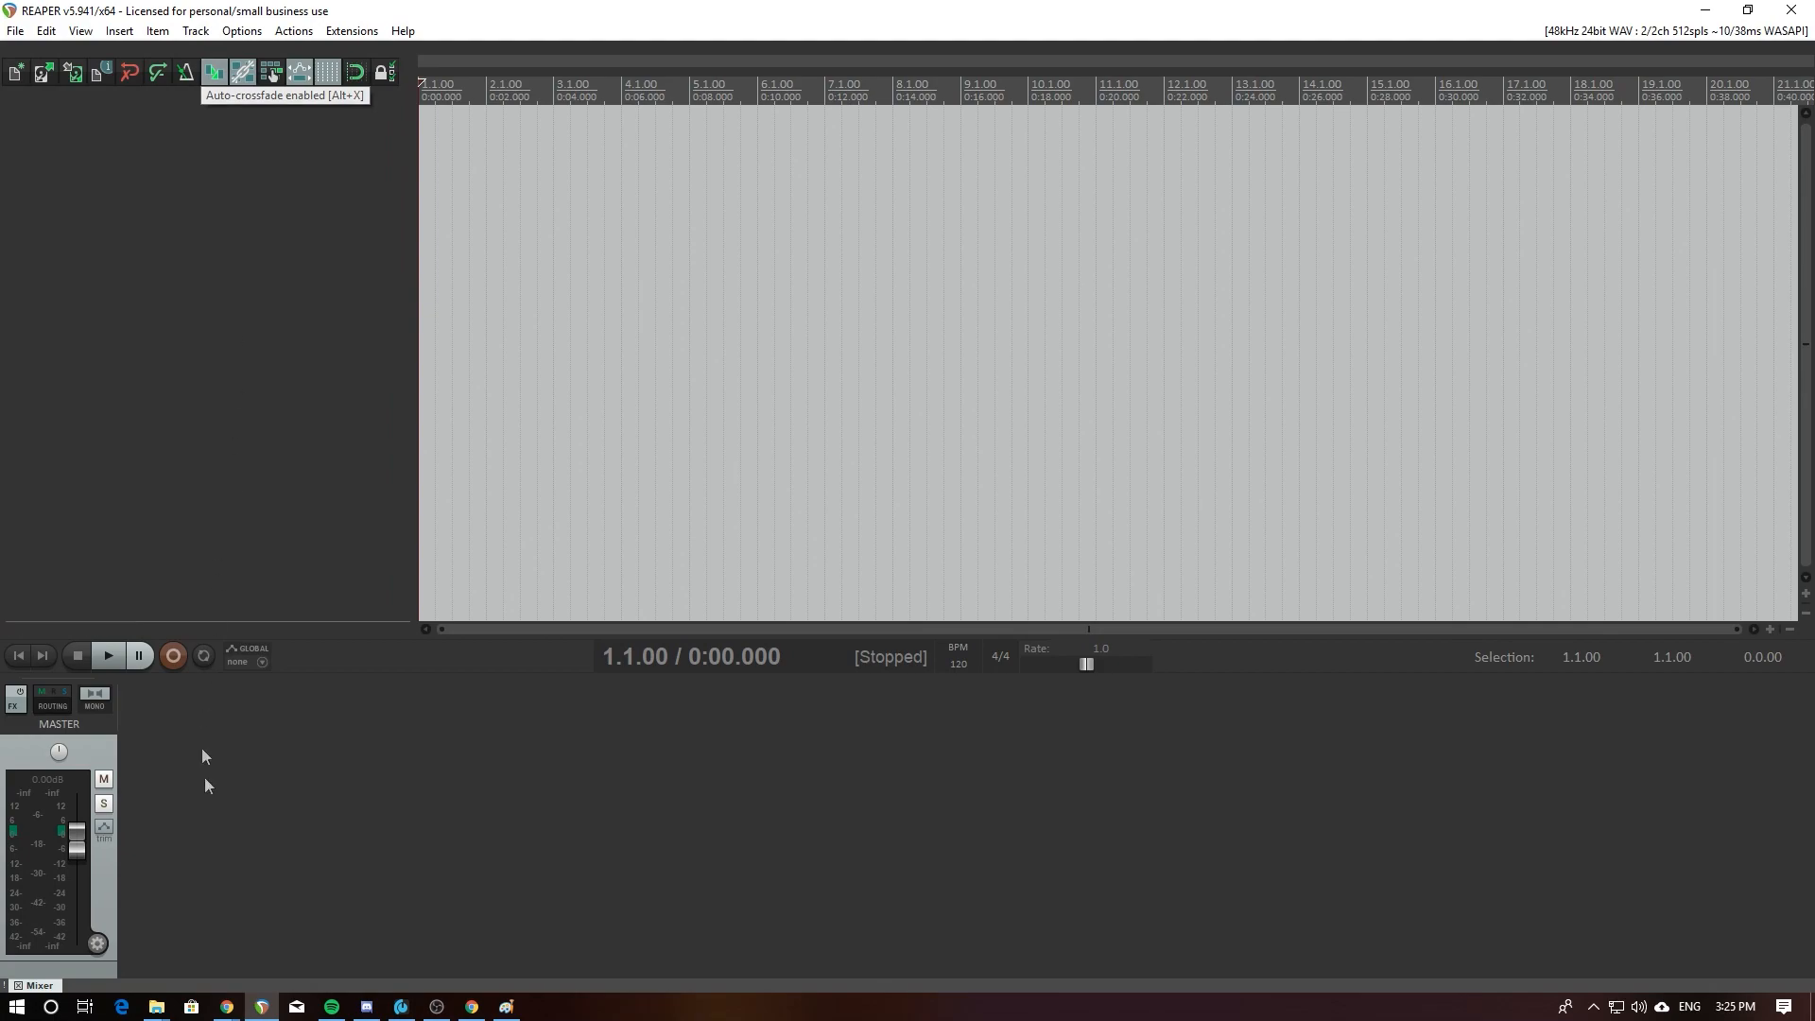
# Step: Import AAviolin test.mp3 from File Explorer onto a new track and move the item to the project start
pyautogui.moveTo(156, 1009)
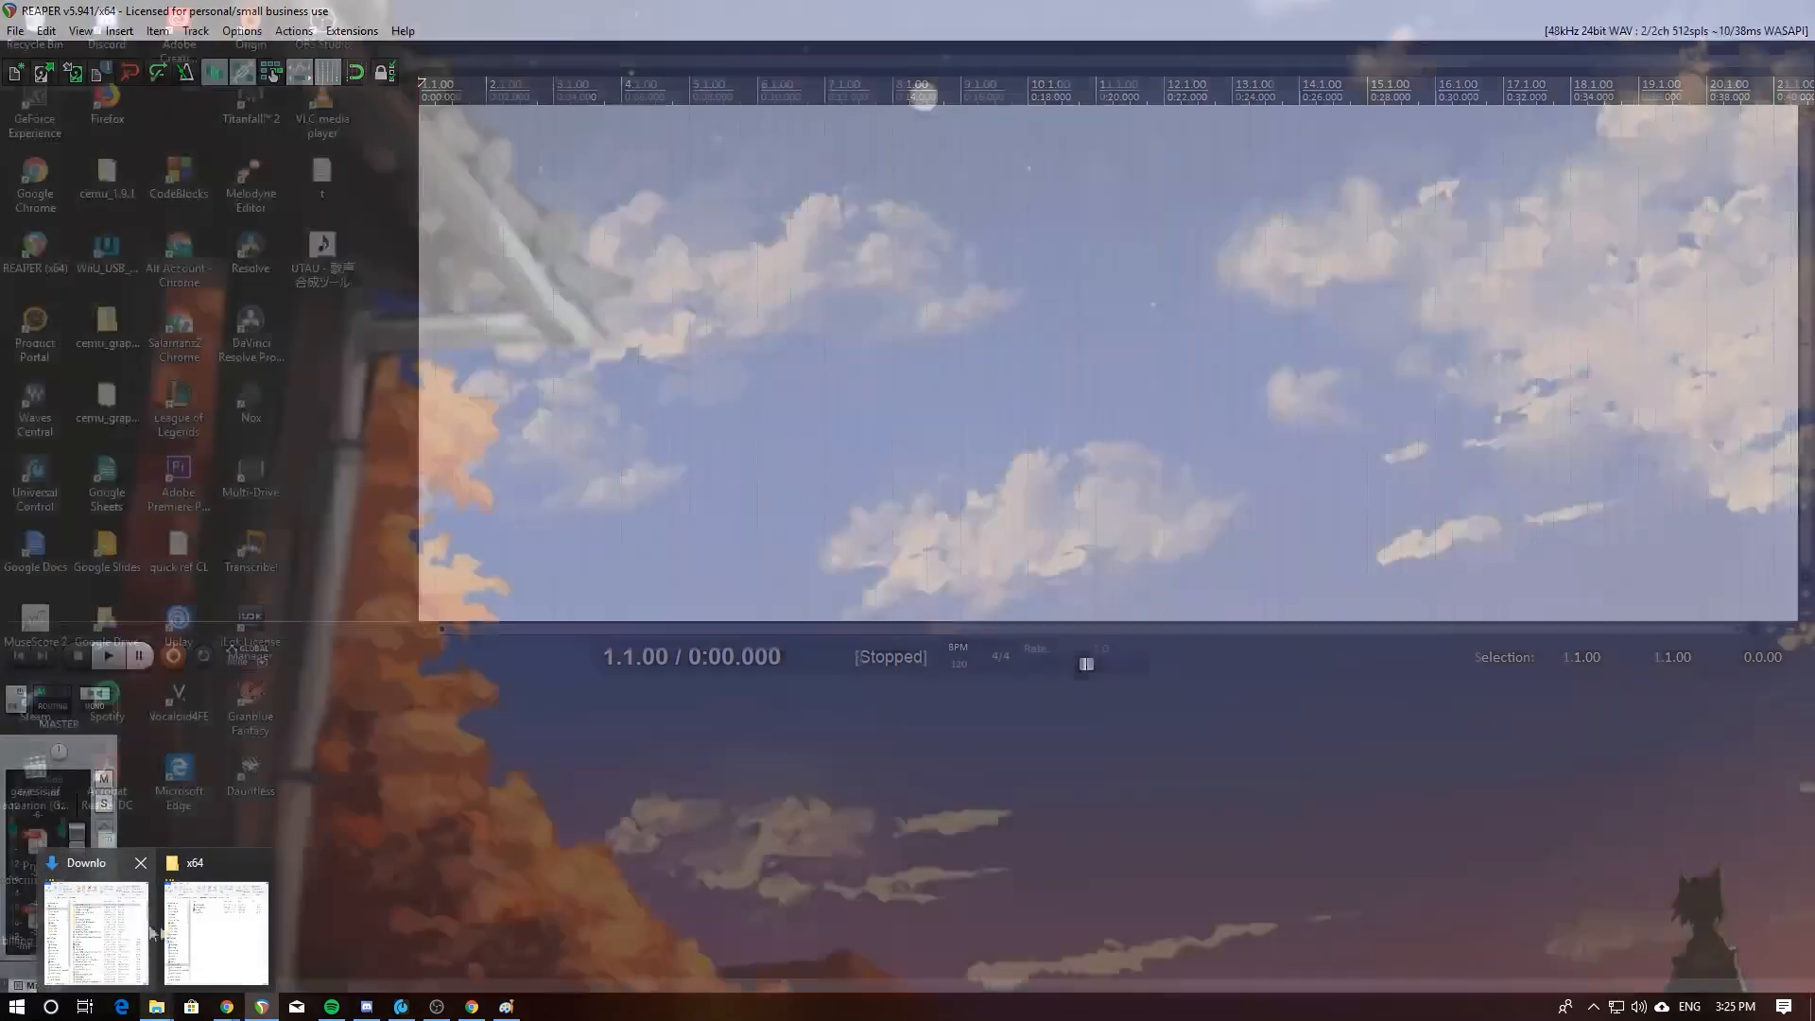
pyautogui.moveTo(239, 939)
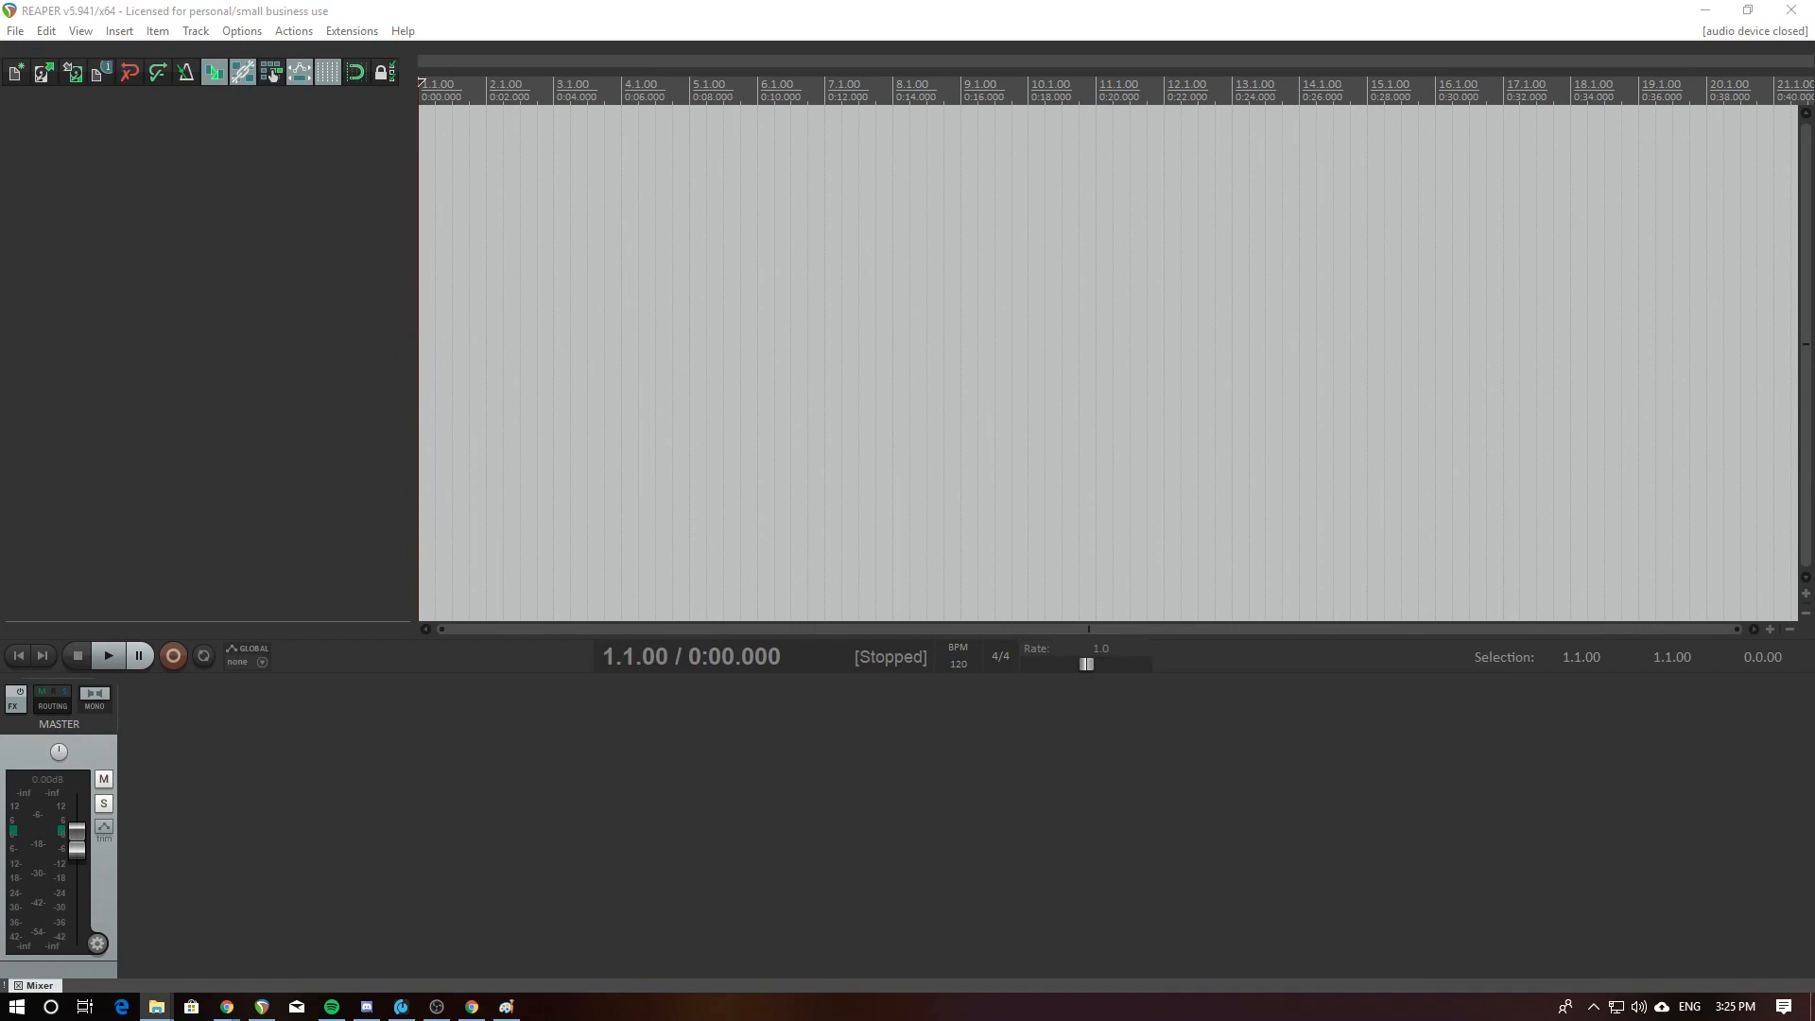
pyautogui.moveTo(1814, 444); pyautogui.dragTo(454, 182)
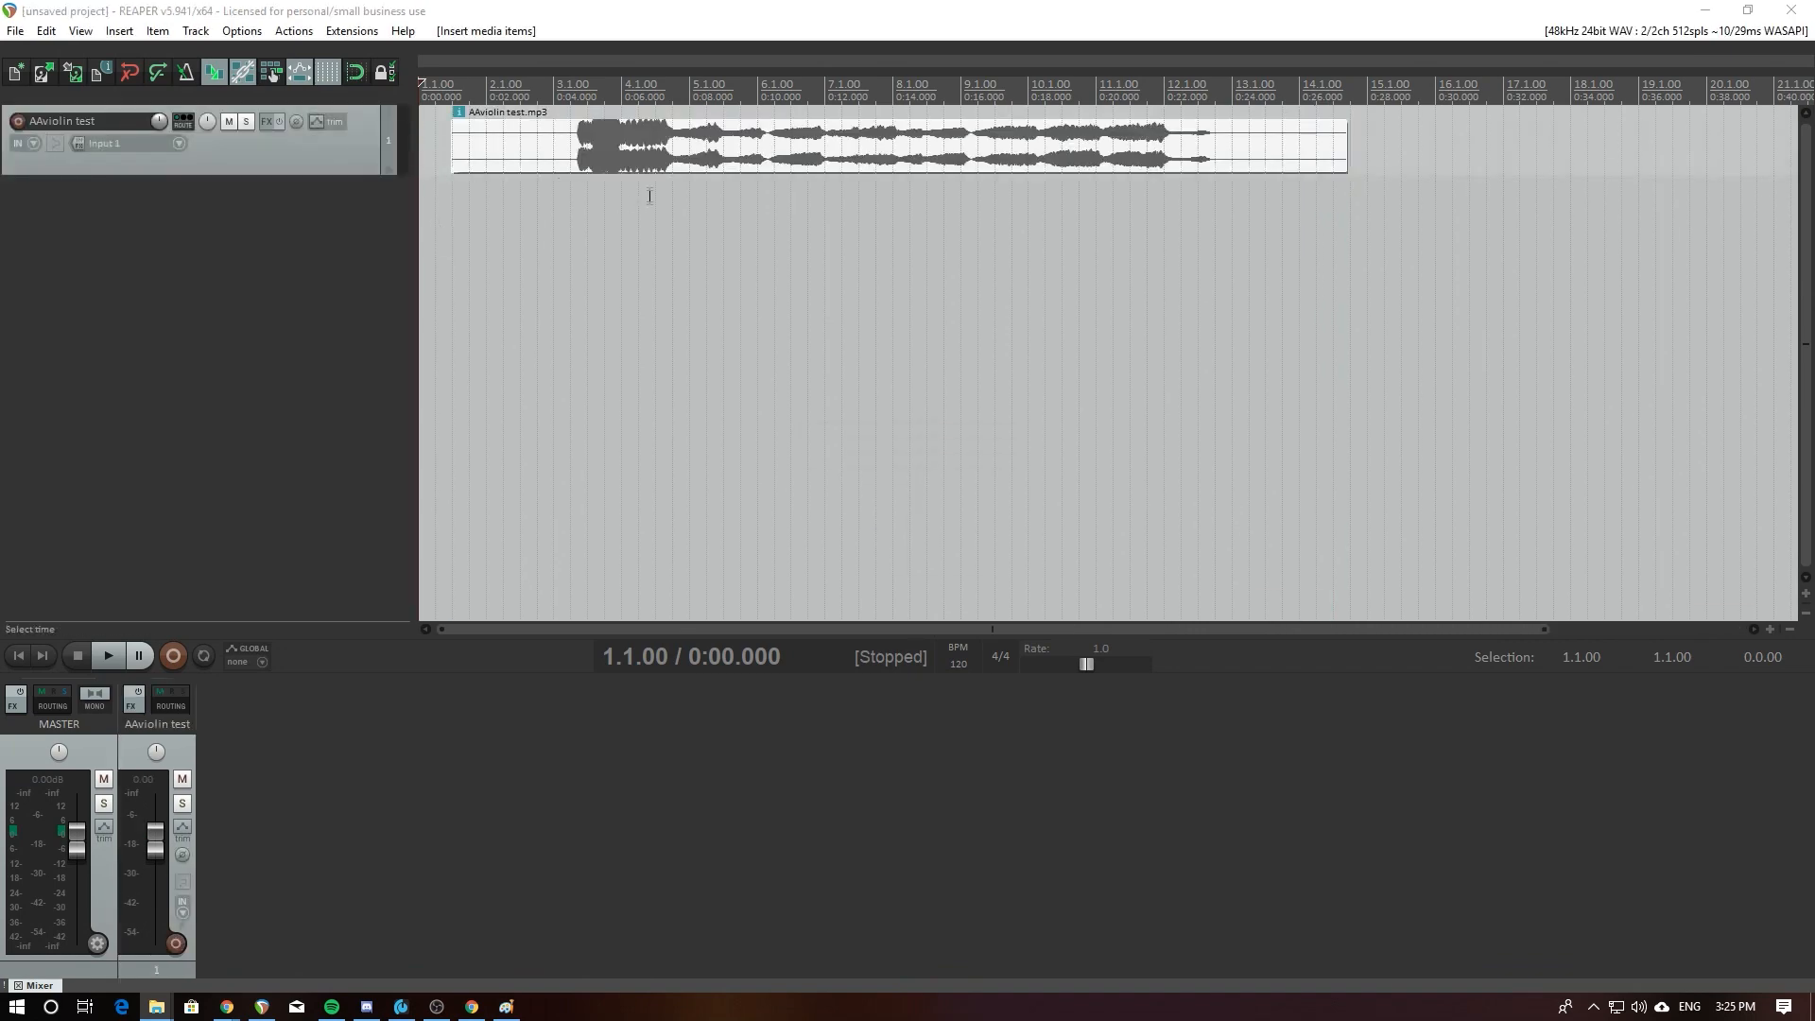
pyautogui.moveTo(646, 159); pyautogui.dragTo(613, 158)
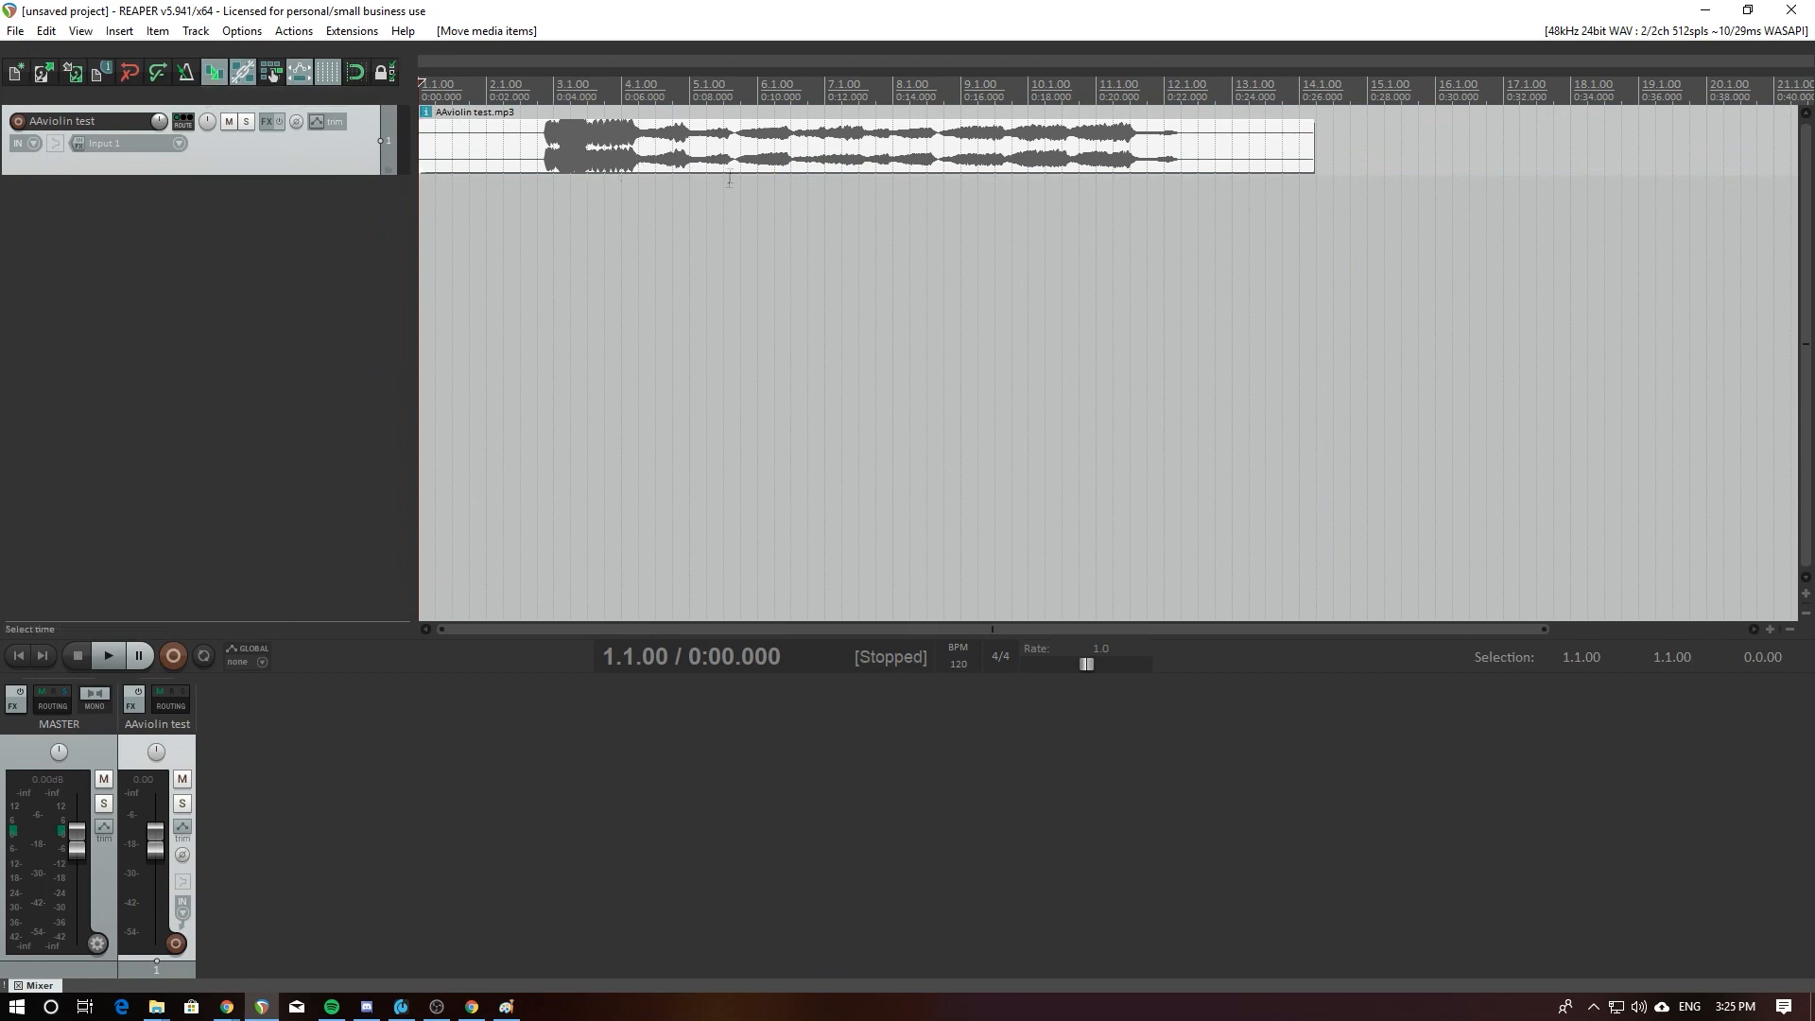
# Step: Split the AAviolin test.mp3 item at about 0:09.341
pyautogui.click(732, 148)
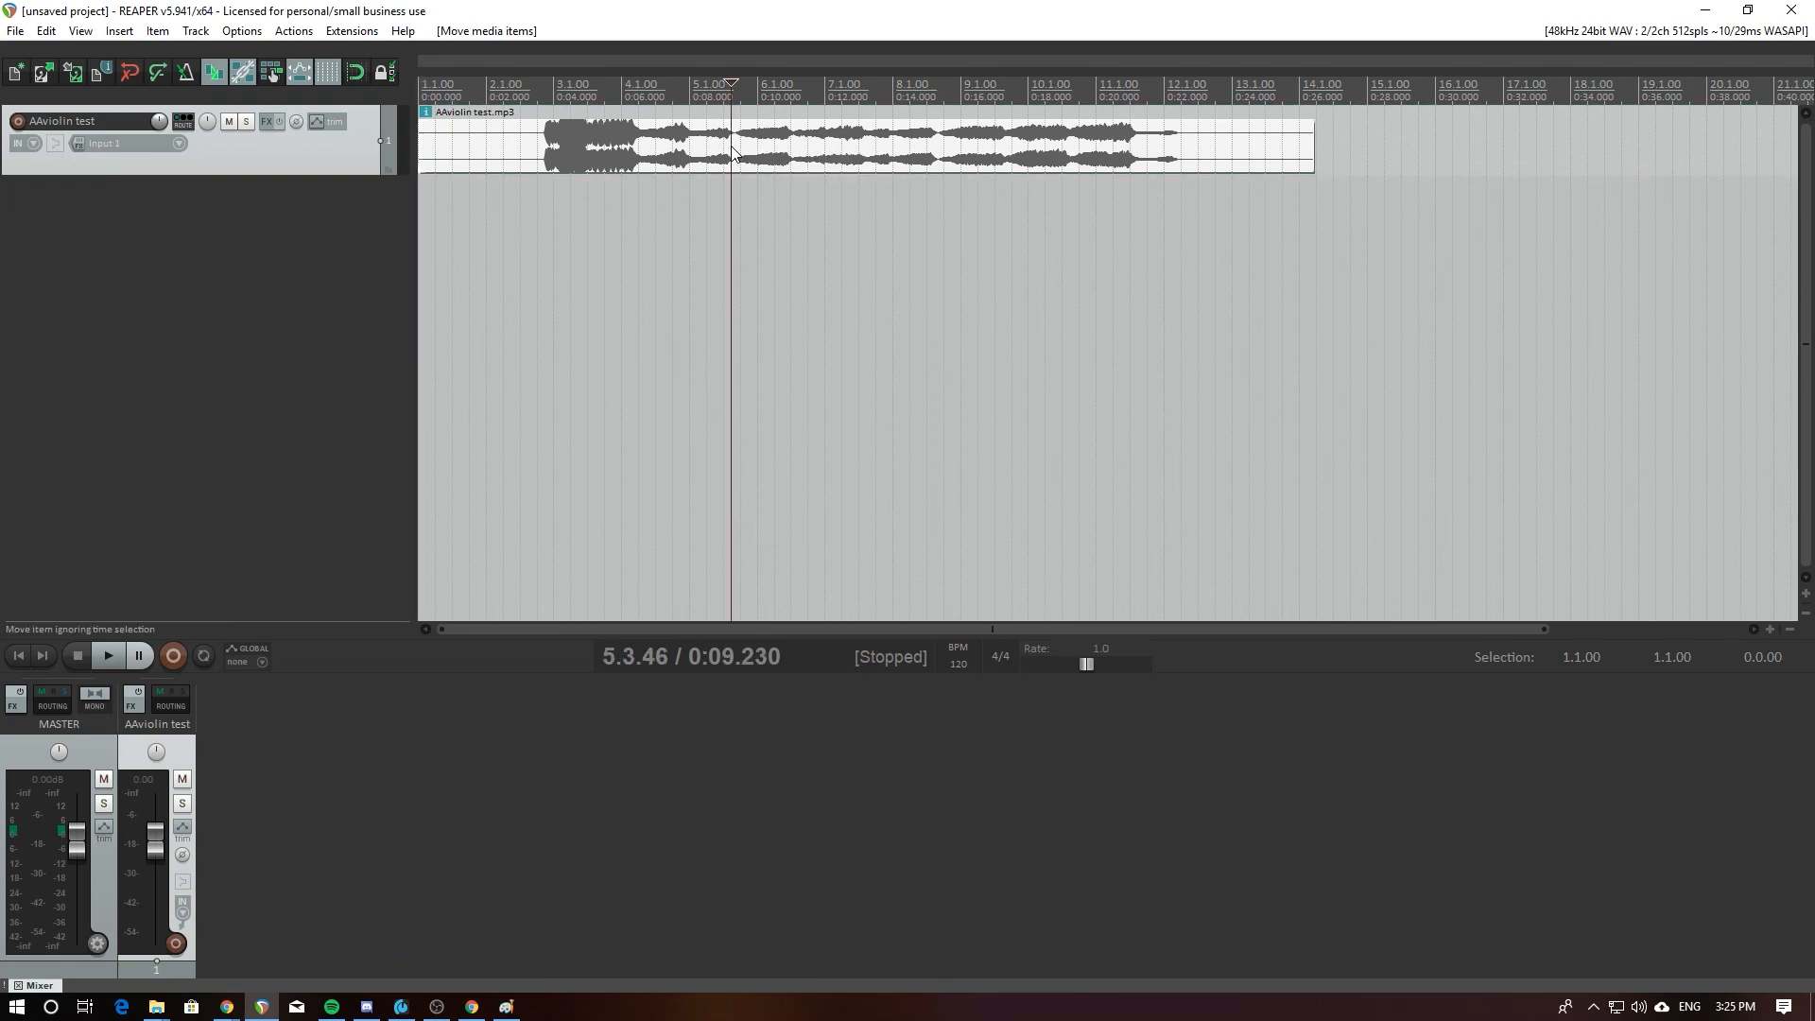
pyautogui.click(736, 150)
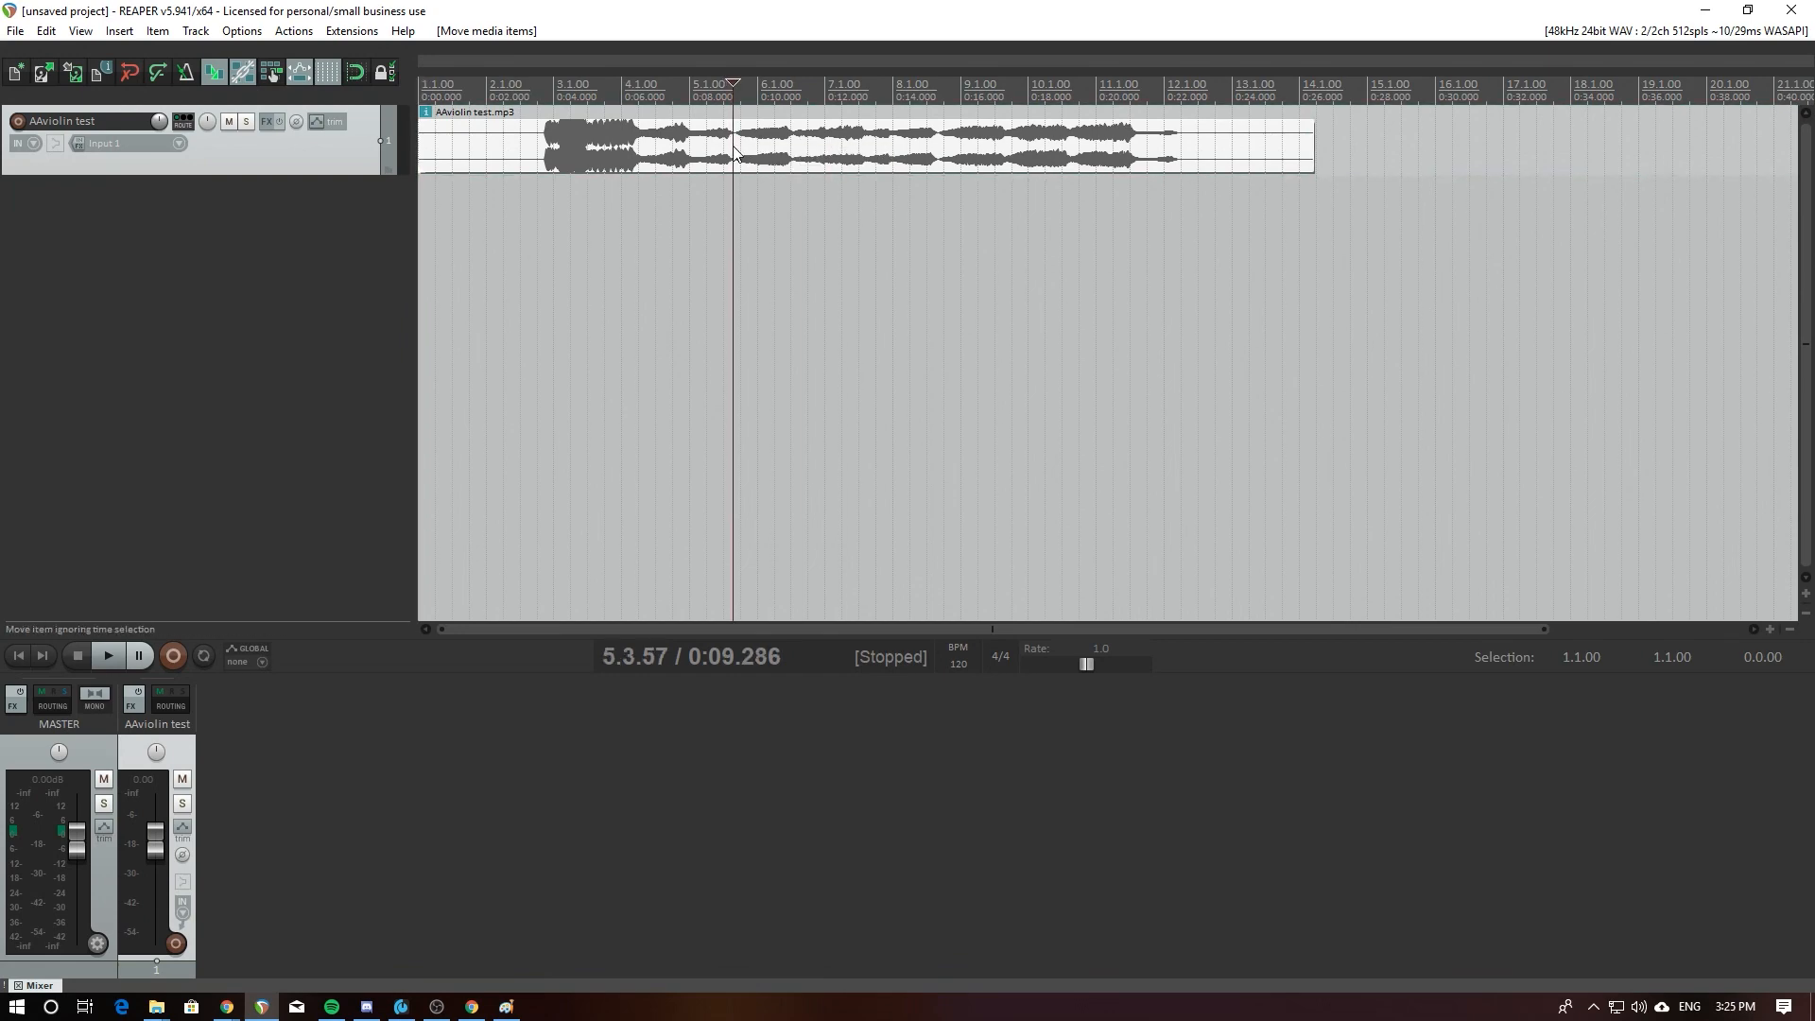
pyautogui.click(736, 148)
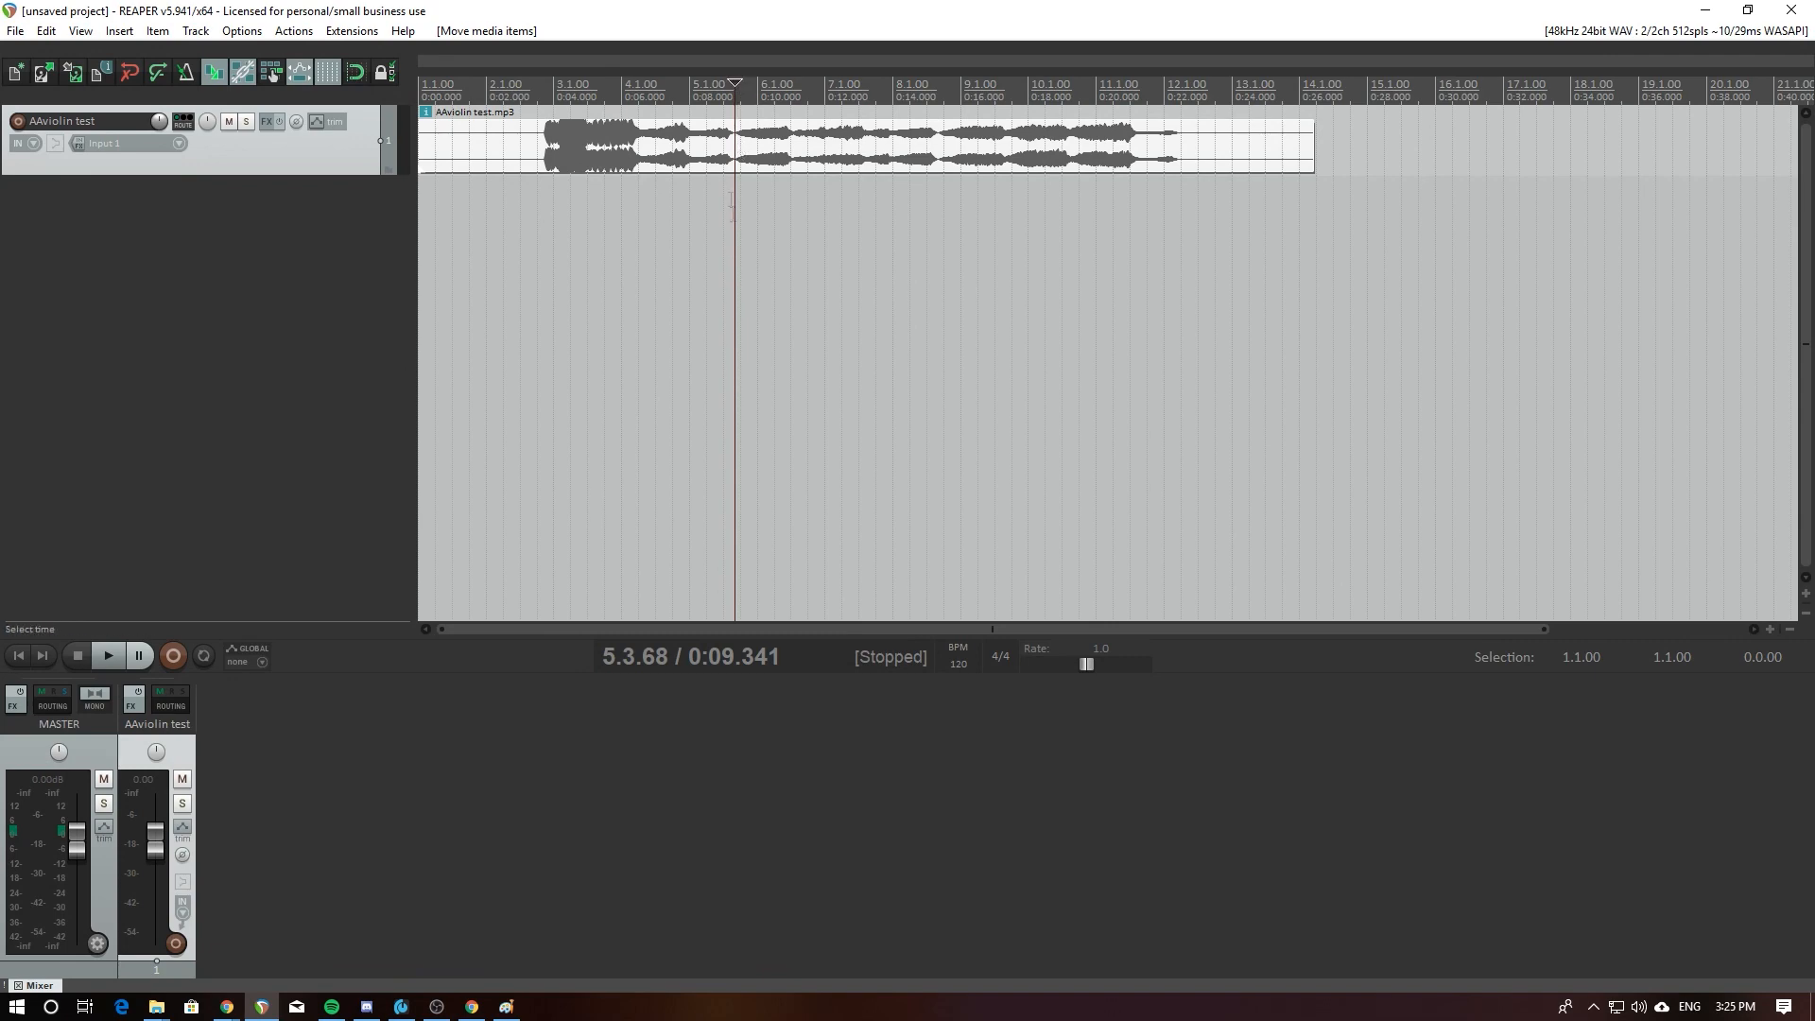
pyautogui.press('s')
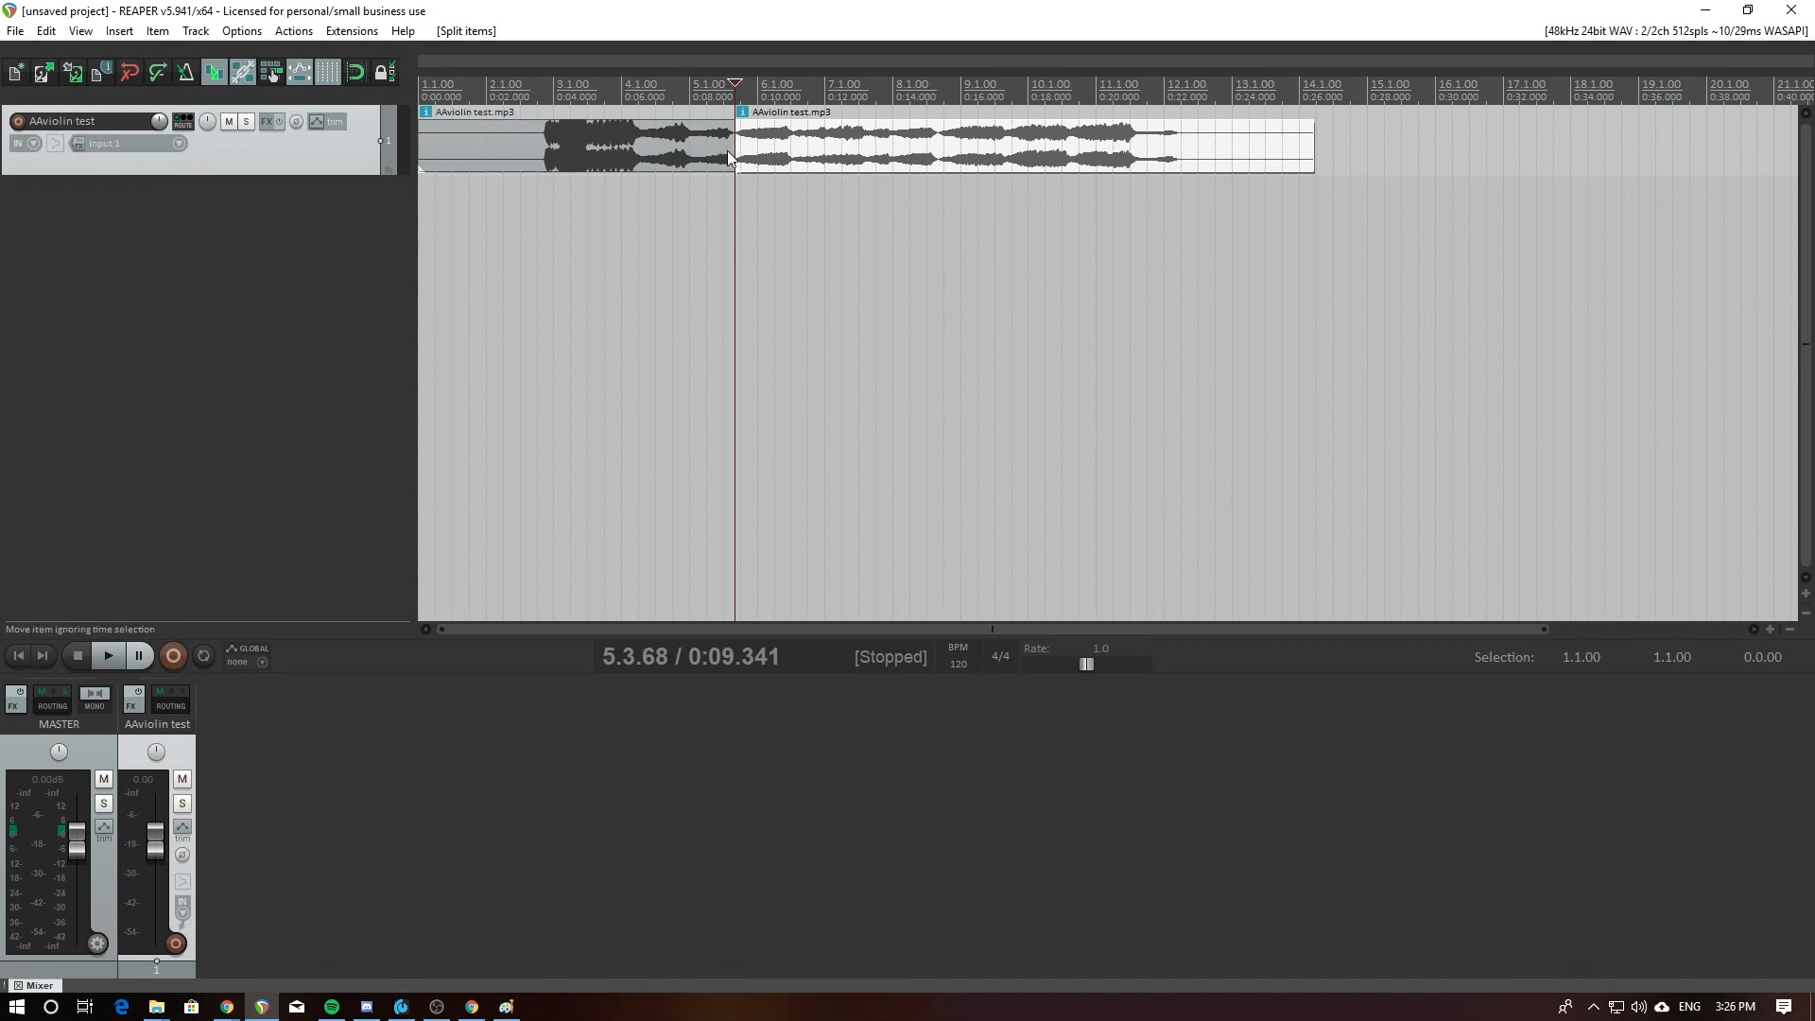
# Step: Extend the end of the first piece over the second to about measure 9, creating a crossfade, and select each piece
pyautogui.click(729, 150)
pyautogui.moveTo(729, 144); pyautogui.dragTo(956, 154)
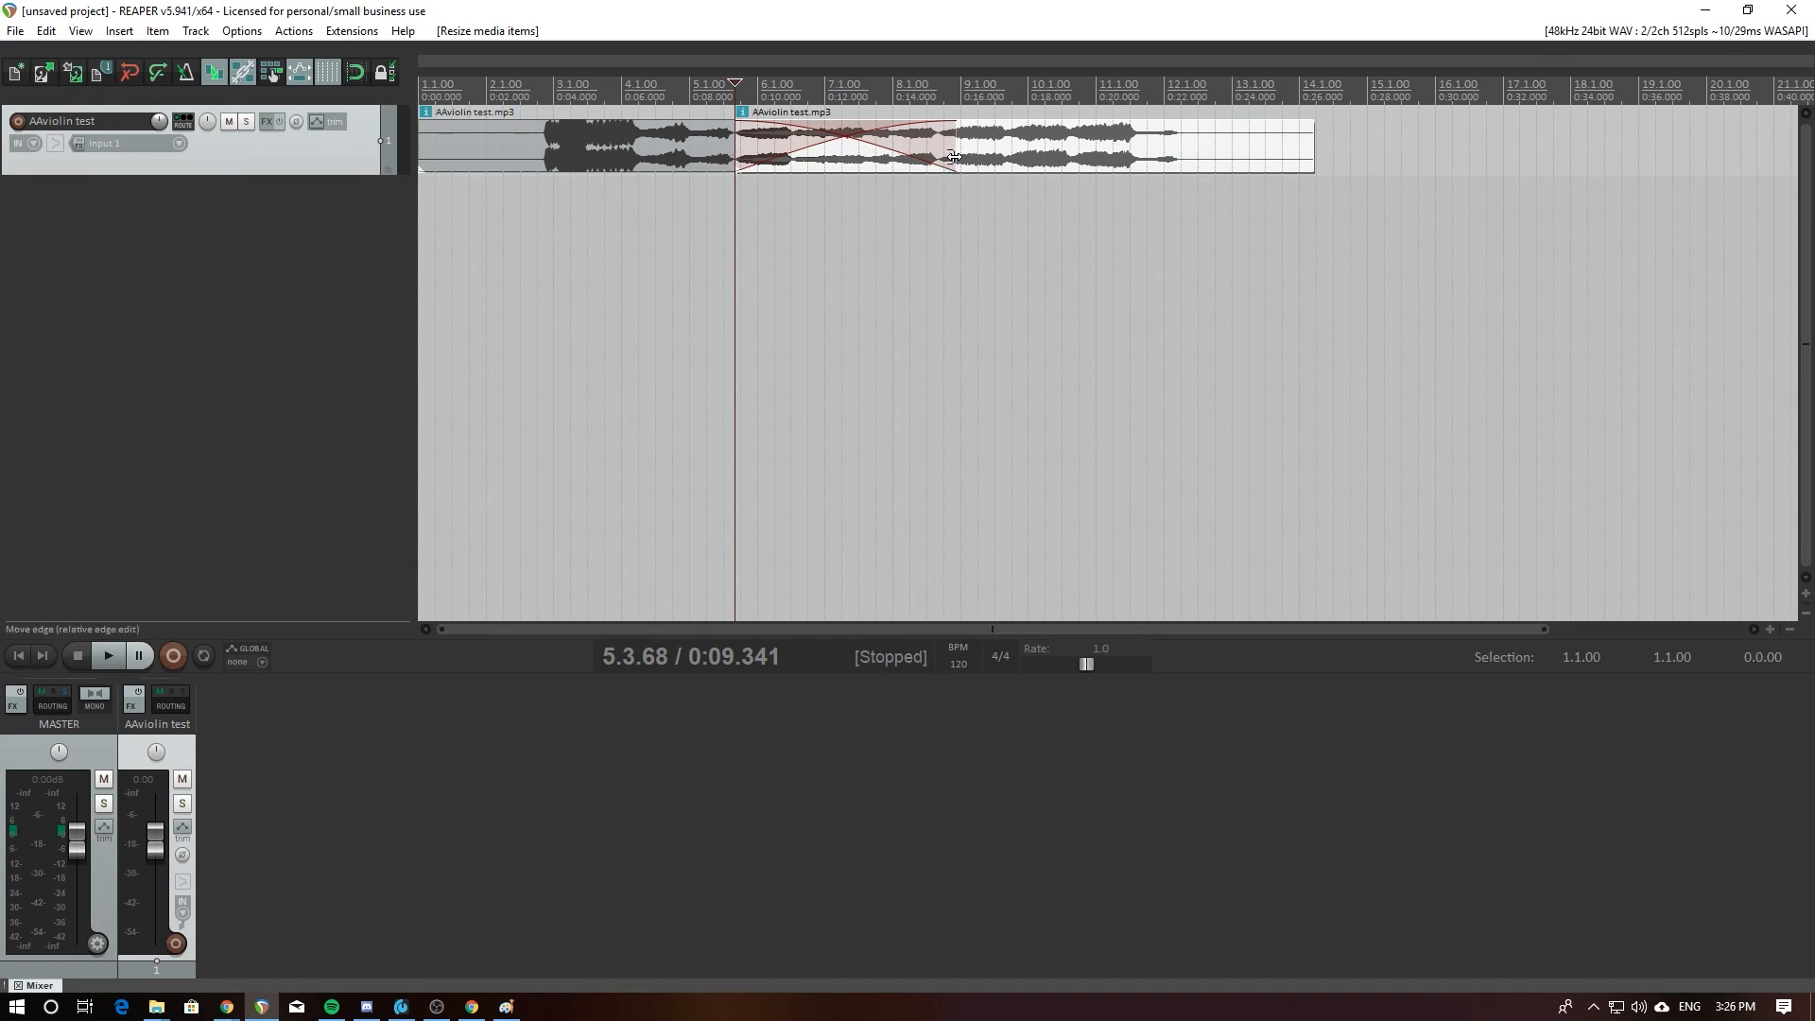
pyautogui.click(660, 163)
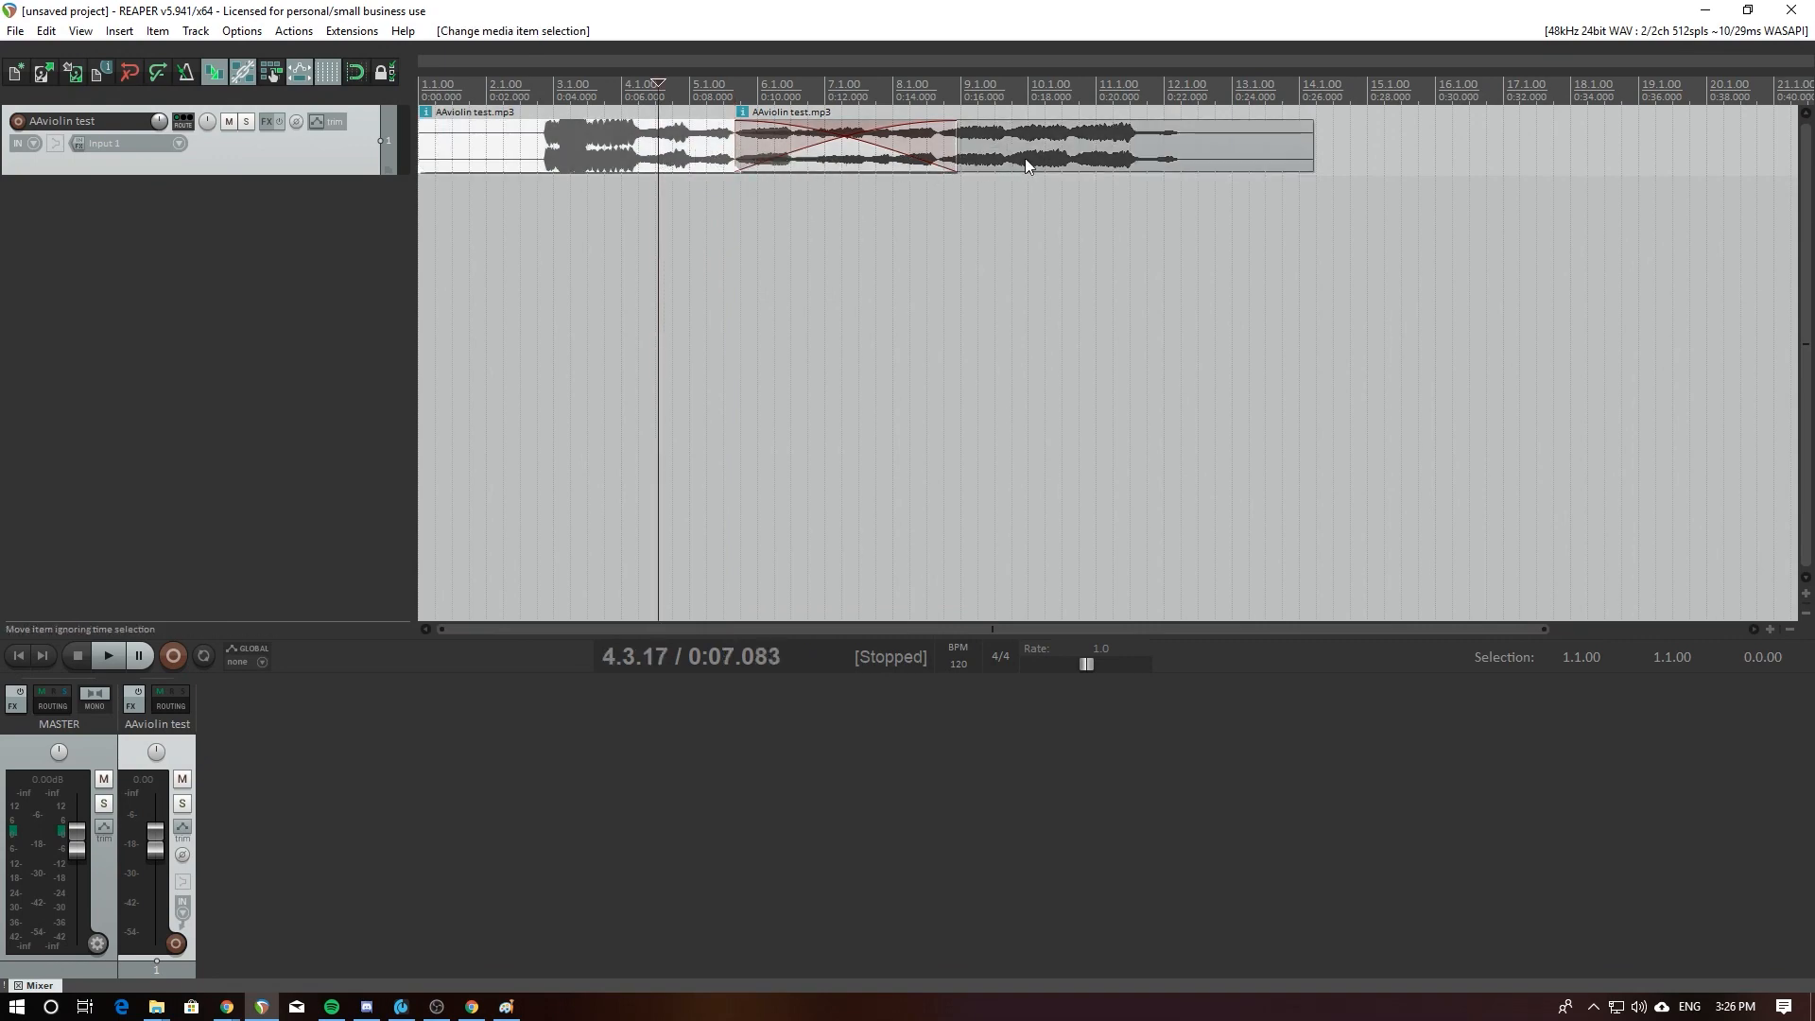
pyautogui.click(649, 146)
pyautogui.click(1045, 163)
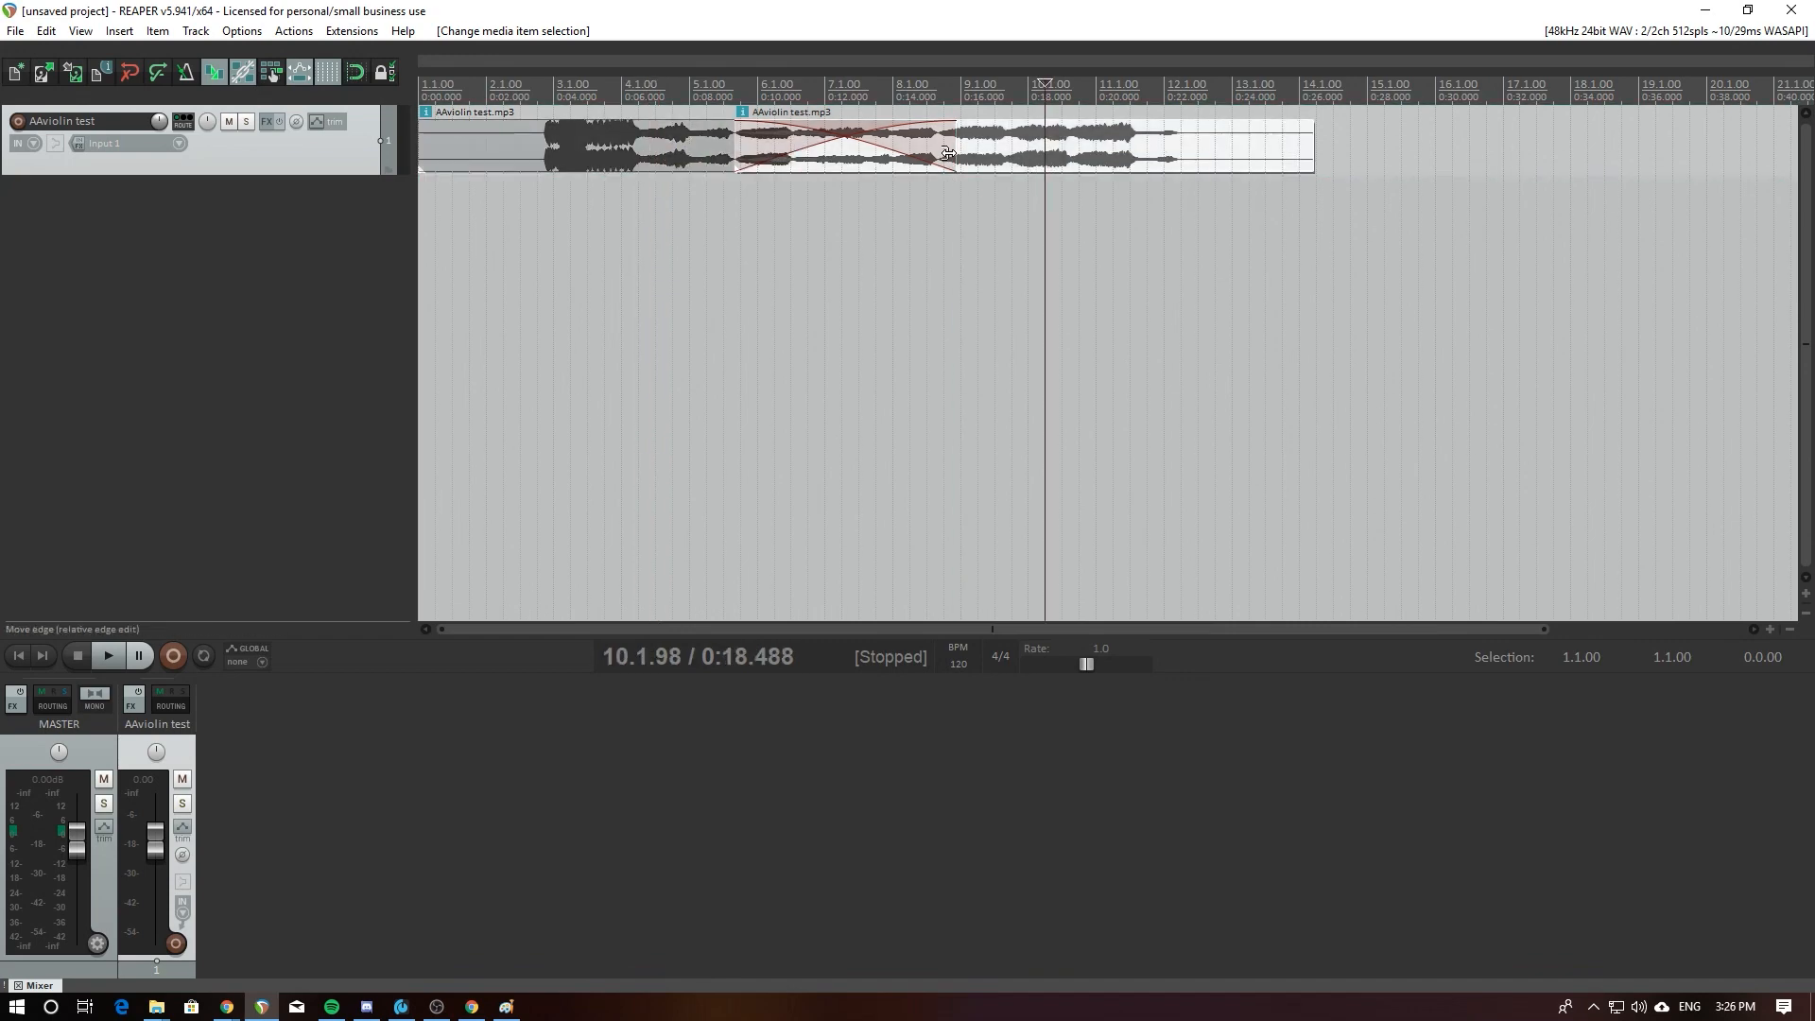
# Step: Disable auto-crossfade and resize the edges of the two pieces so that they overlap without a crossfade
pyautogui.moveTo(948, 153)
pyautogui.mouseDown()
pyautogui.moveTo(734, 157)
pyautogui.moveTo(932, 170)
pyautogui.mouseUp()
pyautogui.click(213, 72)
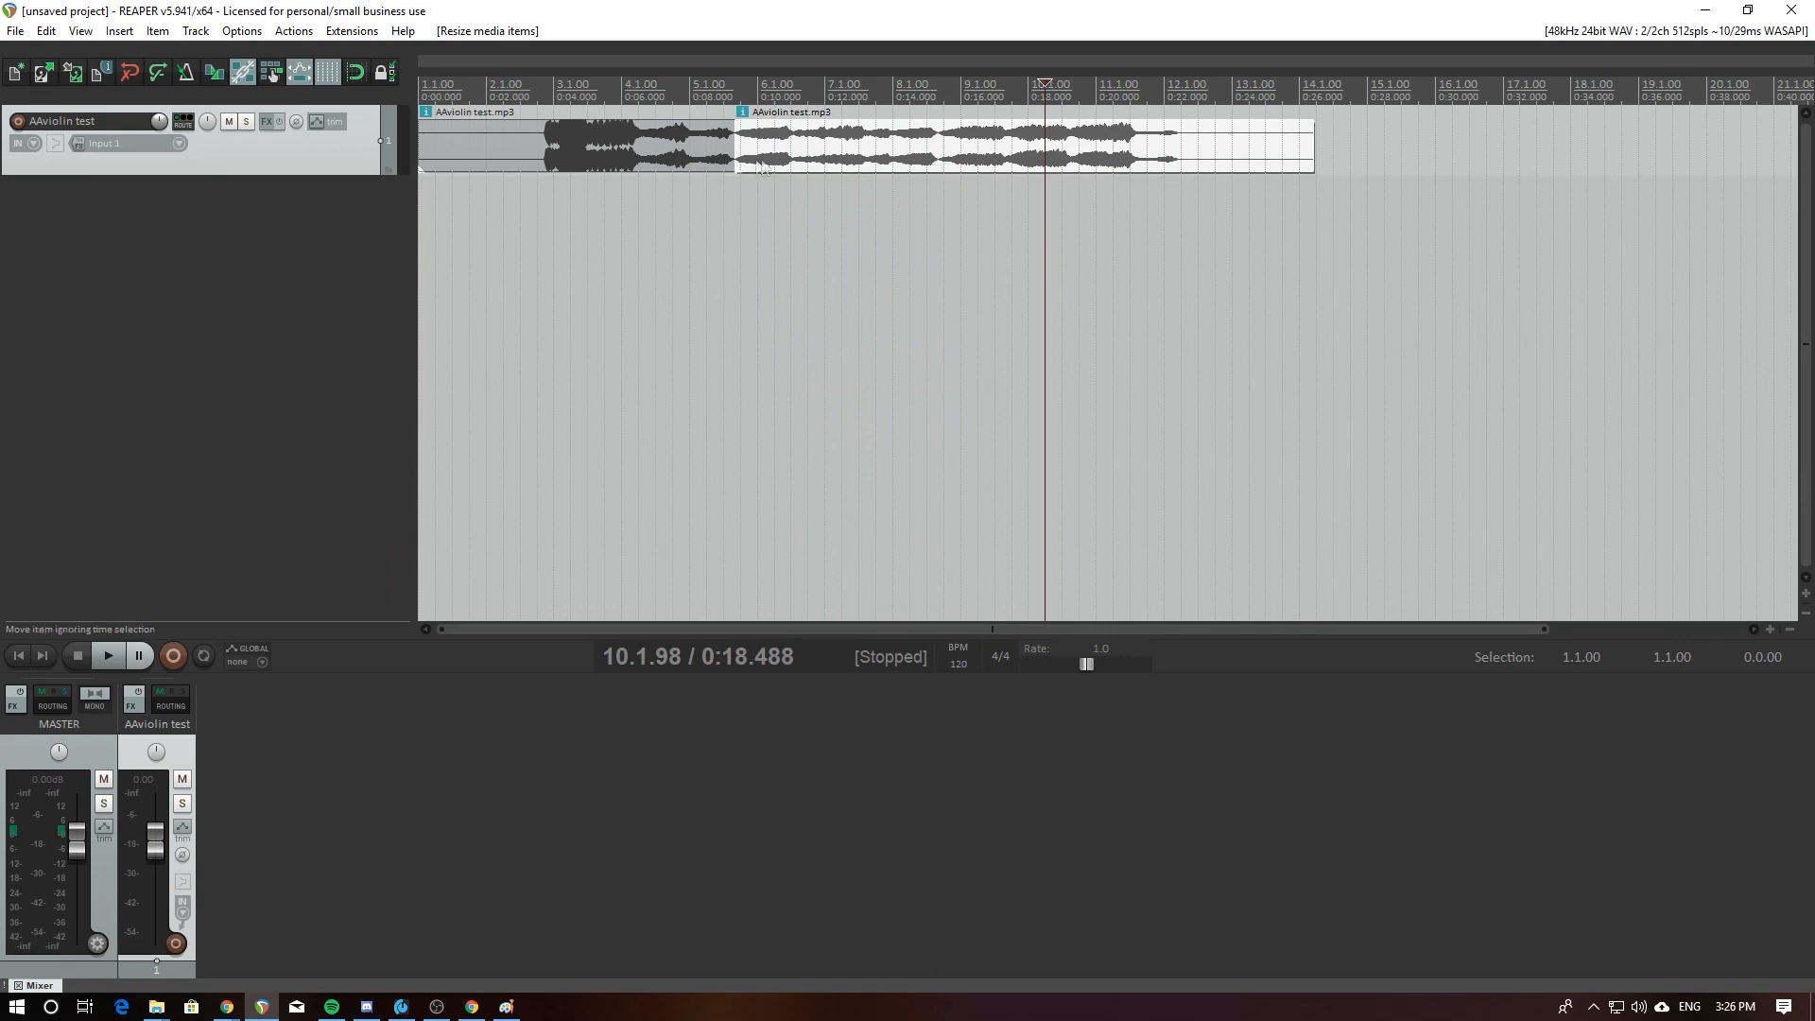
pyautogui.moveTo(742, 161); pyautogui.dragTo(829, 157)
pyautogui.click(828, 156)
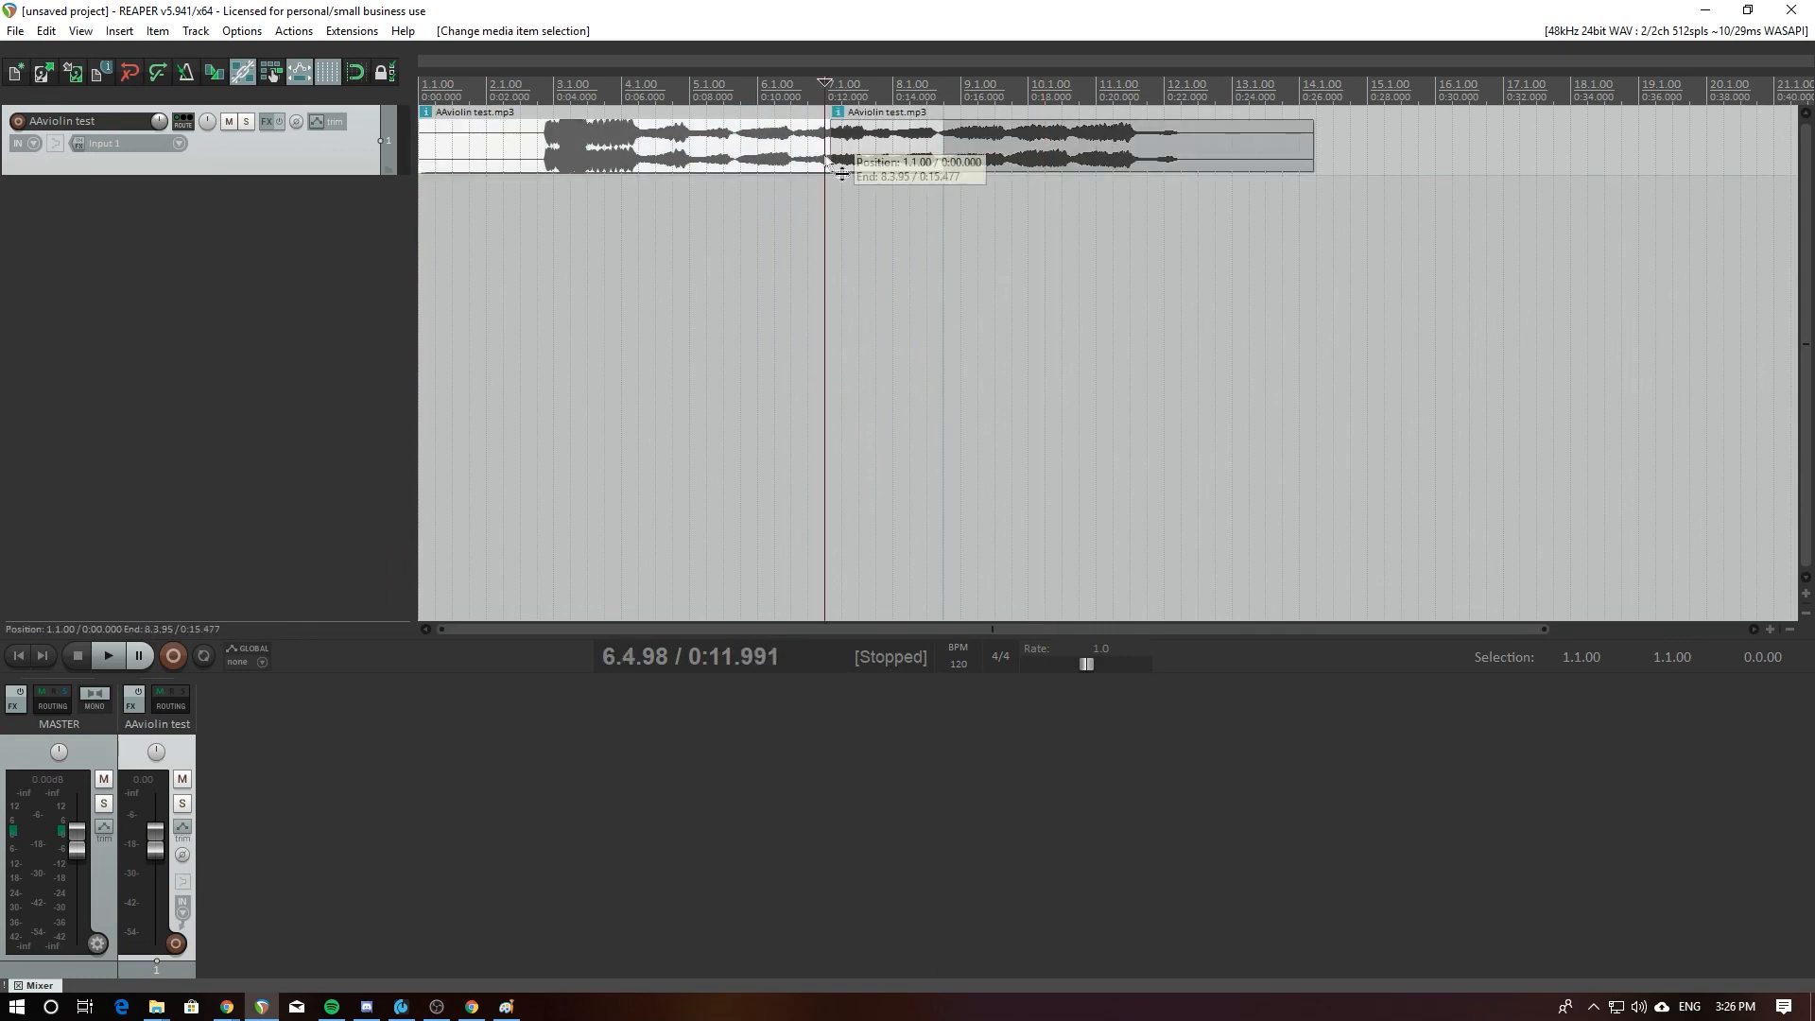
# Step: Select the two overlapping pieces alternately to examine which one lies on top in the overlap
pyautogui.click(993, 163)
pyautogui.click(791, 158)
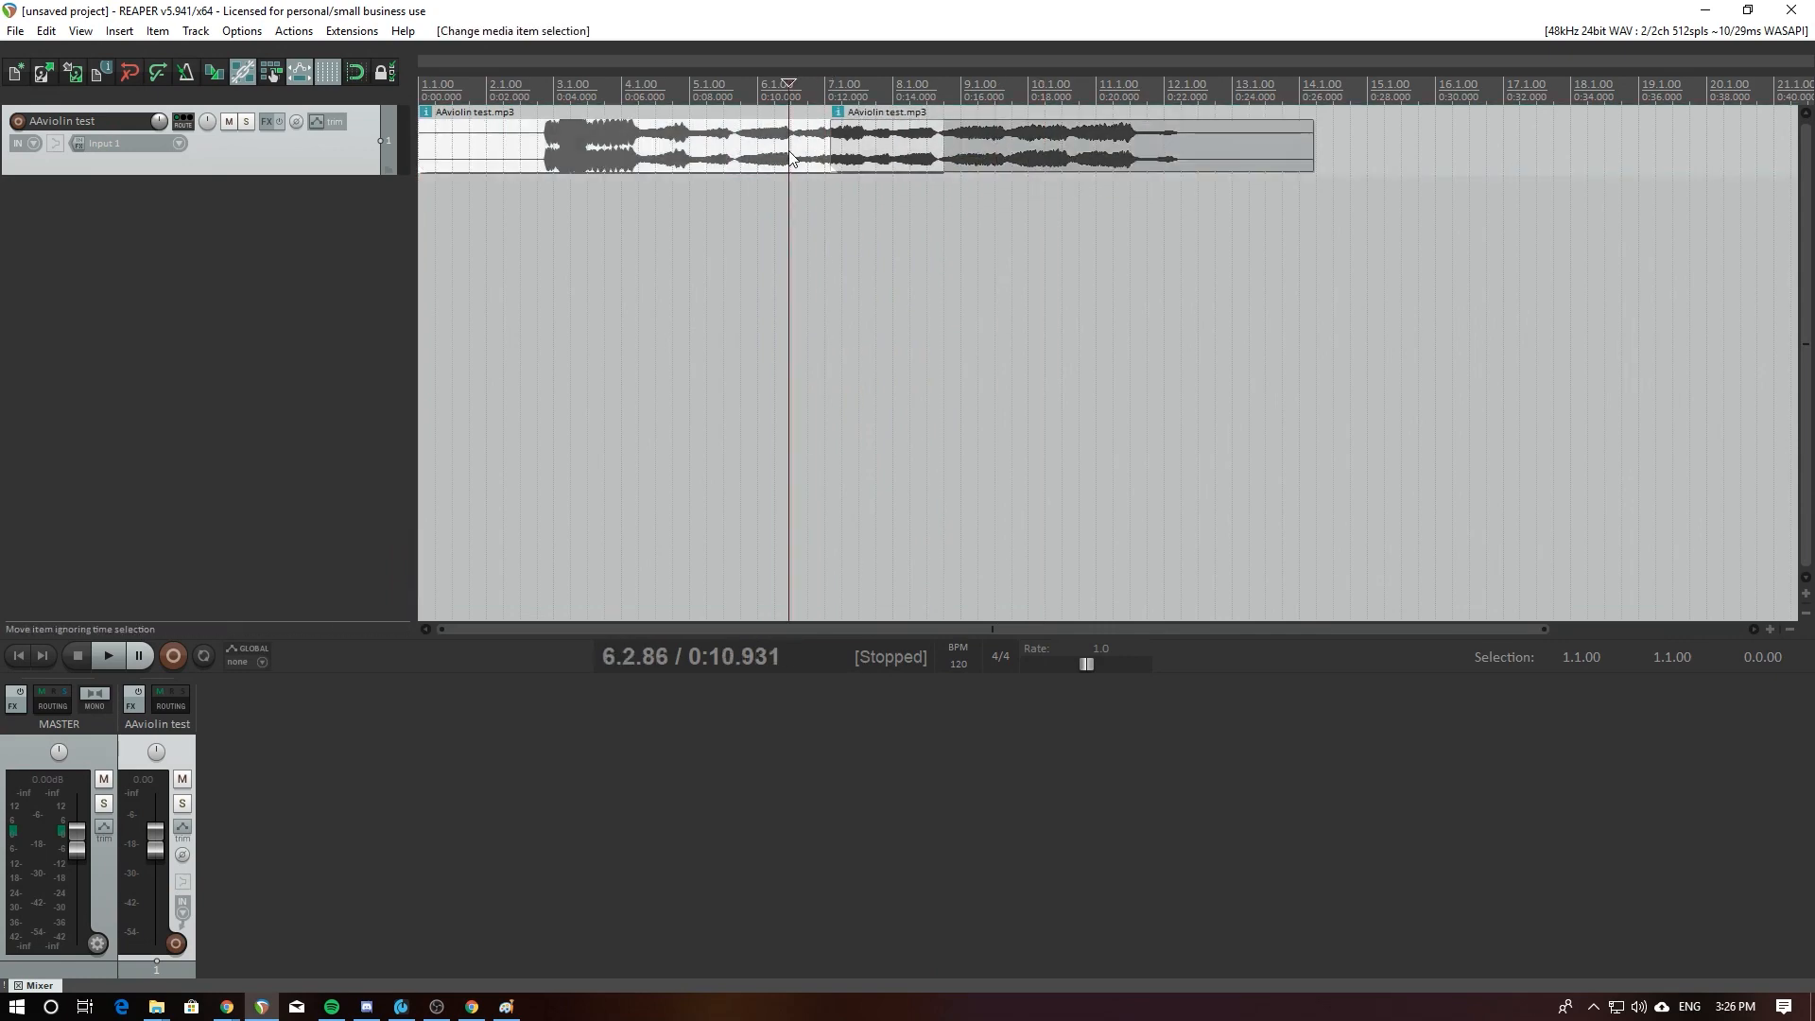
pyautogui.click(748, 156)
pyautogui.click(1002, 156)
pyautogui.click(737, 156)
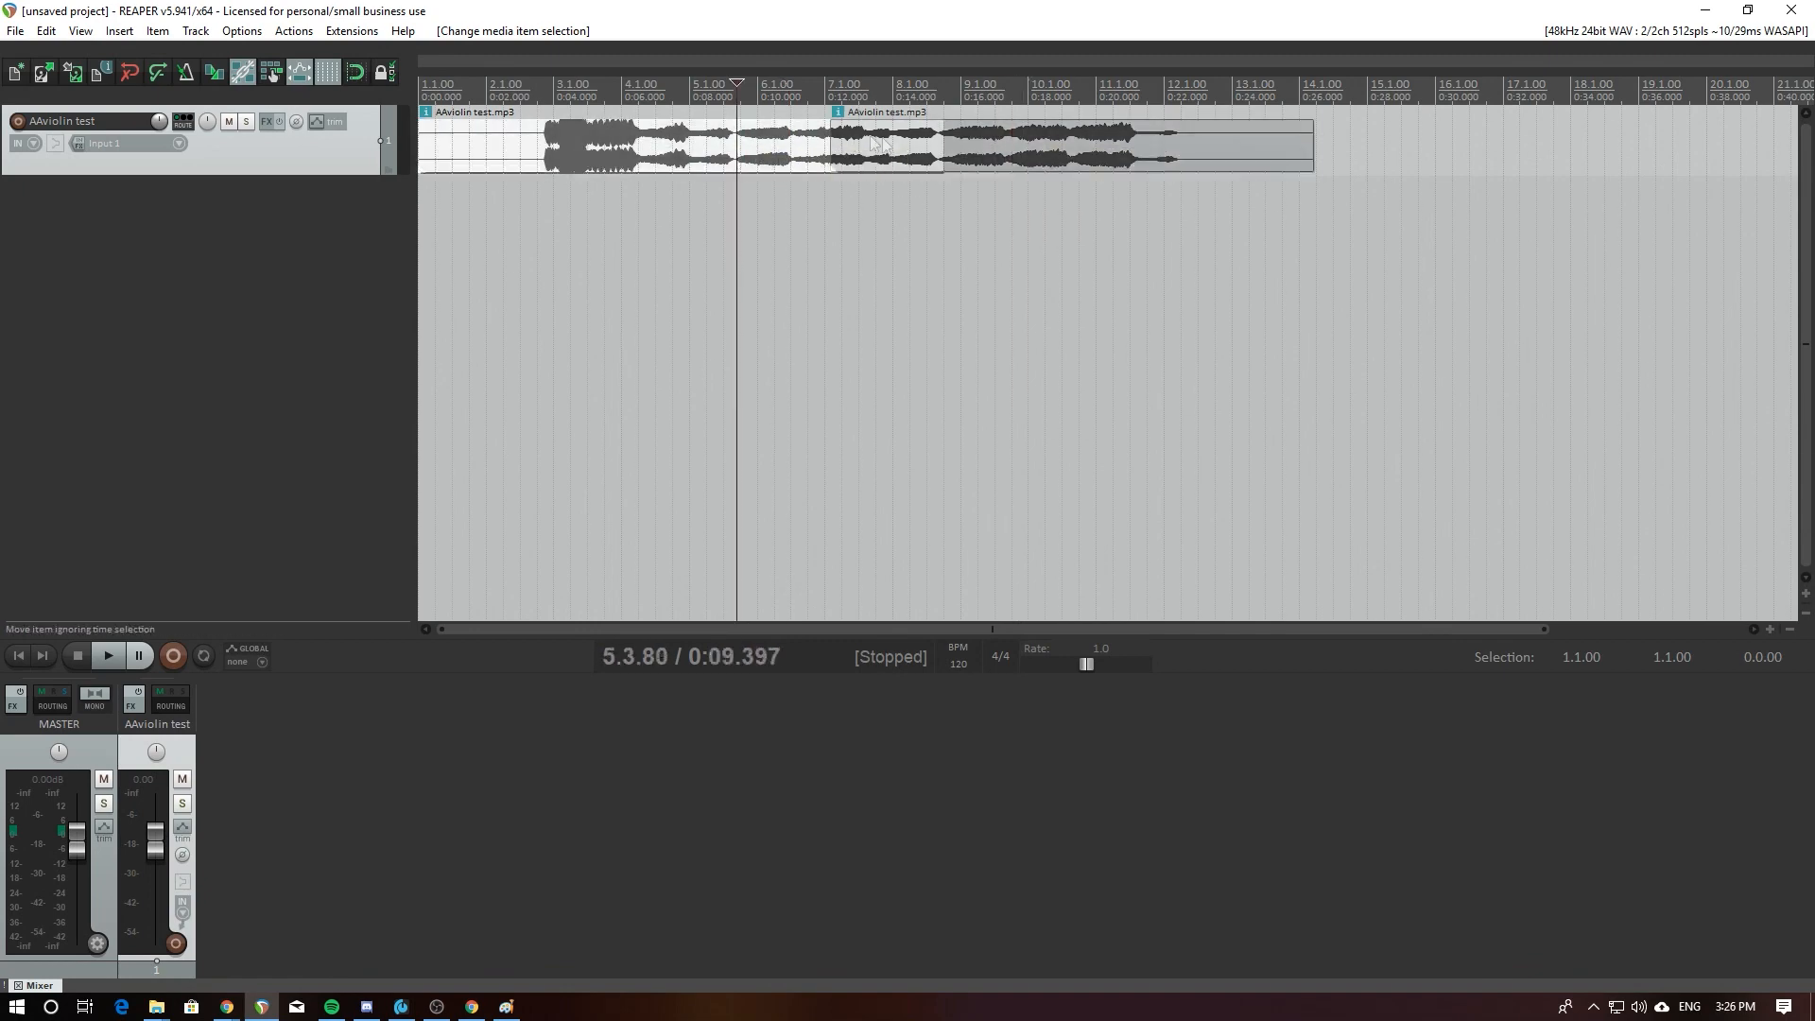
pyautogui.click(1012, 156)
pyautogui.click(757, 160)
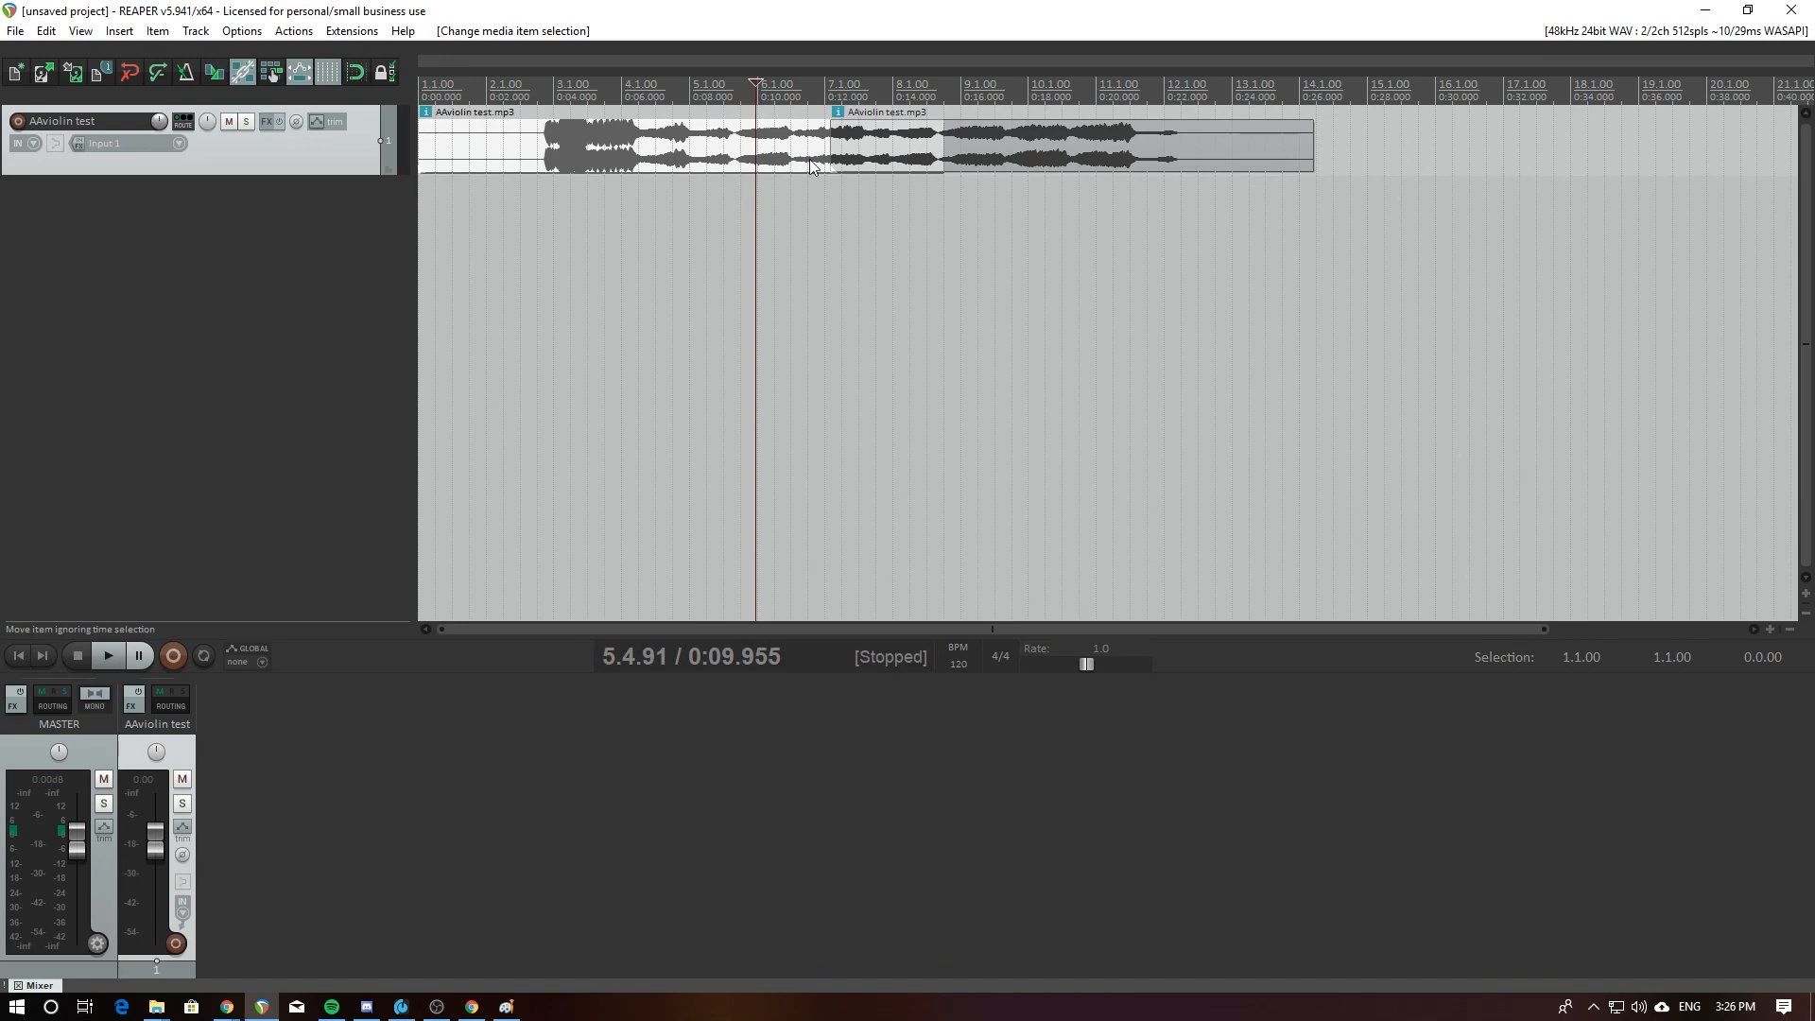
# Step: Undo the overlap edits and the split to restore the single item, and re-enable auto-crossfade
pyautogui.hotkey('ctrl', 'Right')
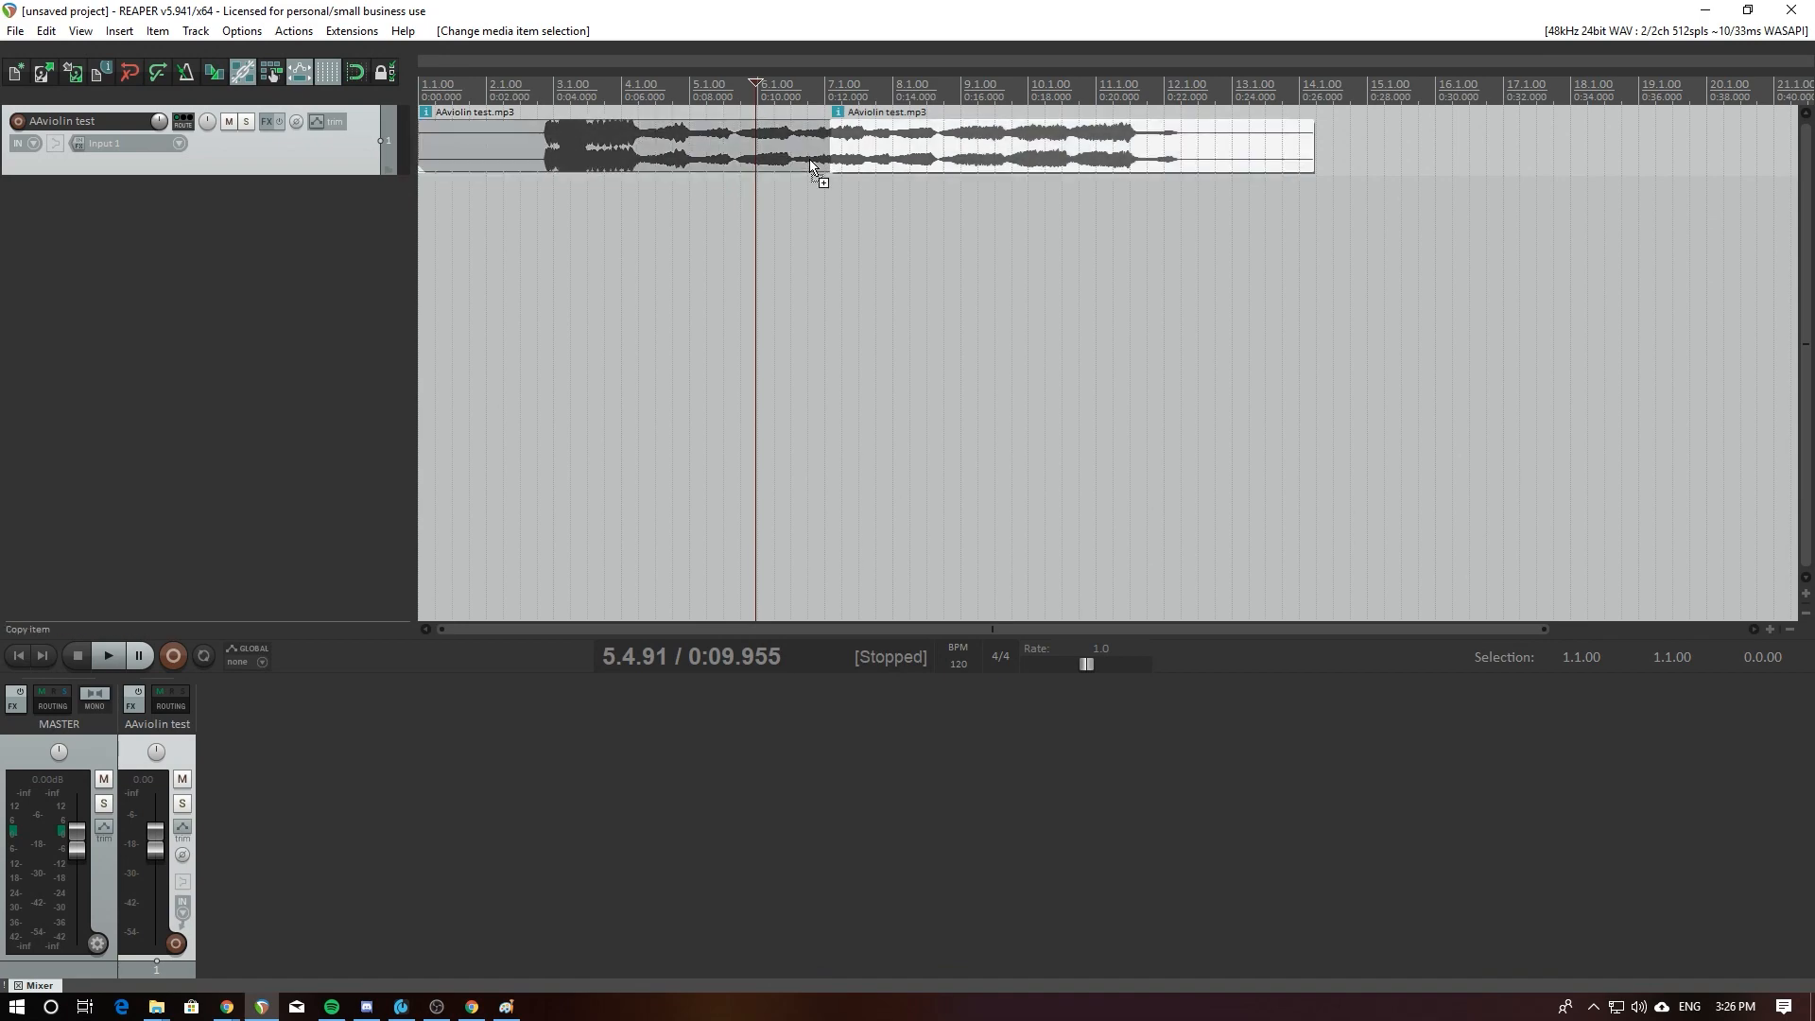
pyautogui.hotkey('ctrl', 'Left')
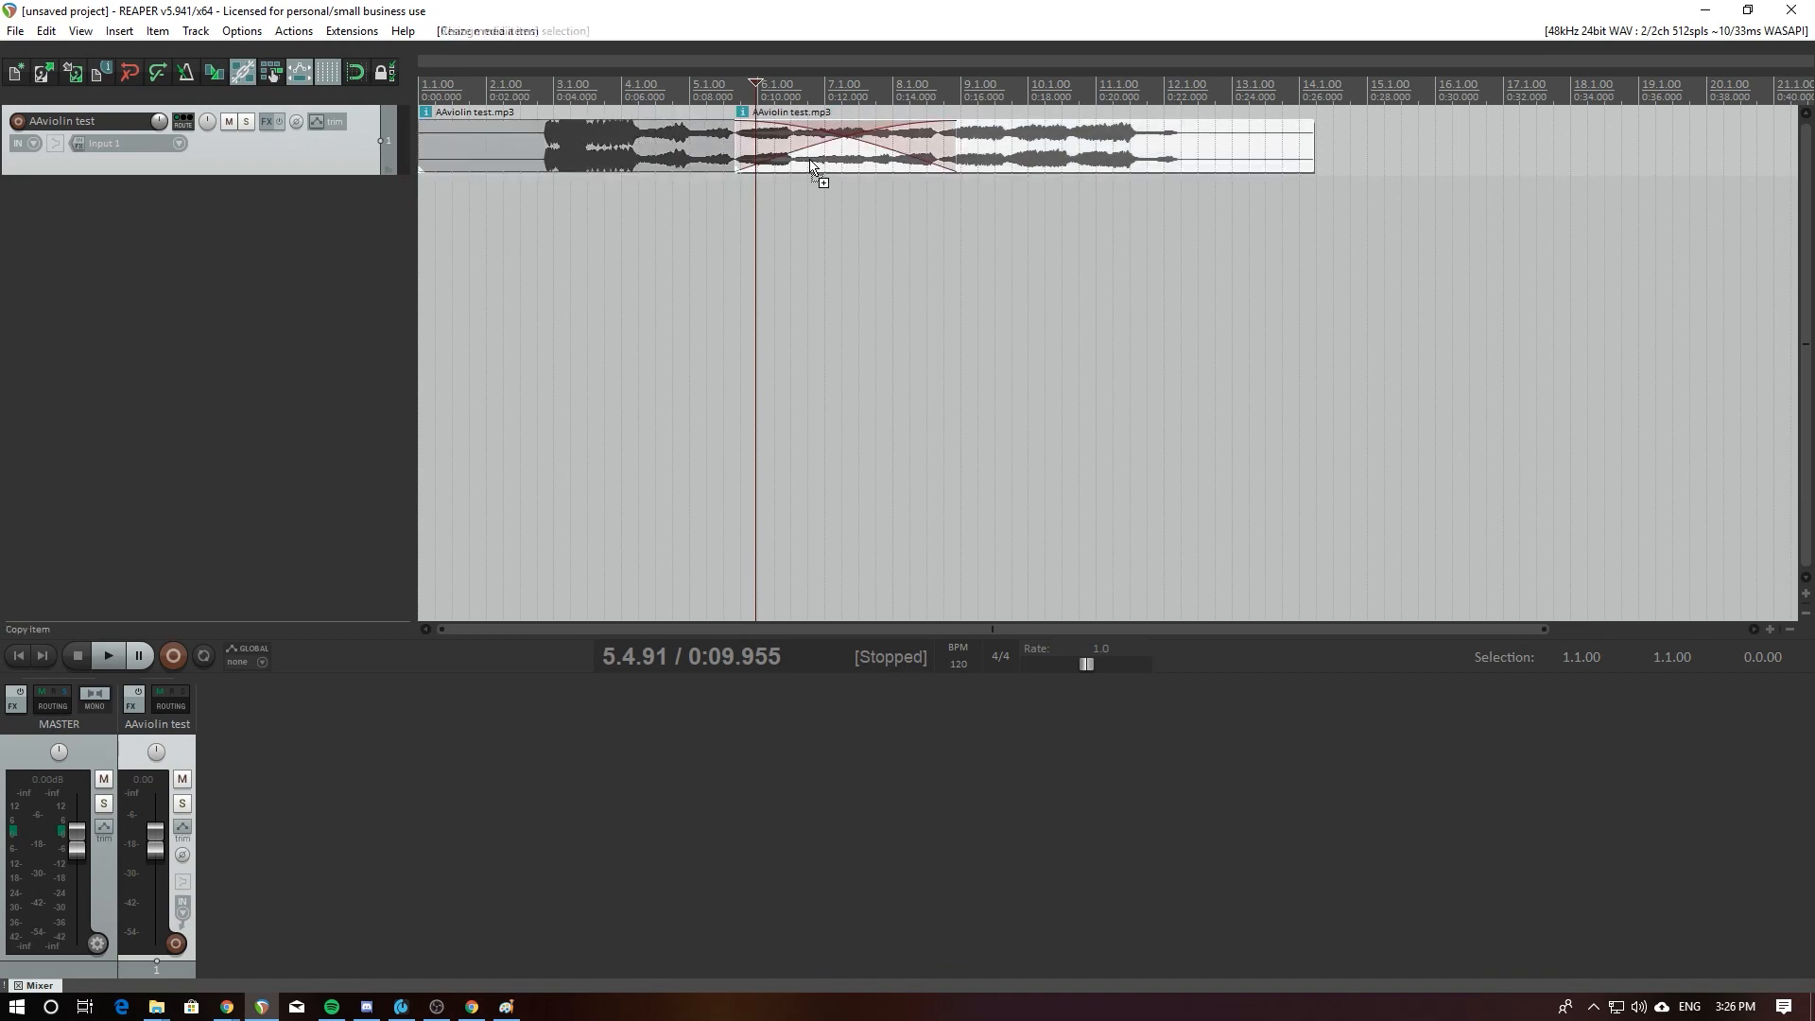
pyautogui.moveTo(810, 166)
pyautogui.mouseDown()
pyautogui.moveTo(818, 181)
pyautogui.moveTo(794, 170)
pyautogui.mouseUp()
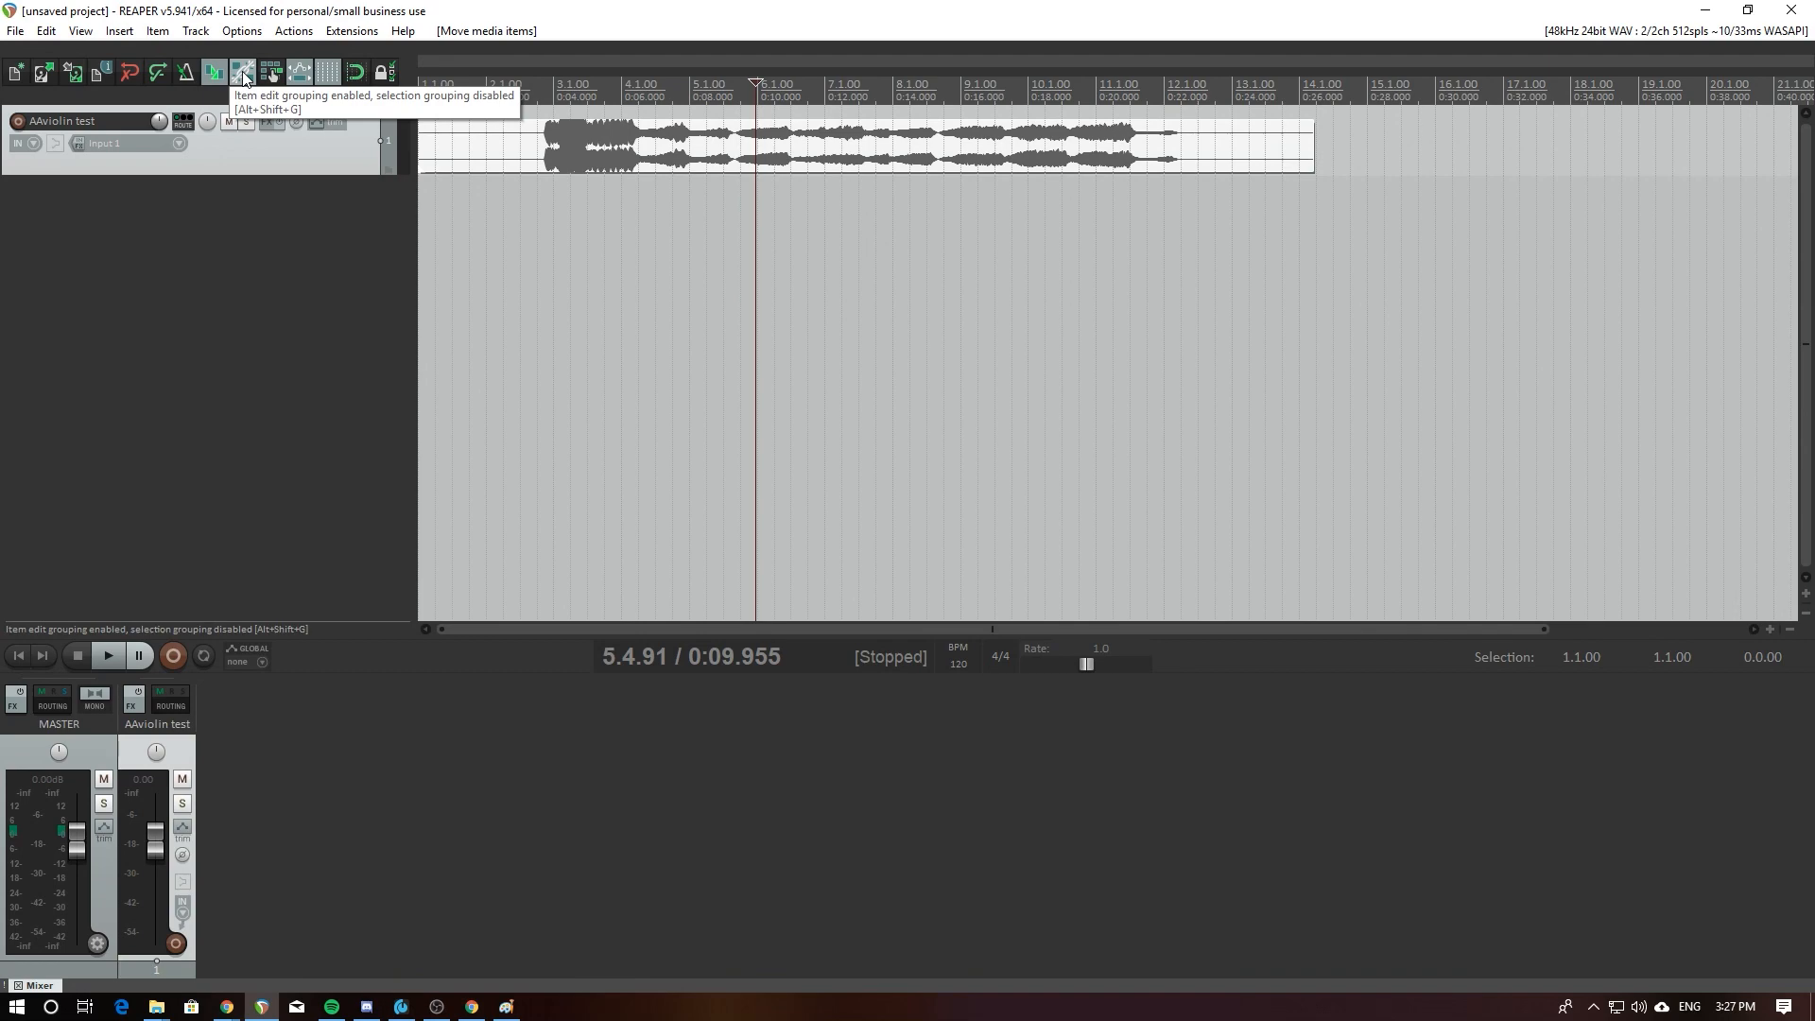
# Step: Split the violin item into five pieces, cutting near measures 4, 6.7 and 10 and at about 0:22.392
pyautogui.click(631, 148)
pyautogui.press('s')
pyautogui.click(804, 149)
pyautogui.press('s')
pyautogui.click(1032, 151)
pyautogui.press('s')
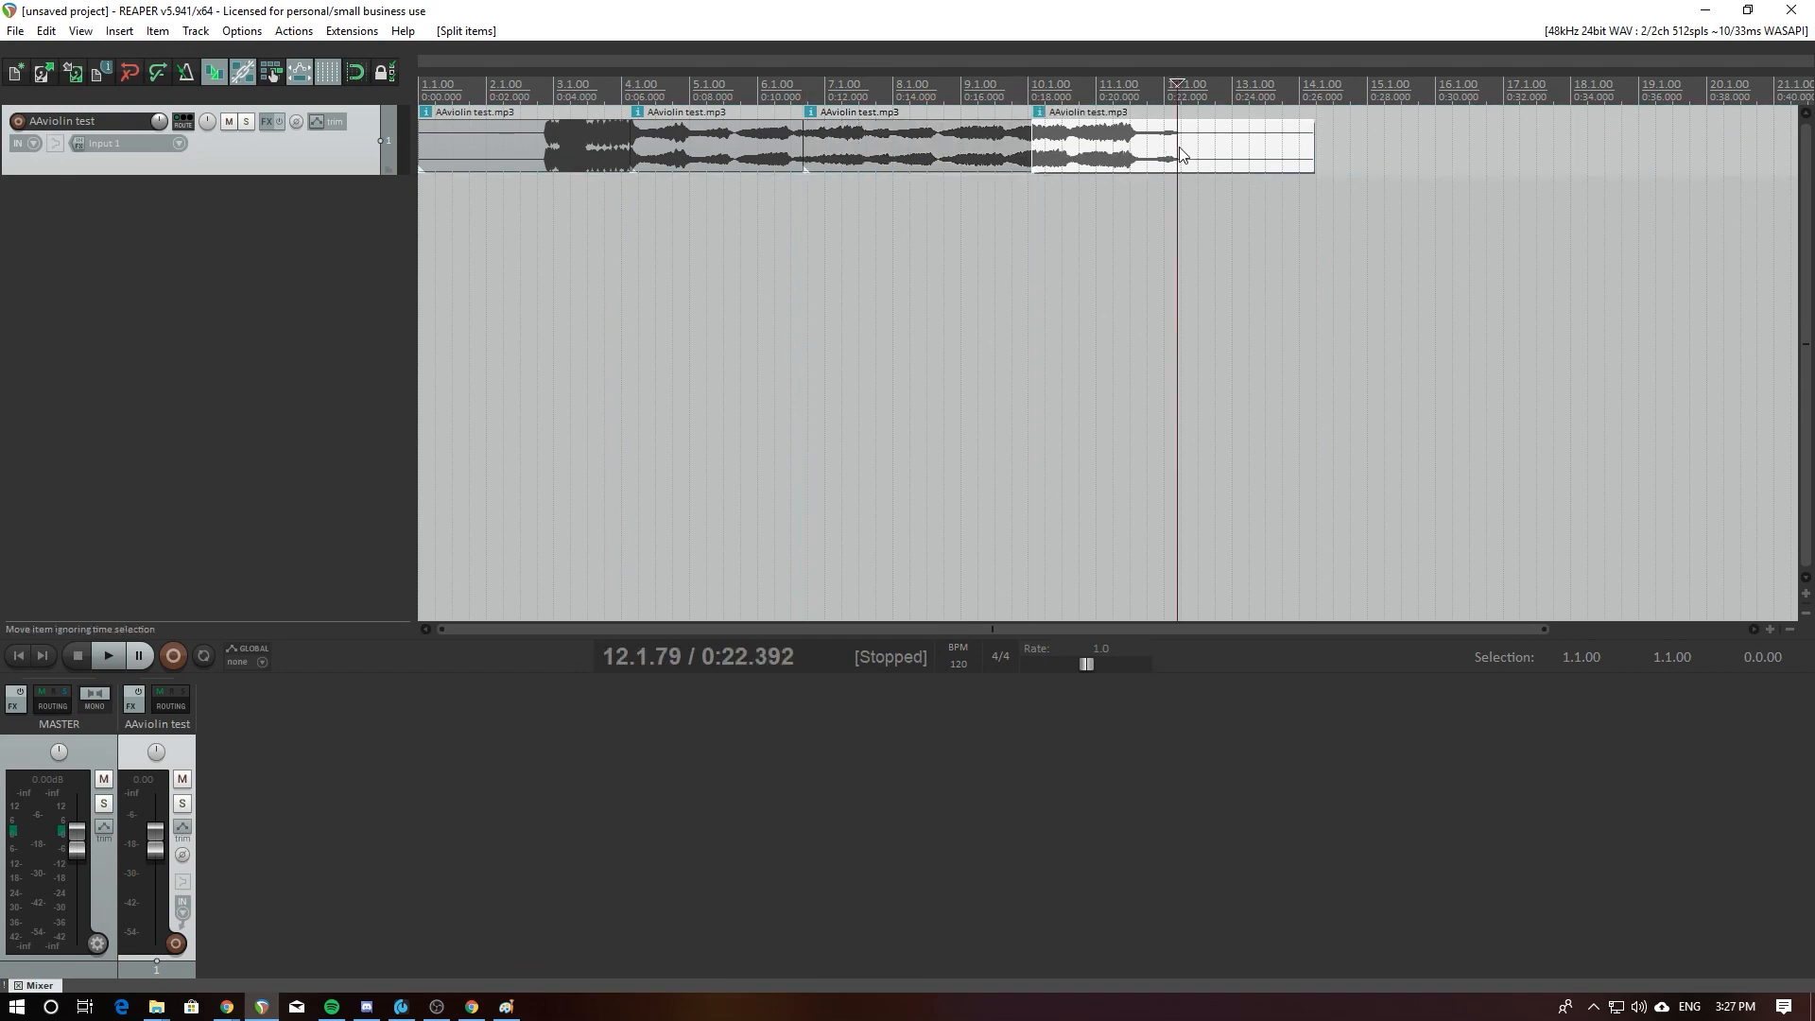
pyautogui.press('s')
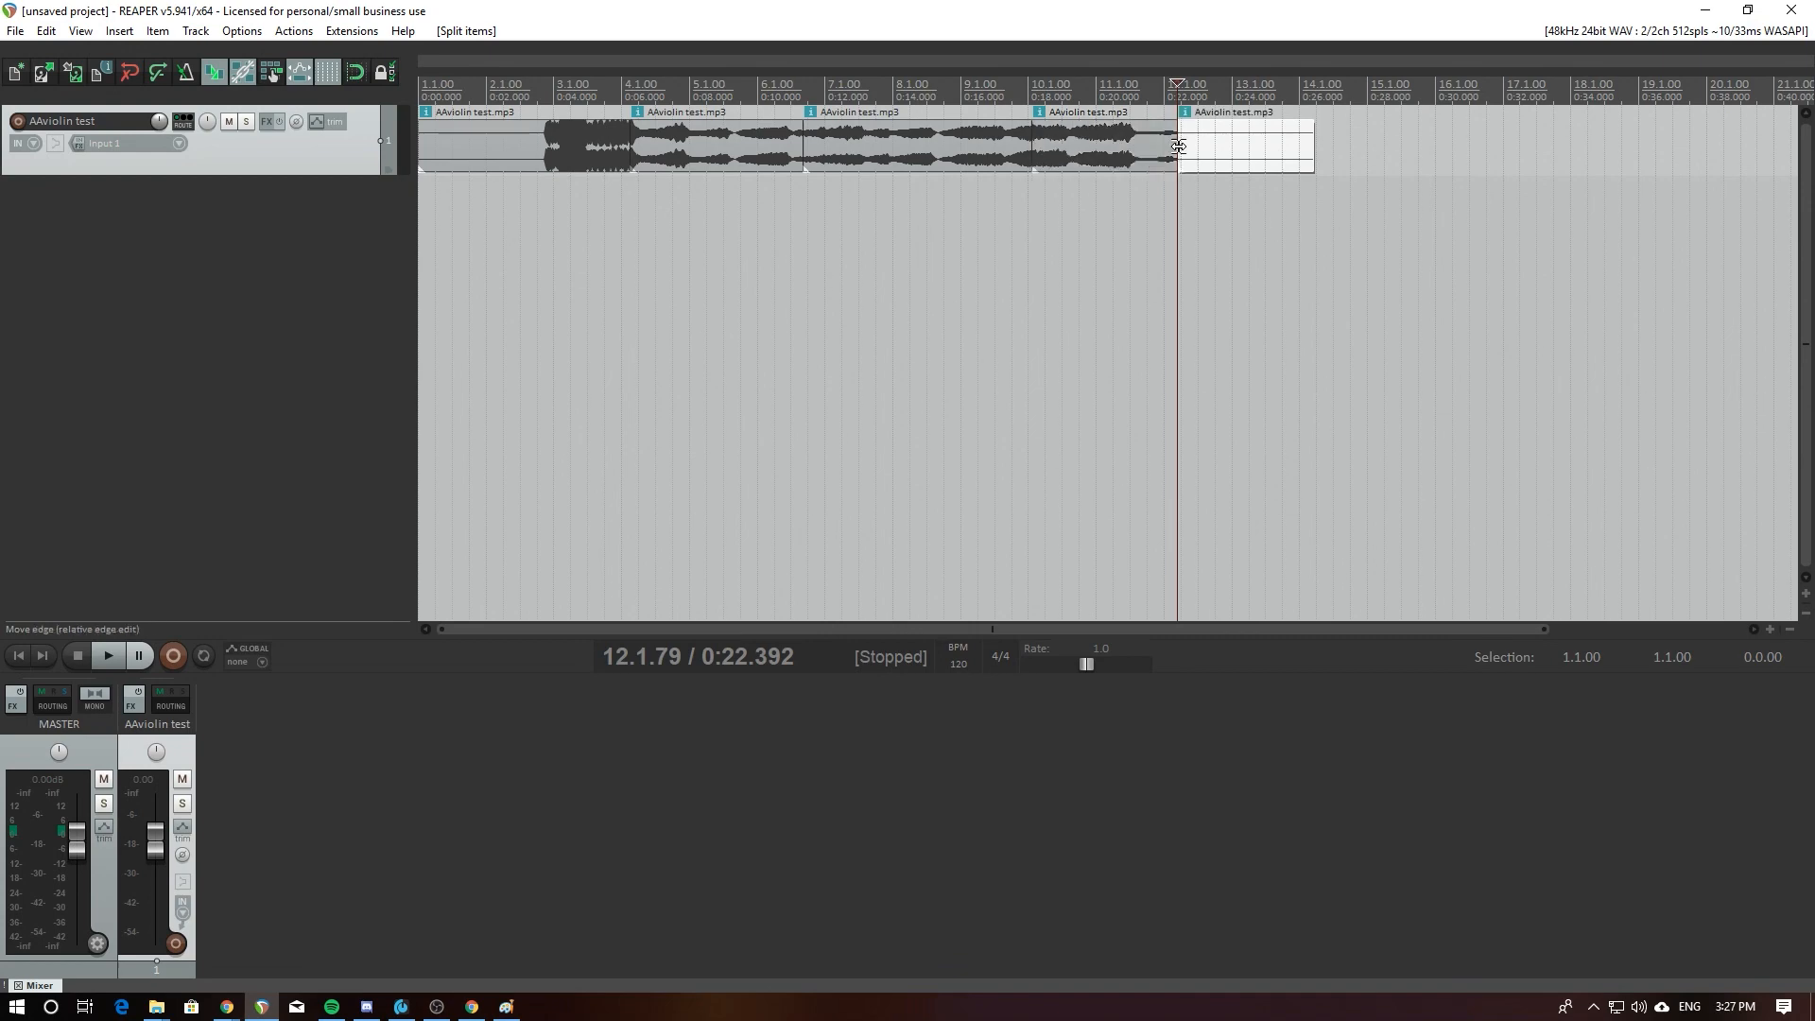
# Step: Select the first, third and fifth pieces together and try moving them as a set along the track
pyautogui.click(529, 143)
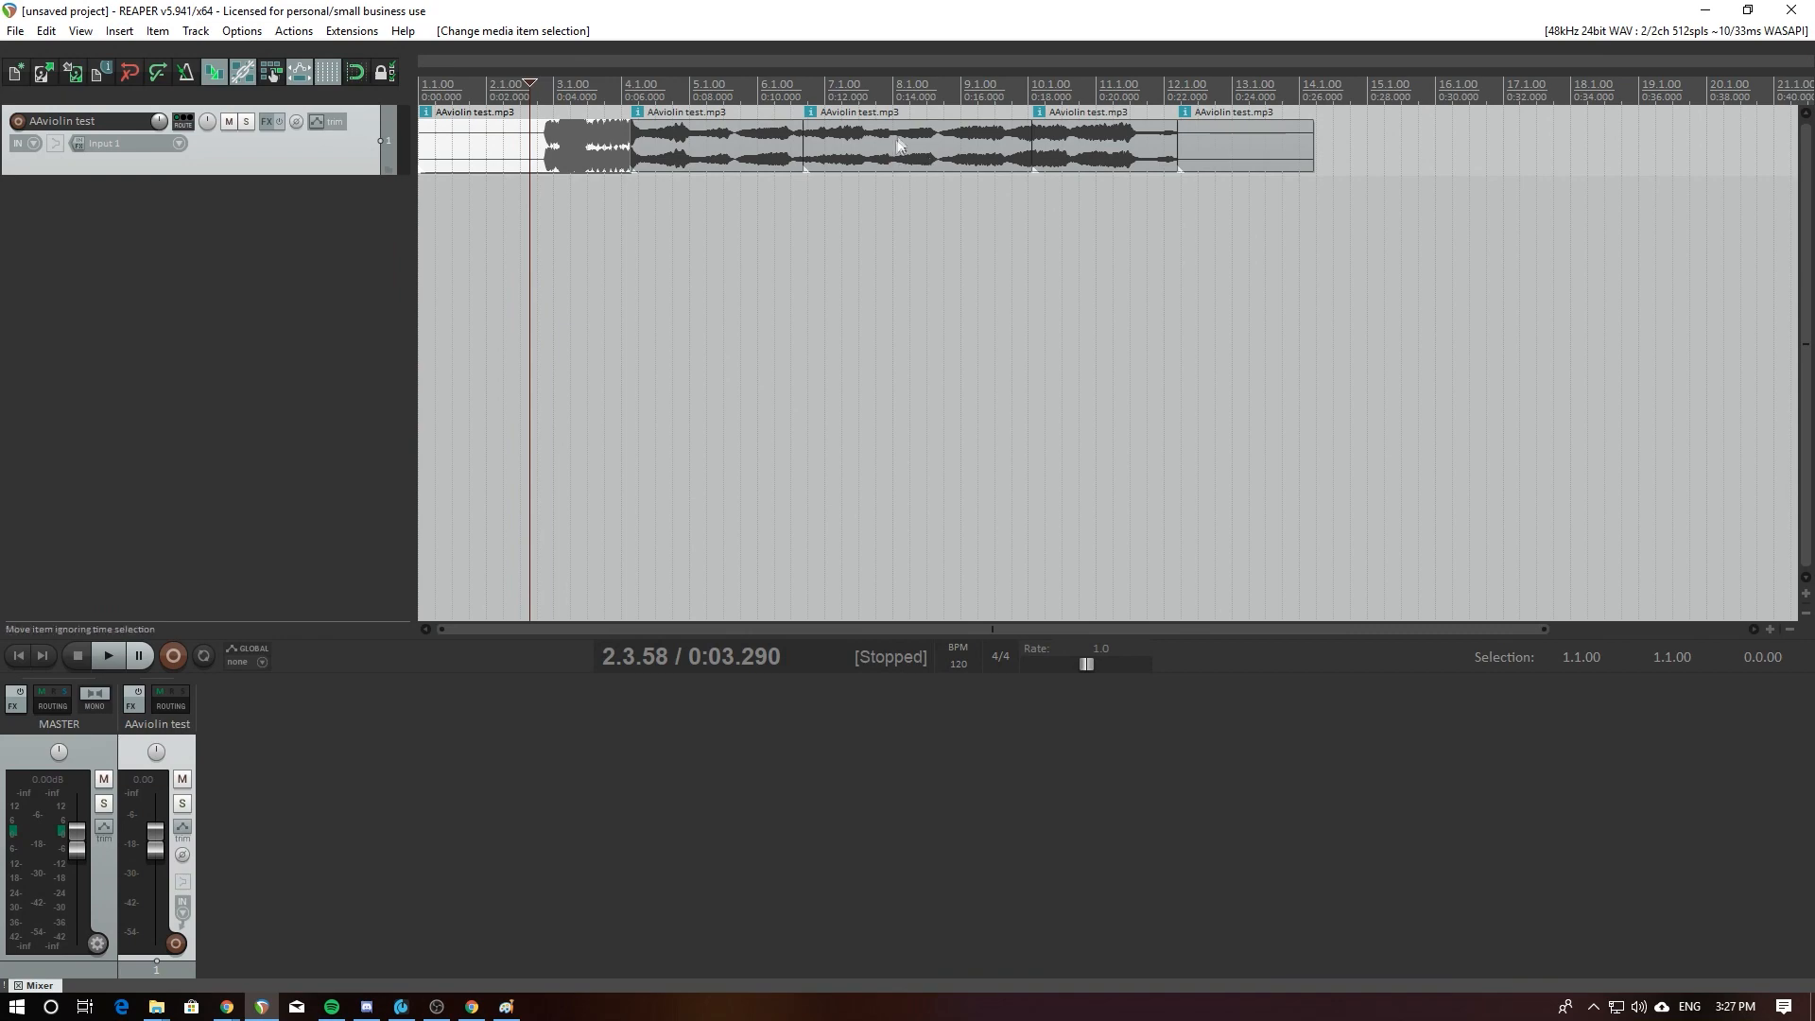
pyautogui.click(527, 151)
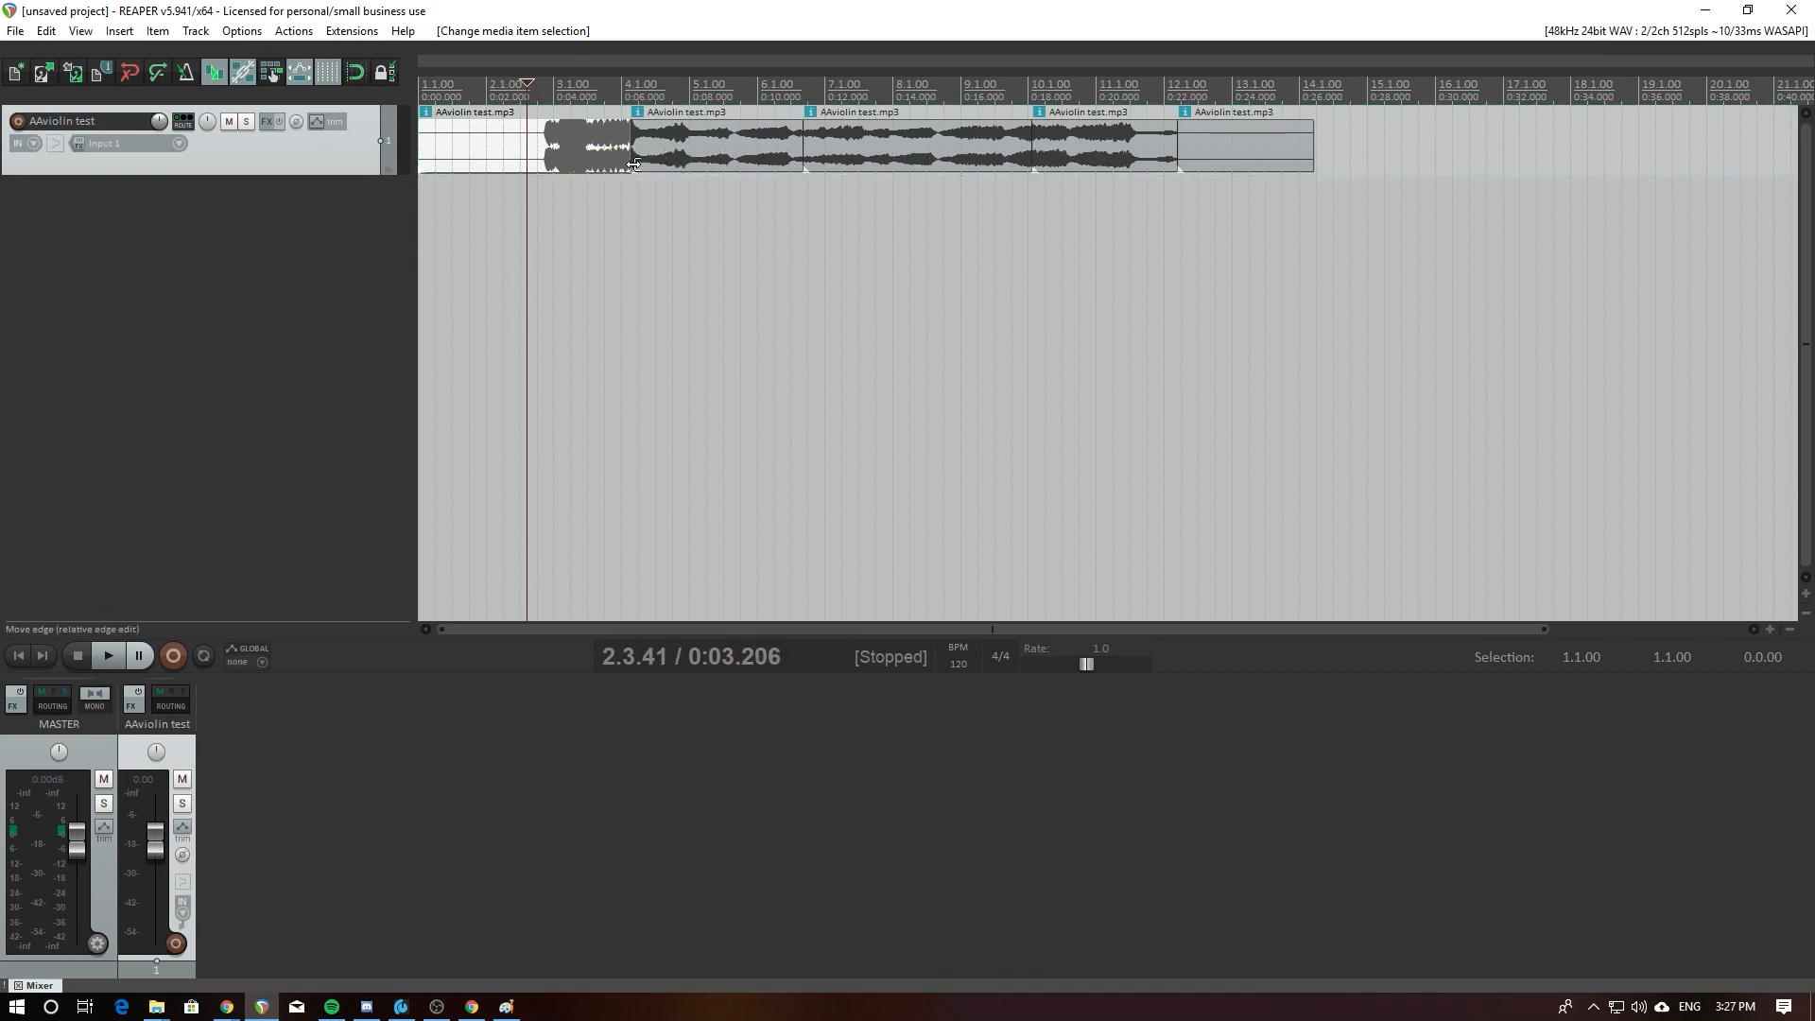
pyautogui.click(903, 147)
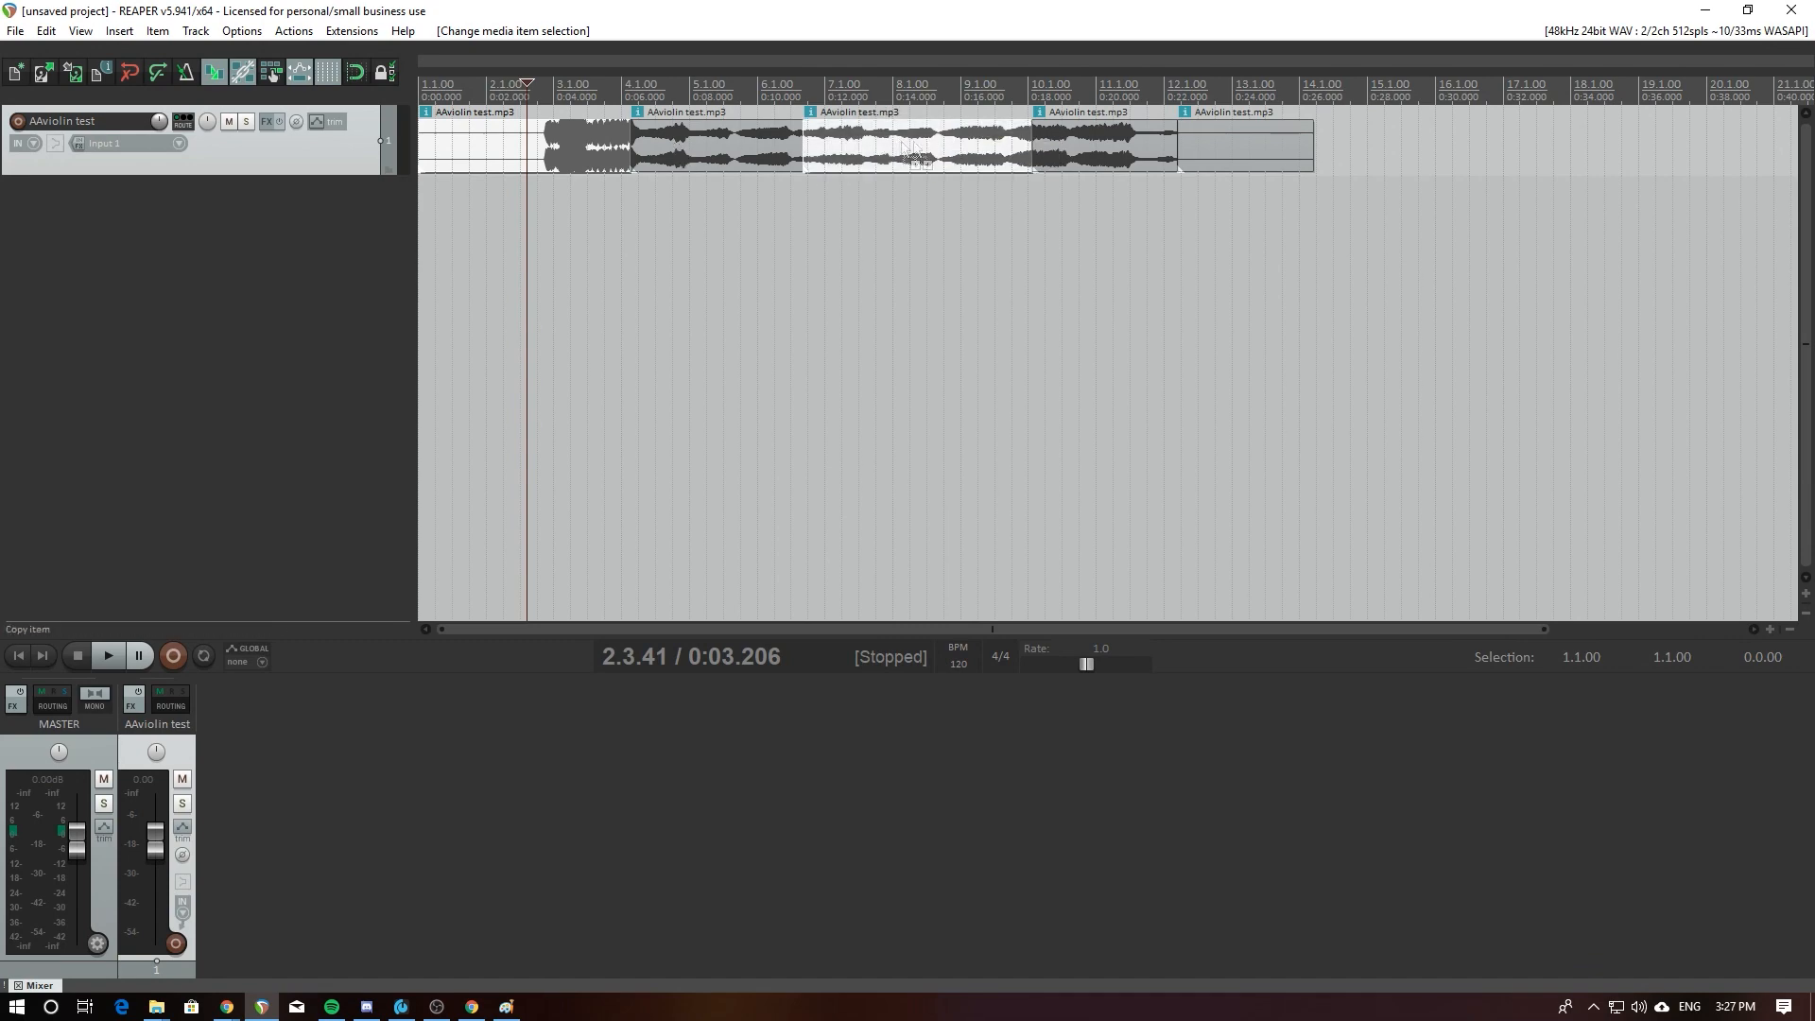
pyautogui.keyDown('ctrl'); pyautogui.click(1237, 159); pyautogui.keyUp('ctrl')
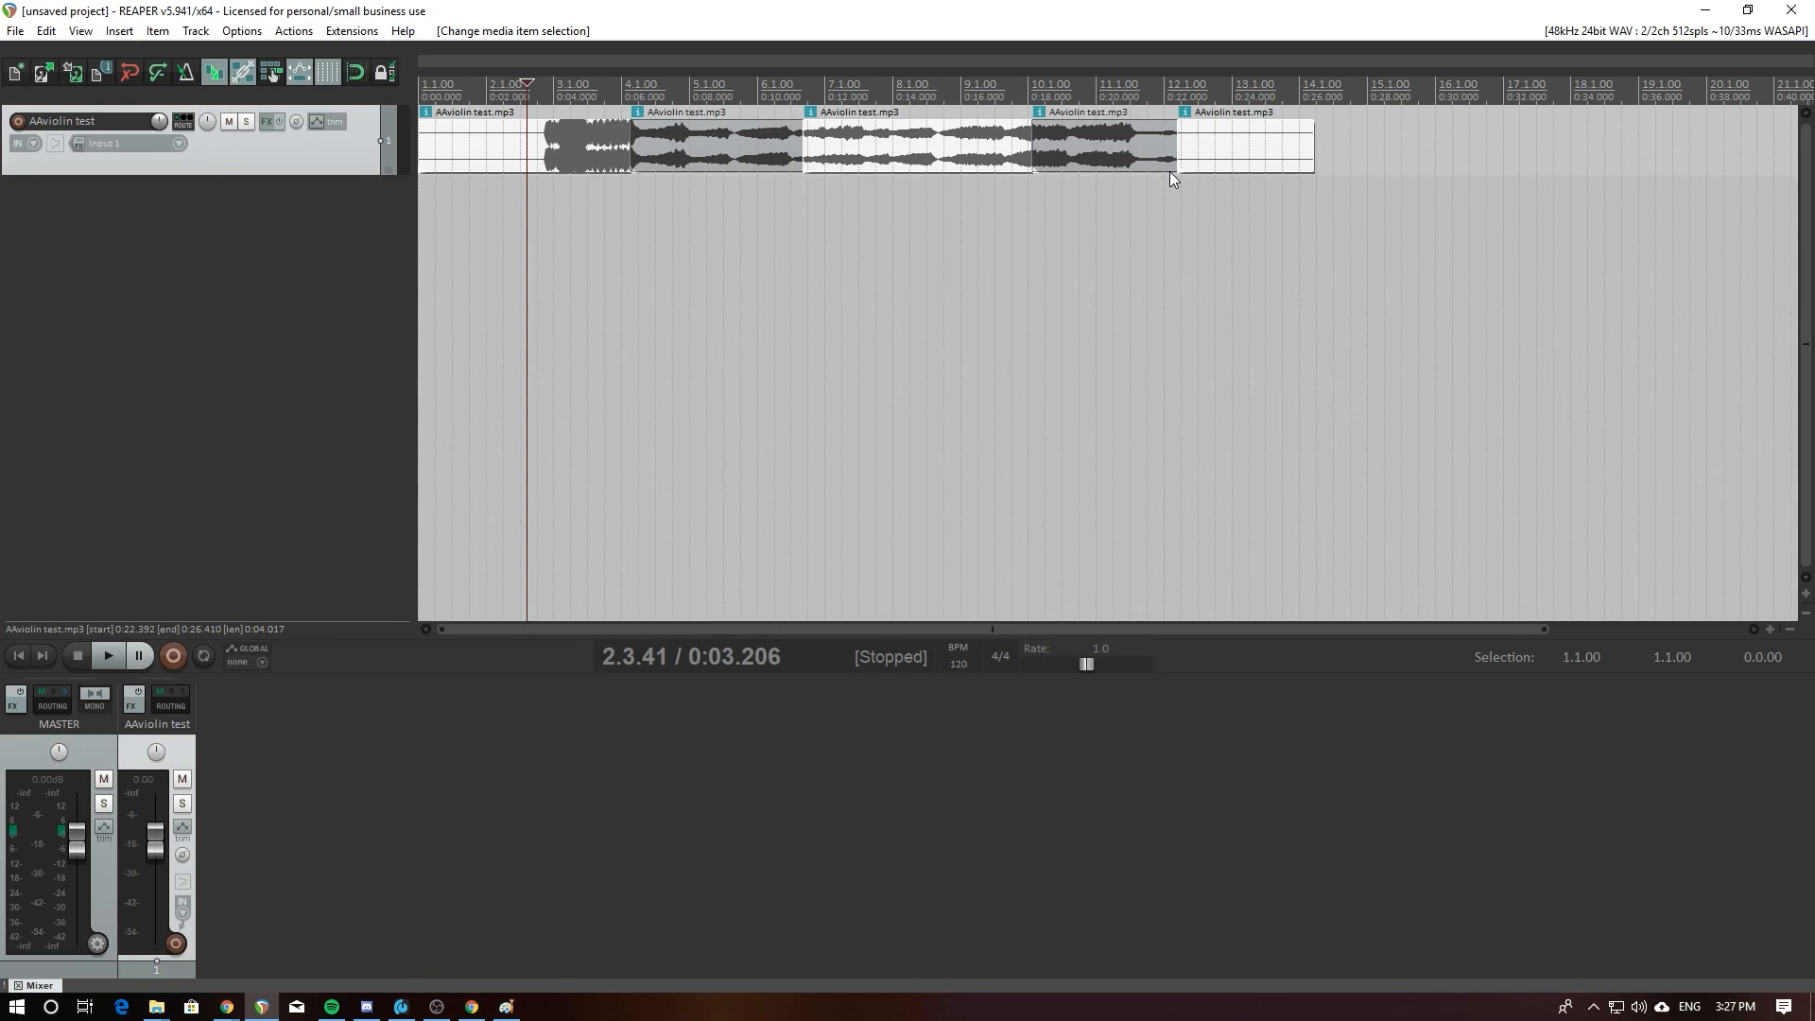
pyautogui.click(586, 158)
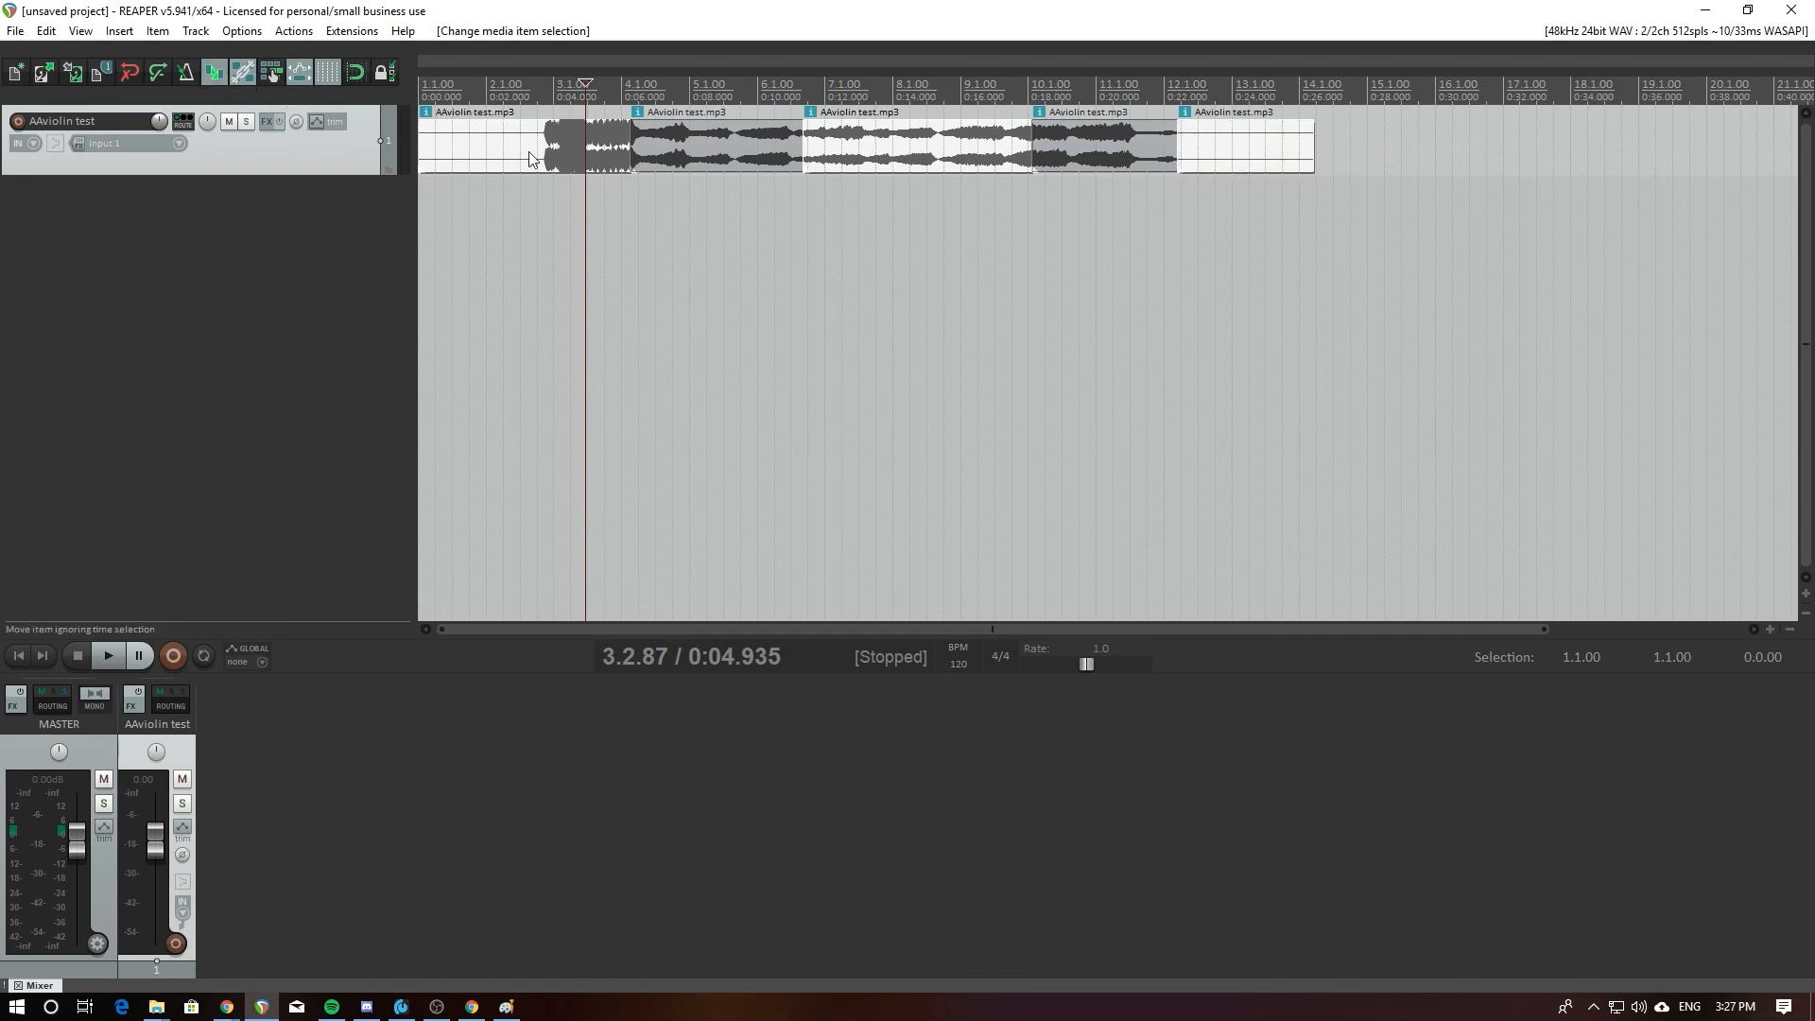
pyautogui.moveTo(539, 159); pyautogui.dragTo(494, 168)
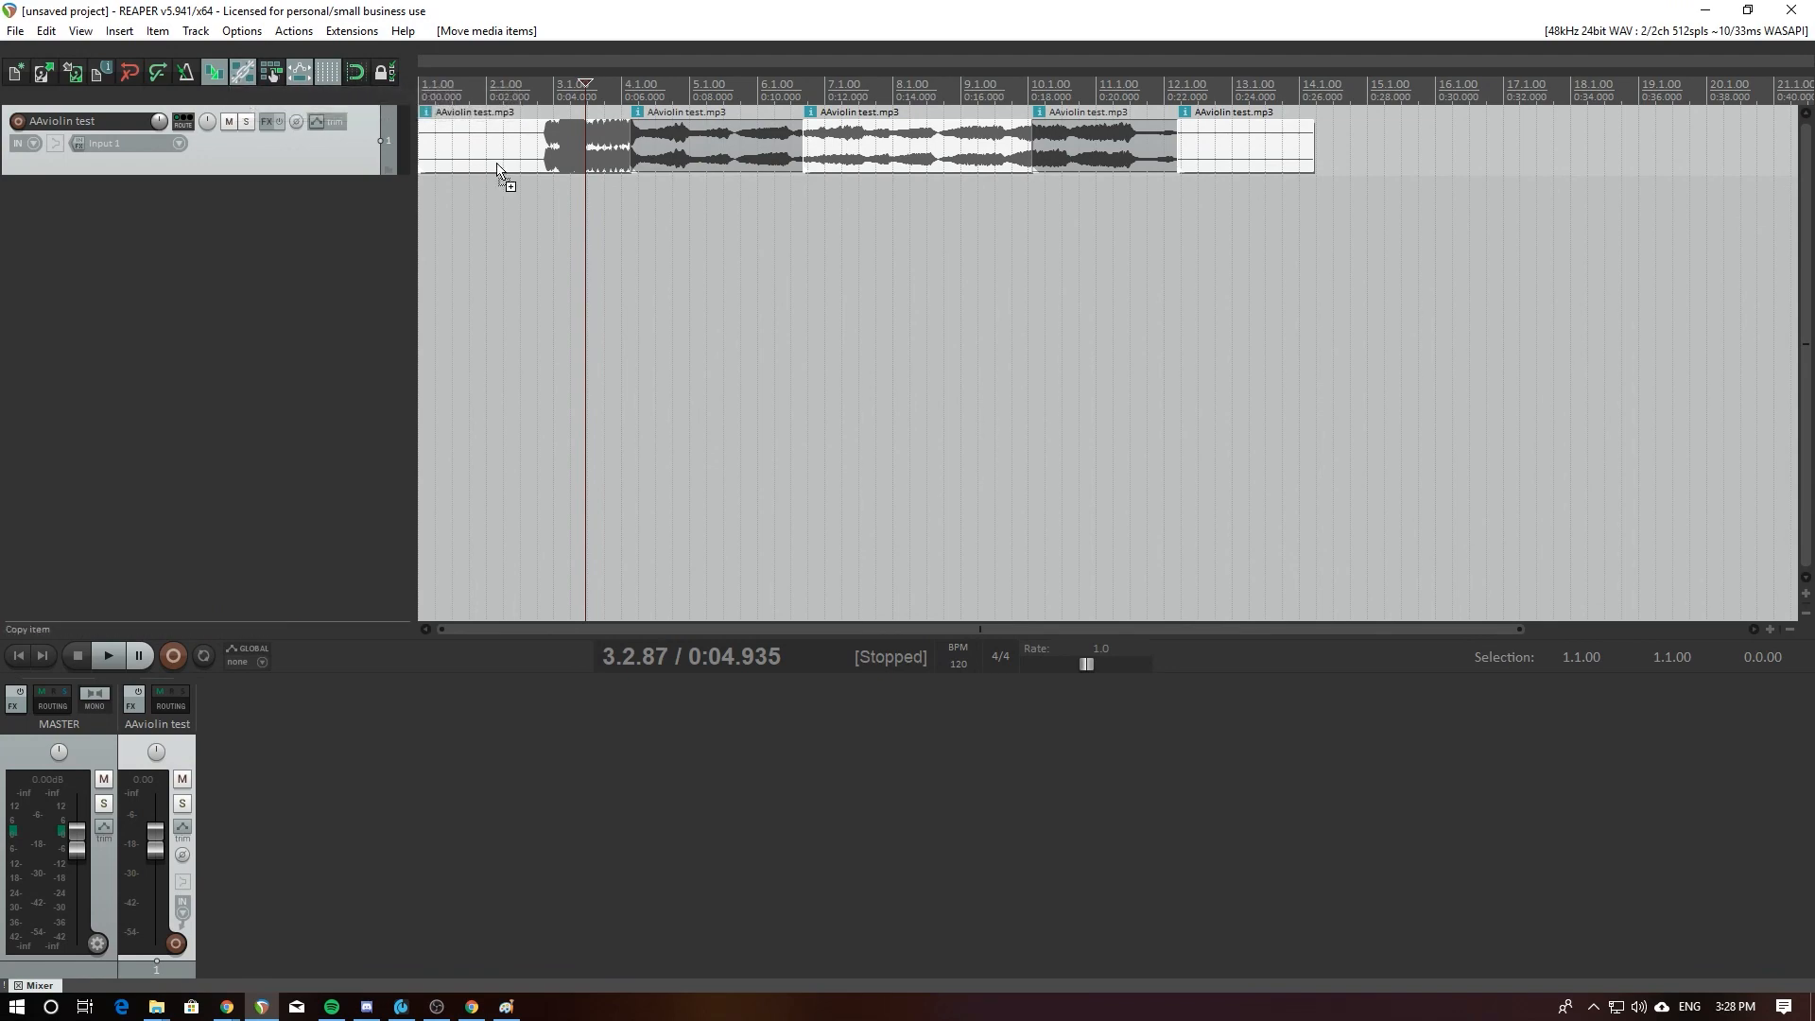
# Step: Glue the selected first, third and fifth pieces into one item, deselect it and place the edit cursor at about 0:05.242
pyautogui.hotkey('ctrl', 'g')
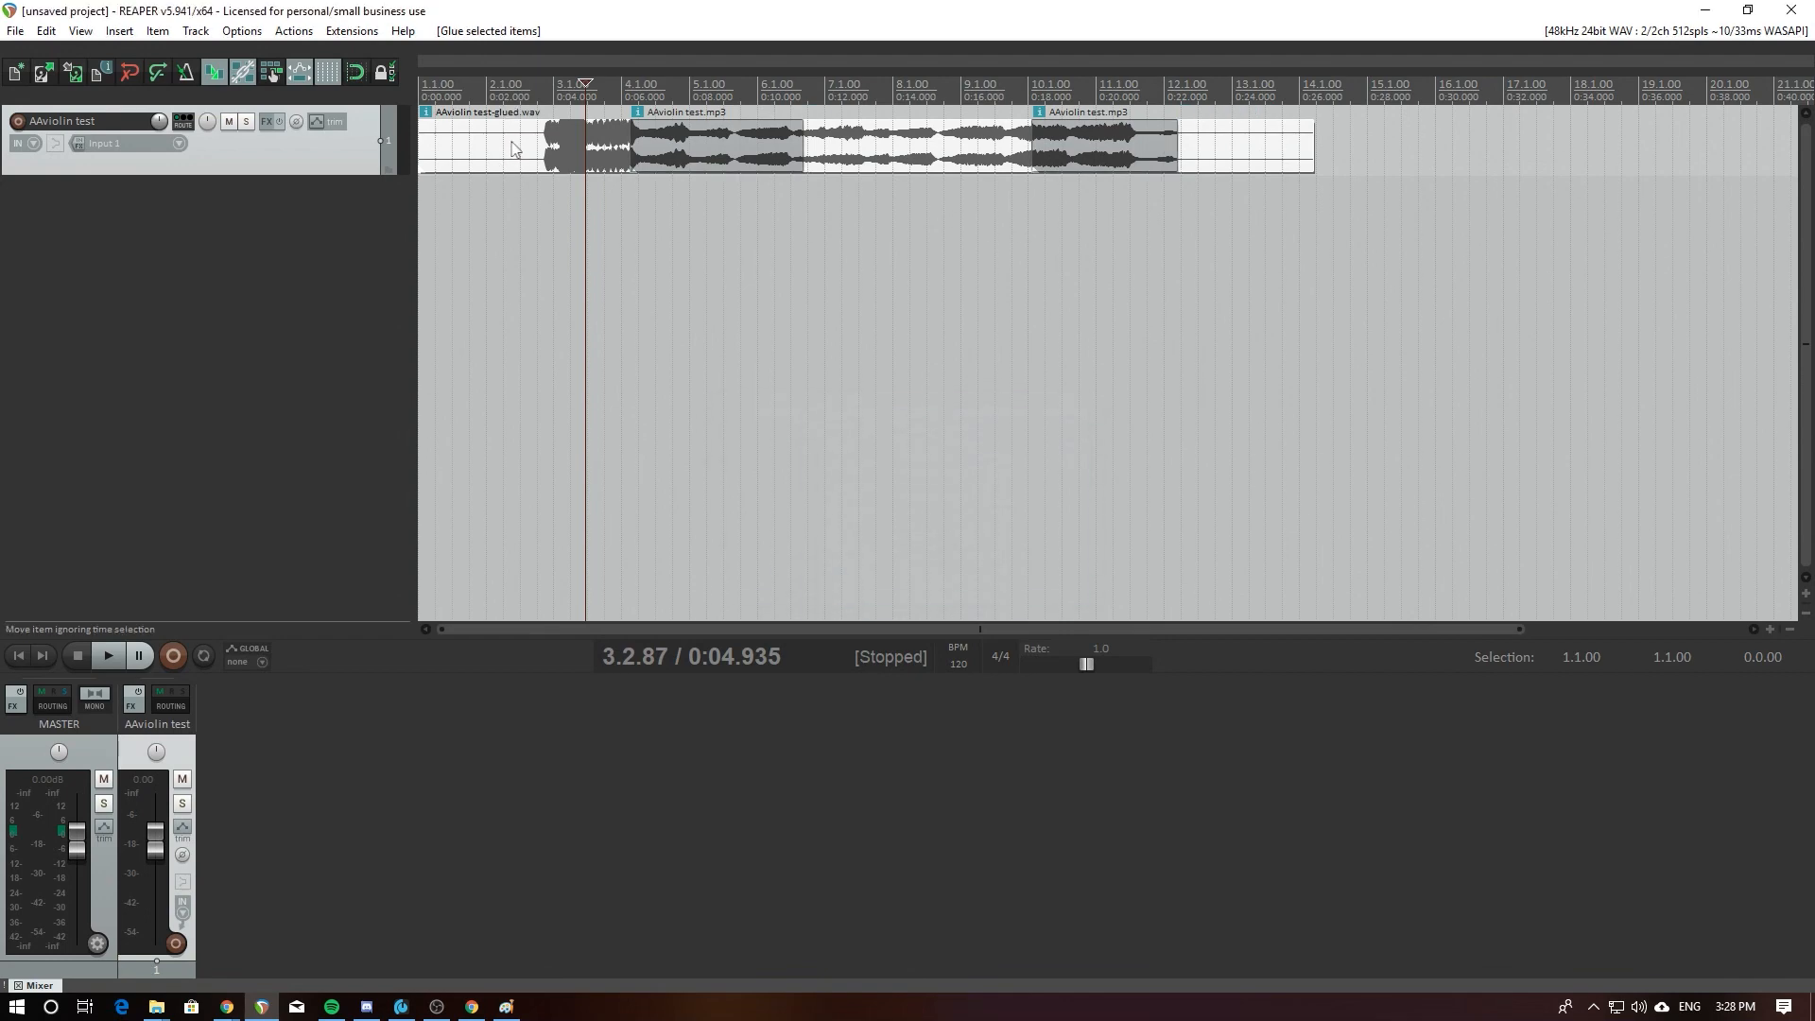
pyautogui.moveTo(525, 147)
pyautogui.mouseDown()
pyautogui.moveTo(567, 151)
pyautogui.moveTo(541, 165)
pyautogui.mouseUp()
pyautogui.click(578, 157)
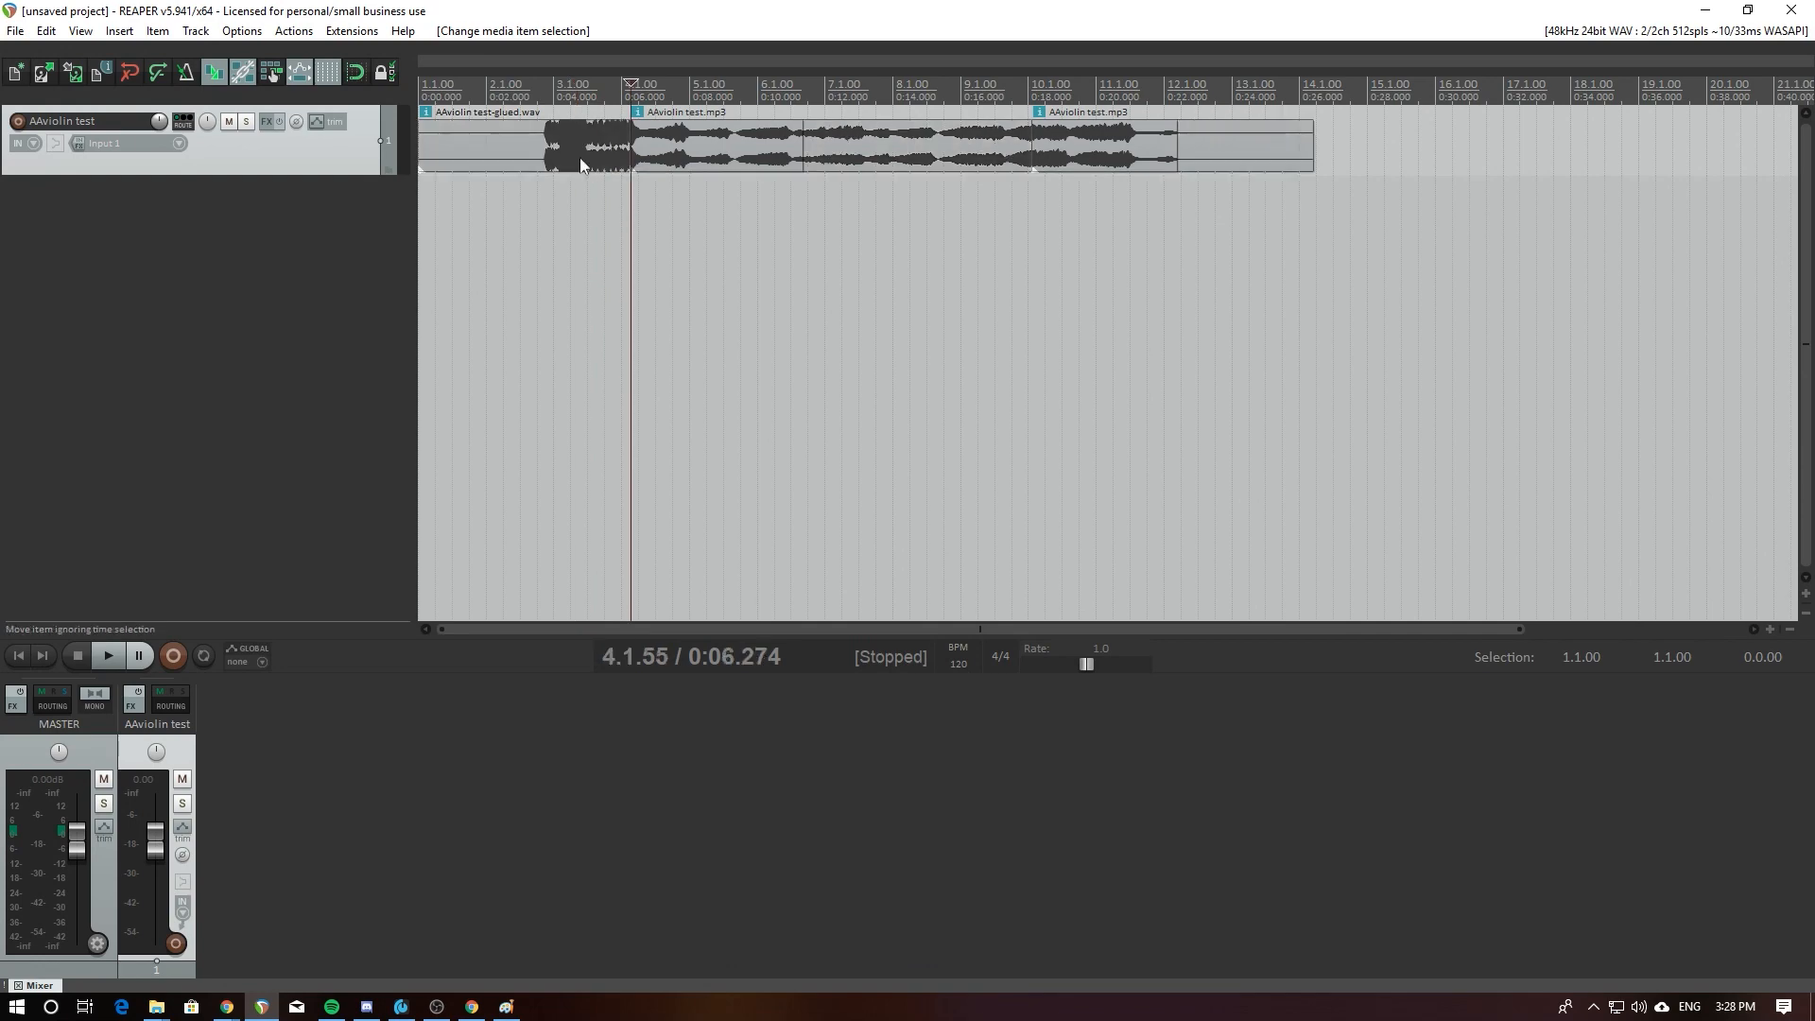
pyautogui.click(578, 157)
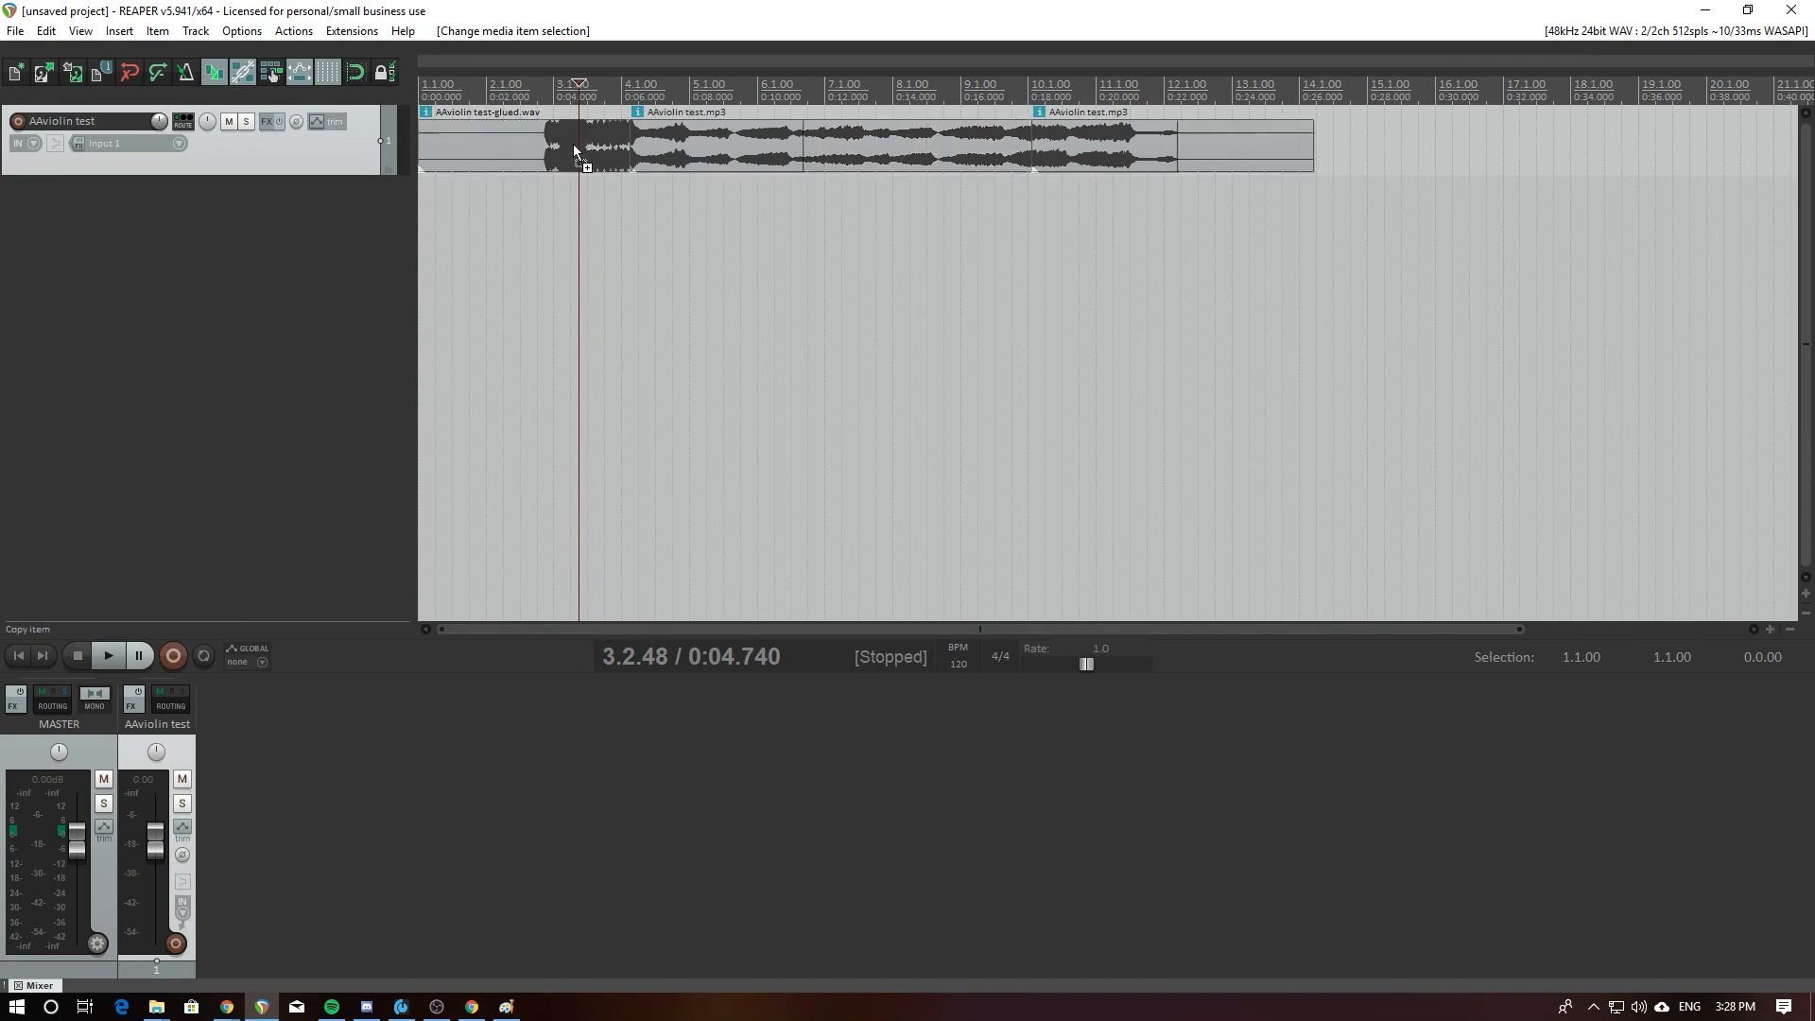
pyautogui.click(597, 161)
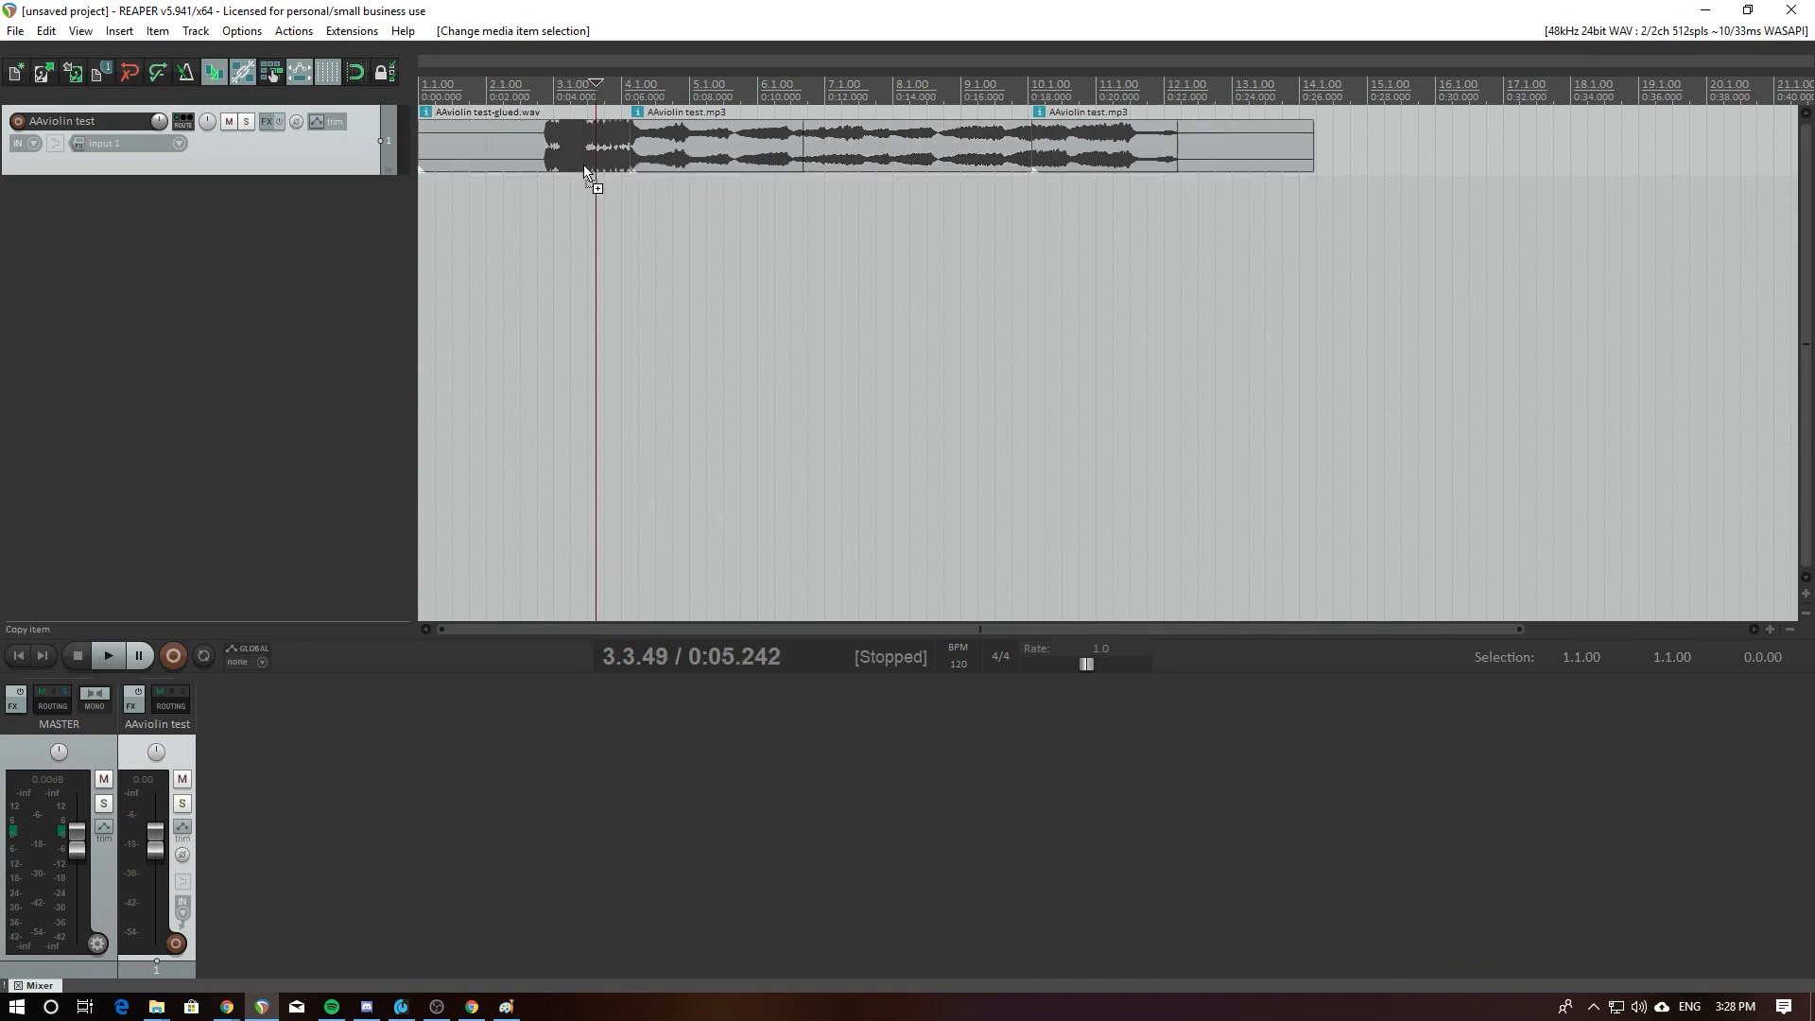
# Step: Undo the glue to restore the five separate violin pieces, and clear the item selection
pyautogui.click(583, 161)
pyautogui.hotkey('ctrl', 'z')
pyautogui.hotkey('ctrl', 'z')
pyautogui.hotkey('ctrl', 'z')
pyautogui.click(592, 156)
pyautogui.click(783, 203)
pyautogui.click(858, 161)
# Step: Select the first, third and fifth violin pieces together and group them
pyautogui.click(507, 145)
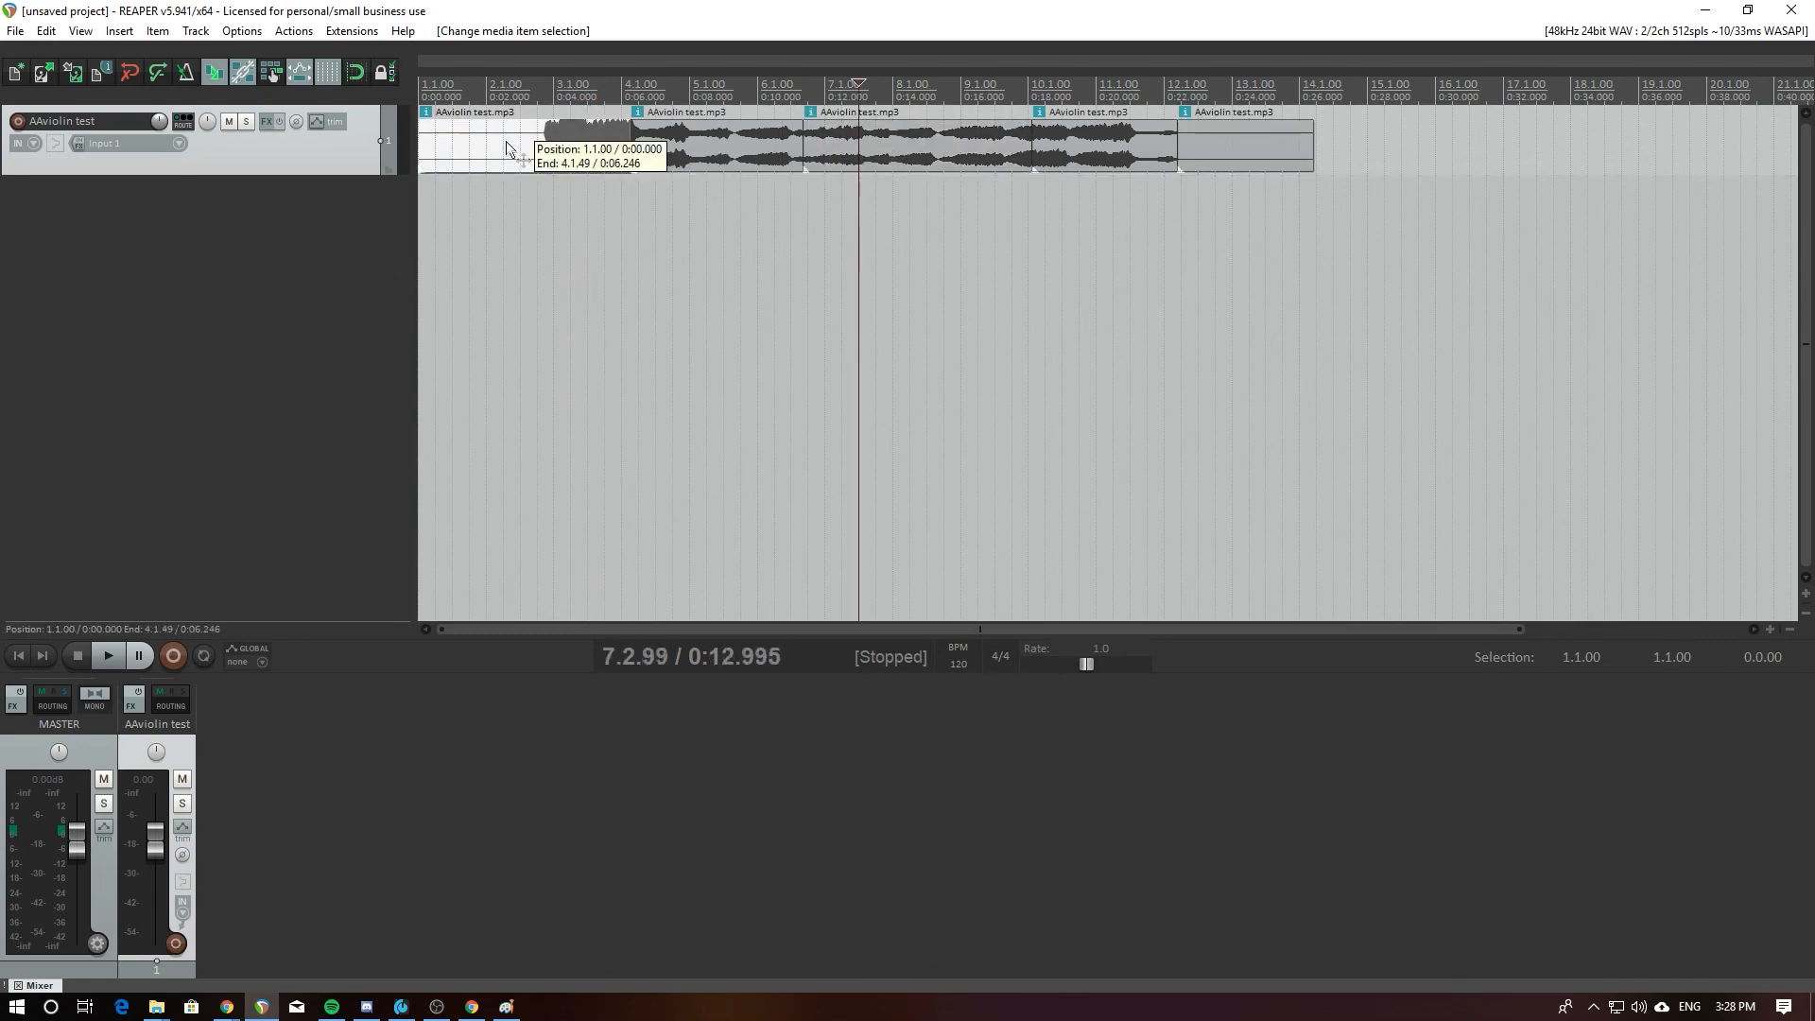
pyautogui.keyDown('ctrl'); pyautogui.click(907, 151); pyautogui.keyUp('ctrl')
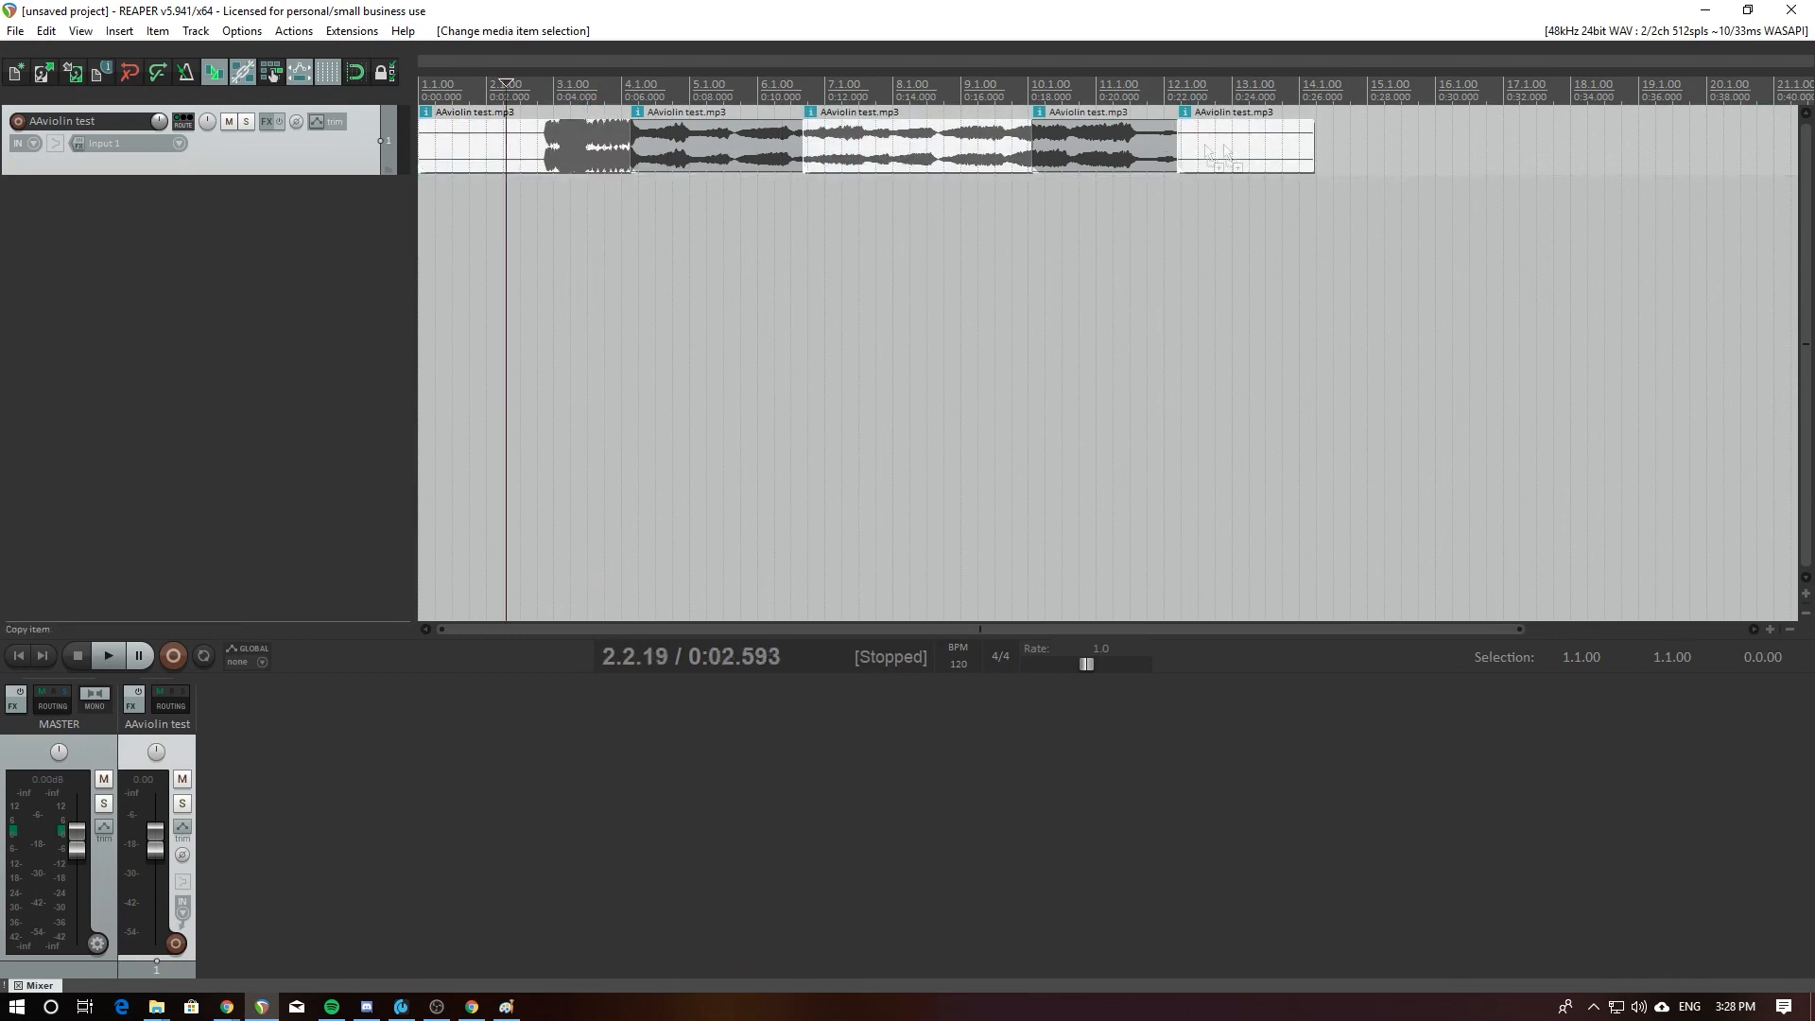
pyautogui.rightClick(906, 149)
pyautogui.moveTo(1019, 229)
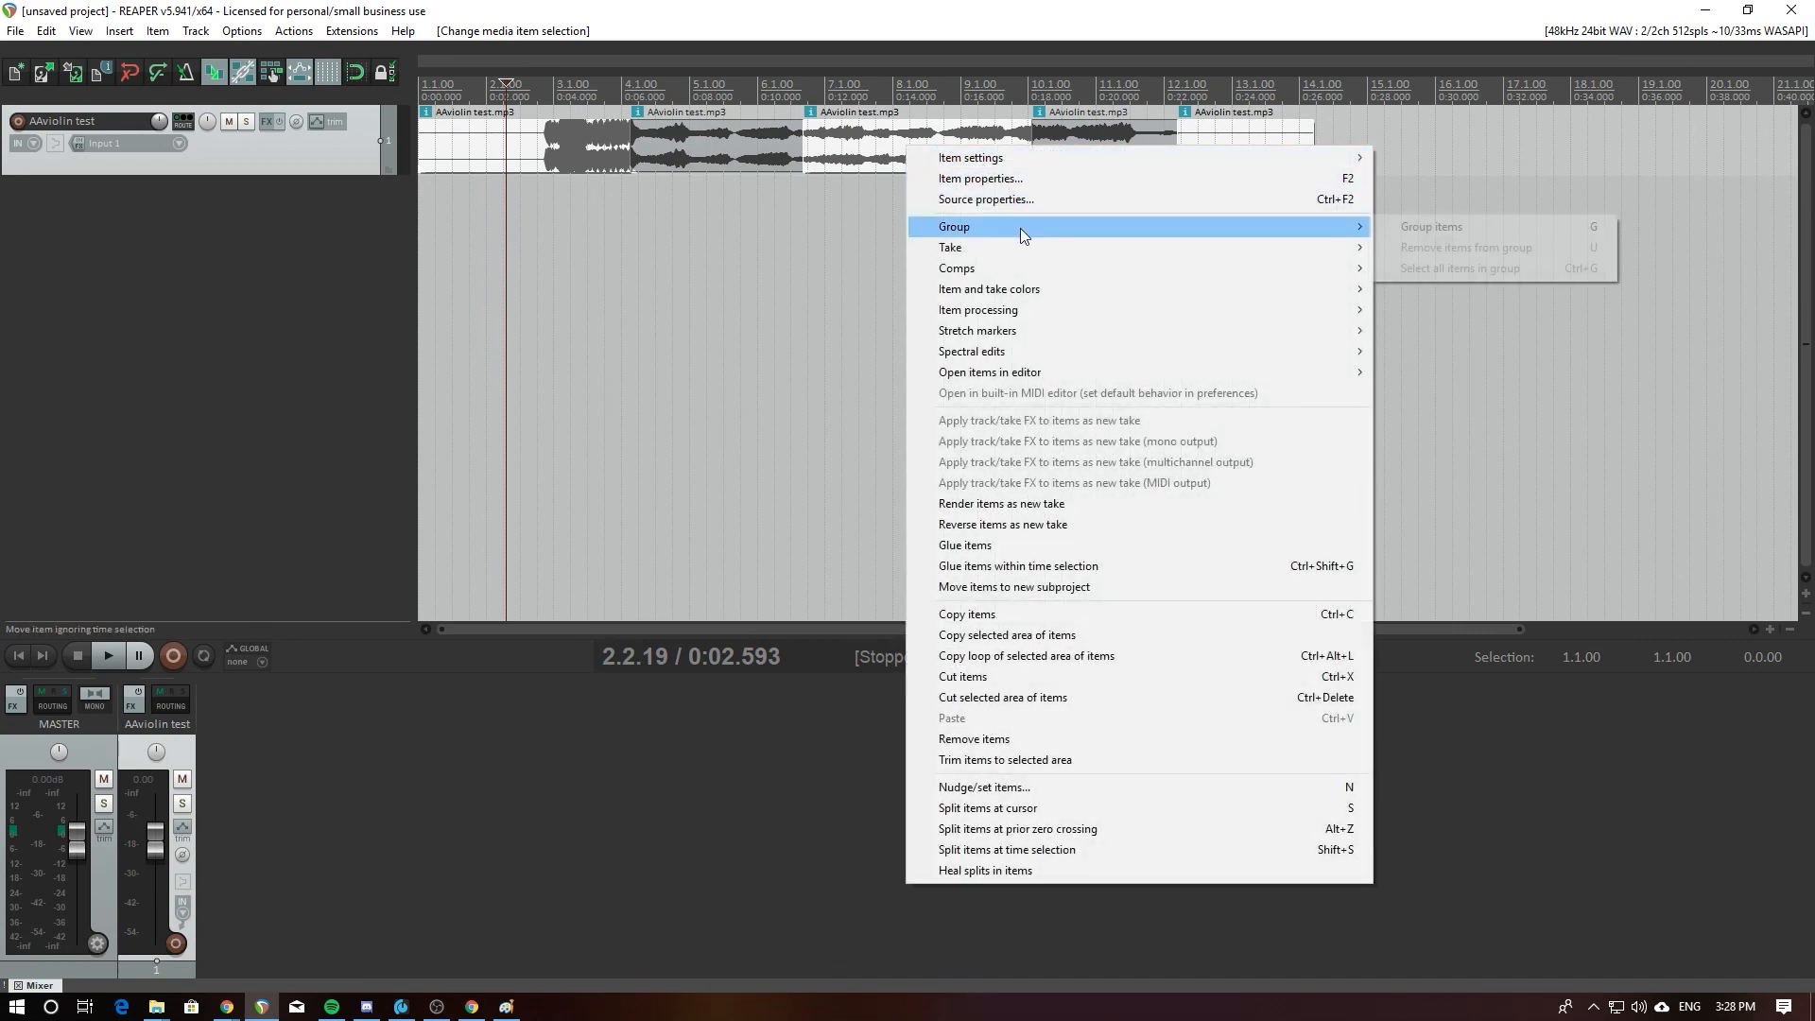
pyautogui.click(1439, 230)
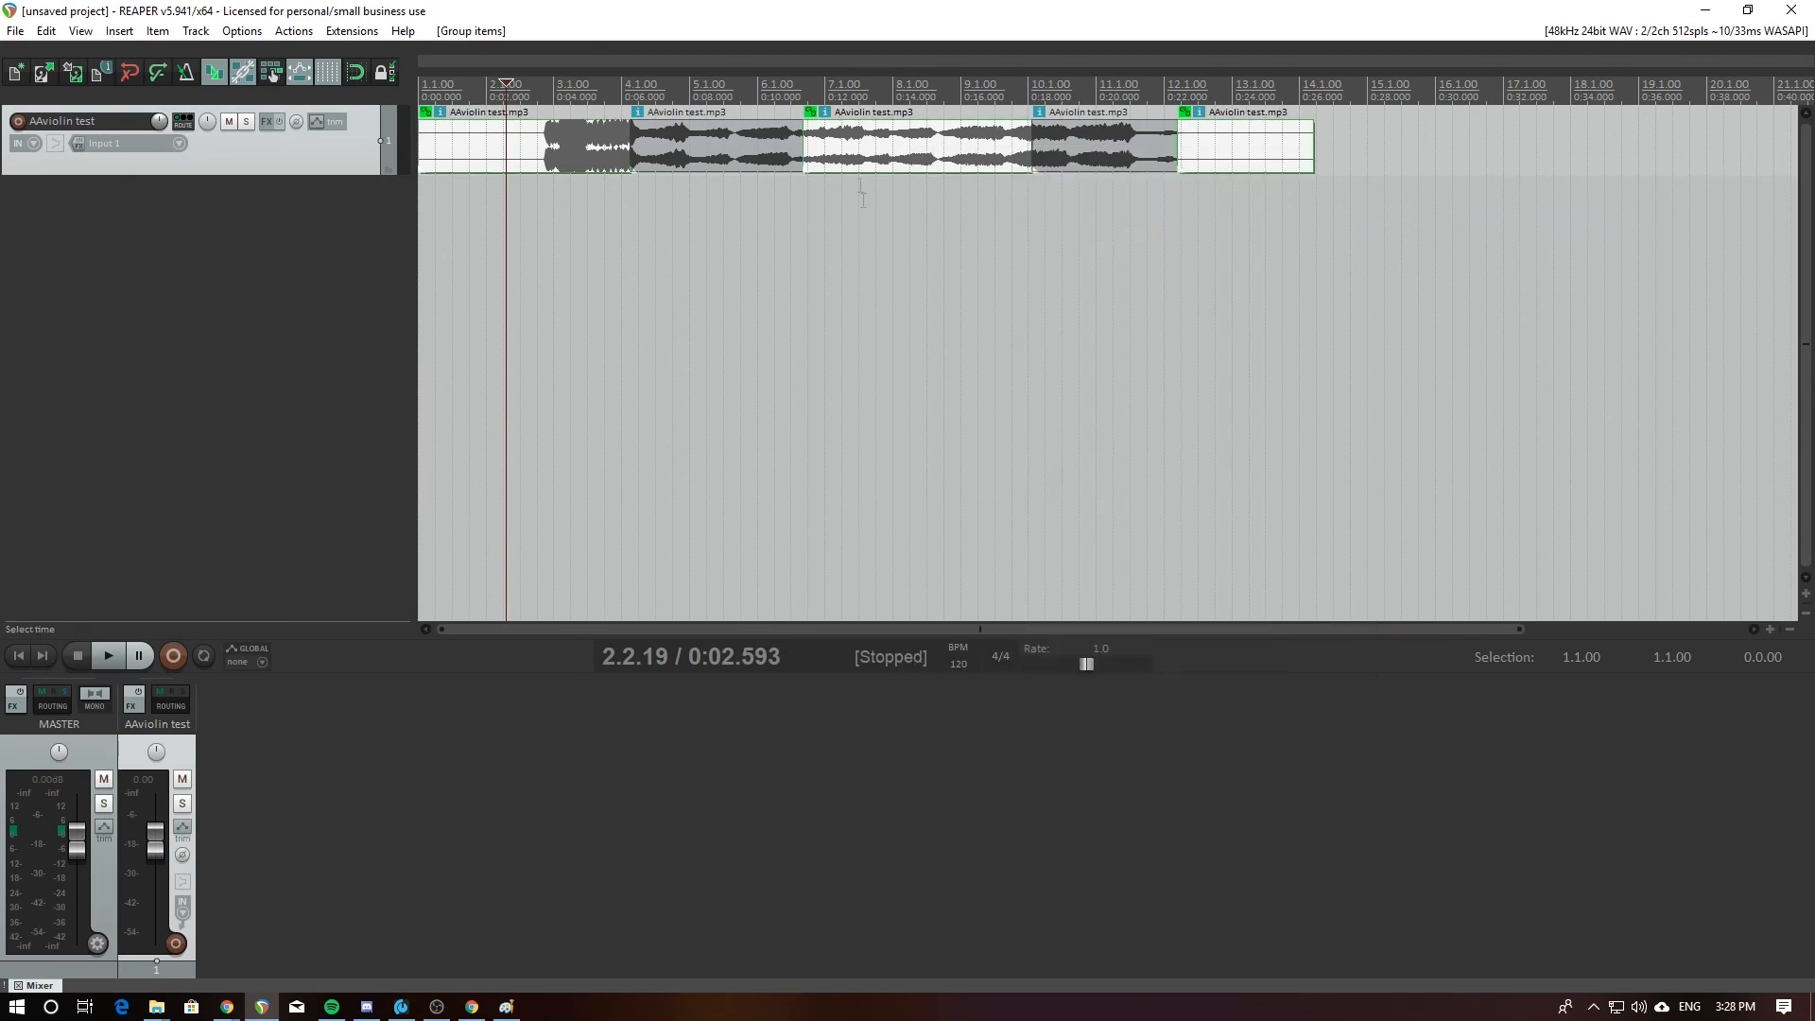
# Step: Try moving the grouped third piece along the track, and select the first piece
pyautogui.moveTo(854, 161)
pyautogui.mouseDown()
pyautogui.moveTo(915, 161)
pyautogui.moveTo(854, 161)
pyautogui.mouseUp()
pyautogui.click(882, 161)
pyautogui.click(912, 159)
pyautogui.moveTo(890, 163); pyautogui.dragTo(842, 167)
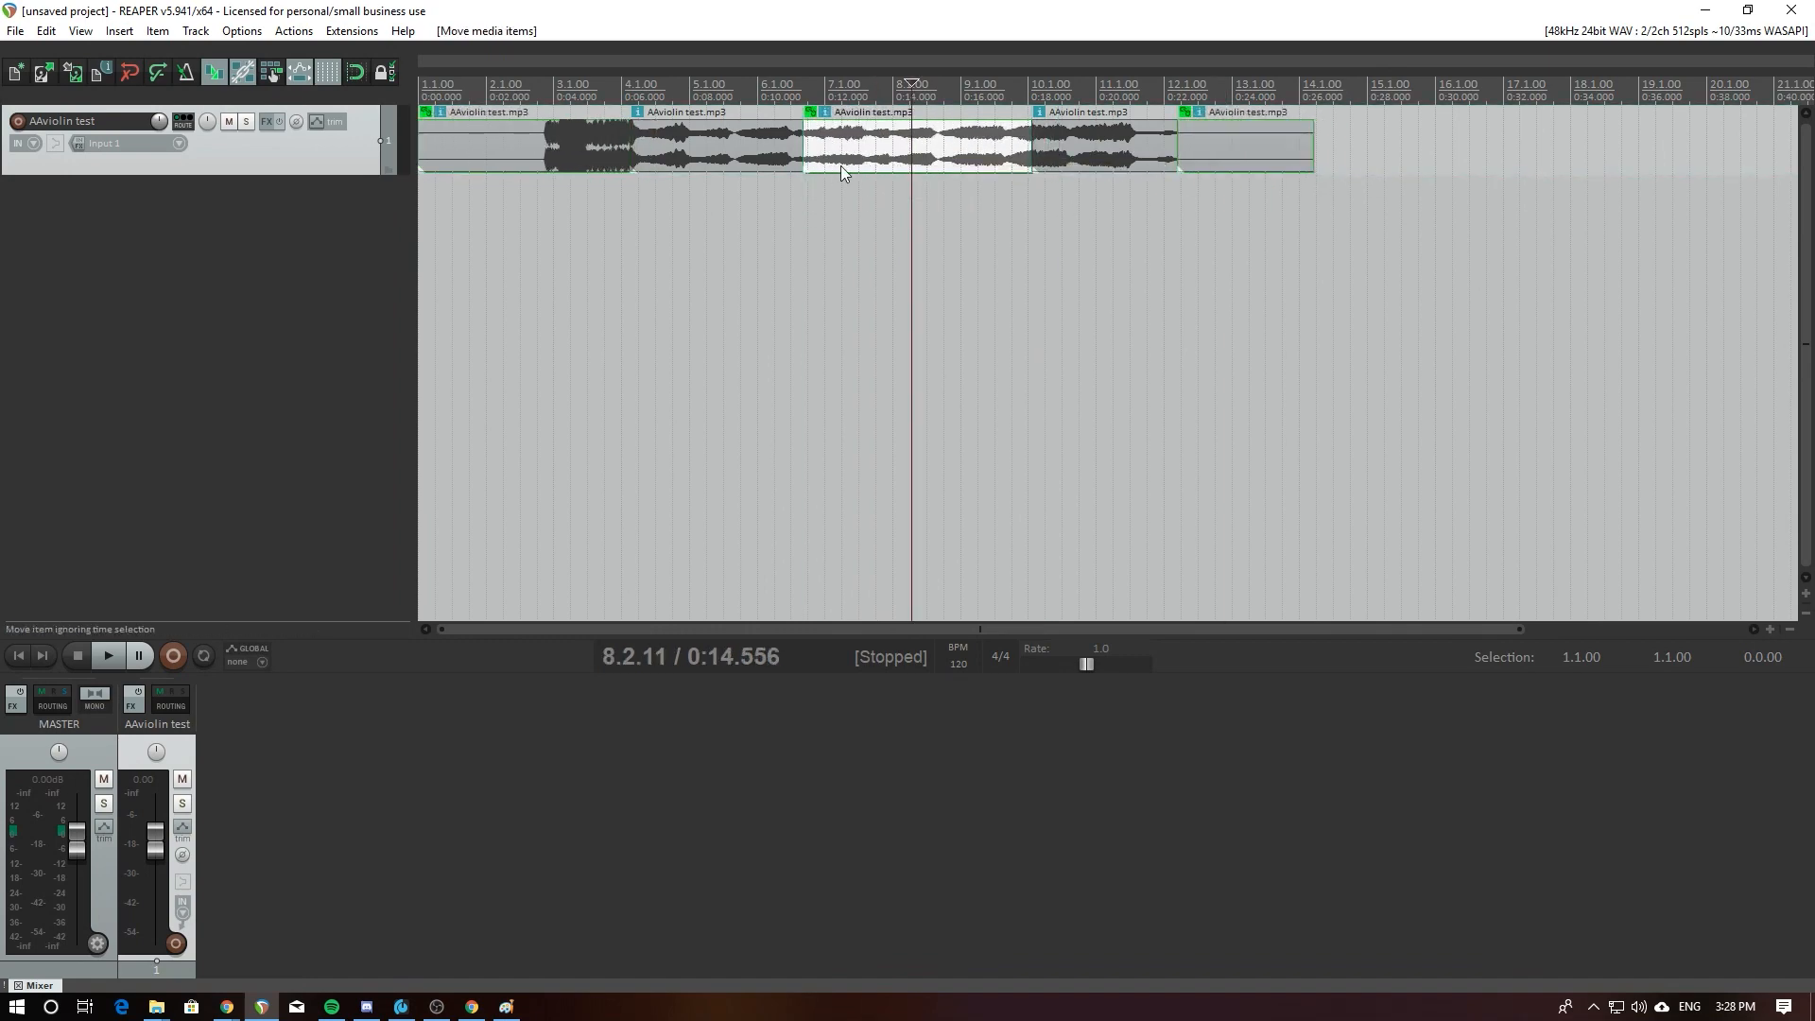
pyautogui.click(576, 146)
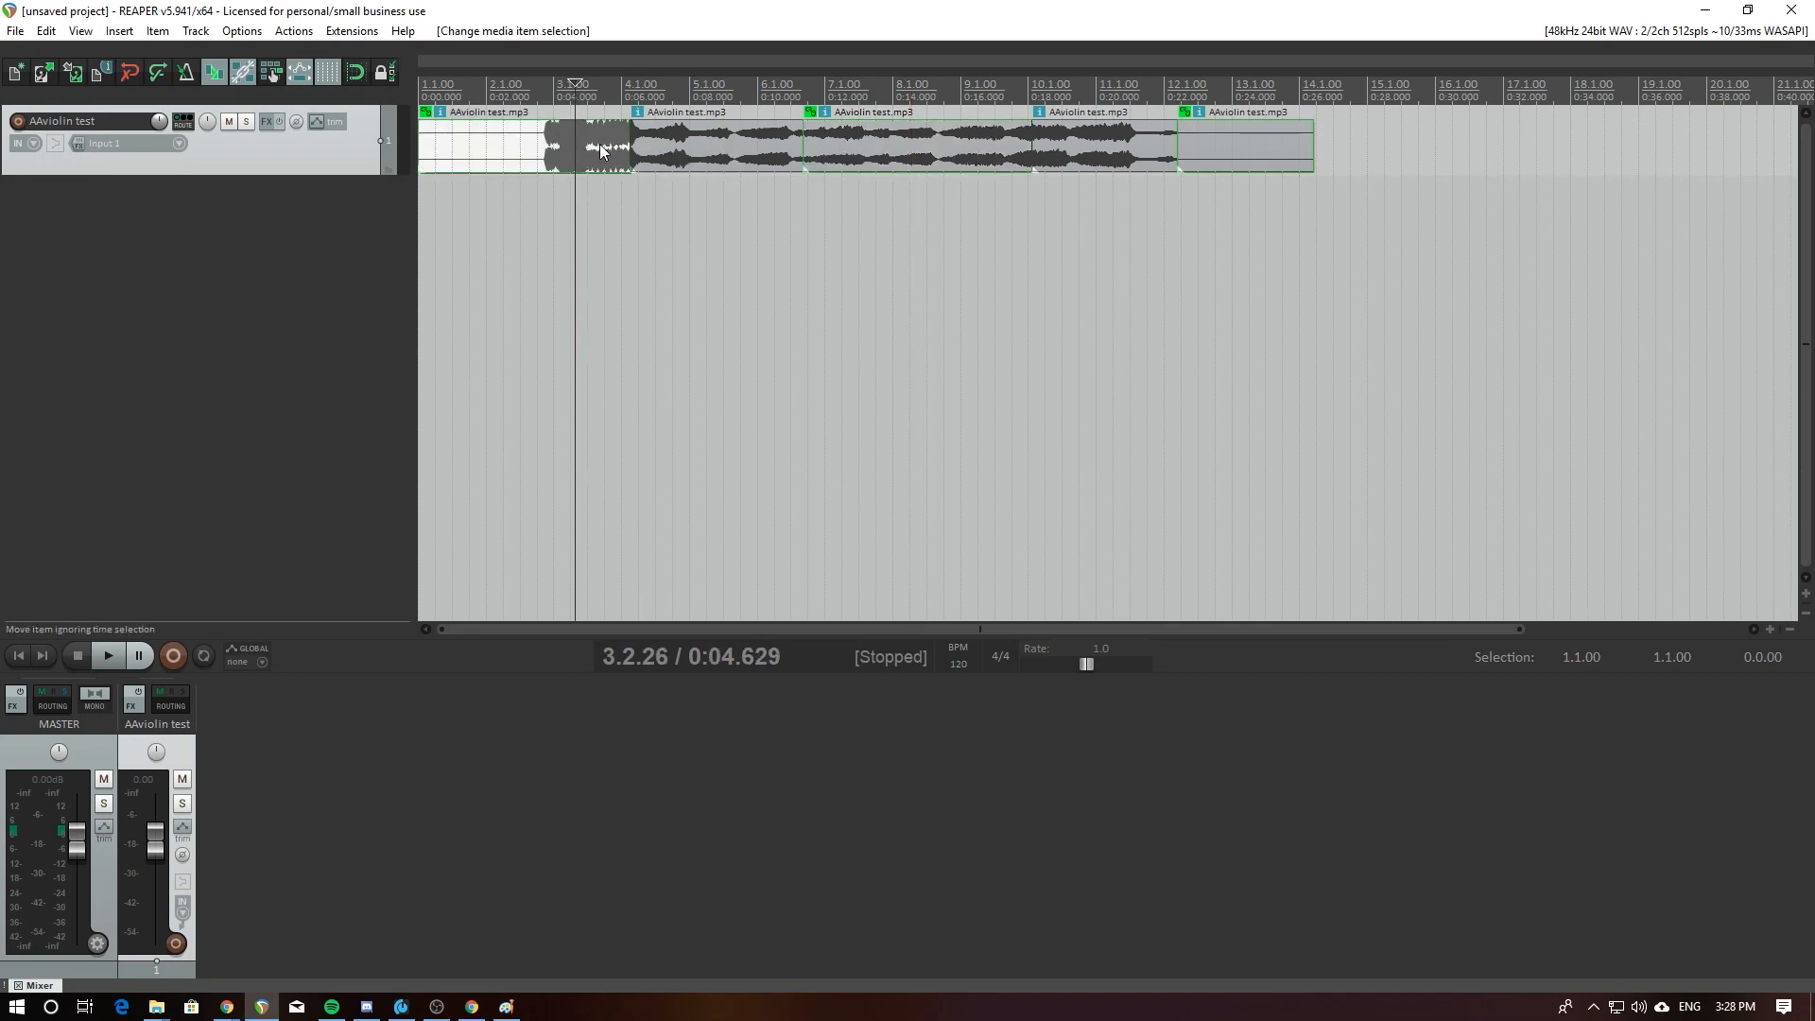
pyautogui.keyDown('ctrl'); pyautogui.click(599, 151); pyautogui.keyUp('ctrl')
# Step: Undo the move, the grouping and the splits to restore the single violin item
pyautogui.hotkey('ctrl', 'z')
pyautogui.hotkey('ctrl', 'z')
pyautogui.hotkey('ctrl', 'z')
pyautogui.hotkey('ctrl', 'z')
pyautogui.hotkey('ctrl', 'z')
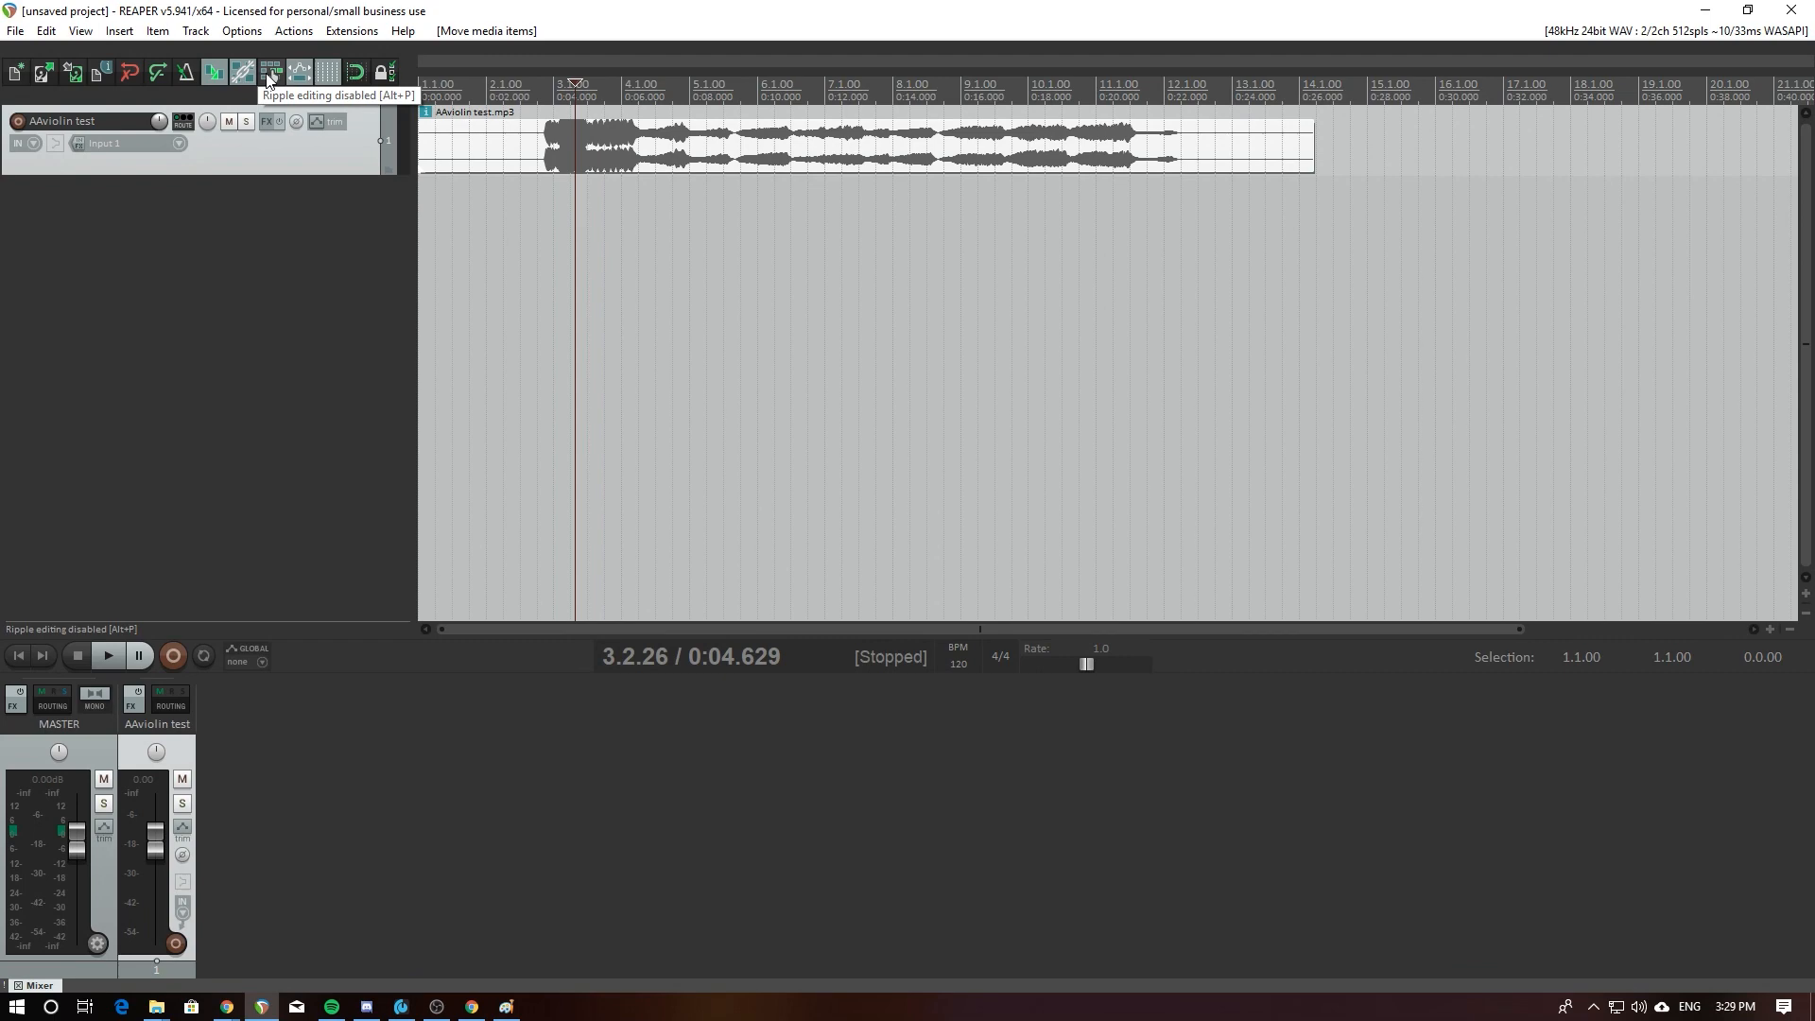
# Step: Split the violin item at 0:09.286
pyautogui.click(733, 149)
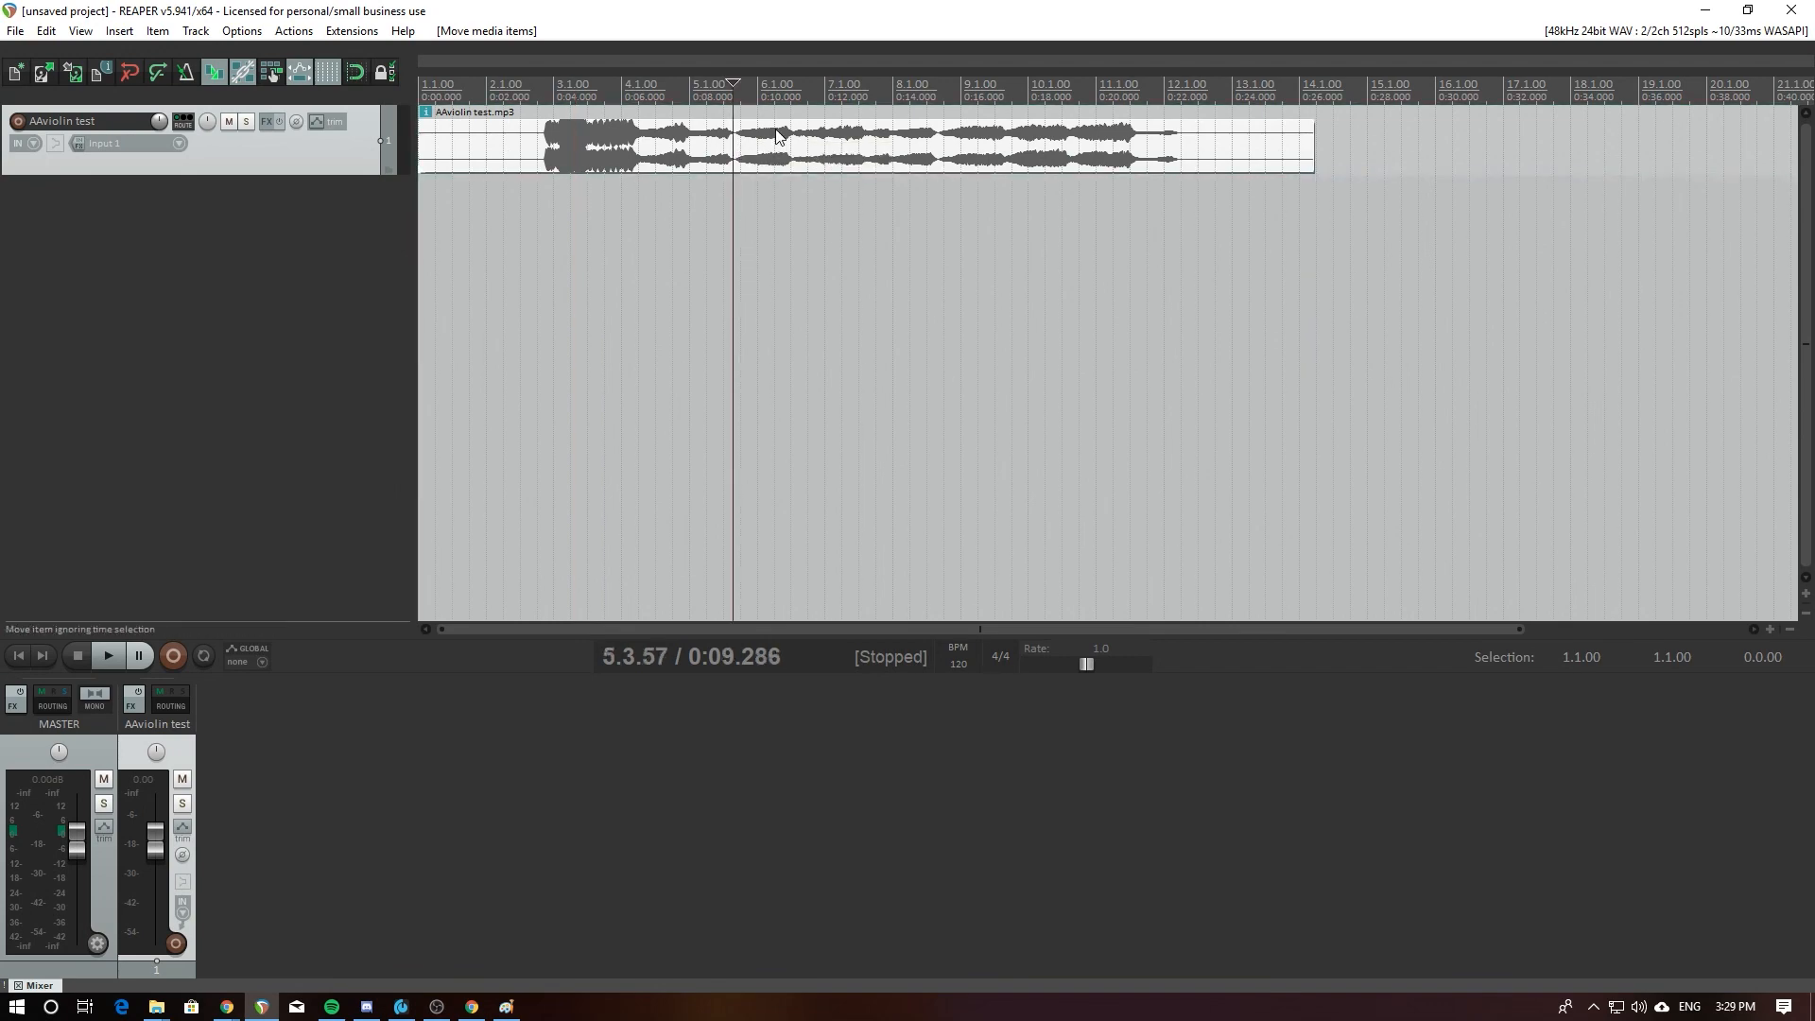
pyautogui.press('s')
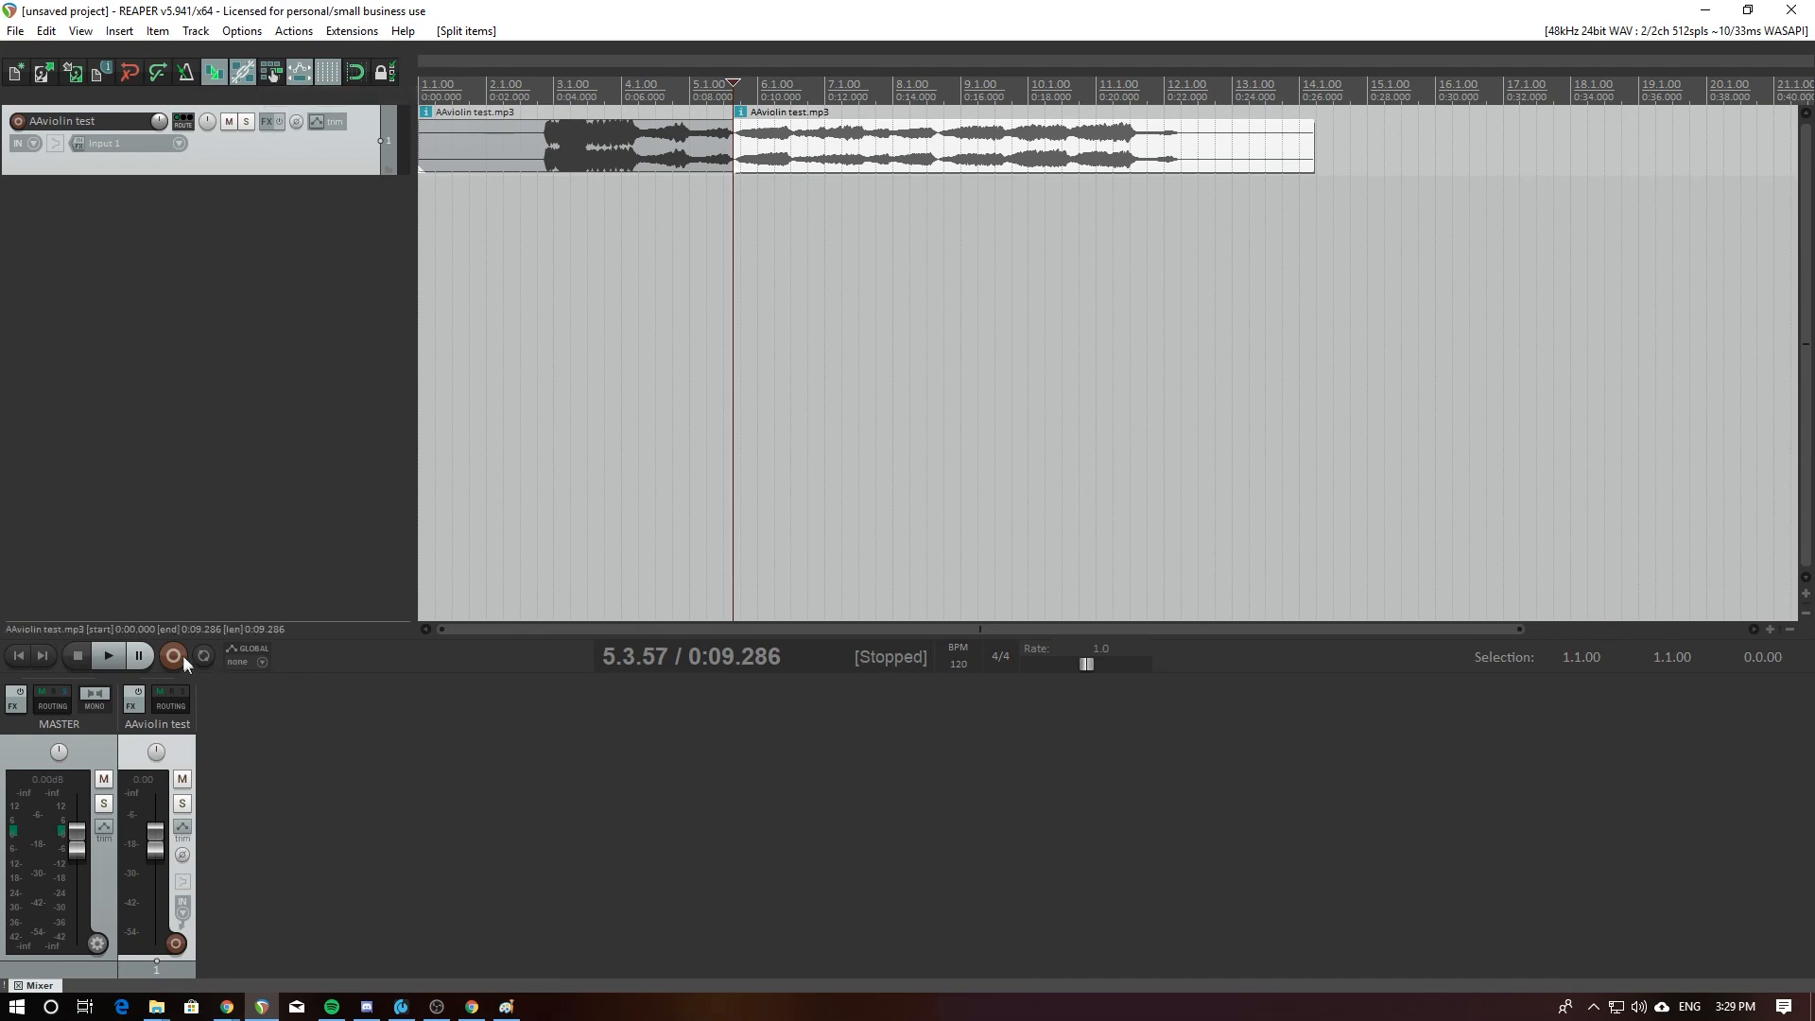
# Step: Arm the violin track, record a short take from the split point and save the recorded file
pyautogui.click(18, 122)
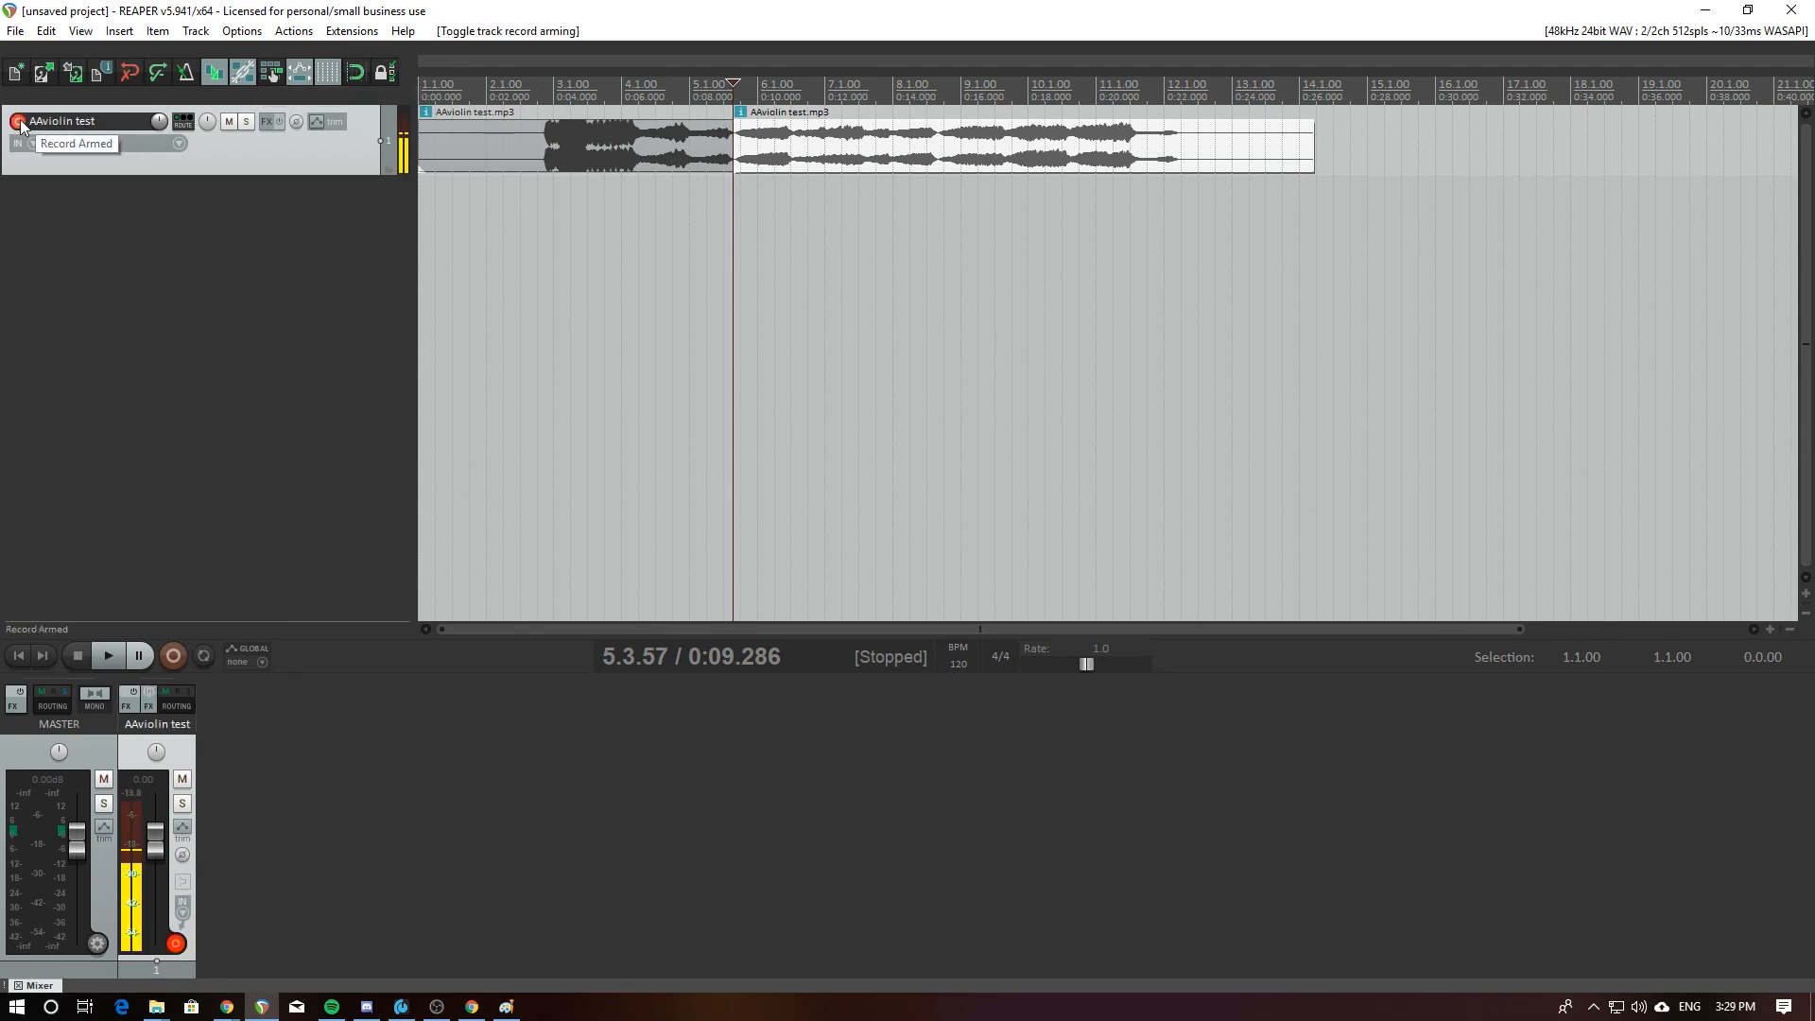
pyautogui.click(176, 655)
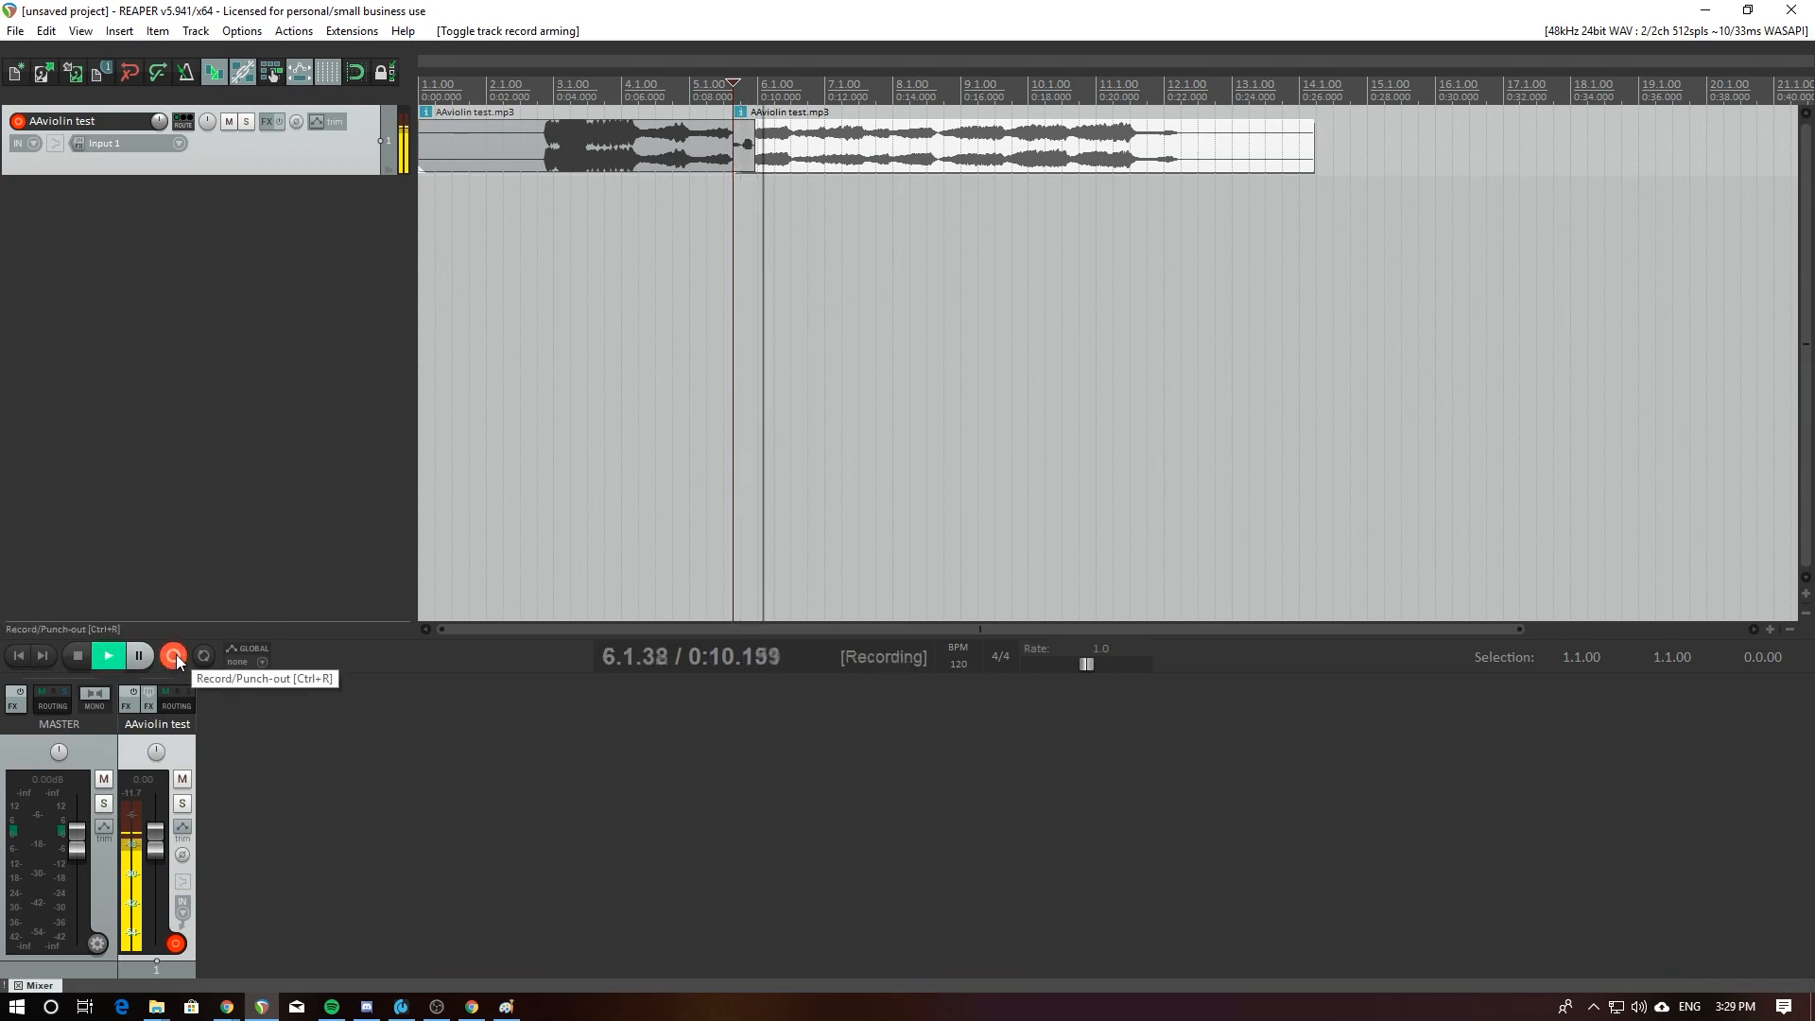
pyautogui.click(176, 655)
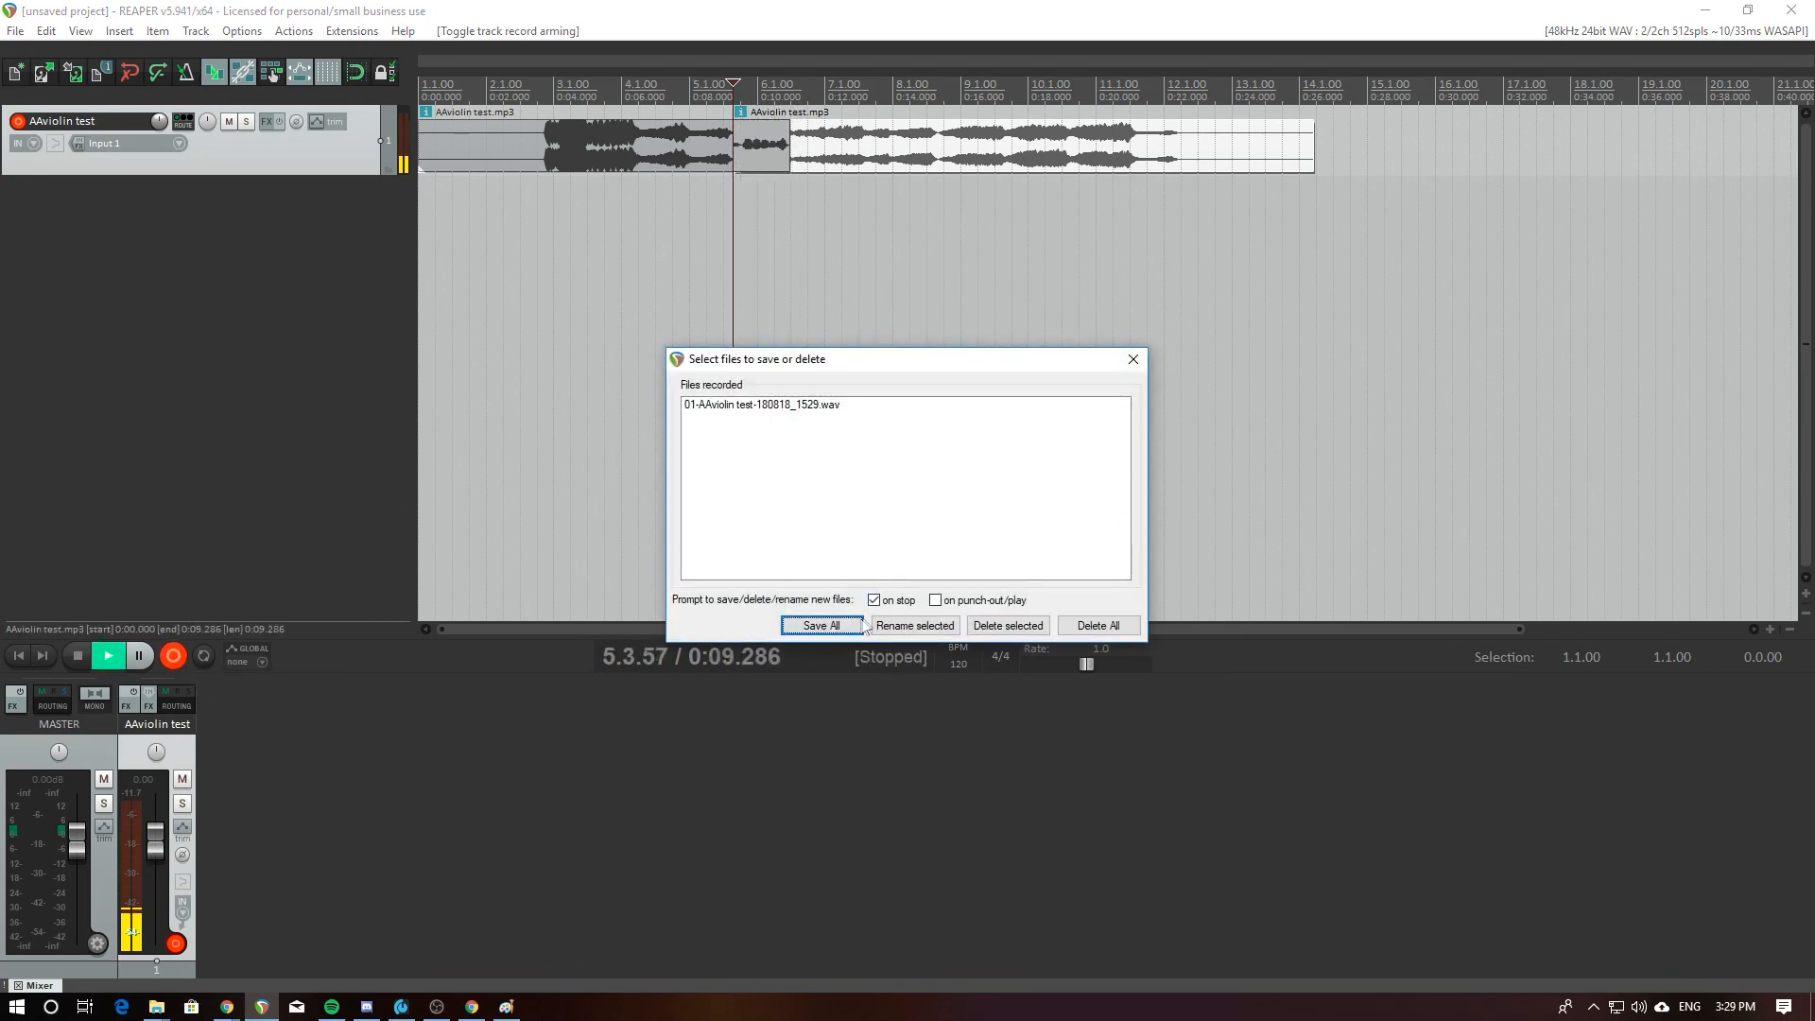
pyautogui.click(820, 626)
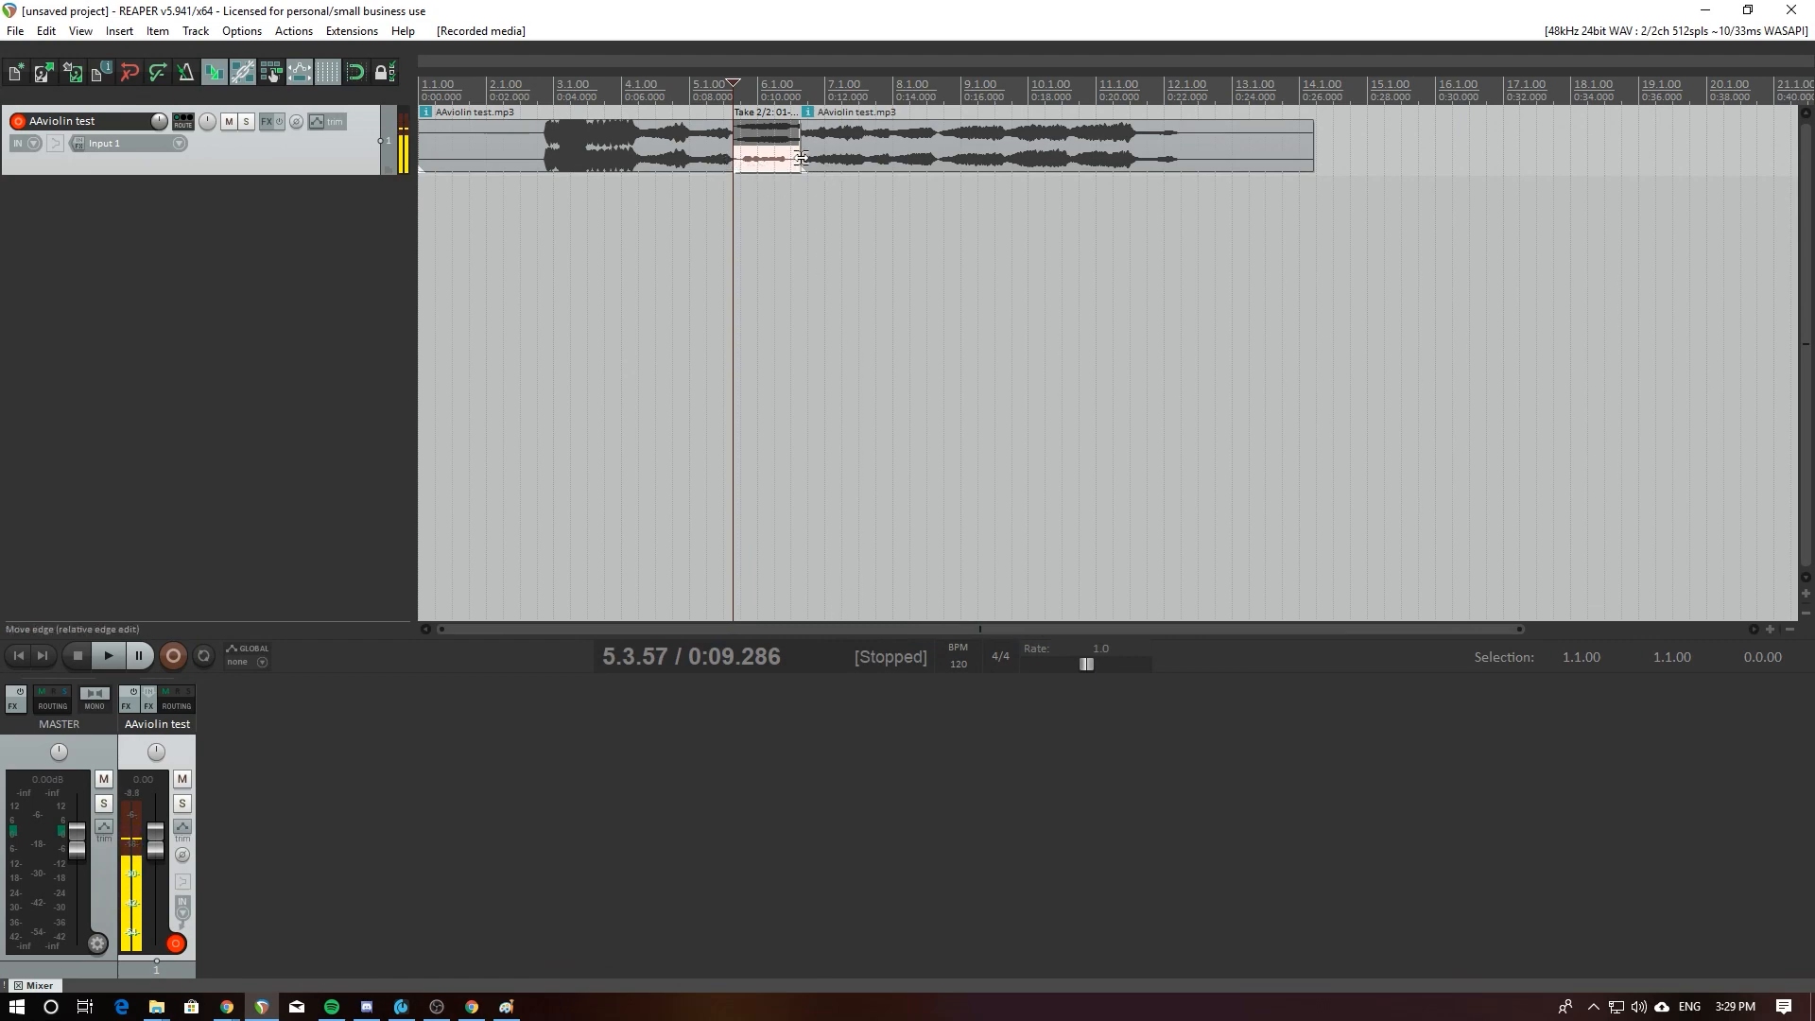
# Step: Switch the active take to the original violin and back to the new recording, and try adjusting the take's end edge
pyautogui.click(763, 161)
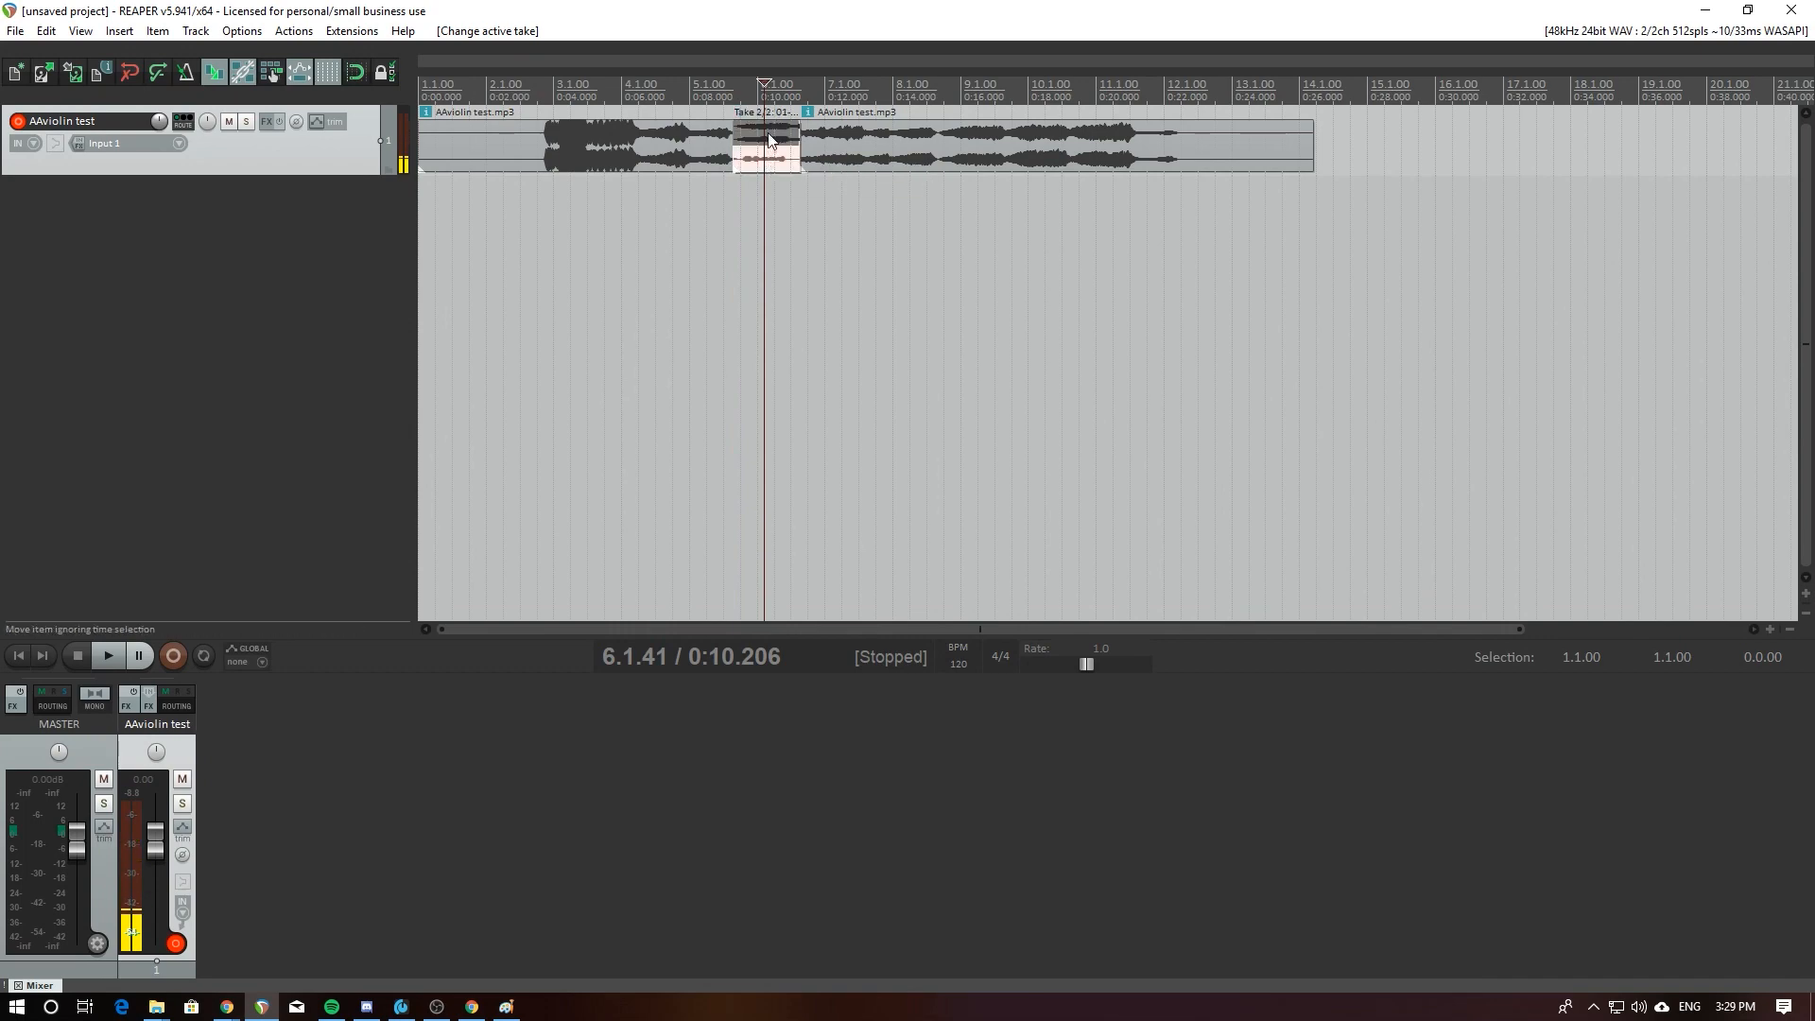
pyautogui.click(768, 139)
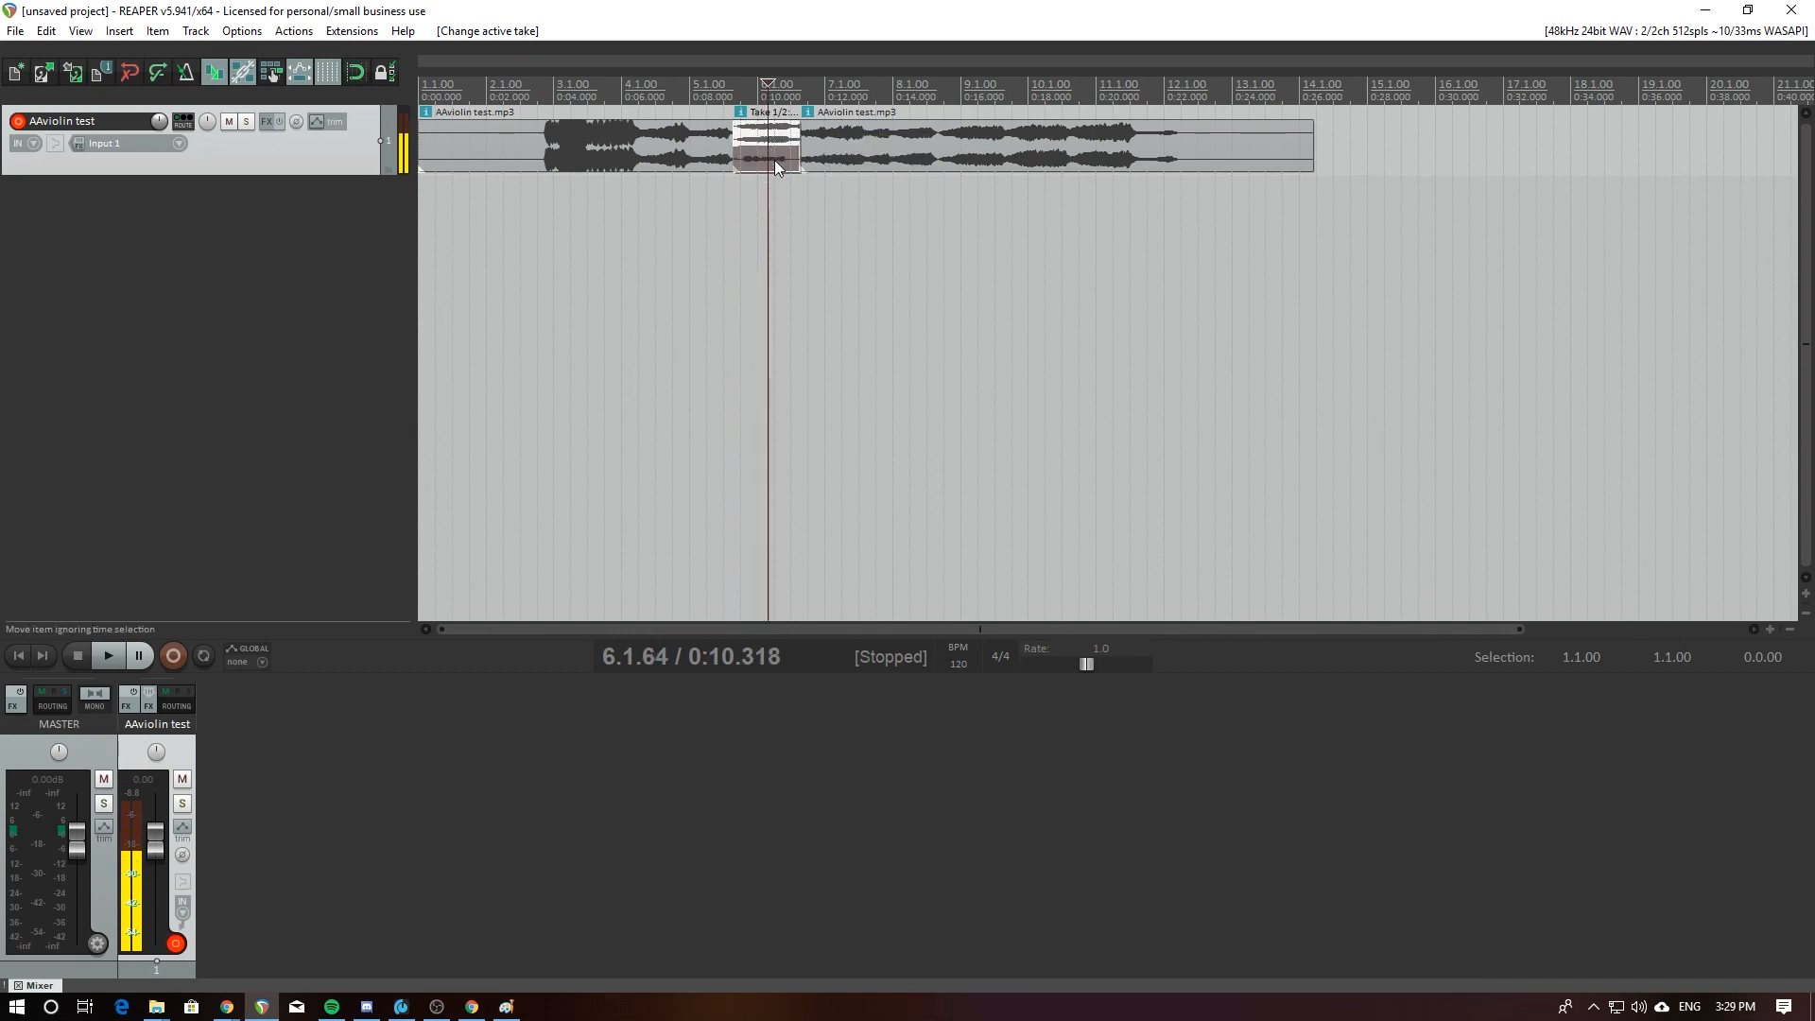
pyautogui.click(775, 160)
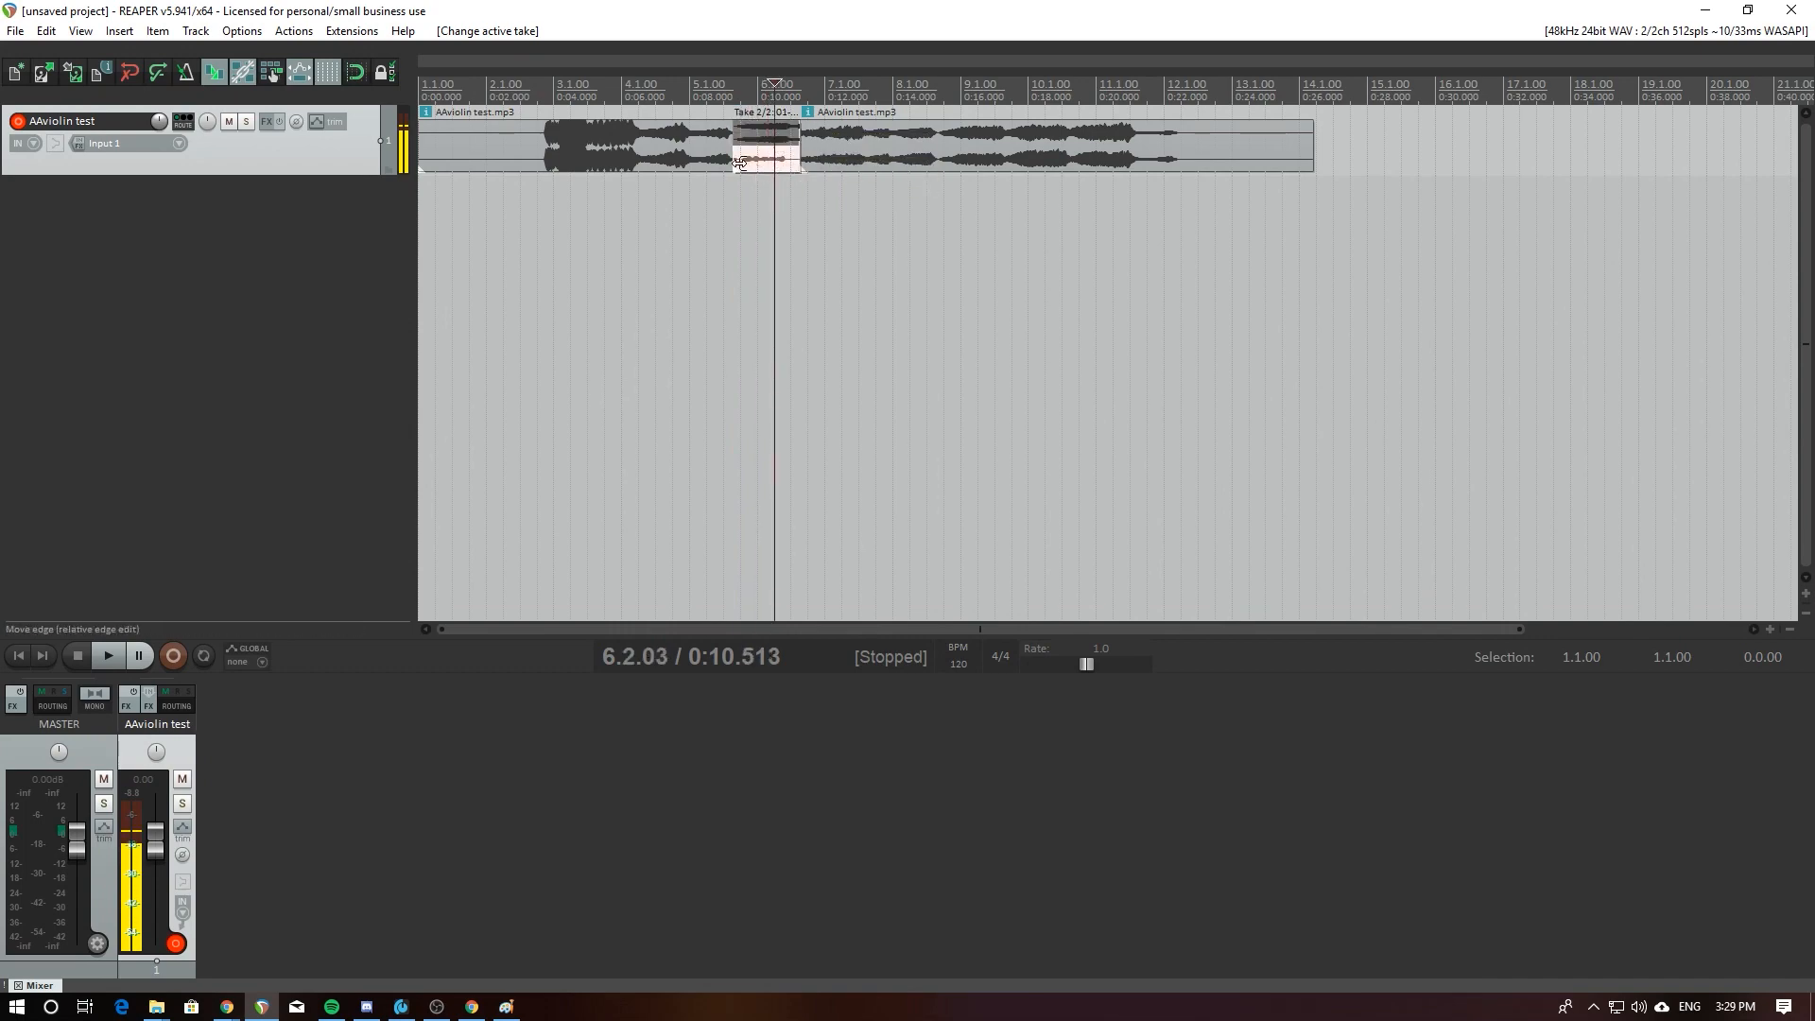
pyautogui.click(736, 158)
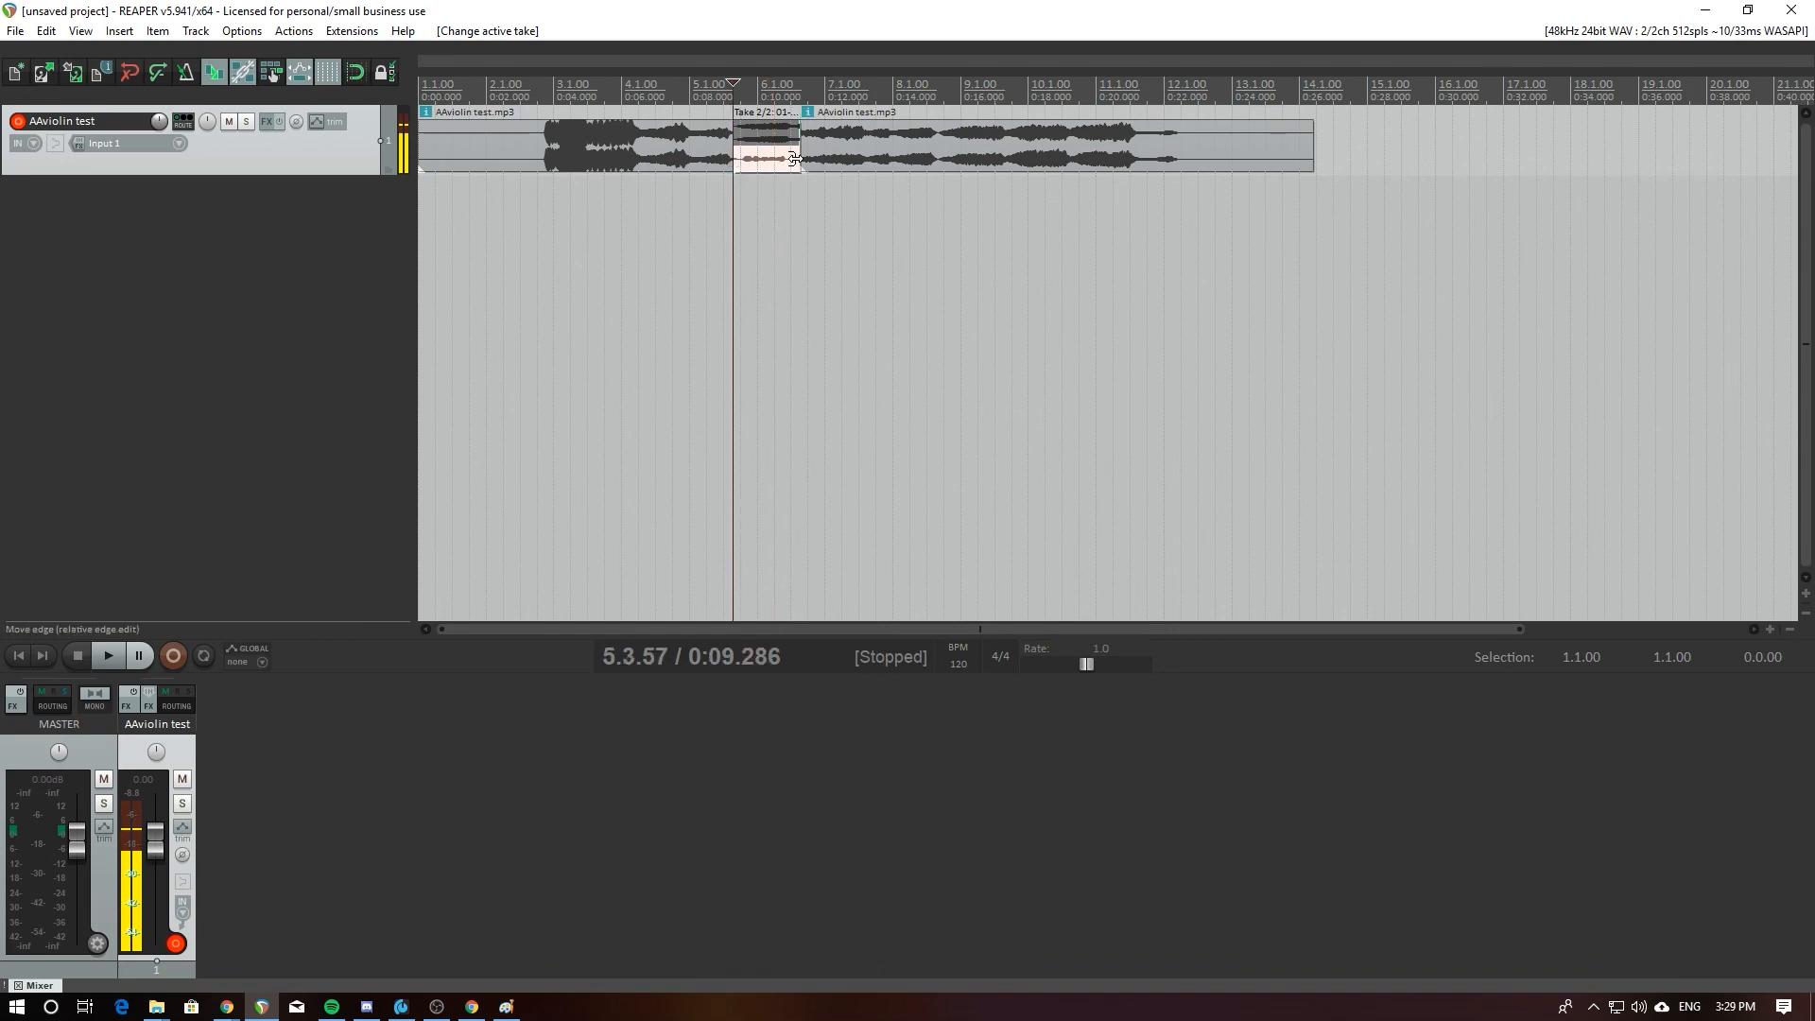
pyautogui.moveTo(800, 165); pyautogui.dragTo(793, 154)
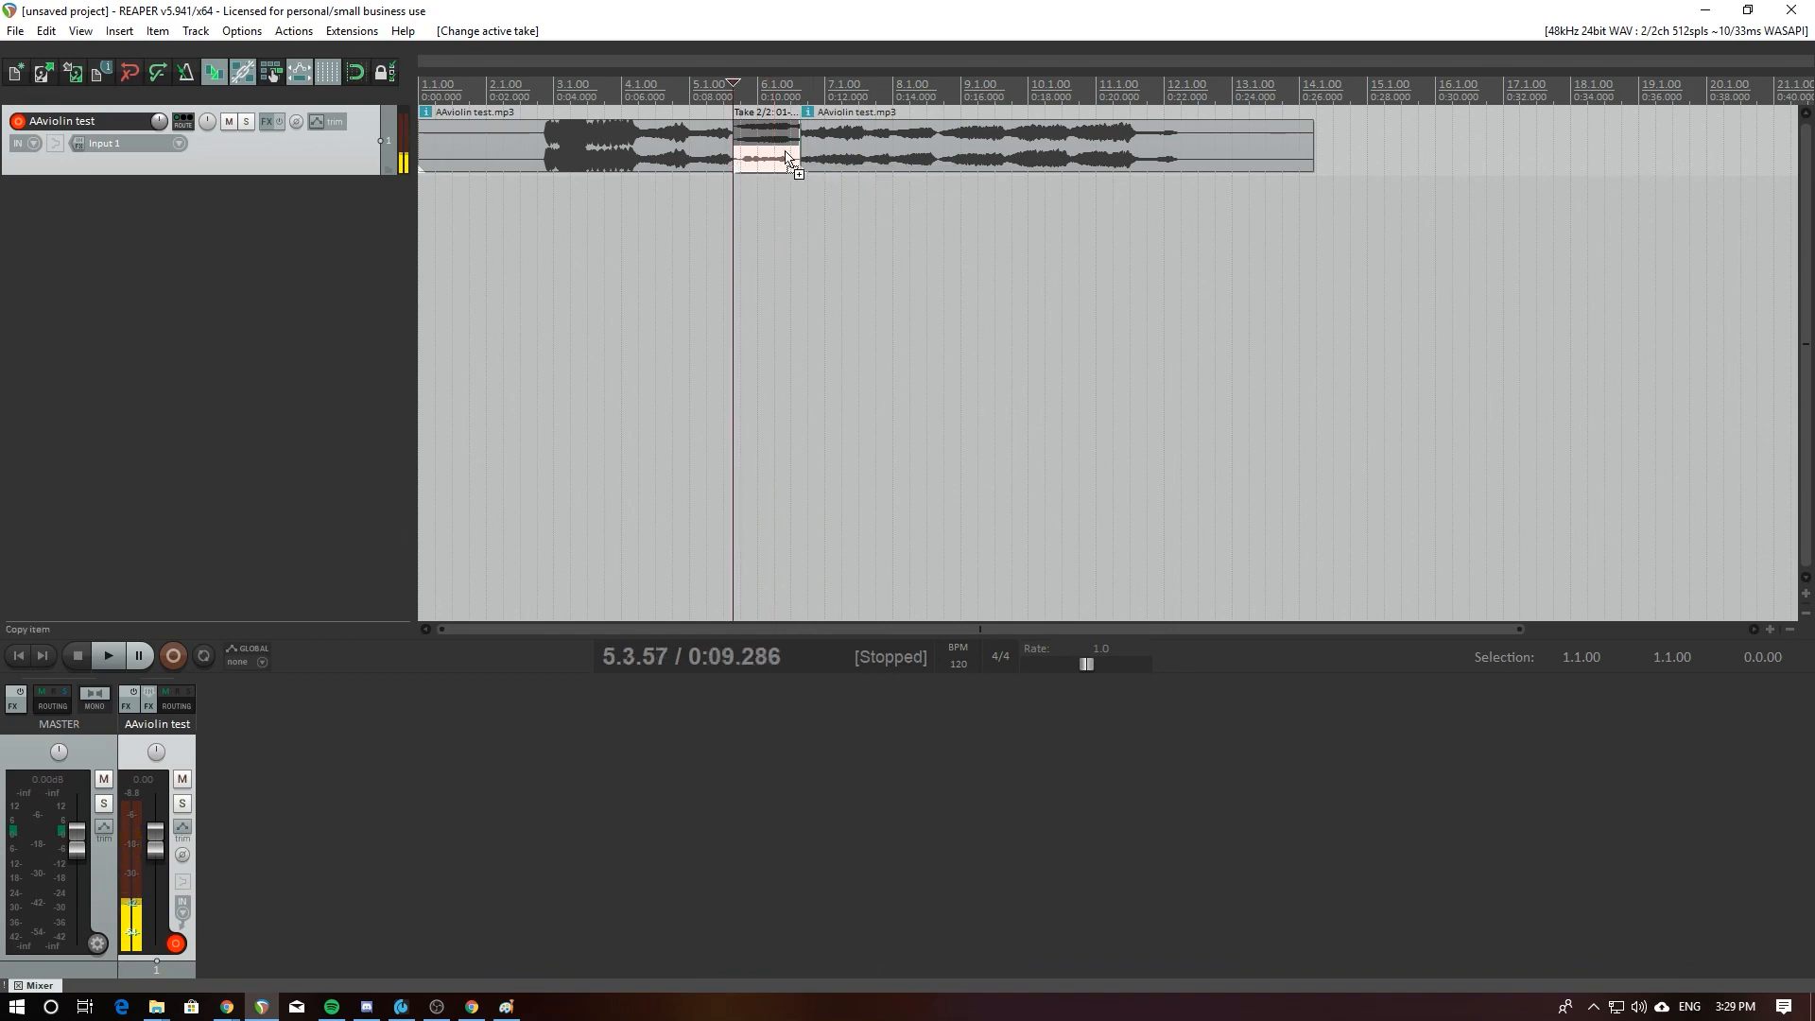
# Step: Undo the take changes, the recording and the track arming
pyautogui.hotkey('ctrl', 'z')
pyautogui.hotkey('ctrl', 'z')
pyautogui.hotkey('ctrl', 'z')
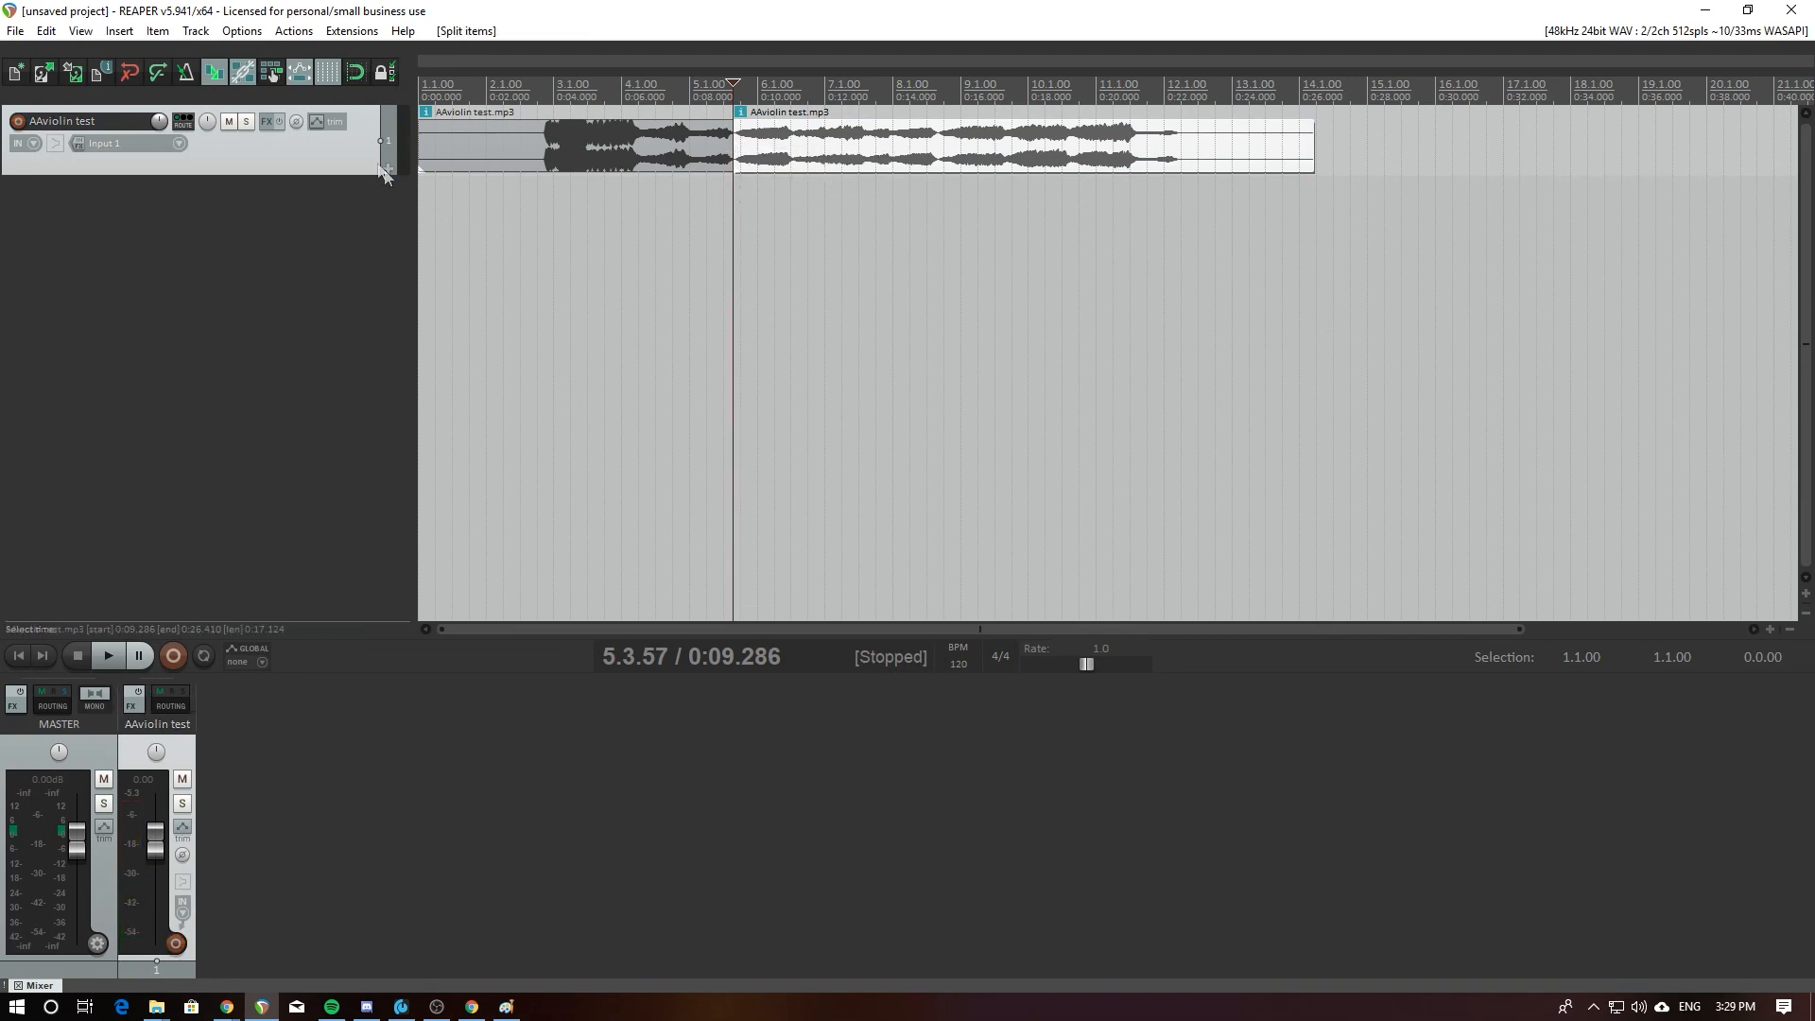
# Step: Enable per-track ripple editing, arm the violin track, and record and save a short take from 0:09.286
pyautogui.click(272, 73)
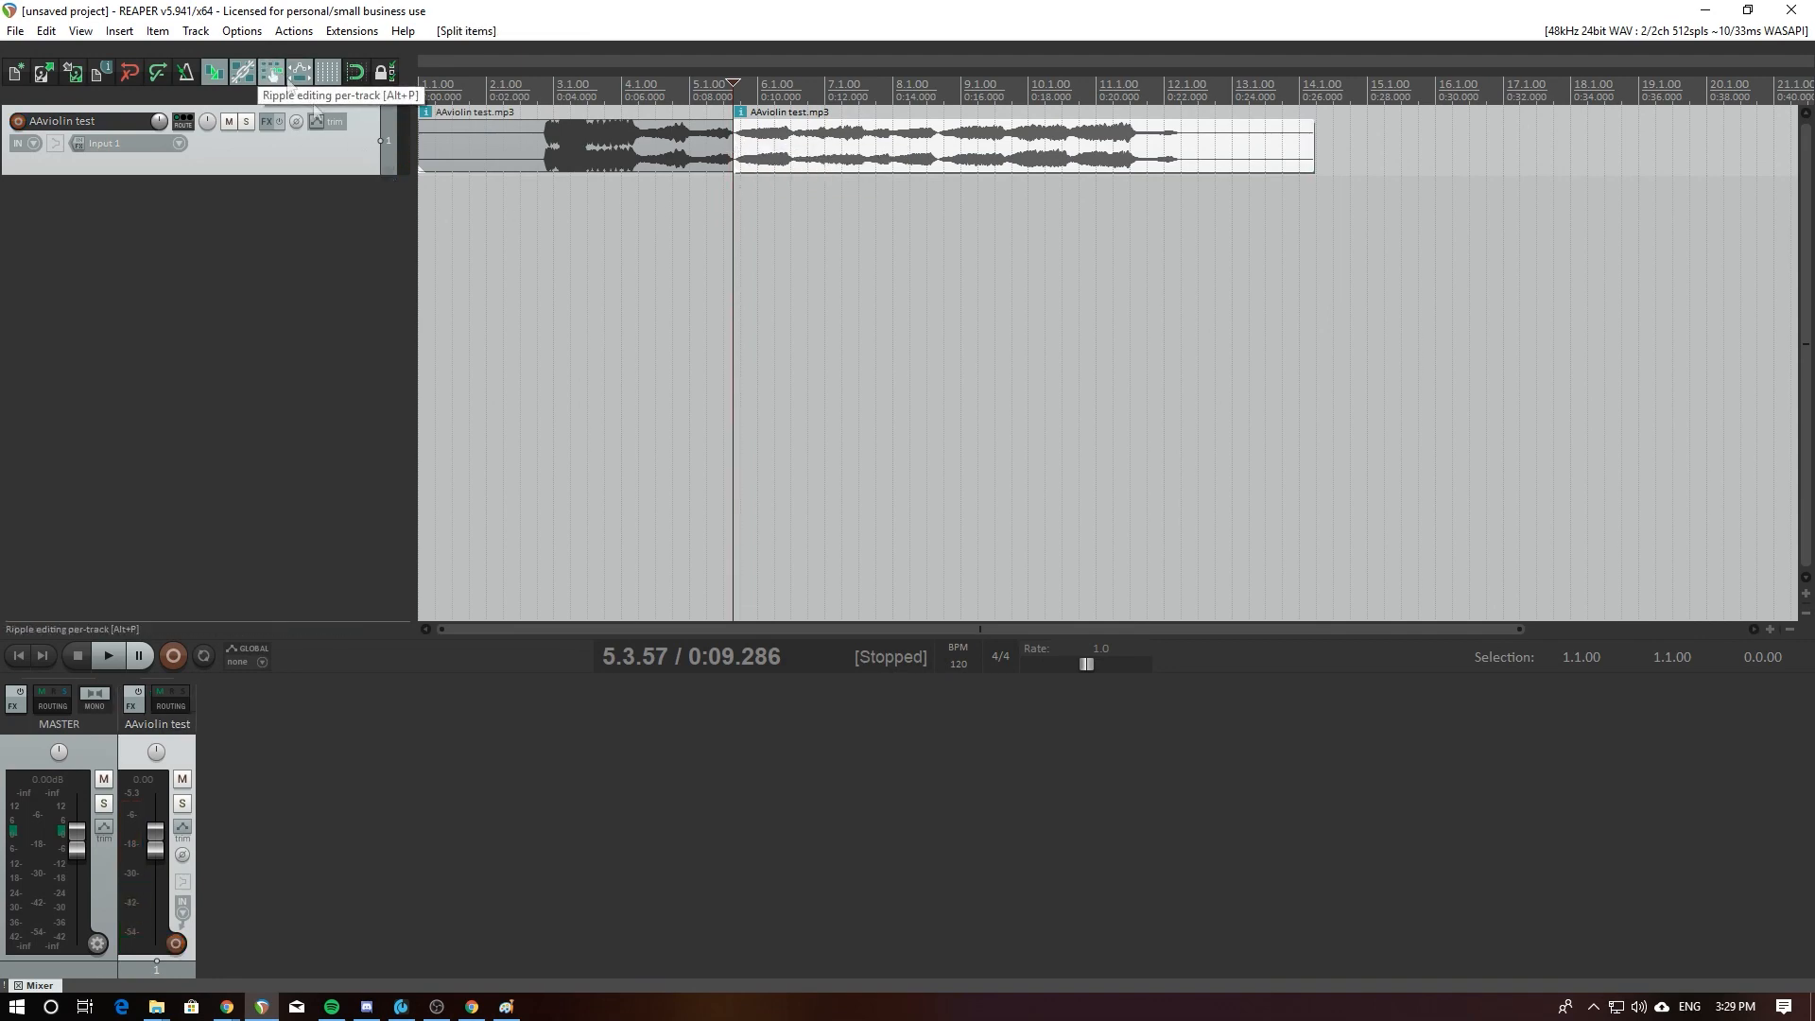
pyautogui.click(173, 657)
pyautogui.click(993, 553)
pyautogui.click(18, 121)
pyautogui.click(174, 656)
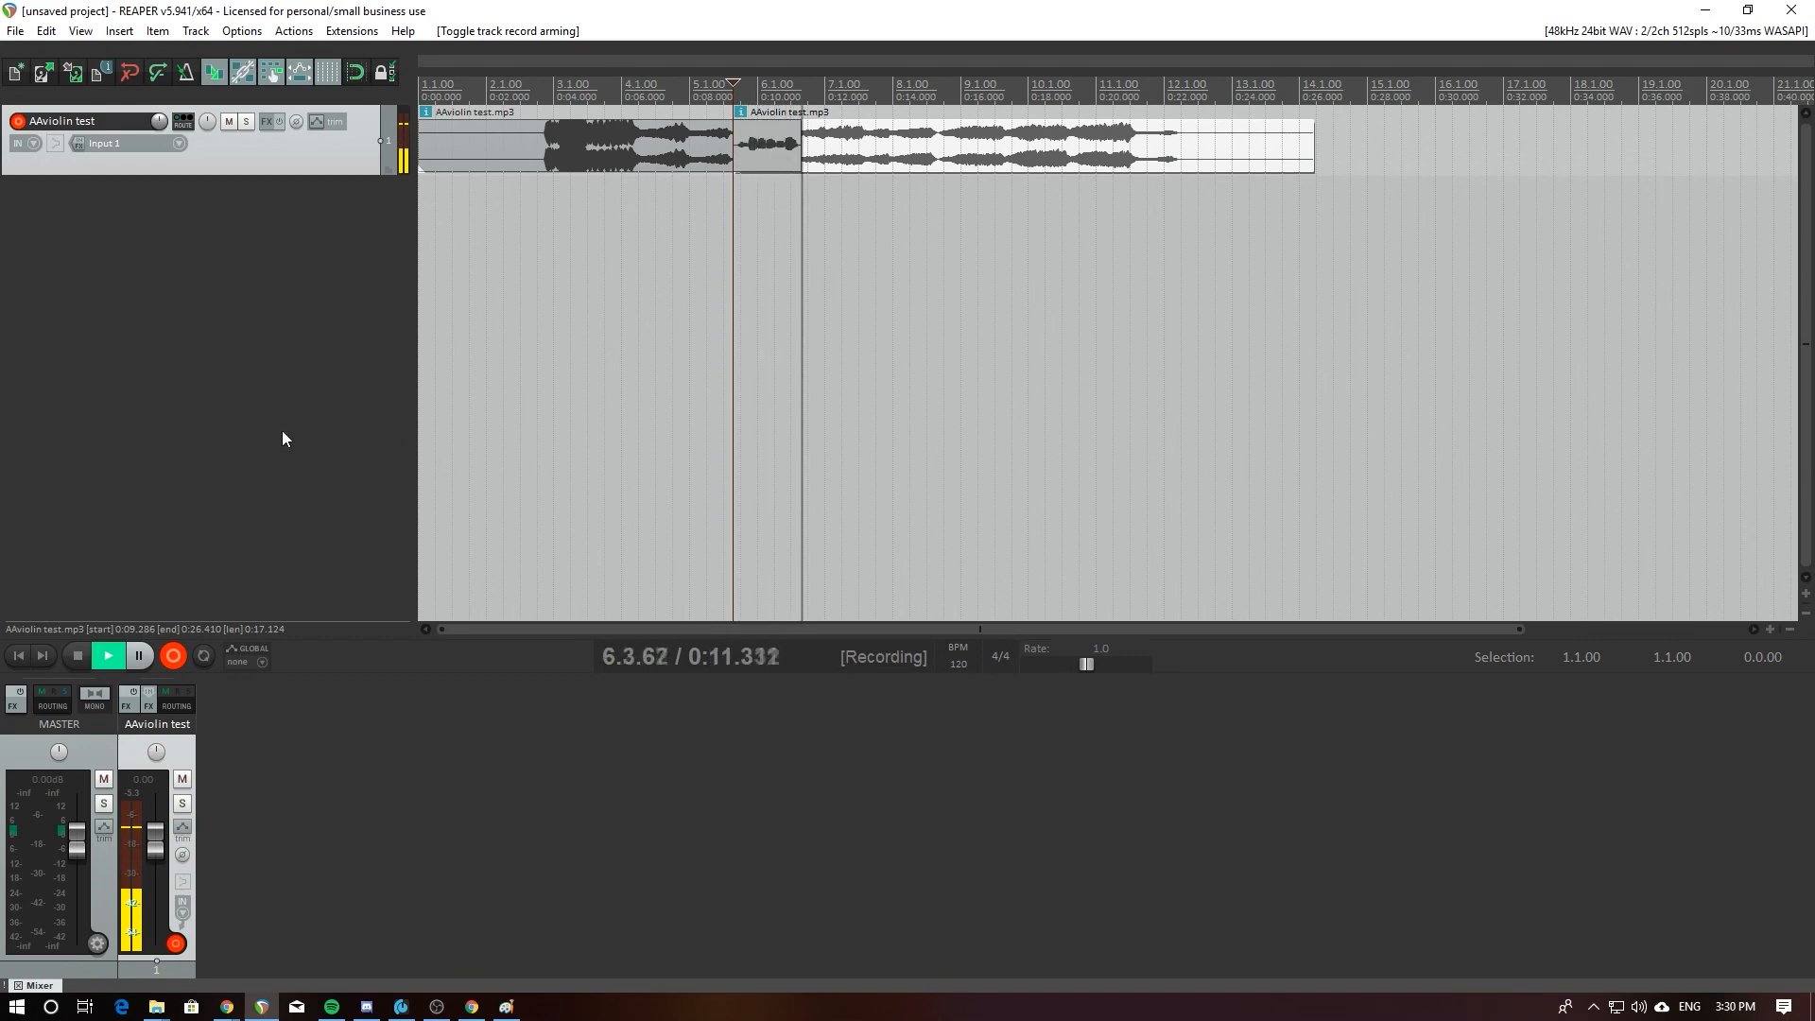
pyautogui.press('space')
pyautogui.click(816, 625)
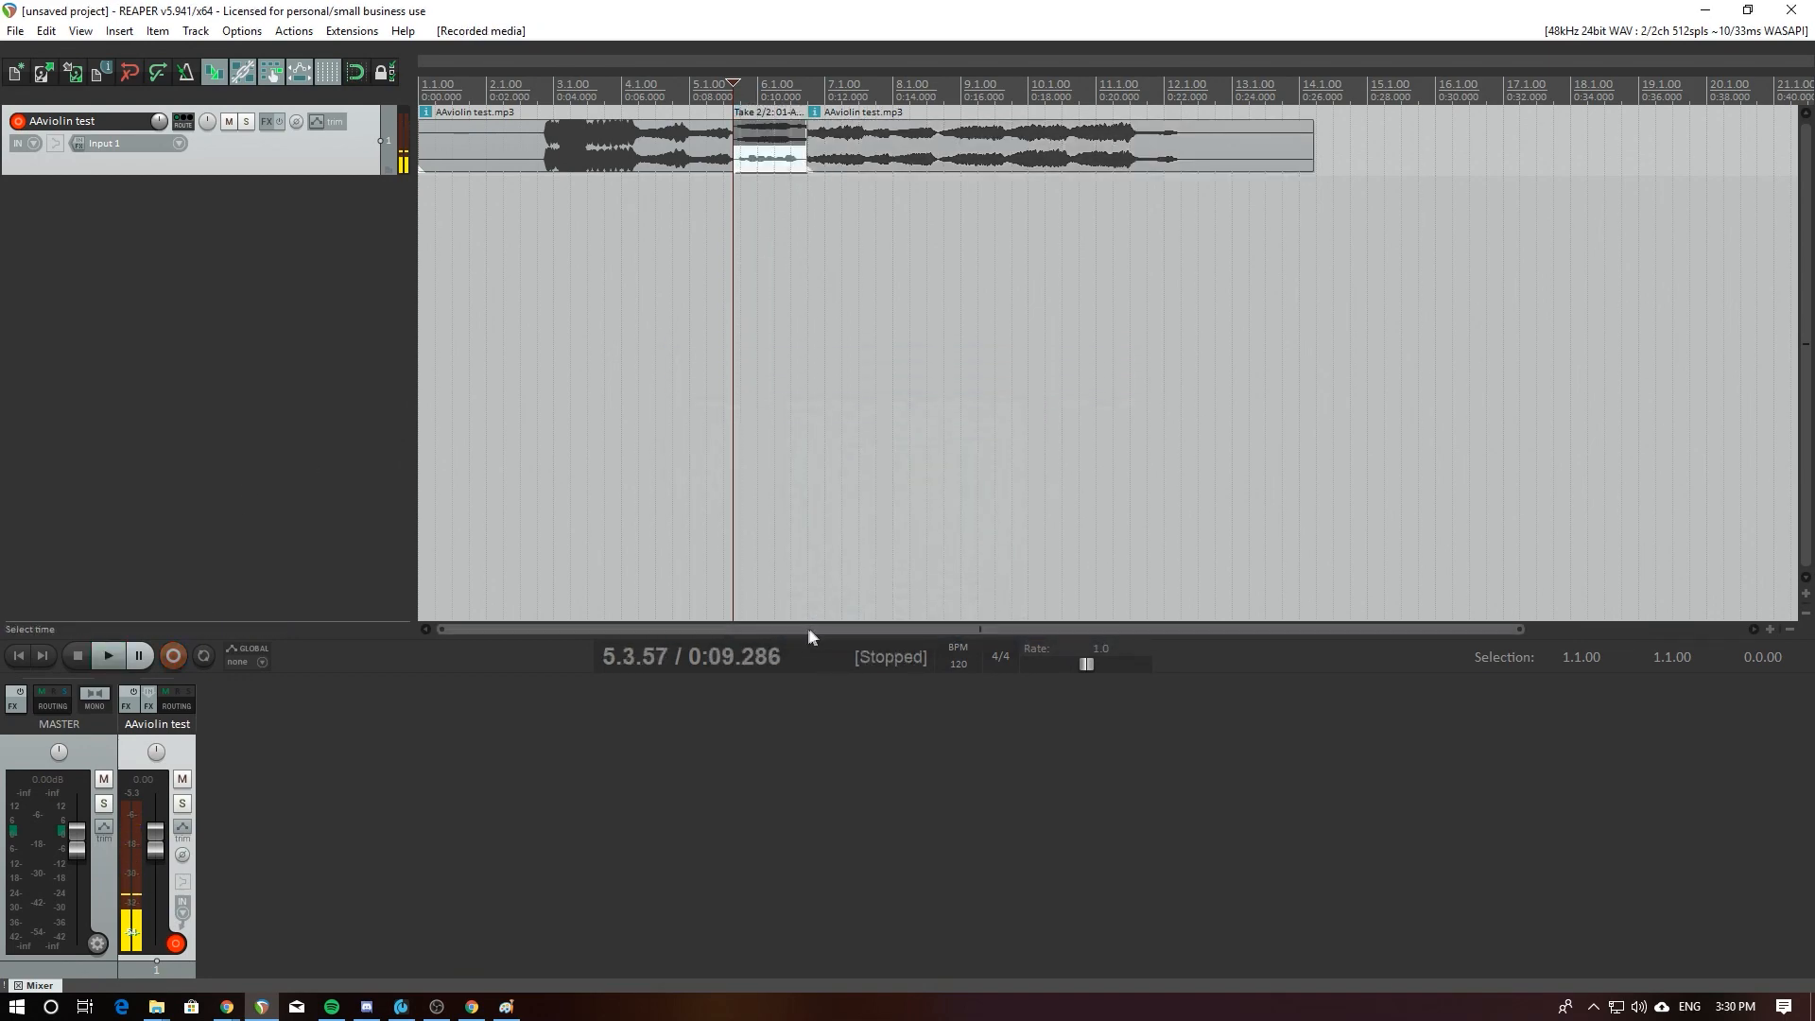
# Step: Nudge the piece after the recorded take slightly along the track, and undo both the move and the recording
pyautogui.click(850, 154)
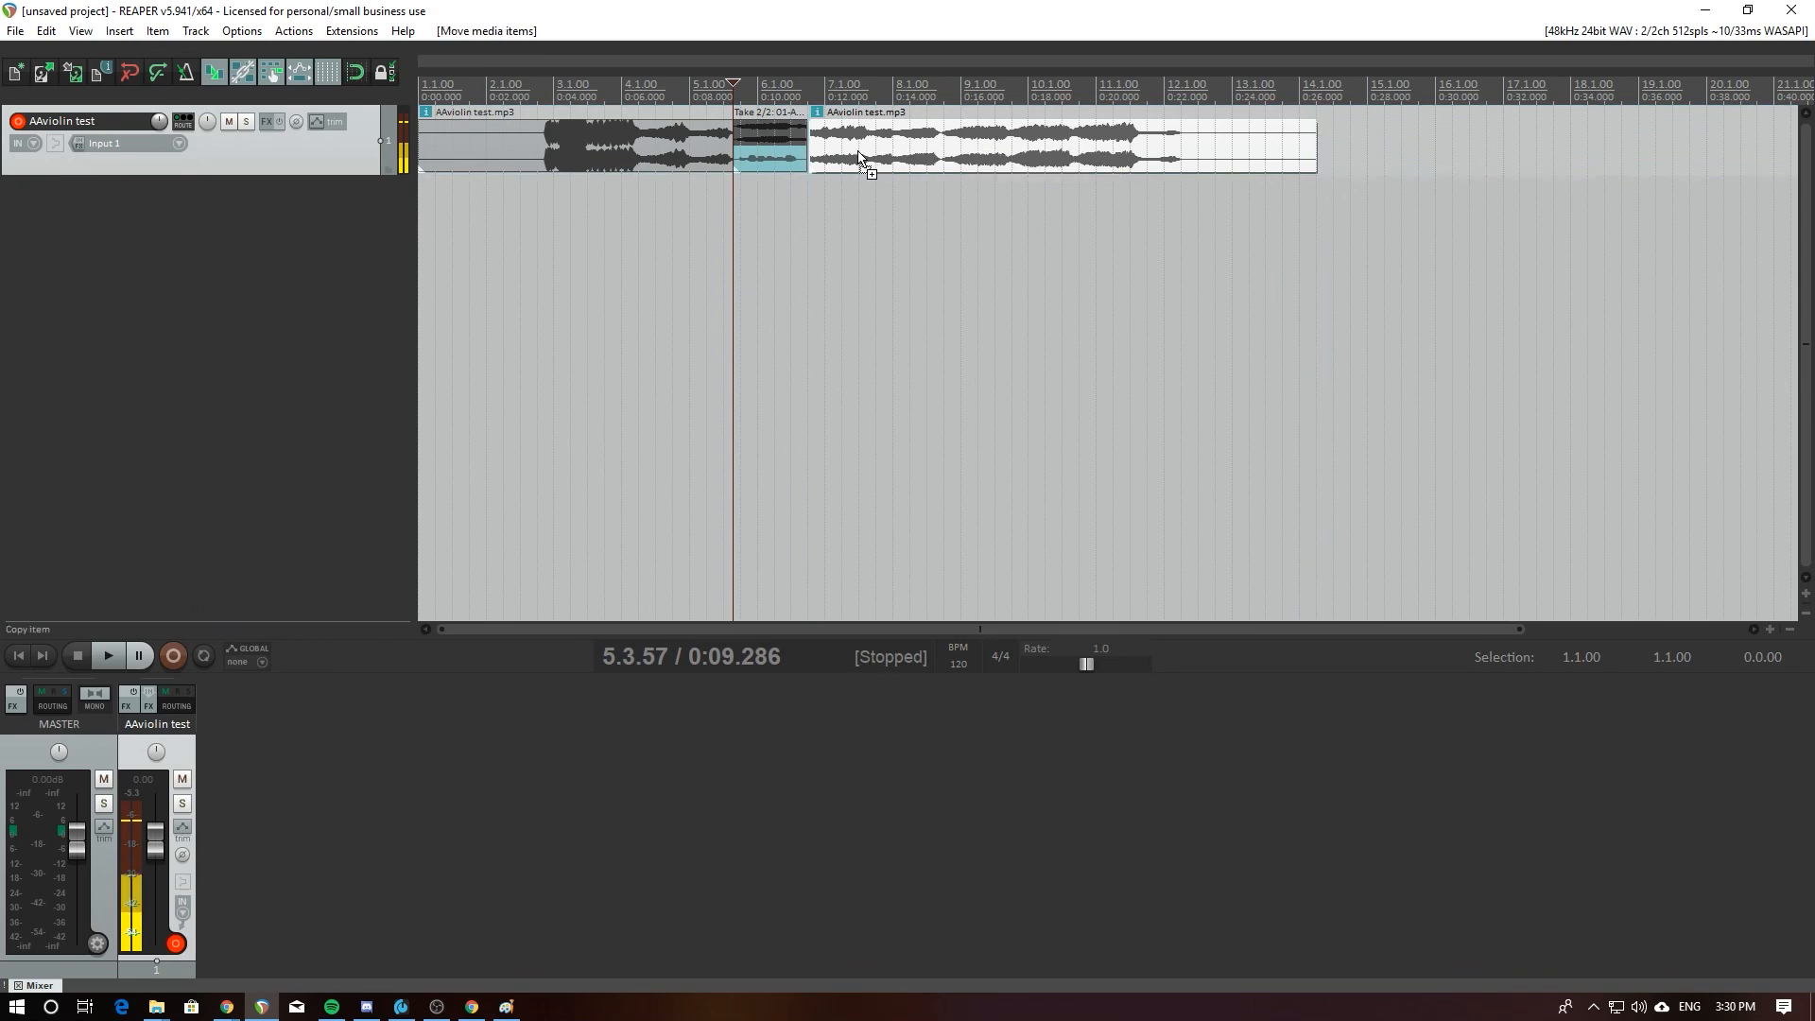
pyautogui.hotkey('ctrl', 'z')
pyautogui.hotkey('ctrl', 'z')
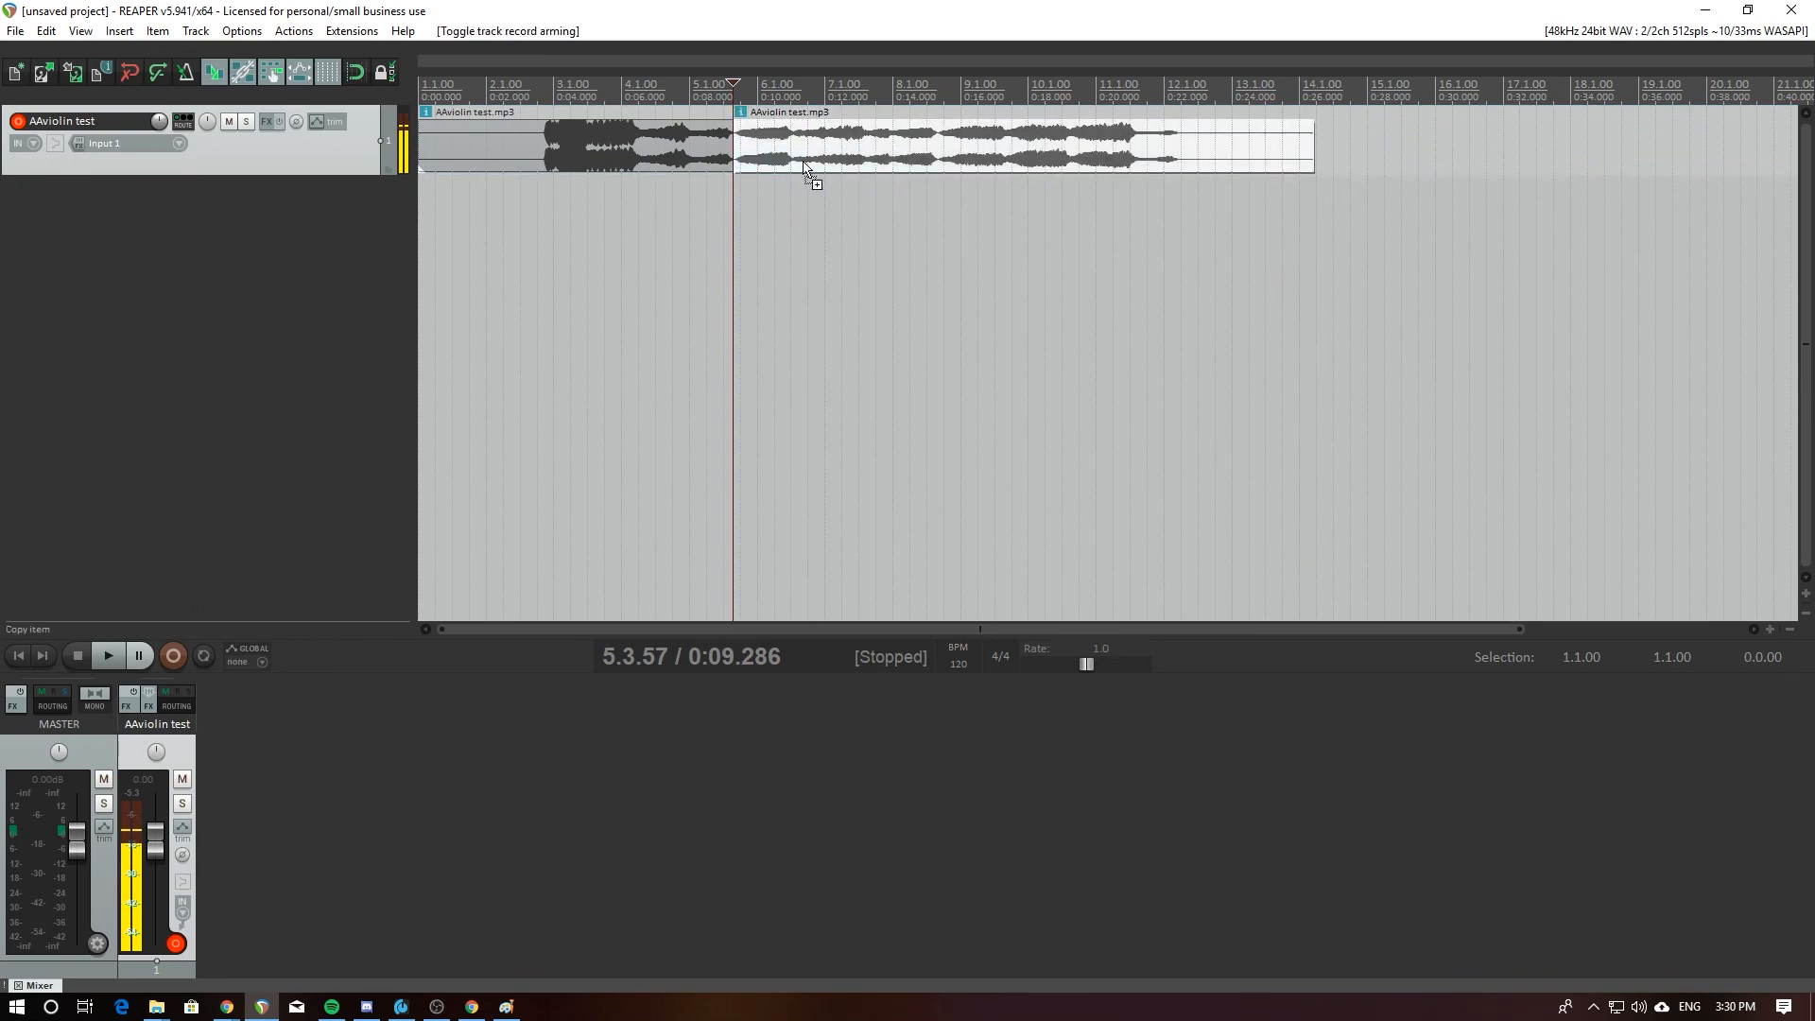
# Step: Move the second violin piece away to open a gap, trim its start slightly and move it back against the first piece
pyautogui.click(269, 76)
pyautogui.moveTo(823, 156); pyautogui.dragTo(908, 158)
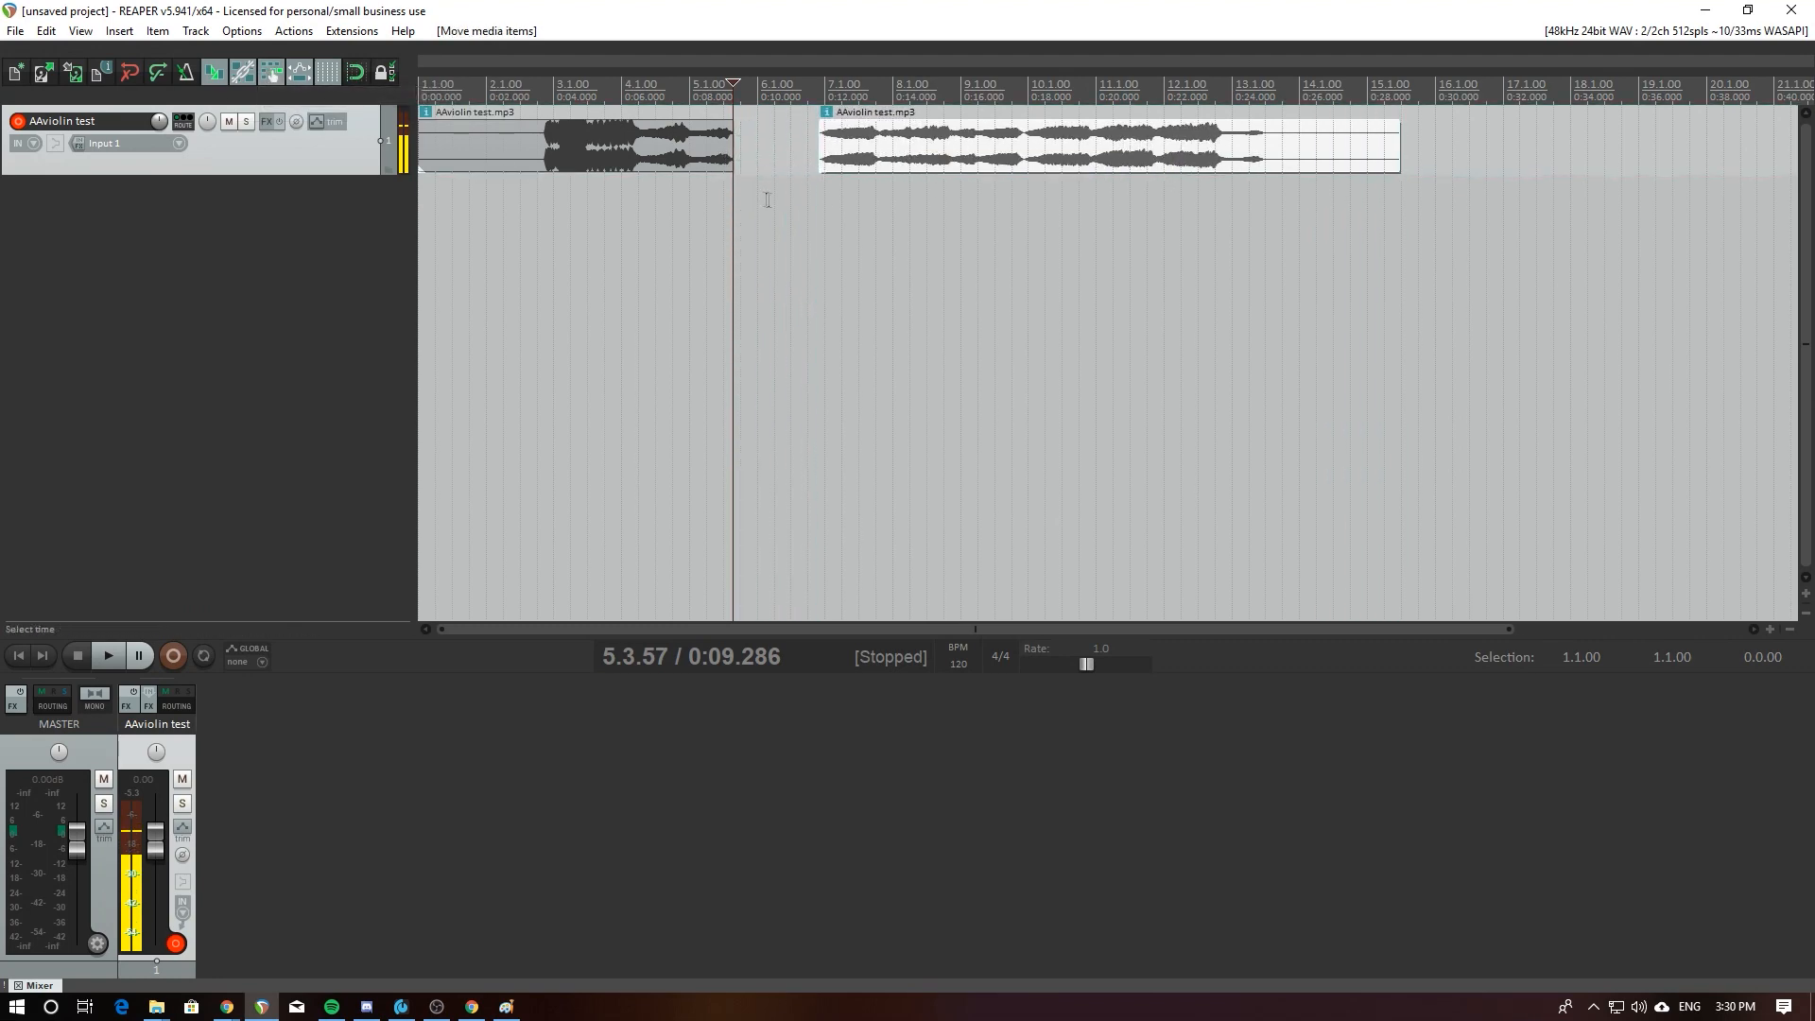
pyautogui.moveTo(819, 169); pyautogui.dragTo(821, 170)
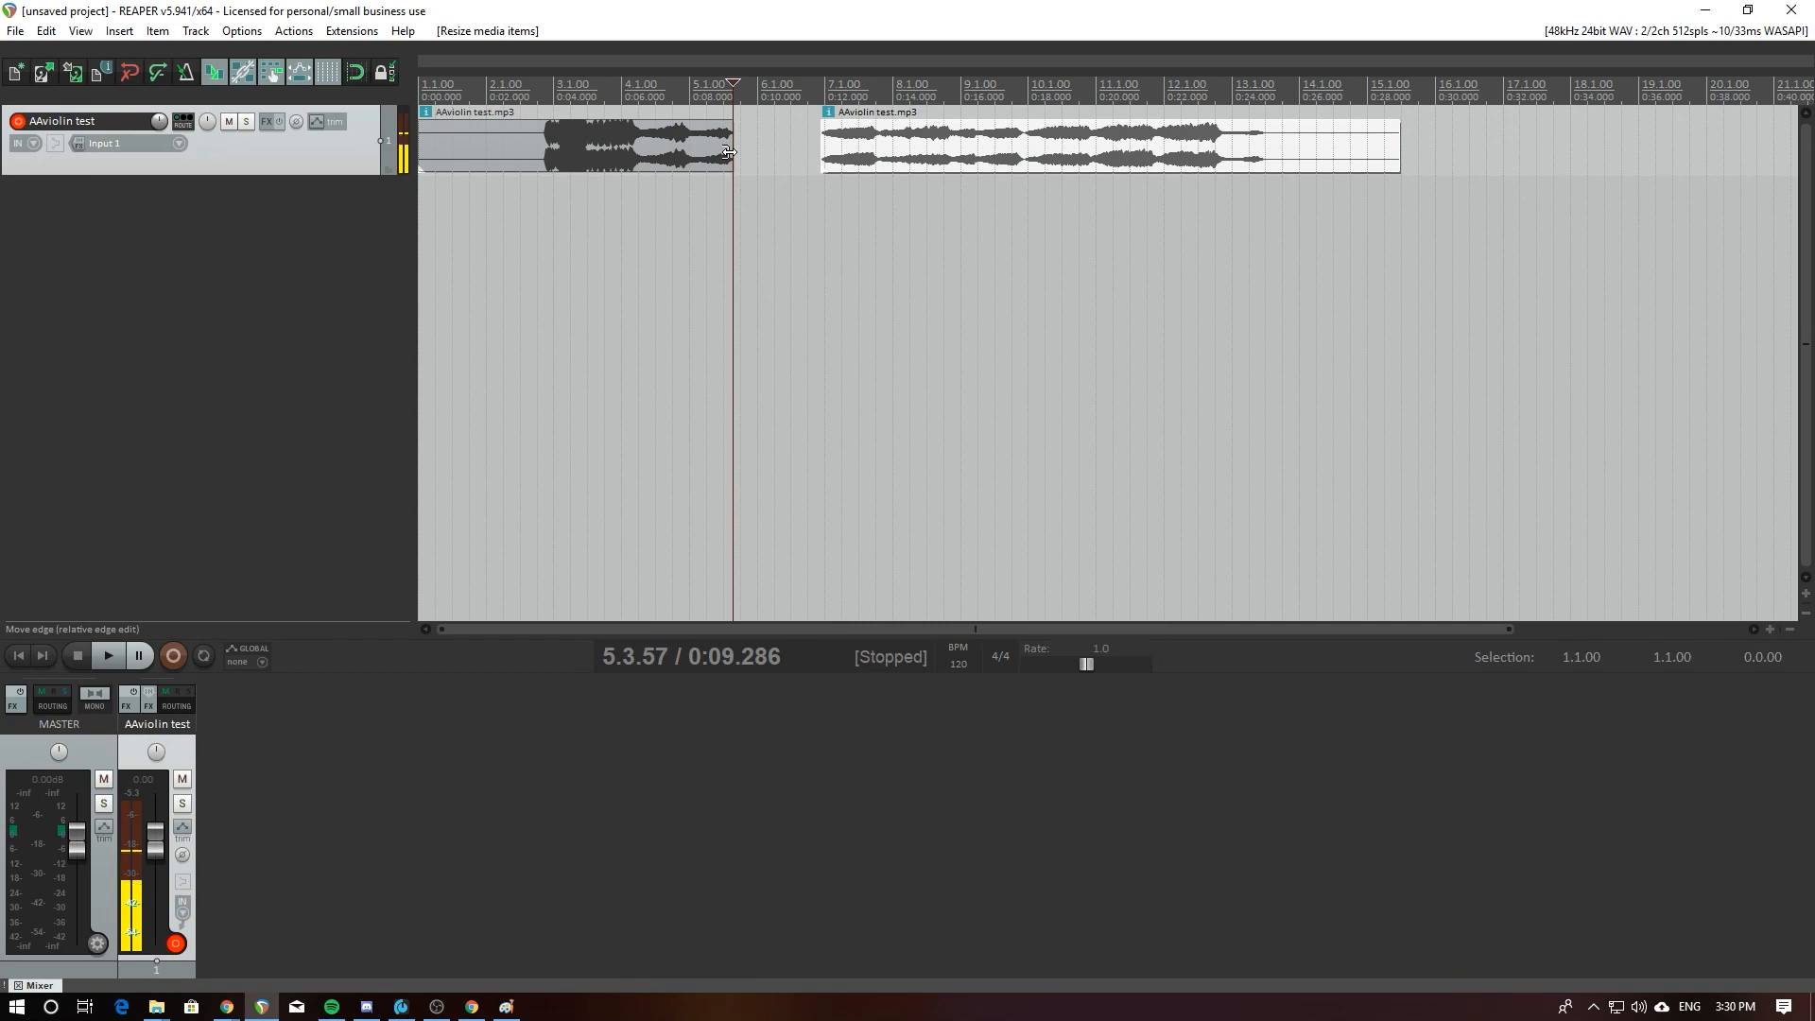
pyautogui.moveTo(853, 161); pyautogui.dragTo(767, 163)
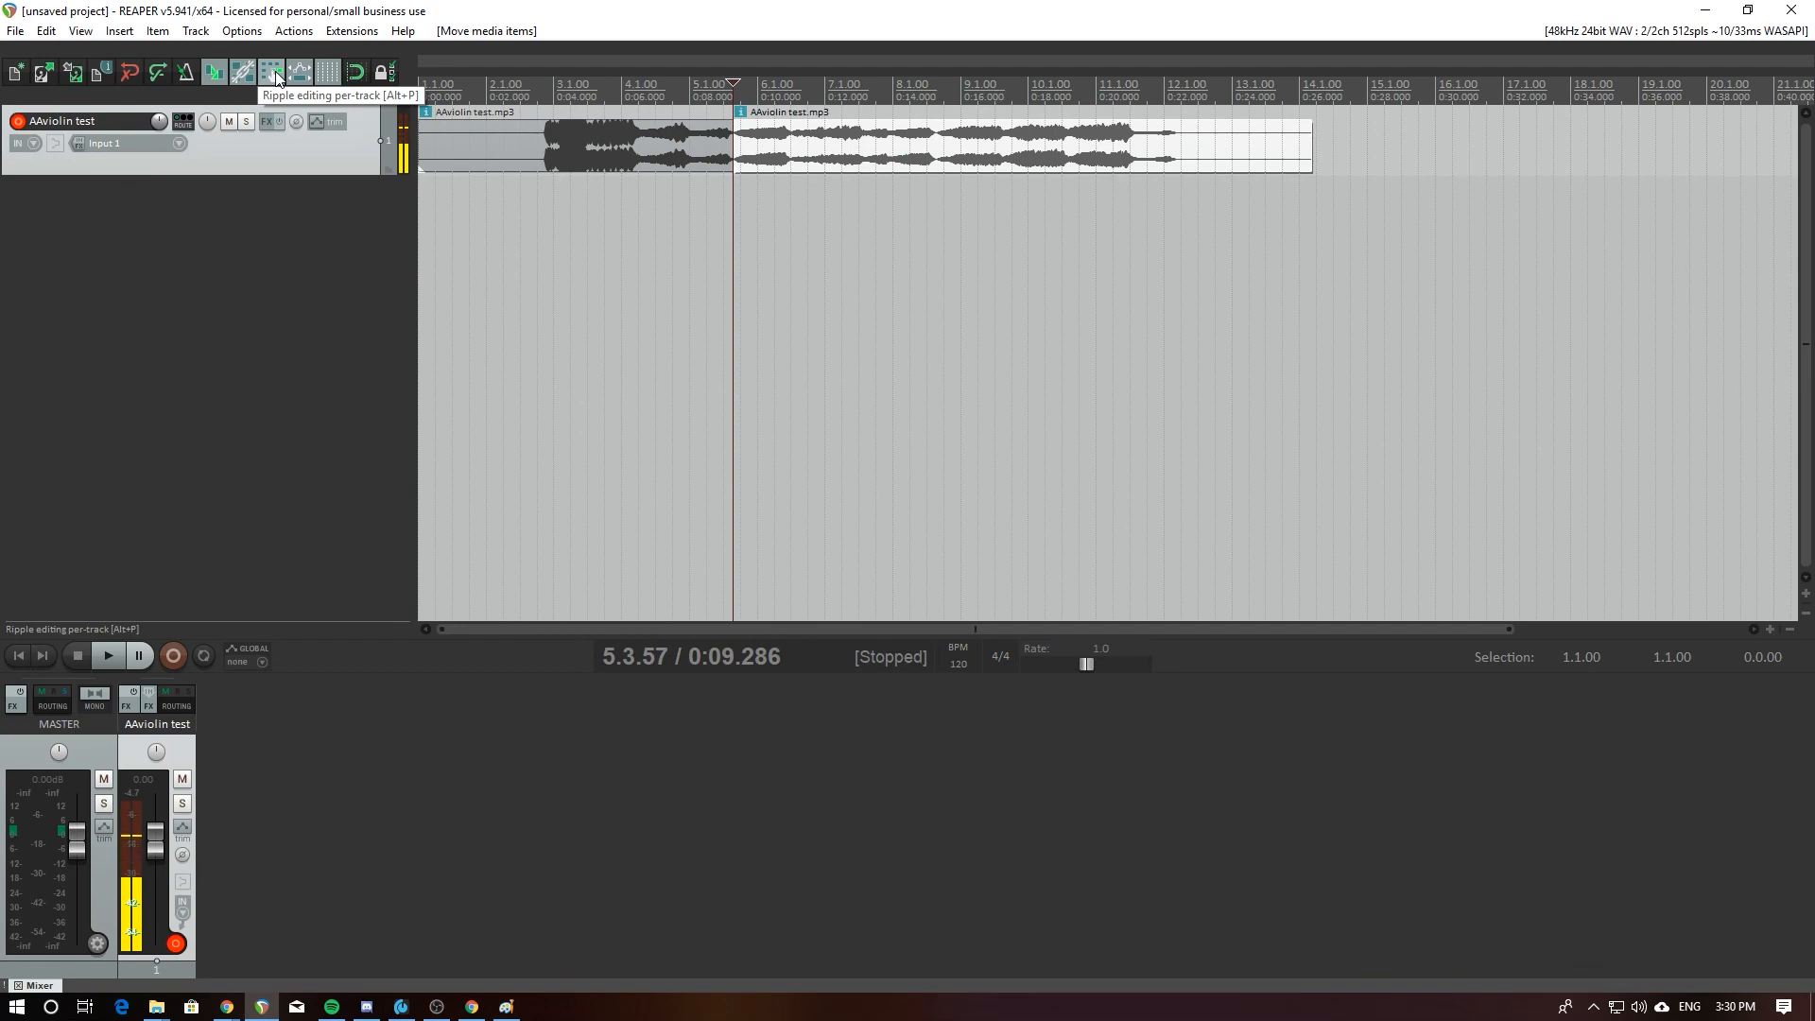
# Step: Set ripple editing to all tracks, and record and save another short take from the split point
pyautogui.click(274, 75)
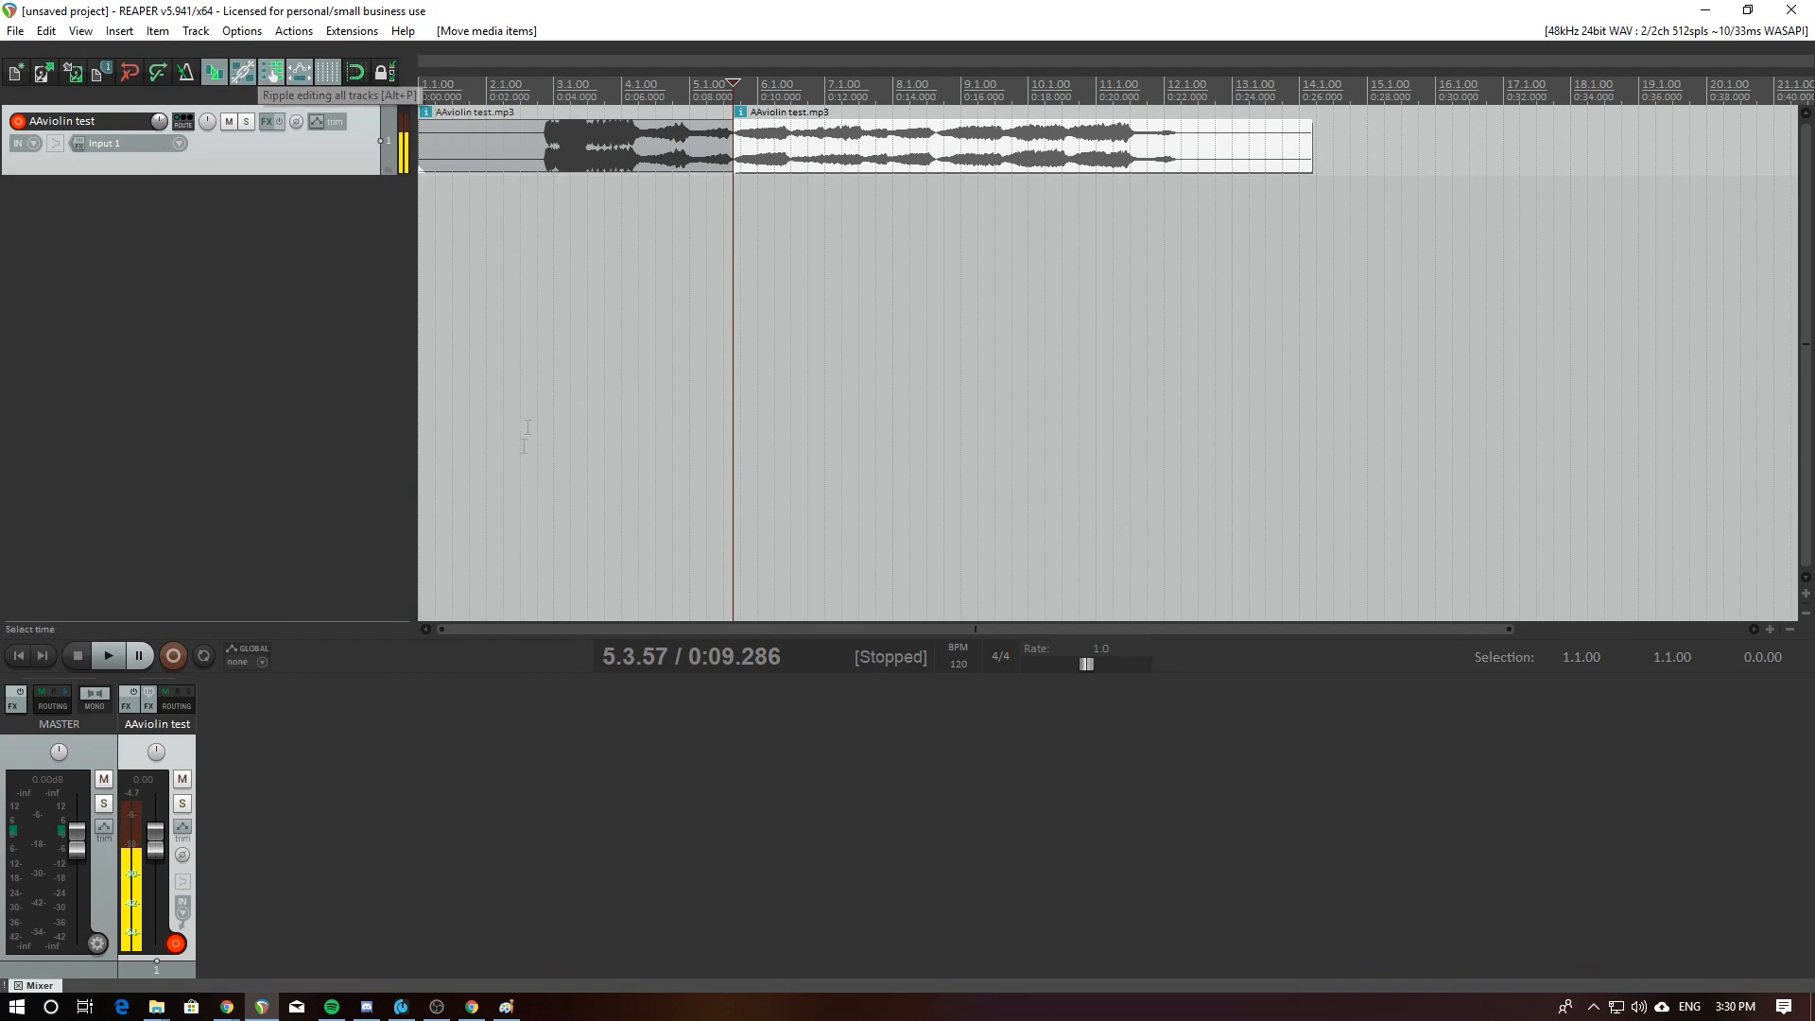
pyautogui.click(181, 657)
pyautogui.click(181, 655)
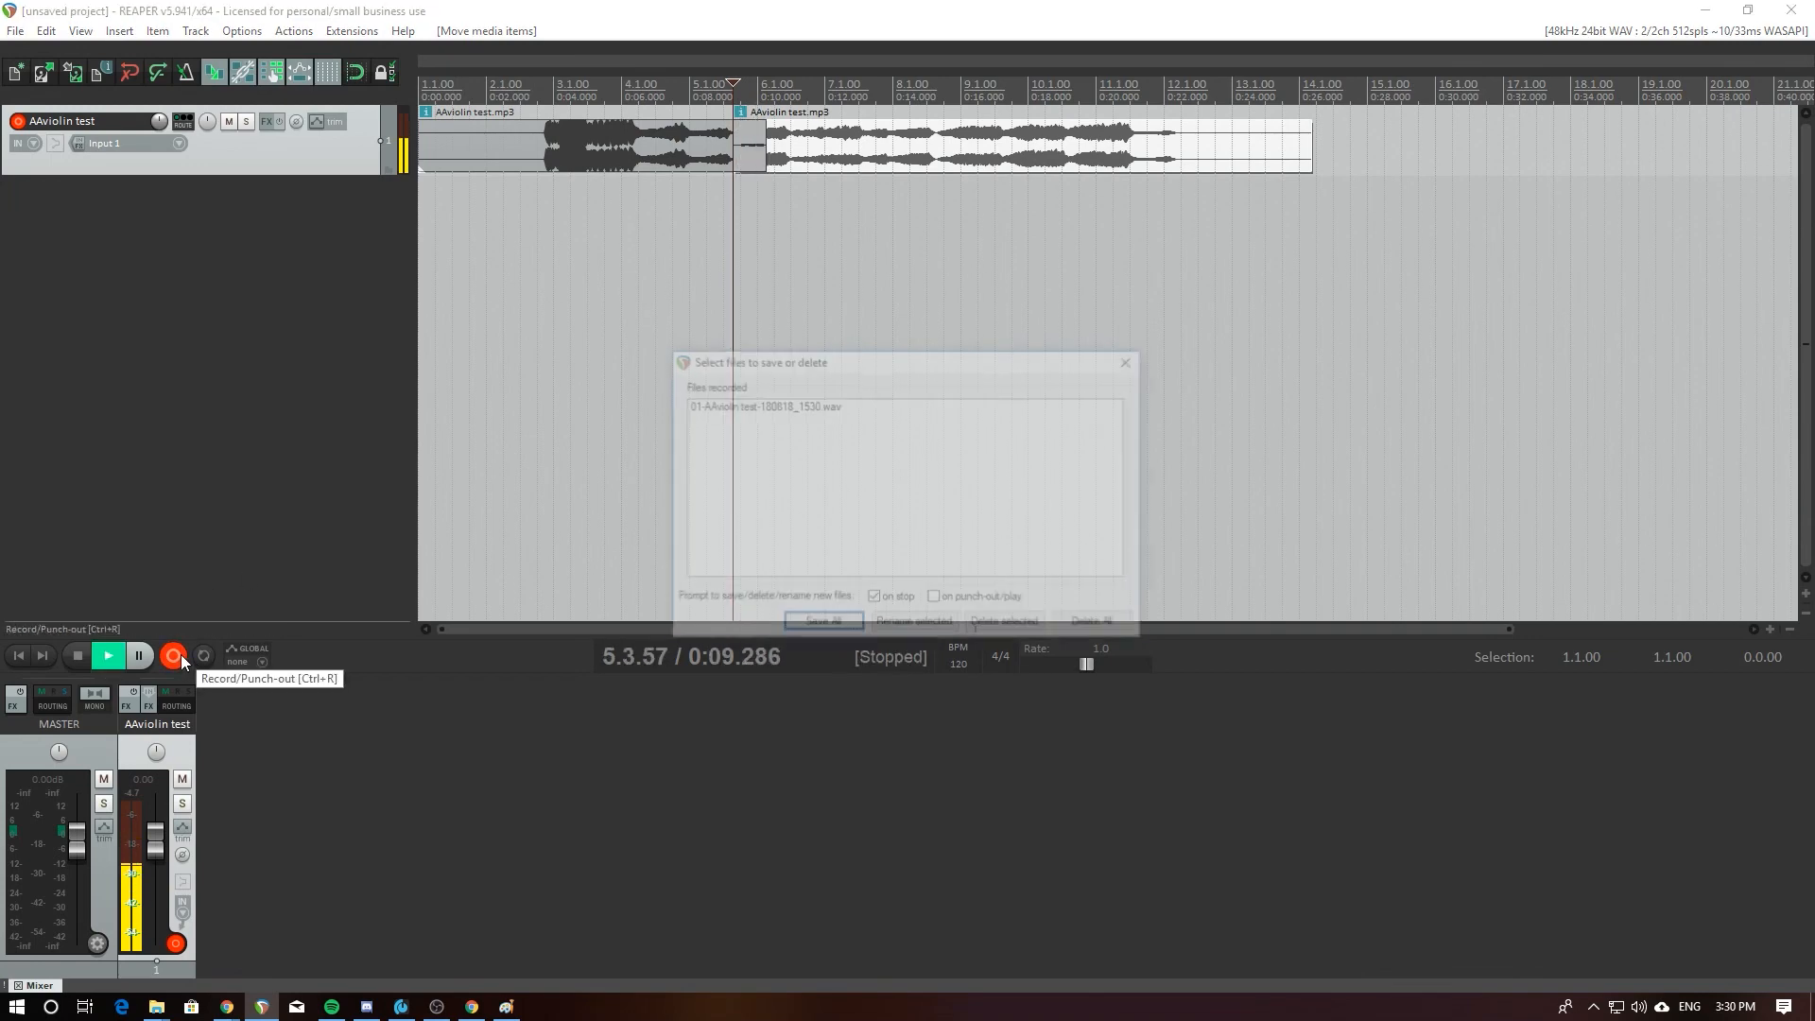
pyautogui.click(820, 624)
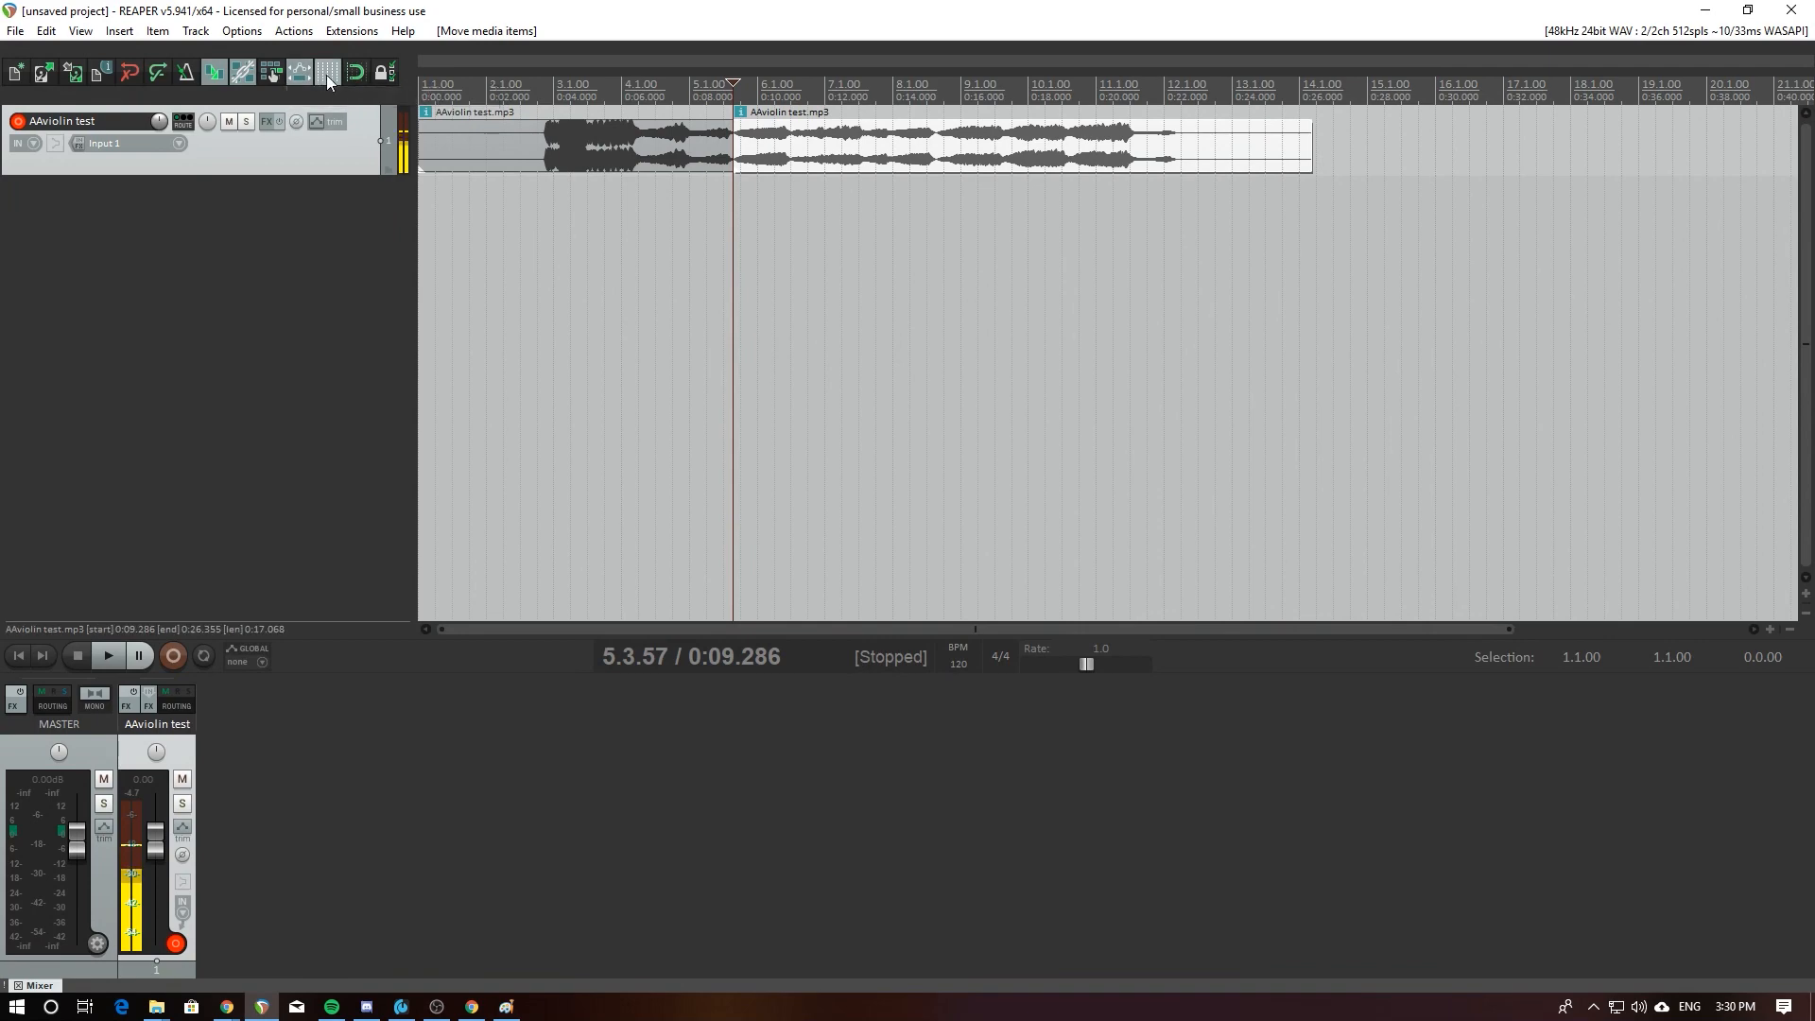
# Step: Hide the grid lines, place the edit cursor at 0:08.644 in the empty area, and show the grid lines again
pyautogui.click(326, 76)
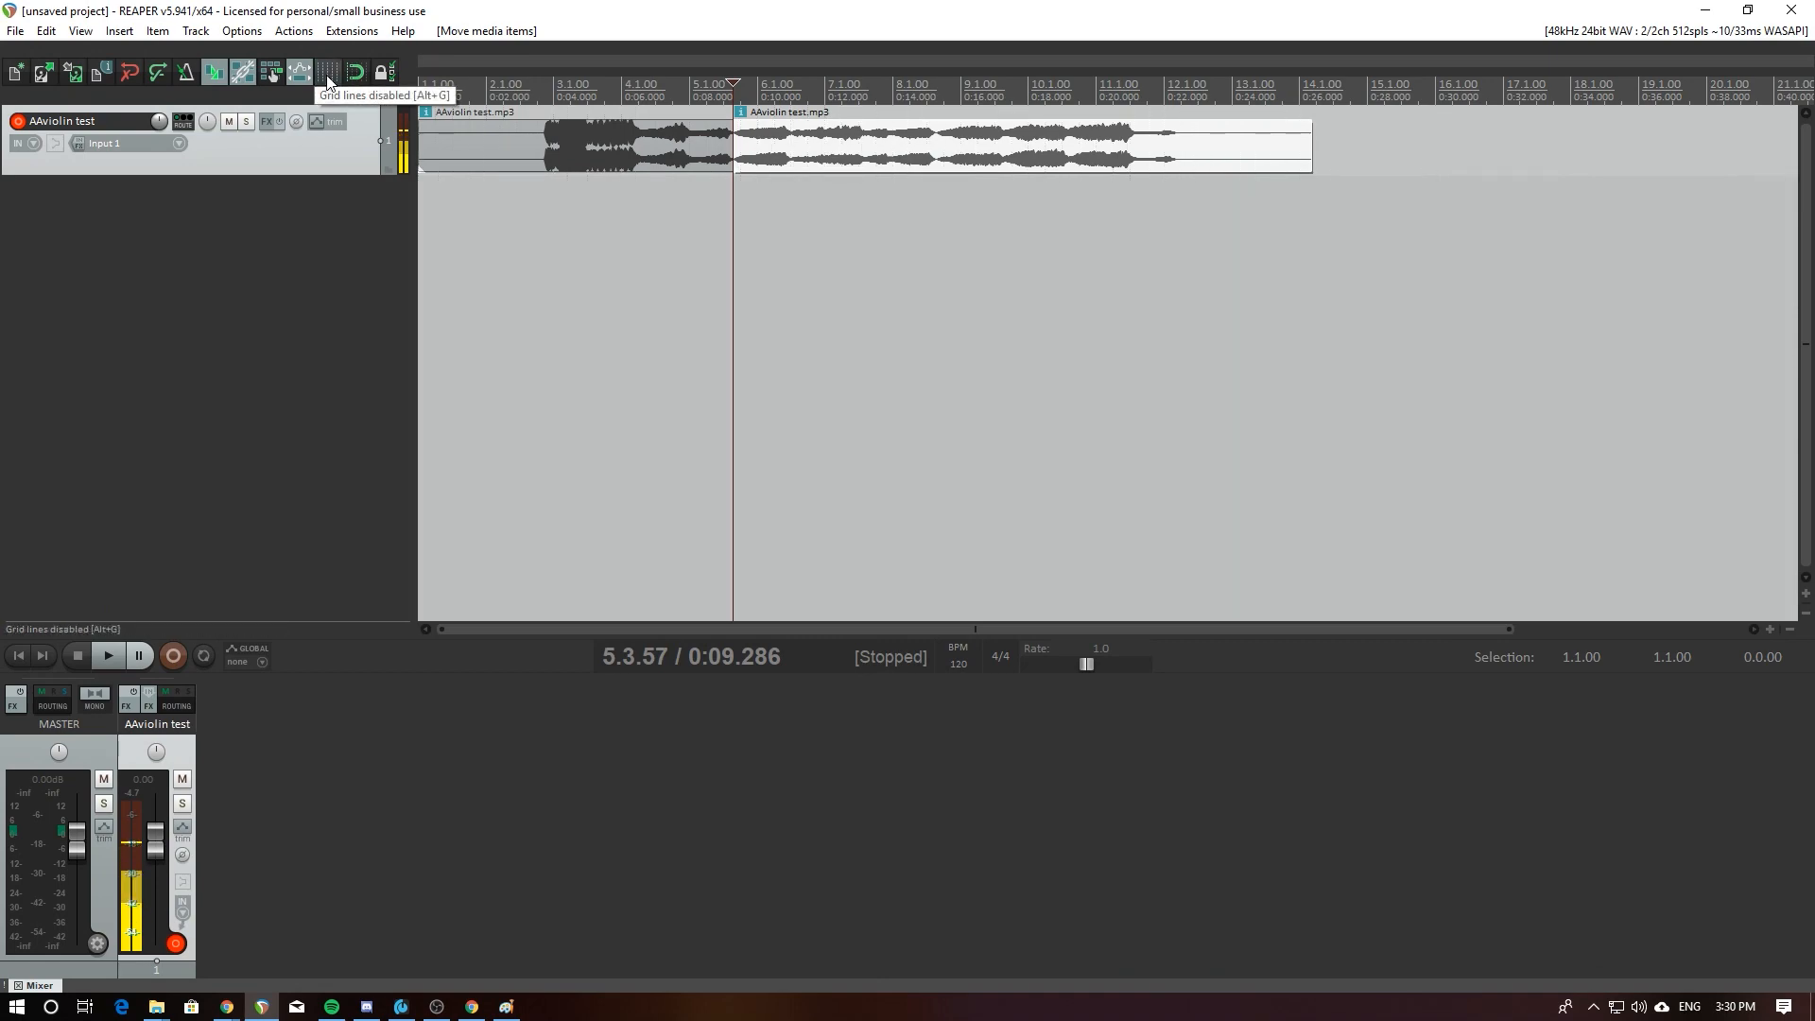
pyautogui.click(1045, 352)
pyautogui.click(712, 326)
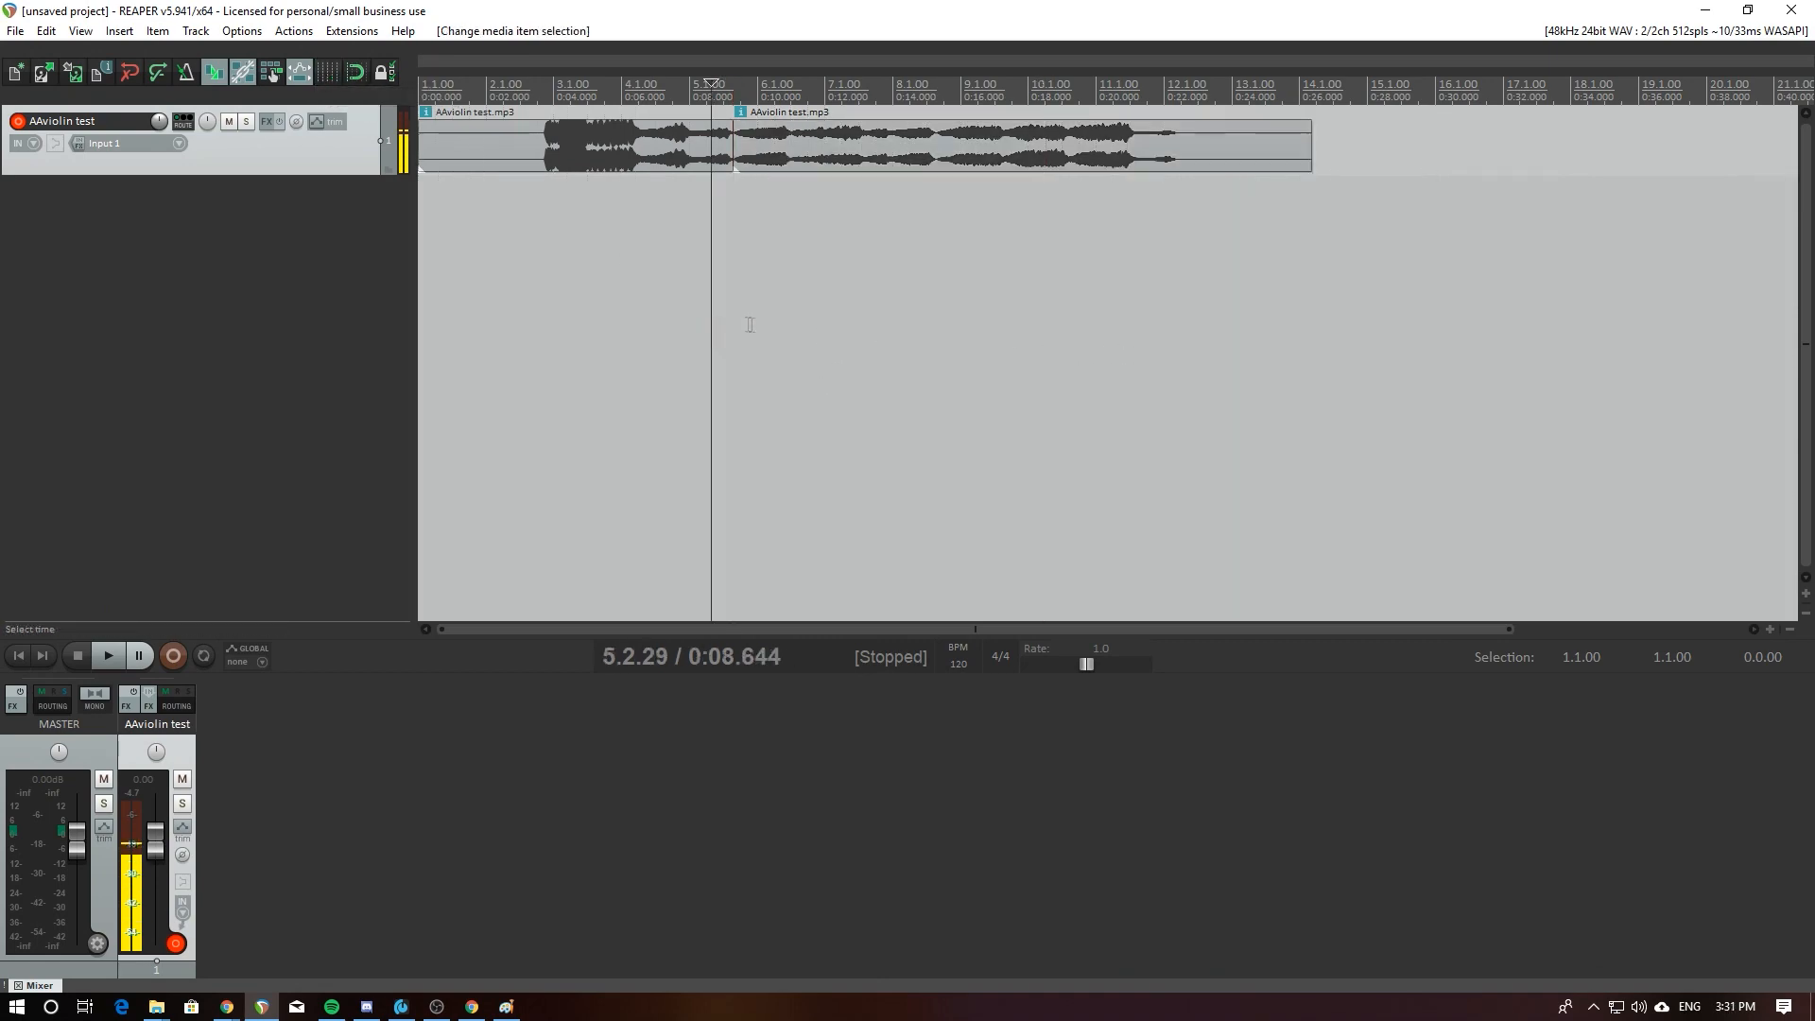
pyautogui.click(327, 70)
# Step: Open the snap and grid settings, close them after placing the edit cursor at 0:03.346, and reopen them
pyautogui.rightClick(327, 70)
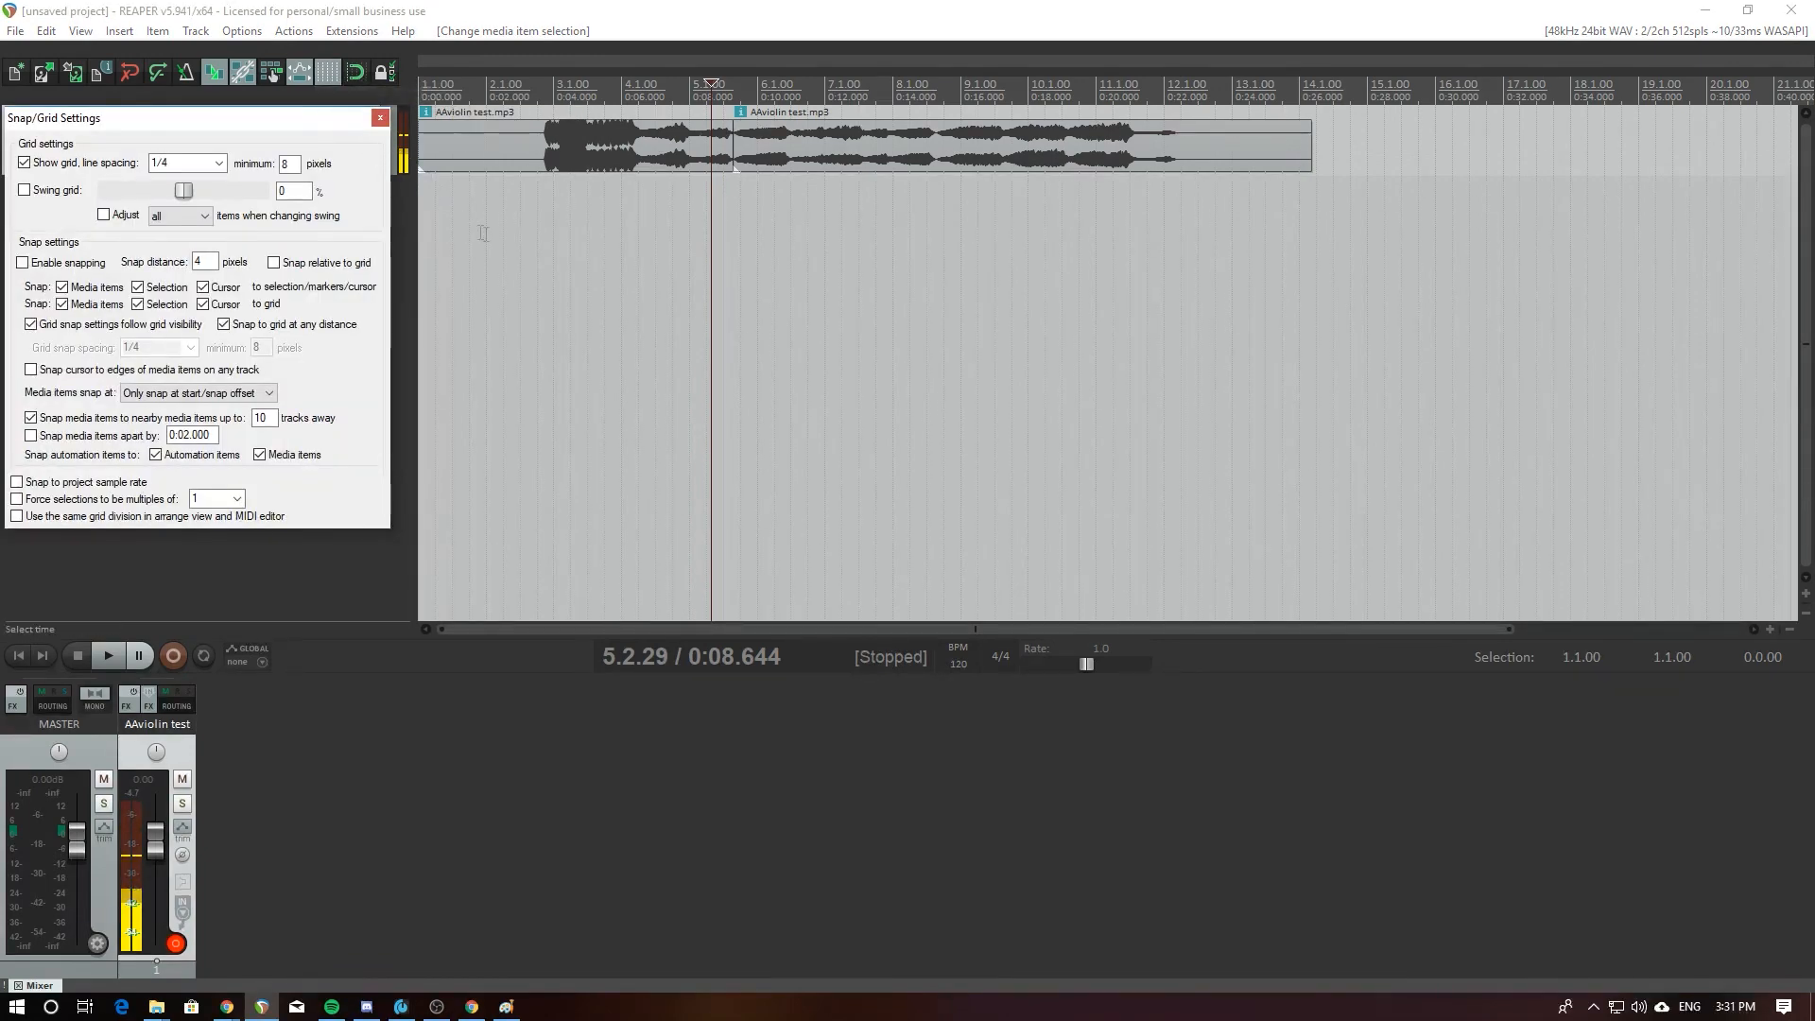
pyautogui.click(531, 230)
pyautogui.click(380, 117)
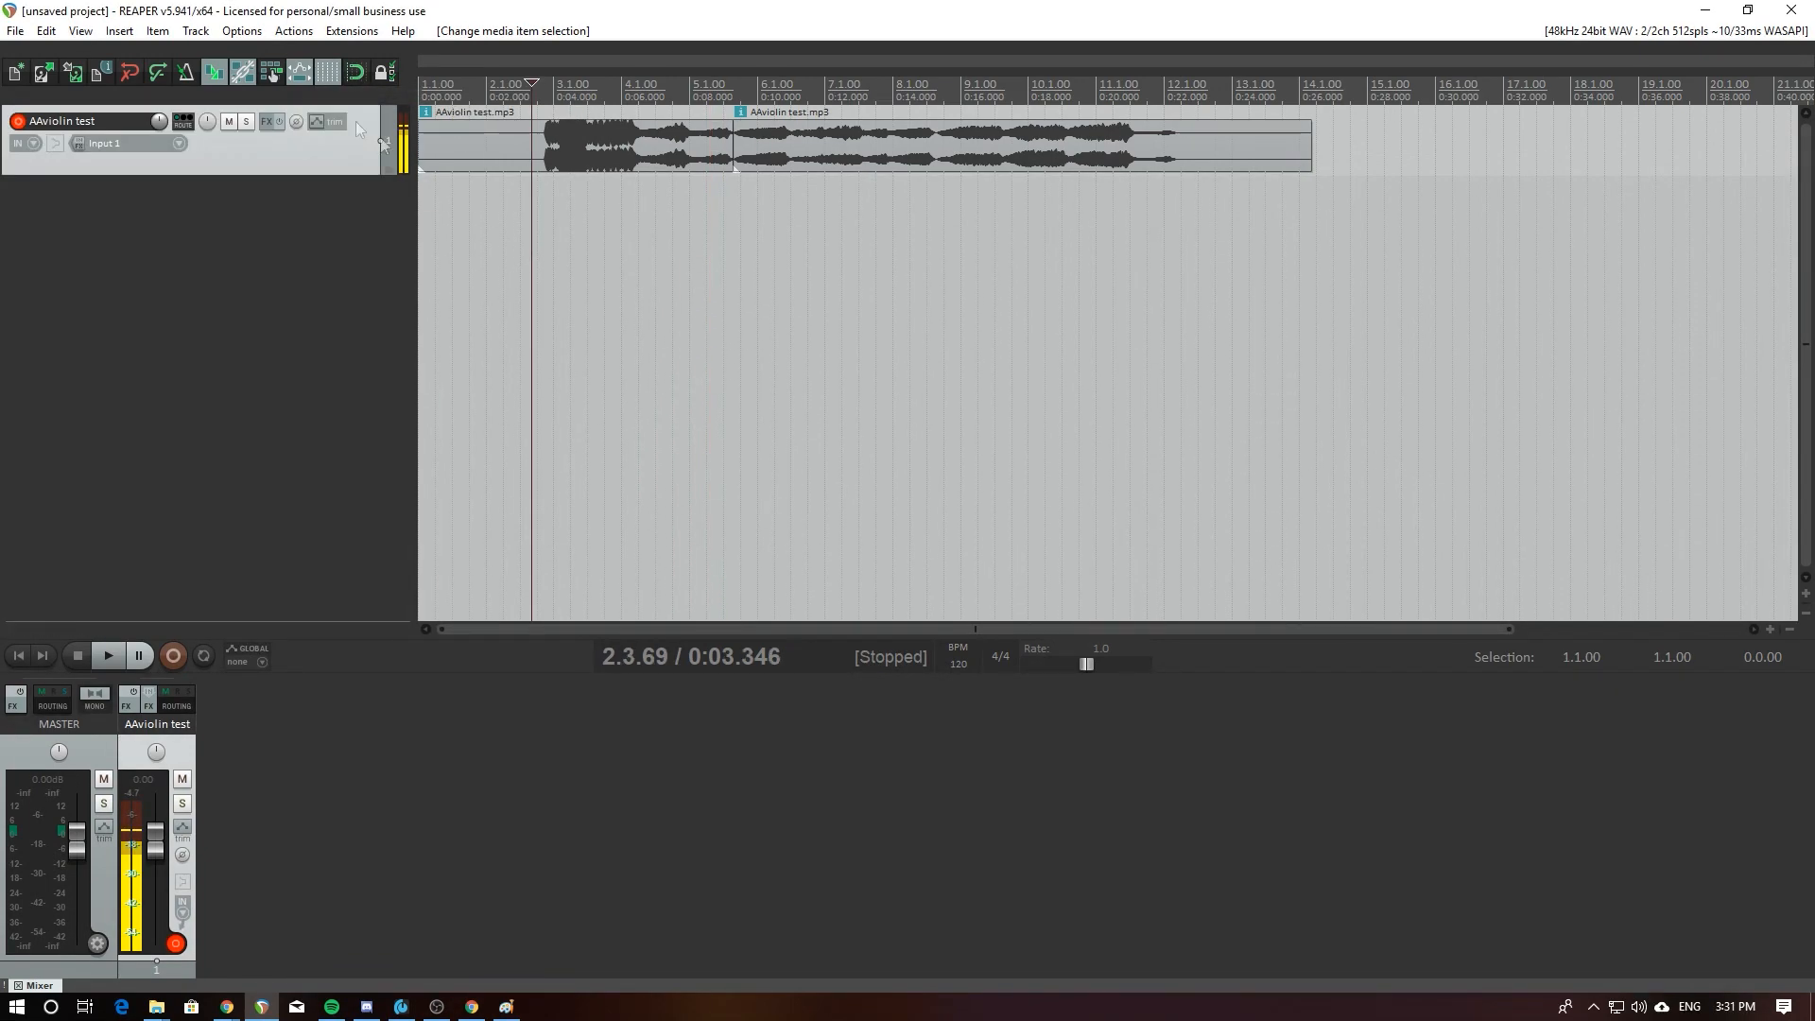
pyautogui.rightClick(324, 73)
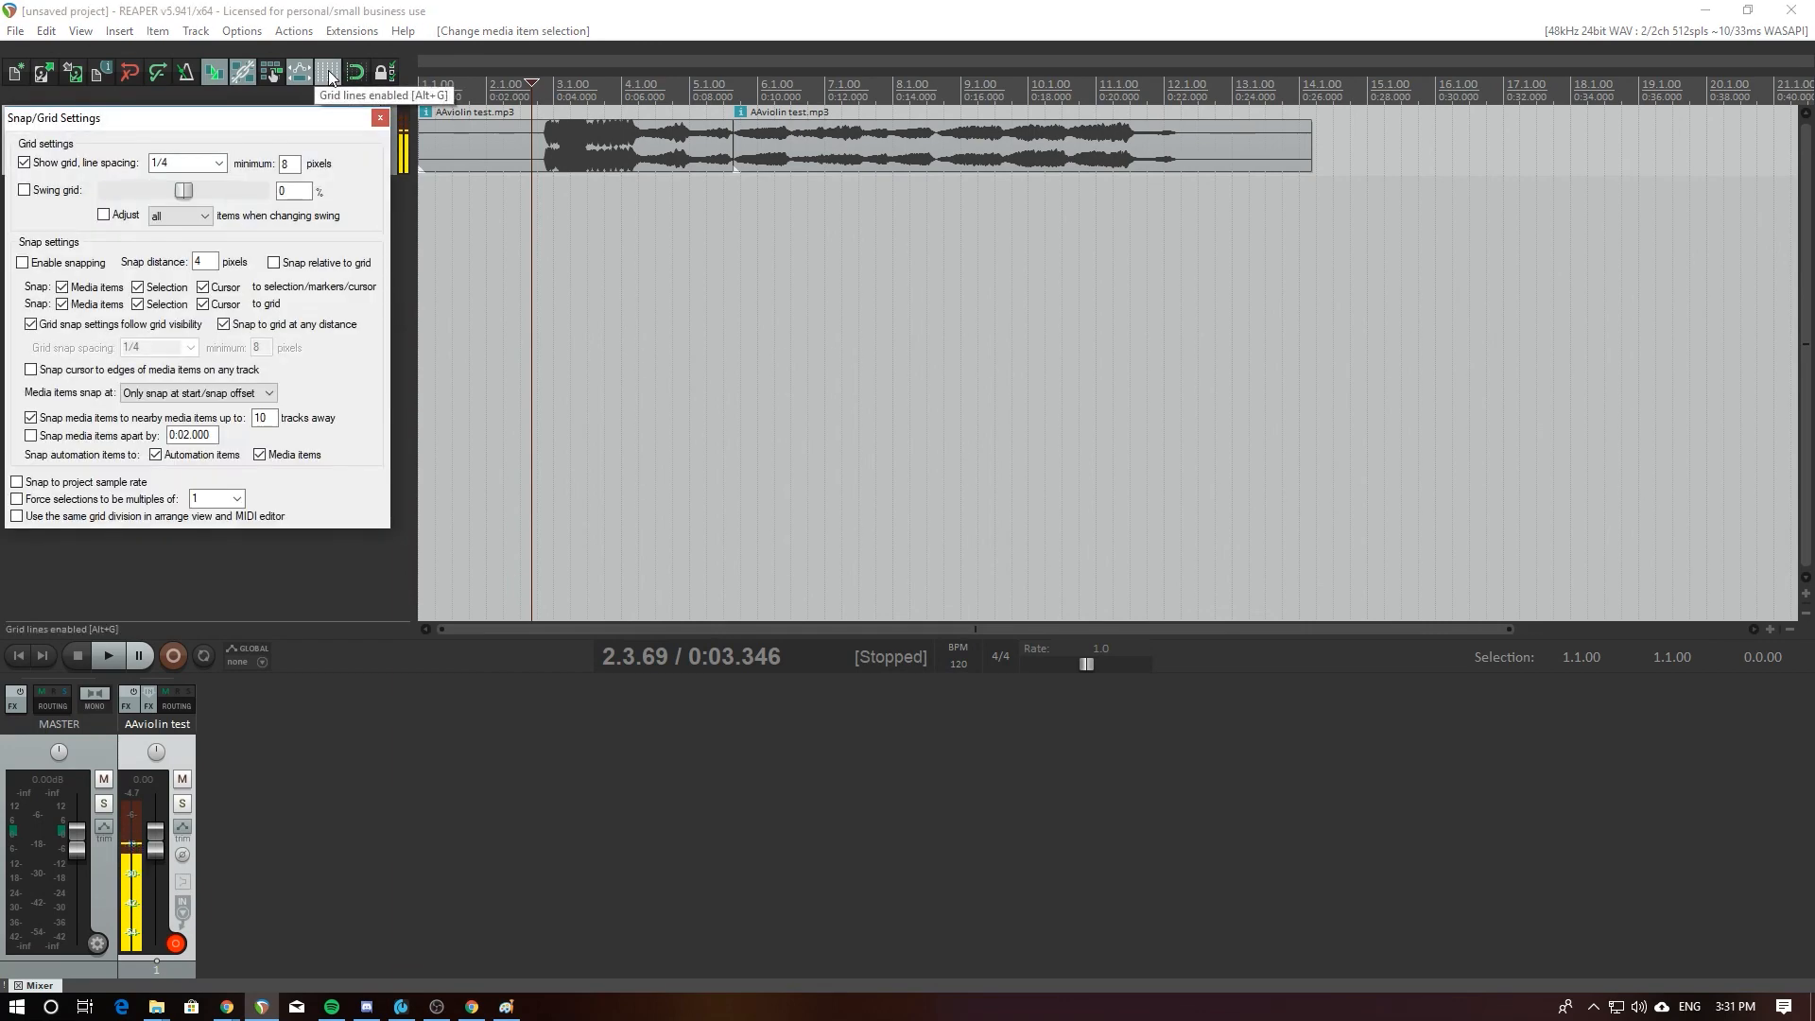
# Step: Move the snap and grid settings window about, make a time selection from 5.4.86 to 6.4.98, and reopen the settings
pyautogui.moveTo(242, 120); pyautogui.dragTo(777, 197)
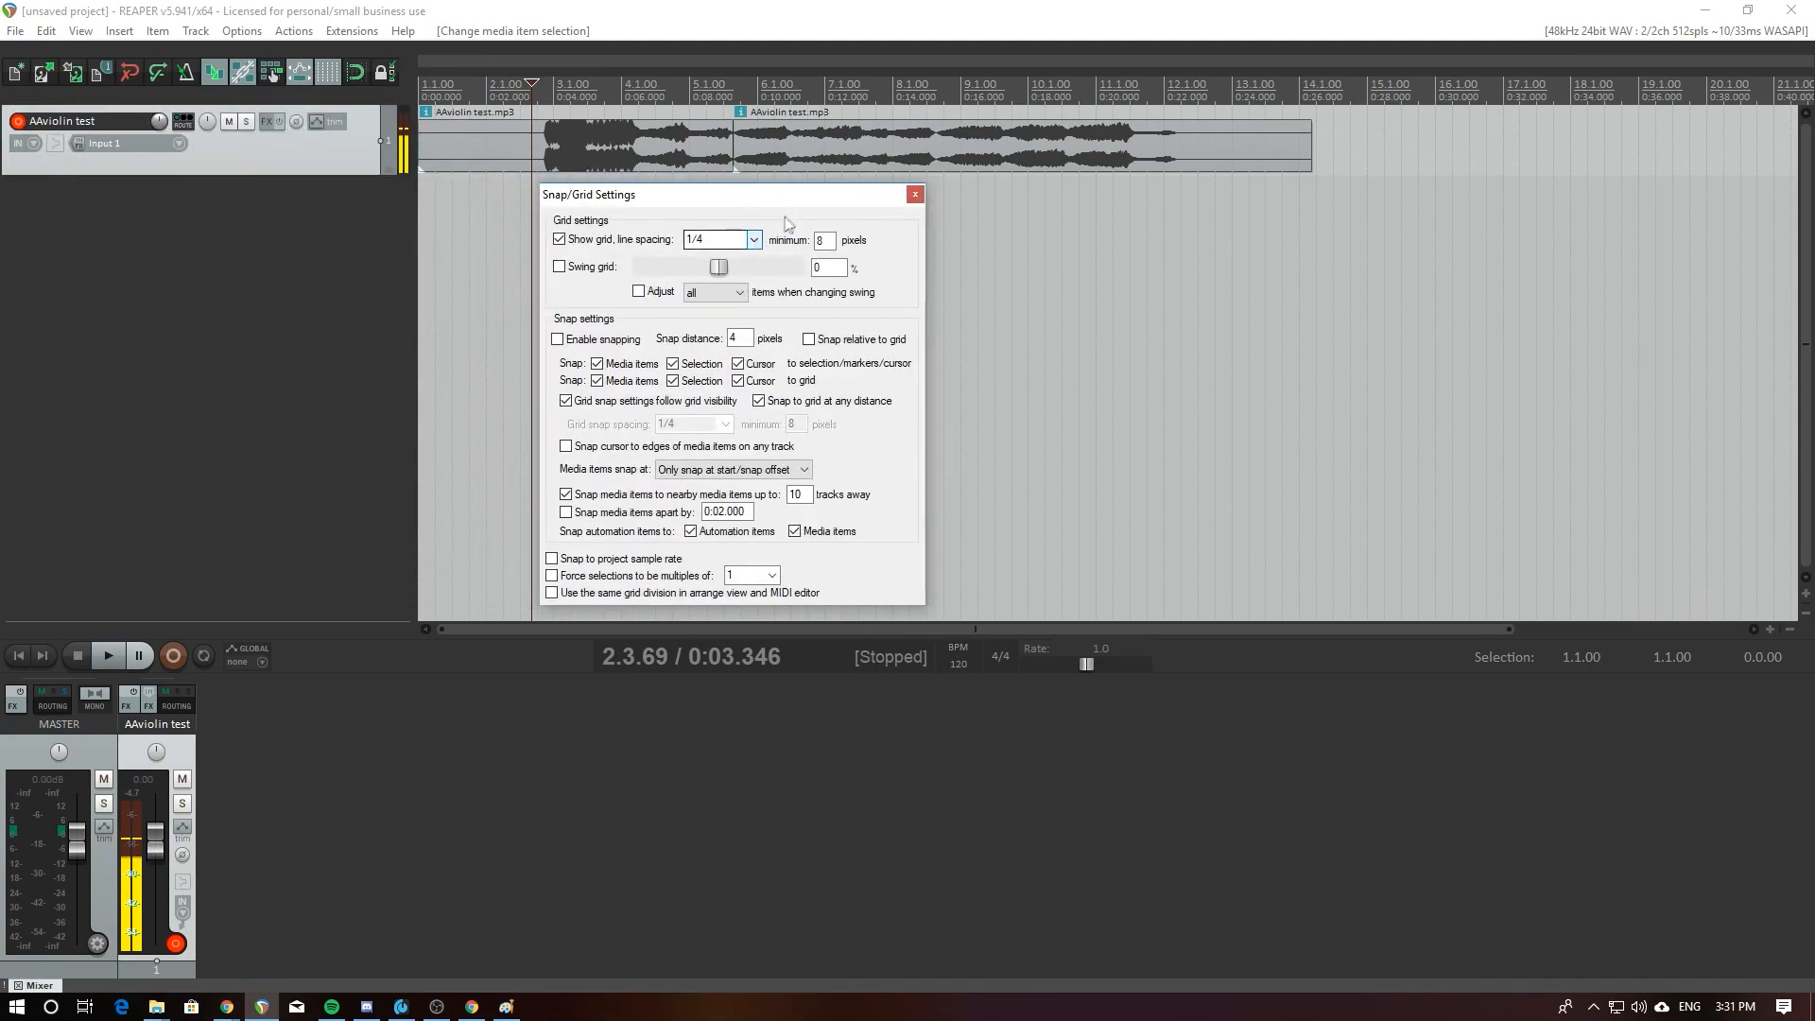
pyautogui.moveTo(783, 193); pyautogui.dragTo(810, 199)
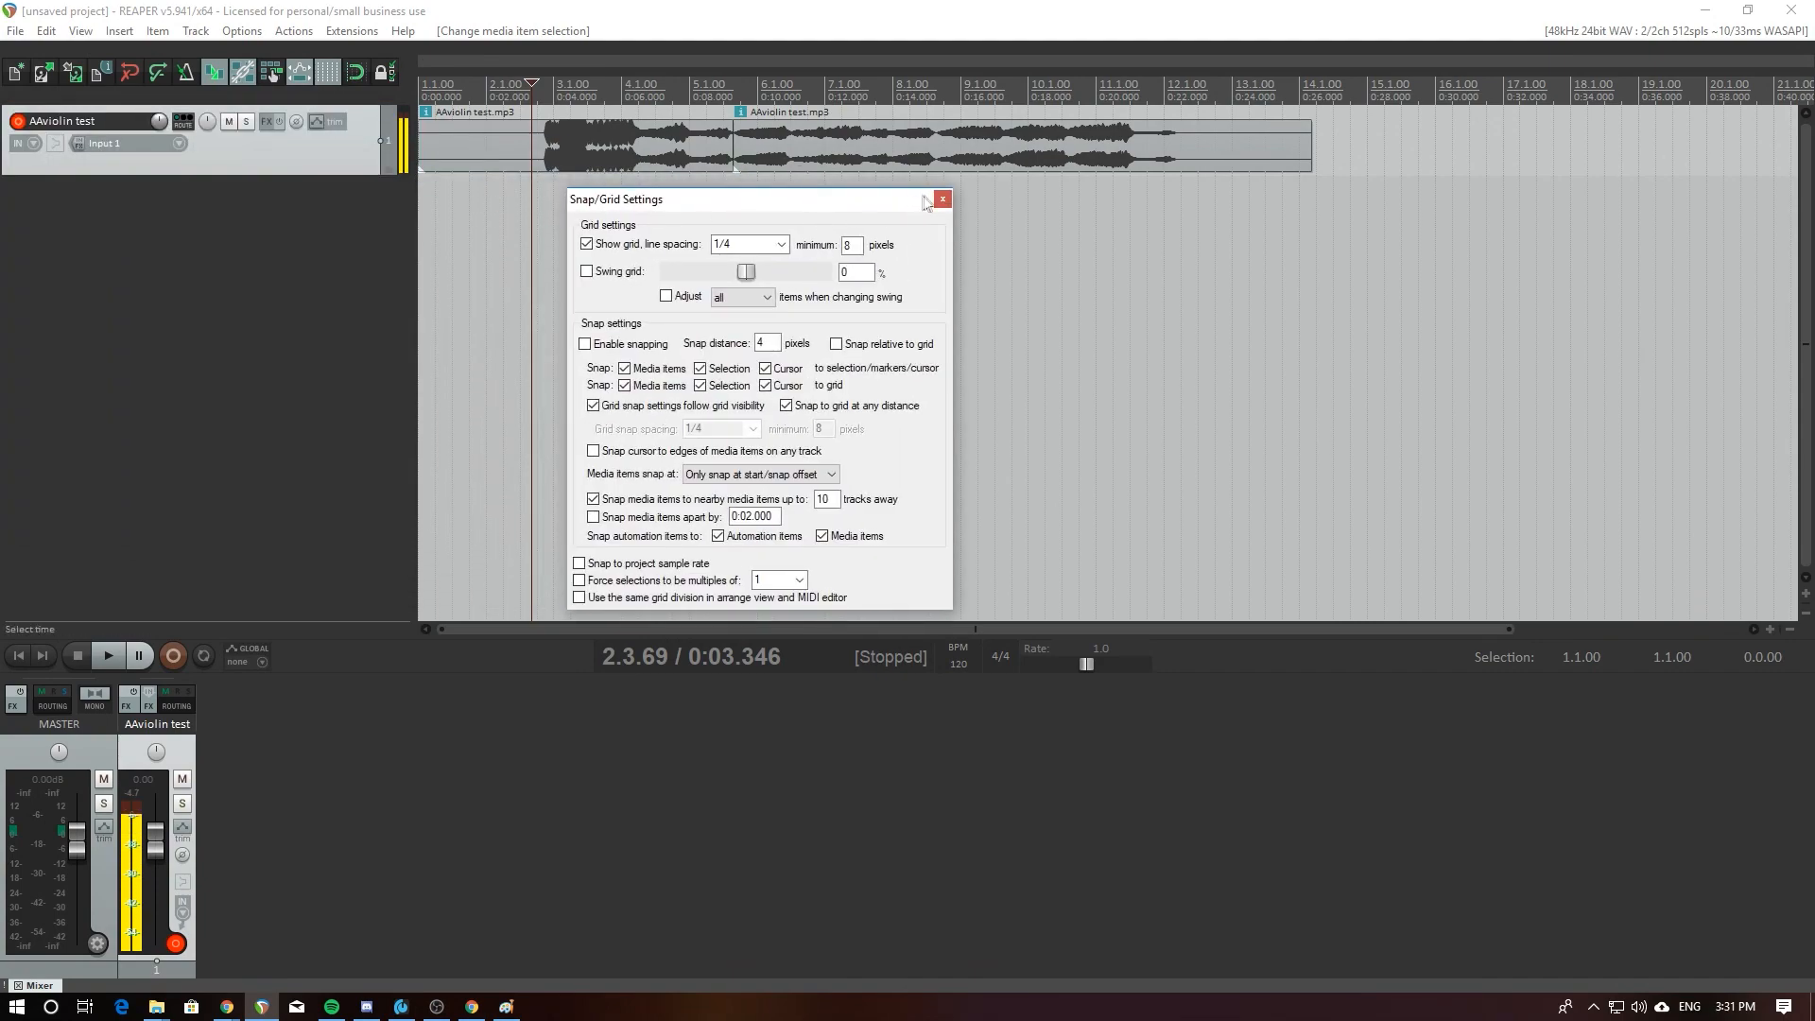
pyautogui.moveTo(753, 200); pyautogui.dragTo(1098, 204)
pyautogui.moveTo(756, 200); pyautogui.dragTo(824, 194)
pyautogui.rightClick(329, 76)
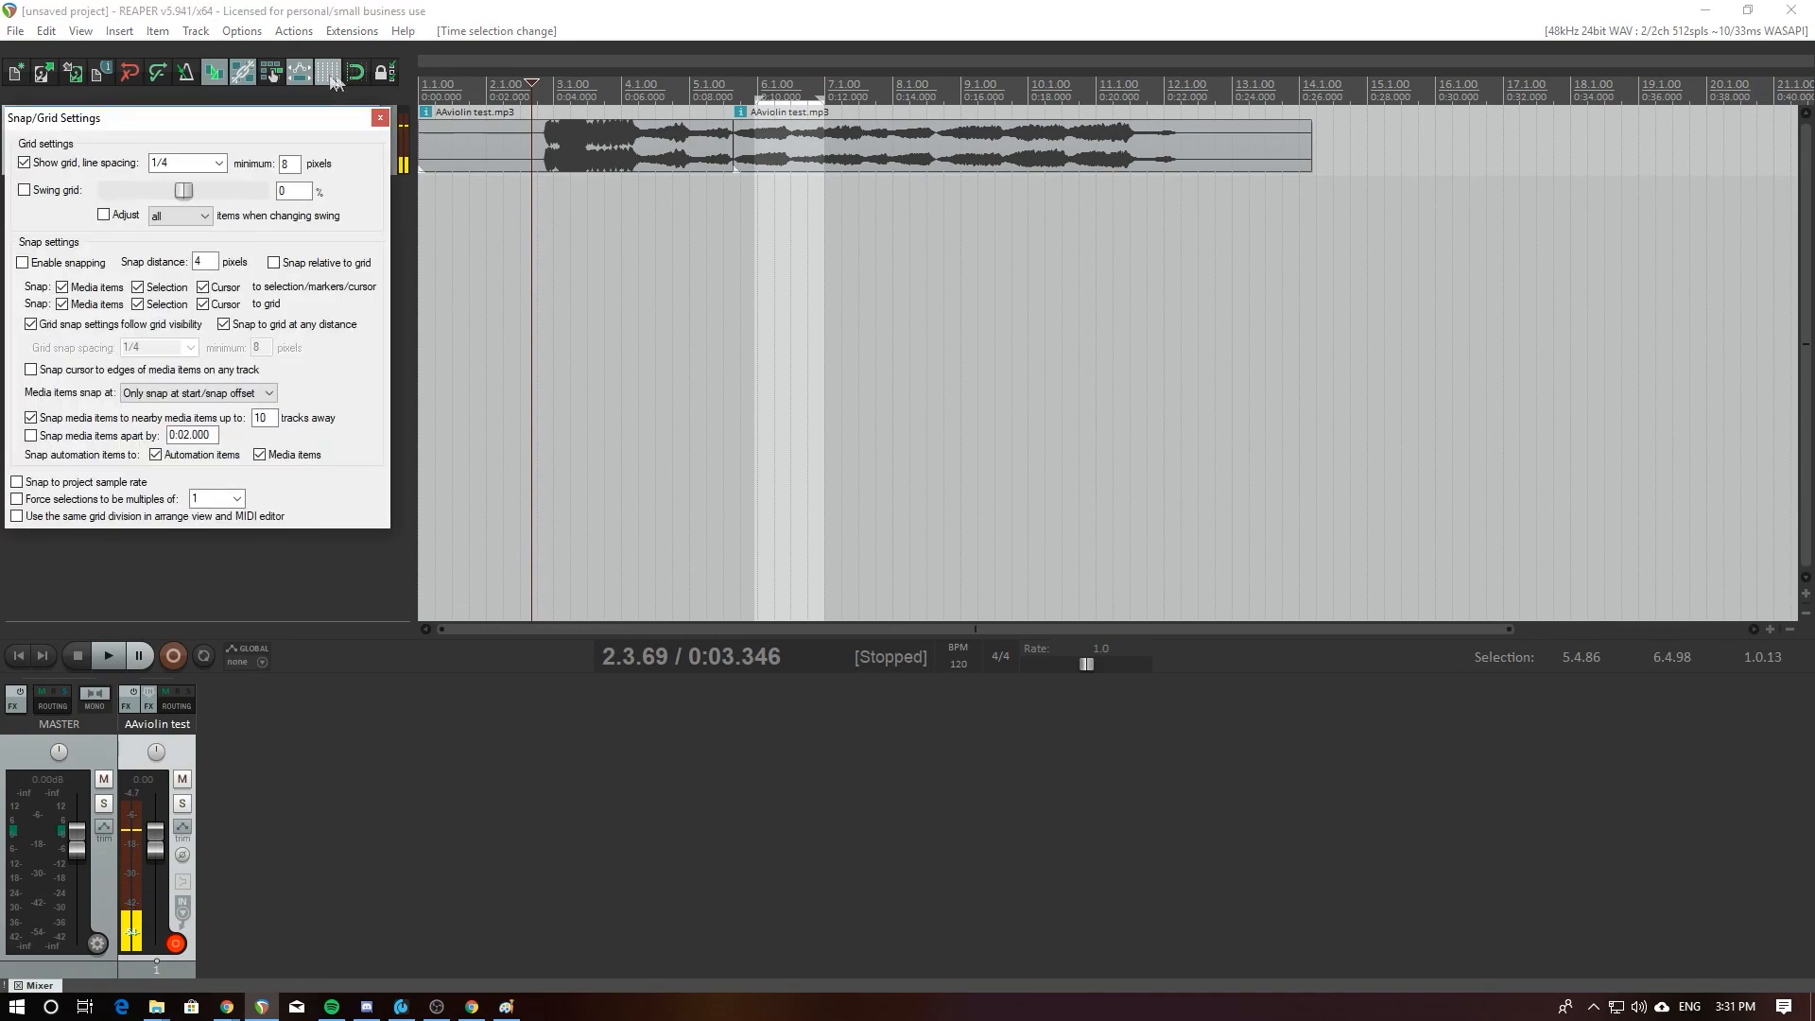
# Step: Change the grid line spacing to 1/8, to 1/16 and back to 1/4, and close the snap and grid settings
pyautogui.moveTo(244, 117); pyautogui.dragTo(309, 118)
pyautogui.click(292, 163)
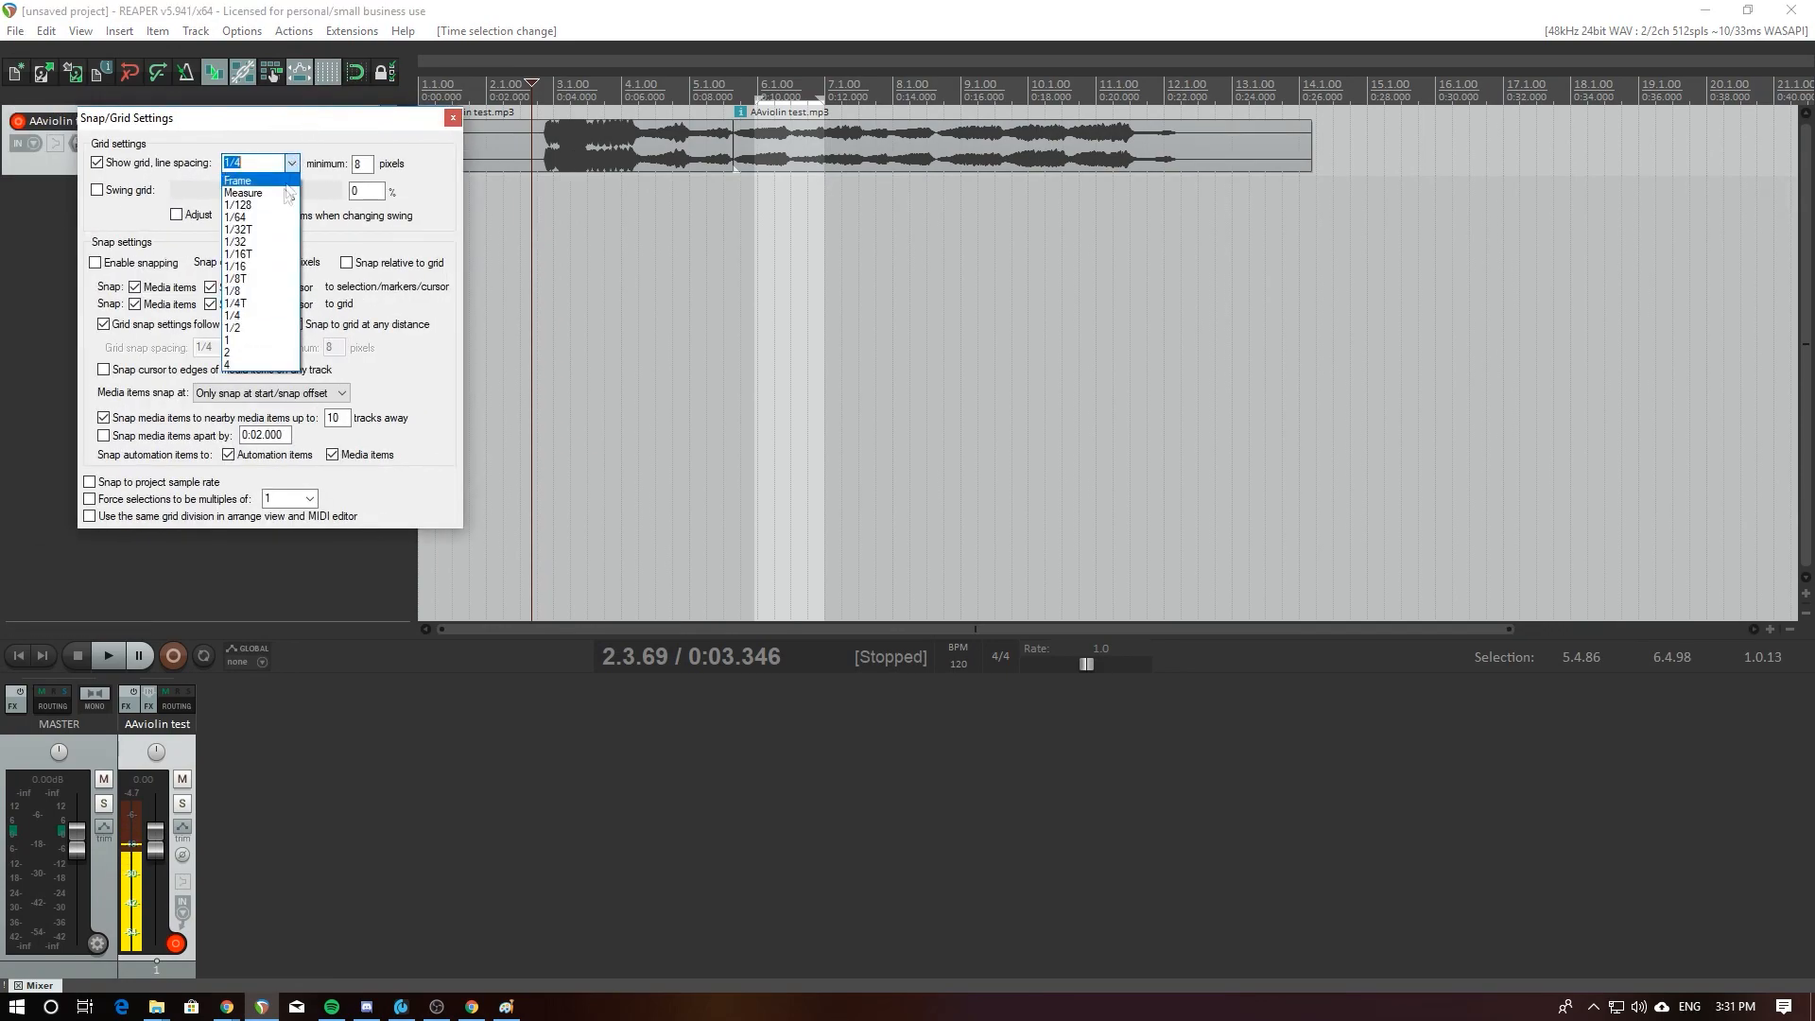
pyautogui.click(258, 292)
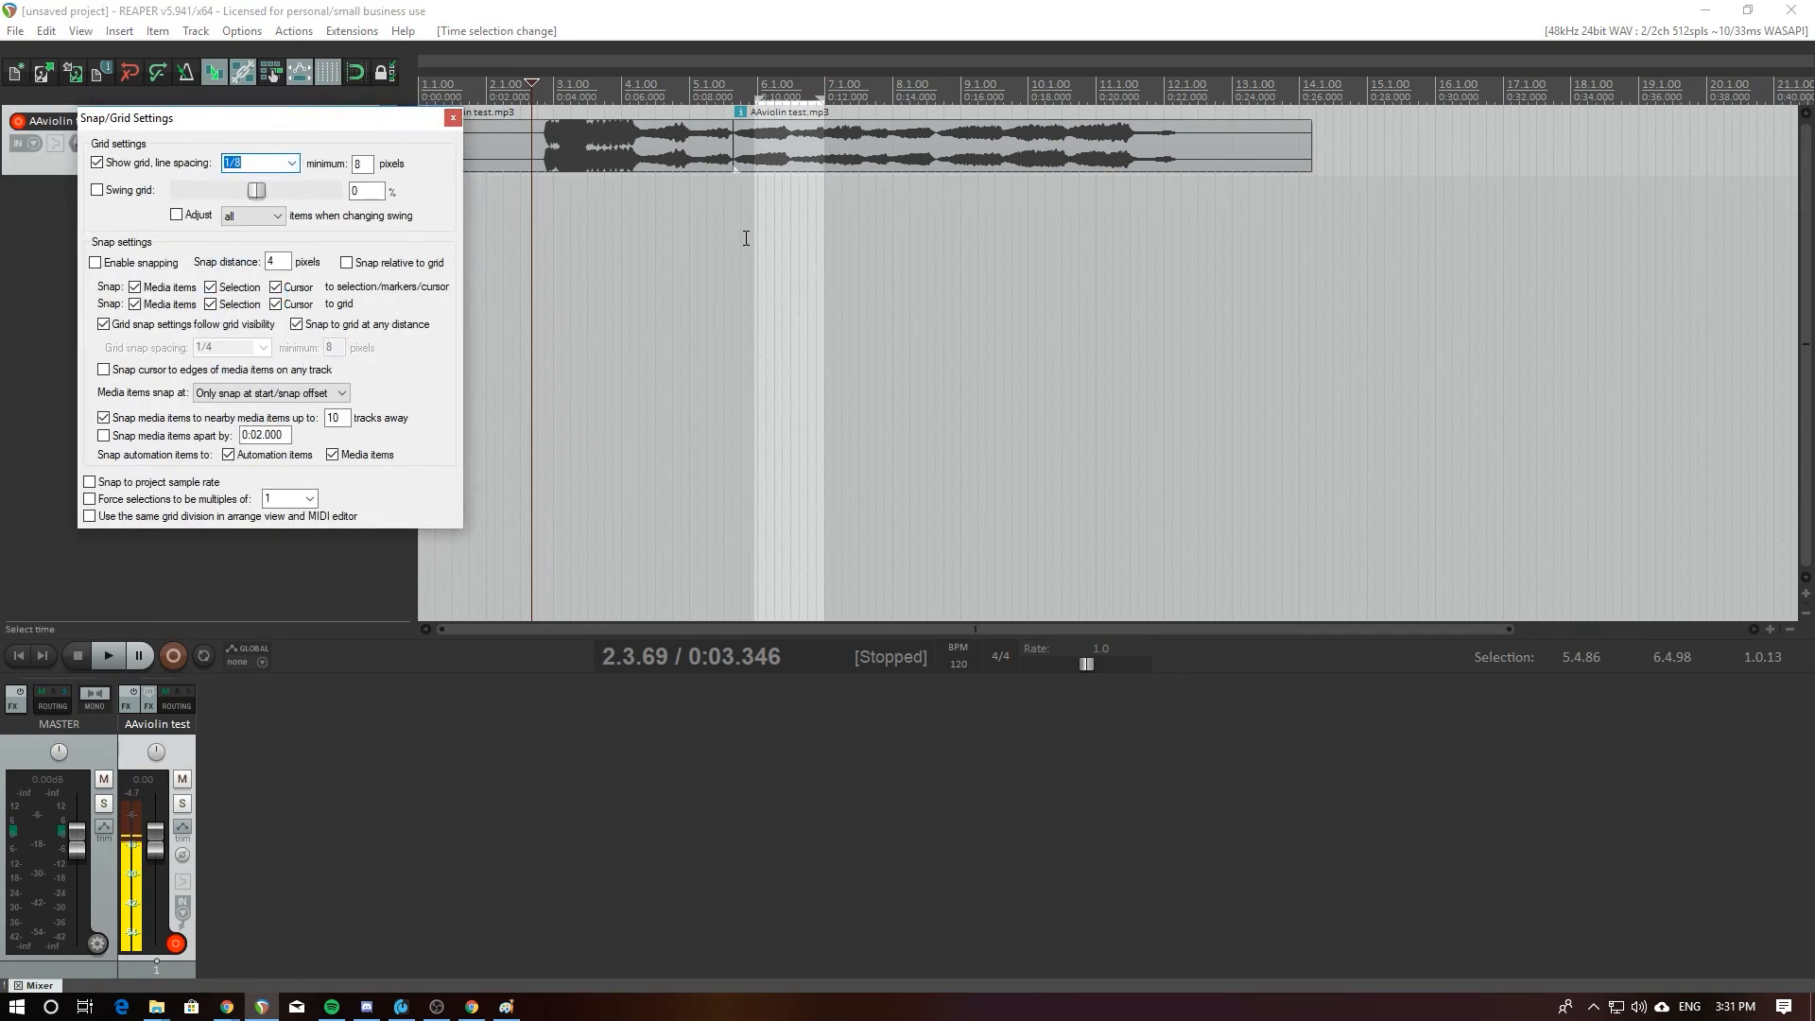
pyautogui.click(292, 162)
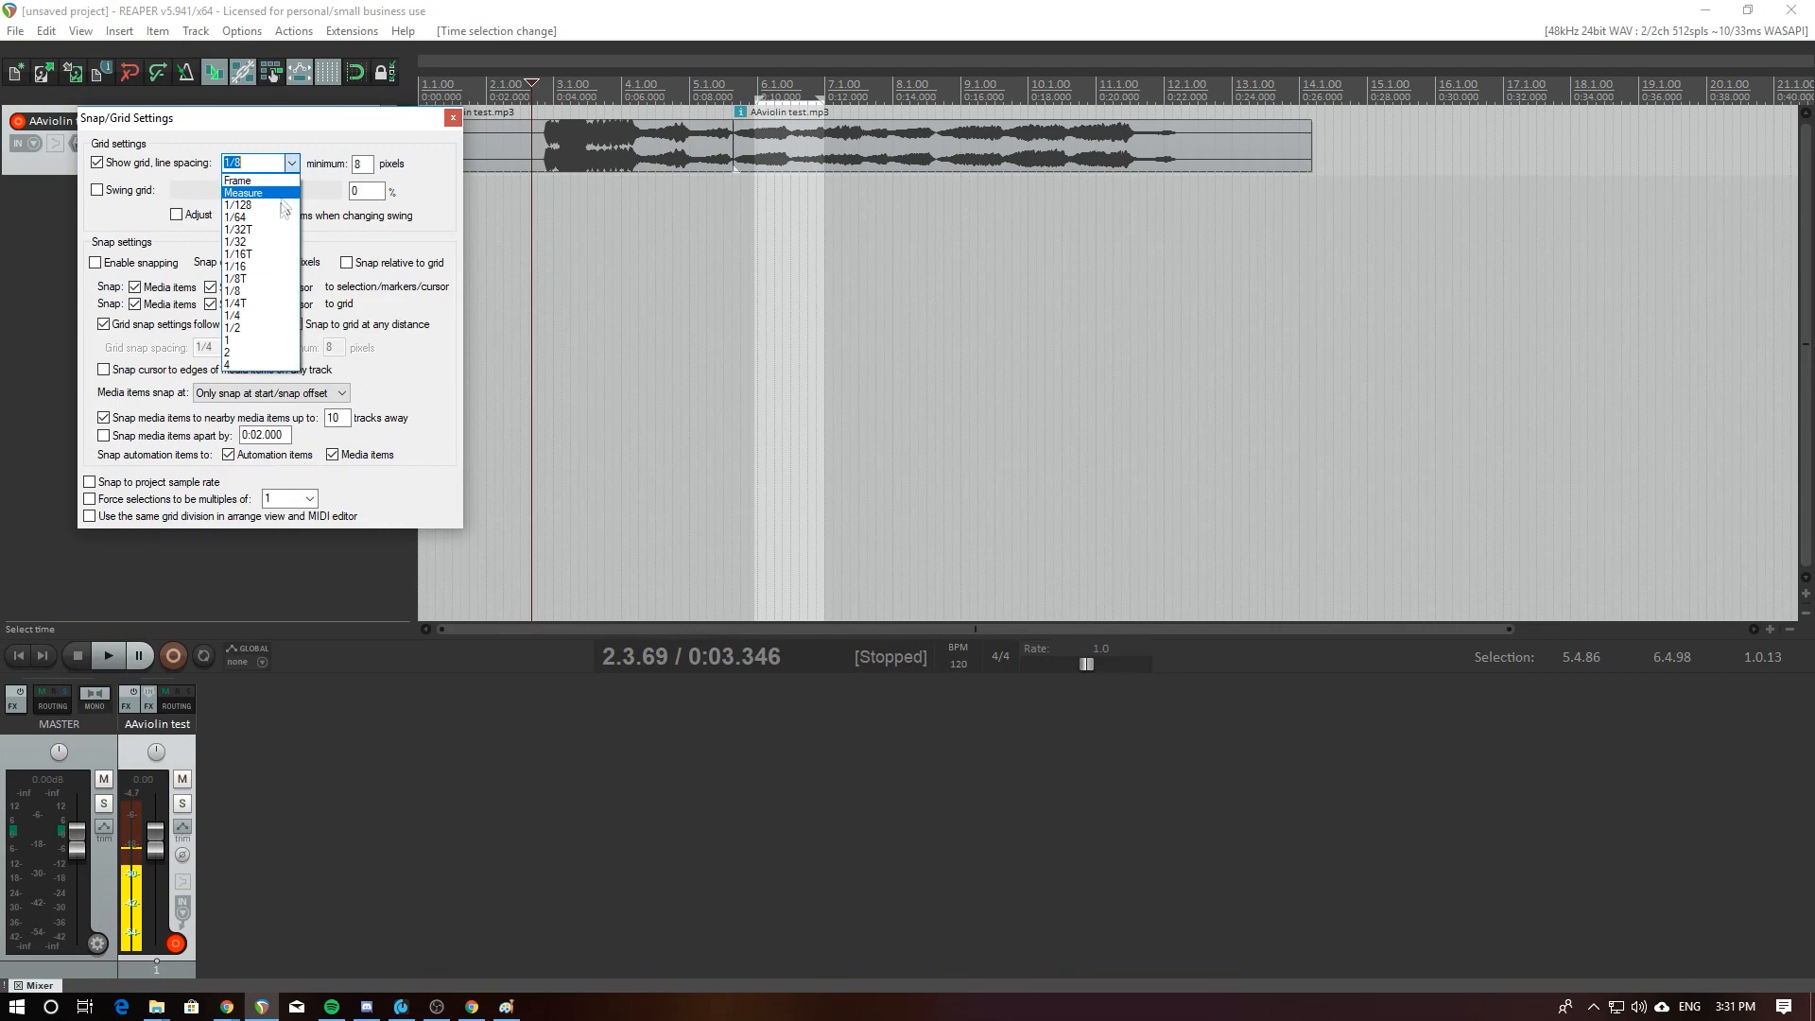
pyautogui.click(270, 267)
pyautogui.click(292, 162)
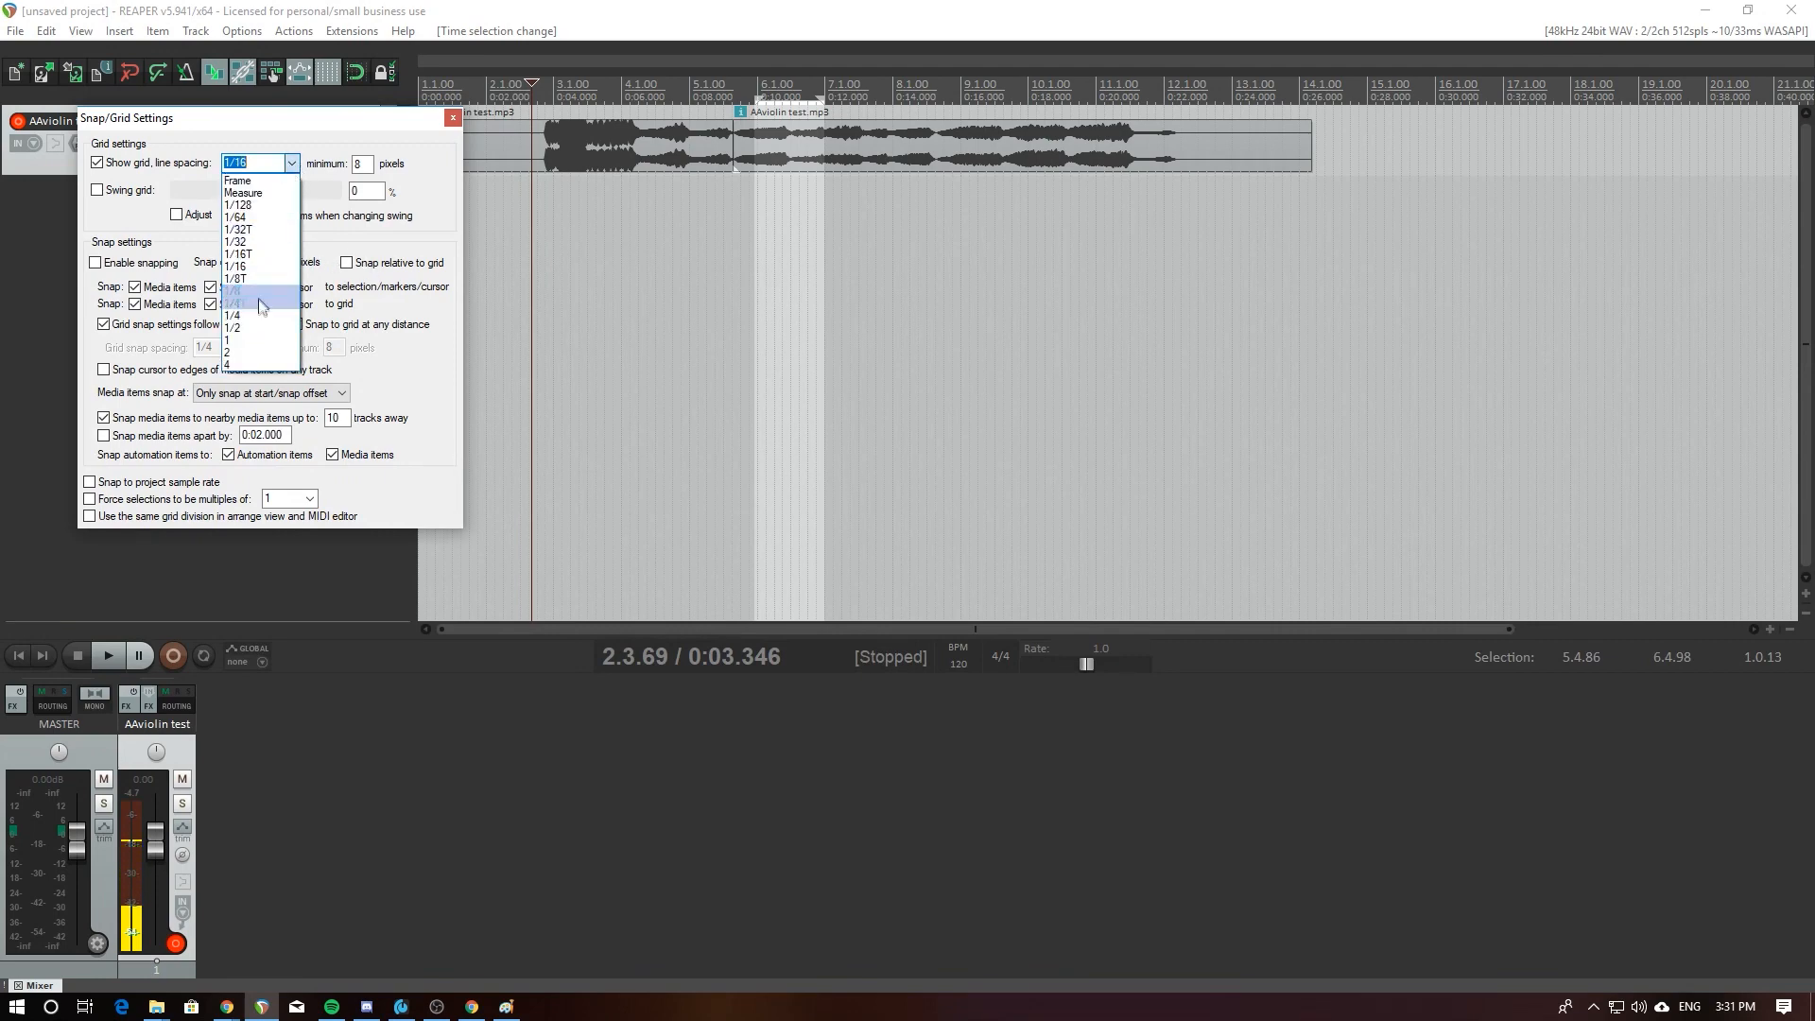
pyautogui.click(256, 319)
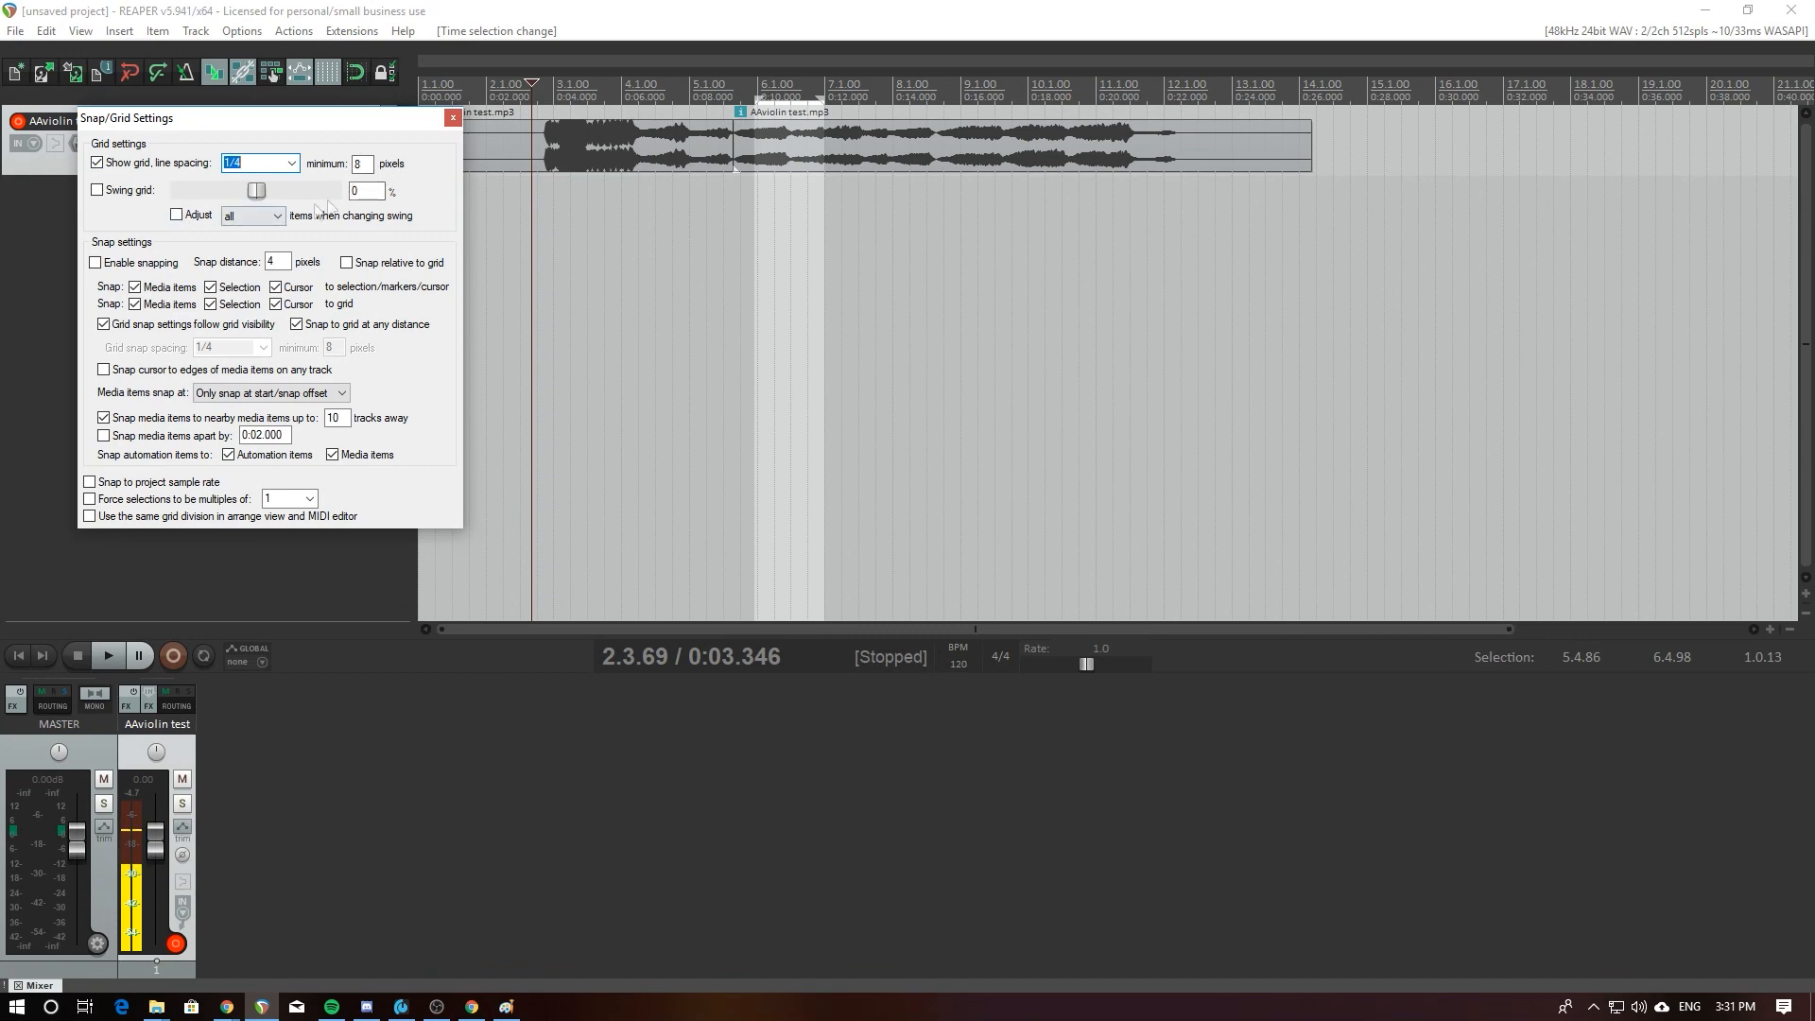
pyautogui.click(456, 119)
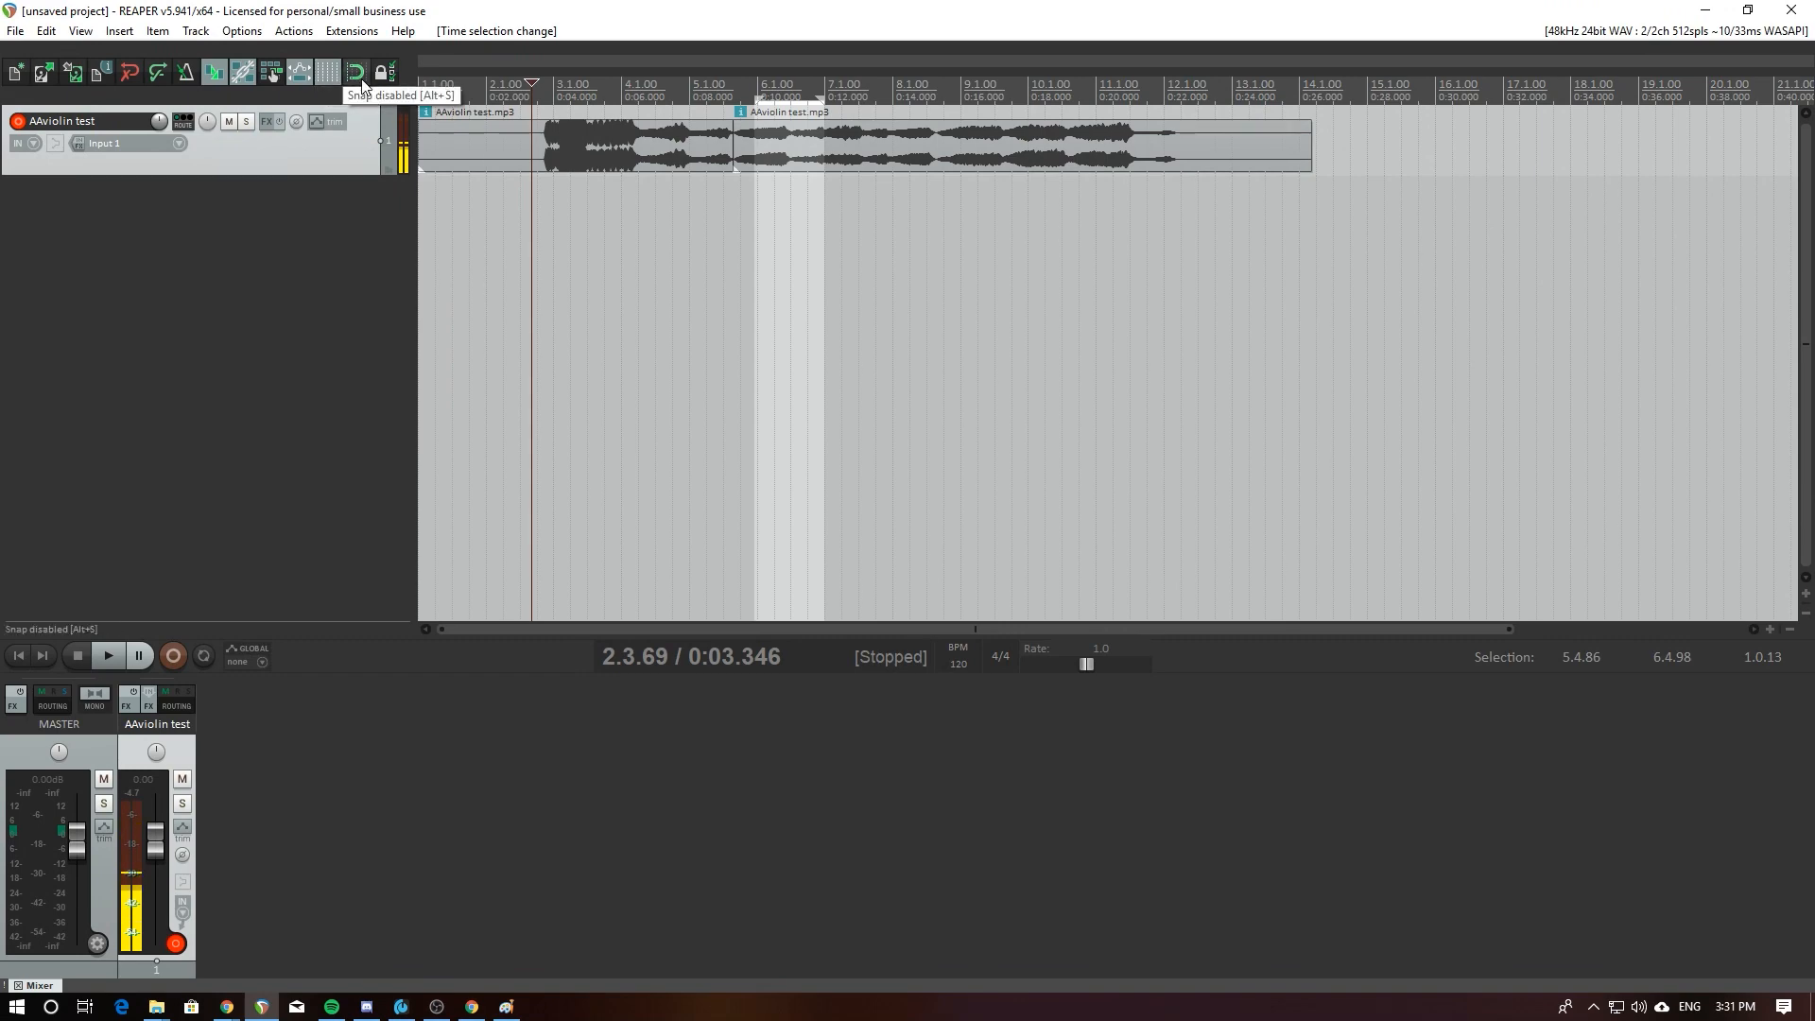
# Step: Enable snapping, place the edit cursor at 0:07.000 in the empty area, and remove the time selection
pyautogui.click(356, 73)
pyautogui.click(650, 266)
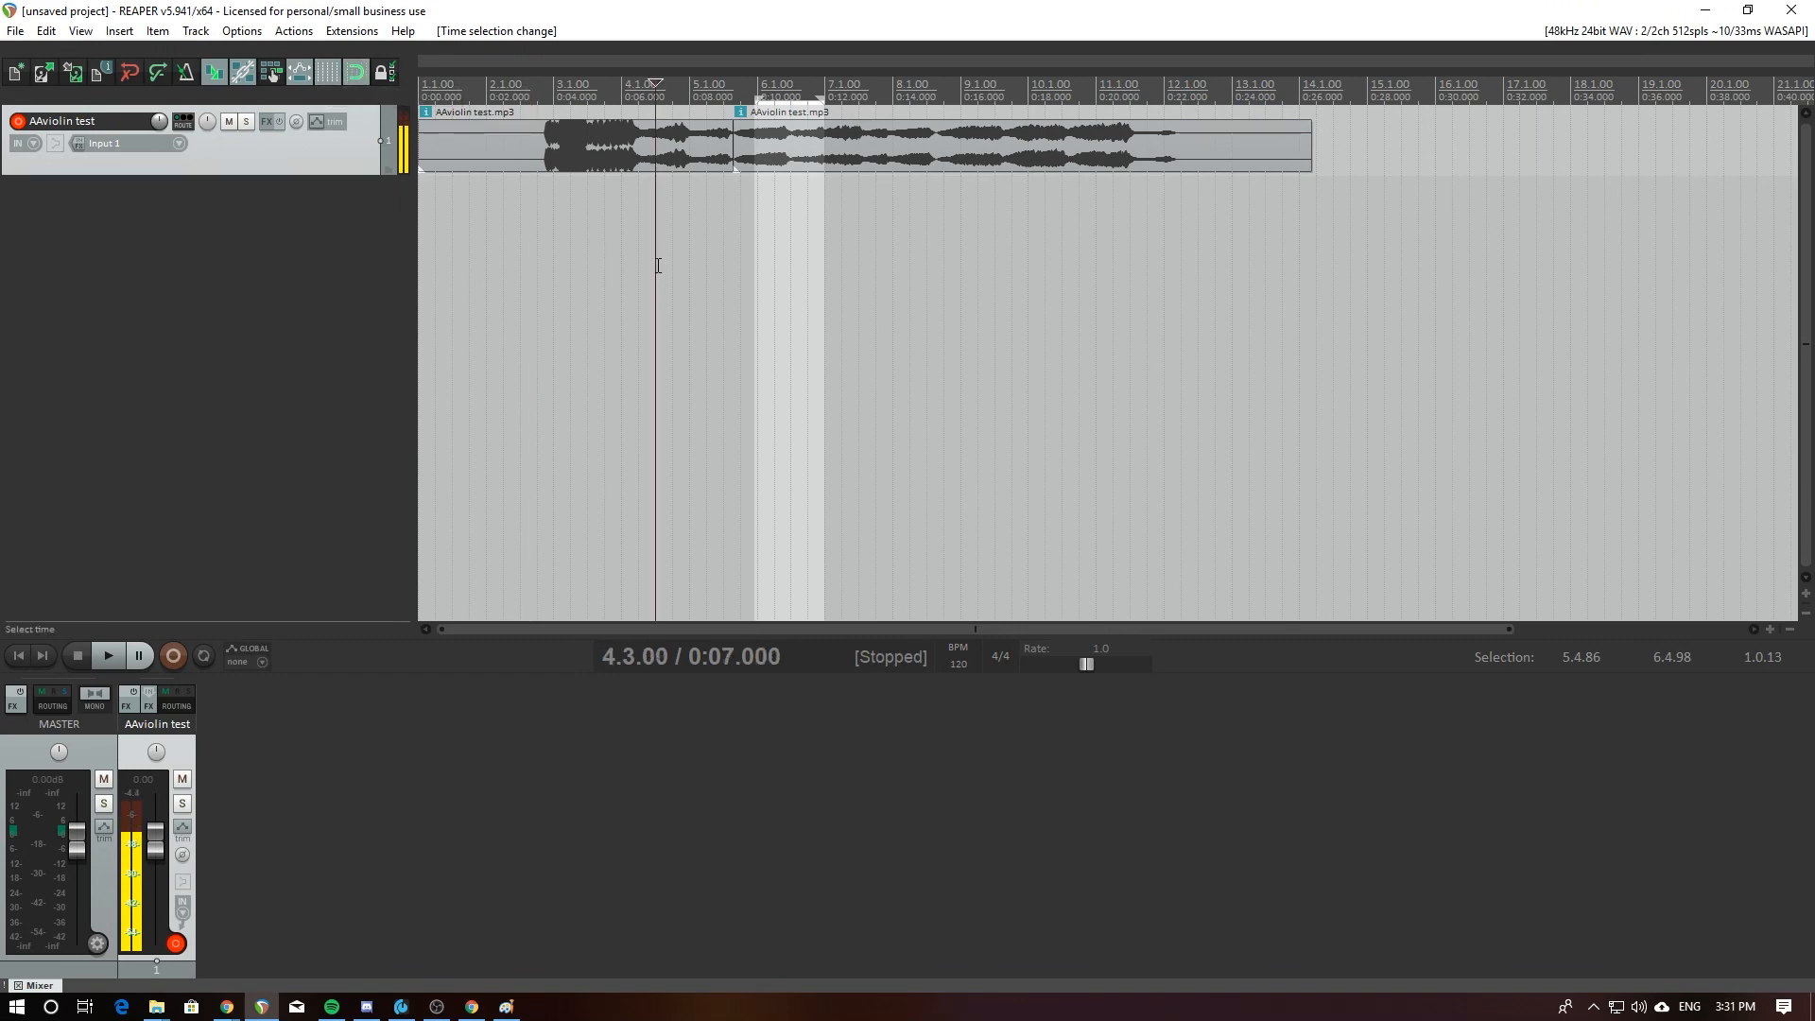
pyautogui.press('Escape')
# Step: Place the edit cursor on a series of neighbouring grid lines, ending at 0:08.500, and disable snapping
pyautogui.click(620, 230)
pyautogui.click(639, 224)
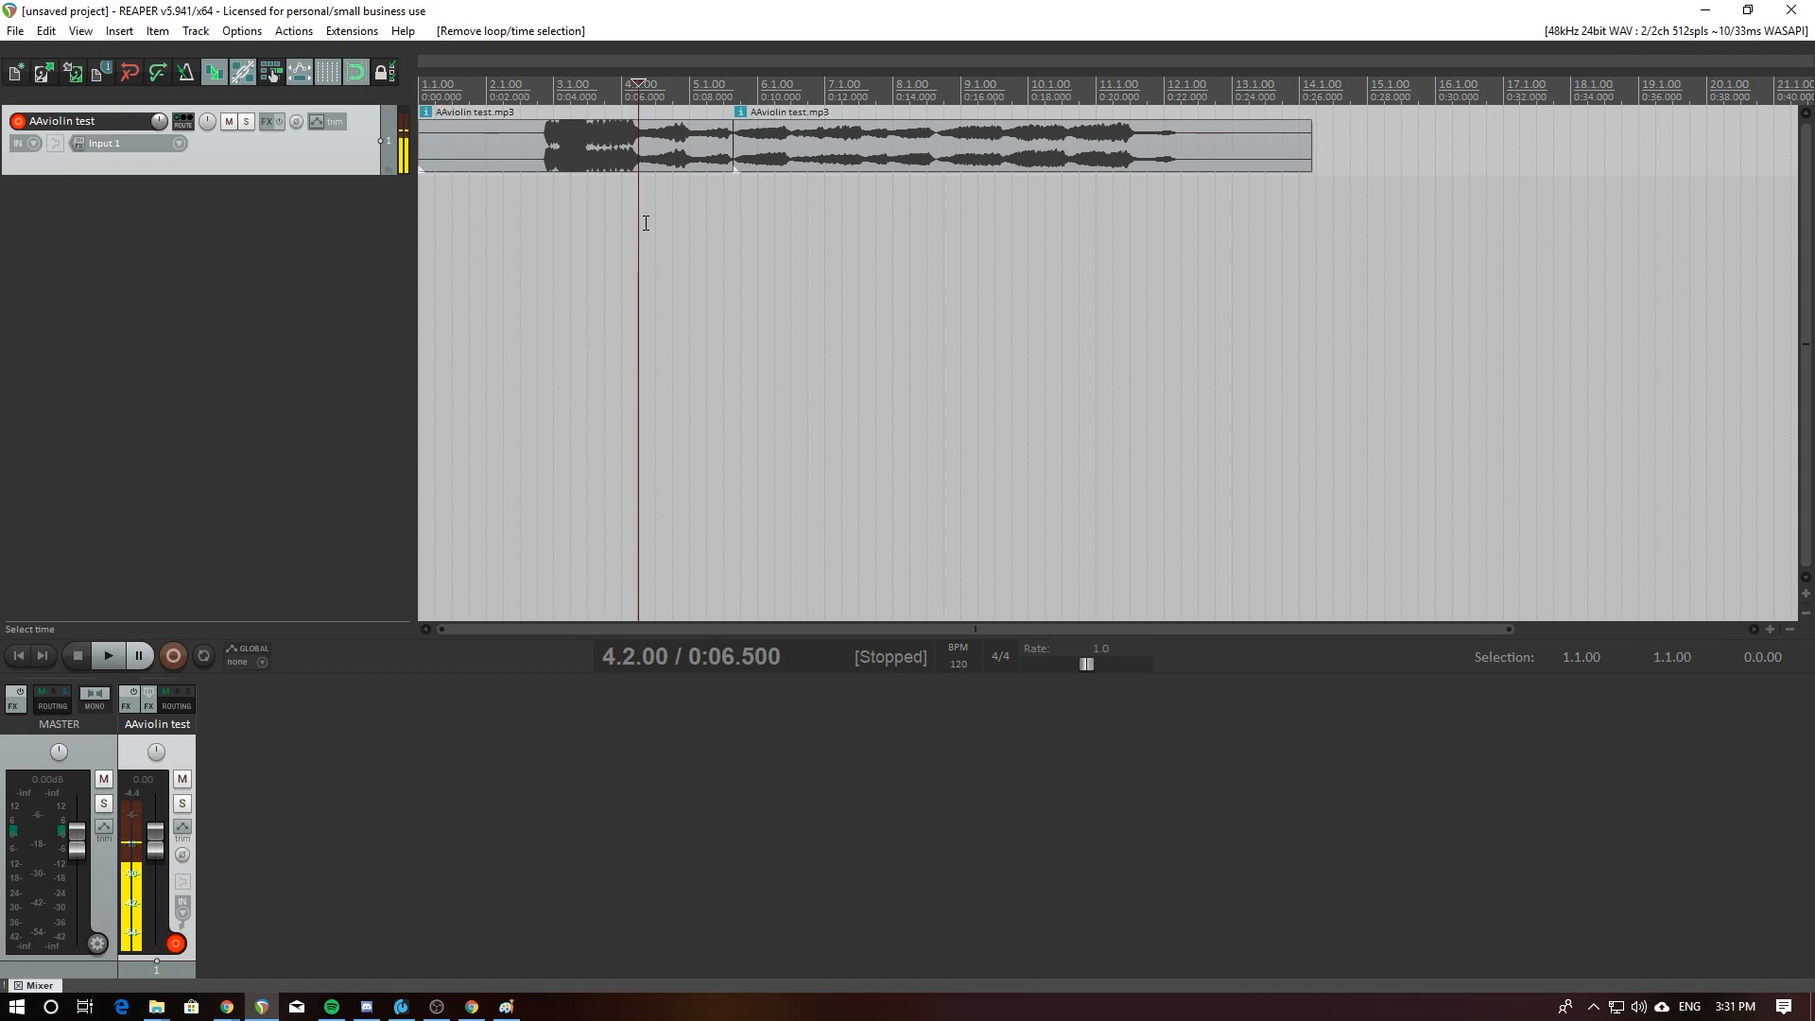
pyautogui.click(648, 224)
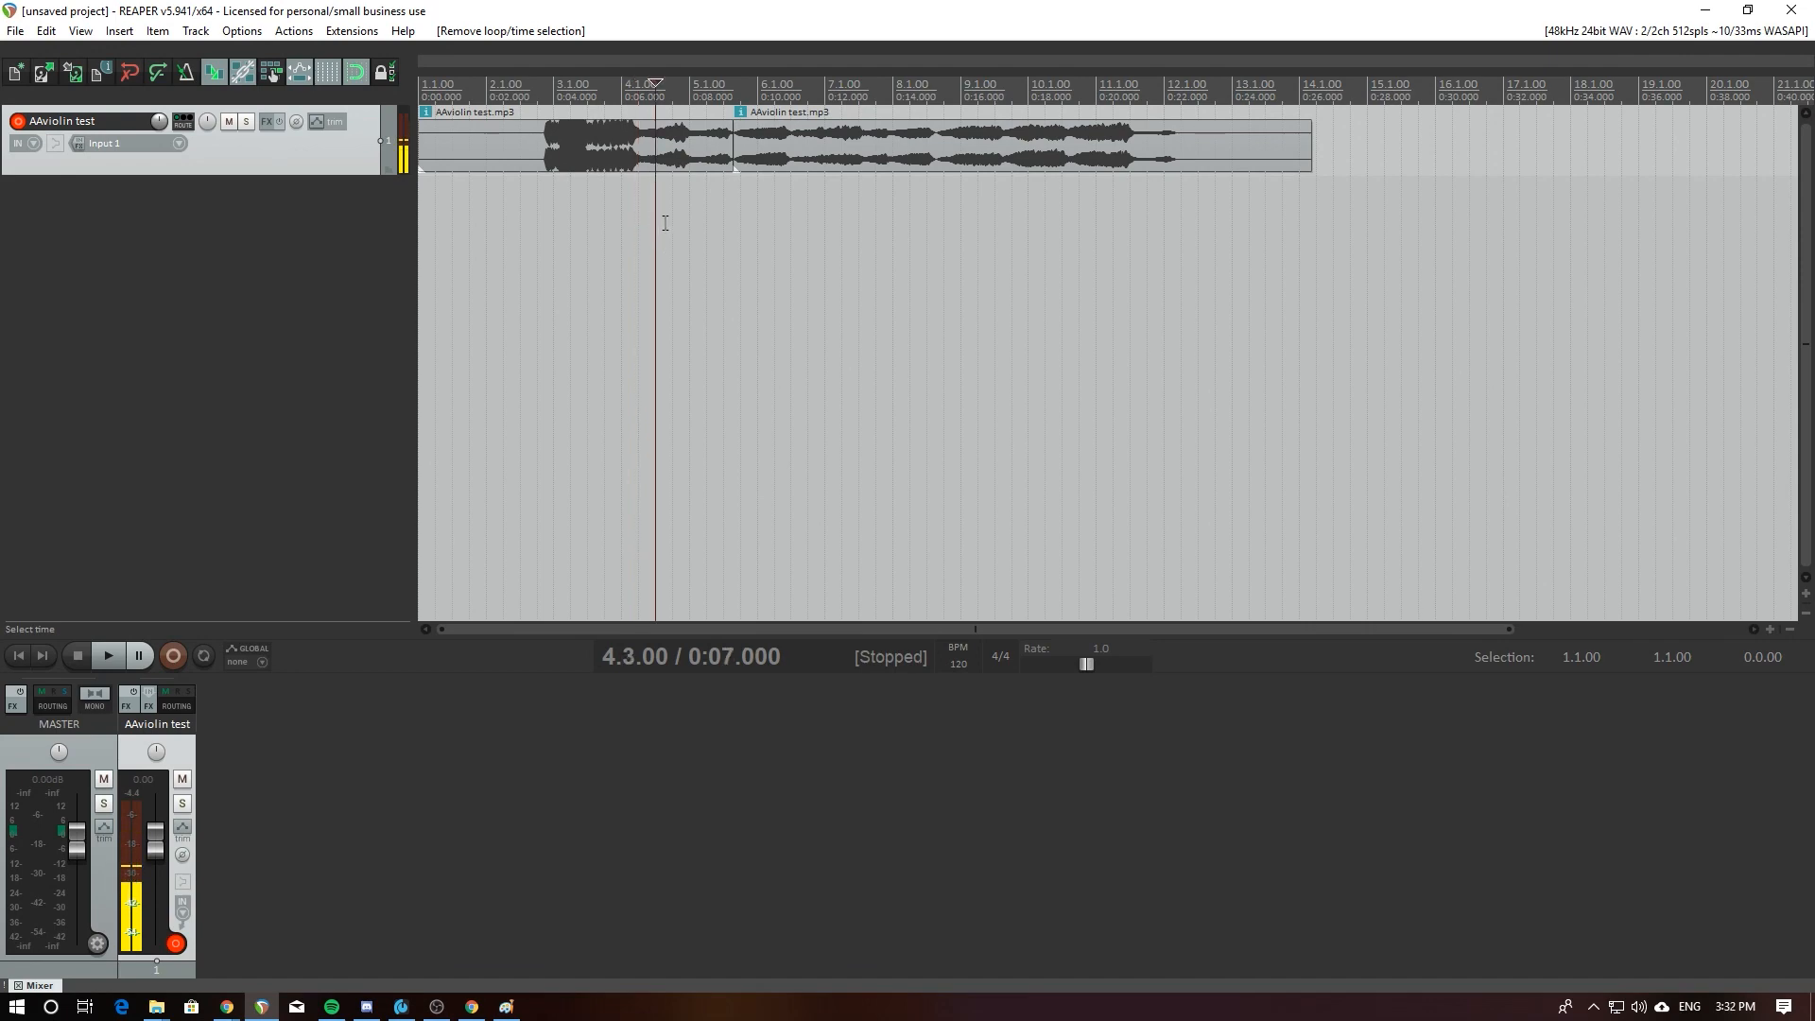
pyautogui.click(666, 224)
pyautogui.click(659, 226)
pyautogui.click(669, 225)
pyautogui.click(693, 224)
pyautogui.click(716, 224)
pyautogui.click(725, 229)
pyautogui.click(741, 231)
pyautogui.click(757, 229)
pyautogui.click(742, 232)
pyautogui.click(705, 239)
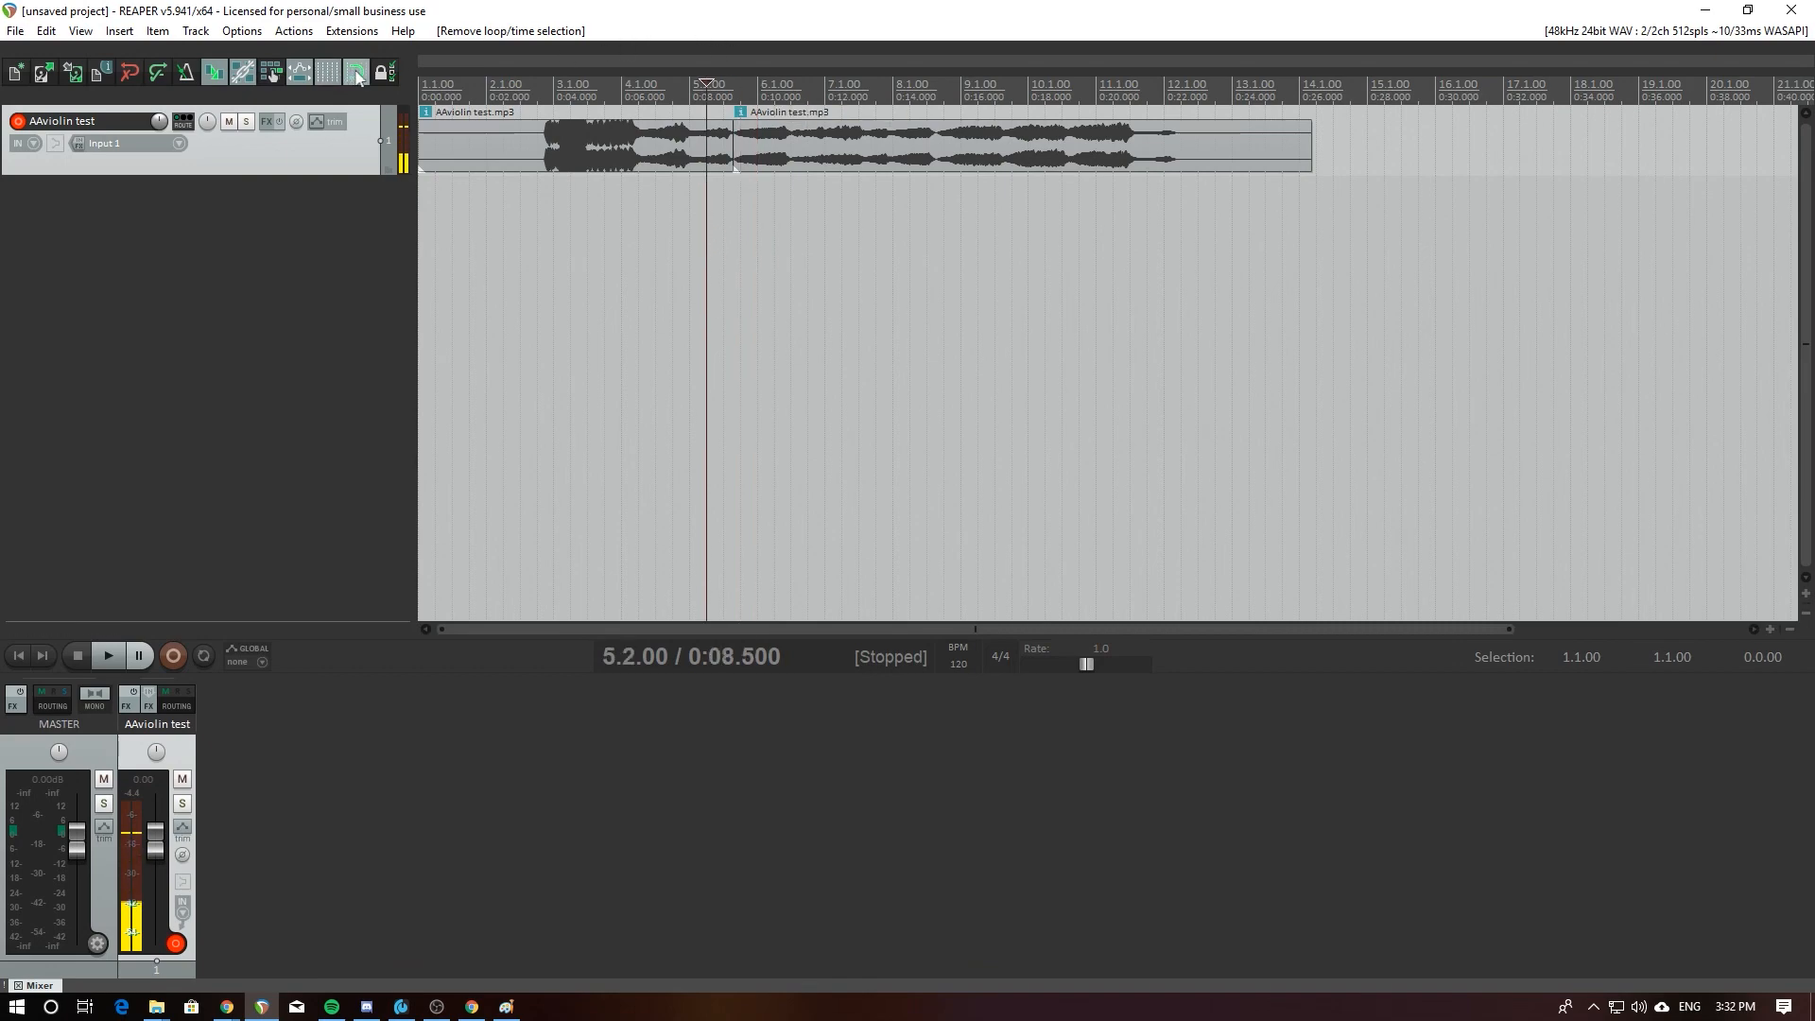
pyautogui.click(355, 74)
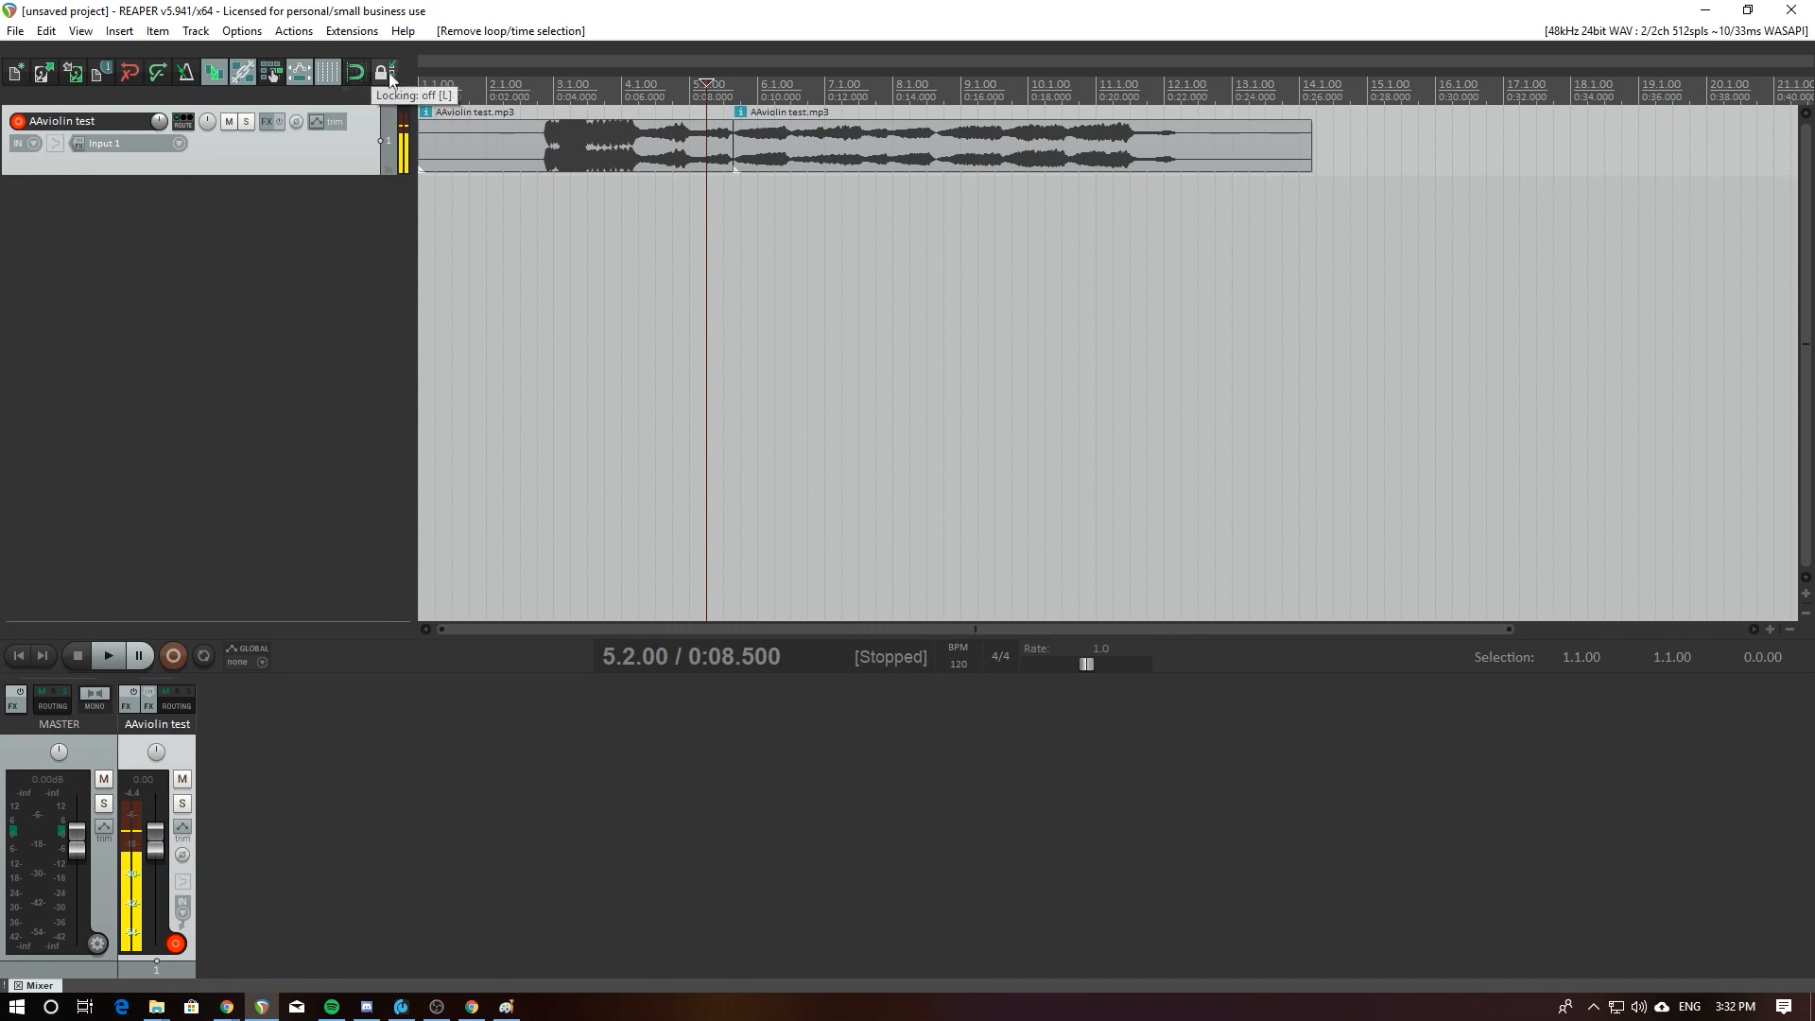
# Step: Open and close the lock settings, and select the first violin piece with the edit cursor at 0:03.206
pyautogui.rightClick(382, 76)
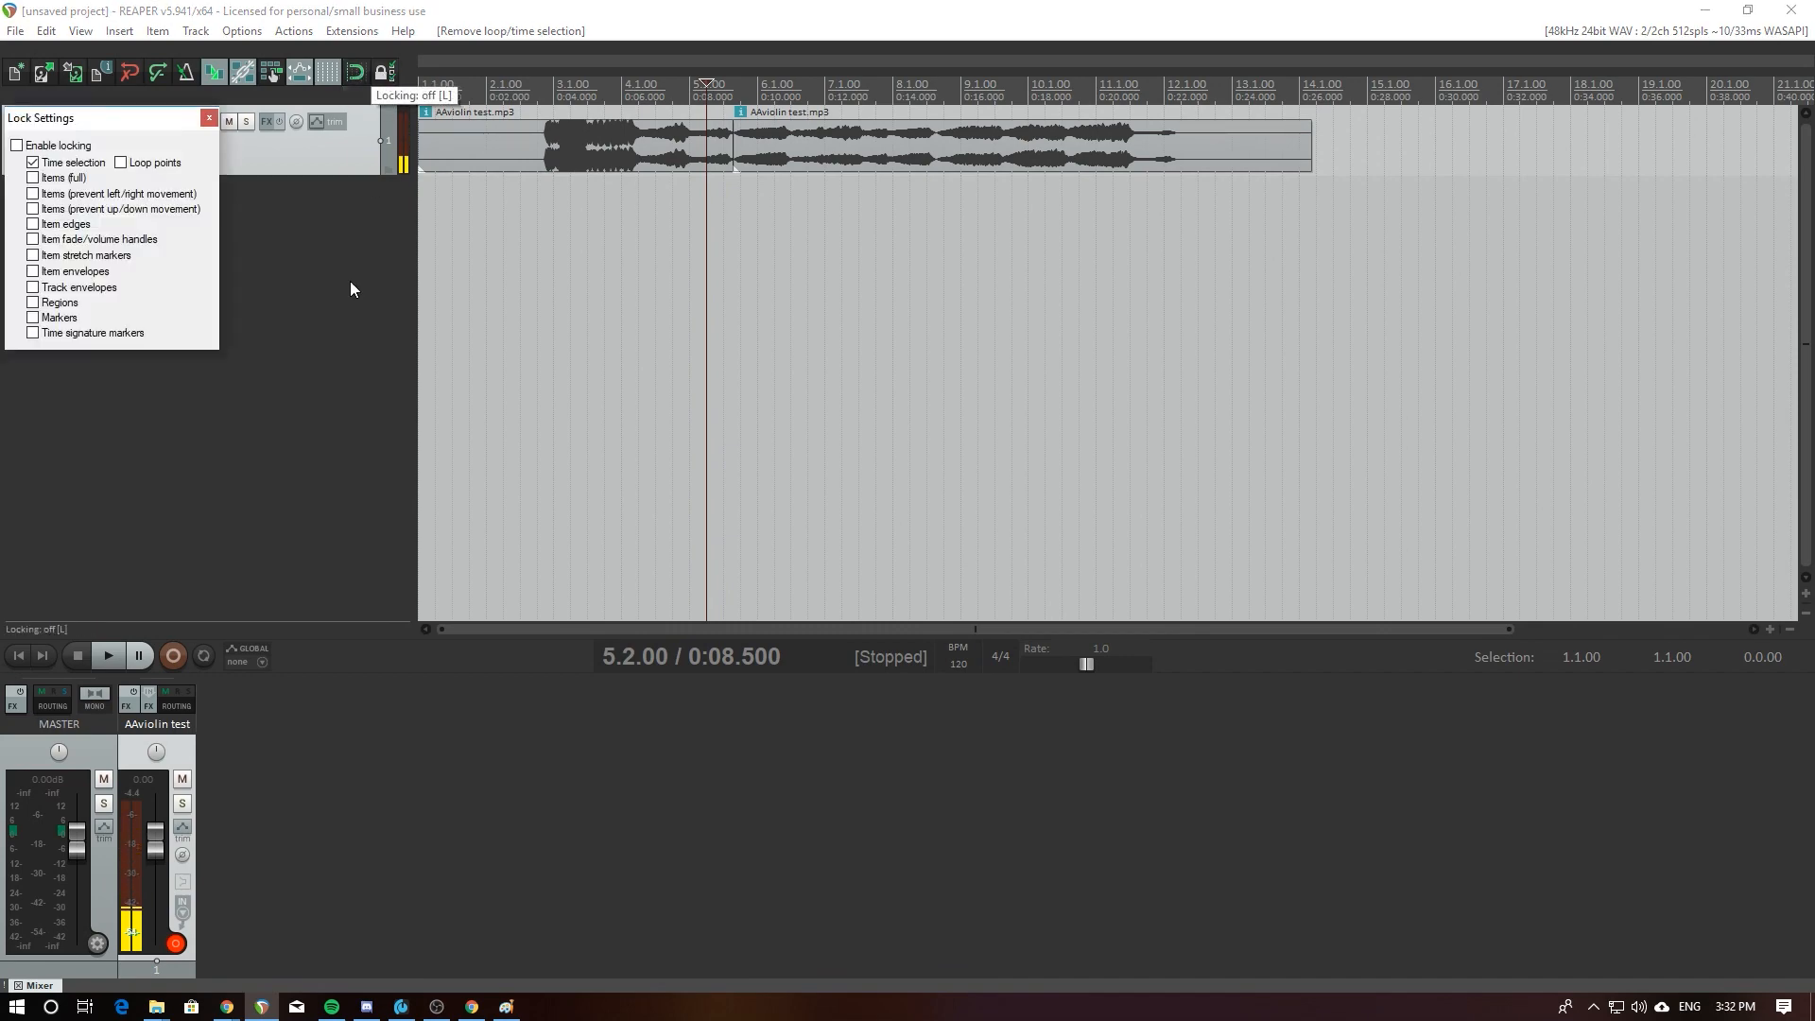
pyautogui.rightClick(393, 73)
pyautogui.click(526, 166)
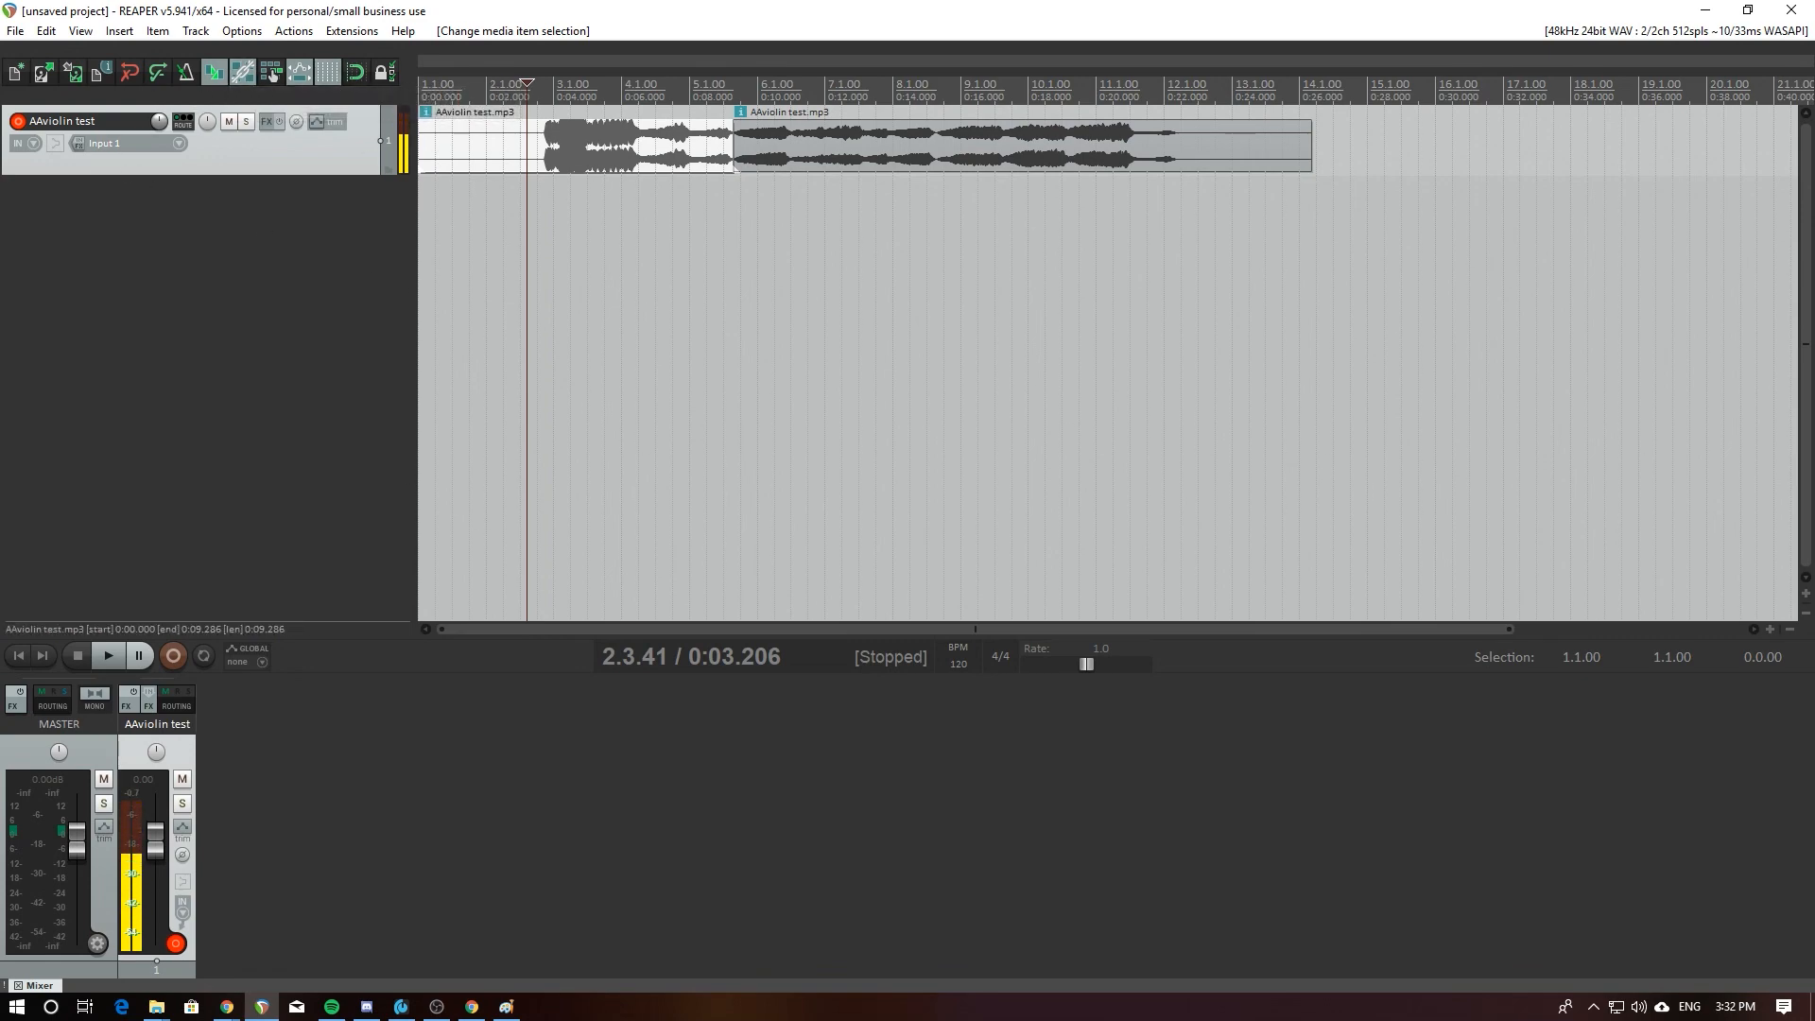
# Step: Delete both violin pieces from the AAviolin test track
pyautogui.hotkey('alt', 'Tab')
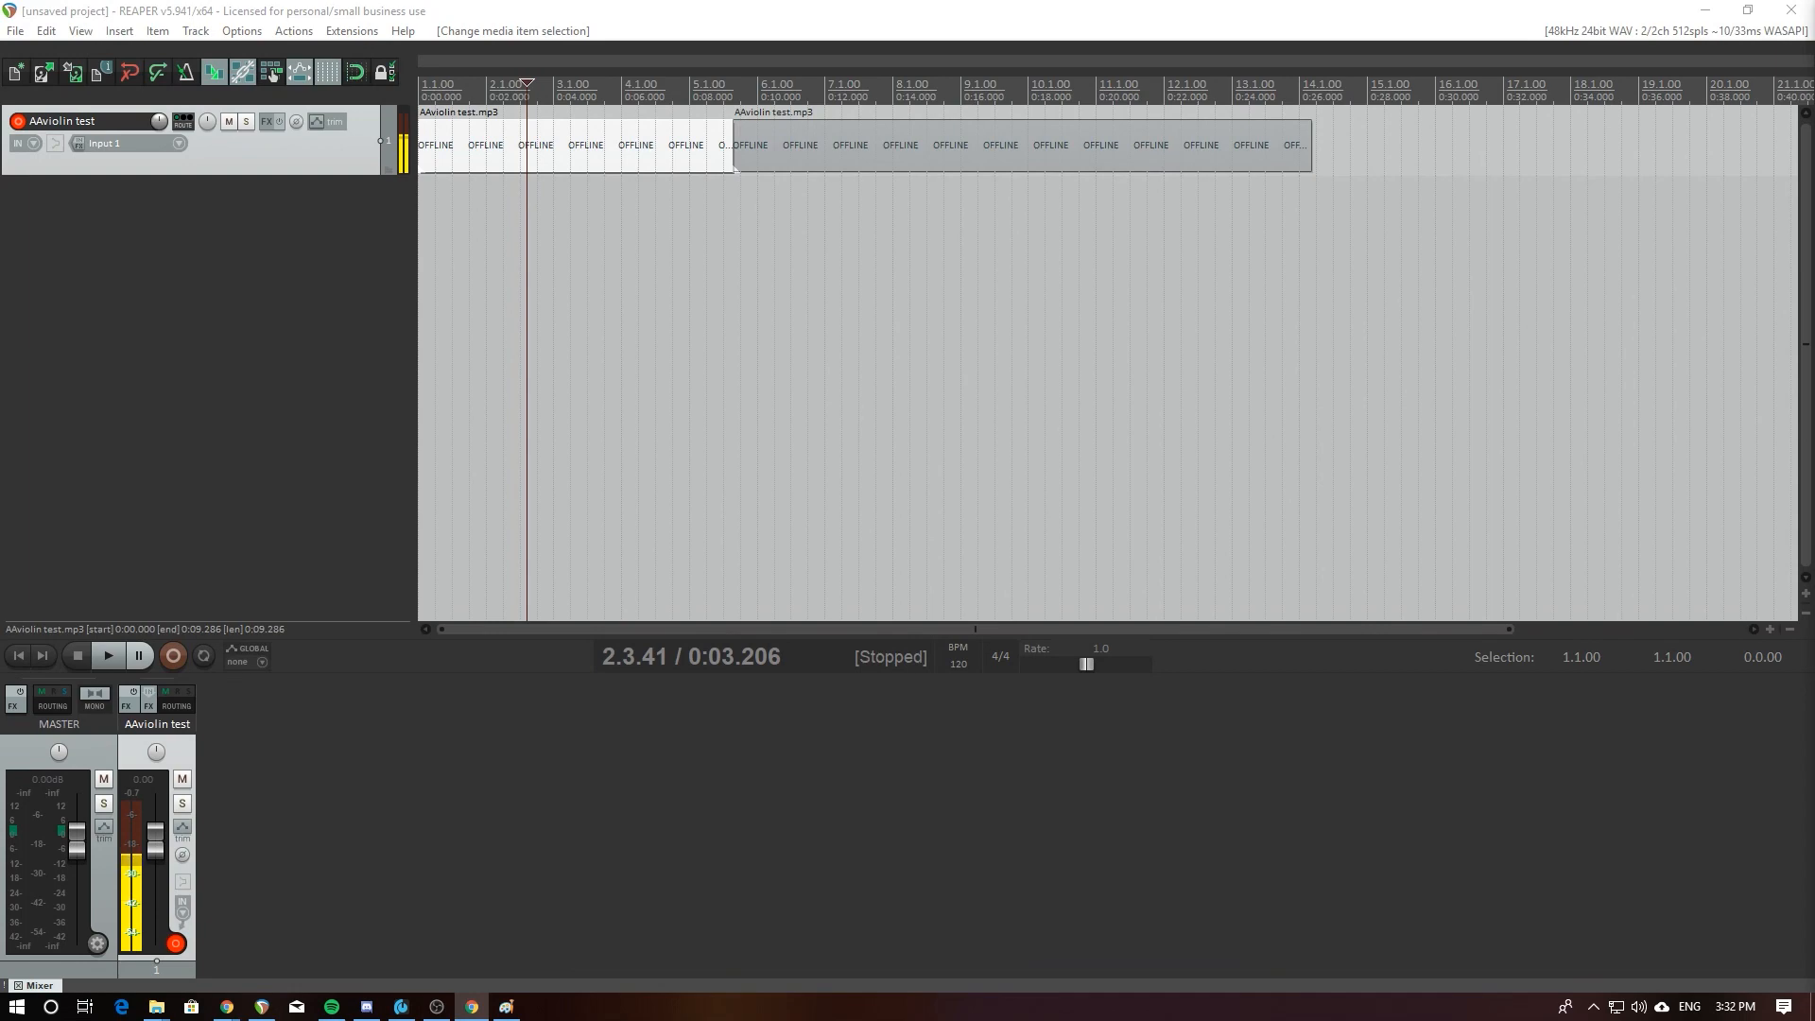
pyautogui.click(303, 315)
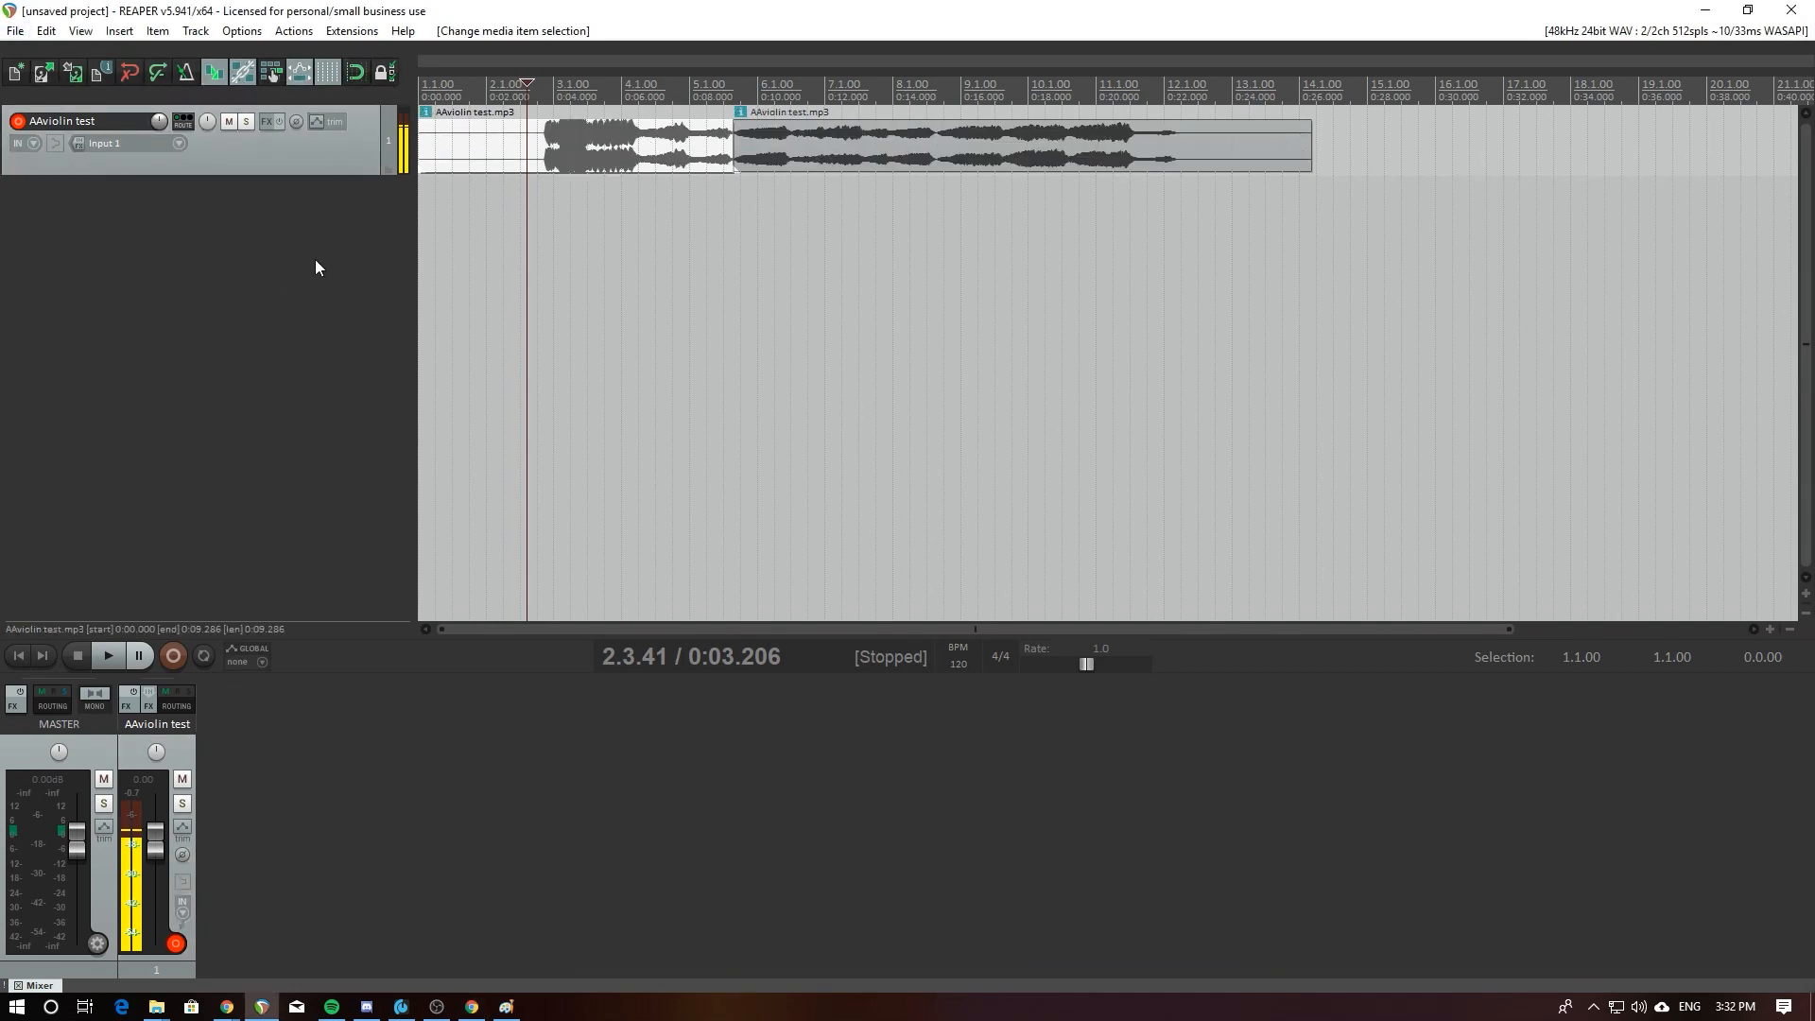
pyautogui.click(657, 145)
pyautogui.click(675, 168)
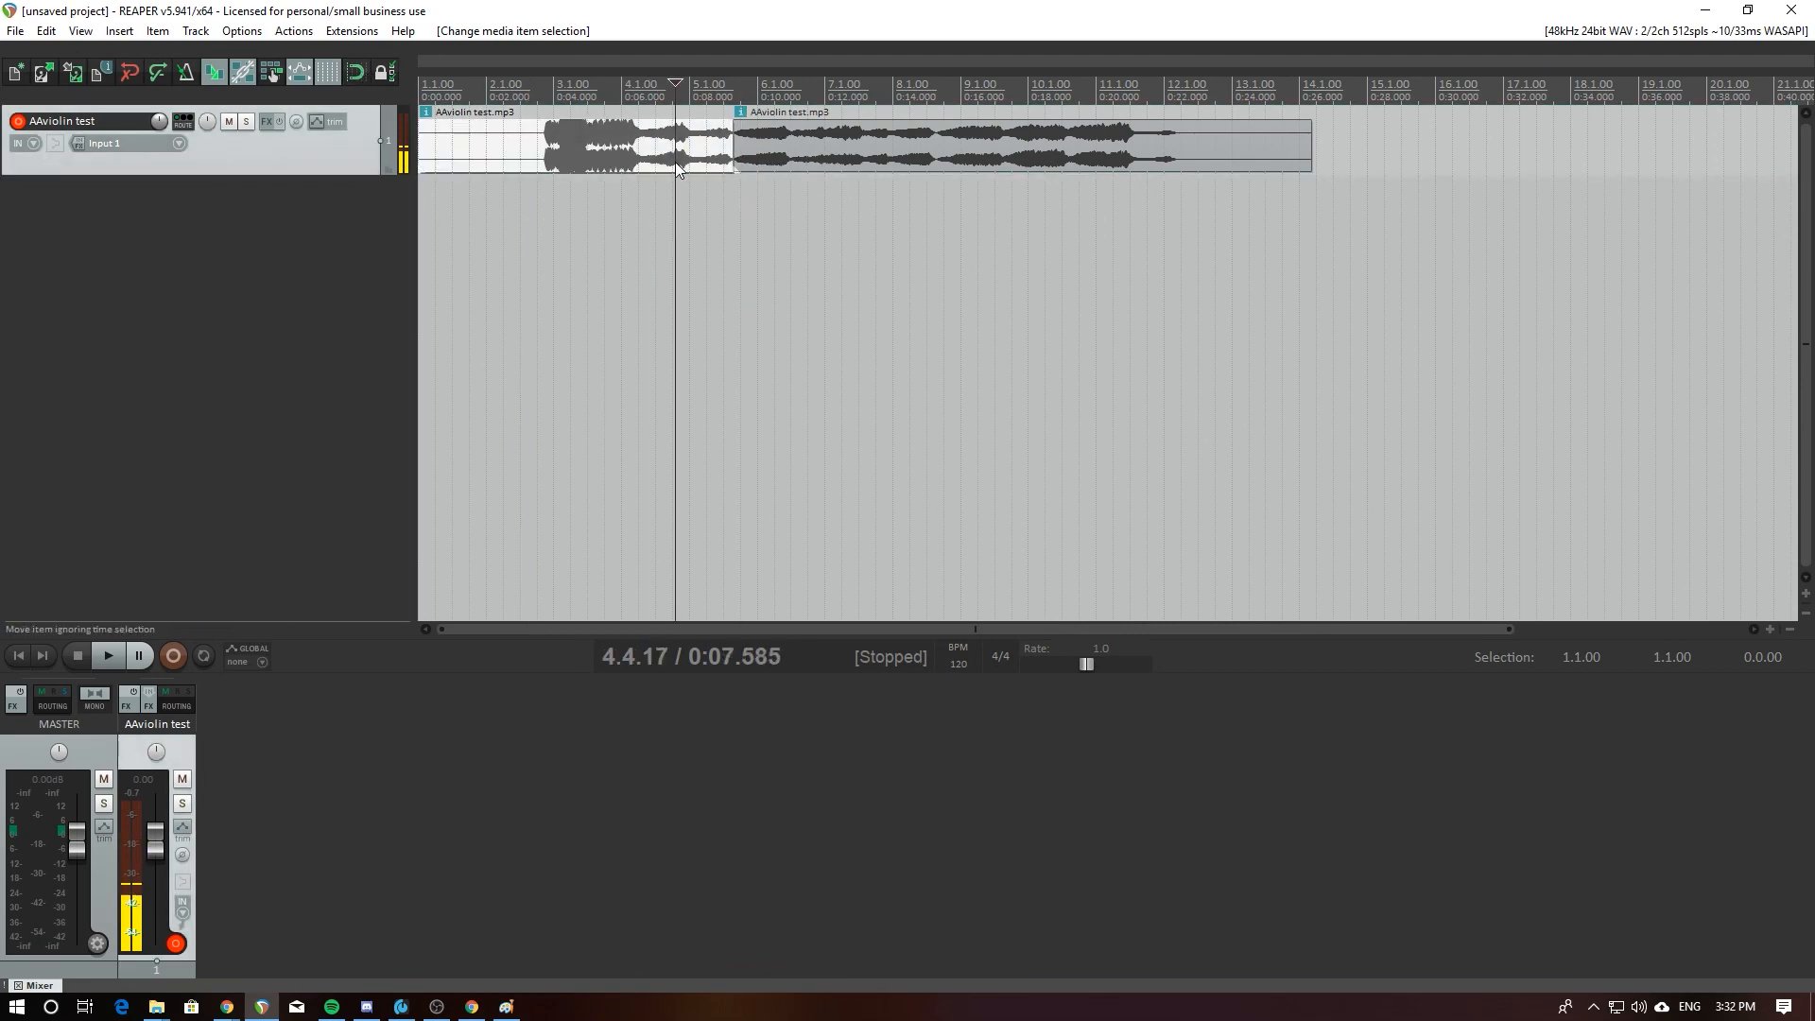
pyautogui.press('Delete')
pyautogui.click(796, 159)
pyautogui.press('Delete')
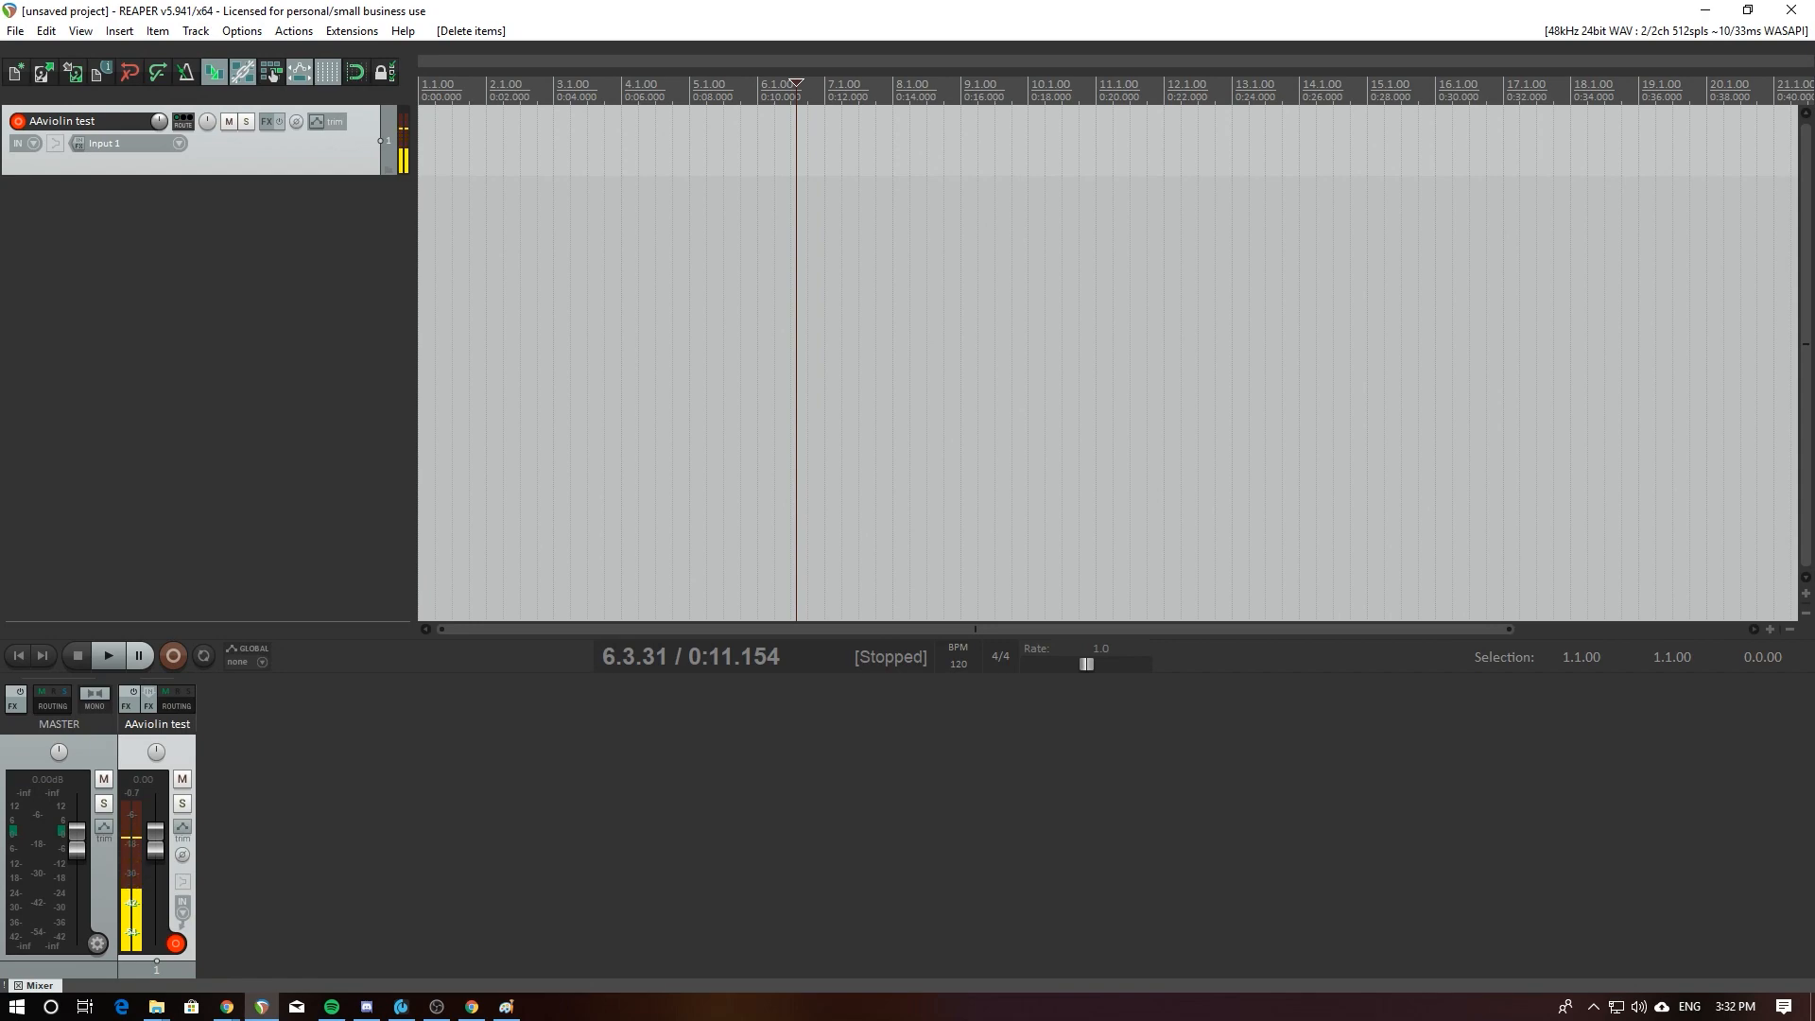
pyautogui.hotkey('alt', 'Tab')
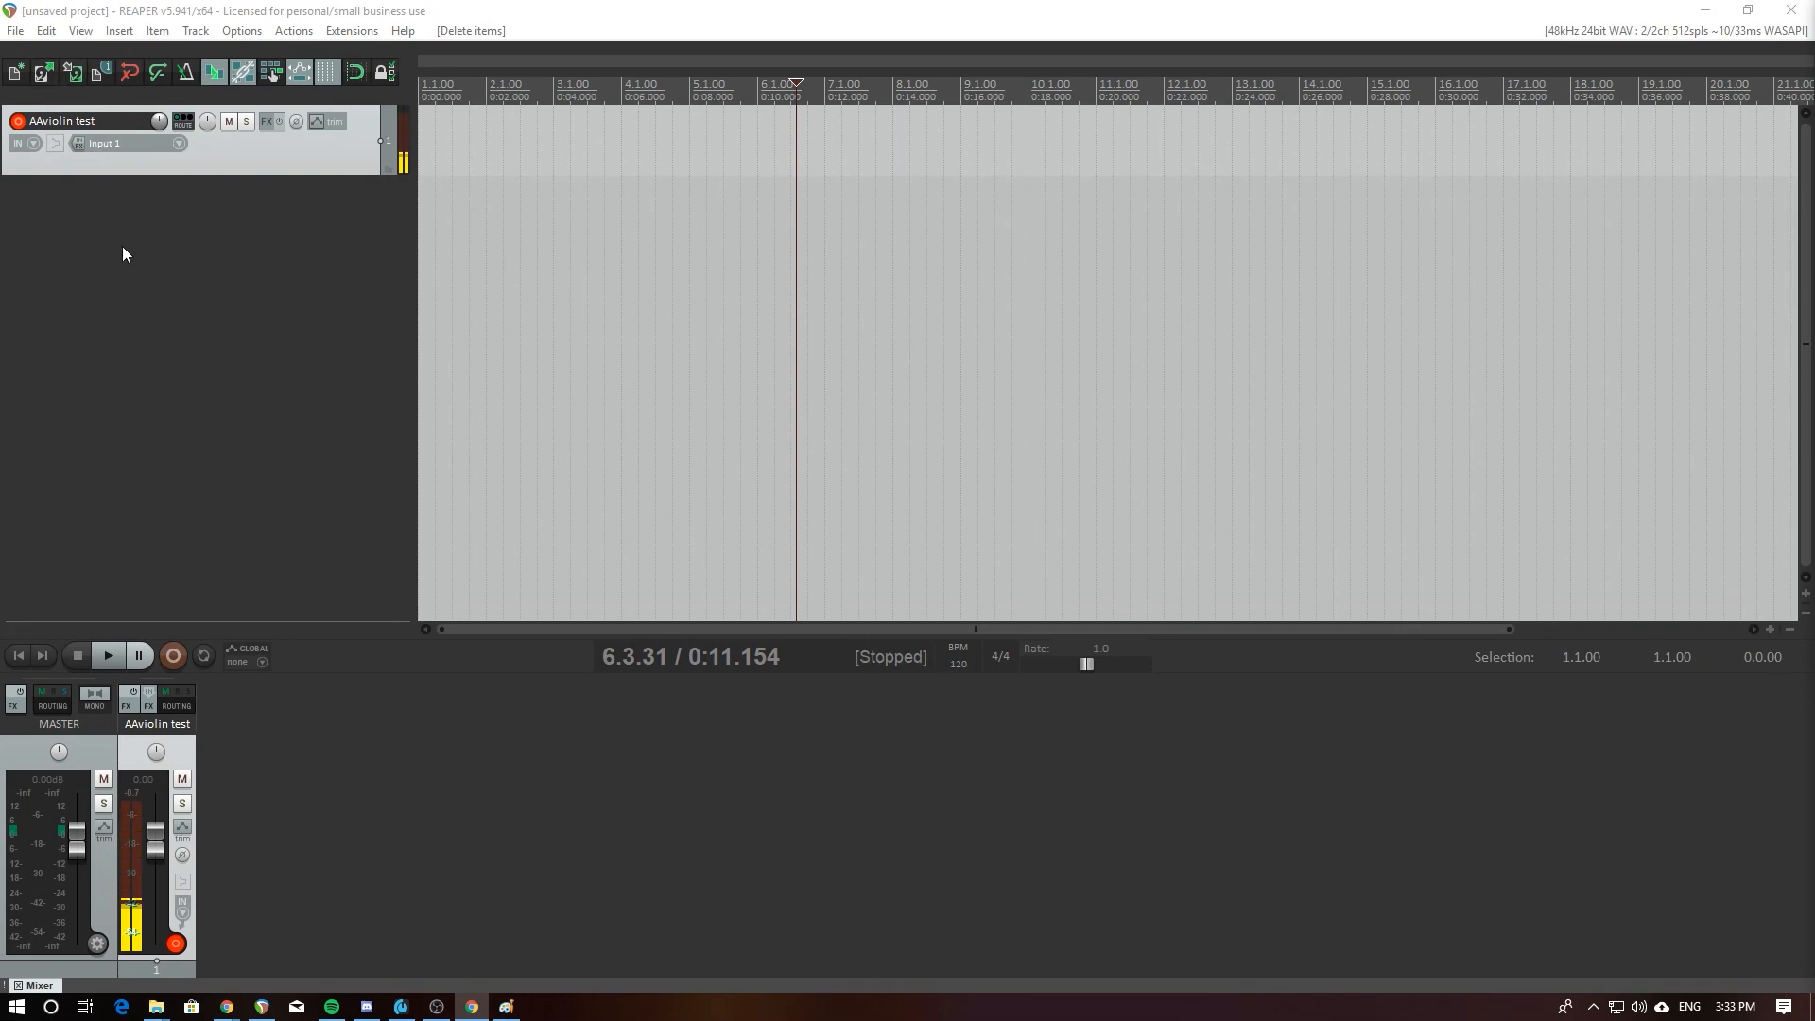
pyautogui.click(152, 255)
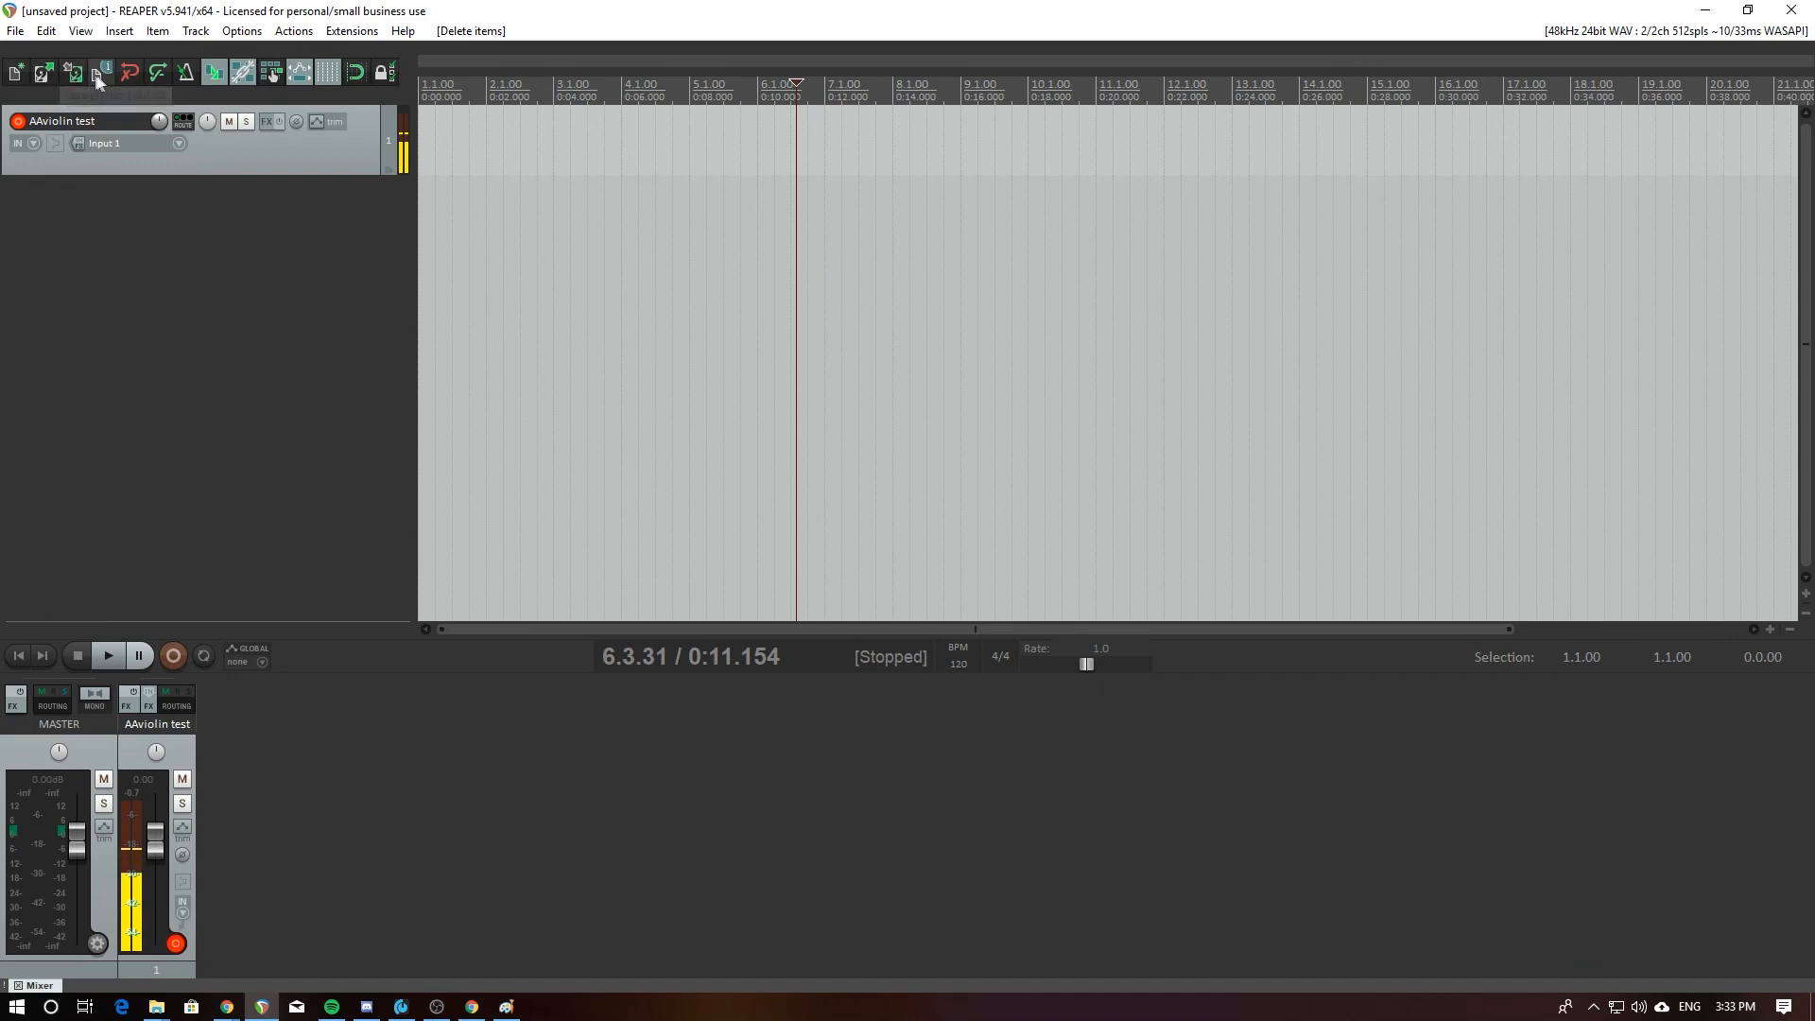
pyautogui.click(15, 31)
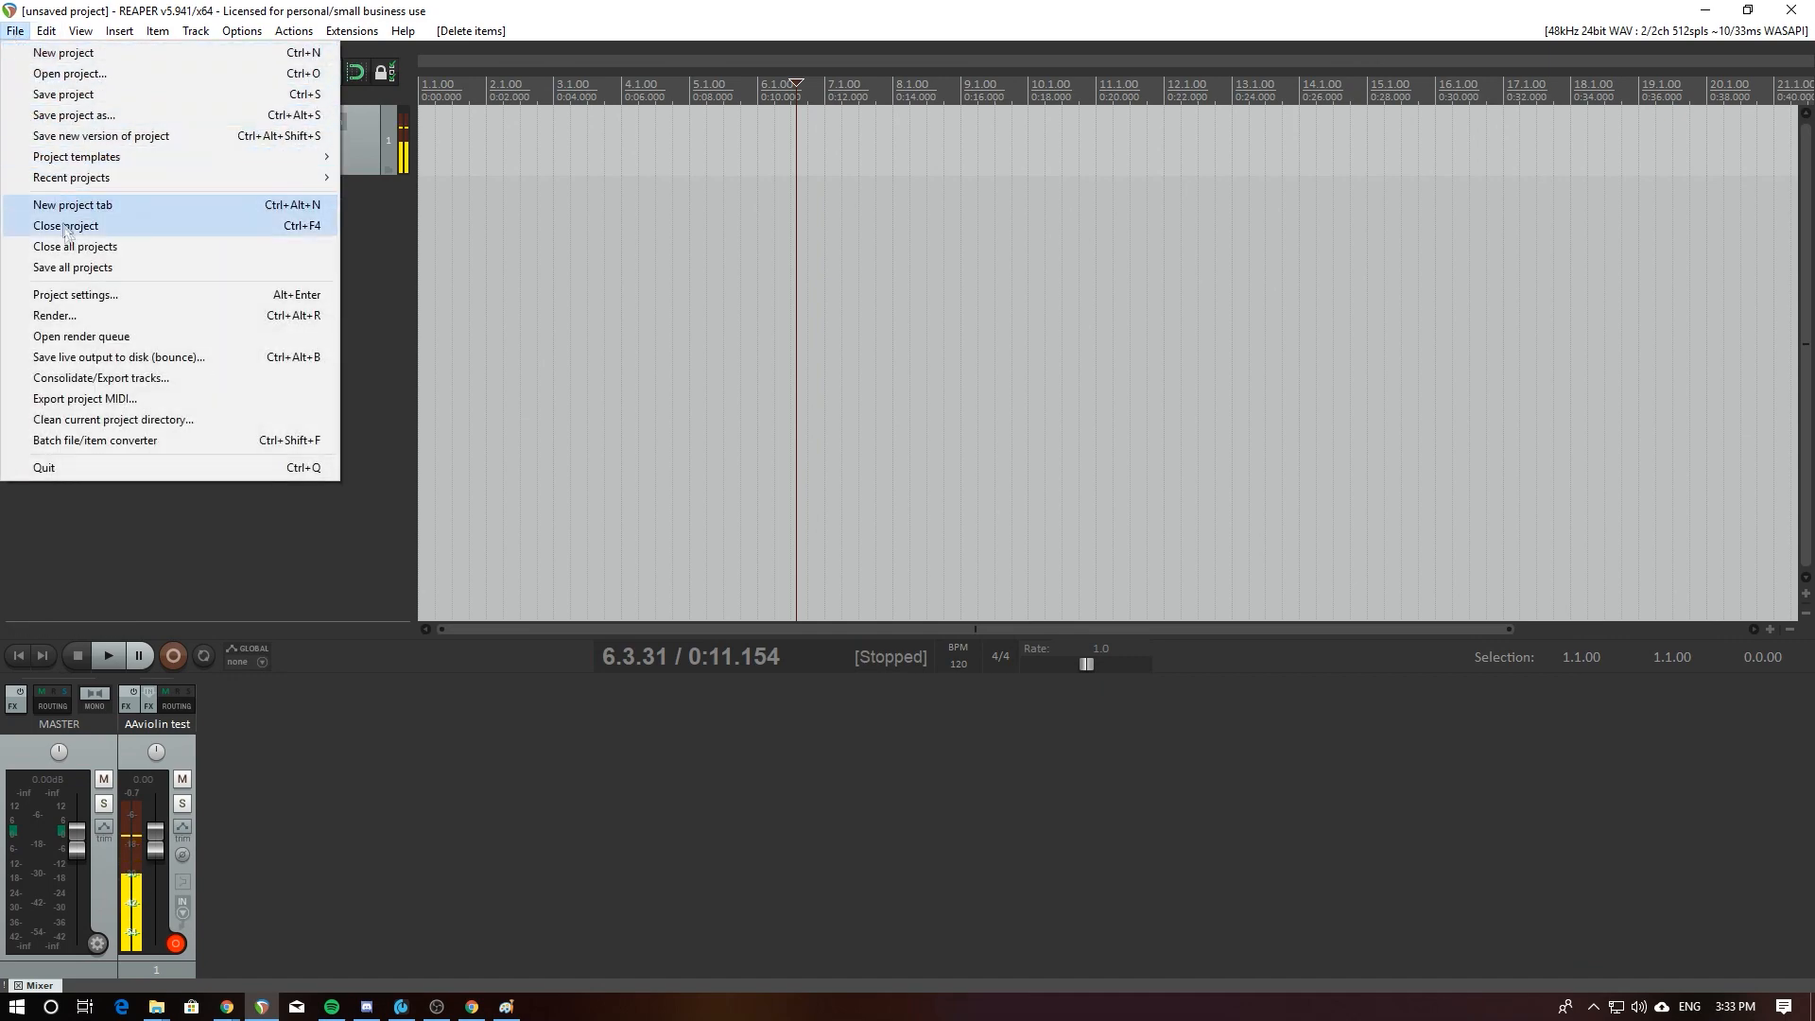
pyautogui.click(365, 291)
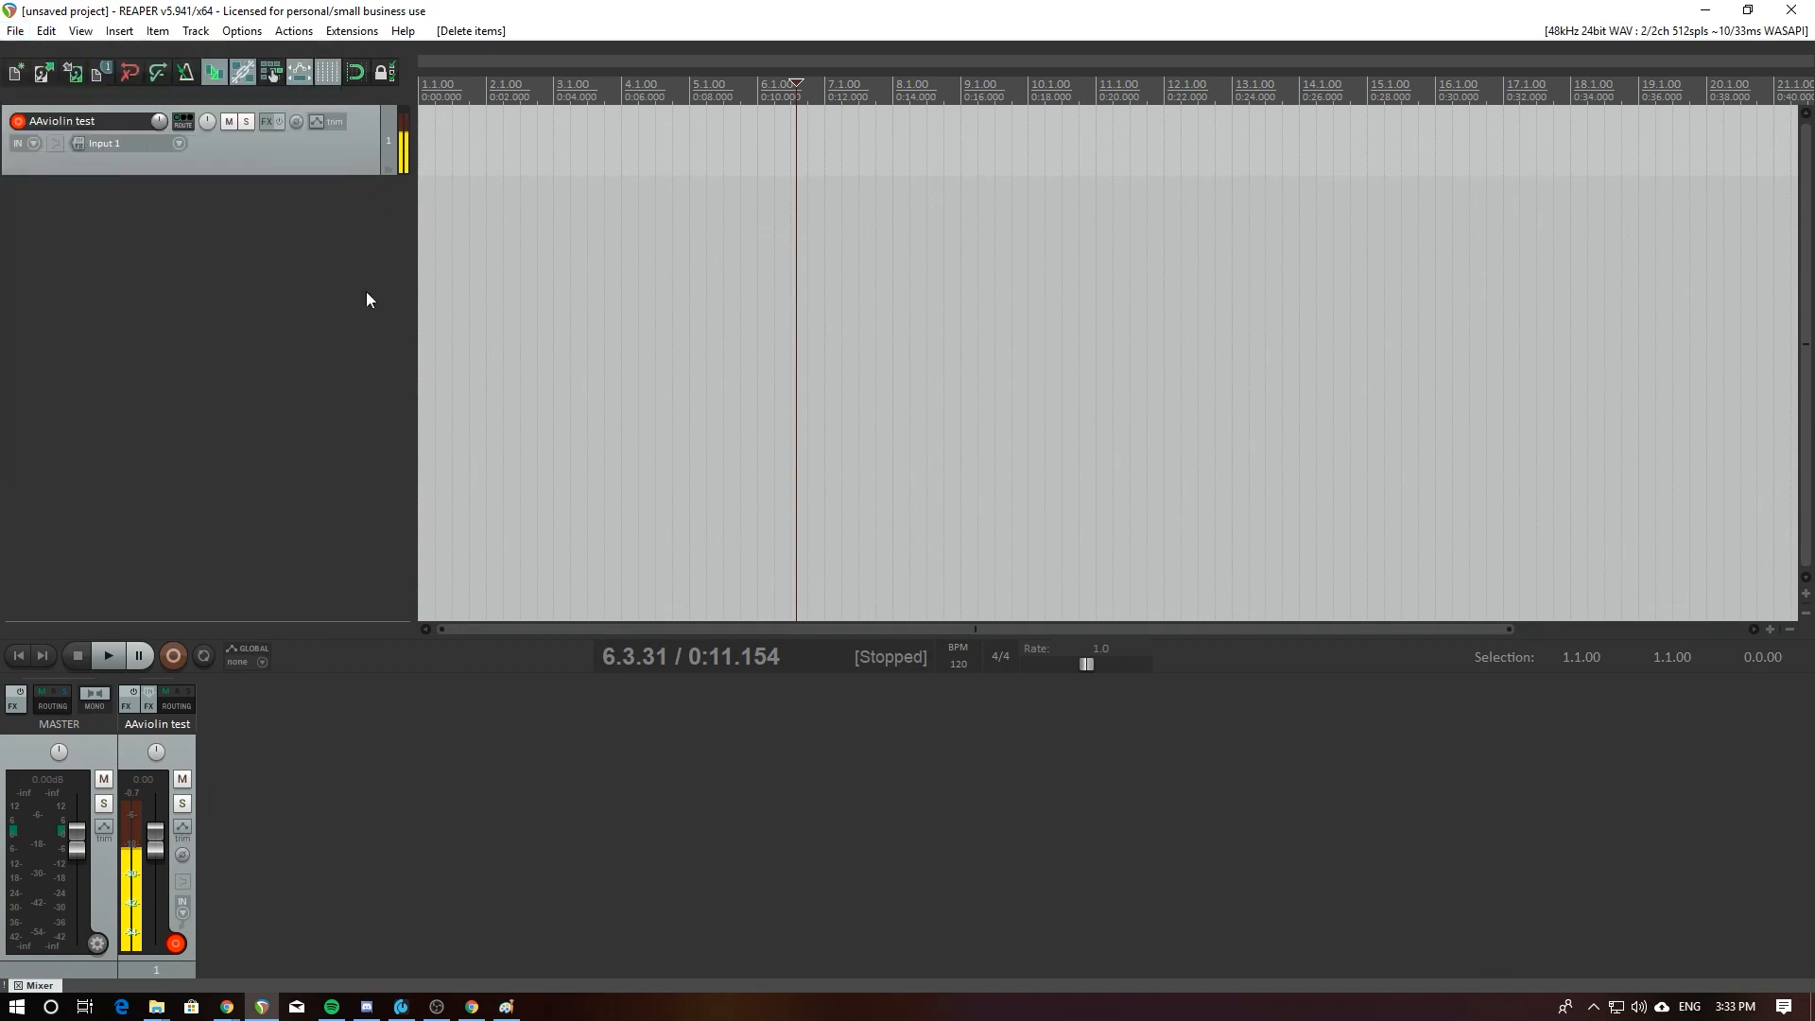
pyautogui.click(47, 31)
pyautogui.moveTo(81, 31)
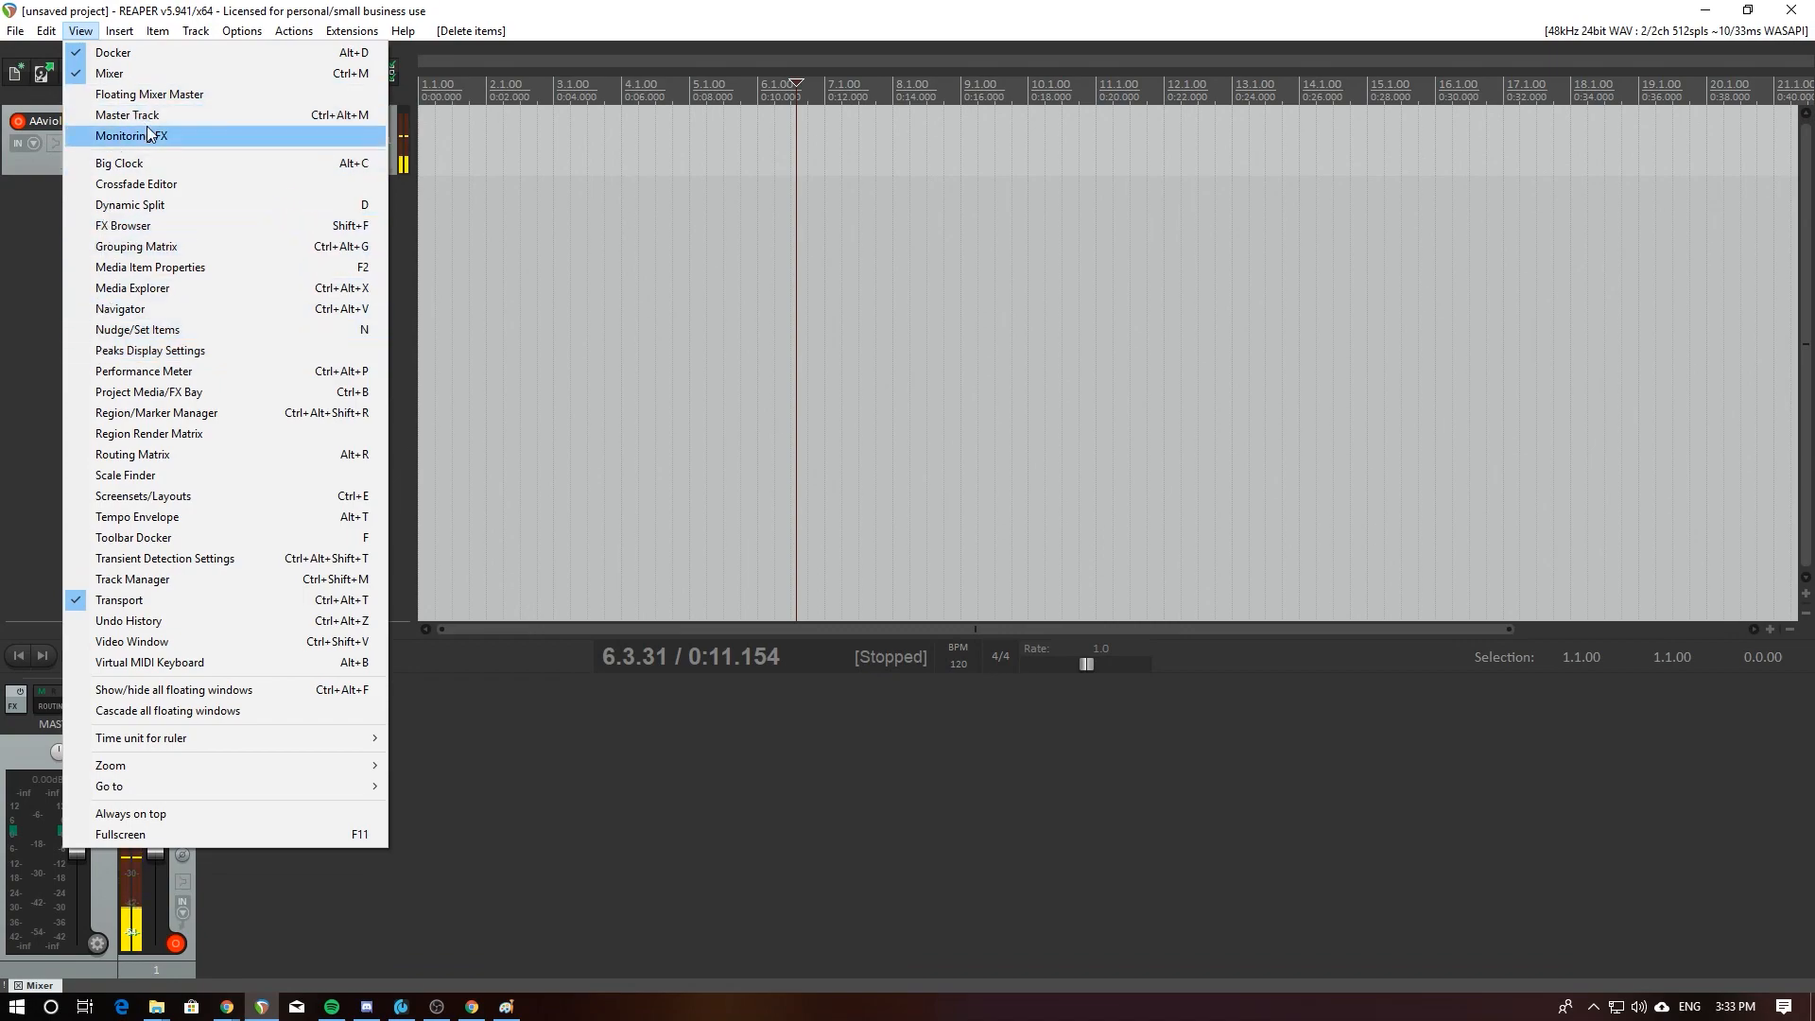
pyautogui.moveTo(238, 33)
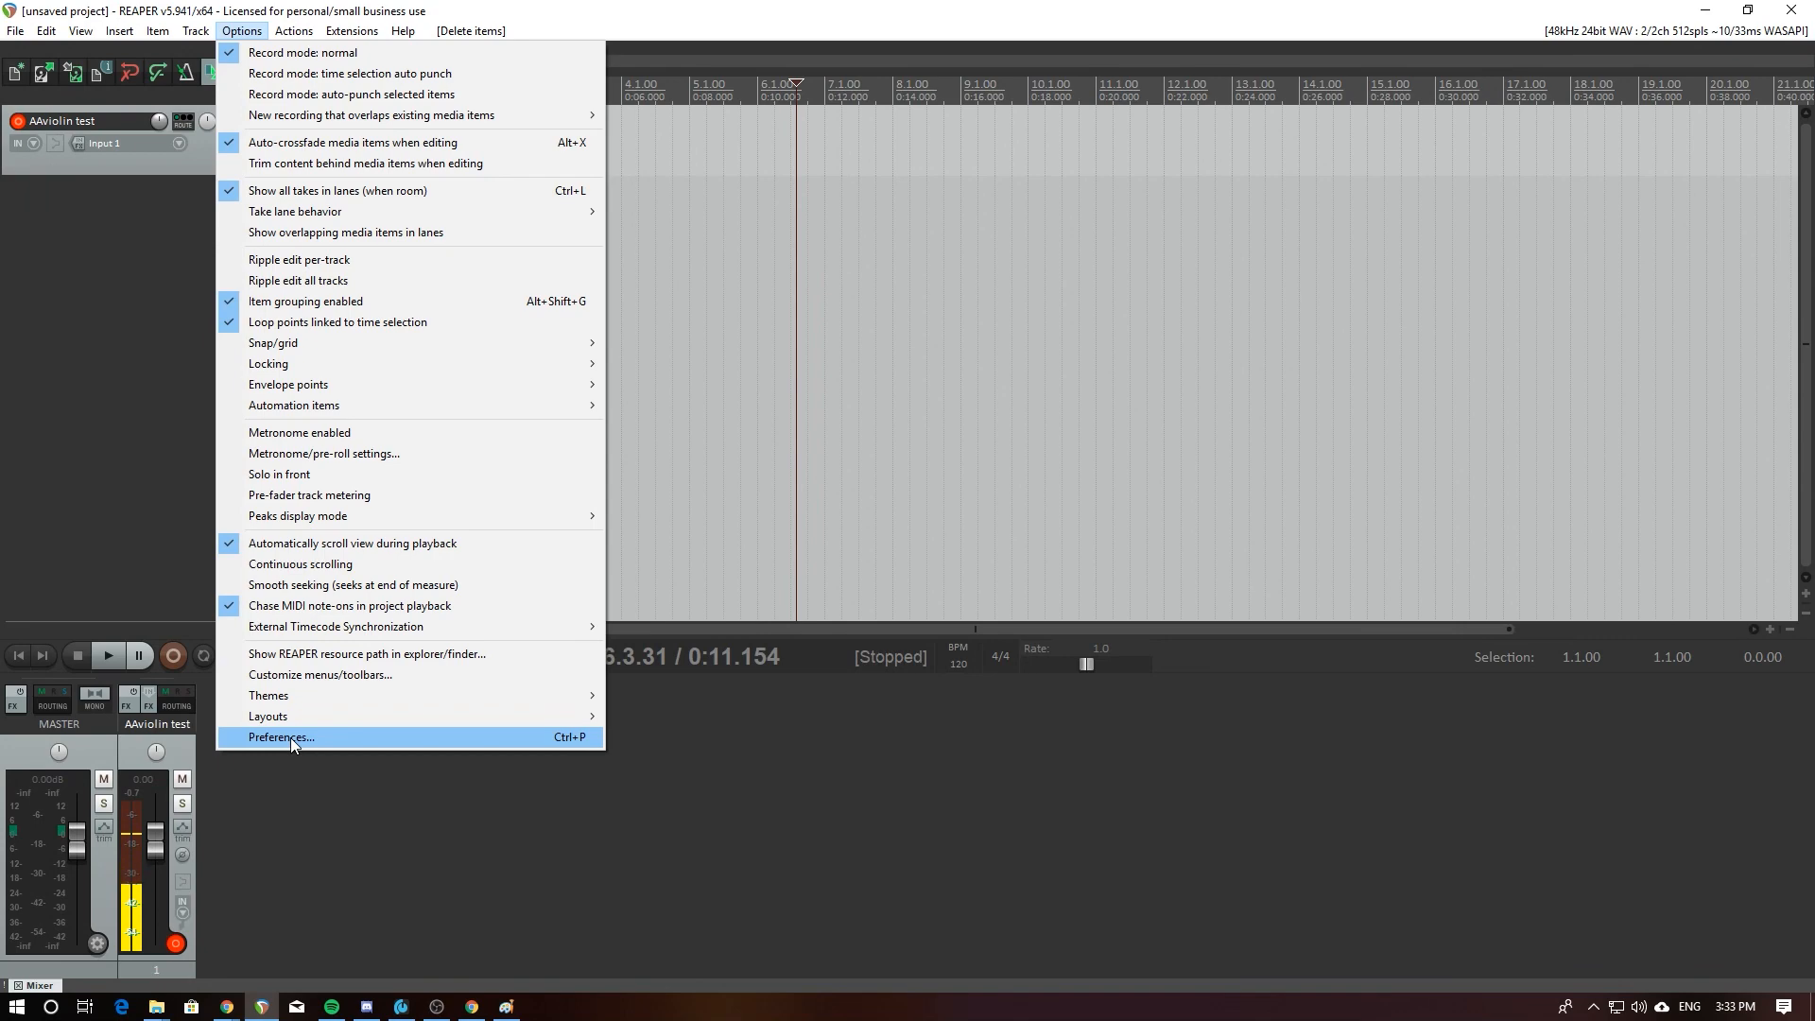
pyautogui.click(360, 801)
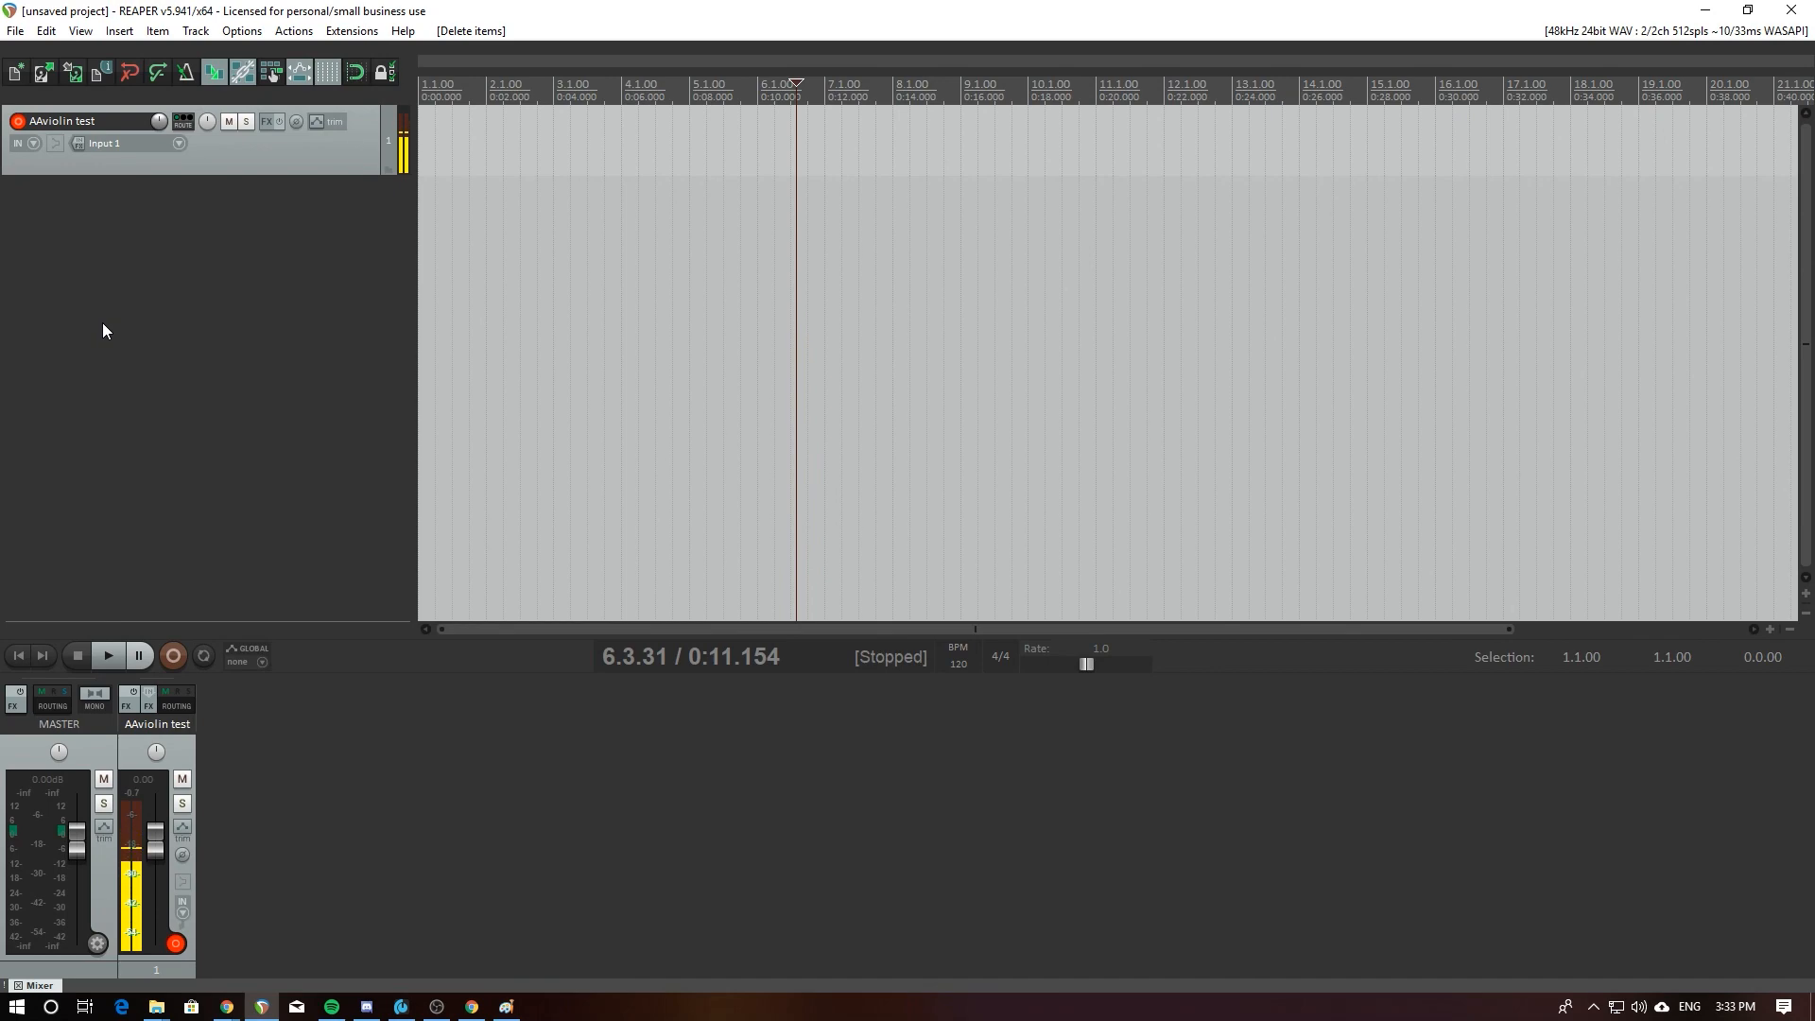
# Step: Open the project settings and examine the general and media options, including the path for saving media files
pyautogui.click(17, 34)
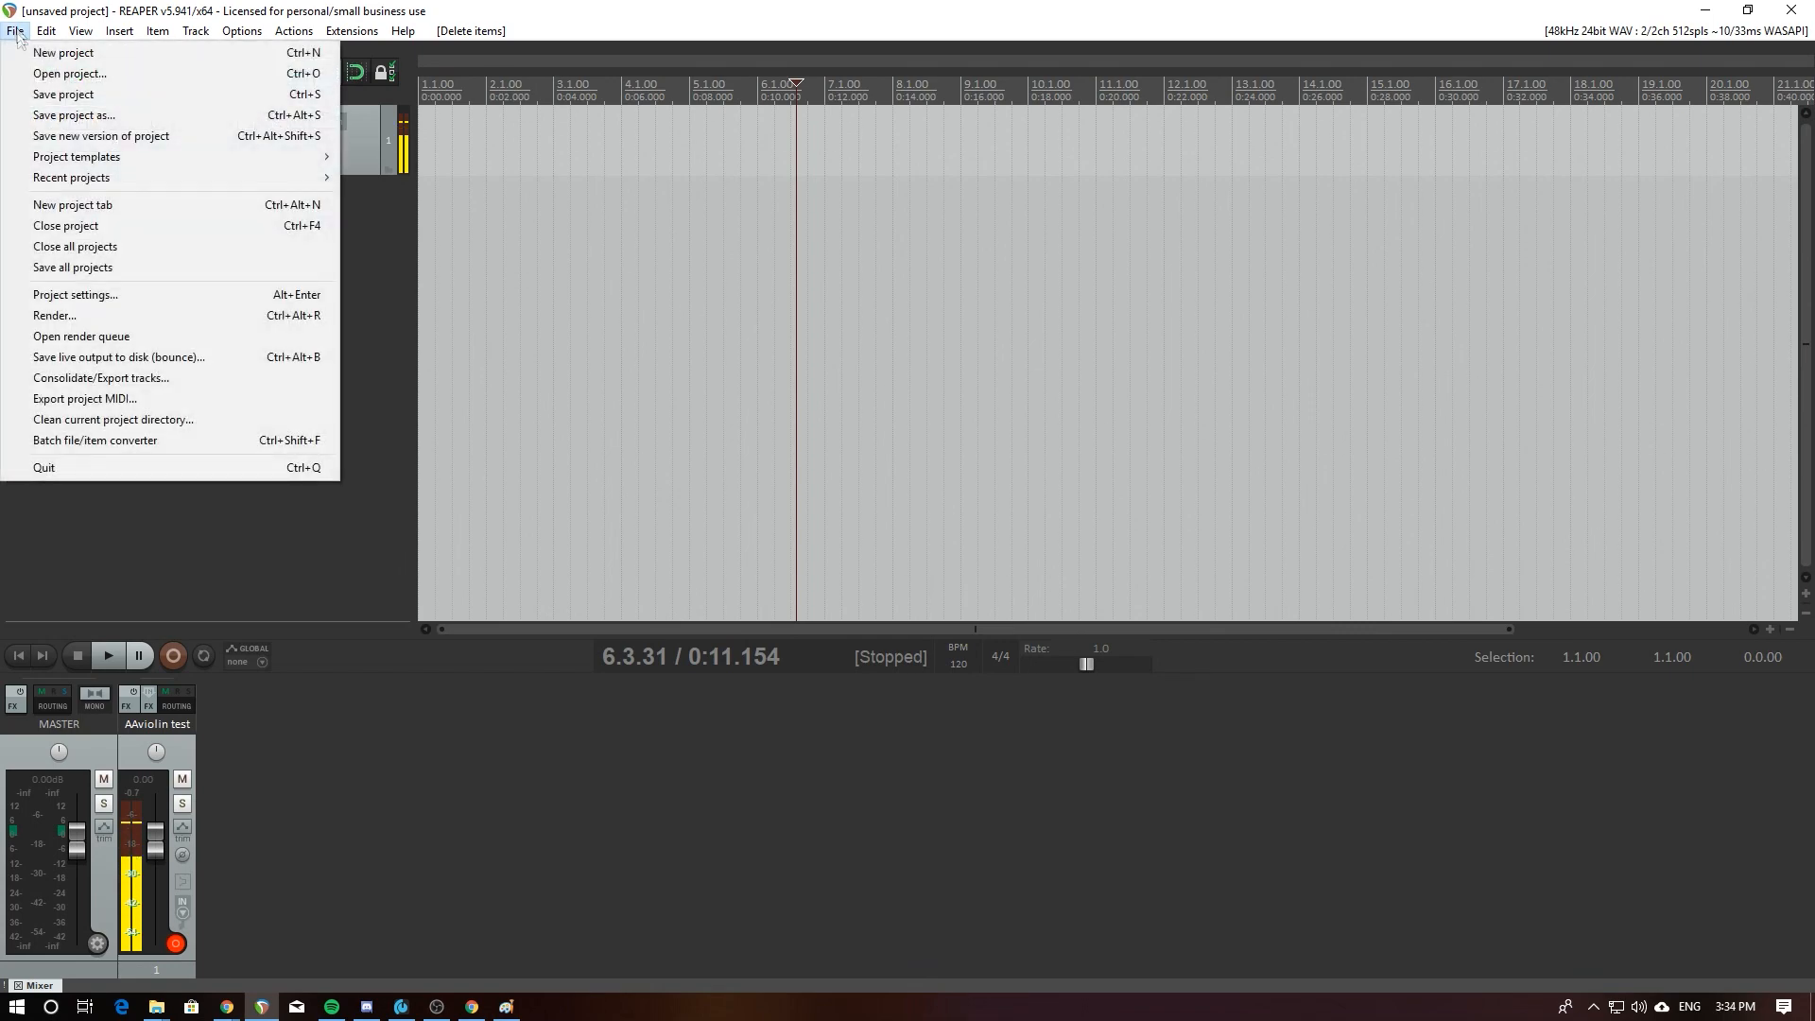
pyautogui.click(86, 295)
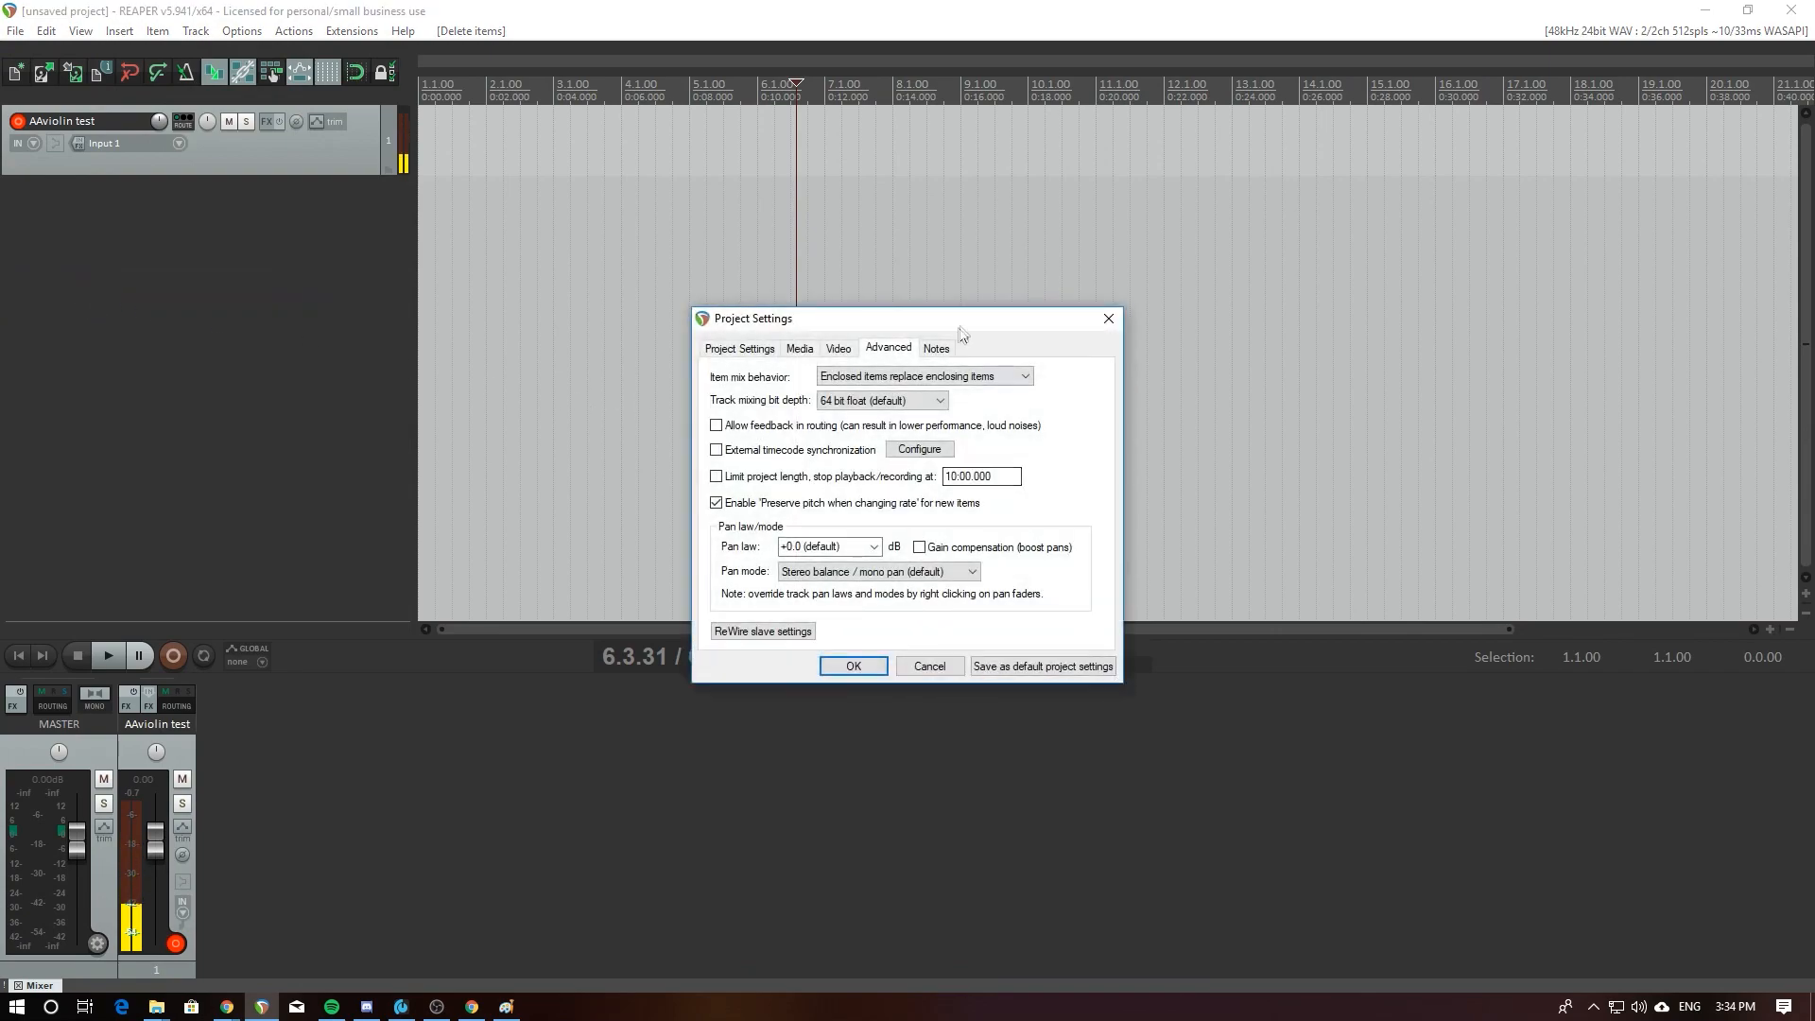
pyautogui.moveTo(960, 321); pyautogui.dragTo(961, 311)
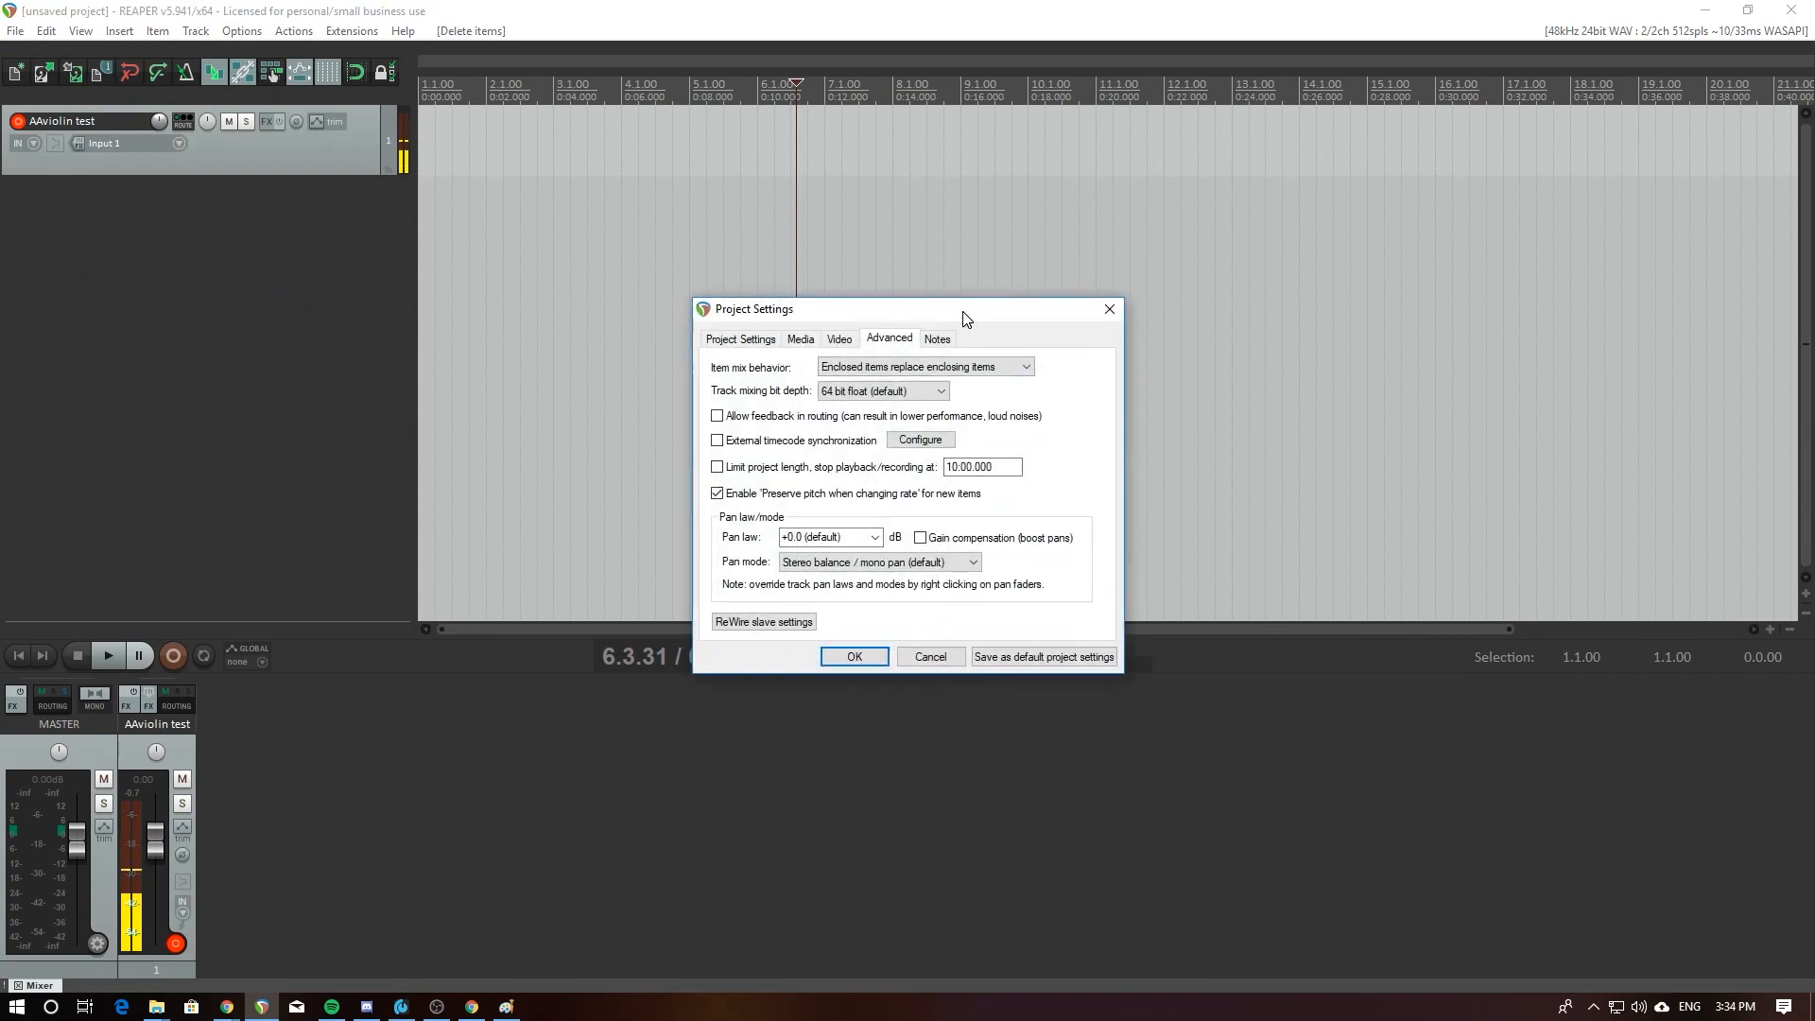
pyautogui.click(747, 343)
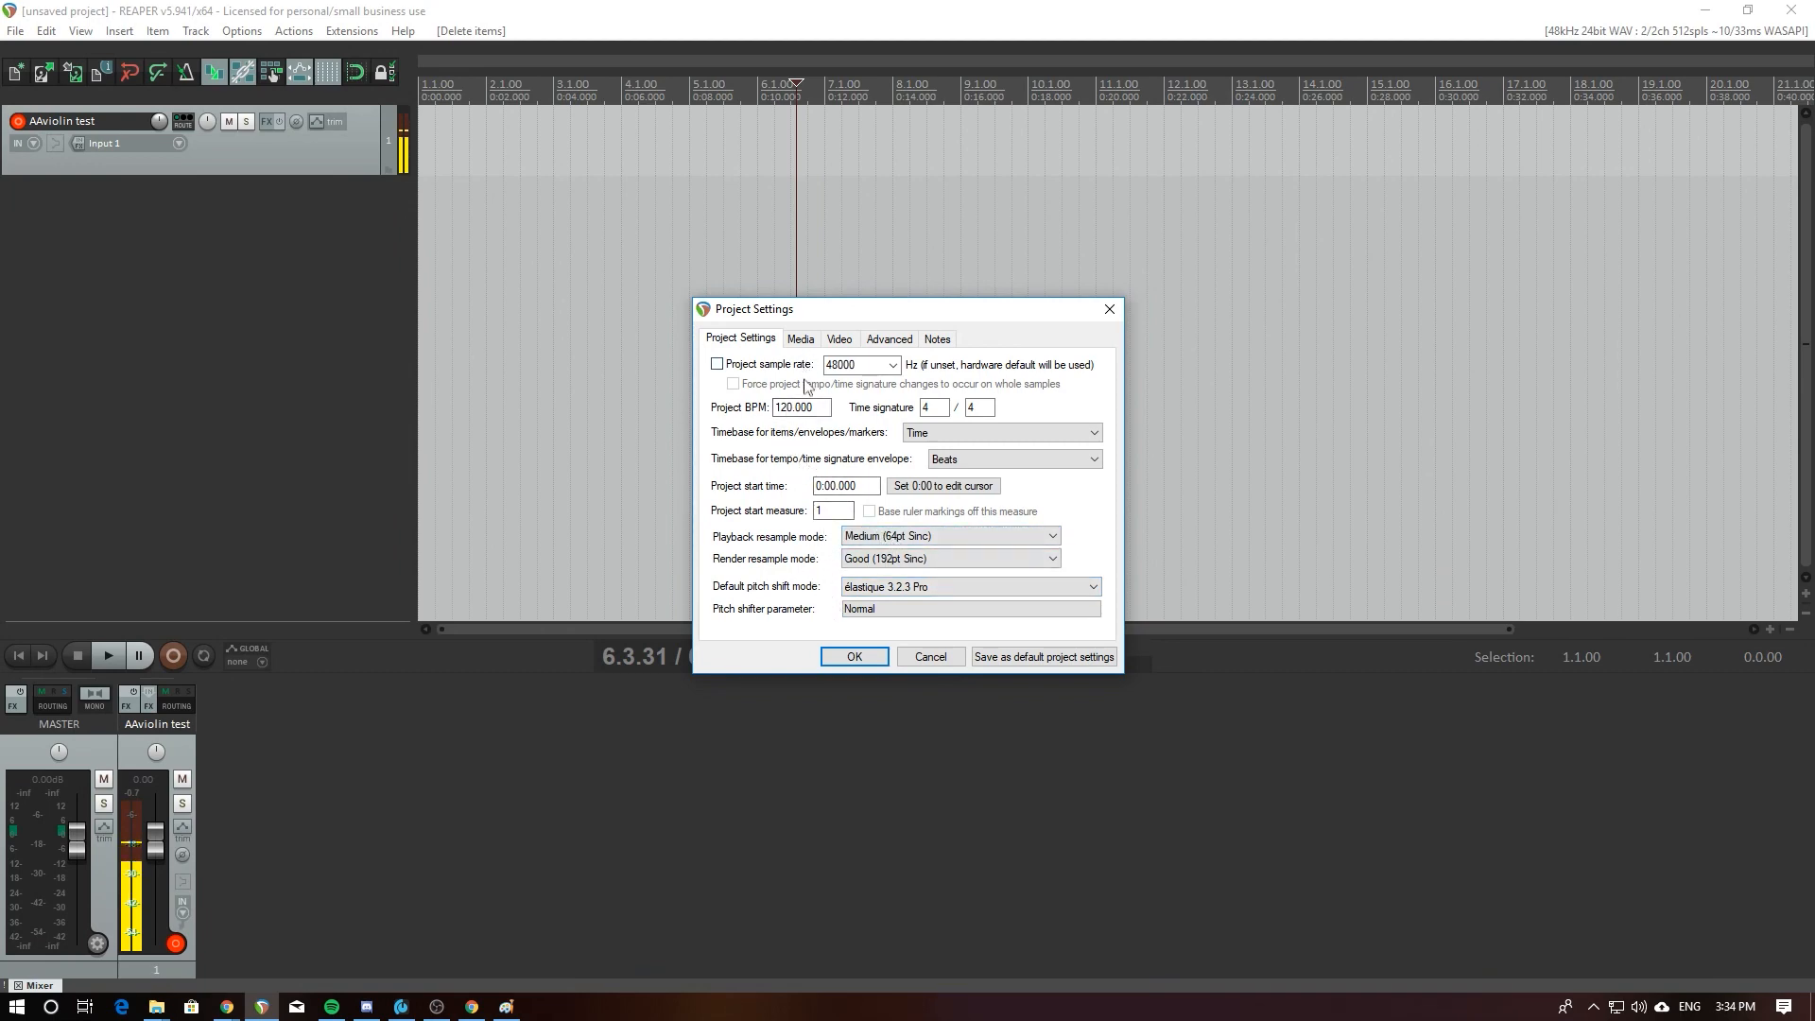
pyautogui.click(801, 340)
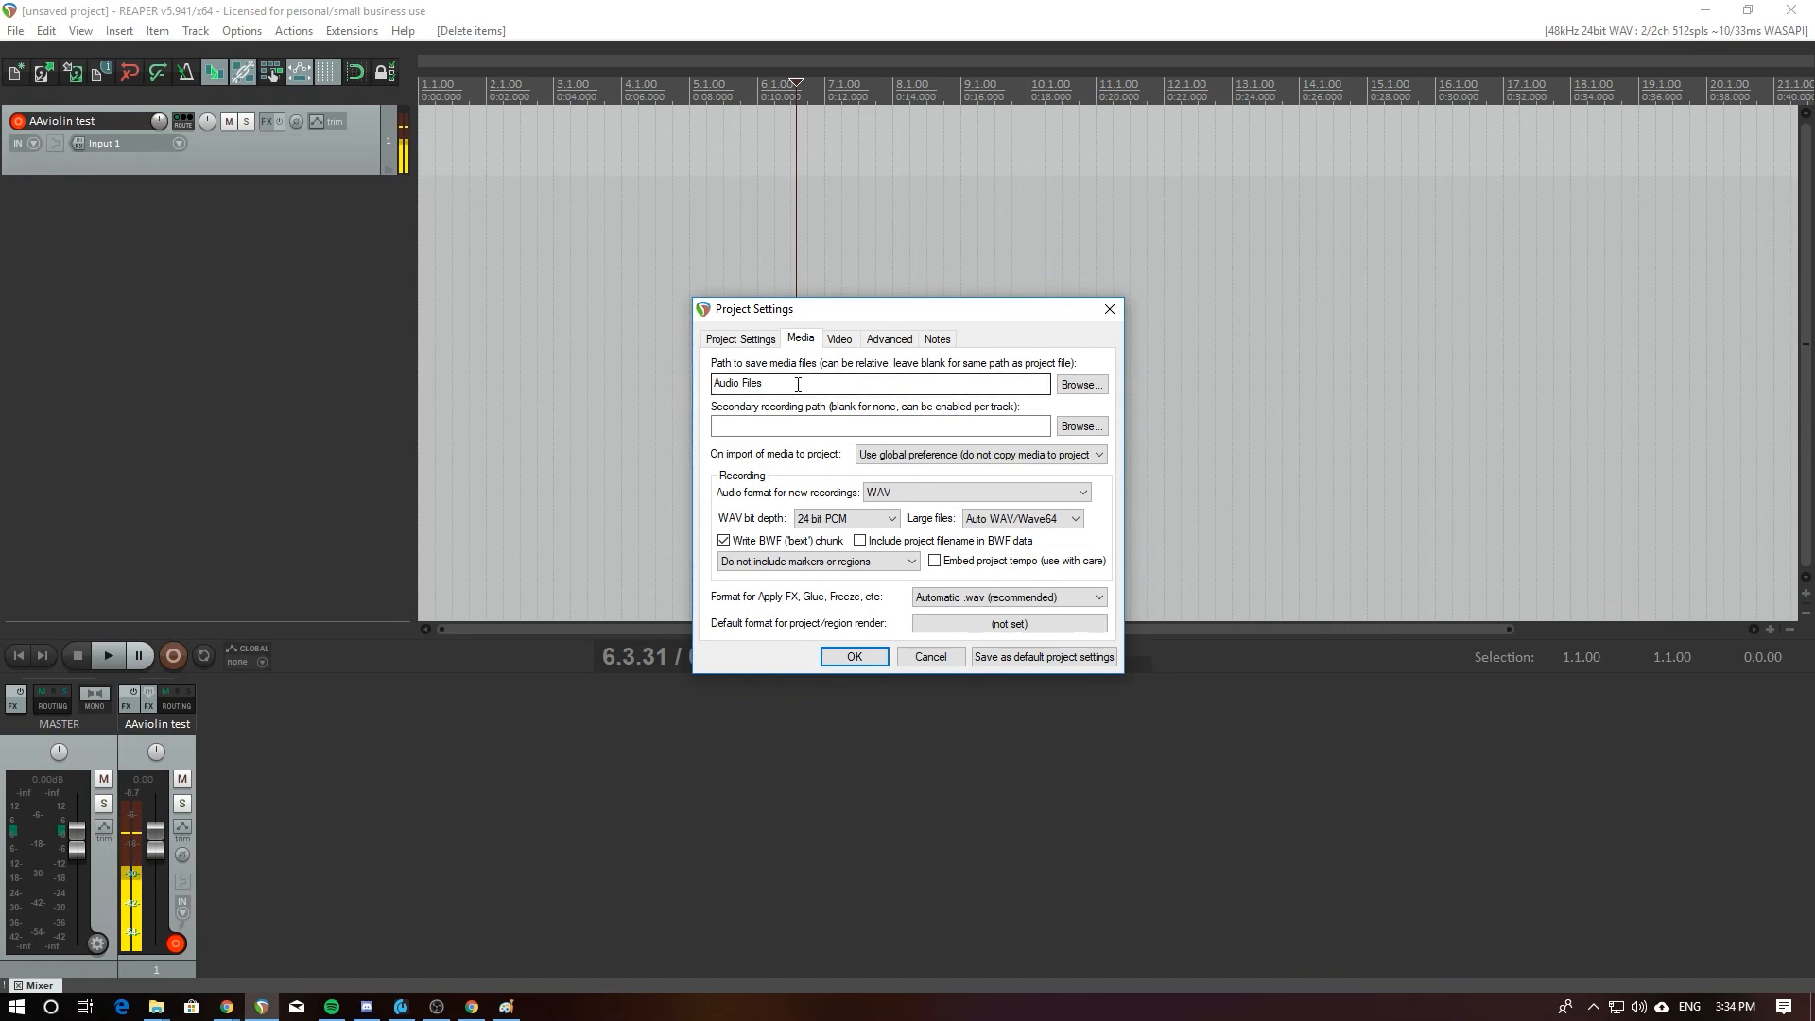
pyautogui.click(366, 1007)
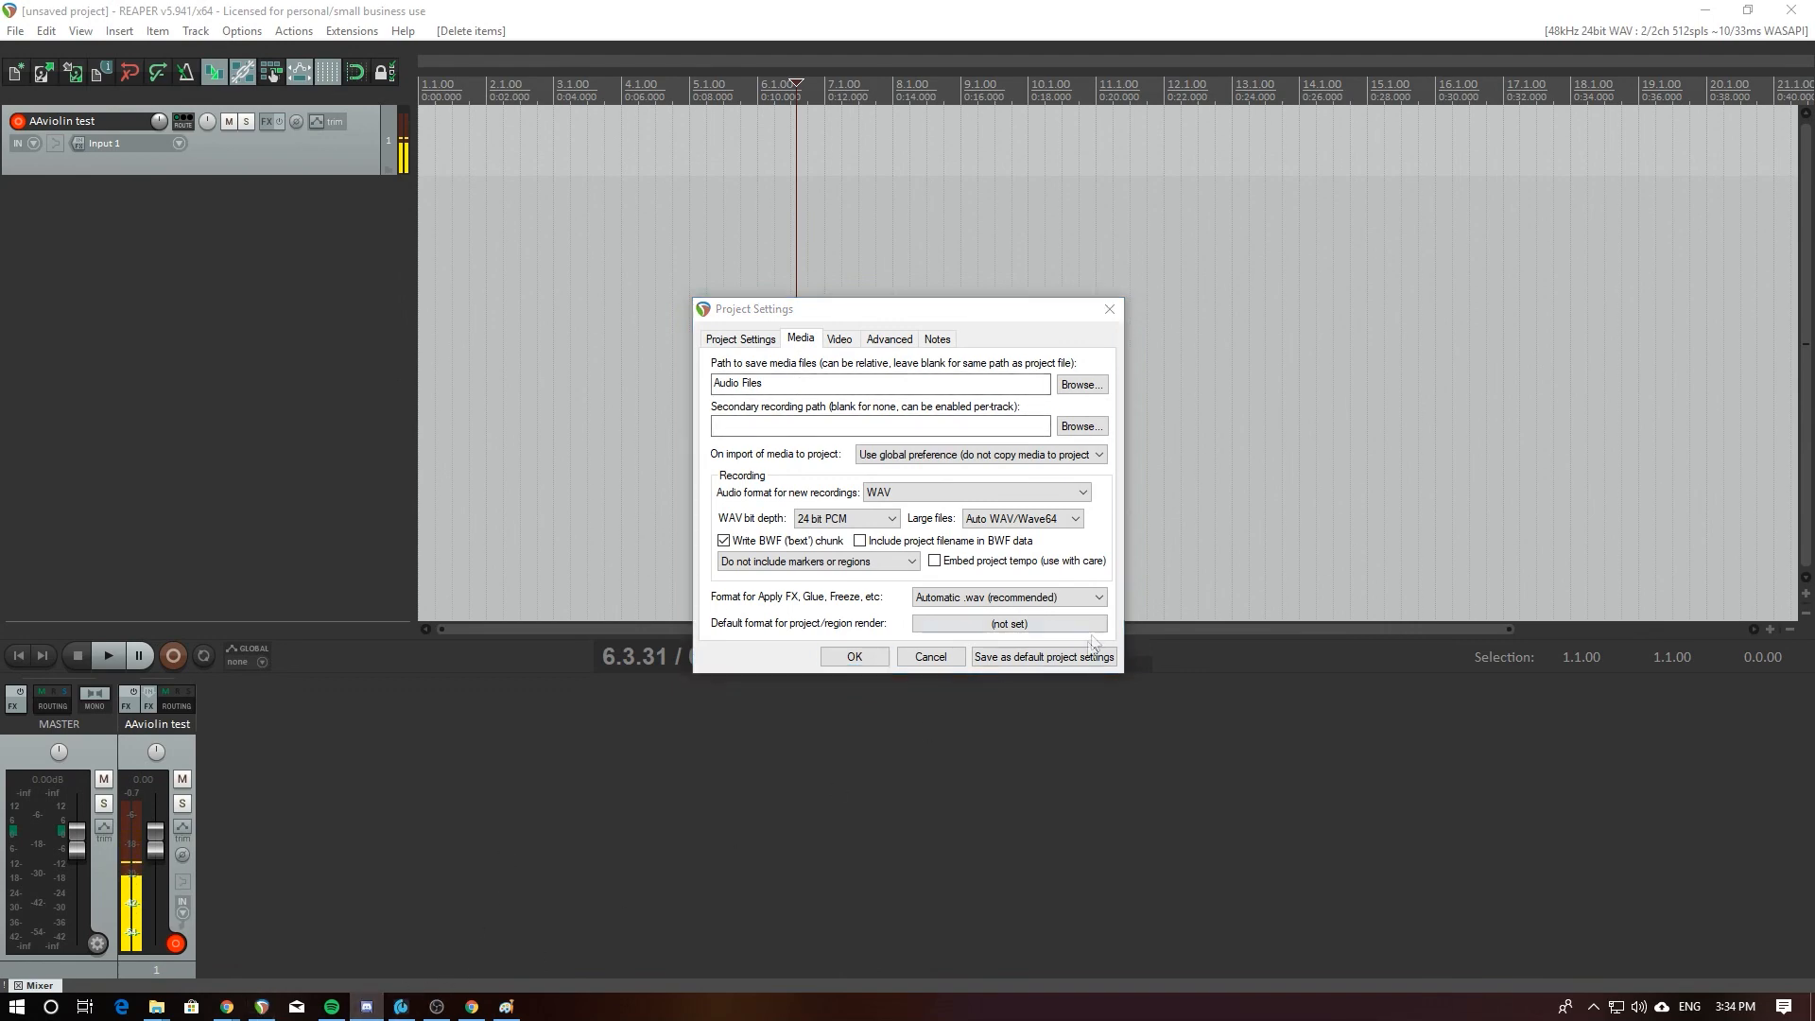
pyautogui.click(968, 472)
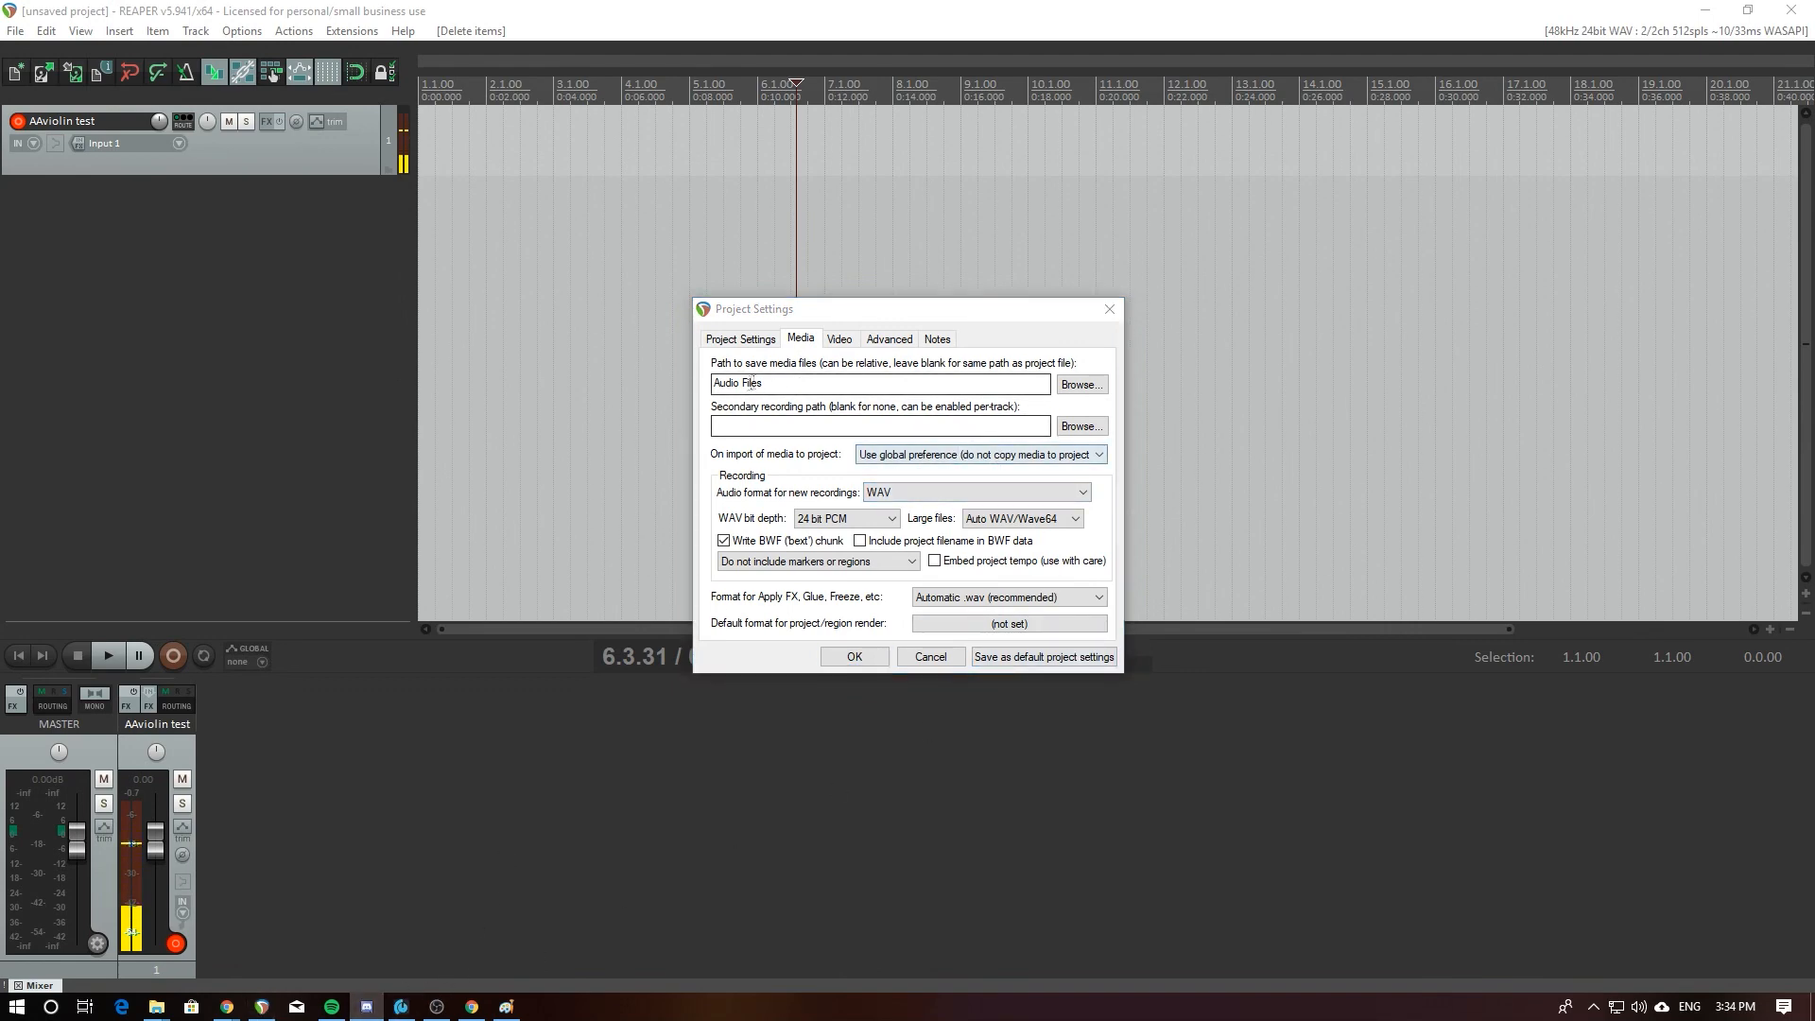
pyautogui.click(788, 385)
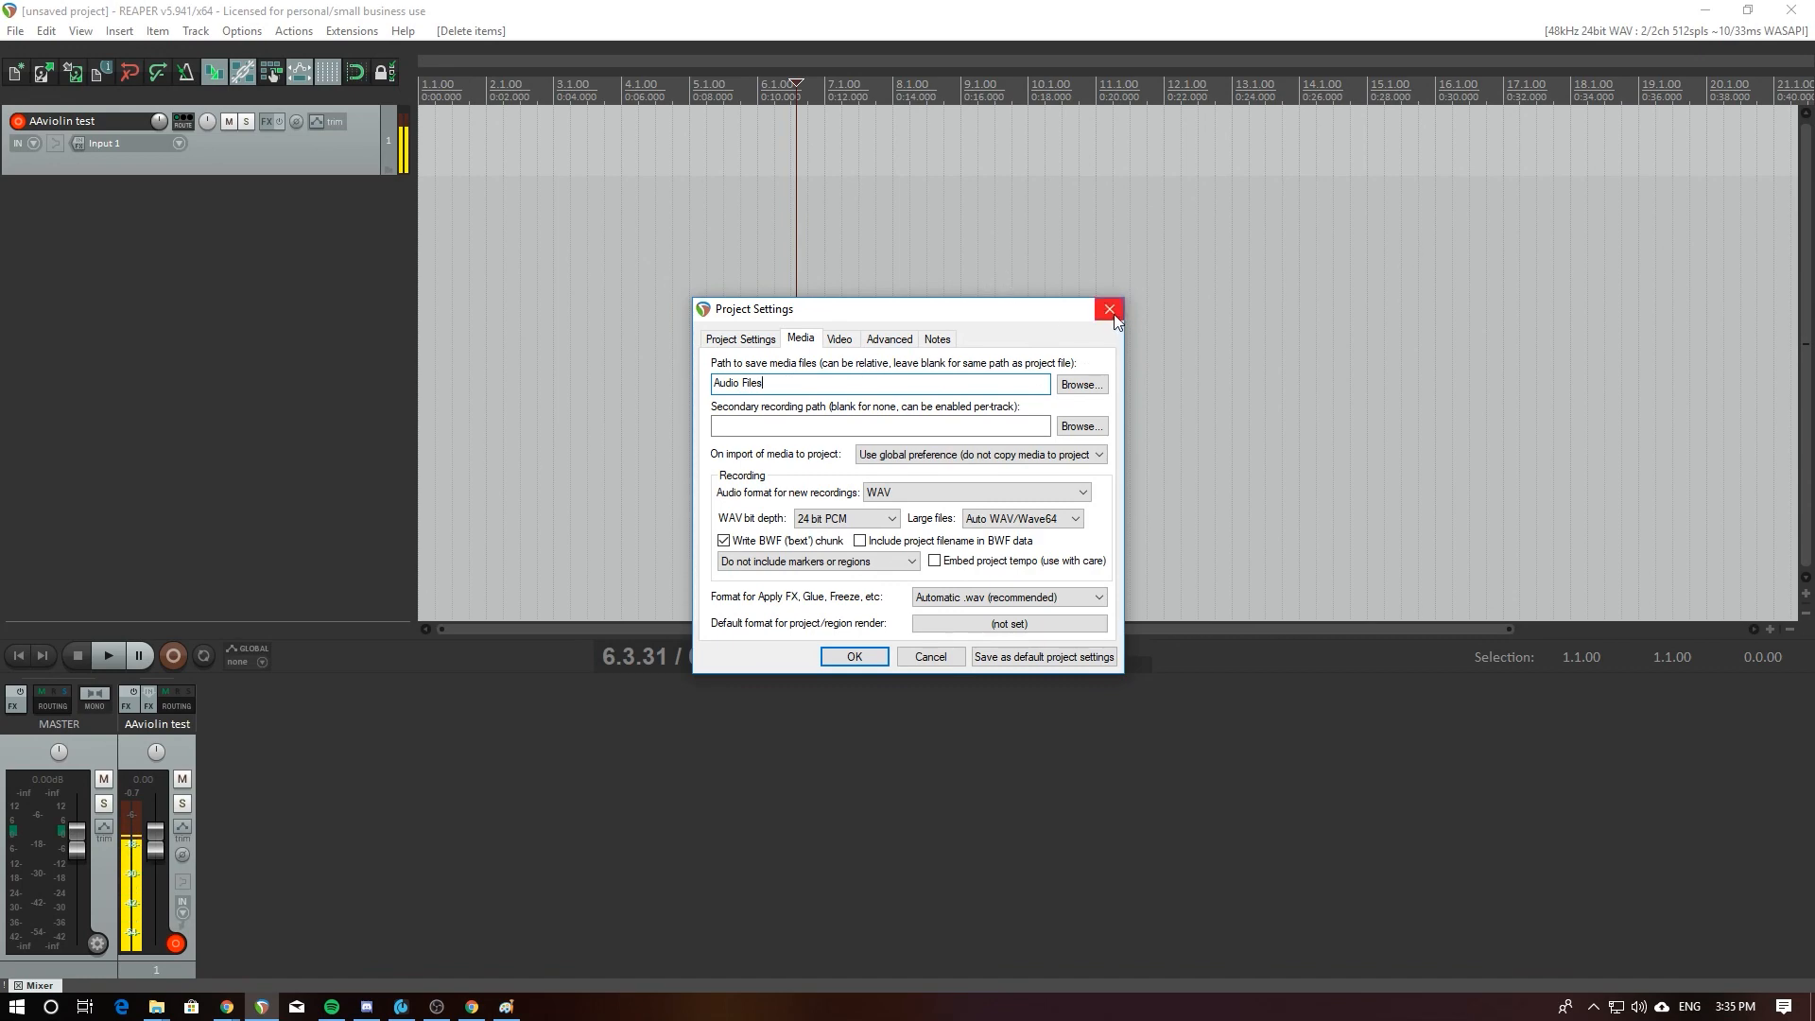
# Step: Examine the path for saving media files and the video, advanced and notes sections of the project settings
pyautogui.click(786, 384)
pyautogui.click(786, 385)
pyautogui.doubleClick(786, 385)
pyautogui.click(786, 385)
pyautogui.click(840, 342)
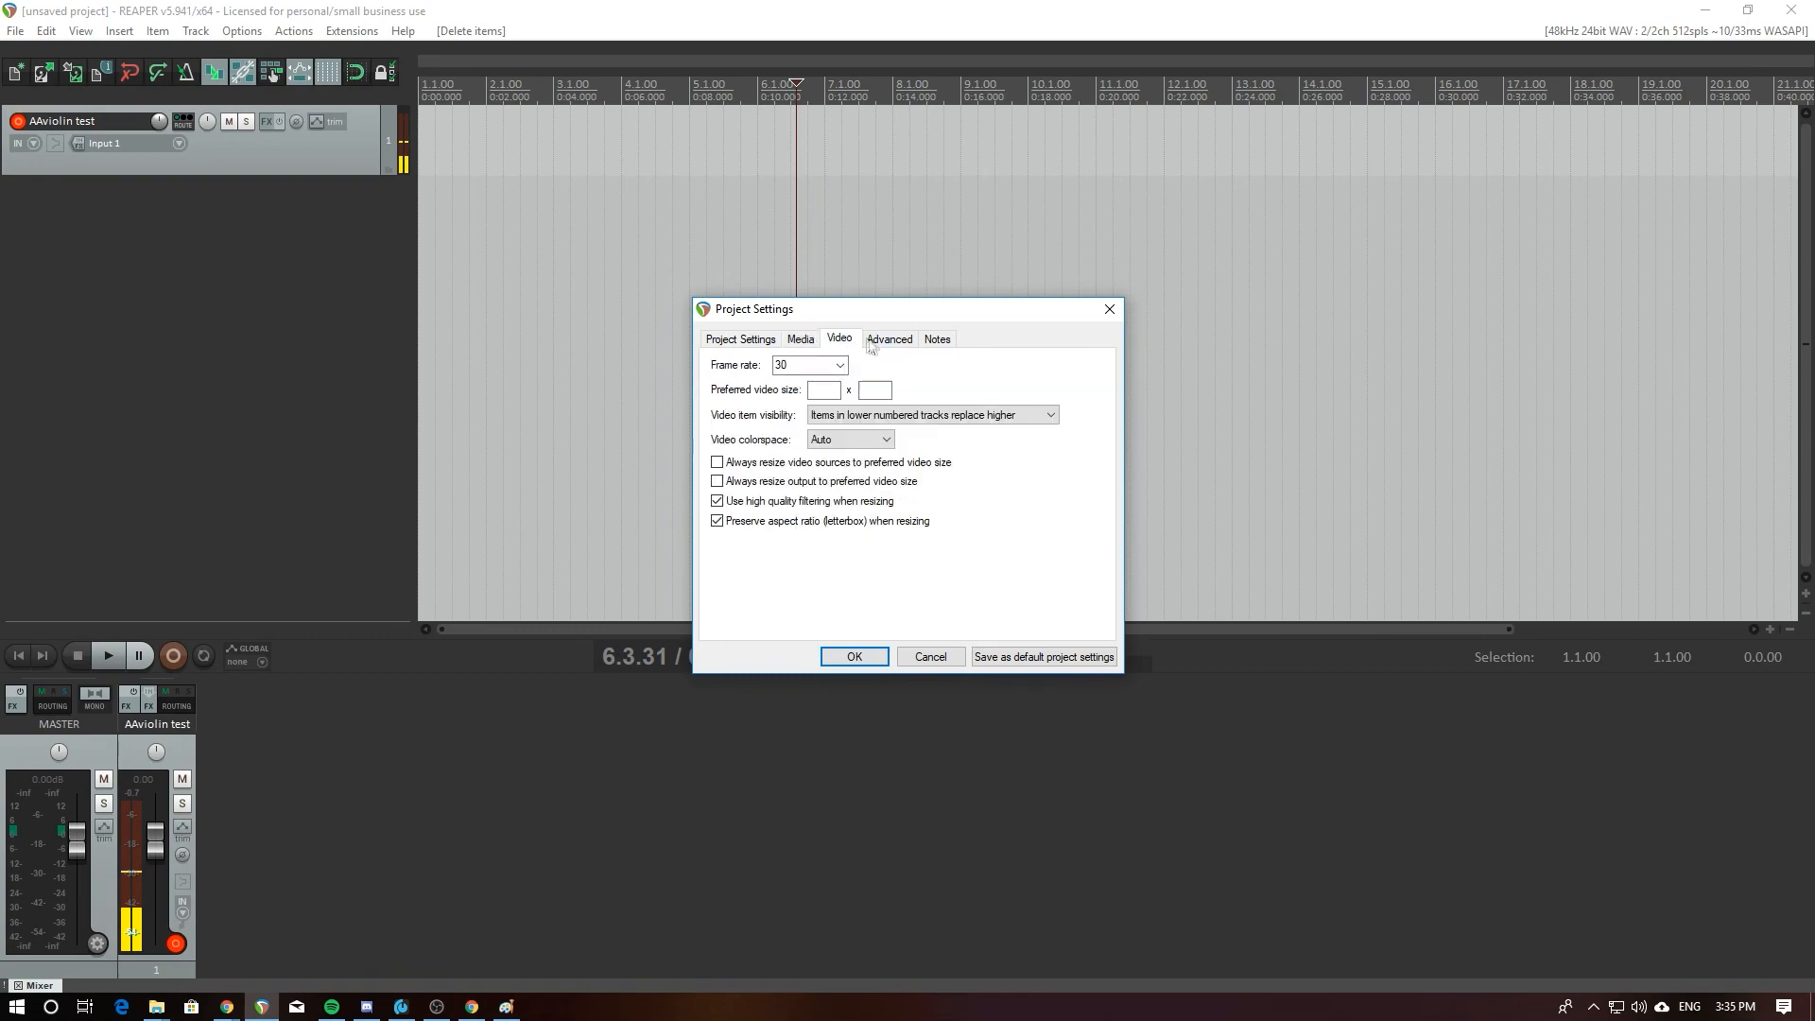
pyautogui.click(889, 342)
pyautogui.click(936, 341)
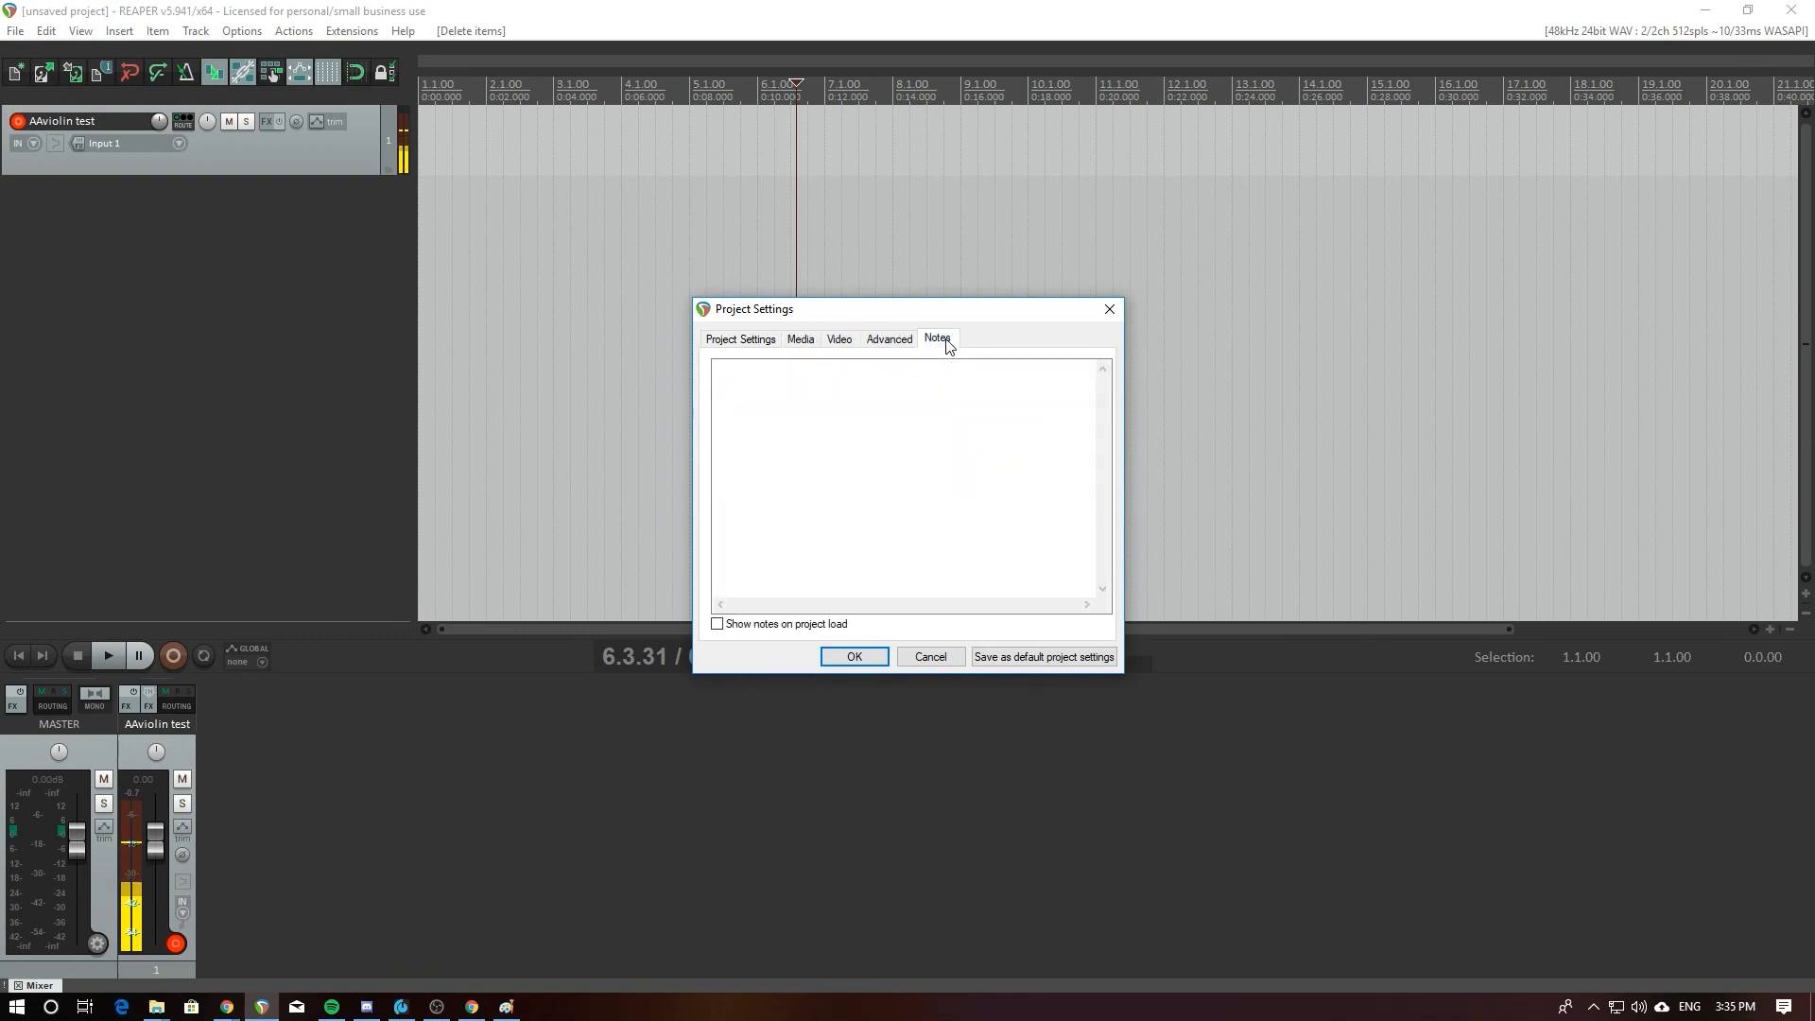
# Step: Return to the media settings, save the current configuration as the default project settings and close the dialog
pyautogui.click(835, 343)
pyautogui.click(804, 344)
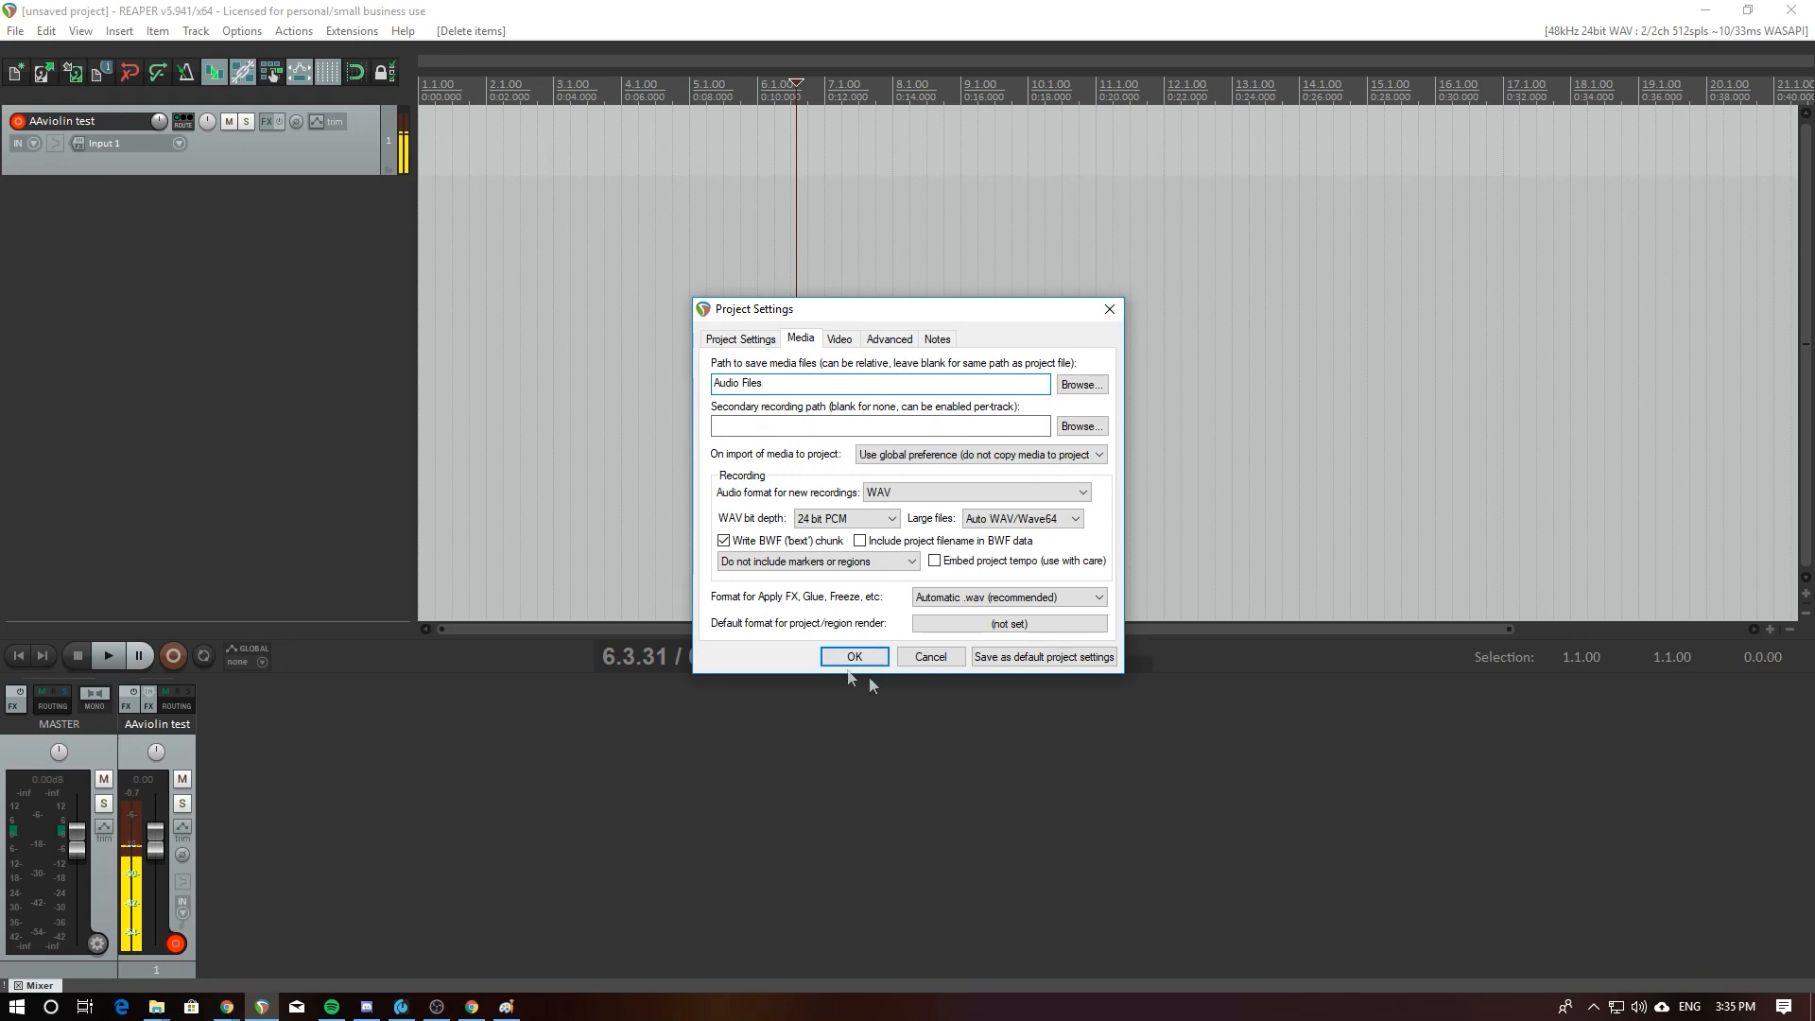
pyautogui.click(1038, 657)
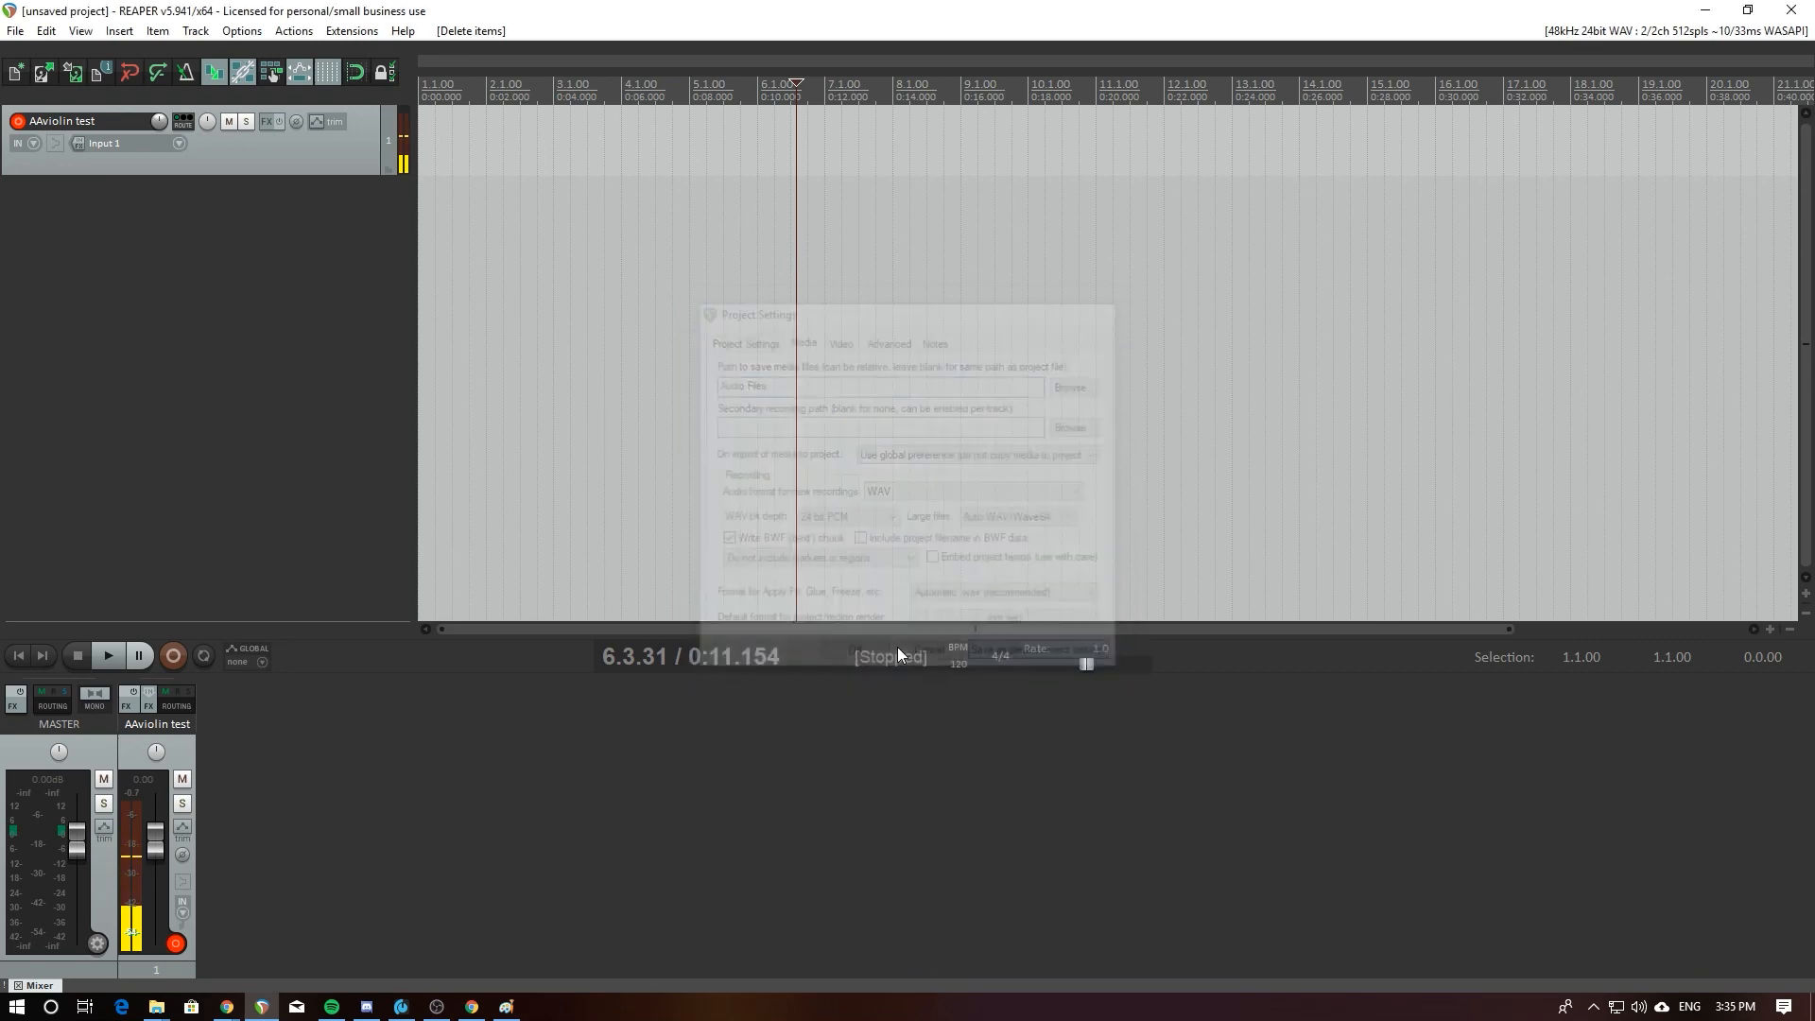
pyautogui.rightClick(356, 155)
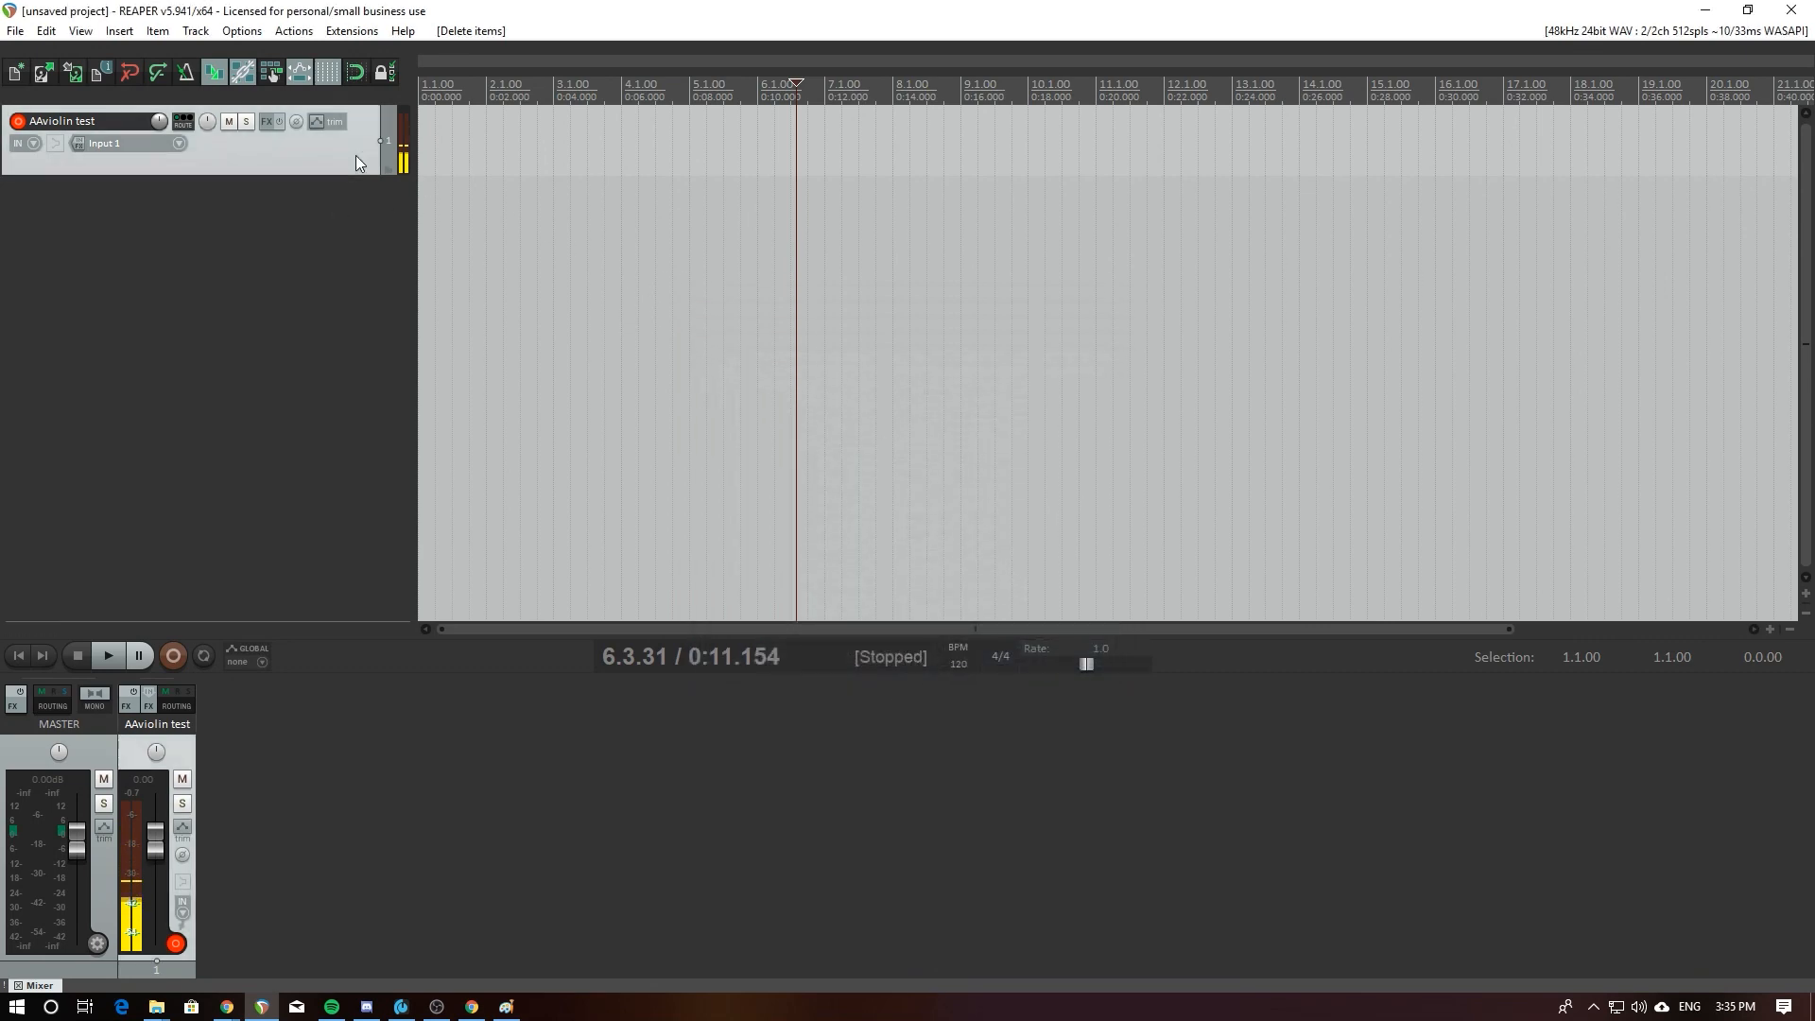
pyautogui.click(303, 136)
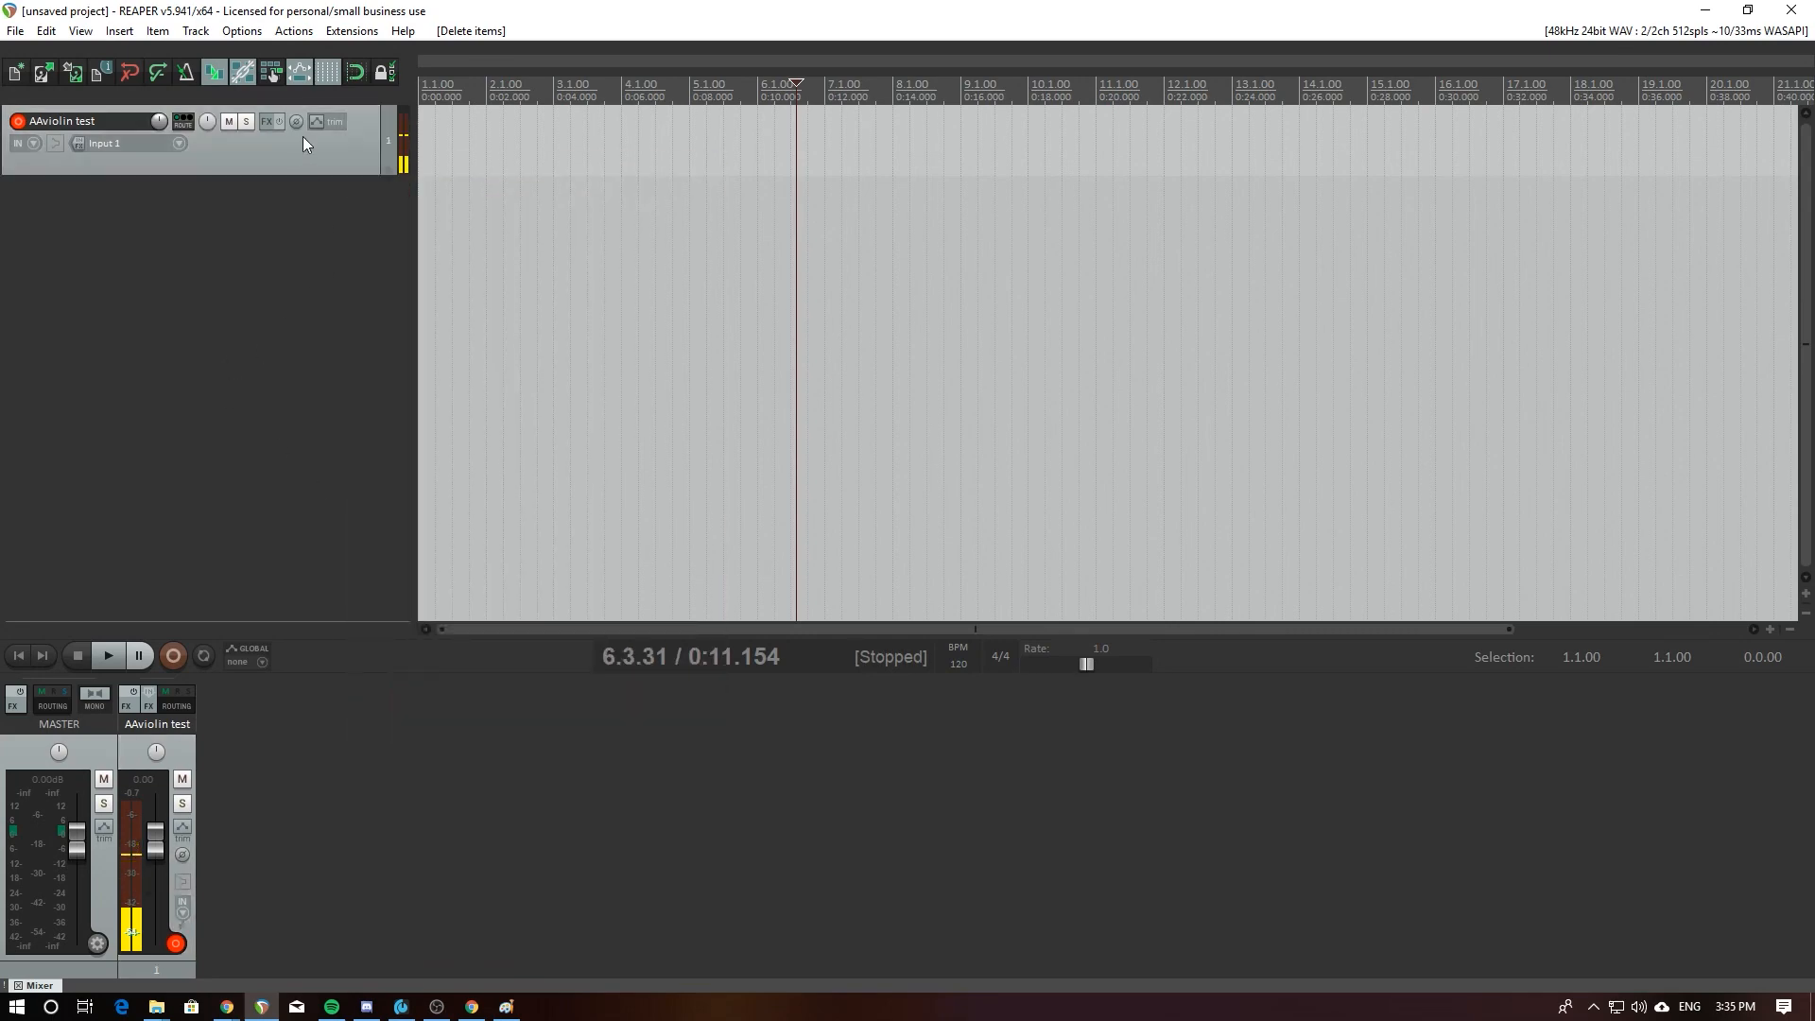
pyautogui.rightClick(298, 153)
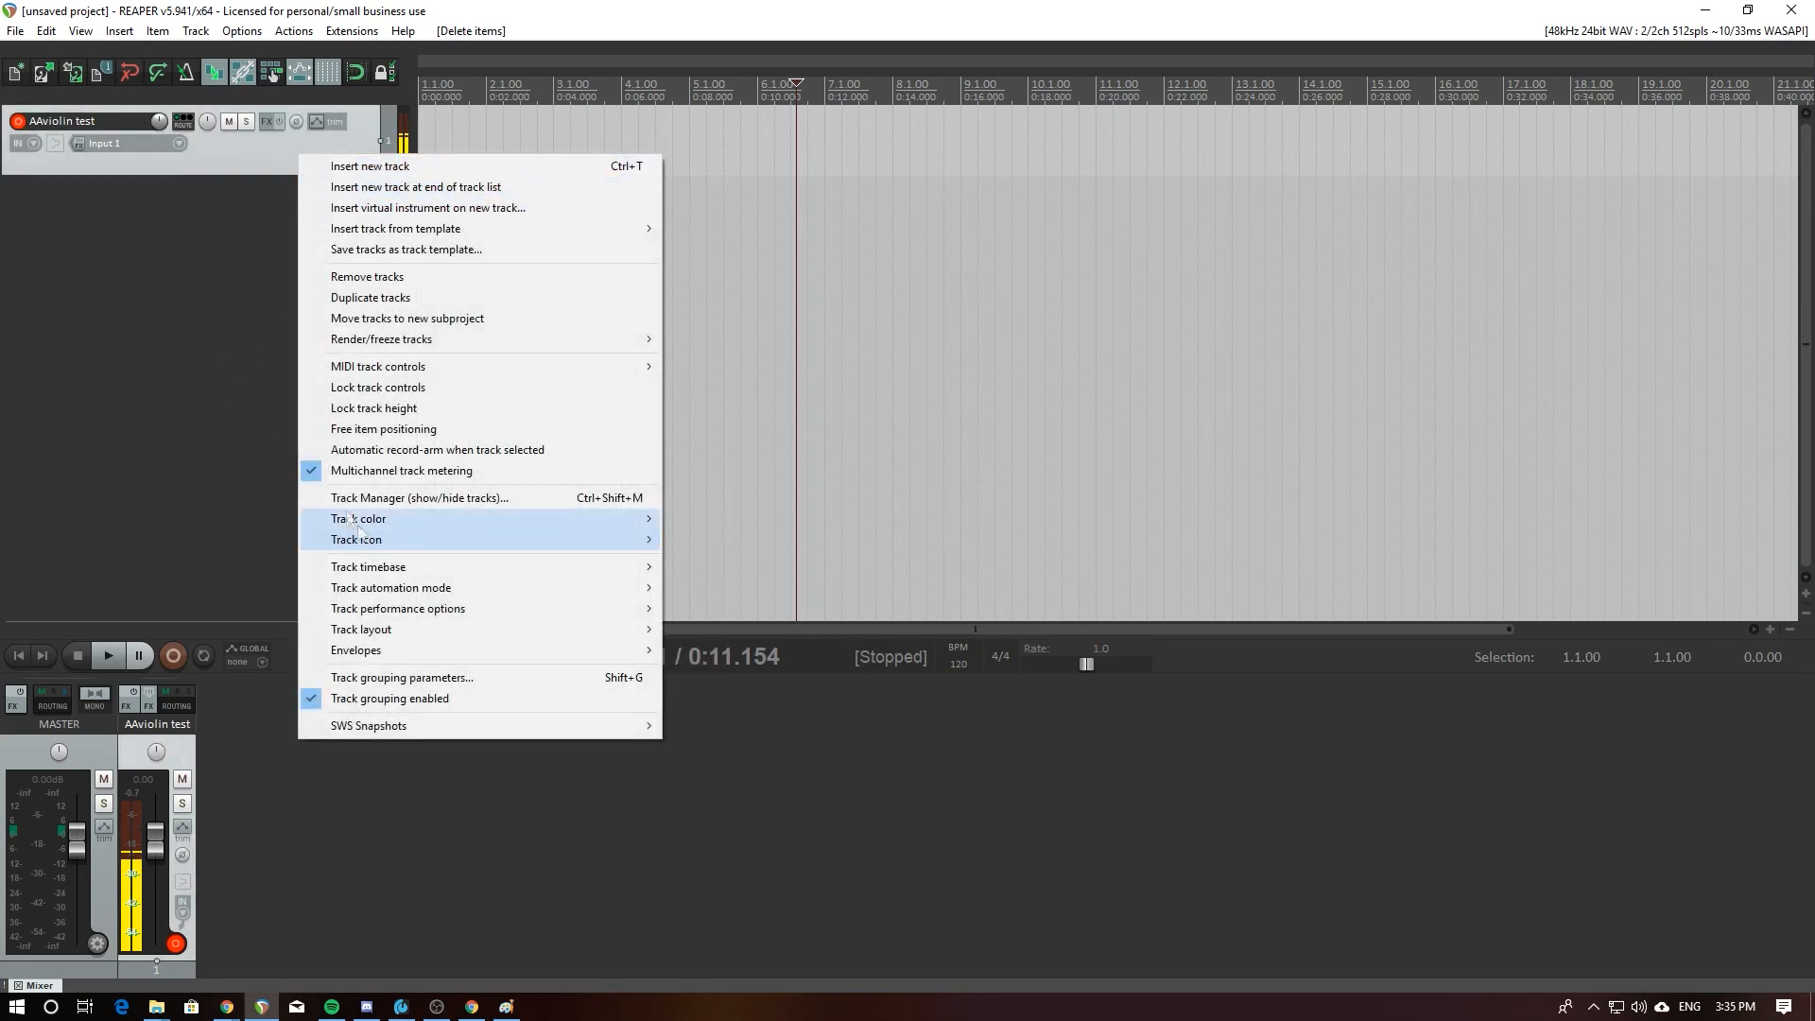
pyautogui.click(249, 224)
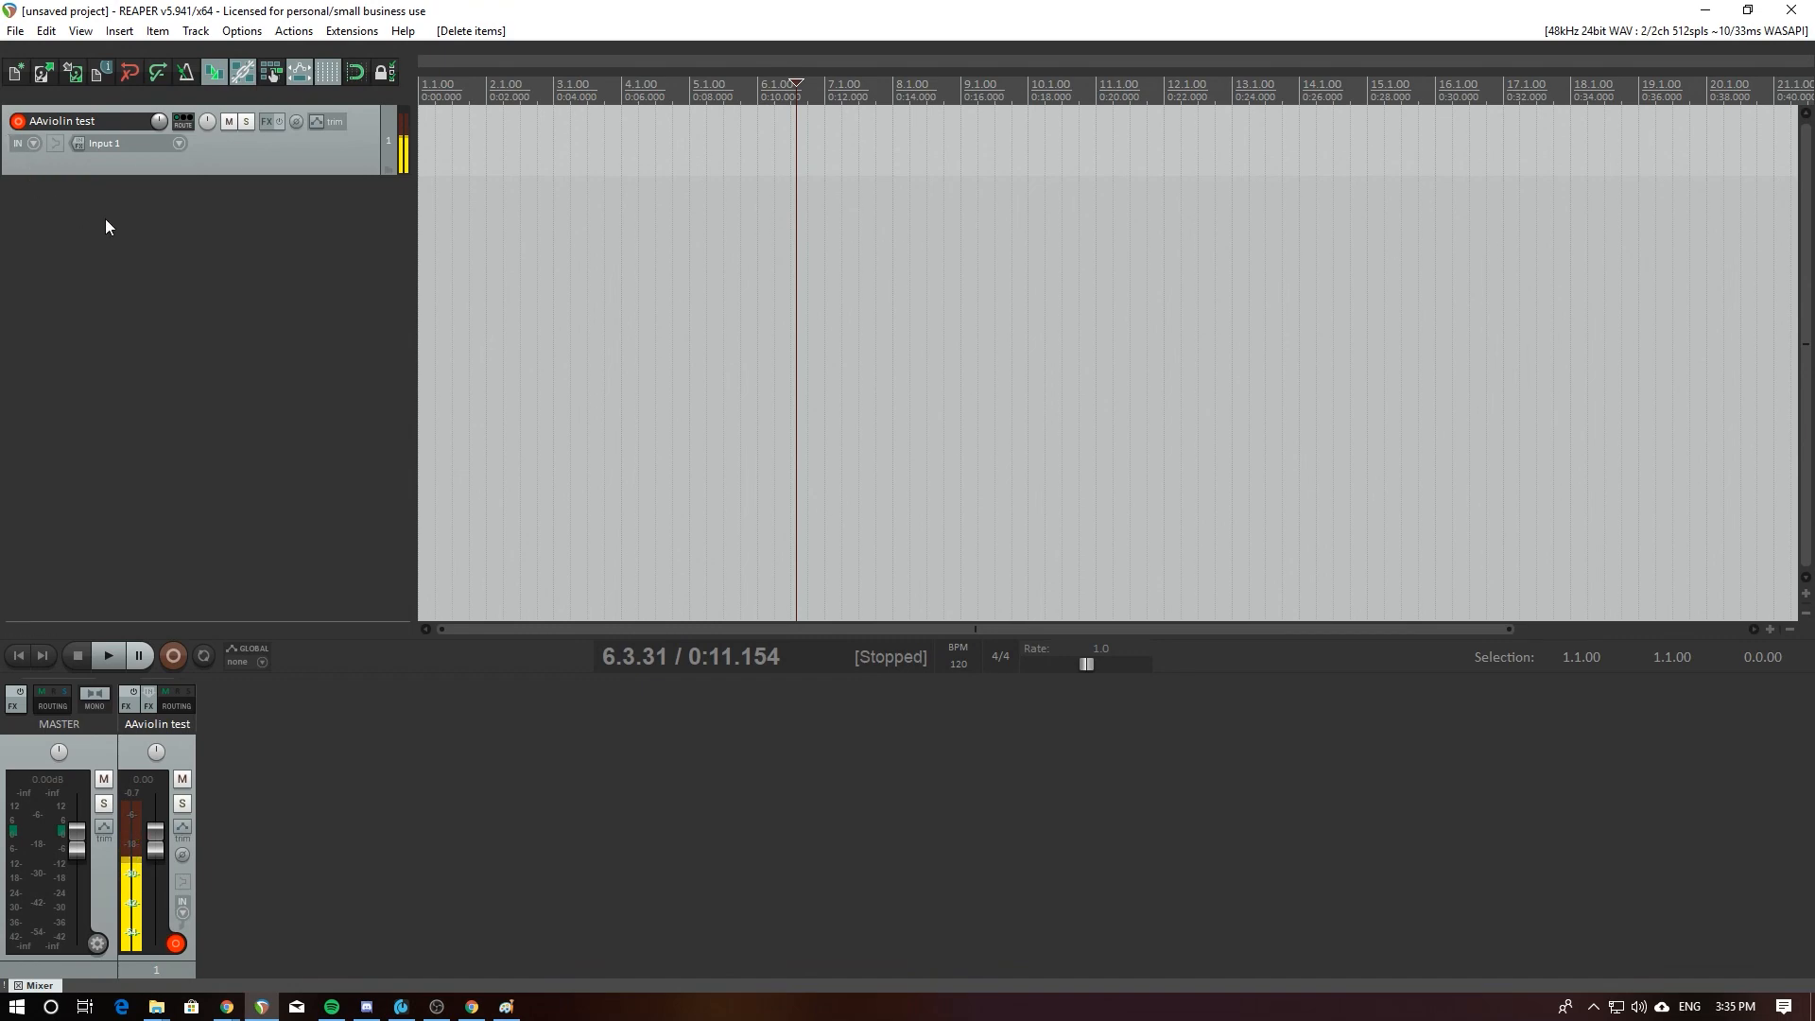
# Step: Start saving the project as a new file and browse to the Reaper Projects folder under Music
pyautogui.click(17, 34)
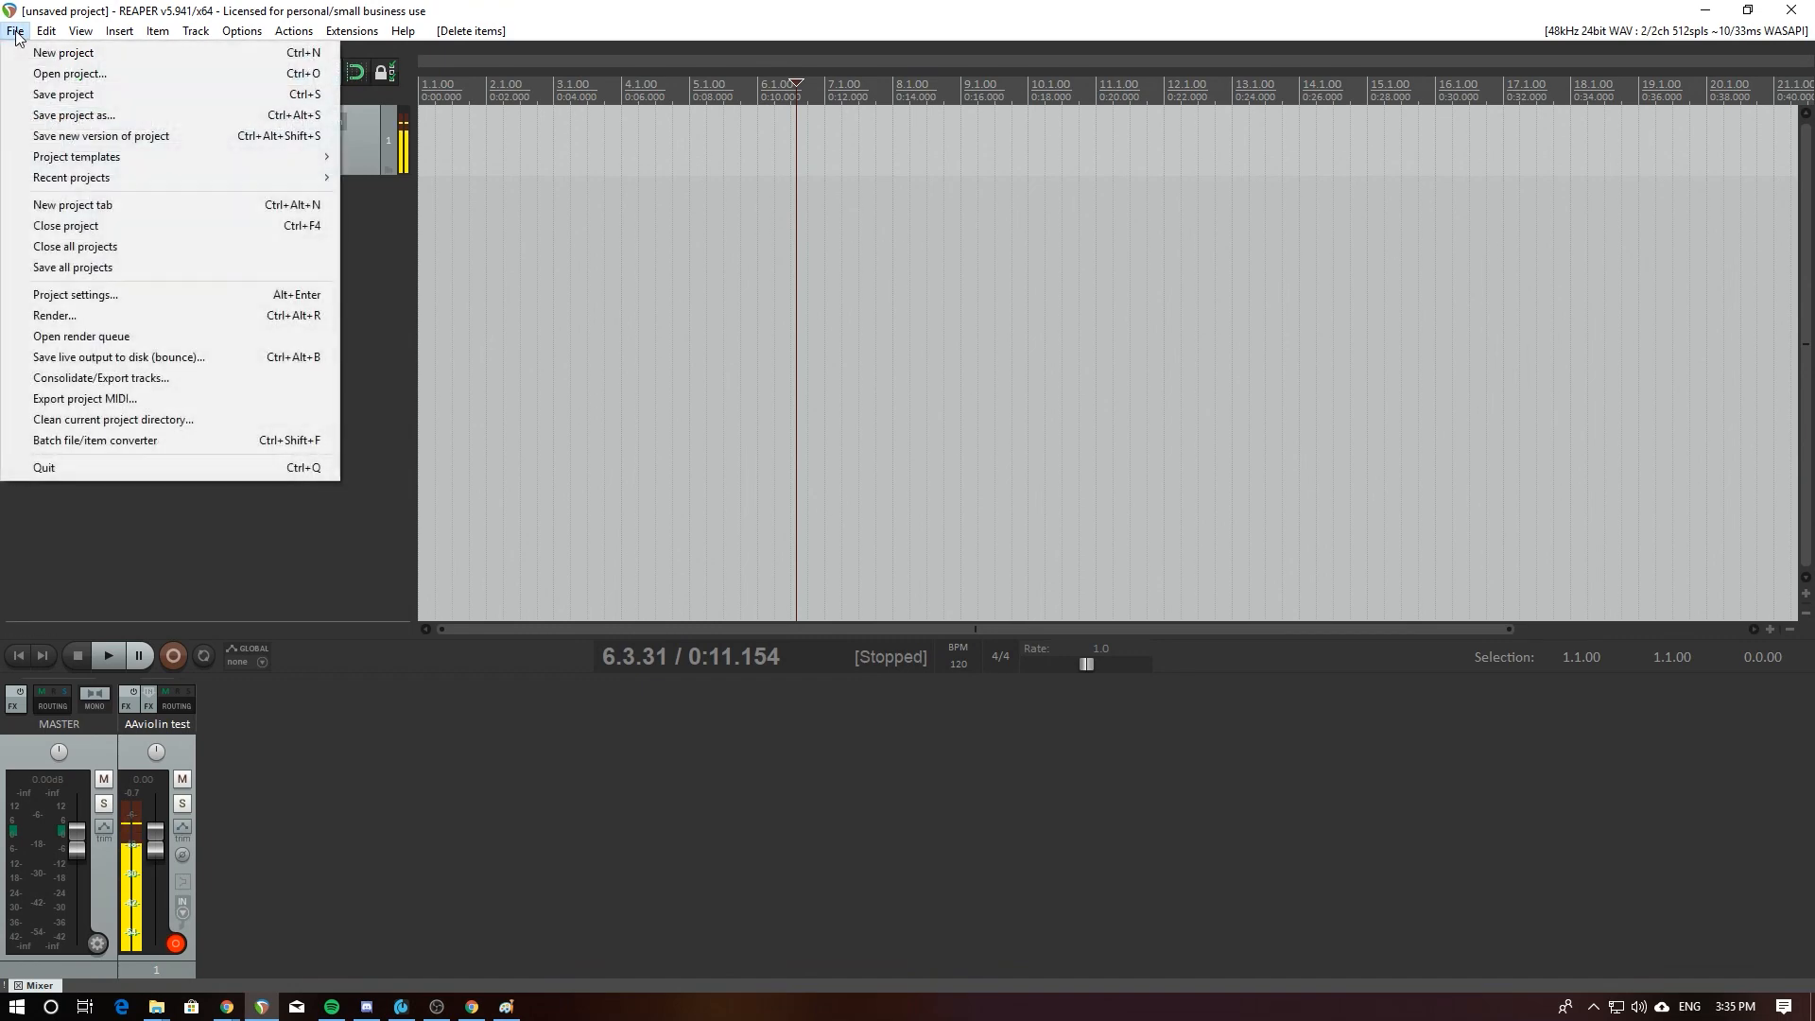
pyautogui.click(79, 117)
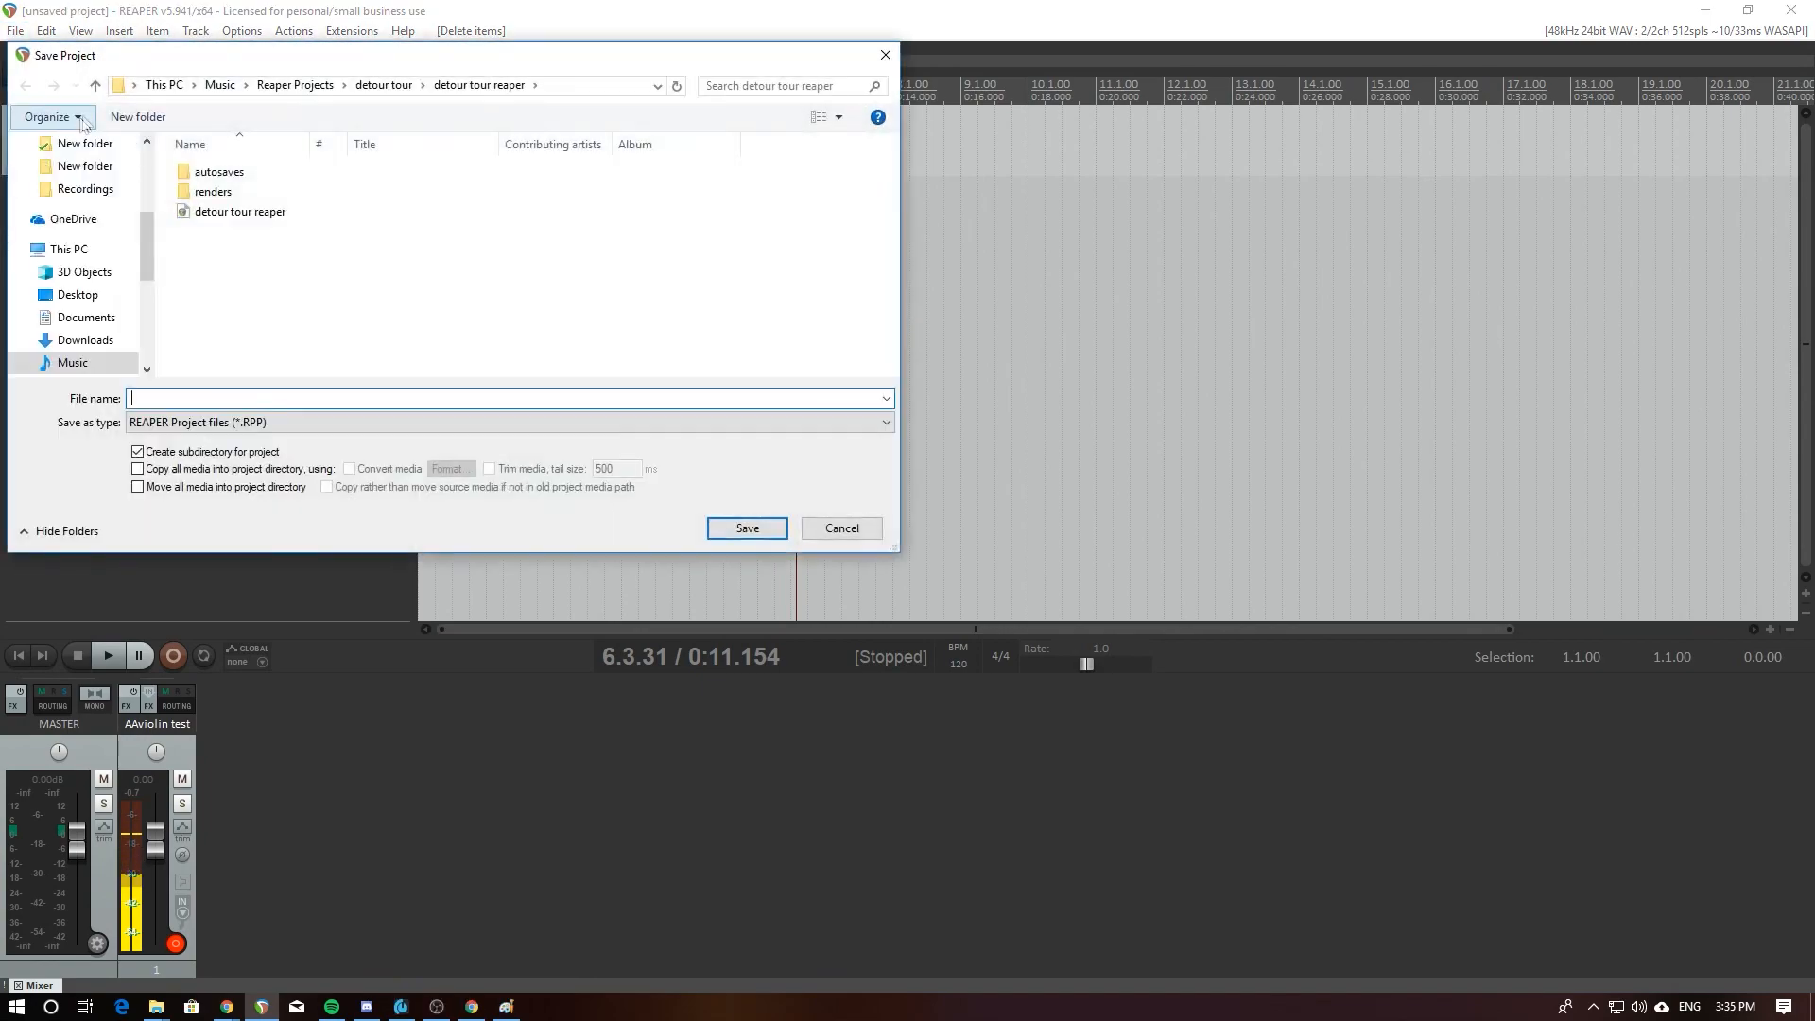
pyautogui.click(571, 163)
pyautogui.moveTo(1166, 235); pyautogui.dragTo(1167, 397)
pyautogui.scroll(-2, 546, 326)
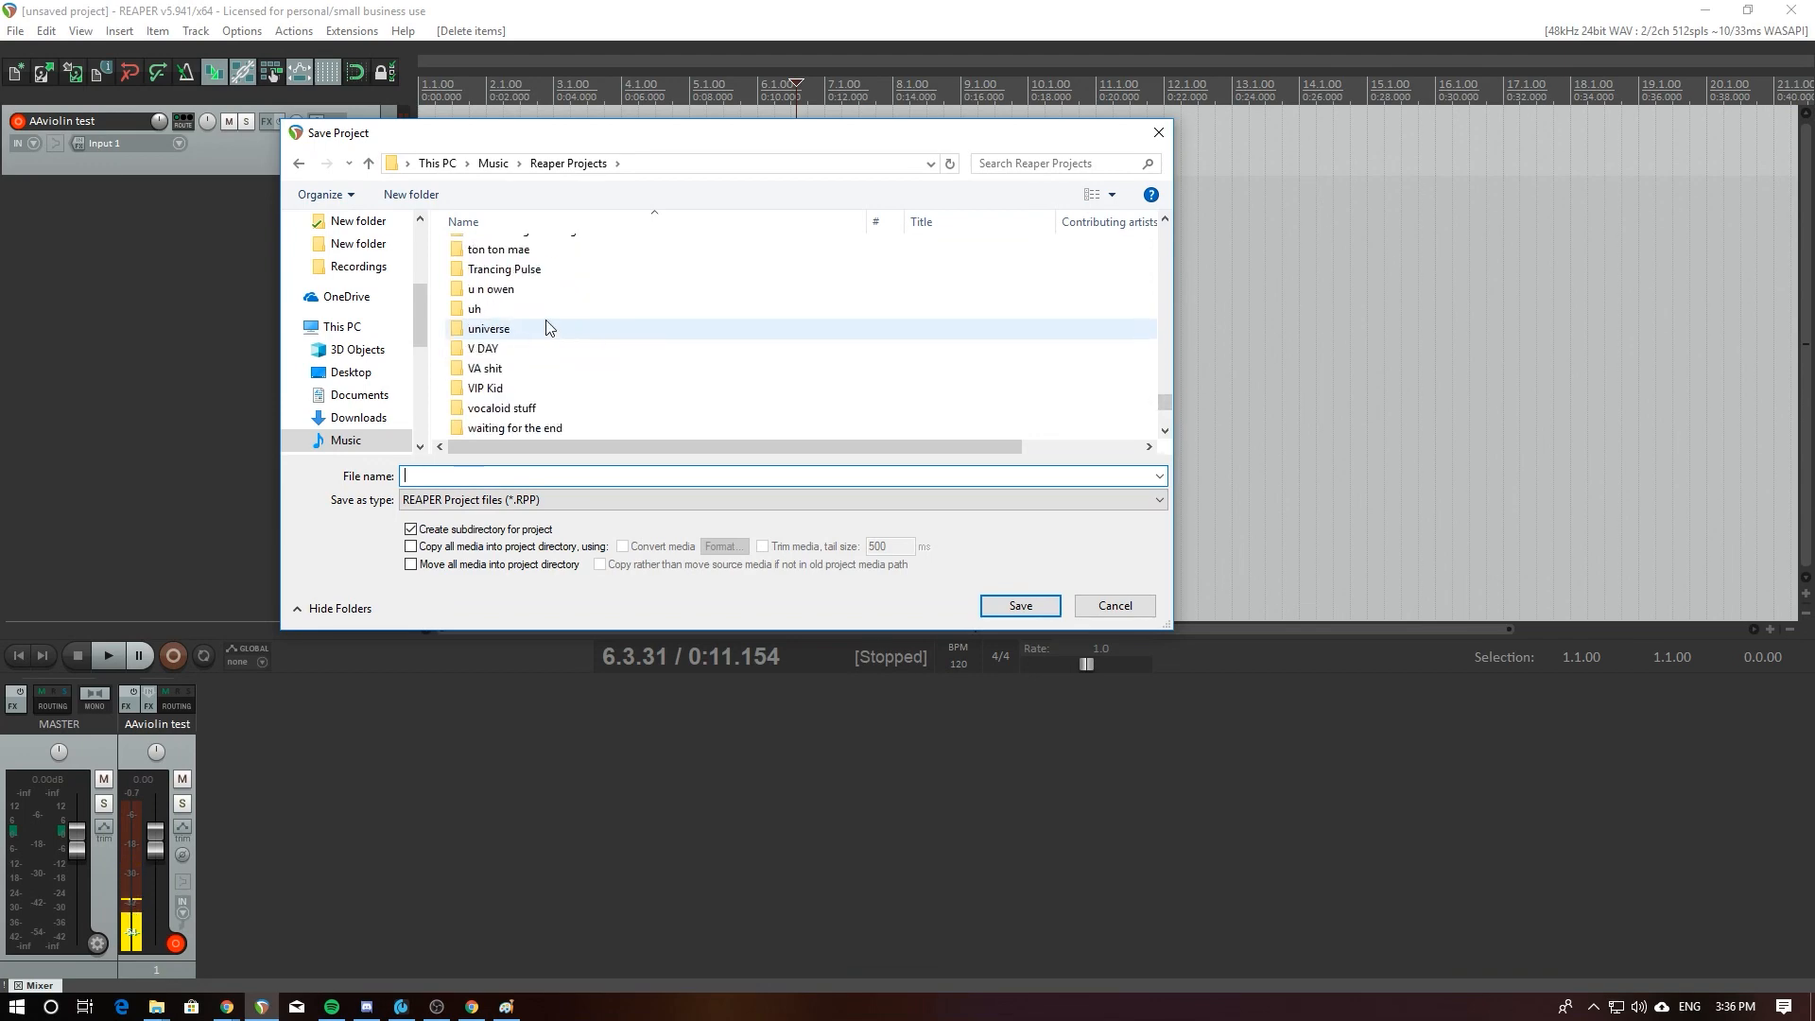
pyautogui.scroll(-1, 547, 326)
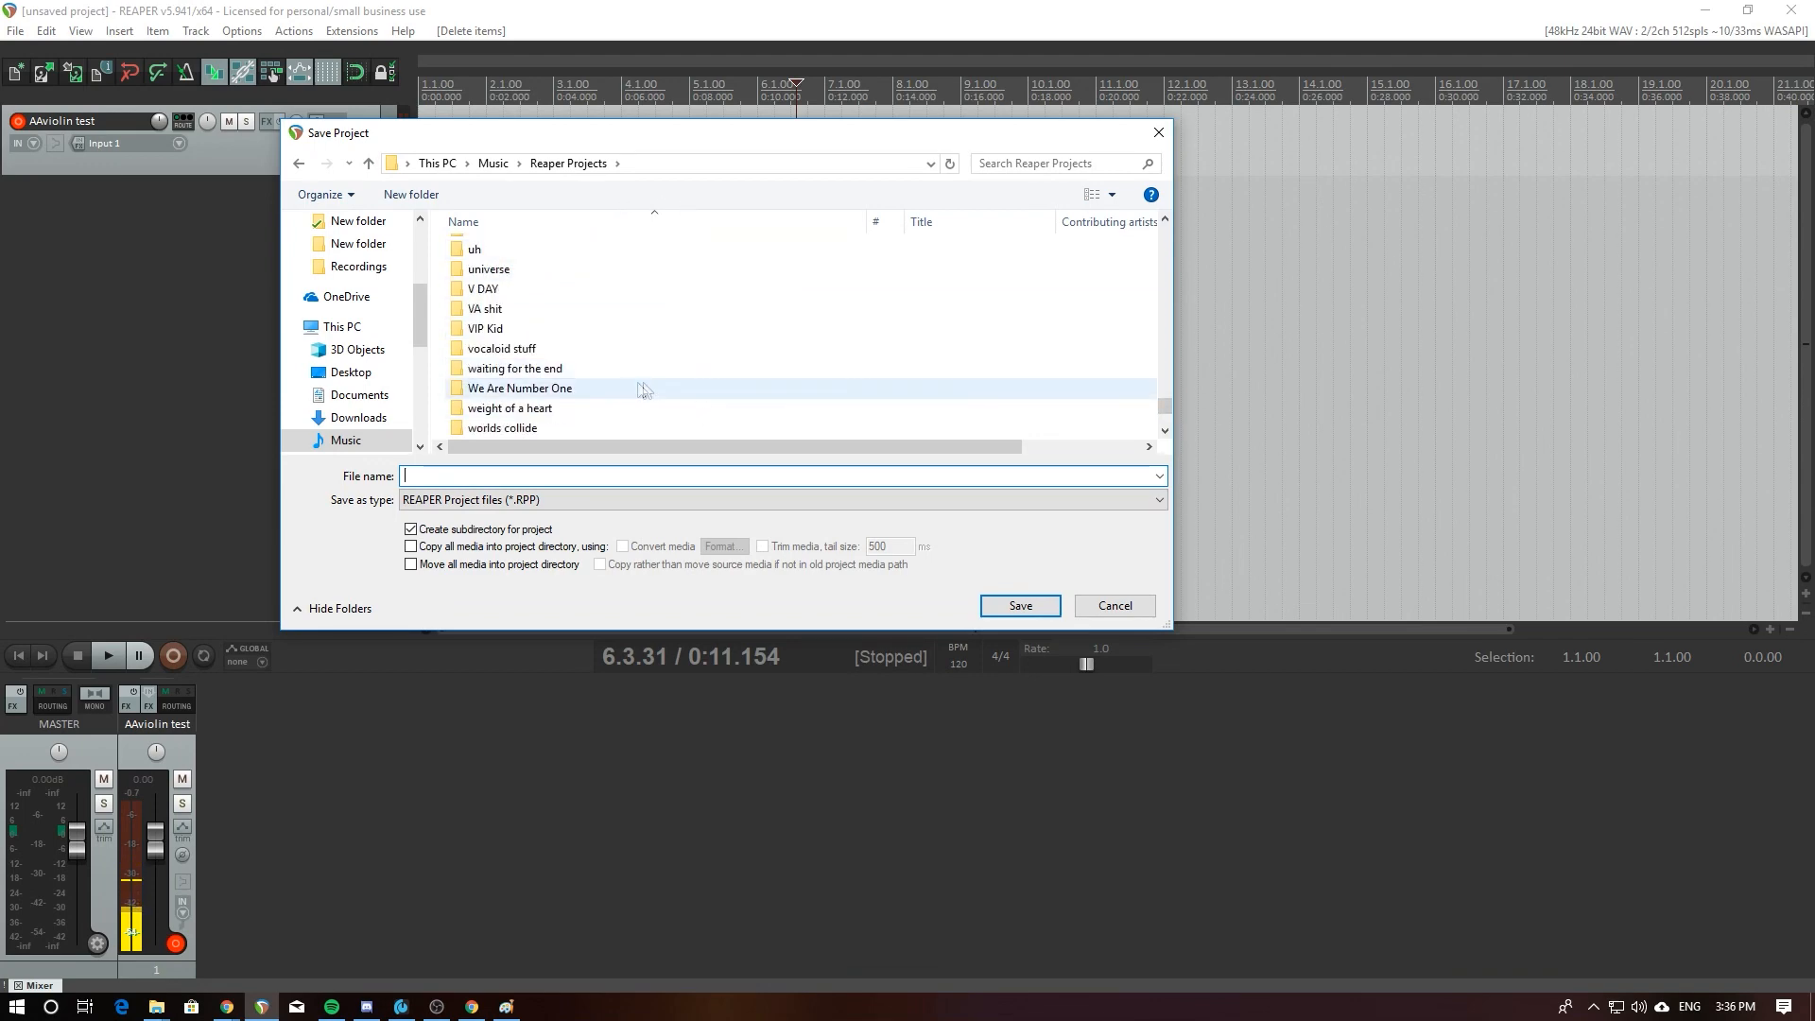
pyautogui.scroll(-3, 650, 389)
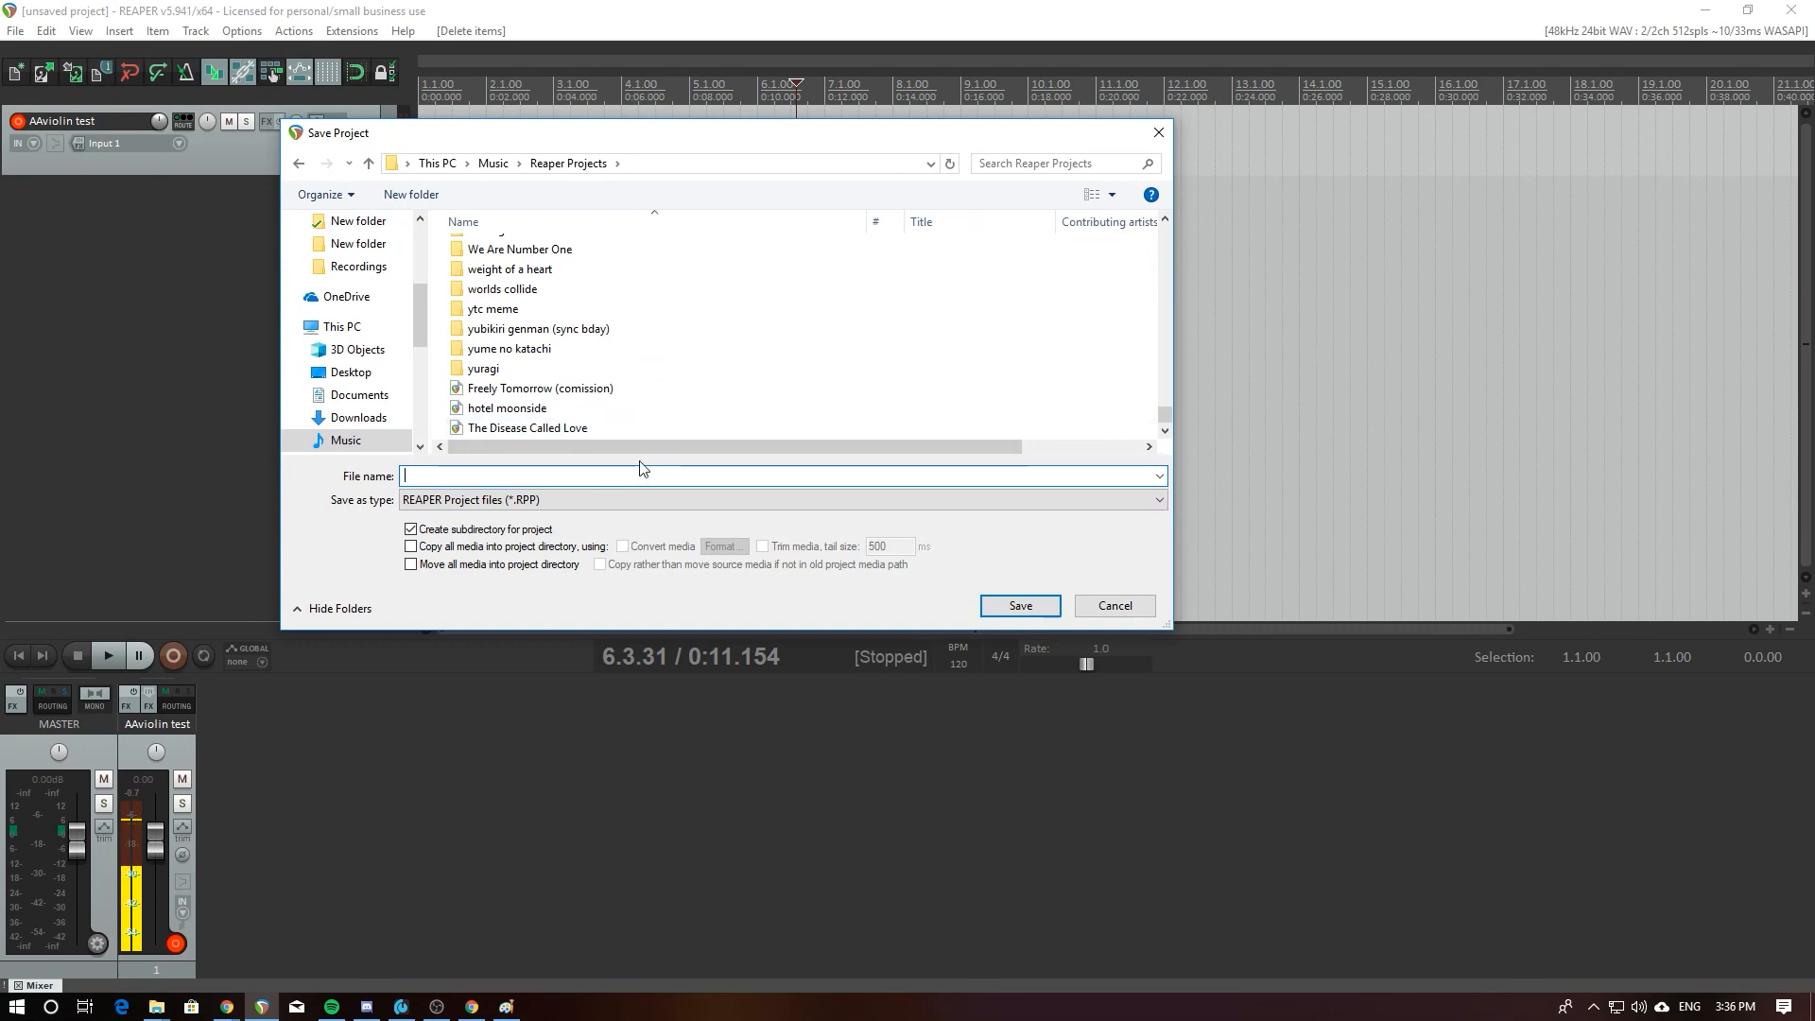
# Step: Save the project as TMA mixing REAPER with the option to create a subdirectory for the project enabled
pyautogui.click(640, 470)
pyautogui.click(640, 470)
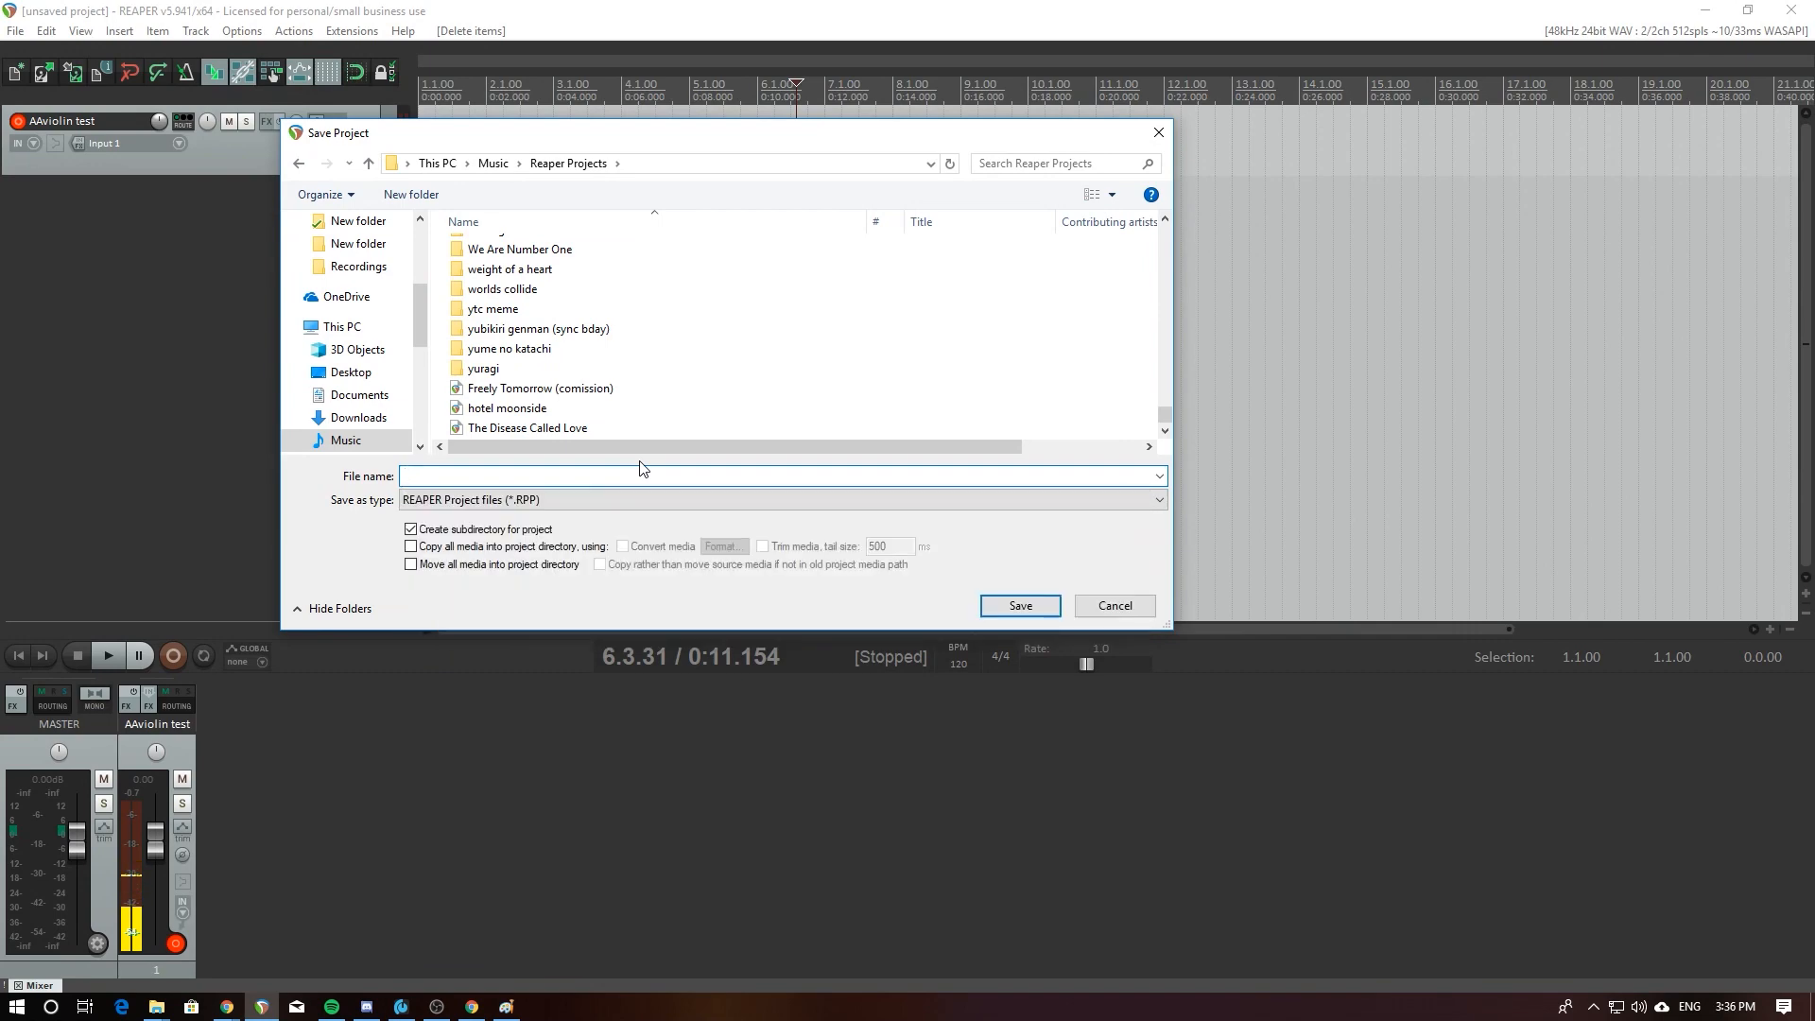
pyautogui.write('TMA mixing')
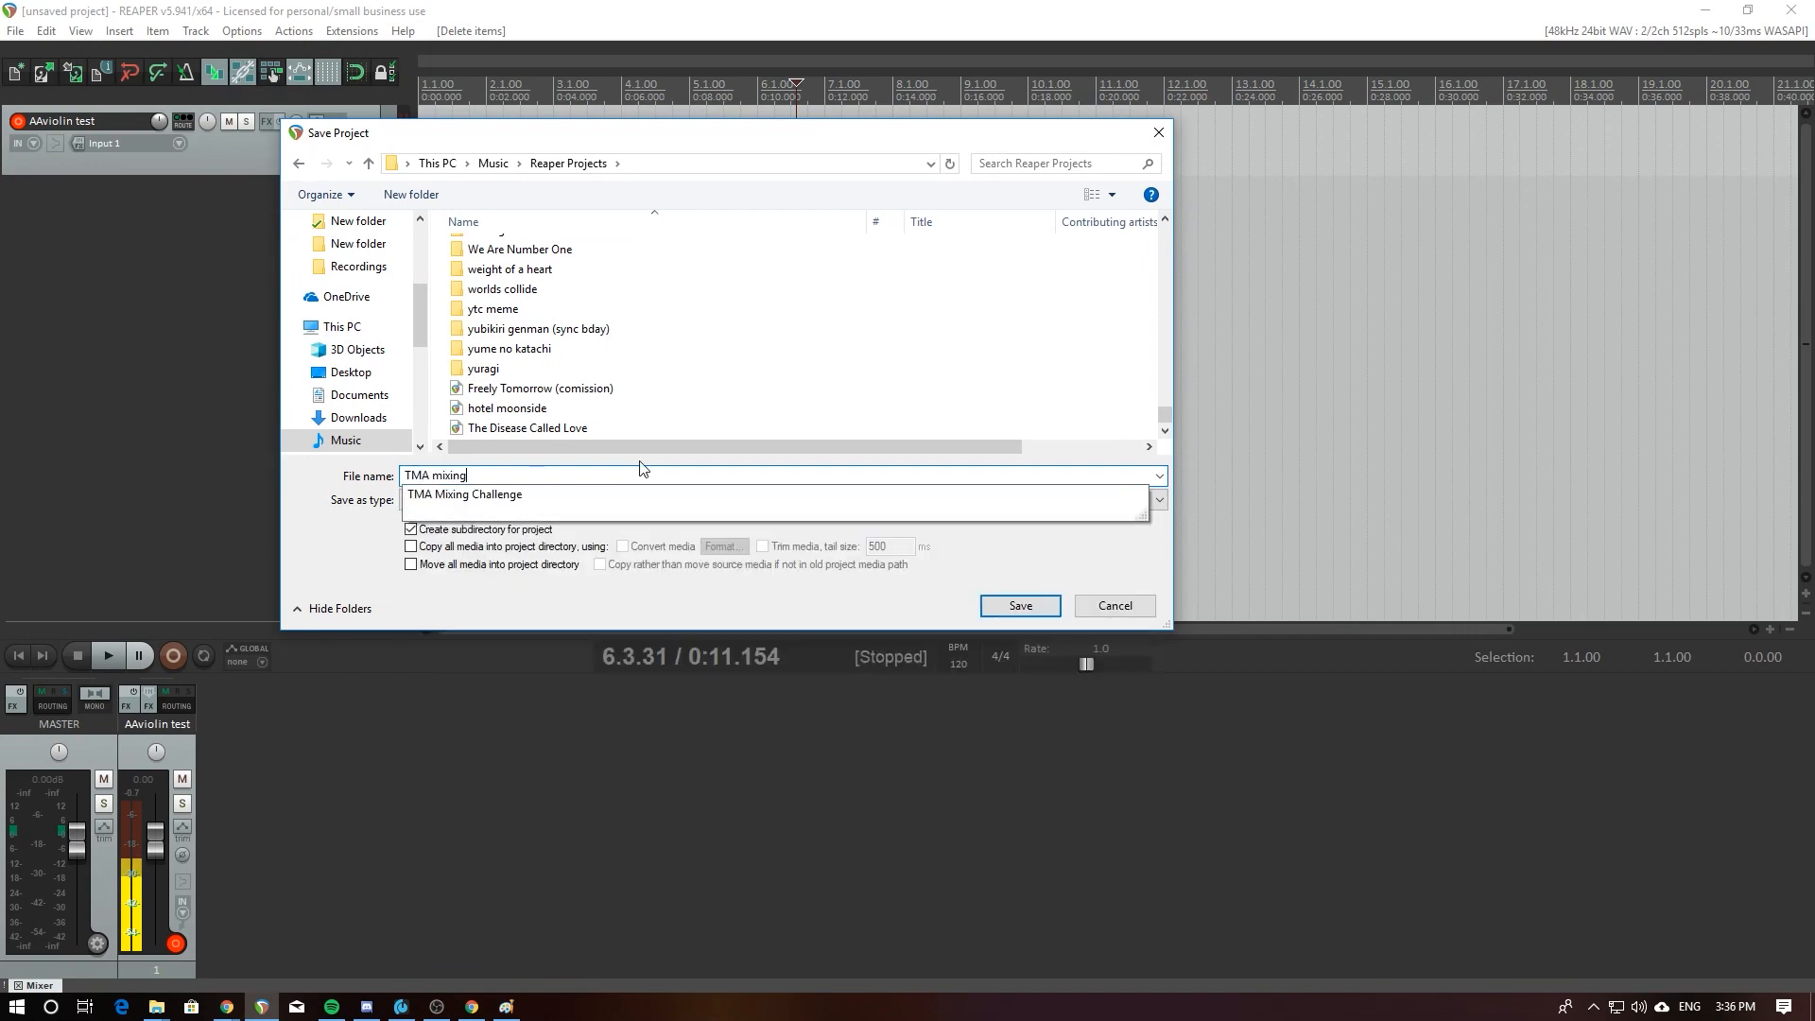
pyautogui.write(' REAPER')
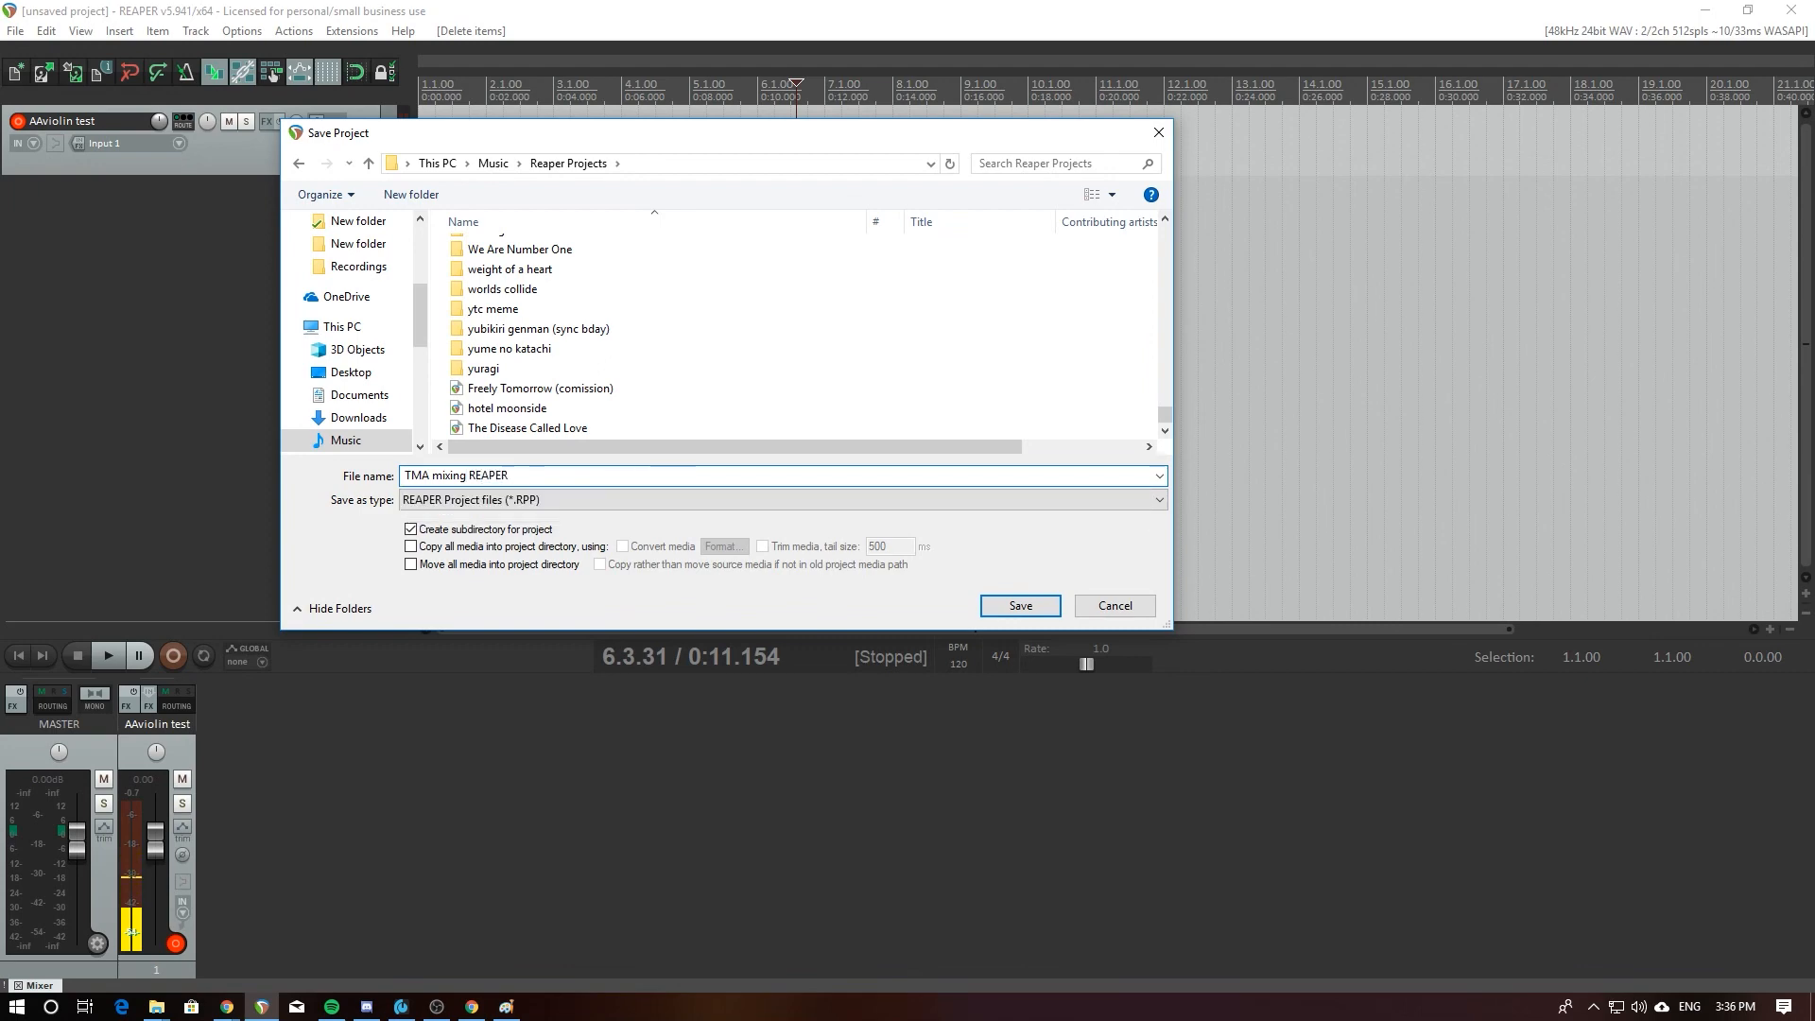
pyautogui.click(424, 532)
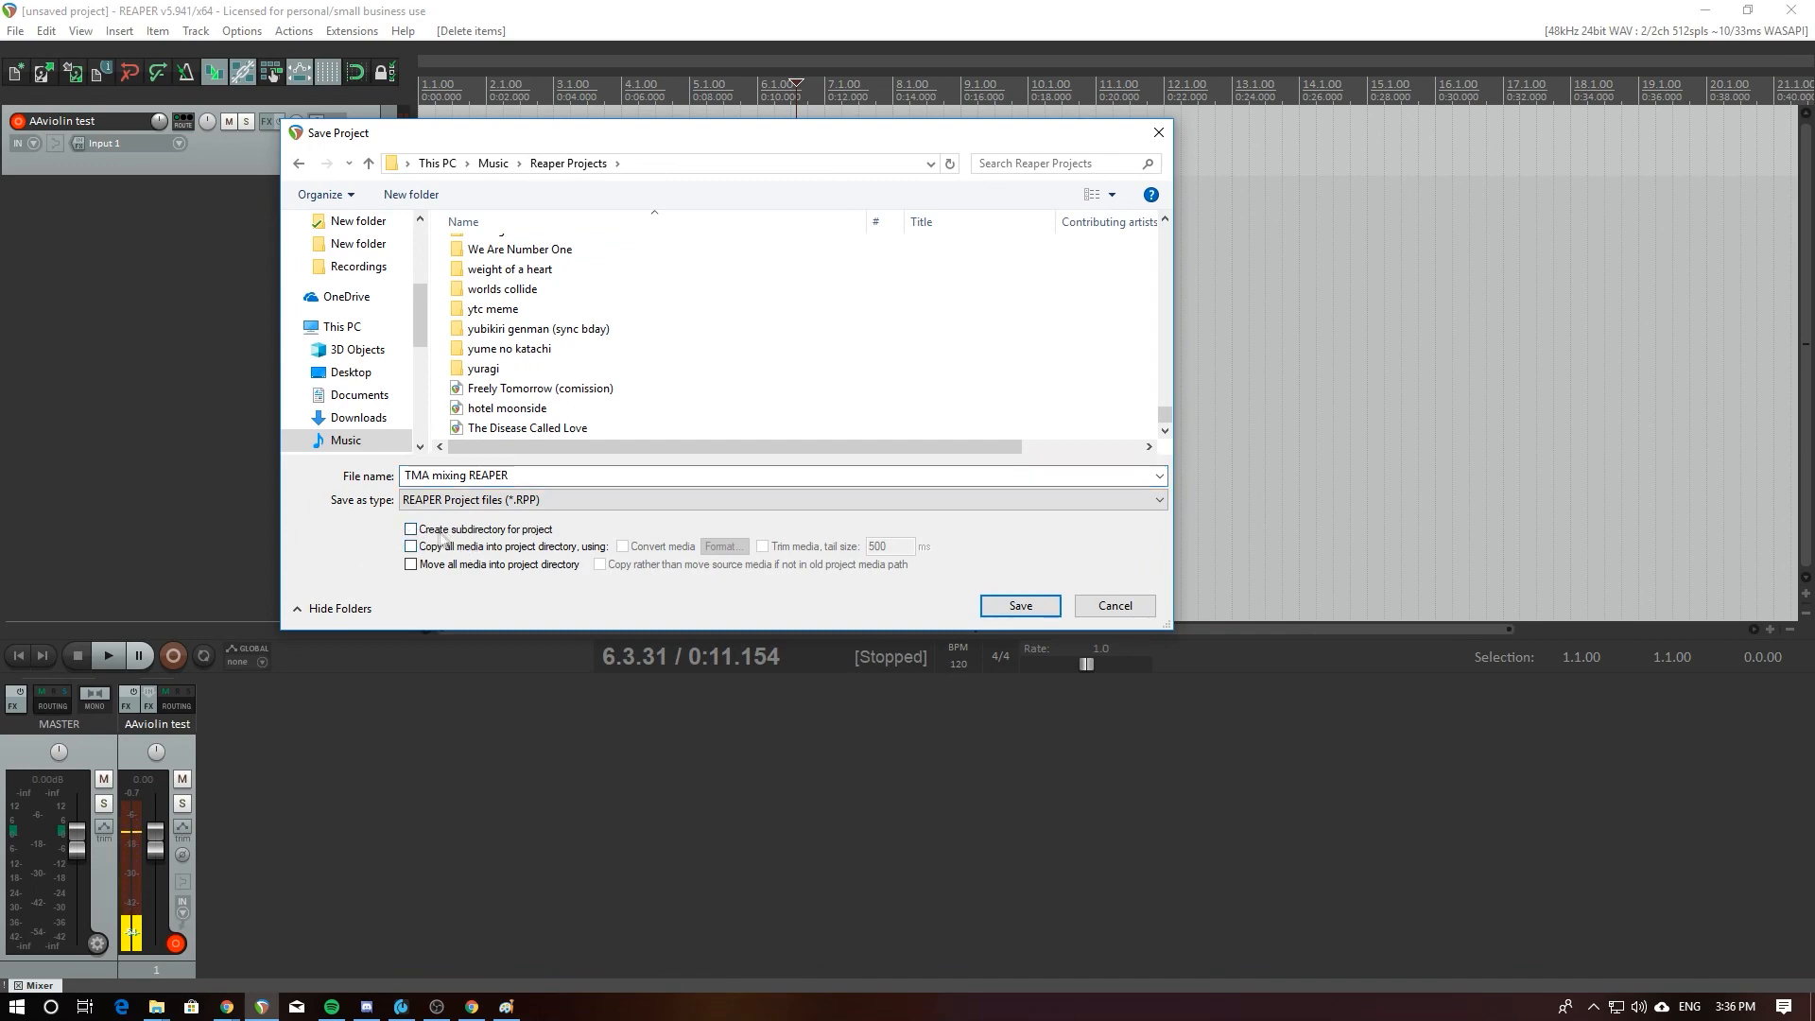
pyautogui.click(410, 530)
pyautogui.click(1017, 610)
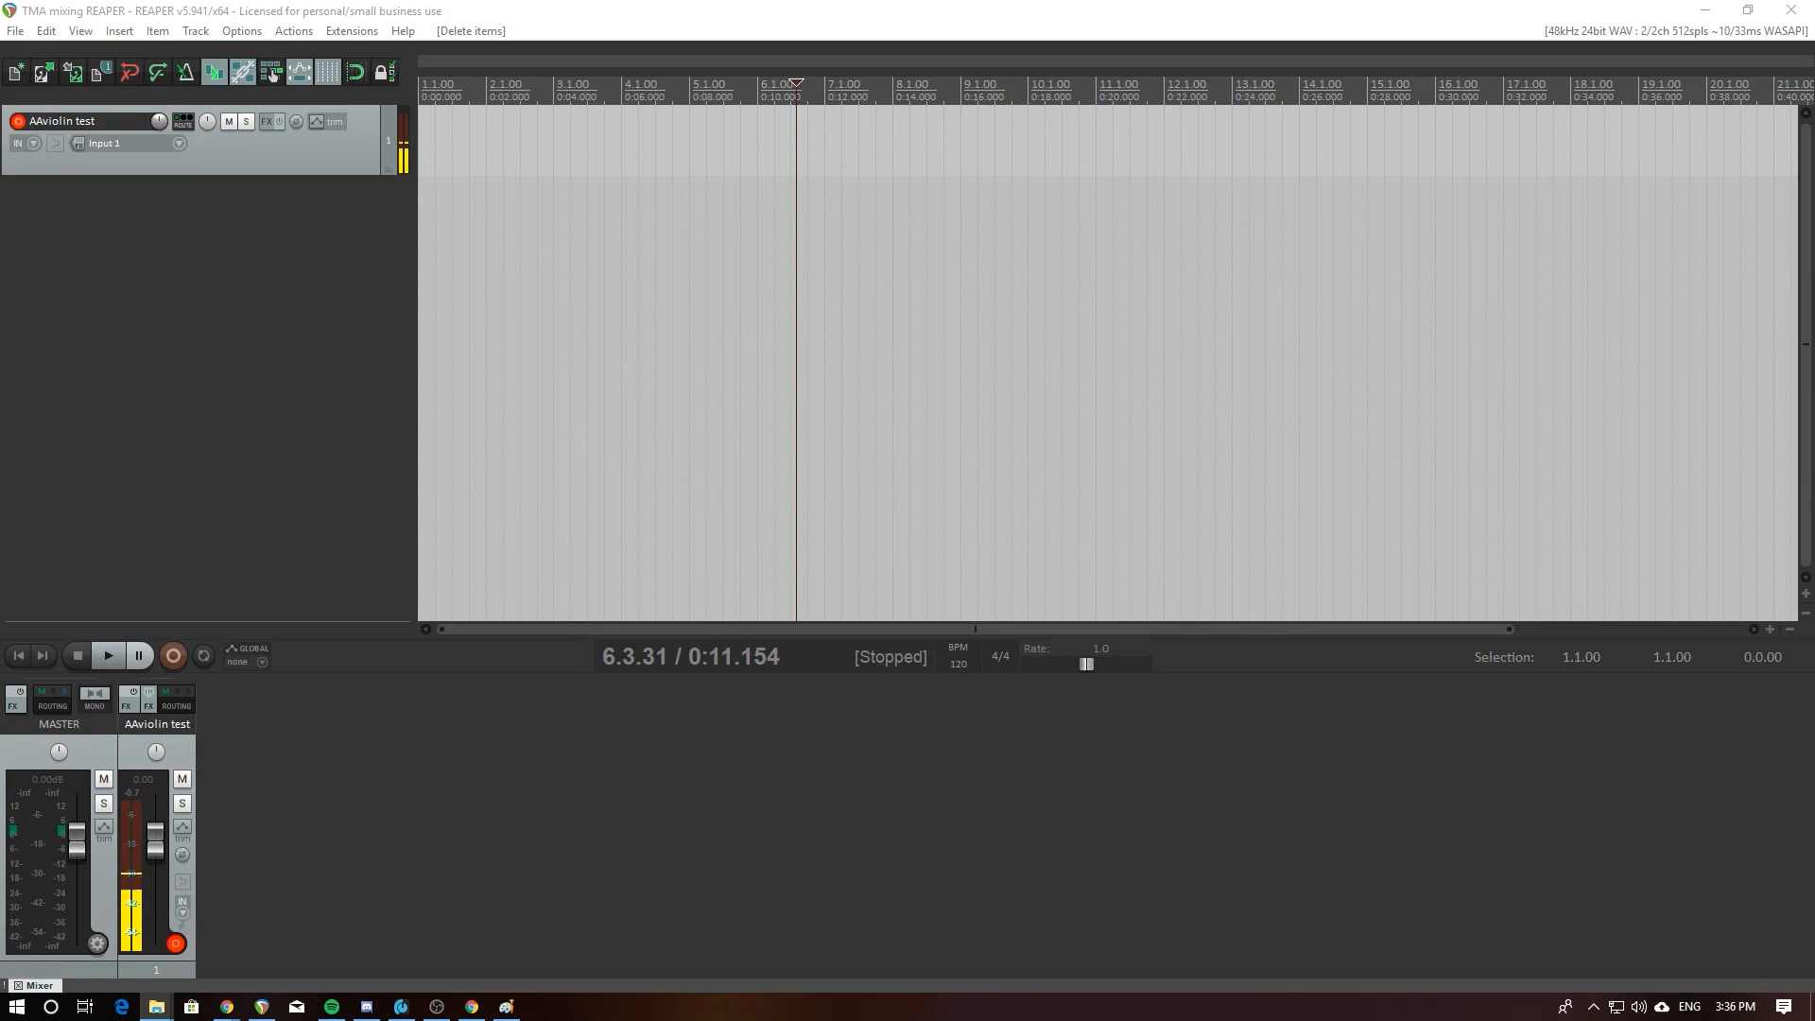
# Step: Switch to File Explorer, inspect the contents of the TMA mixing REAPER folder, and minimize the window
pyautogui.hotkey('alt', 'Tab')
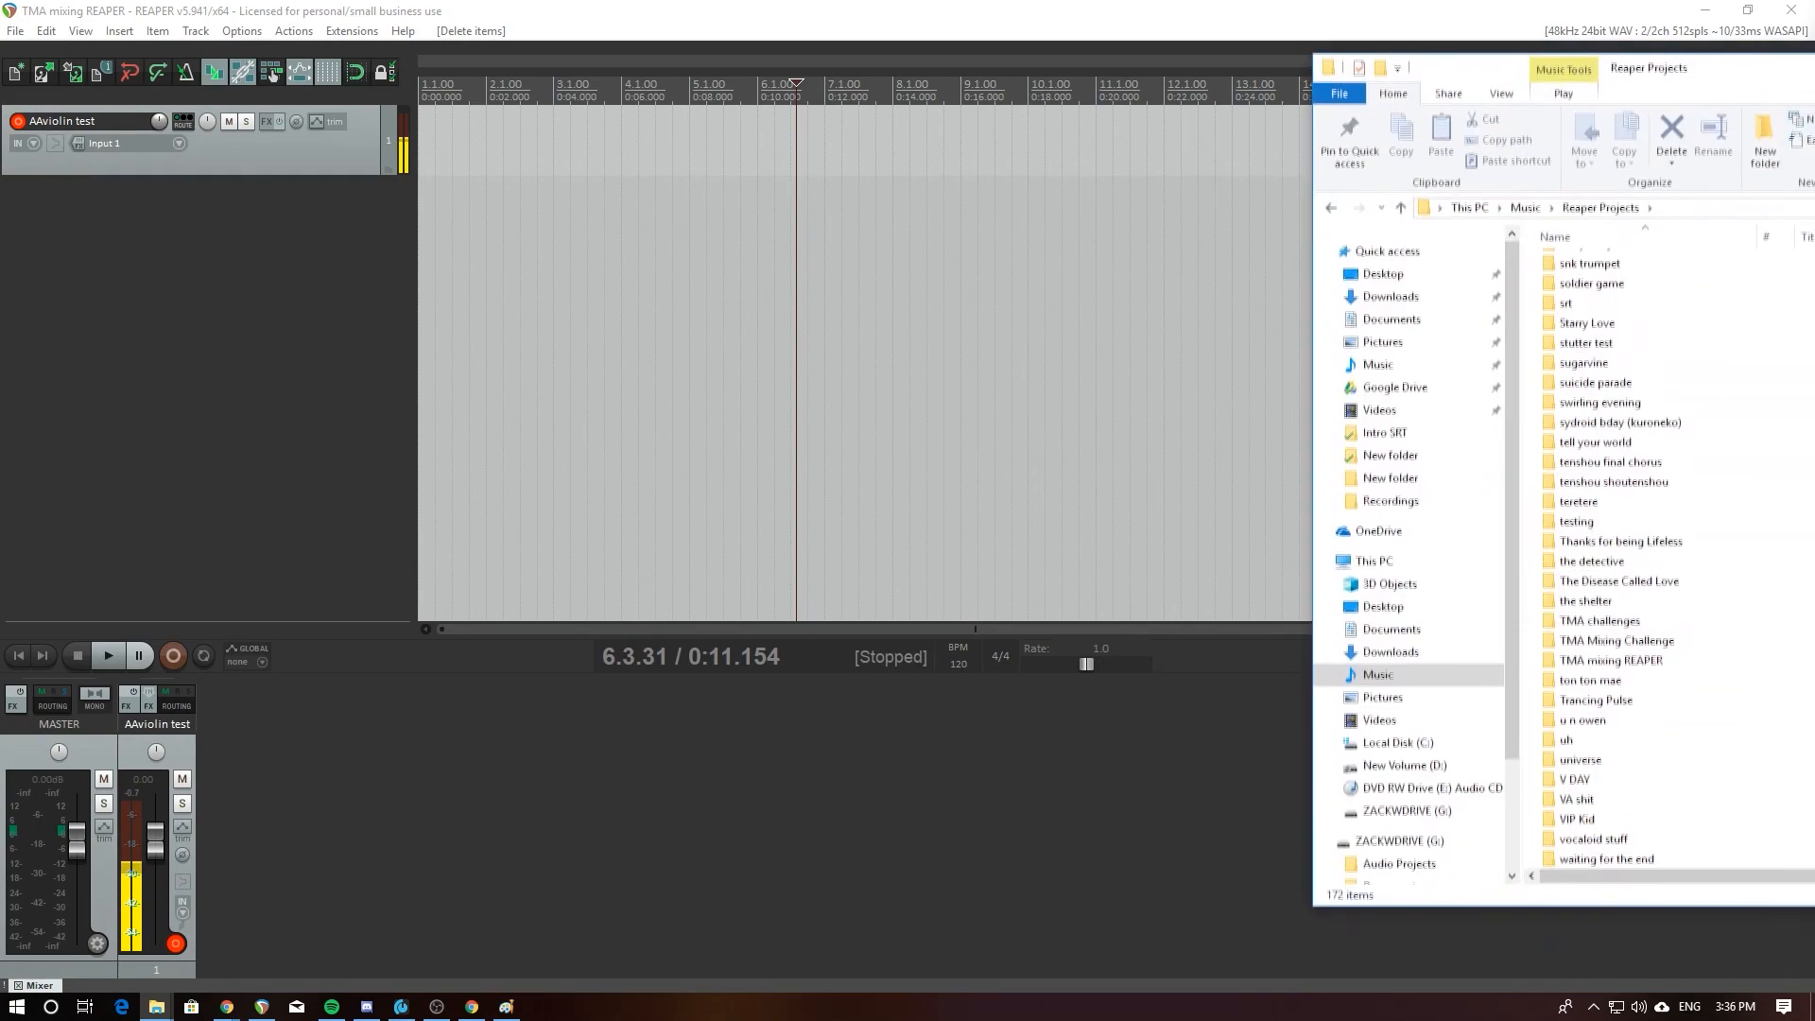
pyautogui.moveTo(1546, 66); pyautogui.dragTo(719, 125)
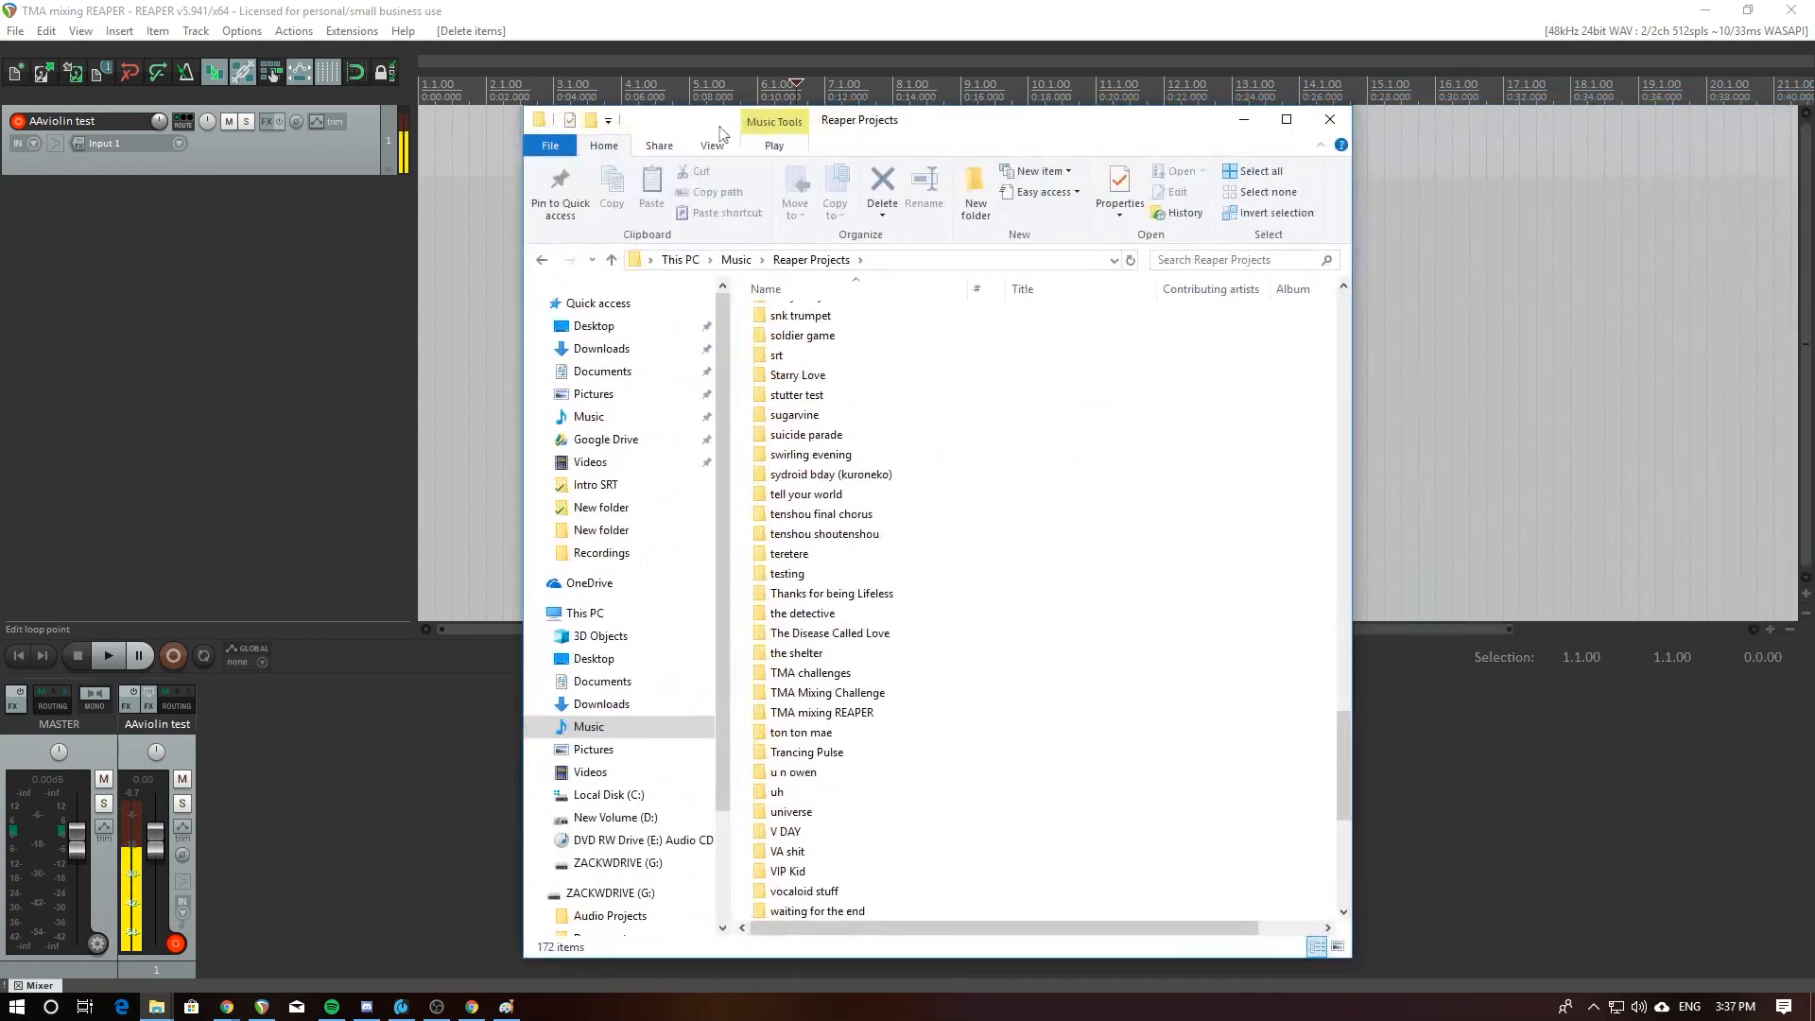
pyautogui.doubleClick(857, 719)
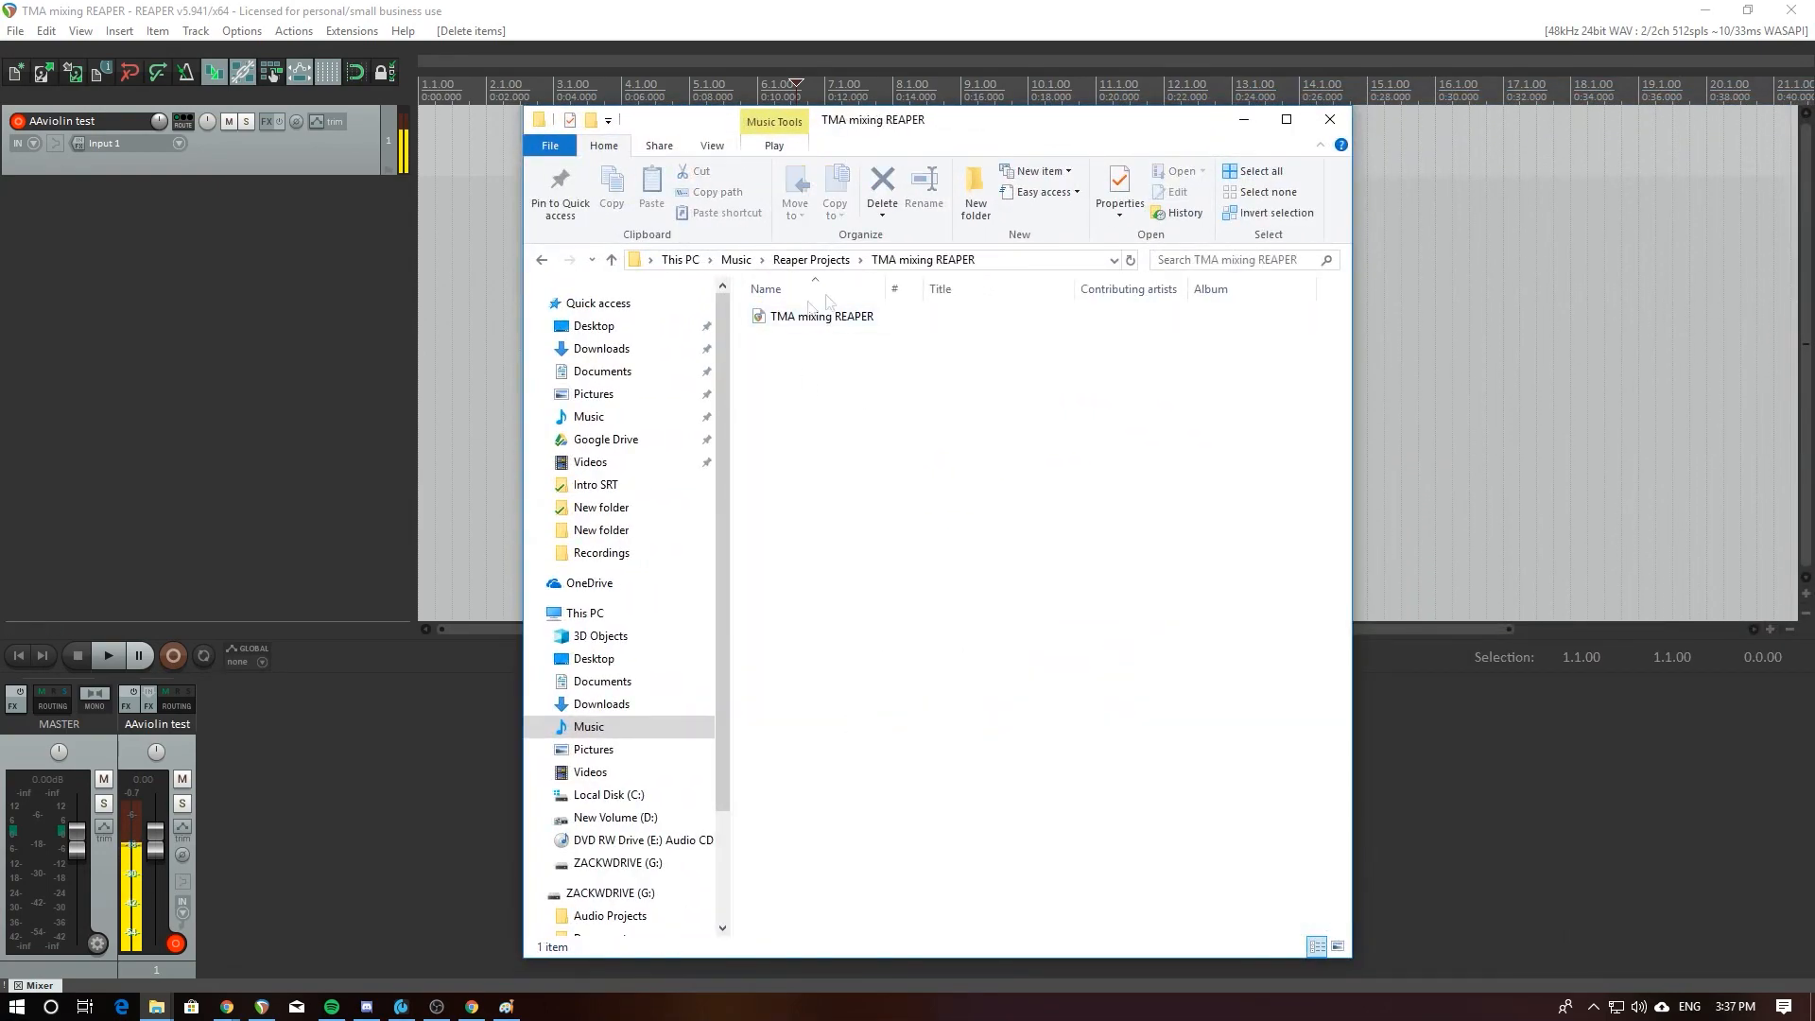
pyautogui.click(1242, 120)
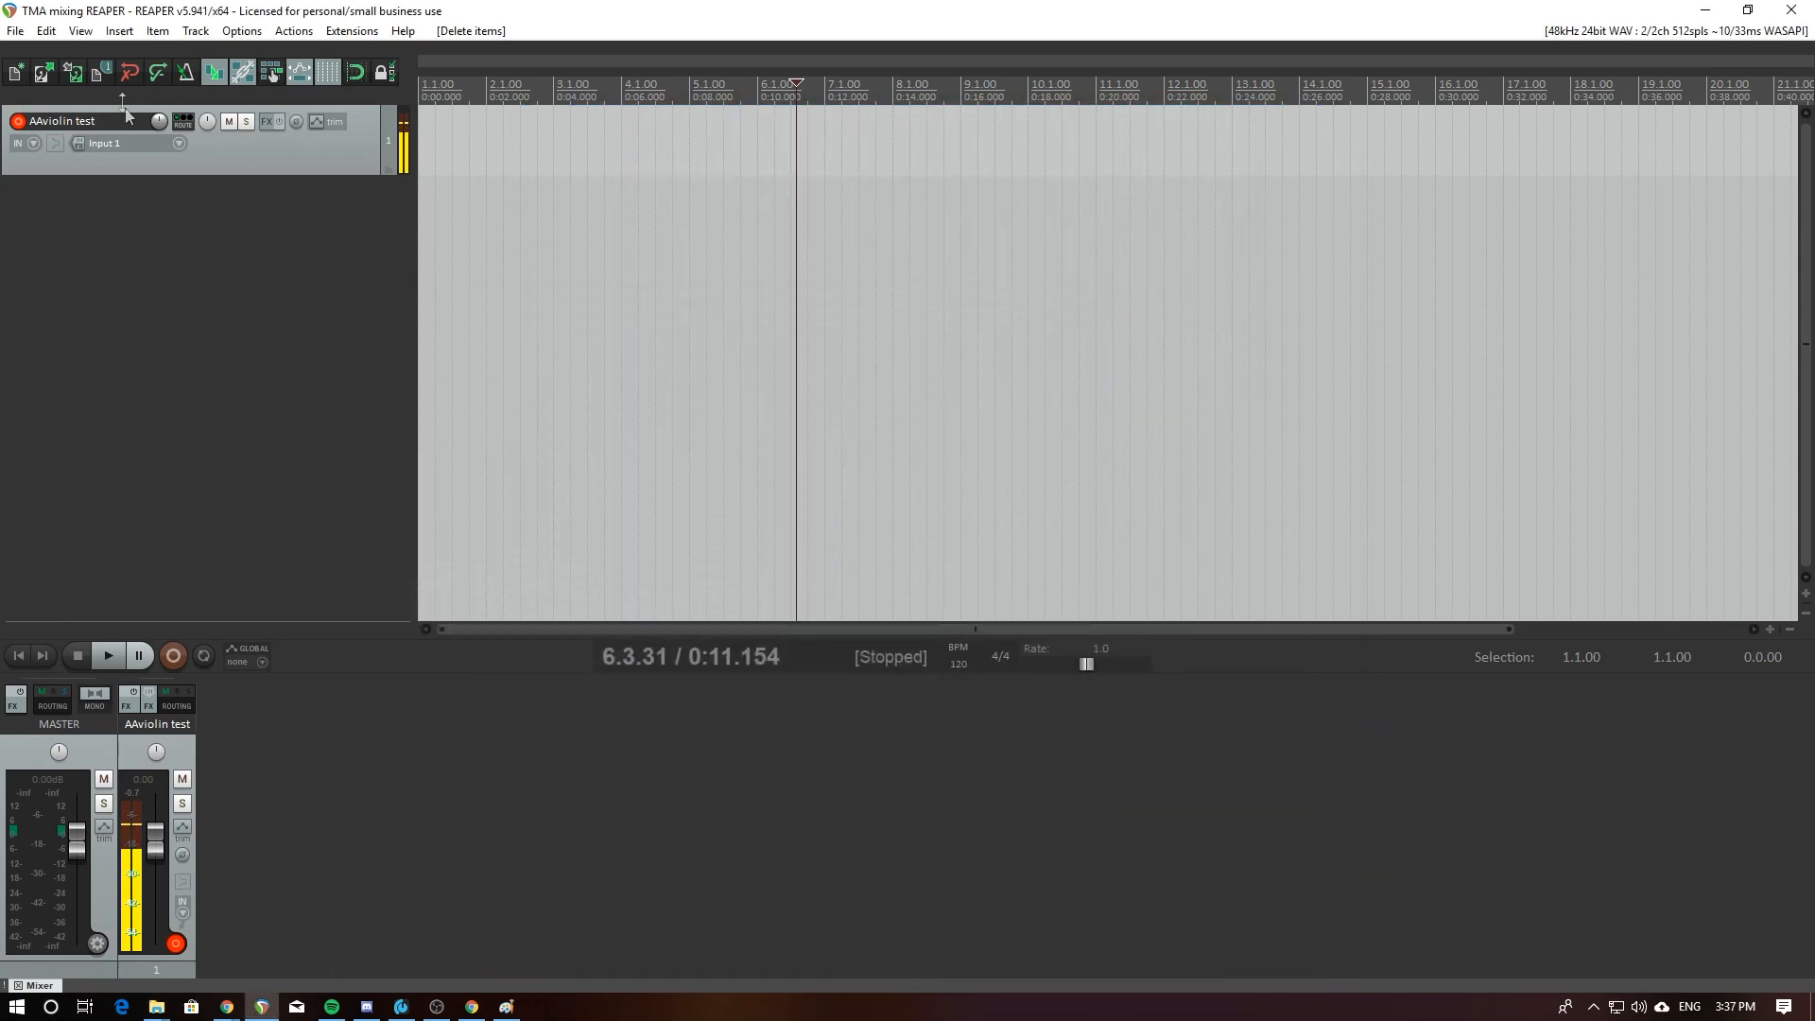
# Step: Reopen the project settings to check the path for saving media files, and close them
pyautogui.click(14, 32)
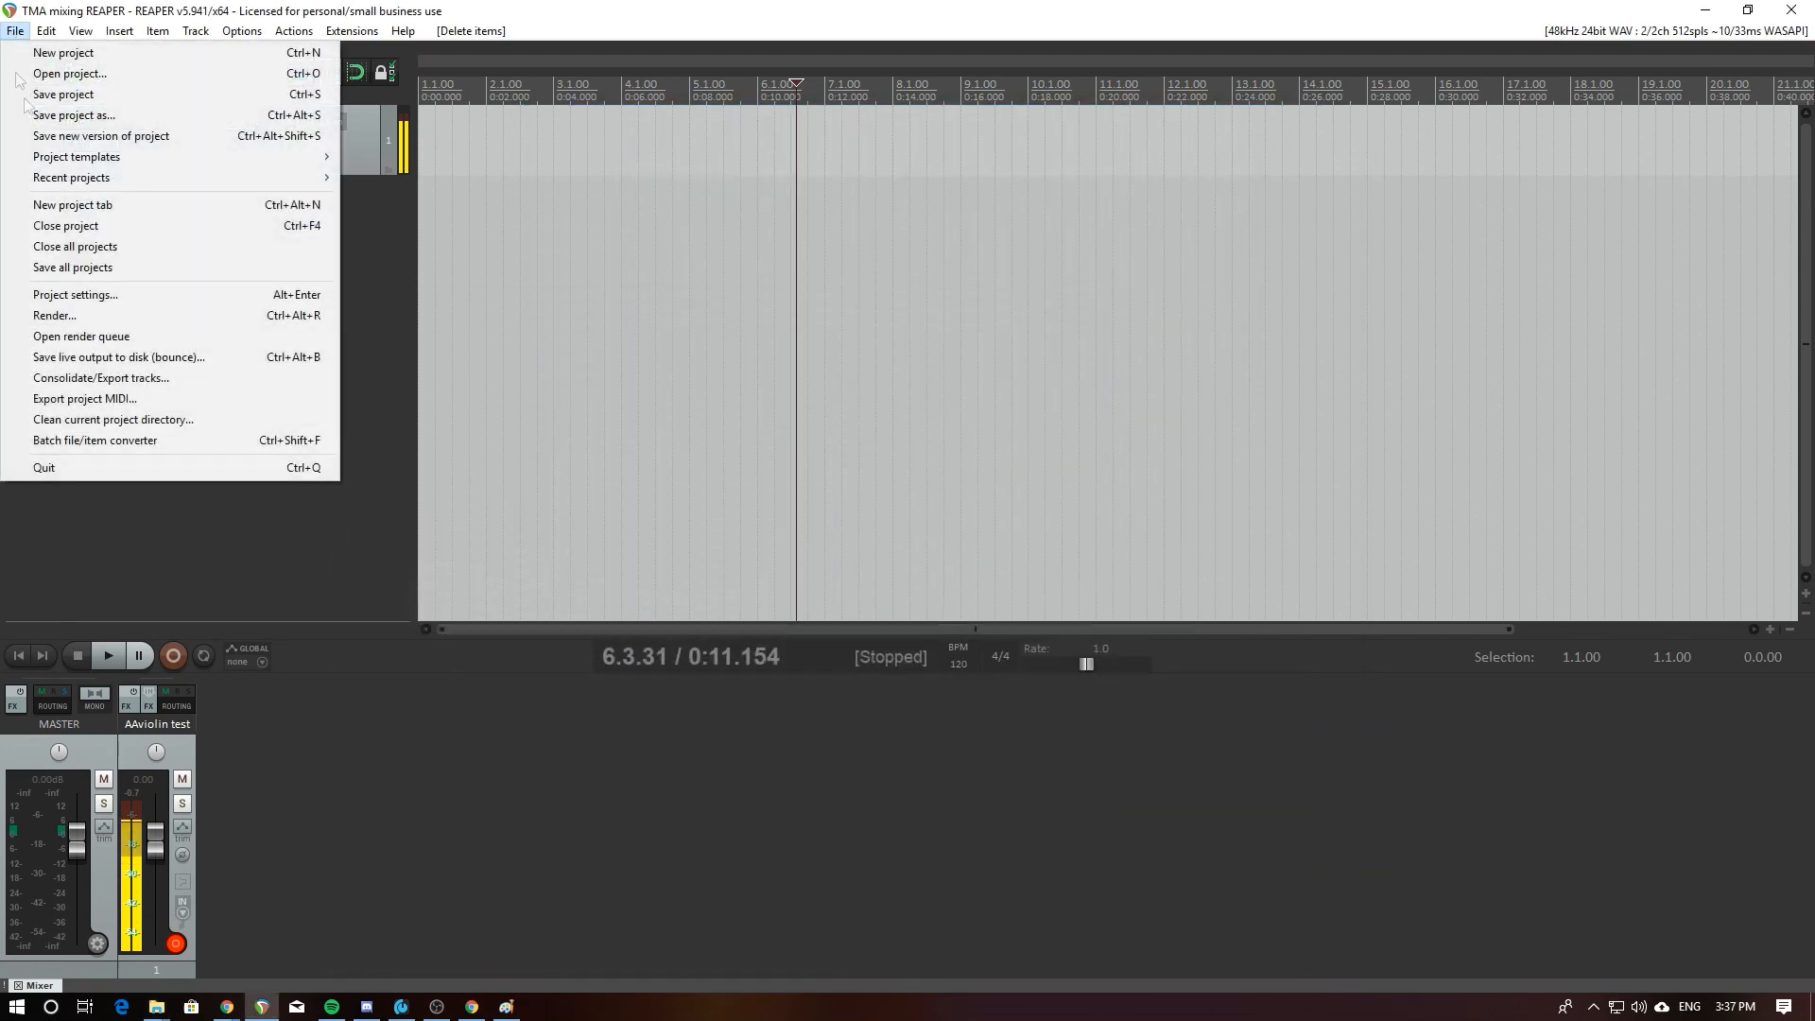
pyautogui.click(109, 291)
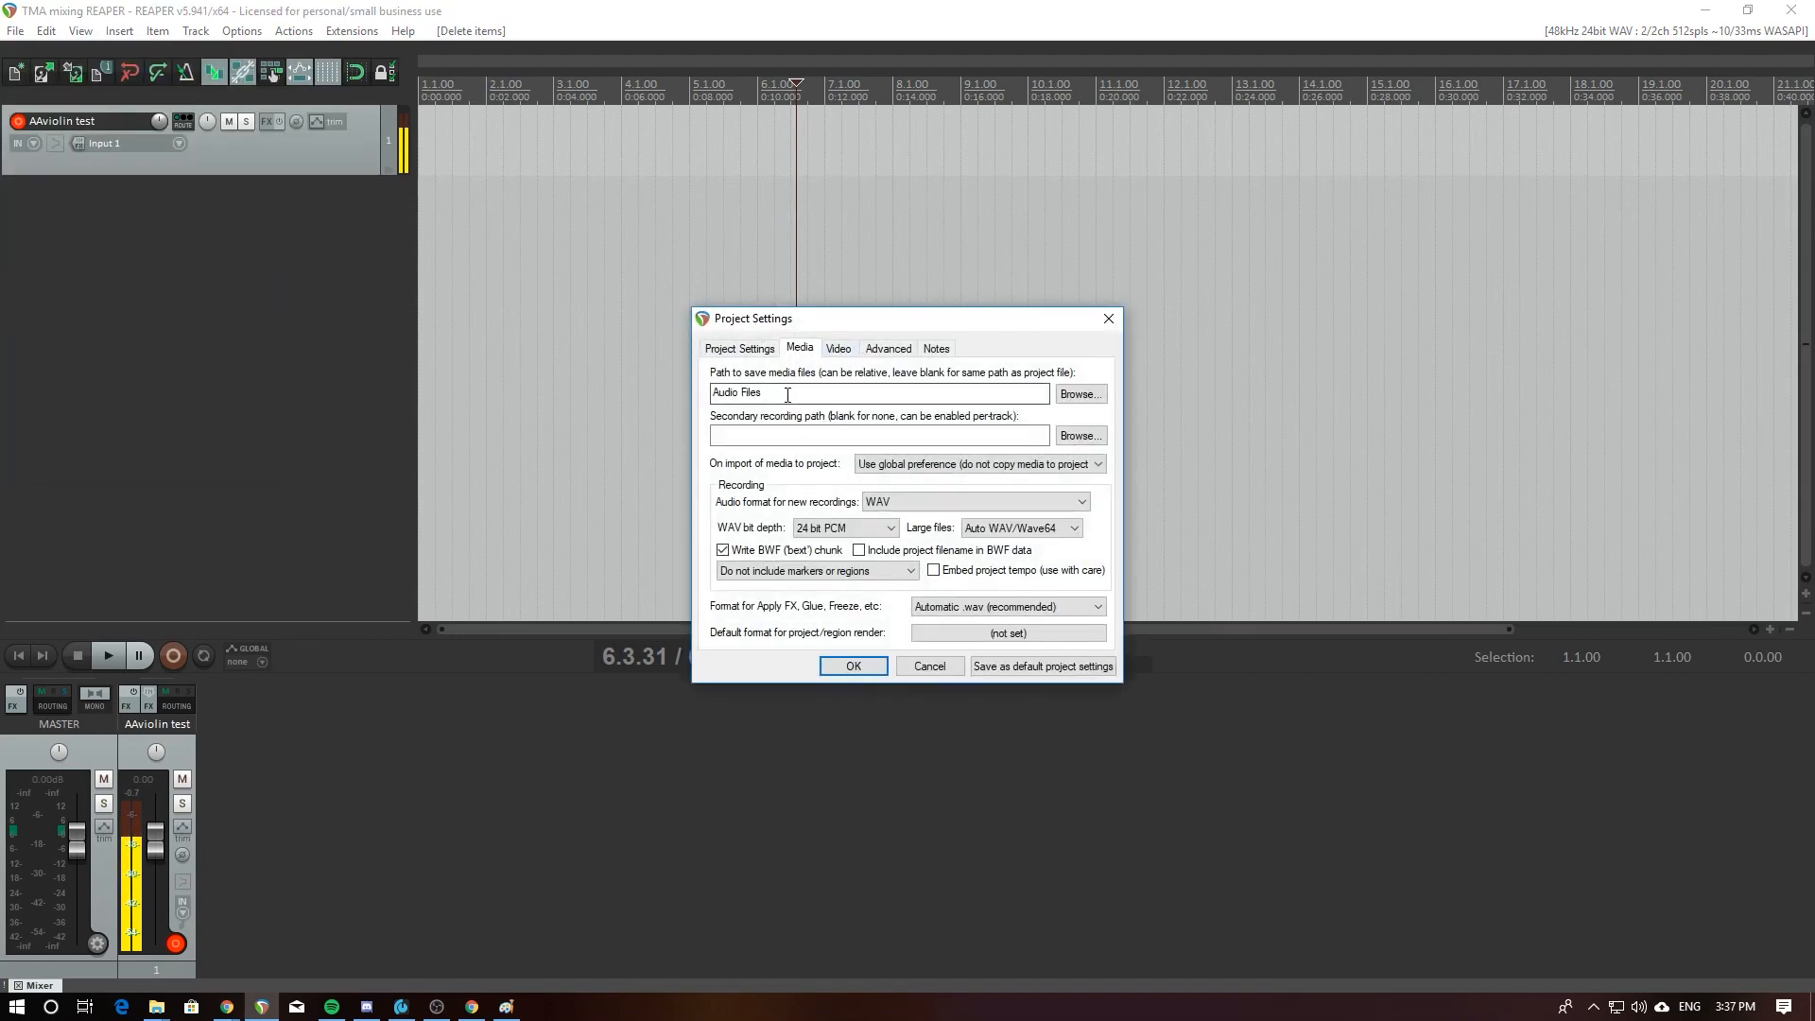
pyautogui.click(1108, 320)
# Step: Record a short take on the AAviolin test track from 0:11.154 and save the recorded file
pyautogui.click(173, 656)
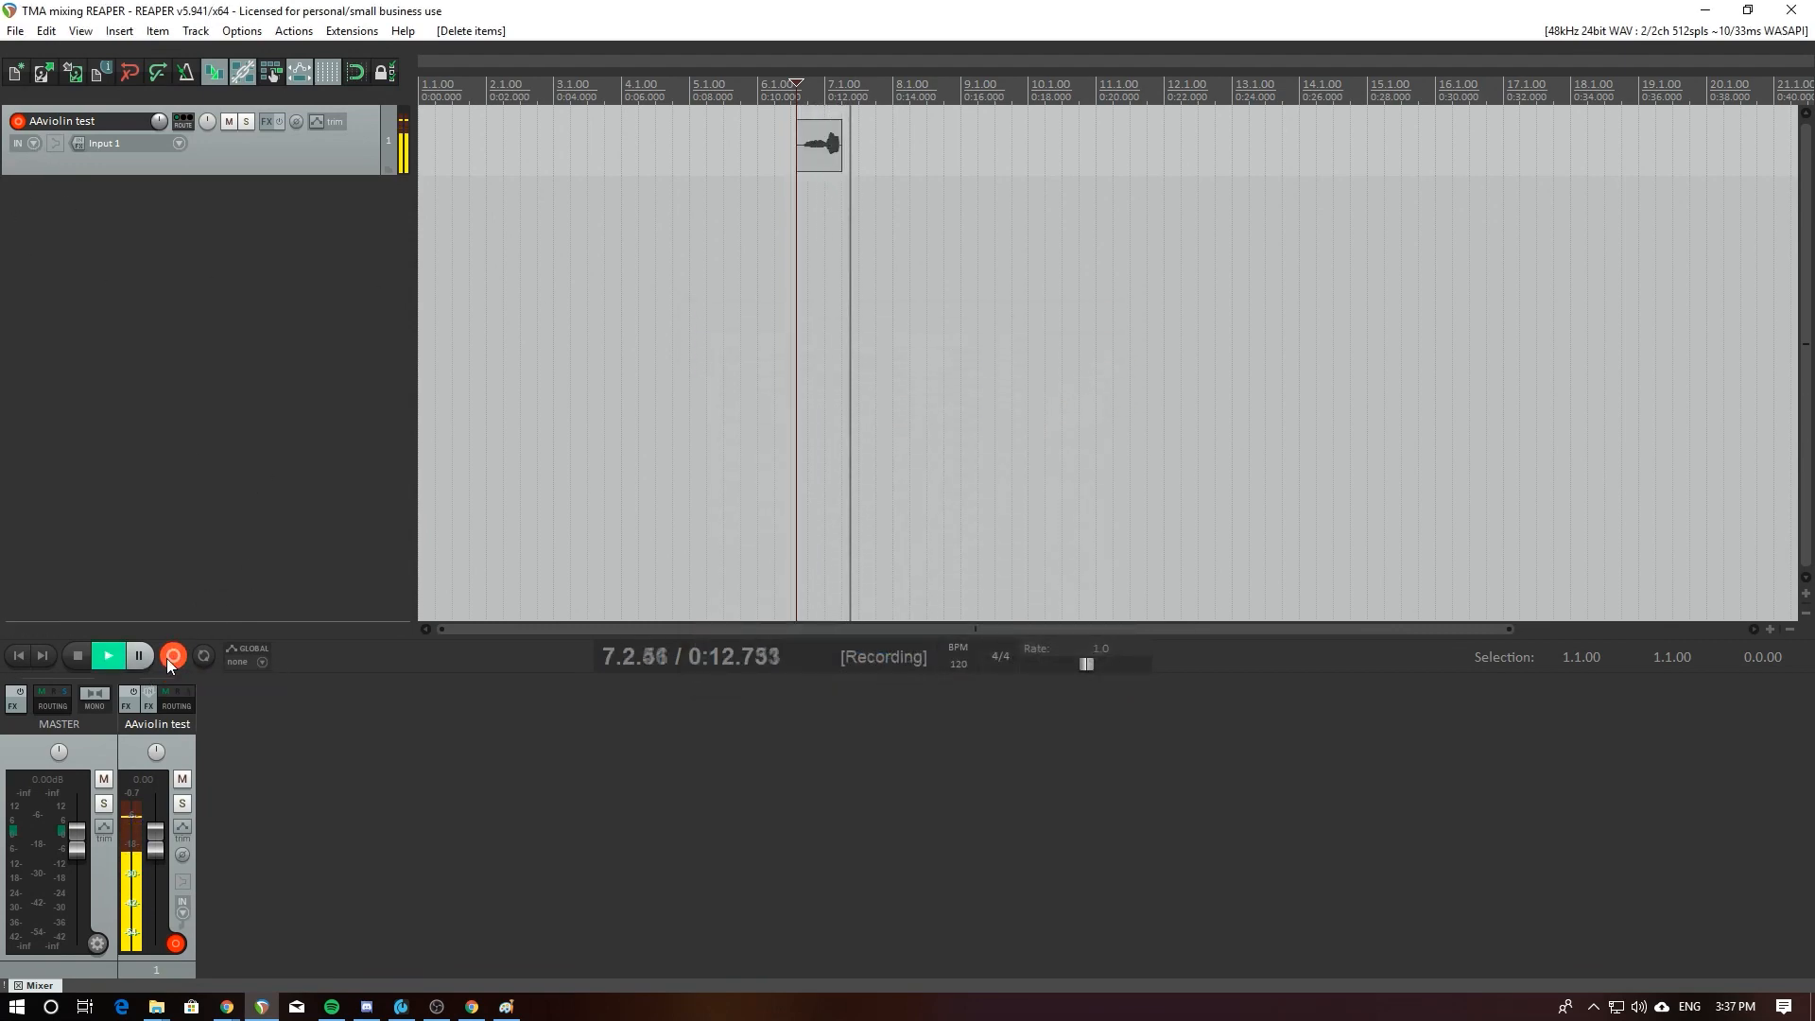
pyautogui.click(80, 655)
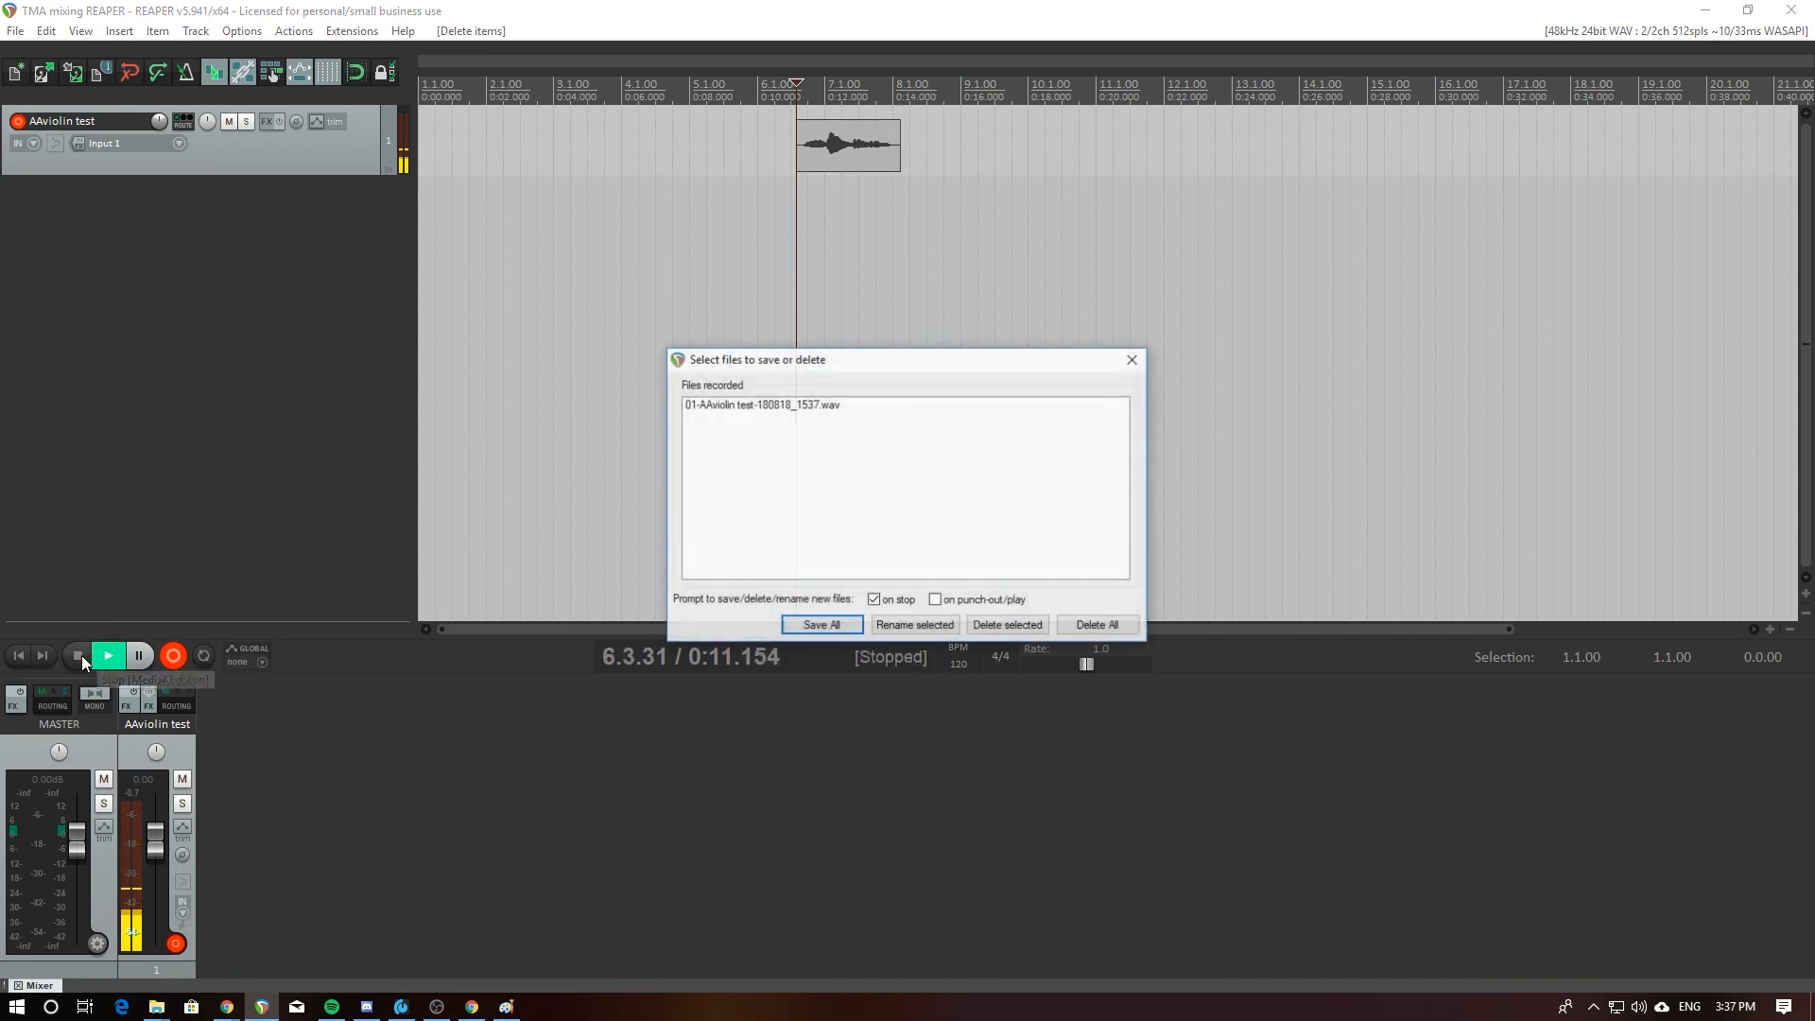
pyautogui.click(833, 626)
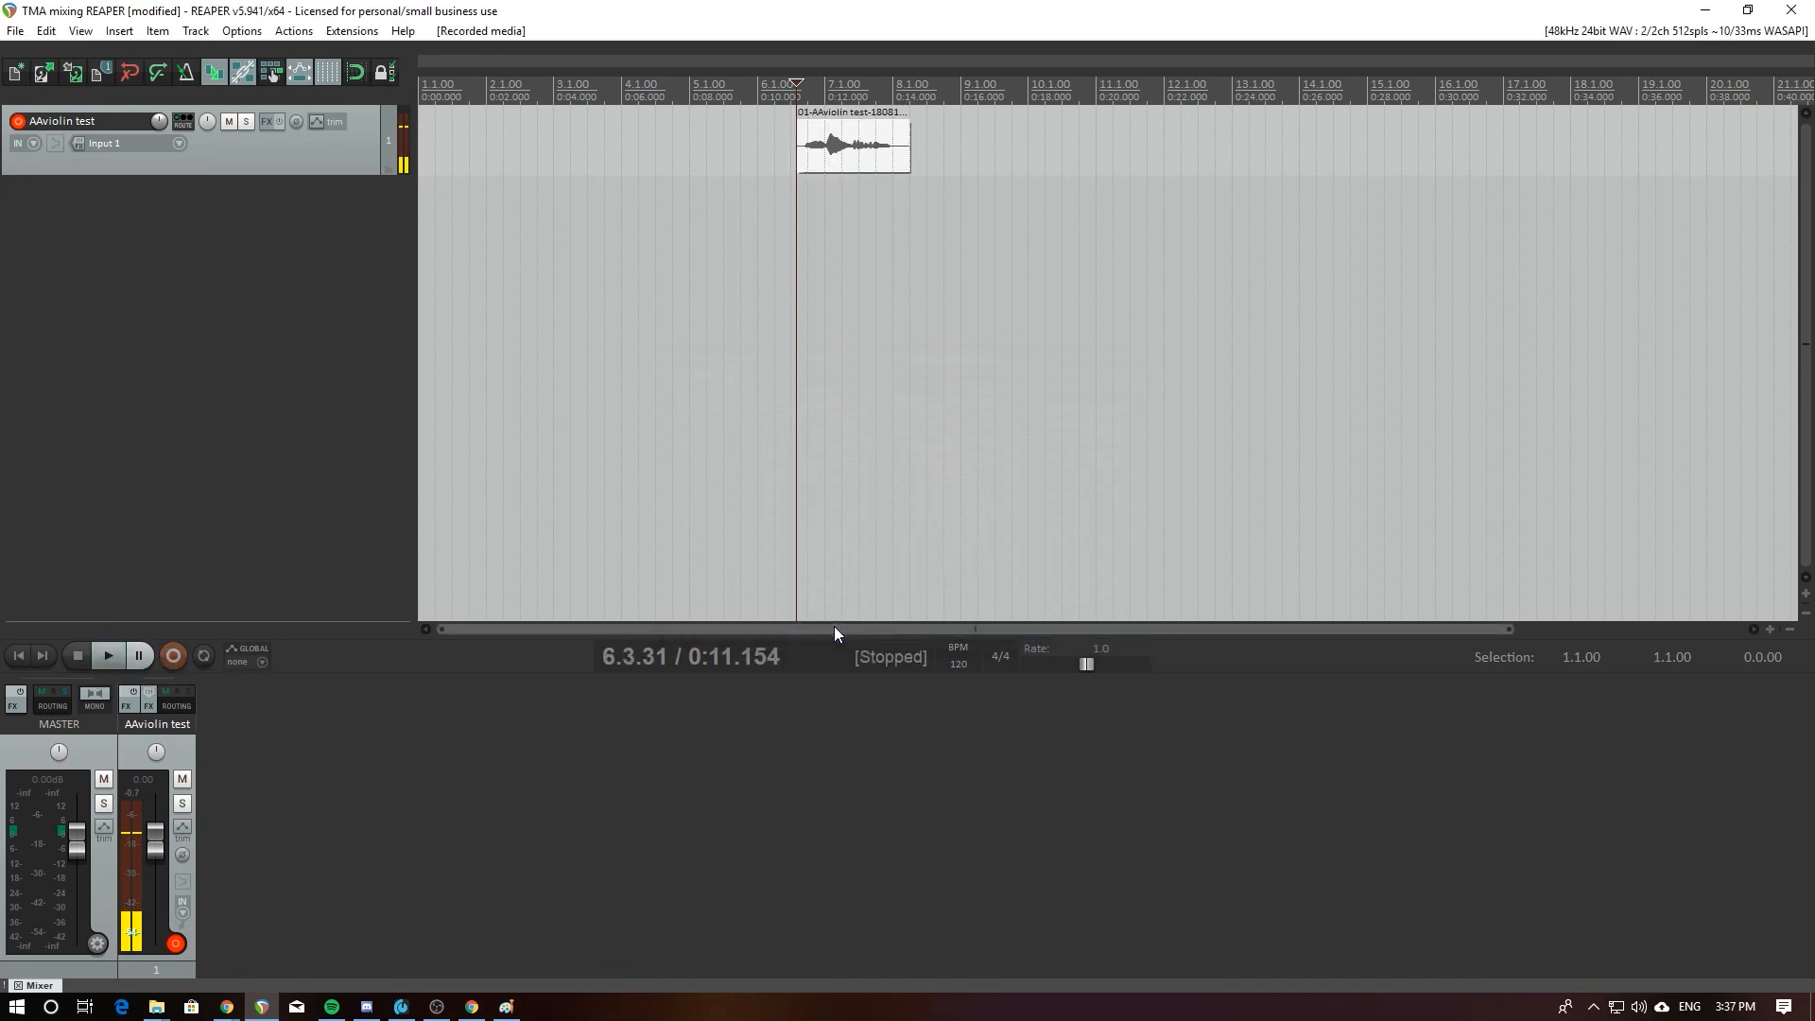
# Step: Switch to File Explorer, inspect the new recording's full name in the project's Audio Files folder, and minimize the window
pyautogui.moveTo(160, 1012)
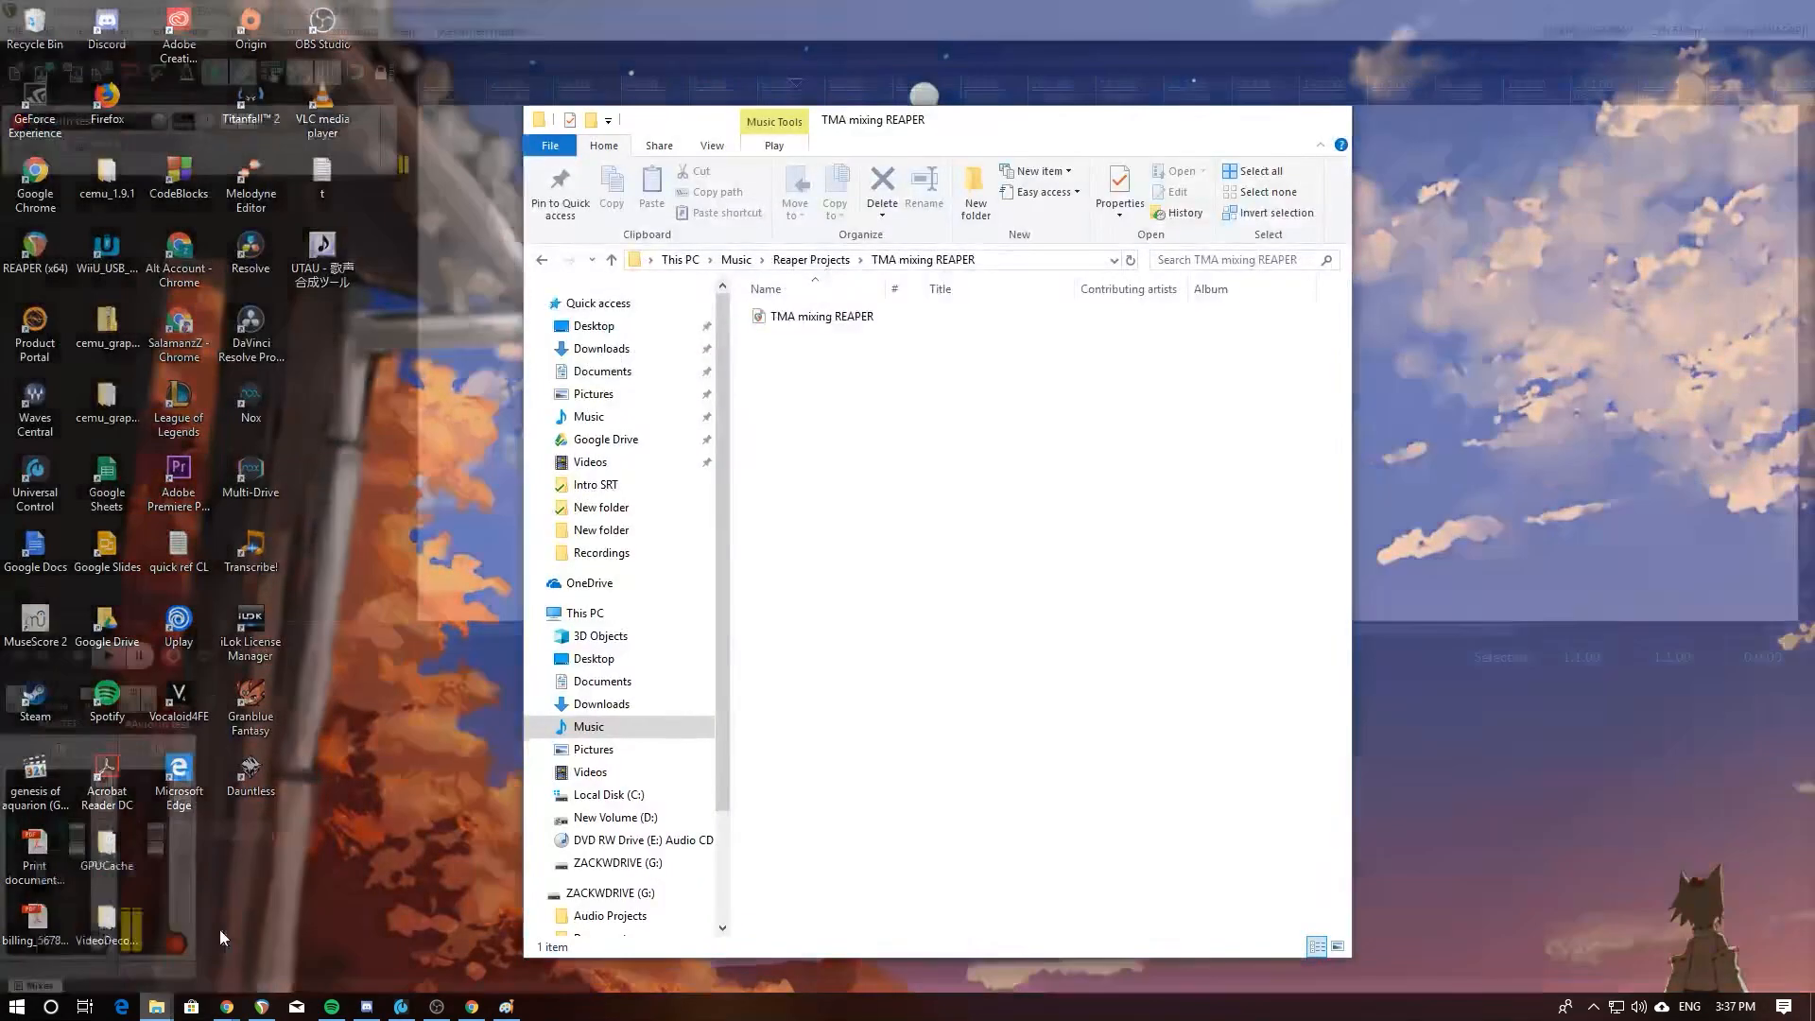
pyautogui.click(220, 929)
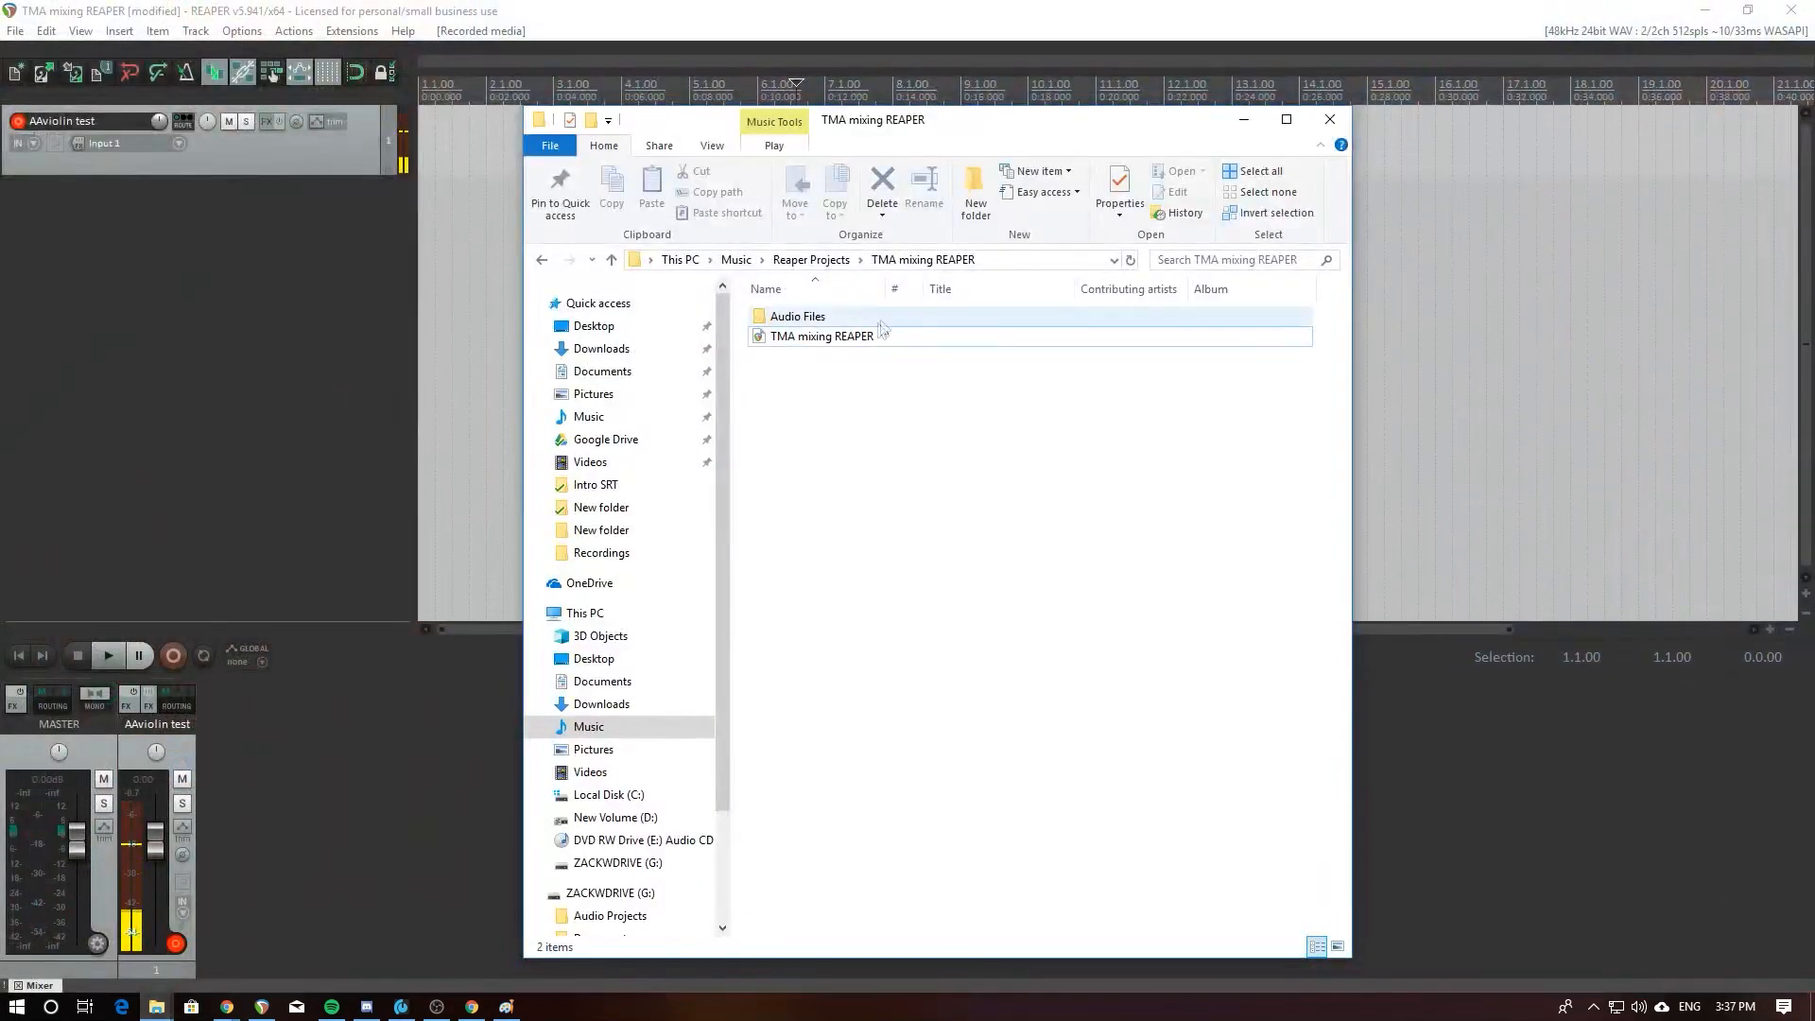
pyautogui.doubleClick(830, 321)
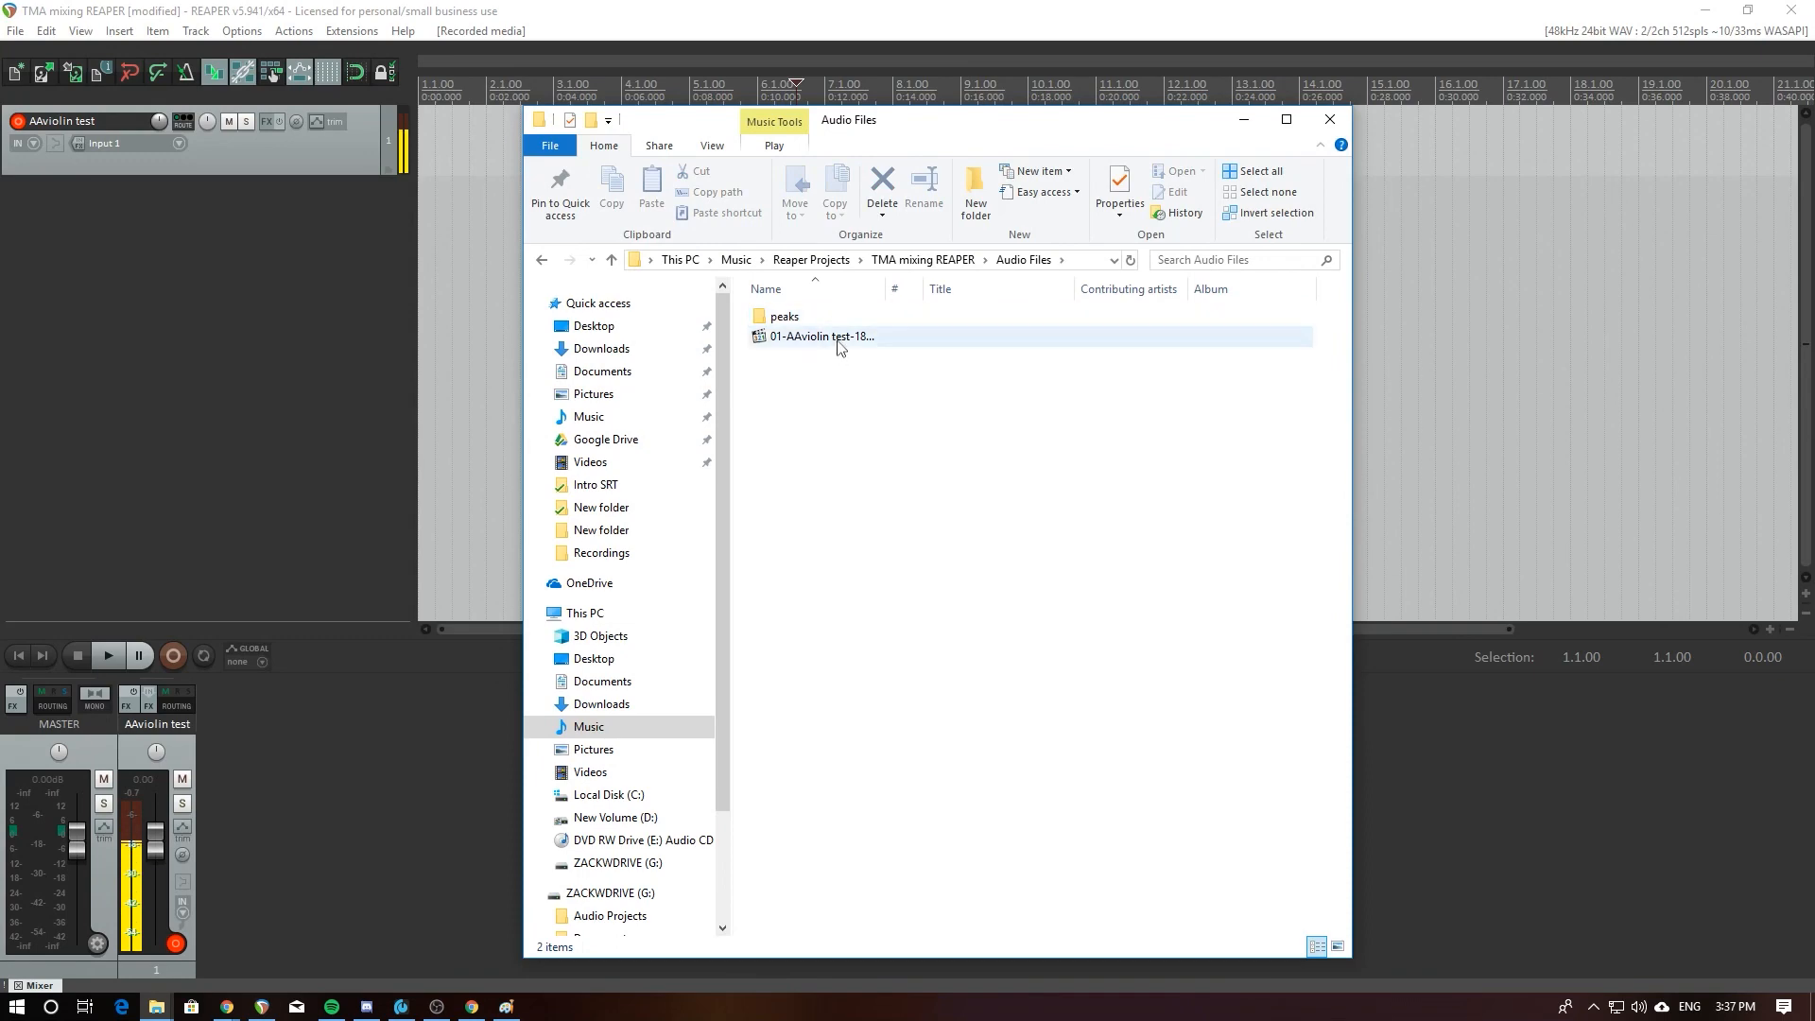
pyautogui.moveTo(879, 296); pyautogui.dragTo(988, 293)
pyautogui.click(898, 336)
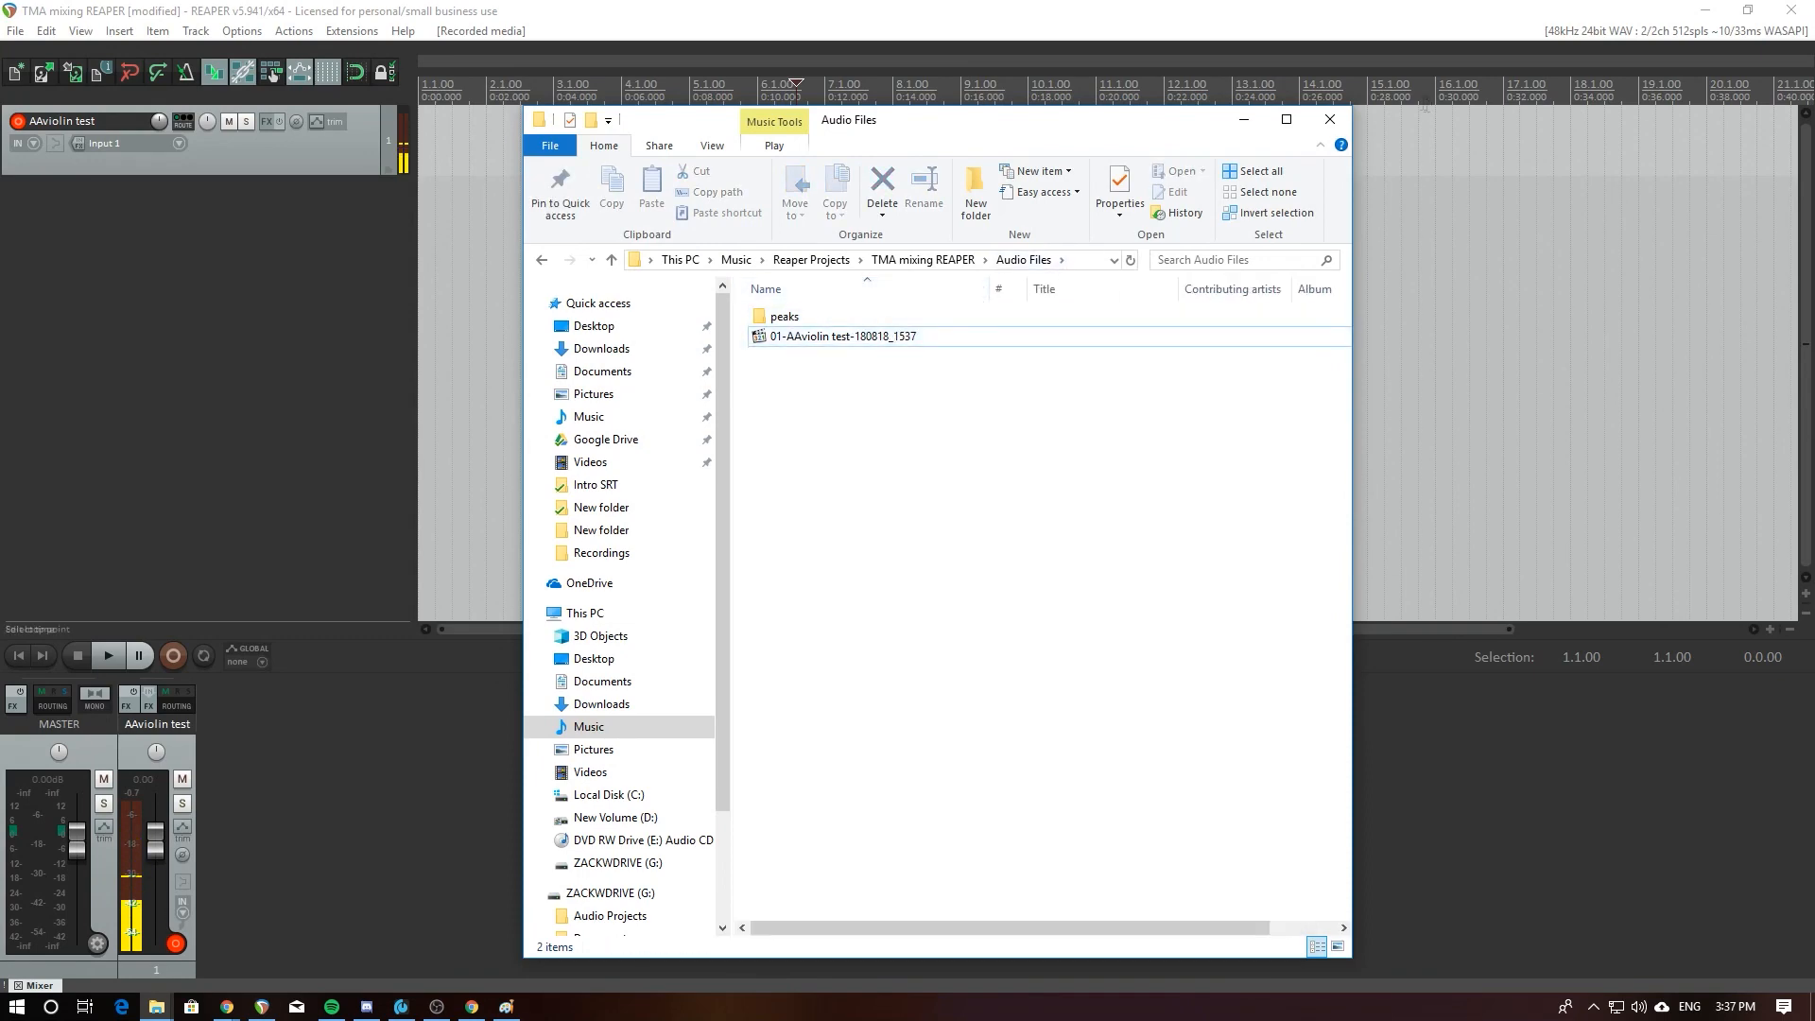
pyautogui.click(1244, 119)
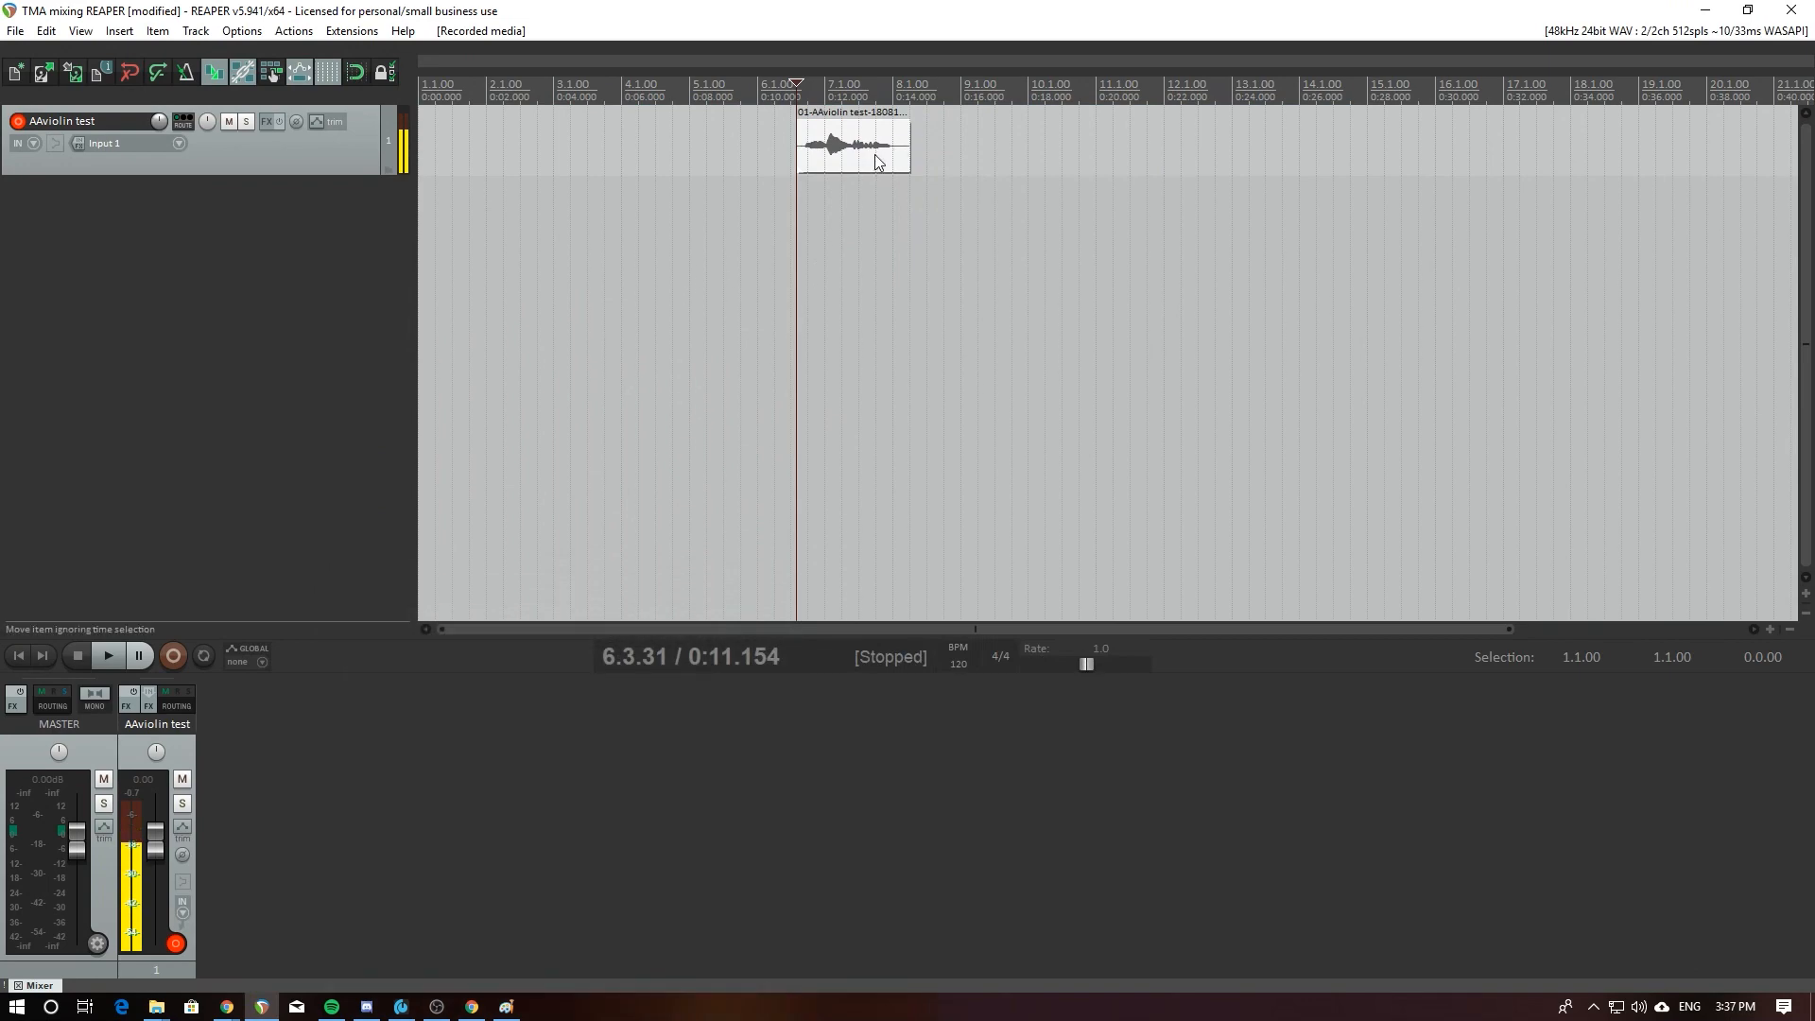
# Step: Move the recorded item to the start of the project and place the edit cursor within it at 0:01.059
pyautogui.moveTo(875, 157); pyautogui.dragTo(444, 157)
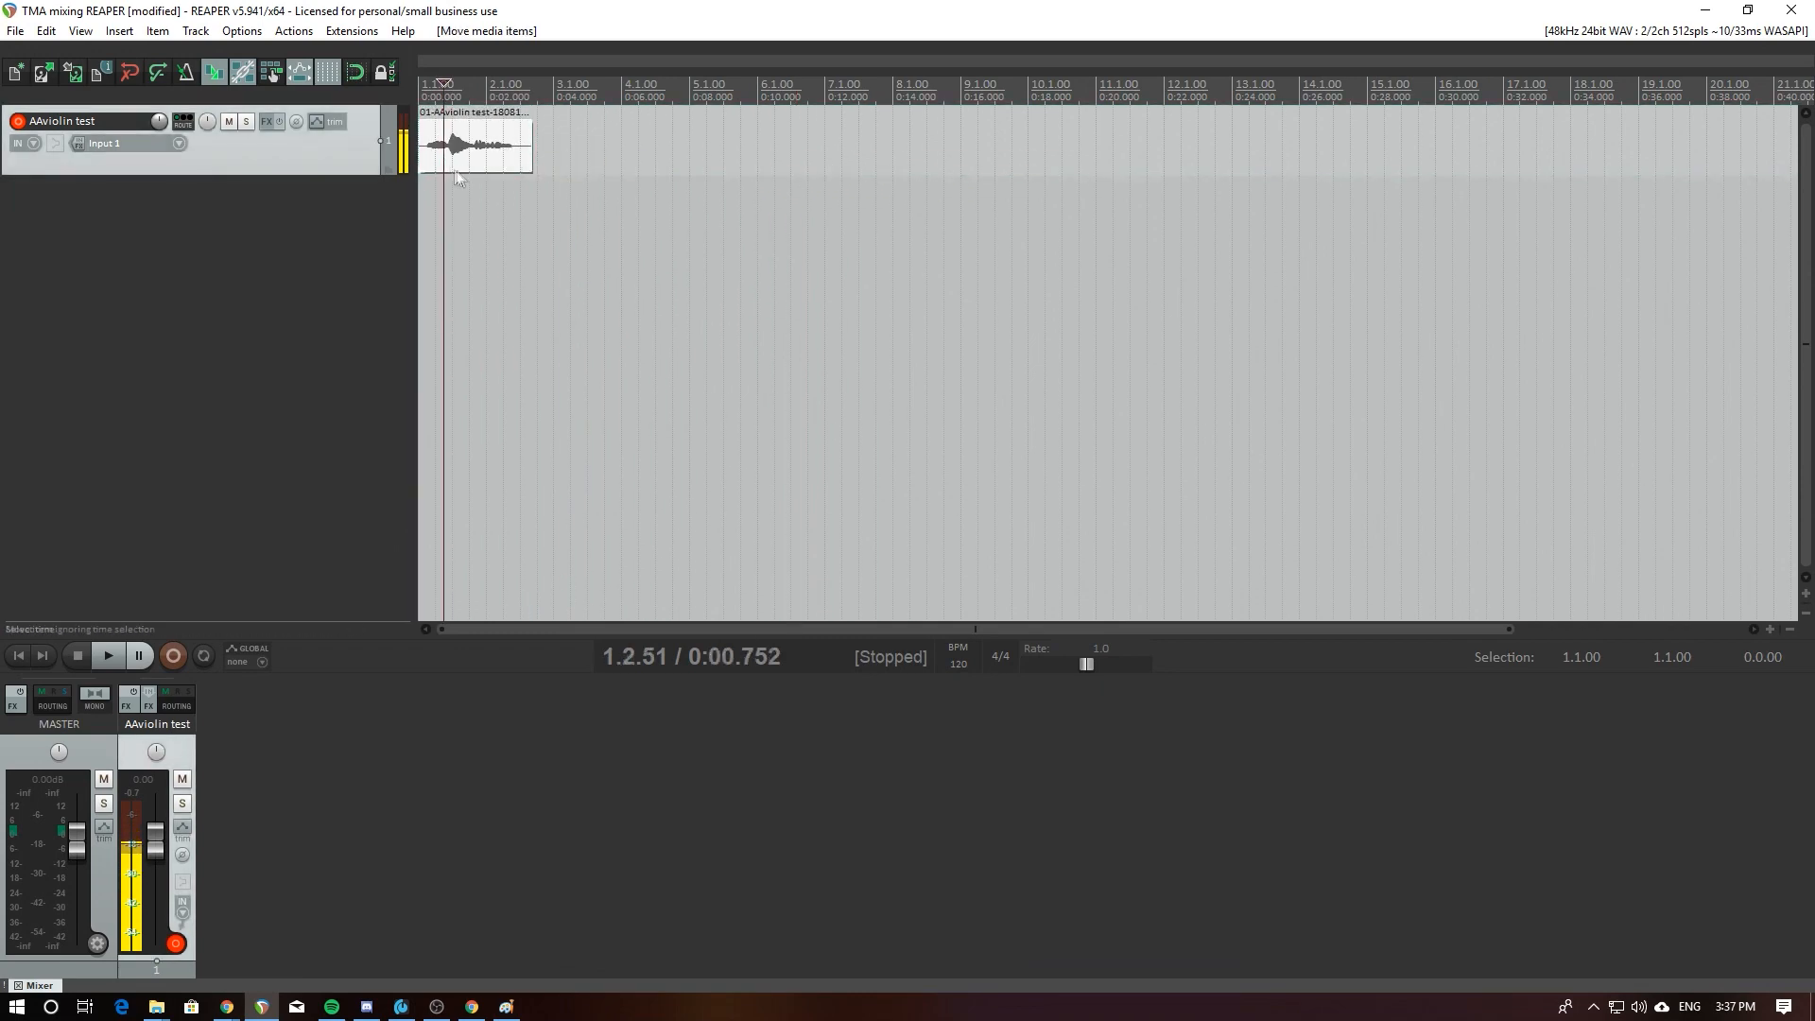
pyautogui.click(450, 155)
pyautogui.click(448, 155)
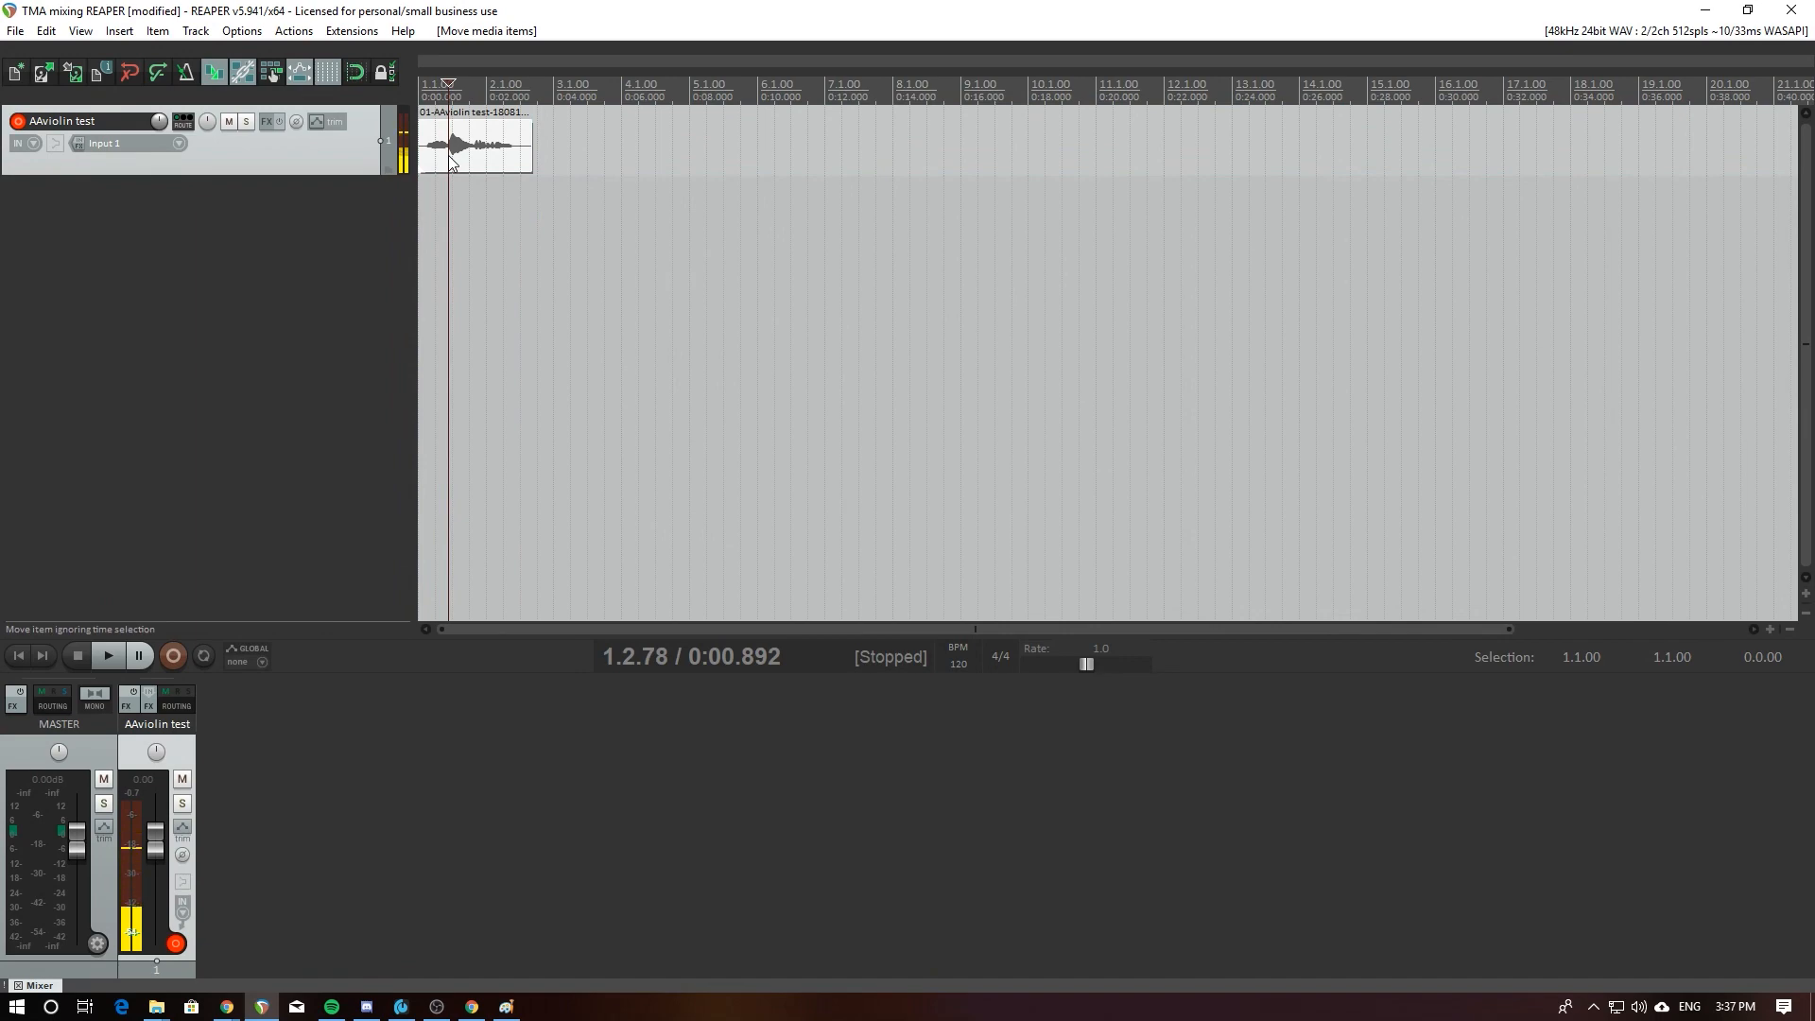
pyautogui.click(458, 157)
pyautogui.click(455, 149)
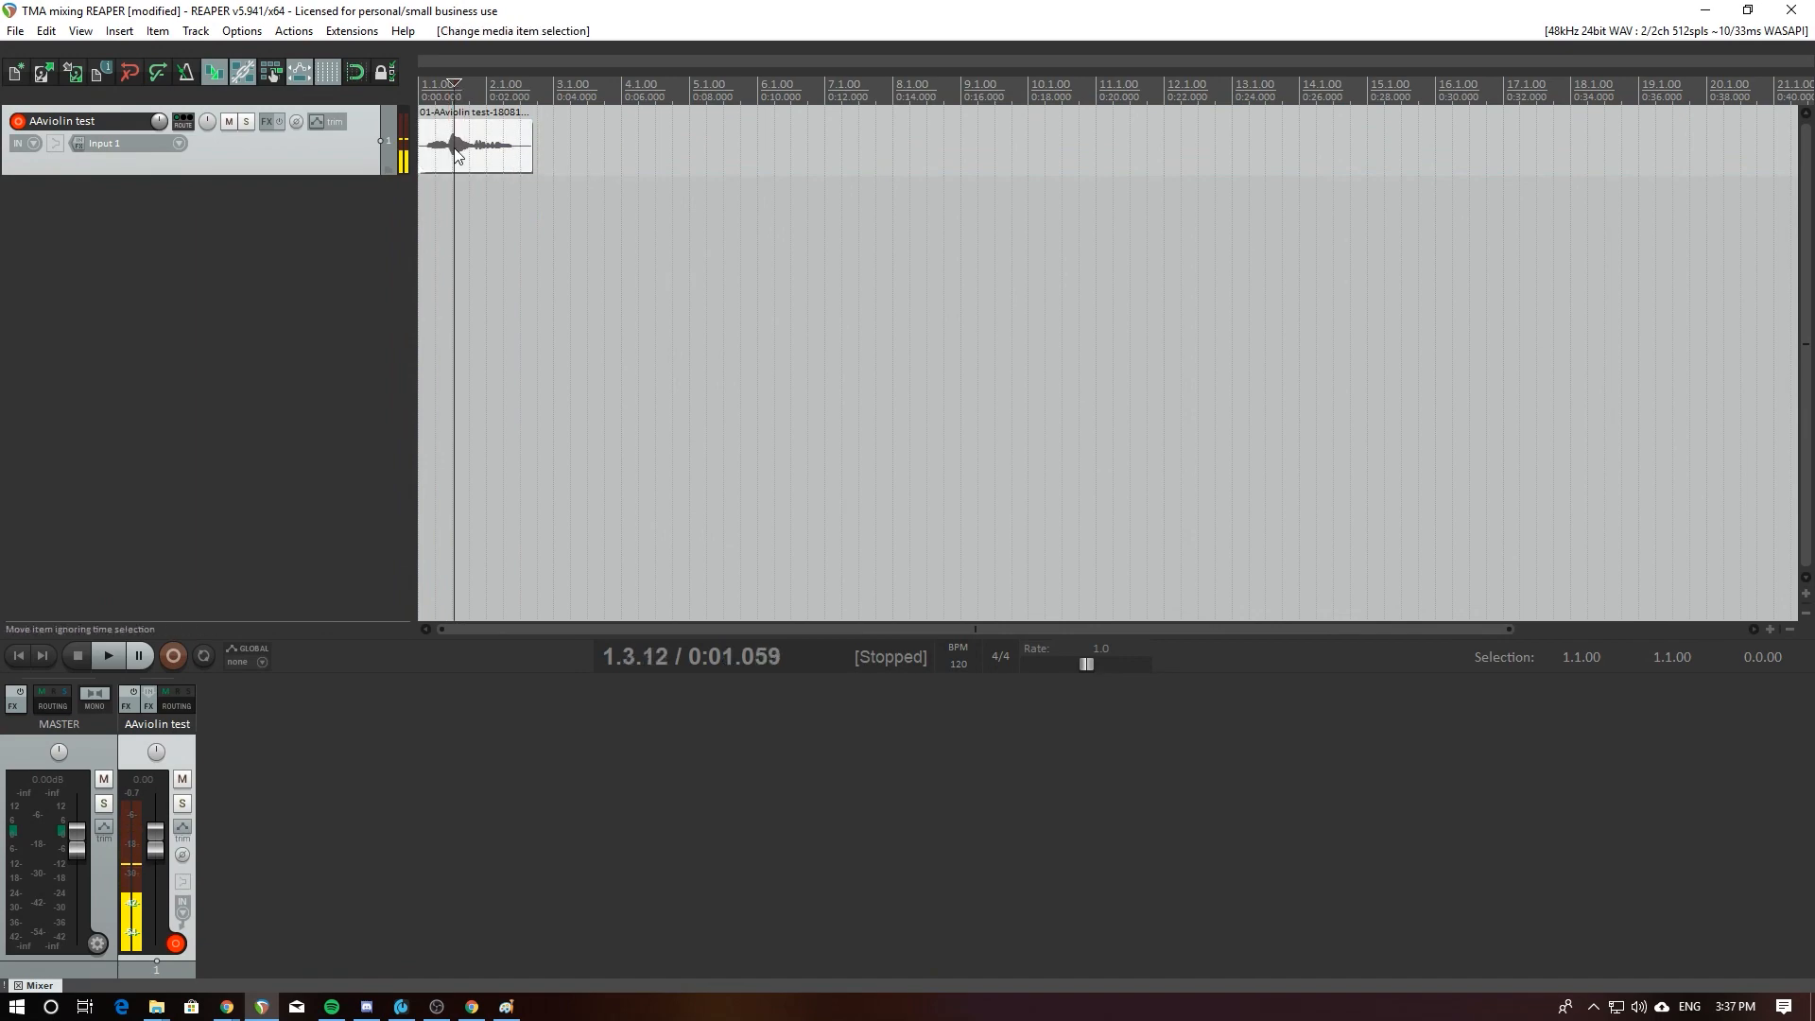
# Step: Open REAPER's preferences, move the window to the middle of the screen, and display the general settings and the Paths settings
pyautogui.click(244, 32)
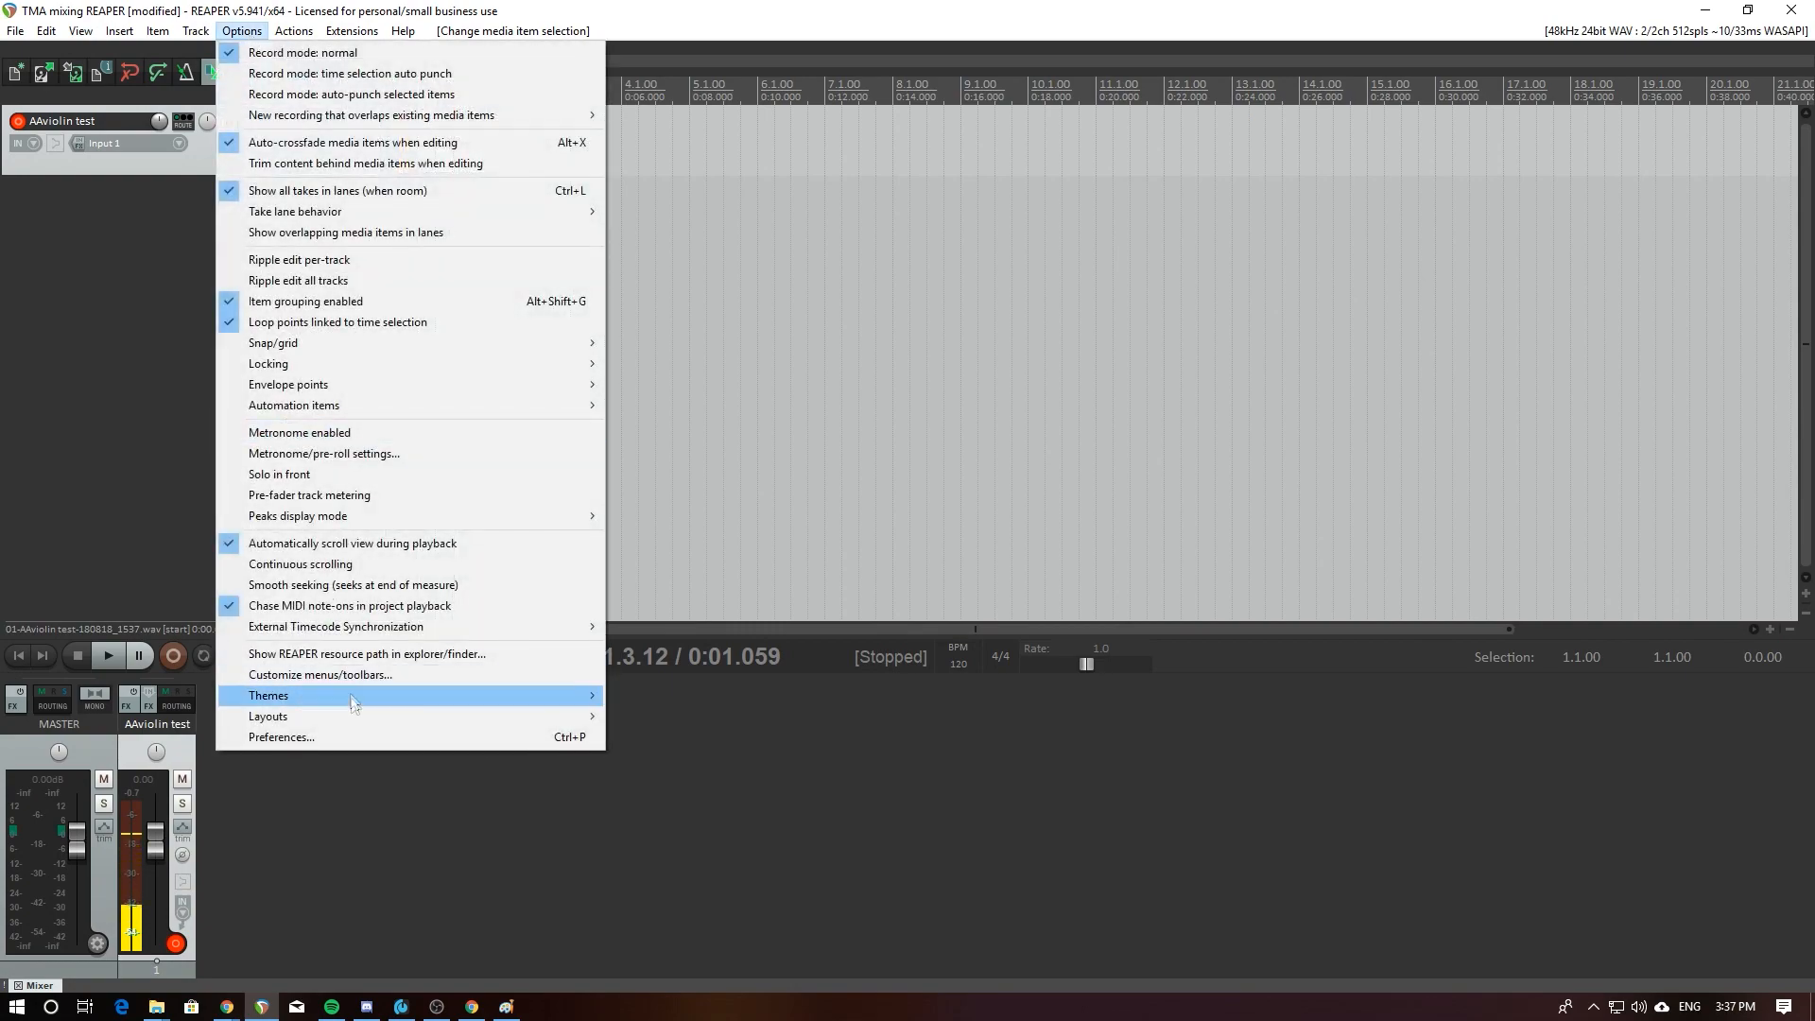
pyautogui.click(361, 738)
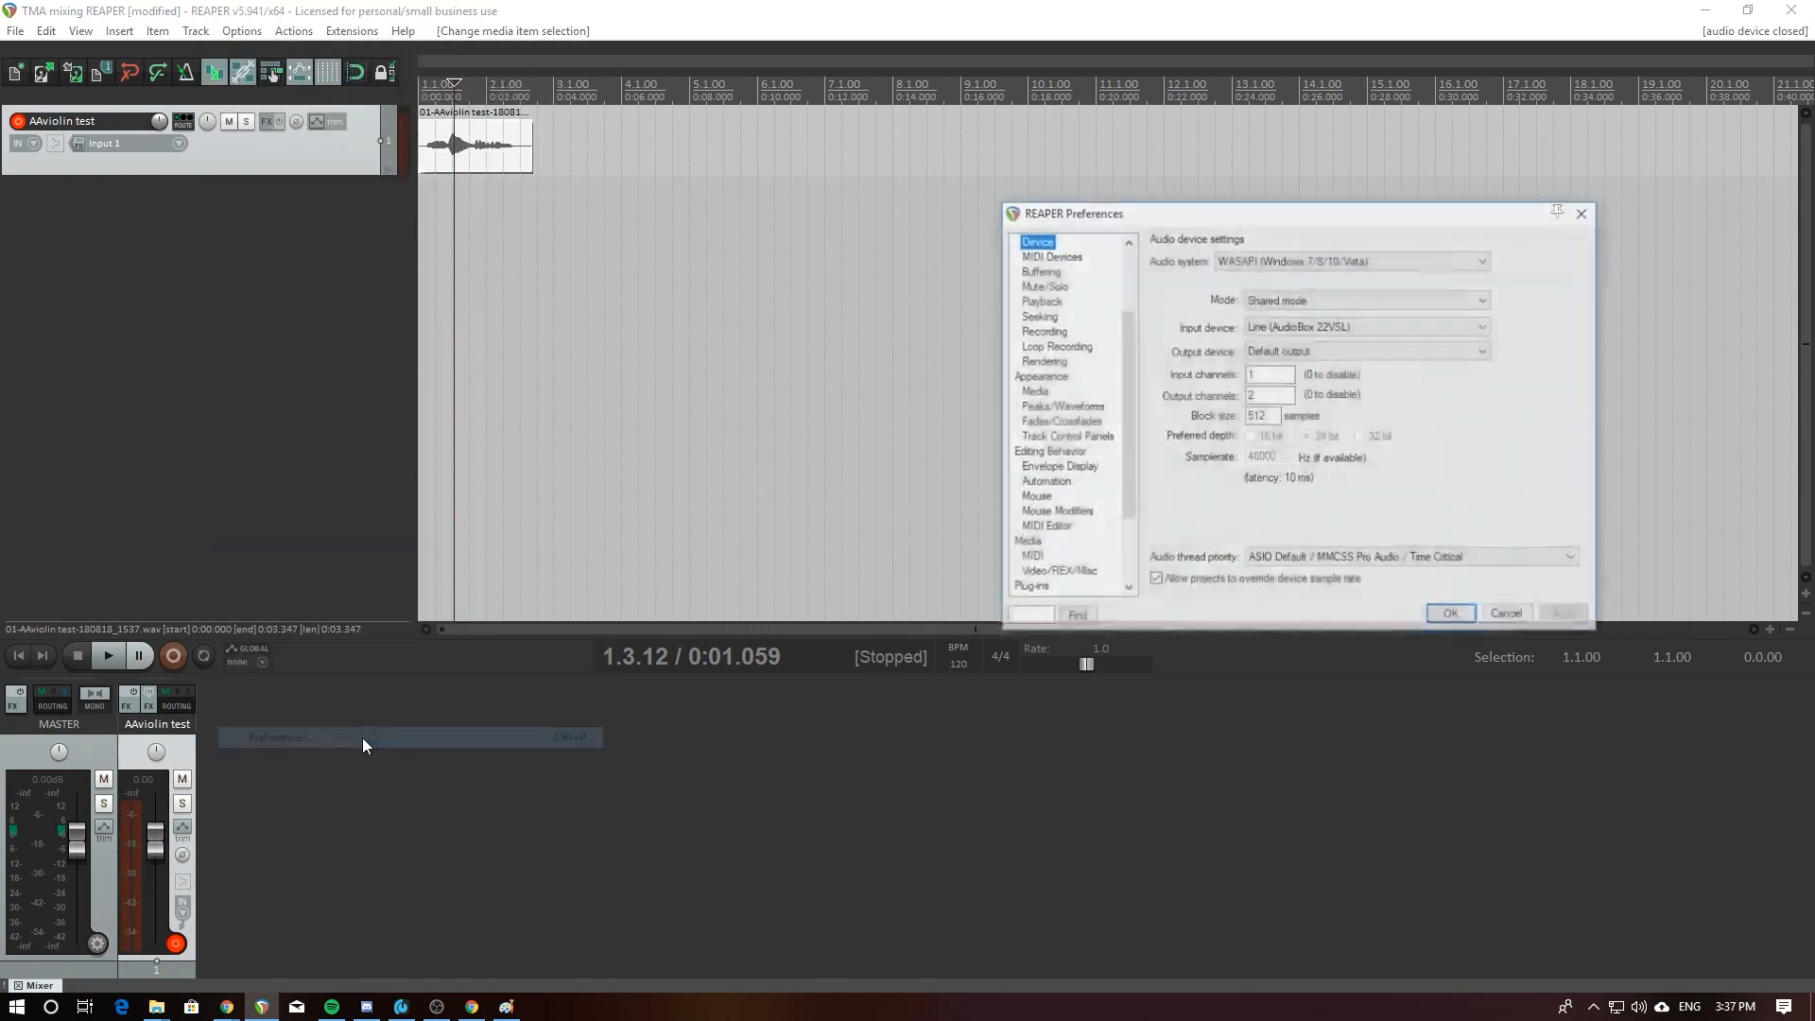
pyautogui.moveTo(1235, 219); pyautogui.dragTo(839, 241)
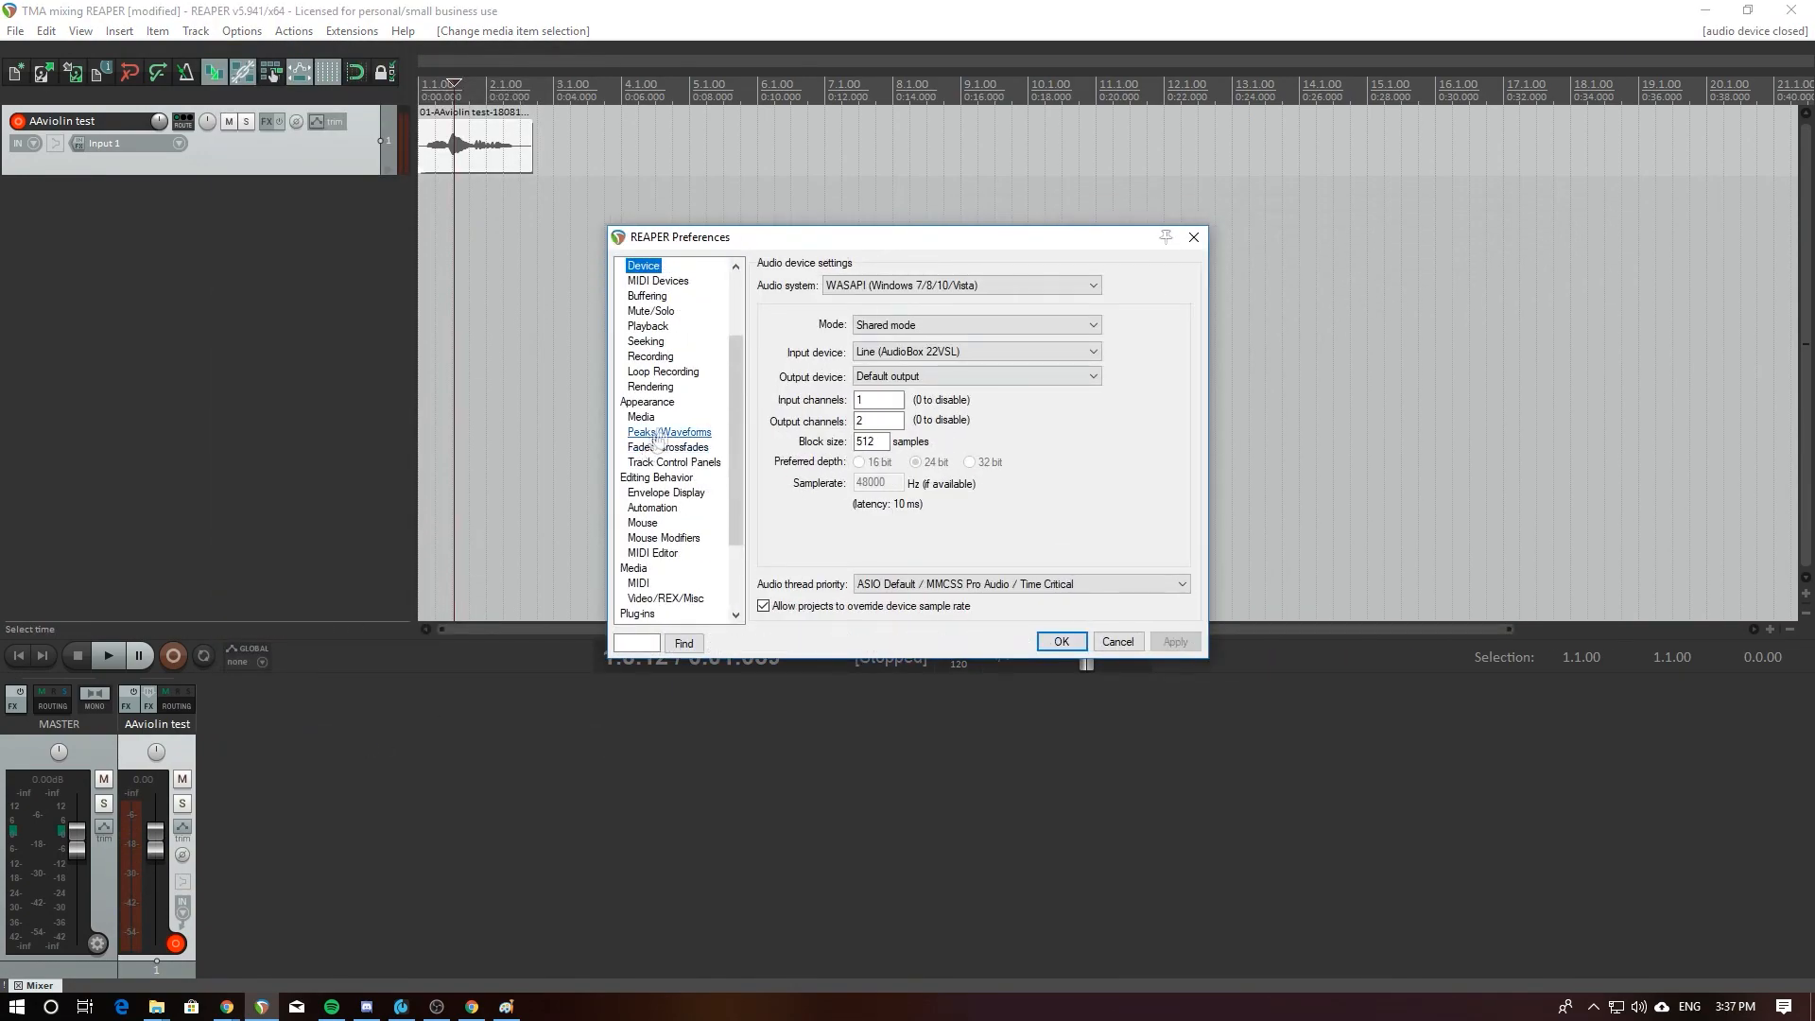
pyautogui.scroll(3, 651, 445)
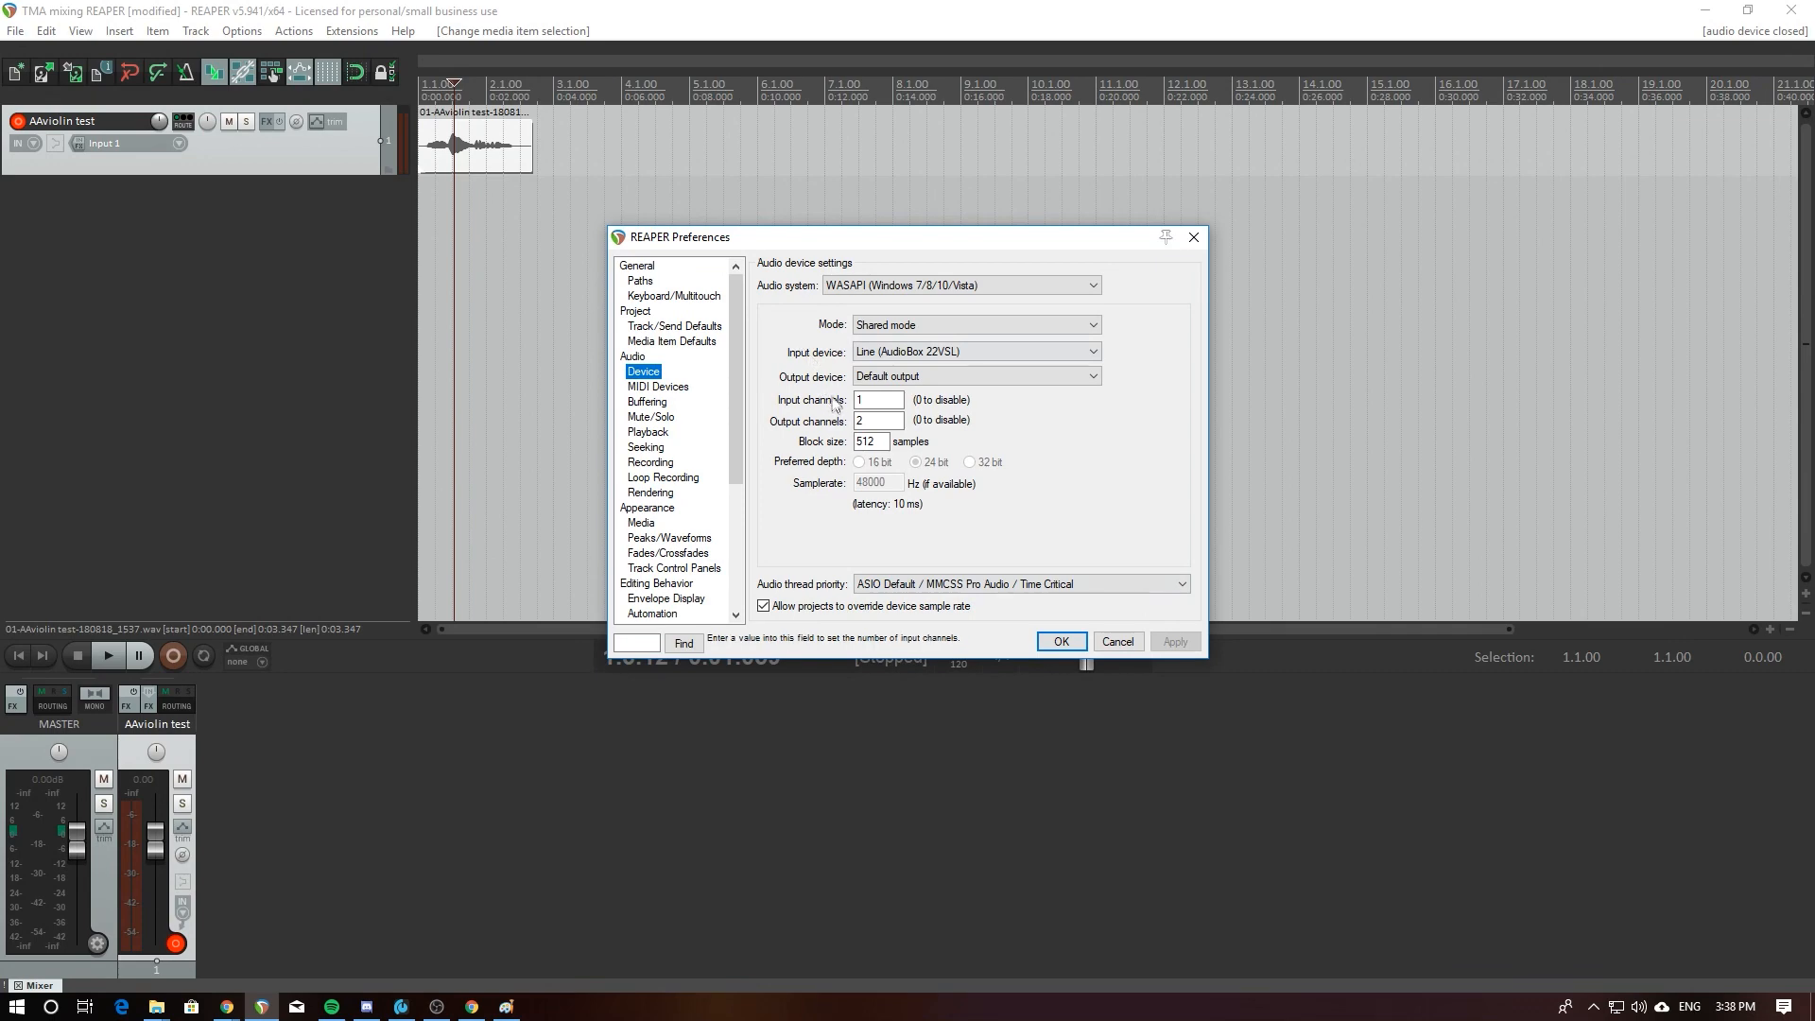
pyautogui.click(639, 267)
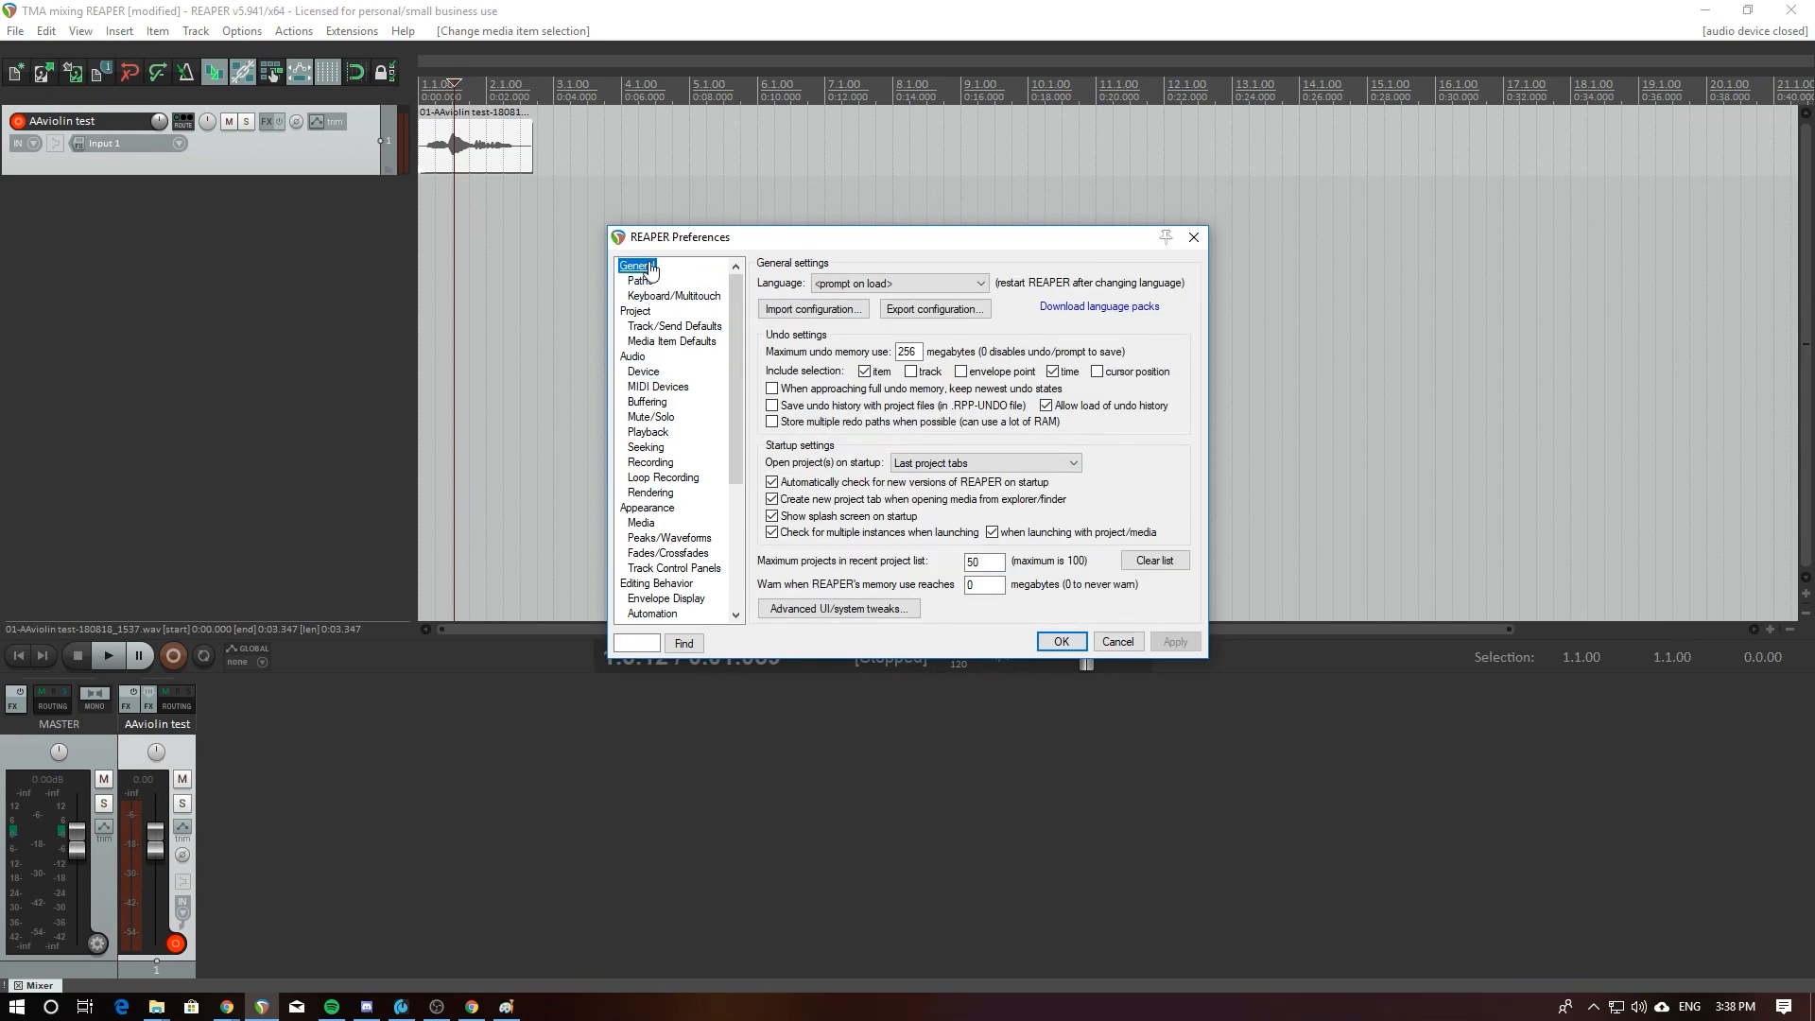
pyautogui.click(643, 282)
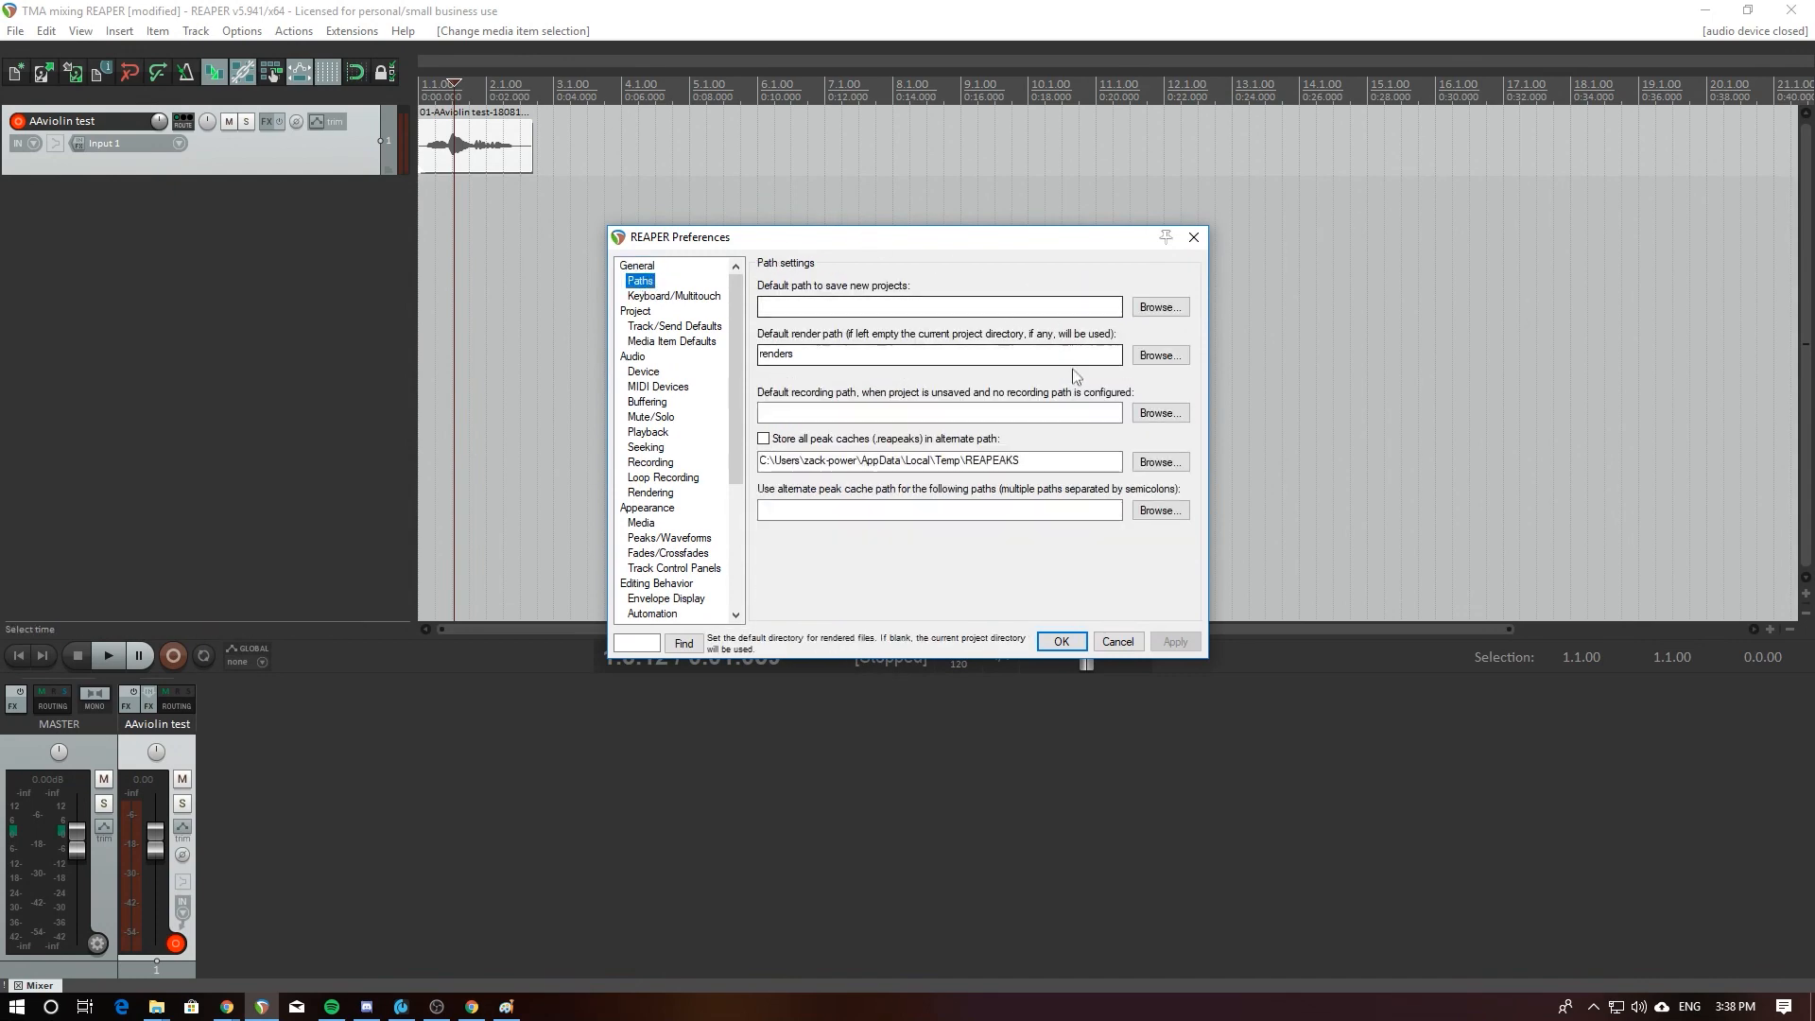
# Step: Inspect the default render path in the Paths settings and close the preferences
pyautogui.doubleClick(910, 353)
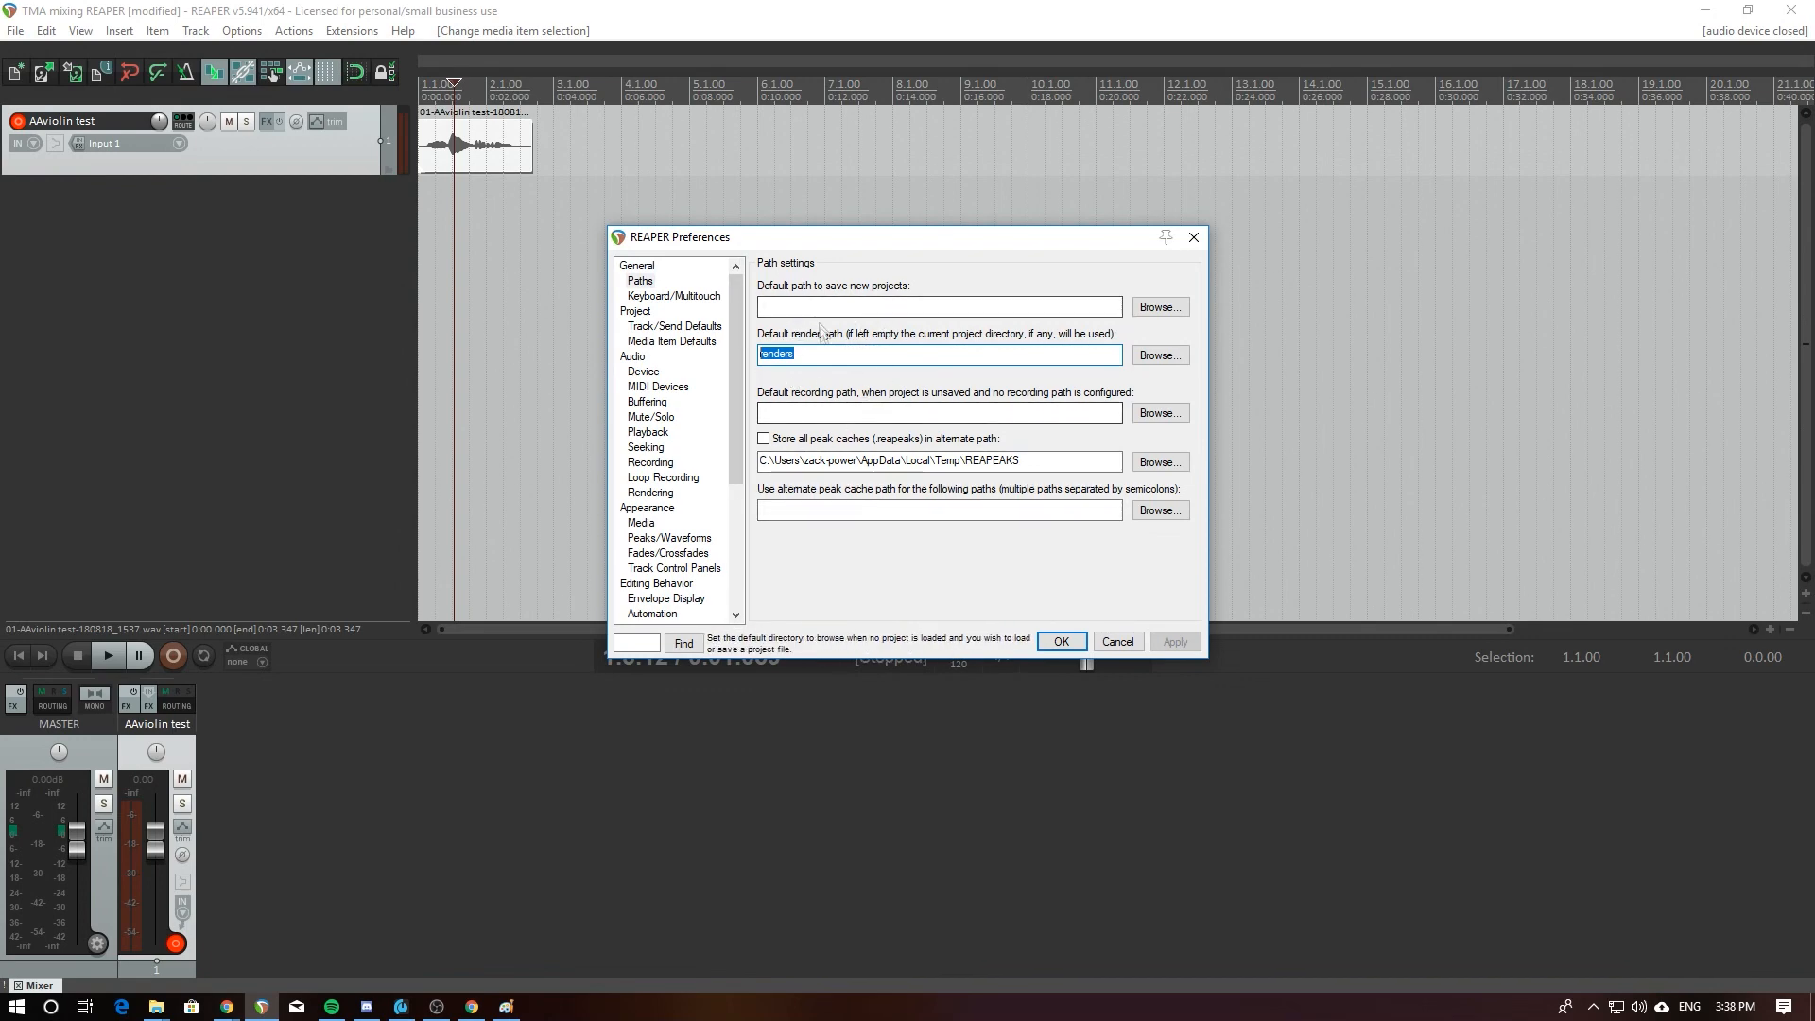
pyautogui.click(823, 357)
pyautogui.moveTo(838, 353); pyautogui.dragTo(759, 353)
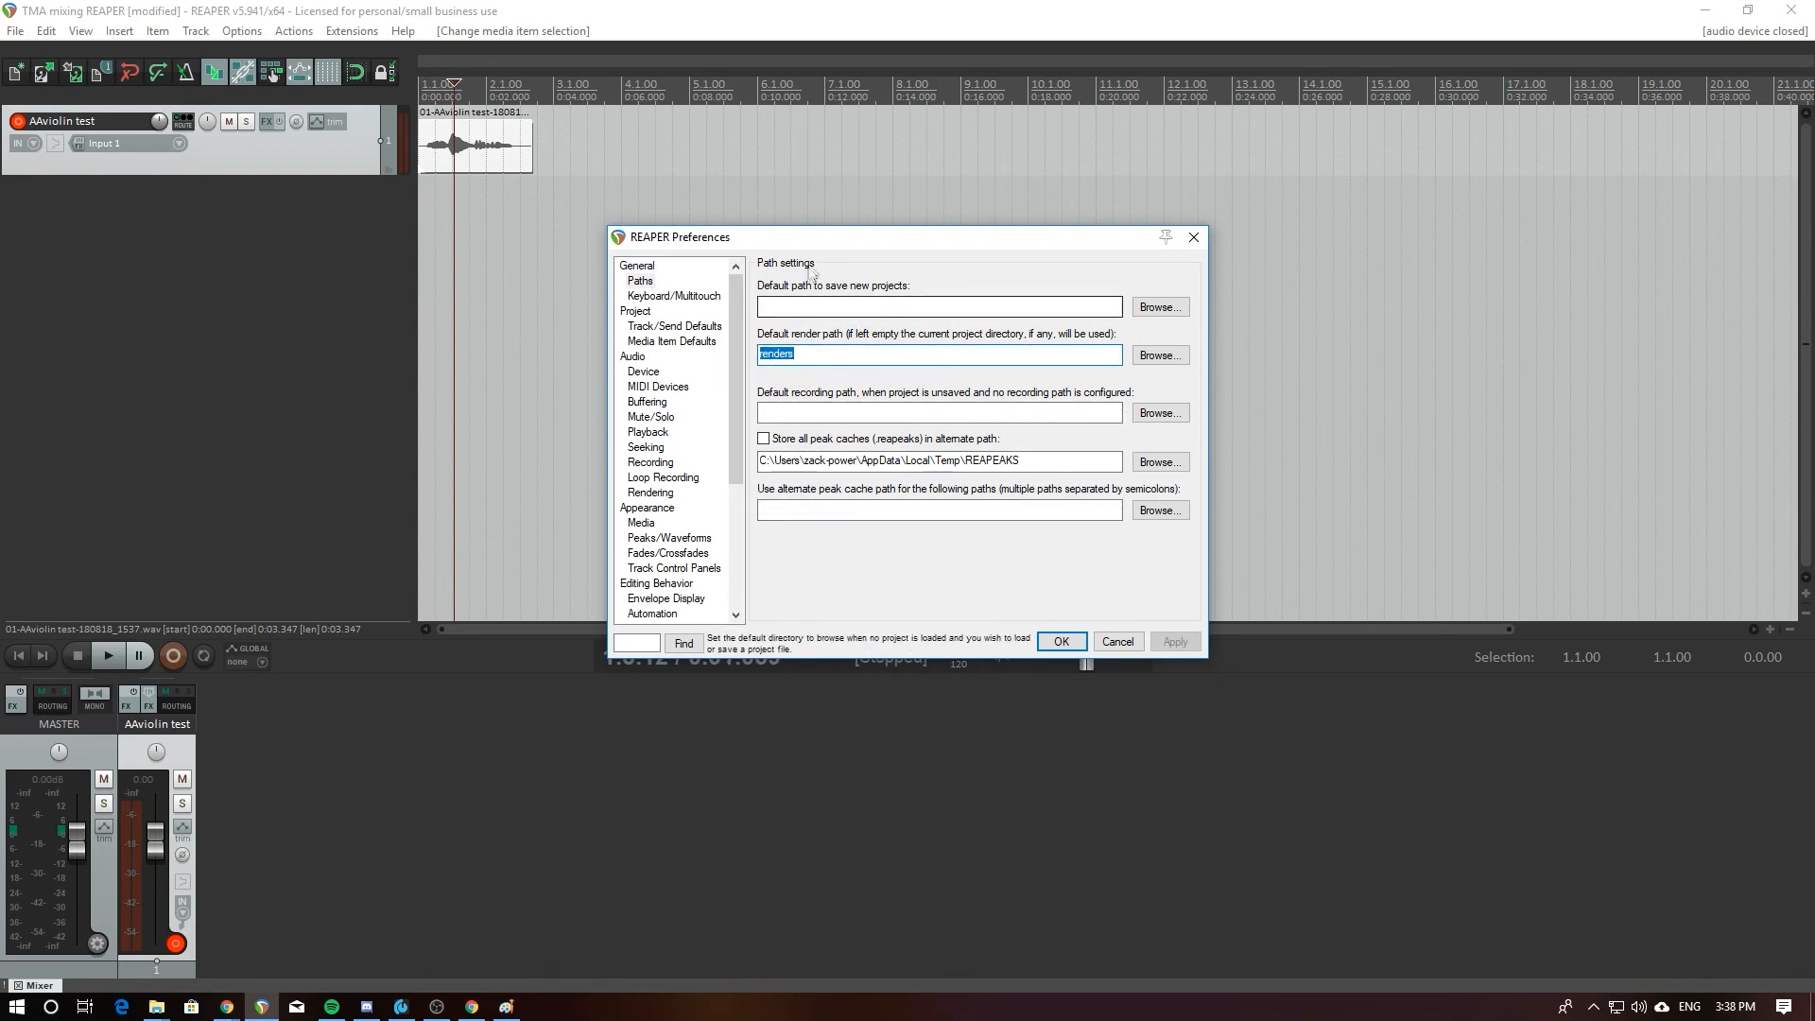
pyautogui.click(801, 354)
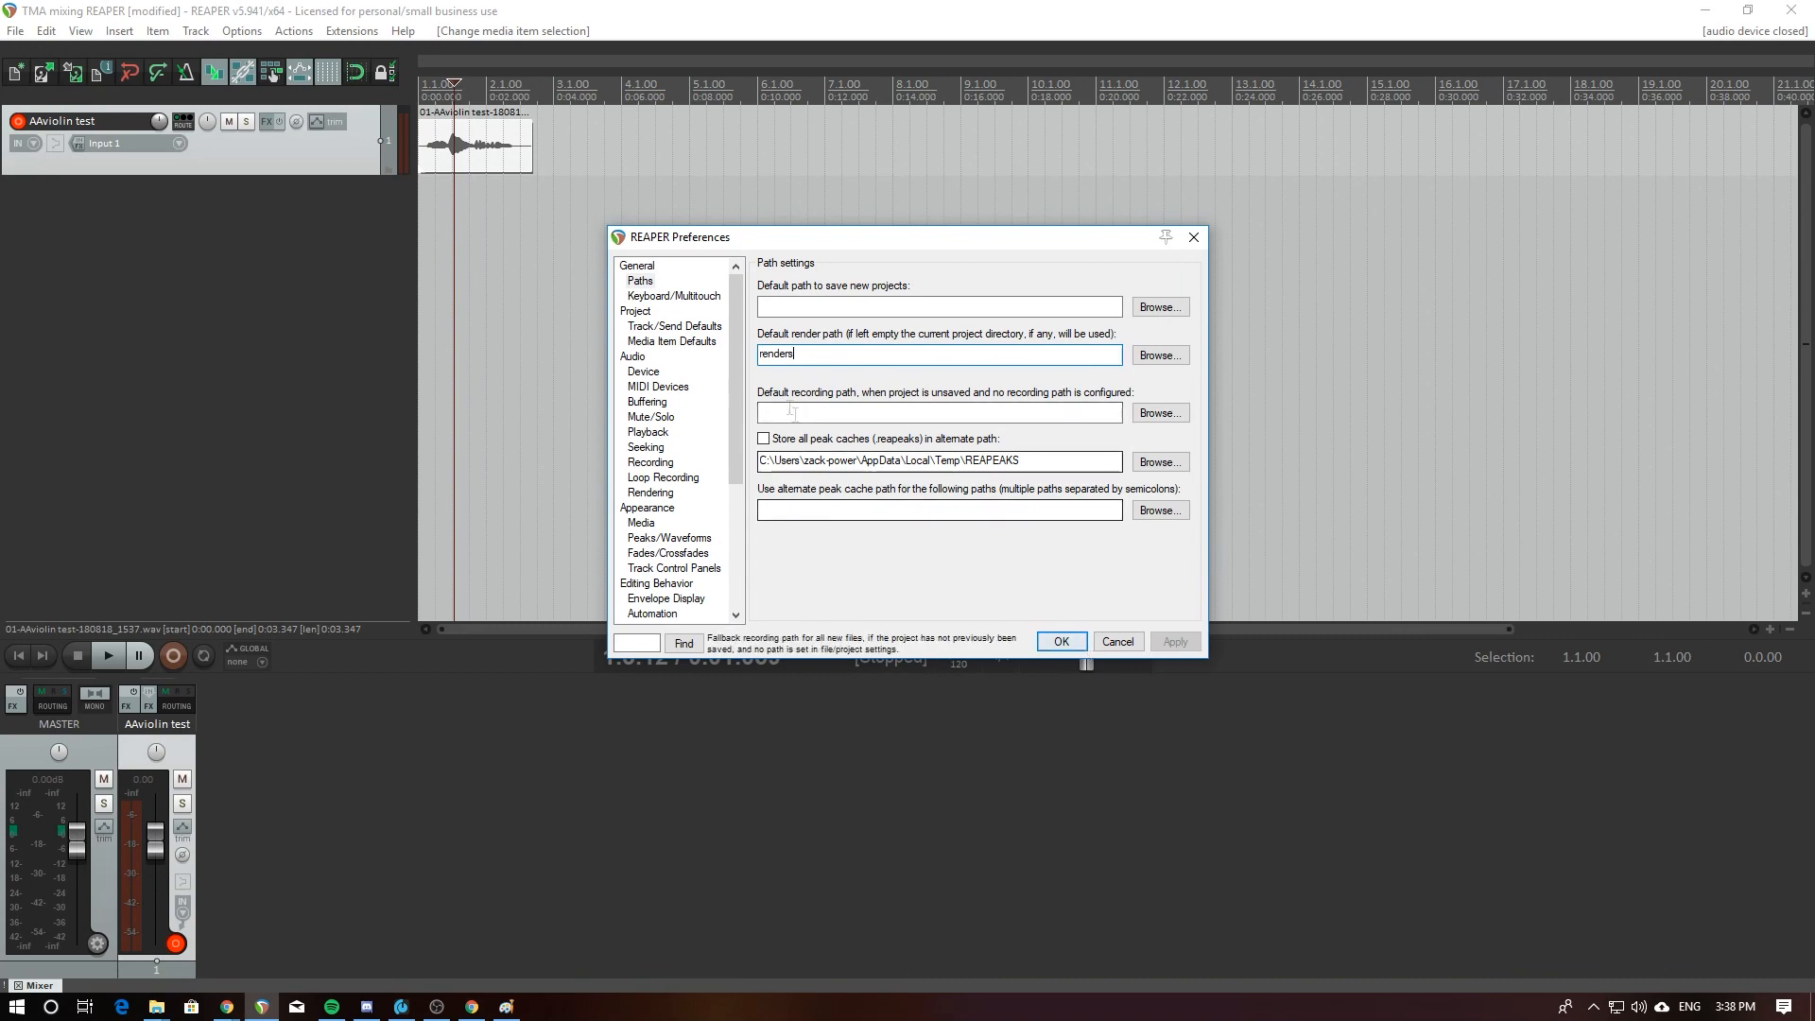
pyautogui.click(1062, 642)
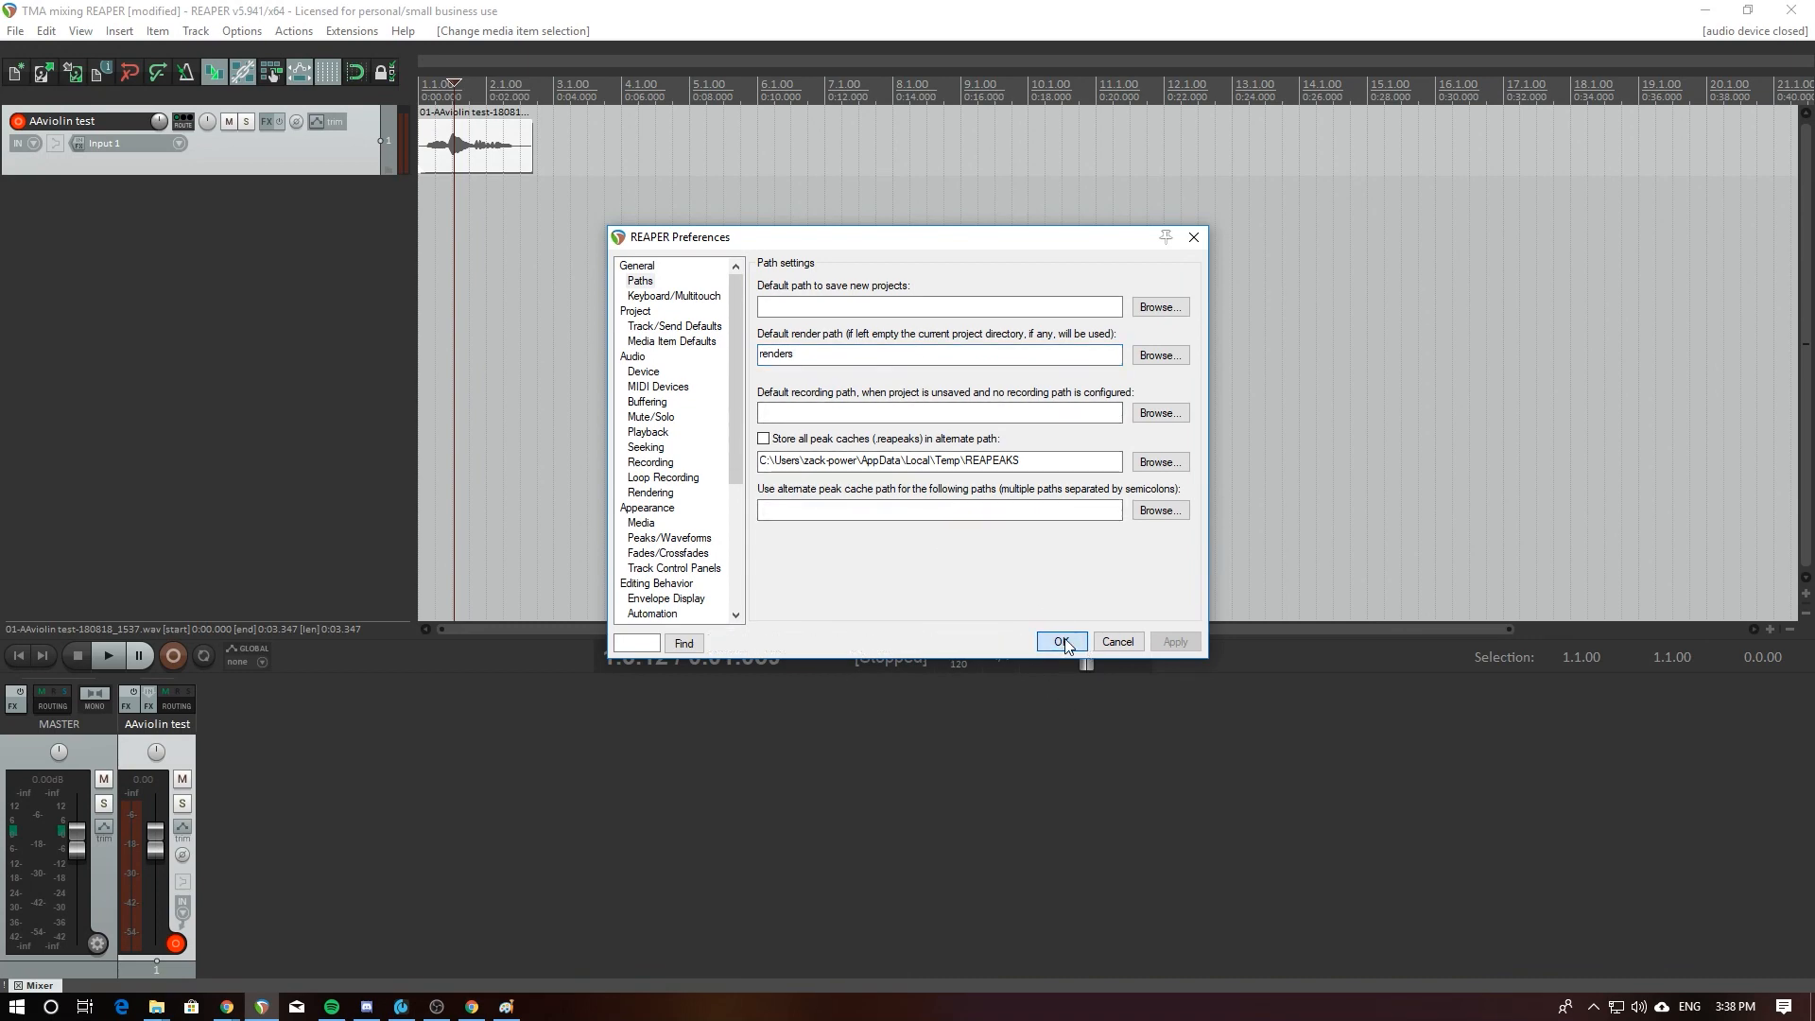
# Step: Render the entire project's master mix to a 24-bit stereo WAV file named TMA mixing REAPER
pyautogui.click(7, 31)
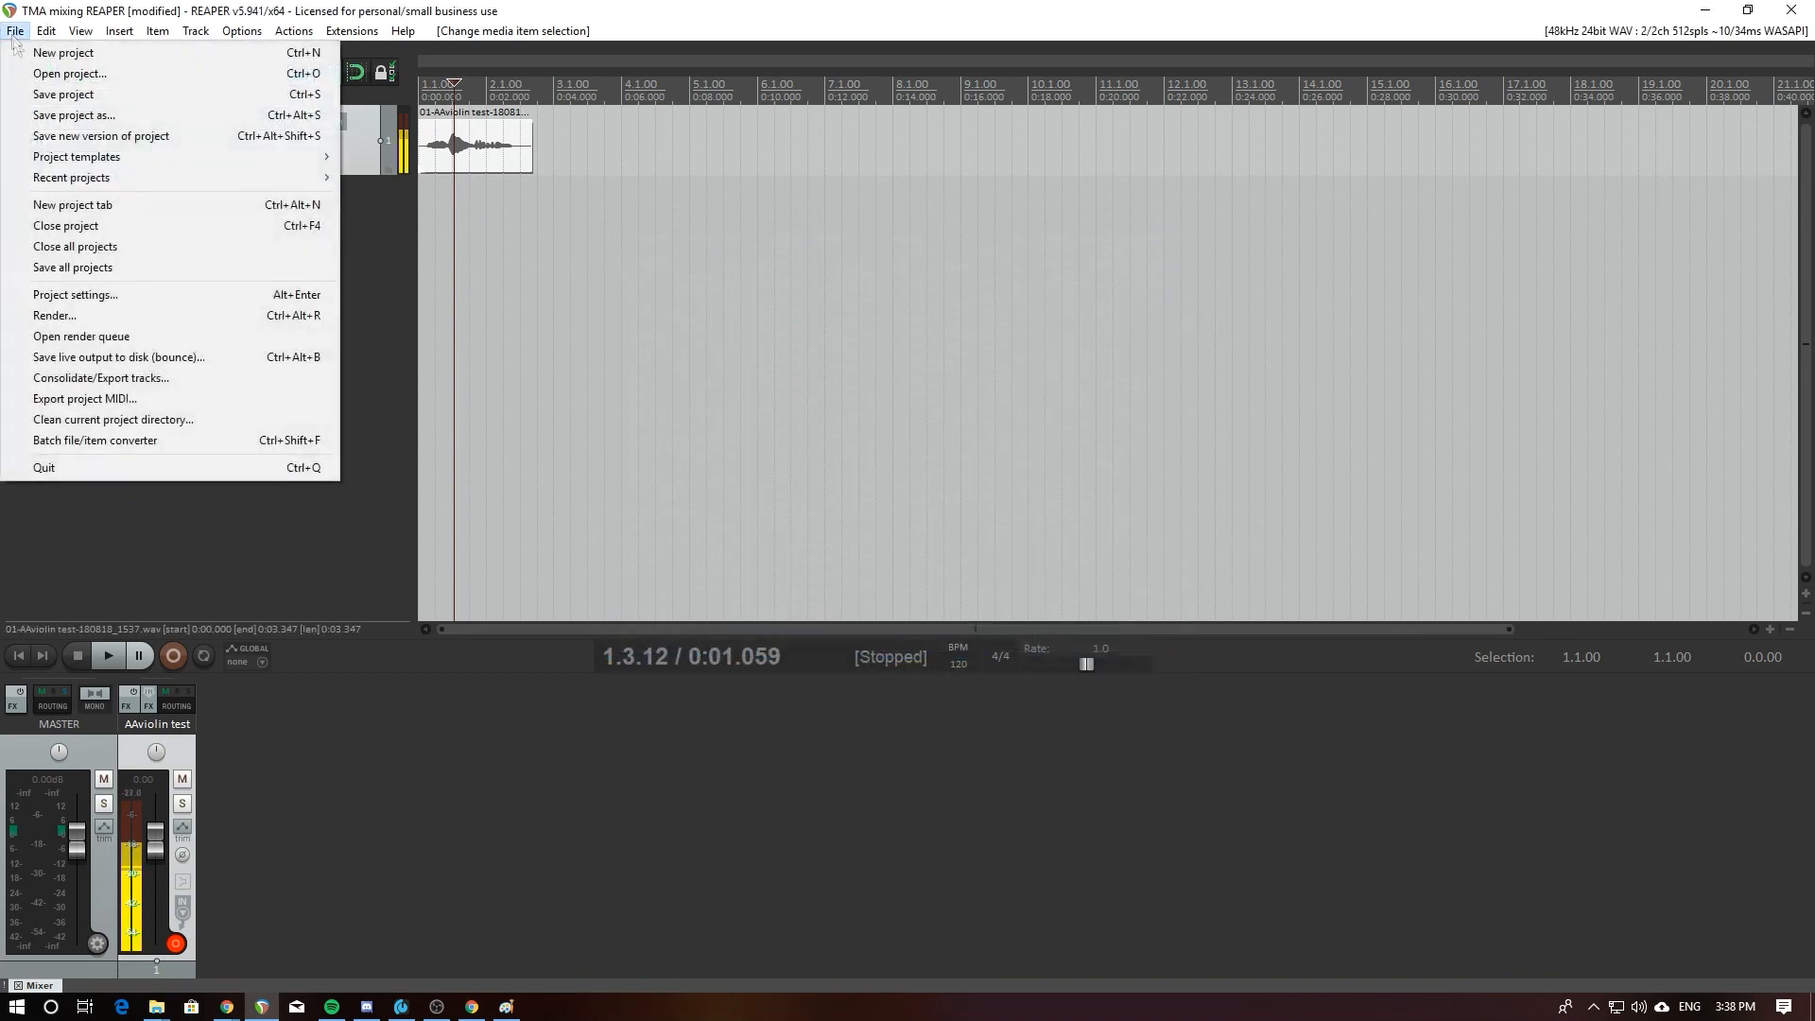
pyautogui.click(93, 316)
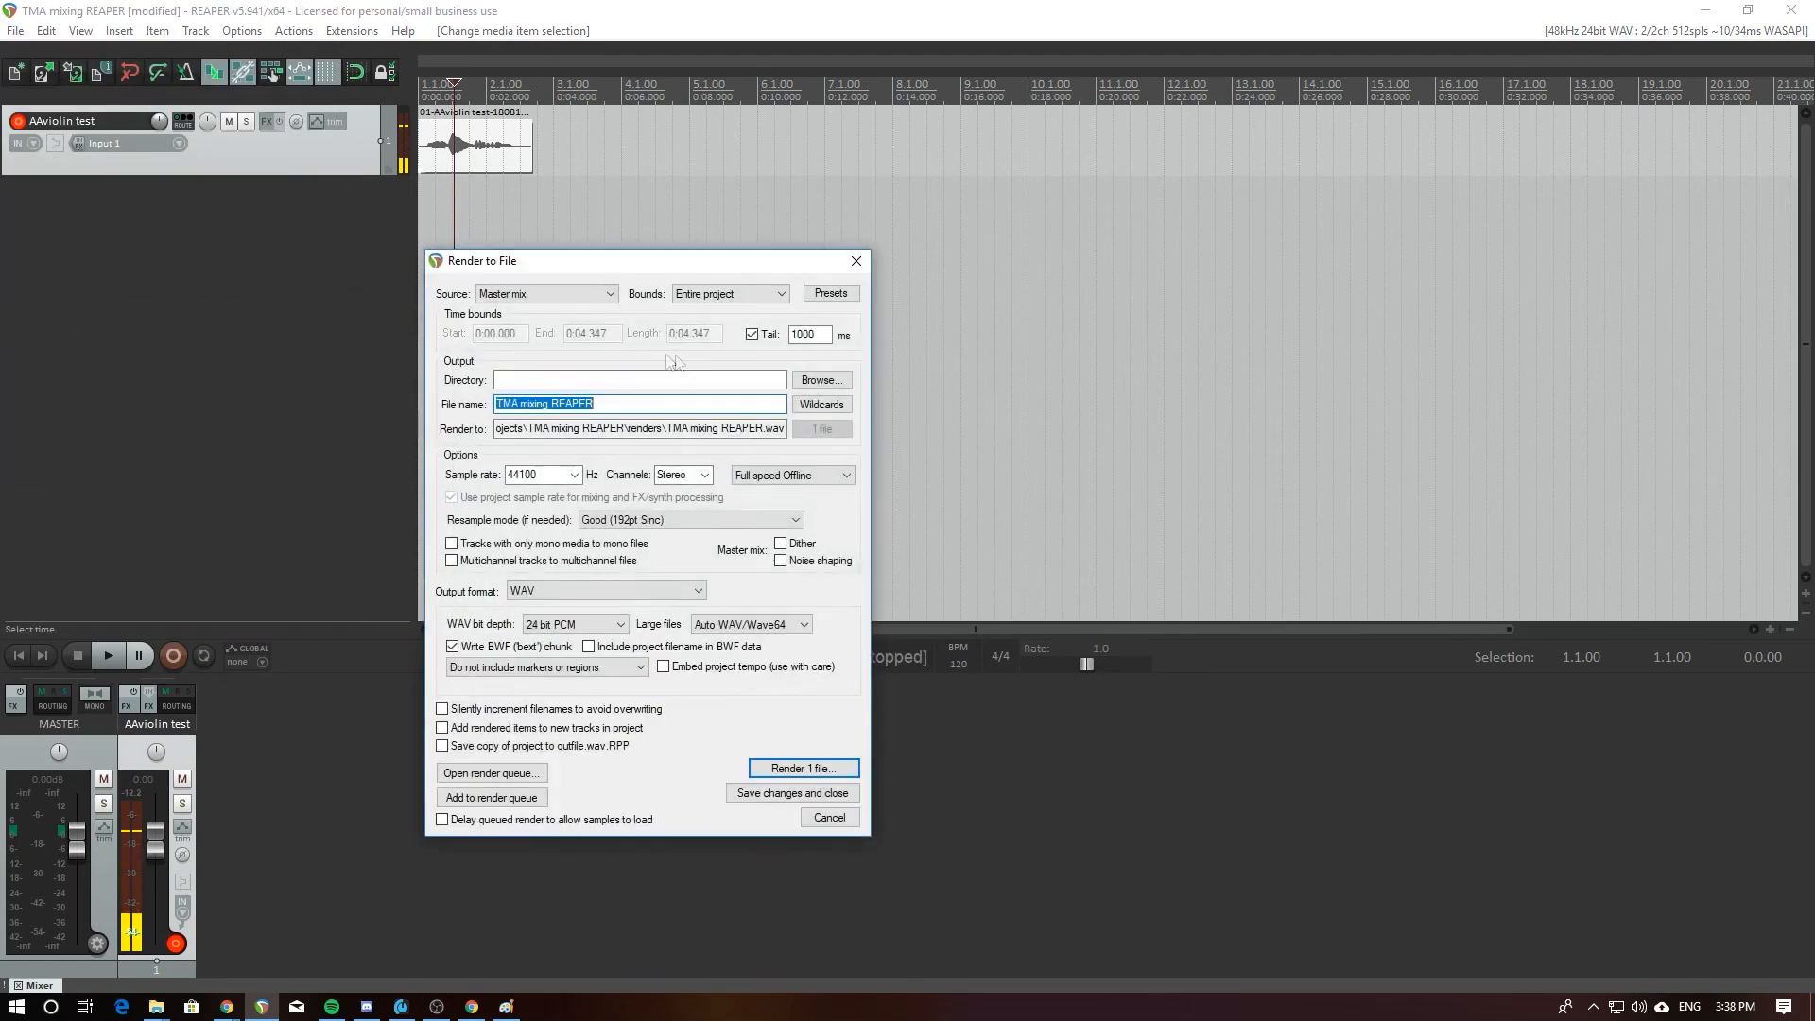
pyautogui.click(815, 768)
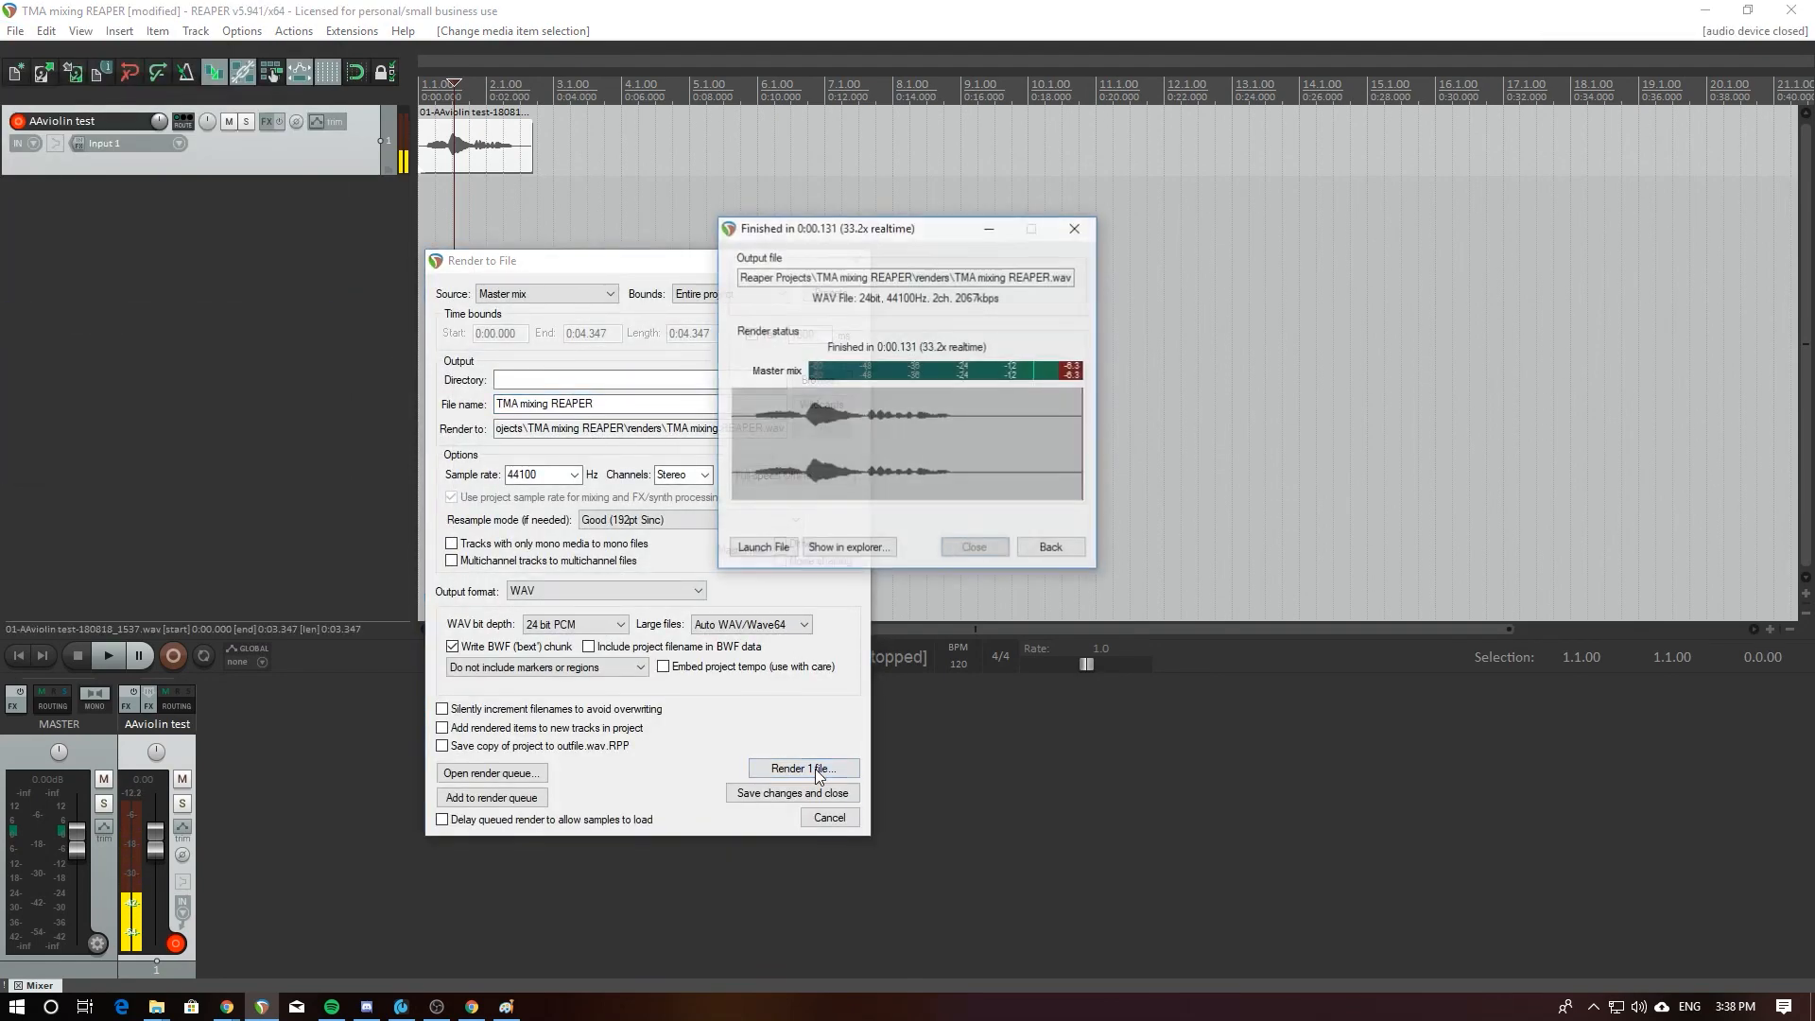
# Step: Show the rendered file in File Explorer, locate the renders folder inside the project folder, and close the Explorer and render windows
pyautogui.click(862, 549)
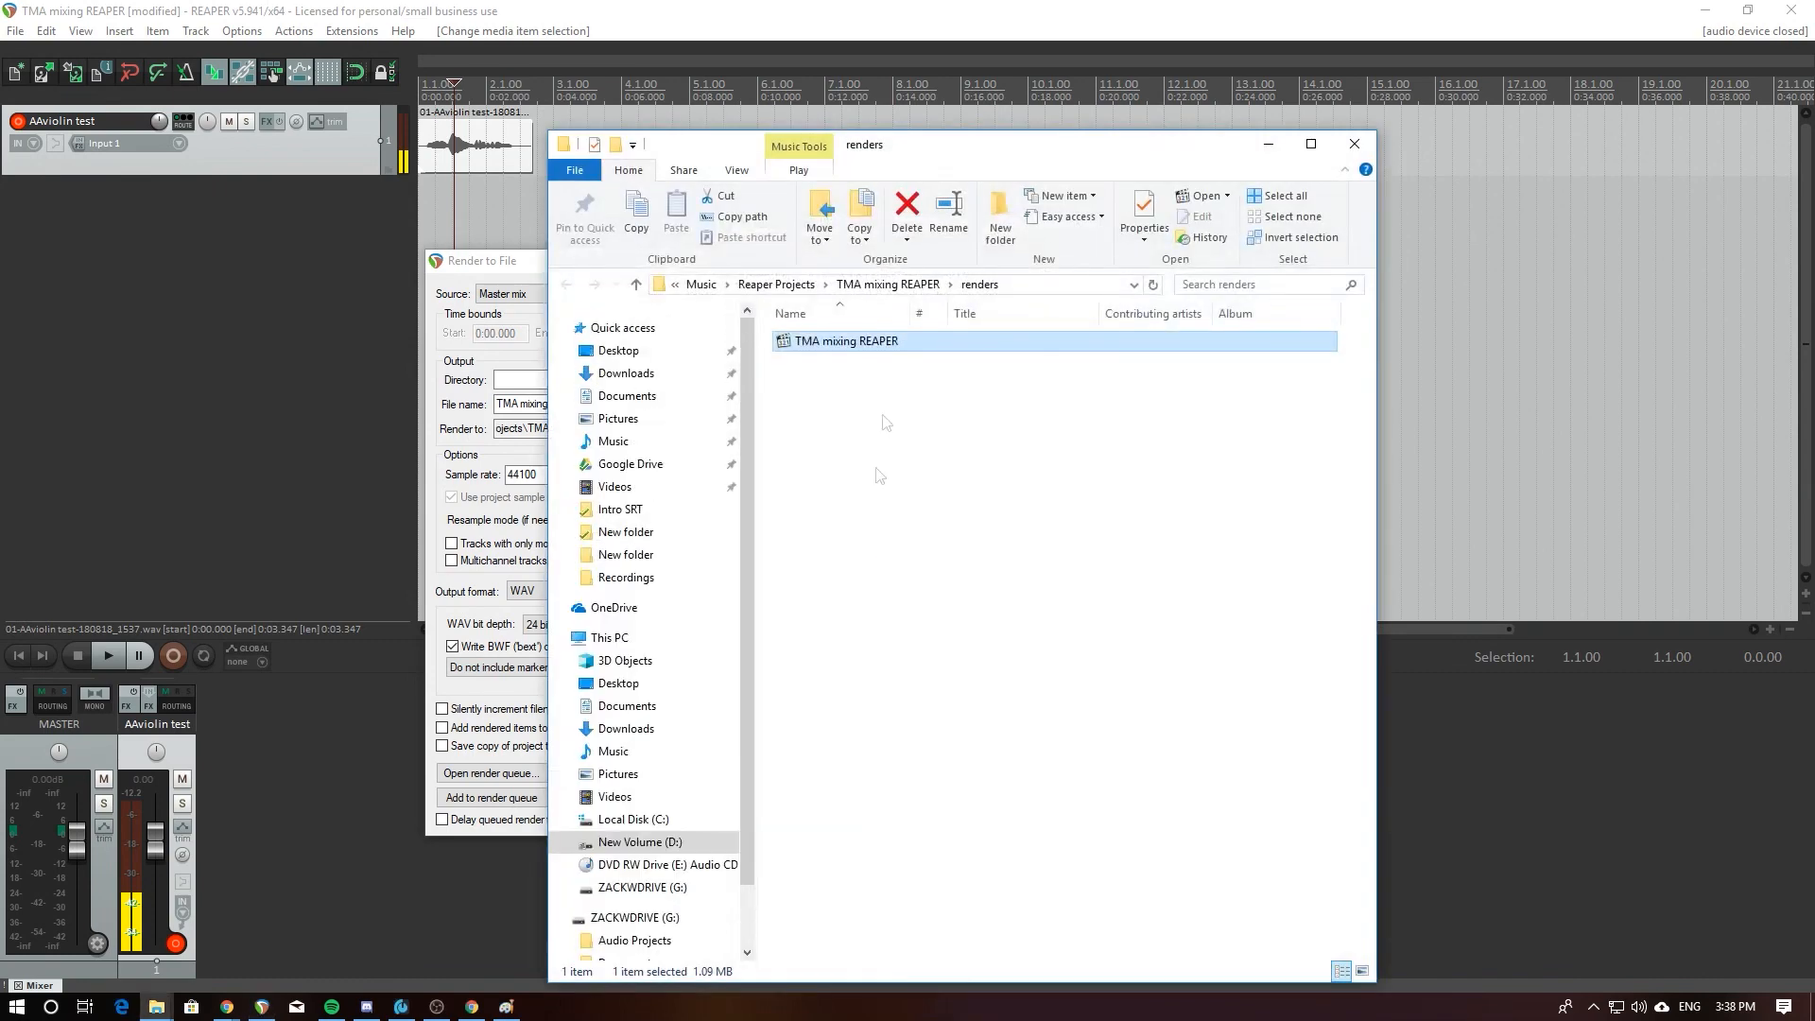
pyautogui.click(896, 284)
pyautogui.click(820, 365)
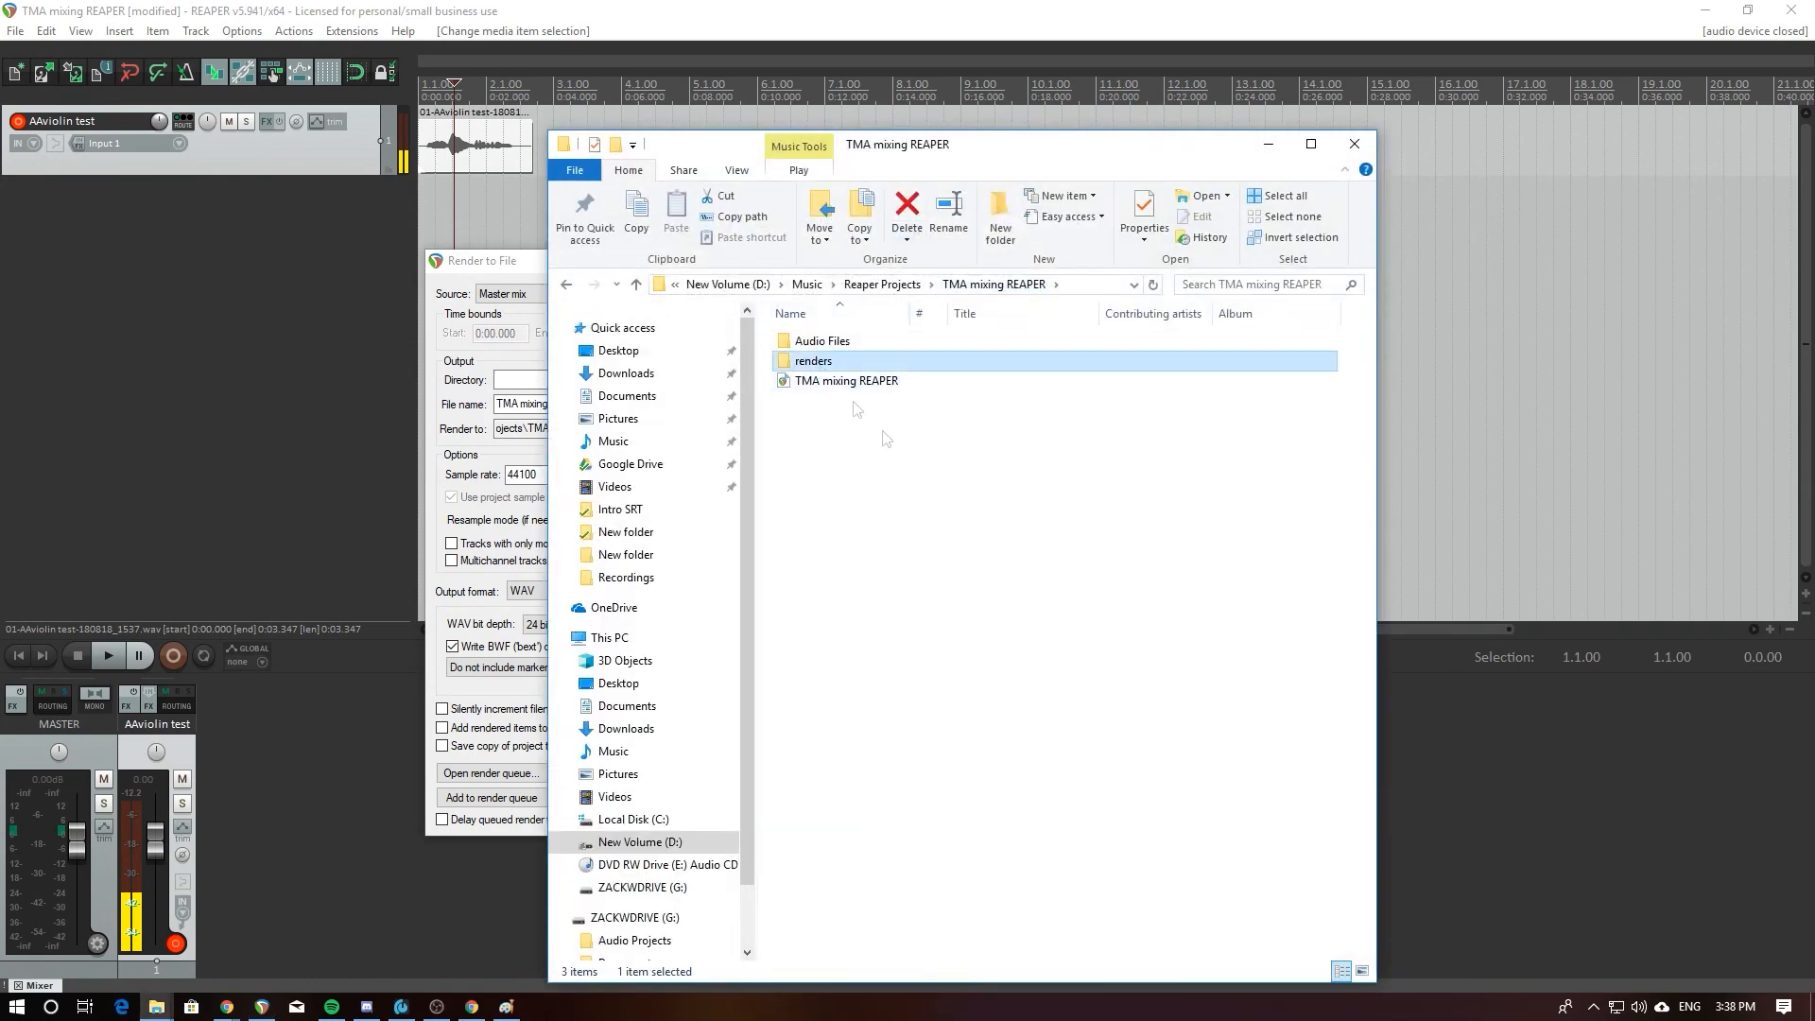
pyautogui.click(1361, 144)
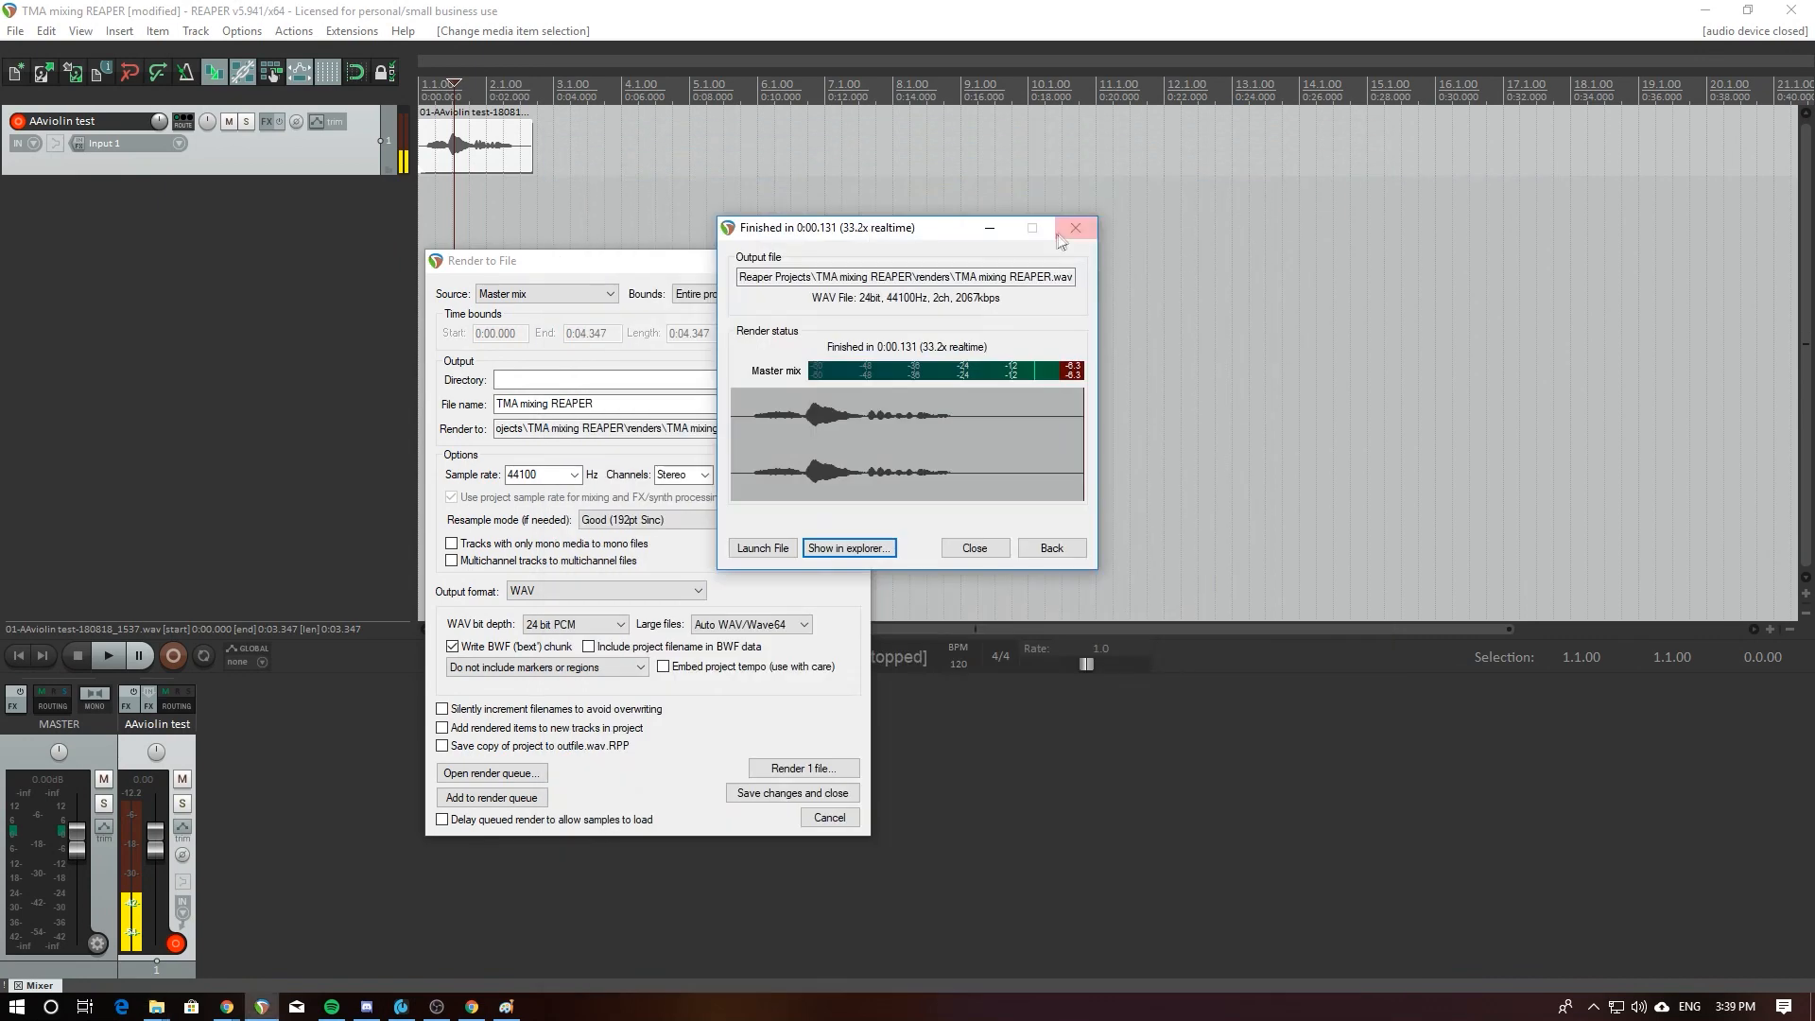
pyautogui.click(1059, 236)
pyautogui.click(855, 262)
# Step: Reopen the preferences and examine the alternate path for storing peak caches in the Paths settings
pyautogui.click(242, 31)
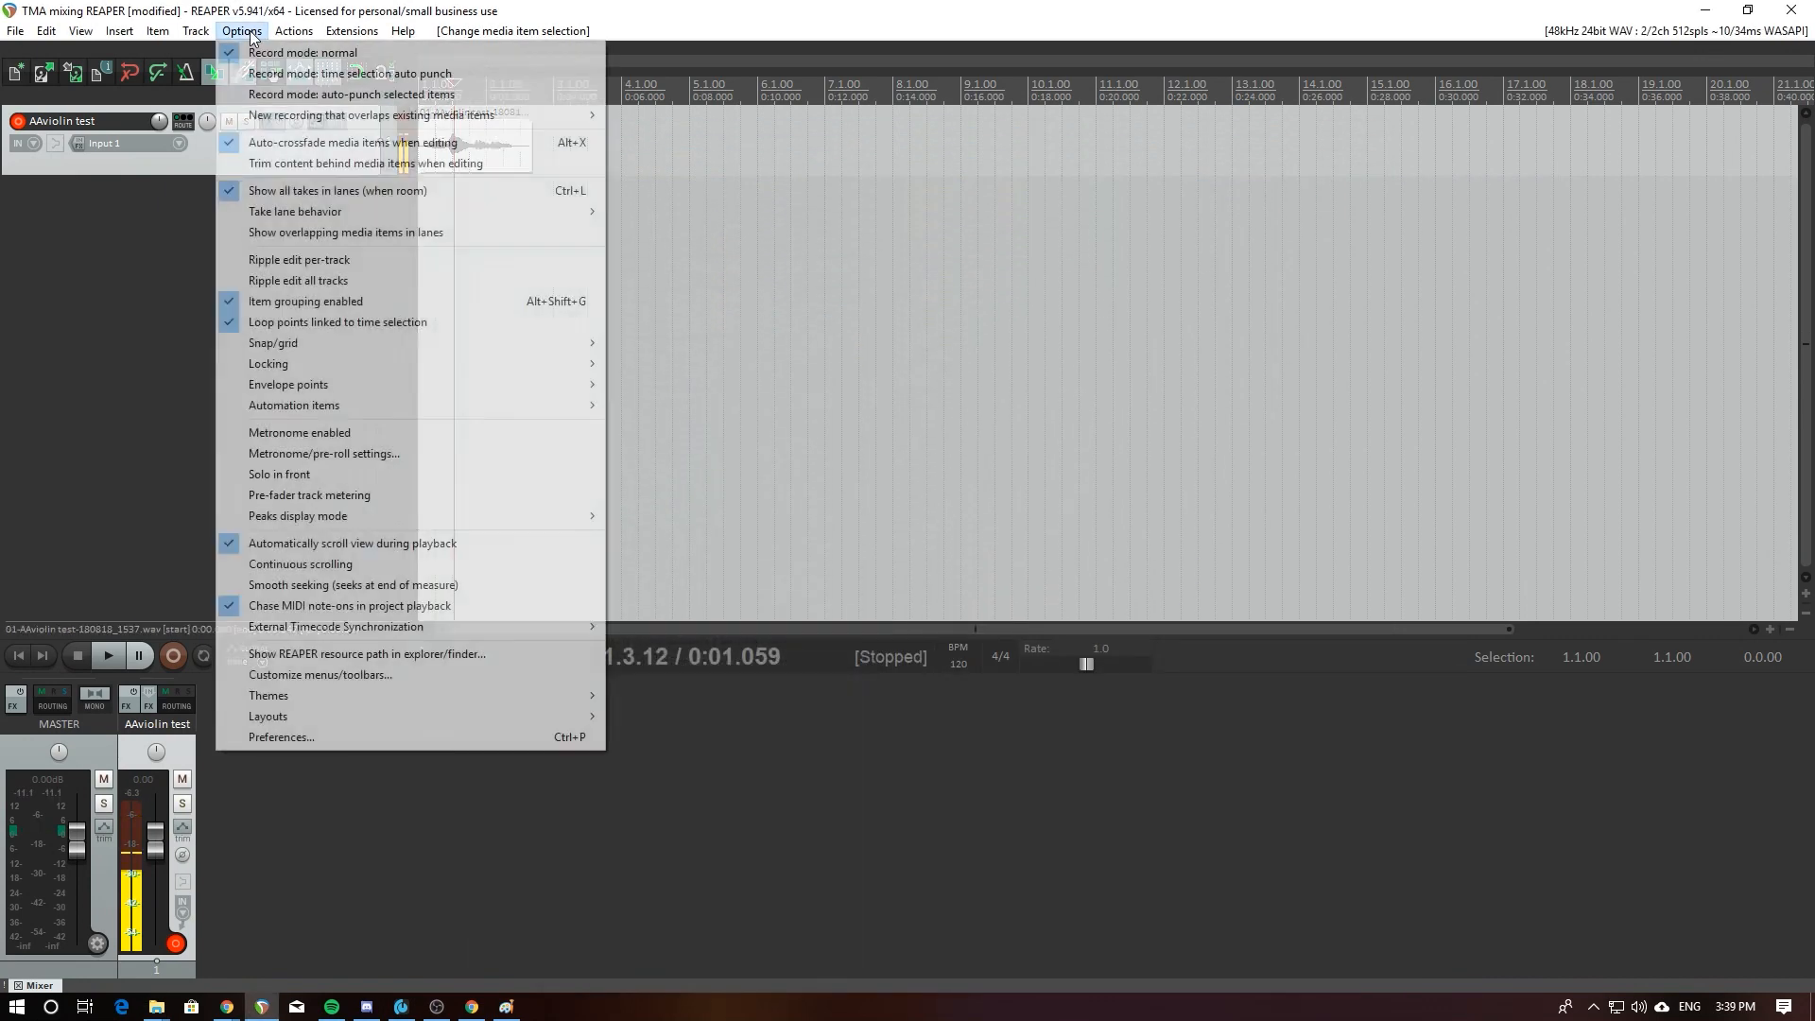
pyautogui.click(412, 737)
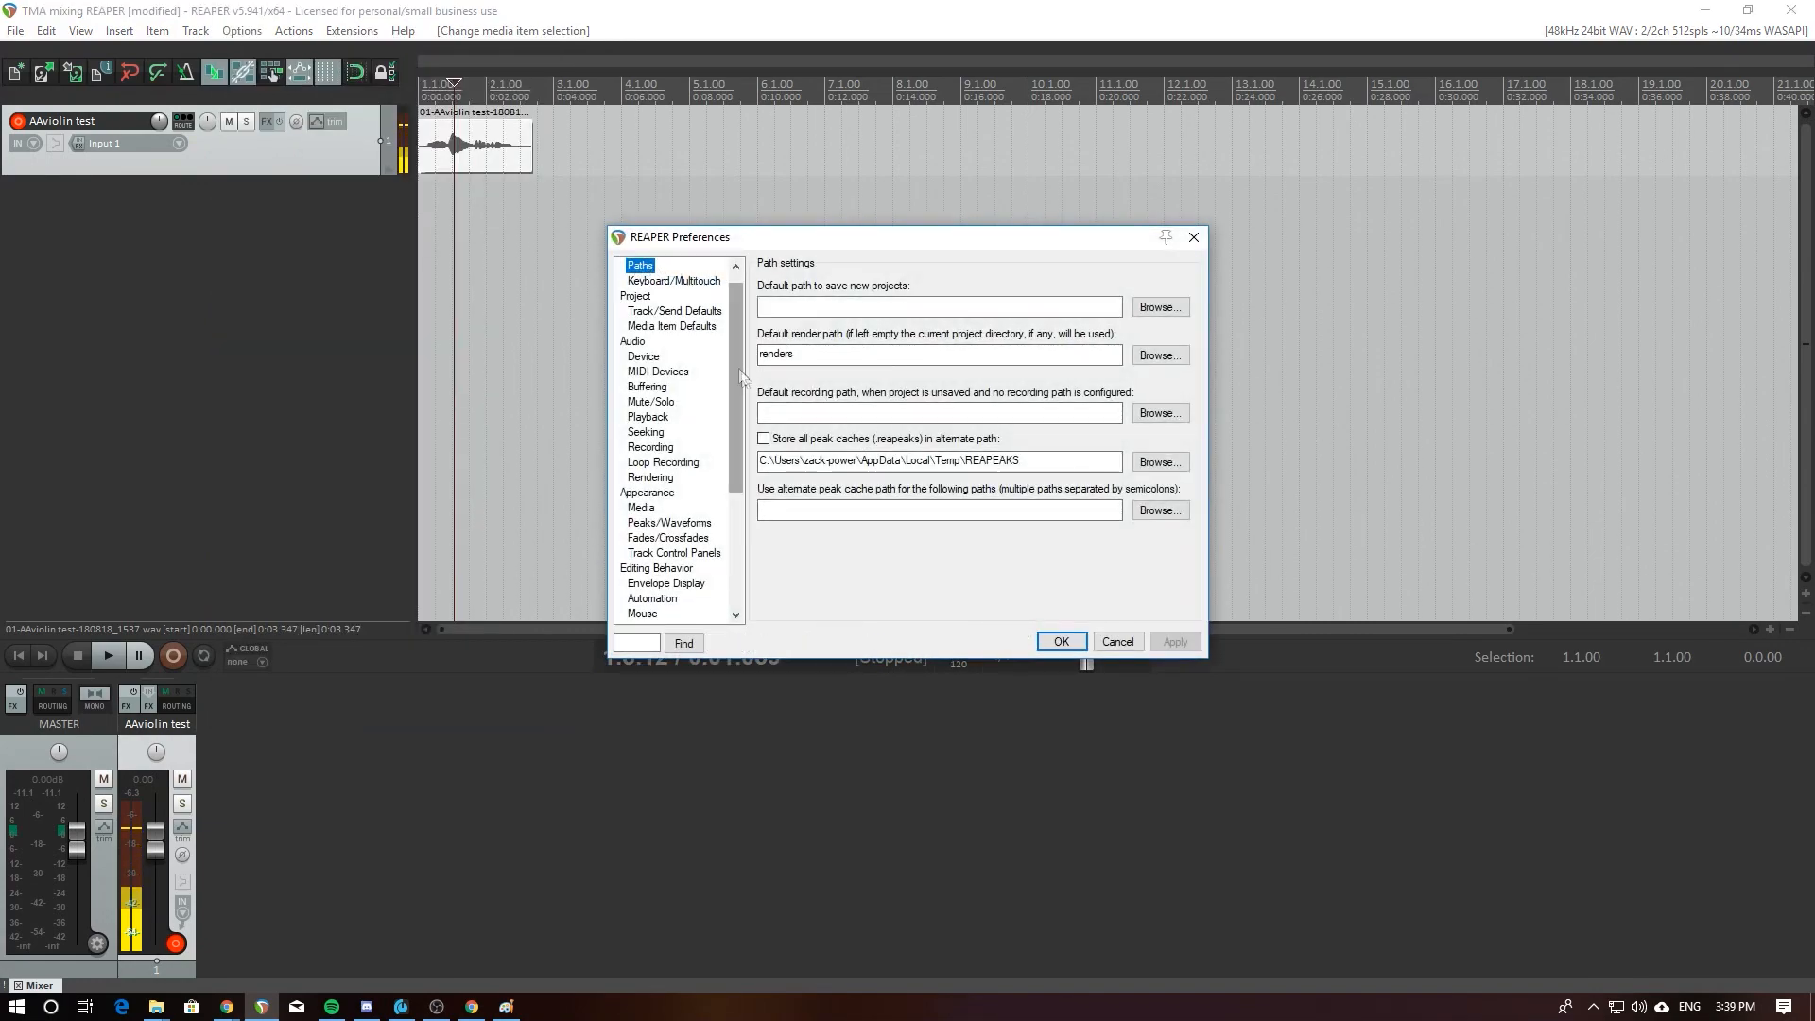
pyautogui.click(1029, 462)
pyautogui.scroll(1, 632, 274)
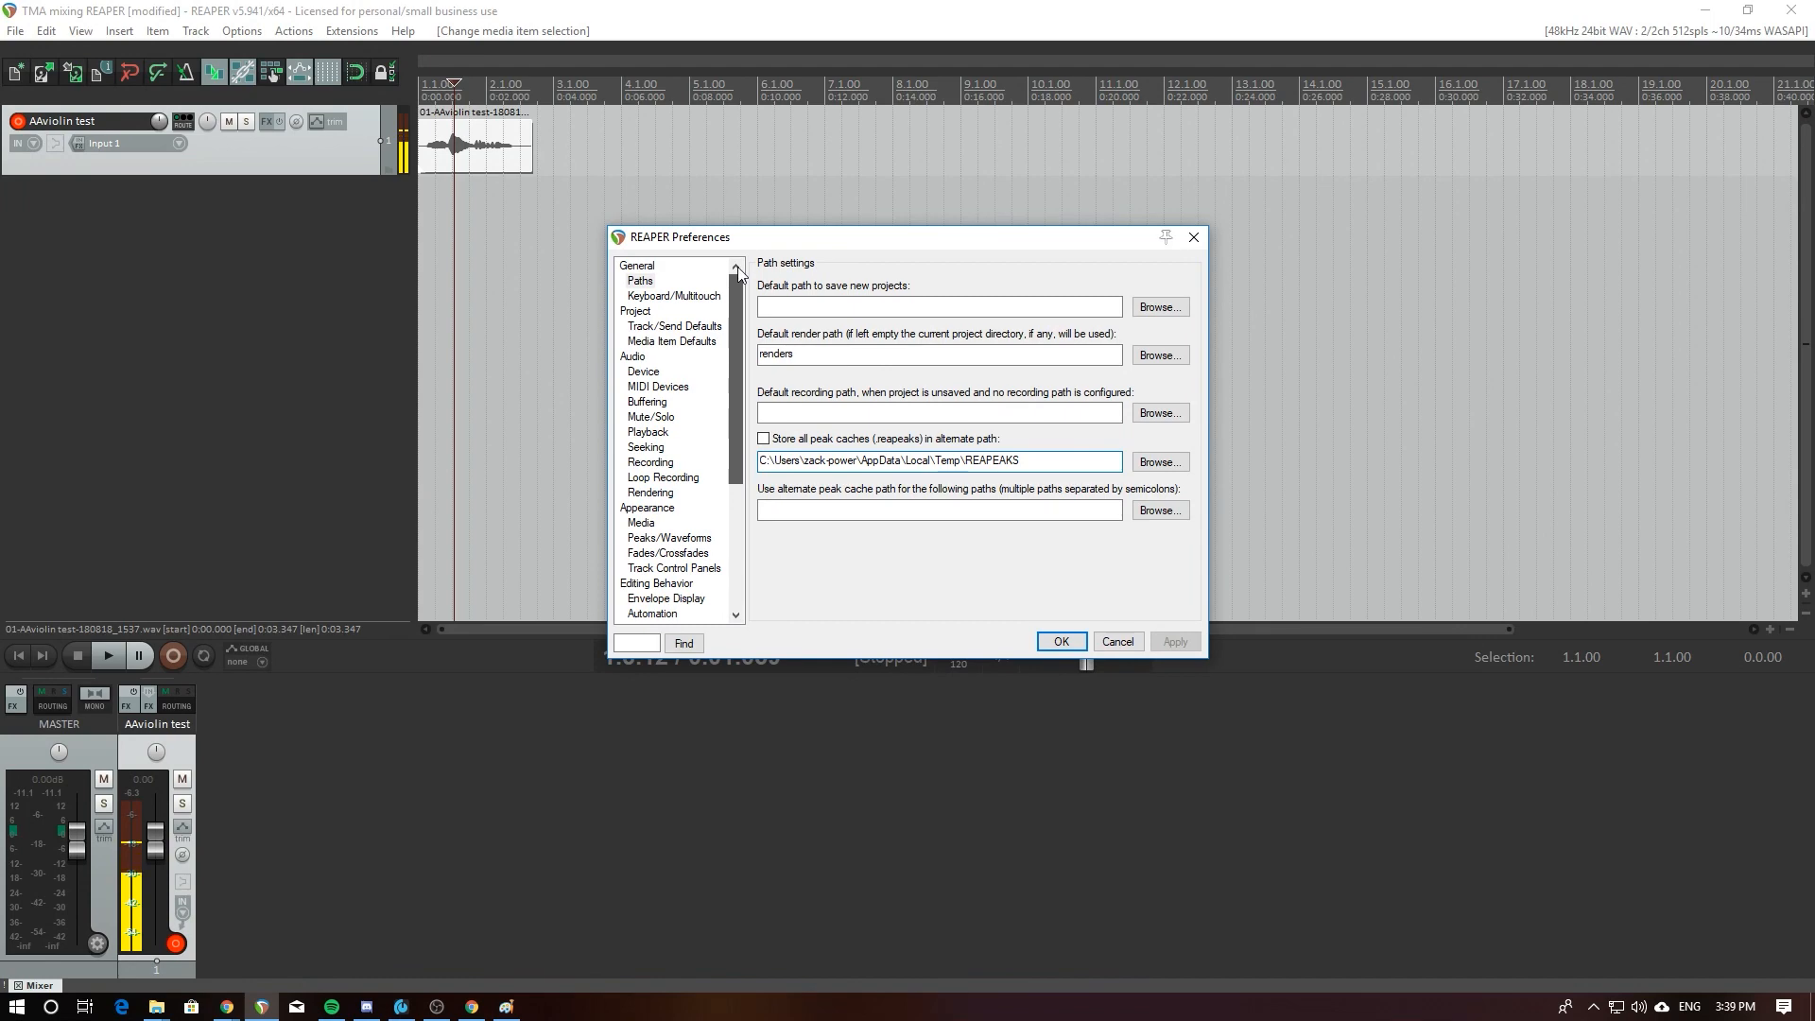
# Step: In the Project preferences, switch timestamped saving to an additional directory off and back on, and inspect its \autosaves folder
pyautogui.click(638, 313)
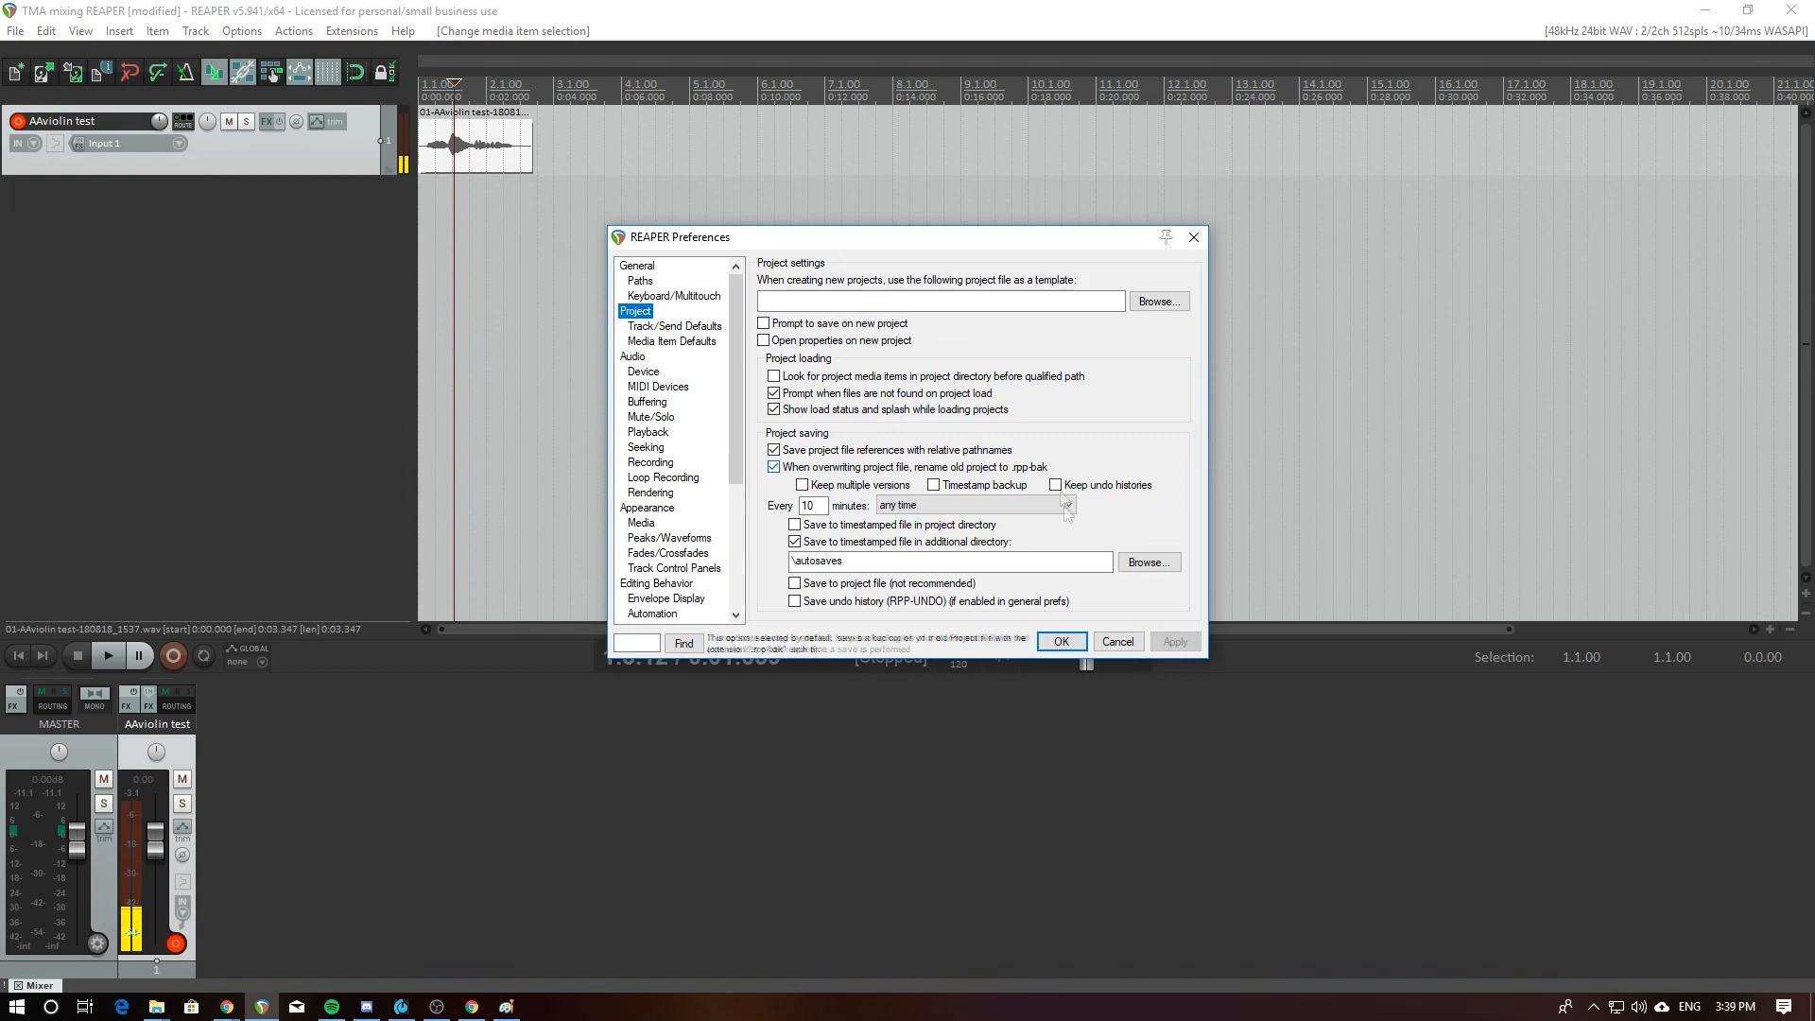
pyautogui.click(795, 543)
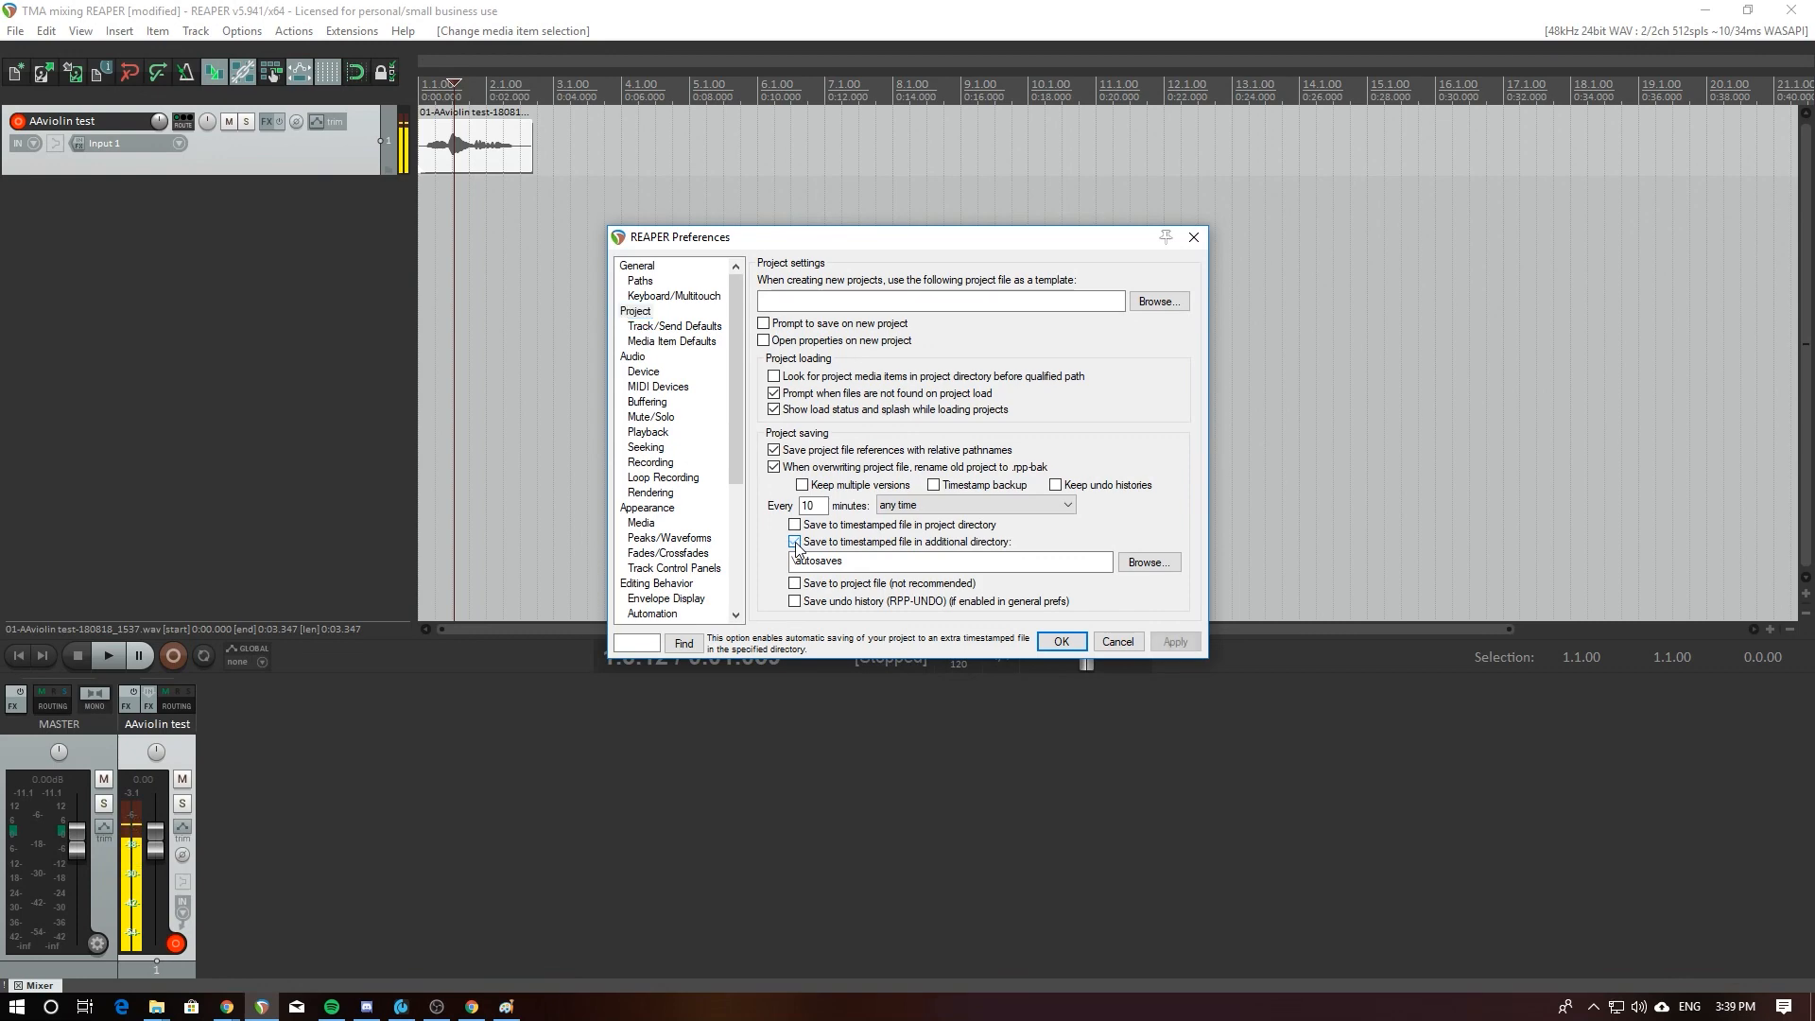
pyautogui.click(795, 543)
pyautogui.click(860, 561)
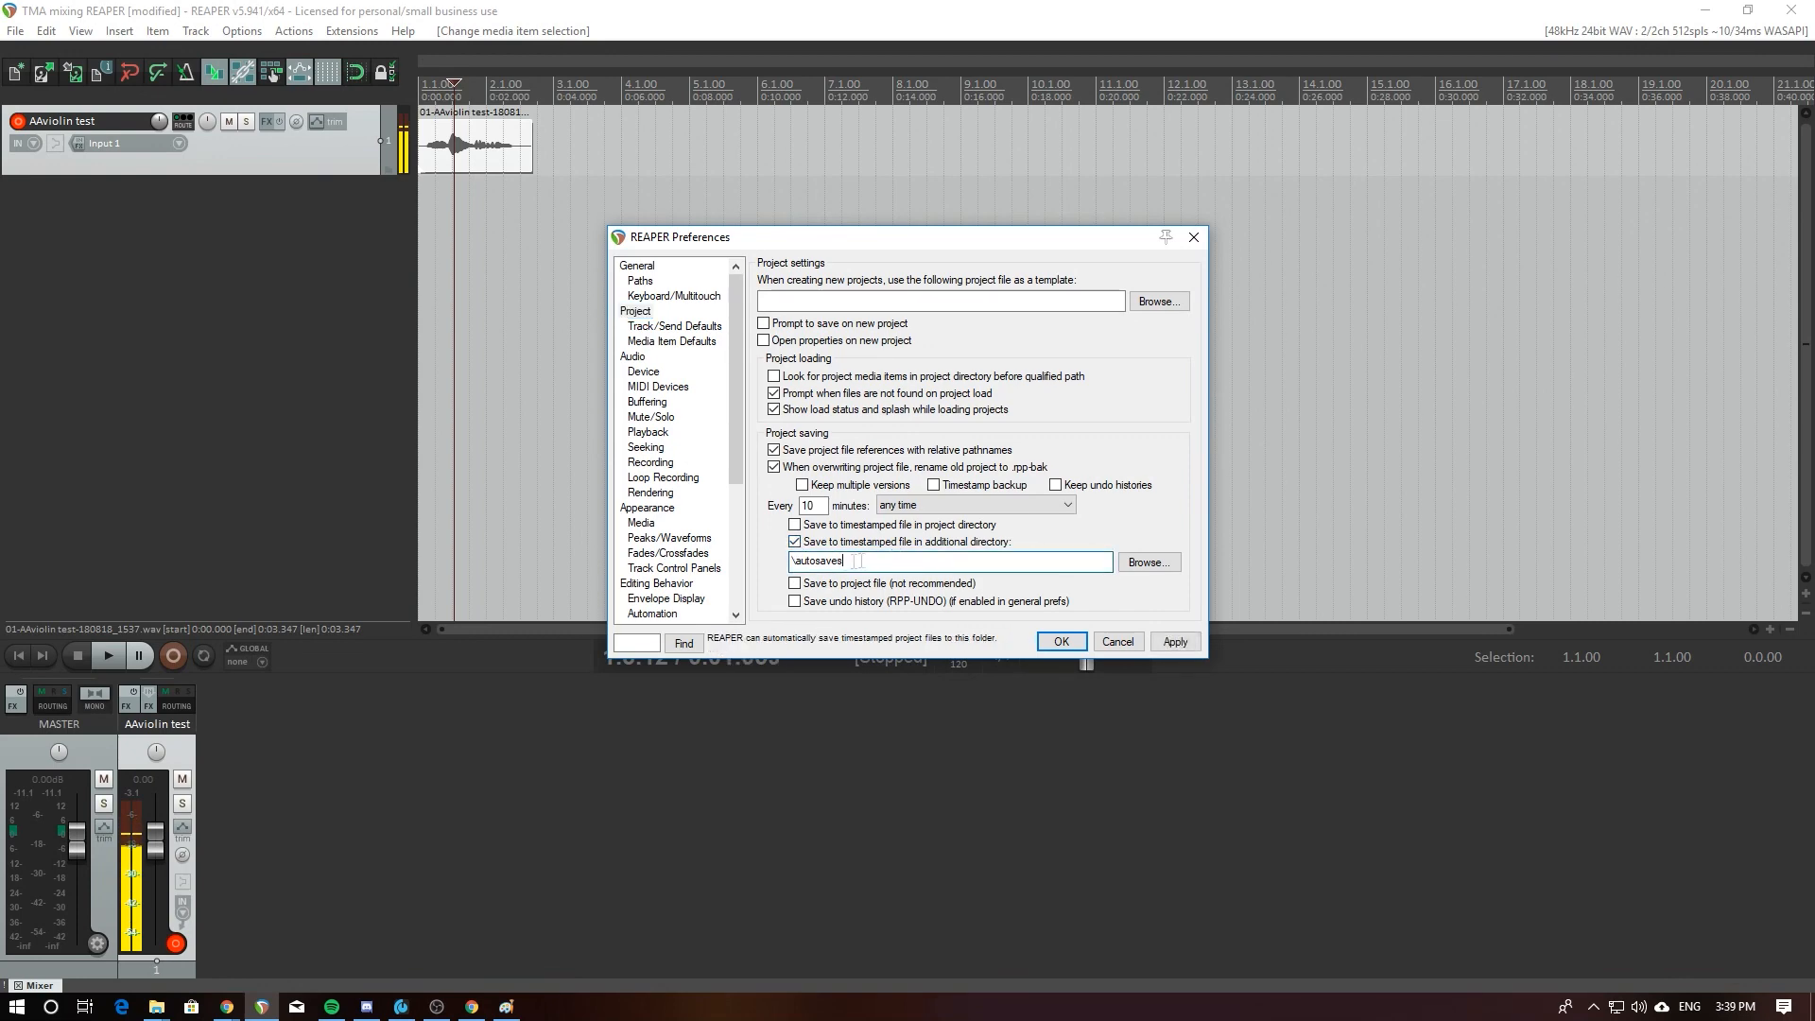
pyautogui.doubleClick(854, 562)
pyautogui.click(795, 542)
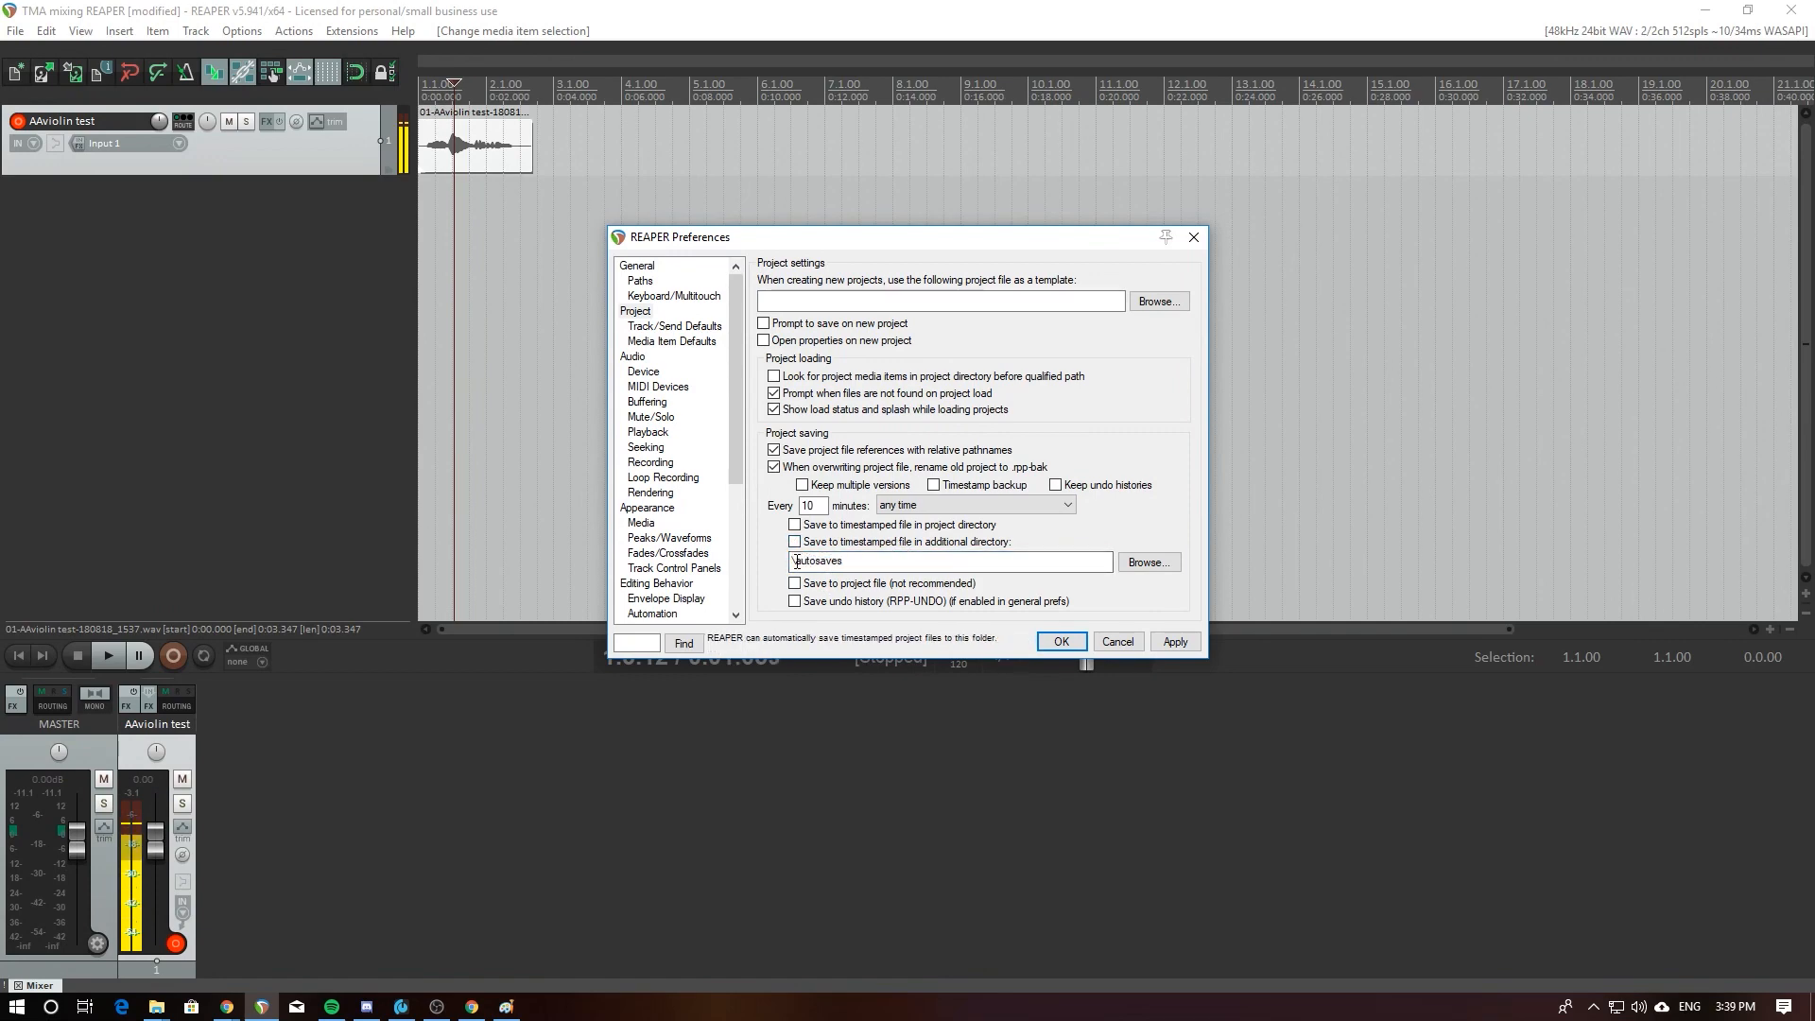
pyautogui.click(940, 545)
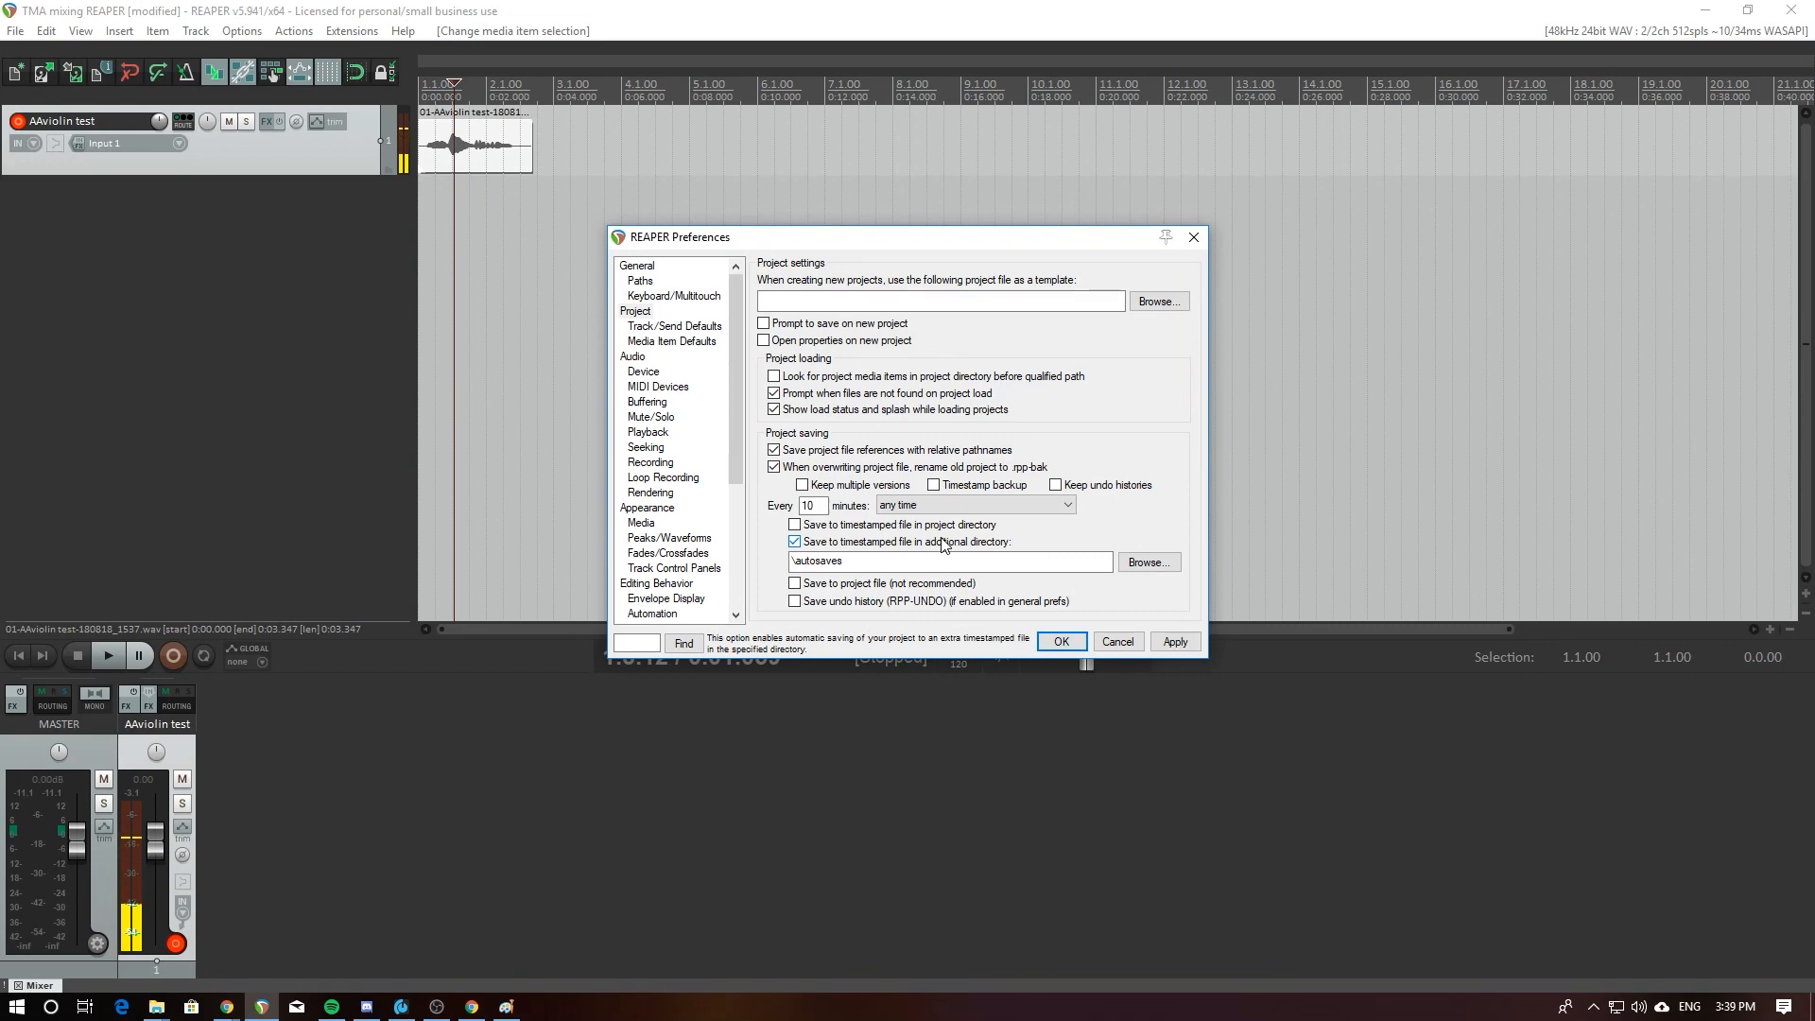
# Step: Examine the autosave folder, the save interval in minutes, and the choices for when autosaving may happen
pyautogui.click(792, 561)
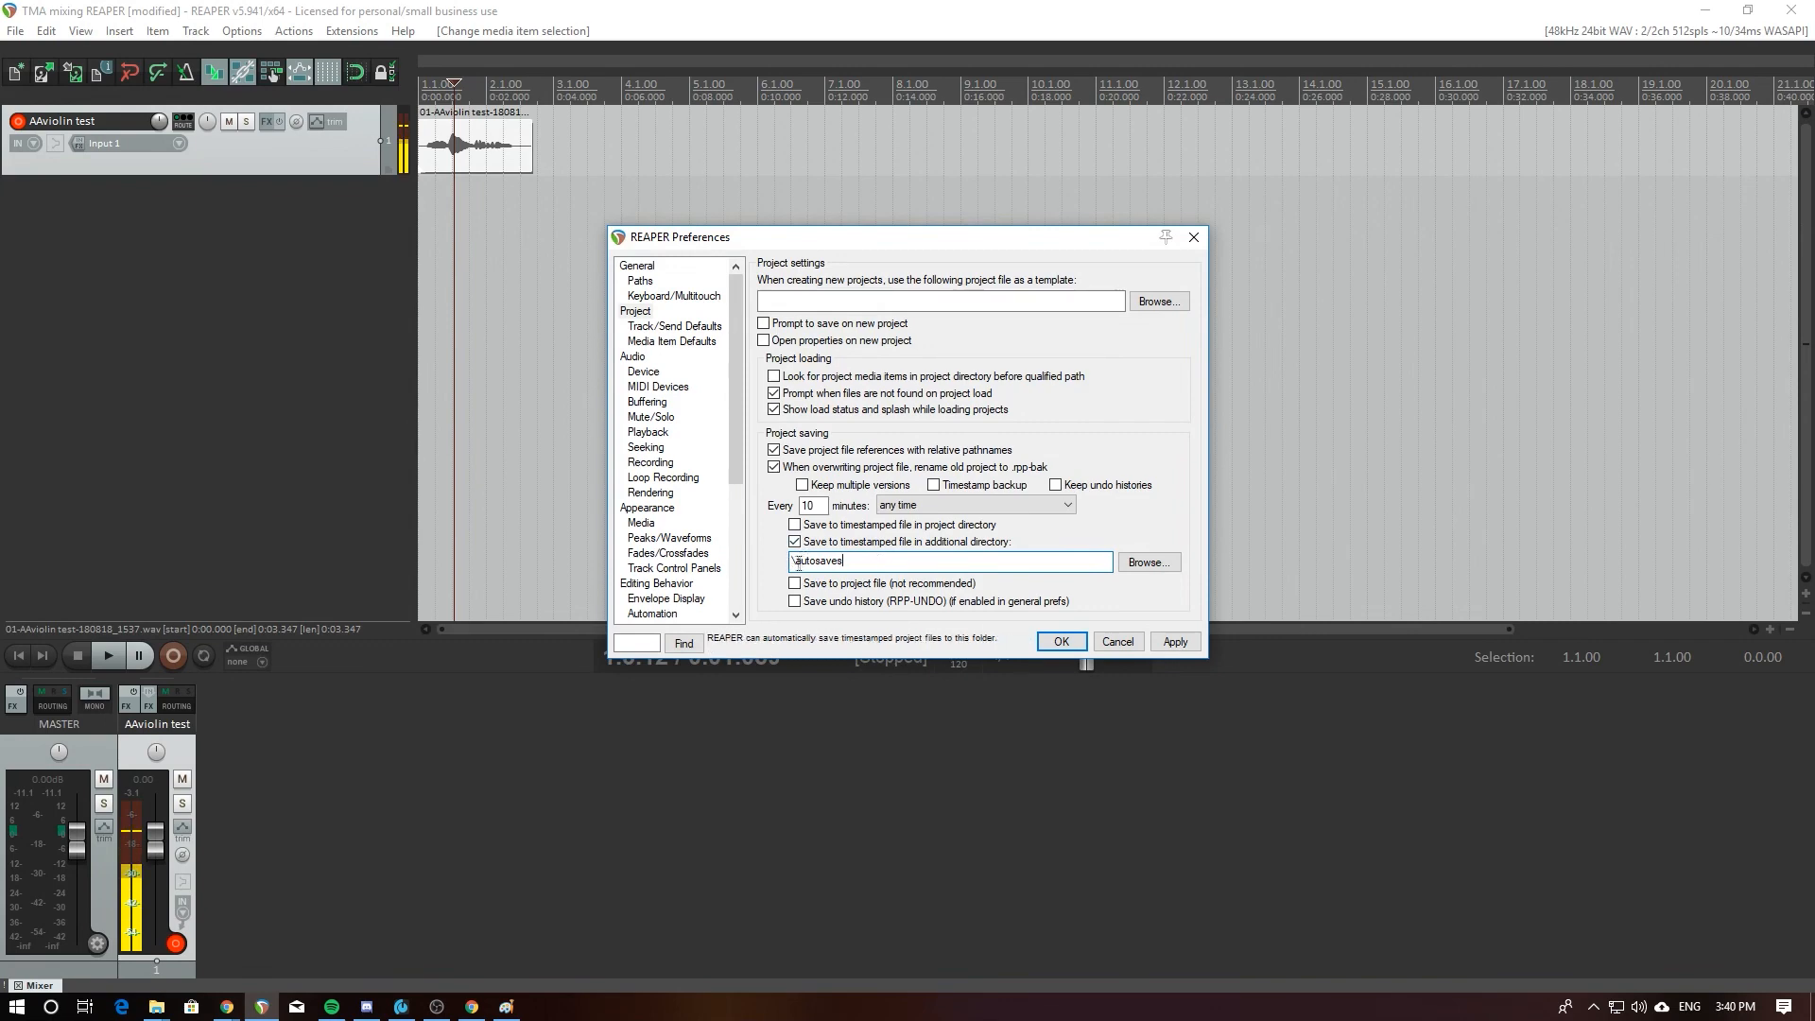
pyautogui.doubleClick(816, 506)
pyautogui.click(945, 505)
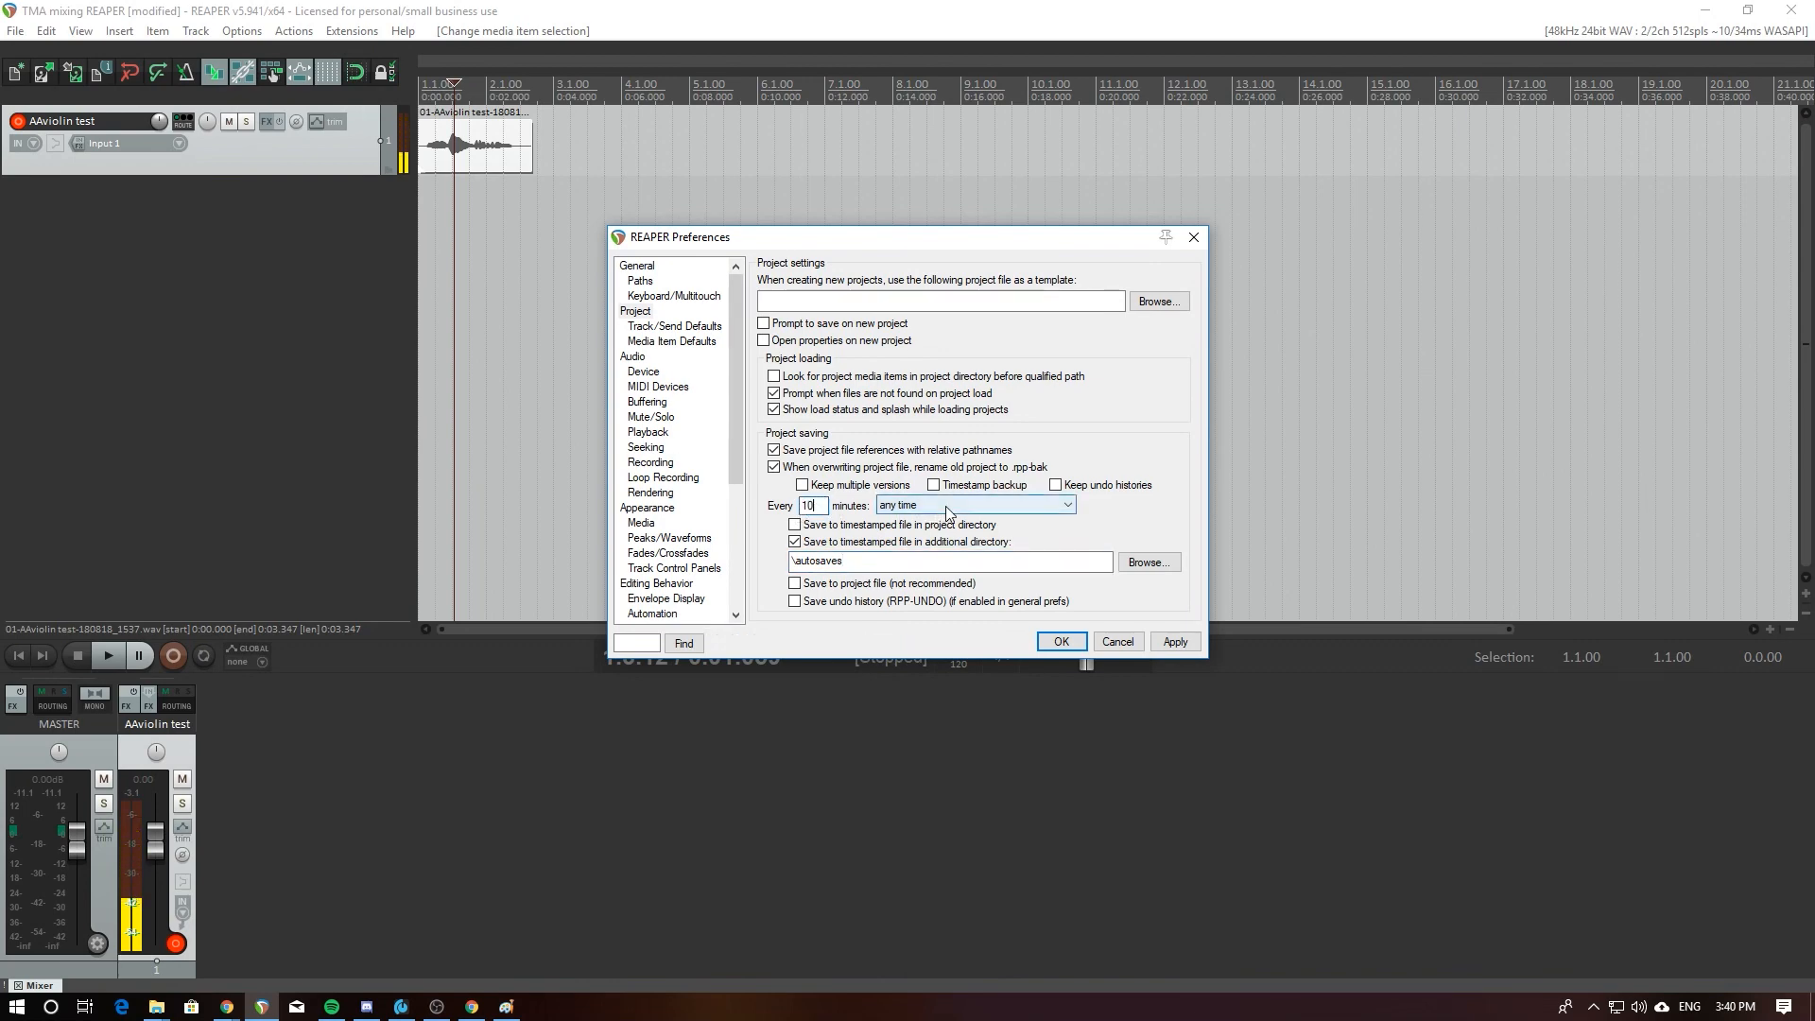
pyautogui.click(946, 507)
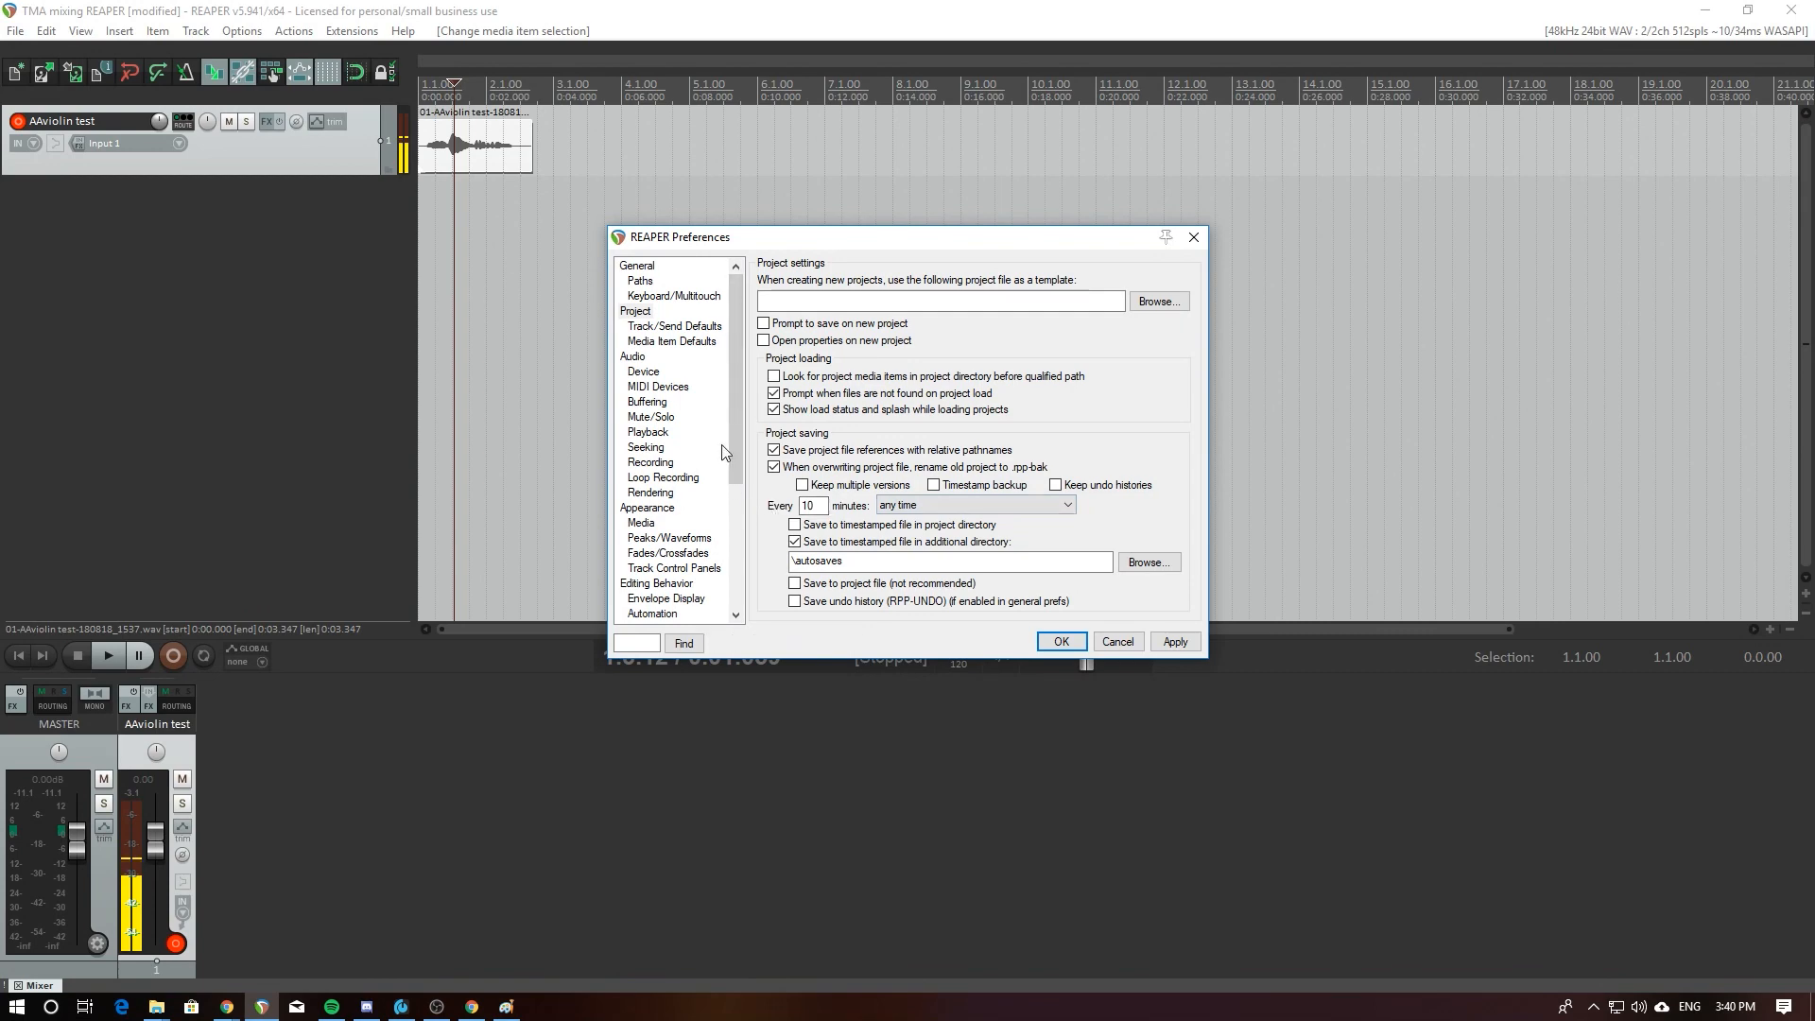
# Step: Examine the main Media preferences for putting peak files in a peaks/ subfolder and storing peak caches in an alternate path
pyautogui.moveTo(732, 433); pyautogui.dragTo(724, 507)
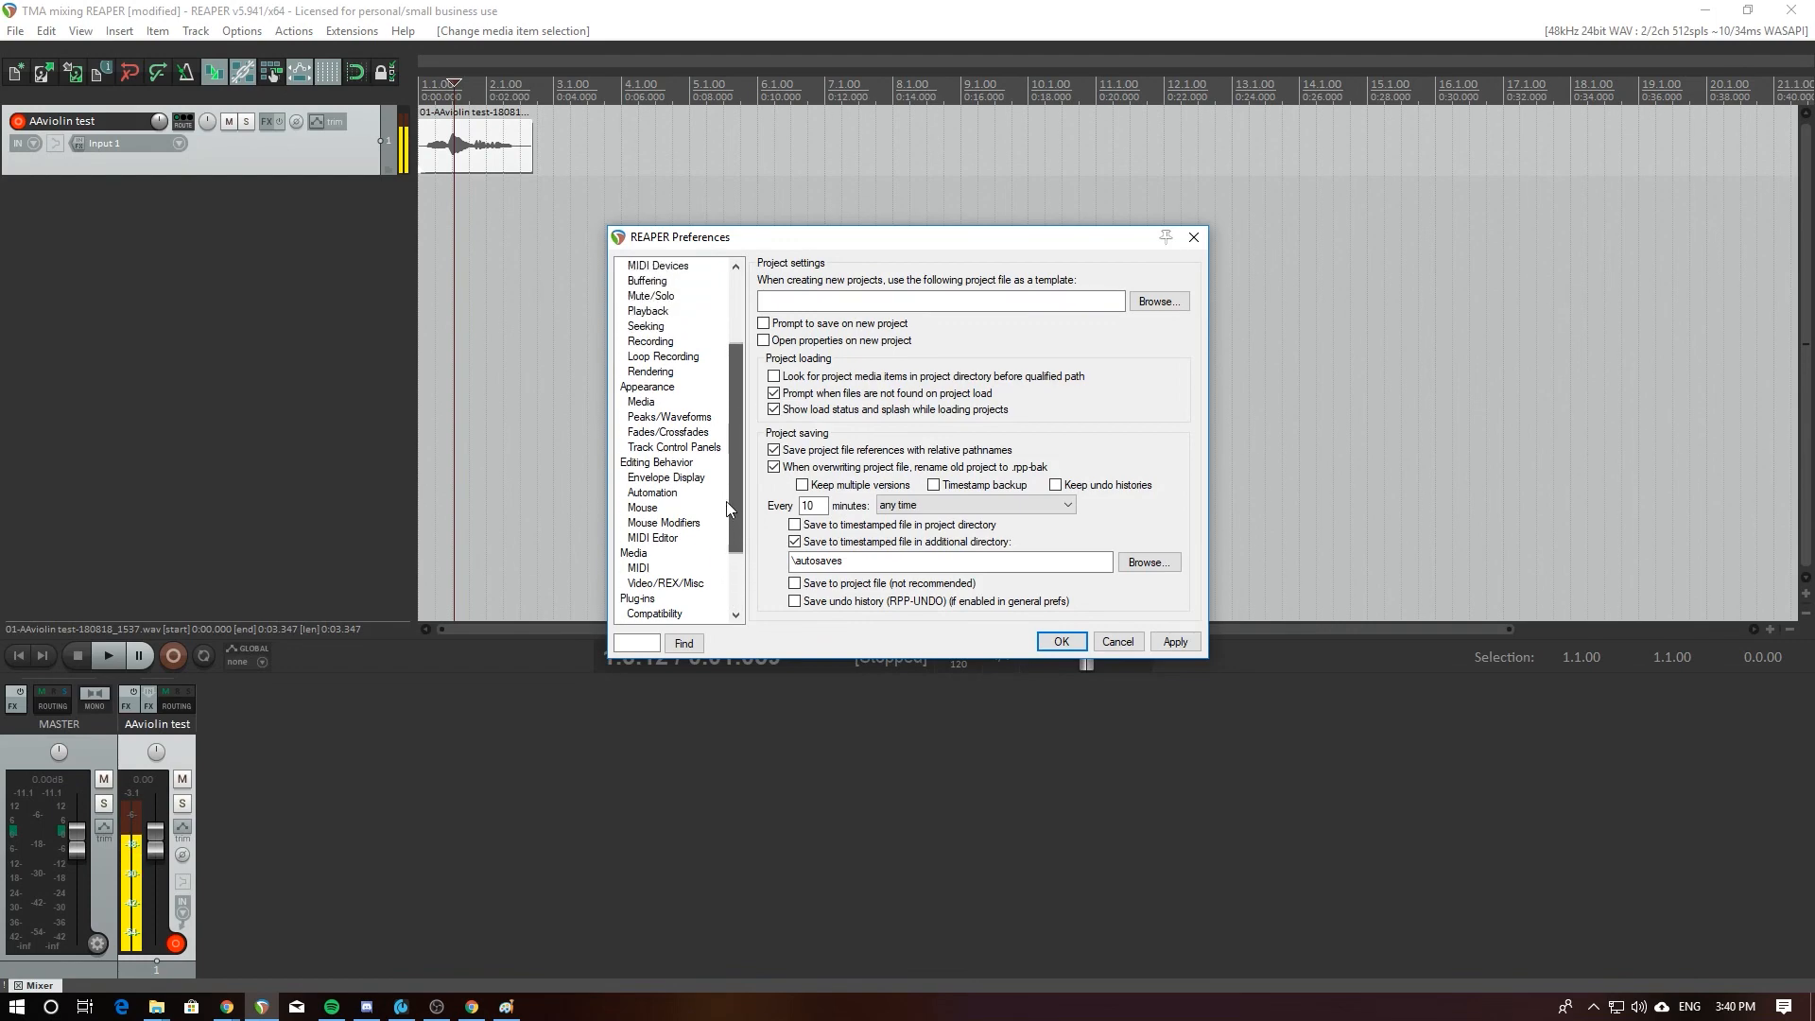
pyautogui.click(652, 405)
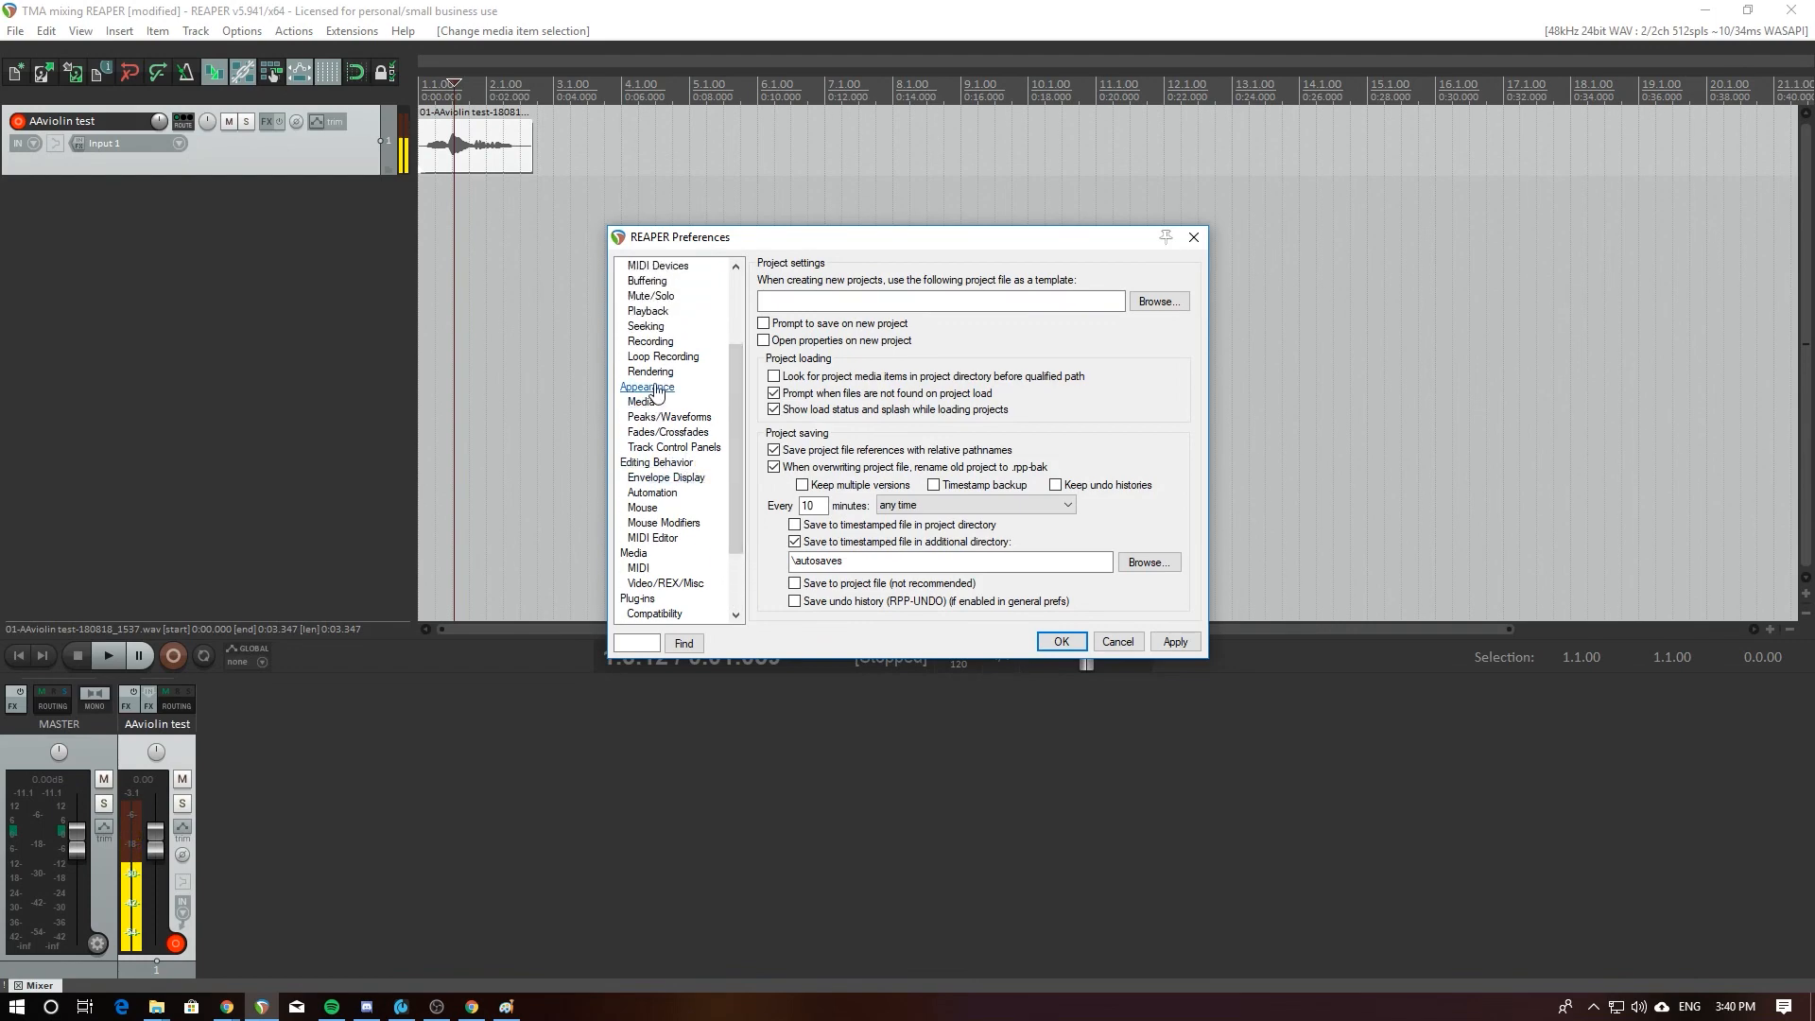
pyautogui.moveTo(729, 456); pyautogui.dragTo(734, 510)
pyautogui.click(636, 465)
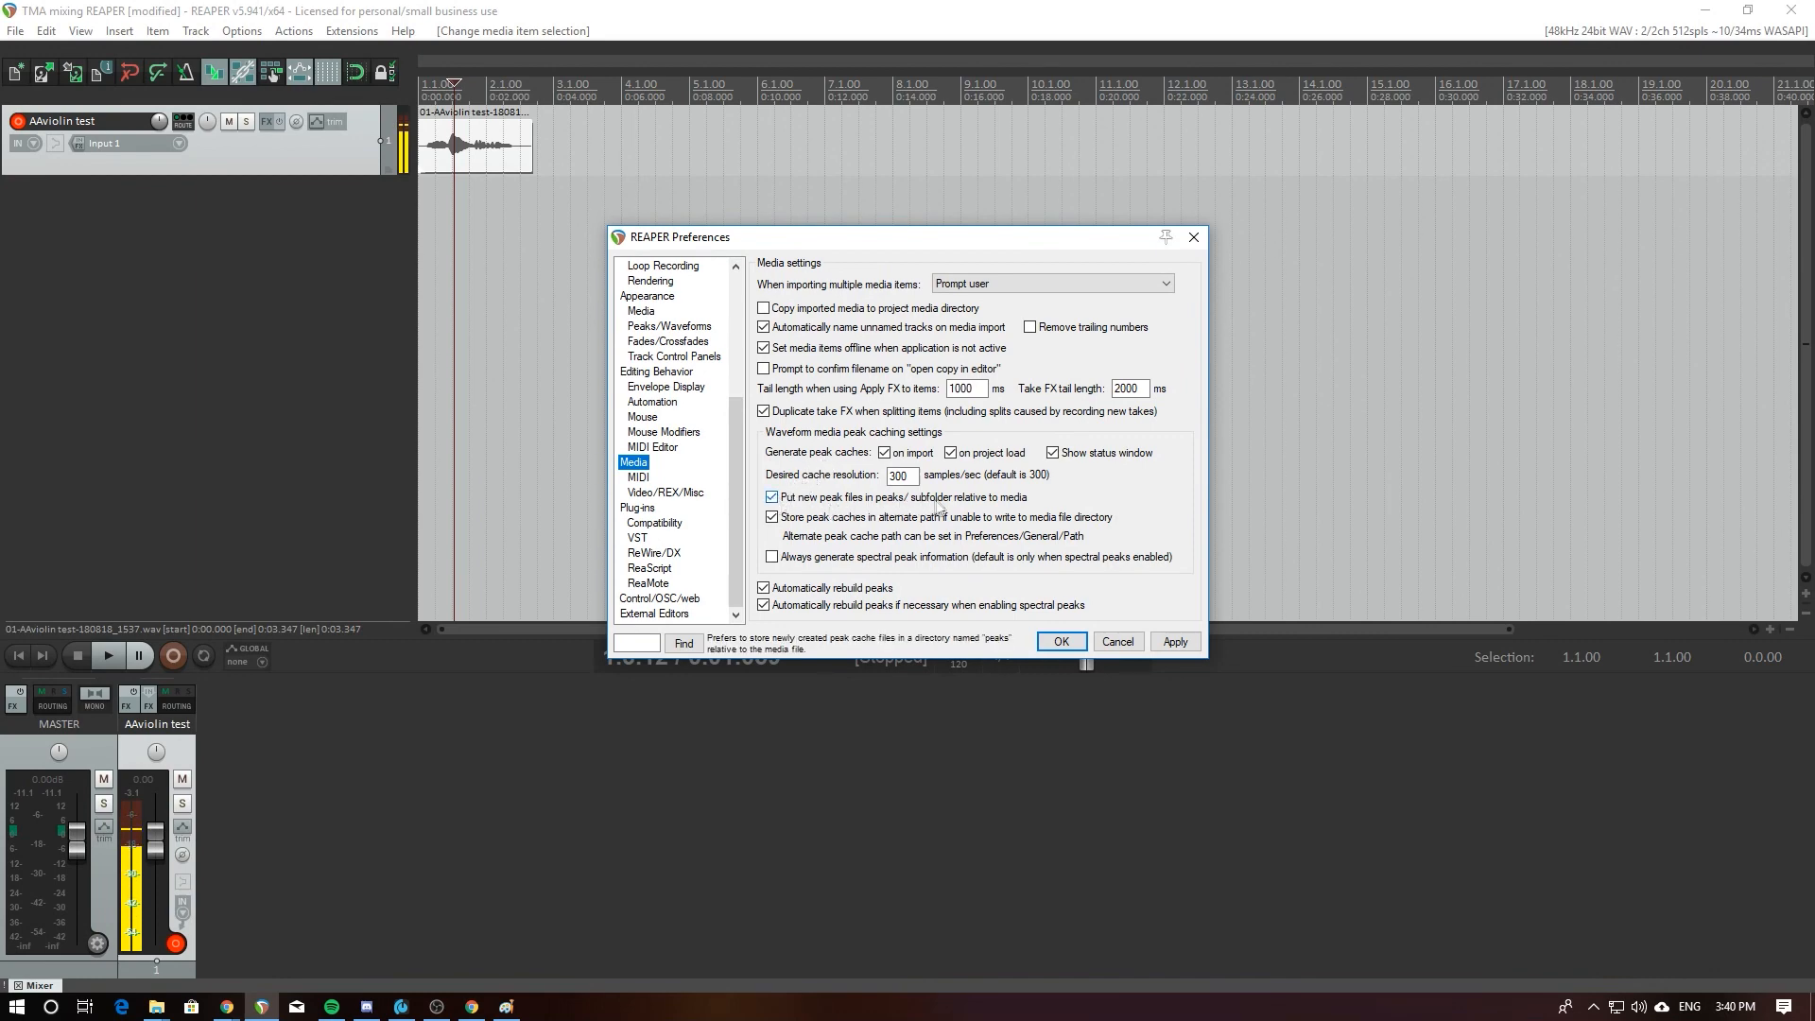
pyautogui.click(772, 499)
pyautogui.click(772, 517)
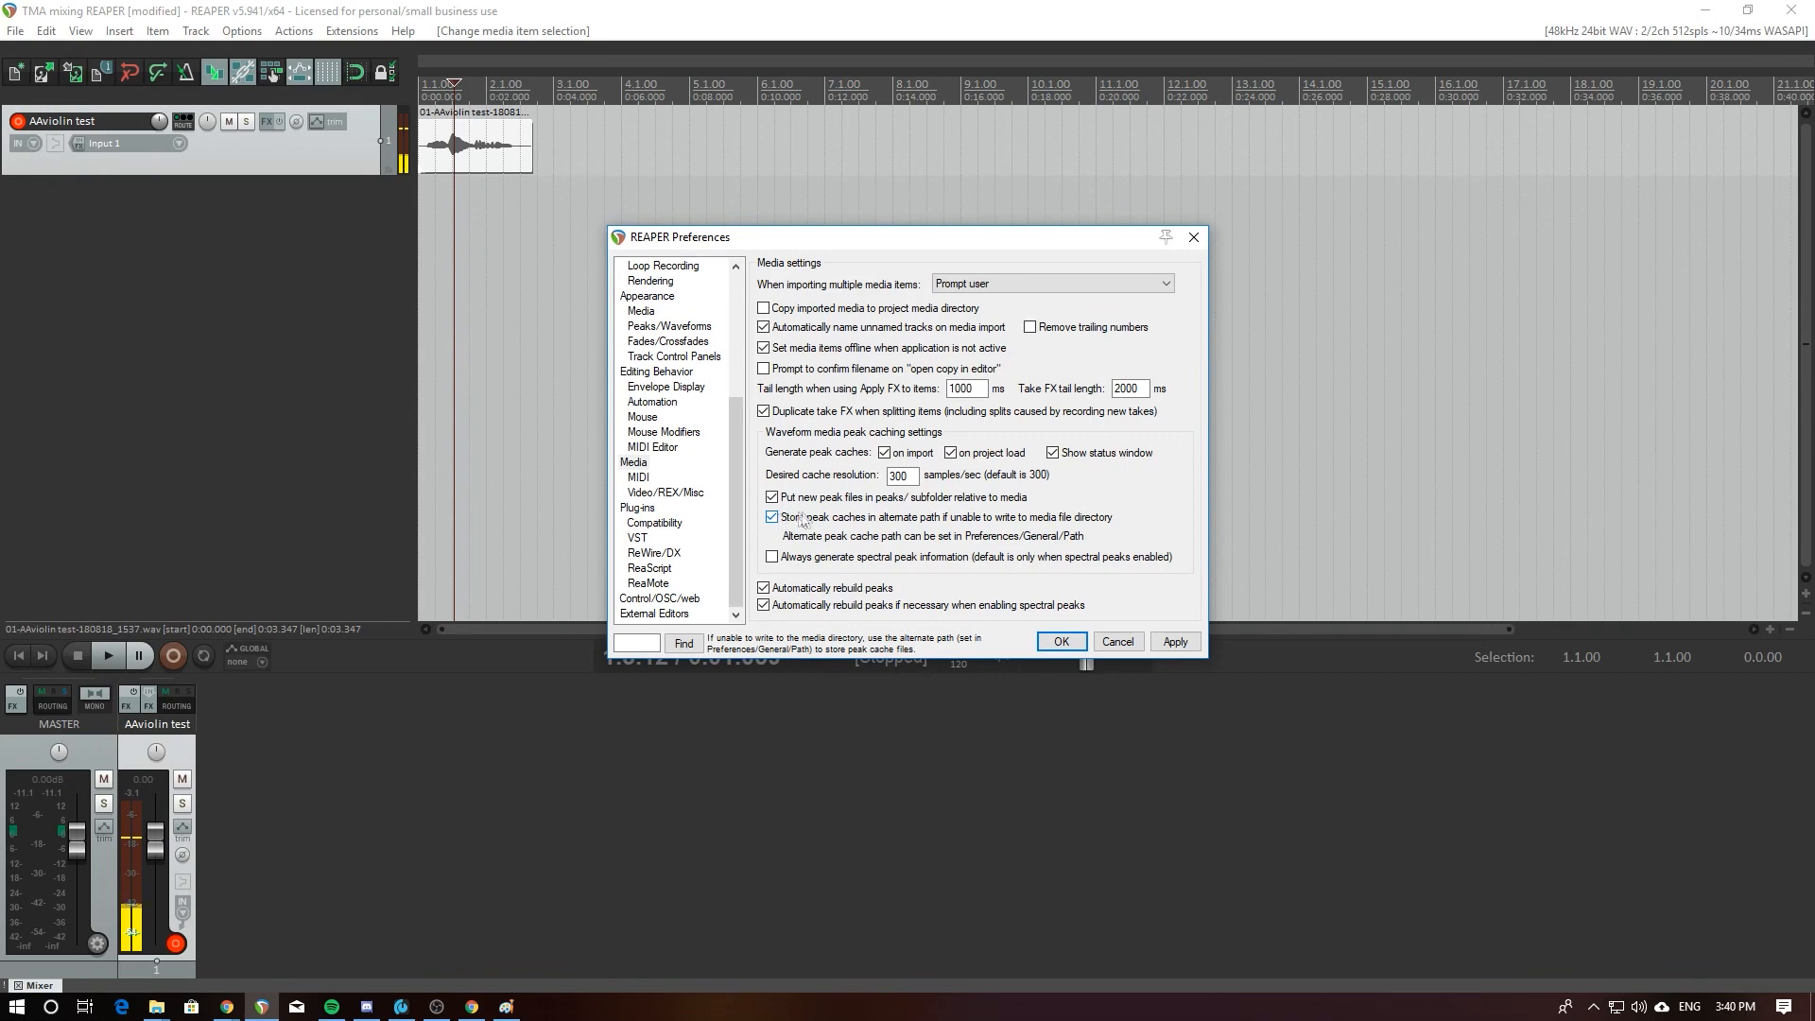
pyautogui.click(773, 518)
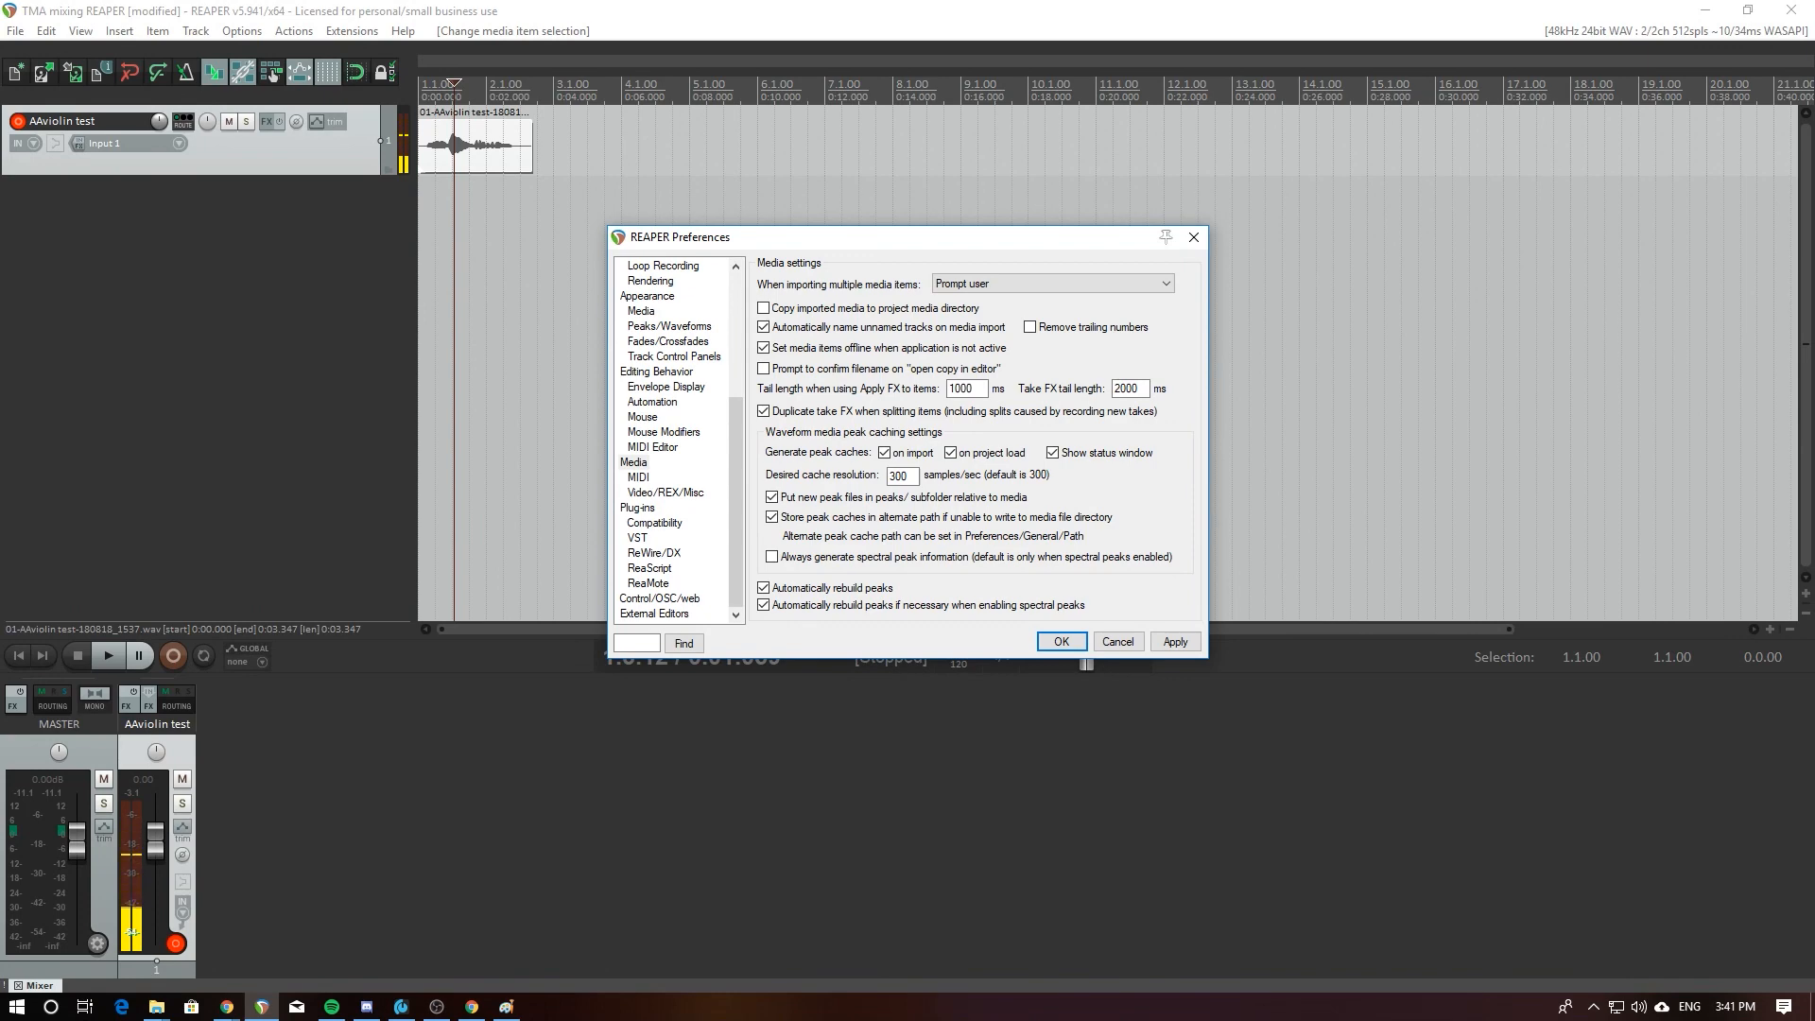
# Step: Apply the preferences, close them, and switch to another application window
pyautogui.hotkey('alt', 'Tab')
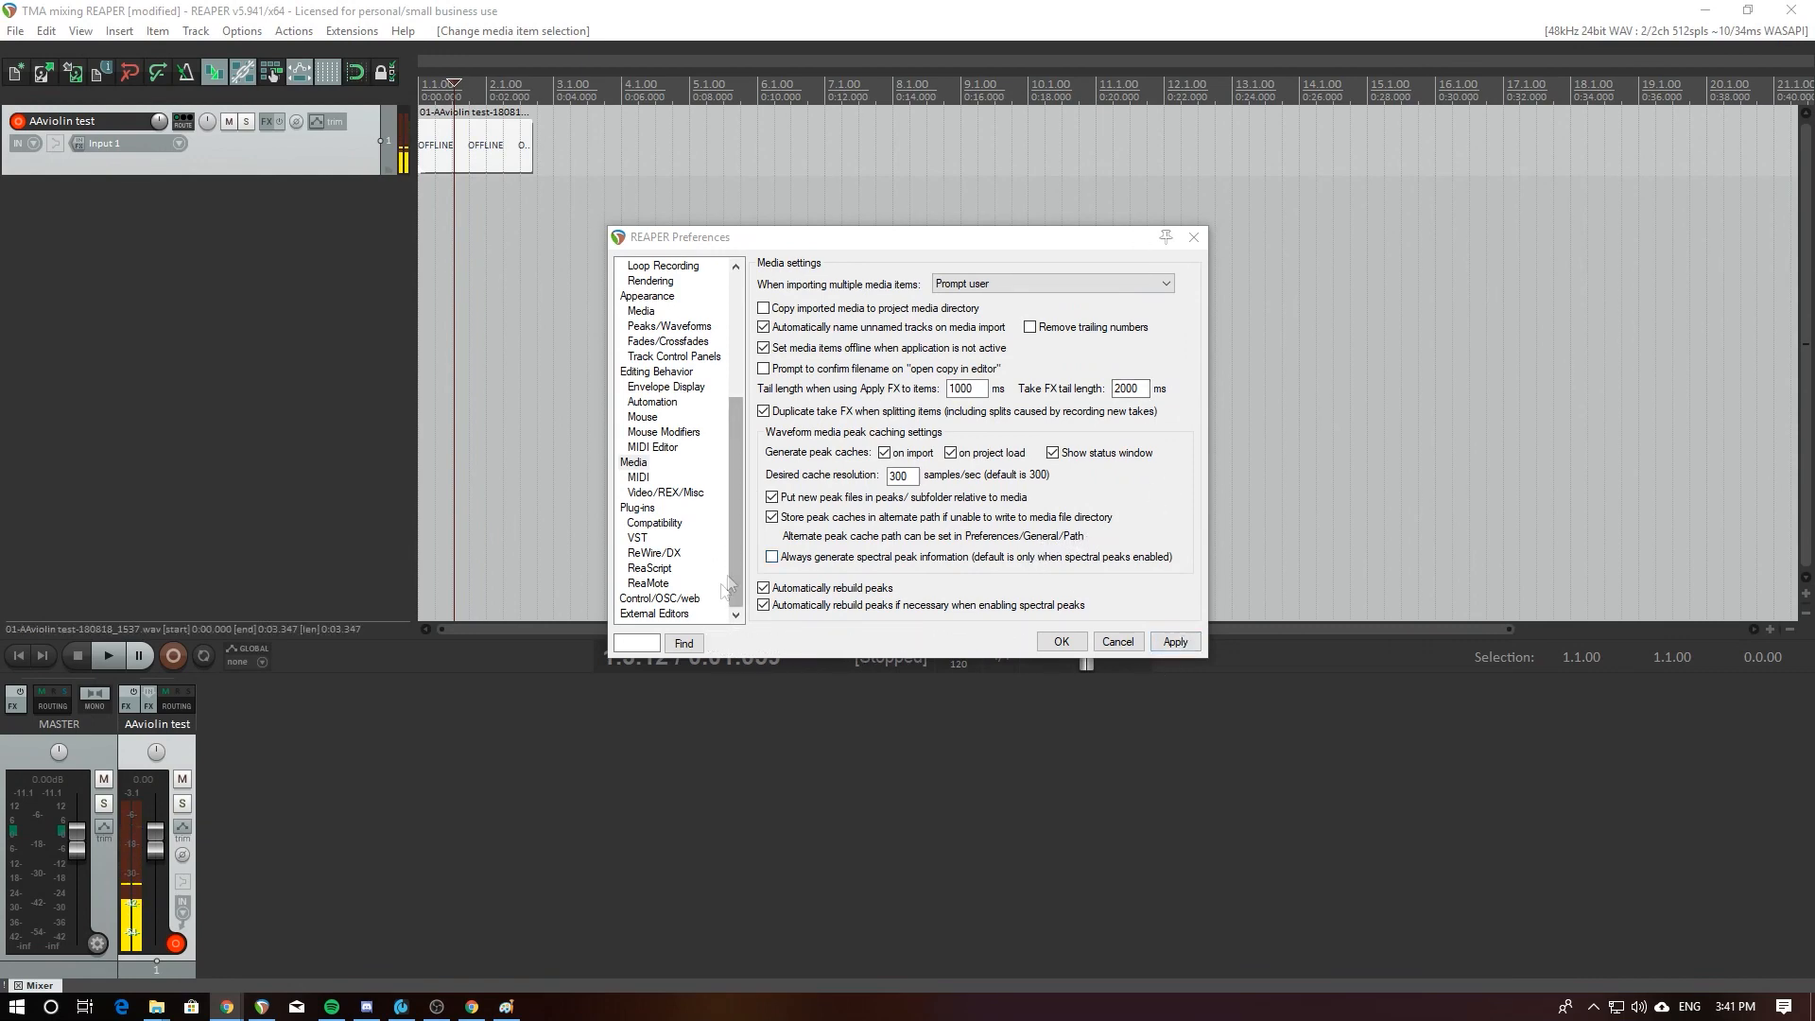
pyautogui.click(1173, 642)
pyautogui.click(1061, 642)
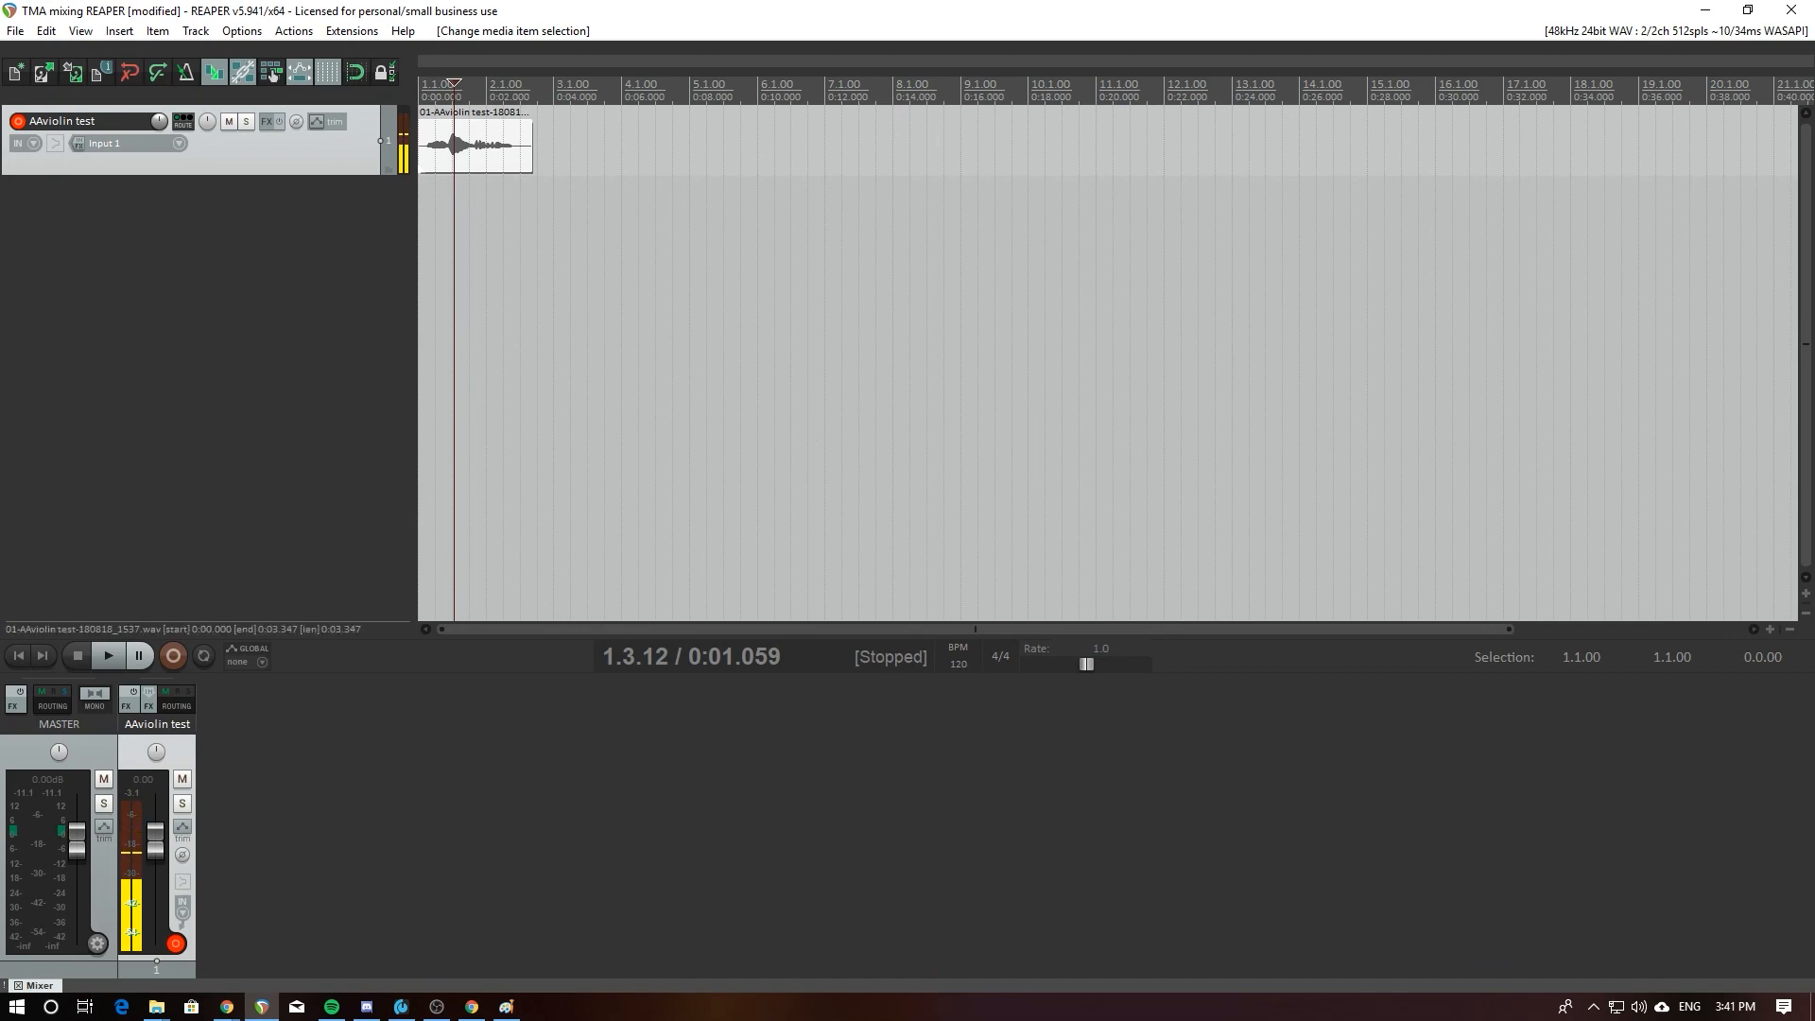
pyautogui.hotkey('alt', 'Tab')
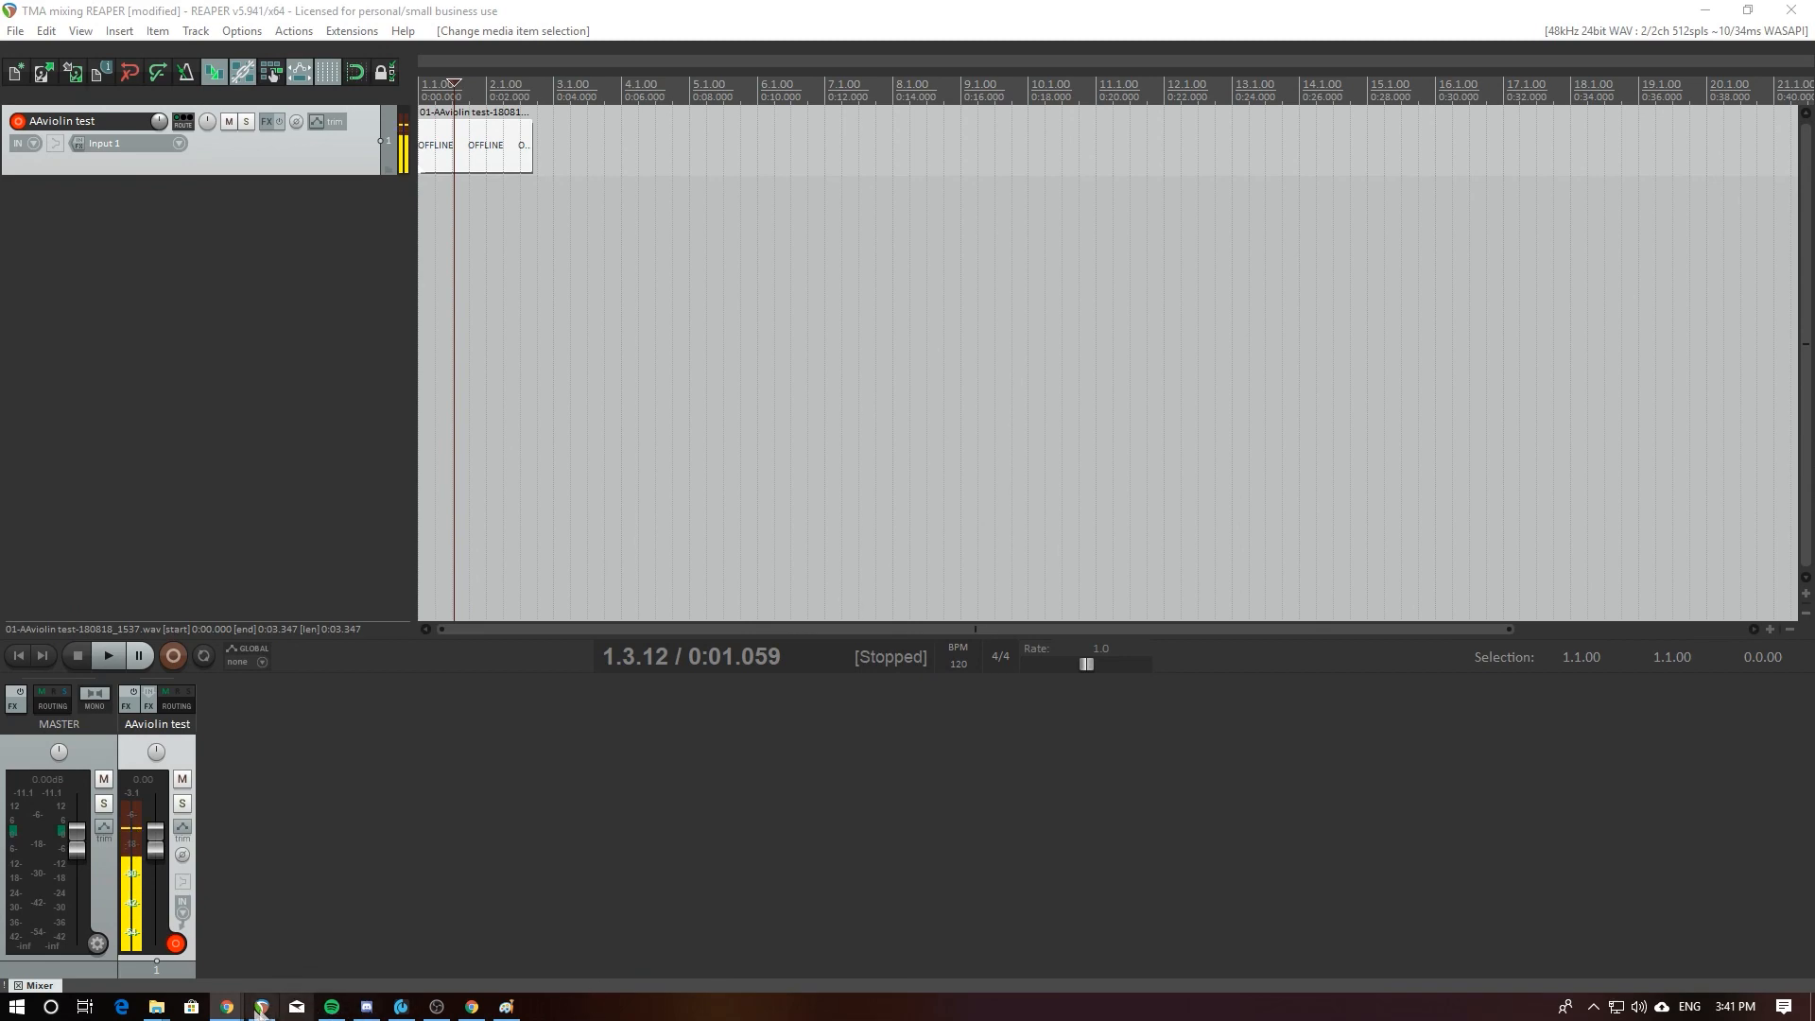
# Step: Switch to the REAPER introduction slides in Chrome and look at the slides following the live demonstration slide
pyautogui.moveTo(227, 1007)
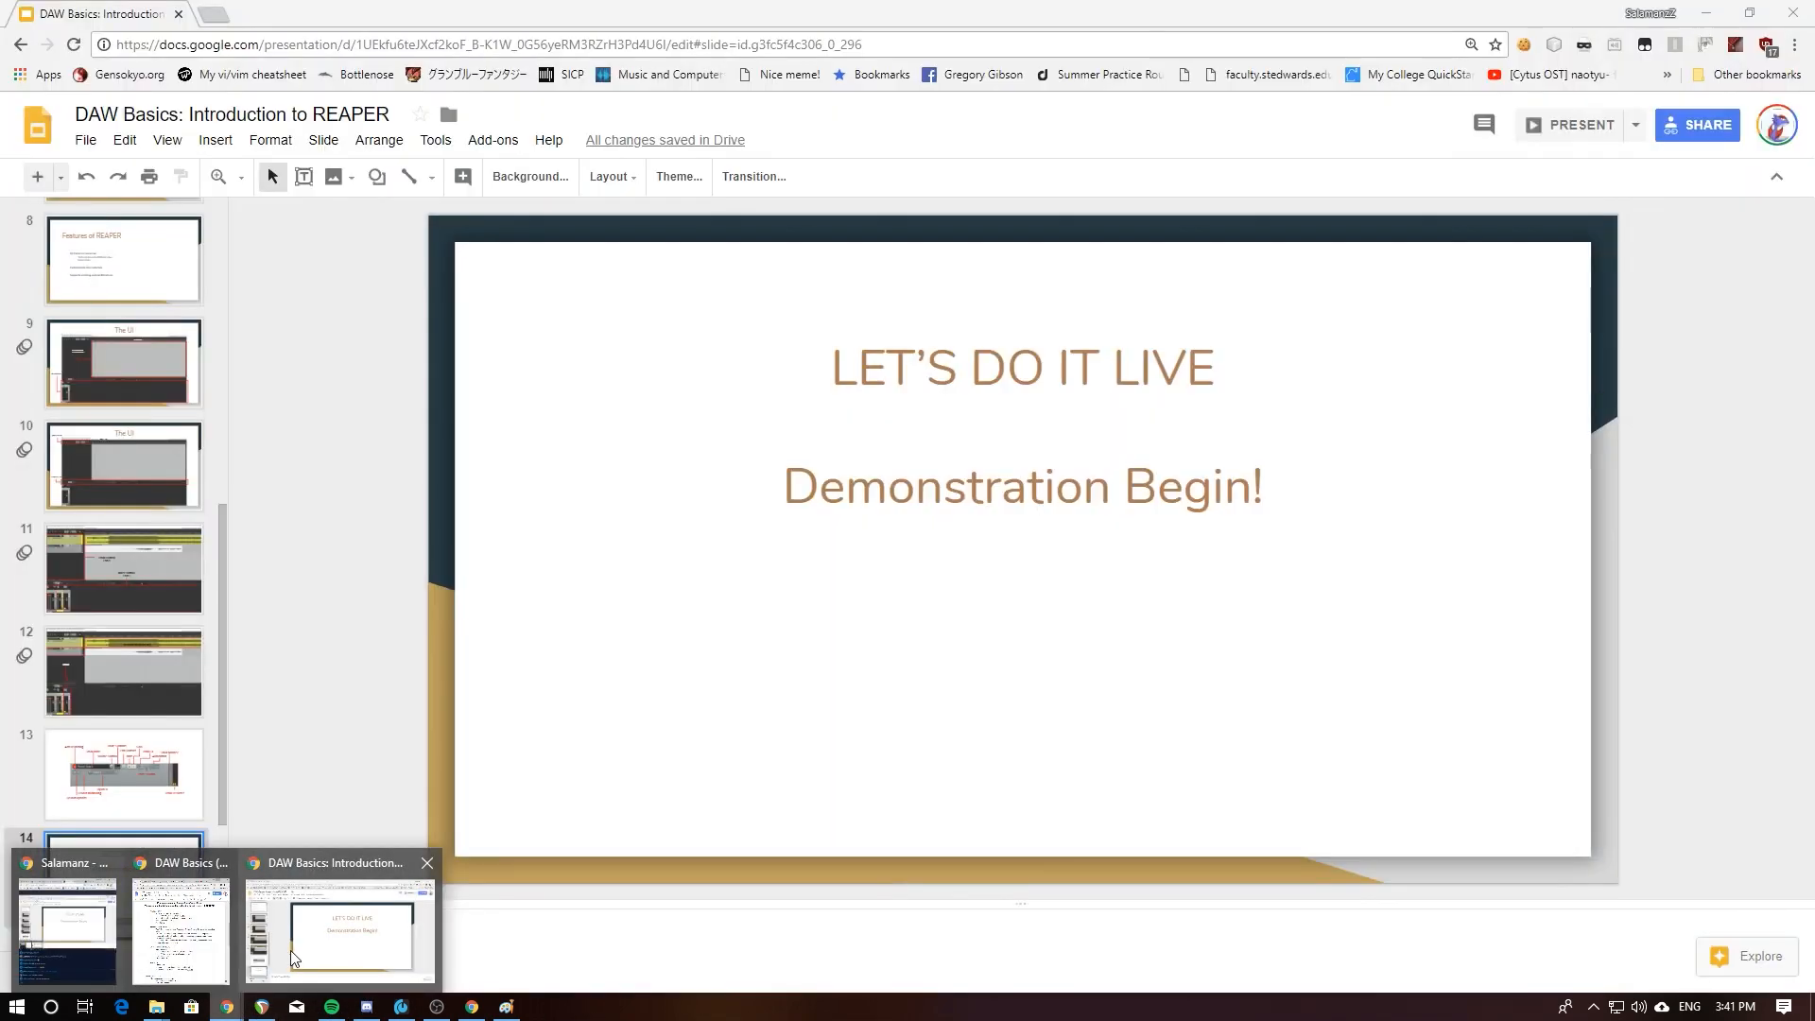
pyautogui.click(291, 950)
pyautogui.scroll(-3, 145, 842)
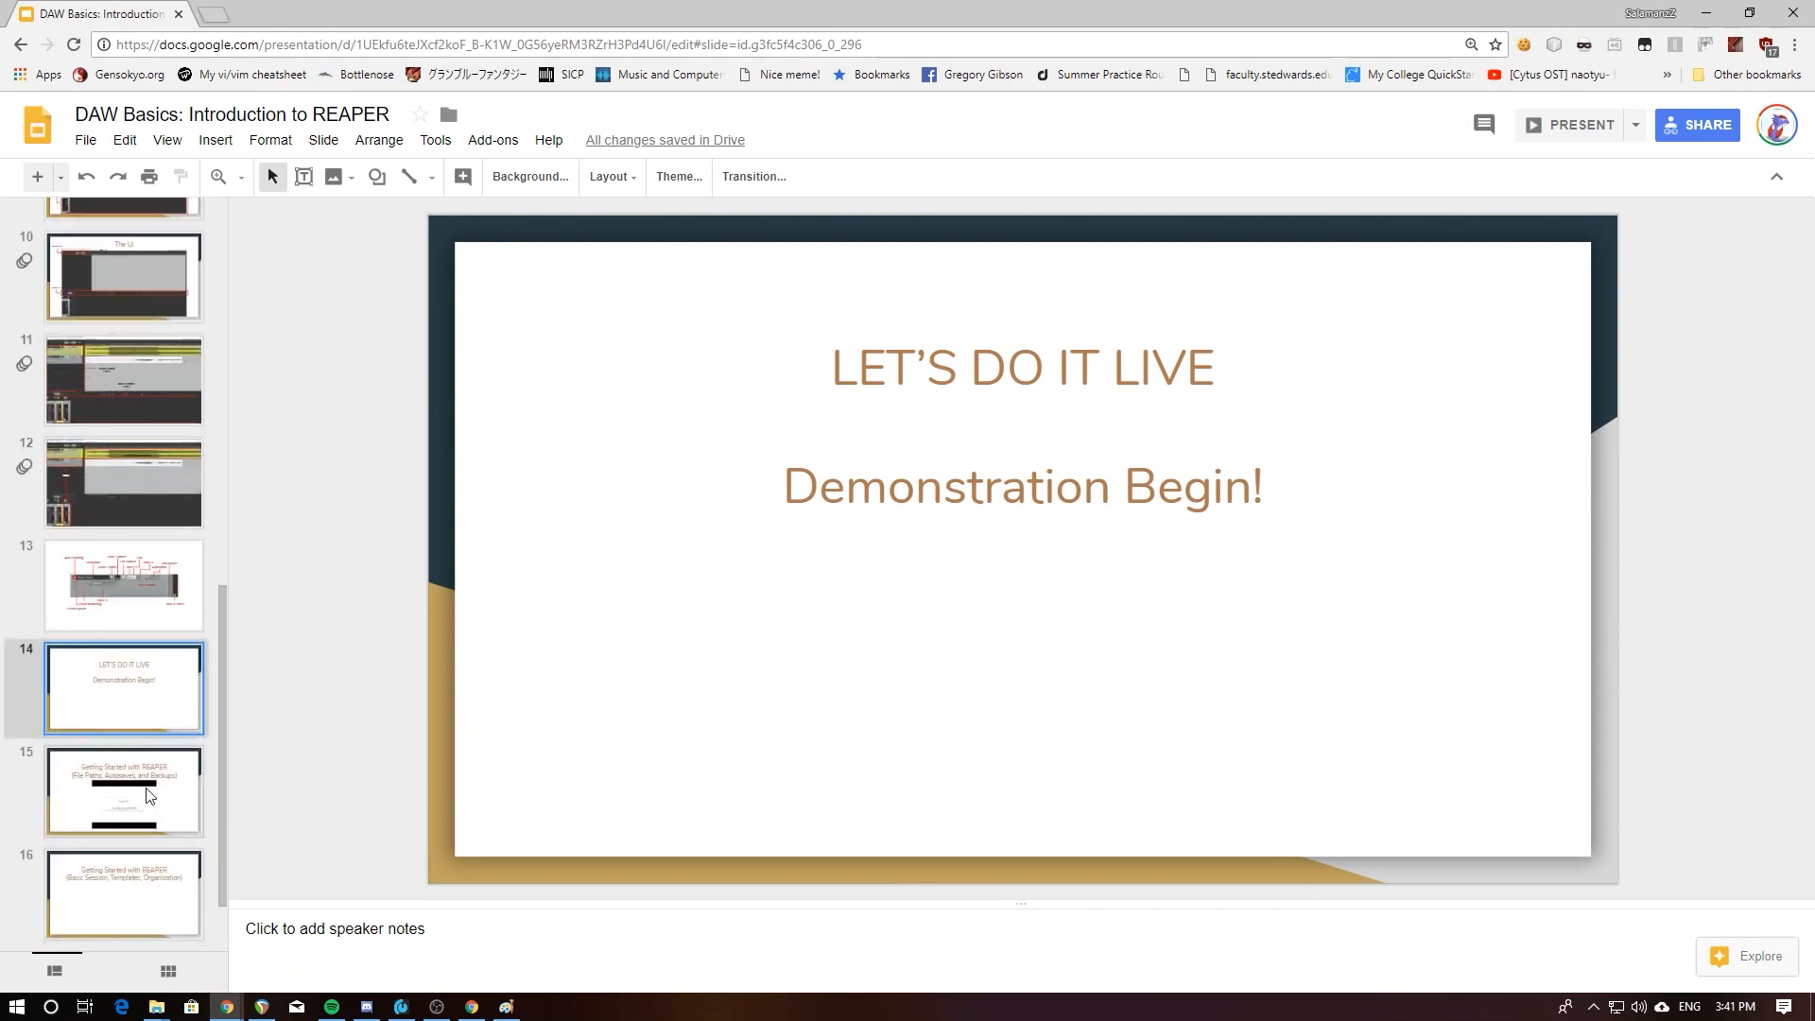
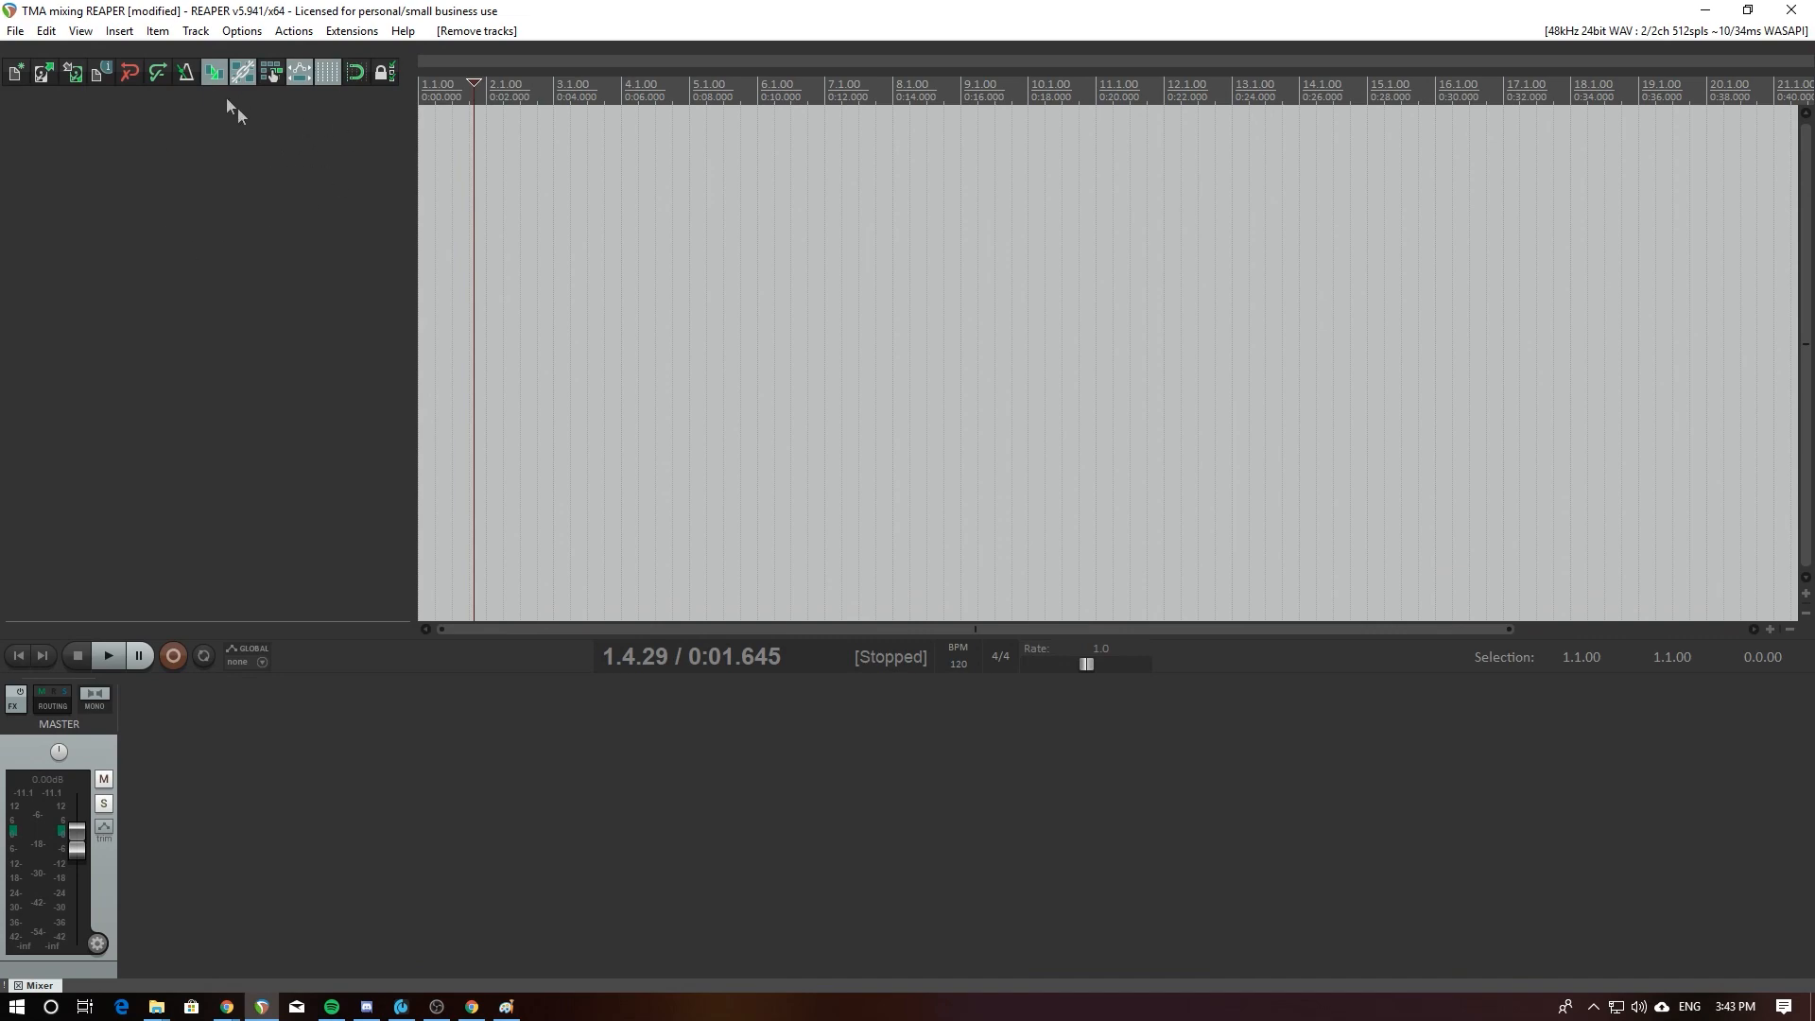
# Step: Add four new empty tracks to the project
pyautogui.doubleClick(264, 148)
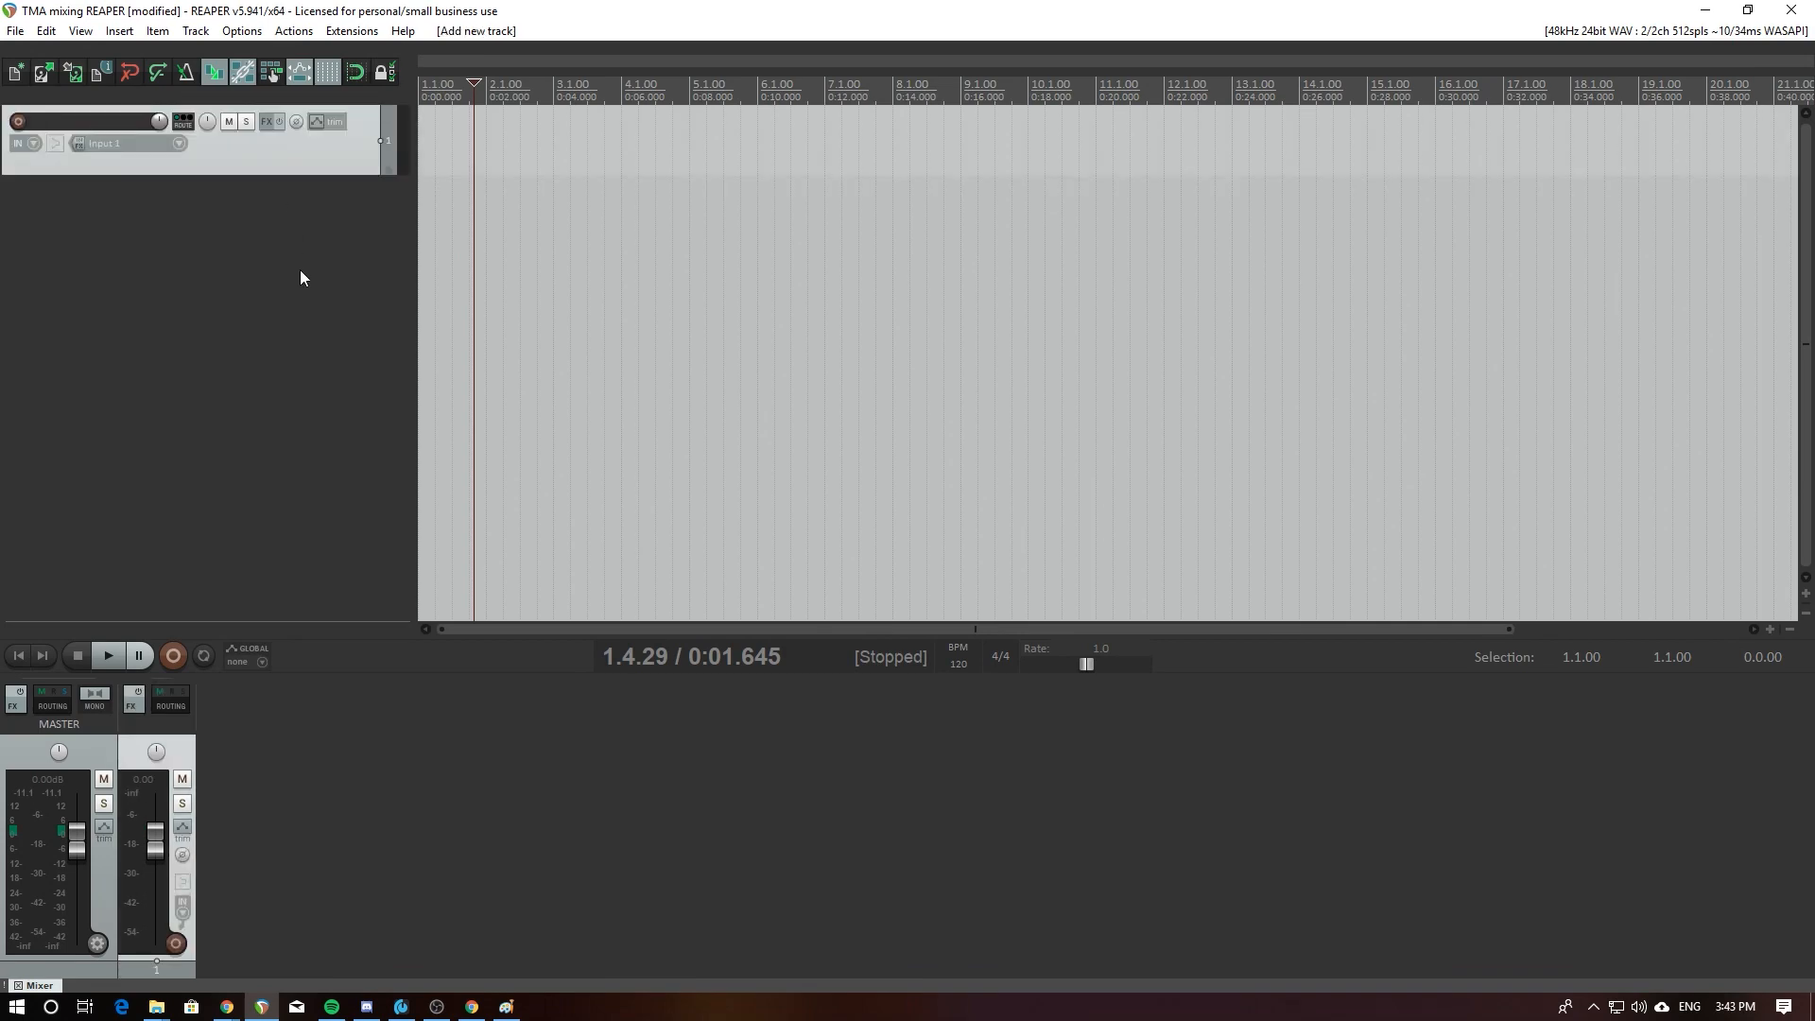
pyautogui.rightClick(256, 213)
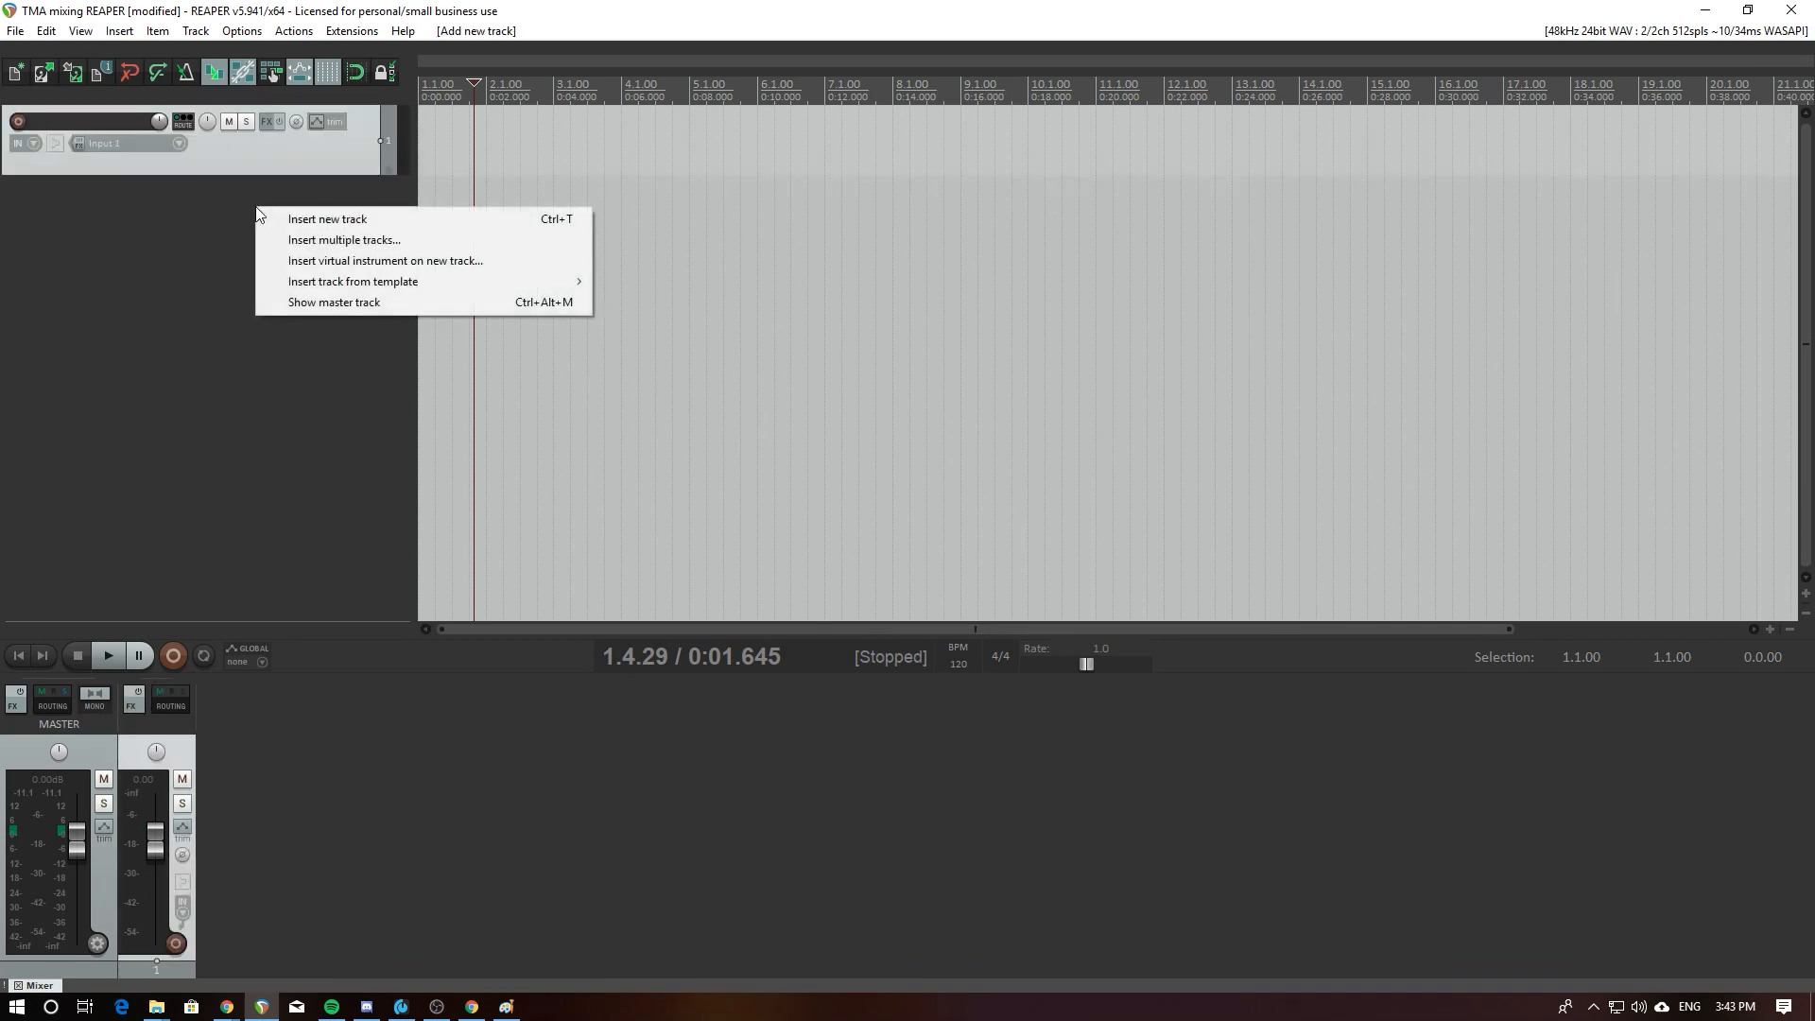
pyautogui.click(304, 218)
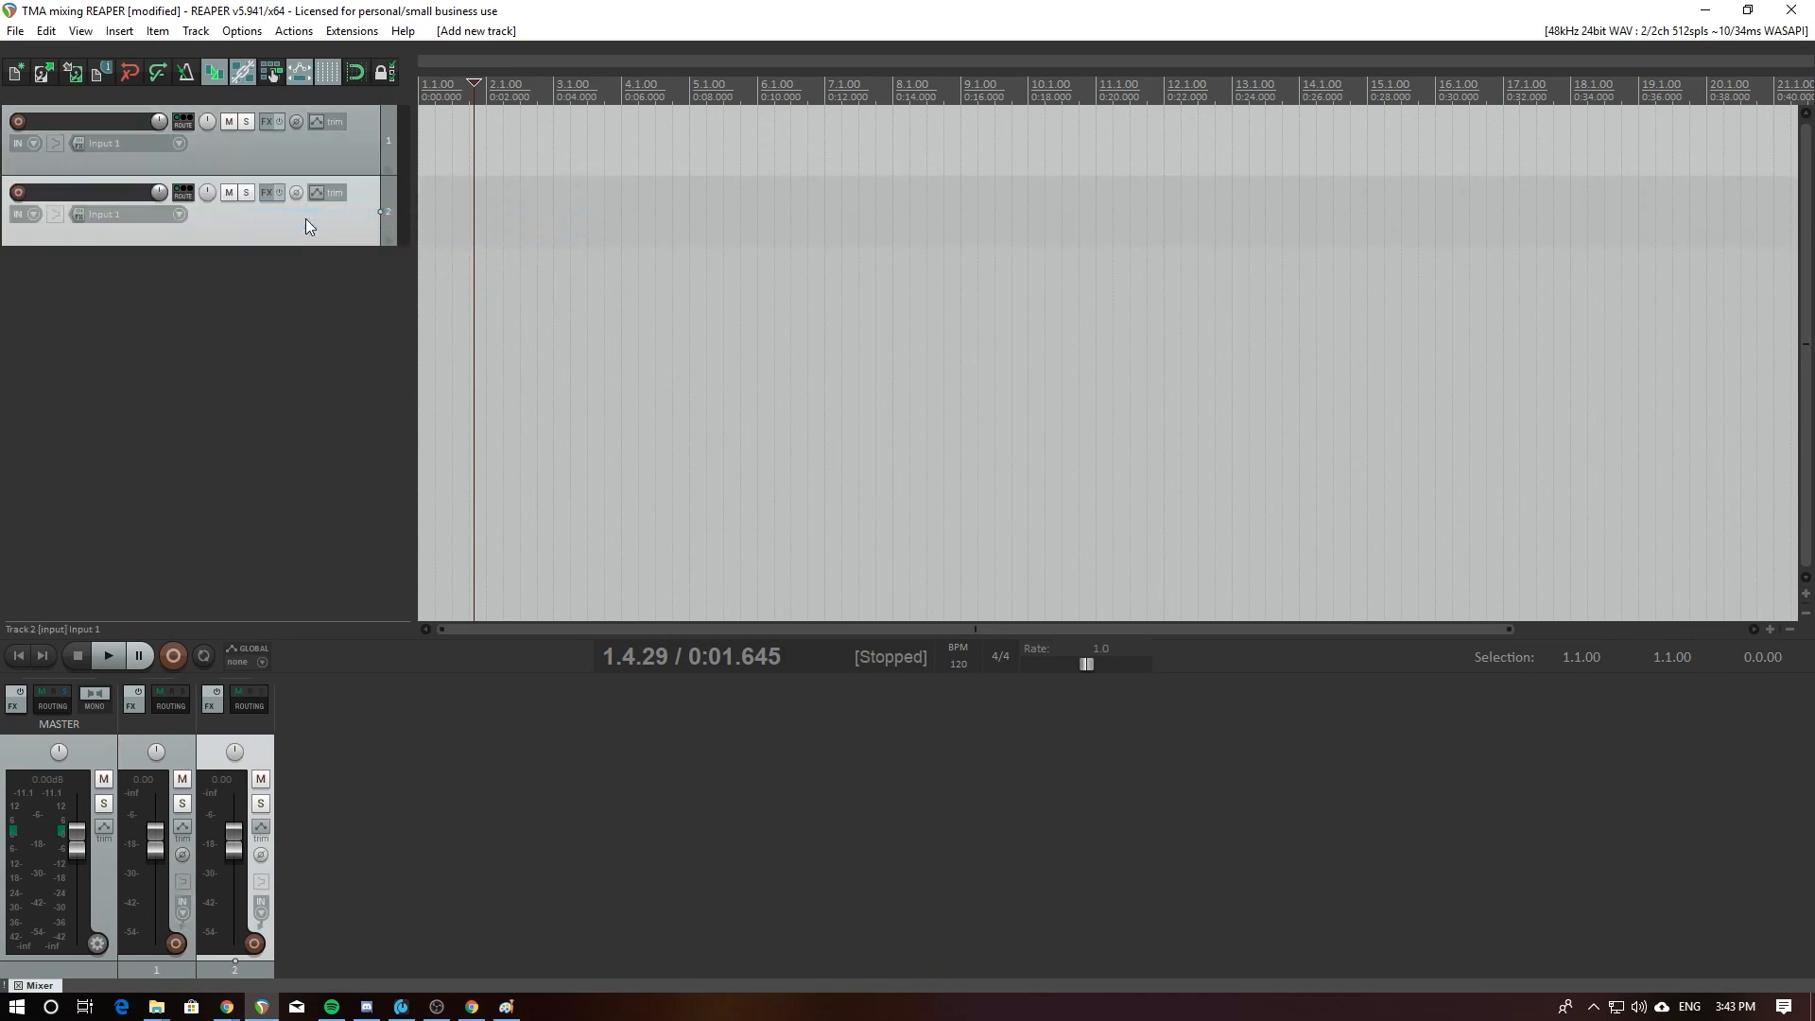
pyautogui.click(119, 31)
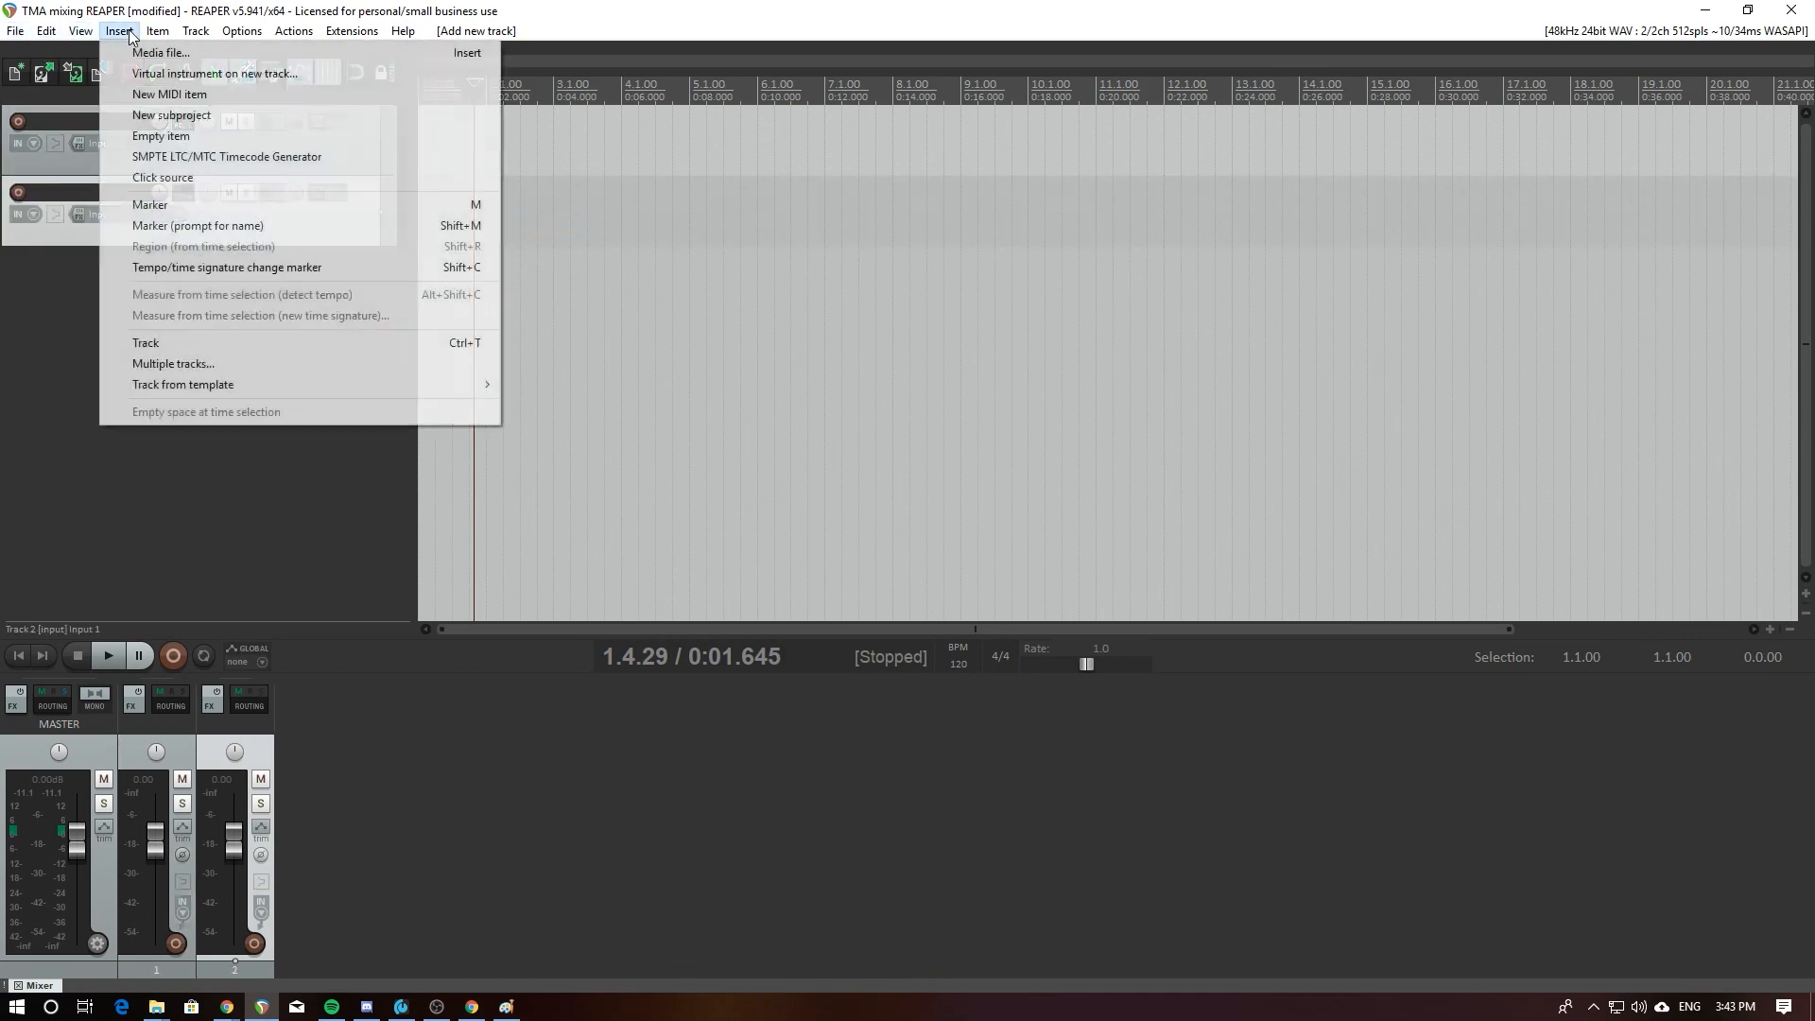
pyautogui.click(169, 343)
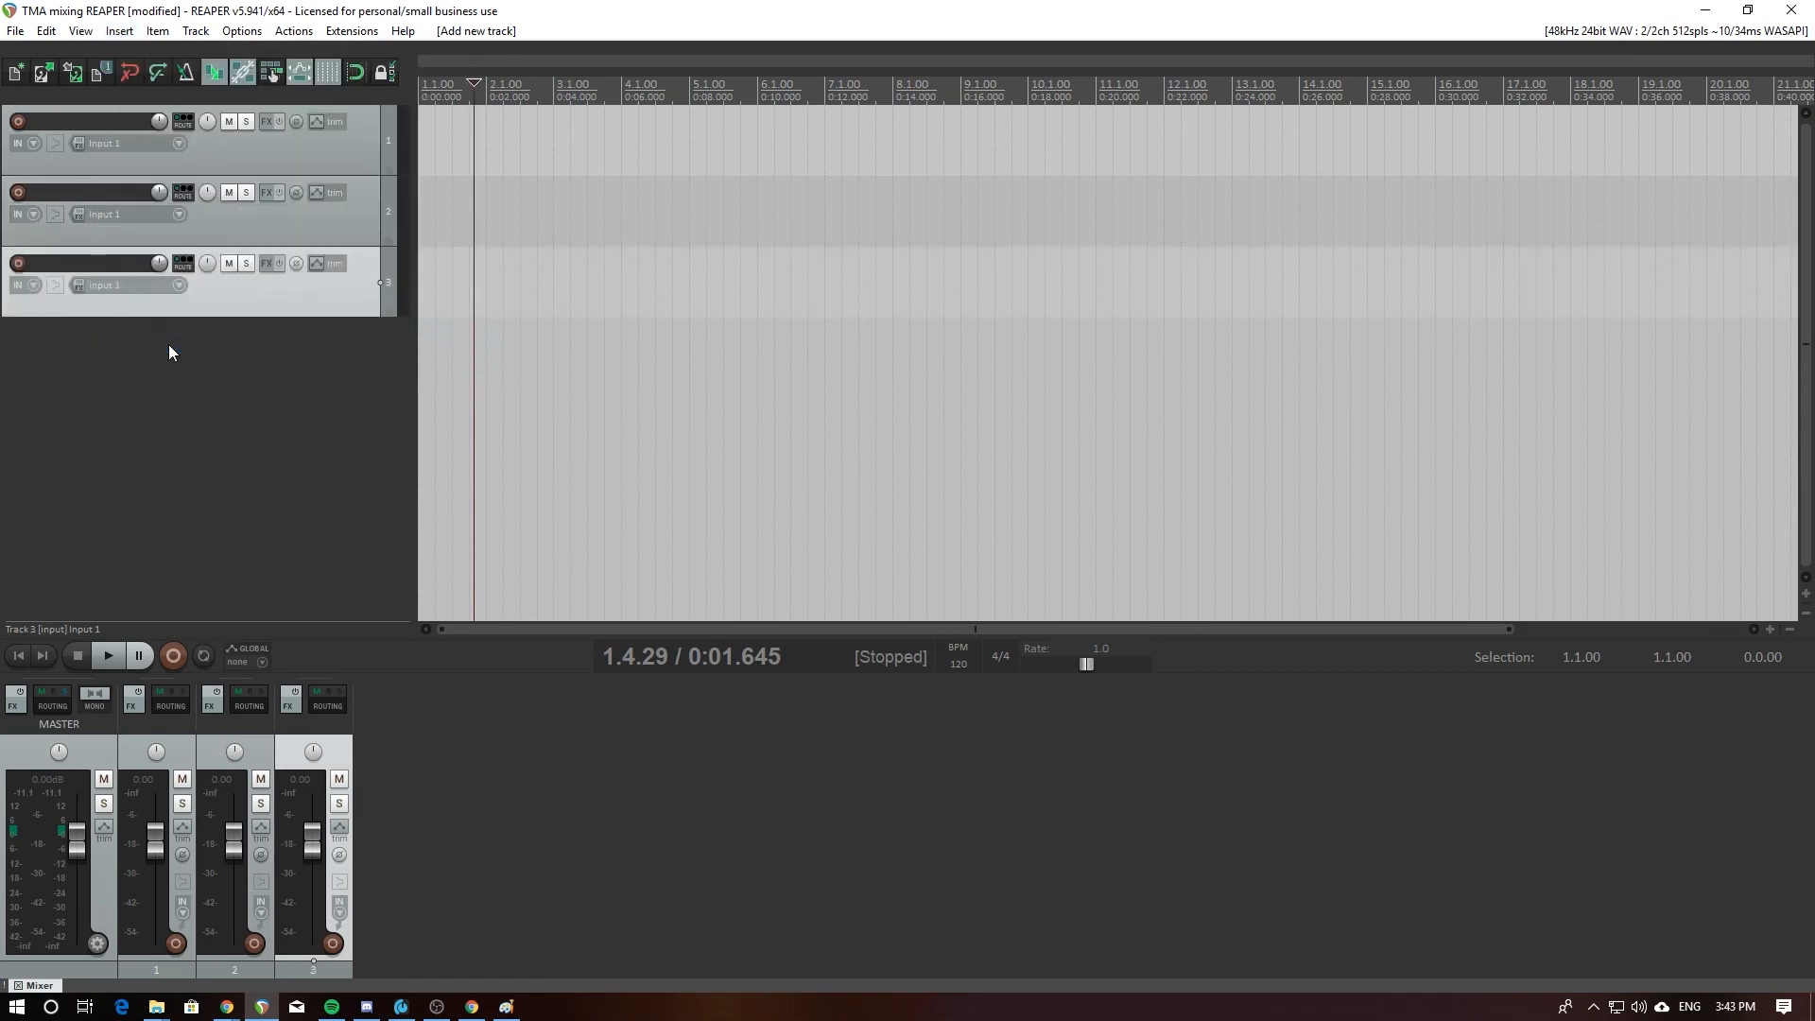
pyautogui.doubleClick(168, 345)
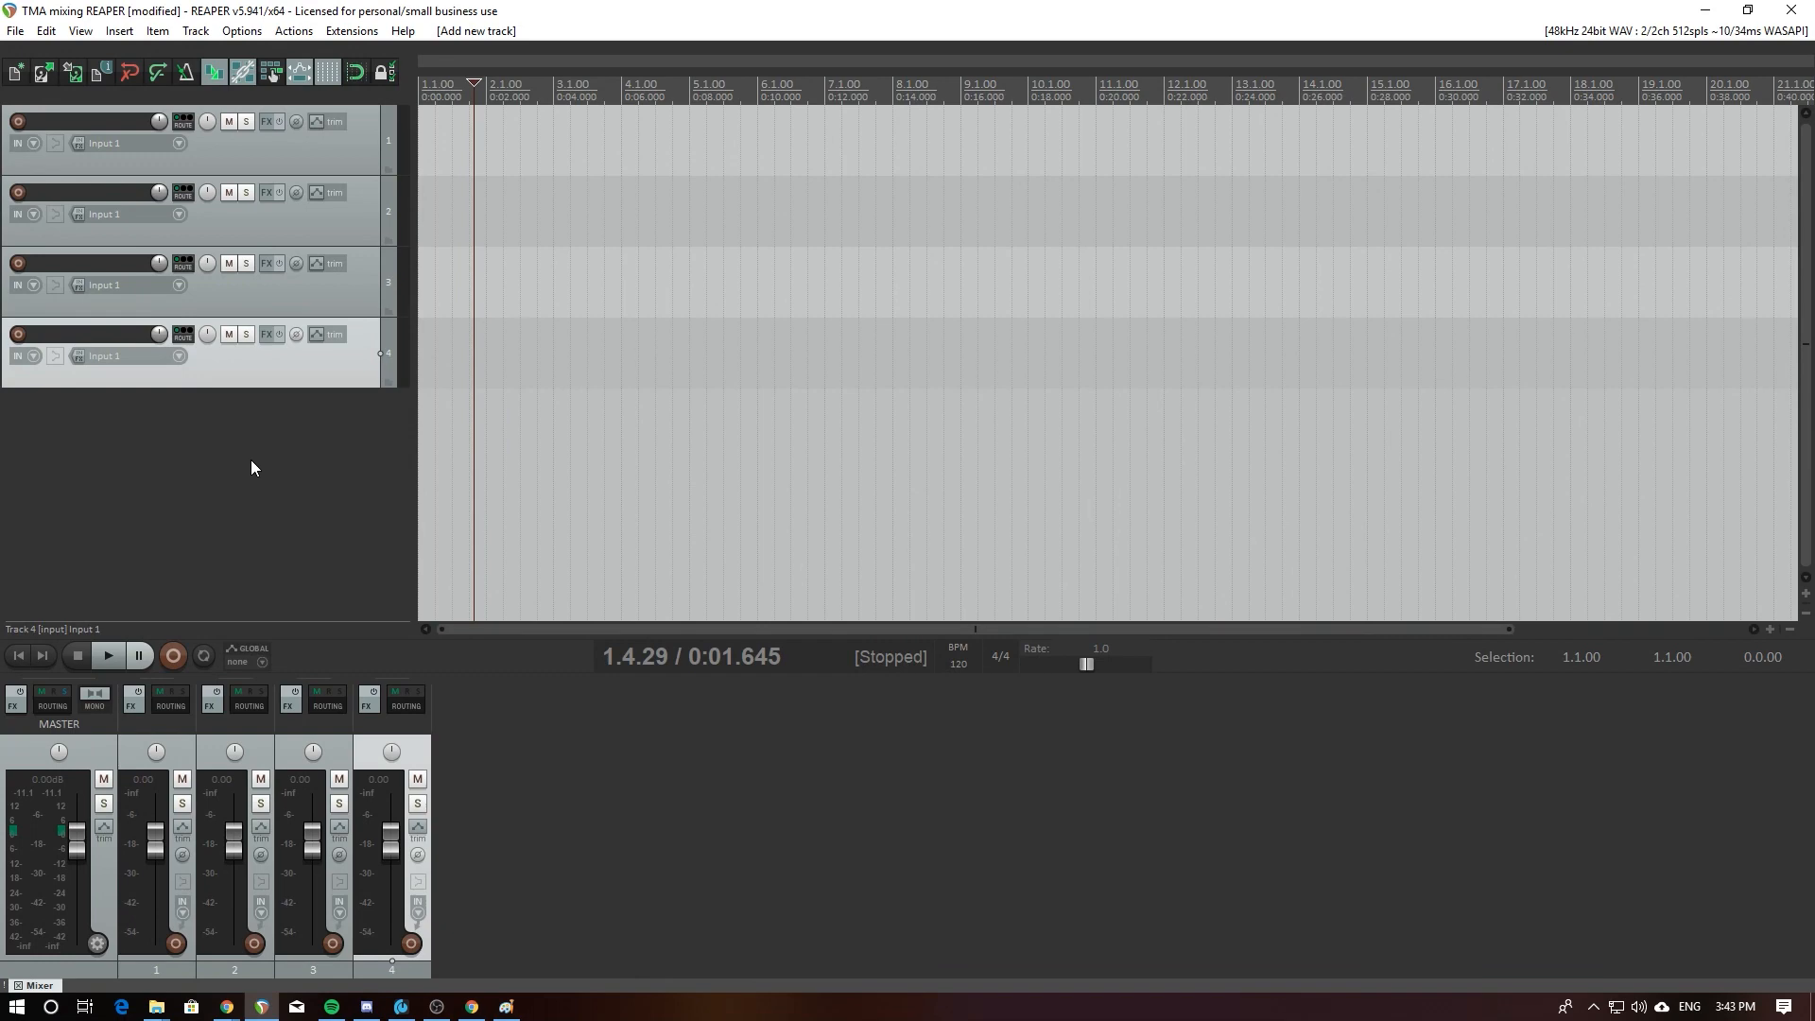
# Step: Undo the last three track insertions
pyautogui.hotkey('ctrl', 'z')
pyautogui.hotkey('ctrl', 'z')
pyautogui.hotkey('ctrl', 'z')
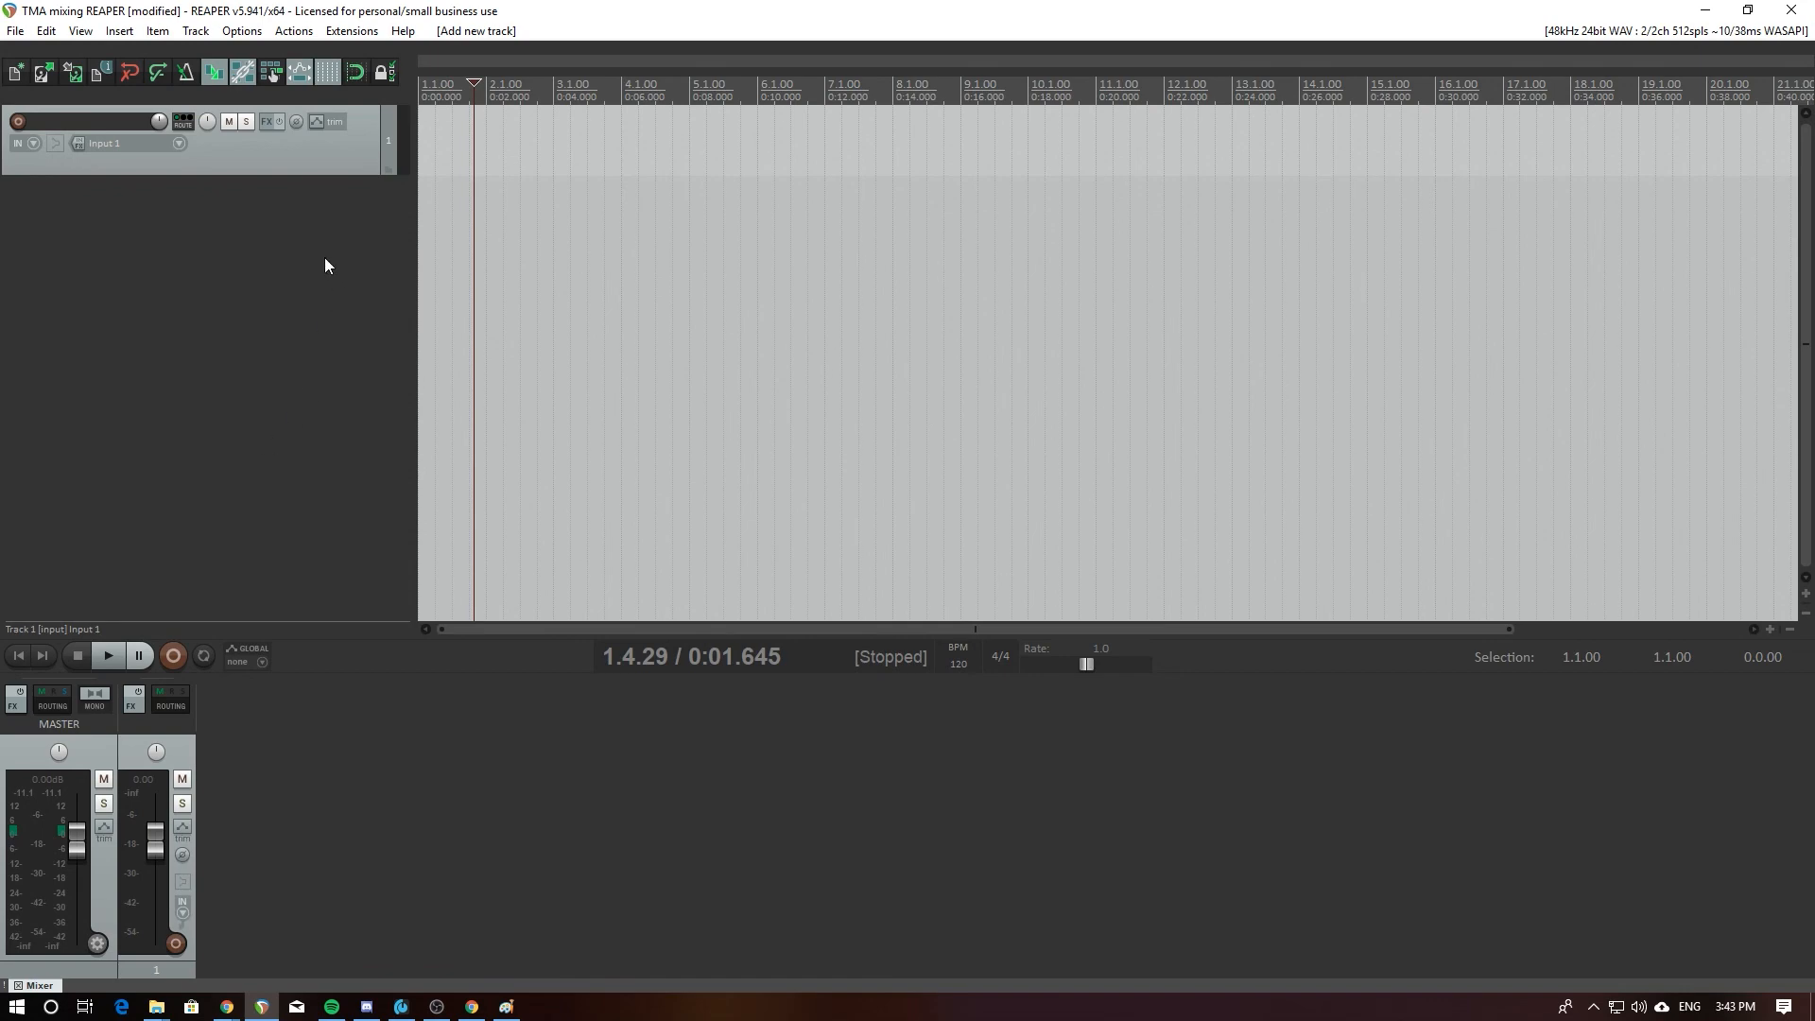
# Step: Try a taller and a shorter height for the track, and view its record mode options
pyautogui.moveTo(355, 173); pyautogui.dragTo(355, 241)
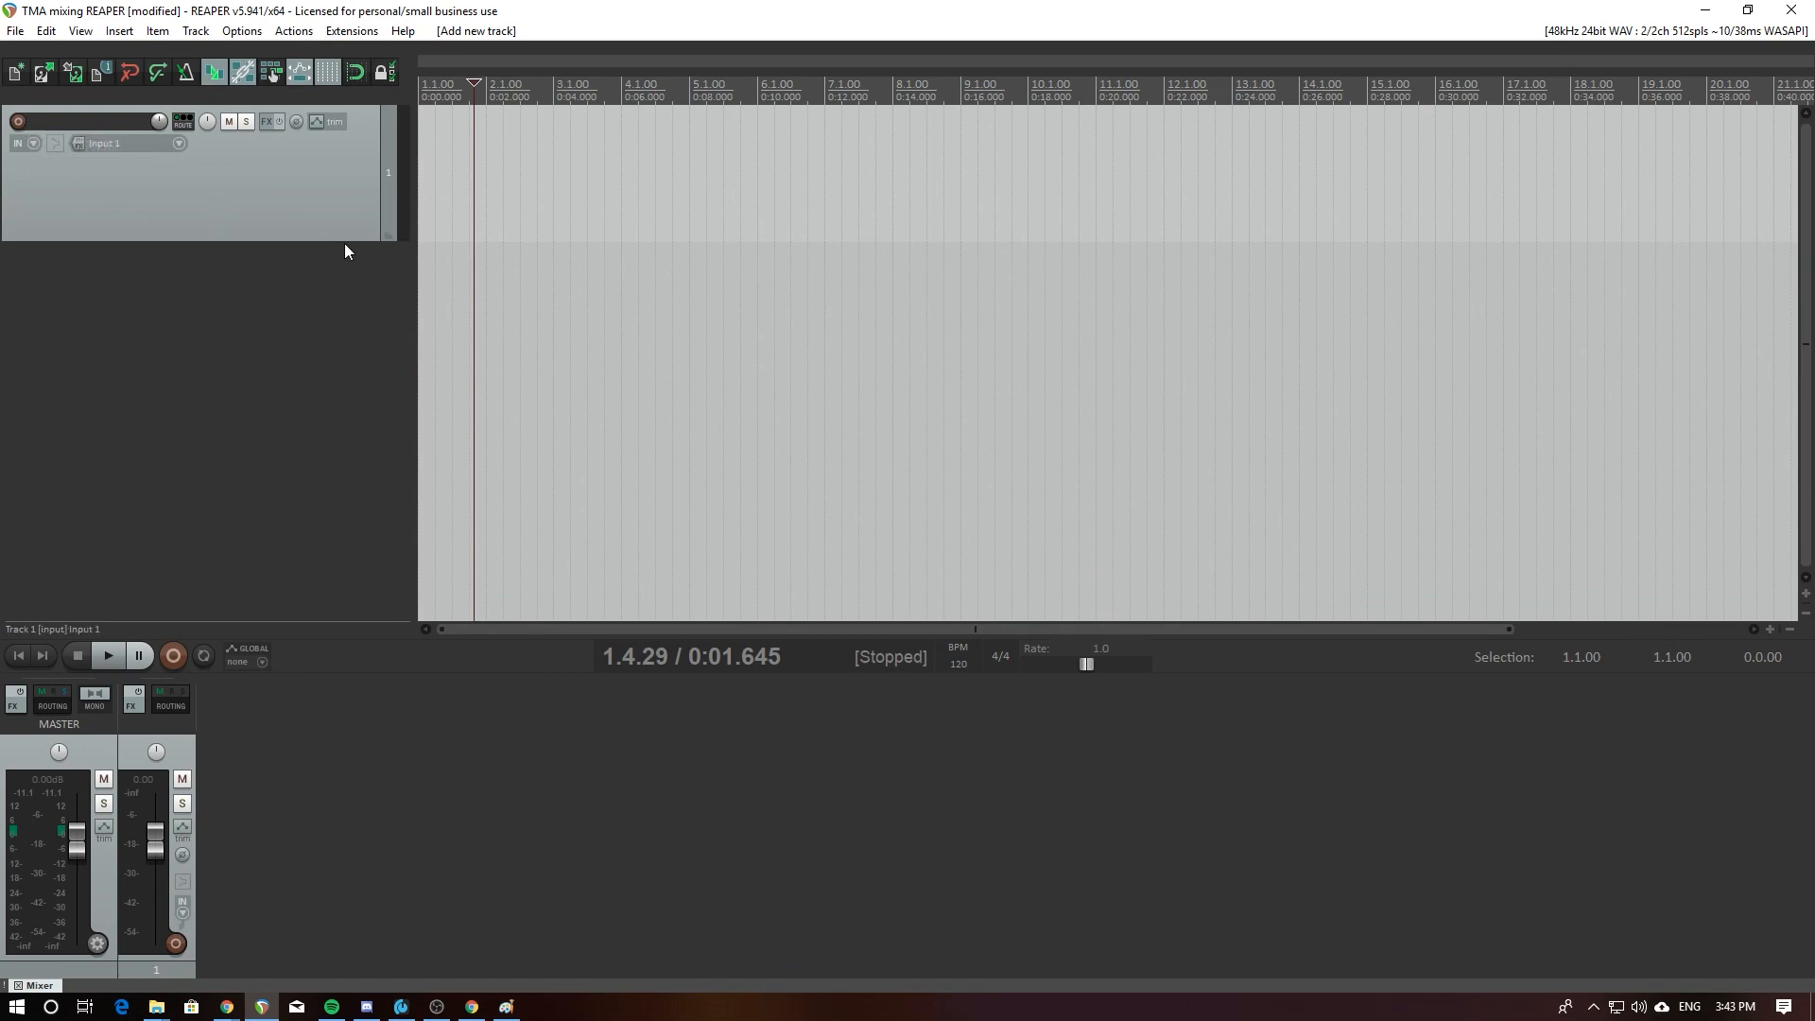
pyautogui.moveTo(346, 242); pyautogui.dragTo(378, 178)
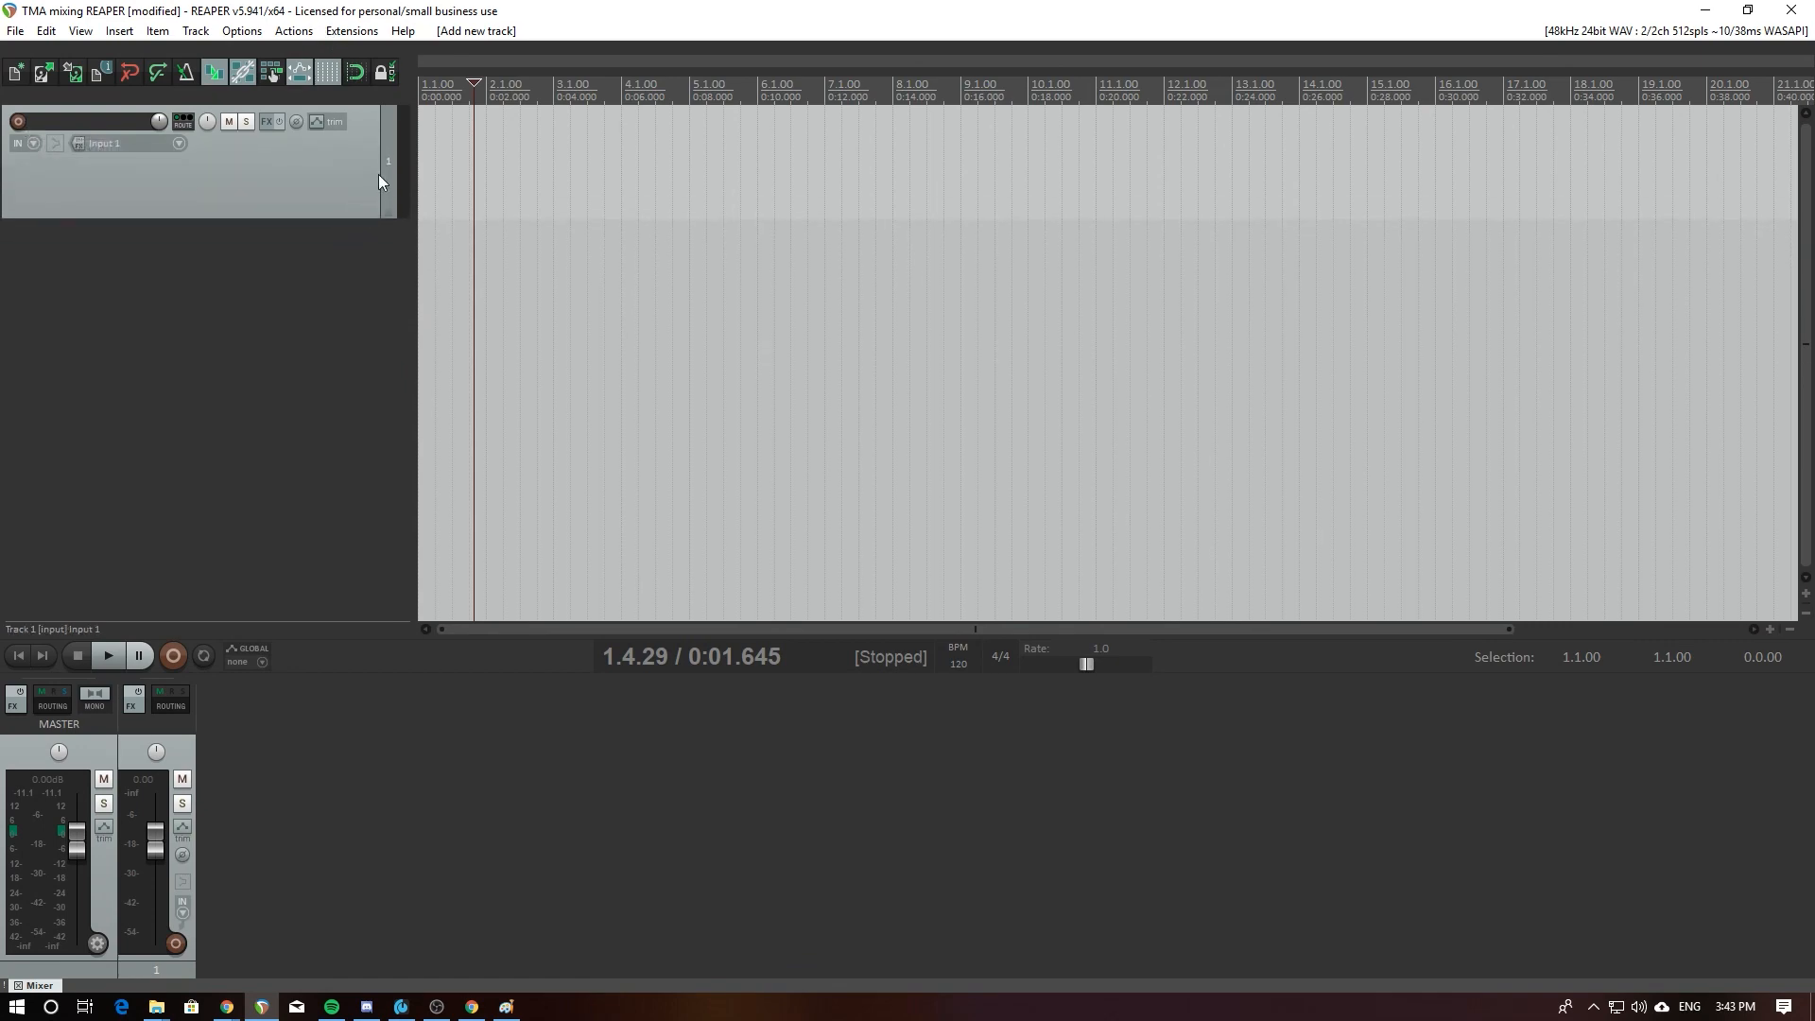
pyautogui.click(33, 144)
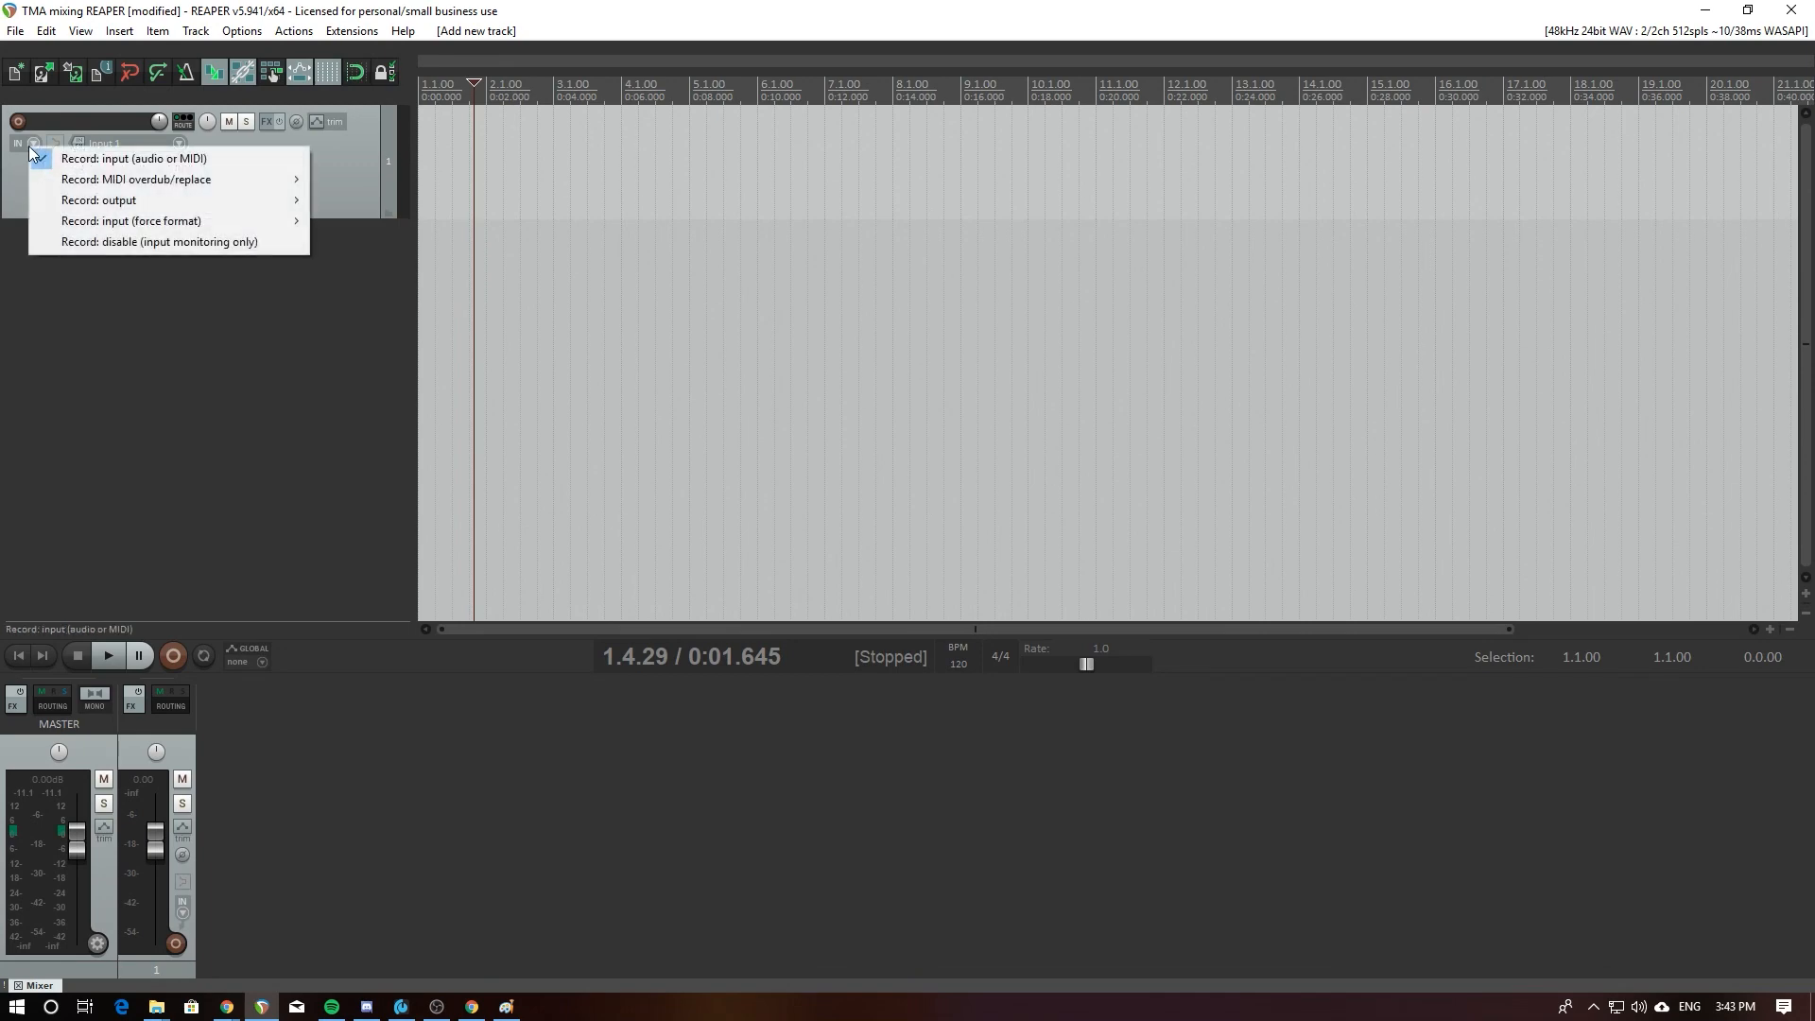
pyautogui.click(24, 180)
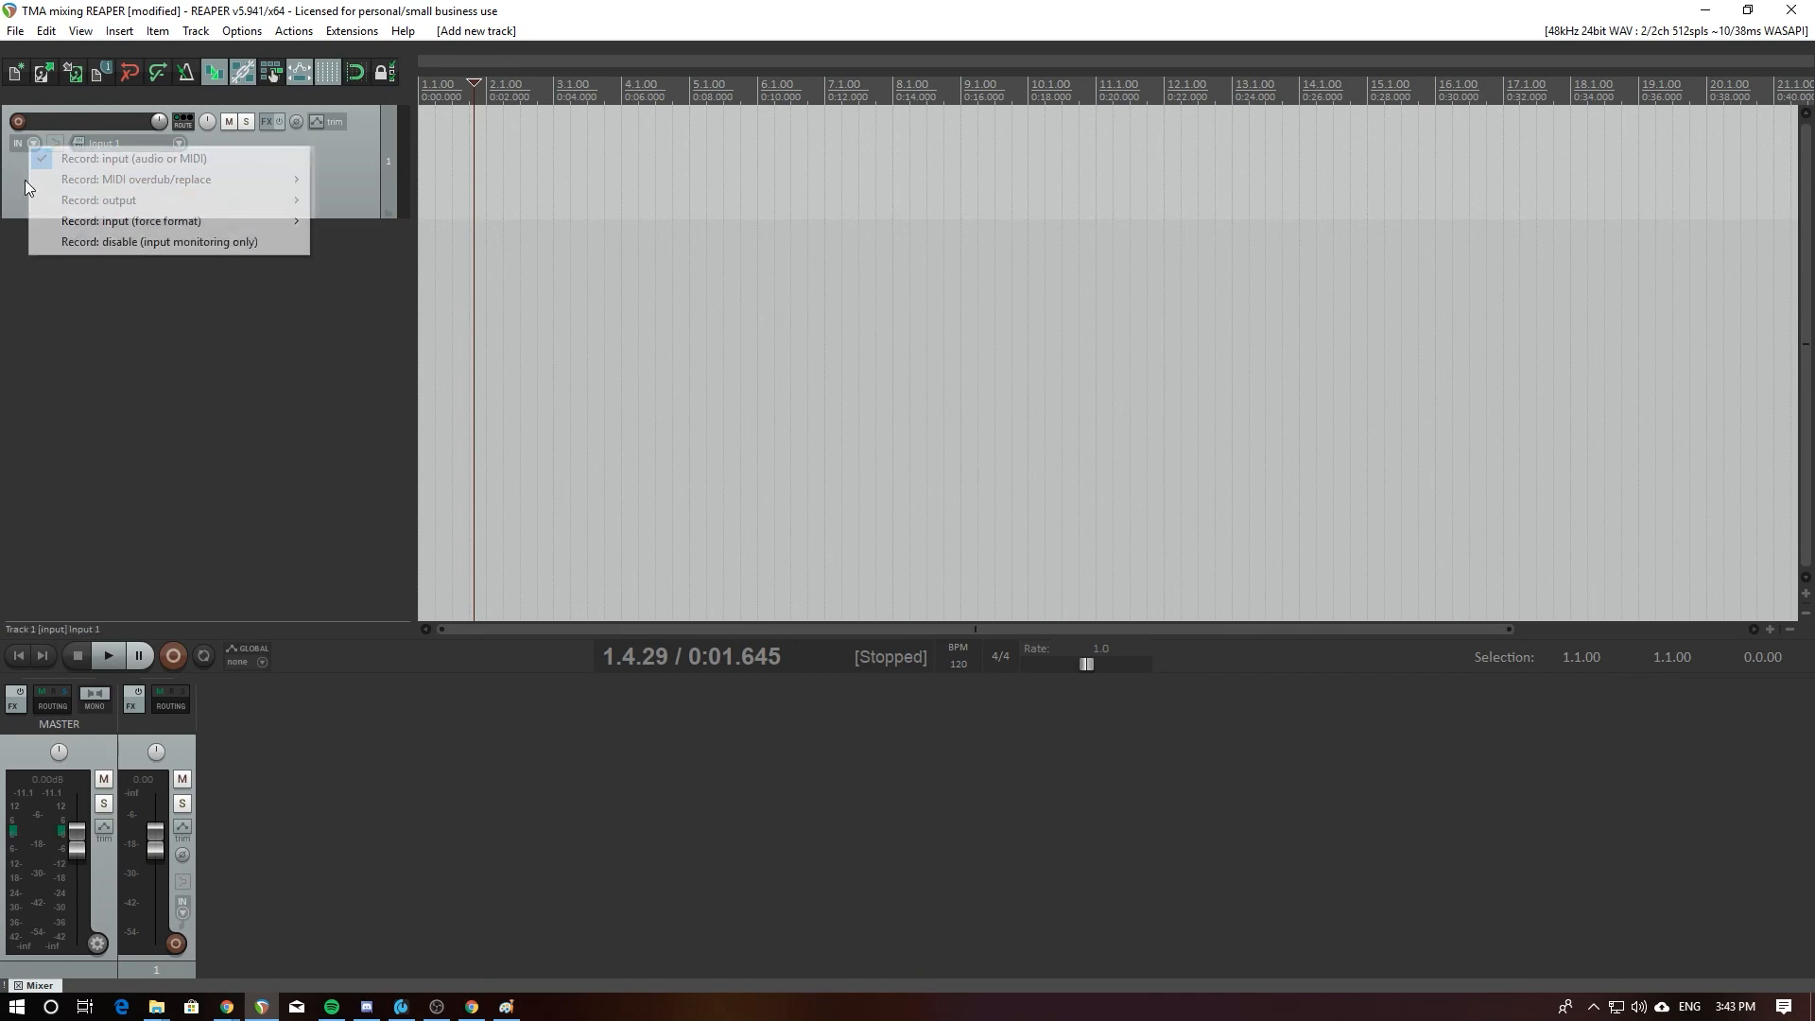
# Step: Widen the track control area and increase the height of the track
pyautogui.moveTo(341, 217); pyautogui.dragTo(340, 223)
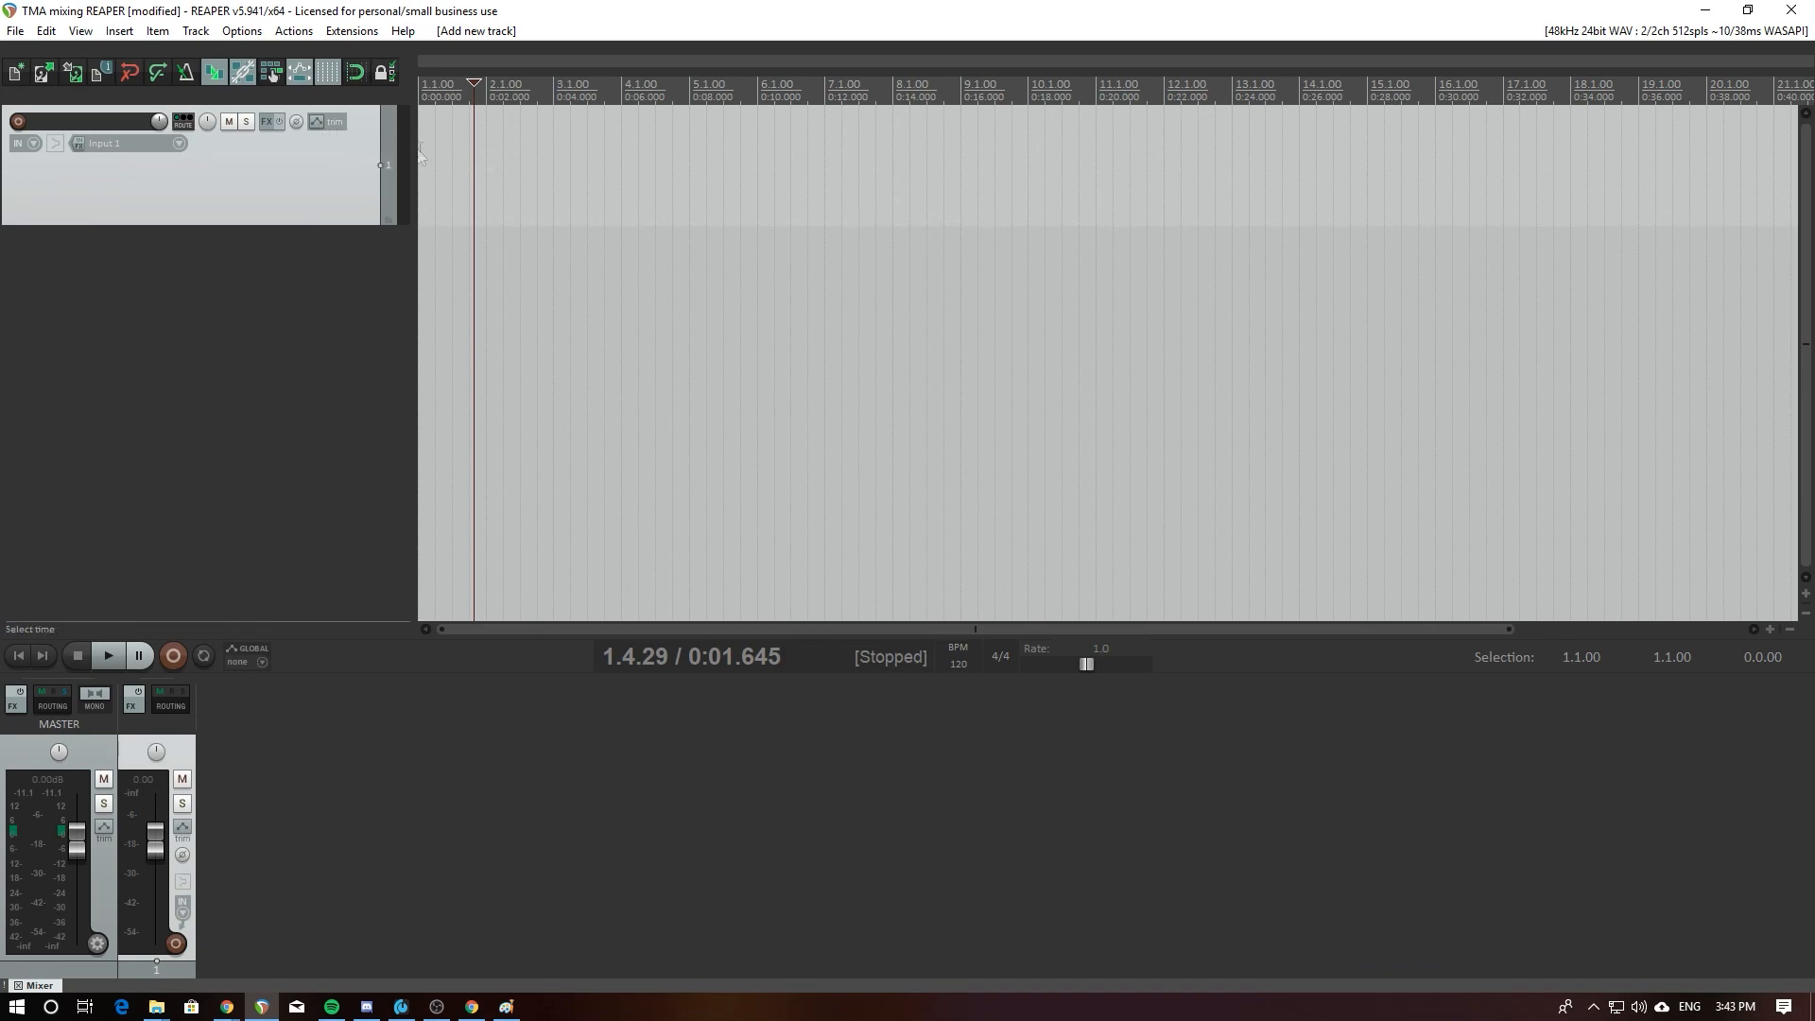
pyautogui.moveTo(412, 157); pyautogui.dragTo(481, 170)
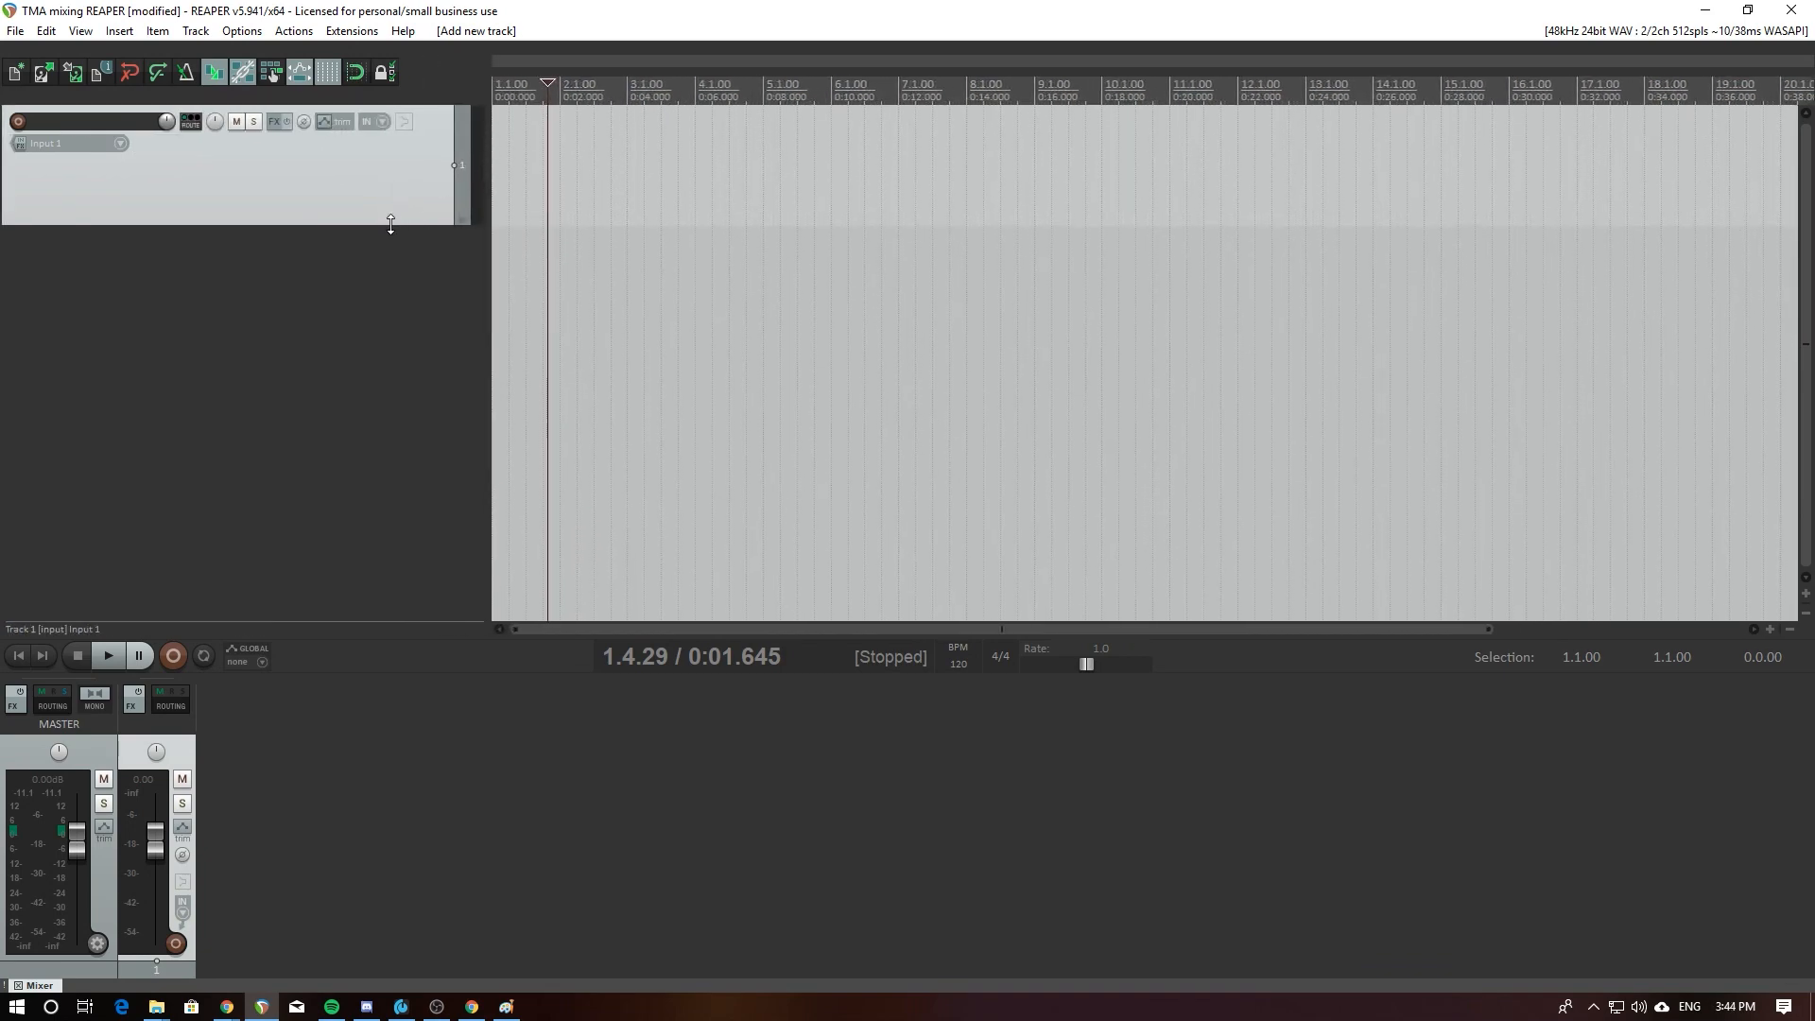
pyautogui.moveTo(391, 223); pyautogui.dragTo(393, 272)
# Step: Inspect the track's name field and its routing options for sends, receives and hardware outputs, and close the routing window
pyautogui.doubleClick(136, 125)
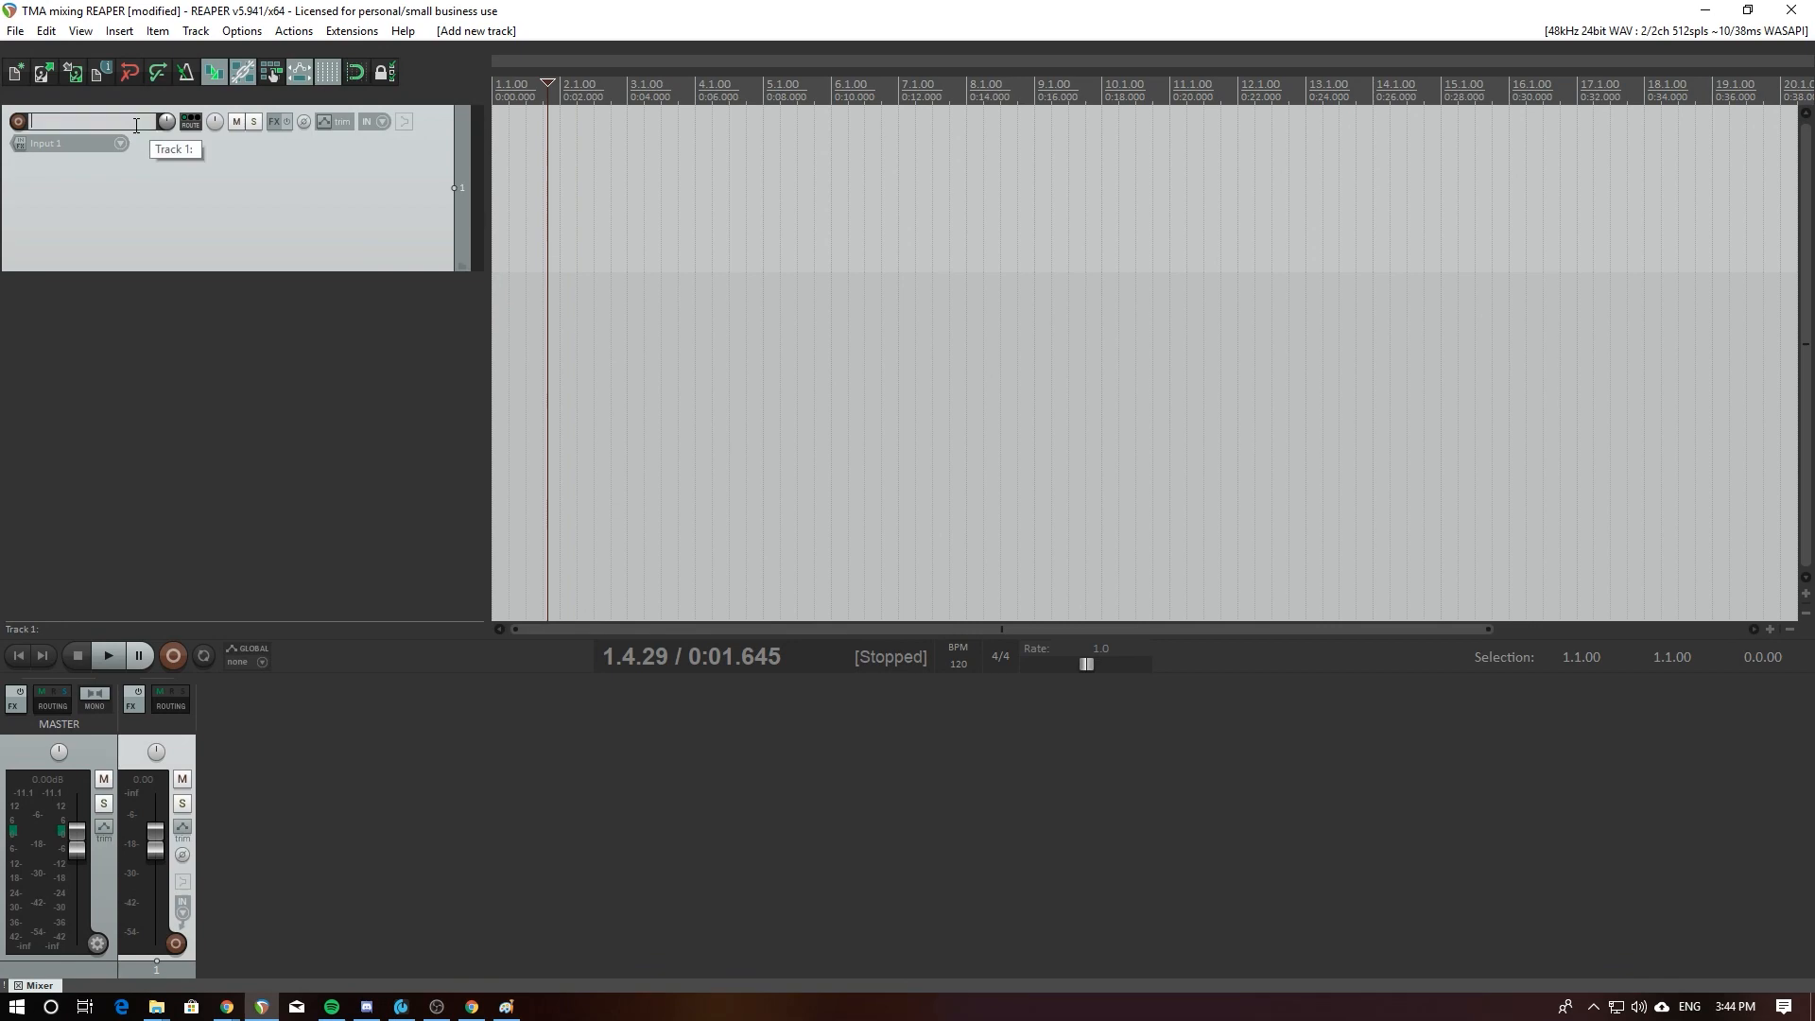
pyautogui.click(145, 173)
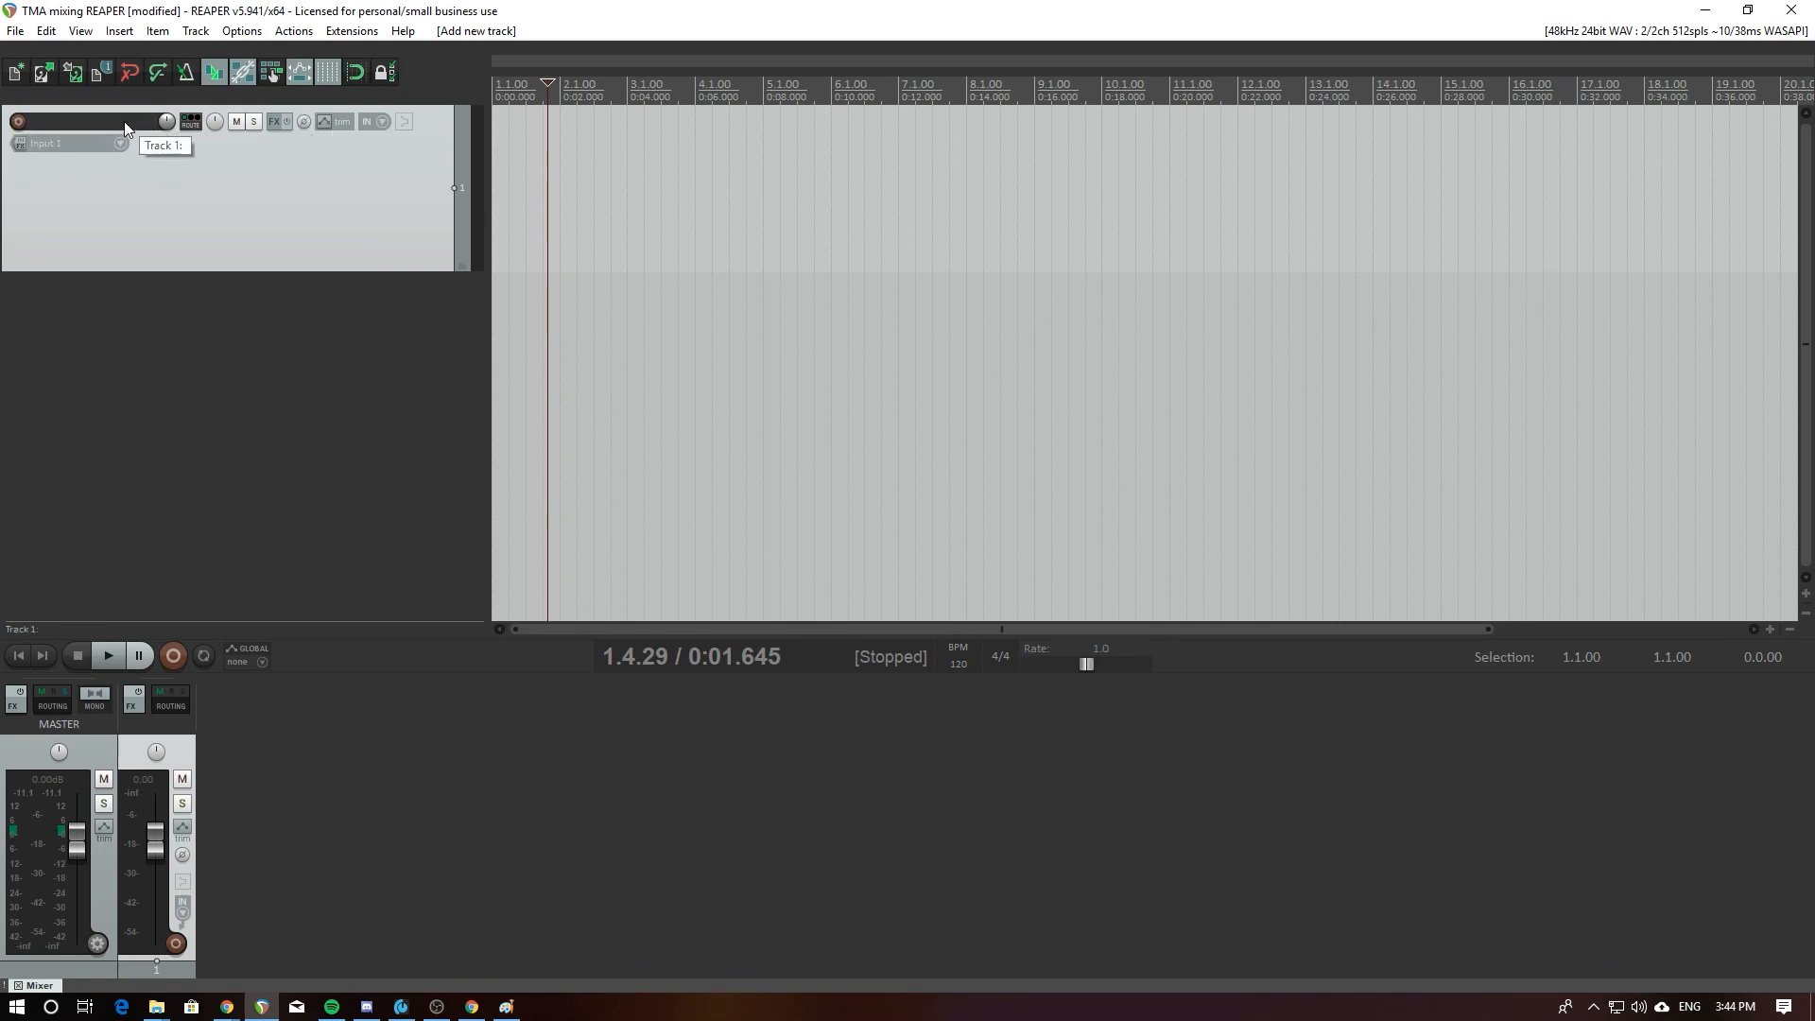
pyautogui.click(190, 123)
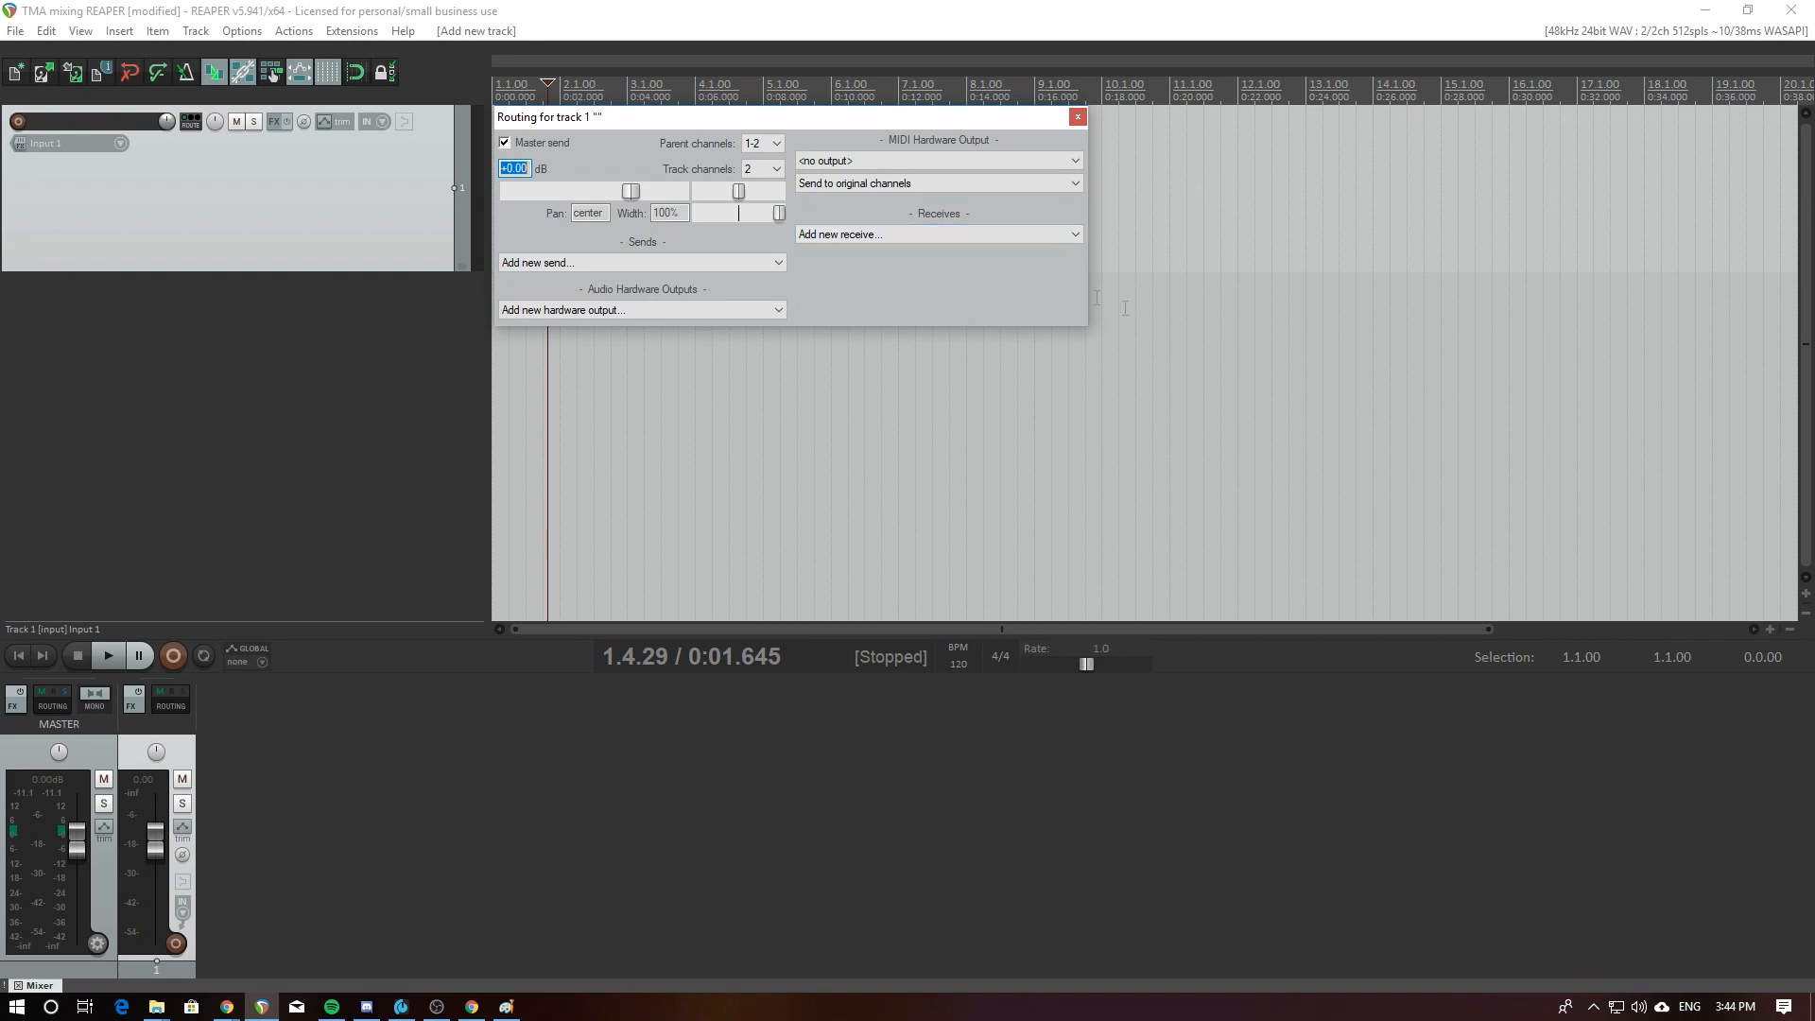
pyautogui.hotkey('alt', 'Tab')
pyautogui.hotkey('alt', 'Tab')
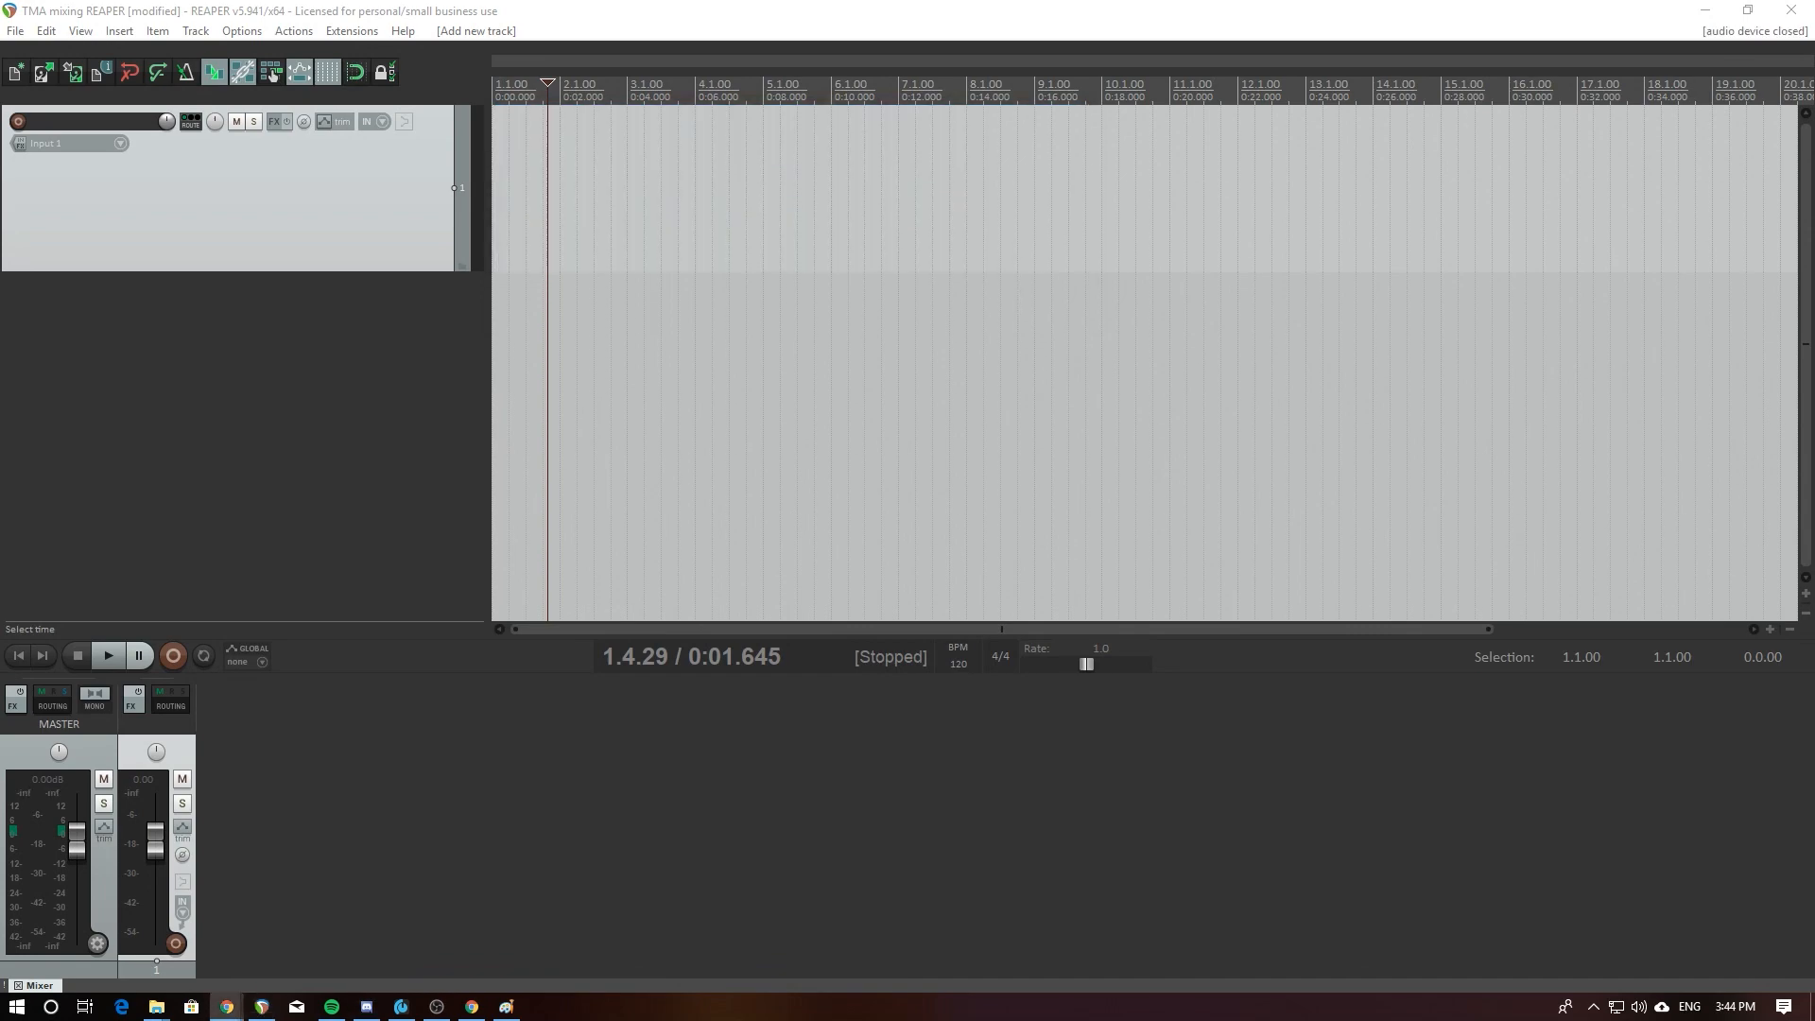
pyautogui.click(456, 373)
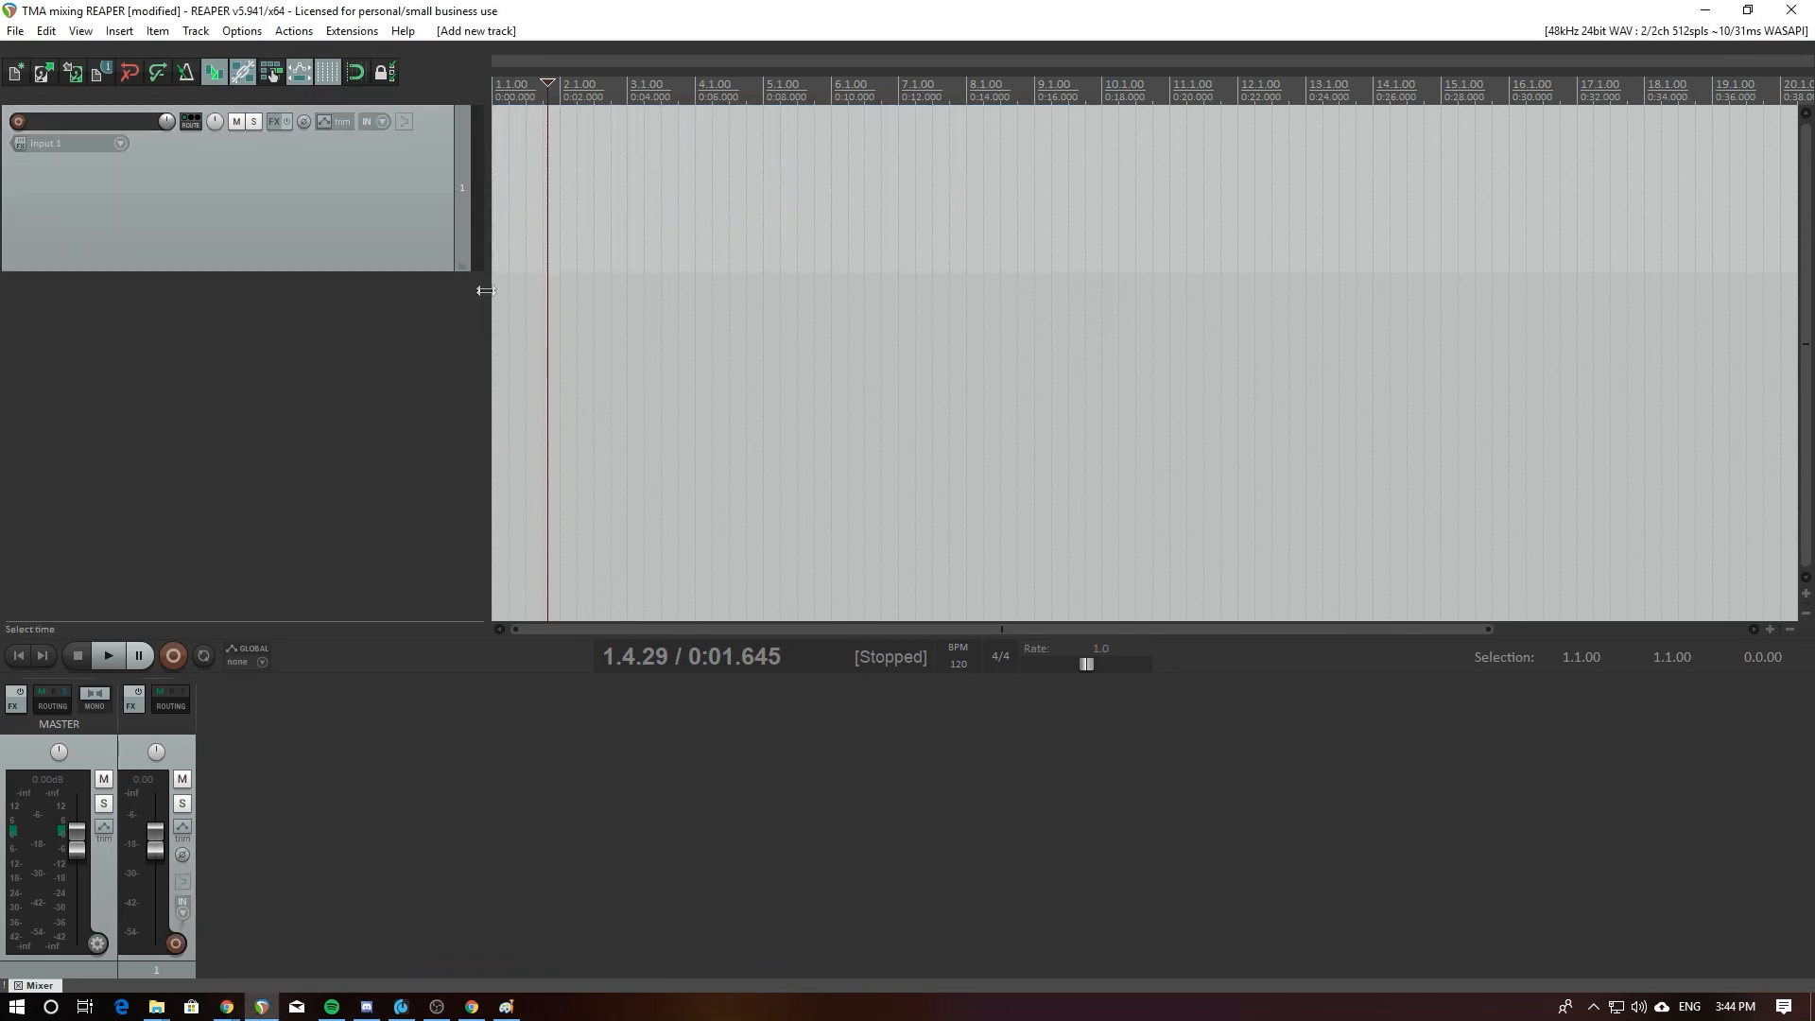
# Step: Reduce the track's height slightly and name the track Instrumental
pyautogui.moveTo(441, 271); pyautogui.dragTo(441, 224)
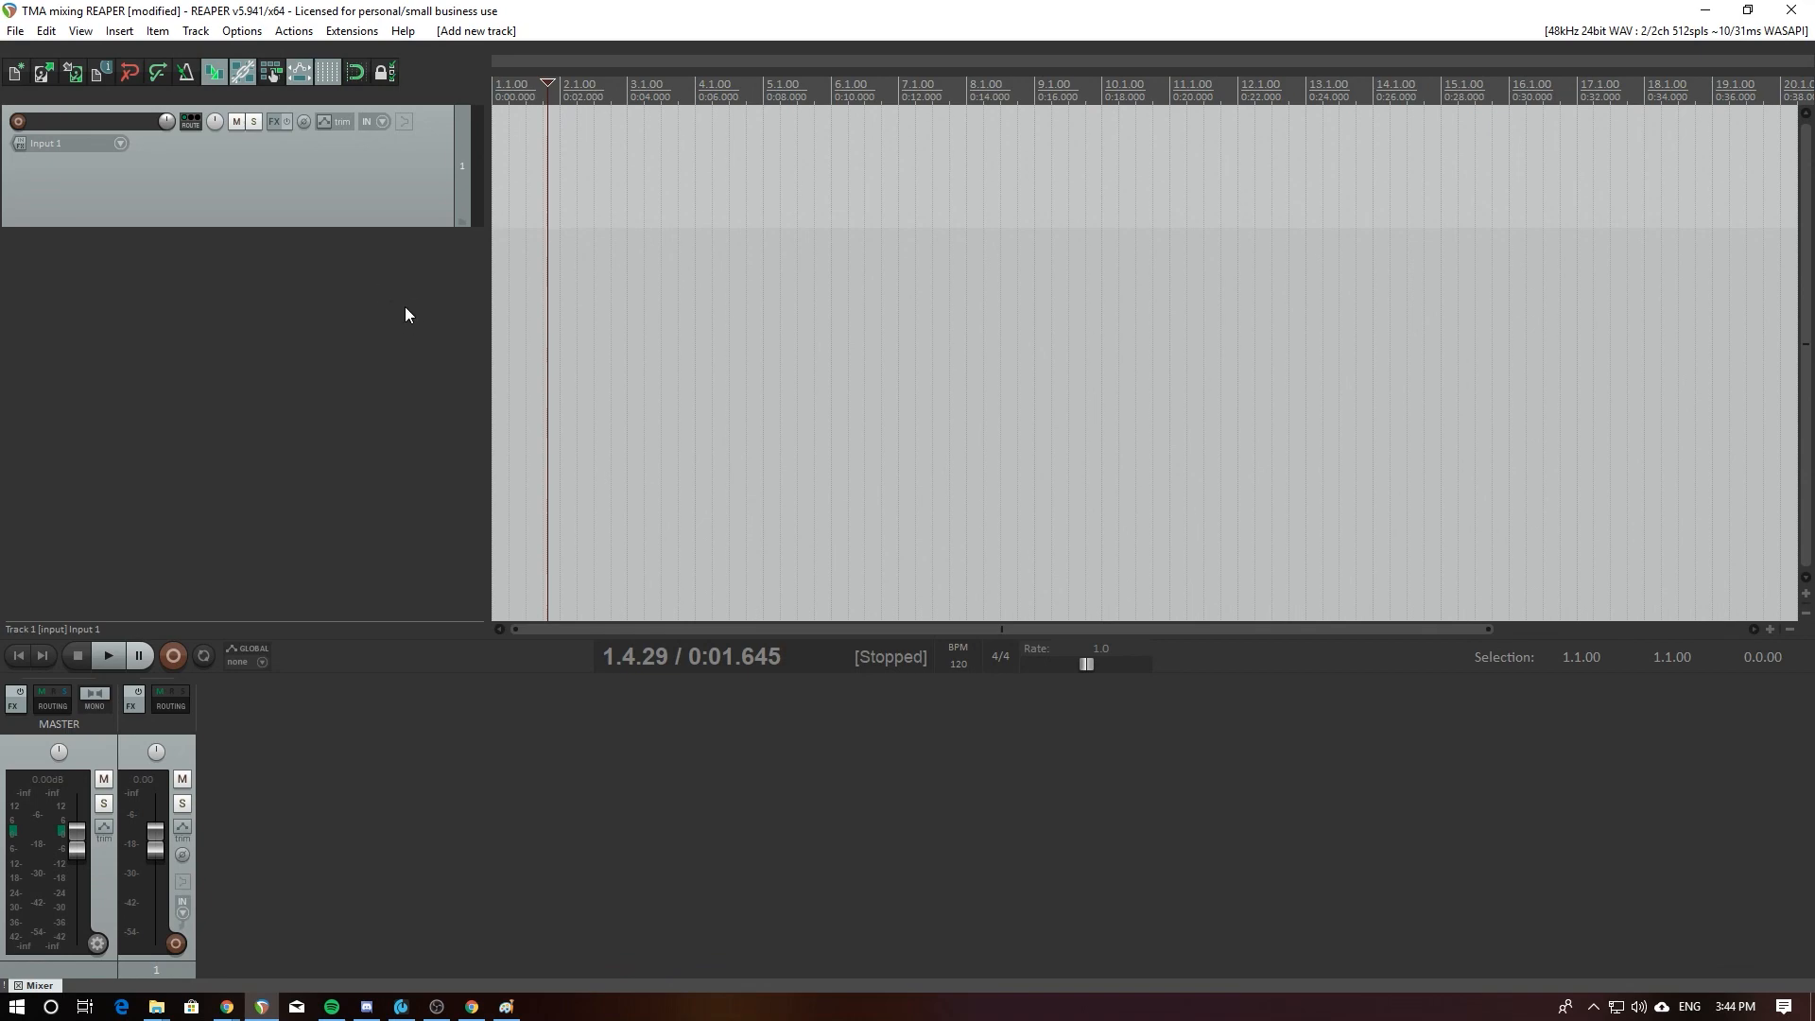
pyautogui.click(150, 122)
pyautogui.write('Inst')
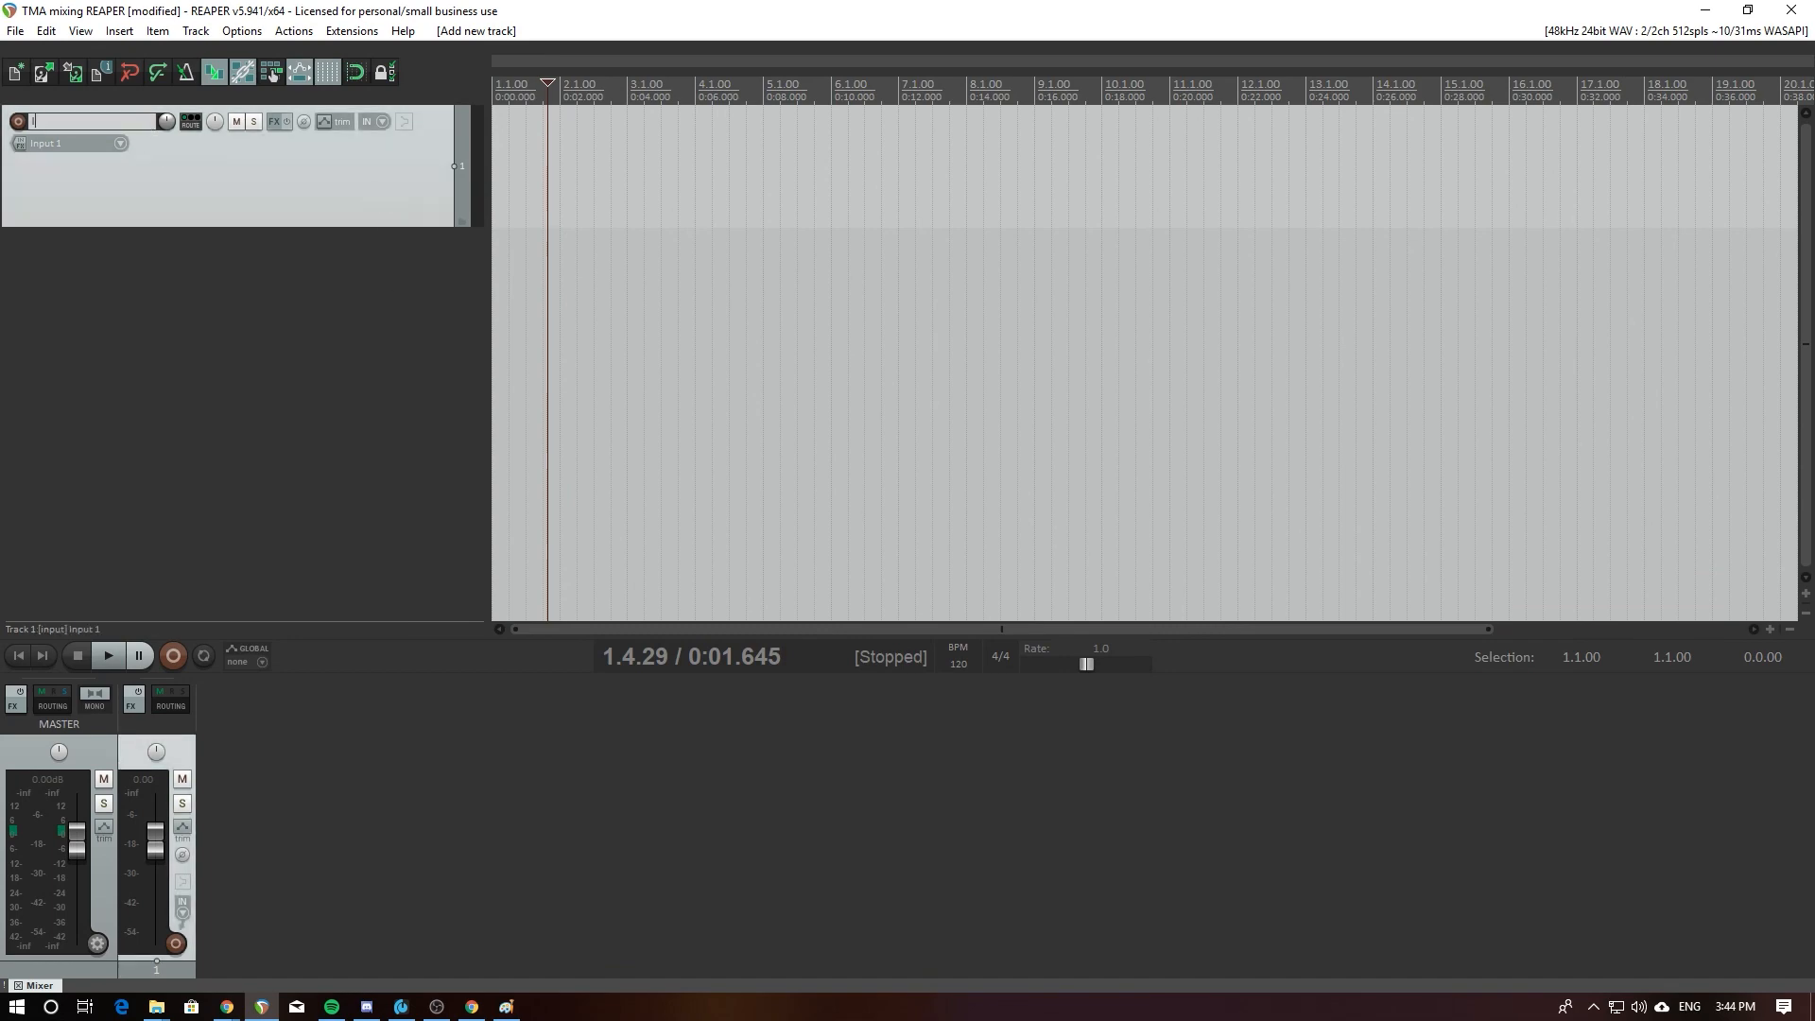
pyautogui.write('rumental')
pyautogui.press('Return')
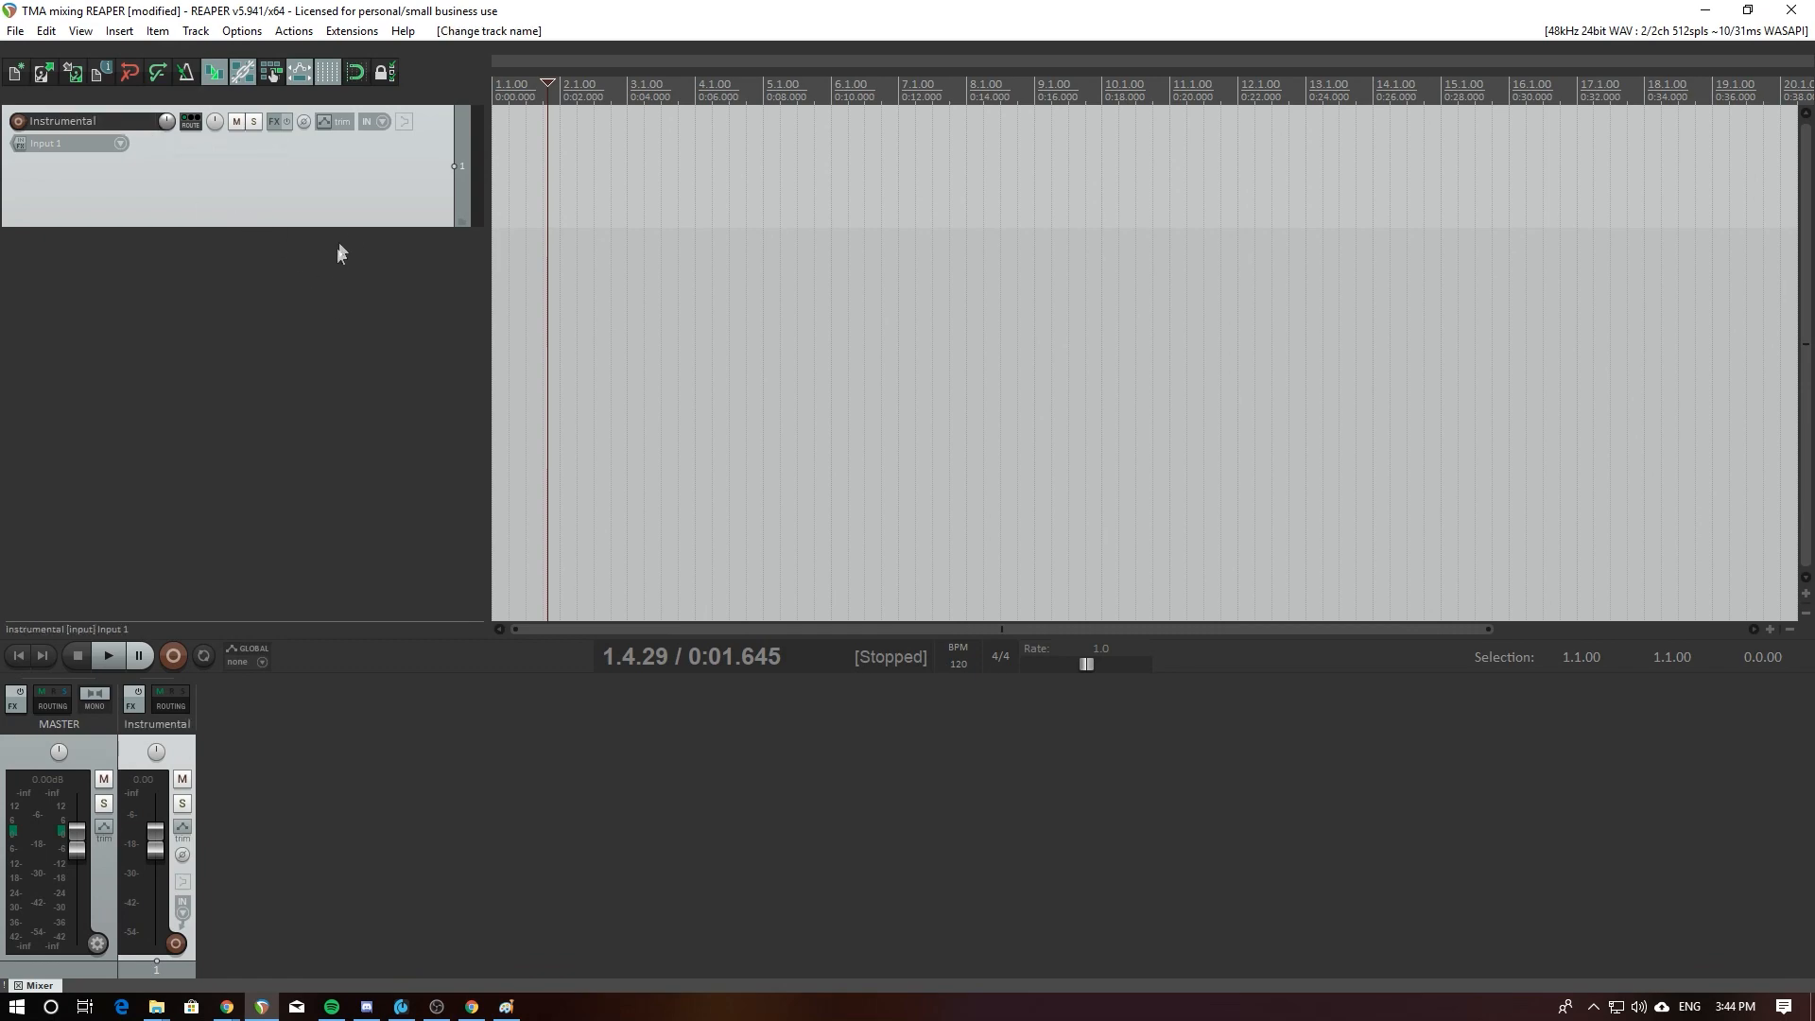
# Step: Set a custom track color for the Instrumental track, choosing yellow from the basic colors
pyautogui.rightClick(353, 173)
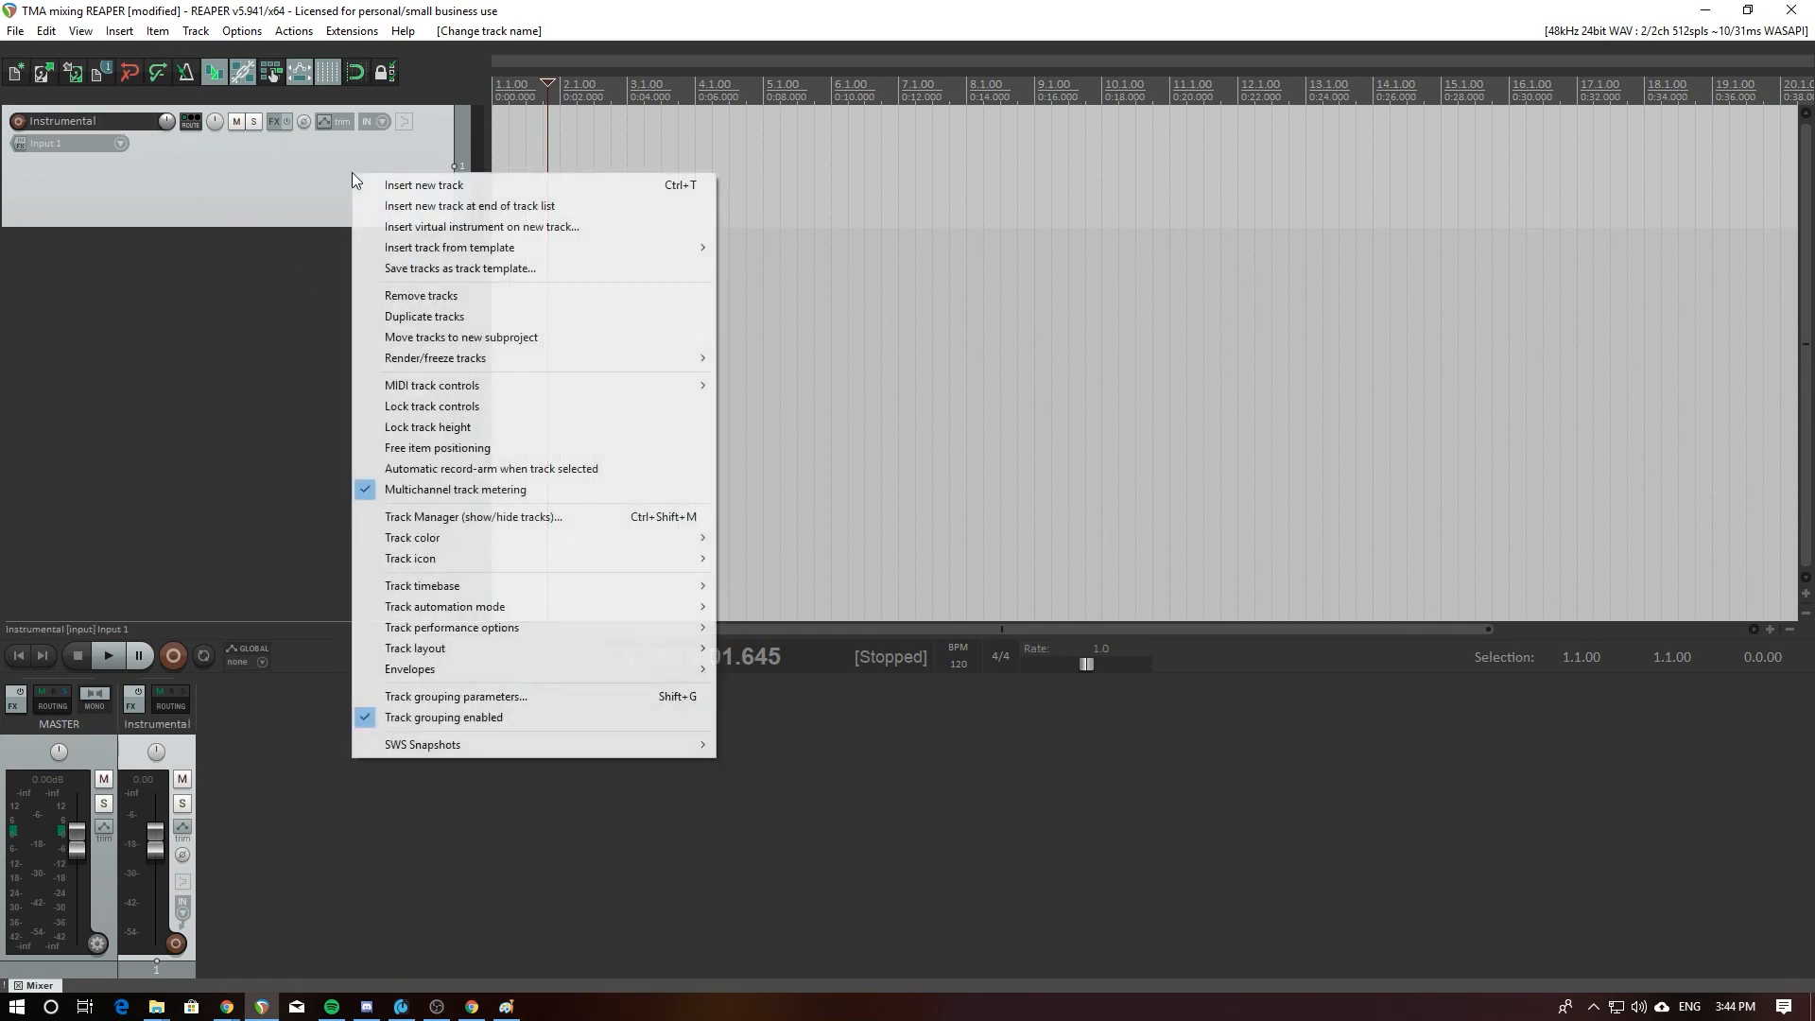
pyautogui.click(301, 174)
pyautogui.rightClick(300, 172)
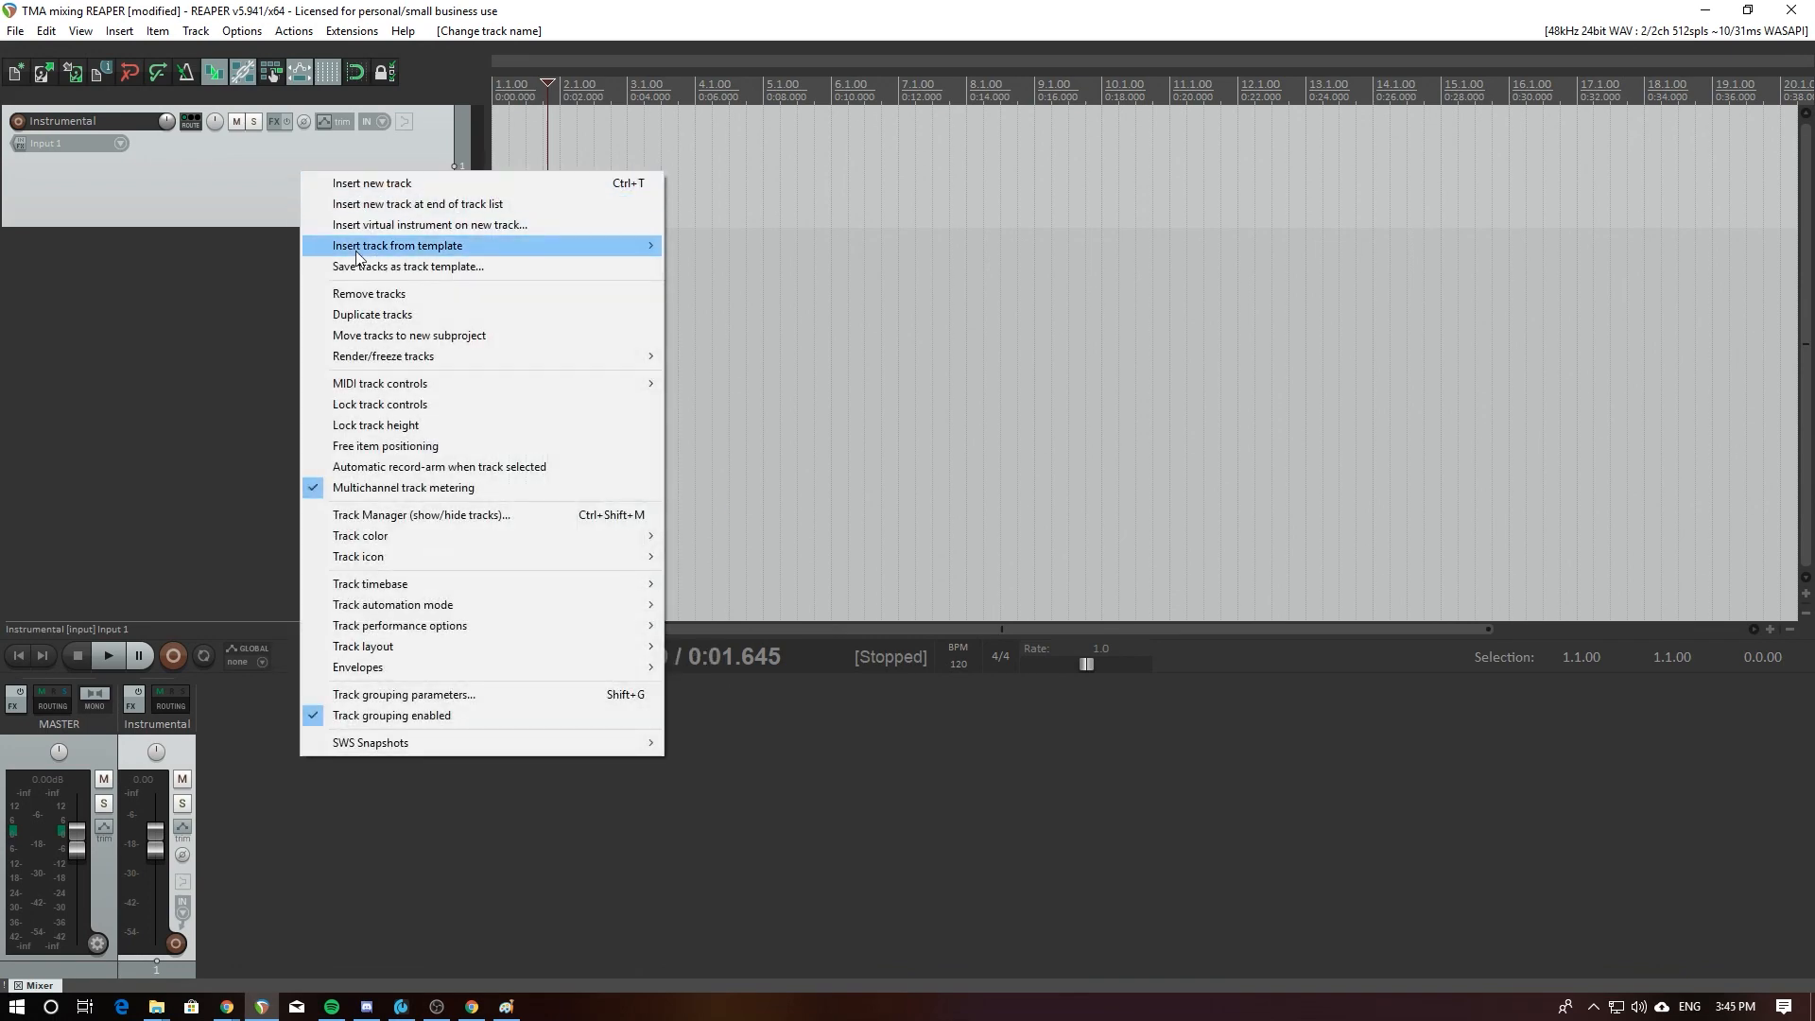
pyautogui.moveTo(419, 541)
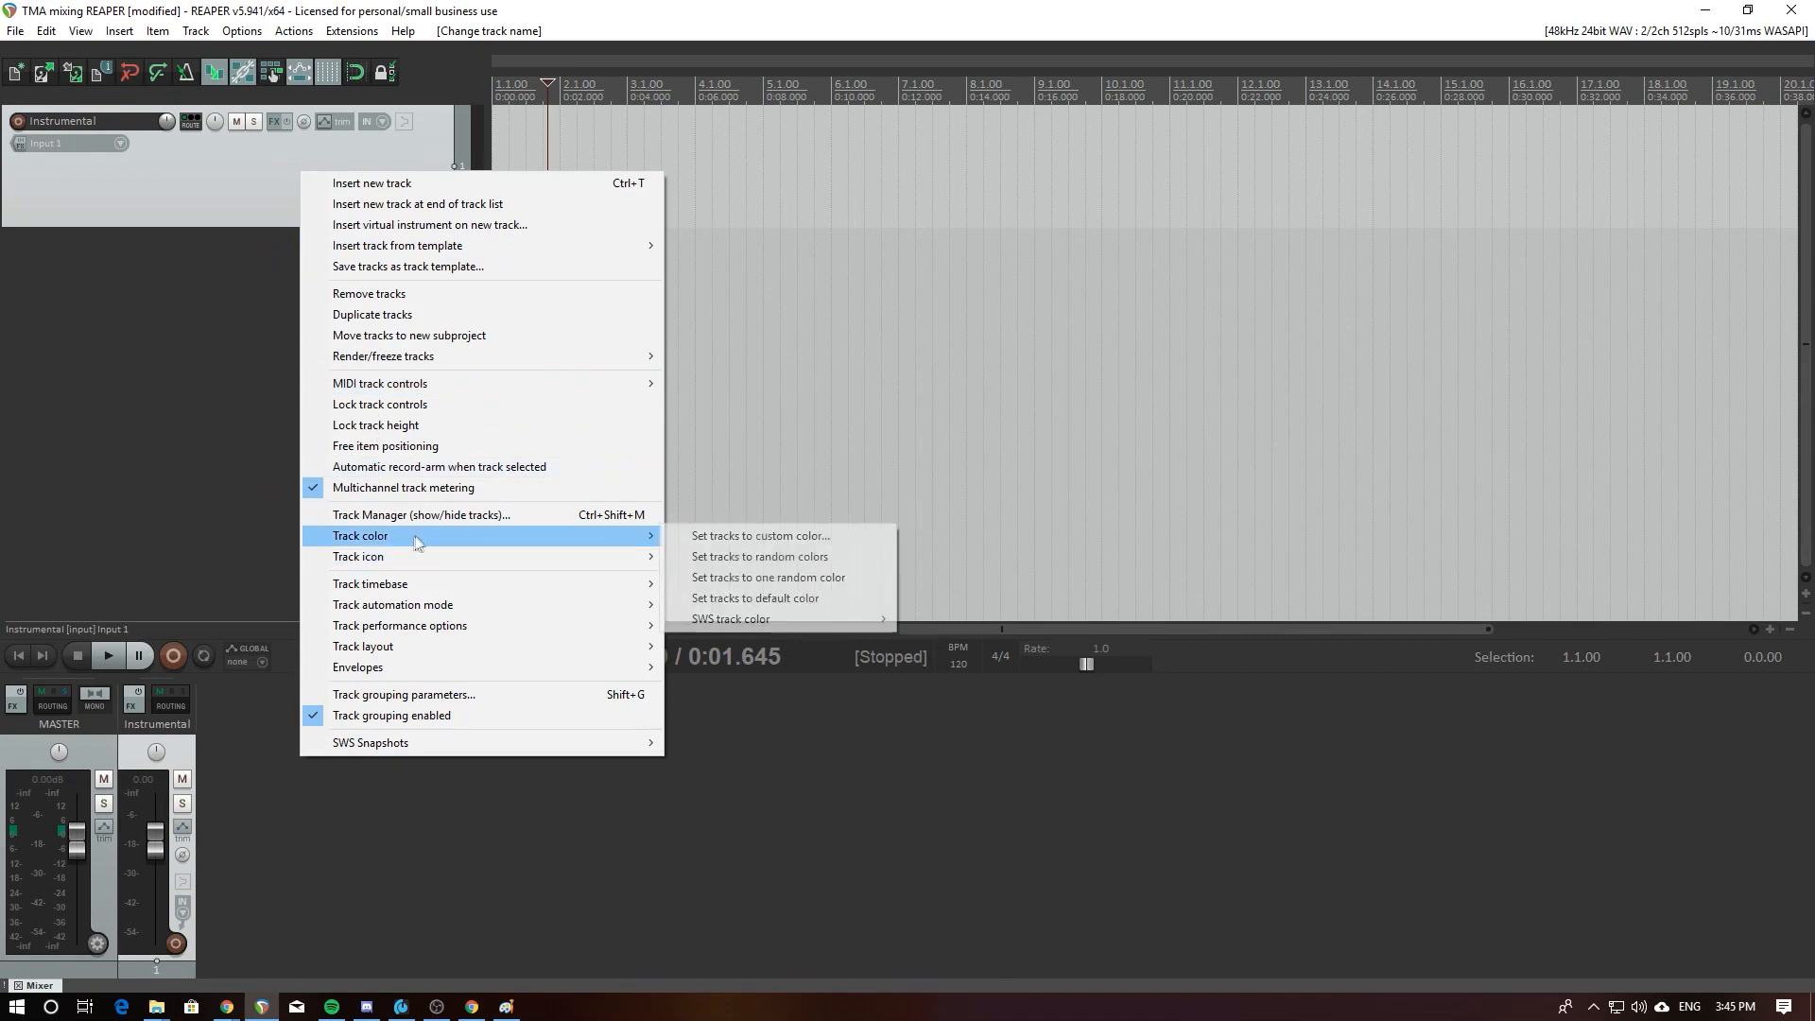
pyautogui.click(766, 543)
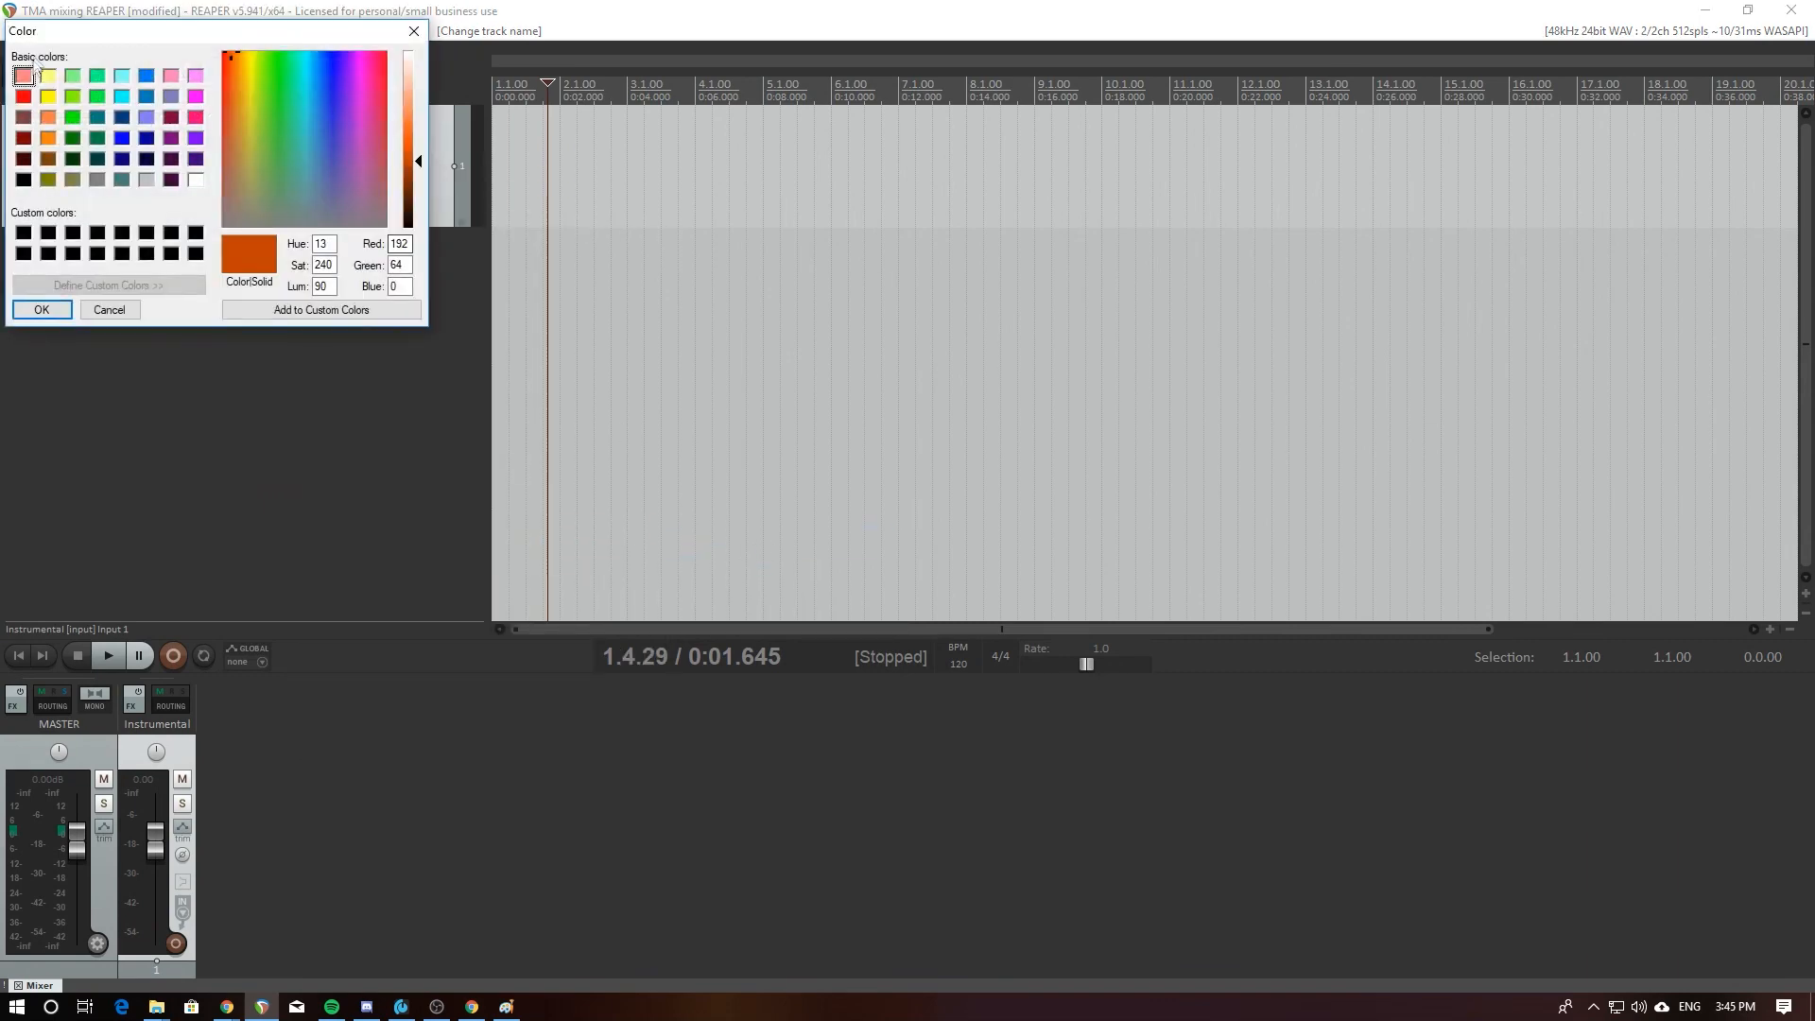
pyautogui.click(46, 98)
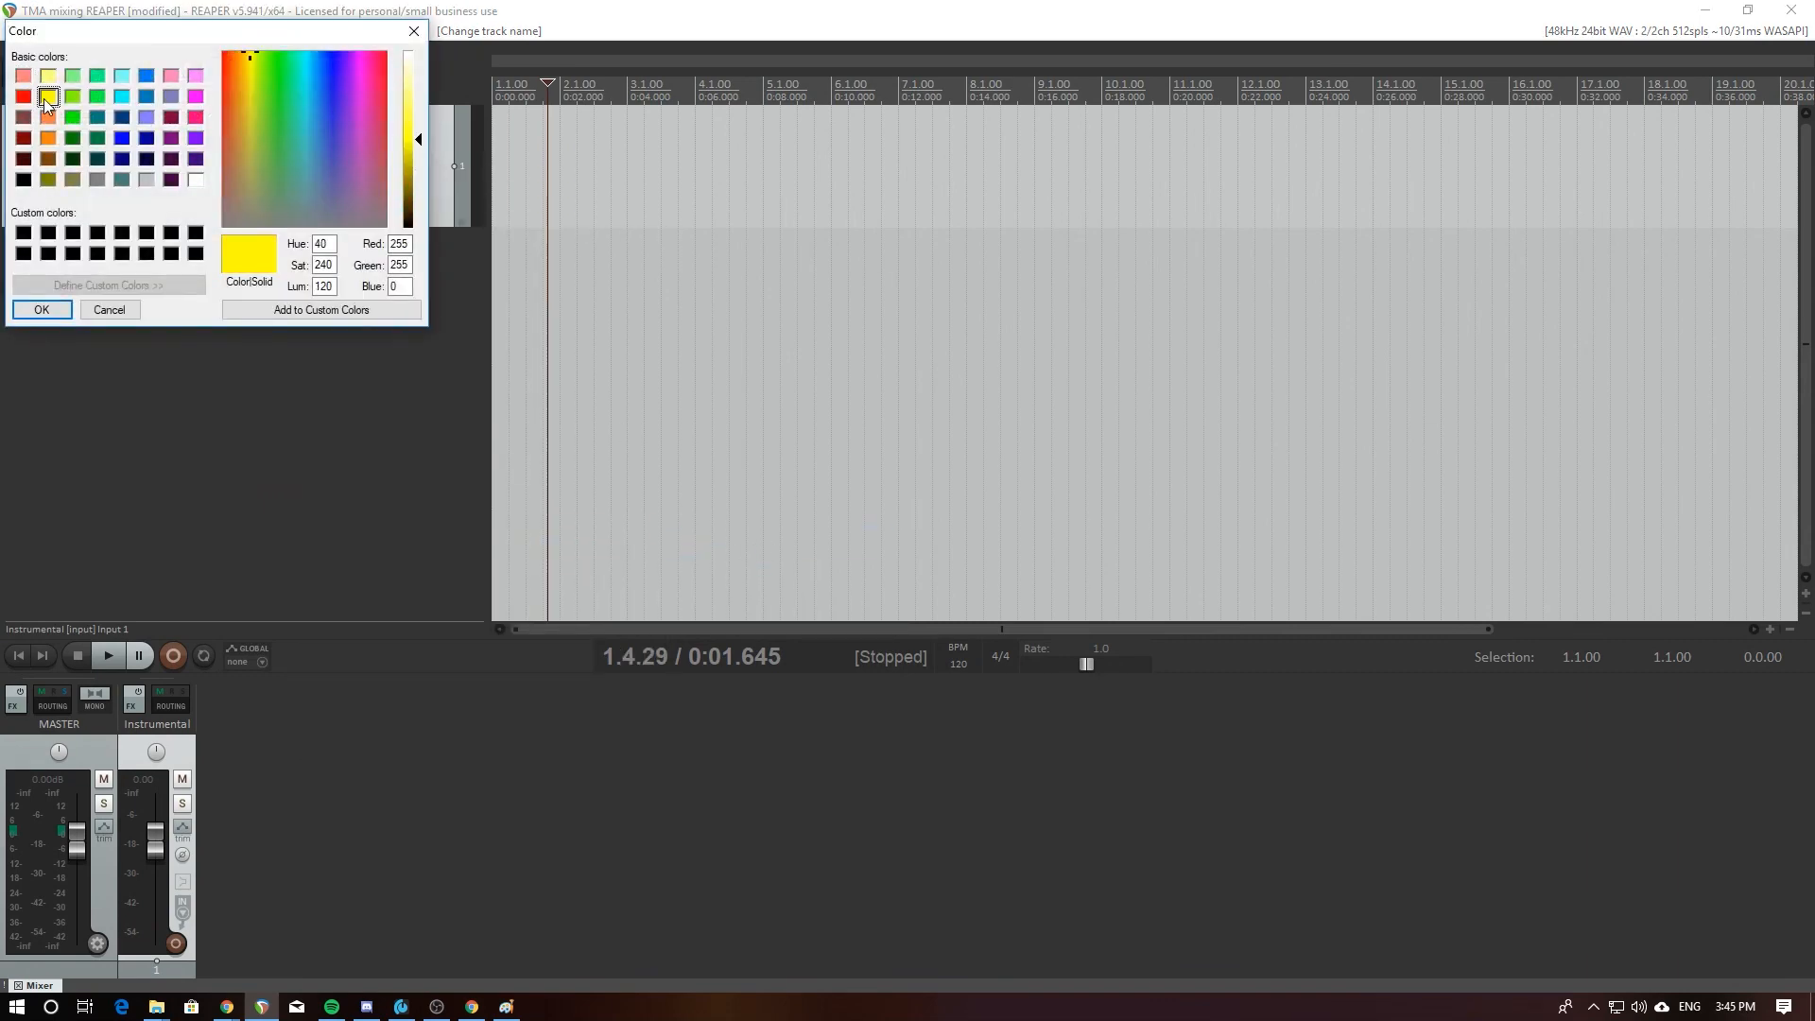
# Step: Apply the yellow color to the Instrumental track and insert a second track named Reference
pyautogui.click(41, 310)
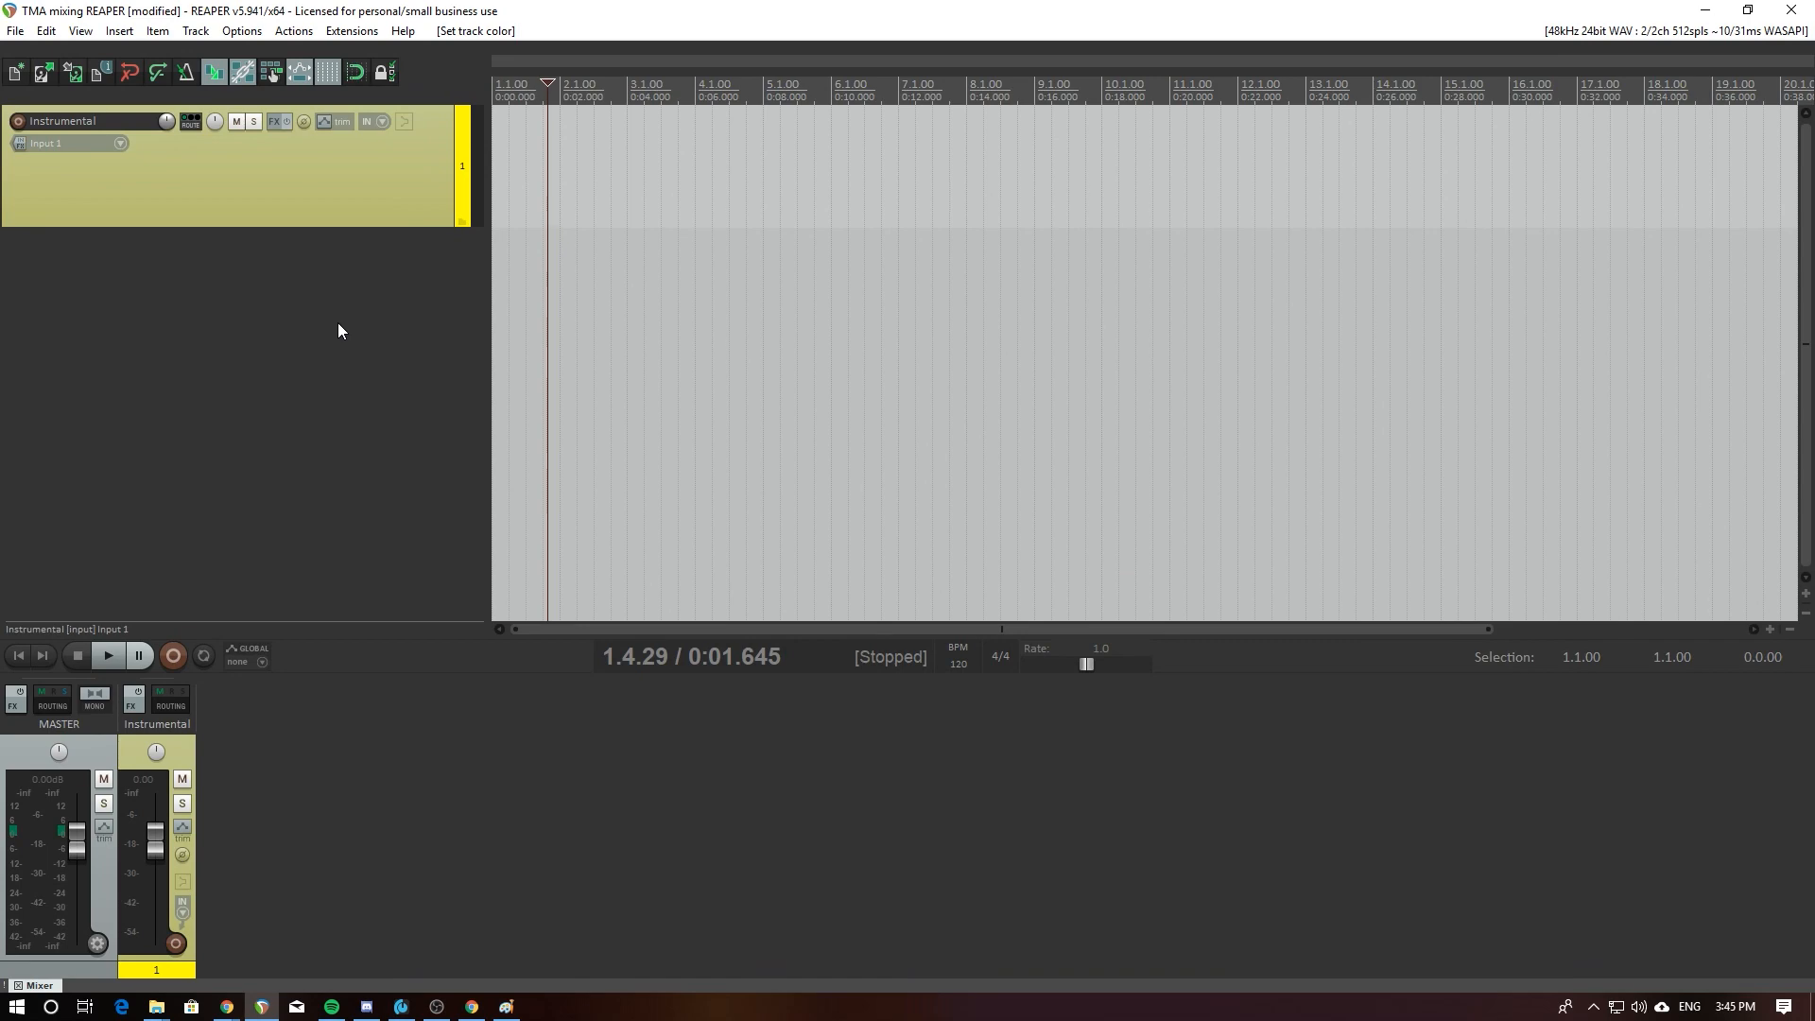
pyautogui.rightClick(363, 280)
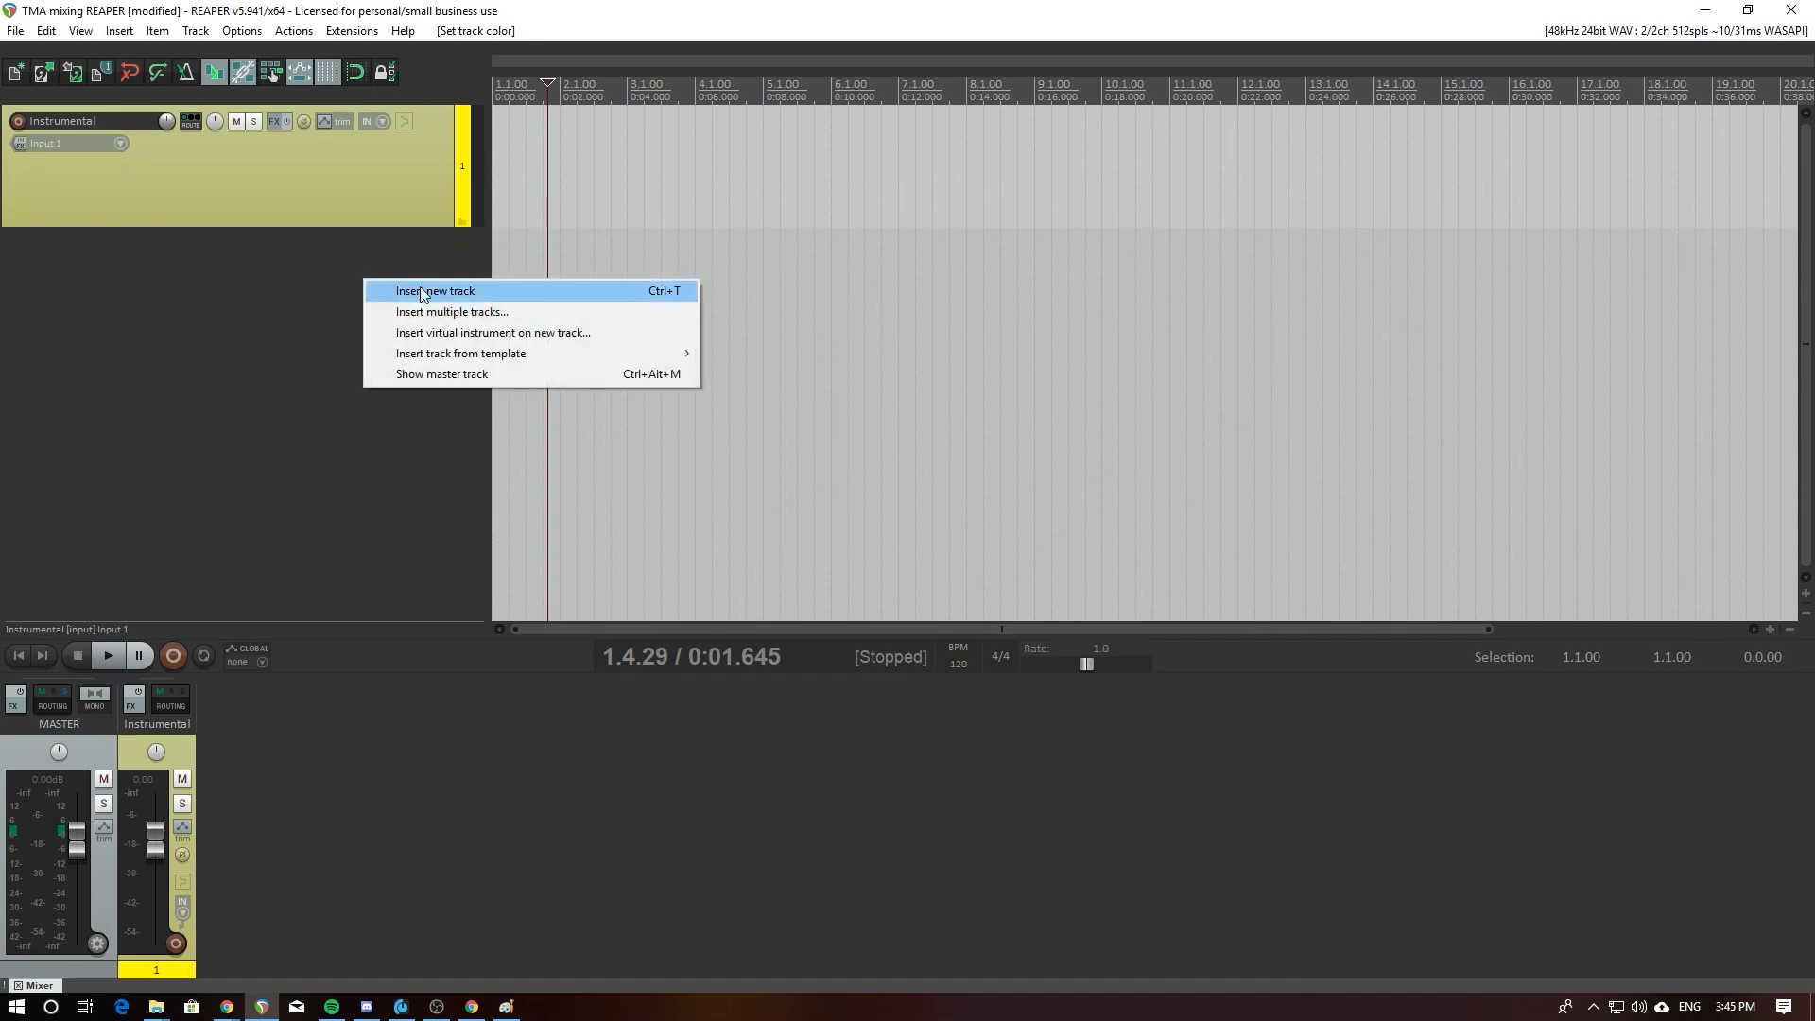
pyautogui.click(422, 291)
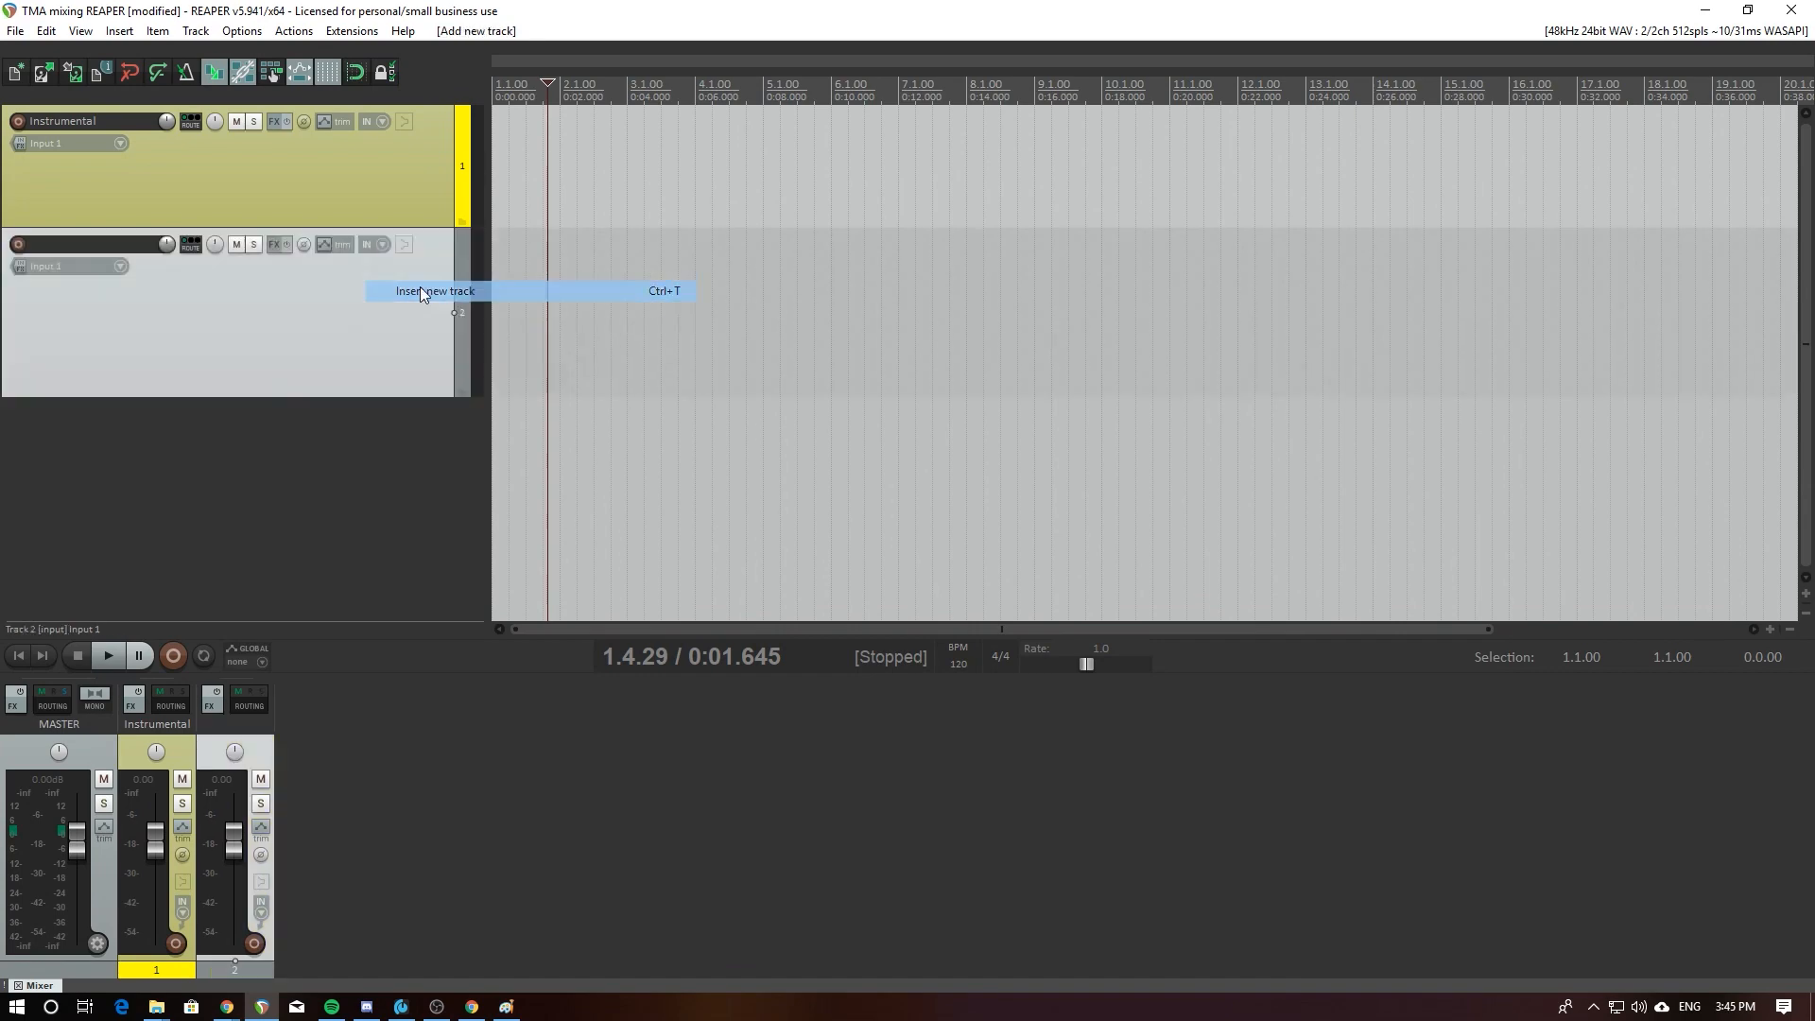
pyautogui.doubleClick(148, 248)
pyautogui.write('Reference')
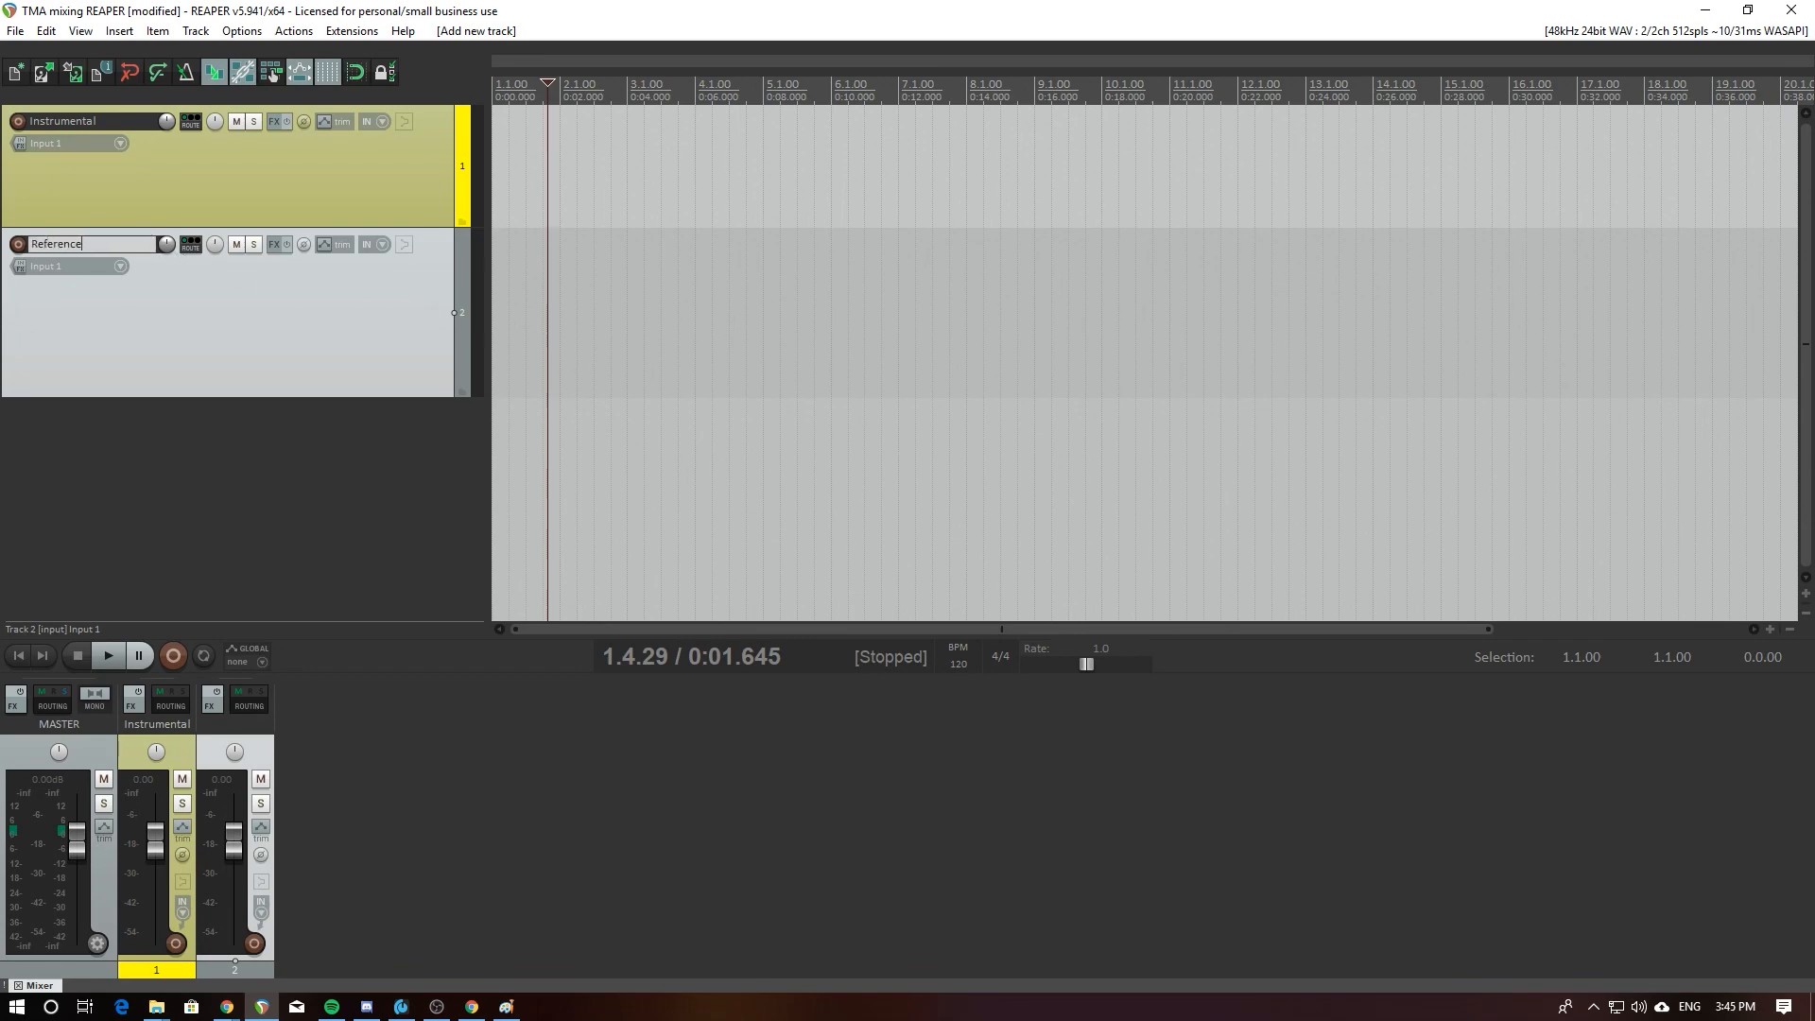
pyautogui.press('Return')
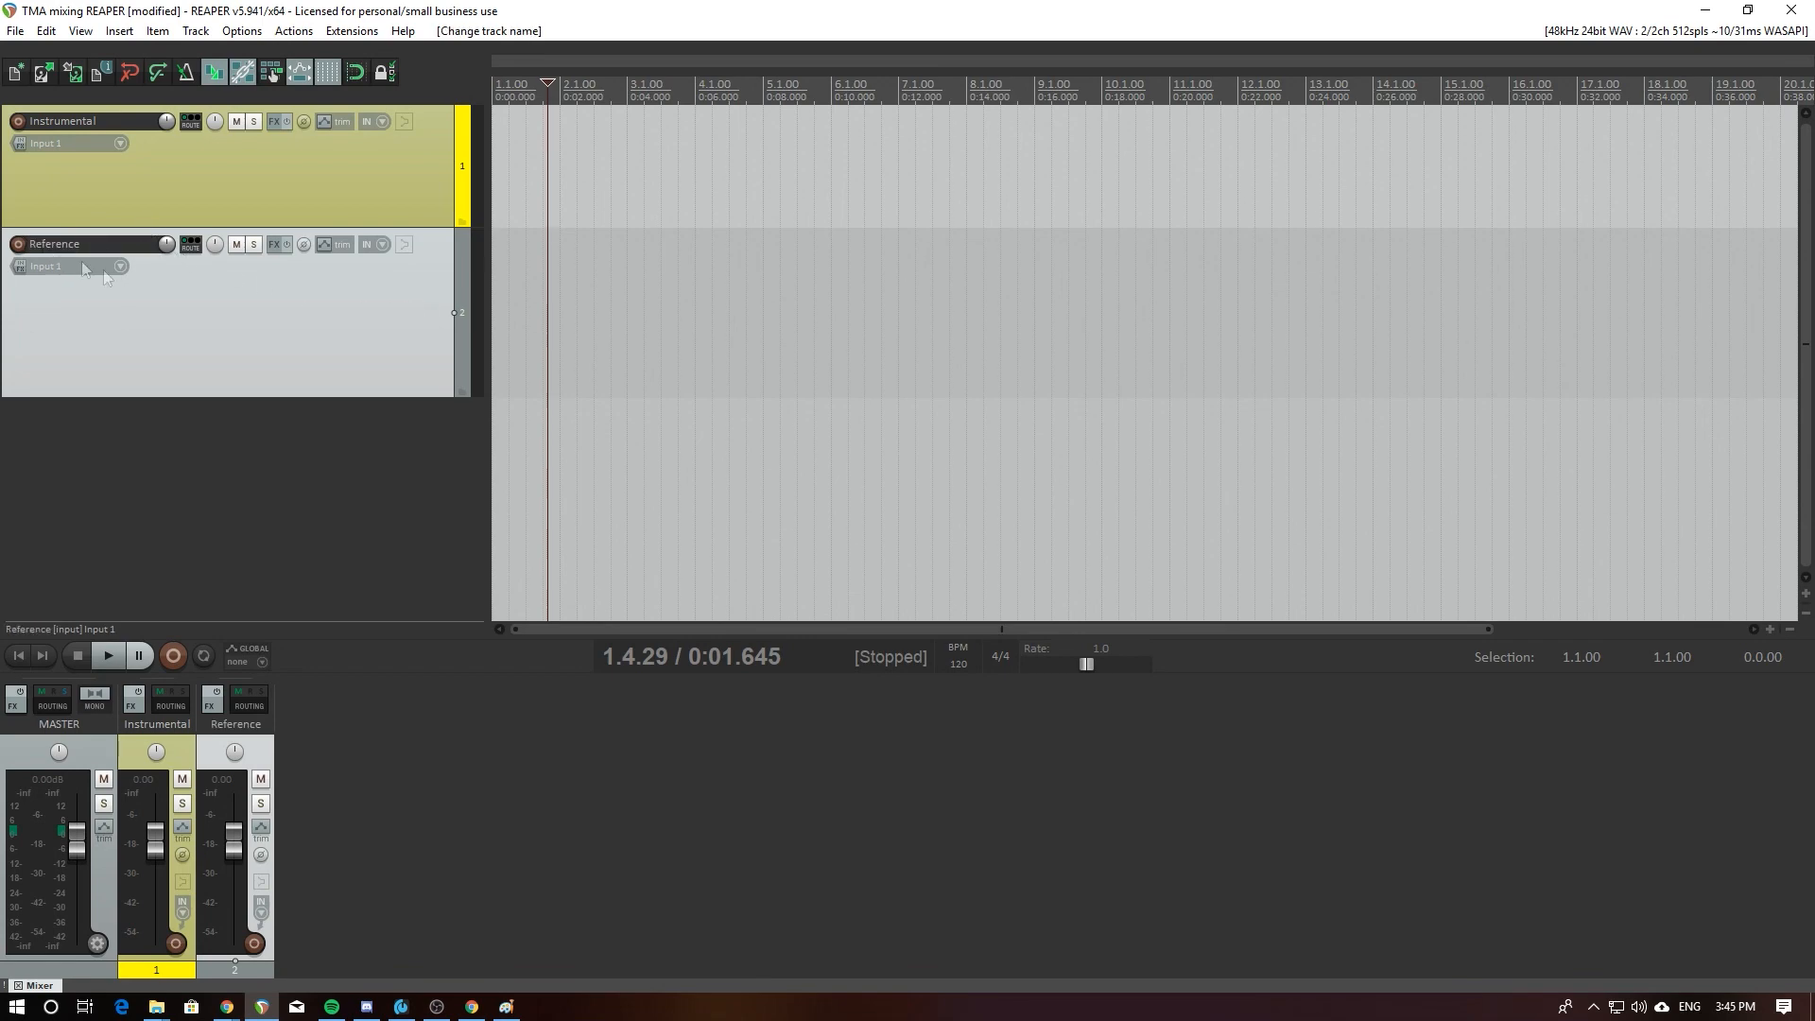
# Step: Color the Reference track yellow and reduce its height to match the Instrumental track
pyautogui.rightClick(208, 302)
pyautogui.moveTo(522, 681)
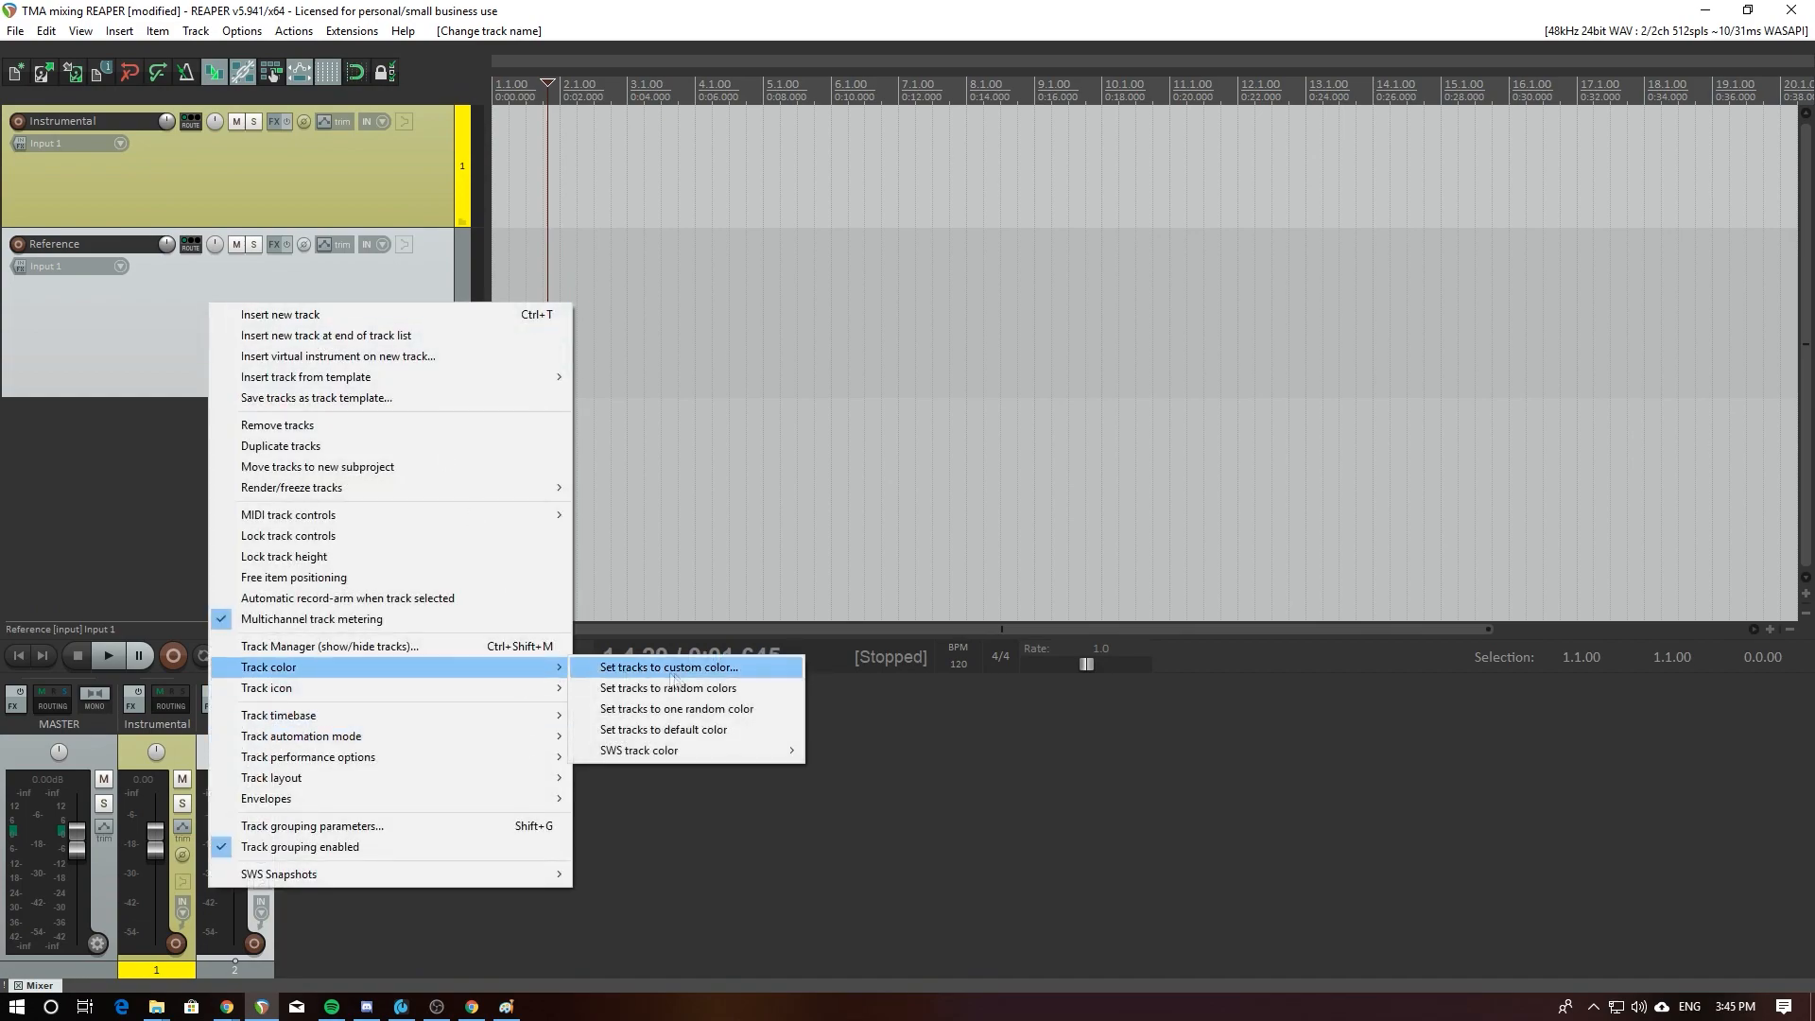
pyautogui.click(693, 667)
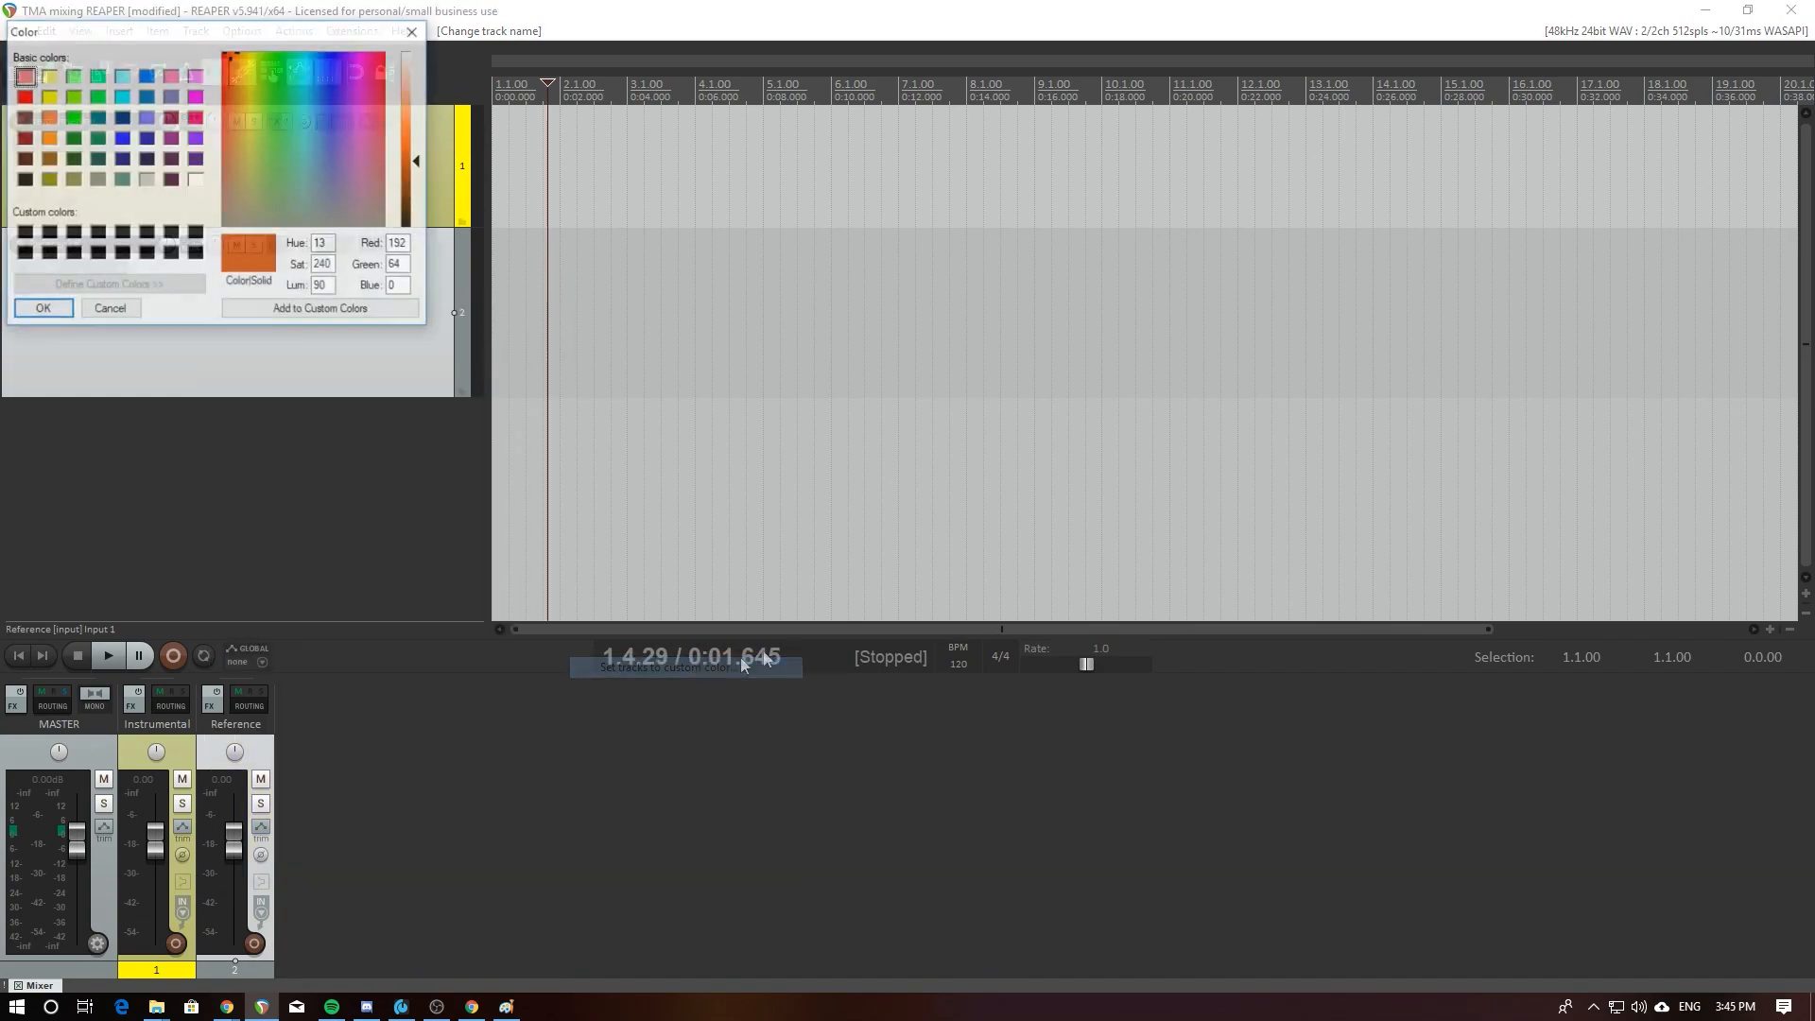
pyautogui.click(48, 96)
pyautogui.click(42, 309)
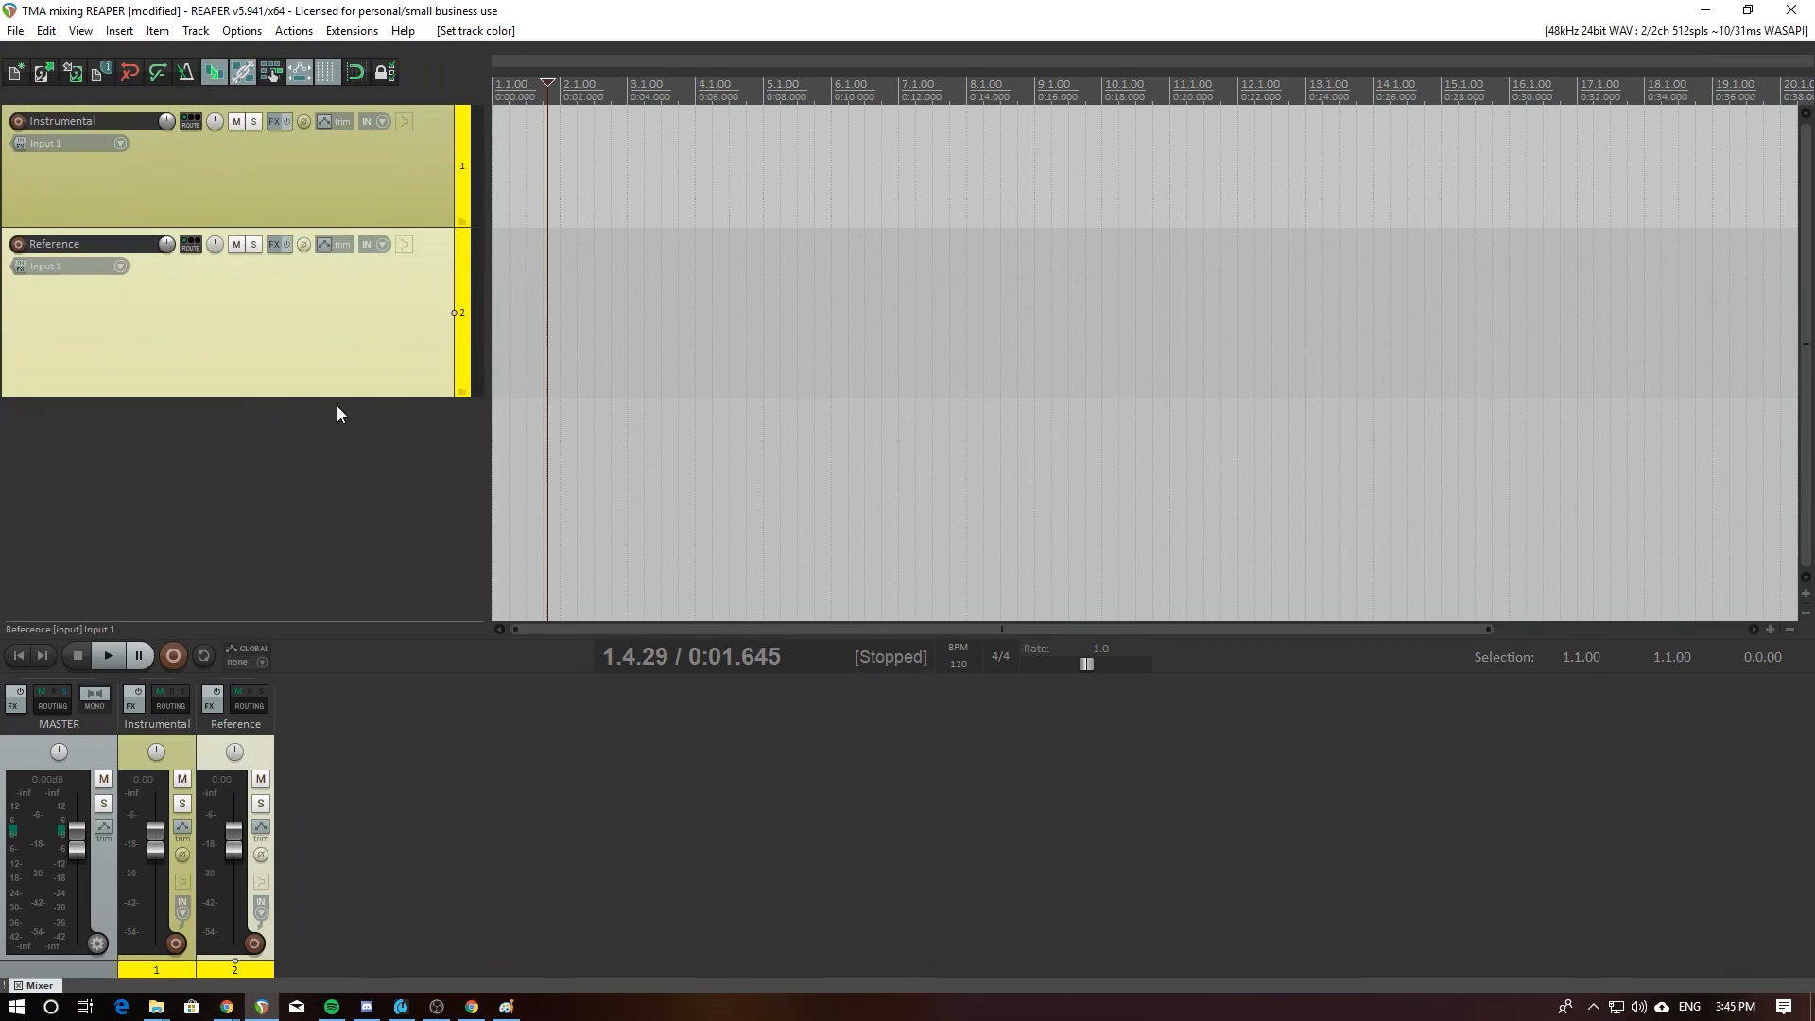
pyautogui.moveTo(340, 397); pyautogui.dragTo(340, 352)
pyautogui.click(349, 477)
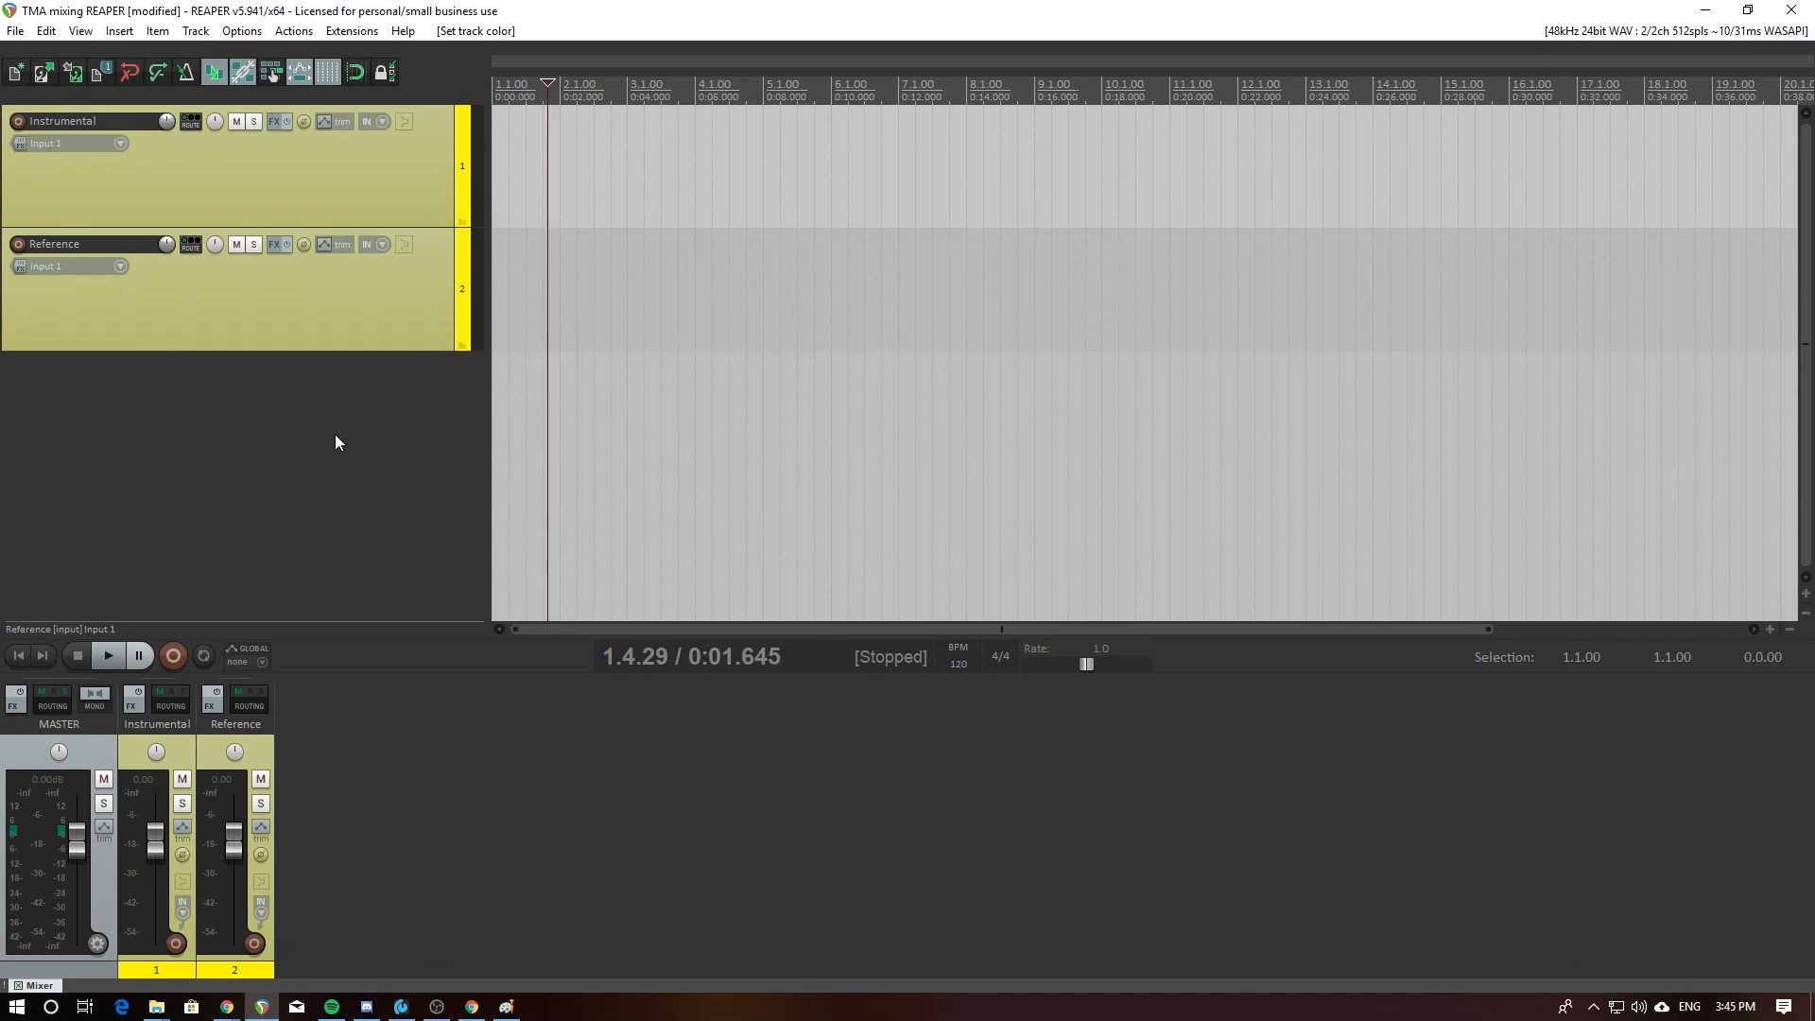
# Step: Add a third track below Reference, reduce its height slightly and name it Vocal Track
pyautogui.doubleClick(329, 434)
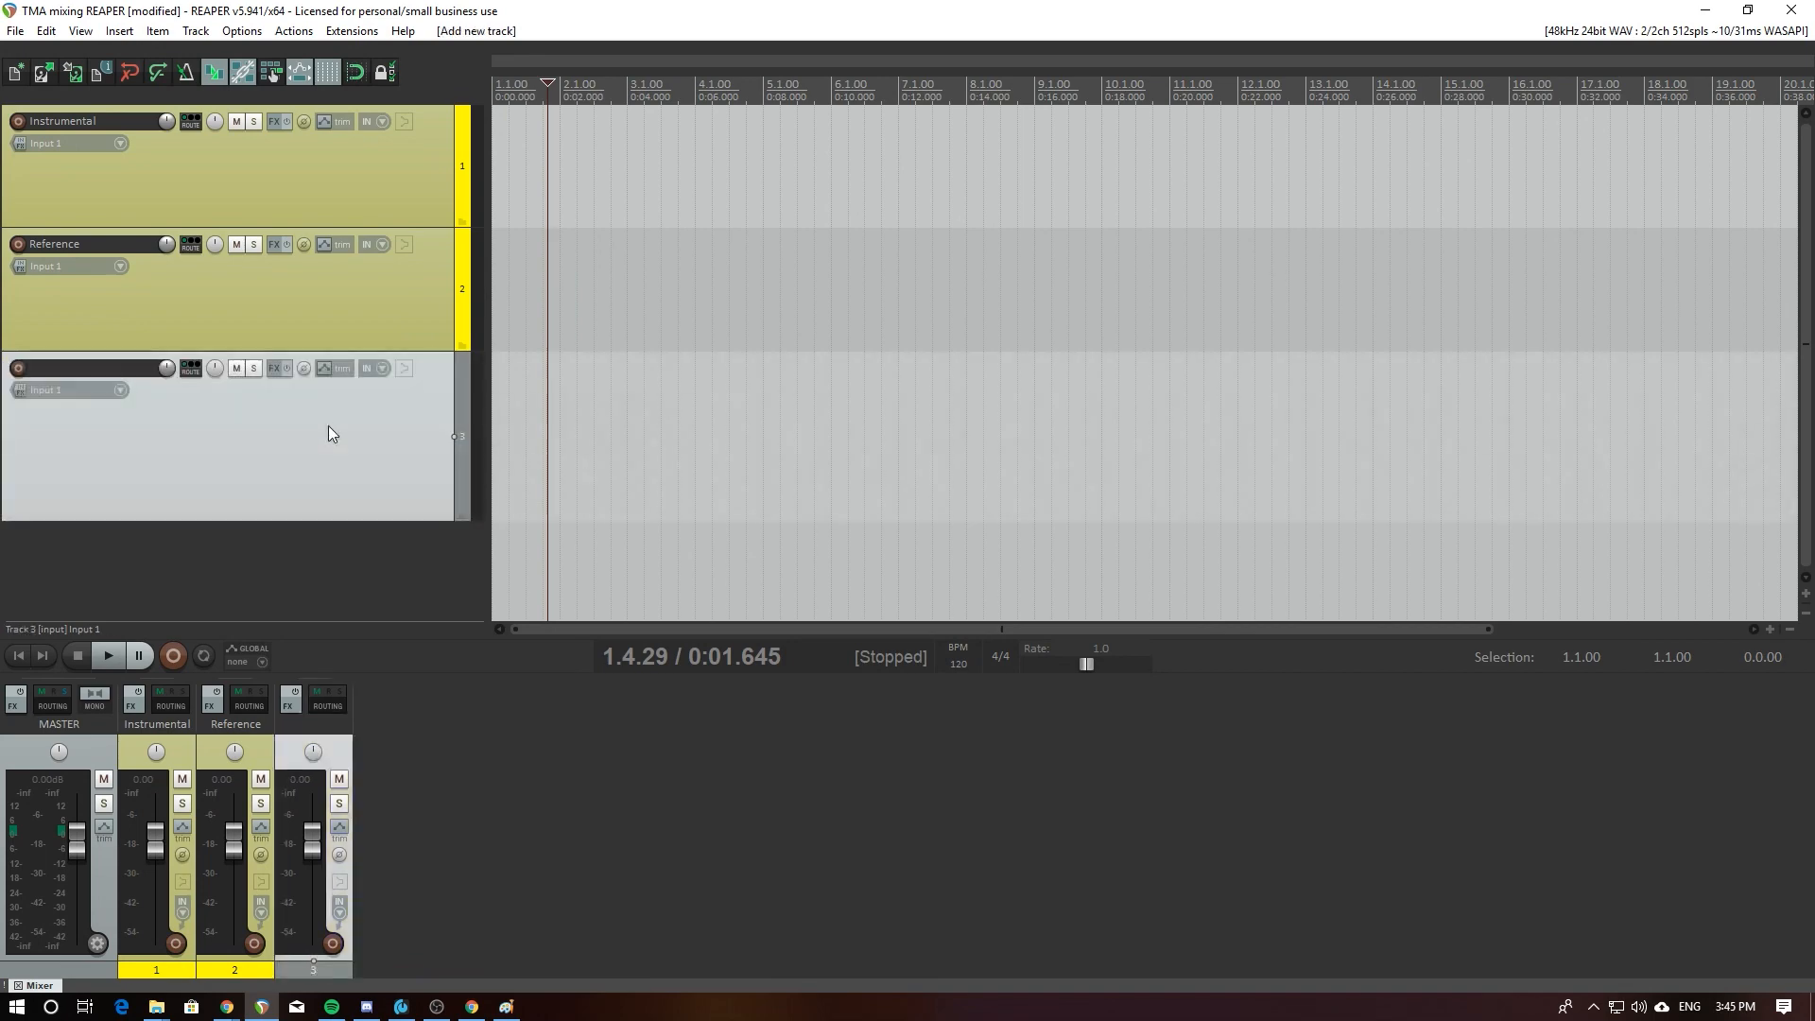
pyautogui.moveTo(344, 521); pyautogui.dragTo(350, 488)
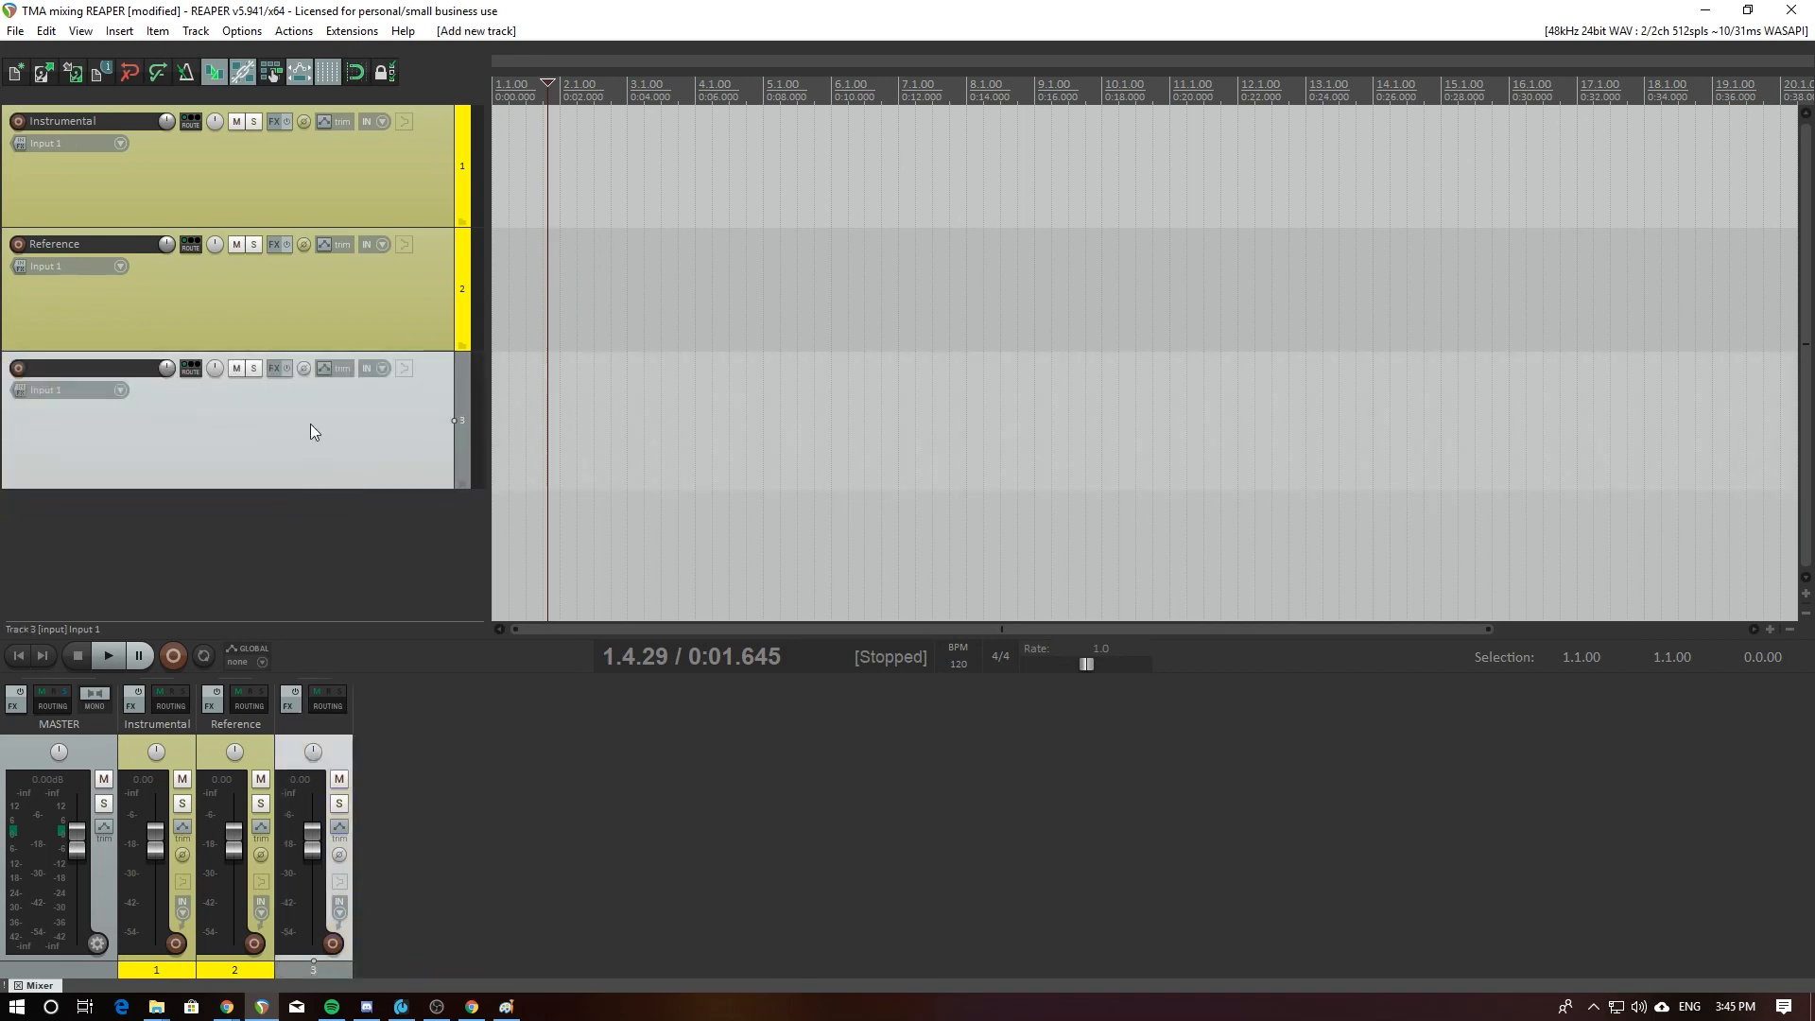
pyautogui.doubleClick(142, 371)
pyautogui.write('Vo')
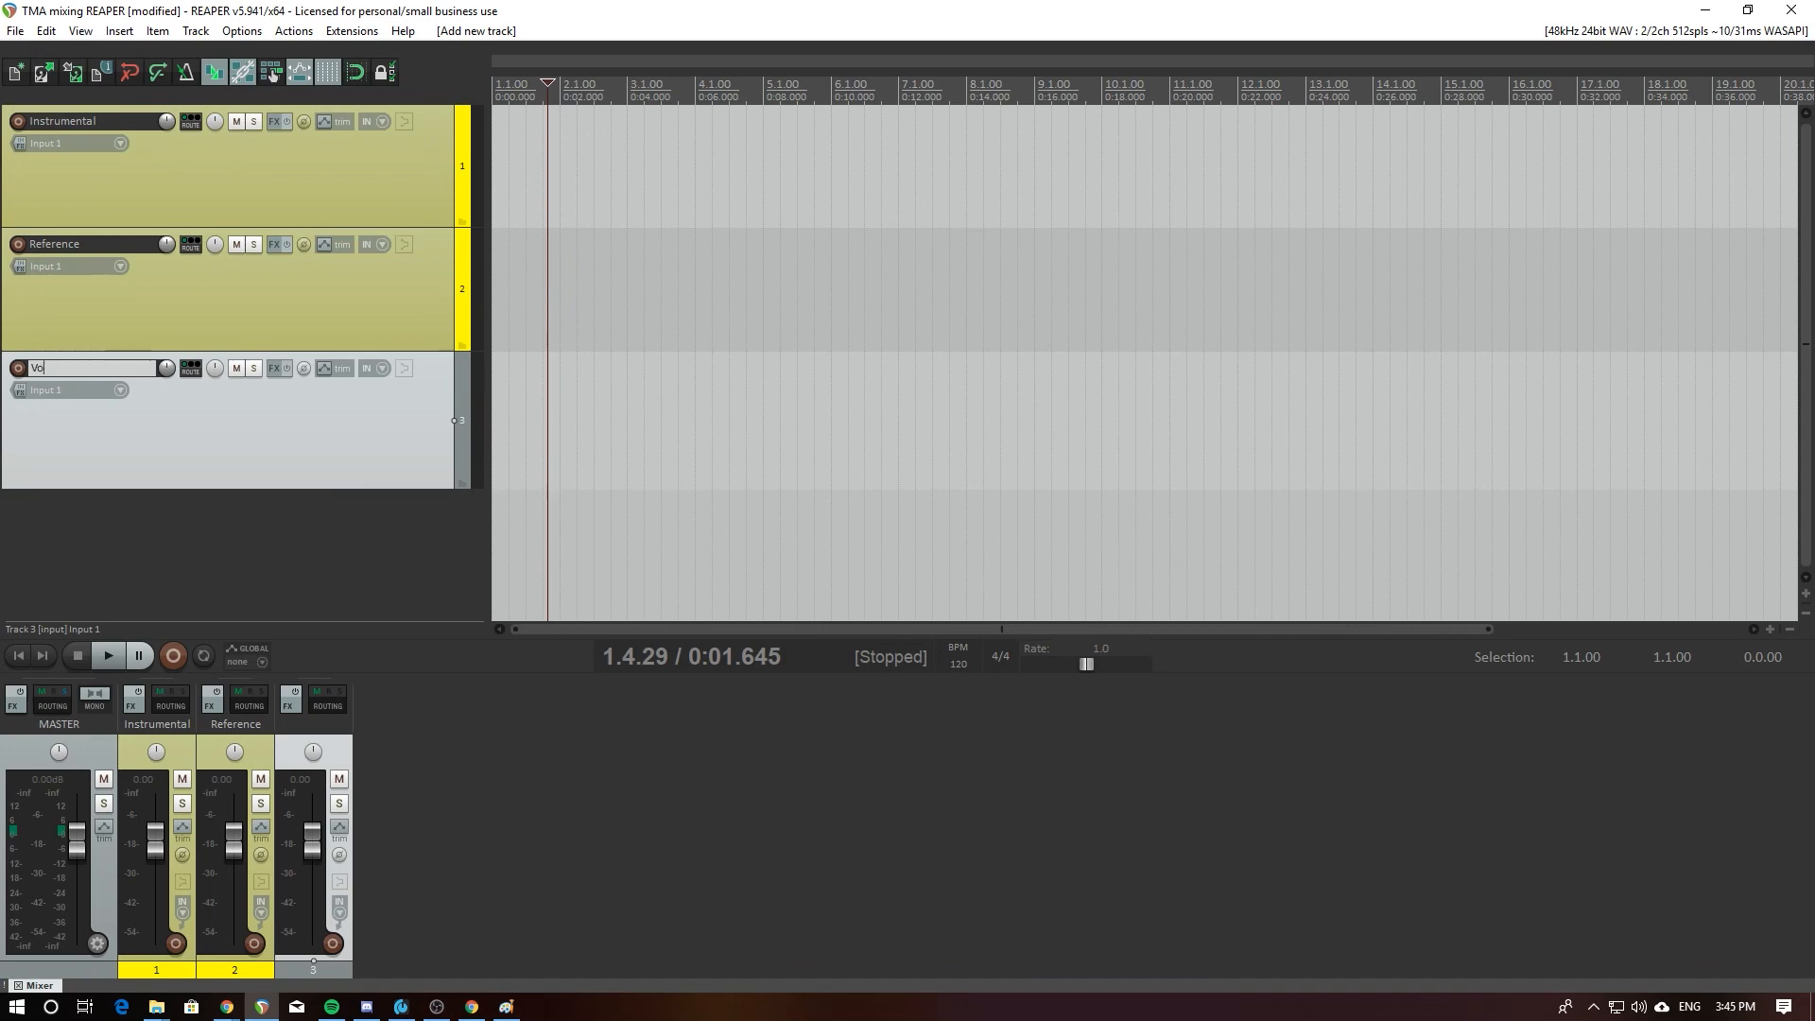
pyautogui.write('cal Track')
pyautogui.press('Return')
# Step: Set the Vocal Track to a custom green color and deselect it
pyautogui.rightClick(247, 446)
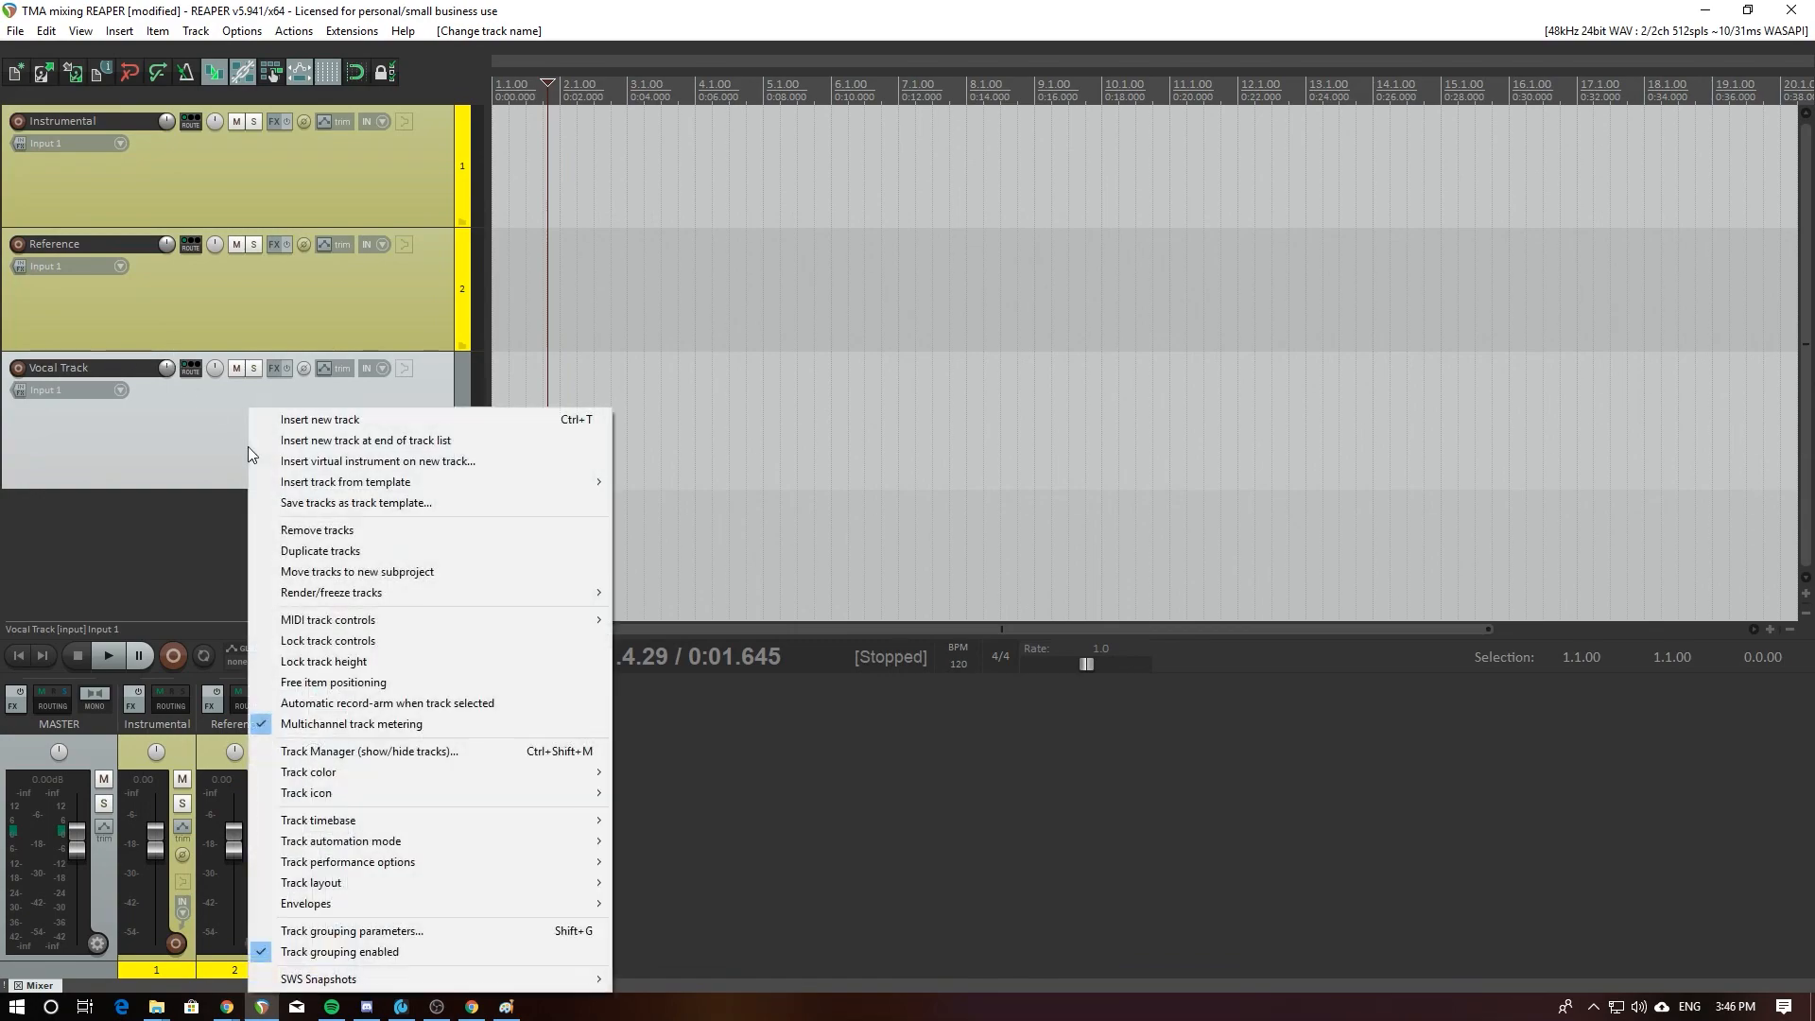
pyautogui.moveTo(436, 772)
pyautogui.click(689, 773)
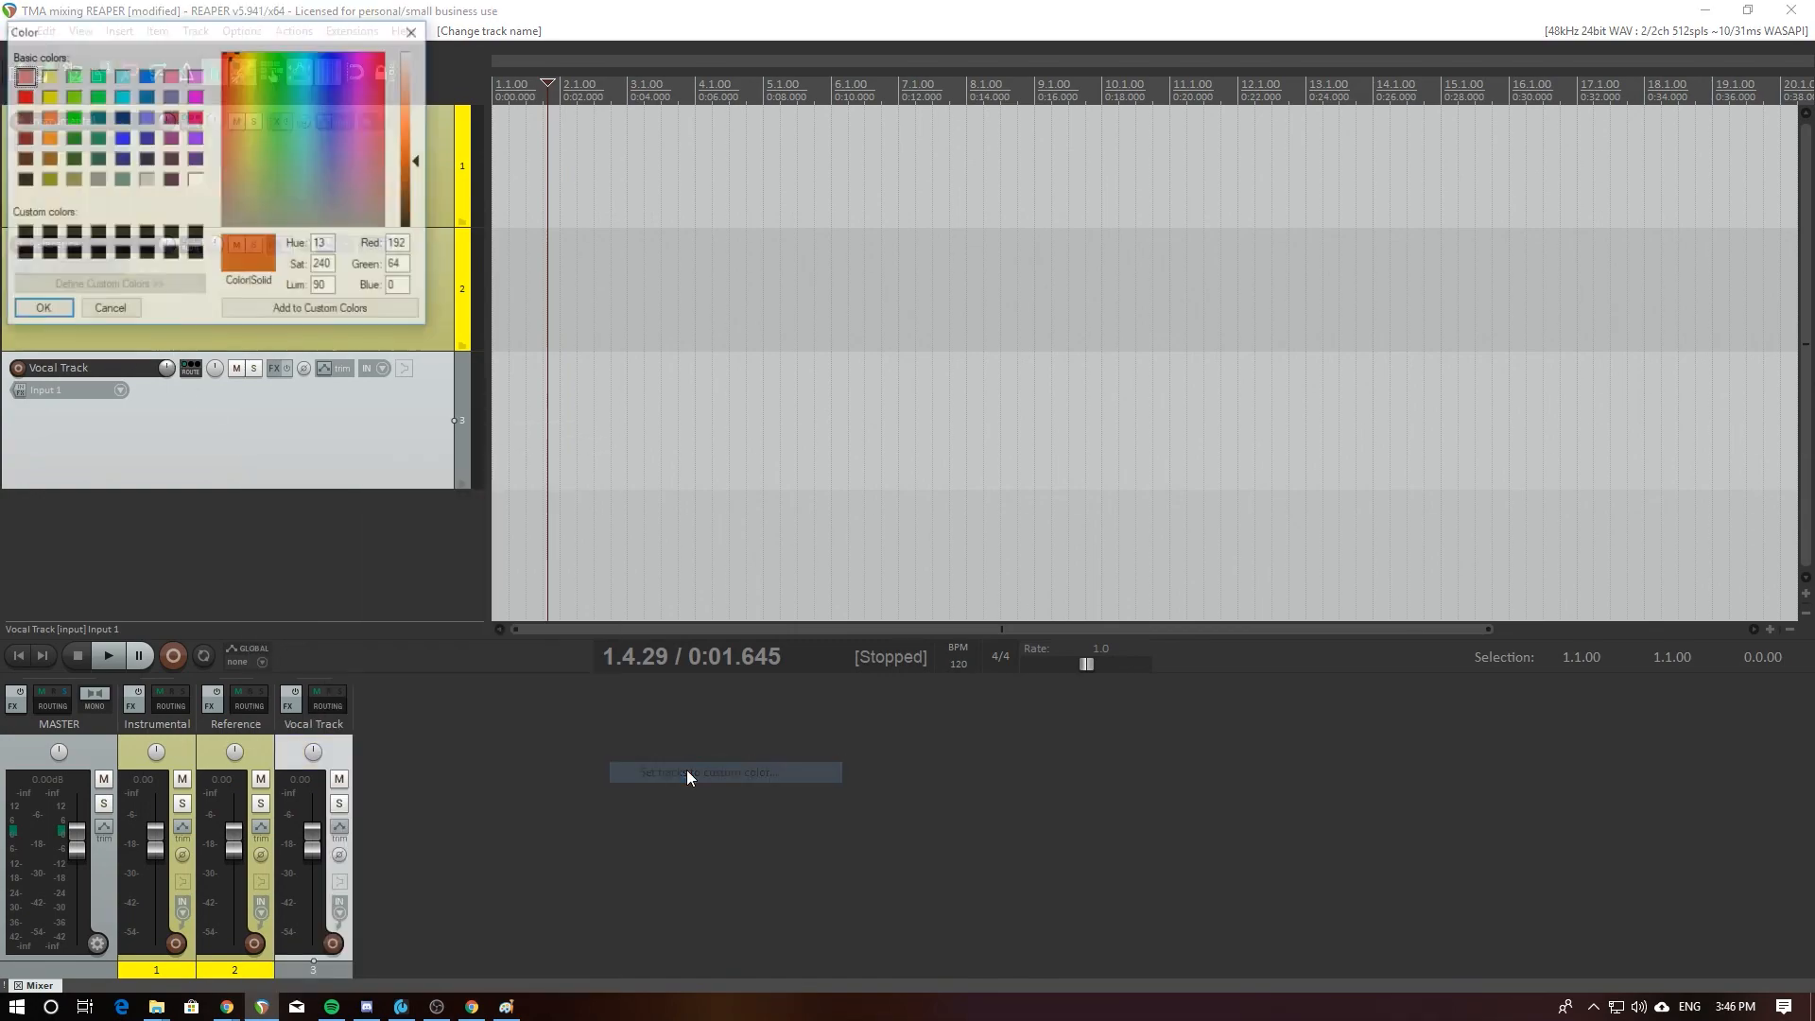
pyautogui.click(74, 117)
pyautogui.click(44, 308)
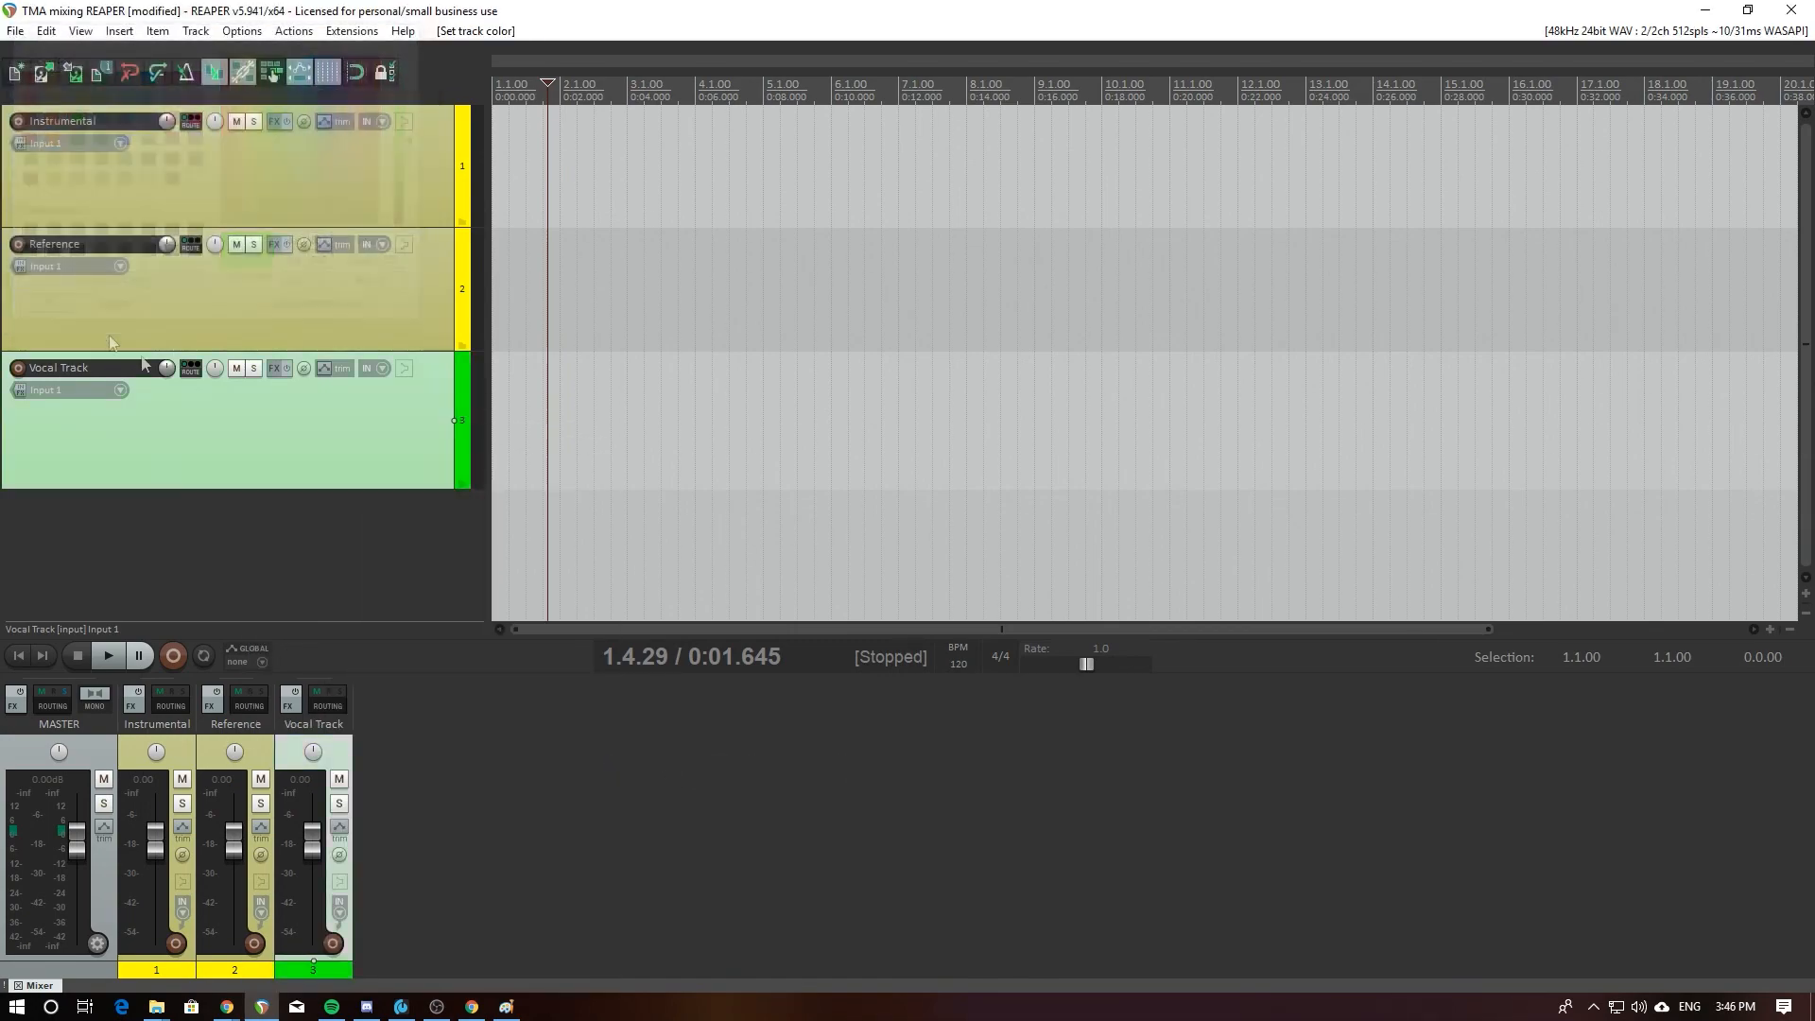
pyautogui.click(343, 552)
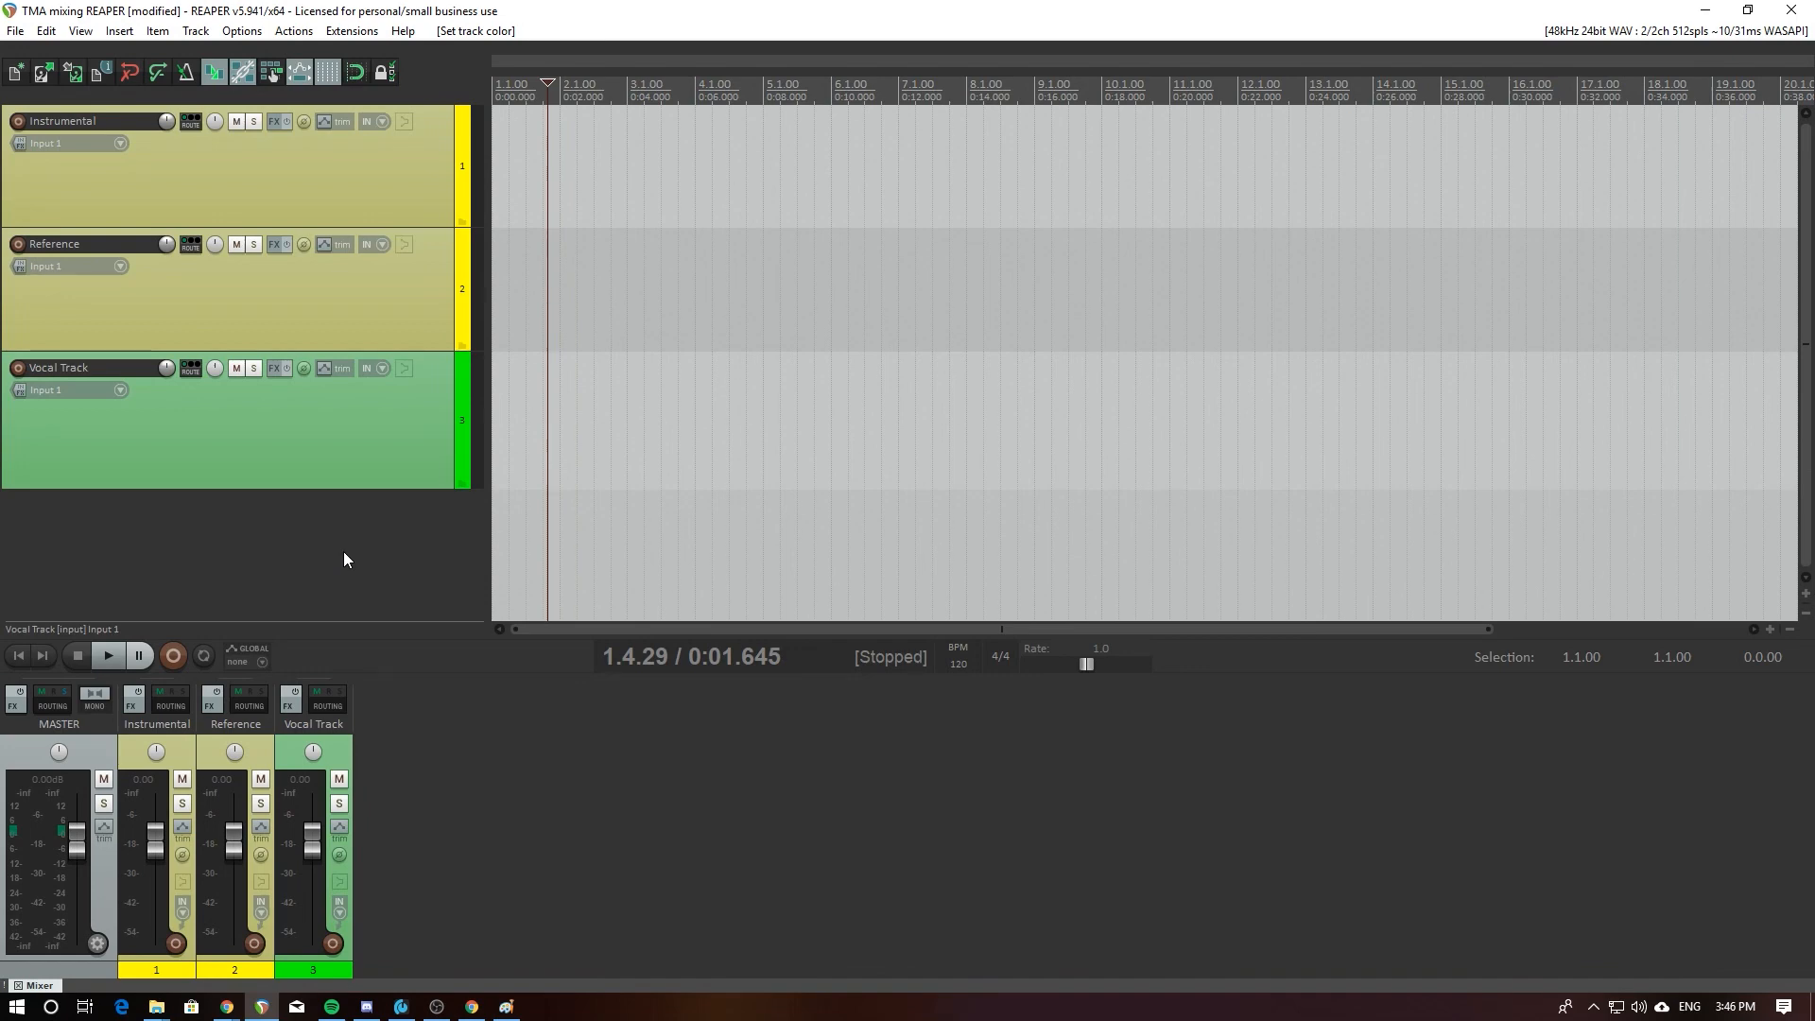
# Step: Arm the Vocal Track for recording to check its input meter, and disarm it
pyautogui.click(319, 460)
pyautogui.click(293, 557)
pyautogui.click(19, 370)
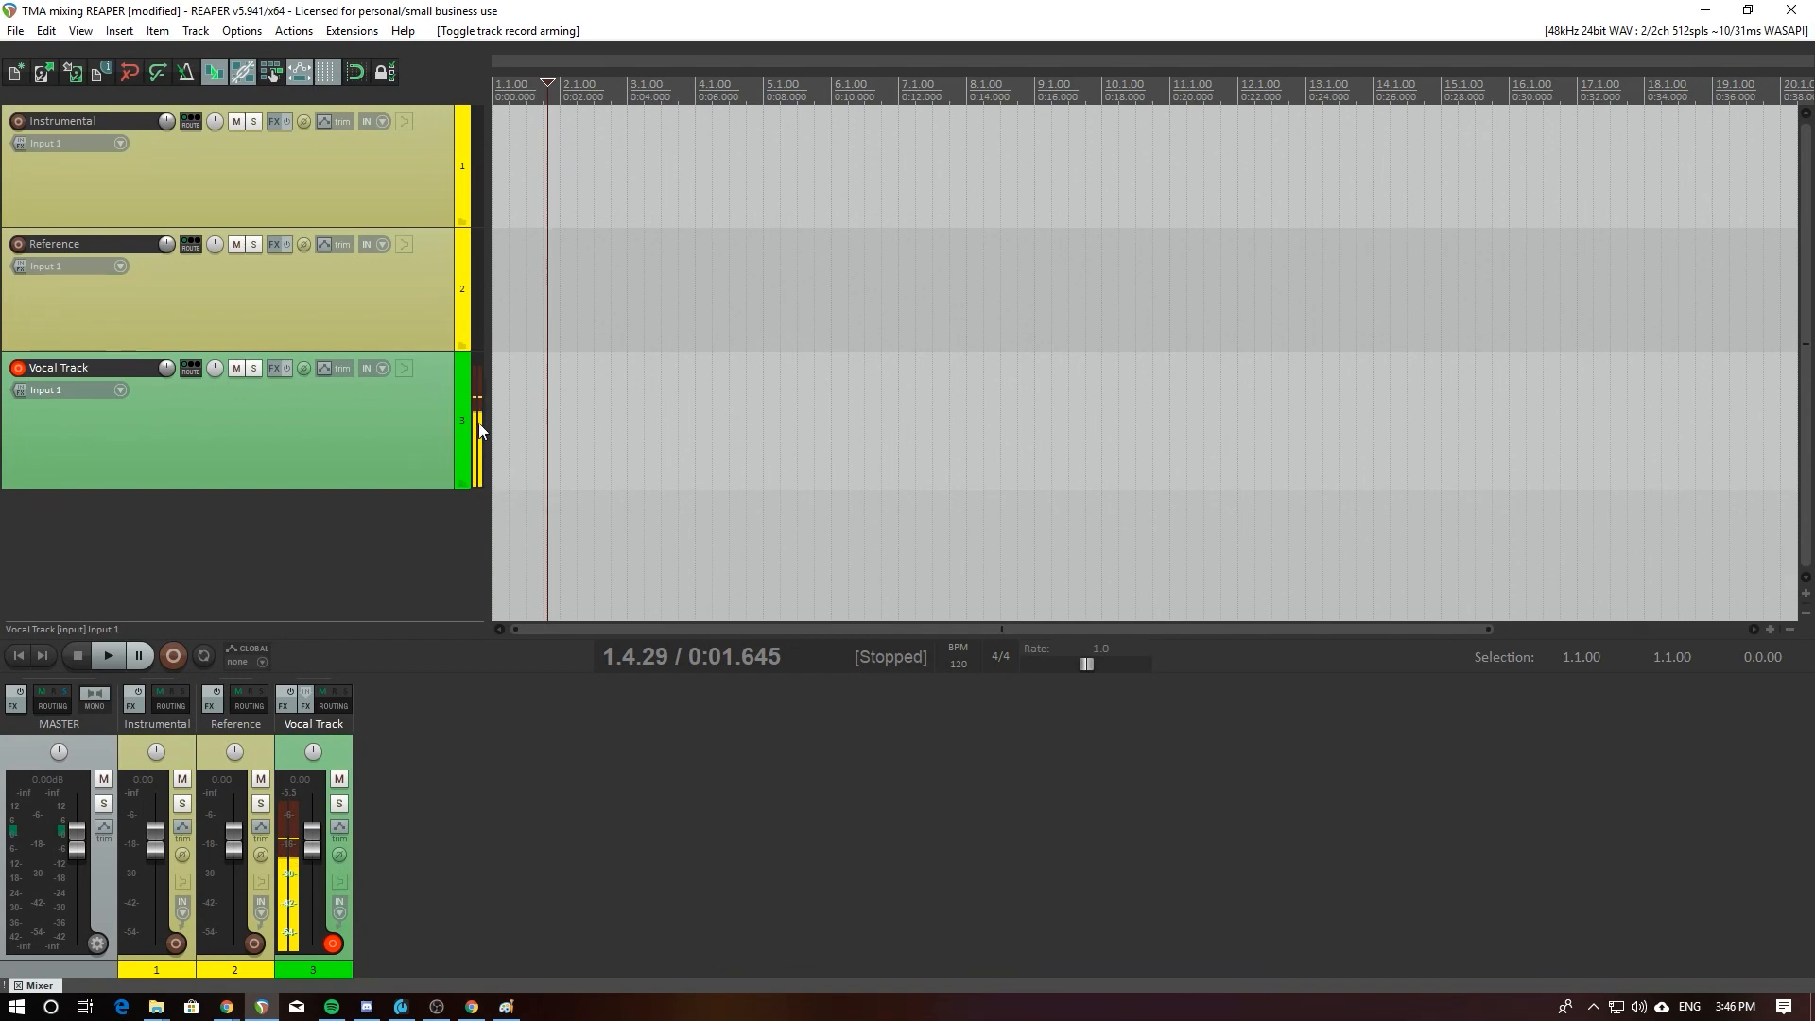
pyautogui.click(18, 368)
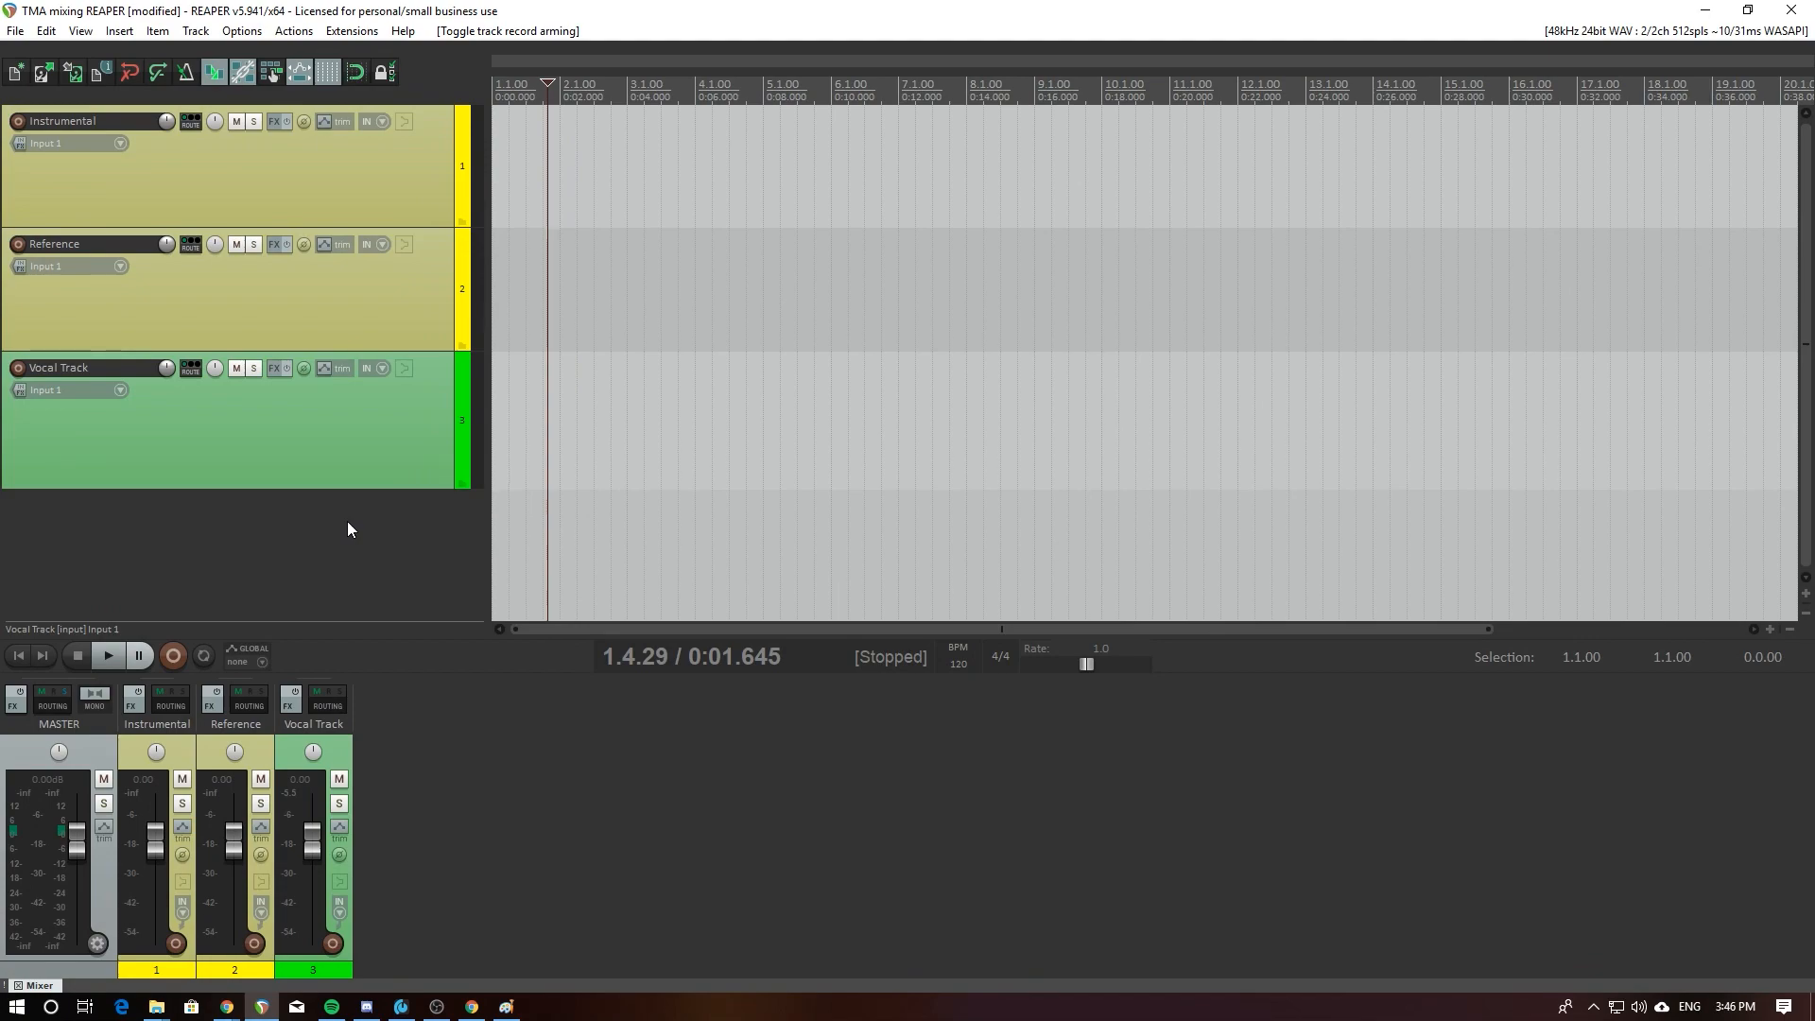
# Step: Add three empty tracks below the Vocal Track
pyautogui.doubleClick(347, 520)
pyautogui.doubleClick(352, 587)
pyautogui.doubleClick(362, 570)
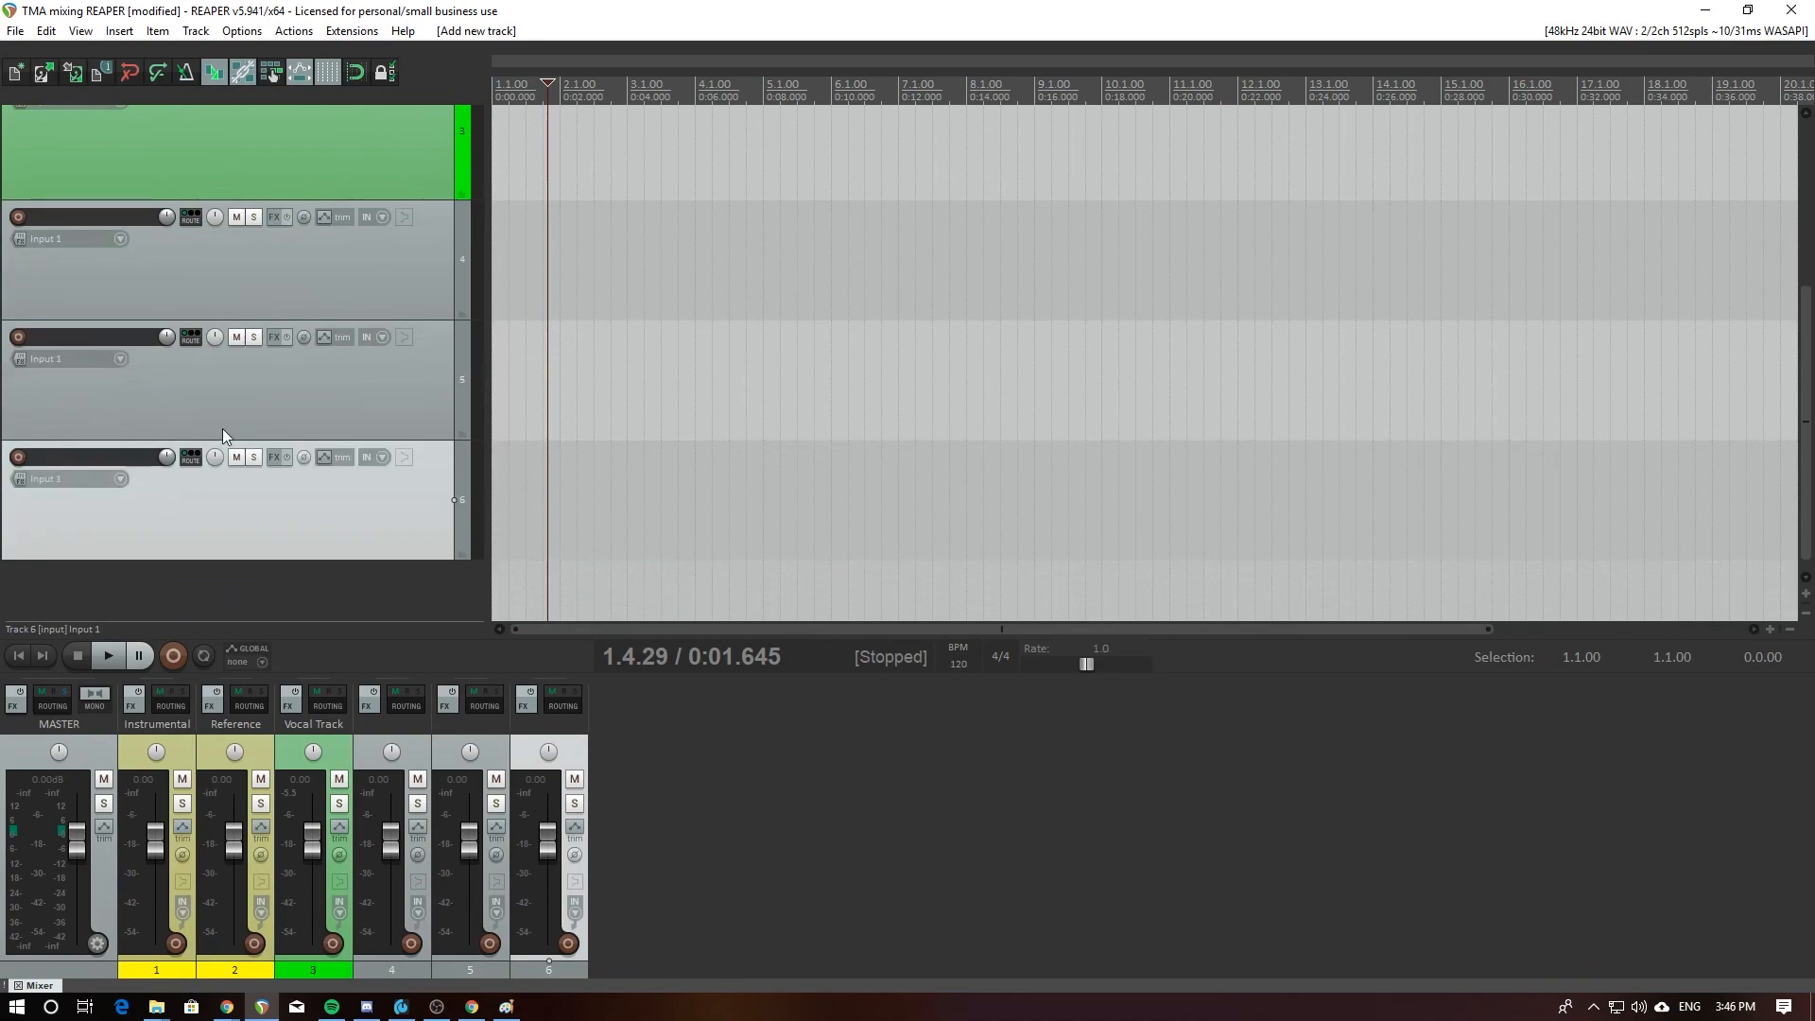
# Step: Duplicate the green Vocal Track once, directly below the original
pyautogui.scroll(3, 263, 451)
pyautogui.scroll(-3, 263, 452)
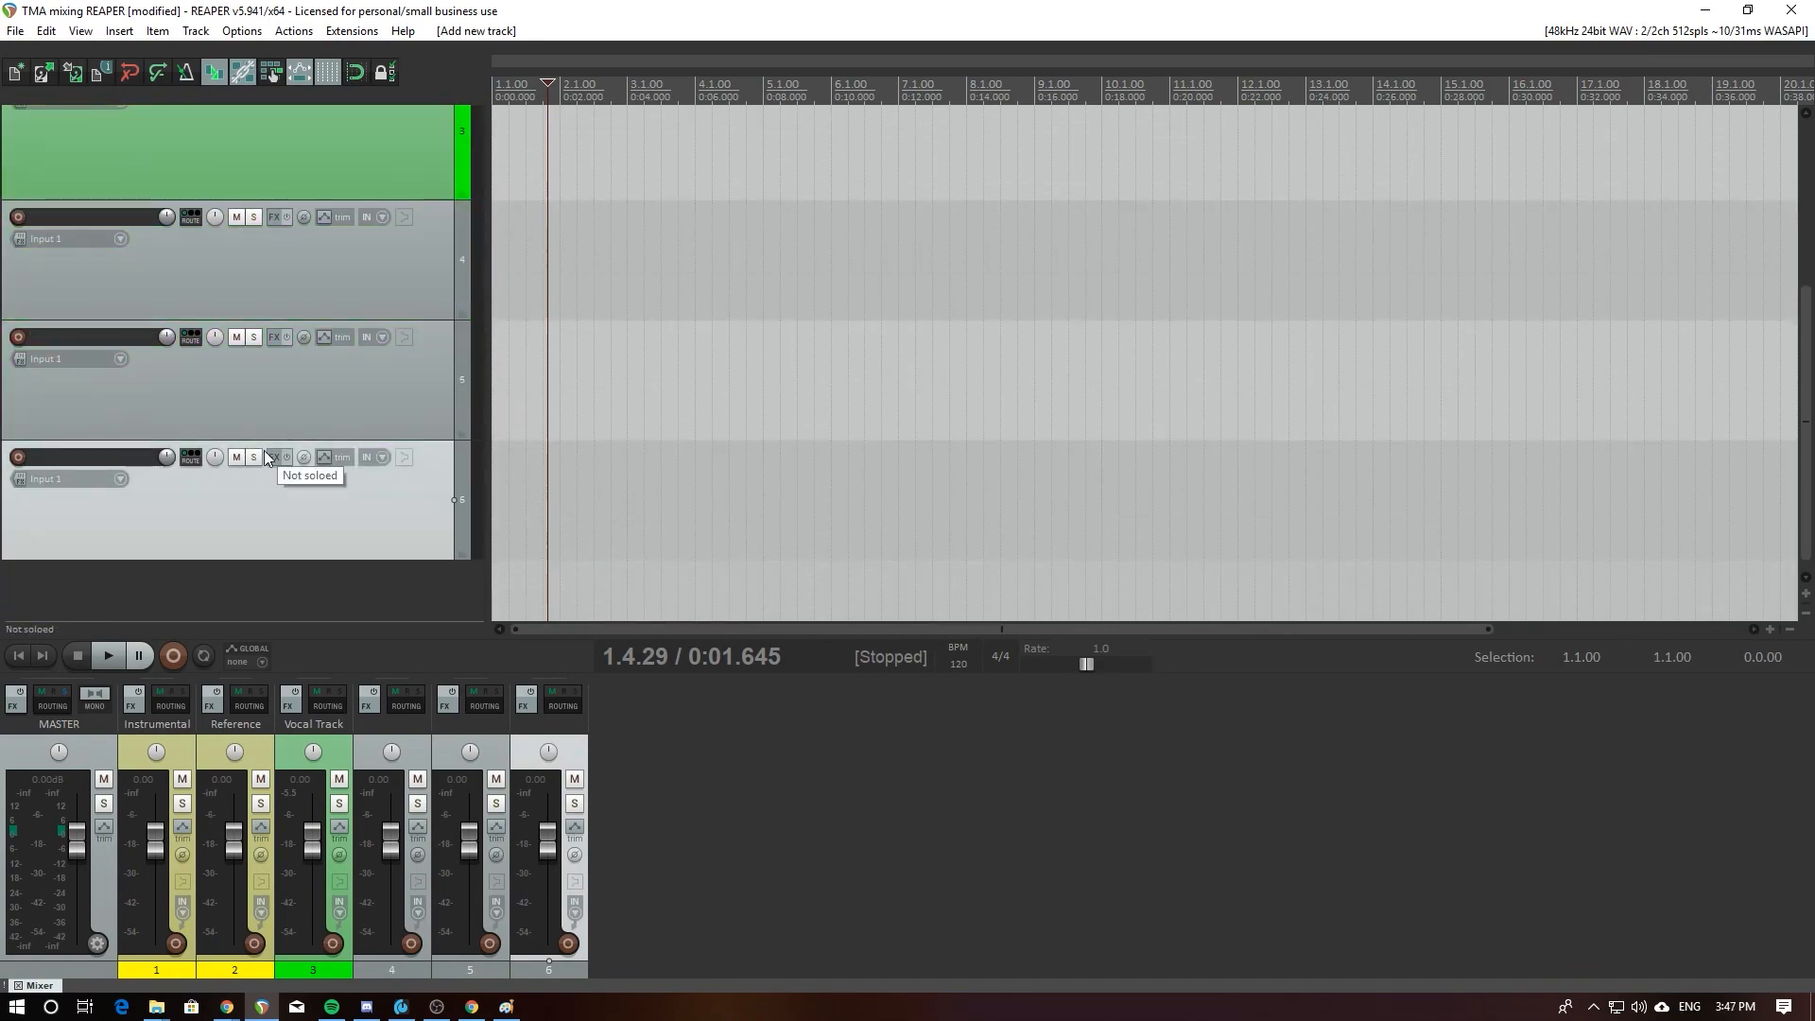
pyautogui.scroll(2, 263, 450)
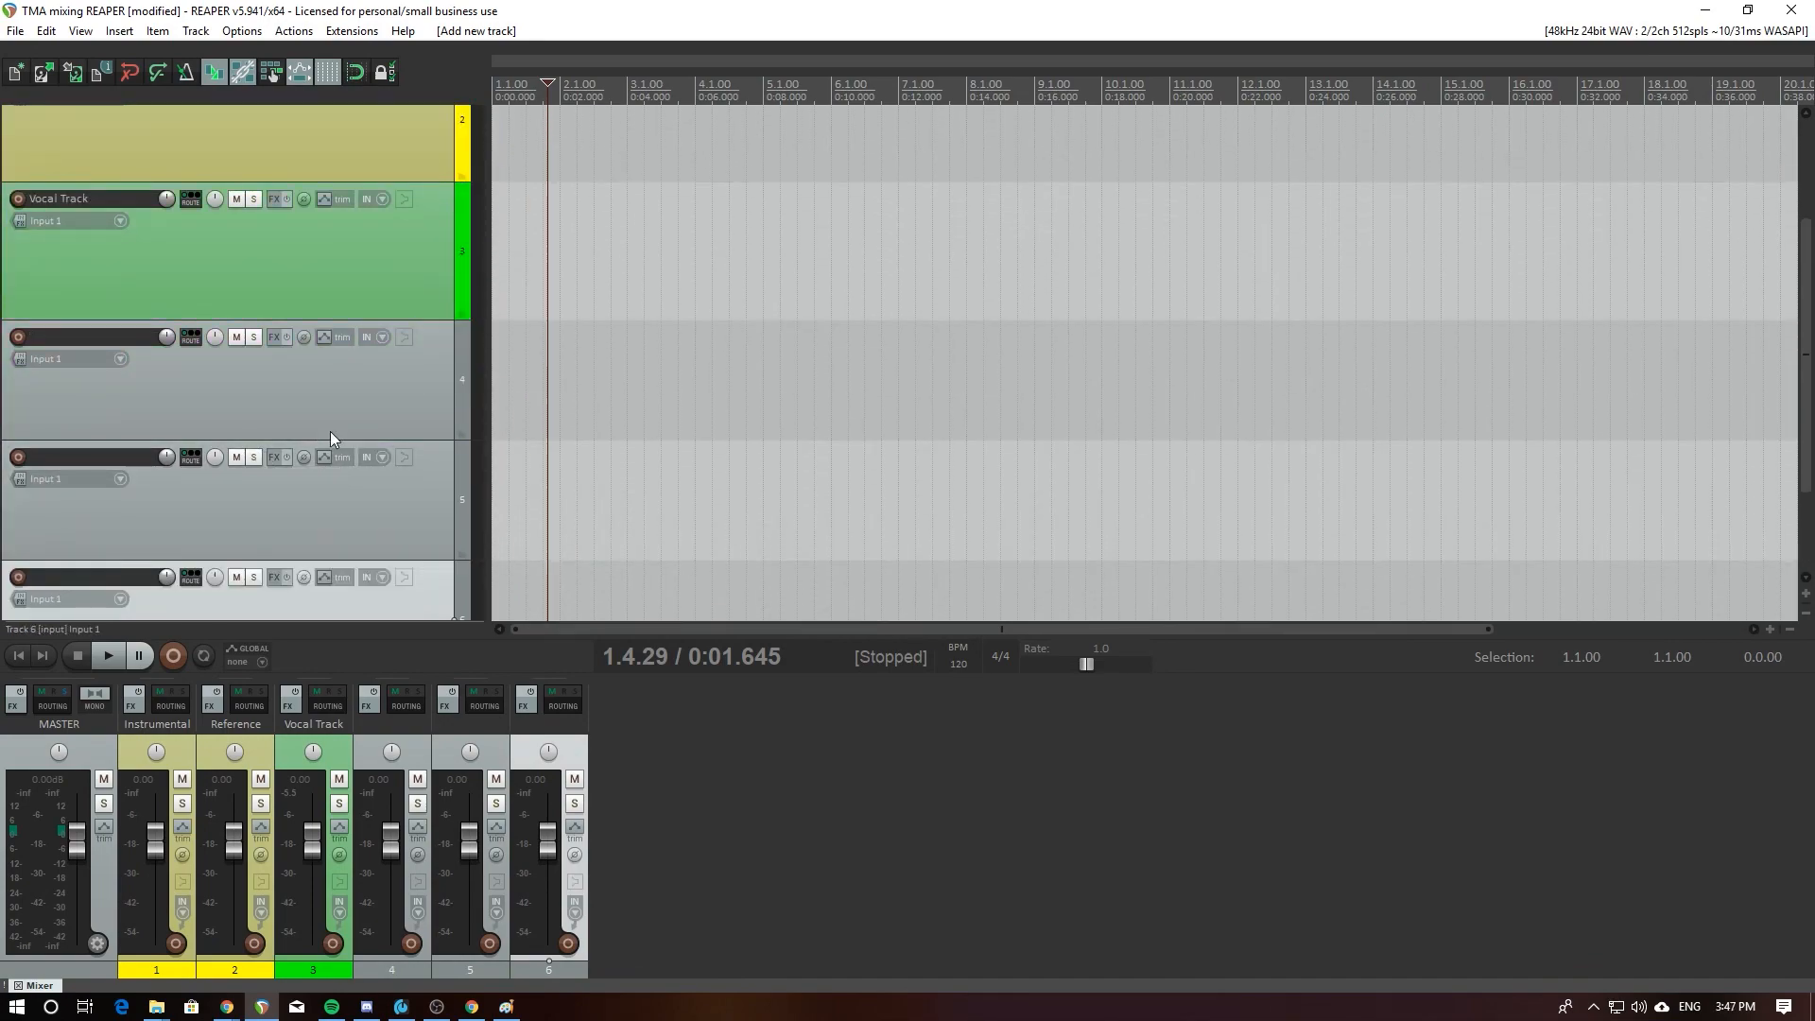
pyautogui.scroll(-1, 331, 431)
pyautogui.scroll(2, 326, 421)
pyautogui.rightClick(323, 367)
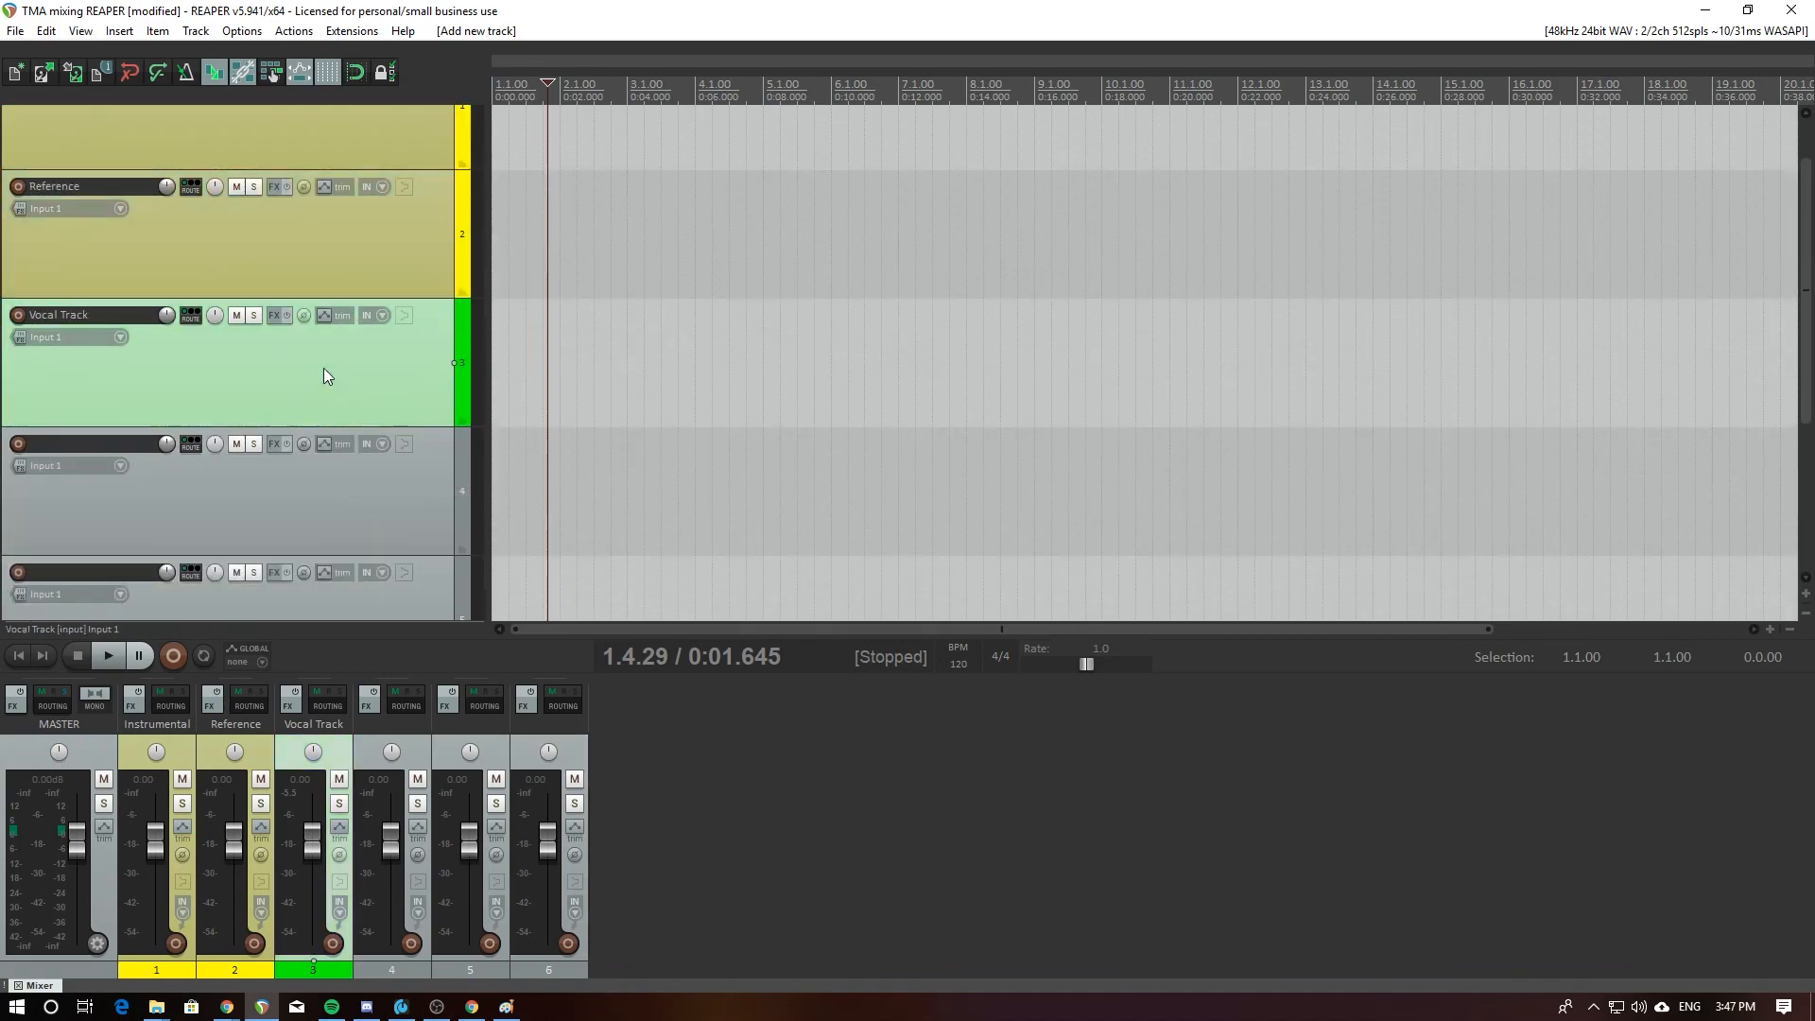
pyautogui.click(433, 519)
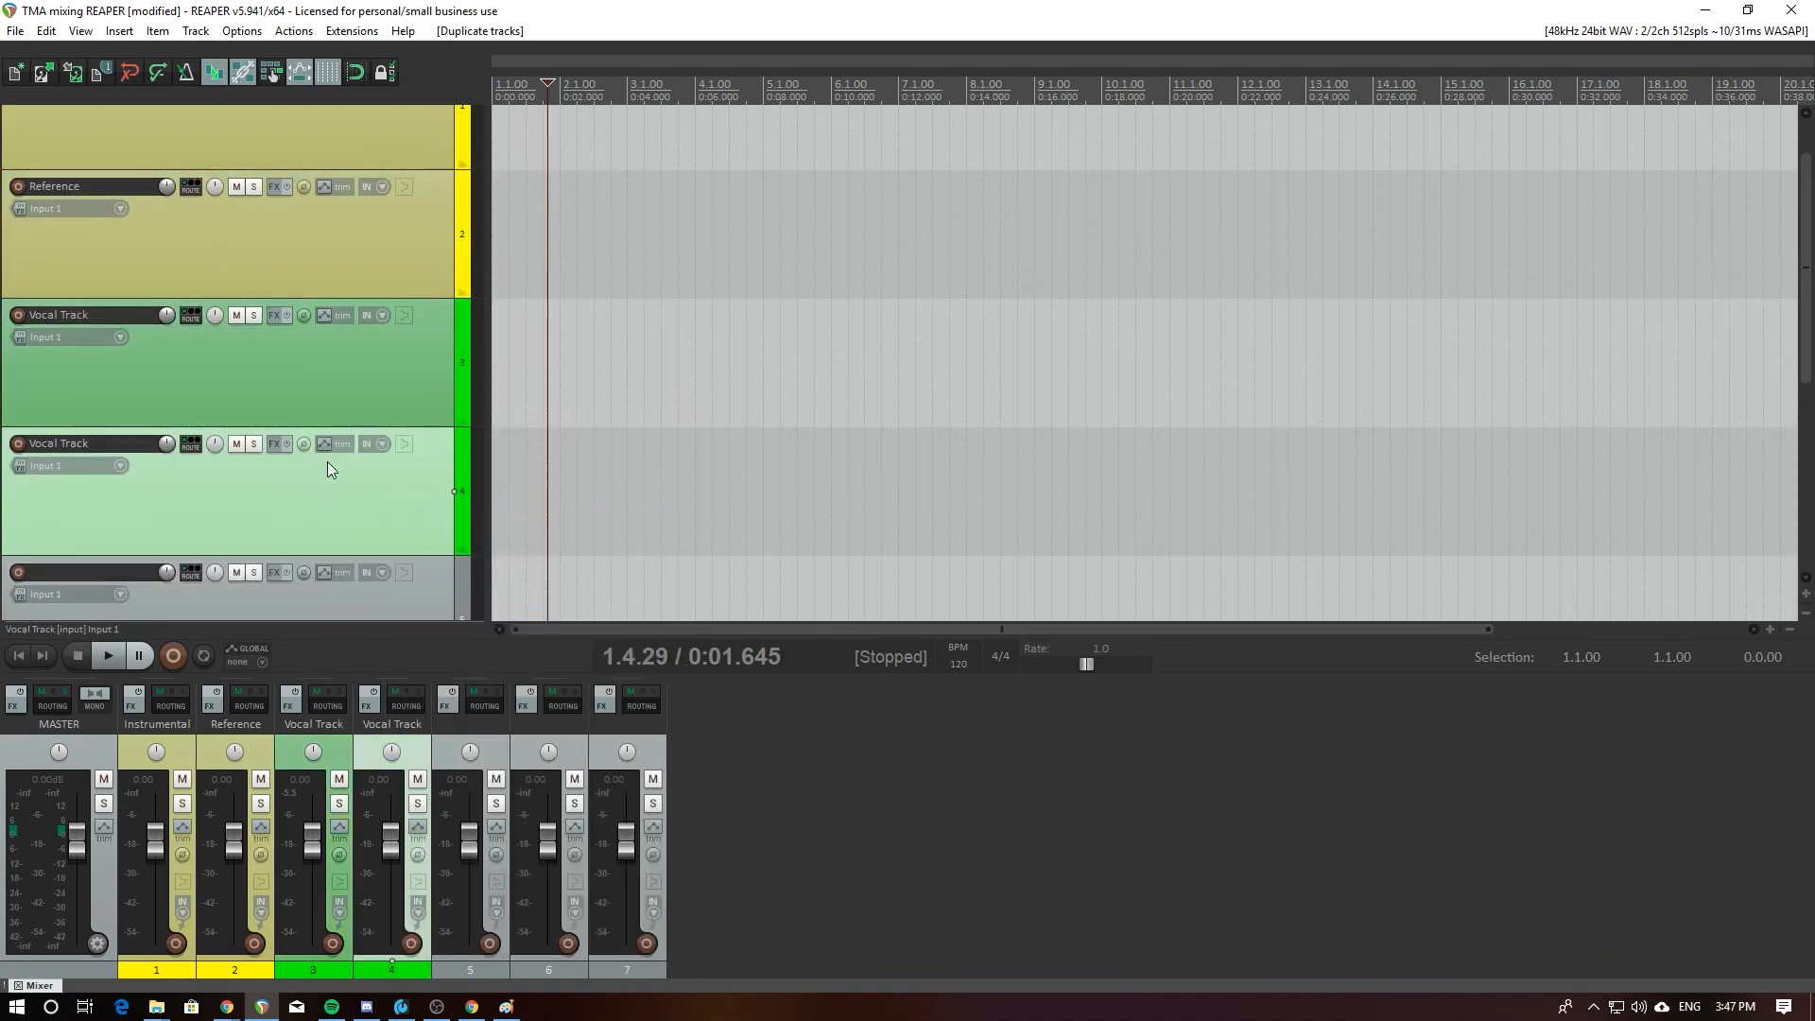
# Step: Remove the three empty unnamed tracks below the two vocal tracks
pyautogui.scroll(-2, 327, 461)
pyautogui.scroll(1, 327, 461)
pyautogui.click(332, 503)
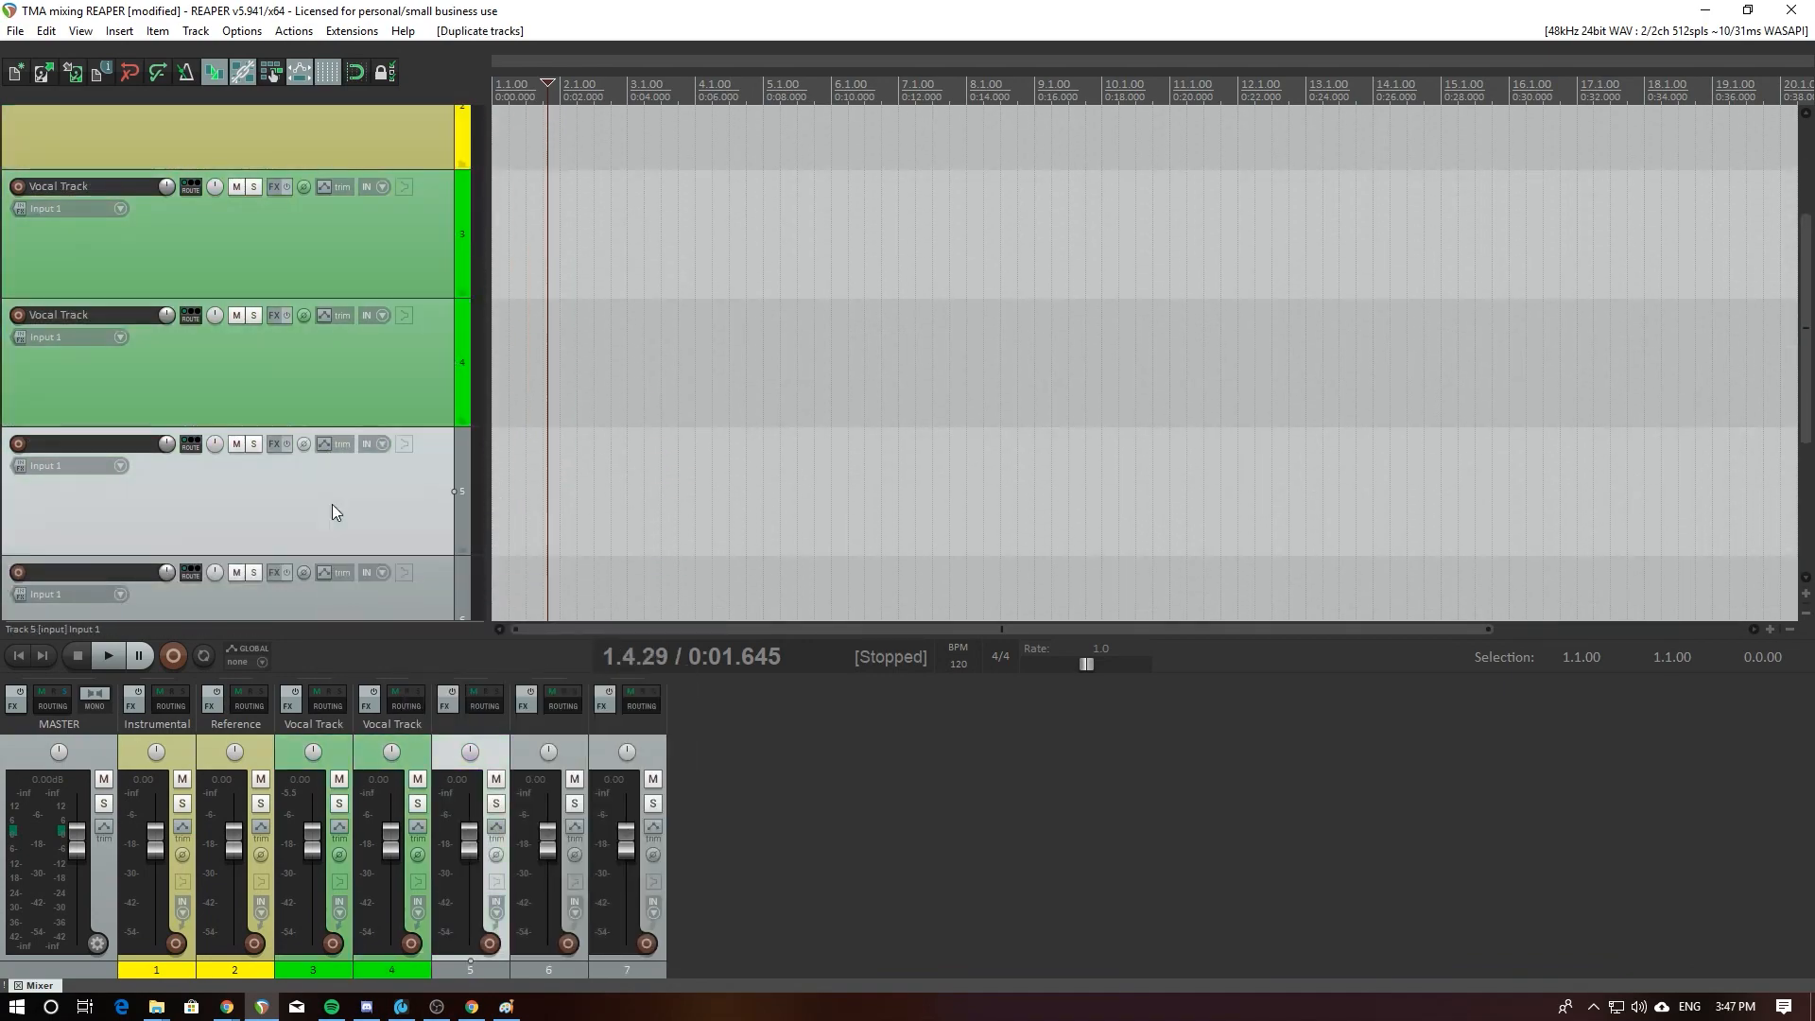
pyautogui.scroll(1, 355, 477)
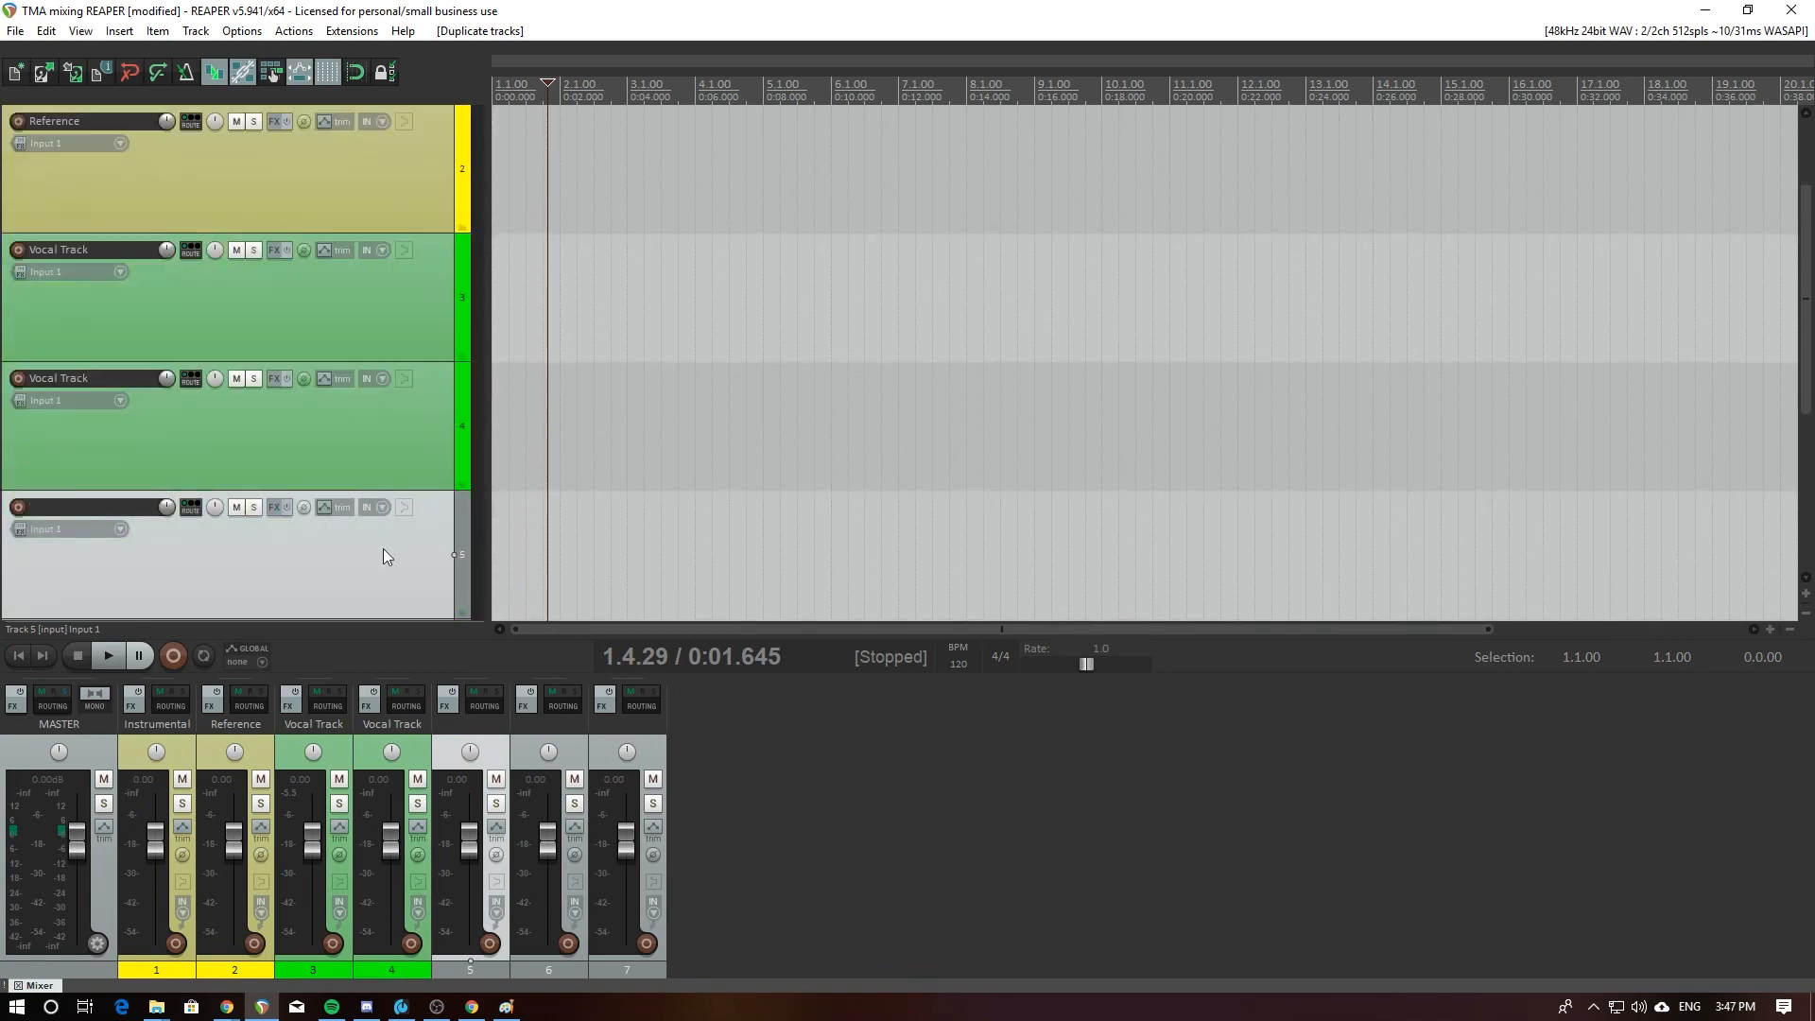
pyautogui.scroll(-1, 383, 548)
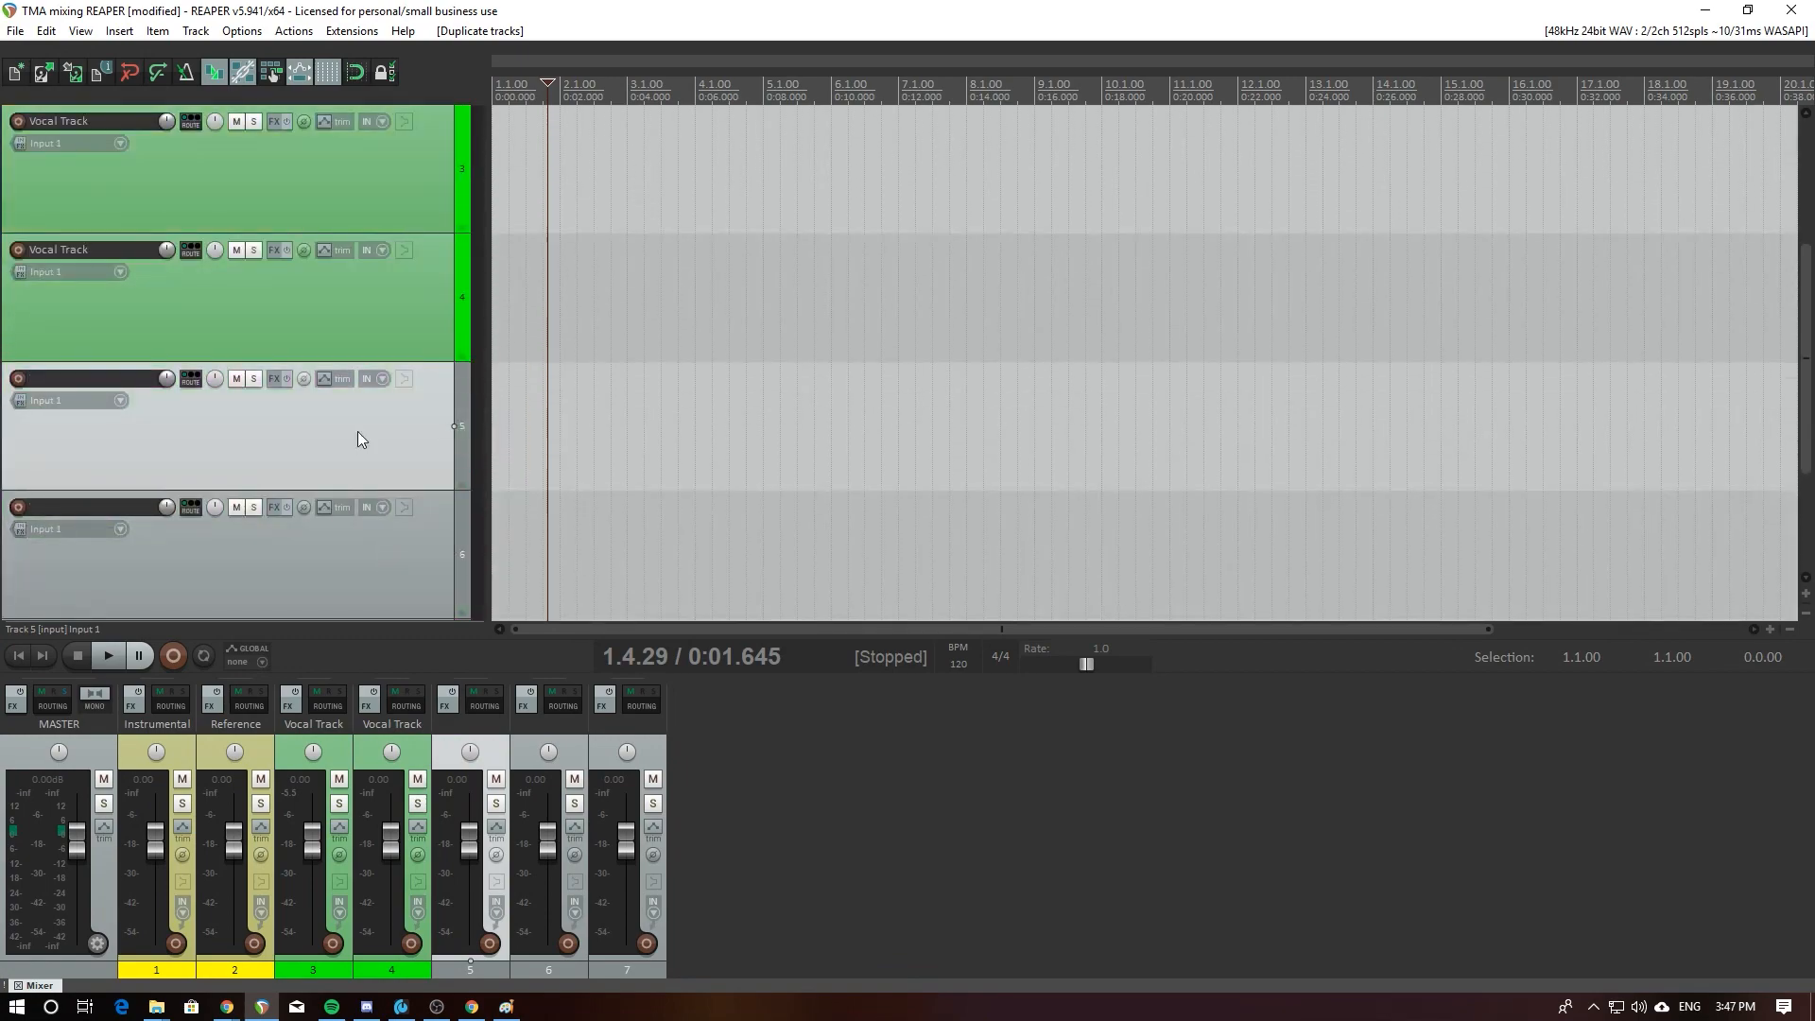
pyautogui.hotkey('ctrl', 'z')
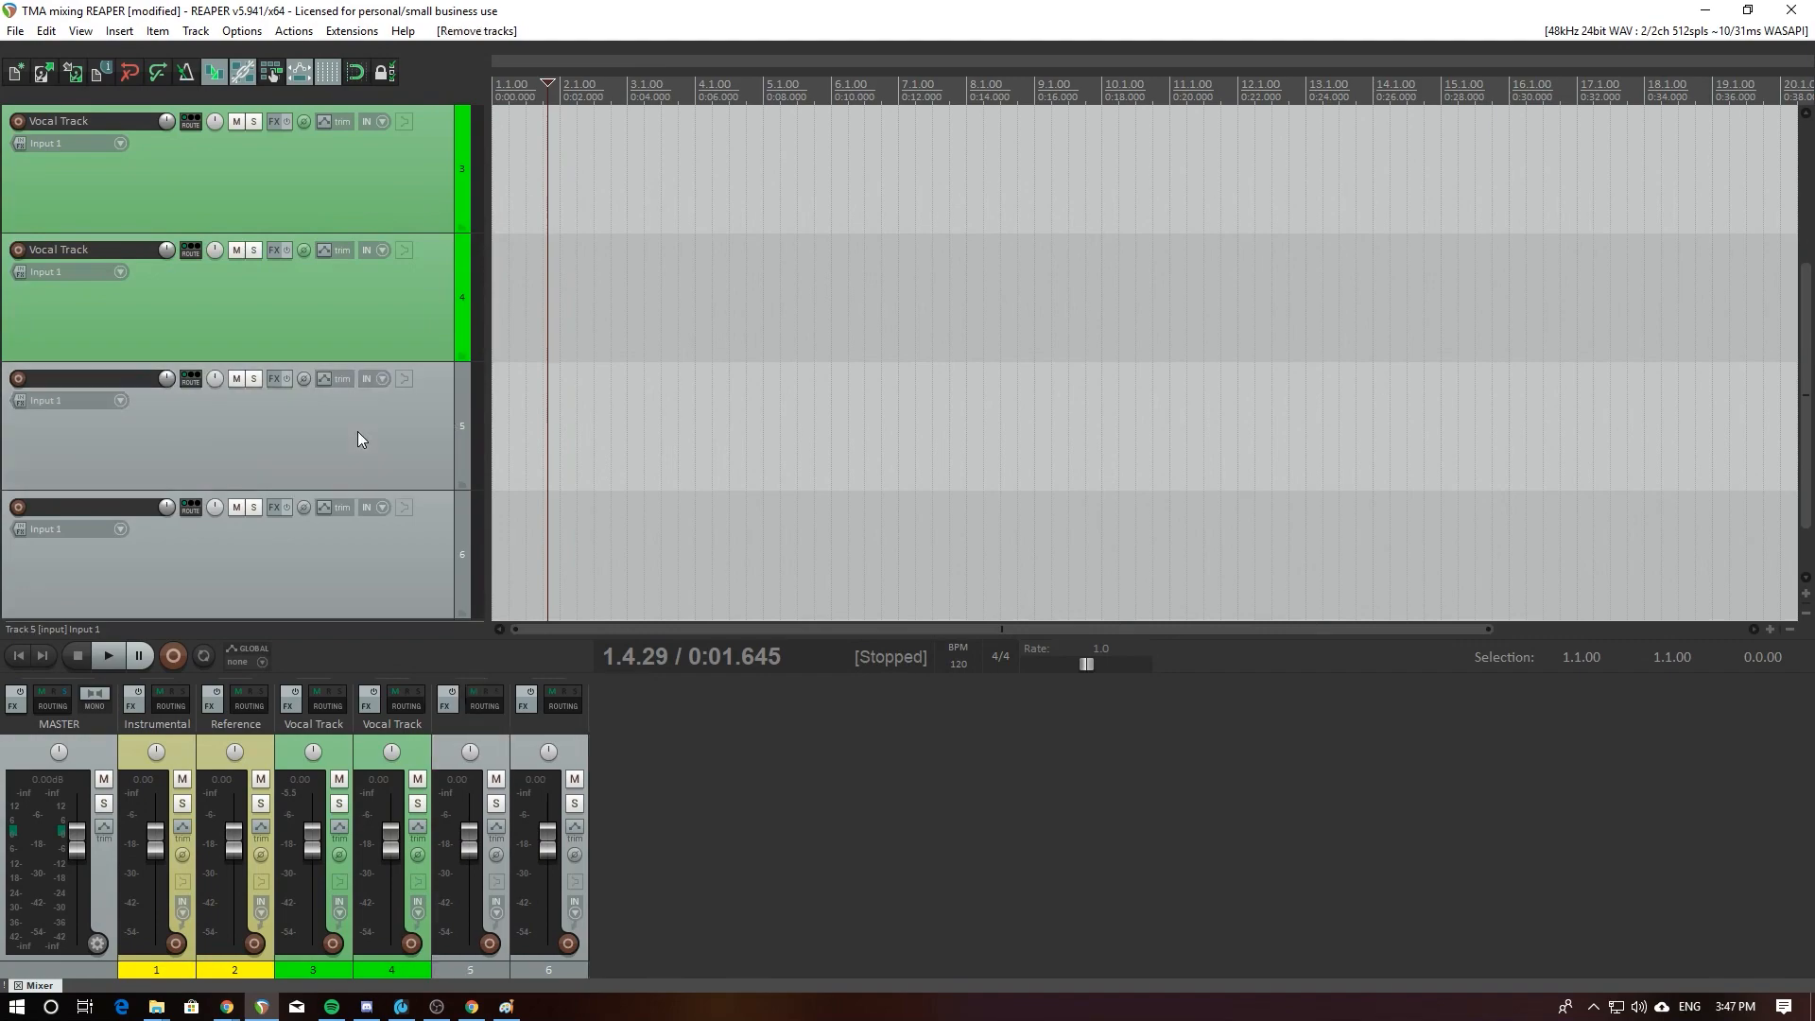
pyautogui.hotkey('ctrl', 'z')
pyautogui.hotkey('ctrl', 'z')
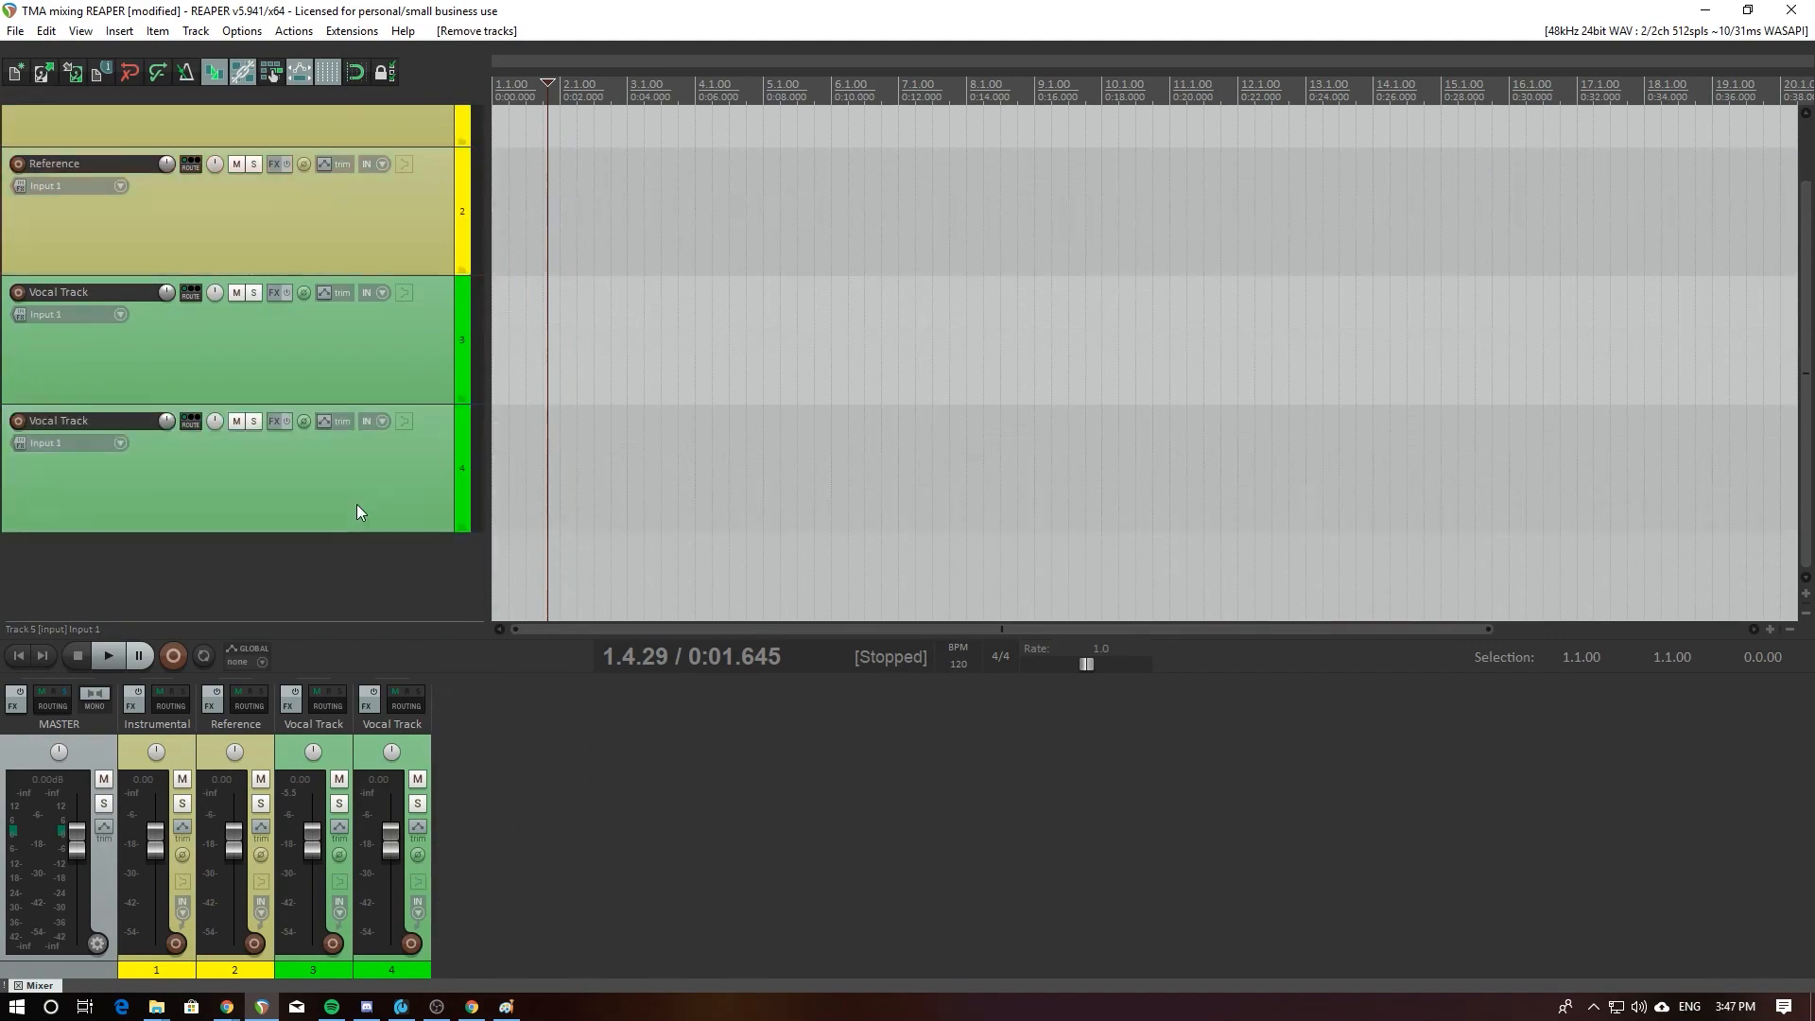
# Step: Duplicate the last Vocal Track two more times to make four green vocal tracks
pyautogui.click(353, 560)
pyautogui.scroll(-1, 353, 559)
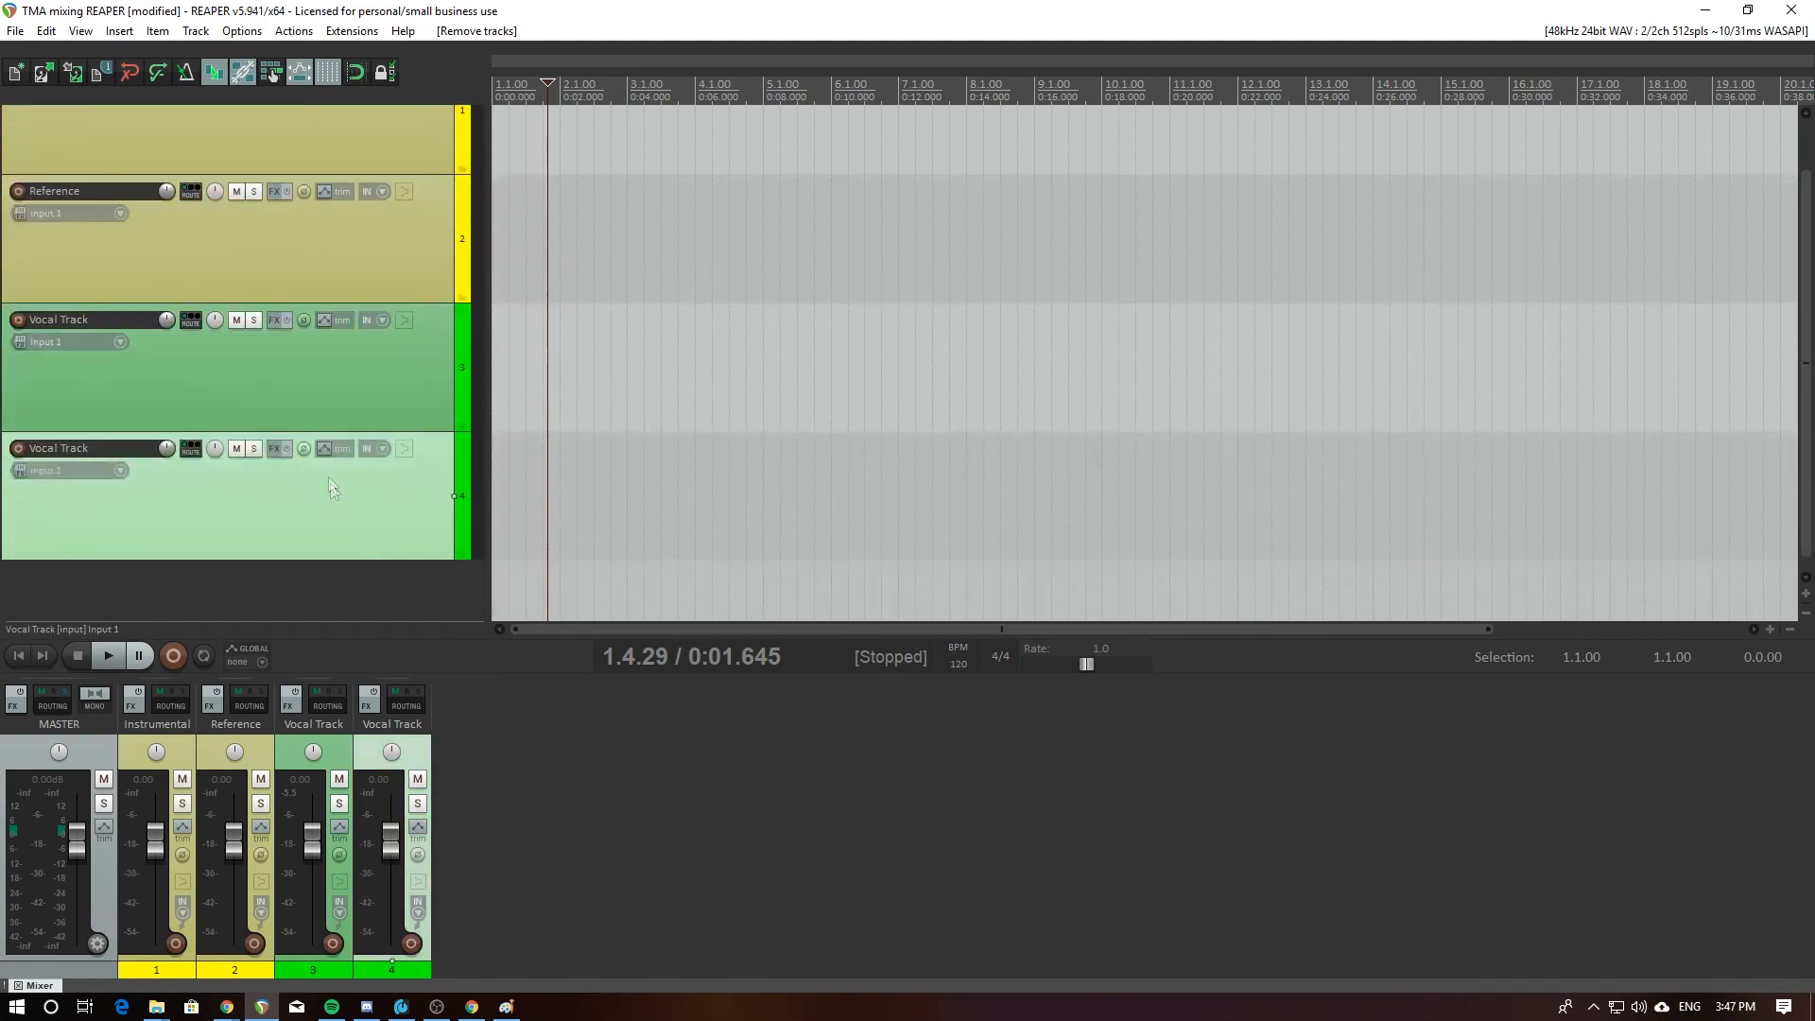
pyautogui.rightClick(327, 557)
pyautogui.click(414, 552)
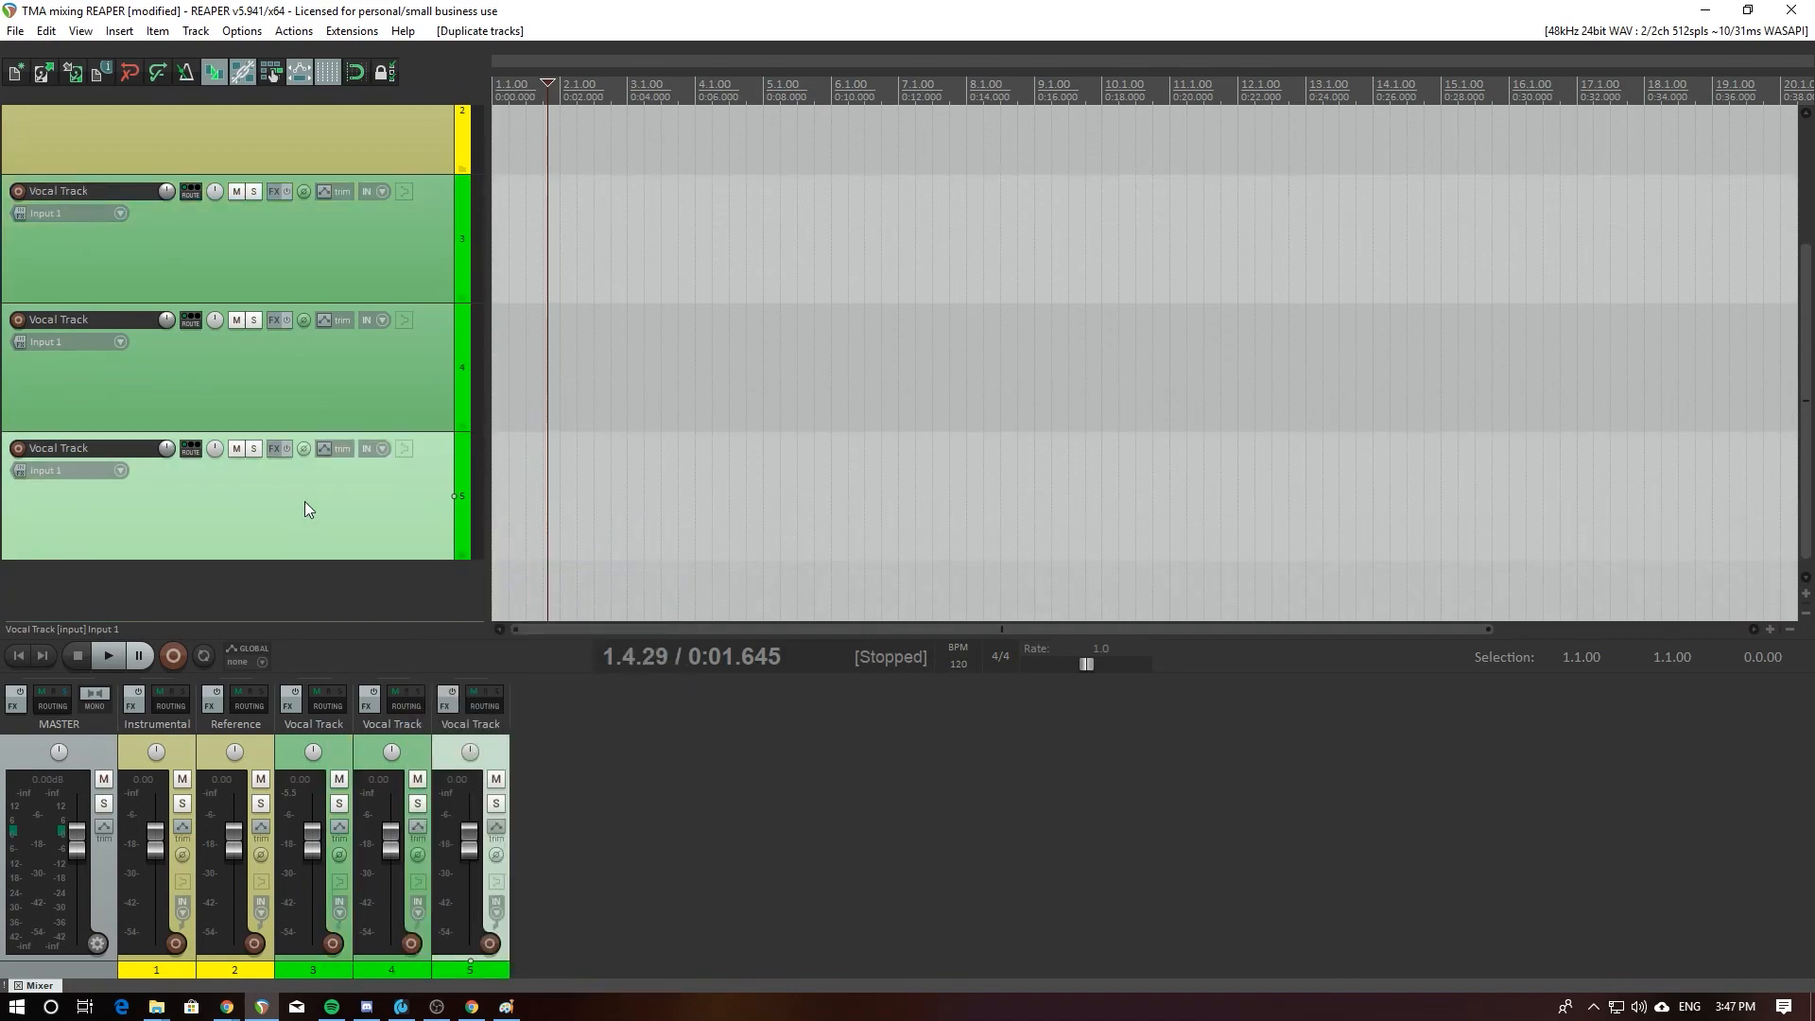
pyautogui.rightClick(304, 509)
pyautogui.click(368, 552)
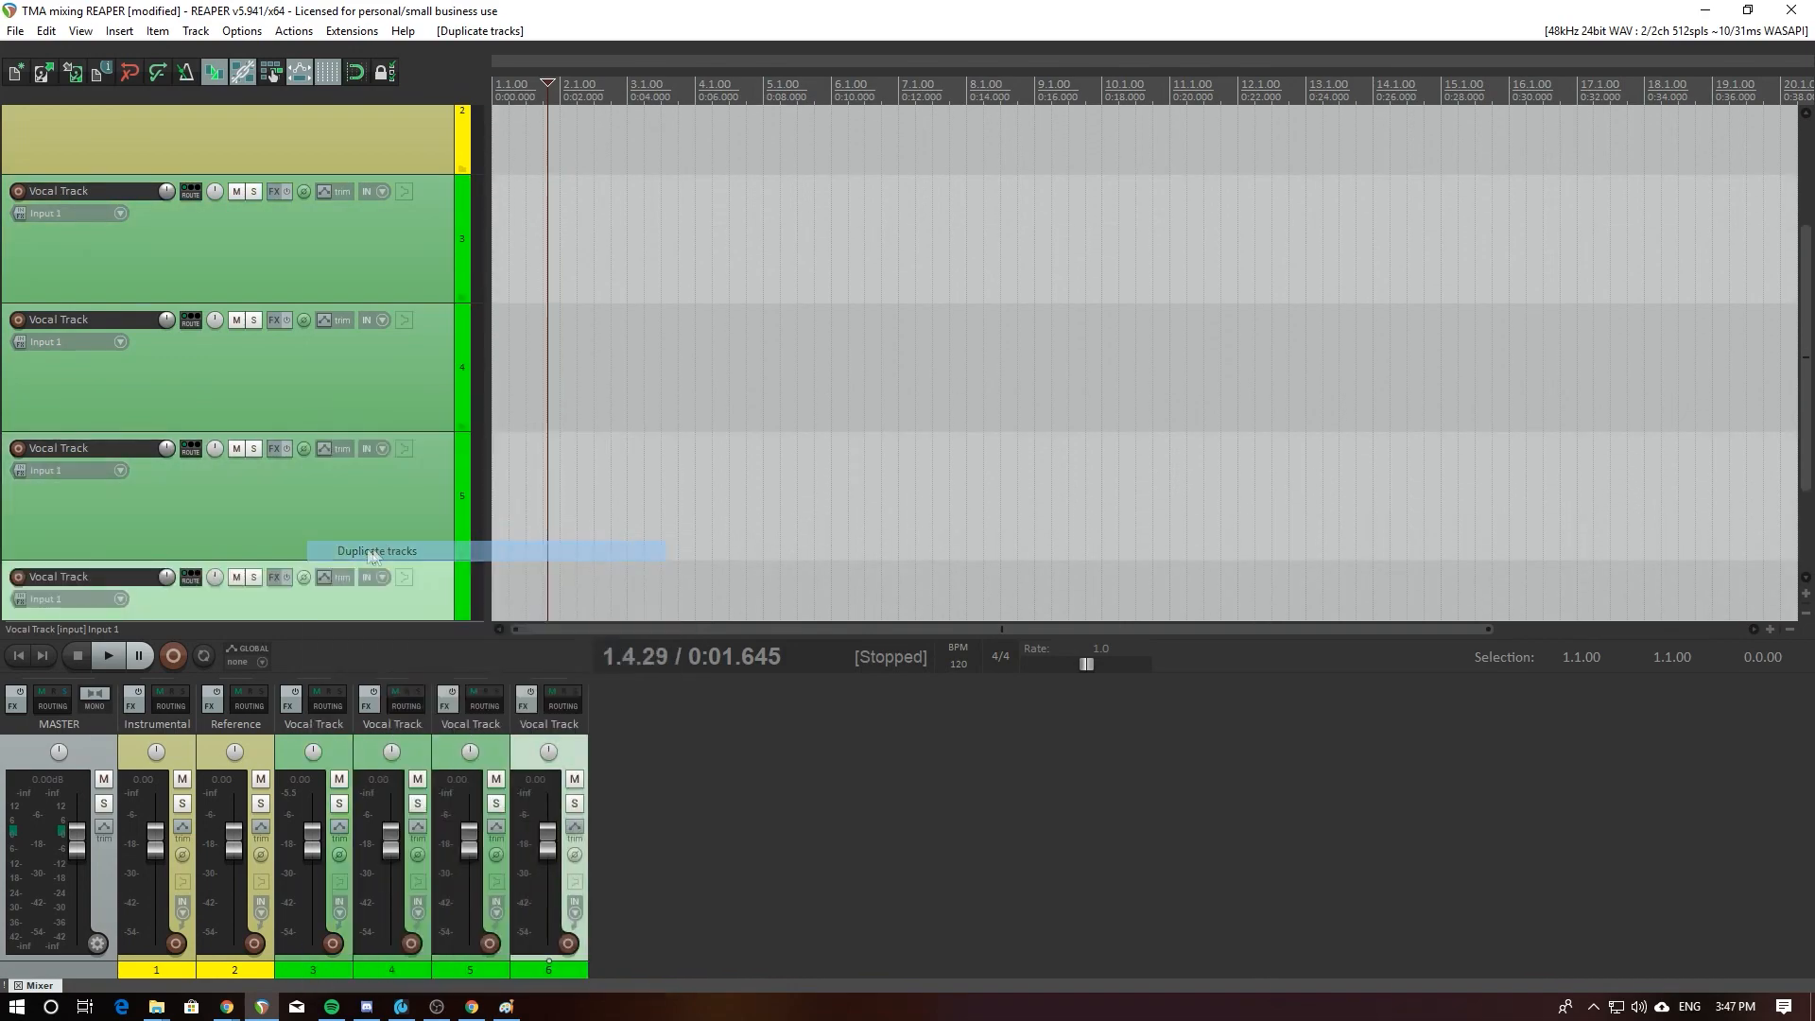
# Step: Rename the first two vocal tracks as Vocal Track 1 and Vocal Track 2
pyautogui.doubleClick(117, 191)
pyautogui.press('BackSpace')
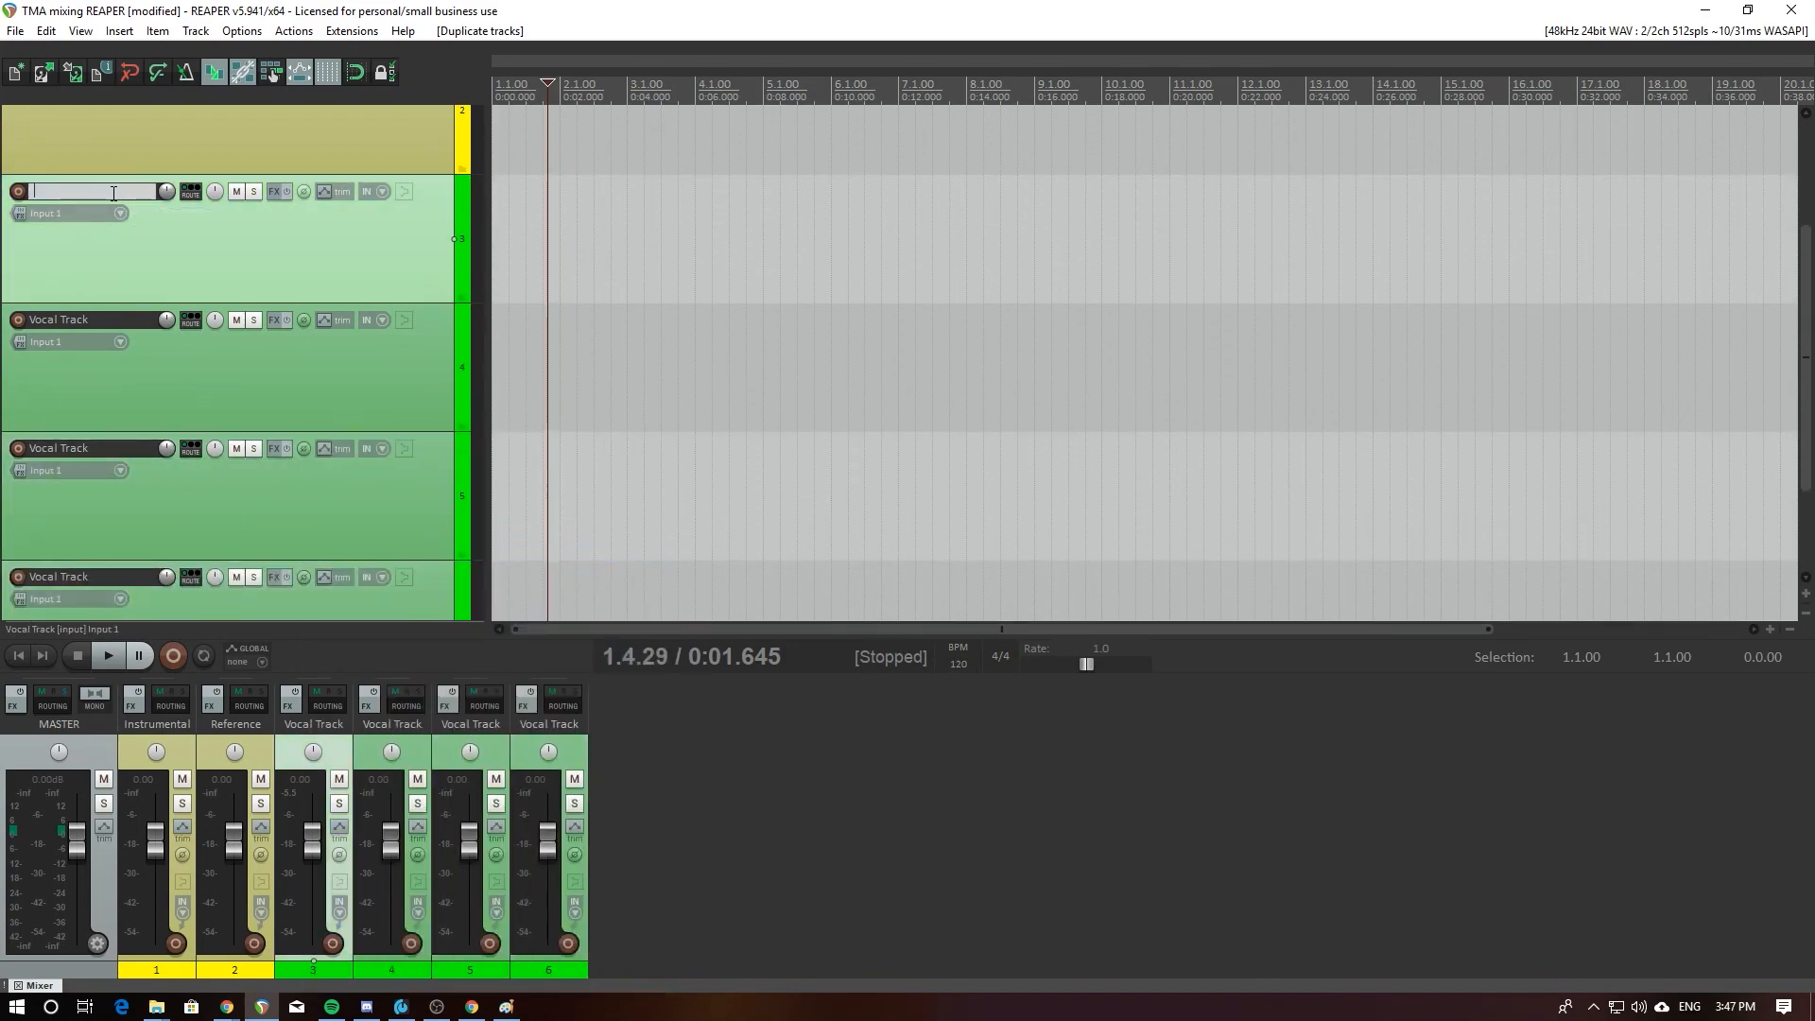
pyautogui.write('Vocal Track 1')
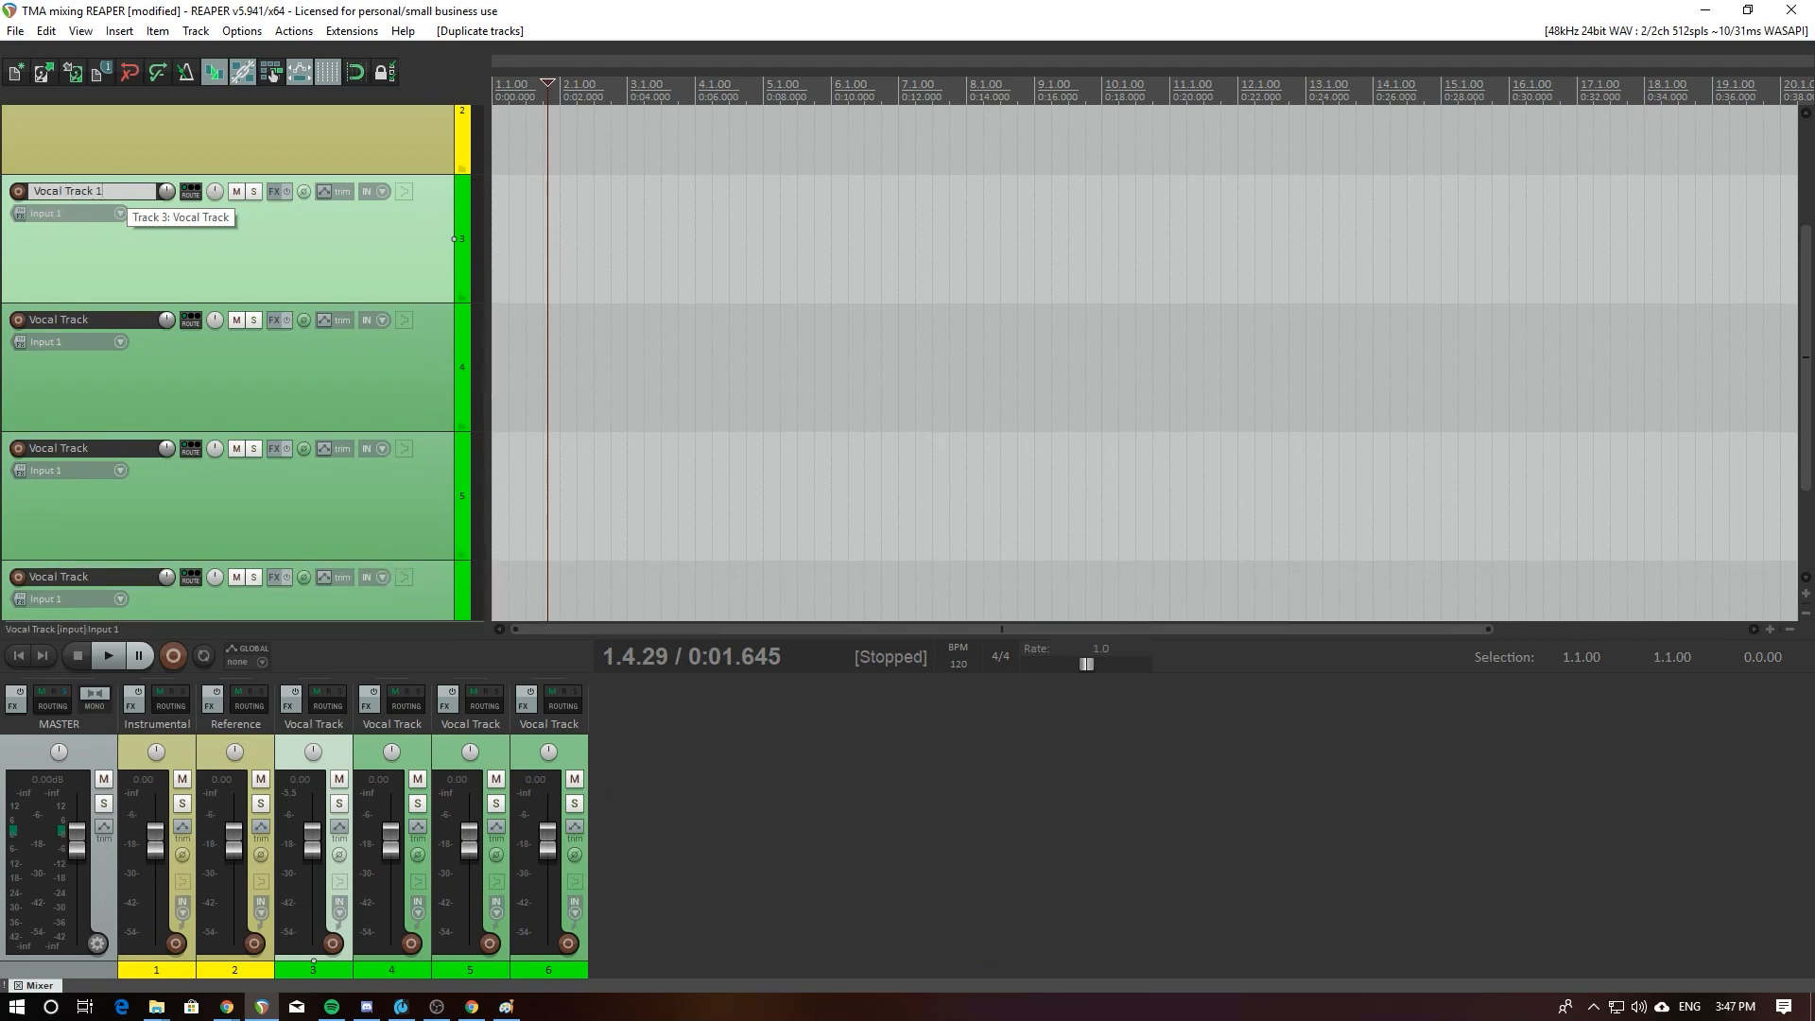
pyautogui.press('Return')
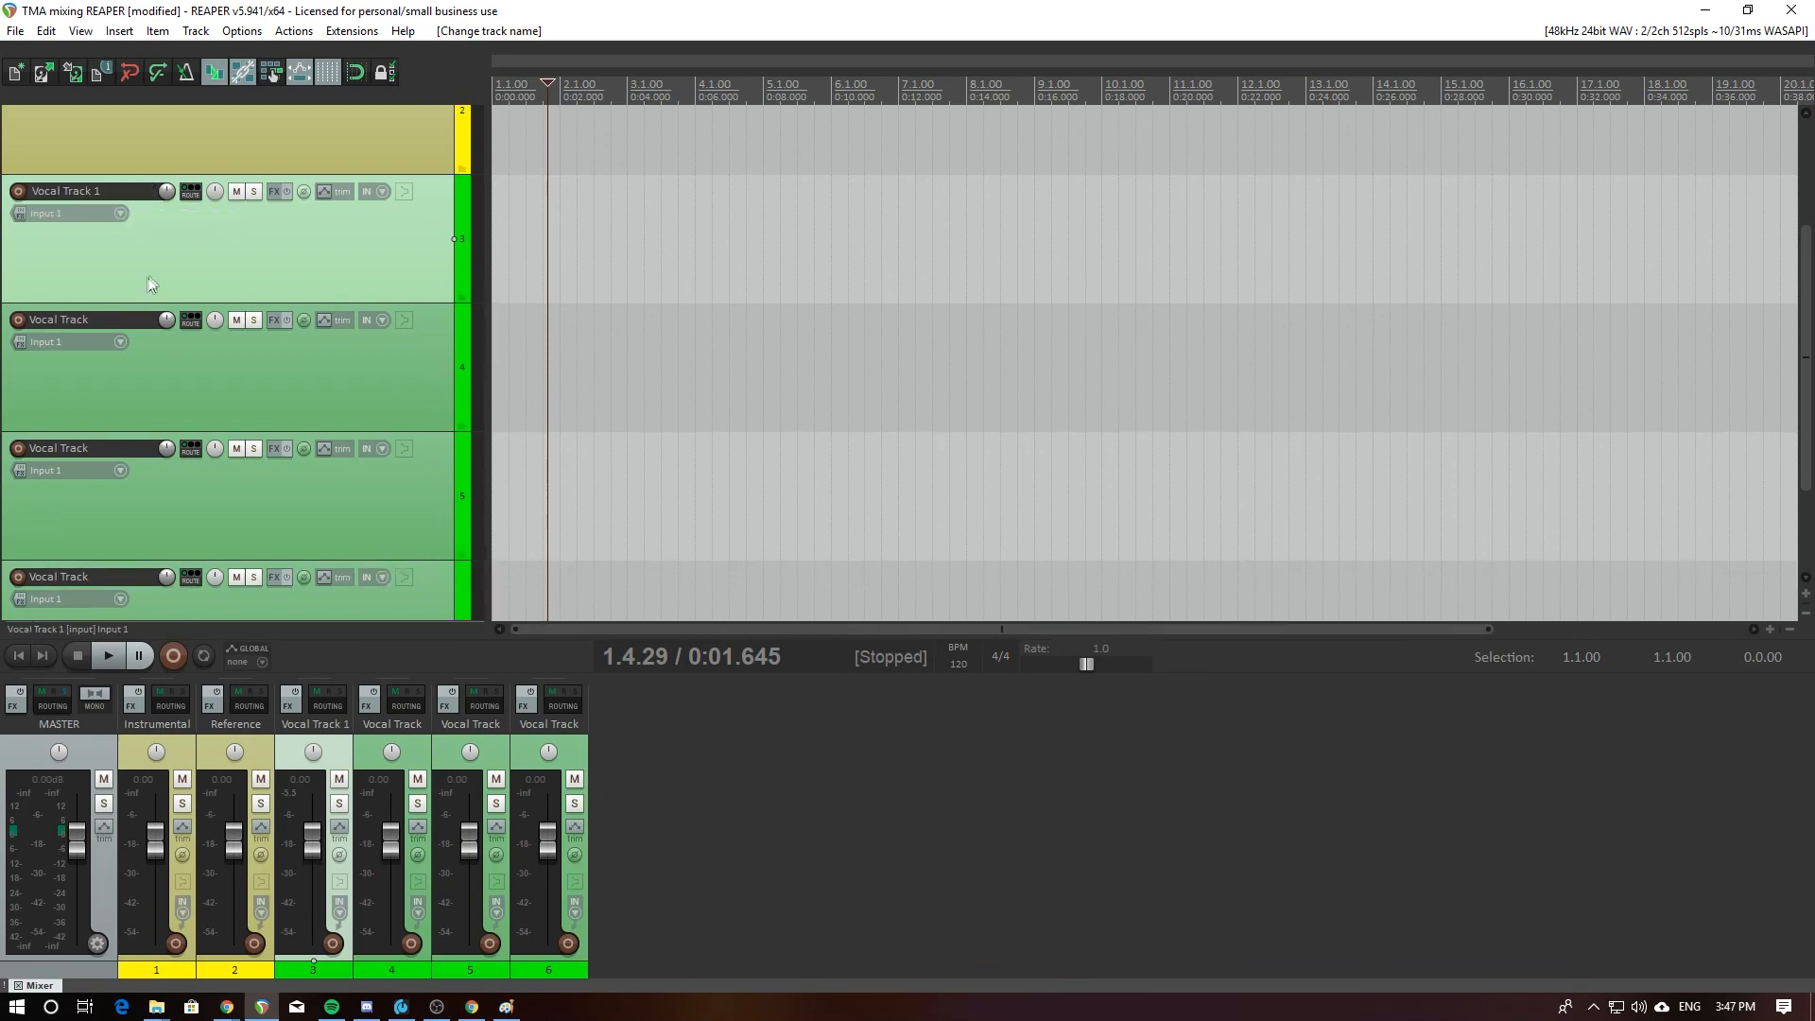
pyautogui.doubleClick(109, 320)
pyautogui.press('End')
pyautogui.write('2')
pyautogui.press('Return')
# Step: Rename the last two green vocal tracks as Vocal Track 3 and Vocal Track 4
pyautogui.doubleClick(110, 448)
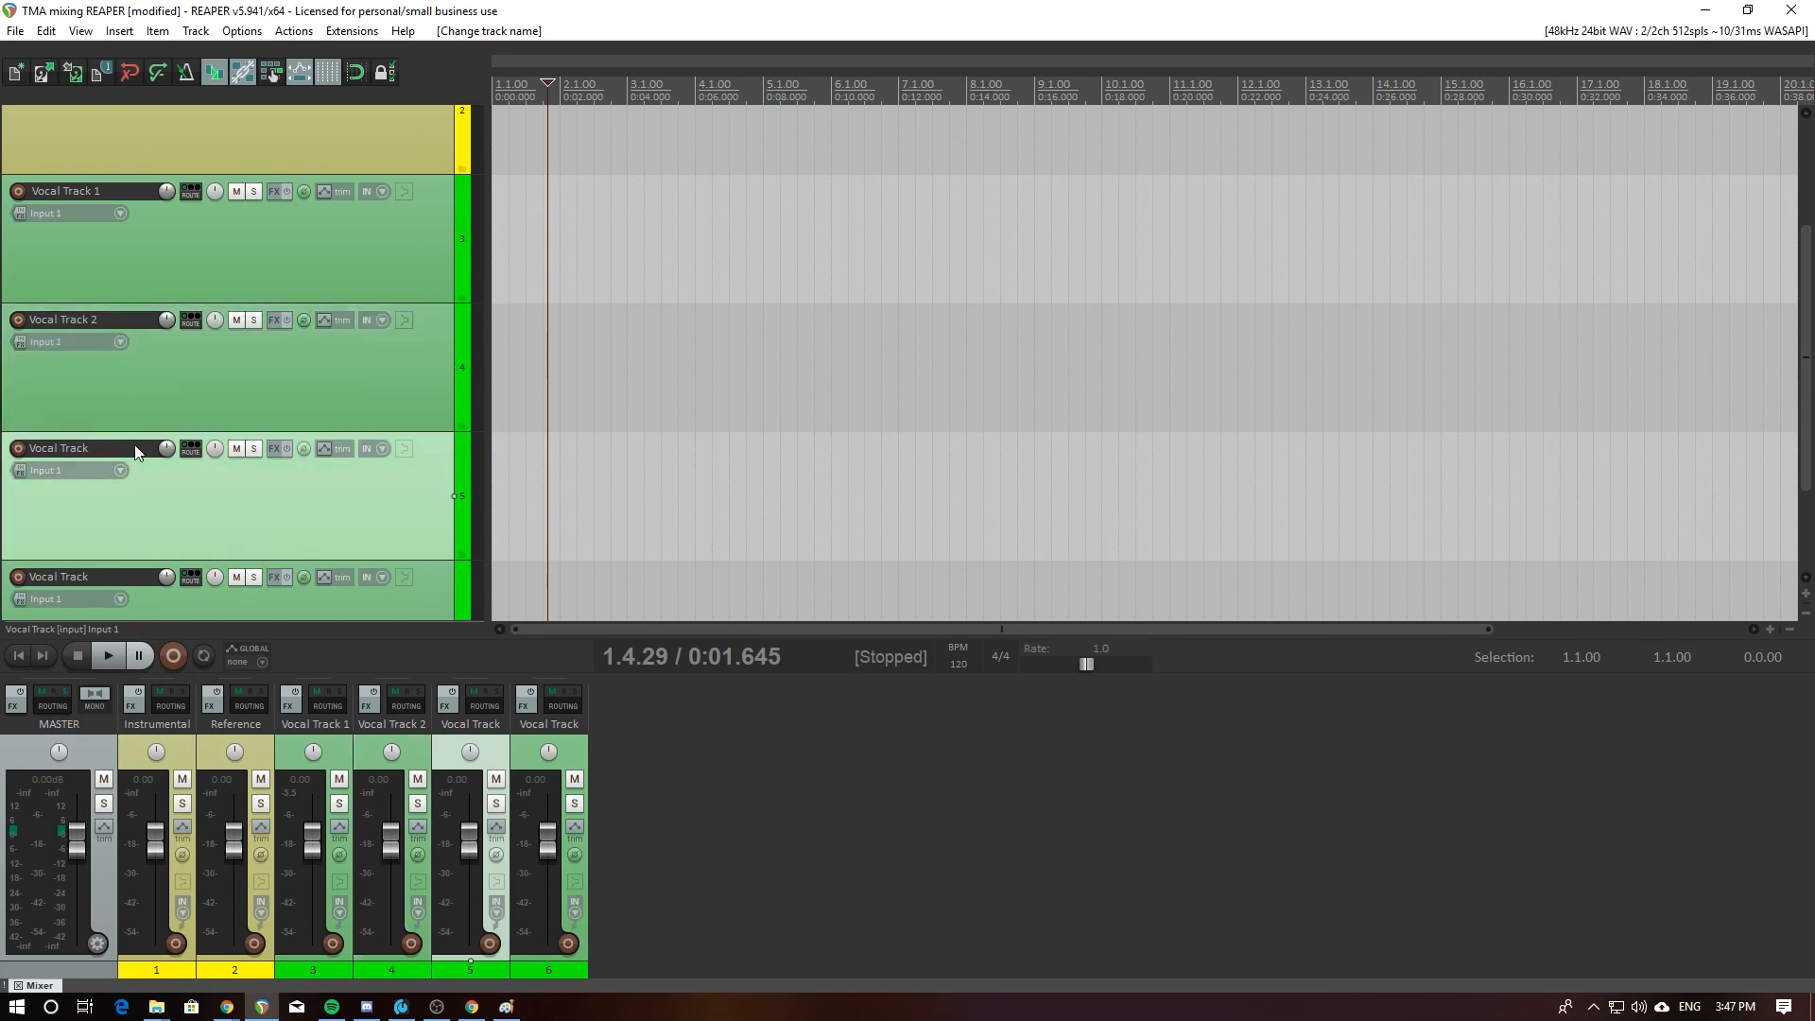
pyautogui.press('End')
pyautogui.write('2')
pyautogui.press('Return')
pyautogui.doubleClick(142, 579)
pyautogui.press('End')
pyautogui.write('4')
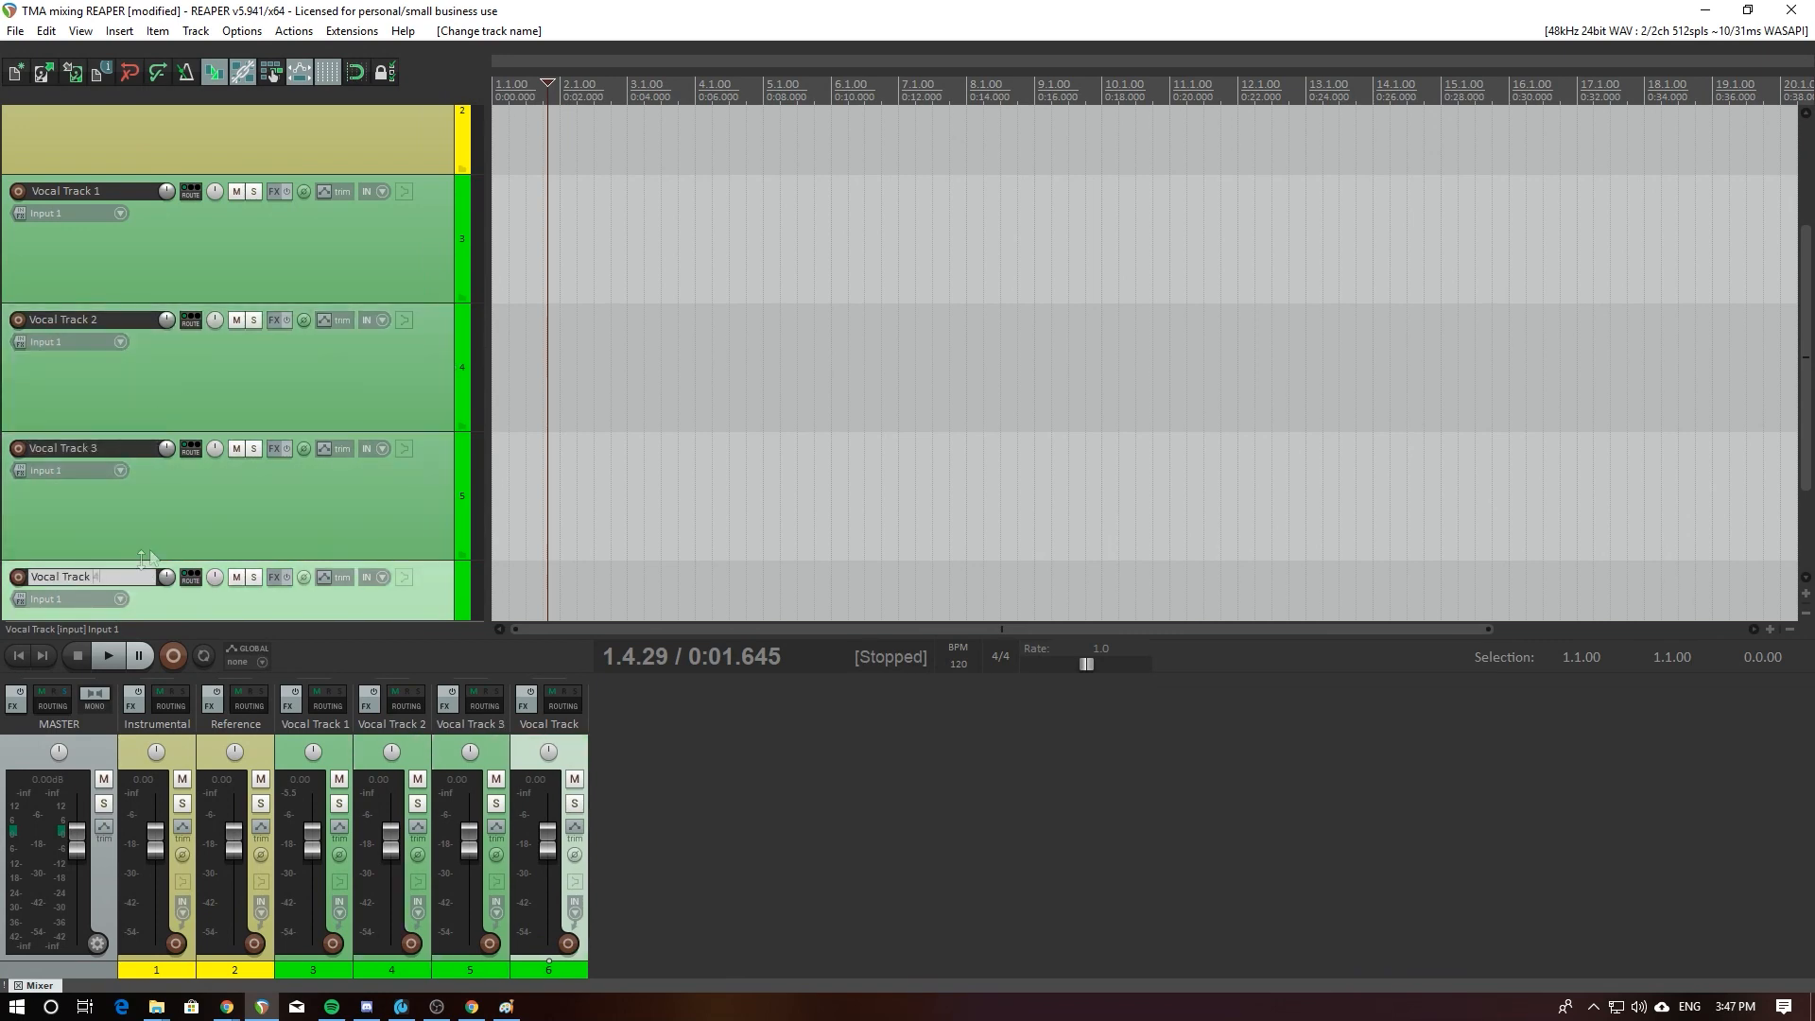
pyautogui.press('Return')
pyautogui.click(162, 508)
pyautogui.scroll(1, 163, 508)
pyautogui.scroll(1, 271, 459)
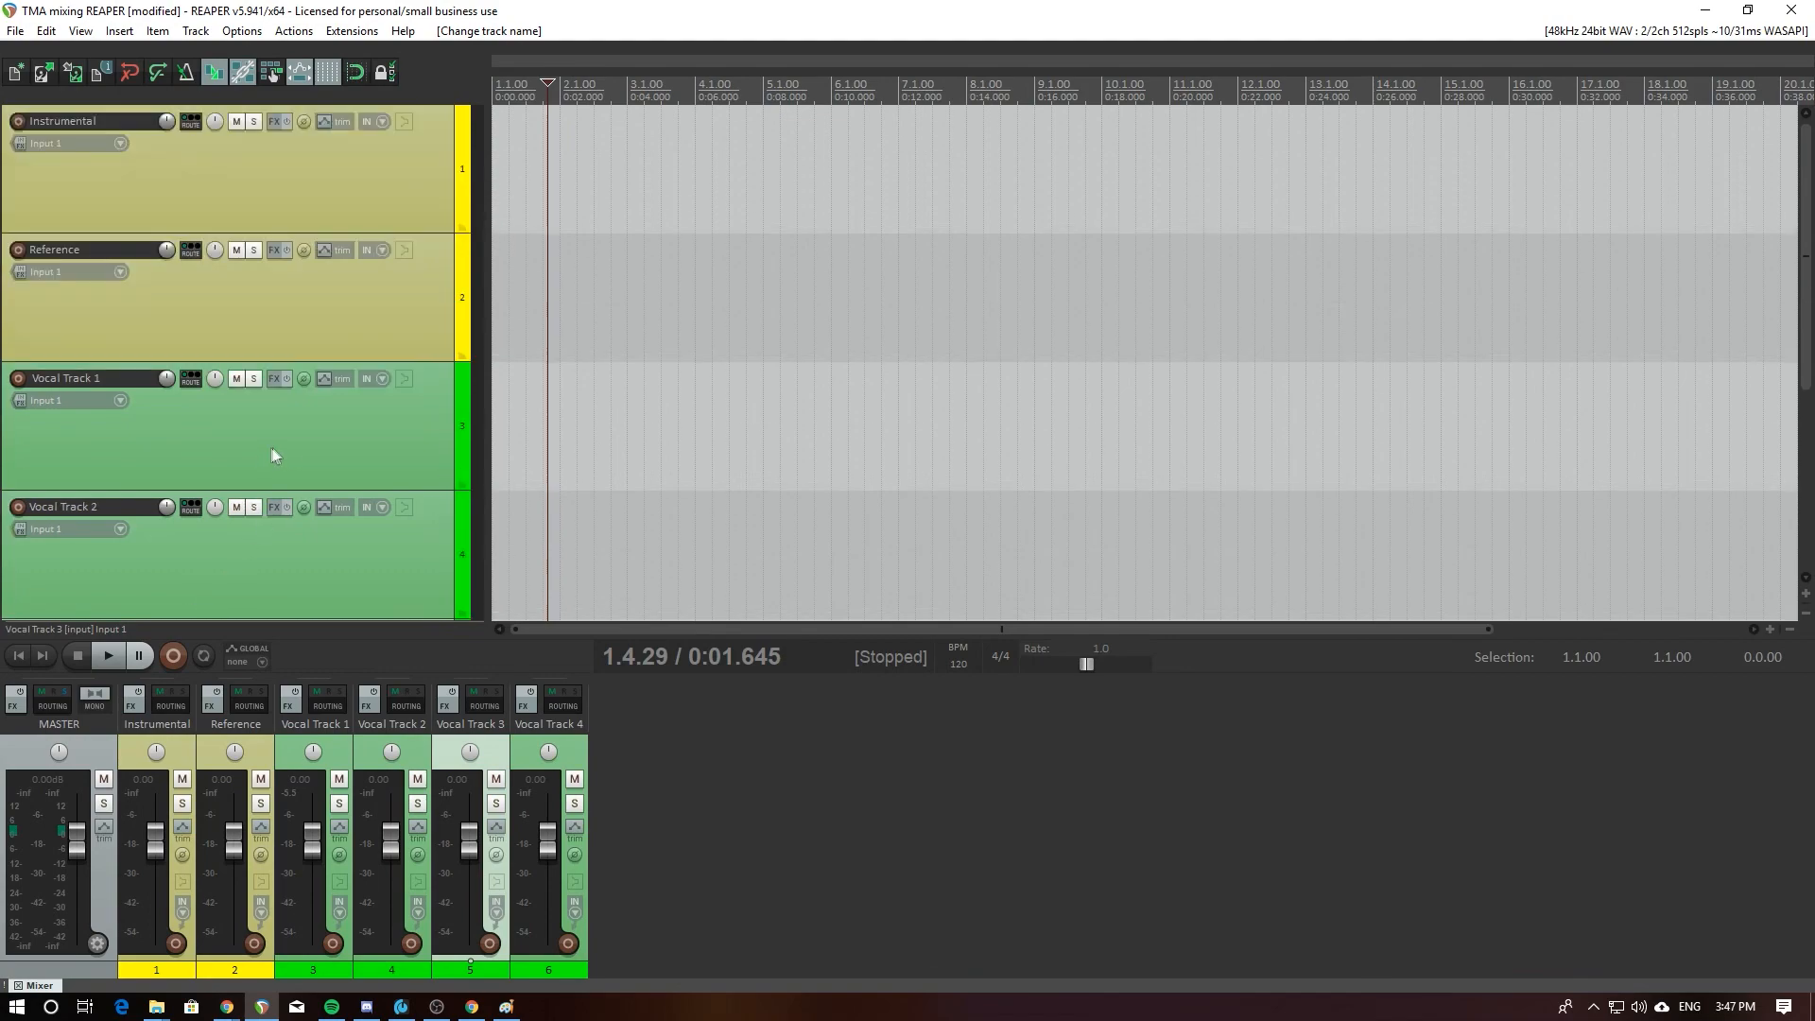
pyautogui.scroll(-2, 304, 459)
pyautogui.scroll(1, 336, 503)
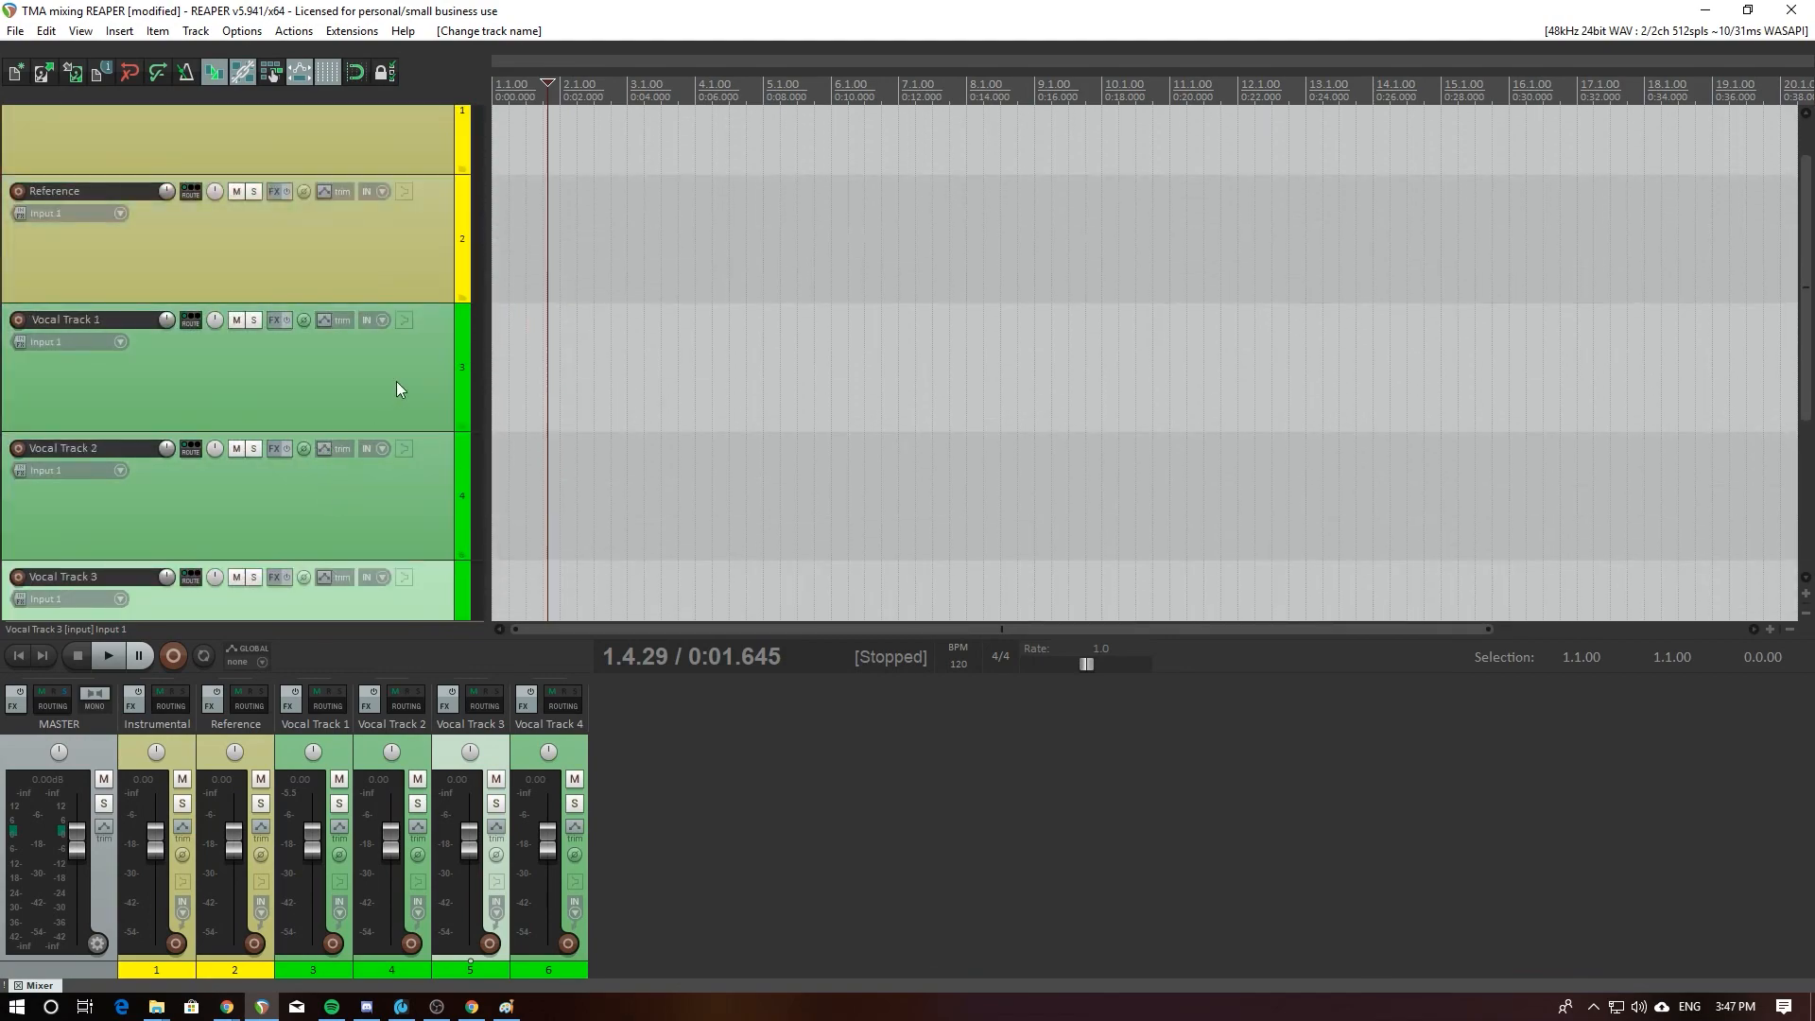
pyautogui.scroll(-1, 395, 382)
pyautogui.scroll(-1, 404, 395)
pyautogui.scroll(1, 403, 448)
pyautogui.scroll(-1, 403, 448)
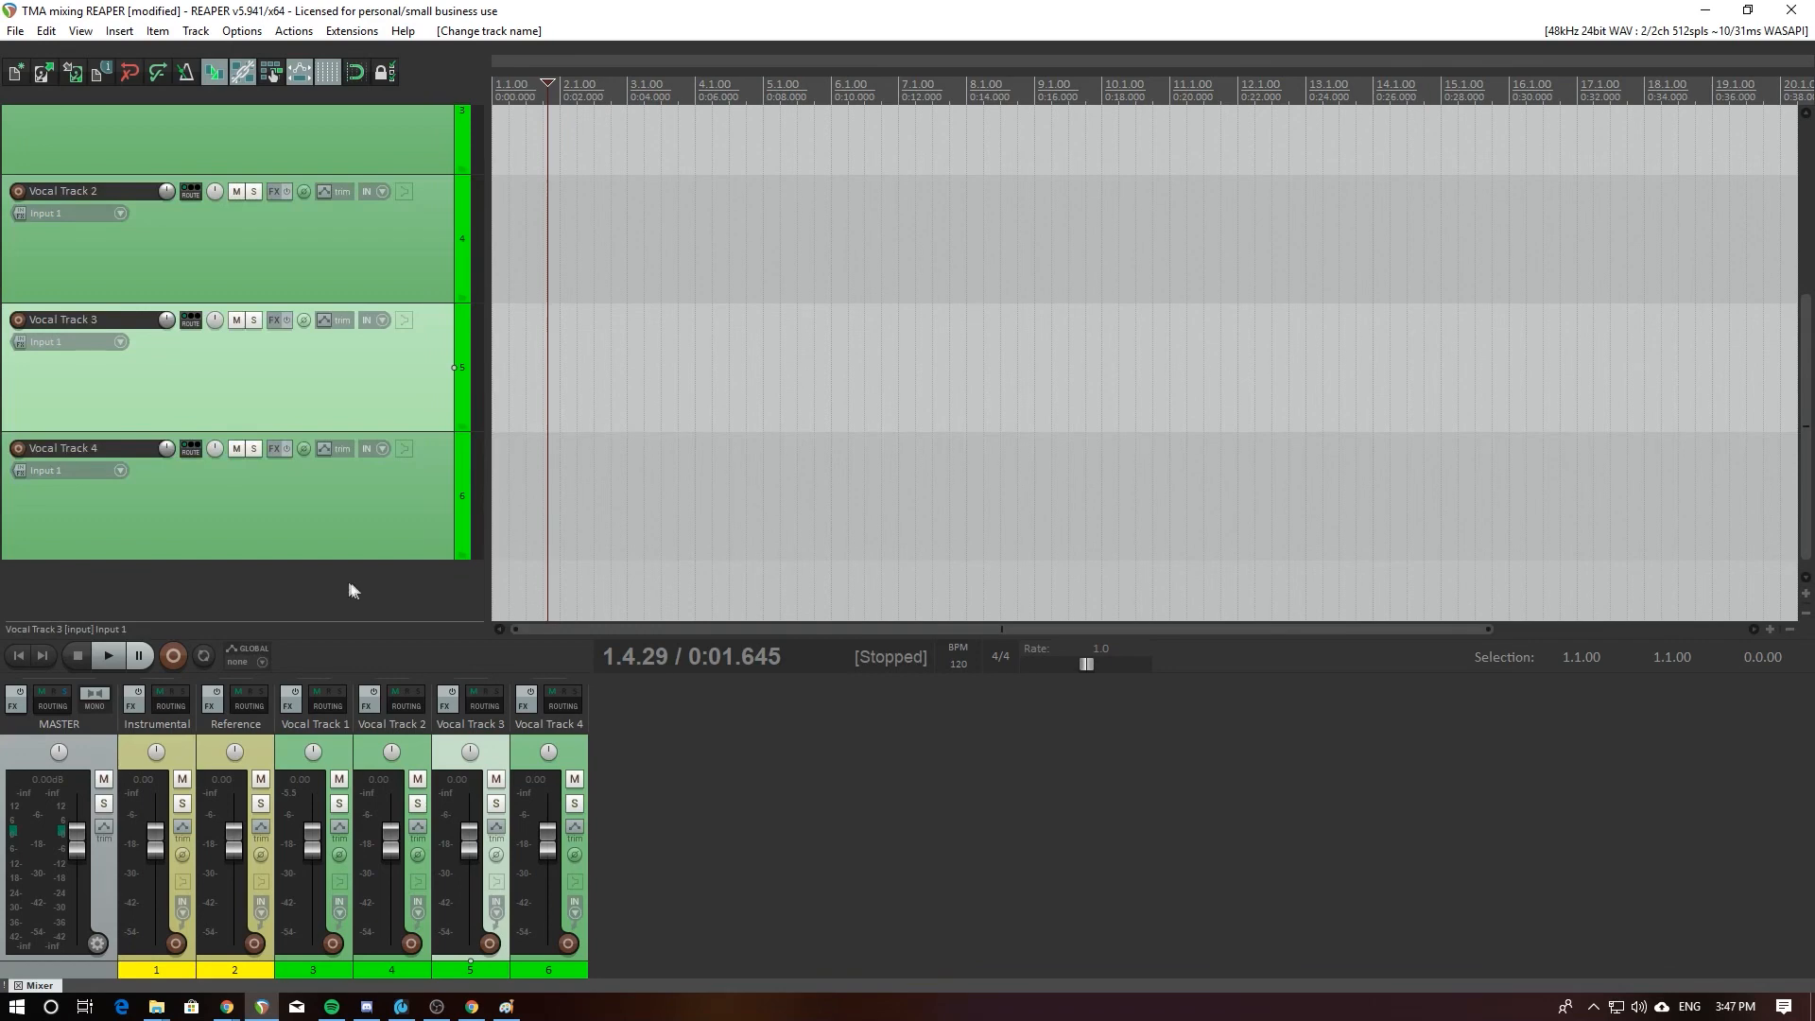
pyautogui.click(401, 582)
pyautogui.scroll(1, 361, 581)
pyautogui.scroll(-1, 378, 586)
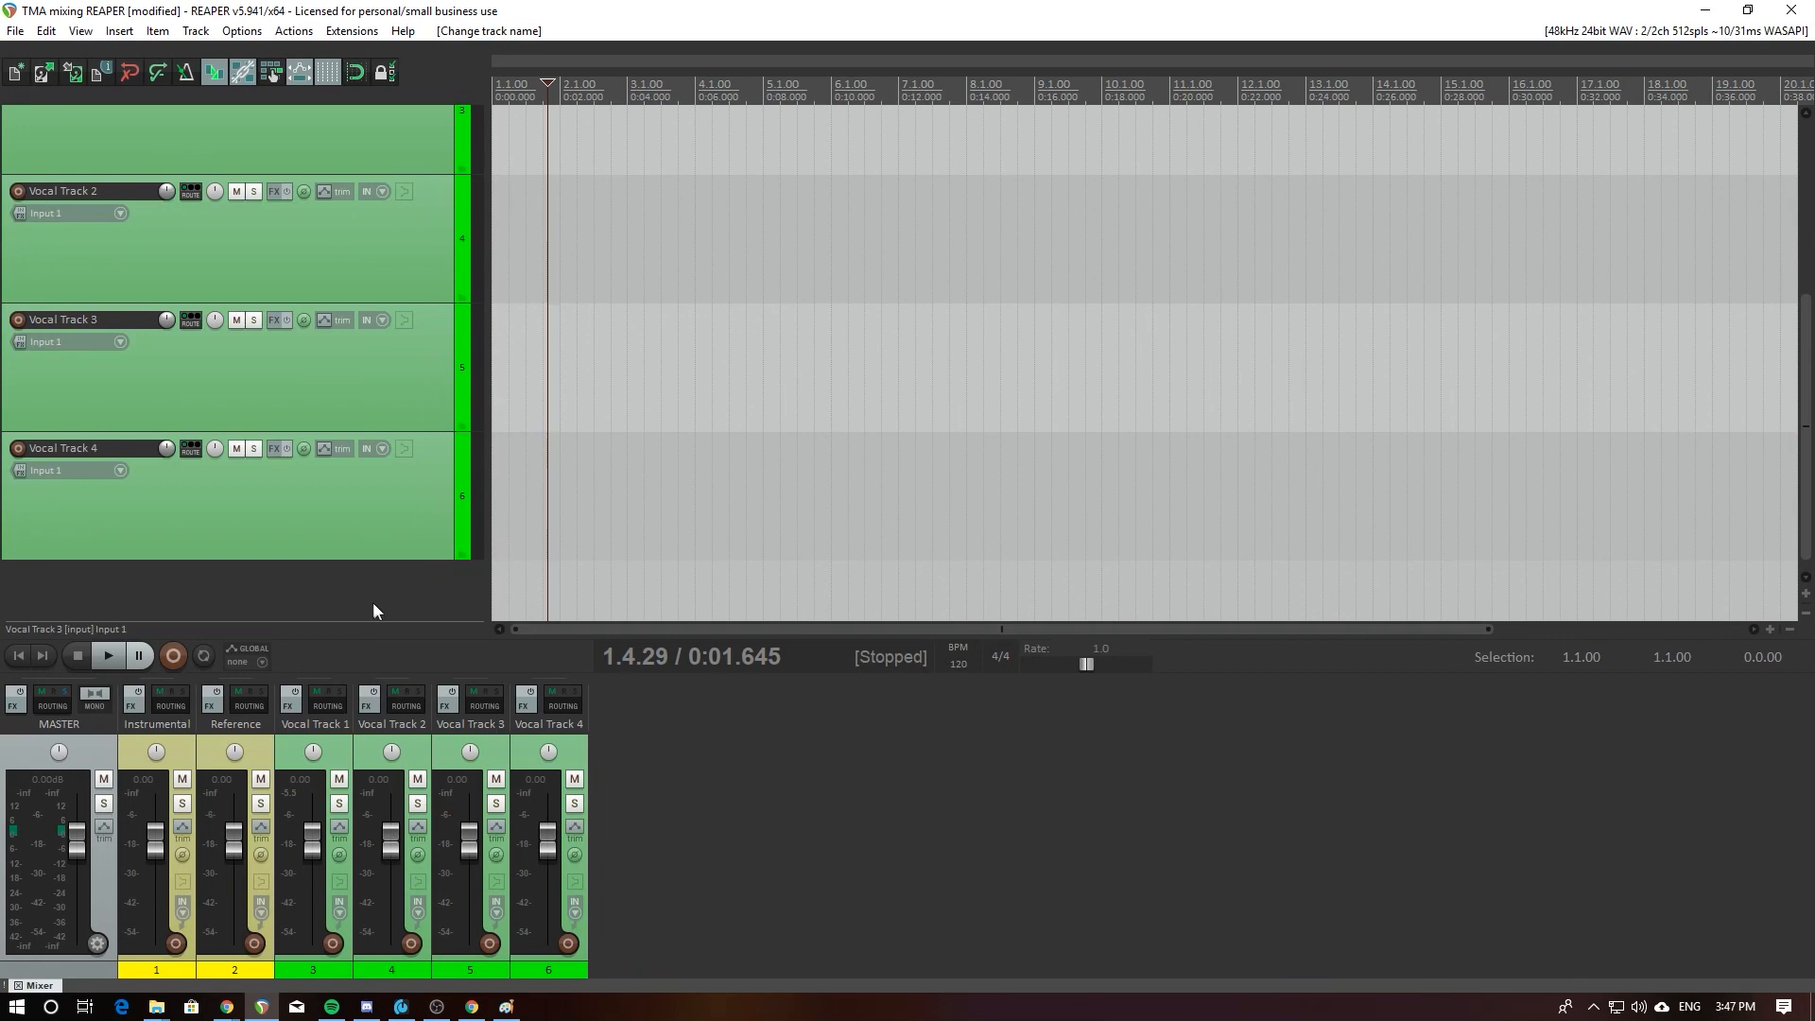
pyautogui.rightClick(372, 592)
pyautogui.click(308, 577)
pyautogui.scroll(1, 308, 576)
pyautogui.scroll(2, 376, 507)
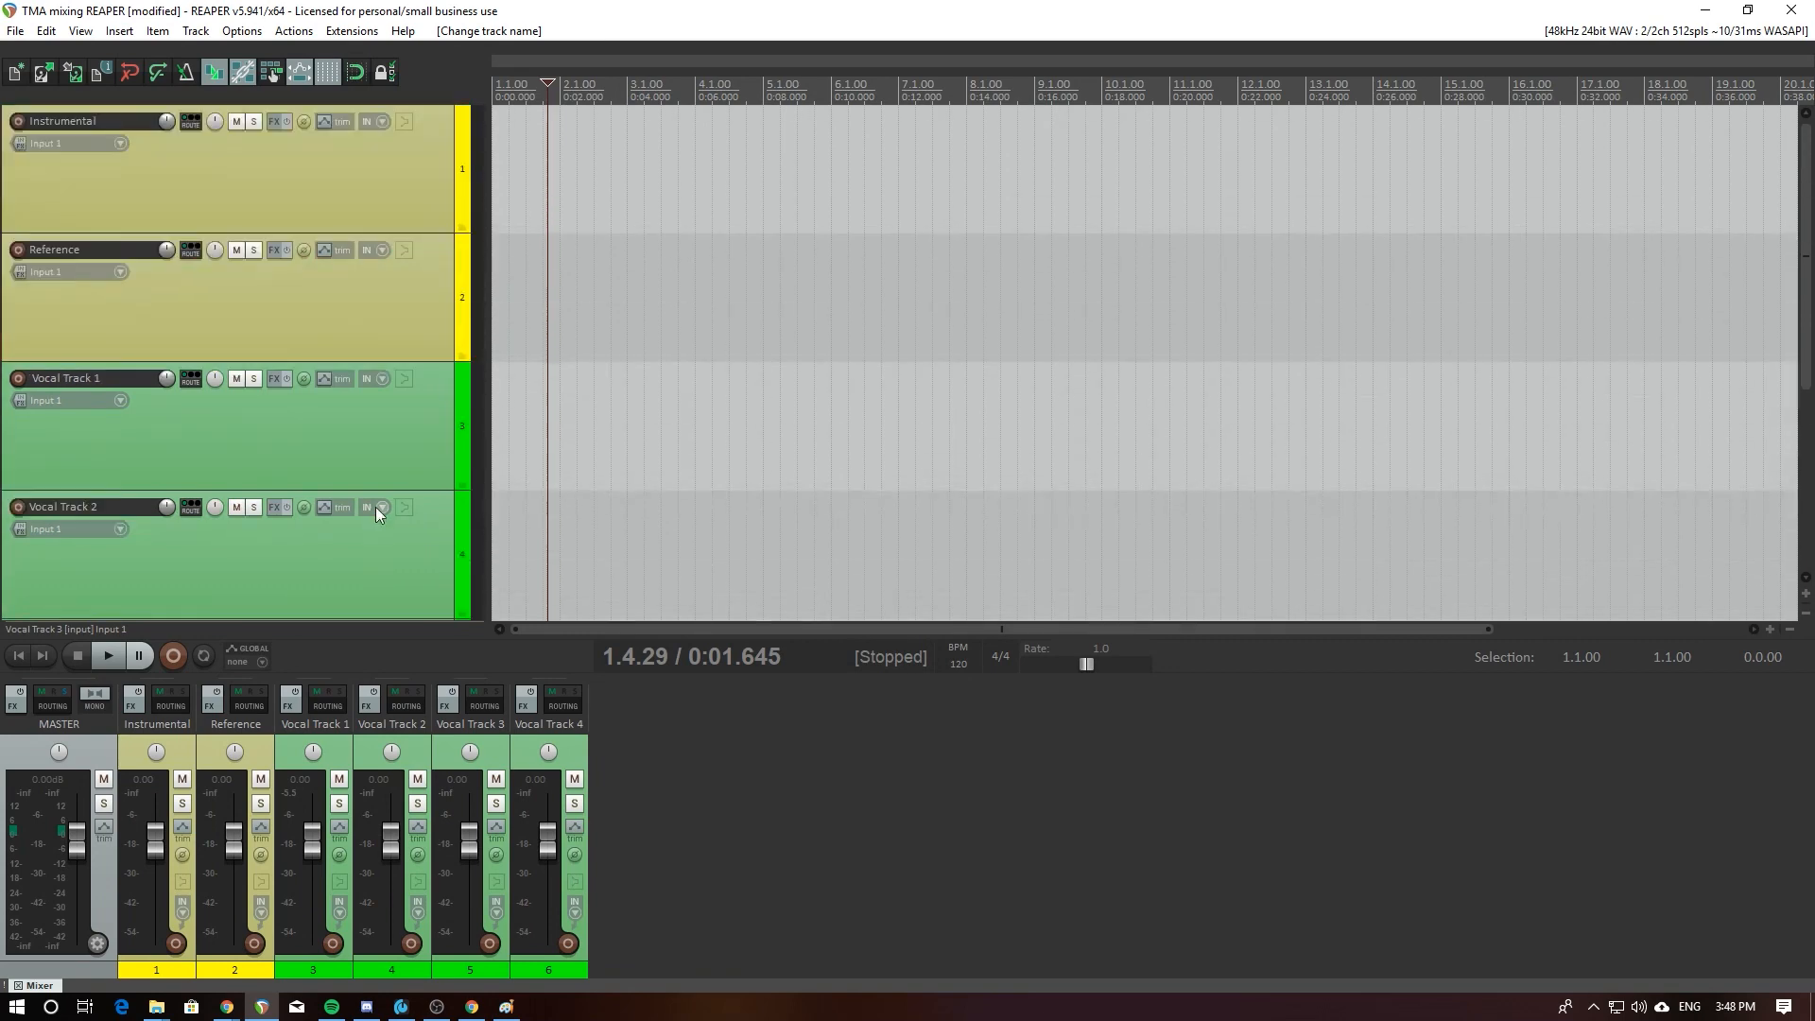
# Step: Insert a new track and move it between the Reference track and Vocal Track 1
pyautogui.scroll(-3, 404, 450)
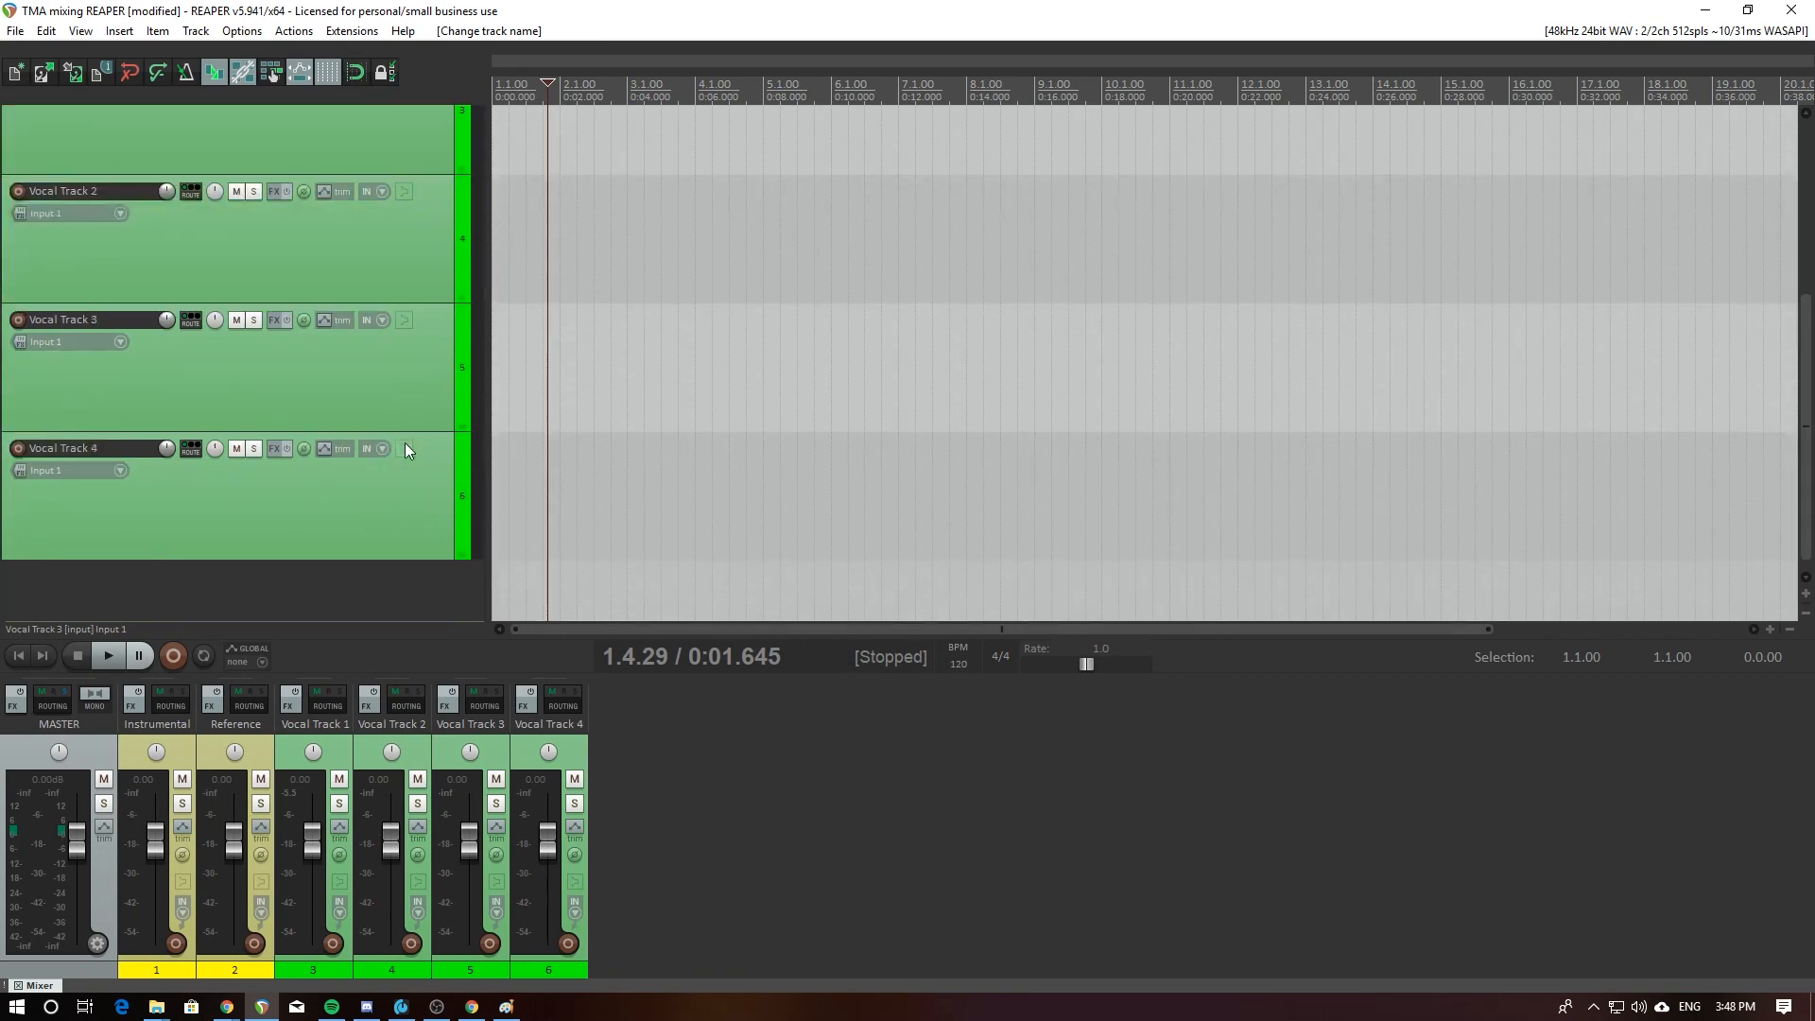
pyautogui.rightClick(378, 583)
pyautogui.click(442, 595)
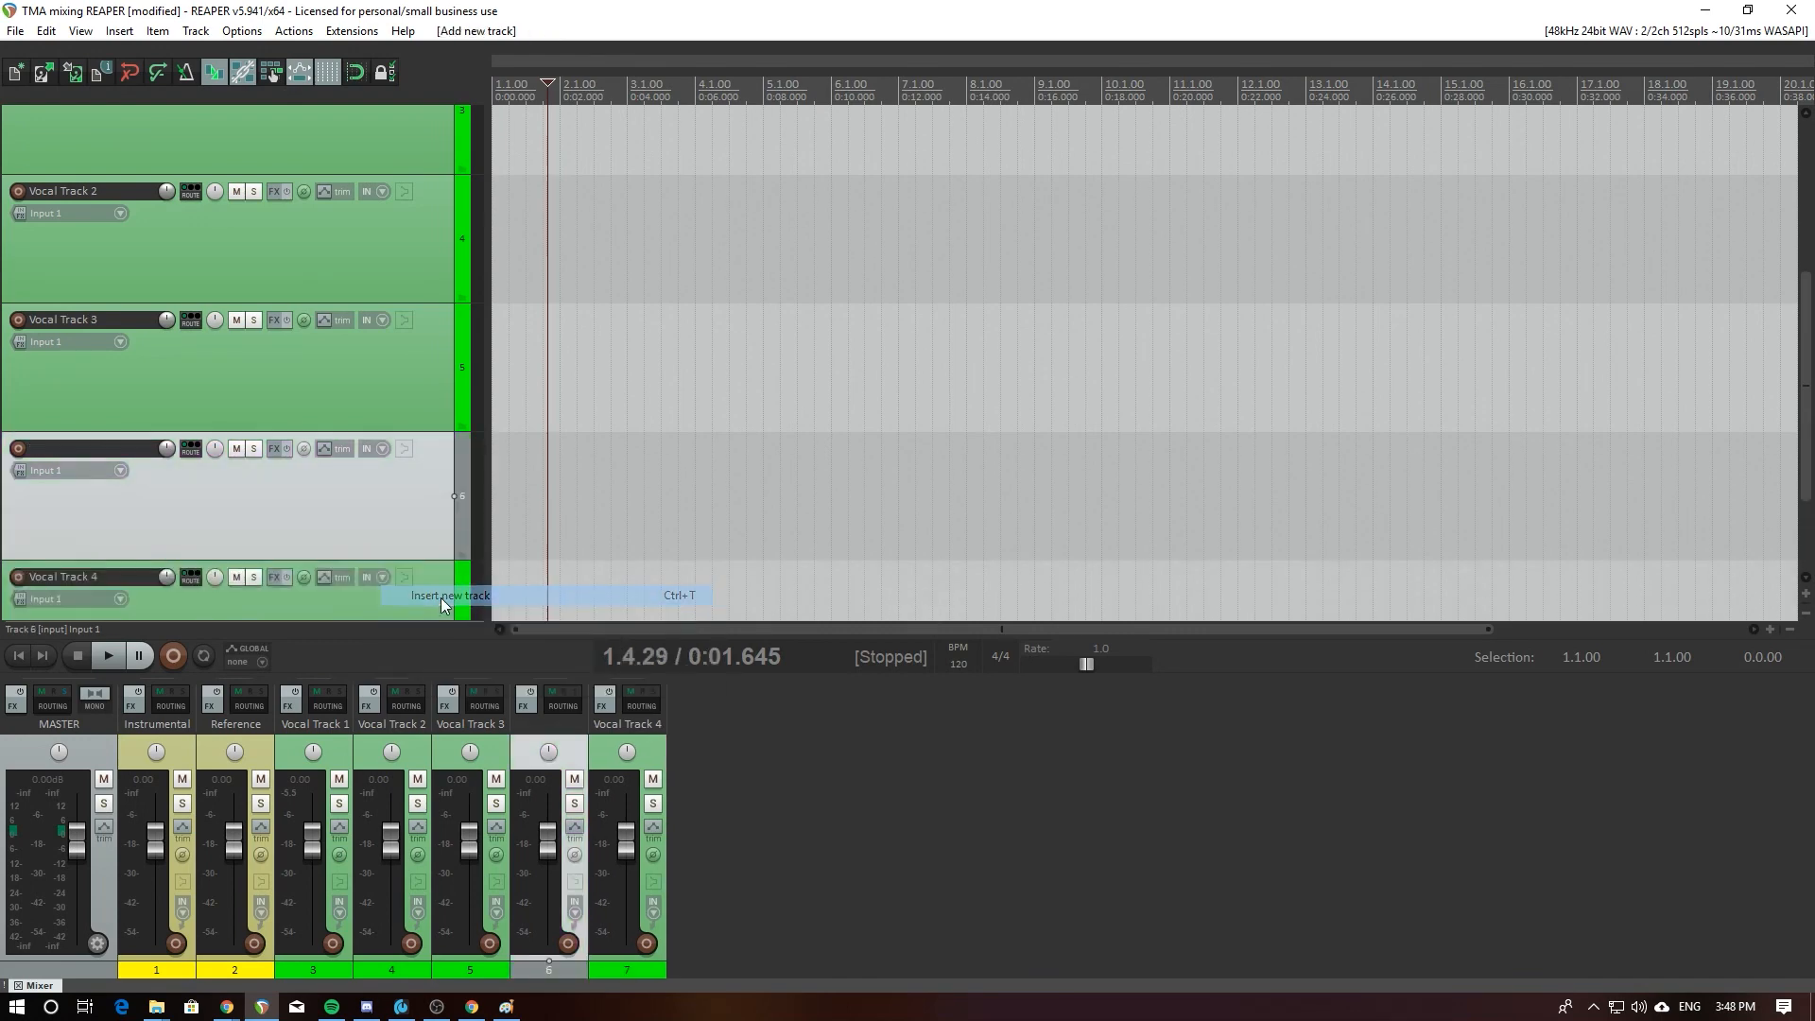
pyautogui.moveTo(433, 469); pyautogui.dragTo(398, 368)
pyautogui.scroll(-1, 401, 416)
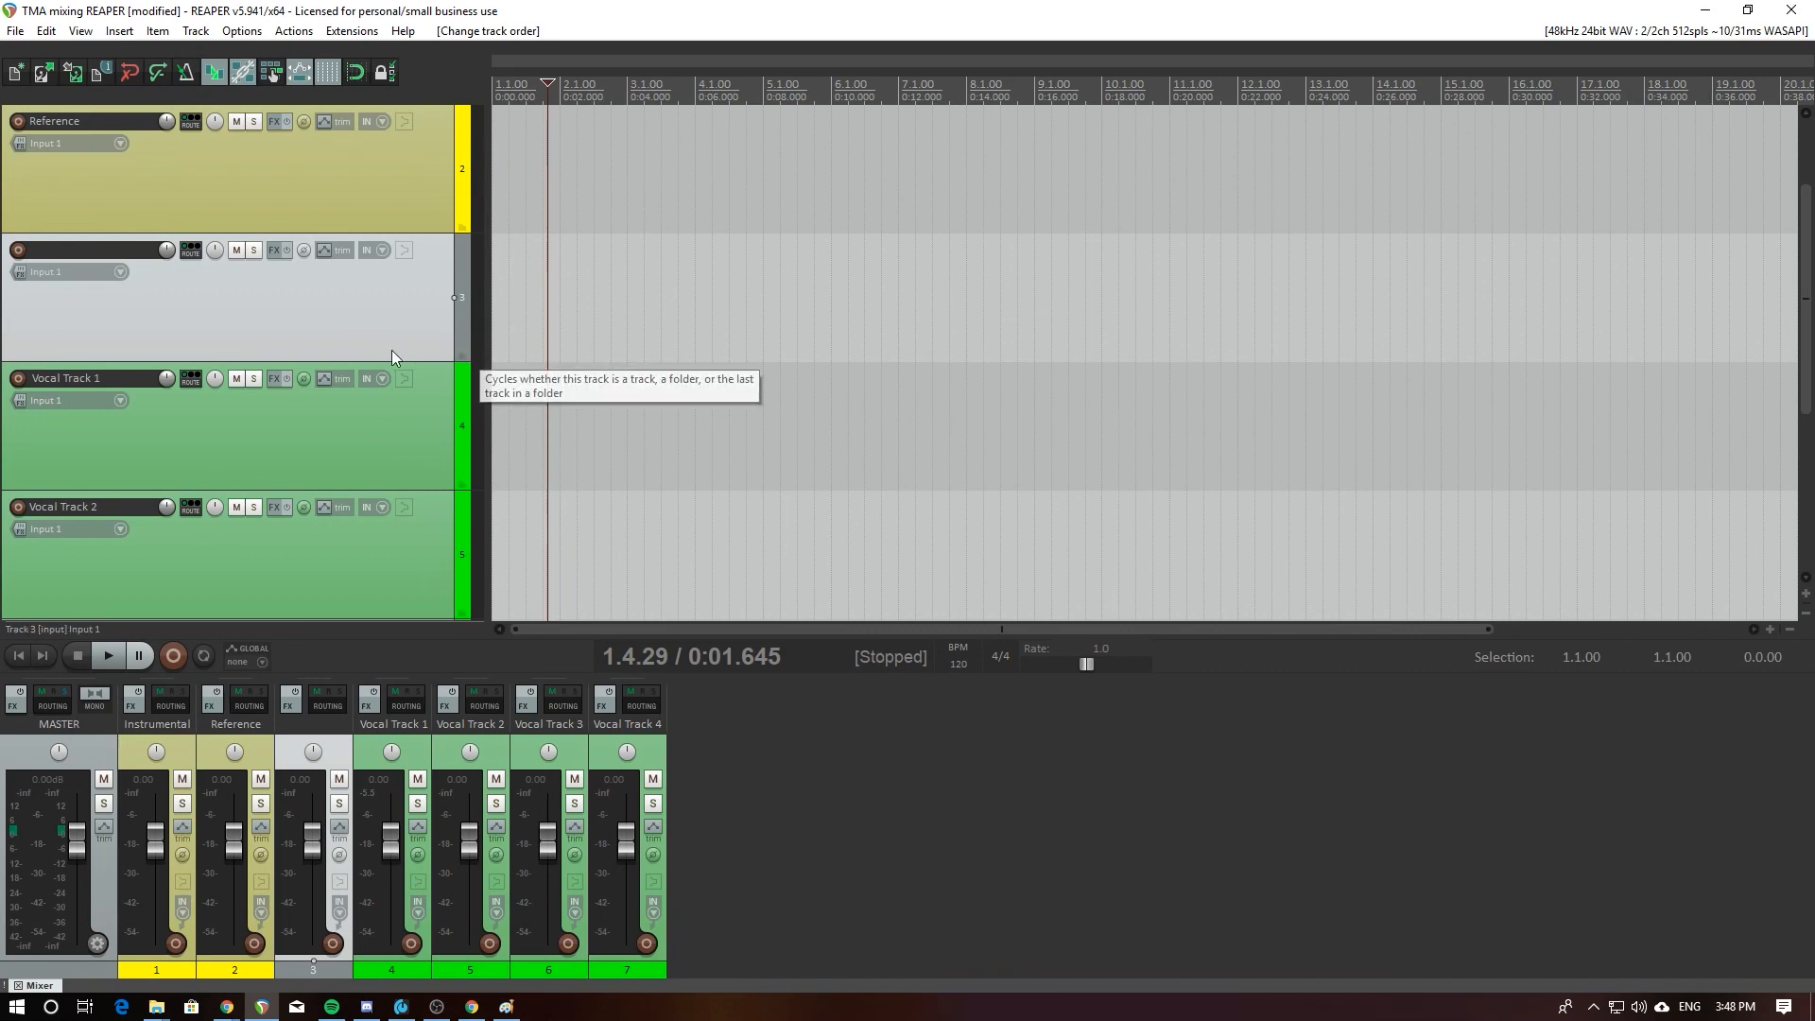
# Step: Turn the new unnamed track into a folder that holds the four vocal tracks below it
pyautogui.click(462, 353)
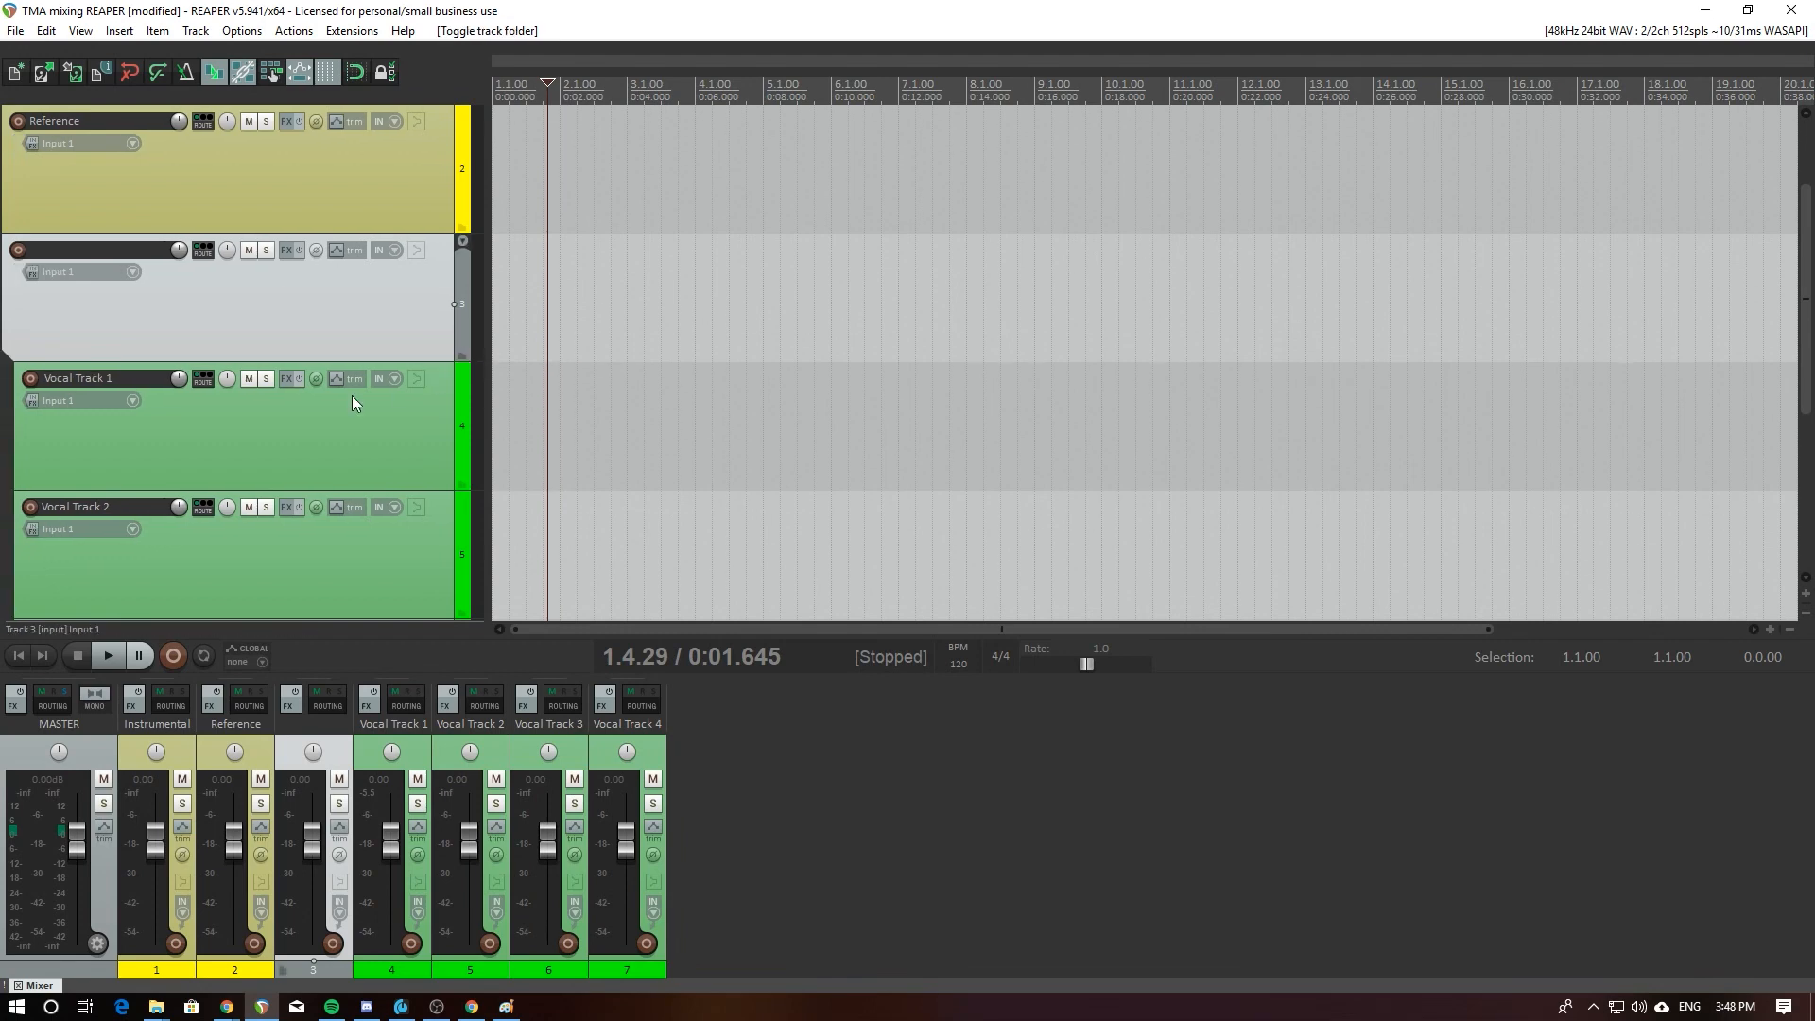
pyautogui.scroll(-2, 352, 395)
pyautogui.scroll(3, 352, 395)
pyautogui.scroll(-4, 352, 395)
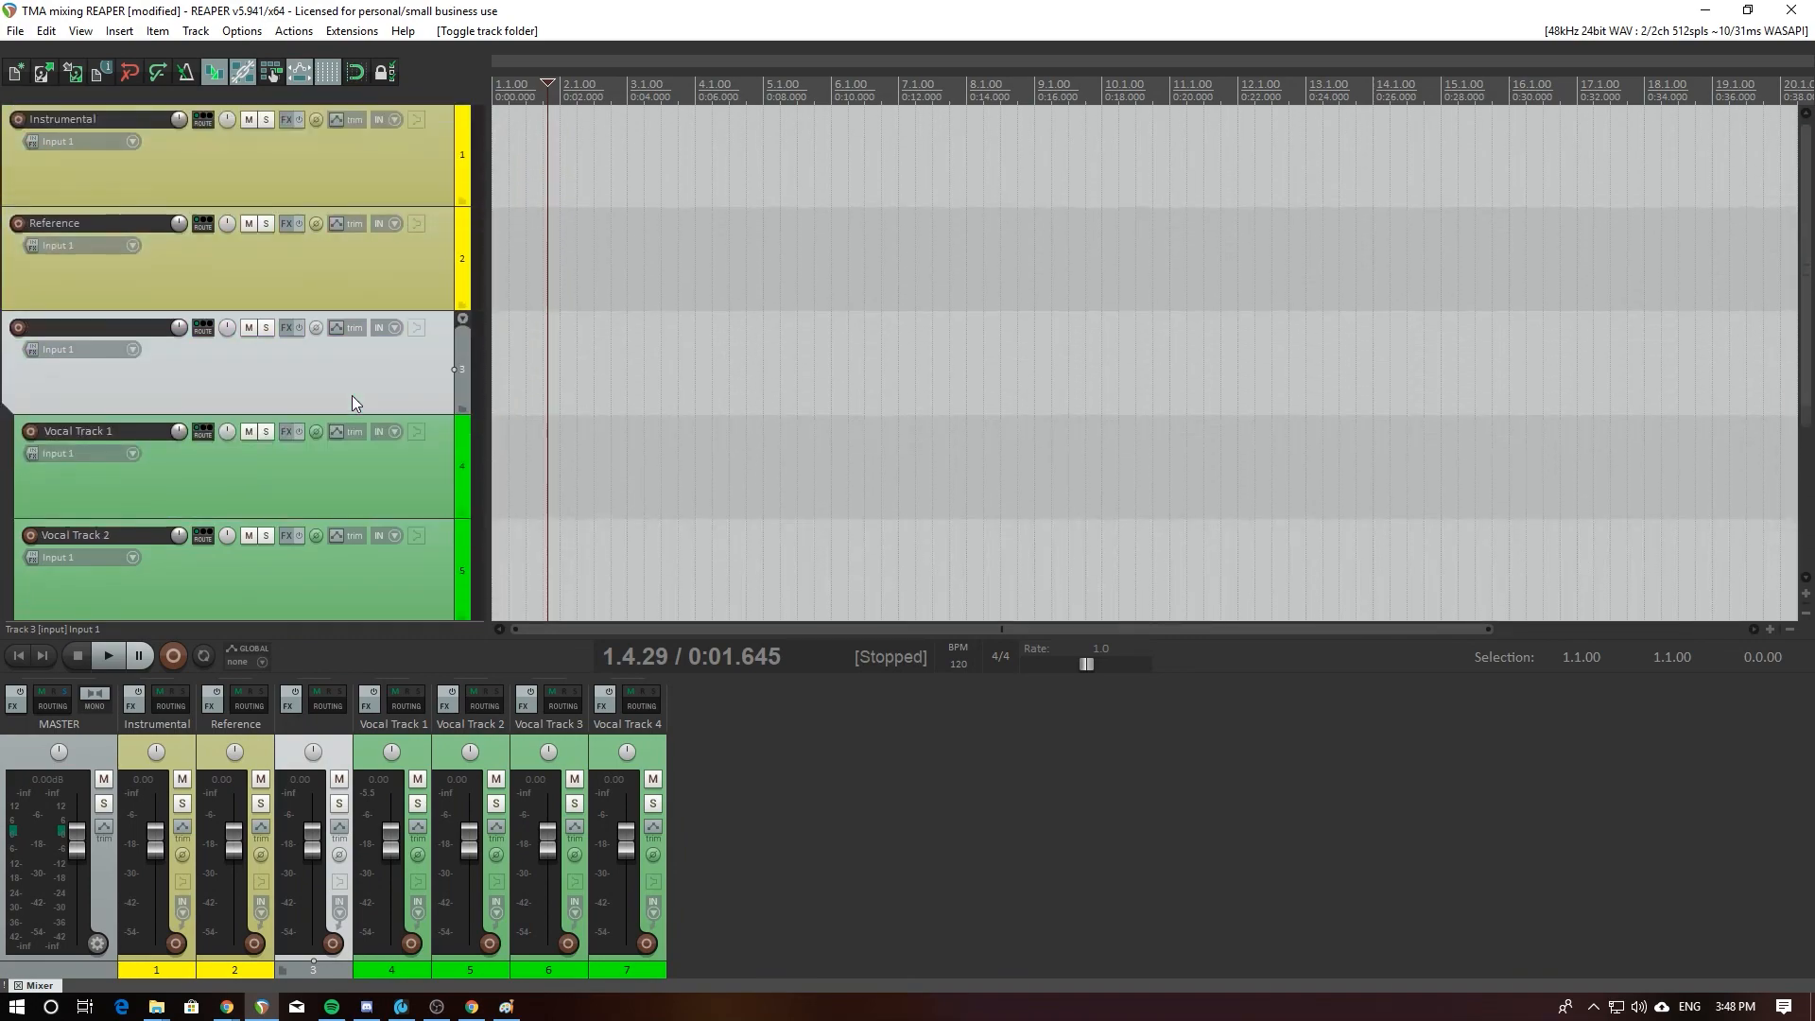
pyautogui.scroll(3, 351, 395)
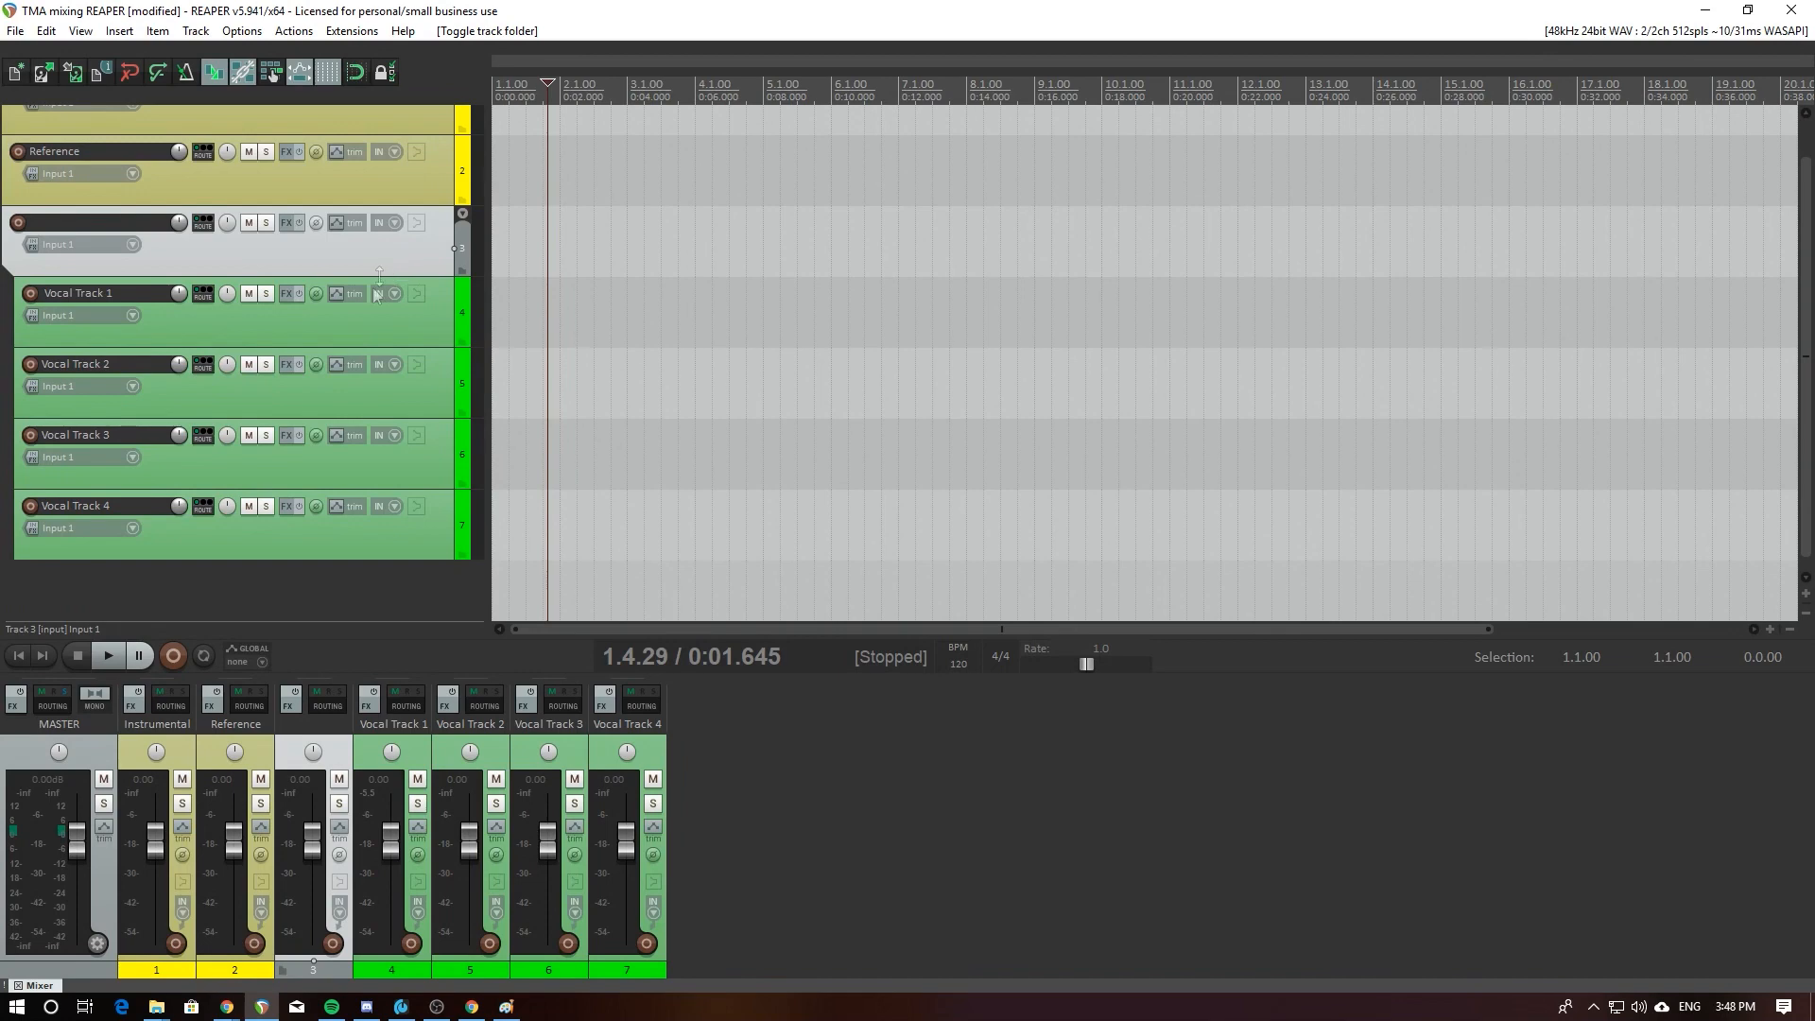
pyautogui.click(400, 544)
pyautogui.click(407, 436)
pyautogui.click(403, 373)
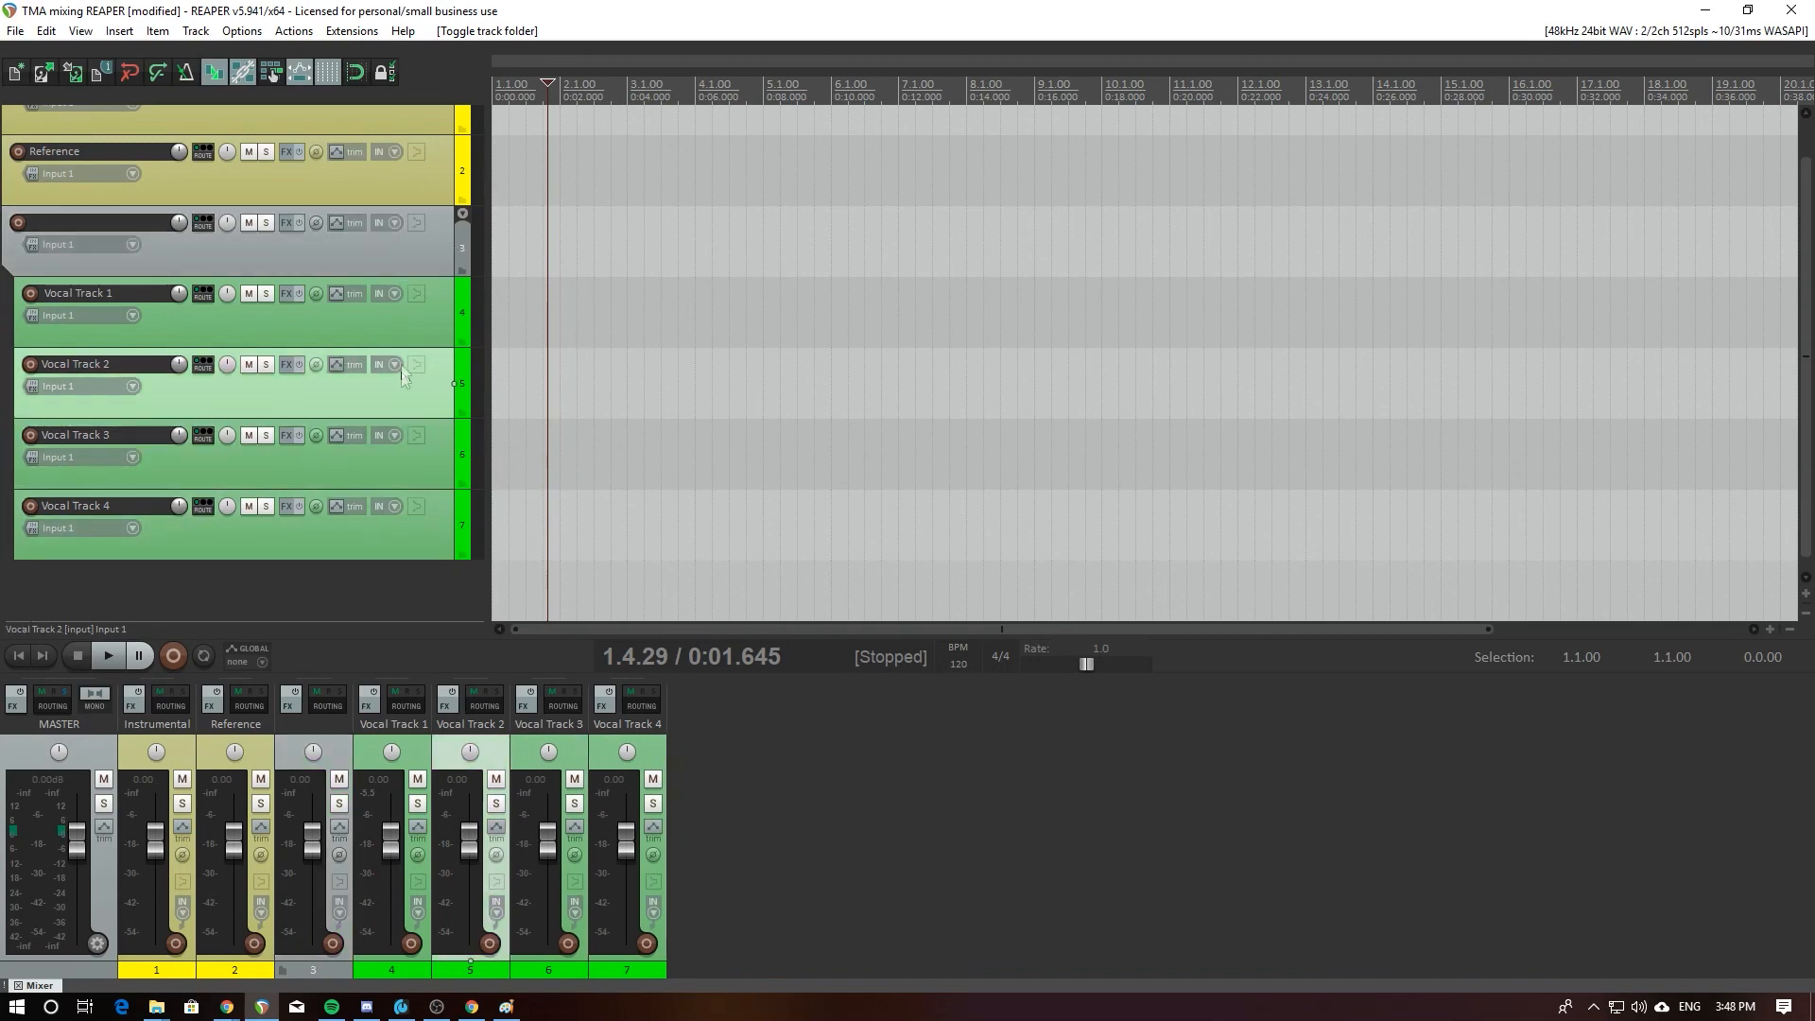
pyautogui.click(403, 331)
pyautogui.keyDown('shift'); pyautogui.click(388, 539); pyautogui.keyUp('shift')
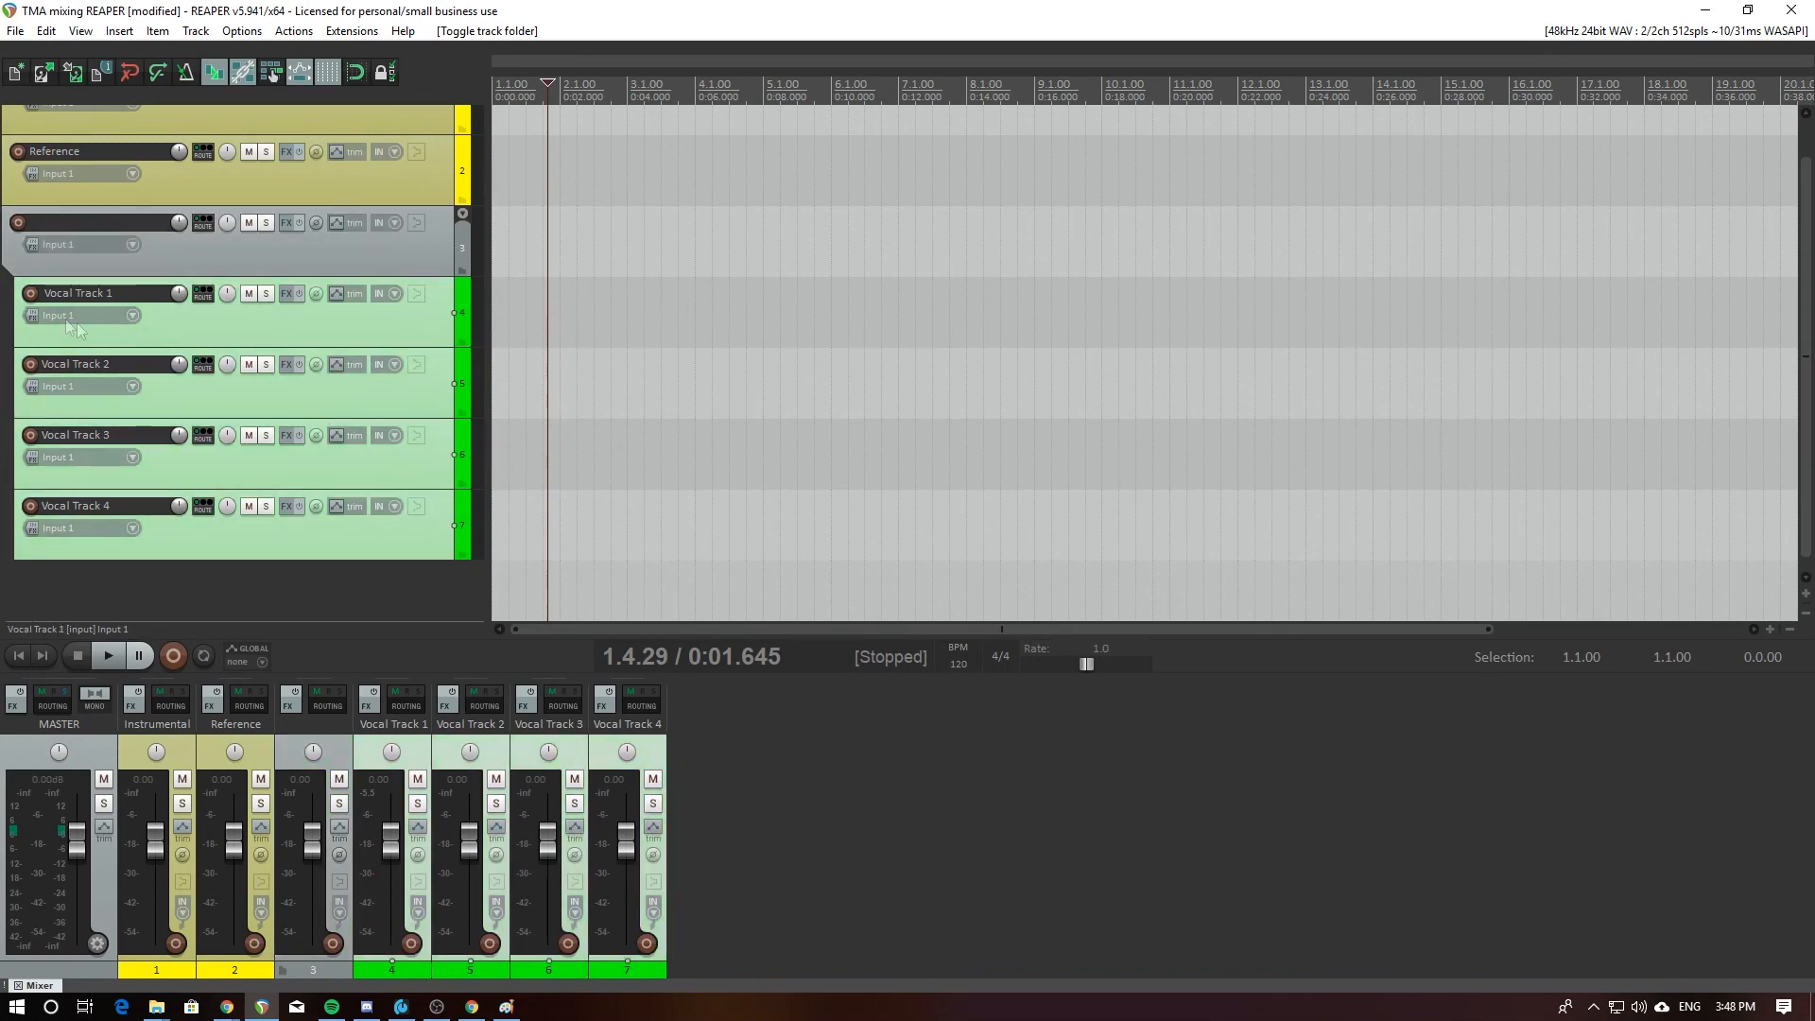
pyautogui.click(36, 271)
pyautogui.click(9, 293)
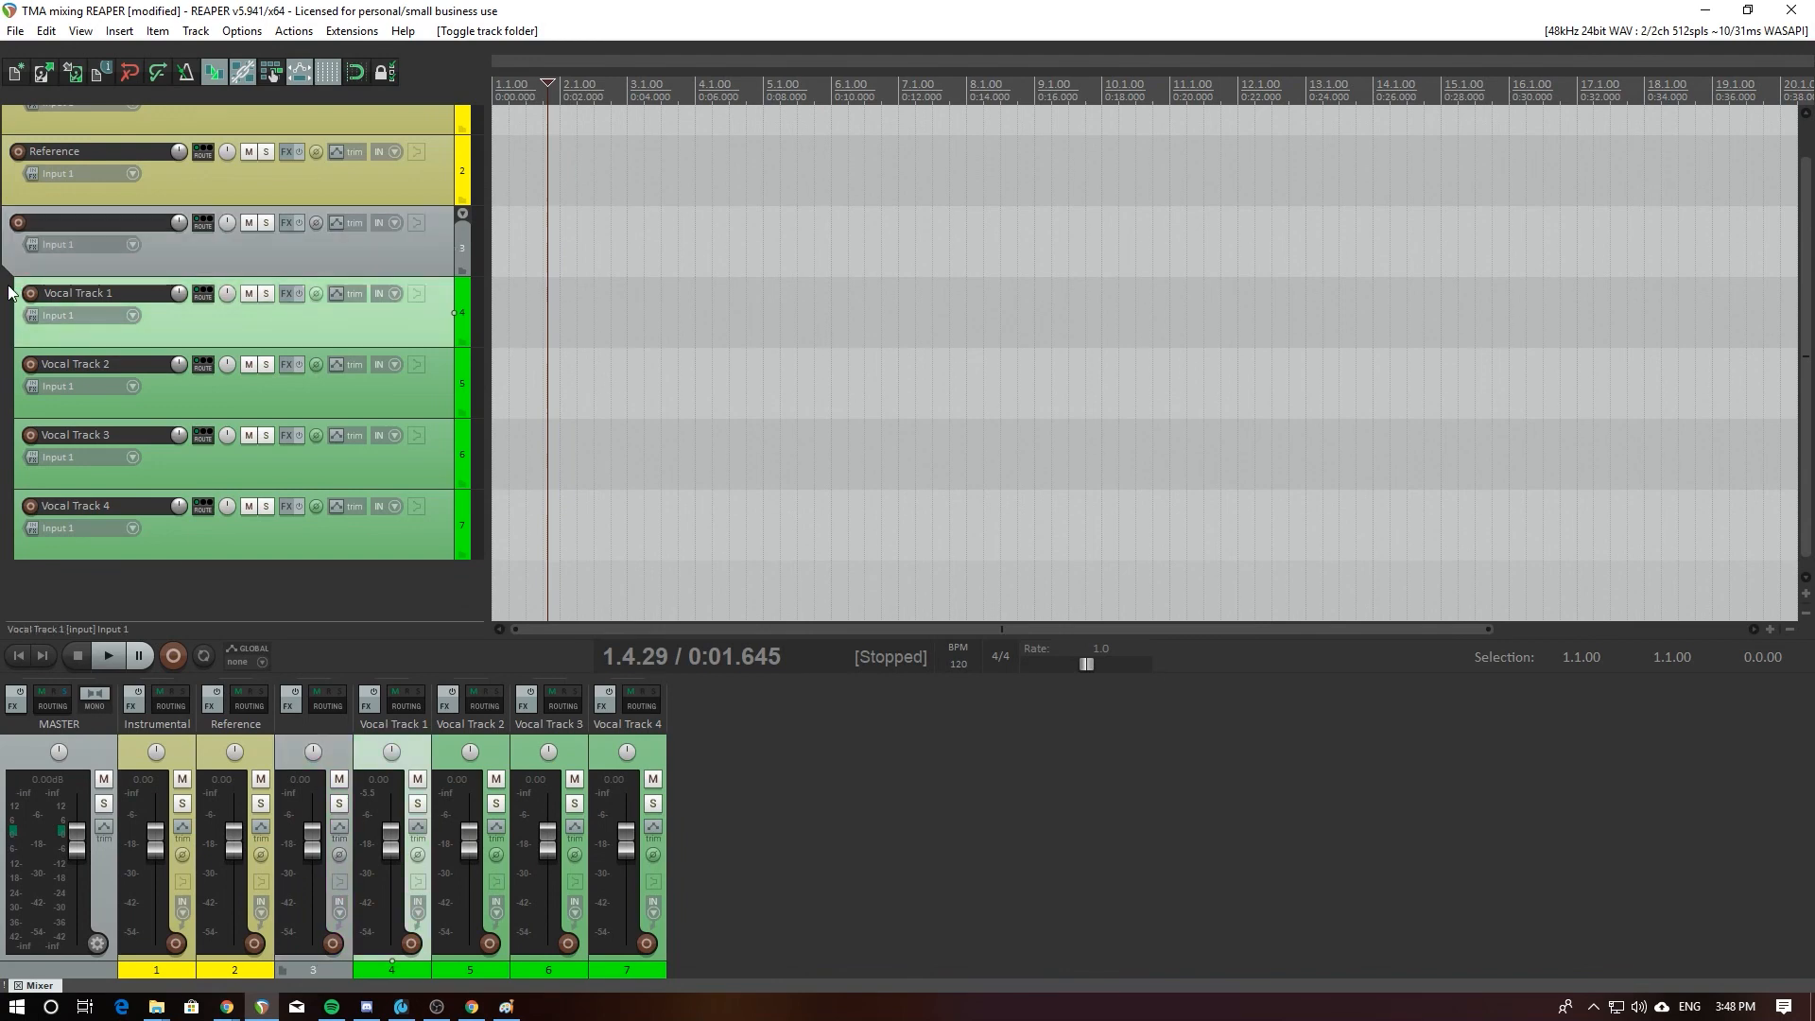
pyautogui.click(10, 273)
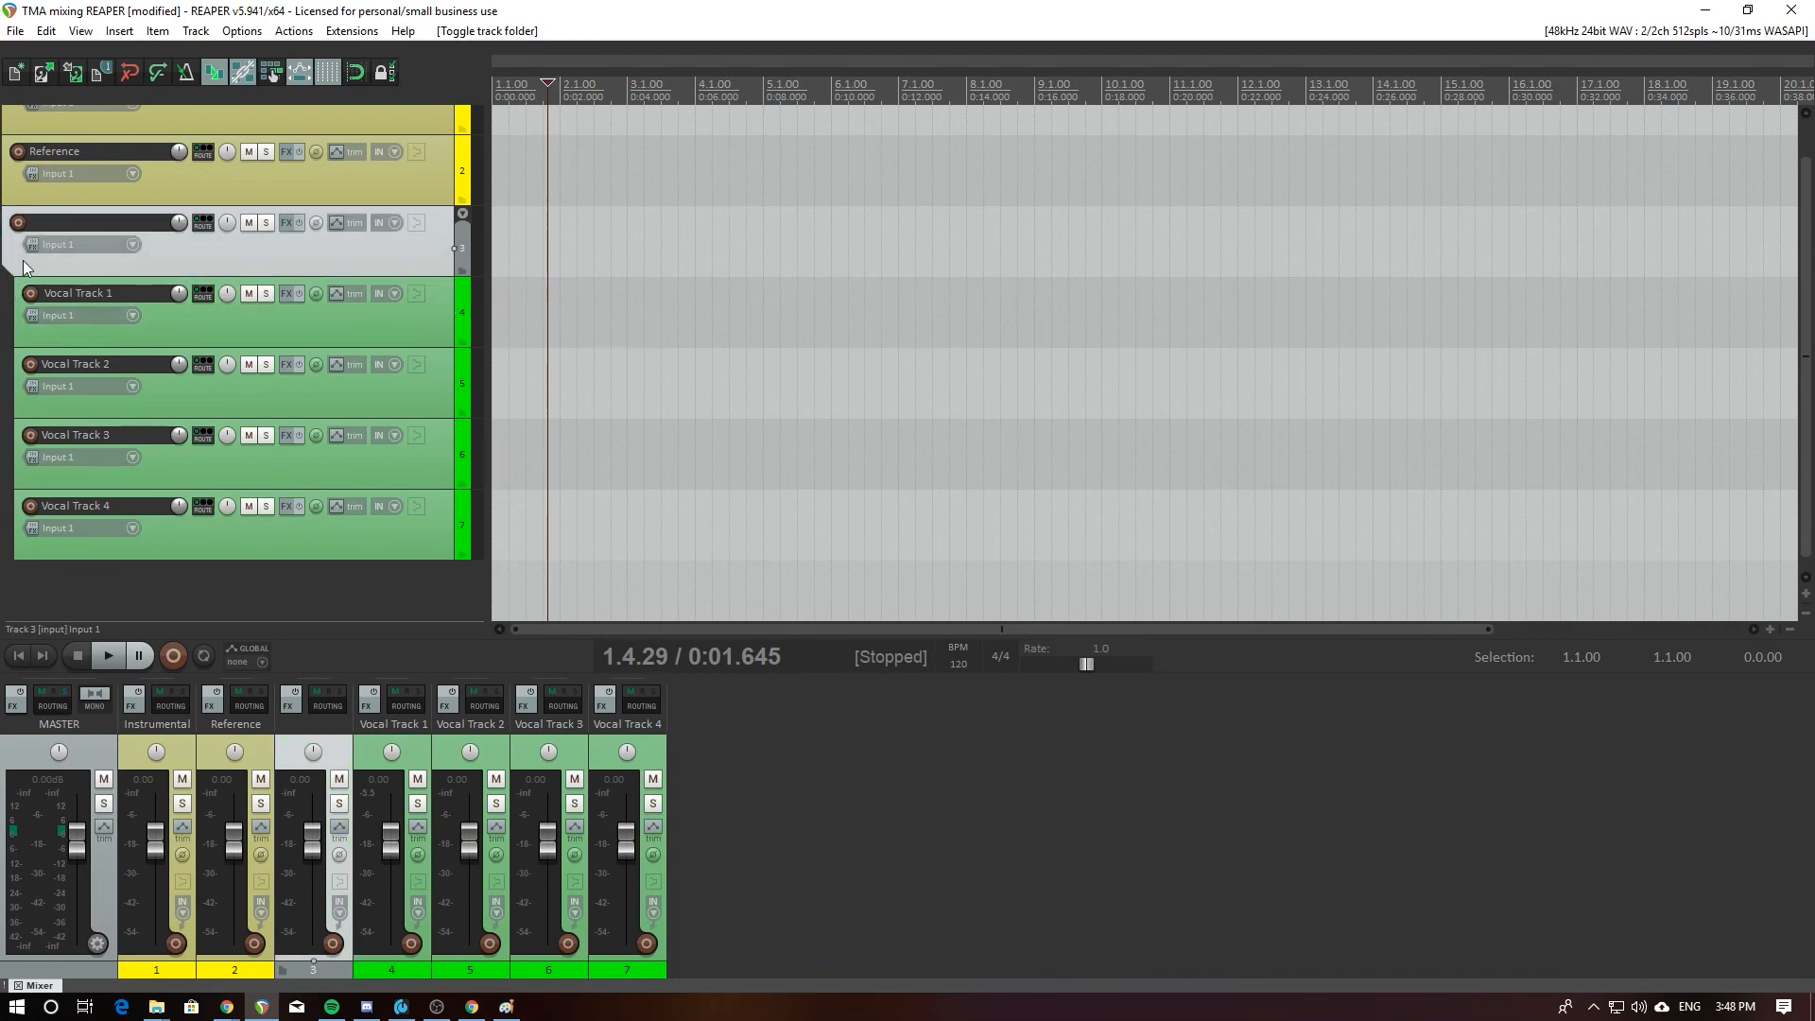
# Step: Name the unnamed folder track above the four vocal tracks Vocals
pyautogui.doubleClick(91, 221)
pyautogui.write('Vocals')
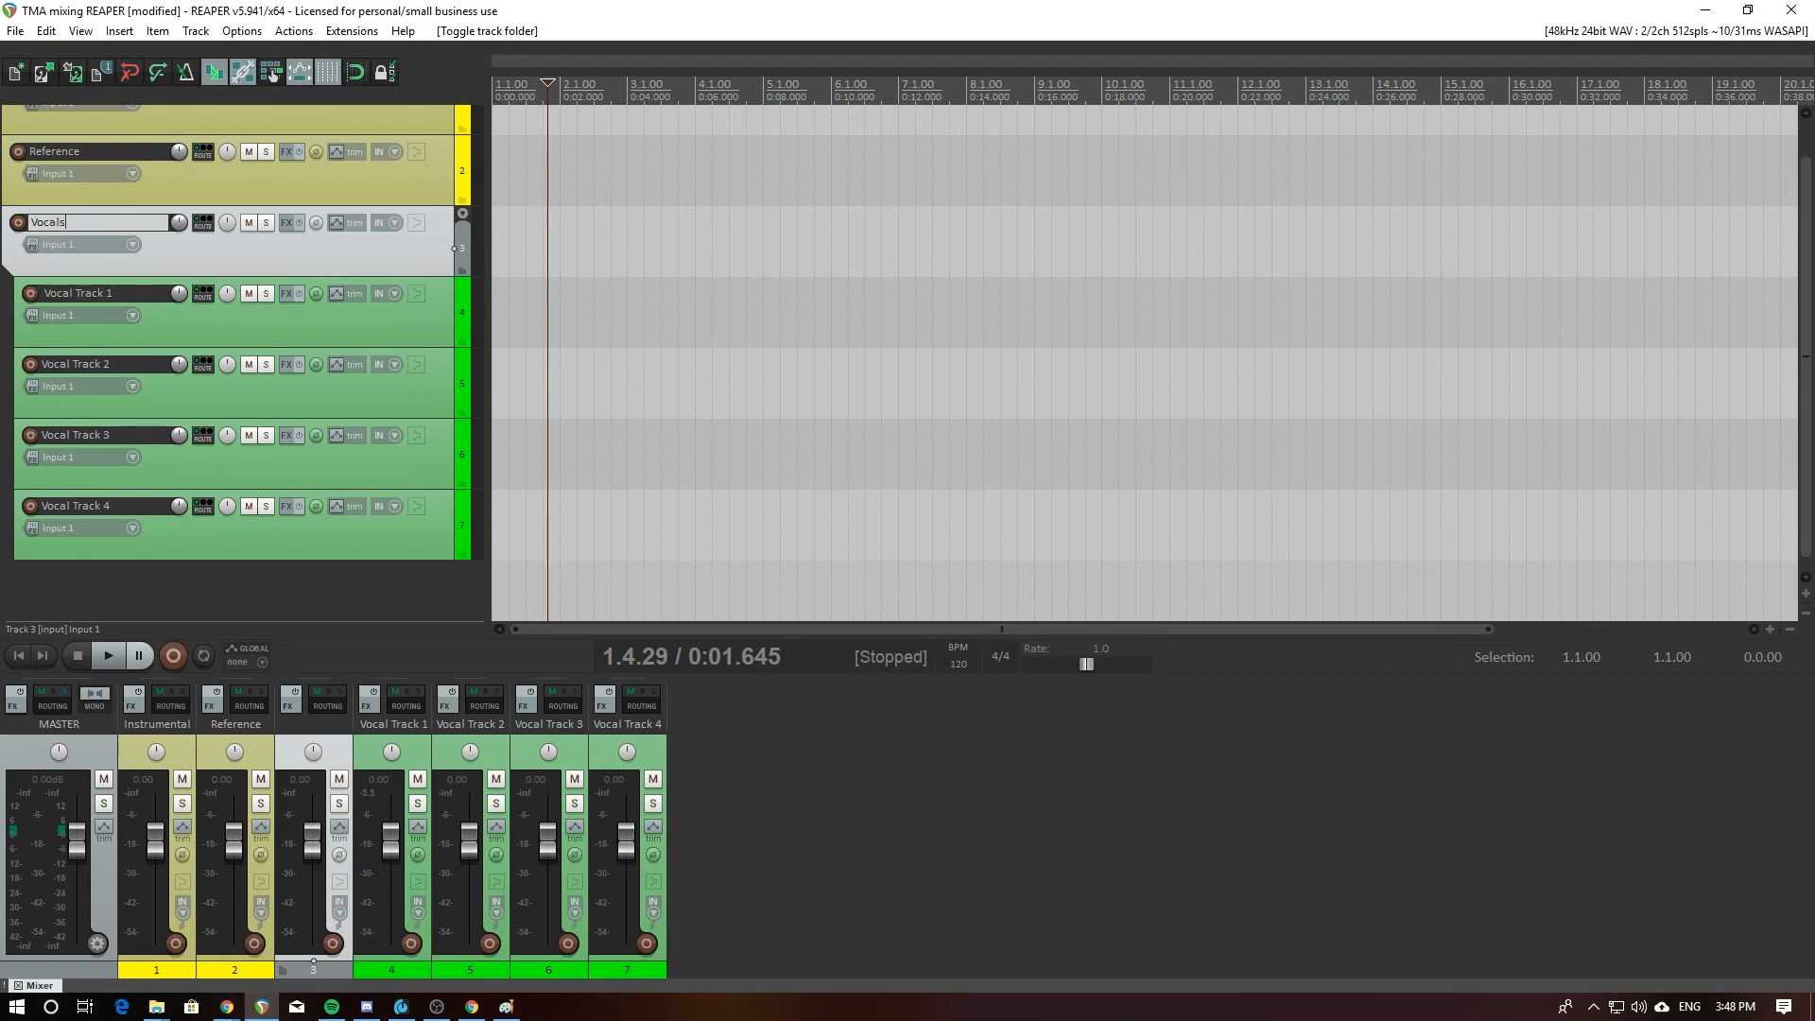
pyautogui.press('Return')
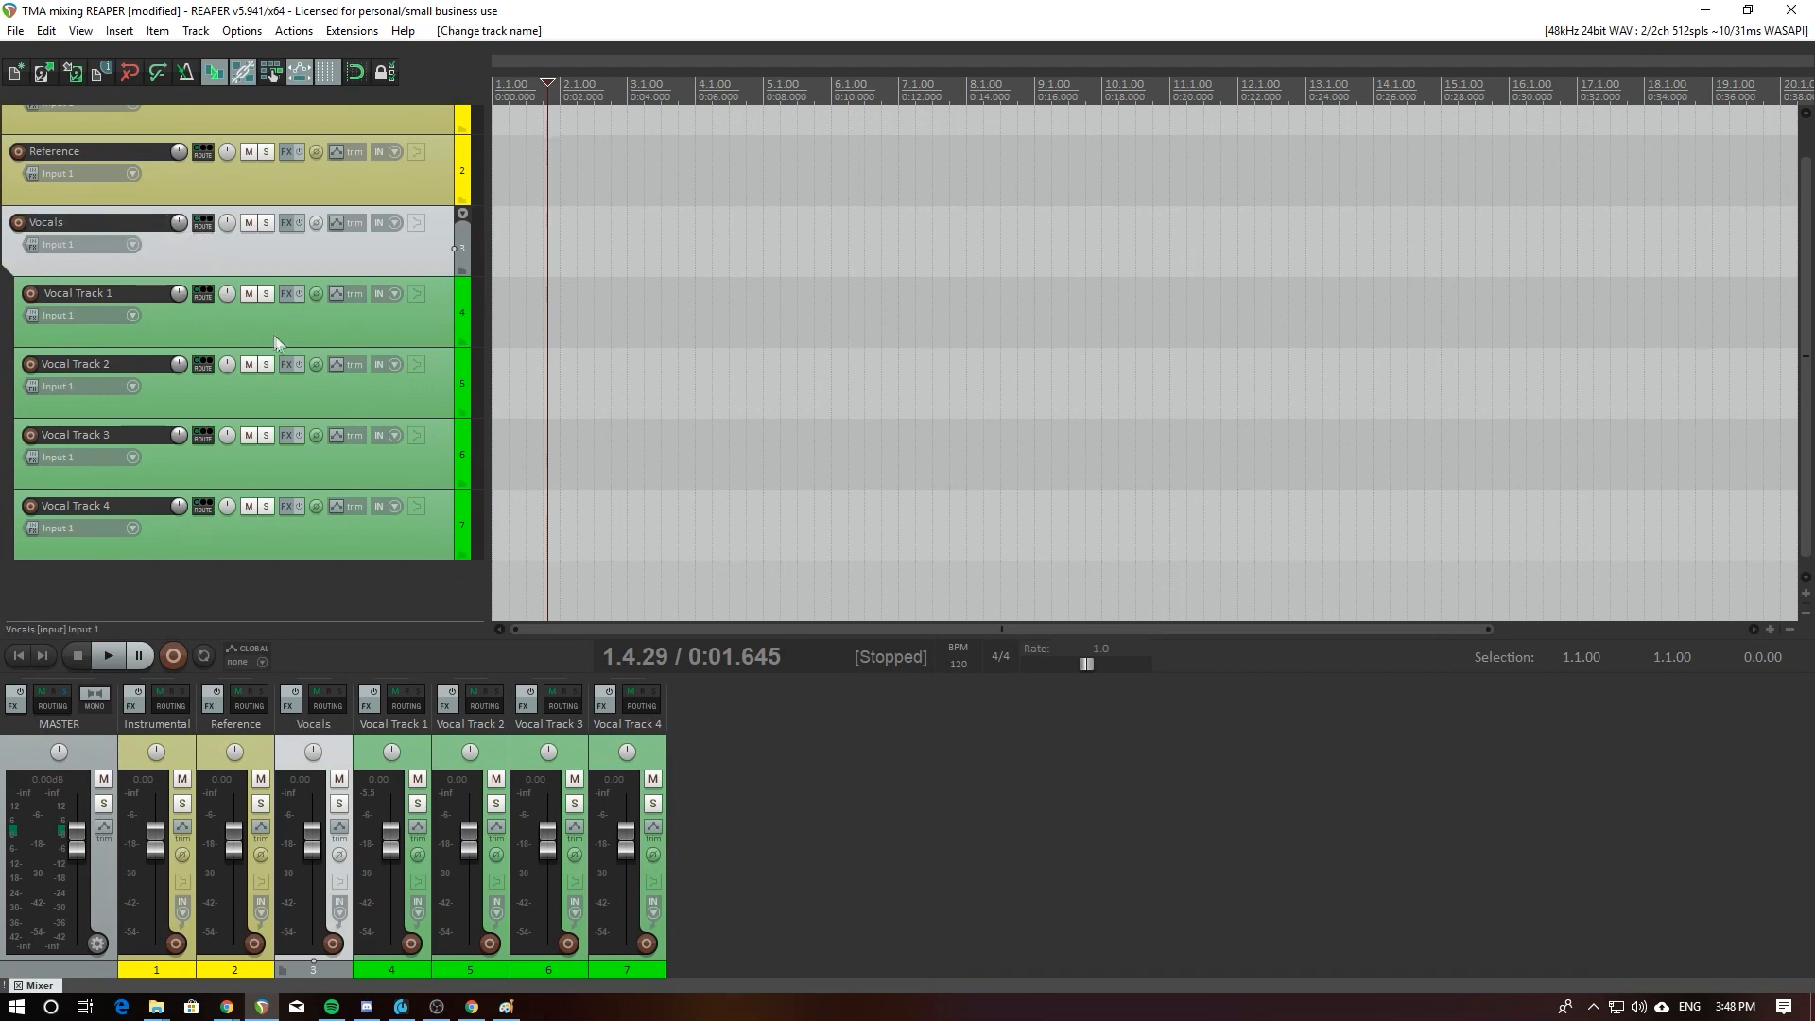
pyautogui.scroll(1, 398, 417)
pyautogui.scroll(1, 399, 417)
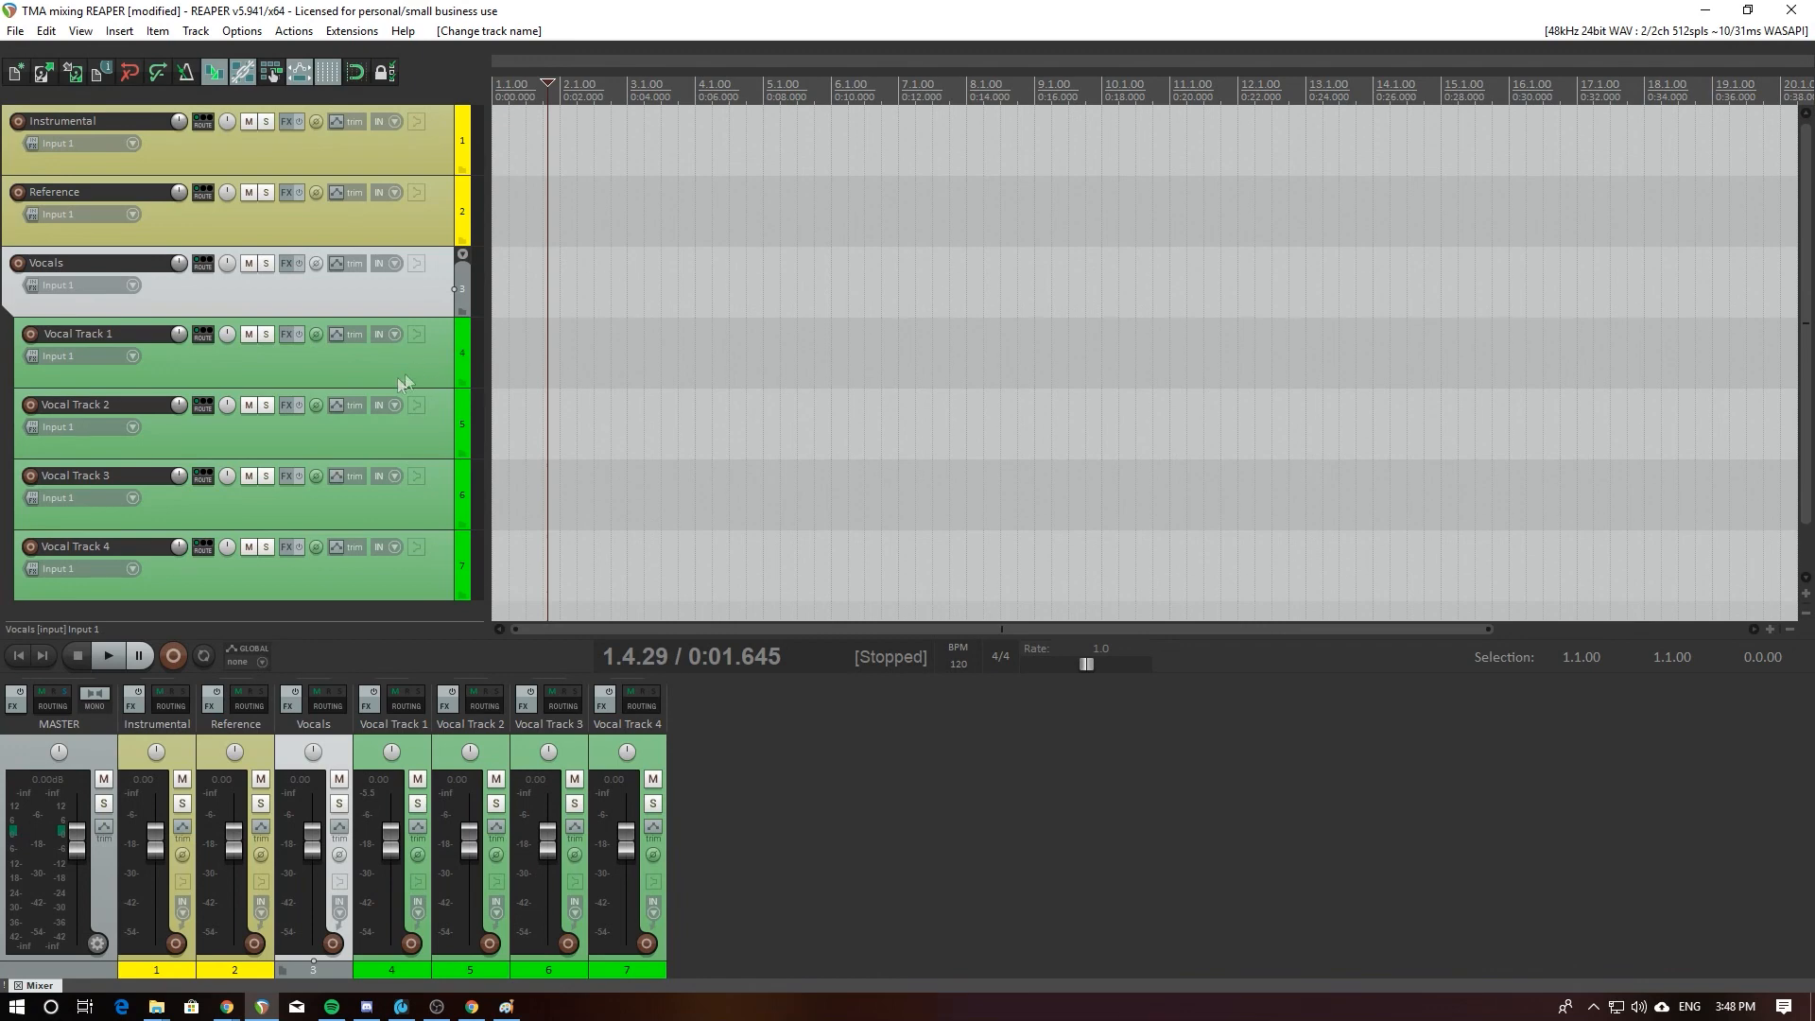
pyautogui.scroll(-1, 388, 387)
pyautogui.click(397, 331)
pyautogui.click(393, 542)
pyautogui.scroll(1, 408, 427)
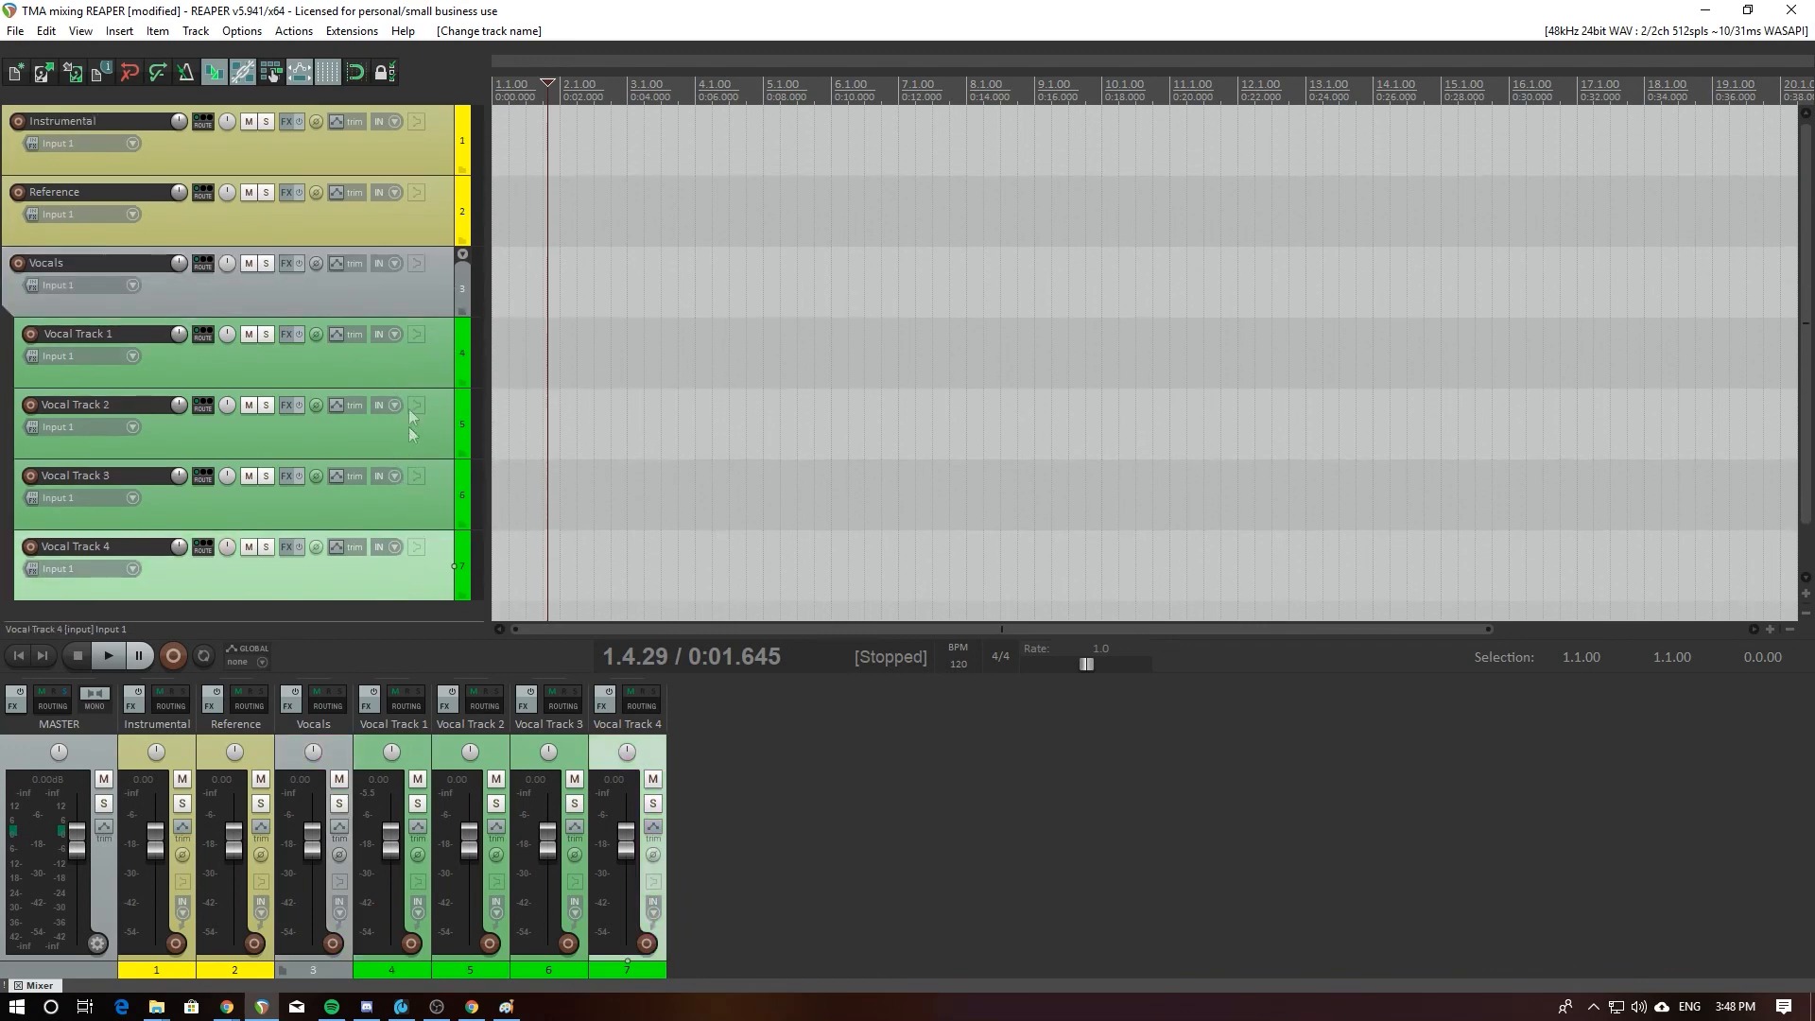
pyautogui.click(385, 233)
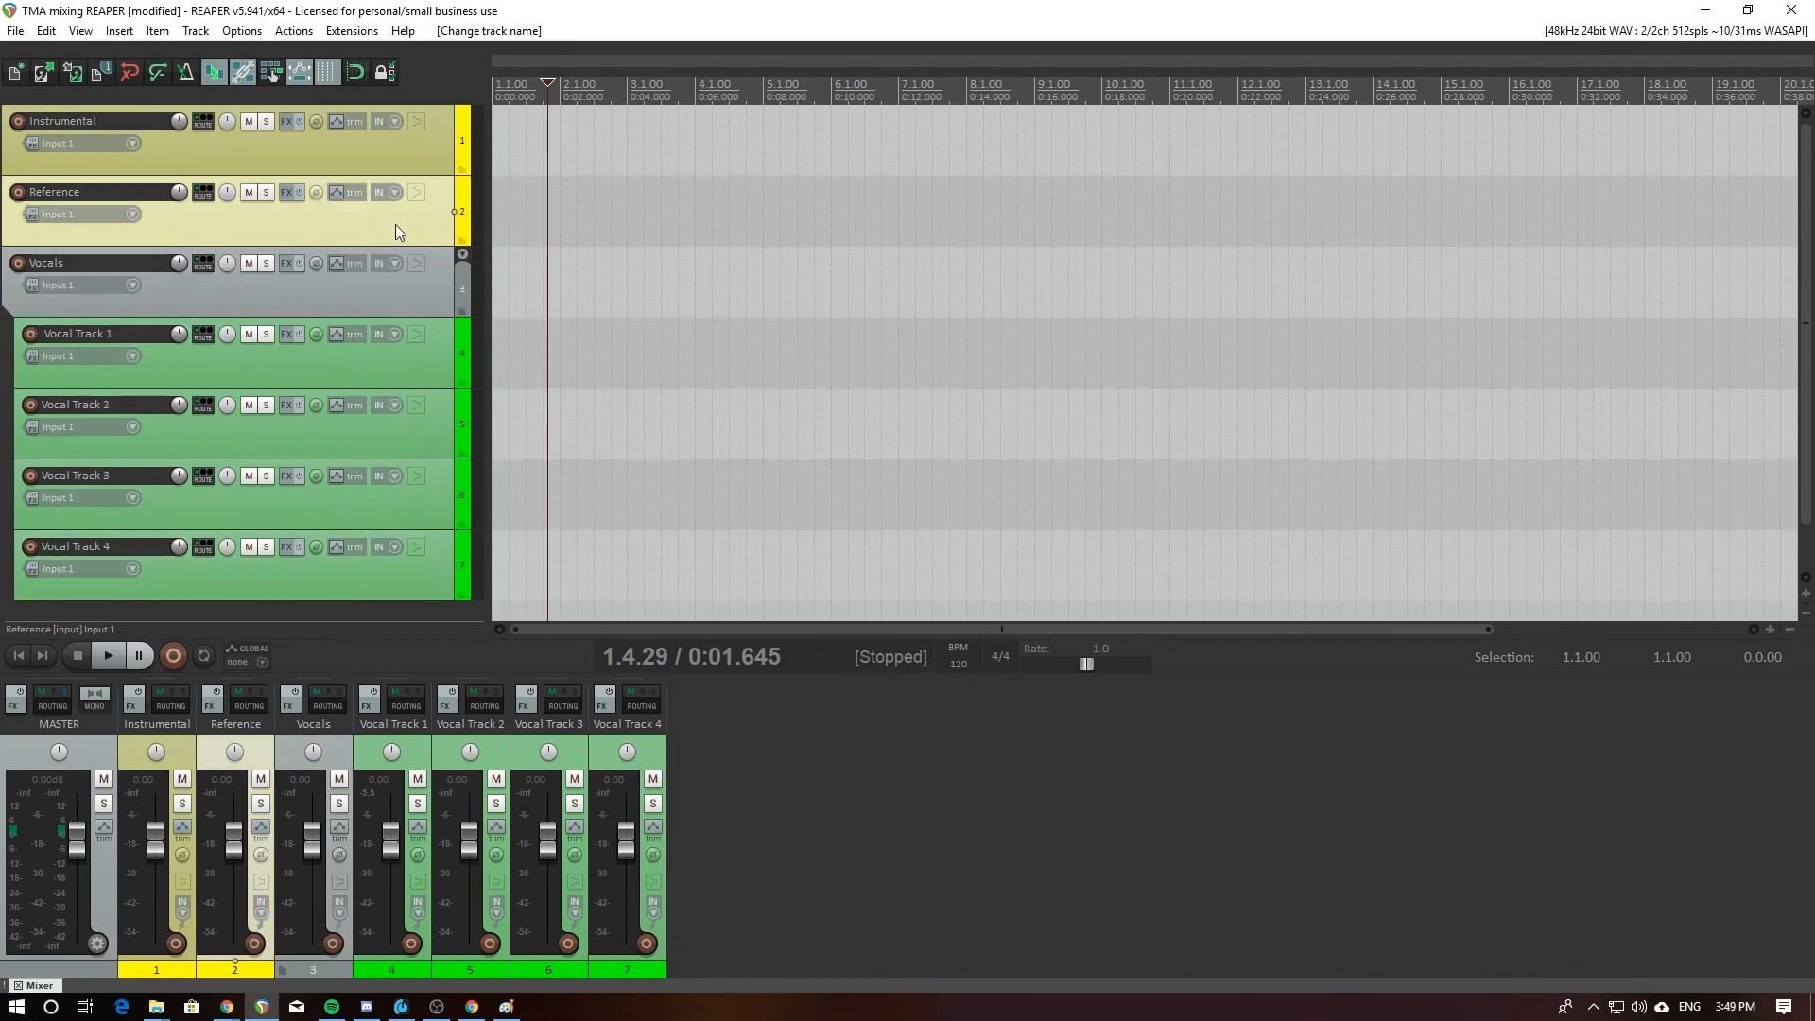
pyautogui.click(403, 155)
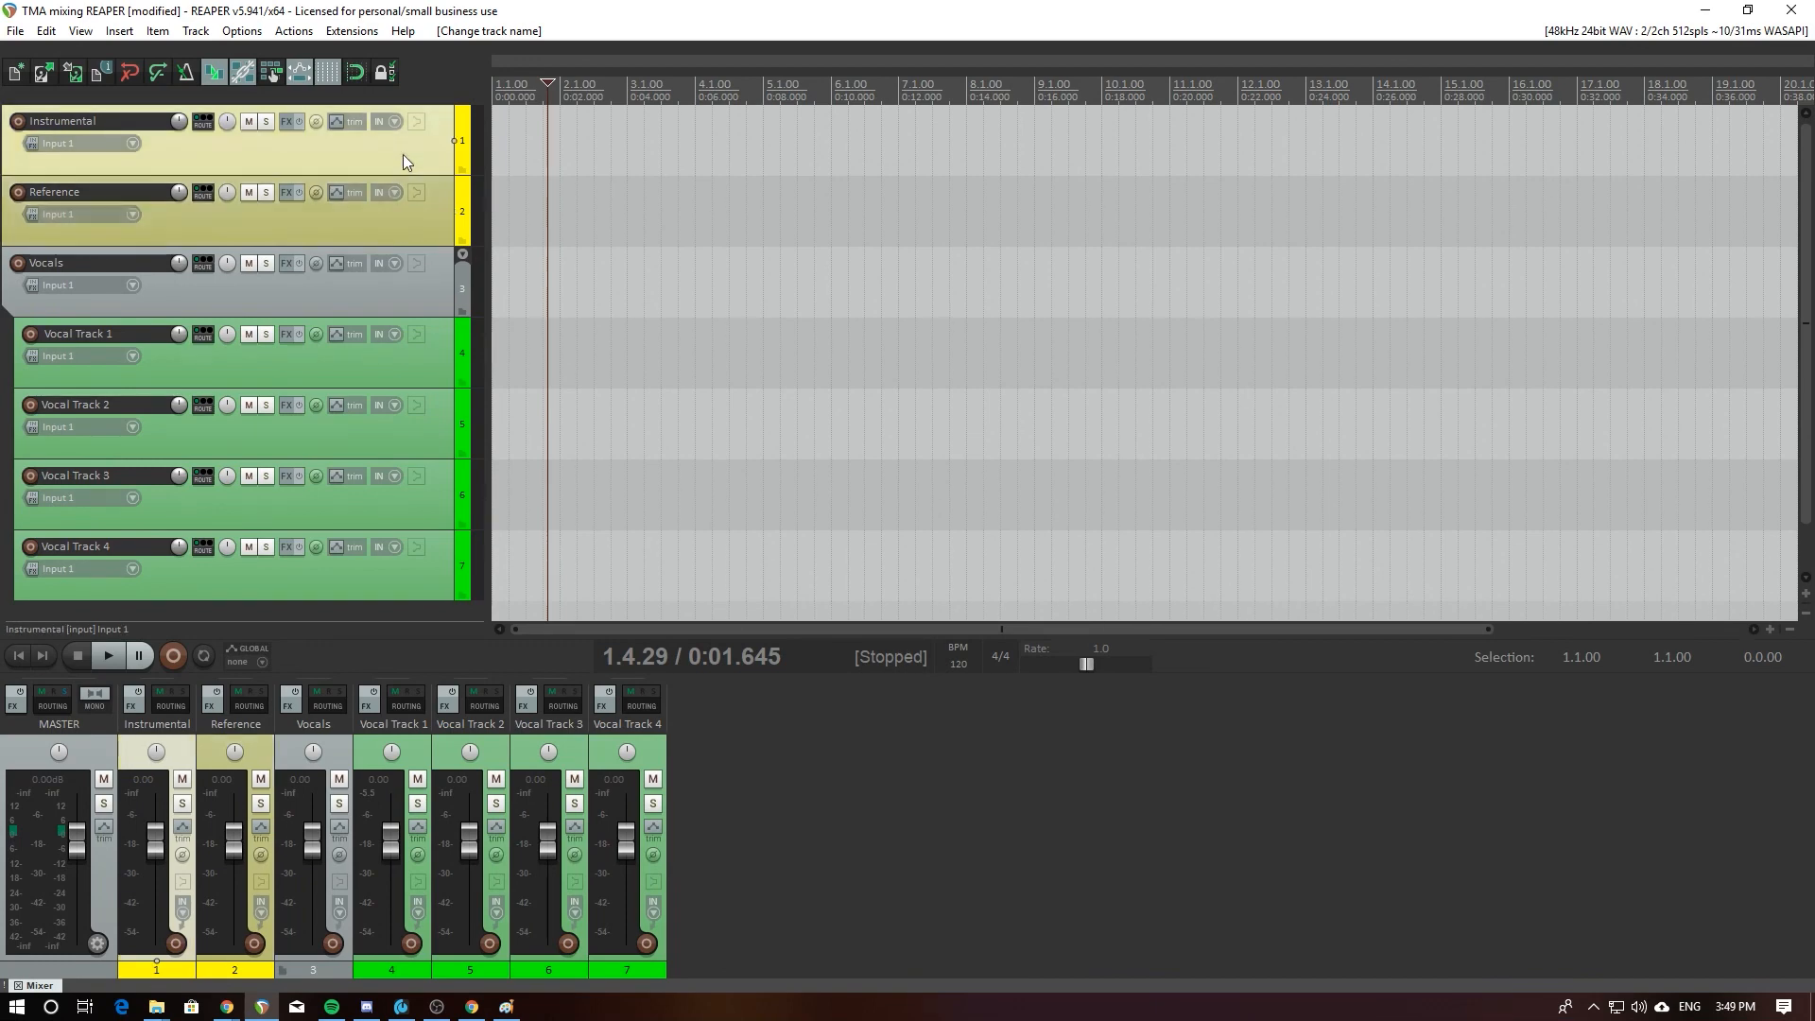
pyautogui.scroll(-1, 387, 343)
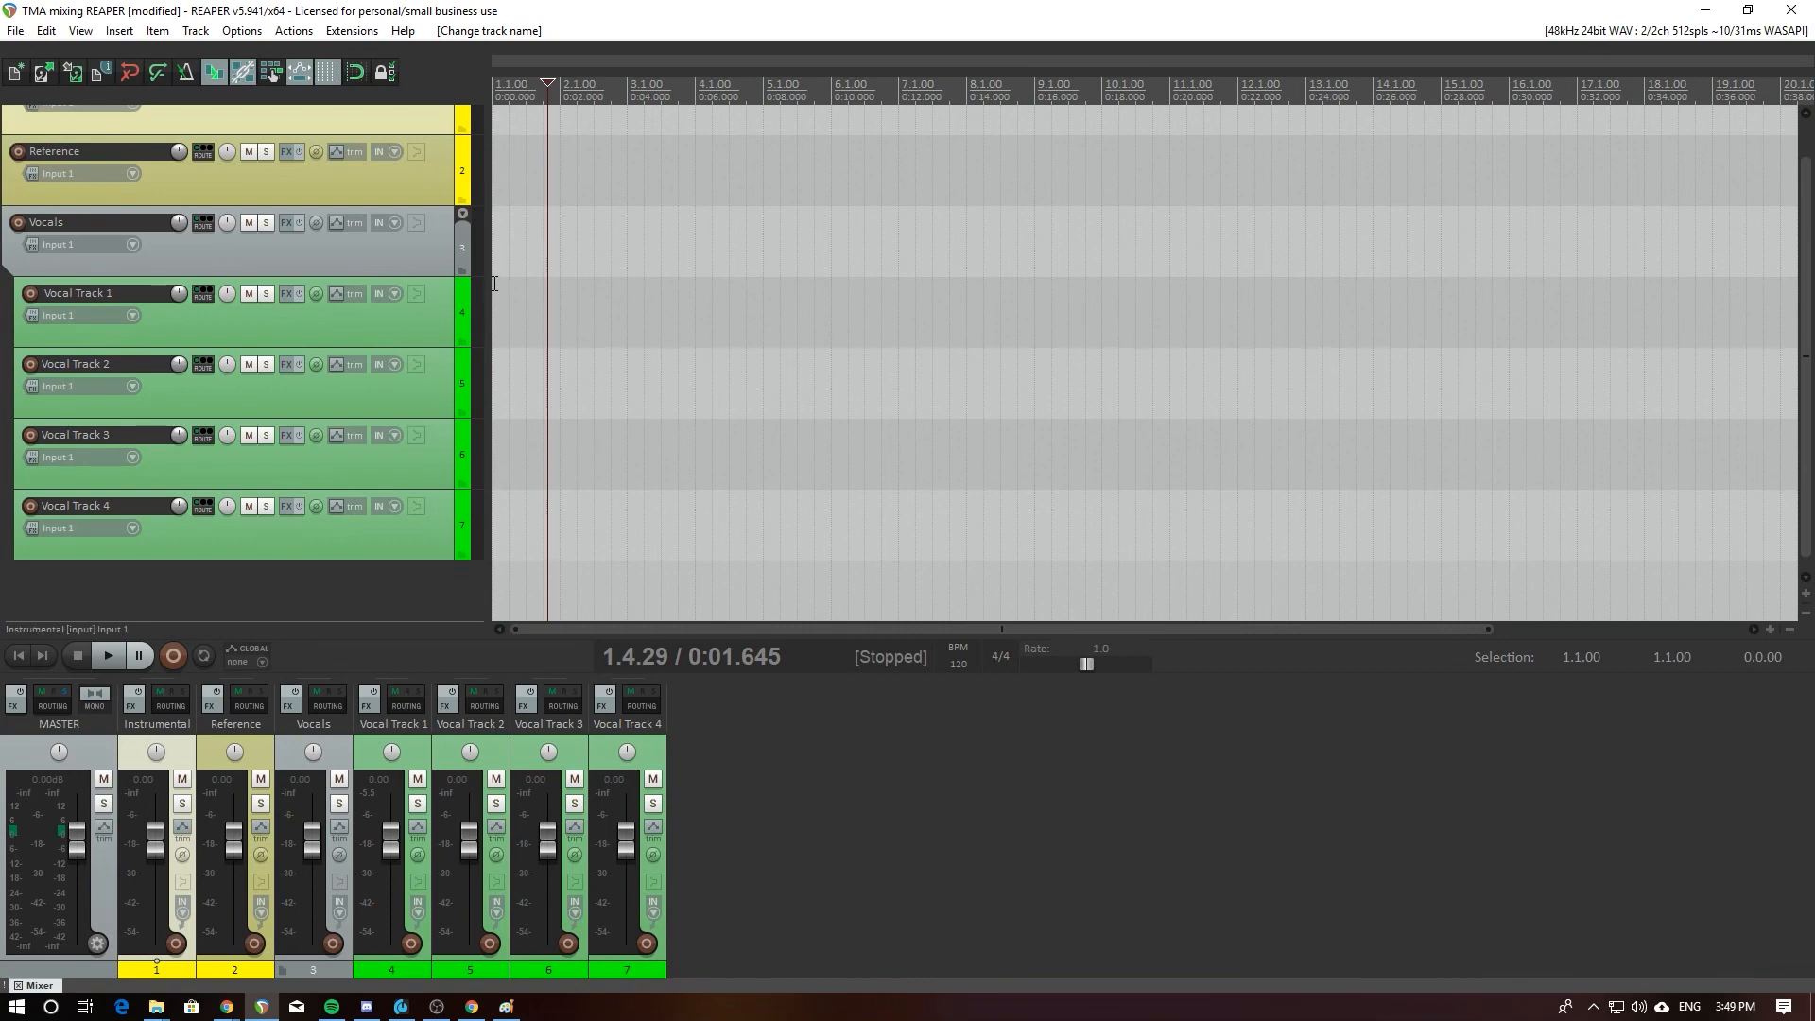
# Step: Arm Vocal Tracks 1 to 4 for recording
pyautogui.click(395, 344)
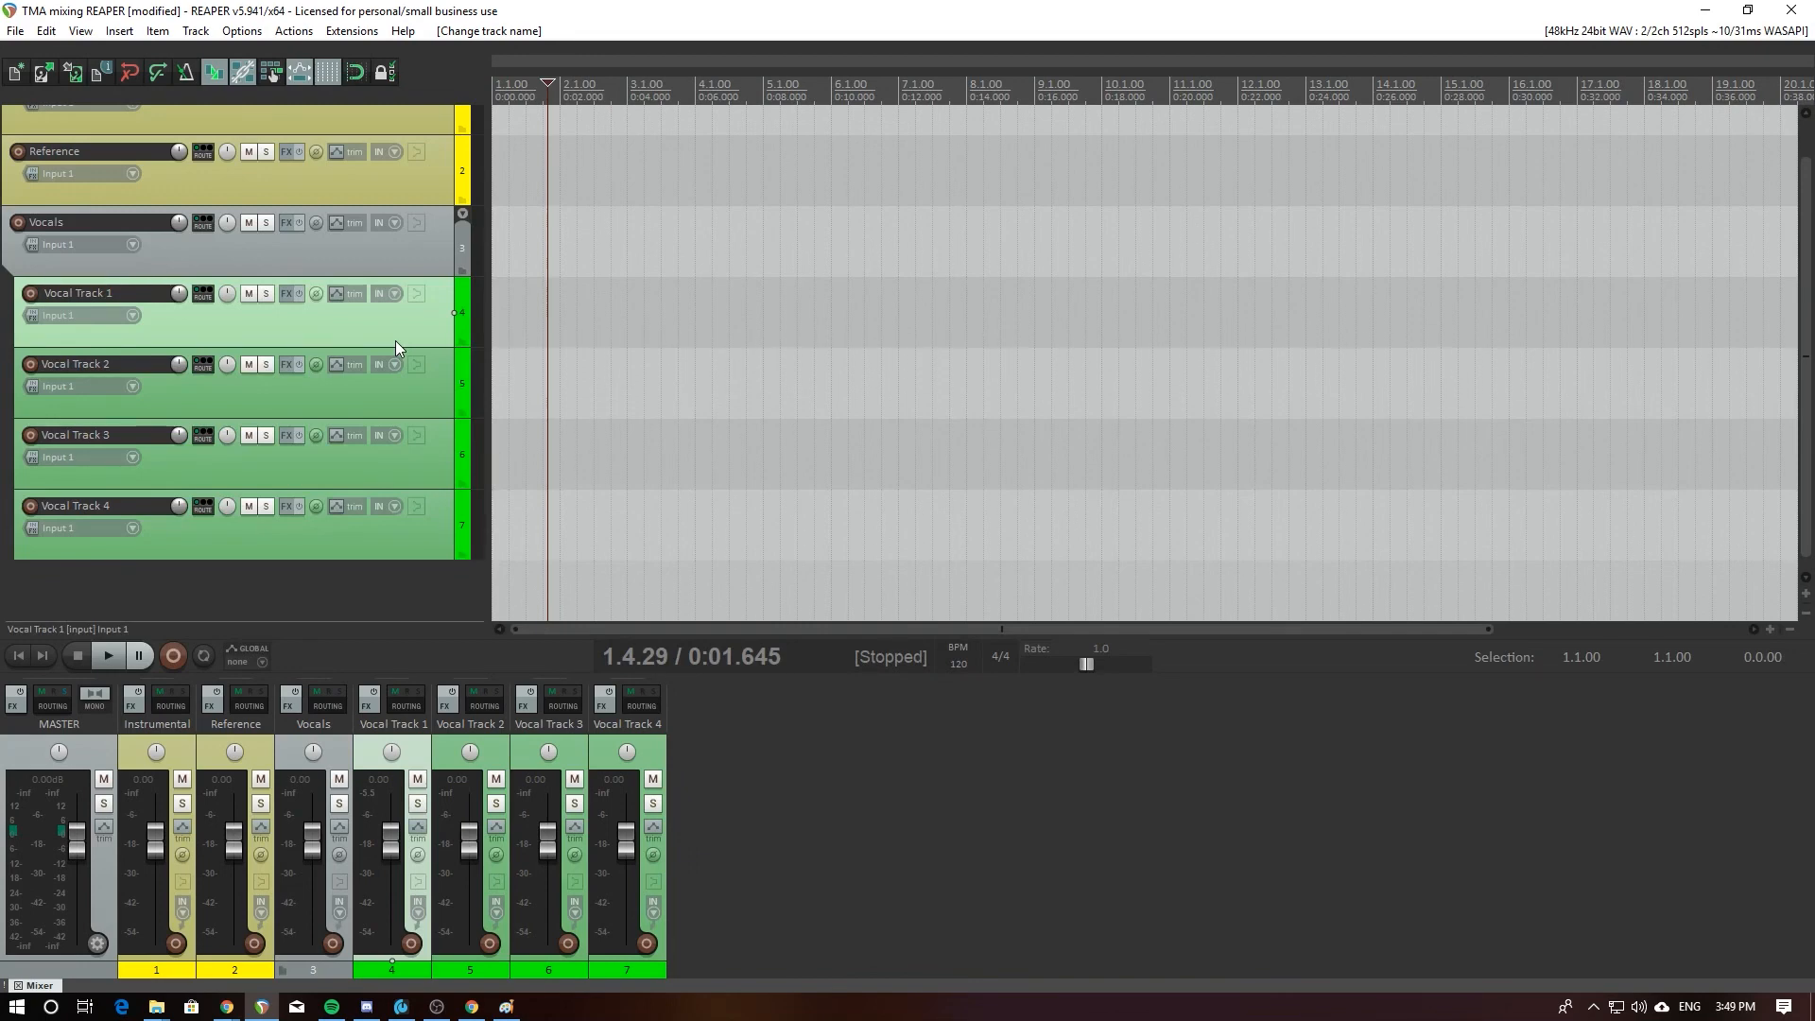
pyautogui.click(31, 295)
pyautogui.click(30, 365)
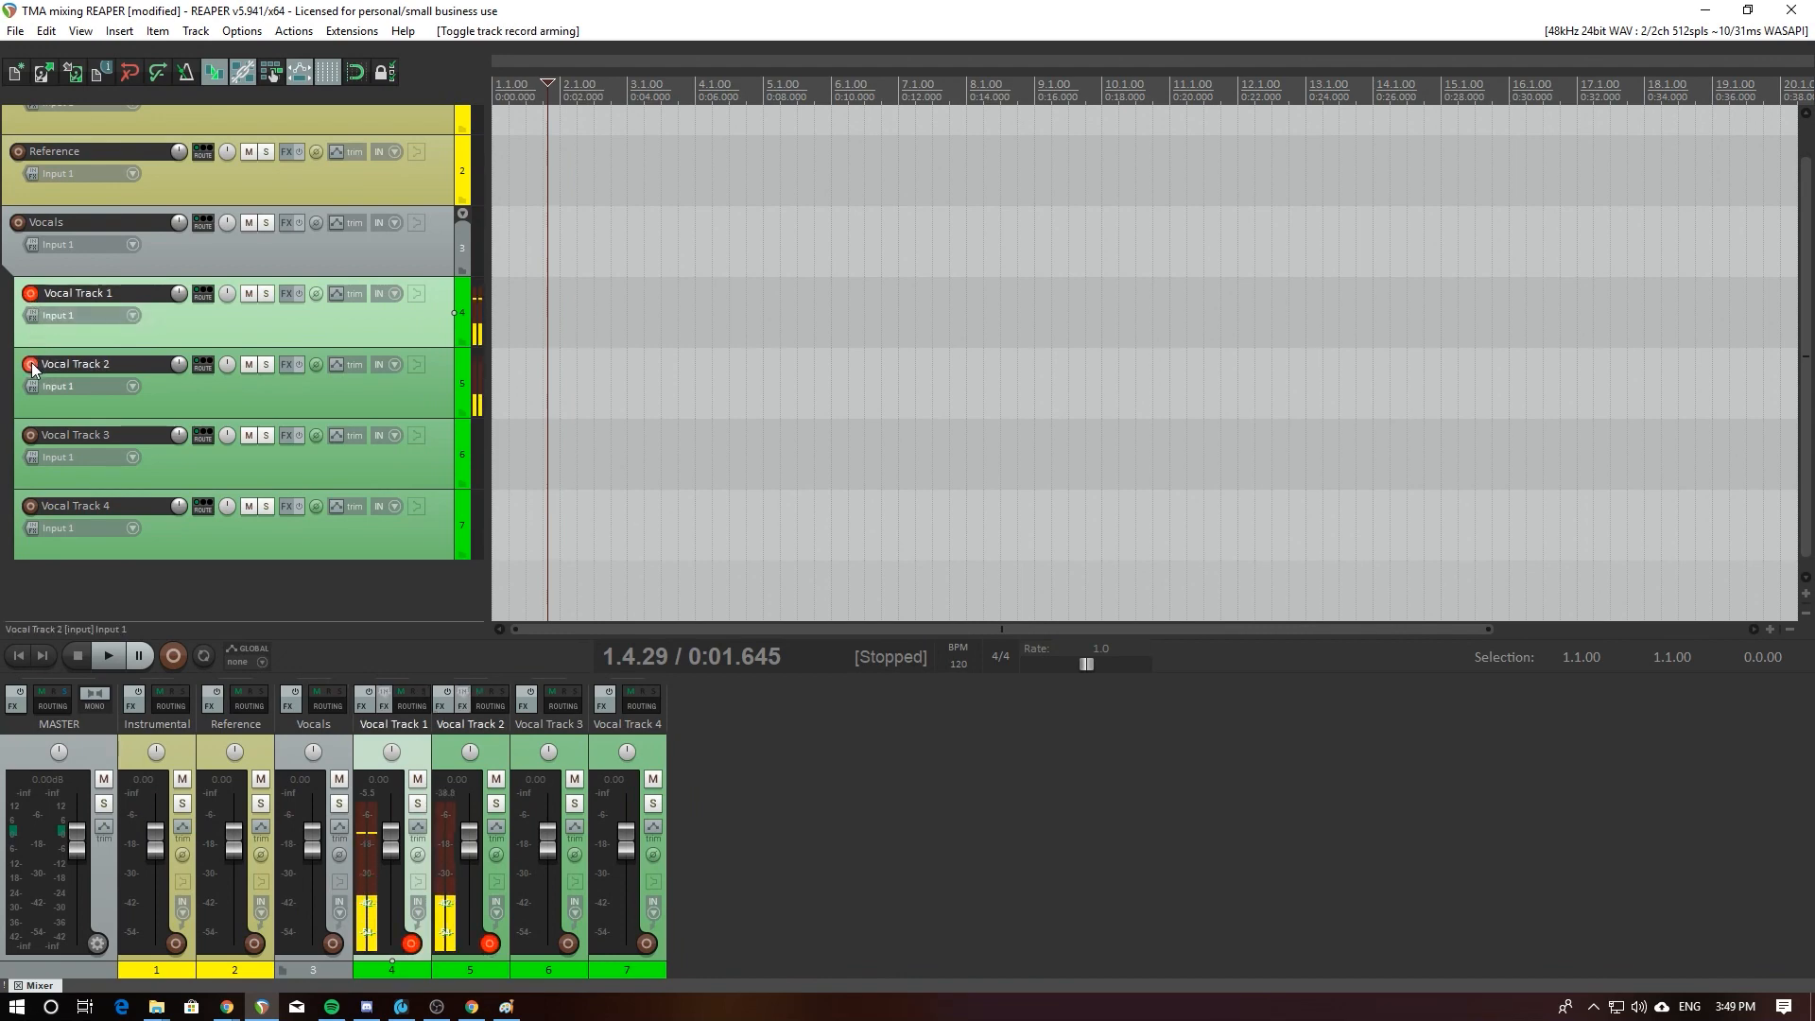
pyautogui.click(32, 436)
pyautogui.click(30, 506)
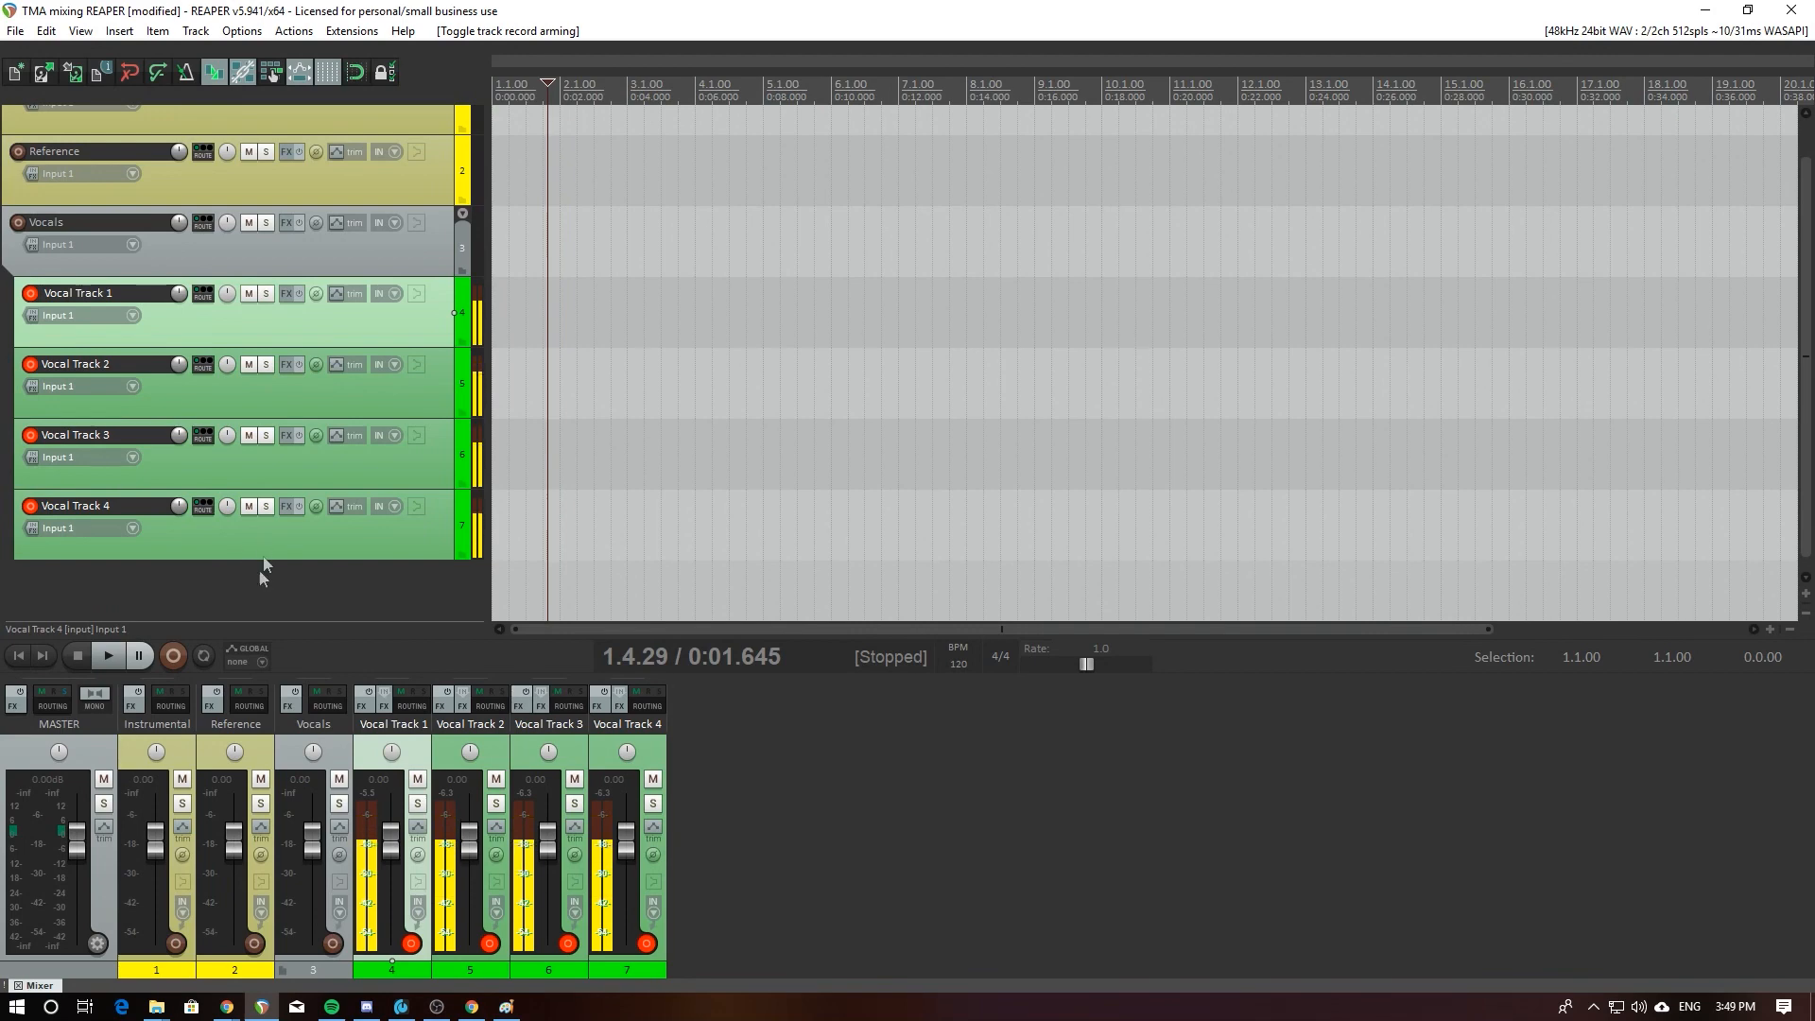
# Step: Return the edit cursor to the very start of the project
pyautogui.click(498, 526)
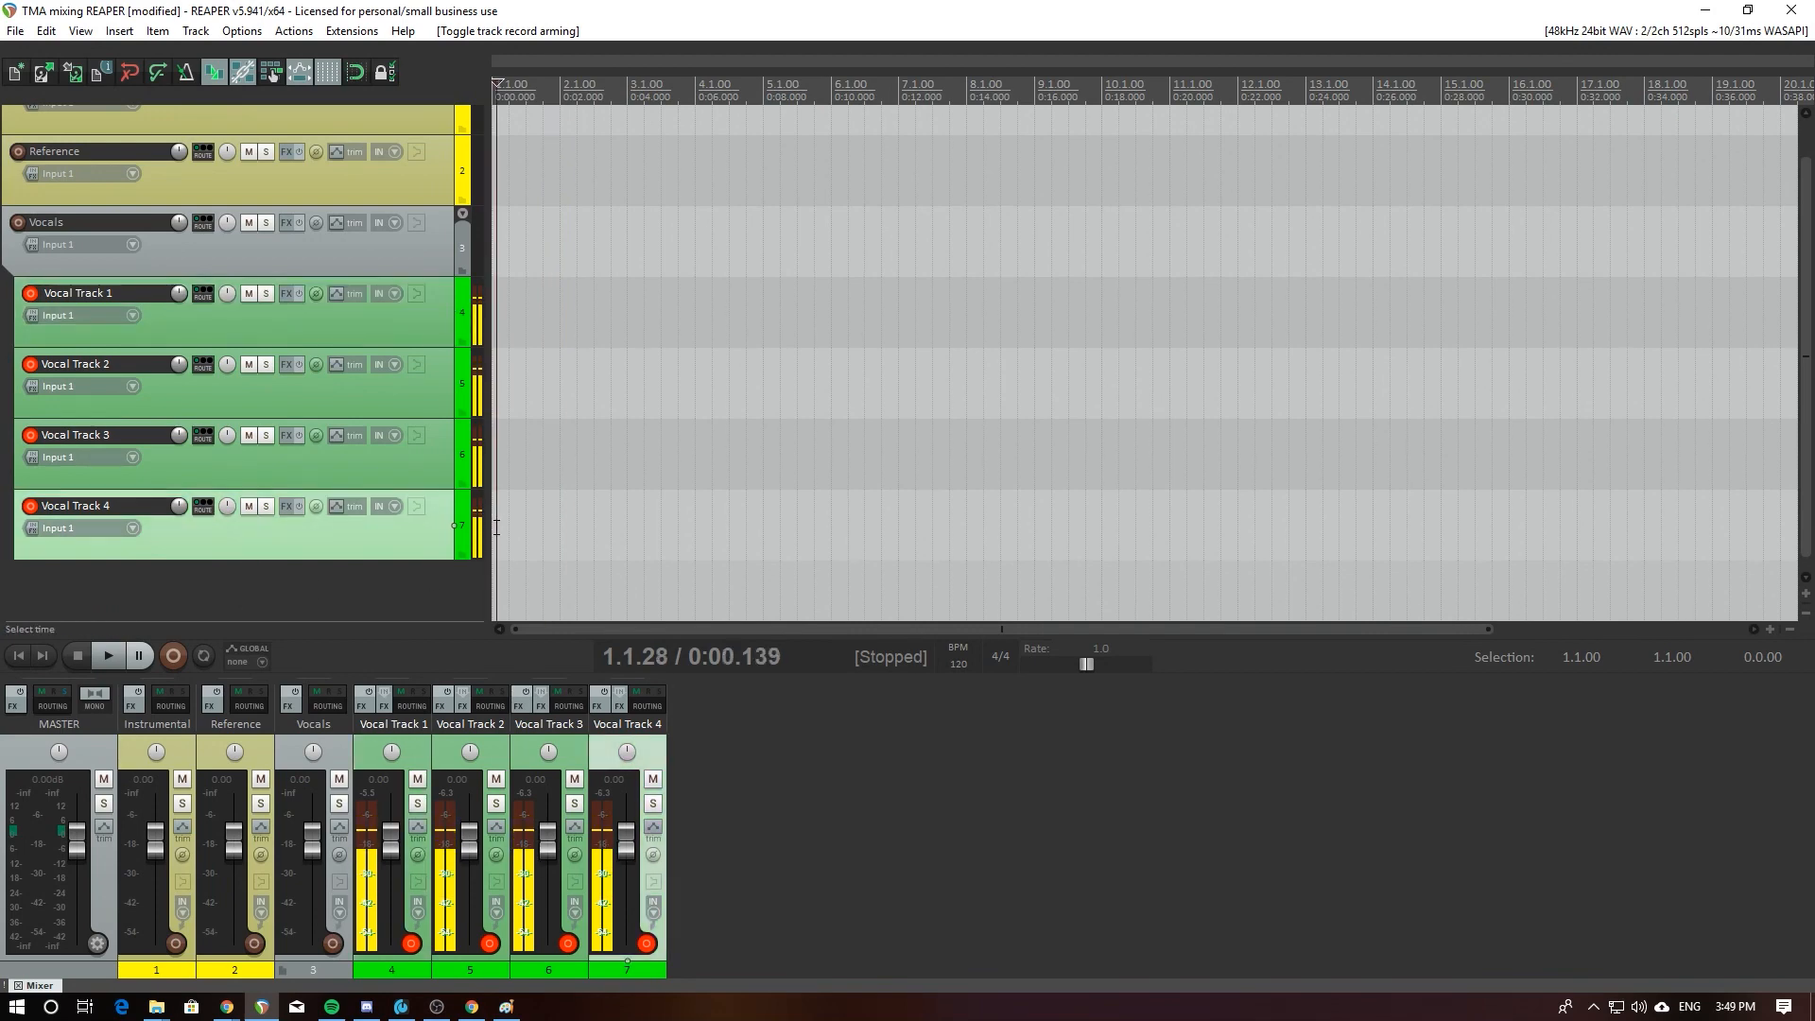
pyautogui.click(494, 528)
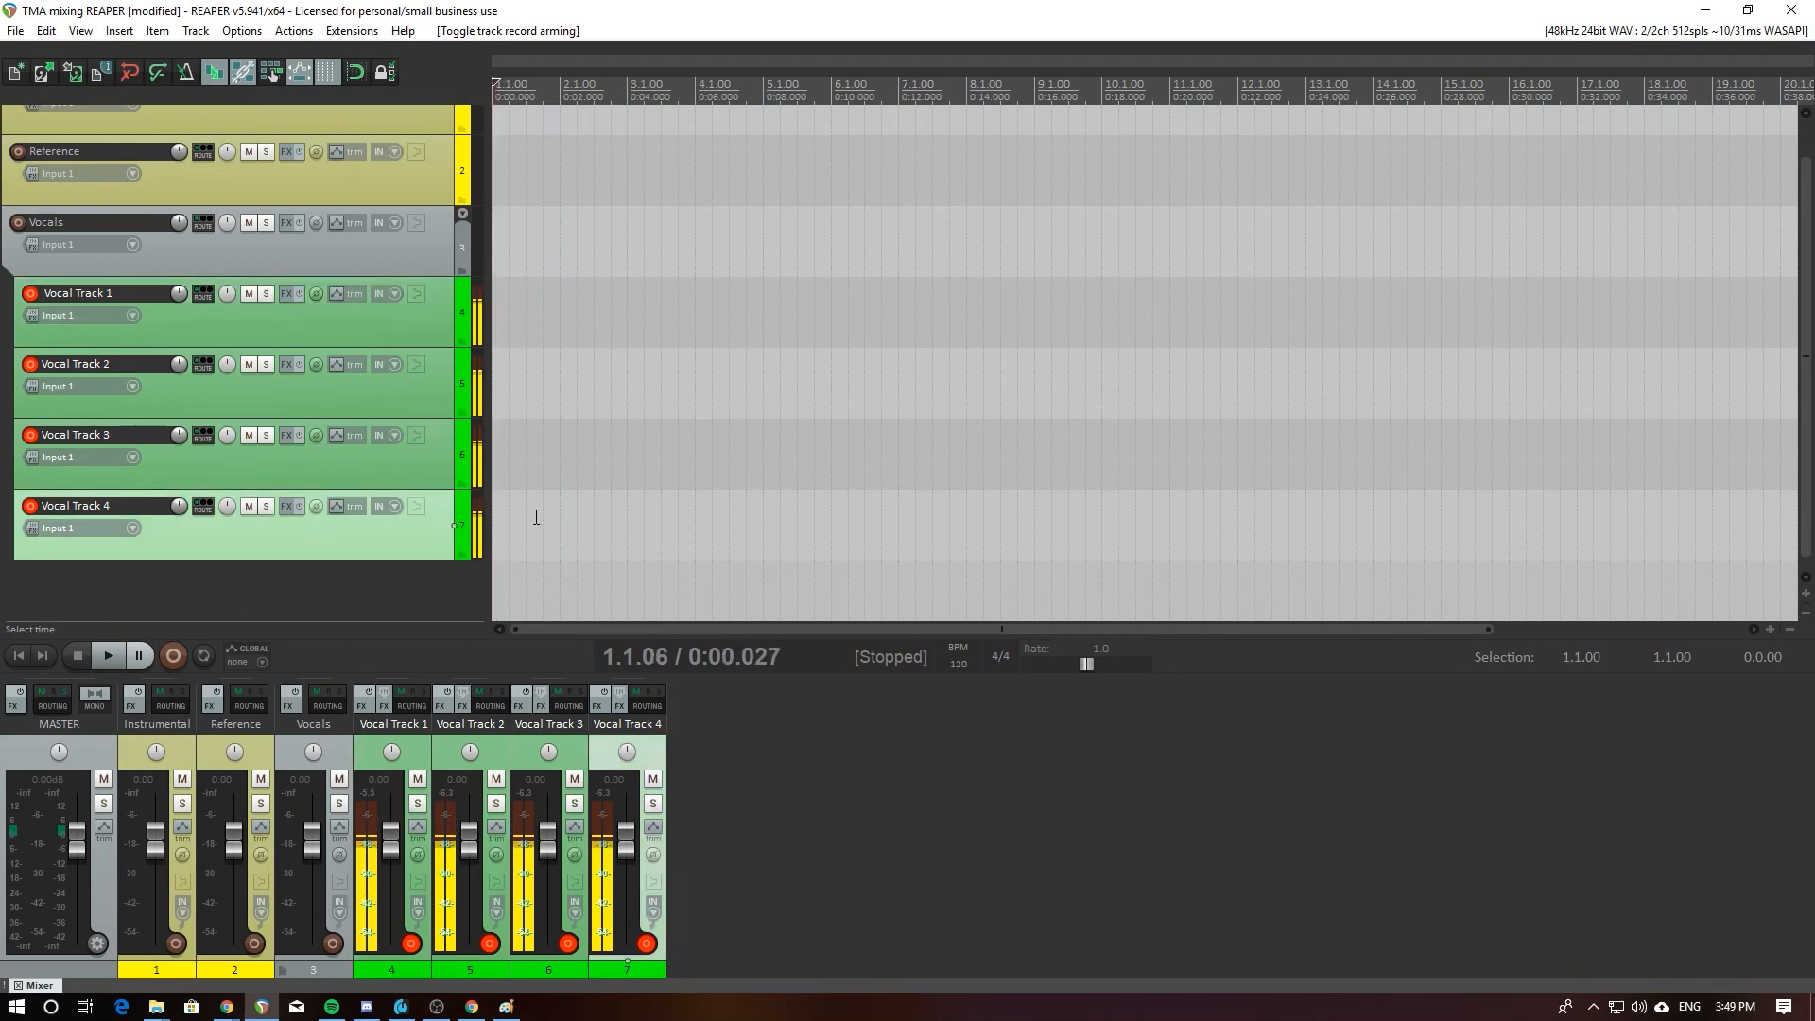
pyautogui.click(533, 520)
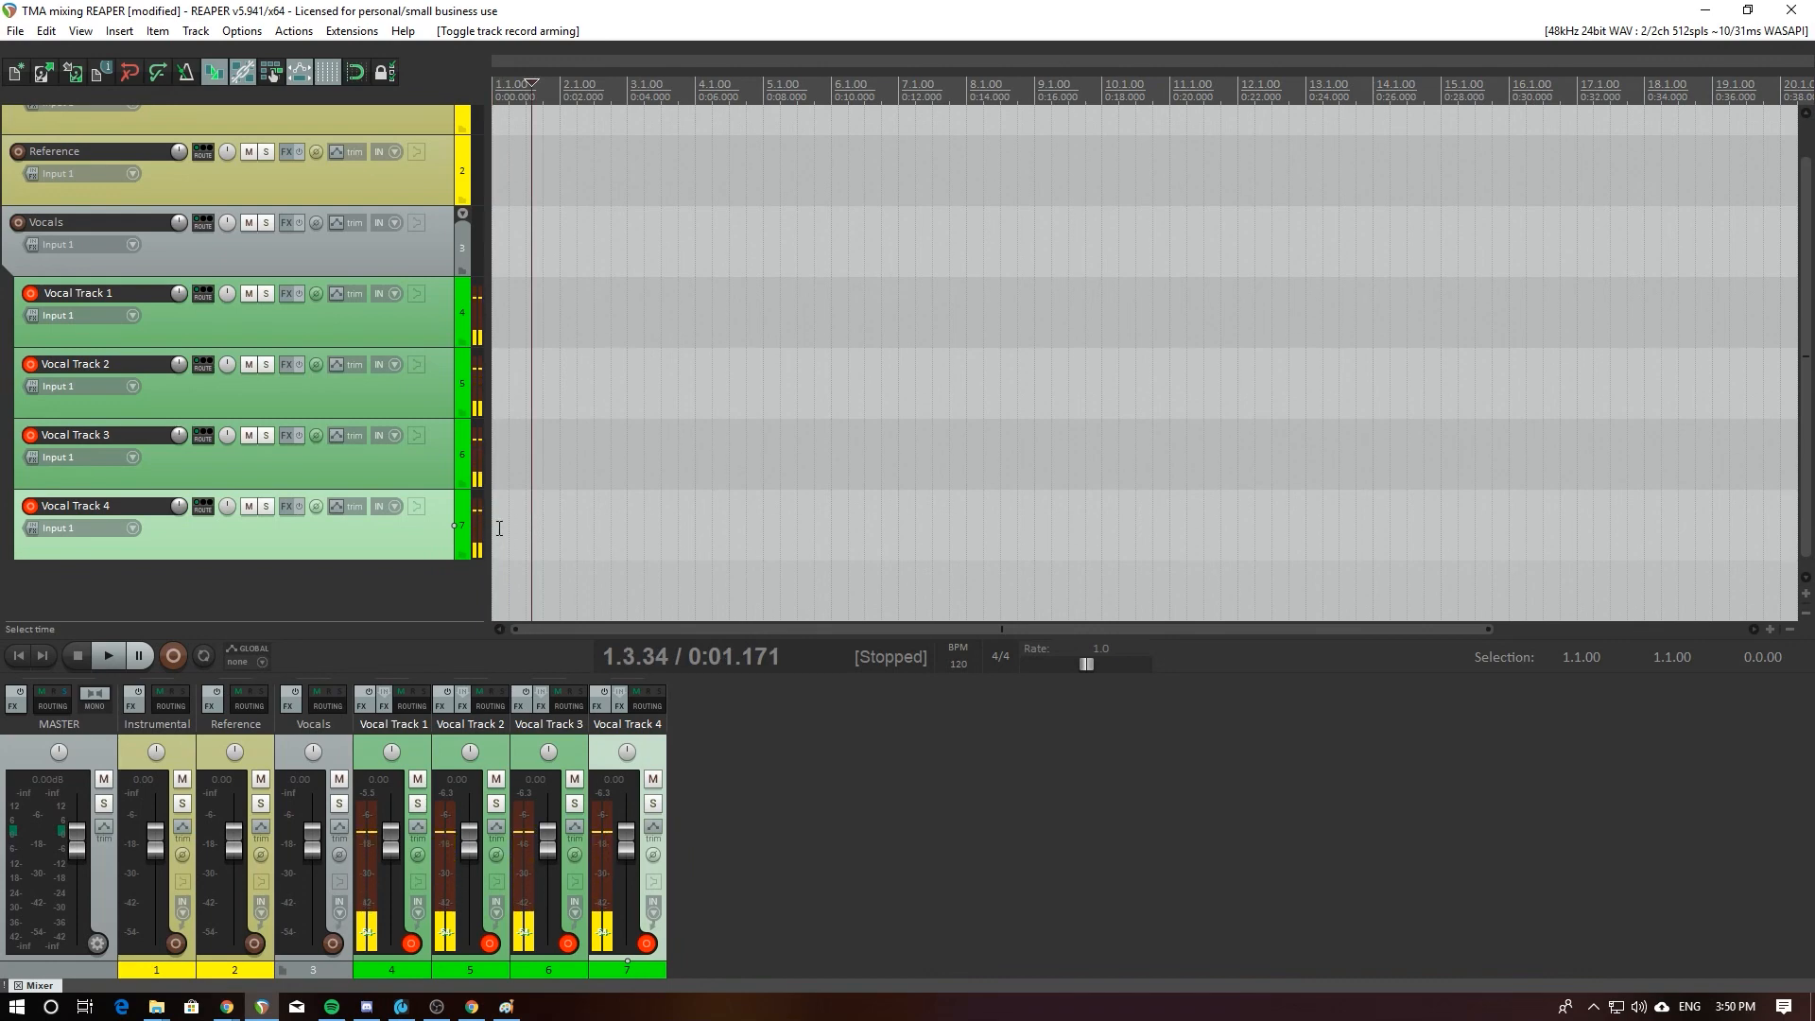
pyautogui.click(500, 528)
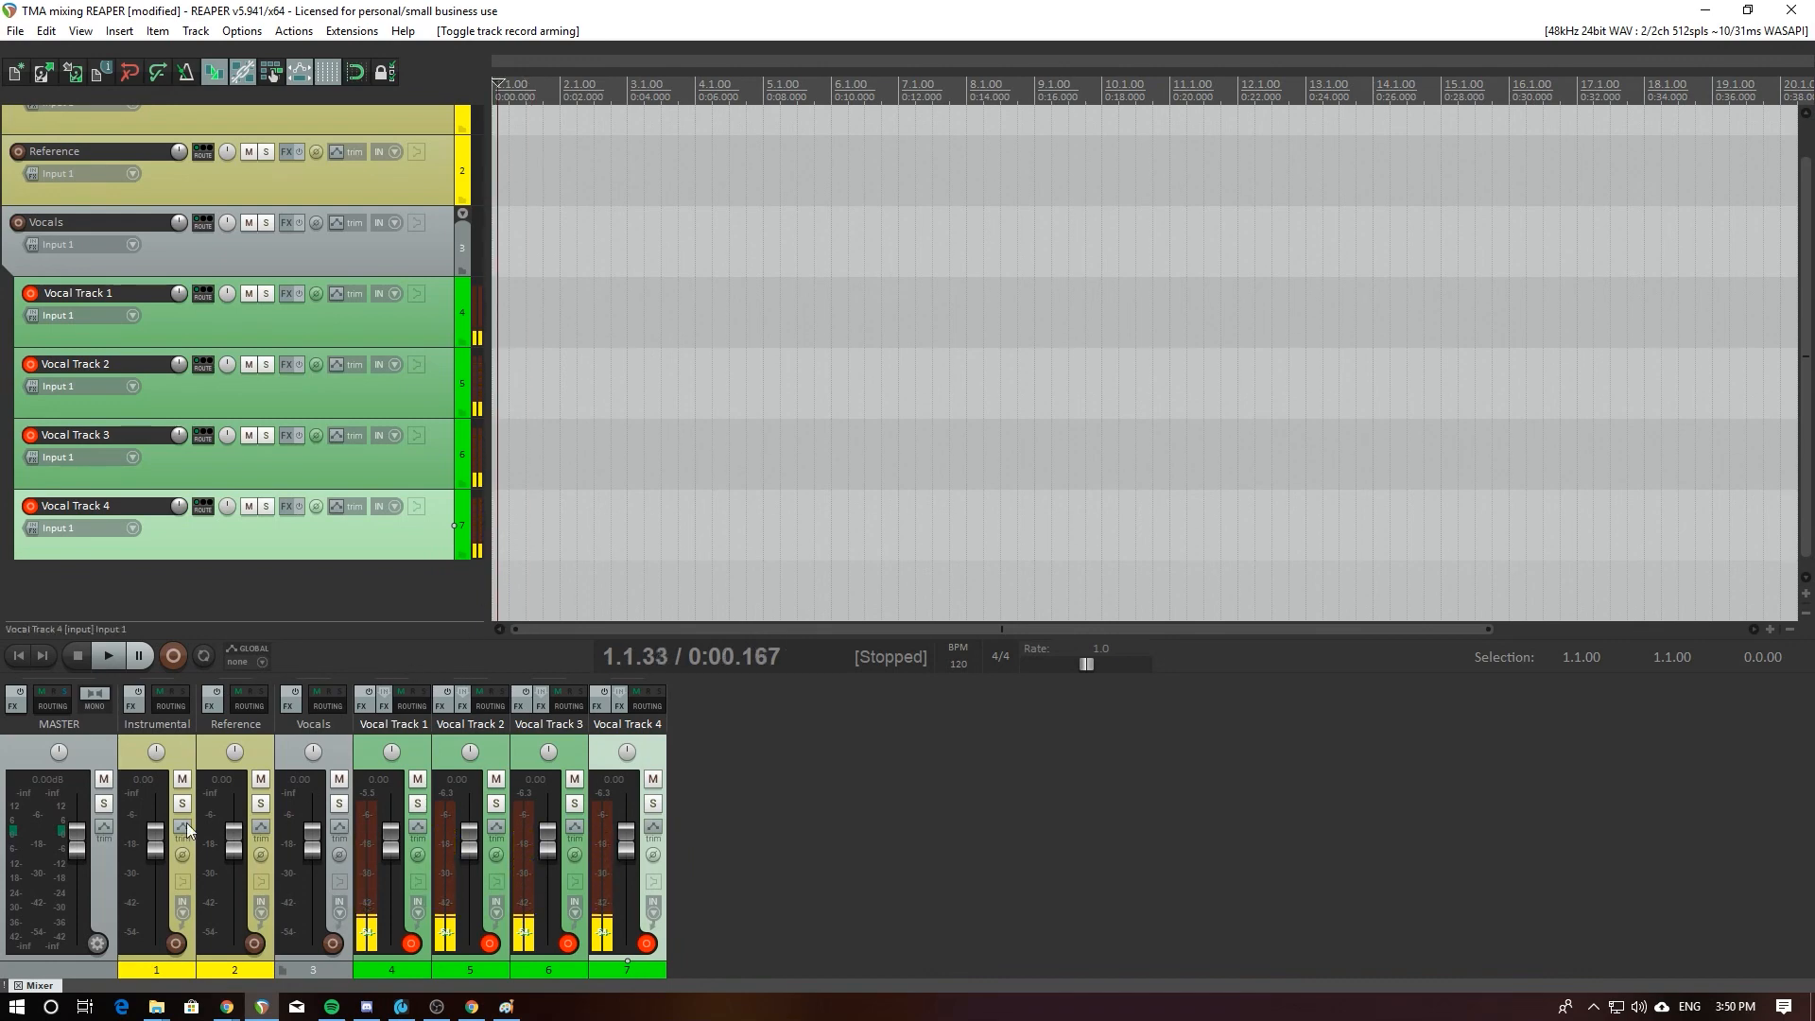
pyautogui.click(20, 656)
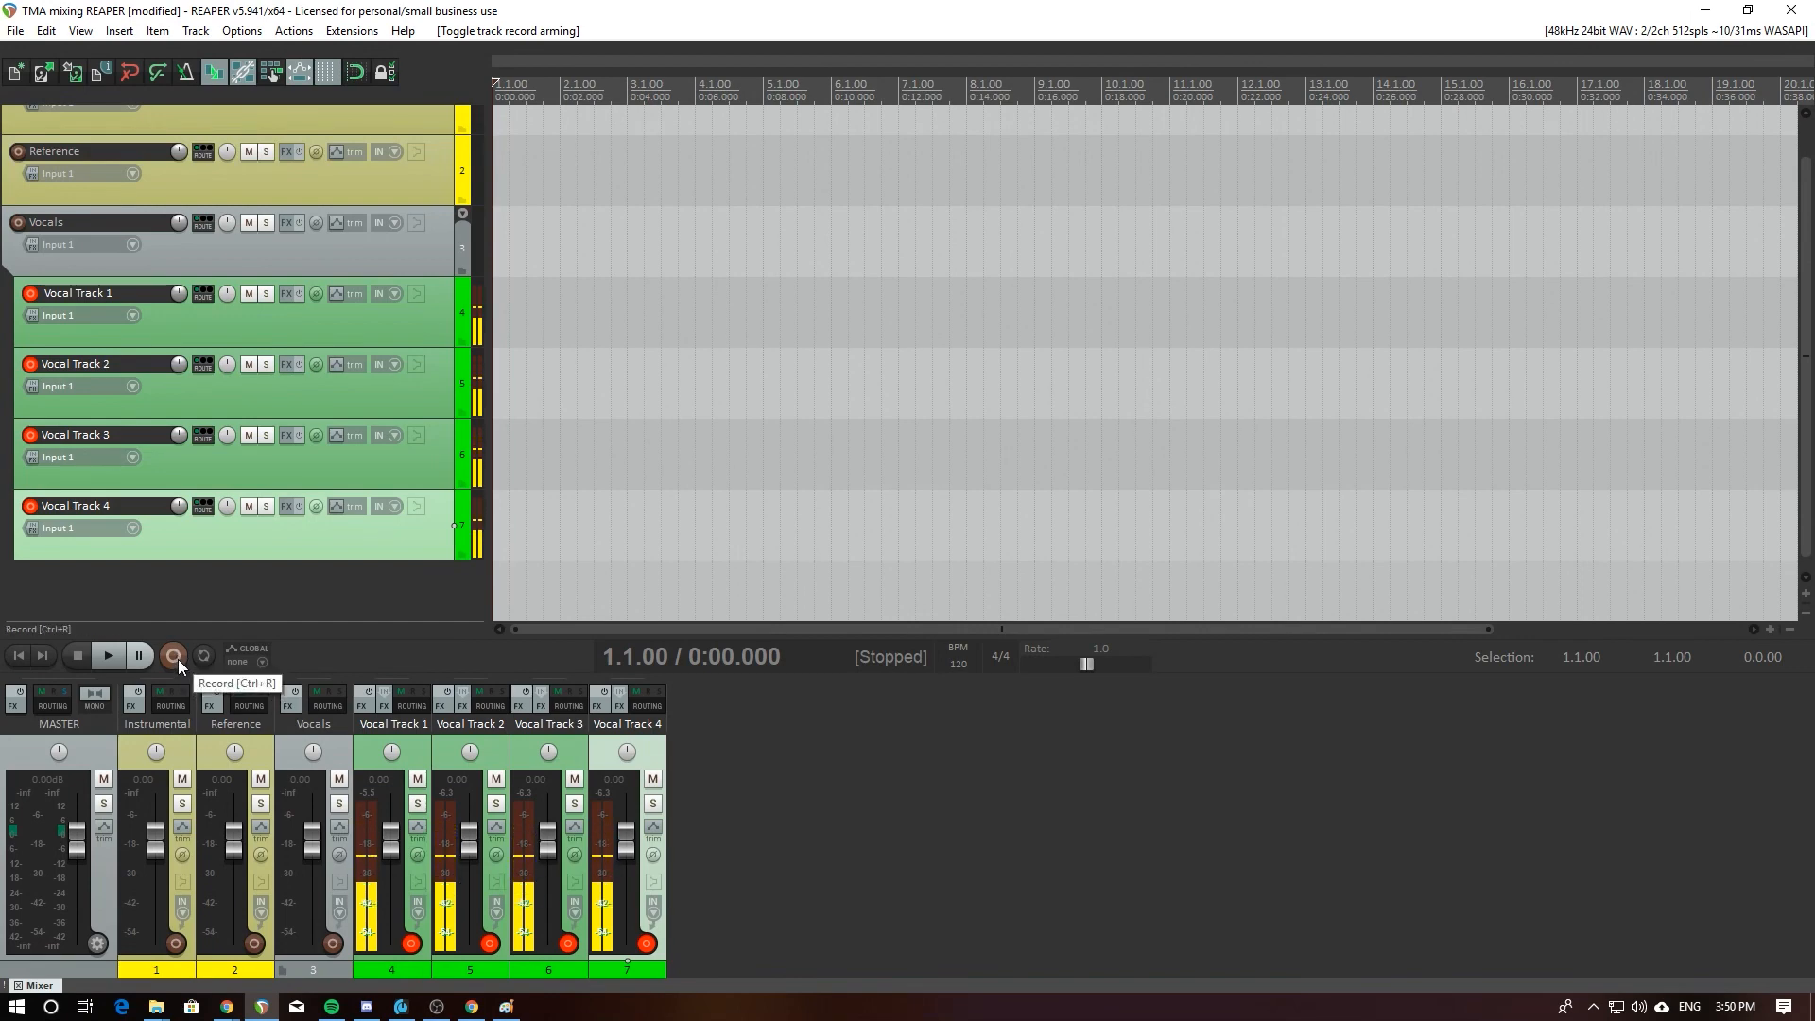
# Step: Record a take of about five seconds on the four armed vocal tracks, accepting the shared input, and stop
pyautogui.click(178, 660)
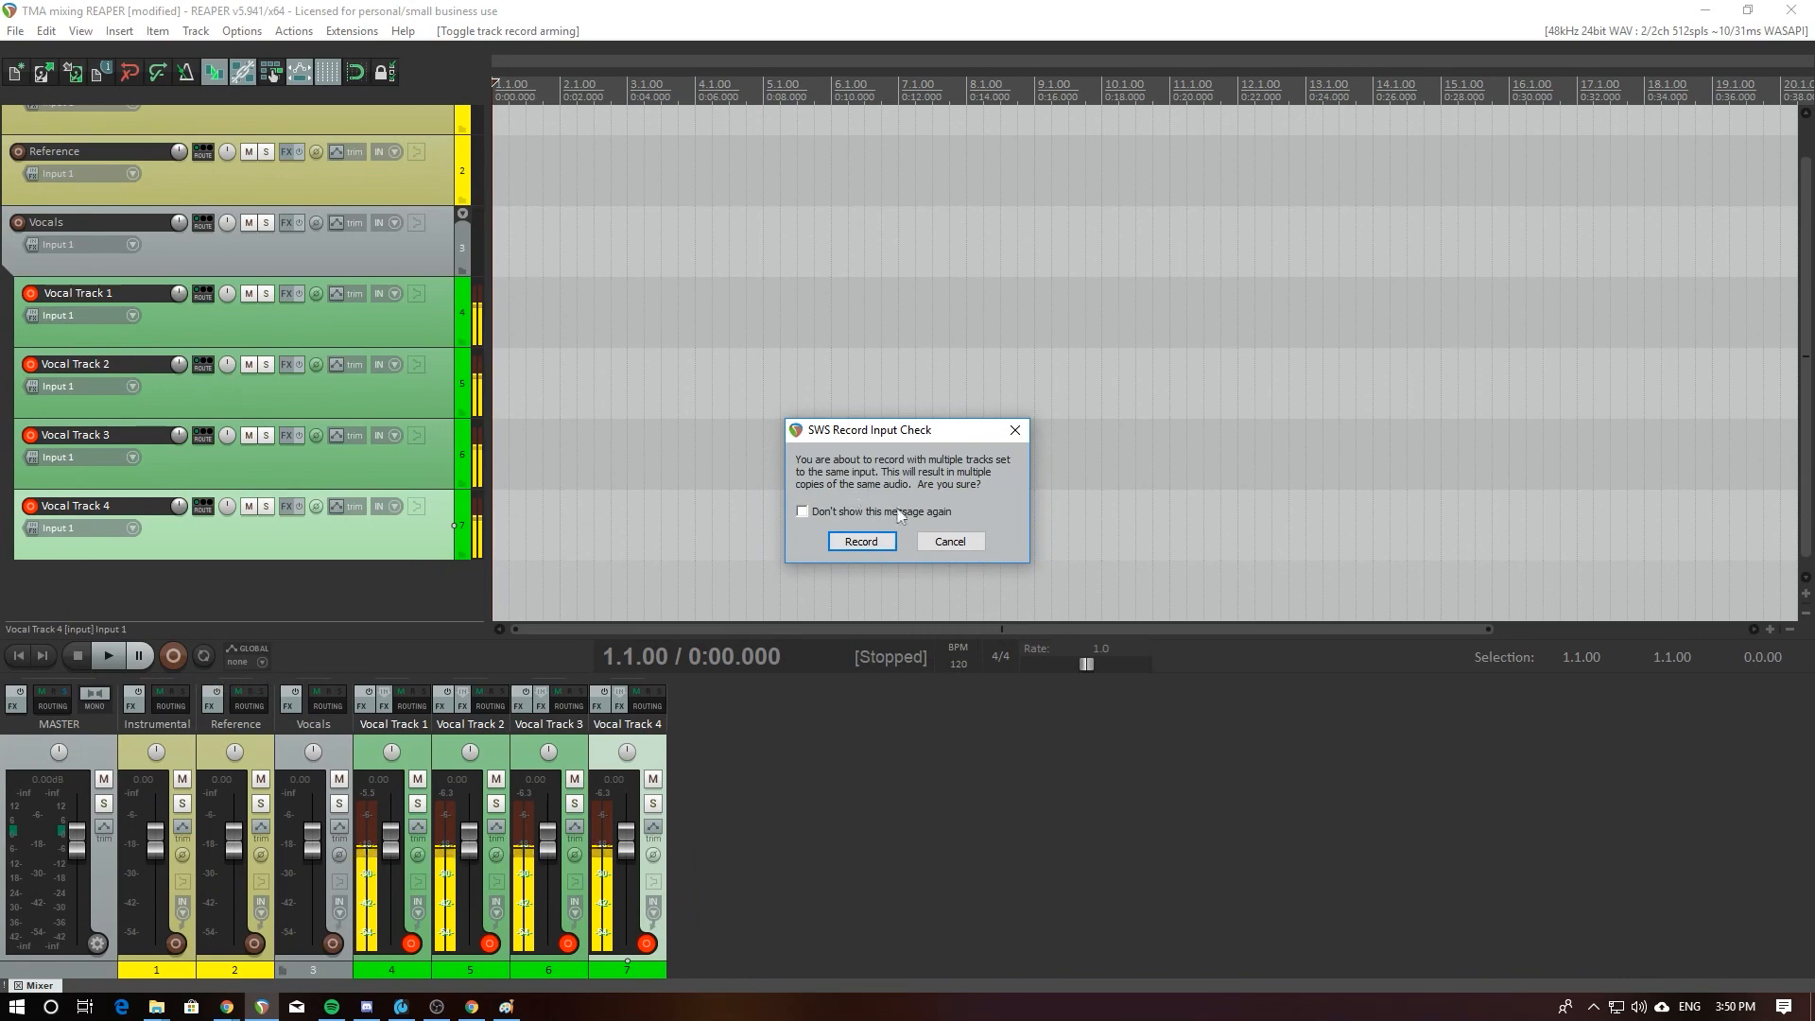
pyautogui.click(862, 543)
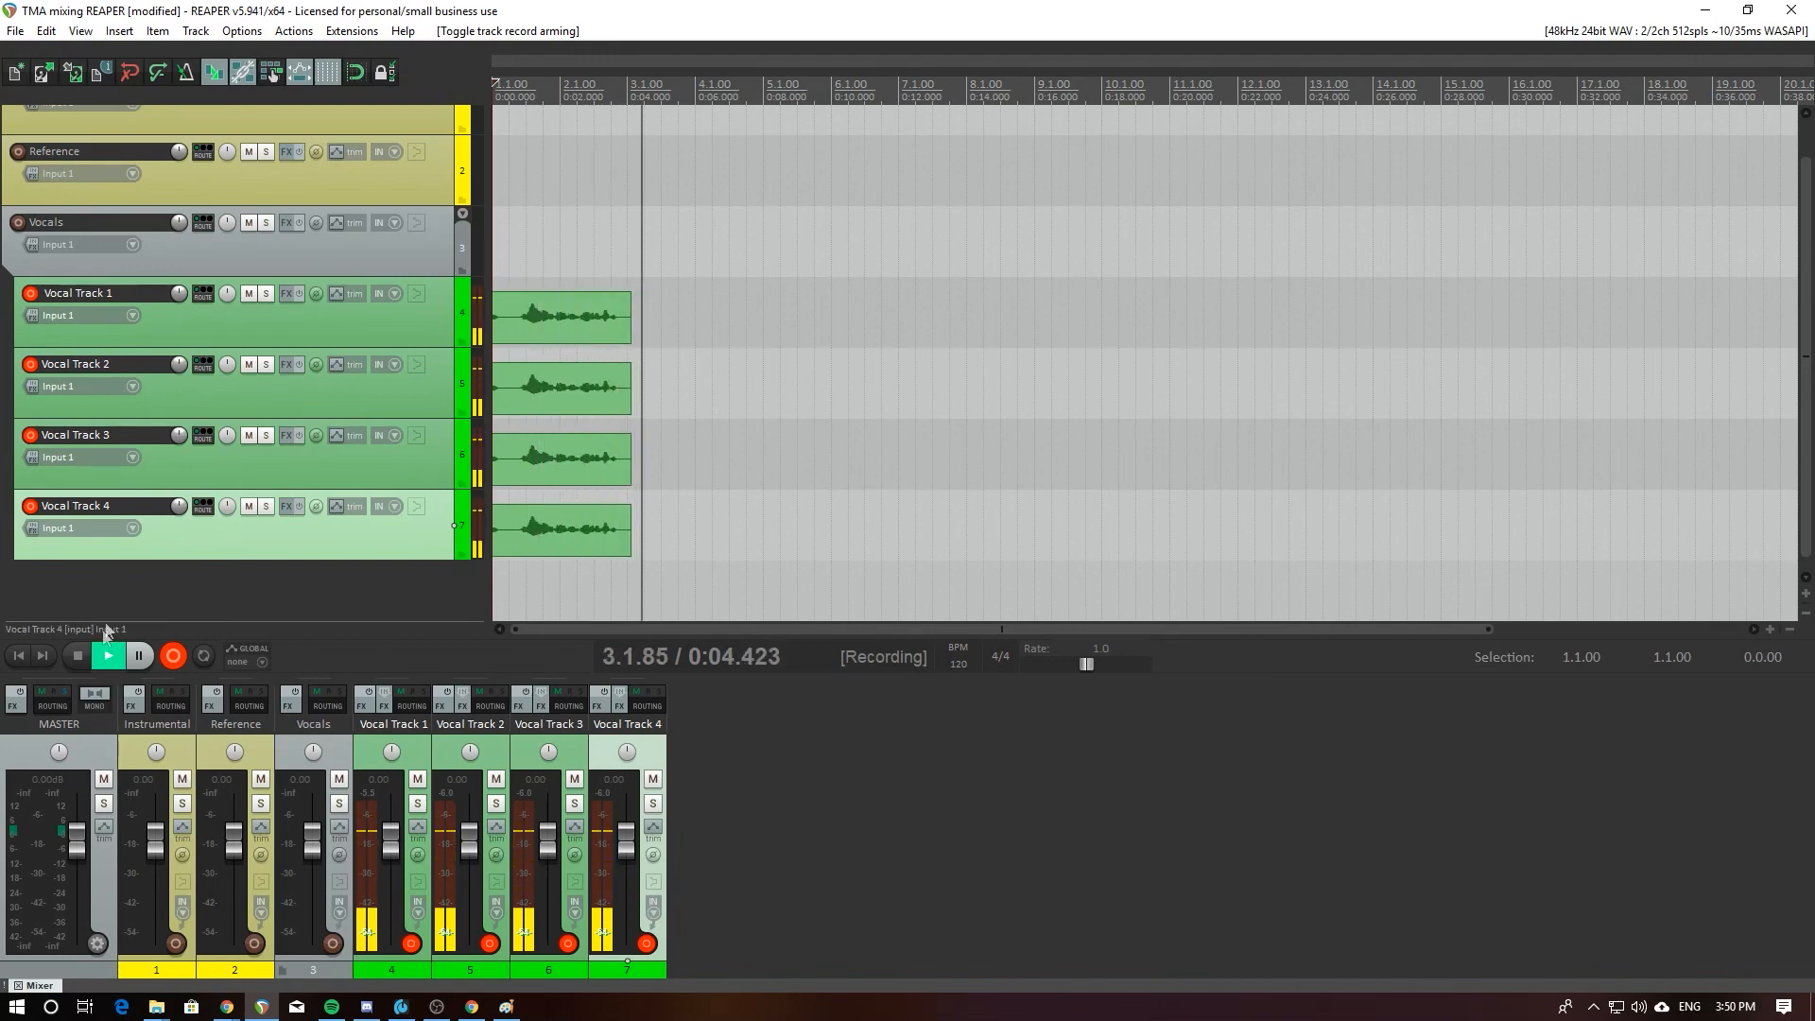
pyautogui.click(79, 656)
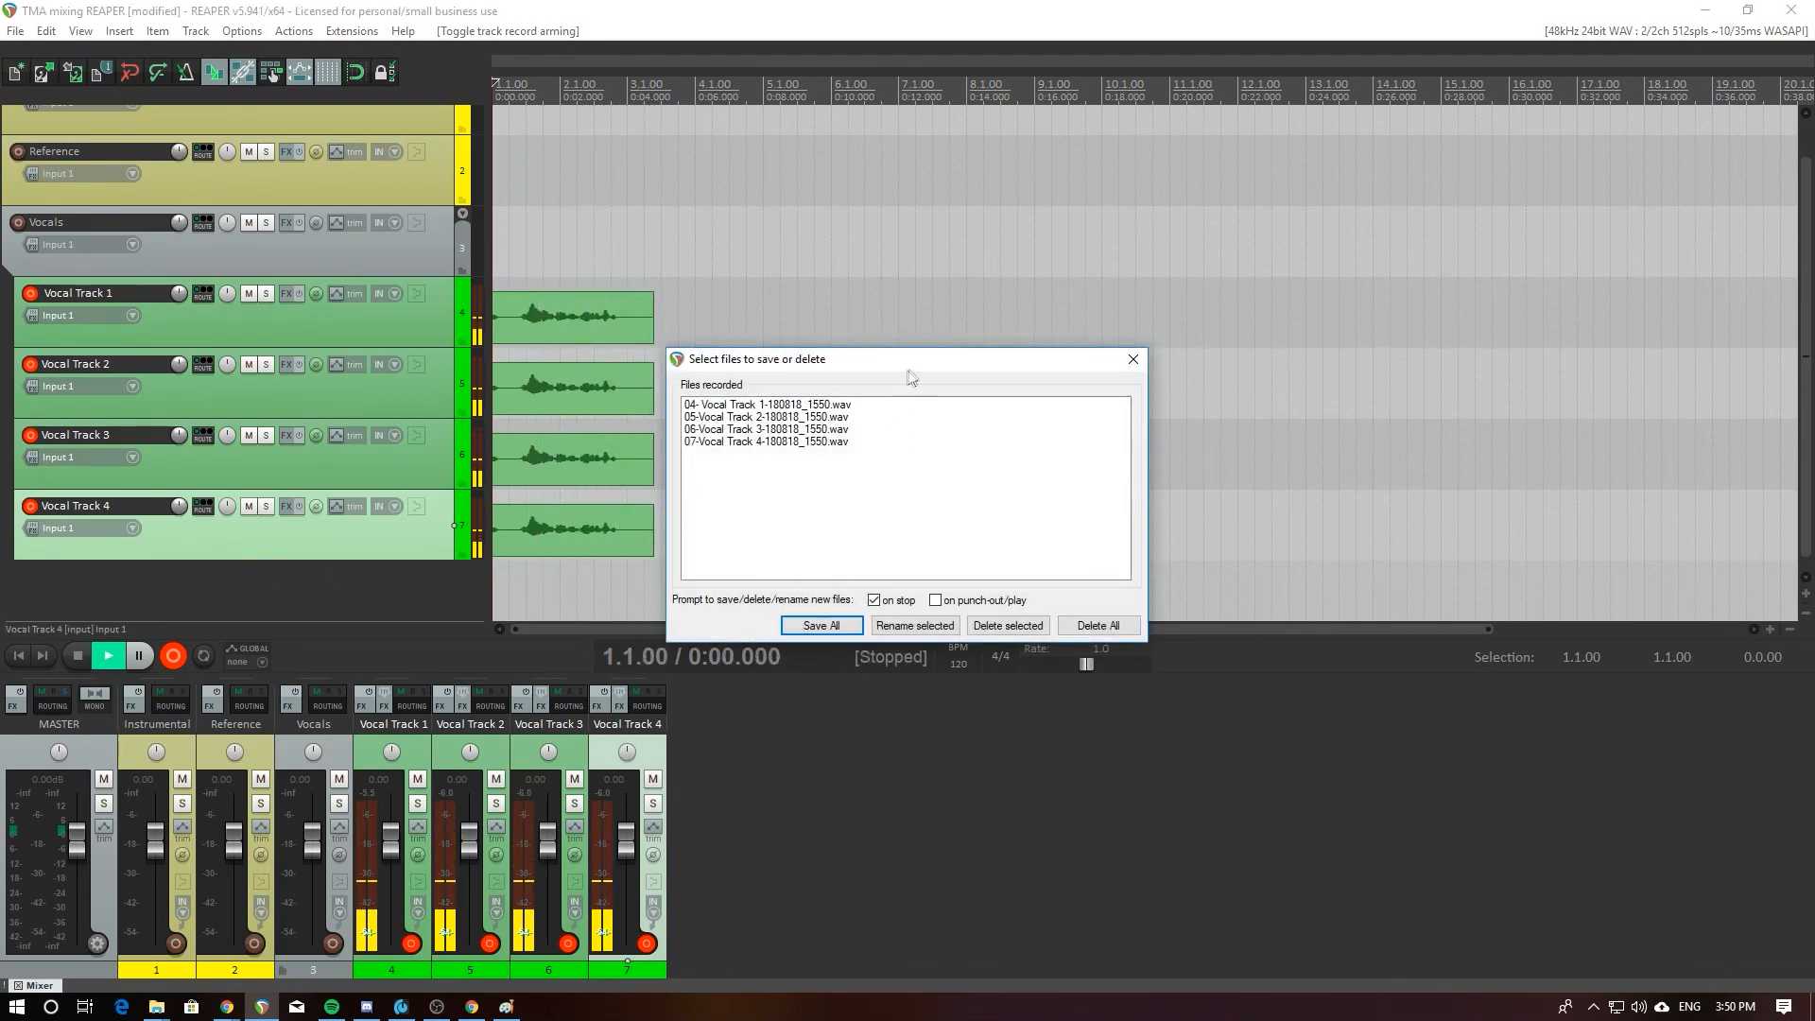
# Step: Delete all four recorded vocal files from the test take and confirm the deletion
pyautogui.moveTo(928, 370); pyautogui.dragTo(965, 338)
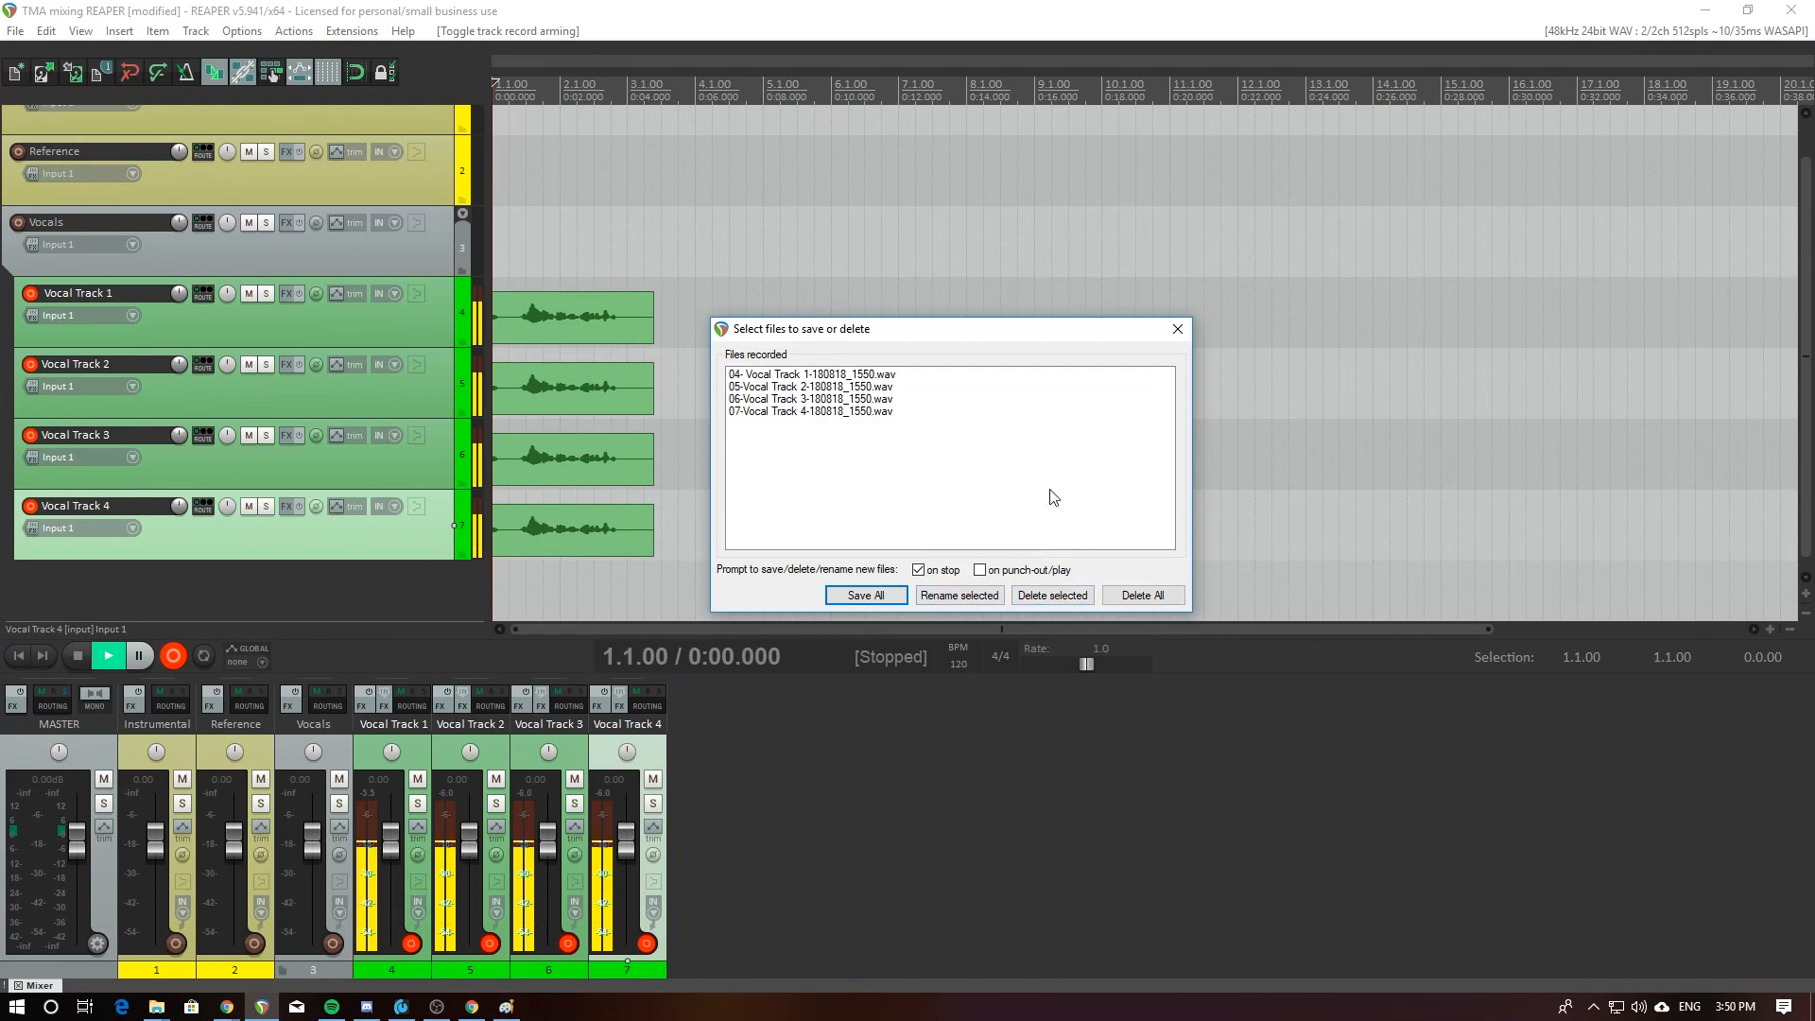
pyautogui.click(1067, 600)
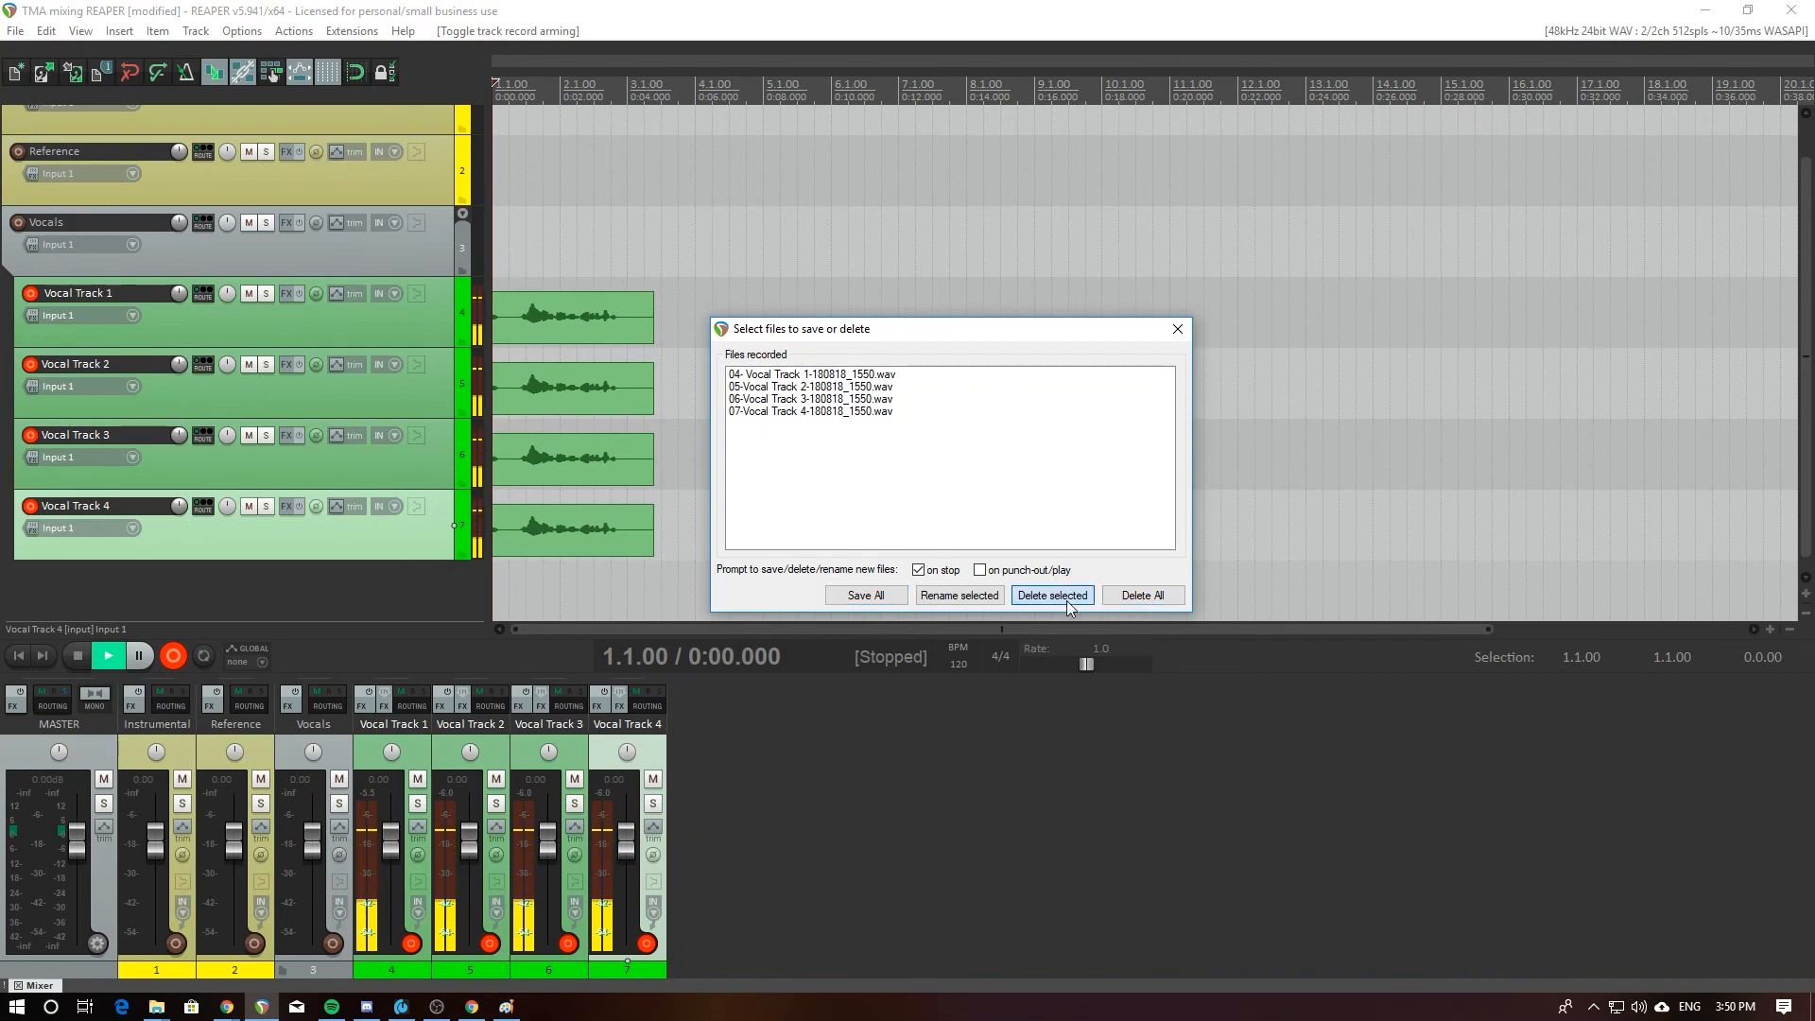
pyautogui.click(921, 561)
pyautogui.moveTo(838, 388); pyautogui.dragTo(848, 412)
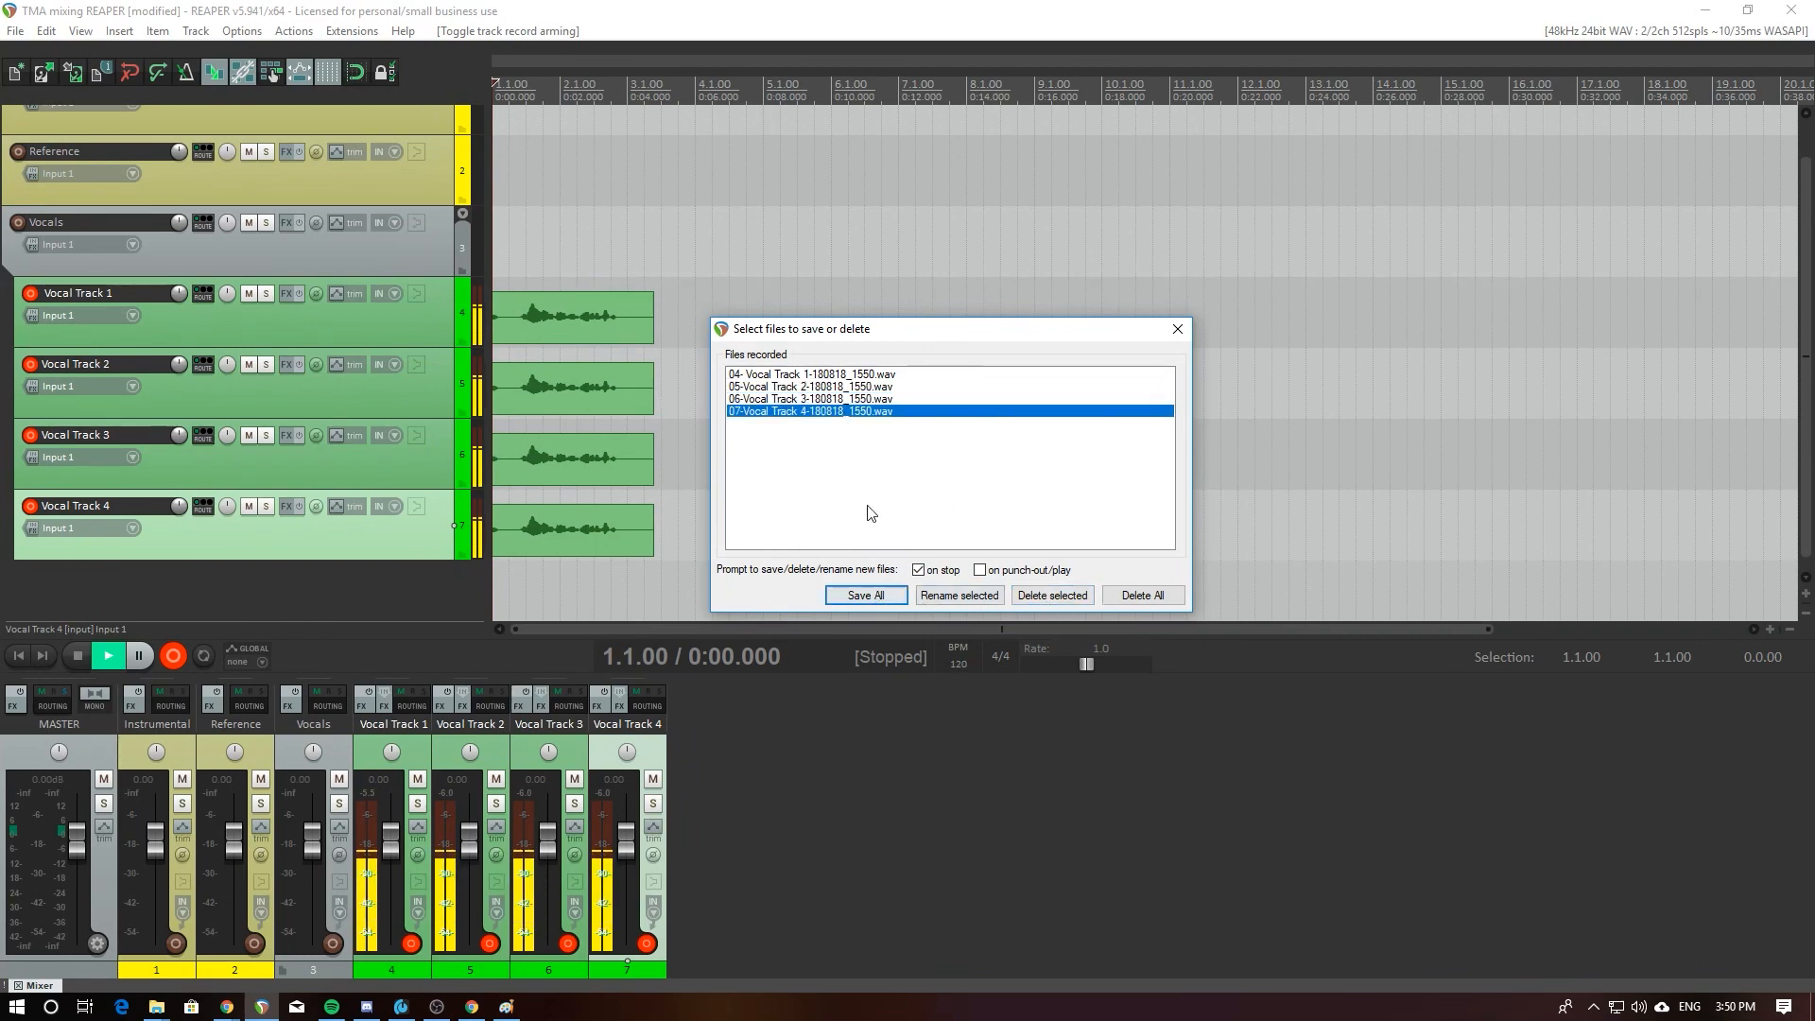
pyautogui.click(1136, 601)
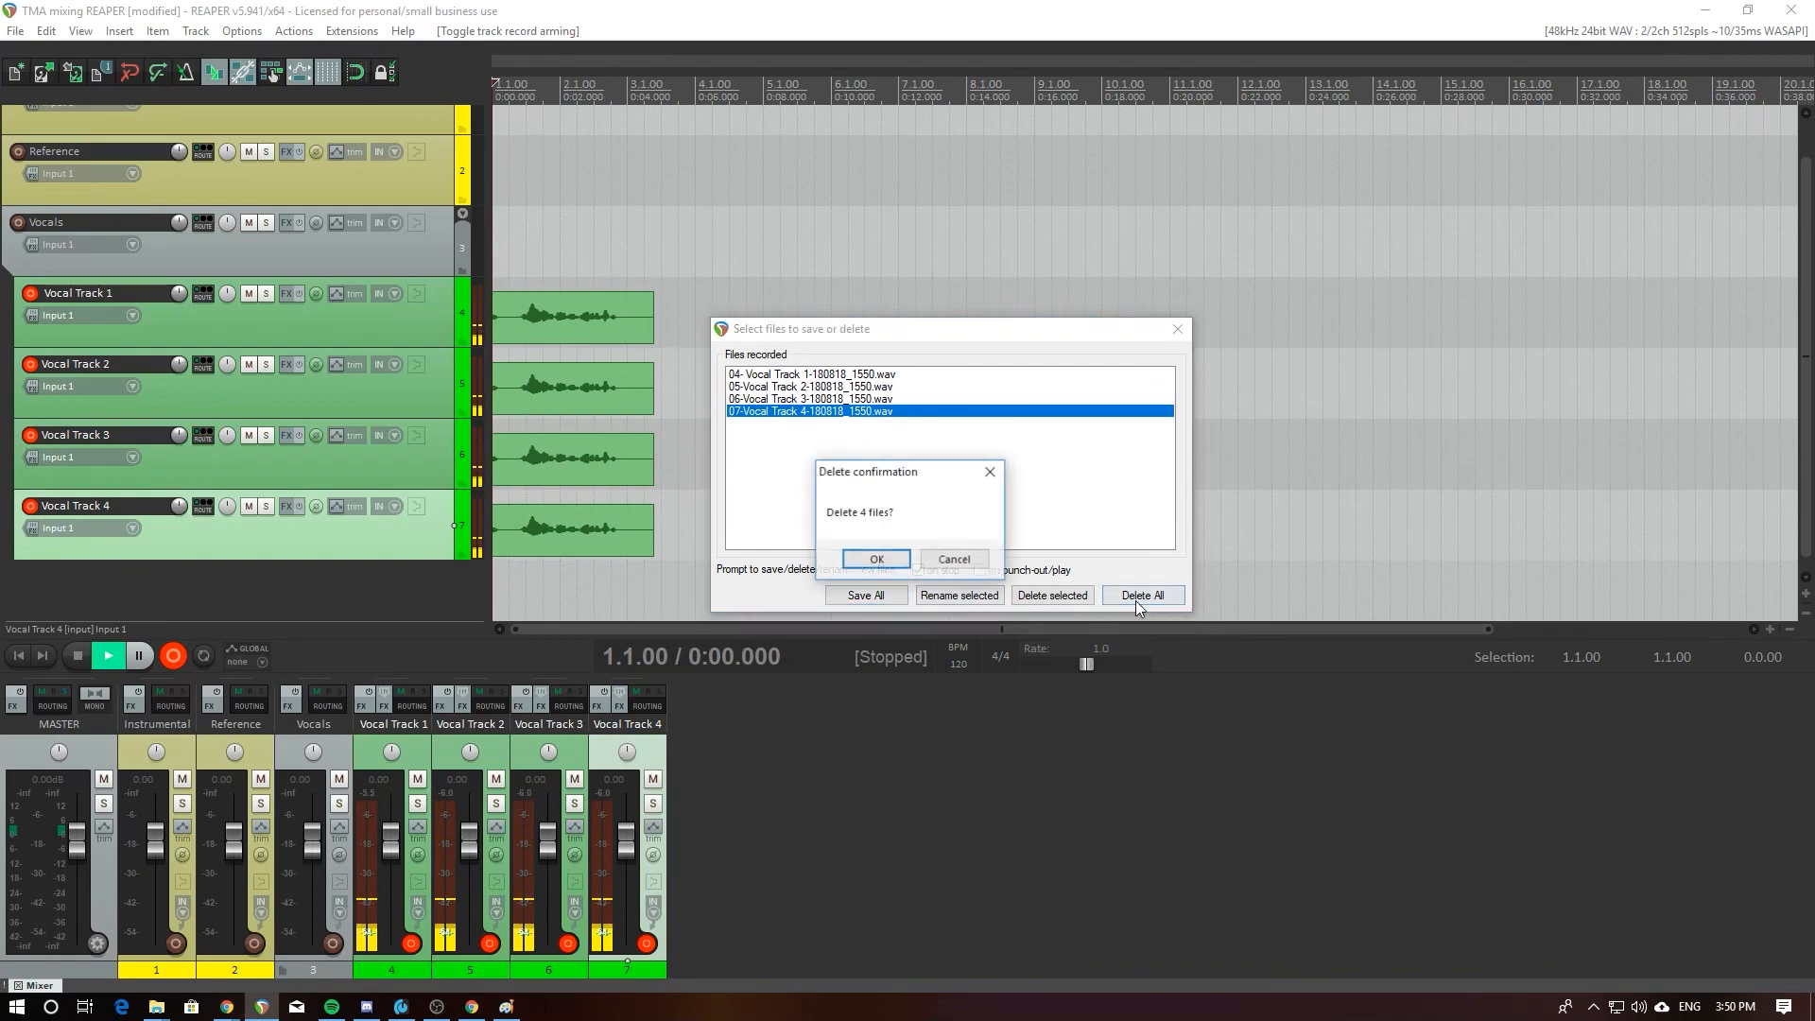
pyautogui.click(893, 558)
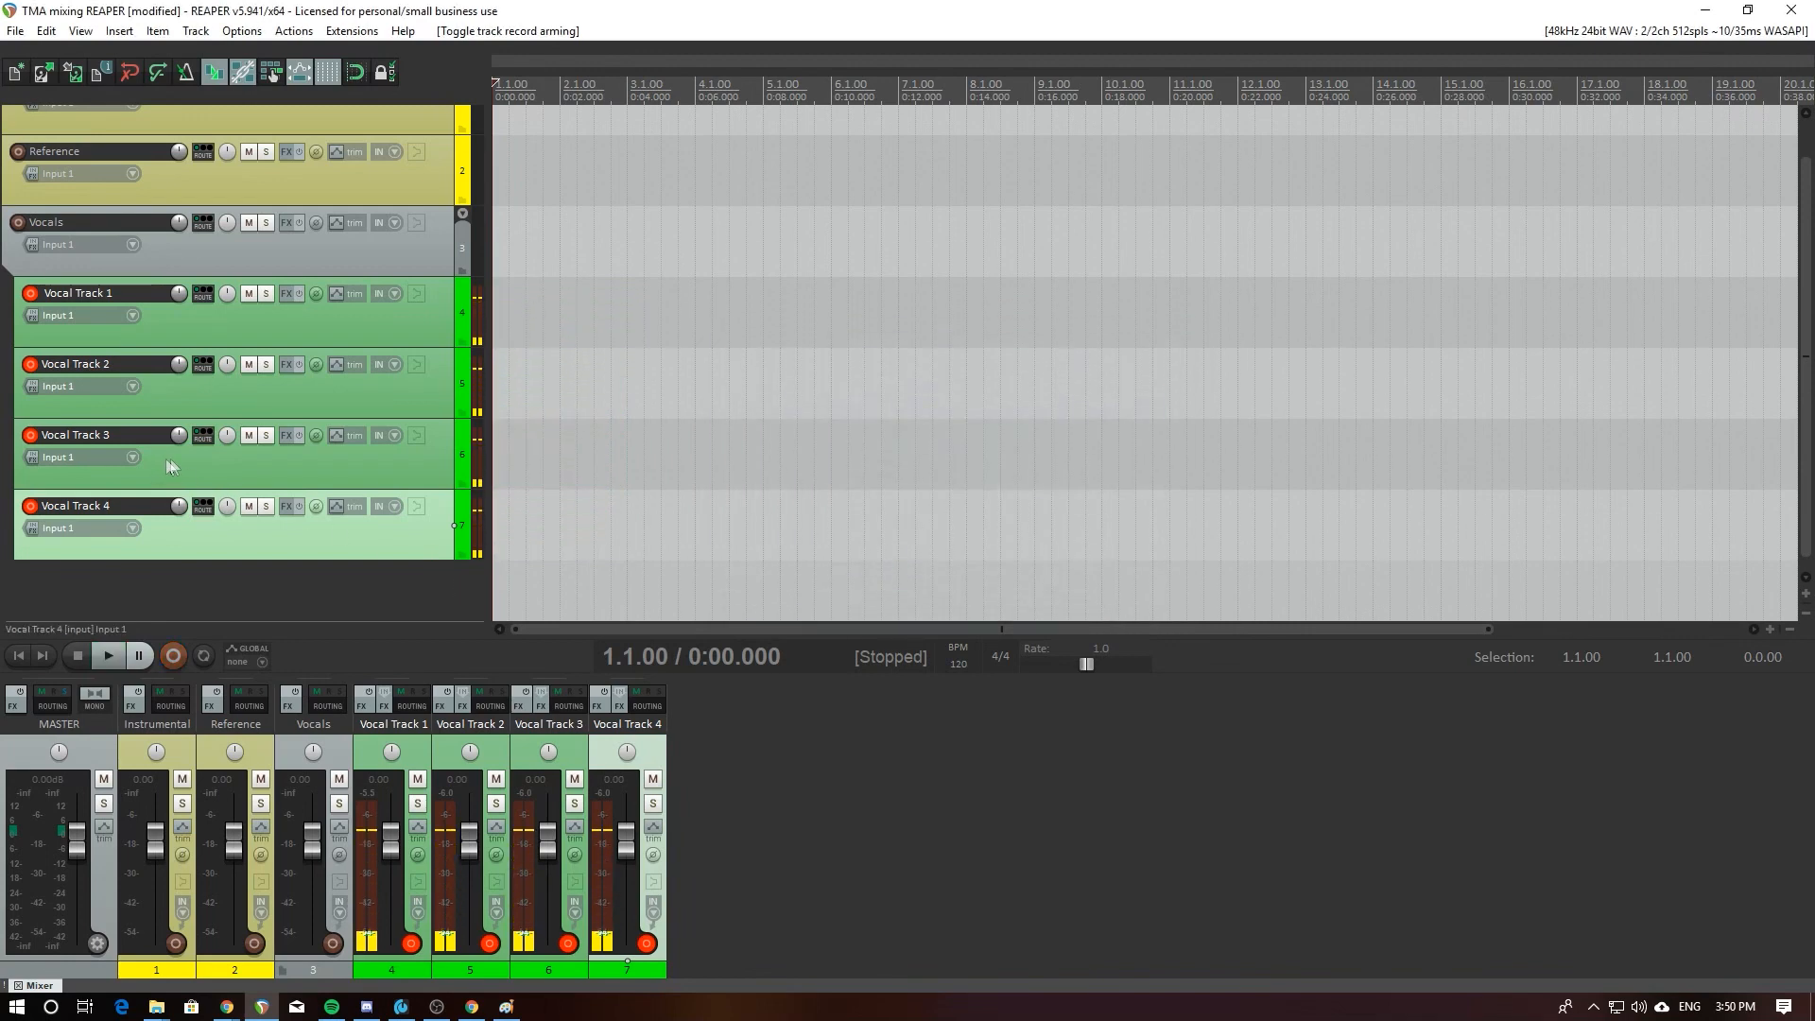
# Step: Disarm Vocal Tracks 2, 3 and 4, leaving only Vocal Track 1 armed for recording
pyautogui.click(31, 506)
pyautogui.click(38, 473)
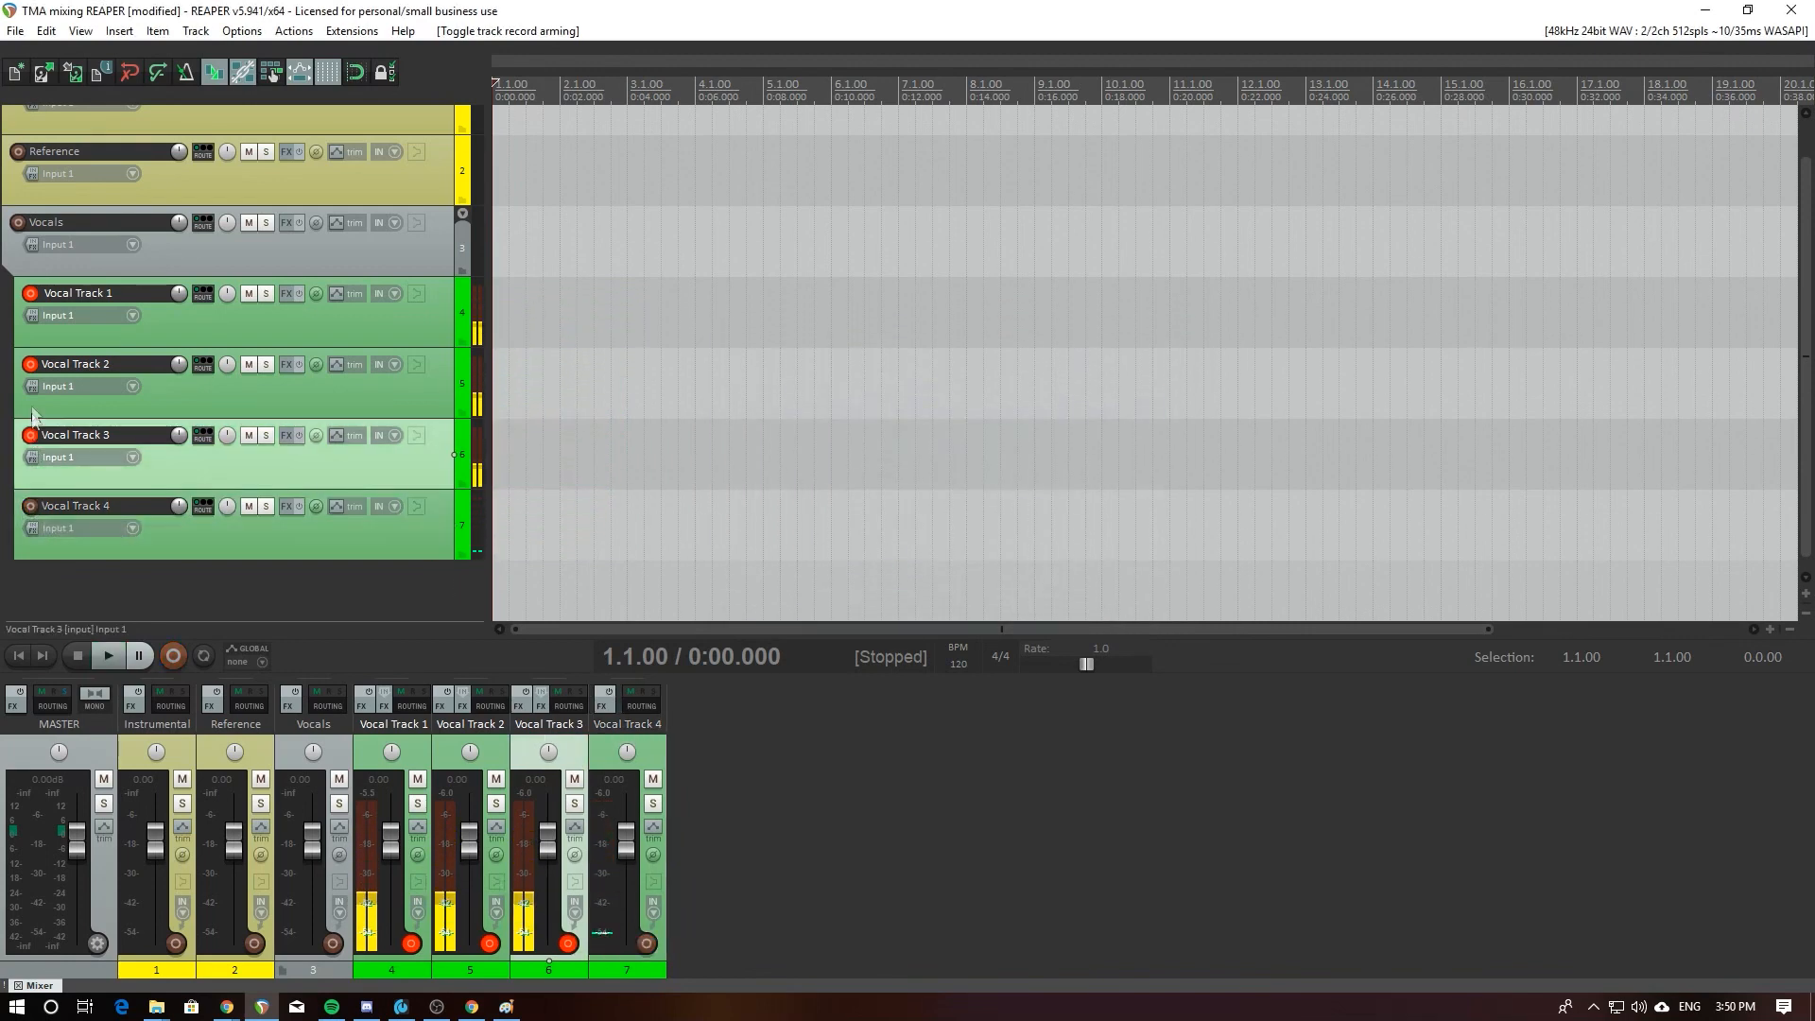
pyautogui.click(30, 364)
pyautogui.click(30, 435)
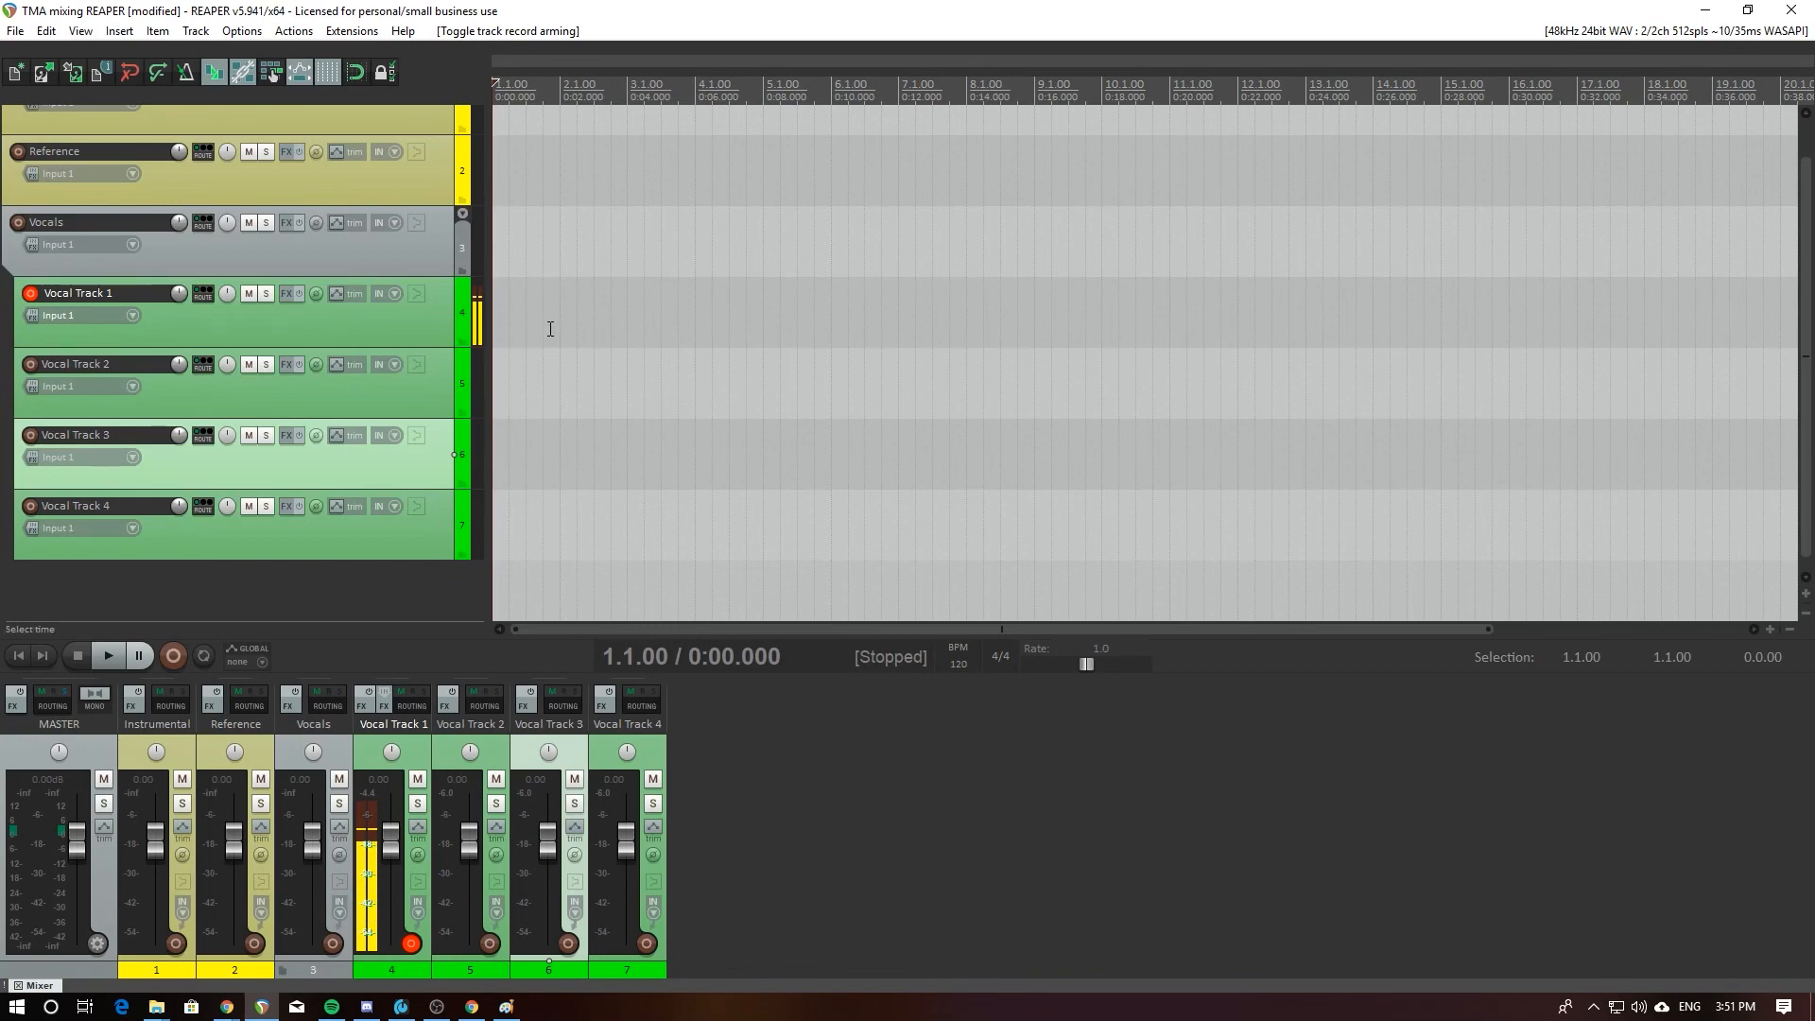
pyautogui.scroll(-3, 553, 331)
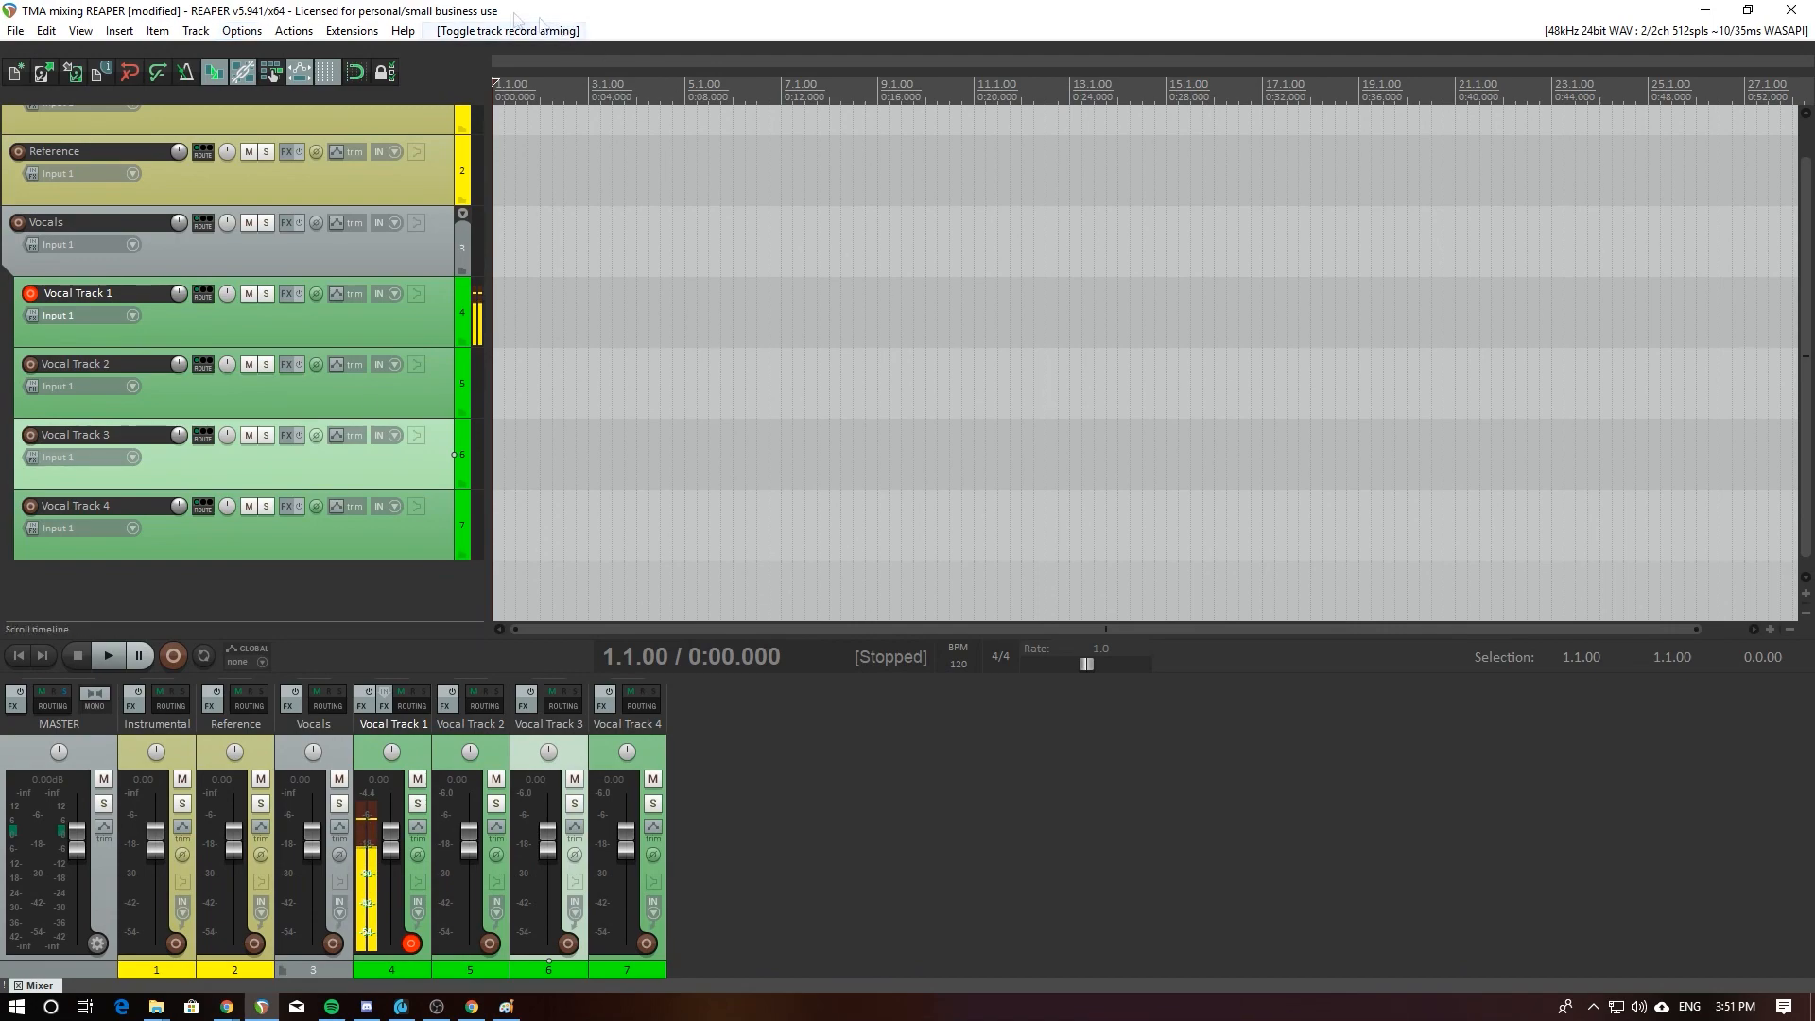
# Step: Open the audio device preferences and choose Line (AudioBox 22VSL) as the input device
pyautogui.click(248, 31)
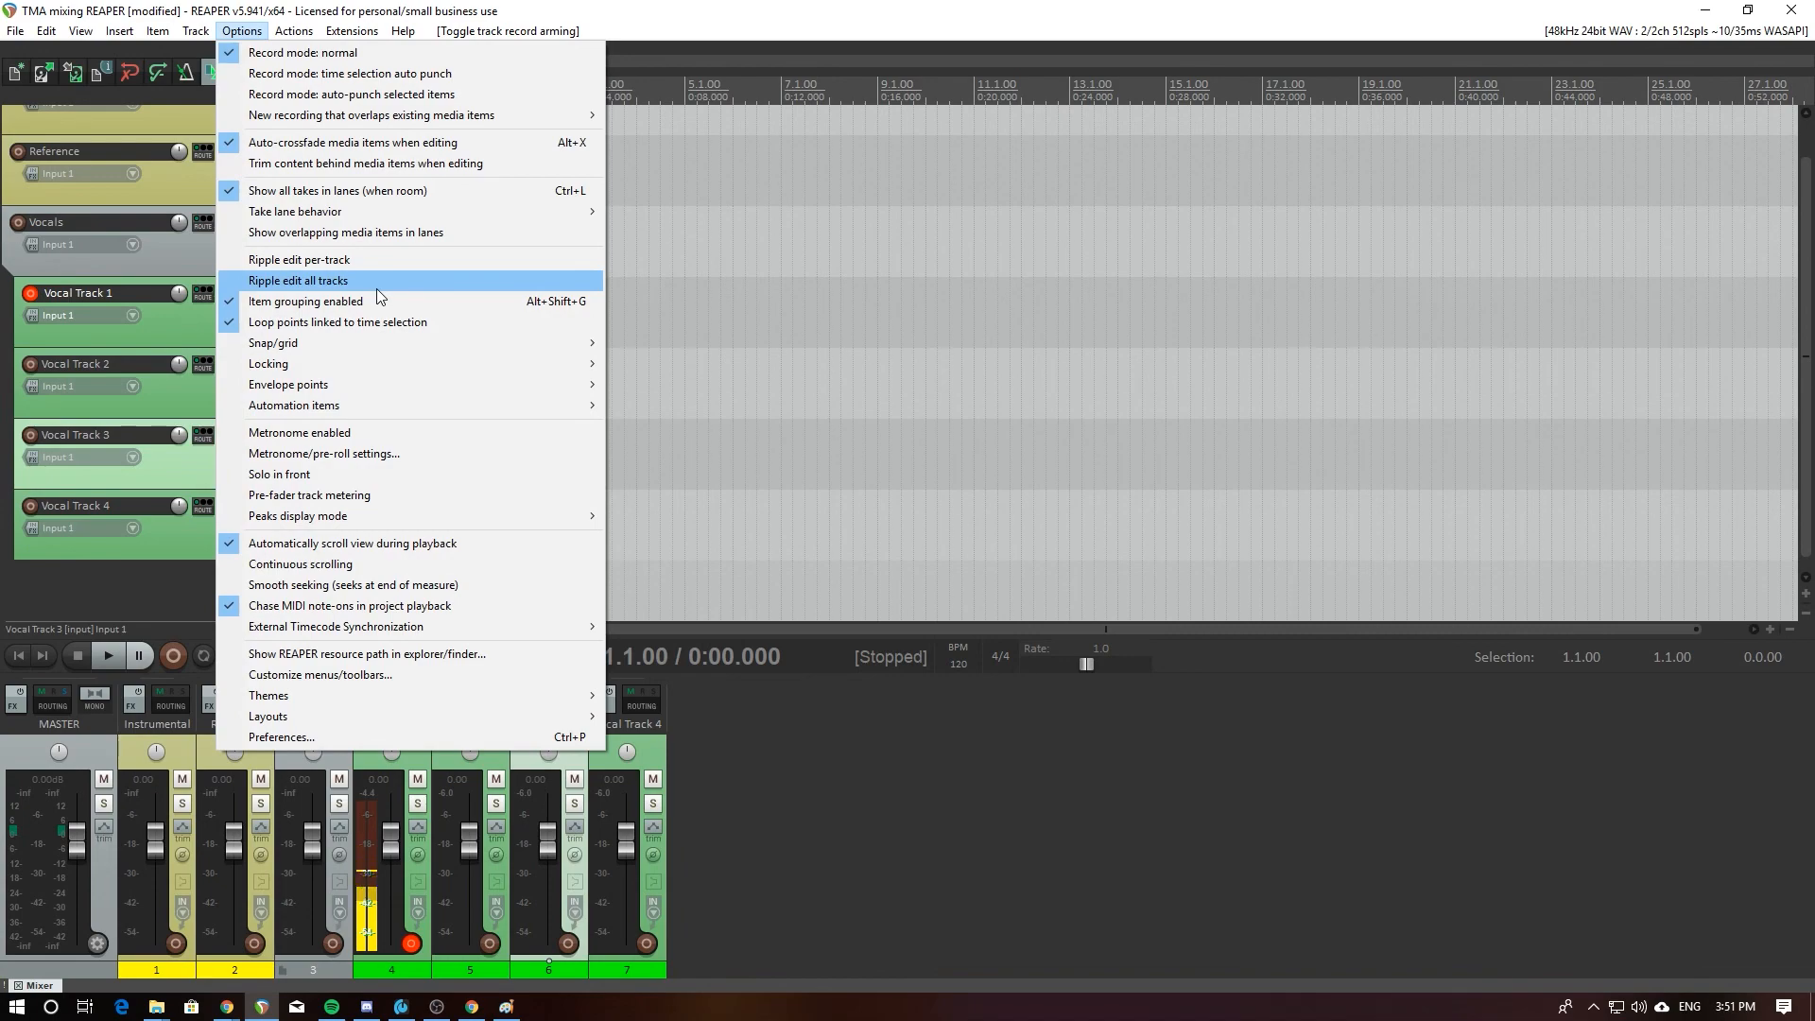
pyautogui.click(416, 738)
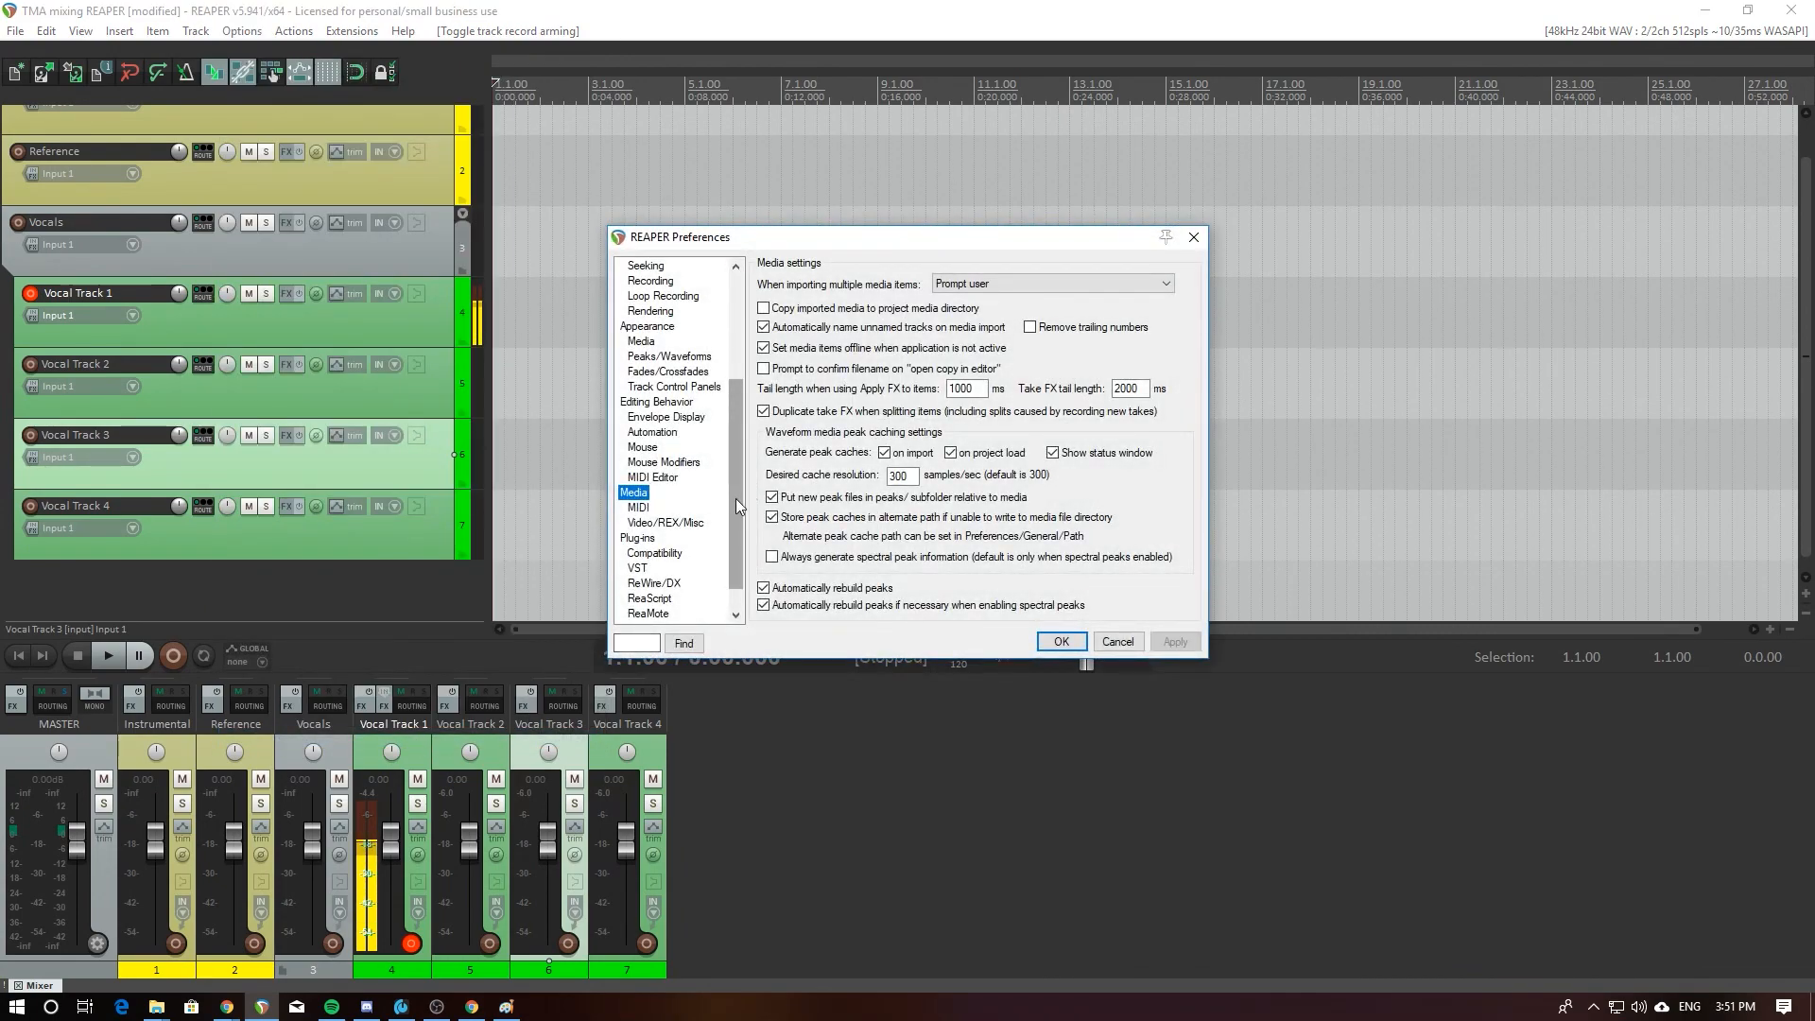
pyautogui.moveTo(735, 497); pyautogui.dragTo(739, 385)
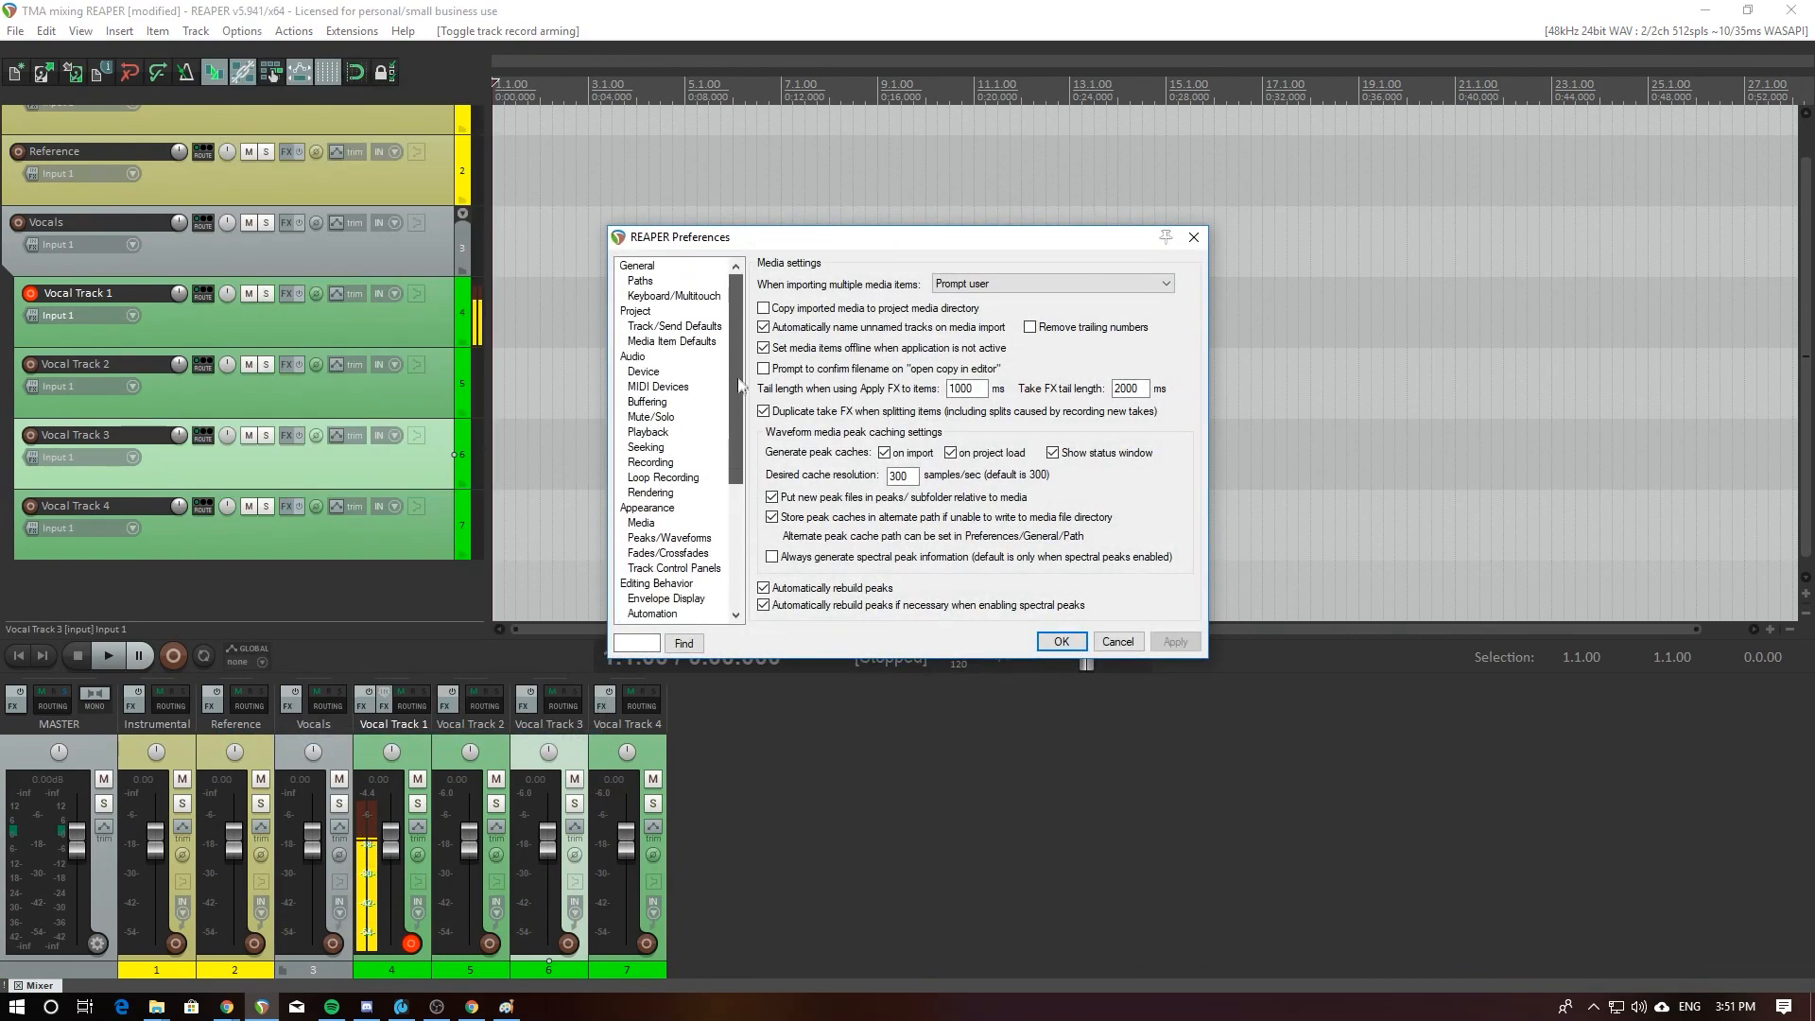
pyautogui.click(652, 376)
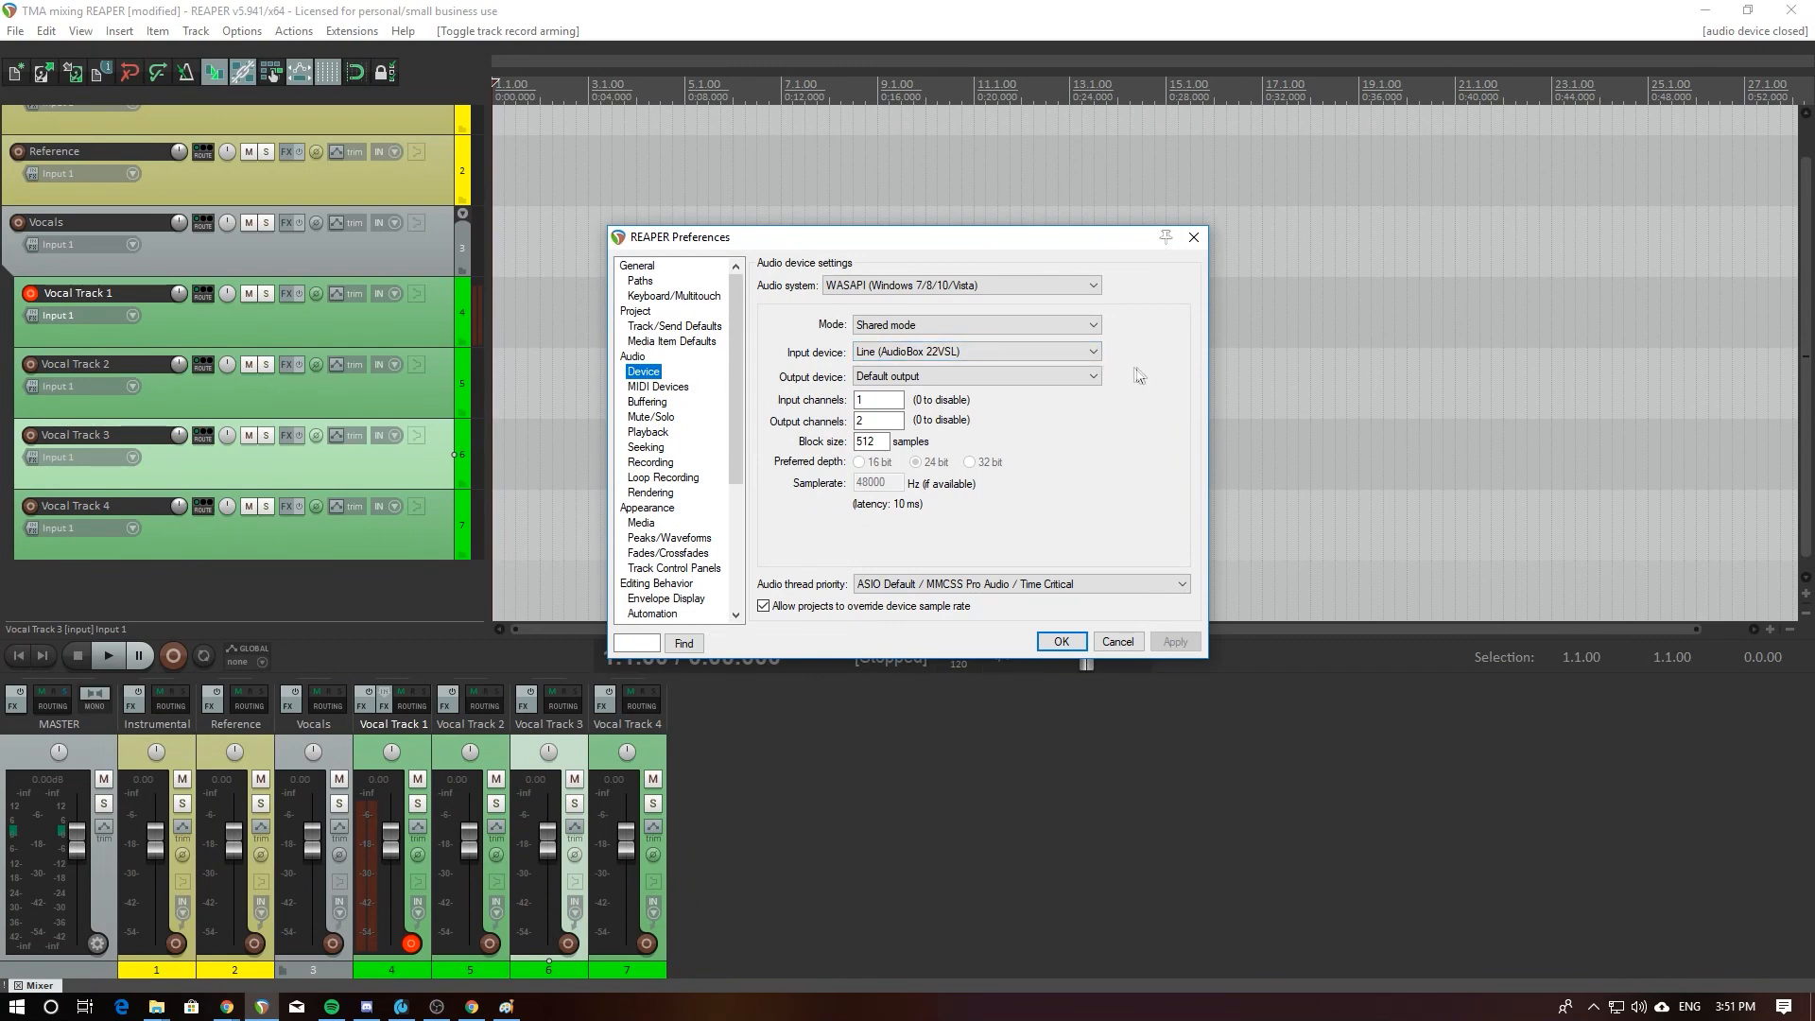
pyautogui.click(1095, 353)
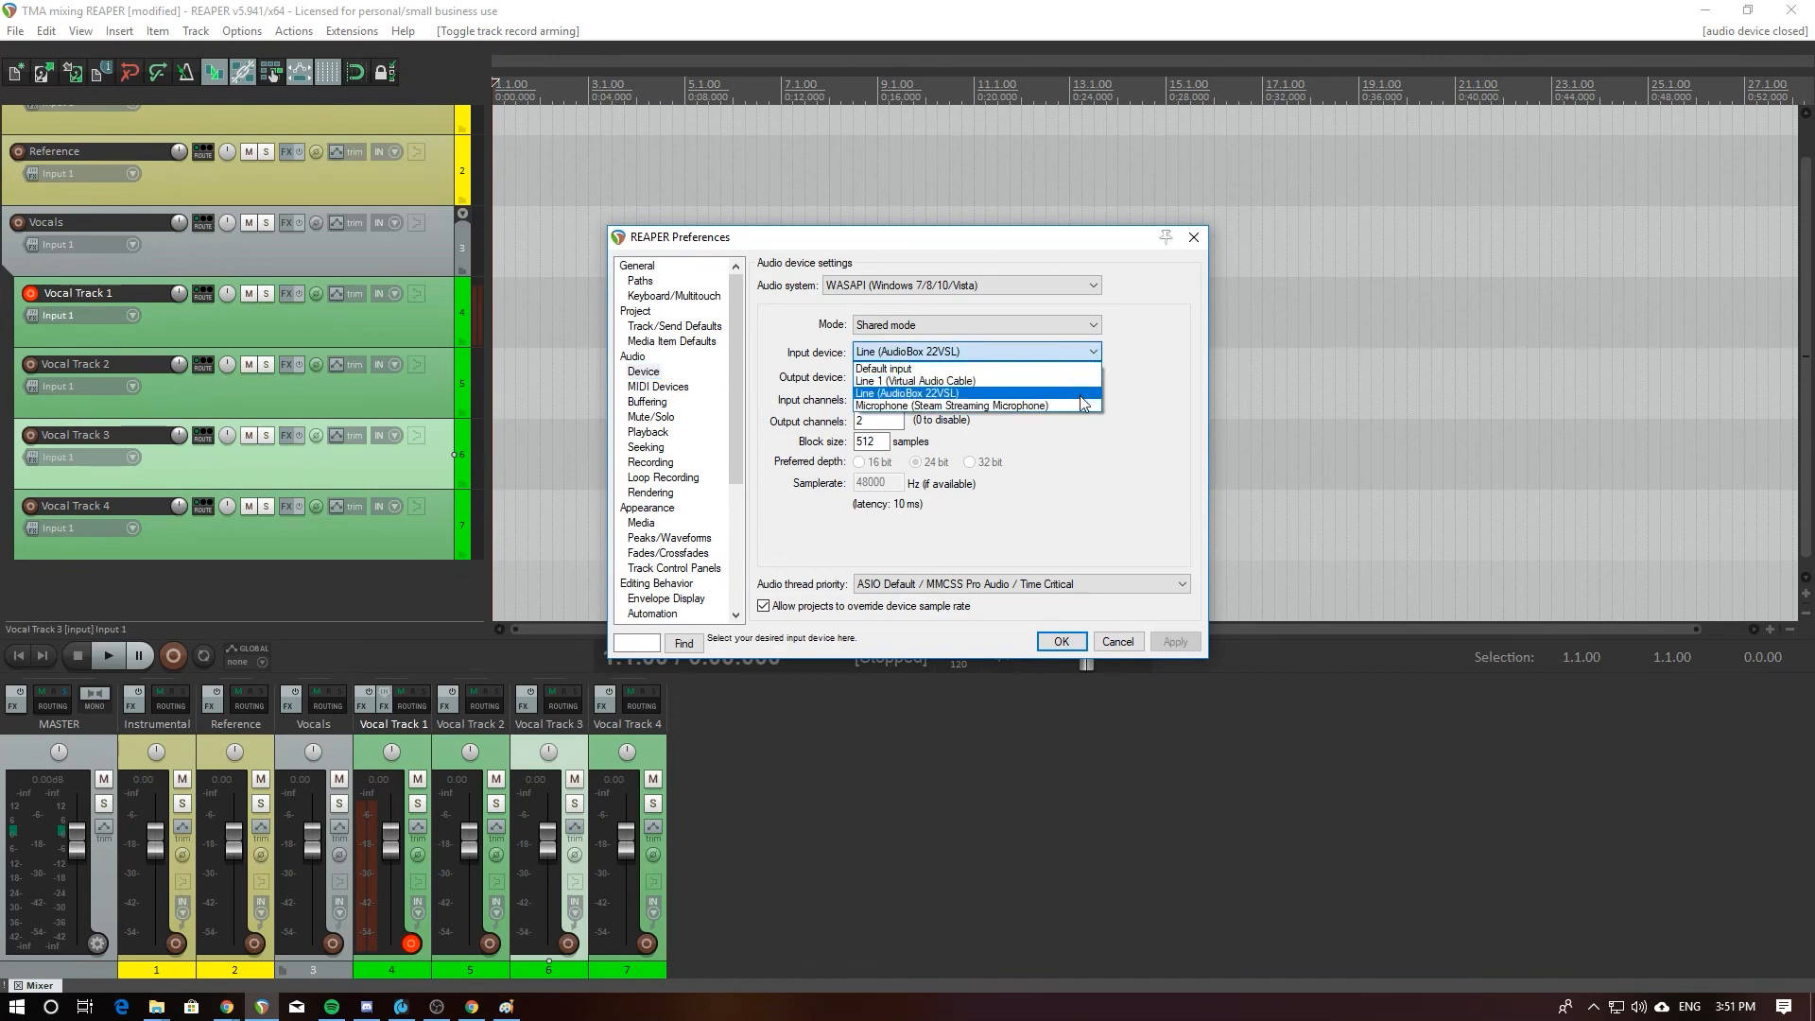
pyautogui.click(1081, 399)
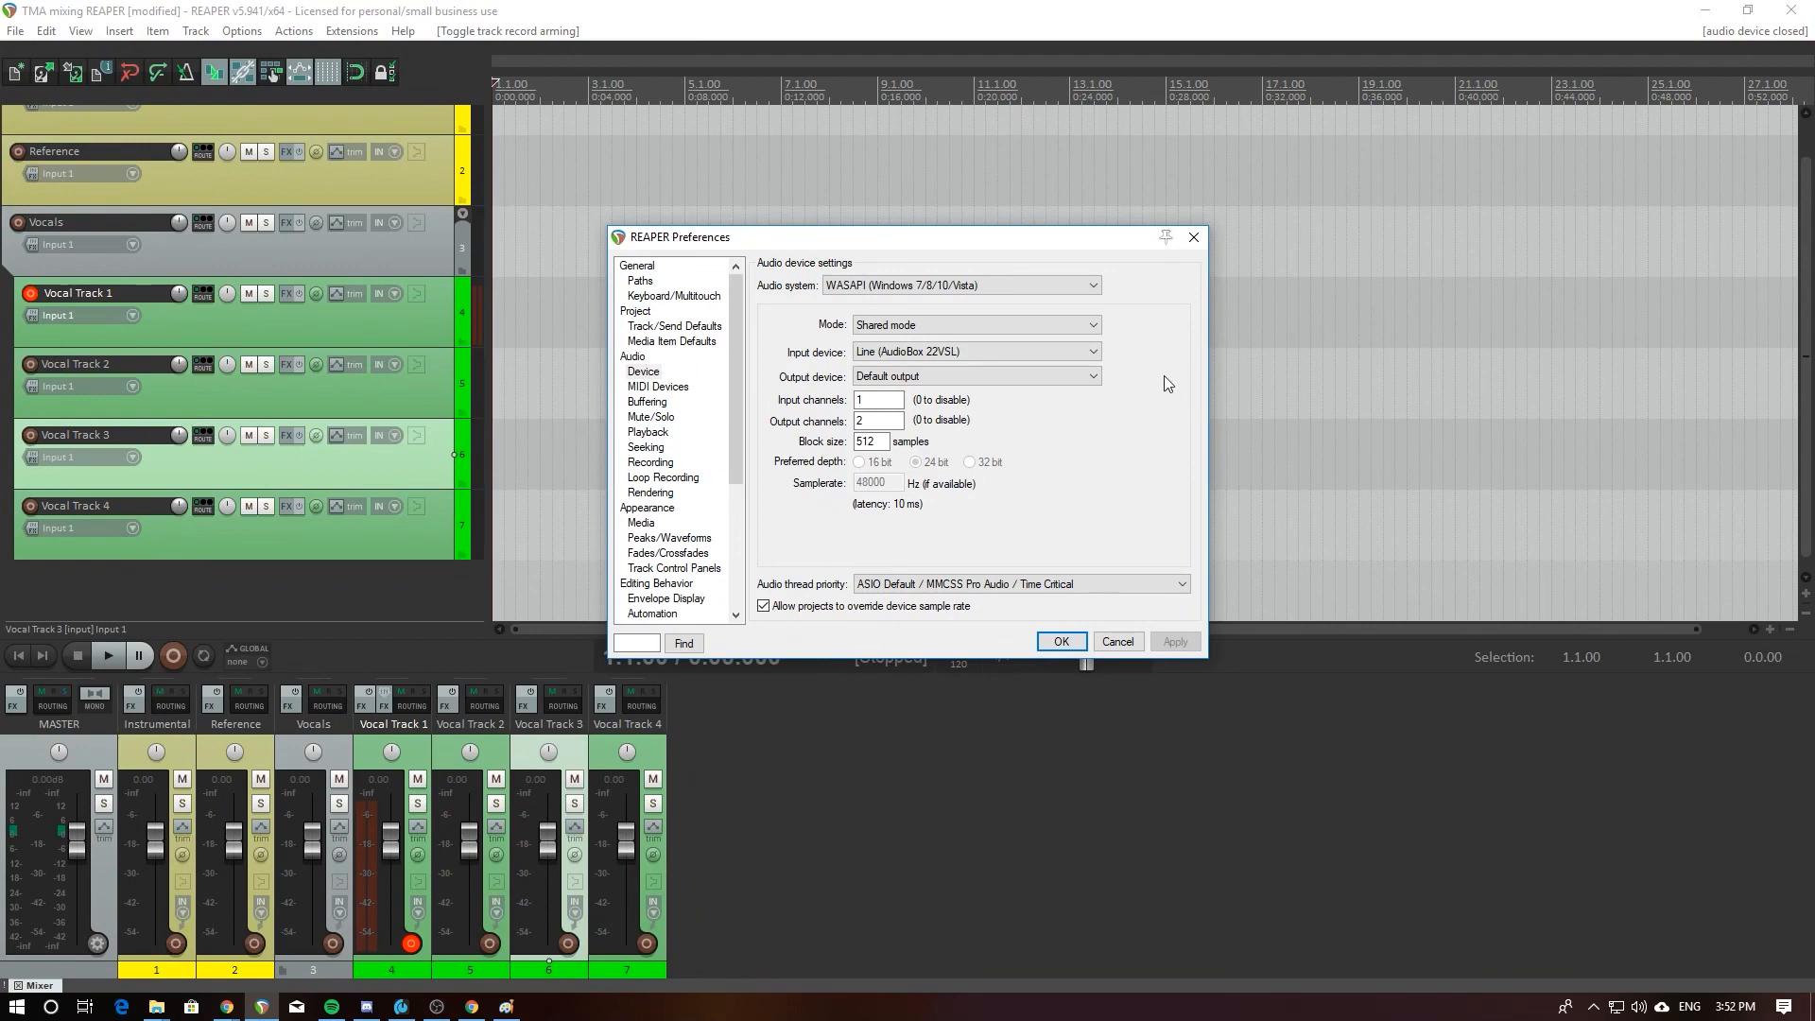
pyautogui.click(1089, 353)
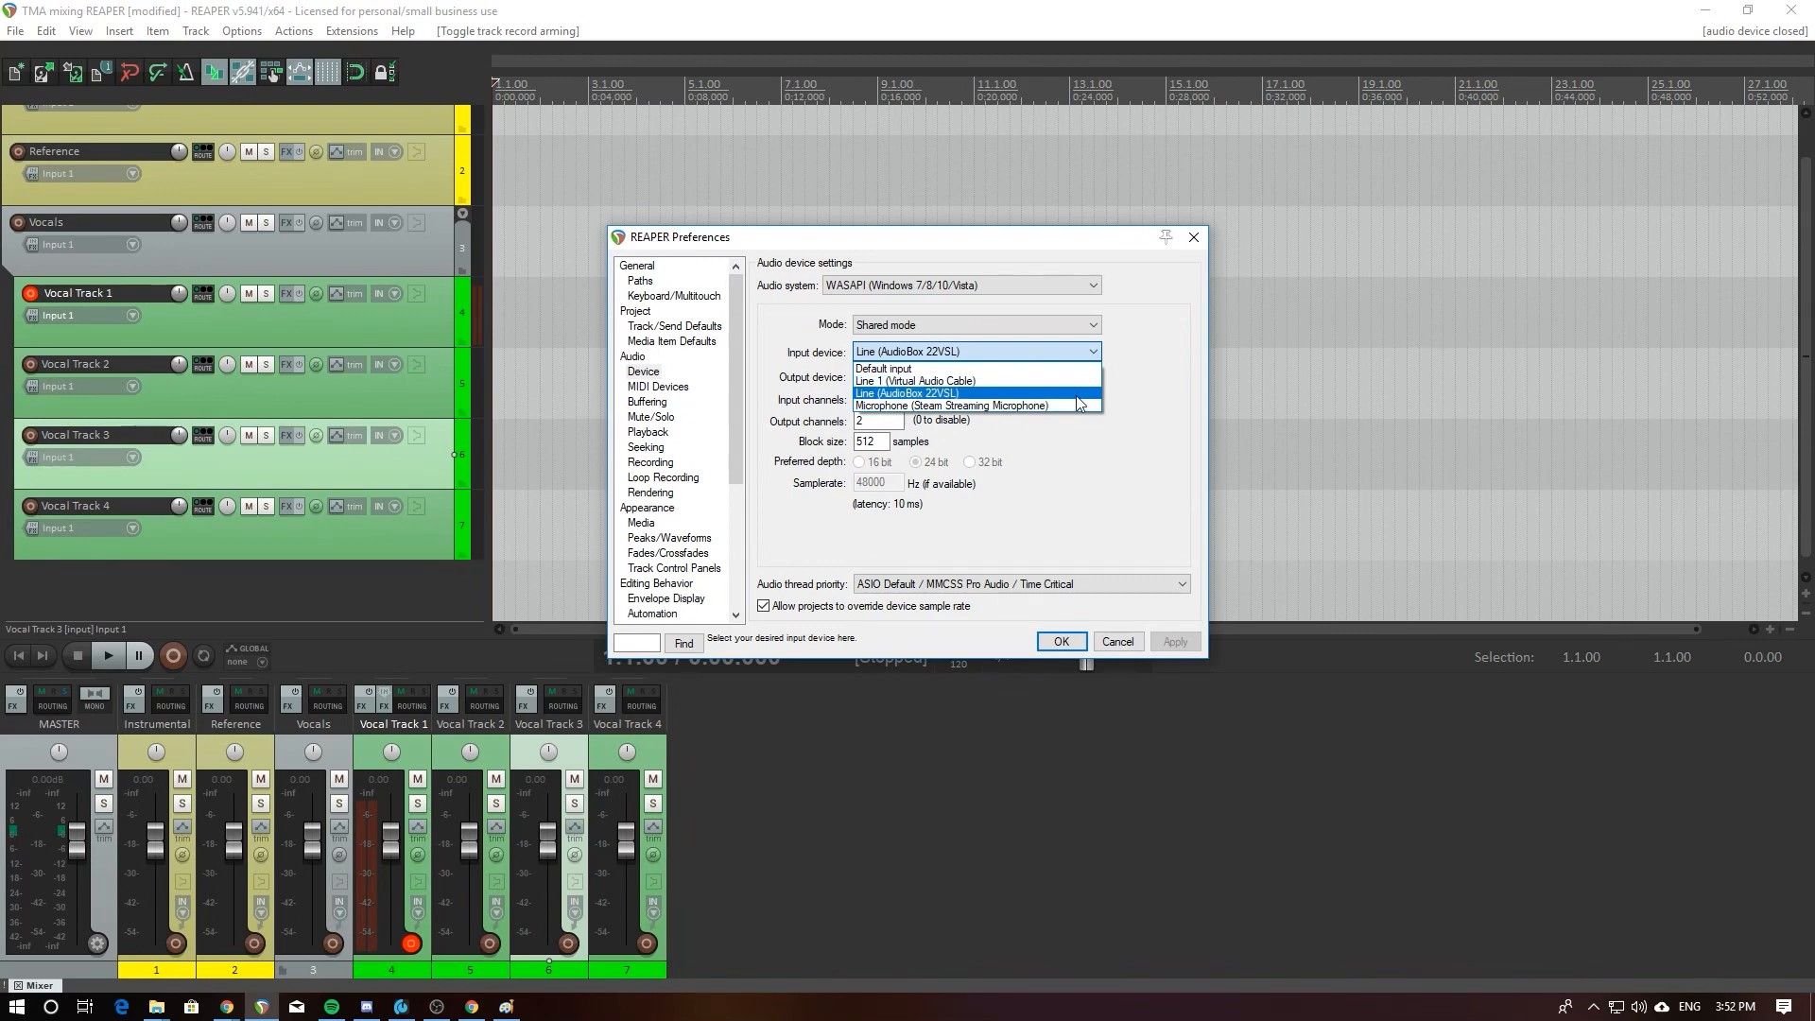
pyautogui.click(1076, 395)
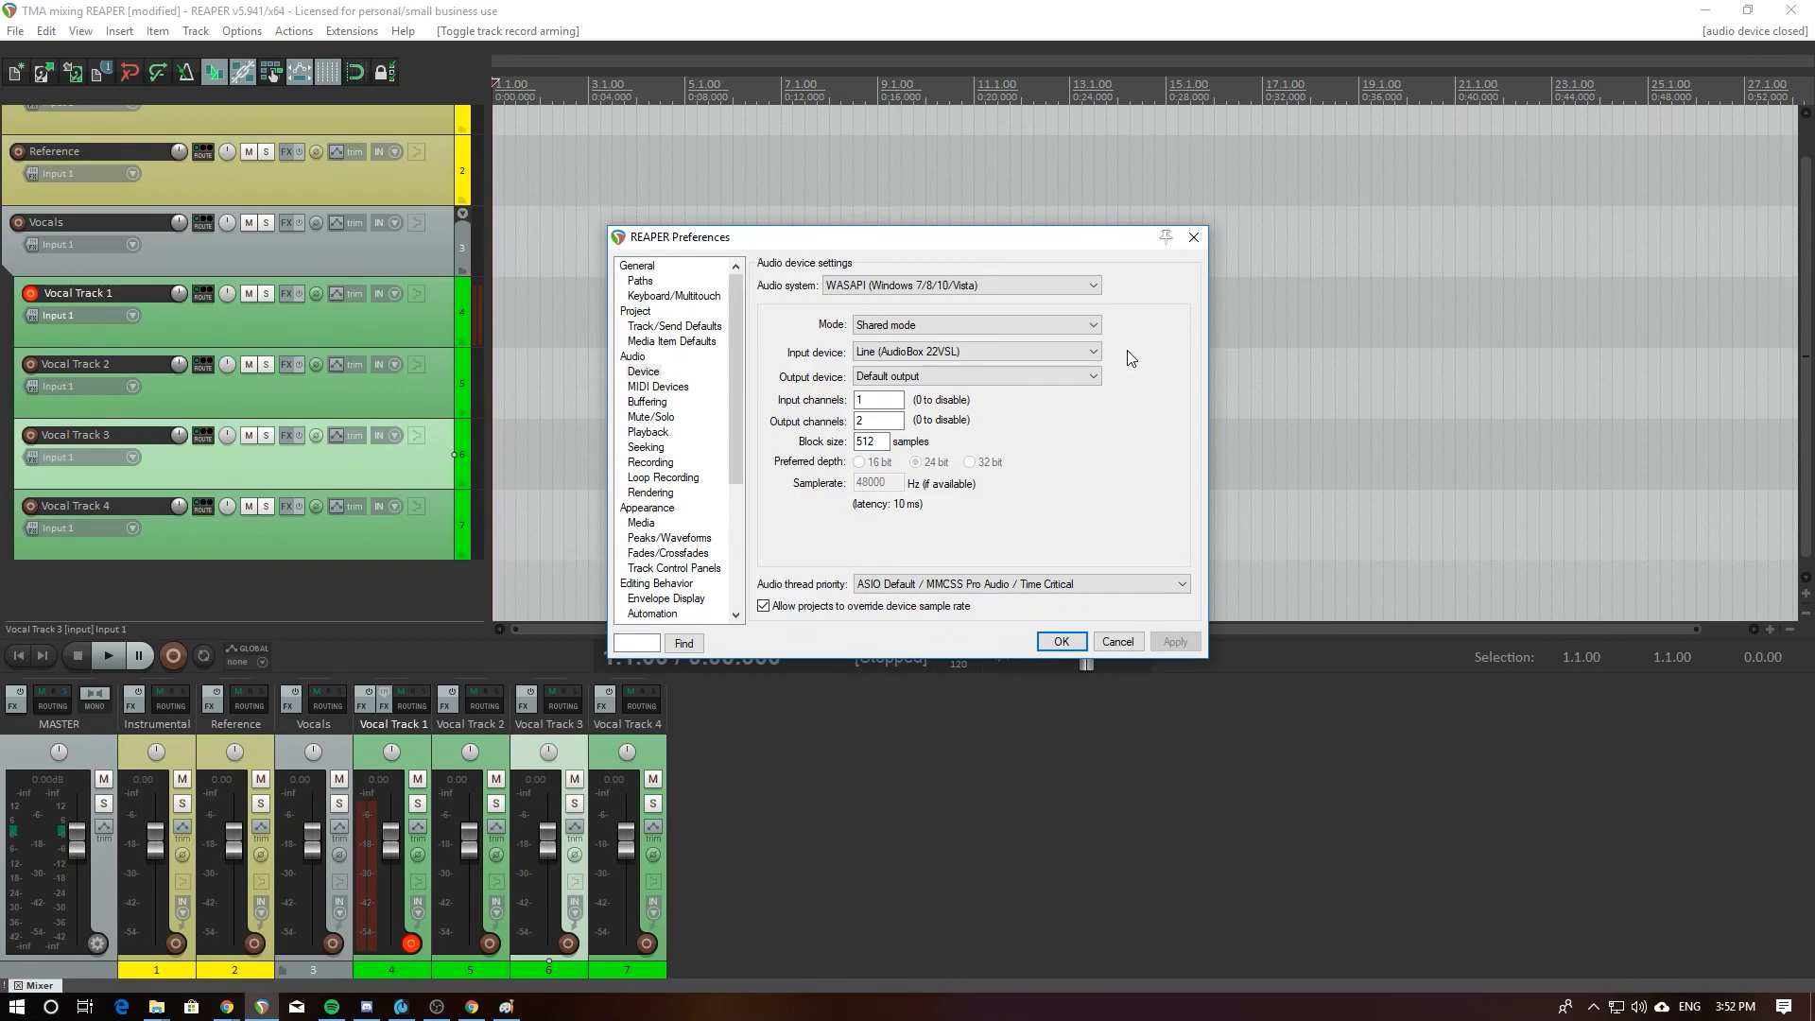
# Step: Keep Default output as the output device, set the input channels to 1, and accept the audio device settings
pyautogui.click(1063, 377)
pyautogui.click(1065, 392)
pyautogui.doubleClick(870, 399)
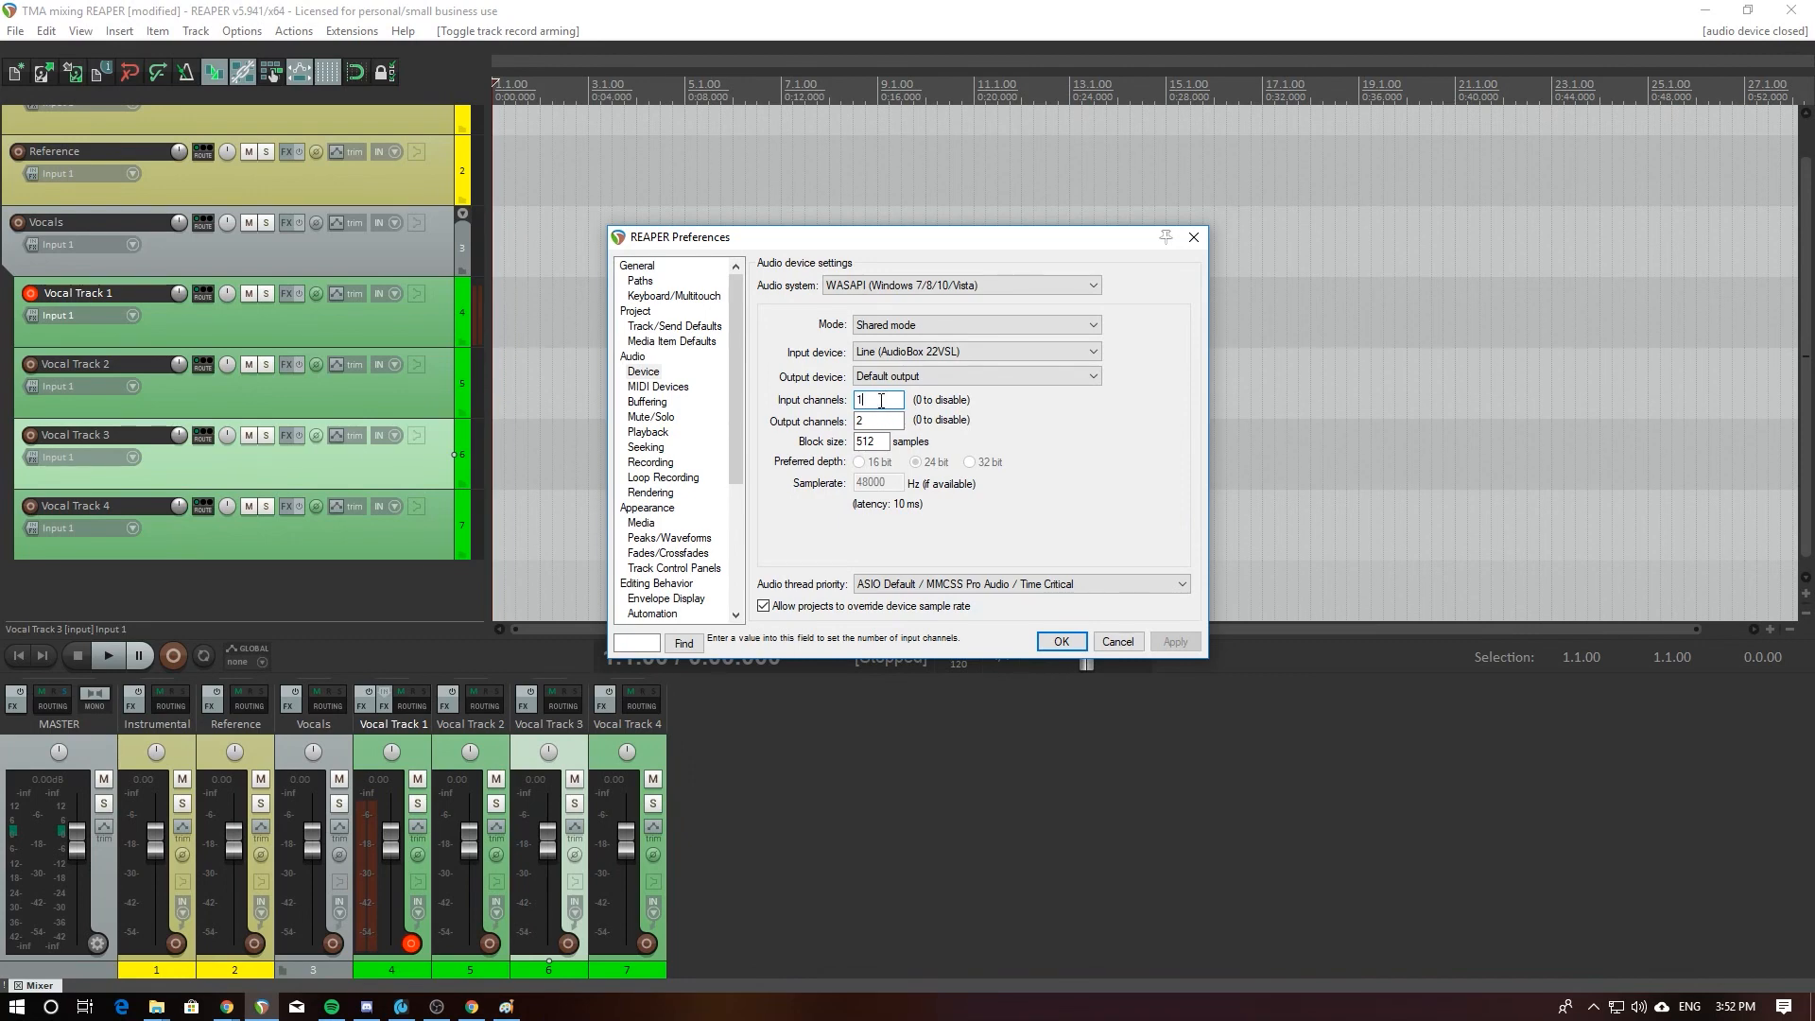
pyautogui.doubleClick(870, 399)
pyautogui.click(898, 400)
pyautogui.press('BackSpace')
pyautogui.write('0')
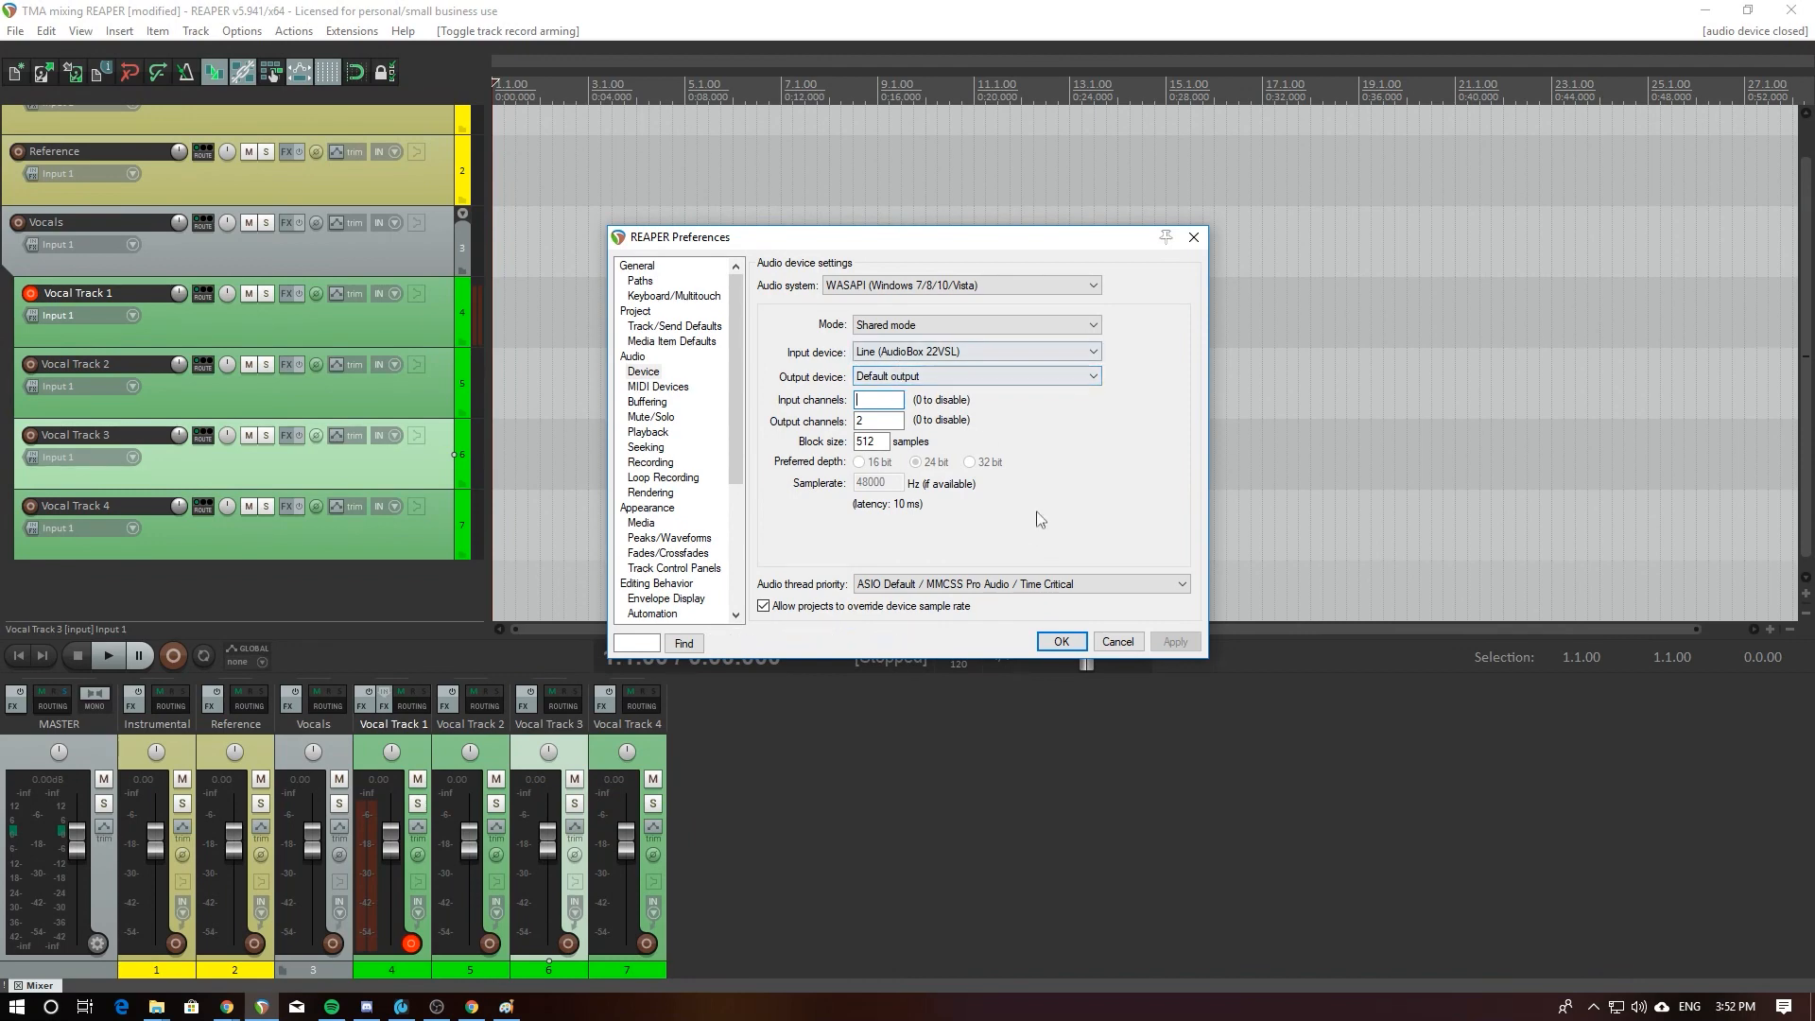
pyautogui.write('1')
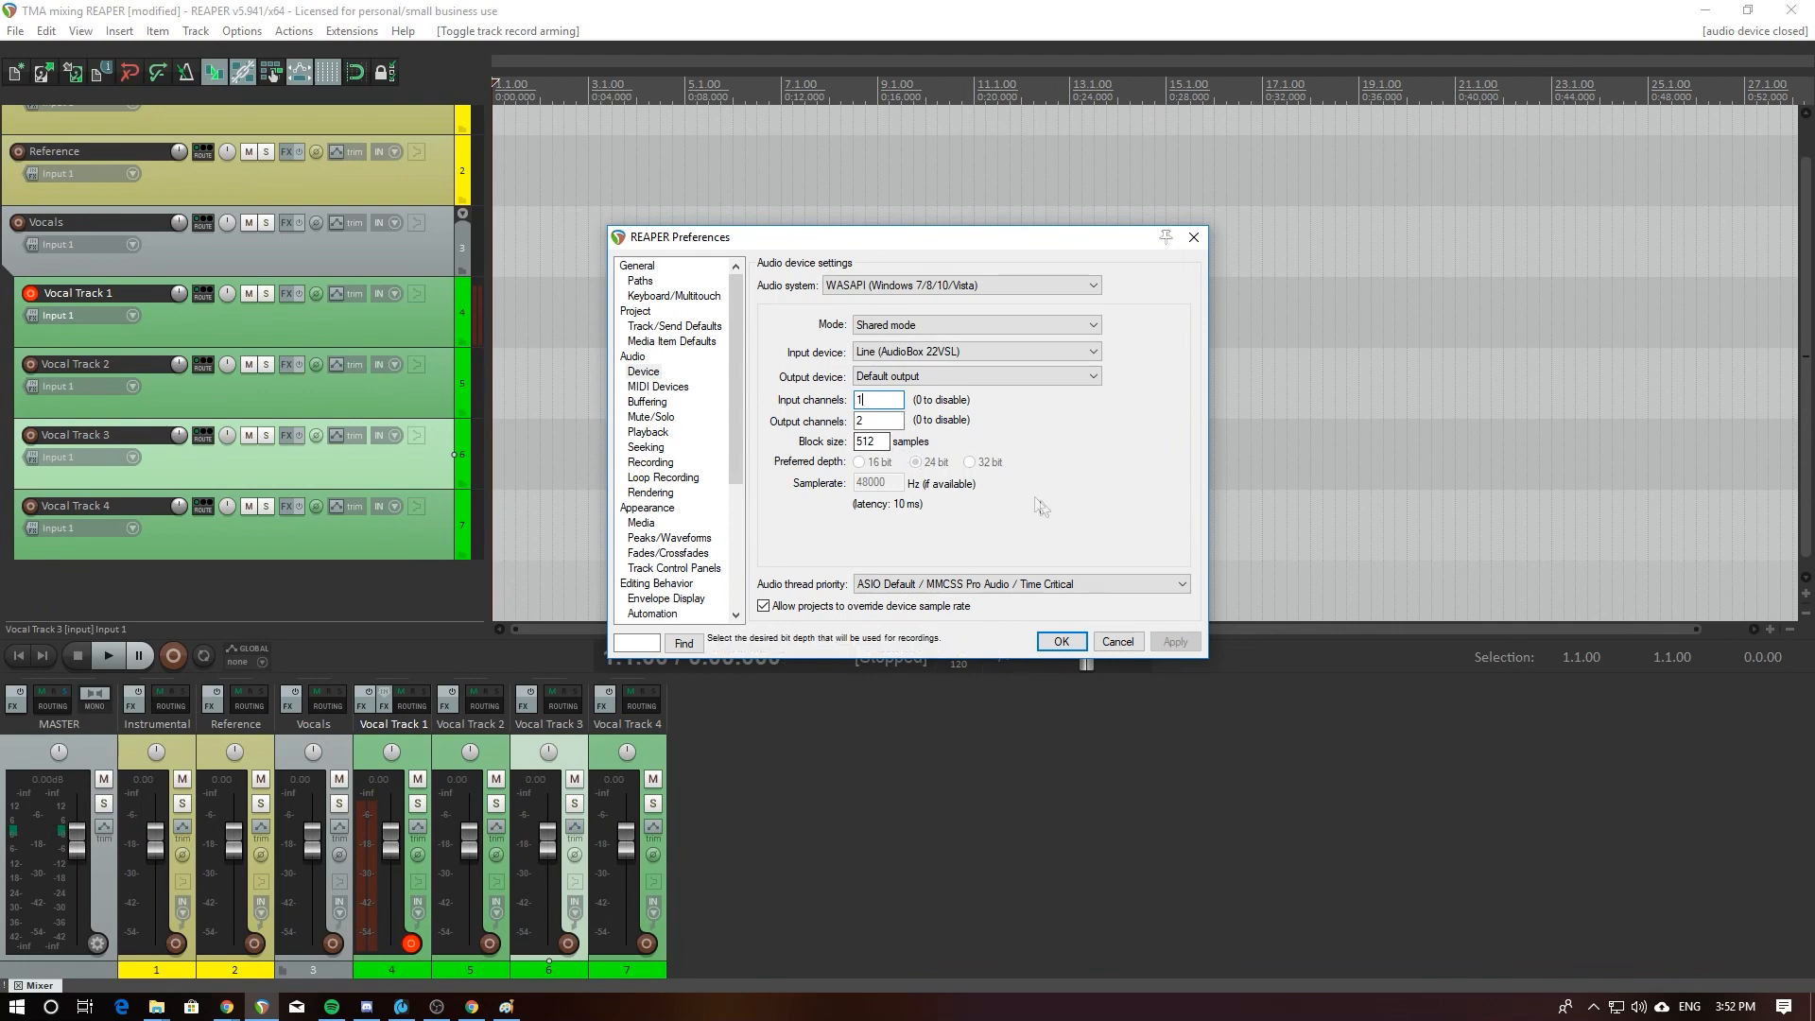
pyautogui.click(1060, 642)
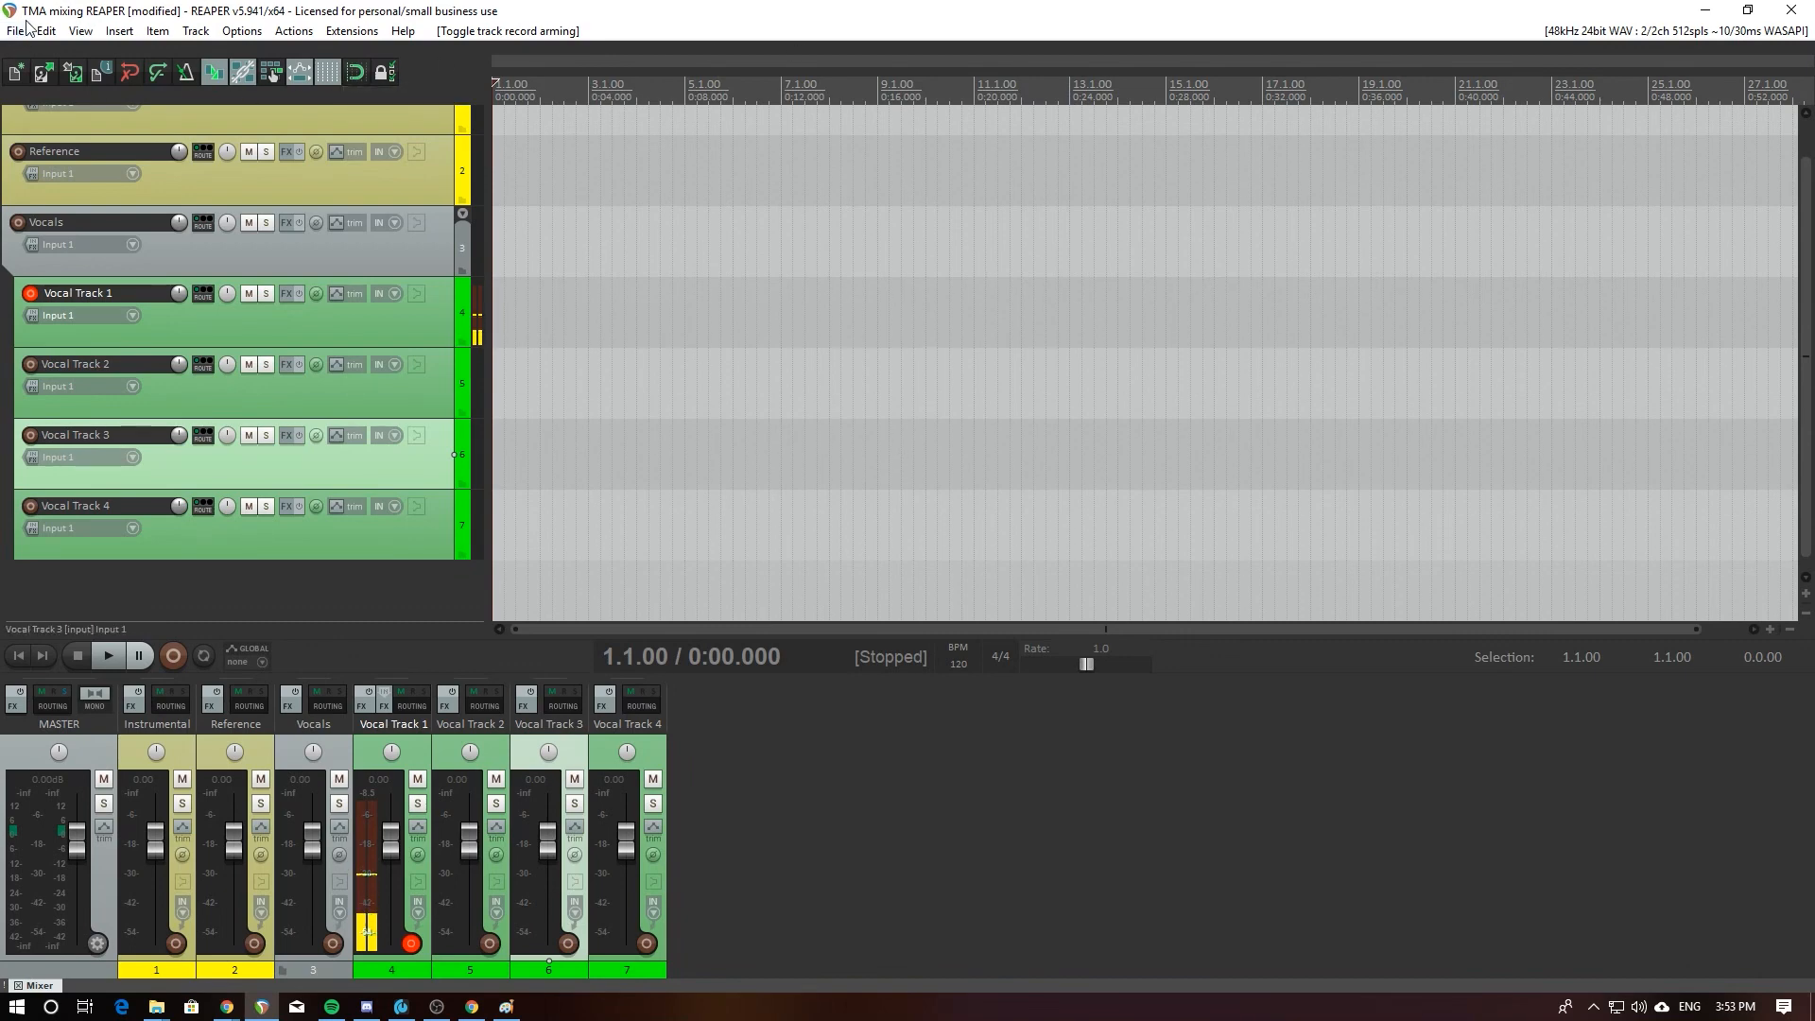
# Step: With only Vocal Track 1 armed, record a take of about three seconds from the project start and save the recorded file
pyautogui.click(32, 294)
pyautogui.scroll(1, 57, 310)
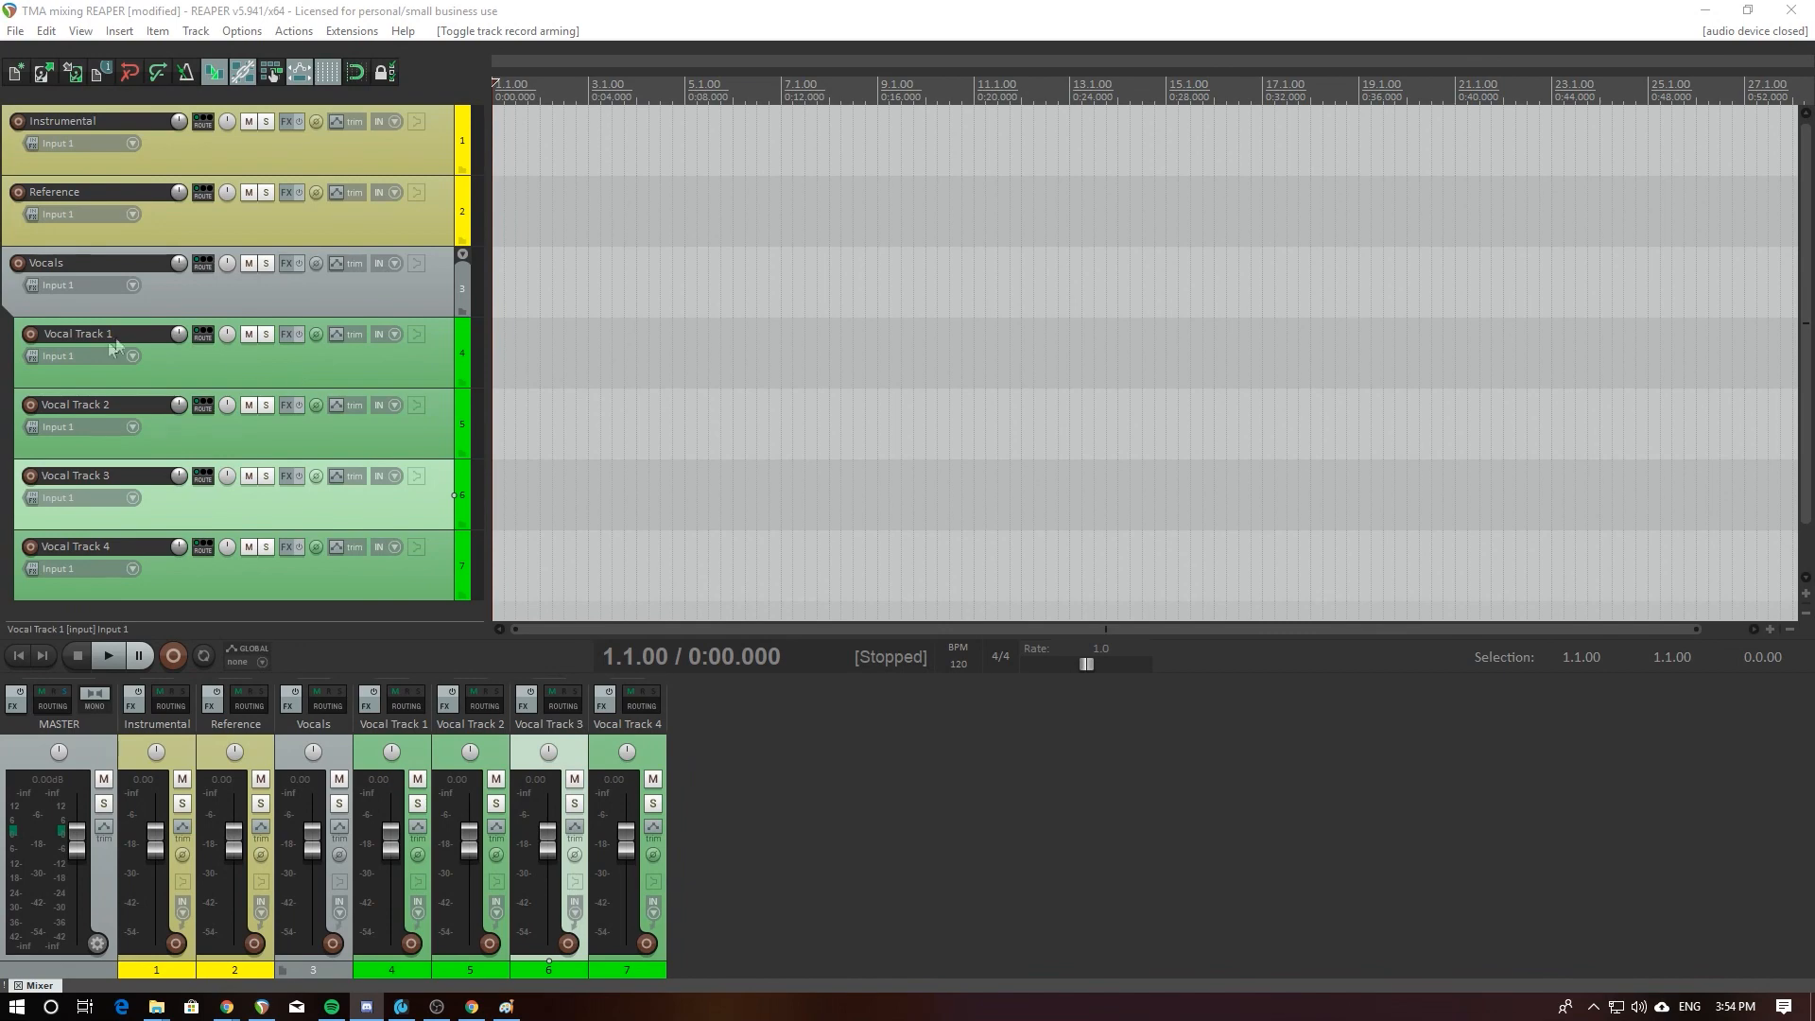
pyautogui.click(30, 334)
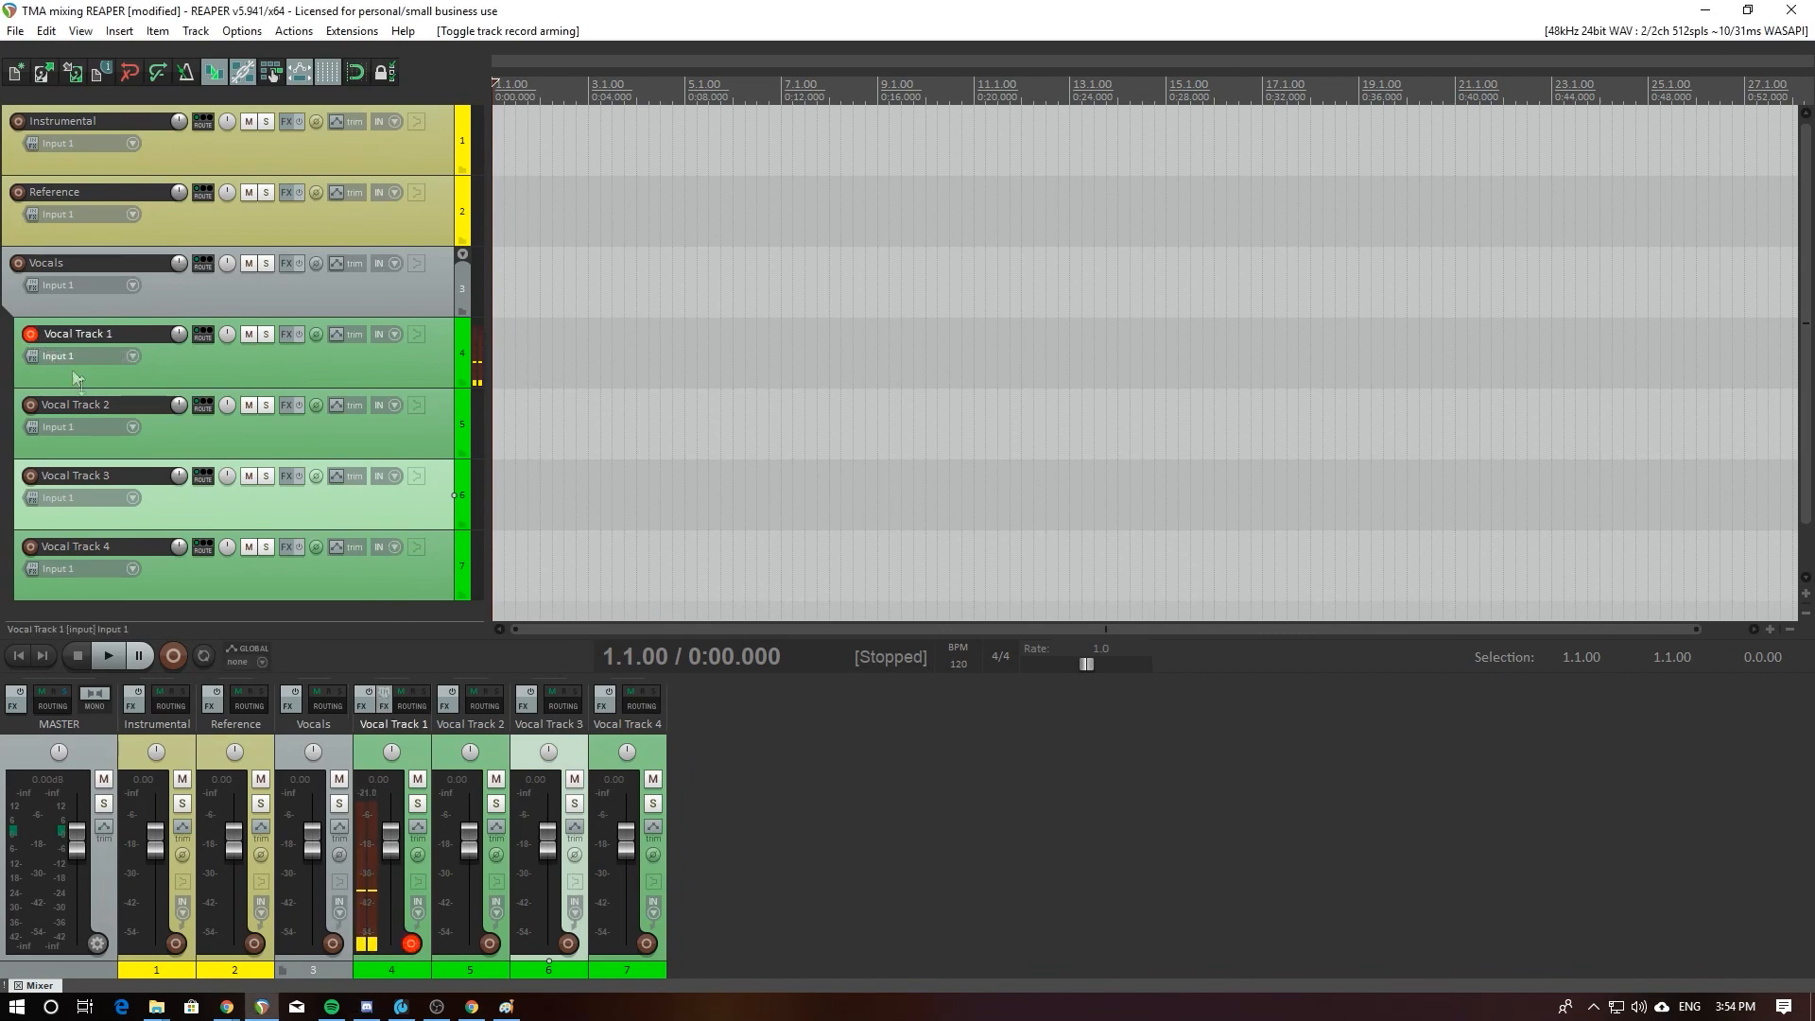
pyautogui.click(173, 655)
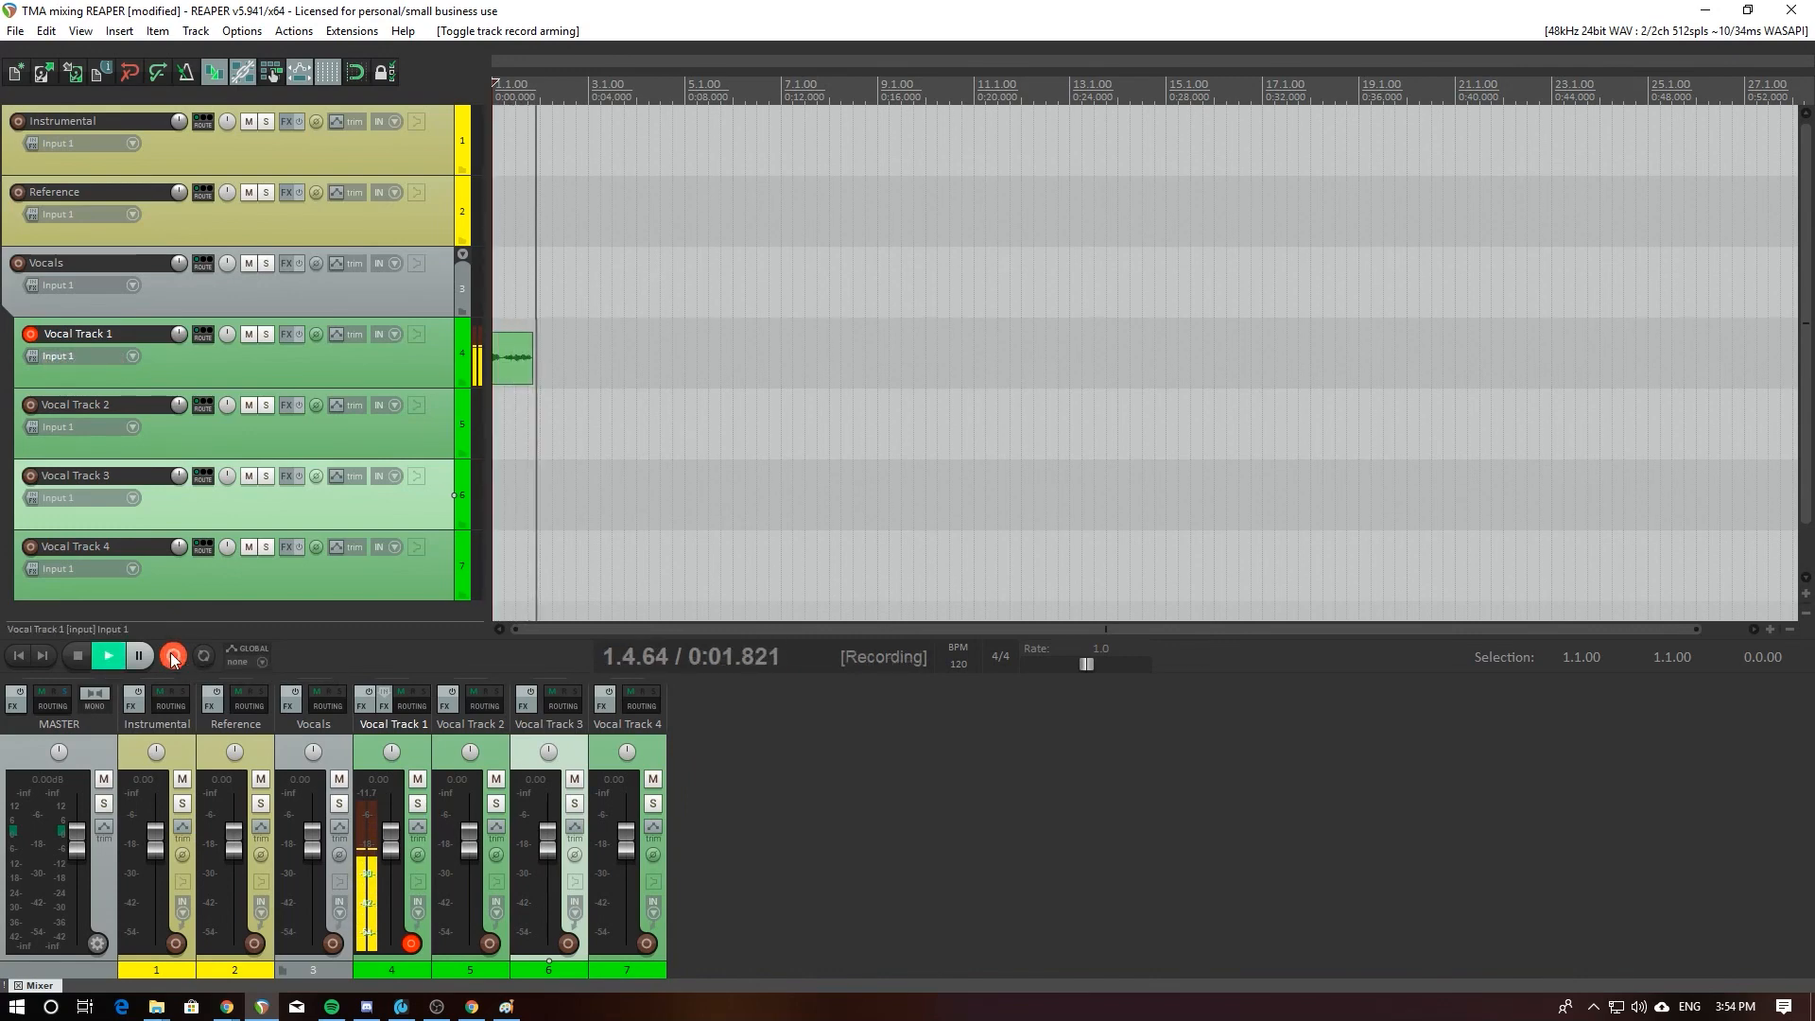
pyautogui.click(78, 652)
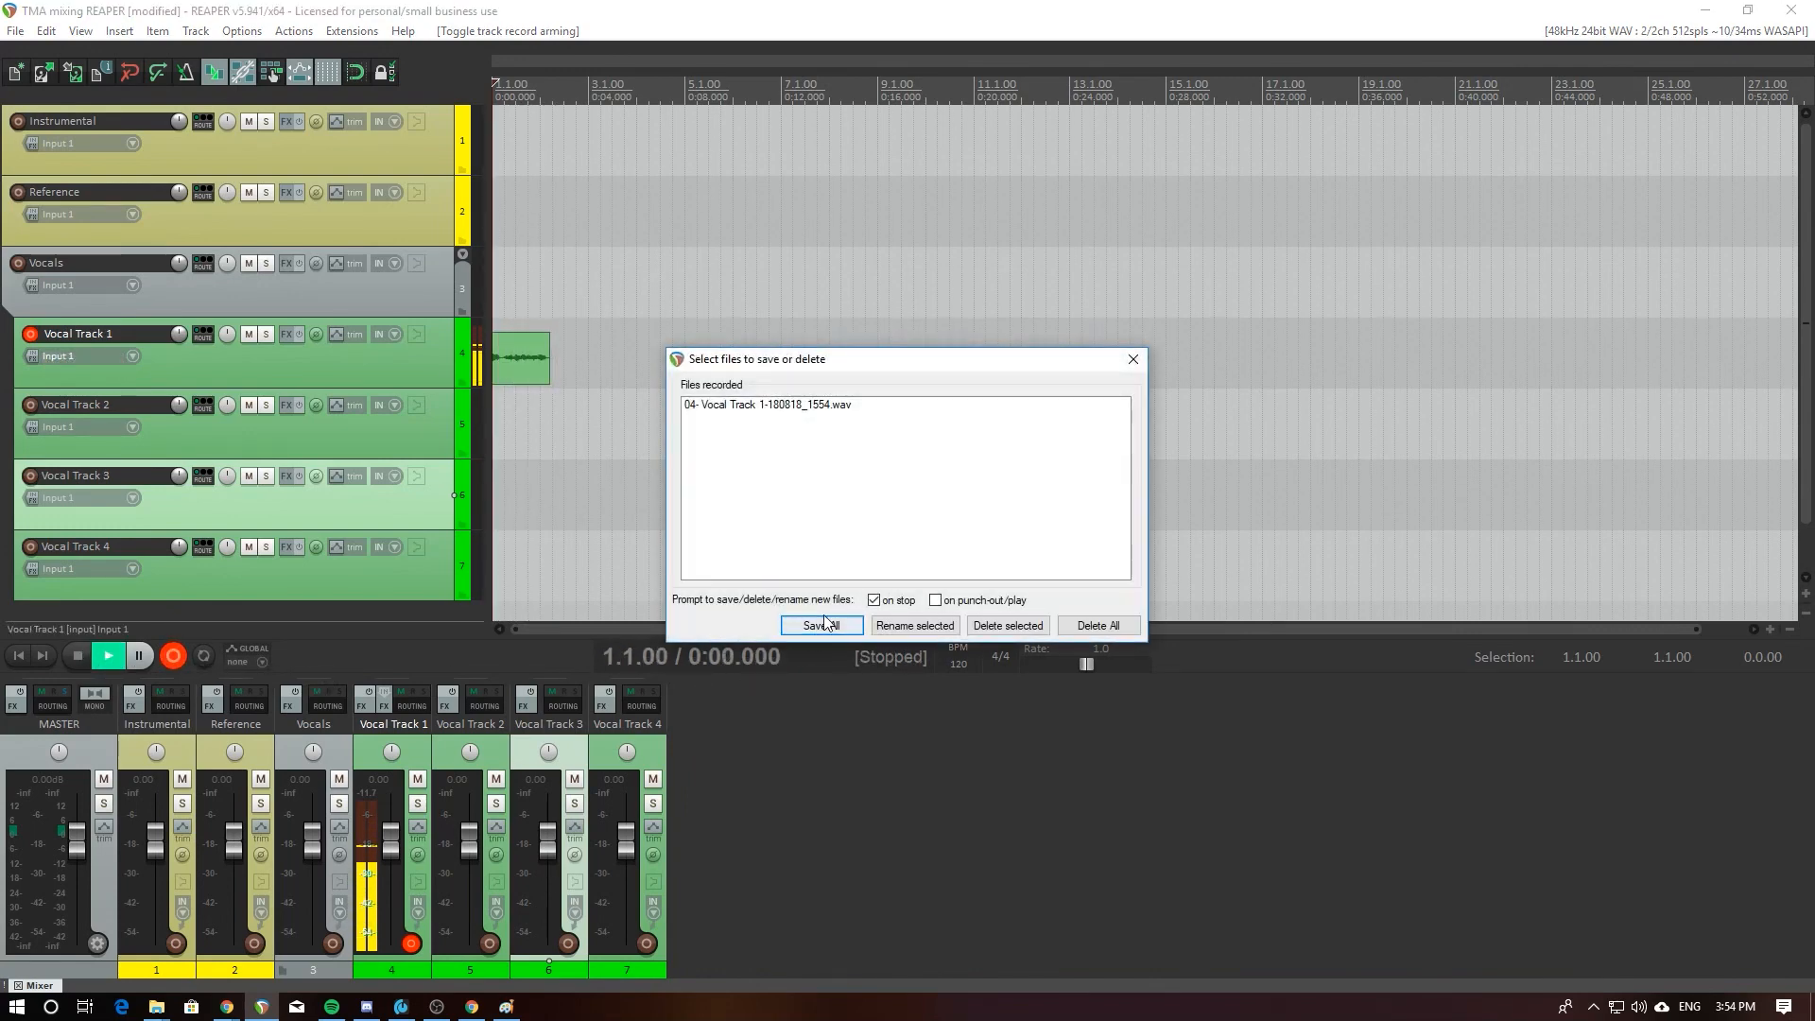
pyautogui.click(811, 623)
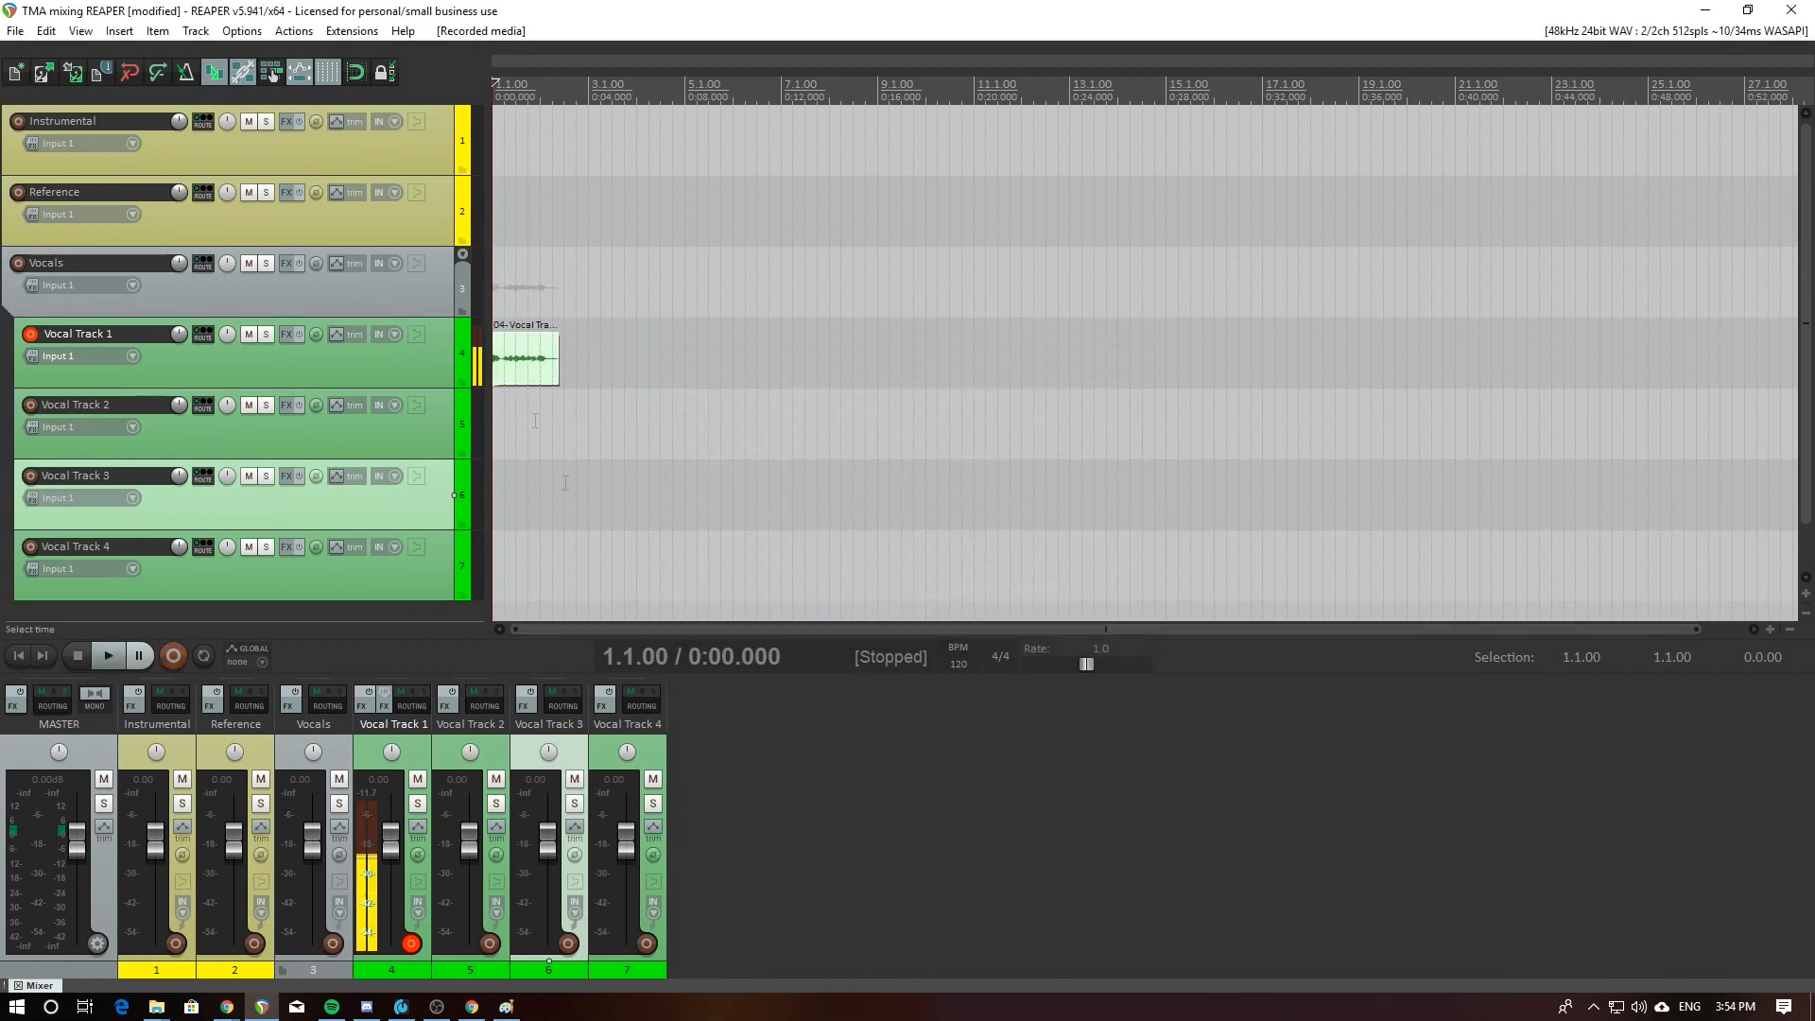
# Step: Delete the recorded item from Vocal Track 1's timeline
pyautogui.click(515, 369)
pyautogui.press('Delete')
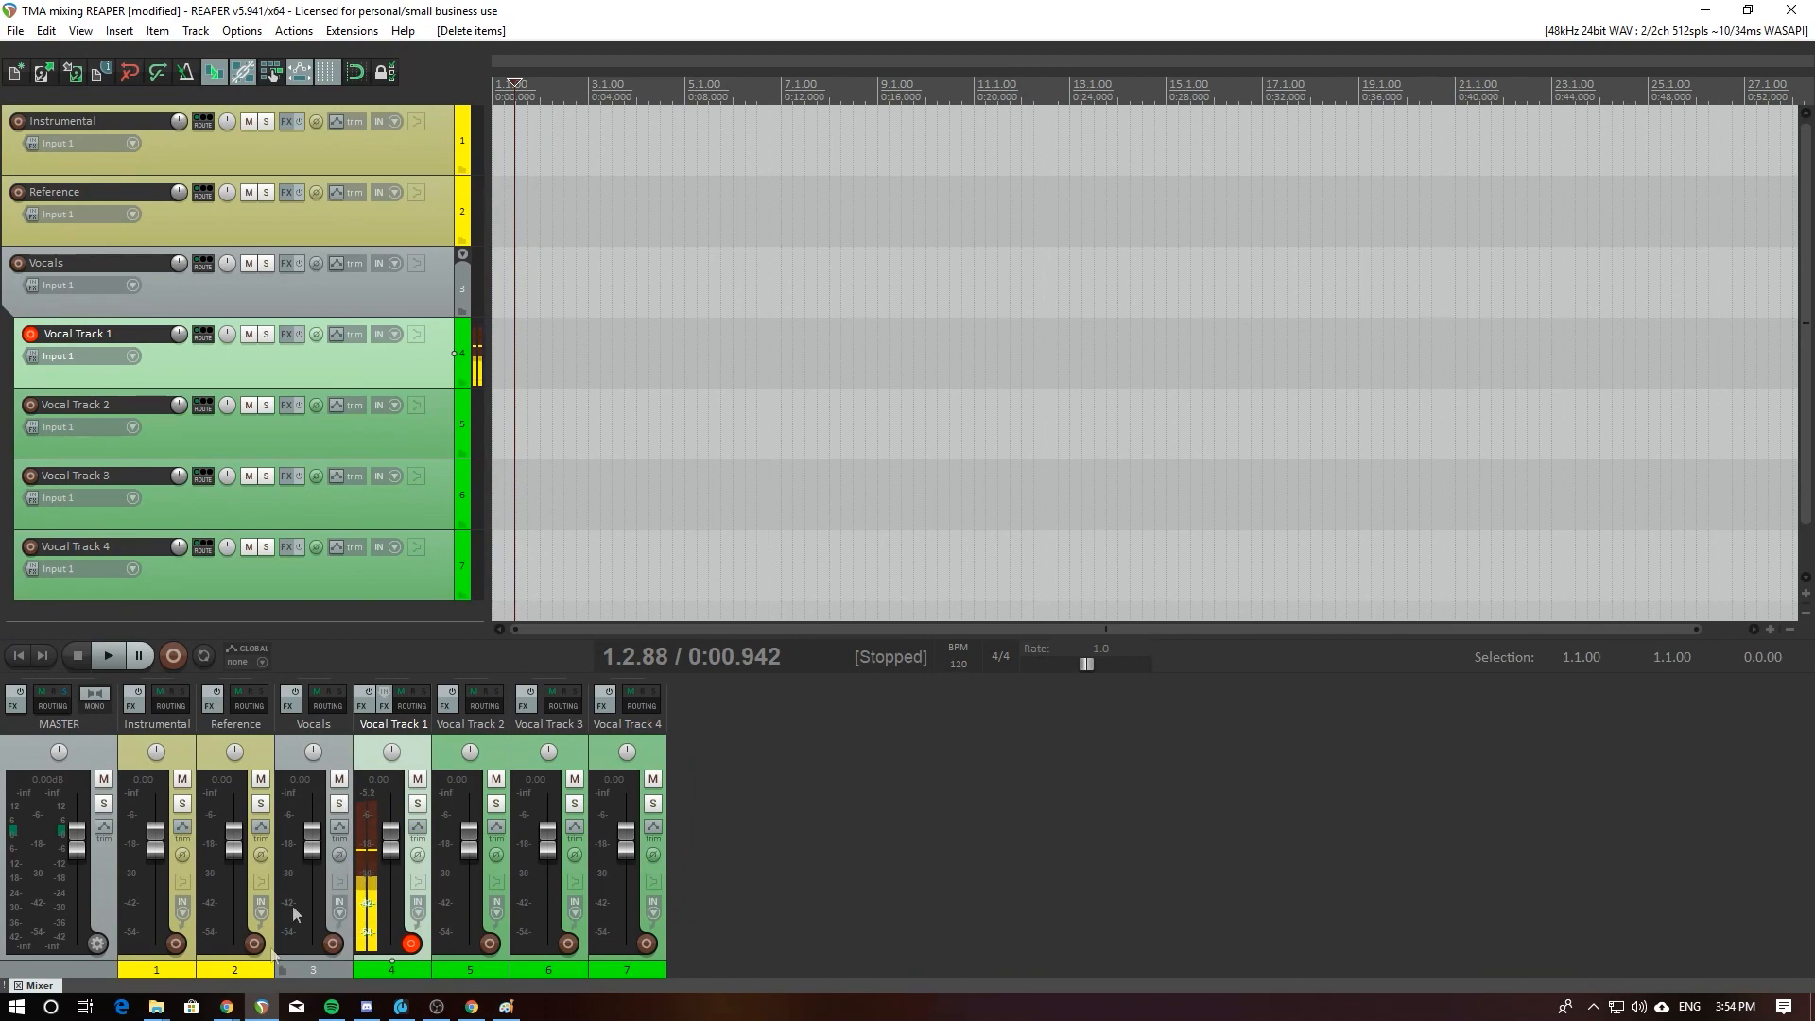
# Step: Switch to File Explorer and examine the project's Audio Files folder, its peaks subfolder, and the TMA mixing REAPER folder
pyautogui.moveTo(161, 1010)
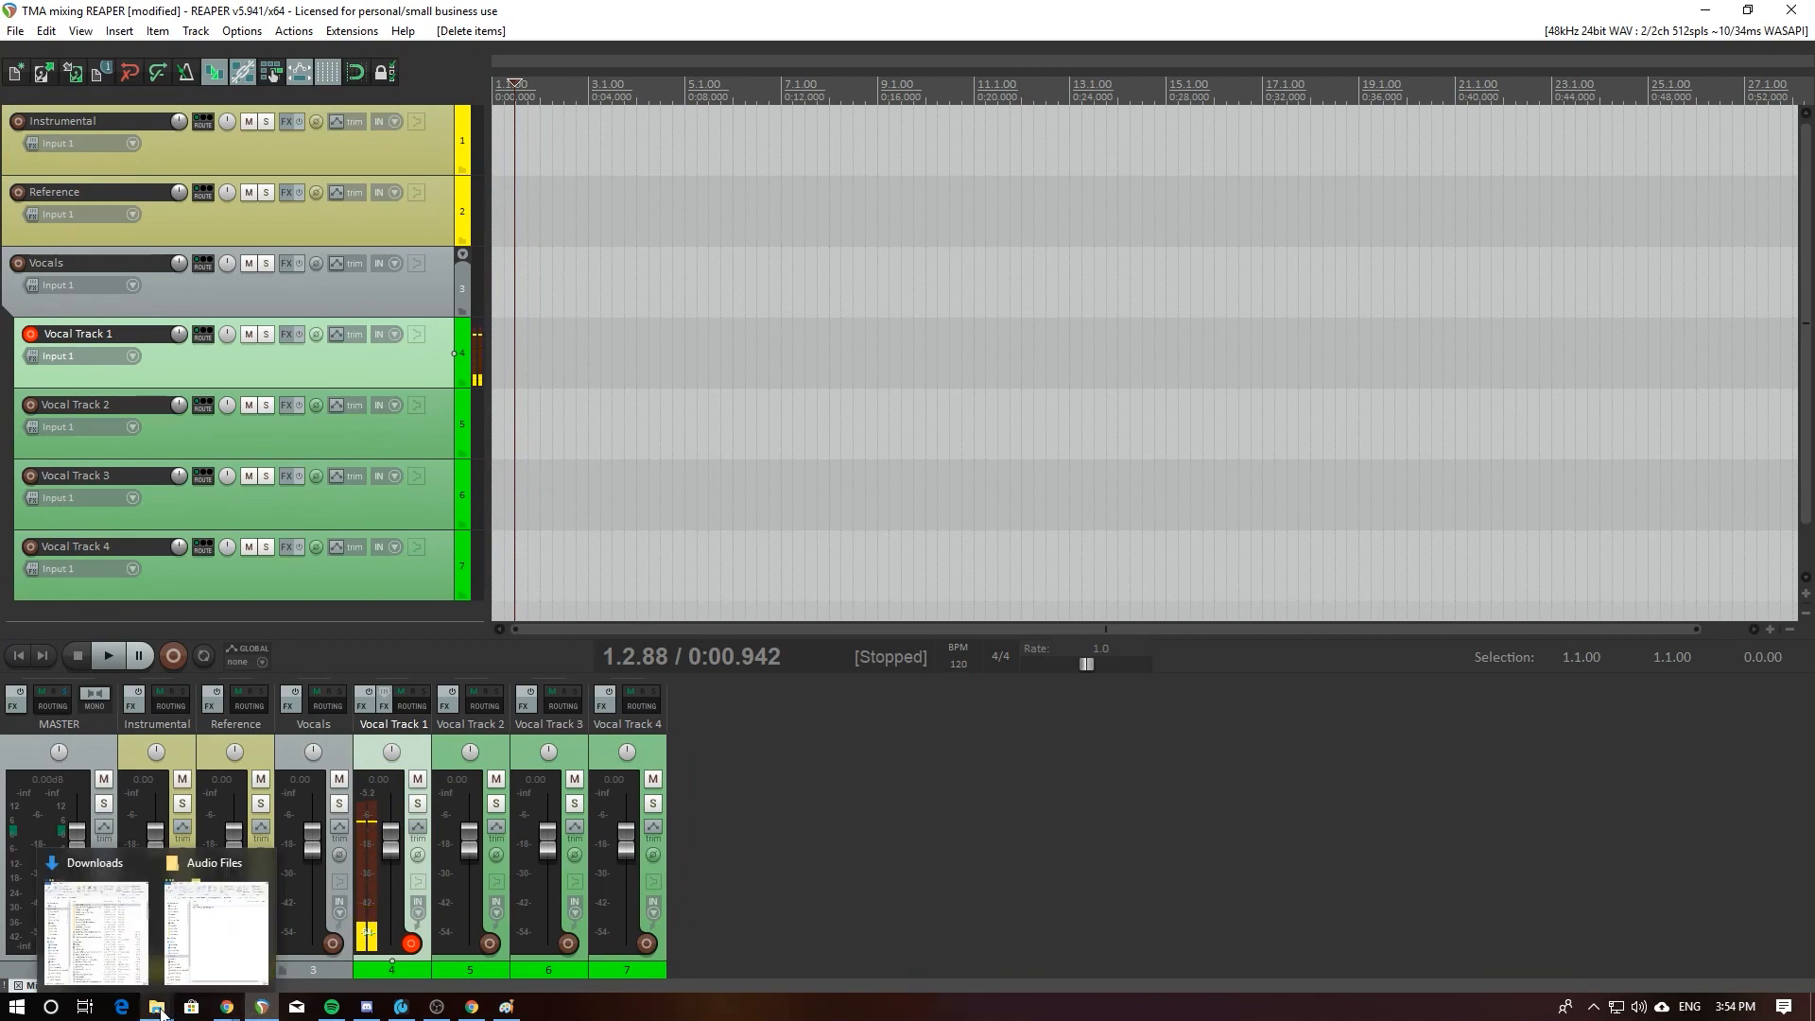
pyautogui.click(217, 922)
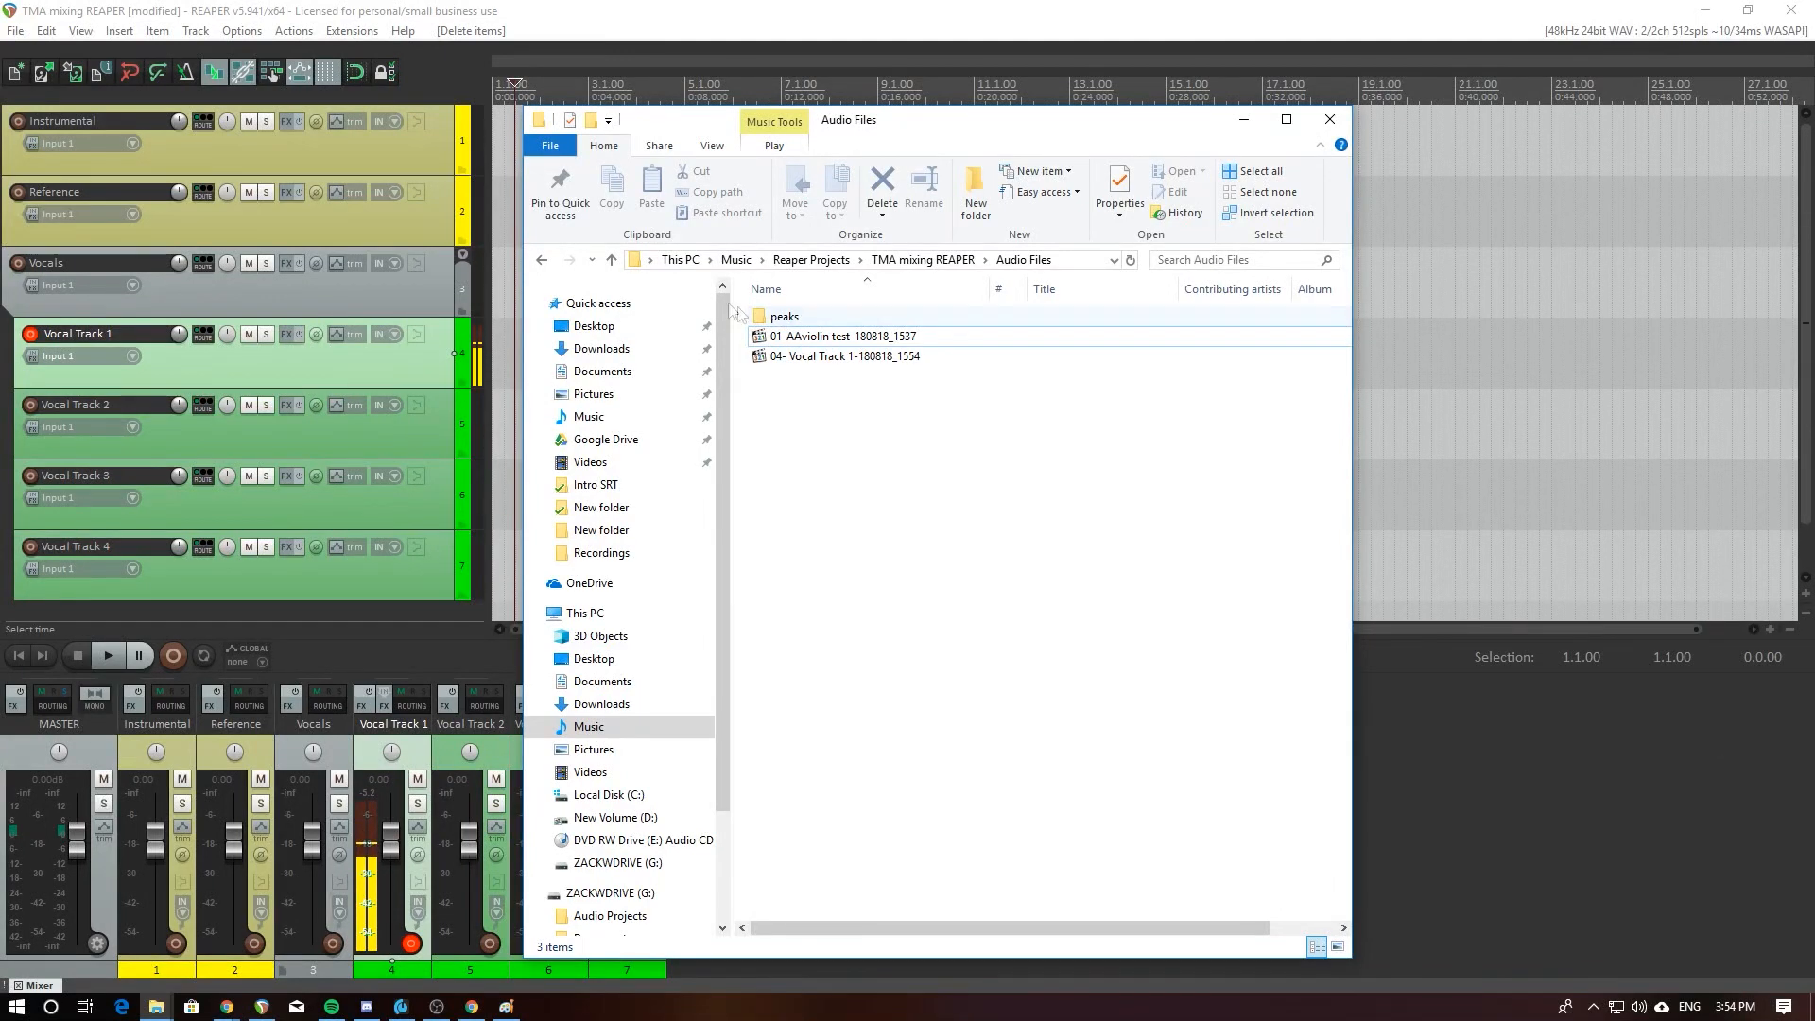
pyautogui.doubleClick(786, 317)
pyautogui.click(832, 338)
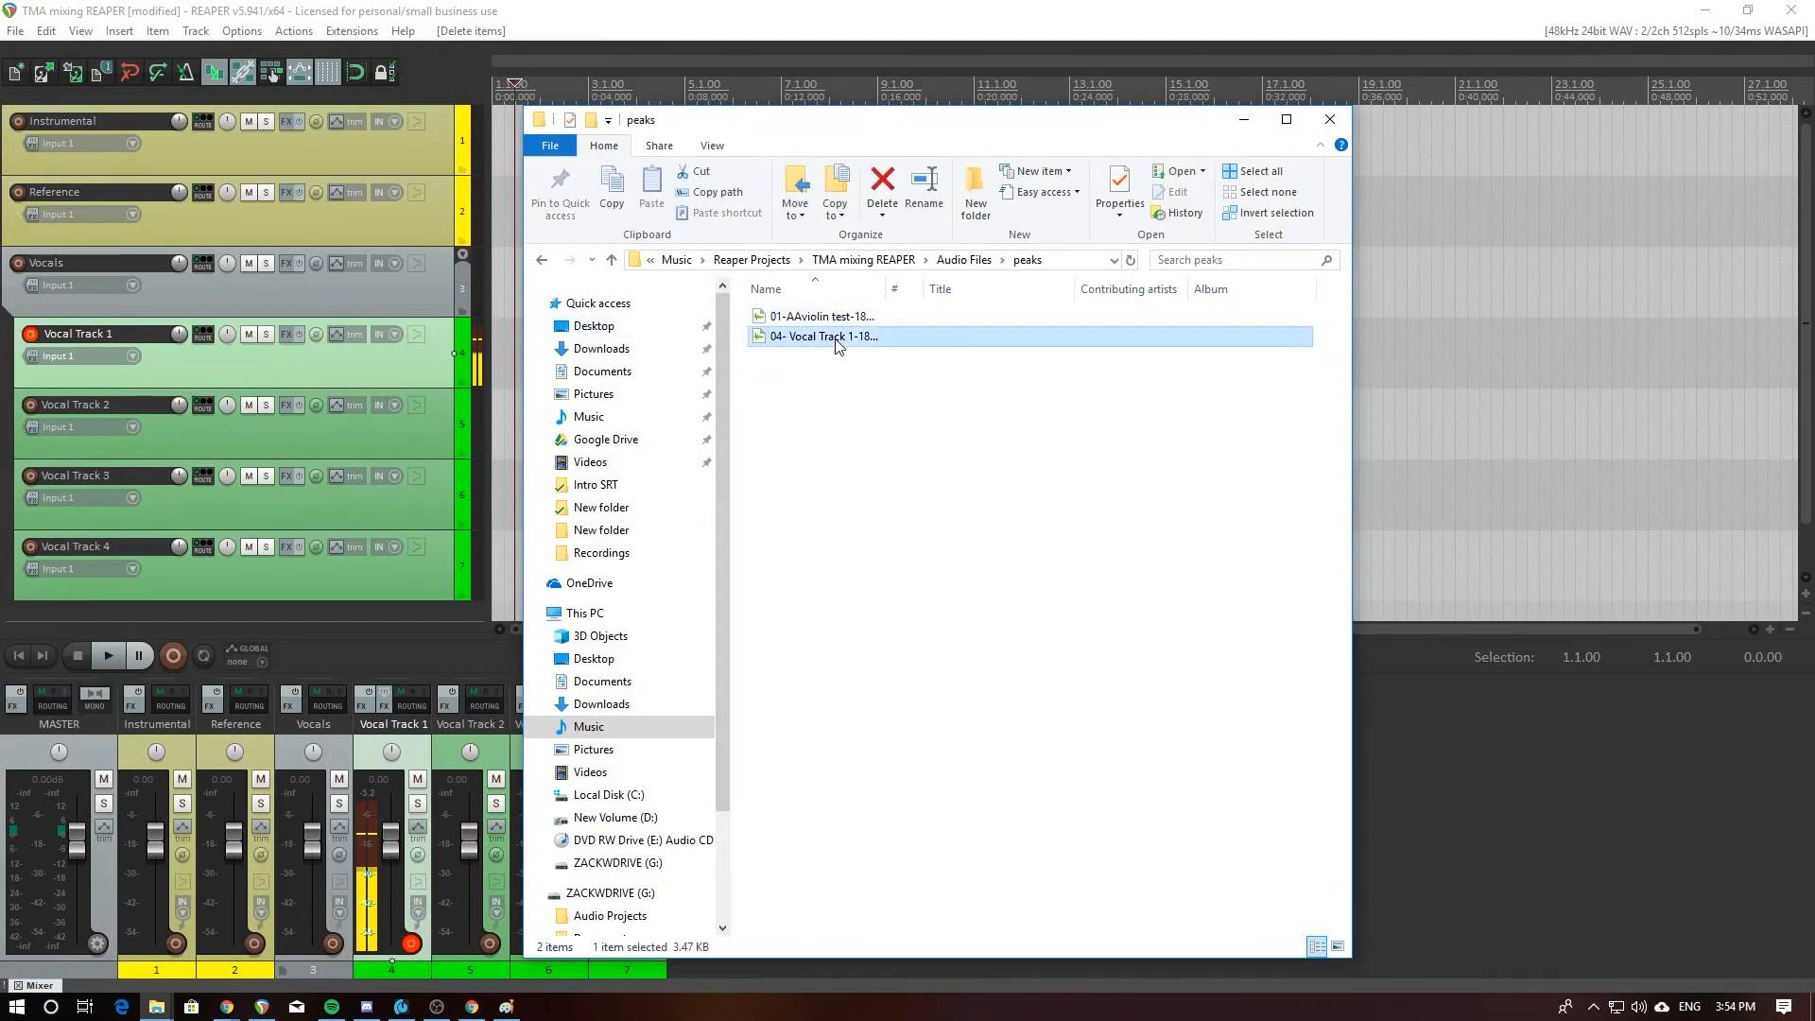
pyautogui.click(543, 260)
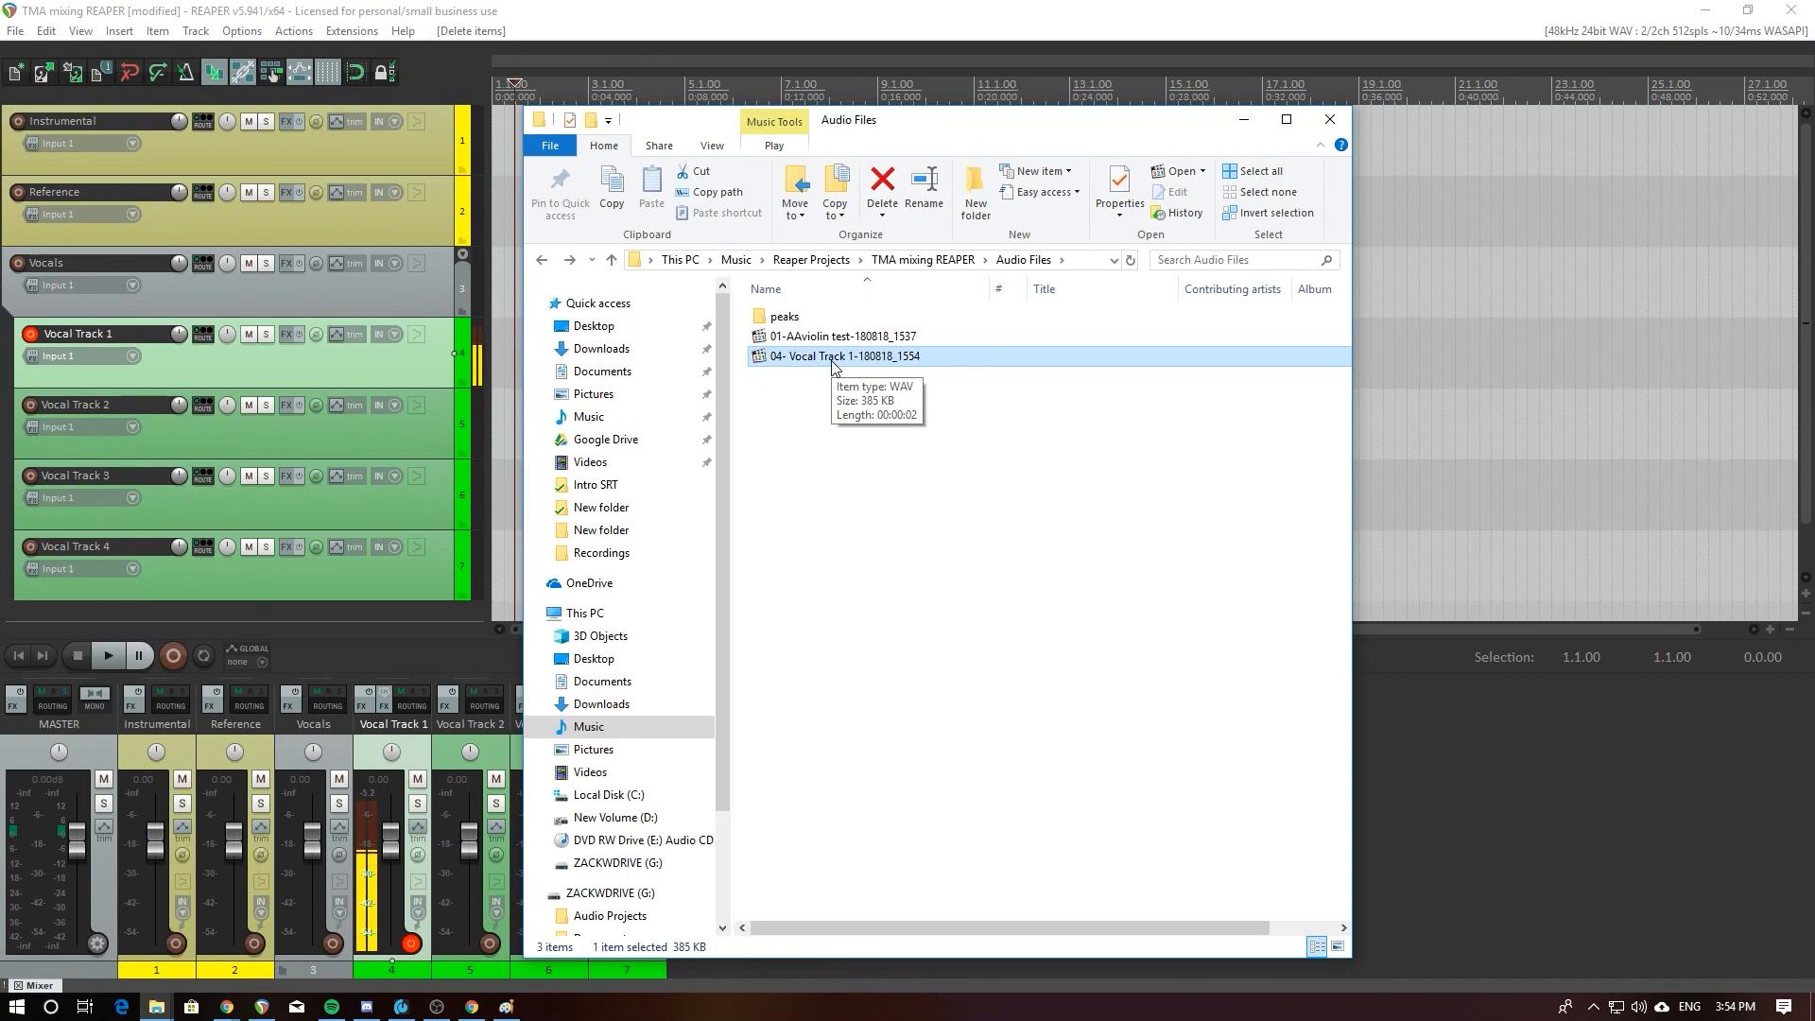
pyautogui.click(546, 261)
pyautogui.click(909, 460)
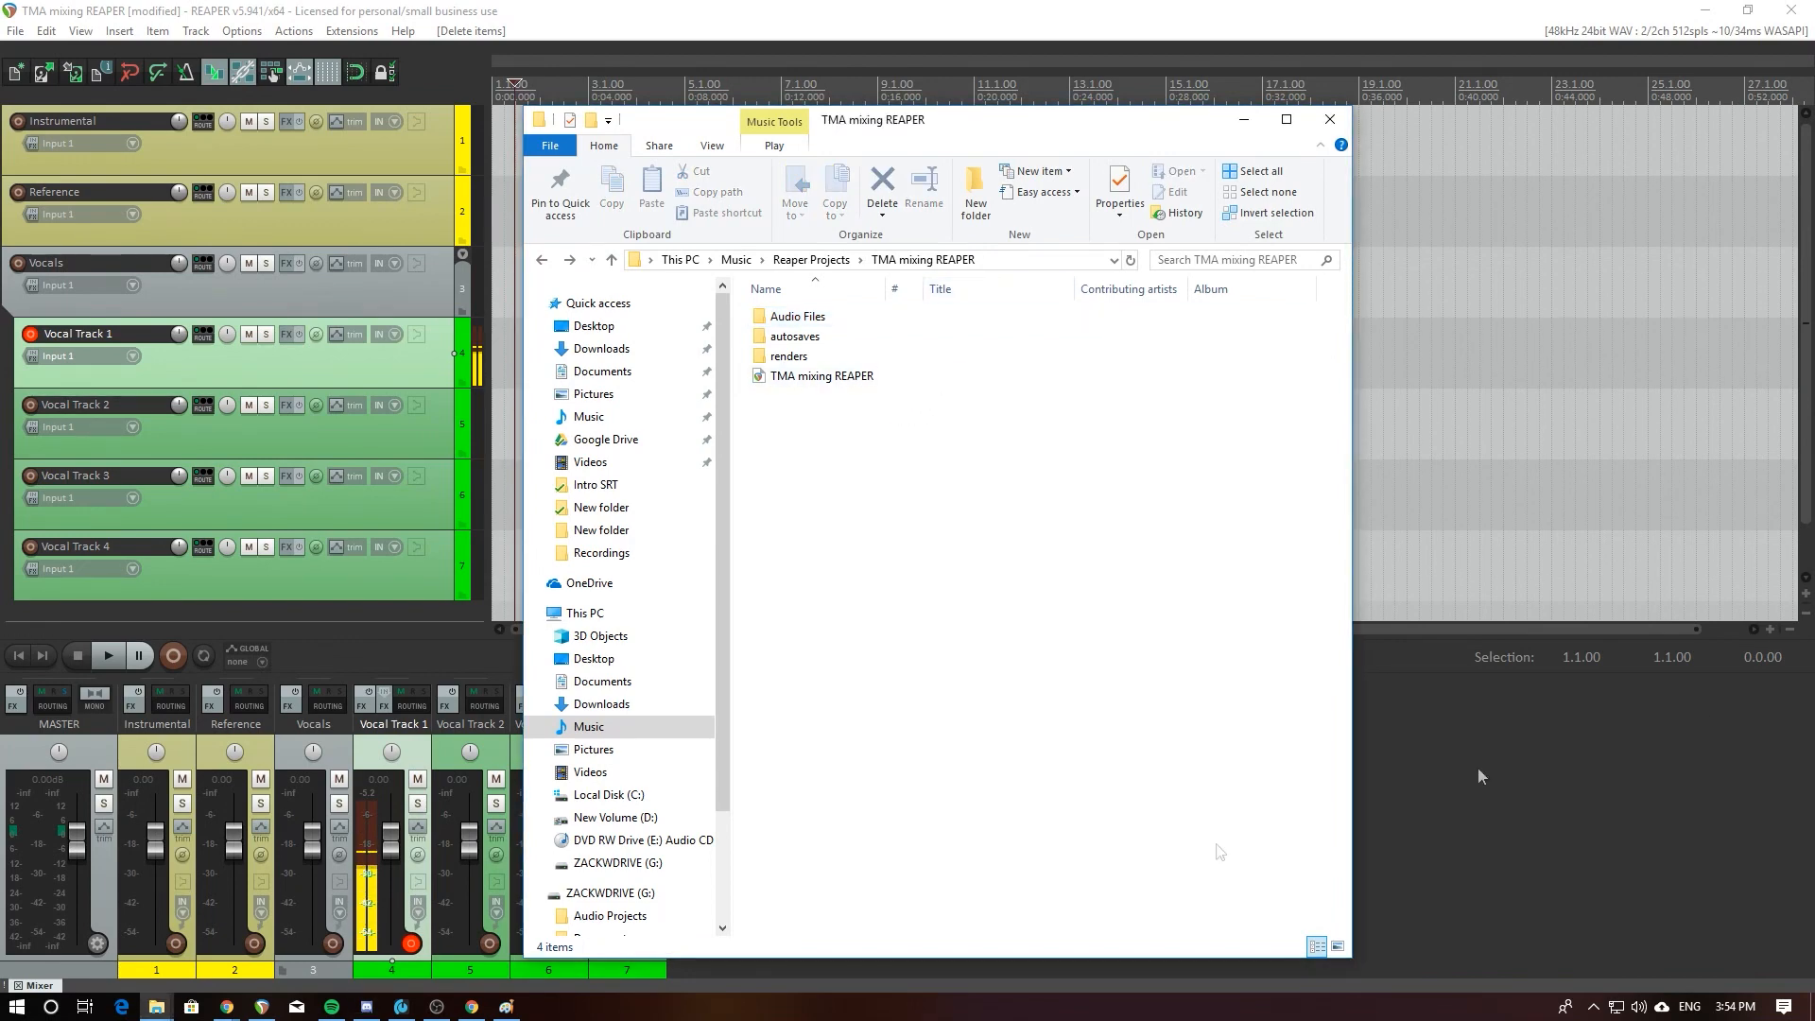
pyautogui.click(365, 1008)
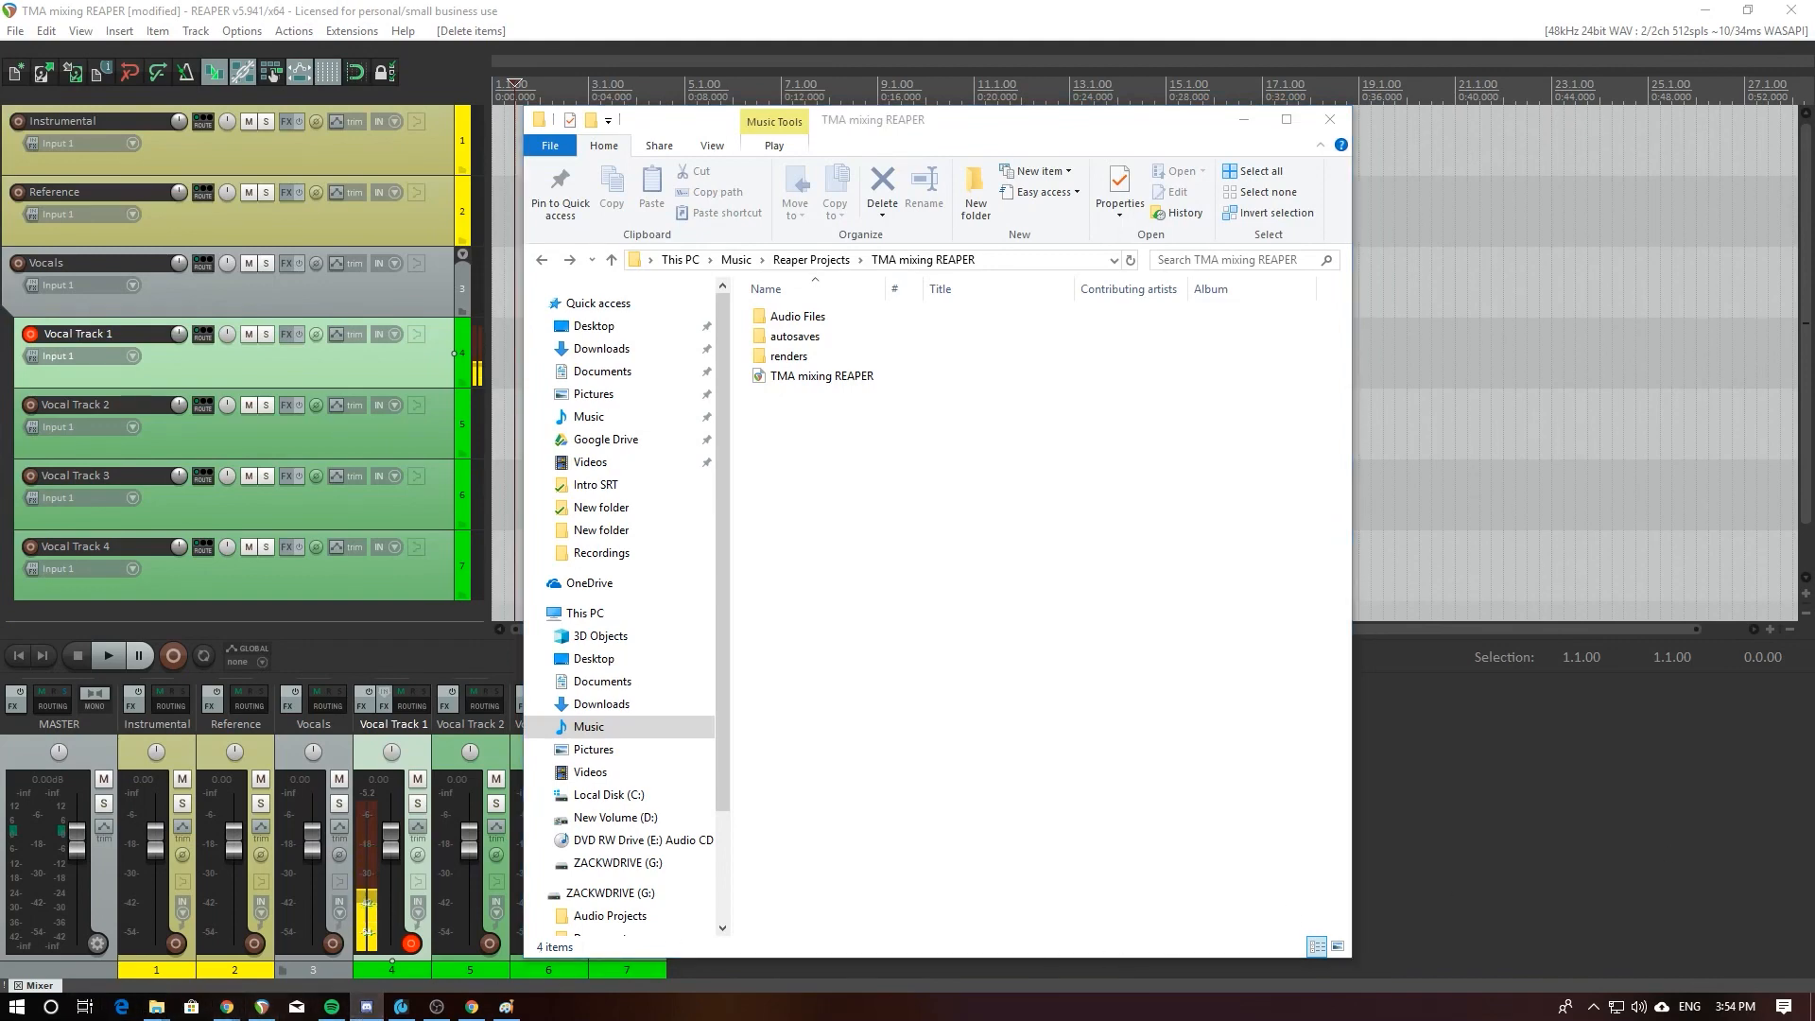
pyautogui.click(887, 485)
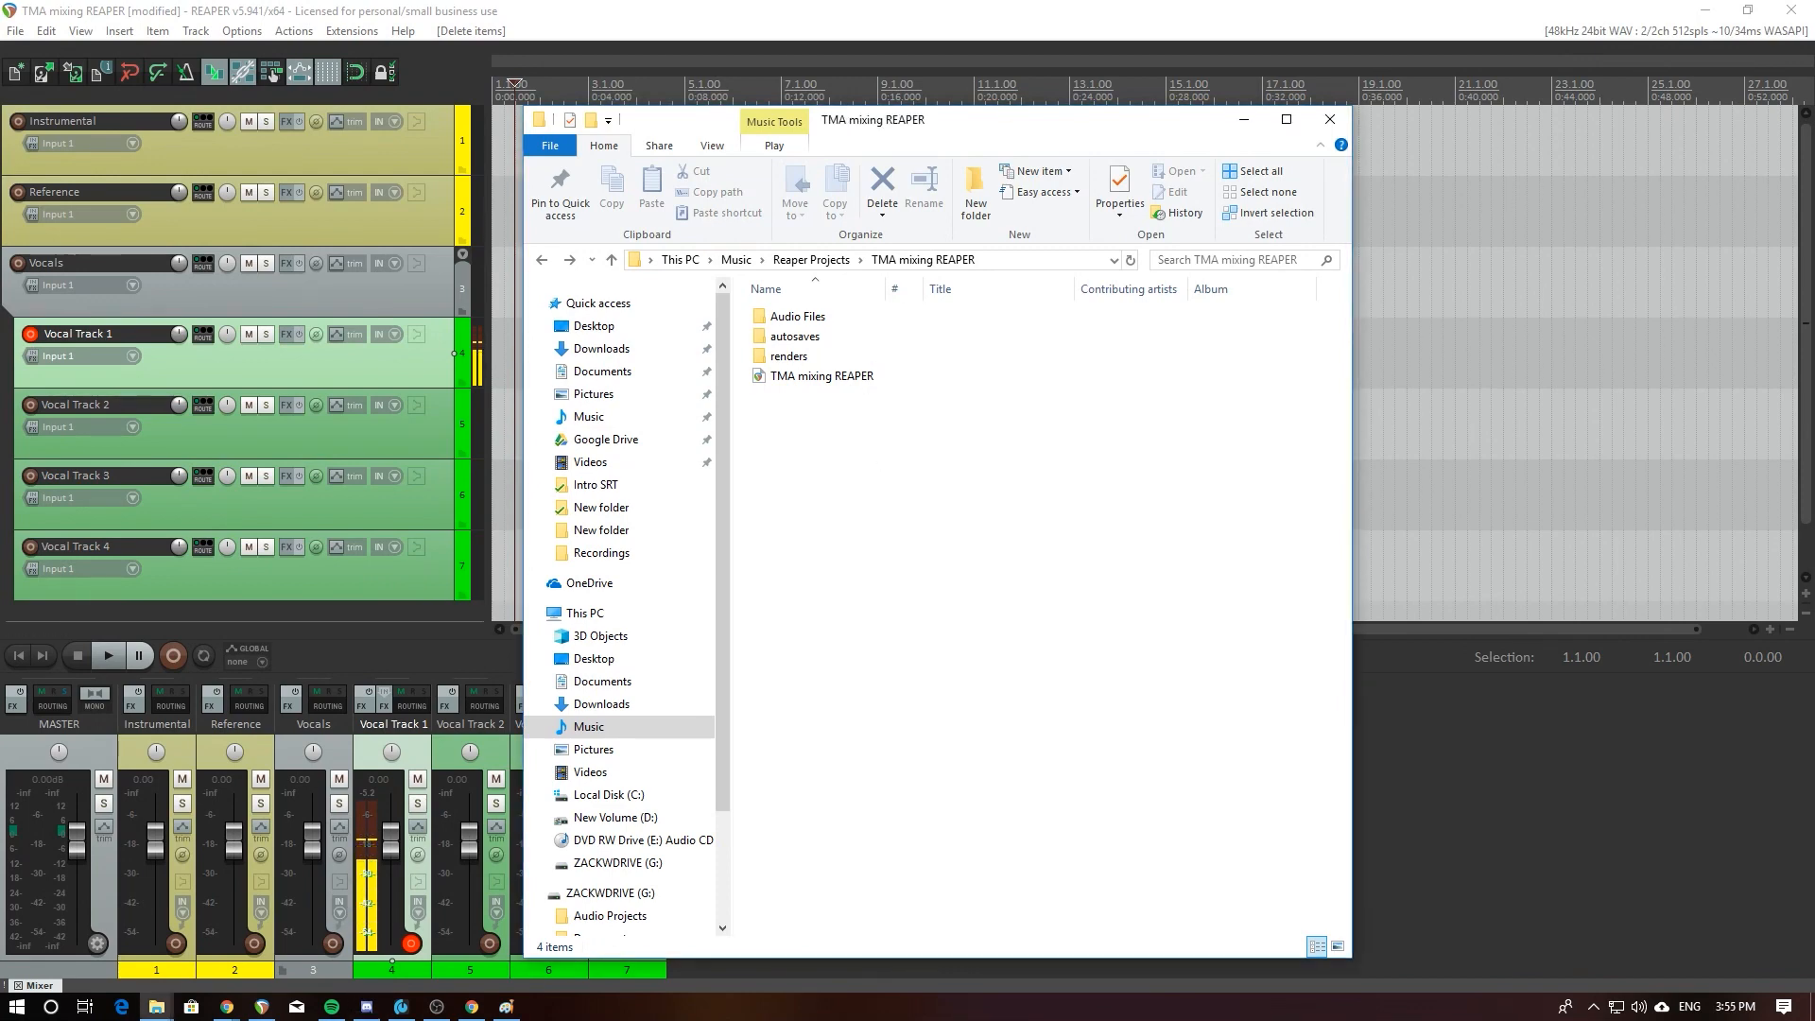
# Step: Put the project folder window away and return the edit cursor to the very start of the project
pyautogui.click(1253, 127)
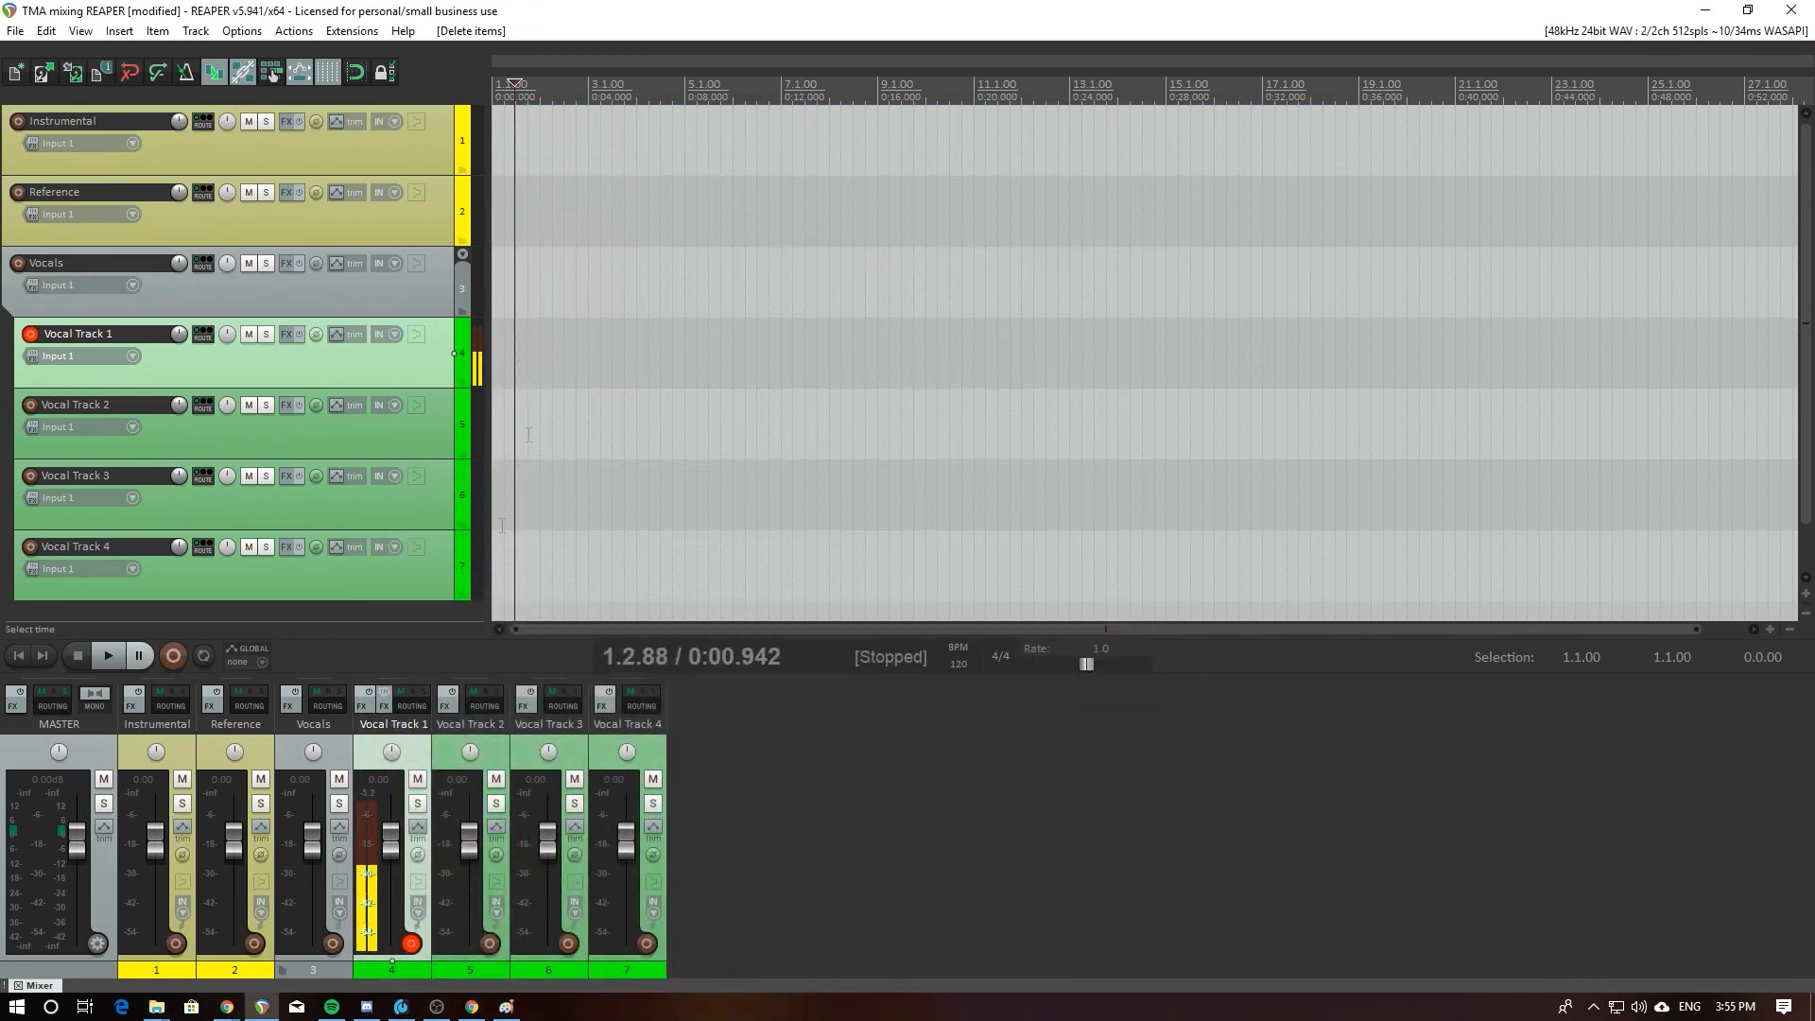
pyautogui.click(18, 655)
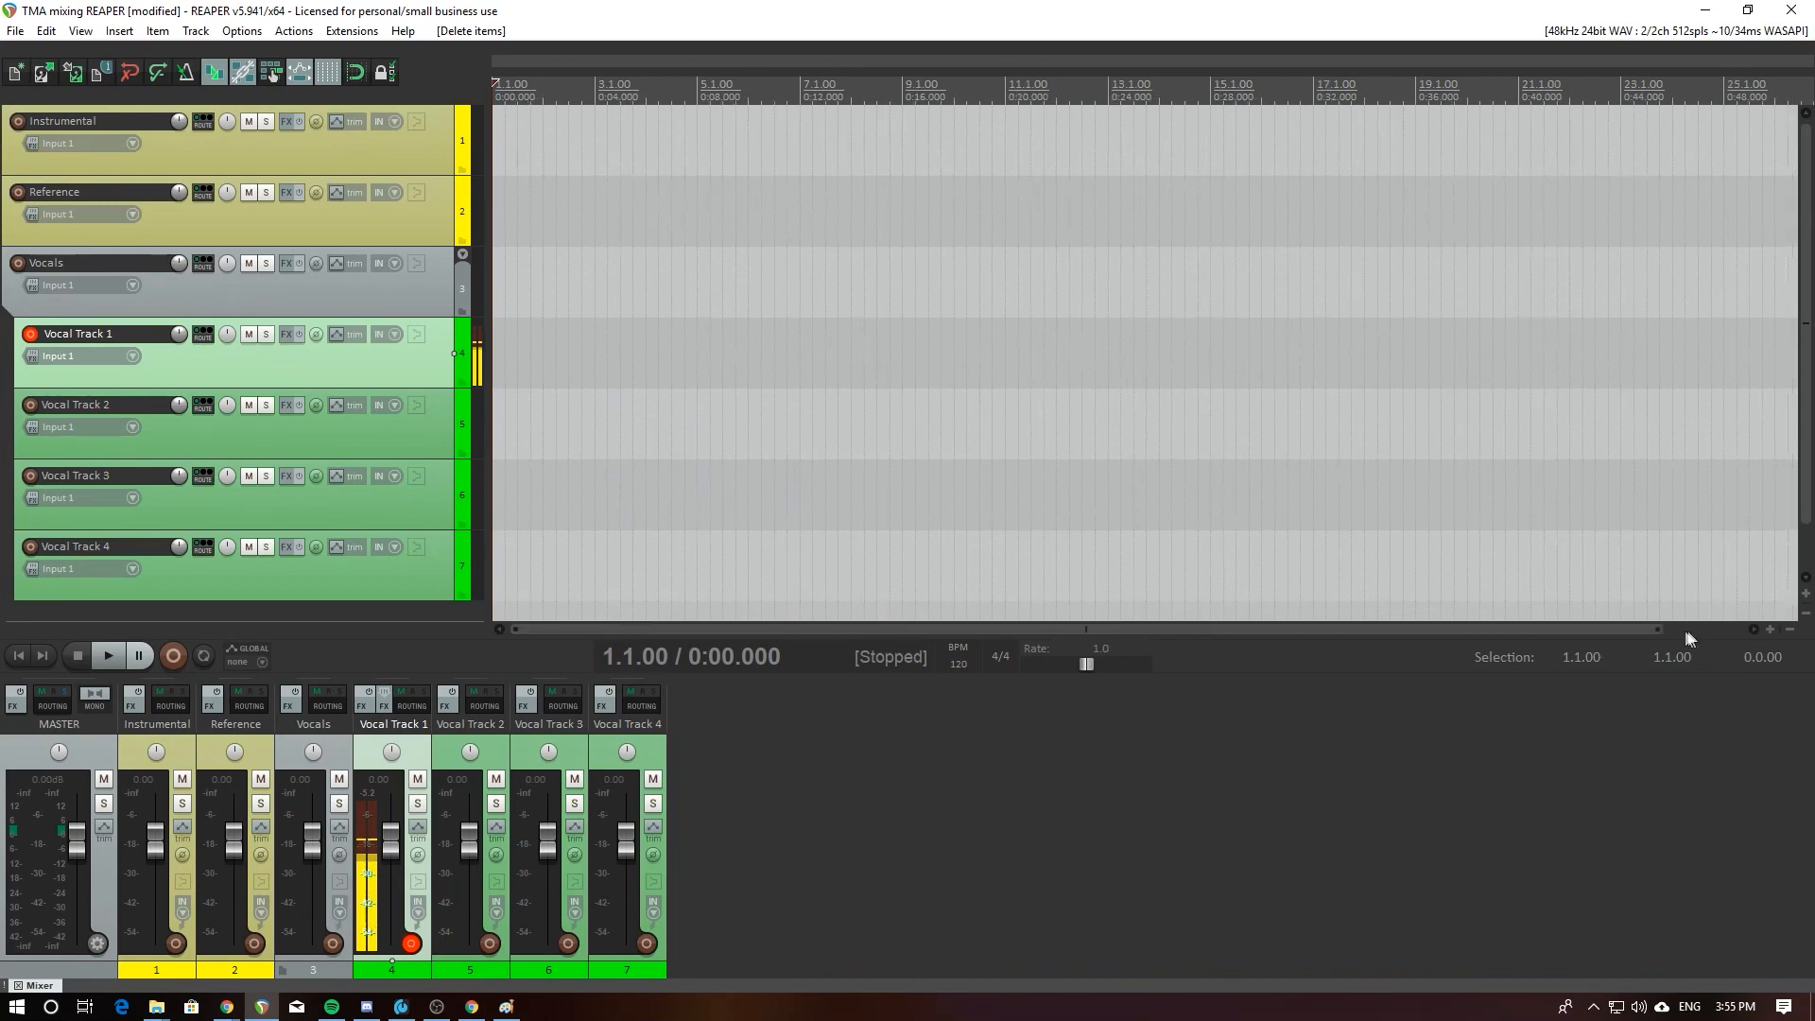
# Step: Import the file "[Karaoke] glow ★off vocal★ keeno.mp3" from File Explorer onto the Instrumental track at the project start
pyautogui.moveTo(1658, 627); pyautogui.dragTo(1250, 628)
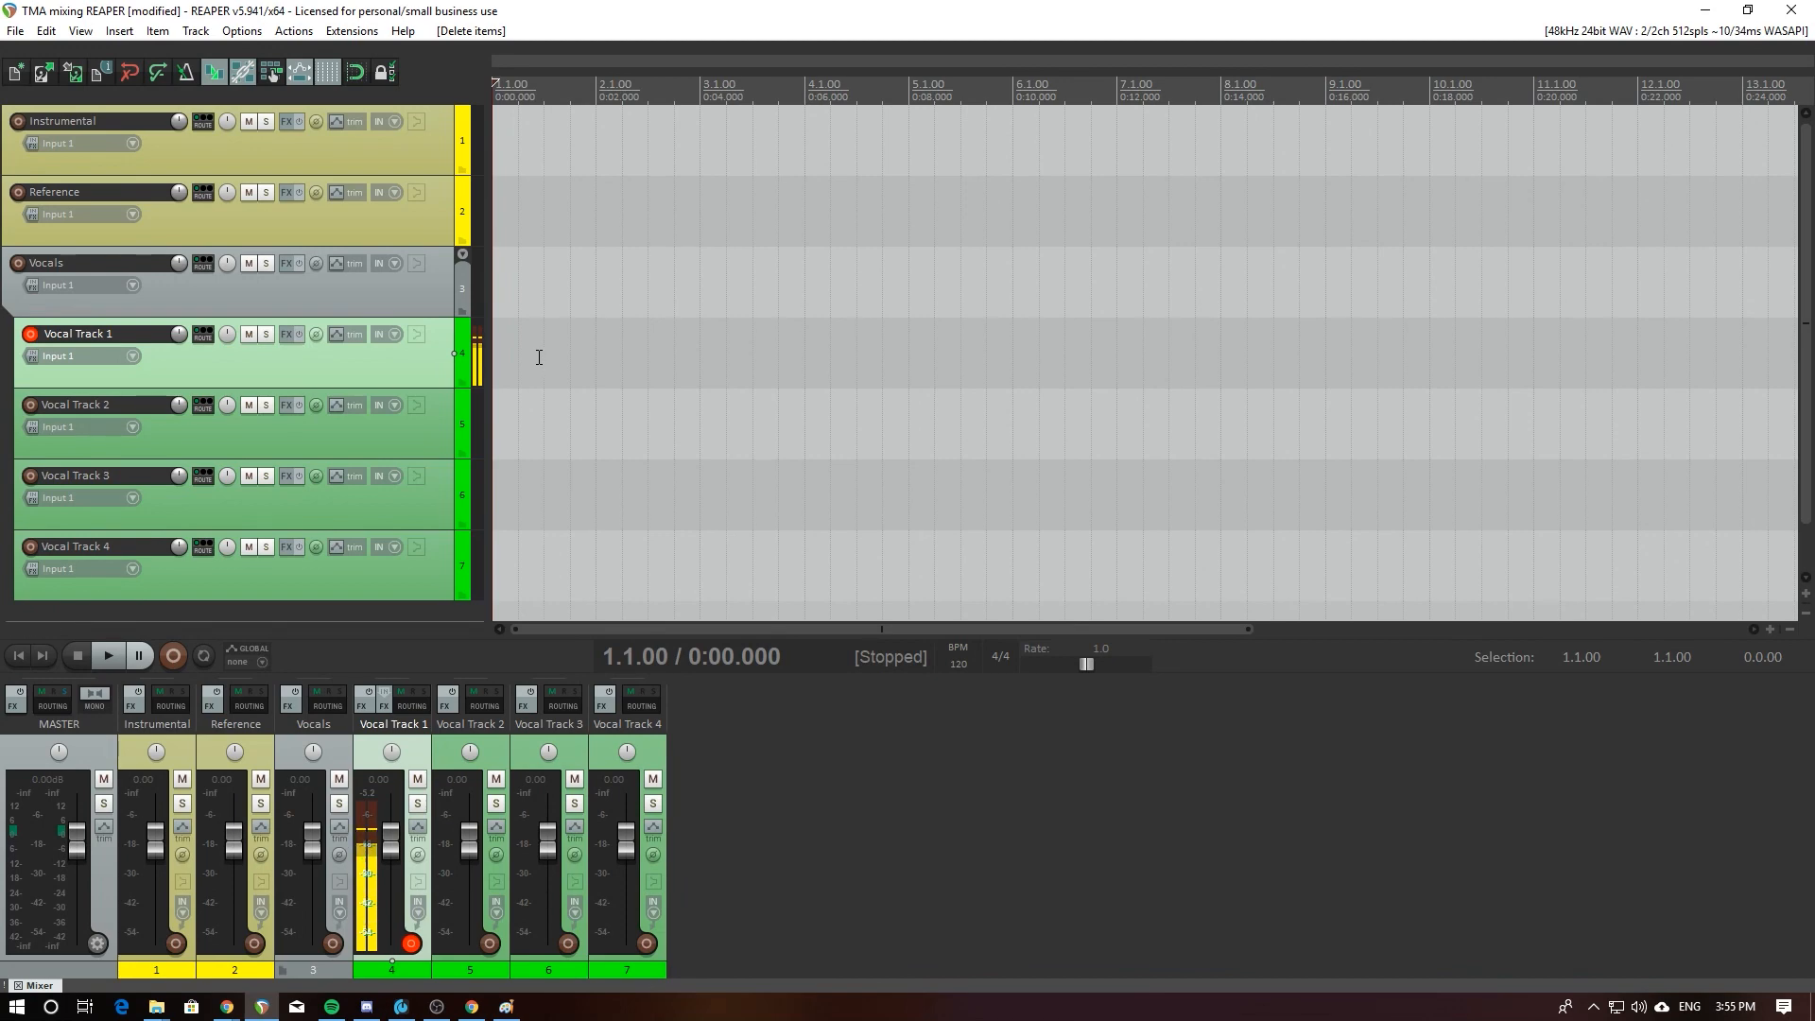
pyautogui.moveTo(166, 1013)
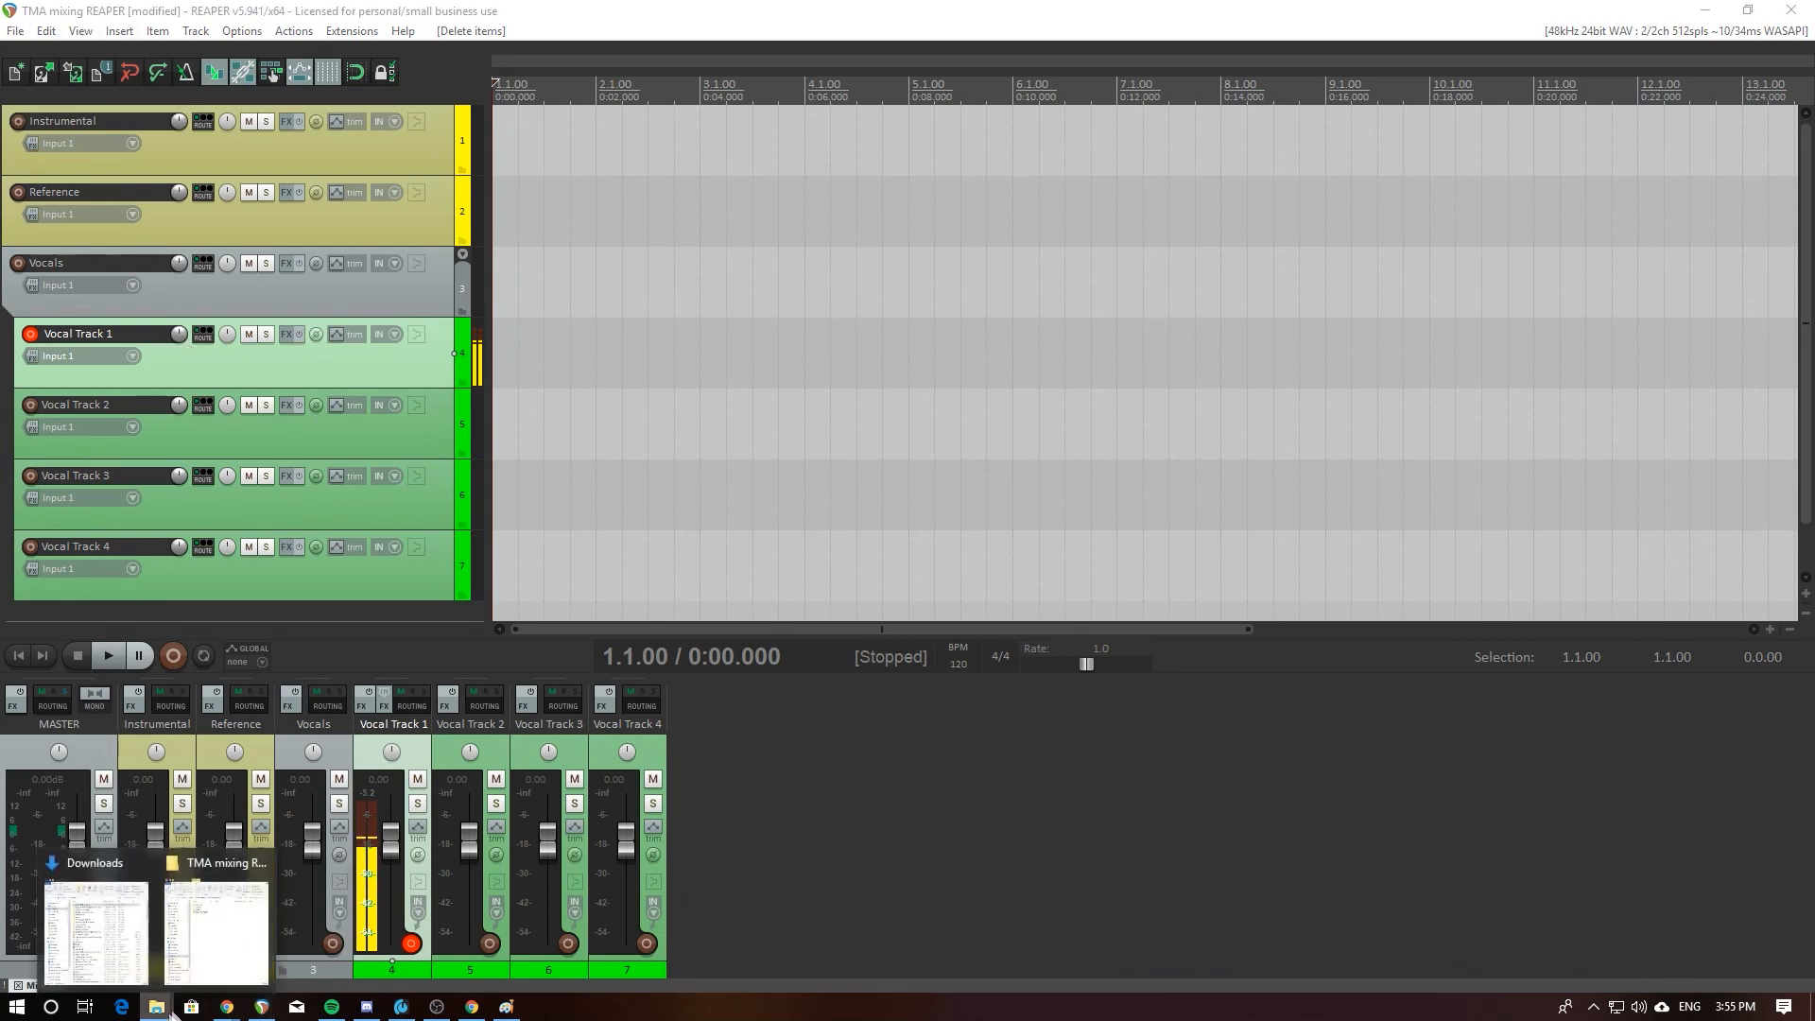
pyautogui.click(196, 941)
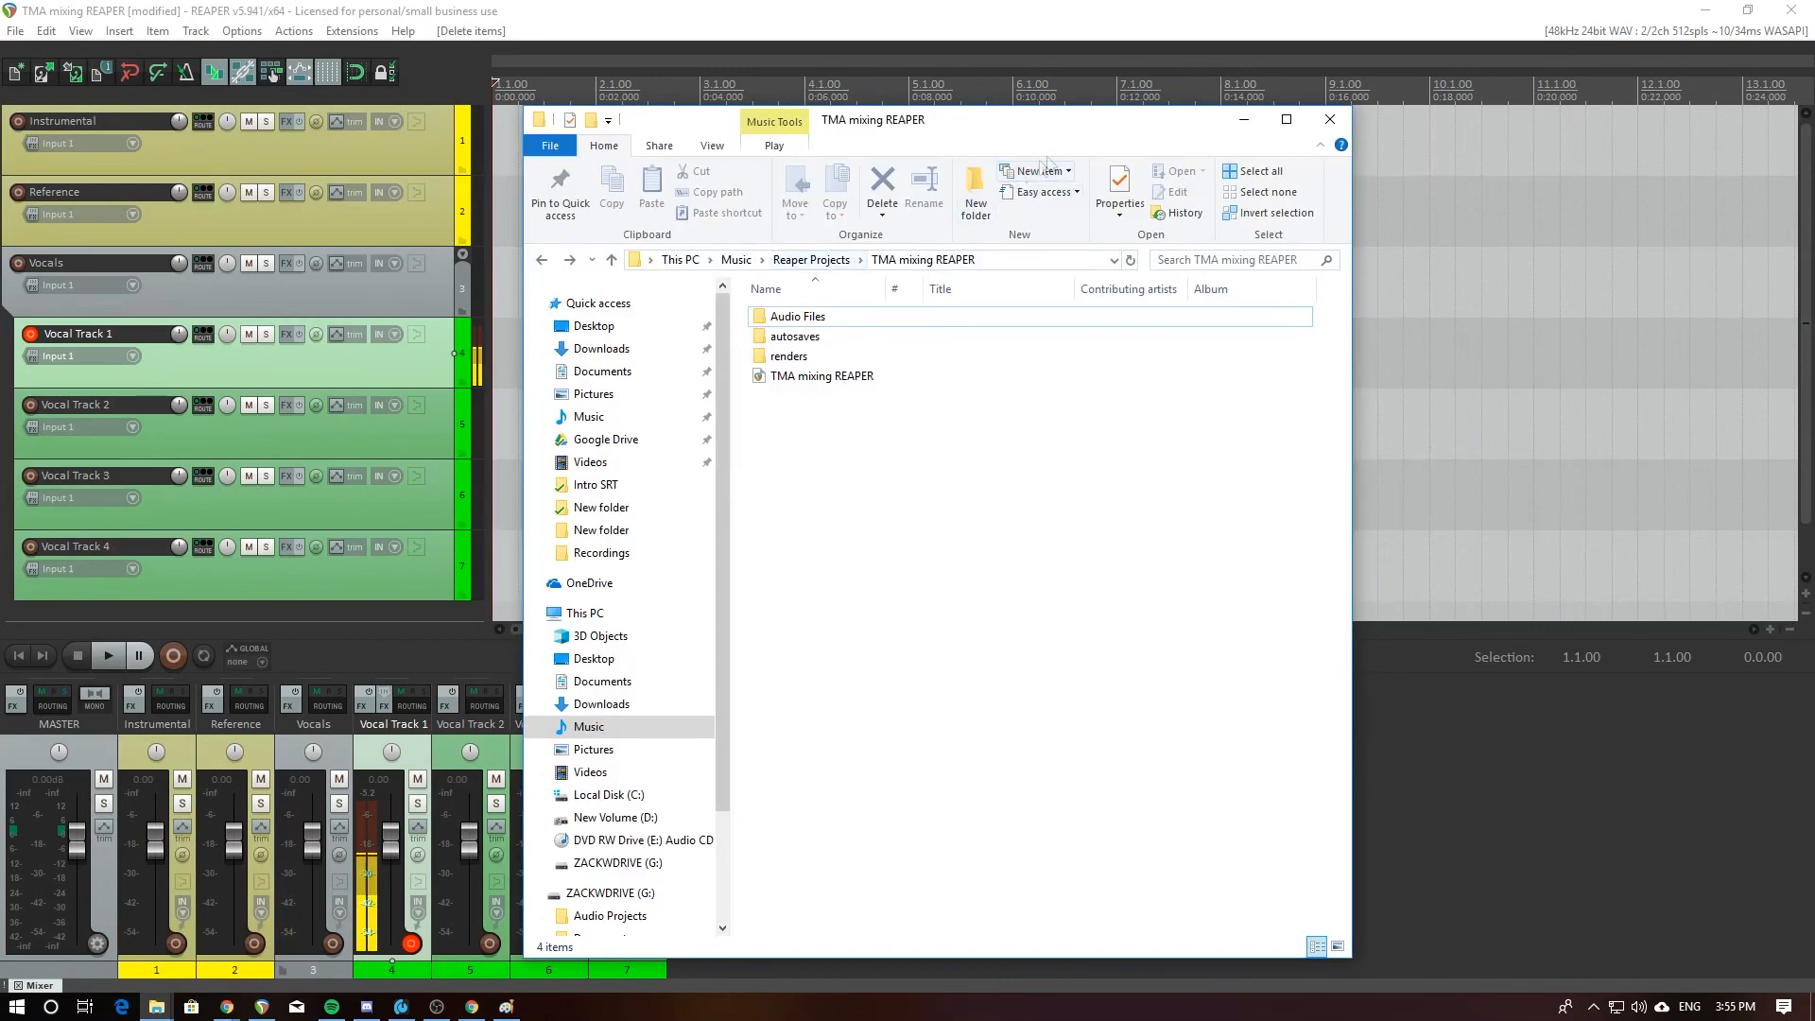
pyautogui.click(1244, 119)
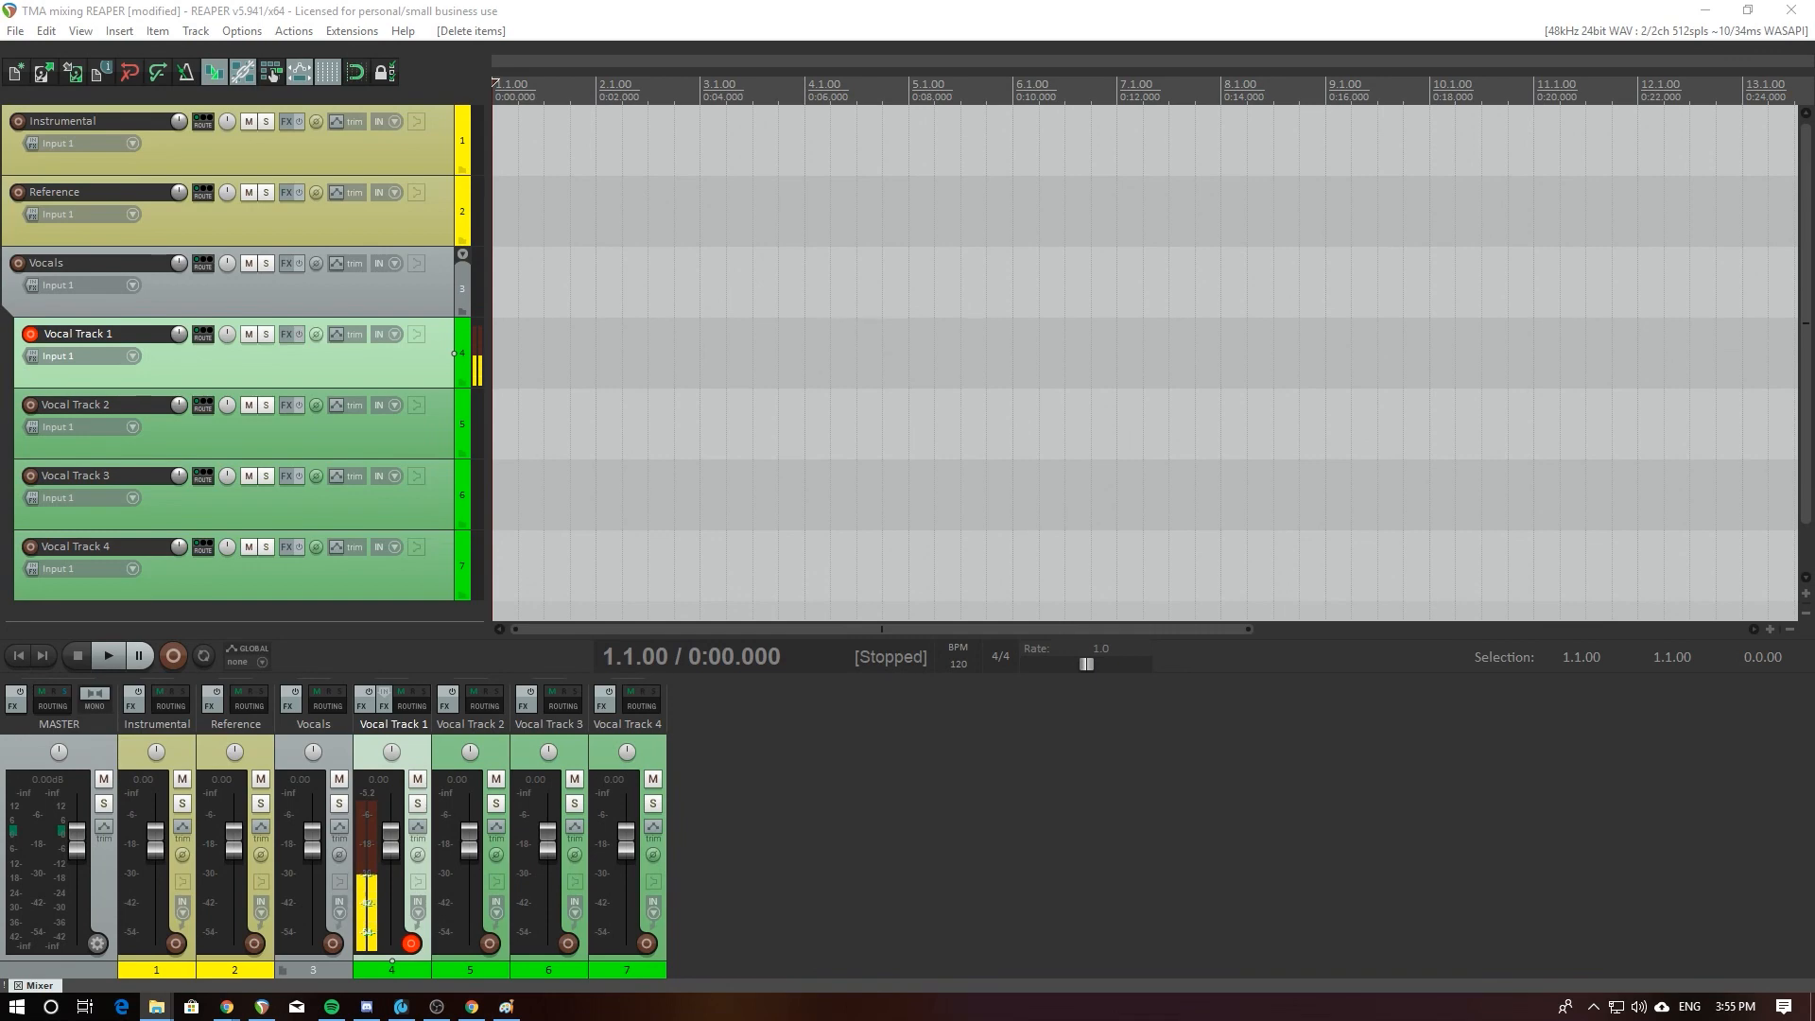
pyautogui.moveTo(1050, 364); pyautogui.dragTo(619, 160)
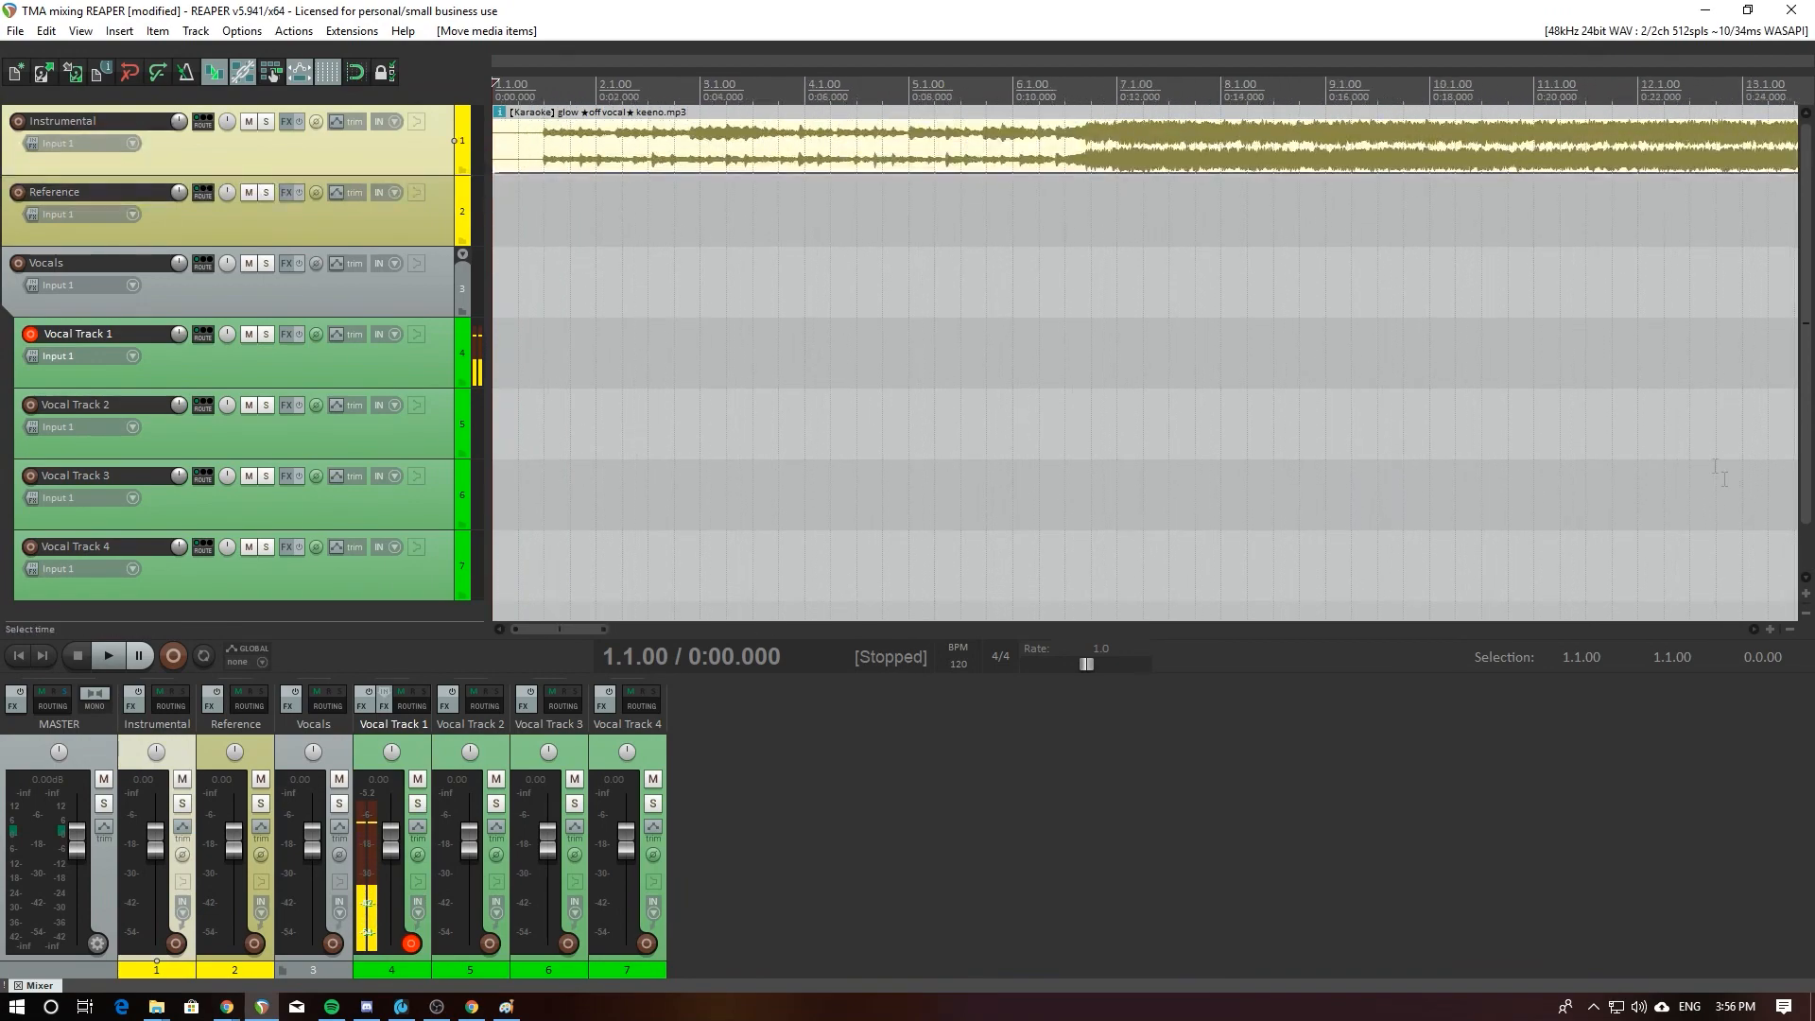
# Step: Examine the instrumental's waveform over its first minutes and place the edit cursor at about 0:34
pyautogui.click(1073, 168)
pyautogui.scroll(-4, 1102, 210)
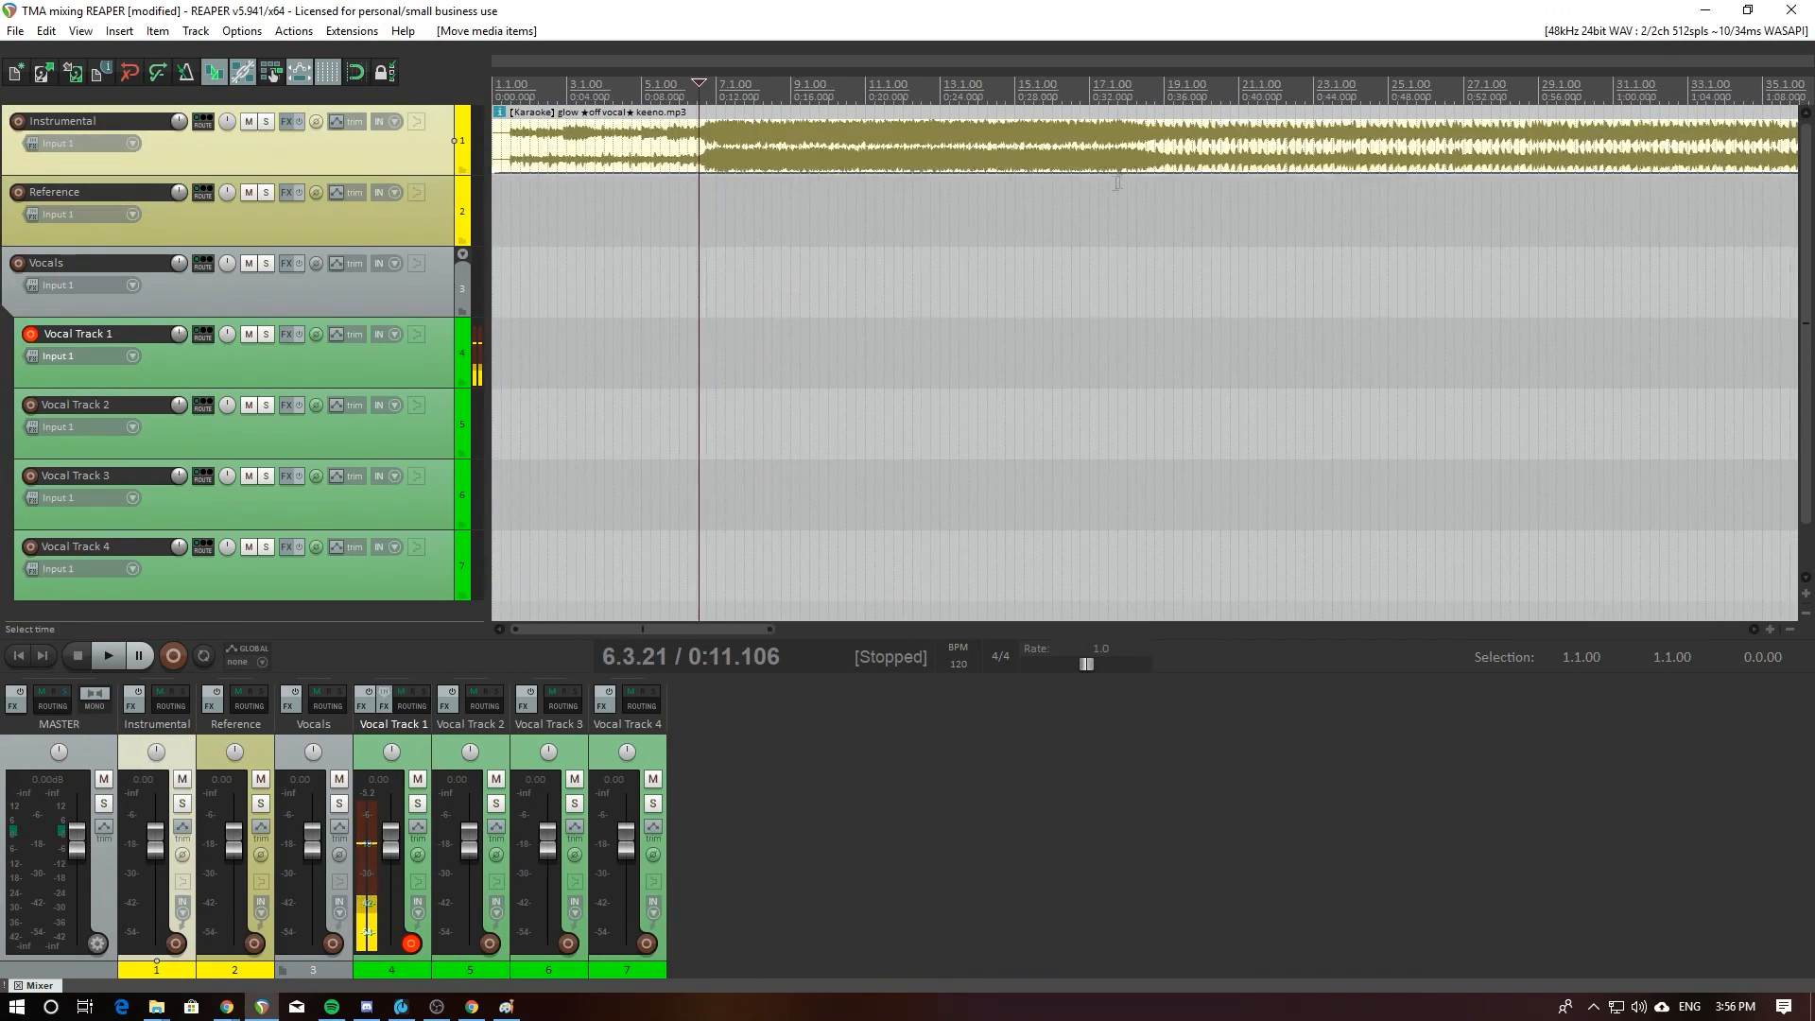
pyautogui.scroll(-3, 1170, 200)
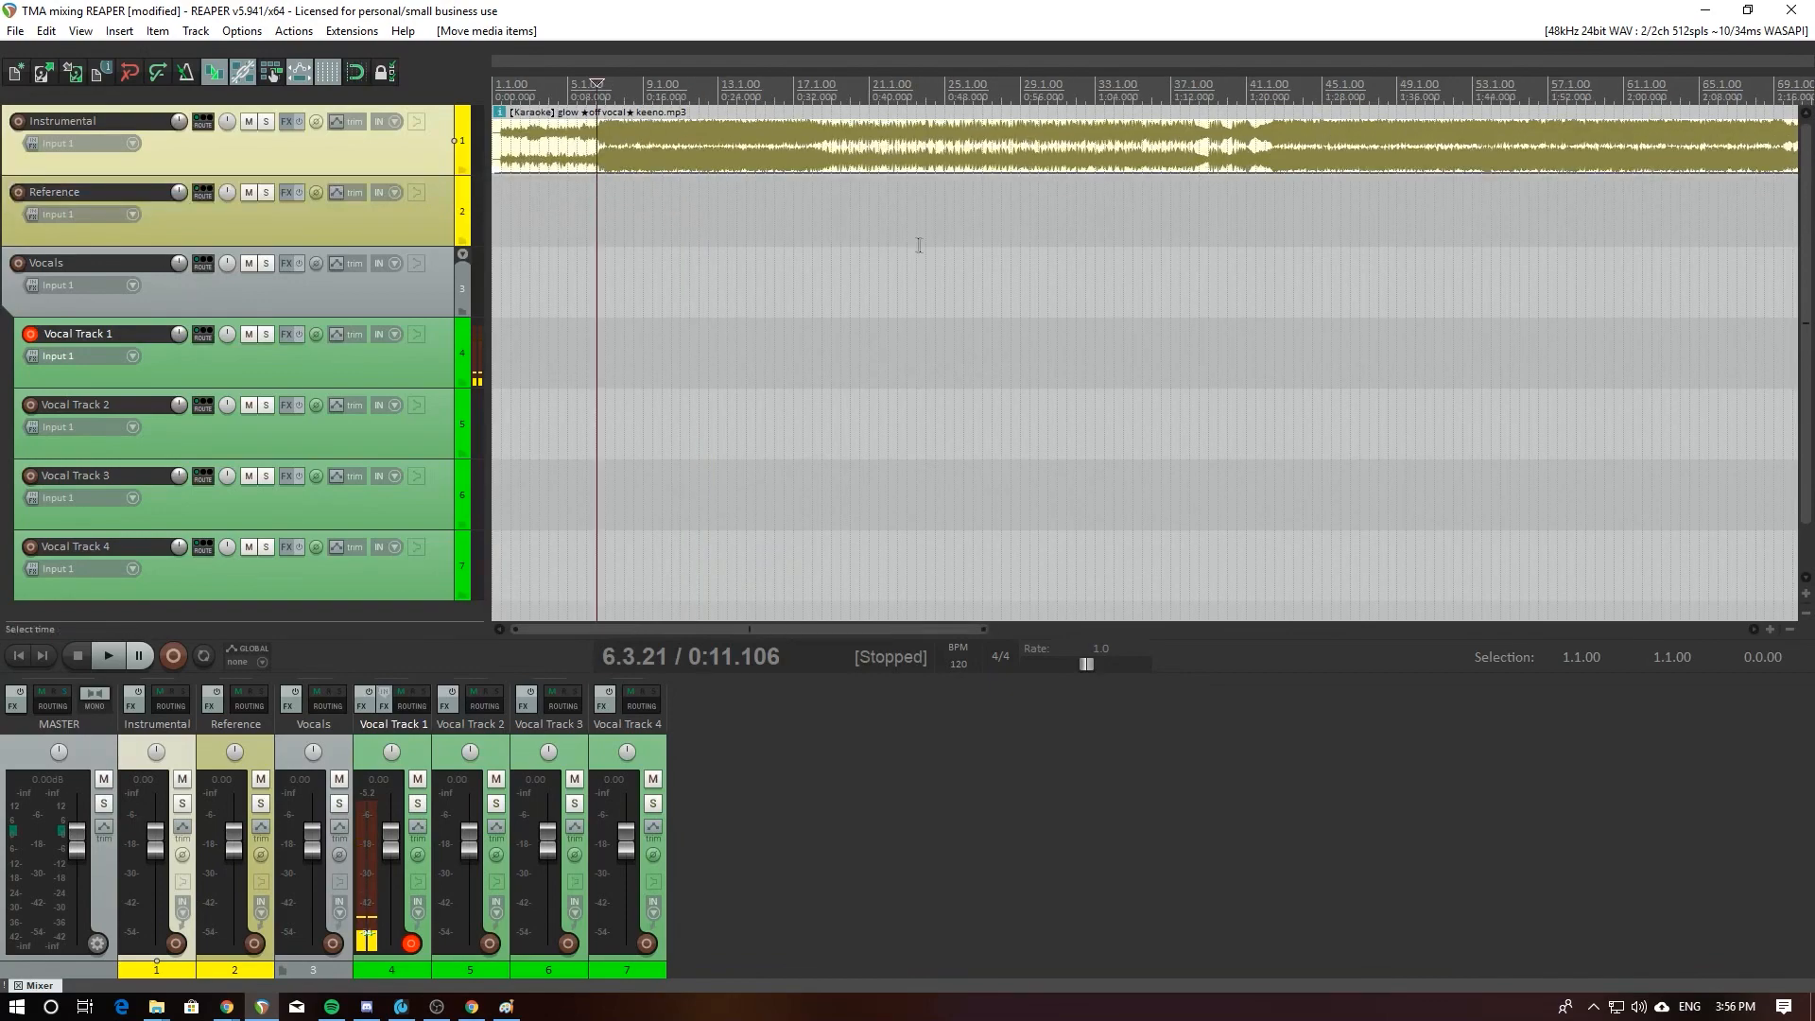
pyautogui.click(812, 210)
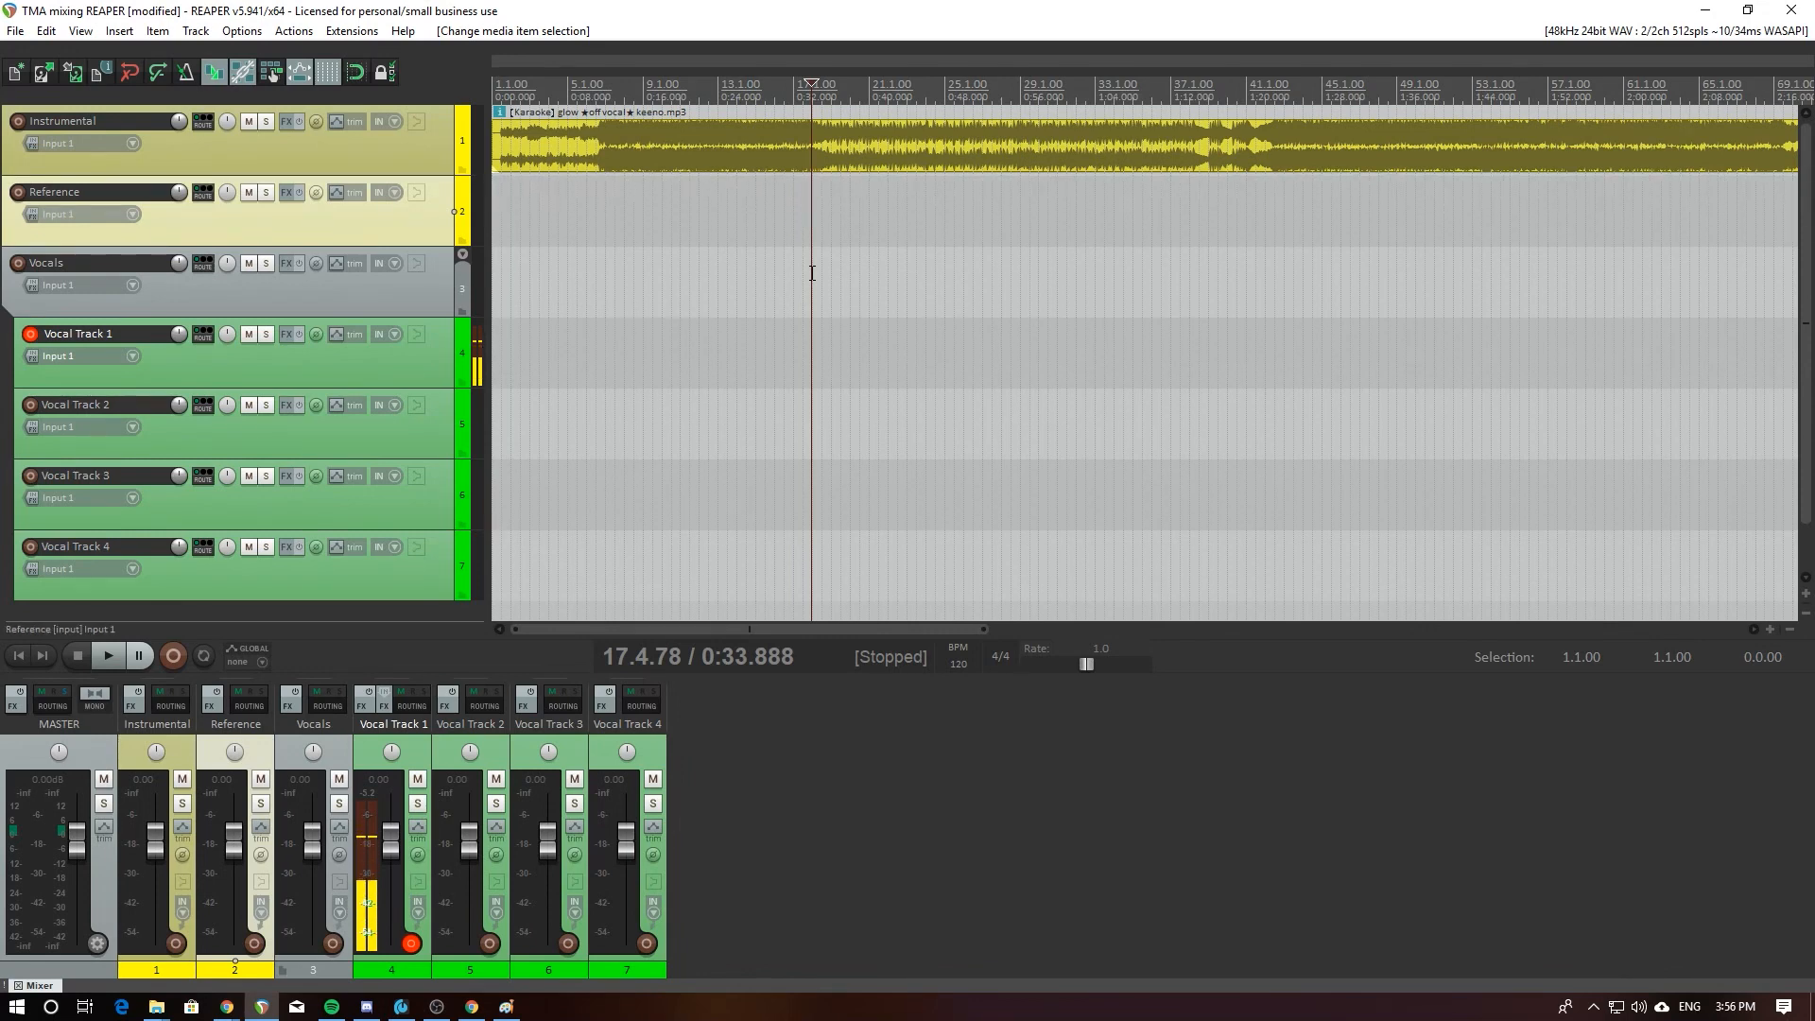
pyautogui.scroll(5, 932, 300)
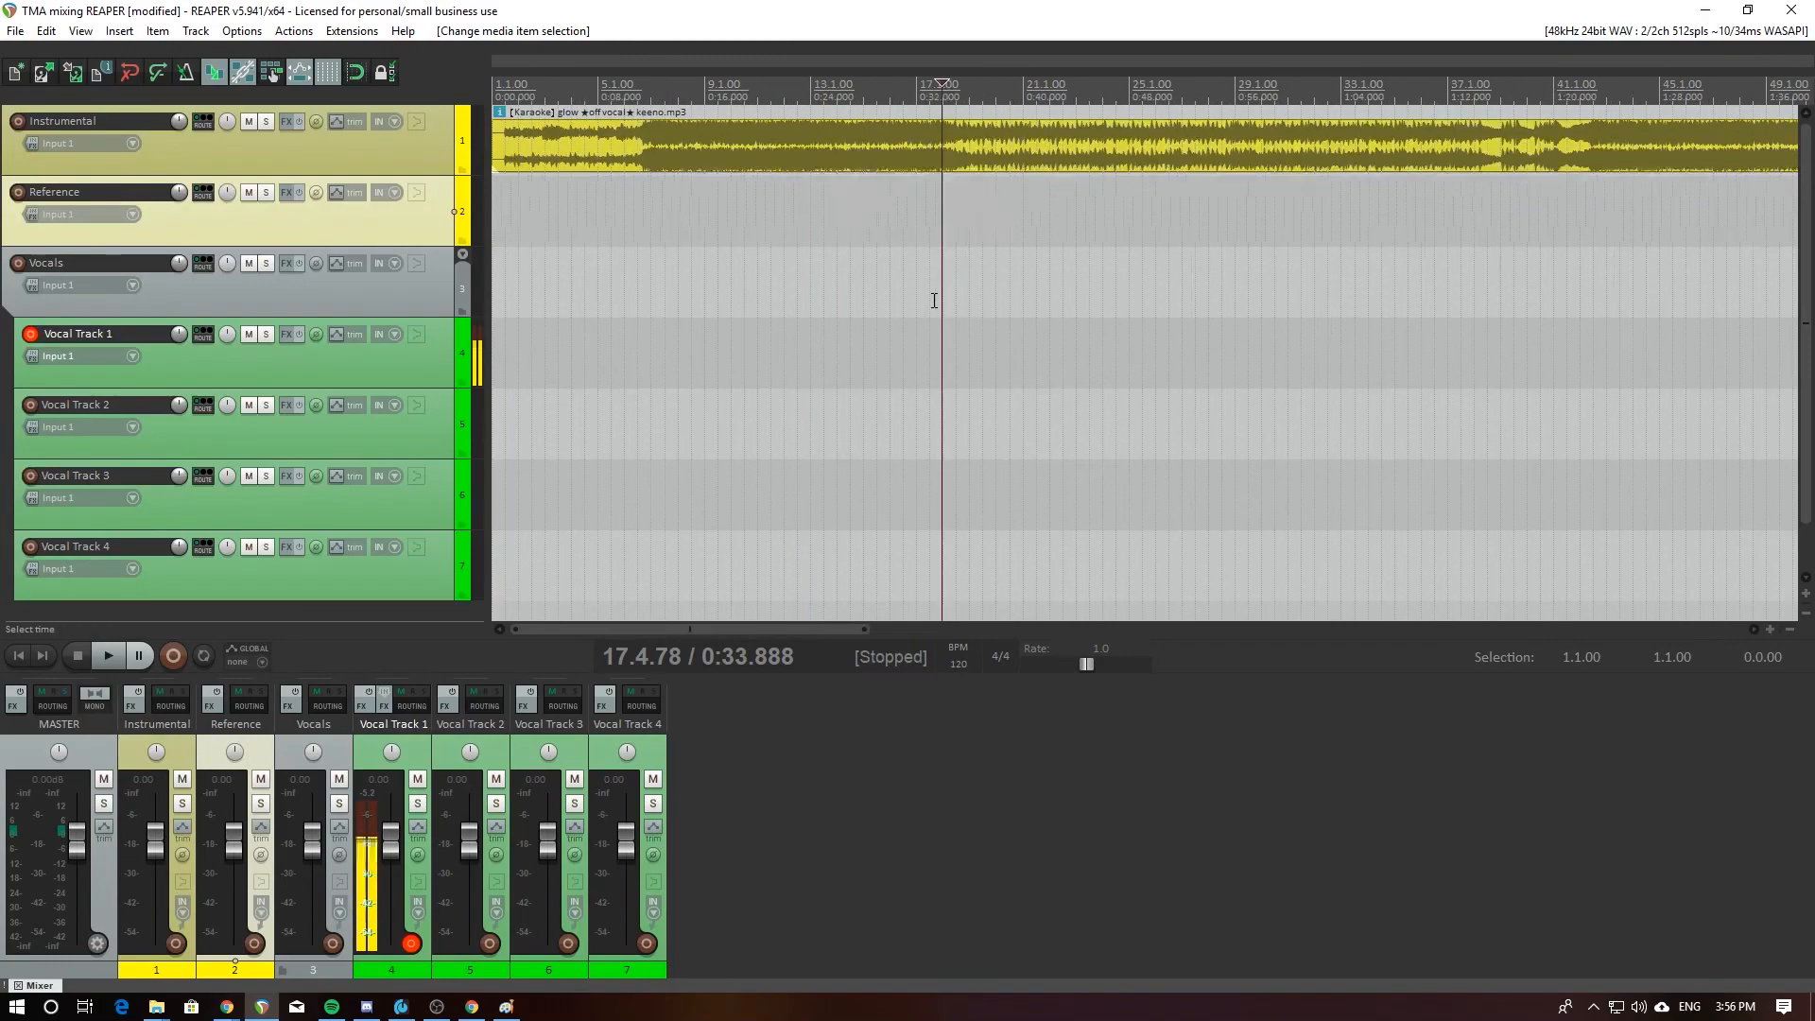
pyautogui.scroll(-2, 1086, 331)
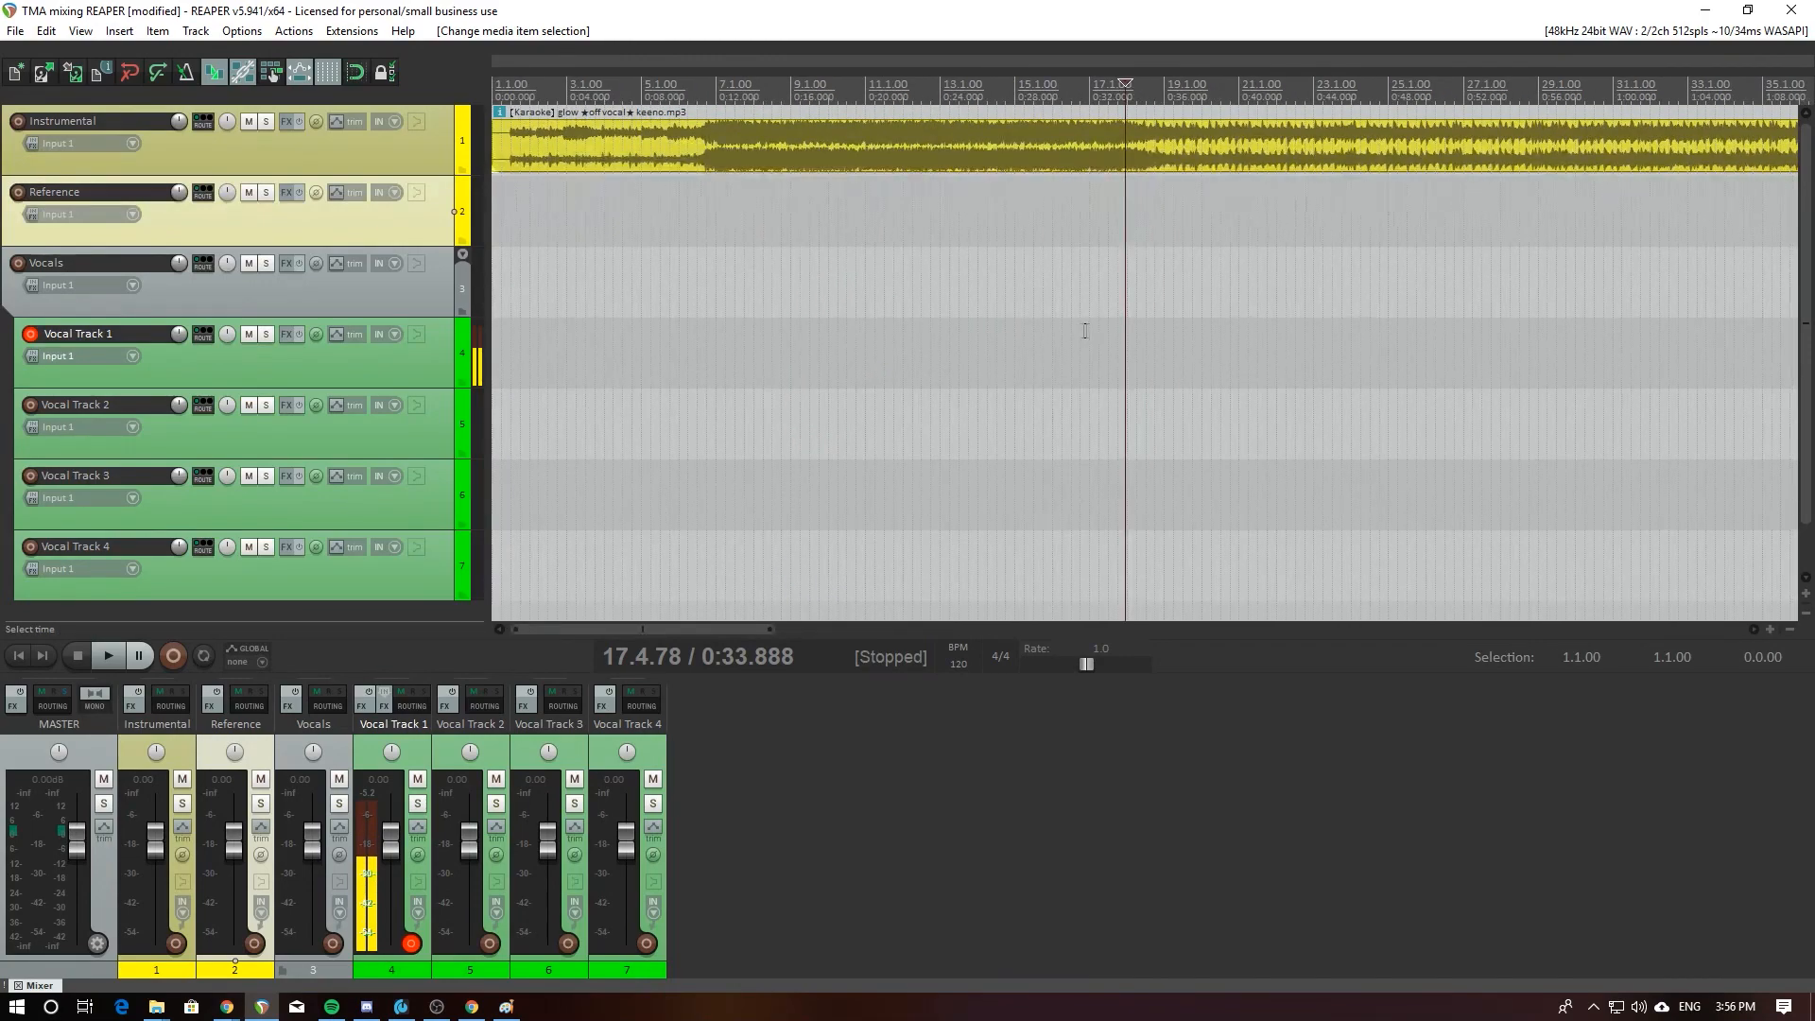
pyautogui.scroll(-2, 1139, 337)
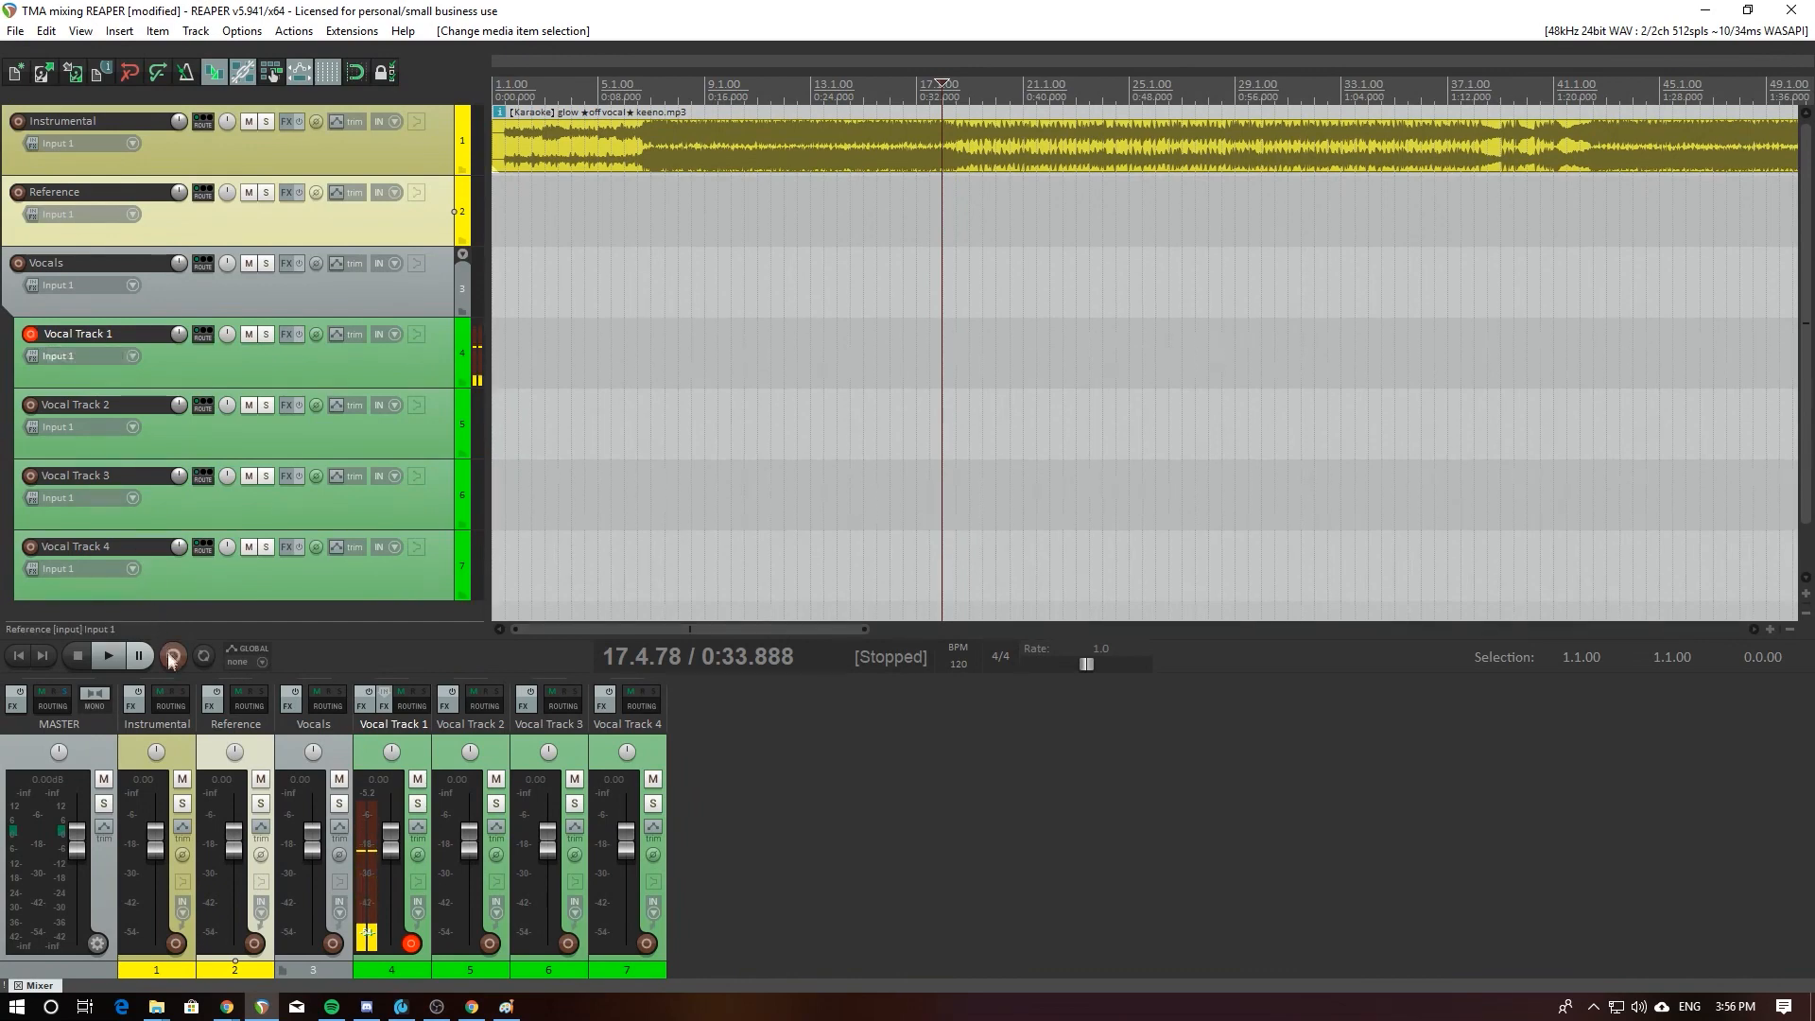
# Step: Enable snapping, place the edit cursor at bar 17 and make a time selection from 17.1.00 to 19.1.00
pyautogui.click(915, 281)
pyautogui.click(917, 280)
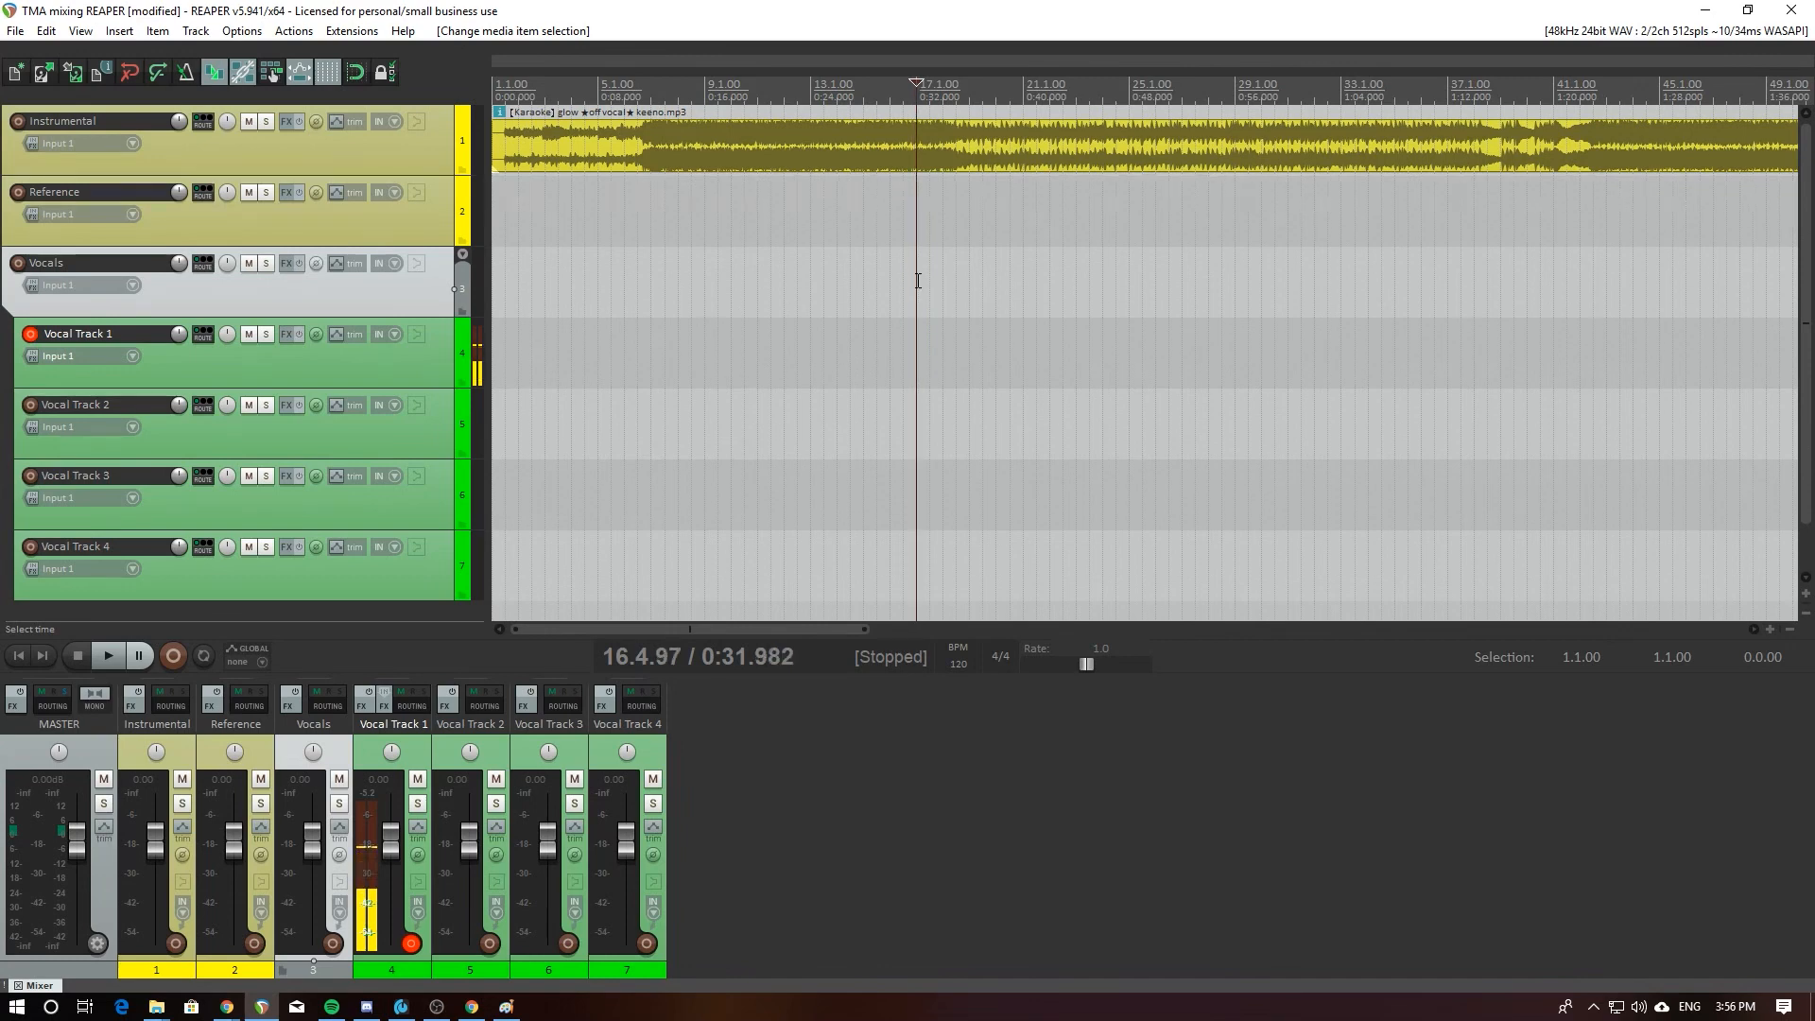
pyautogui.click(357, 73)
pyautogui.click(930, 295)
pyautogui.click(901, 293)
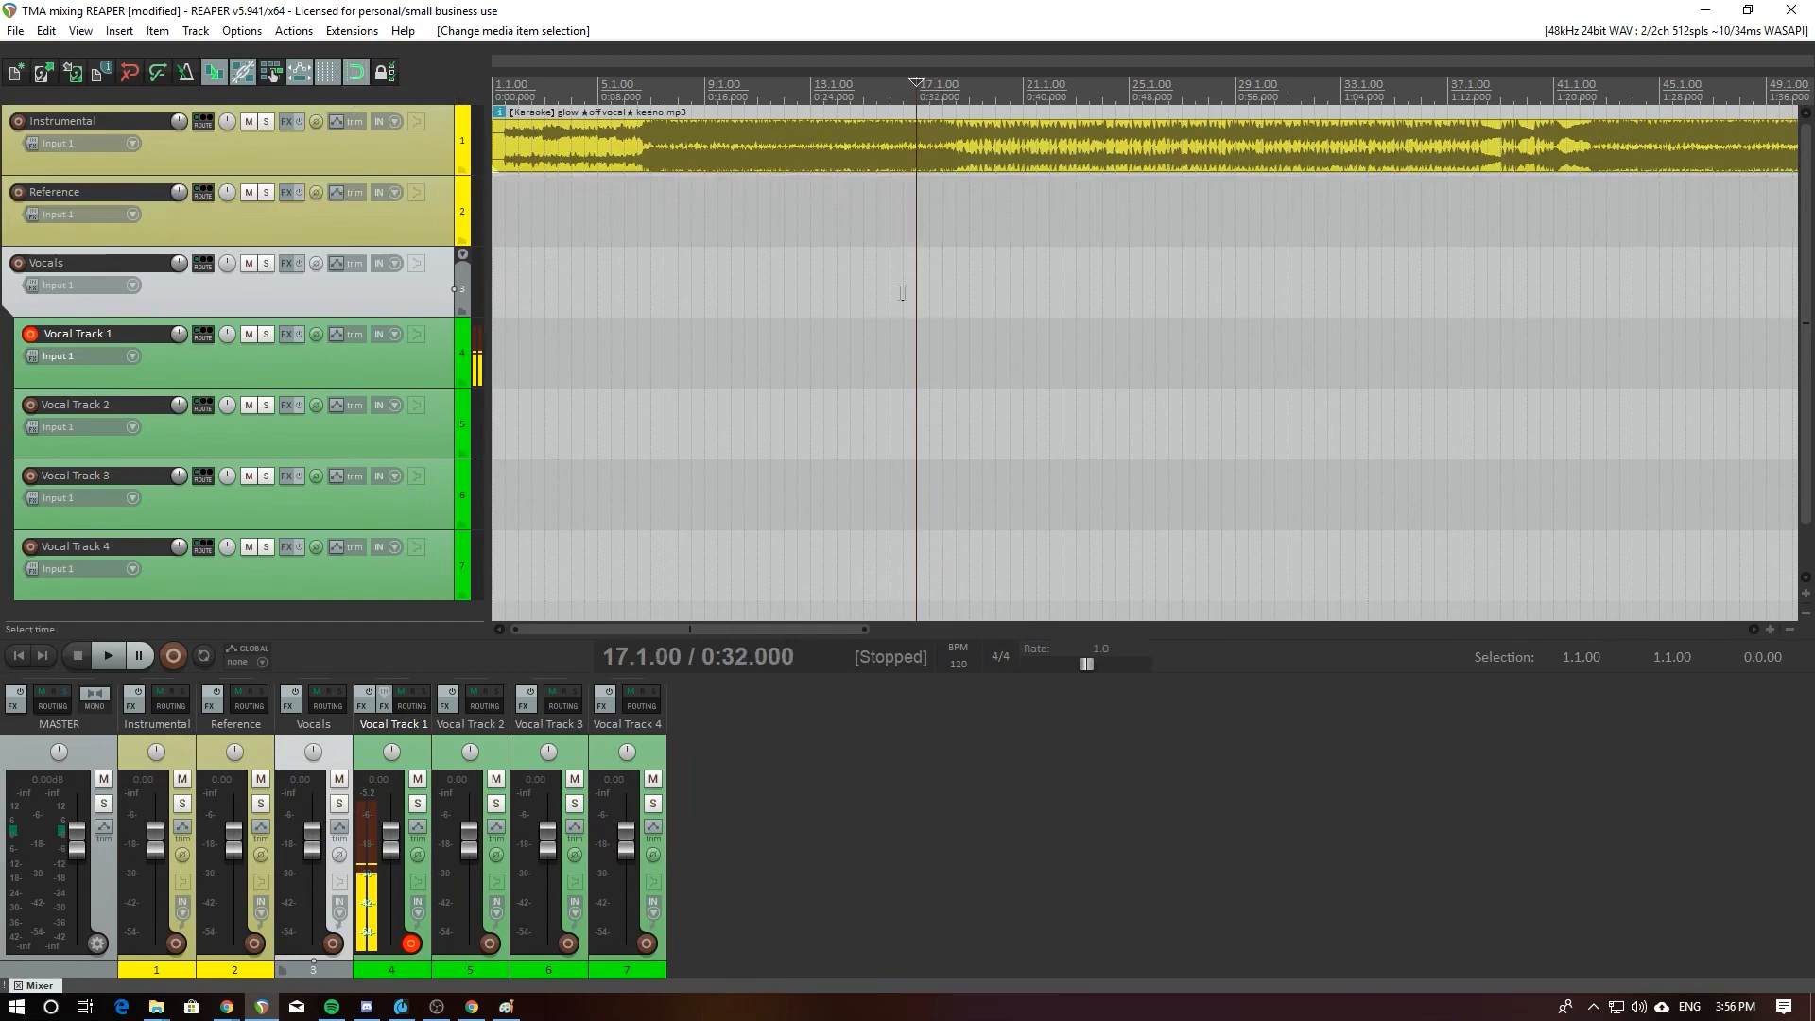
pyautogui.moveTo(918, 296); pyautogui.dragTo(1130, 297)
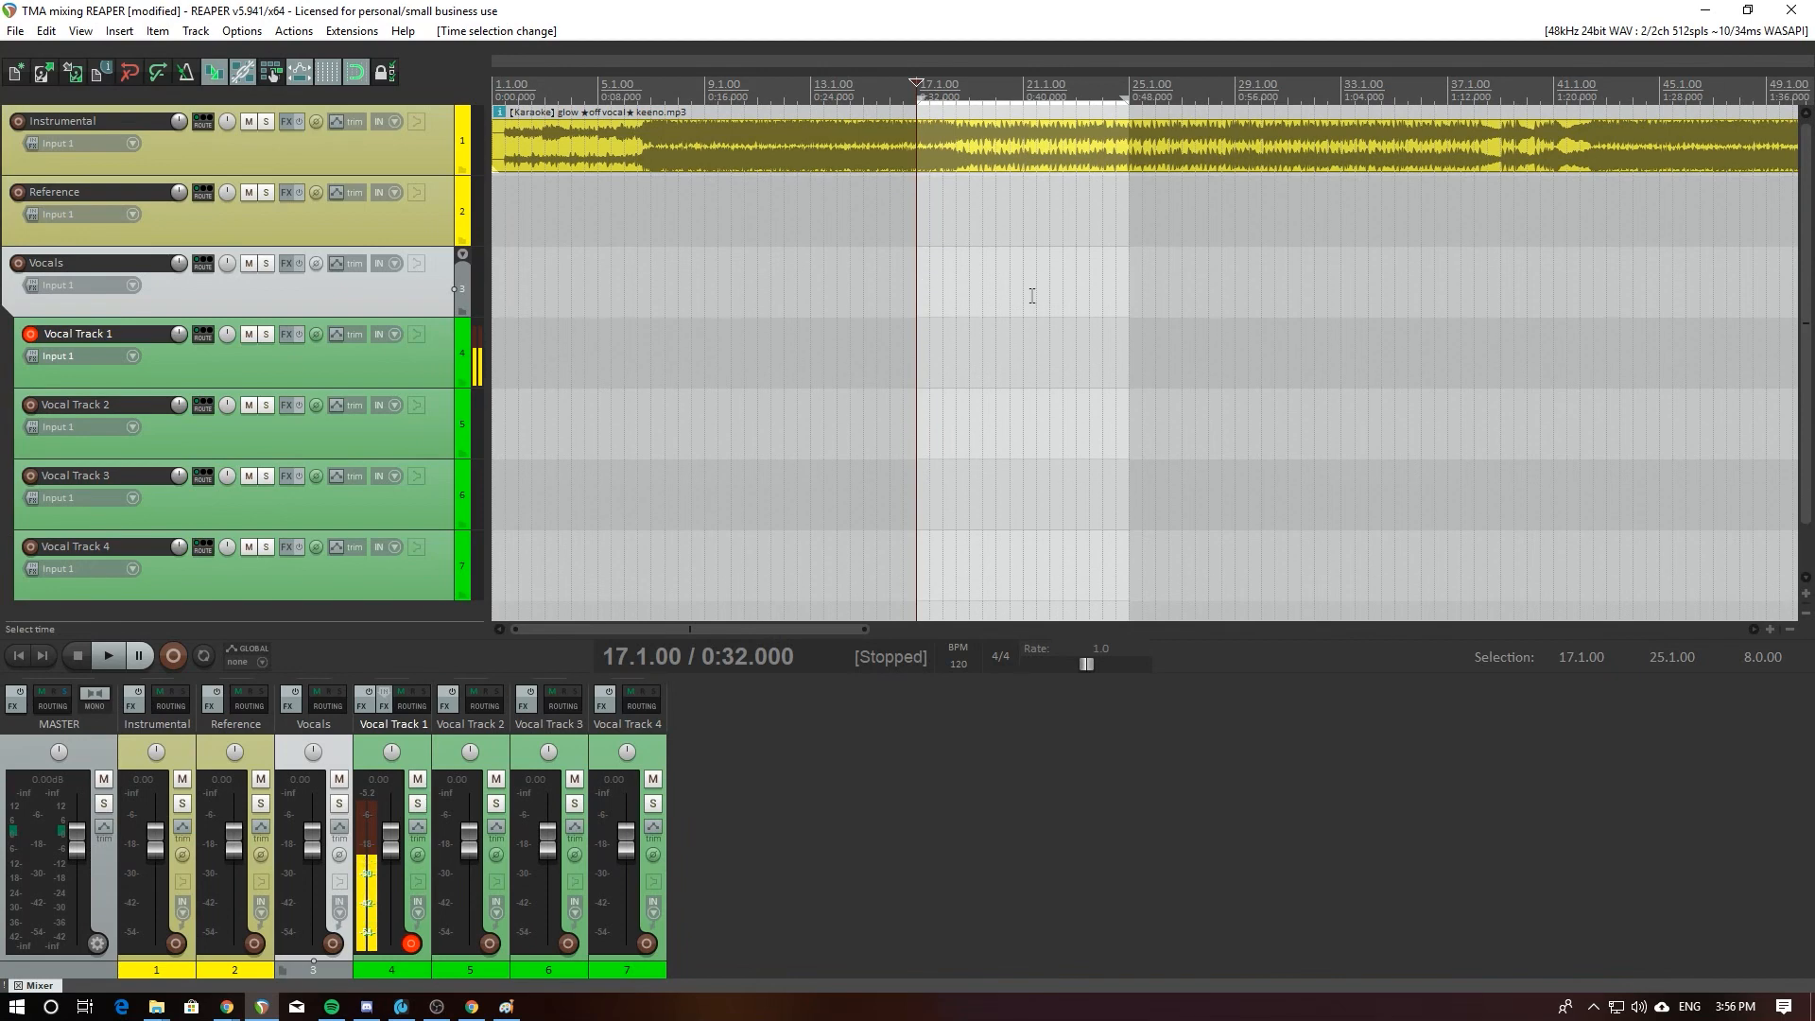
pyautogui.moveTo(1127, 145); pyautogui.dragTo(970, 116)
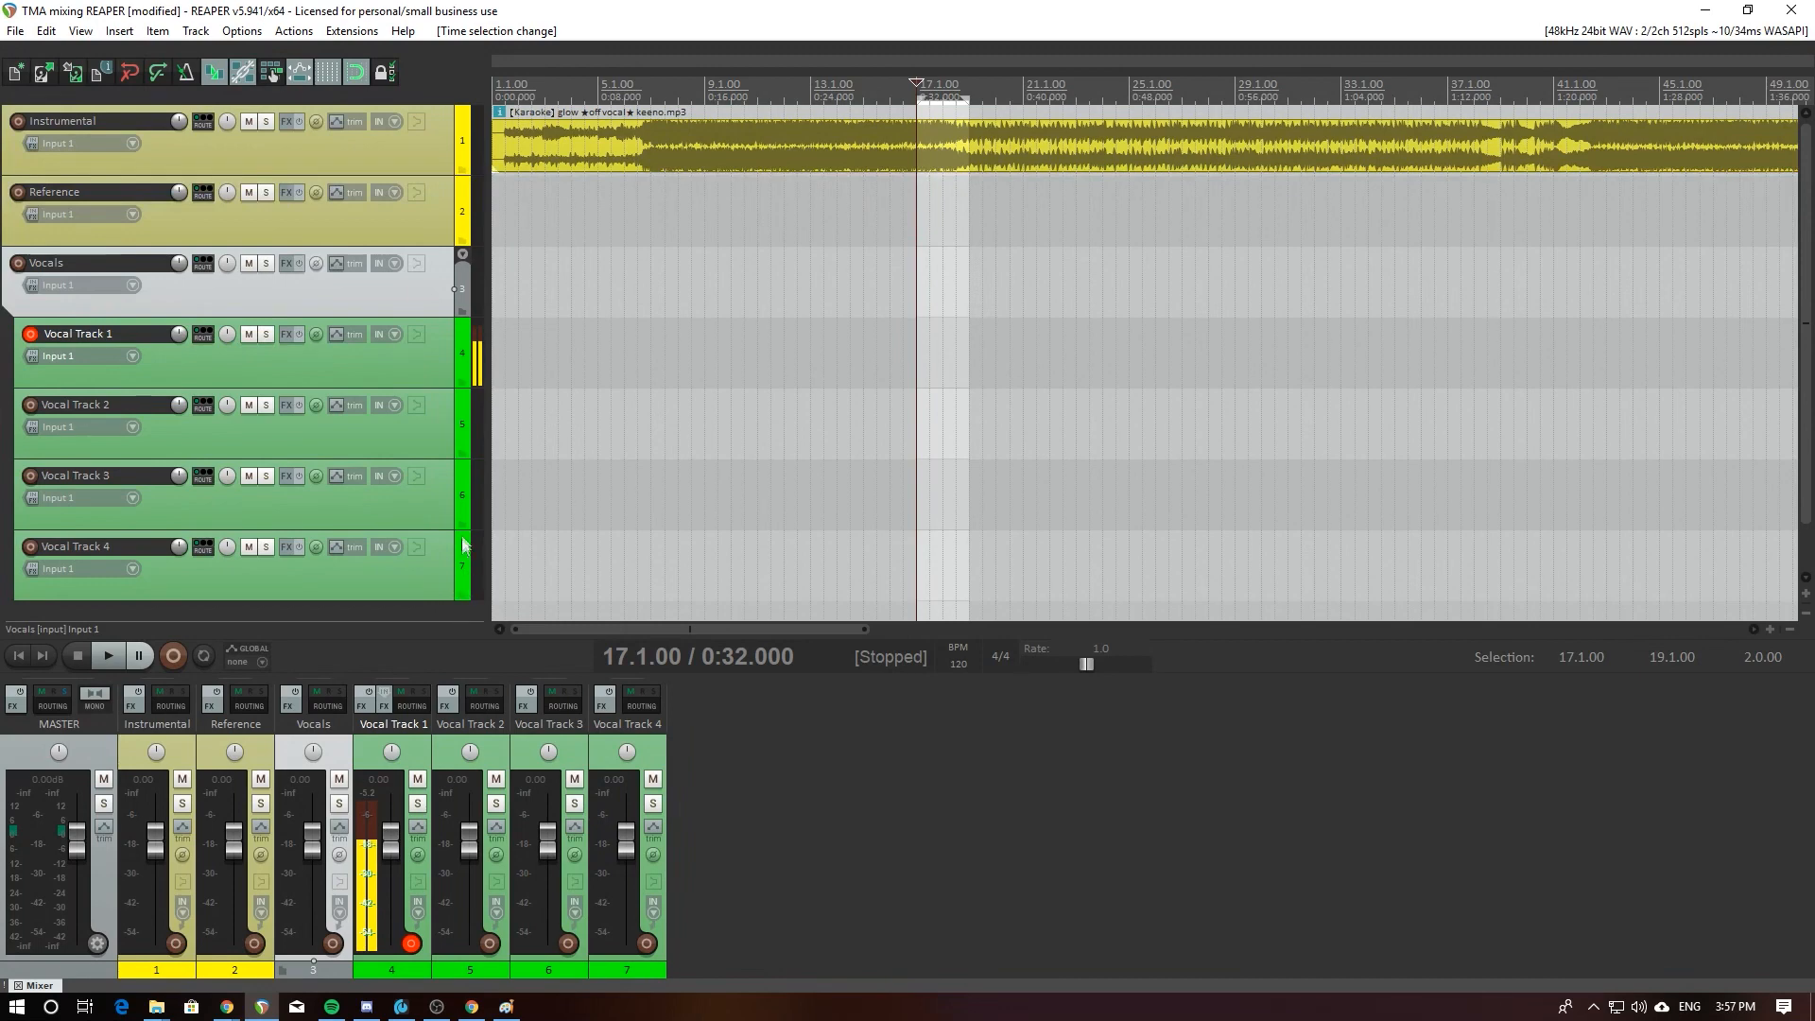
# Step: Turn on repeat, play the selected section and lower the Instrumental track's volume to about -20 dB
pyautogui.click(201, 655)
pyautogui.press('space')
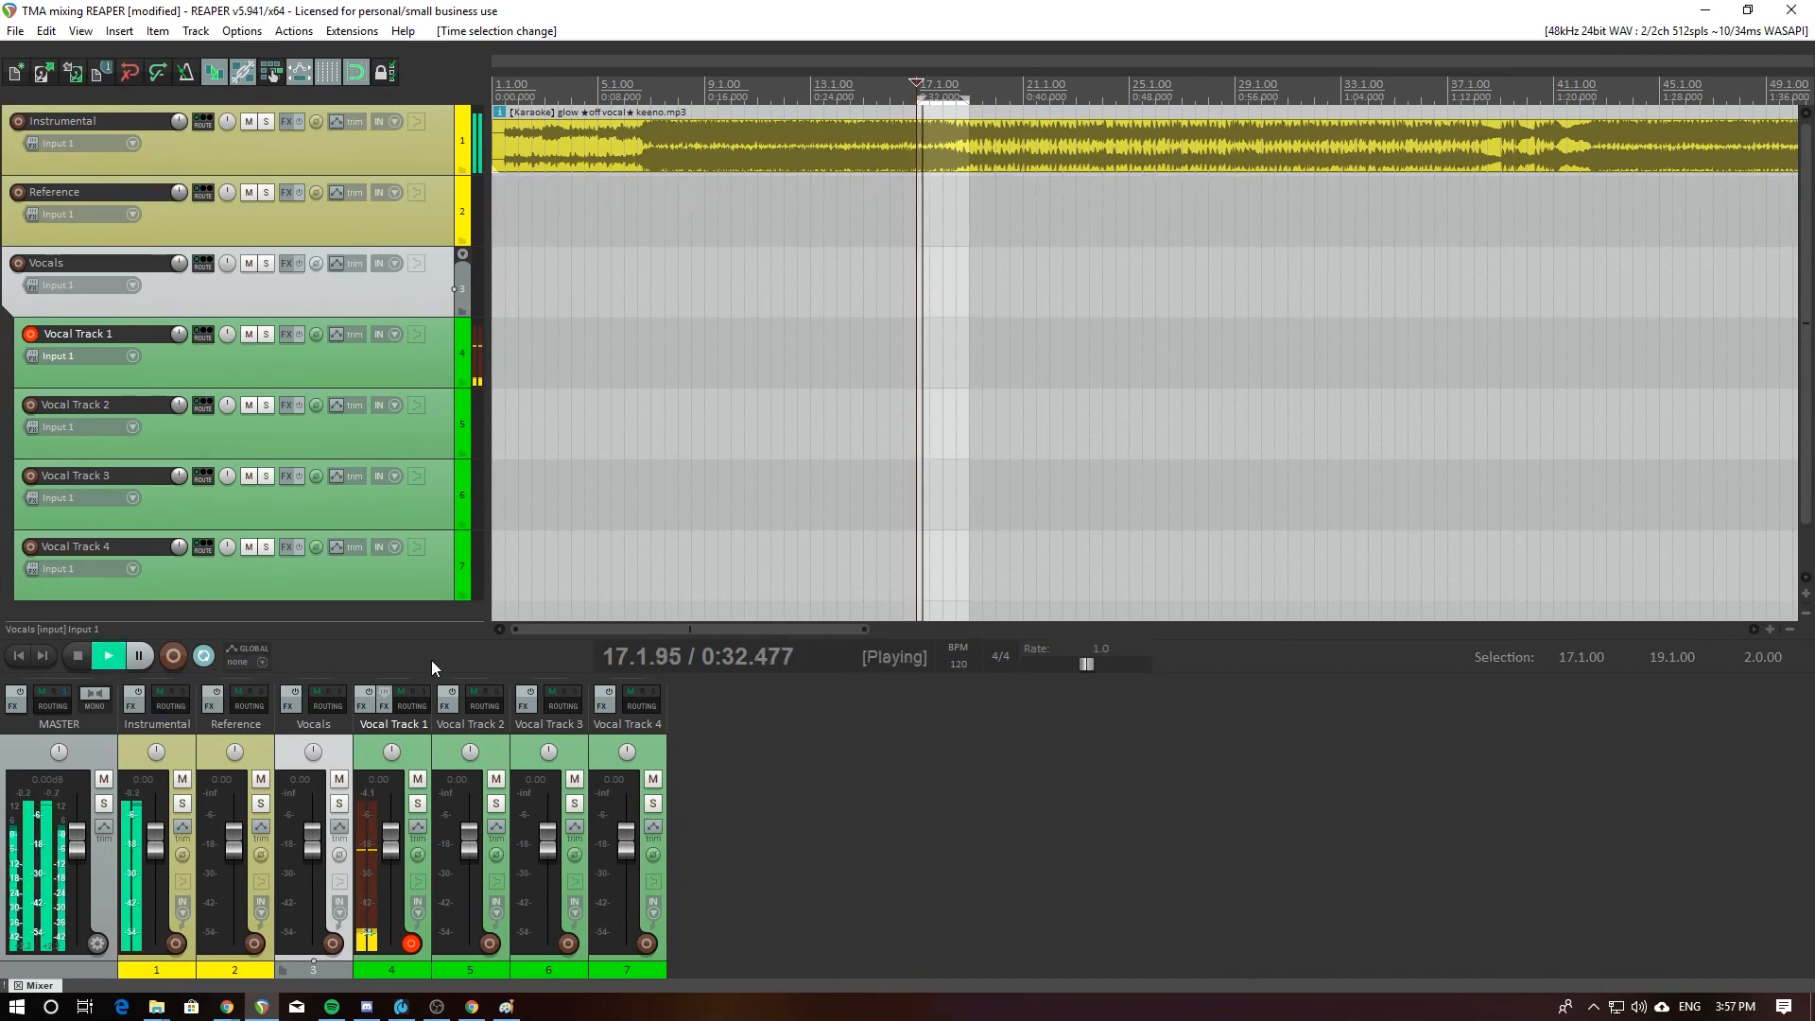
pyautogui.press('space')
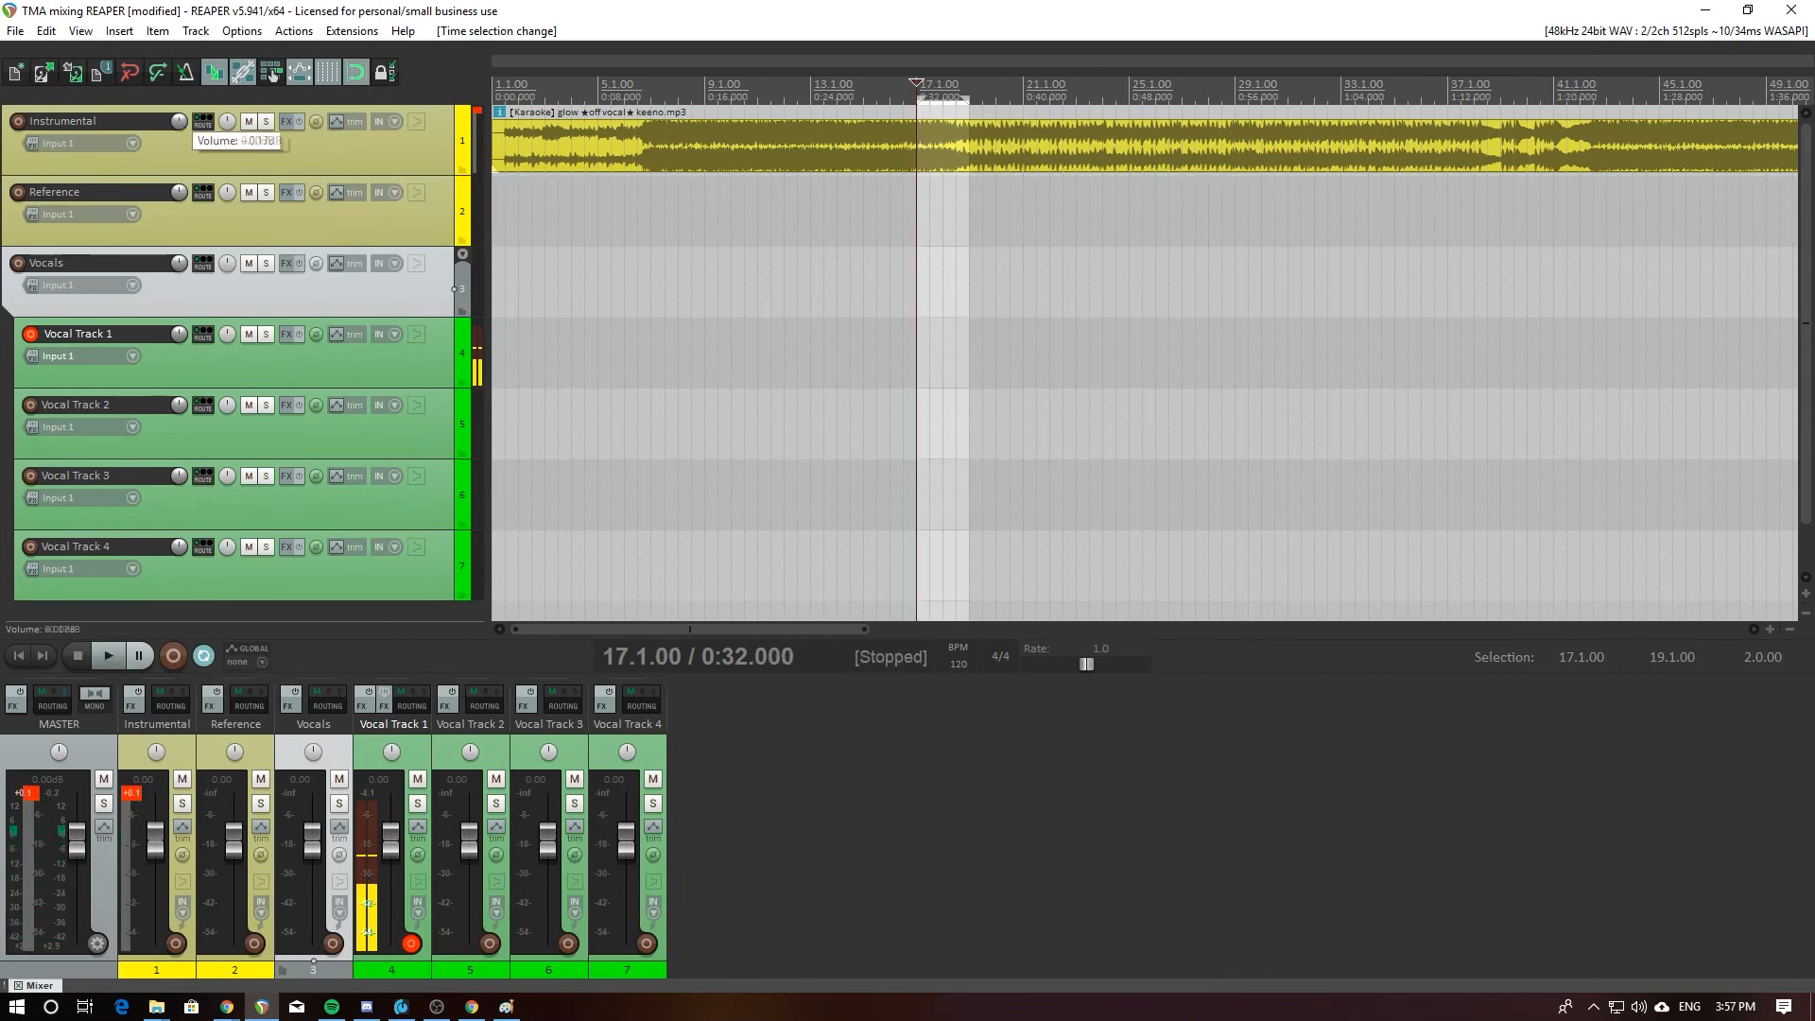
pyautogui.moveTo(179, 121); pyautogui.dragTo(176, 141)
pyautogui.press('space')
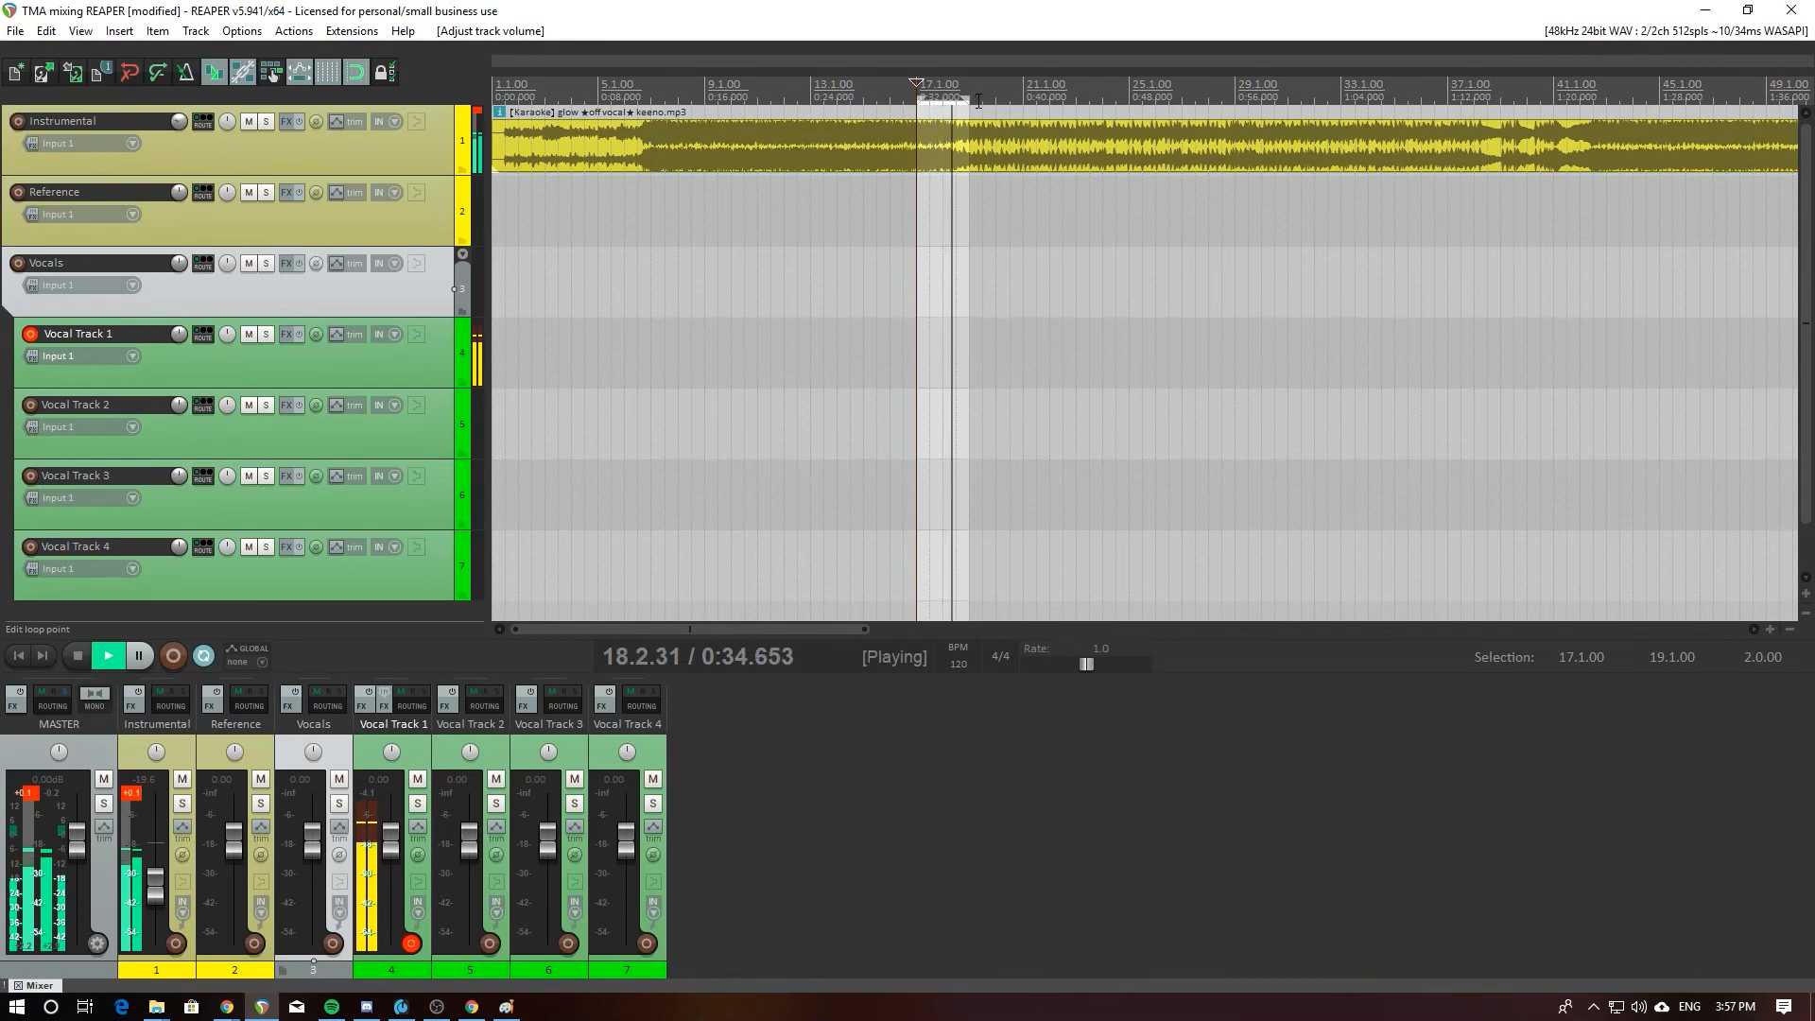
pyautogui.press('space')
# Step: Extend the time selection to 21.1.00, record three looped takes on Vocal Track 1 and save the recorded files
pyautogui.moveTo(966, 102); pyautogui.dragTo(1022, 104)
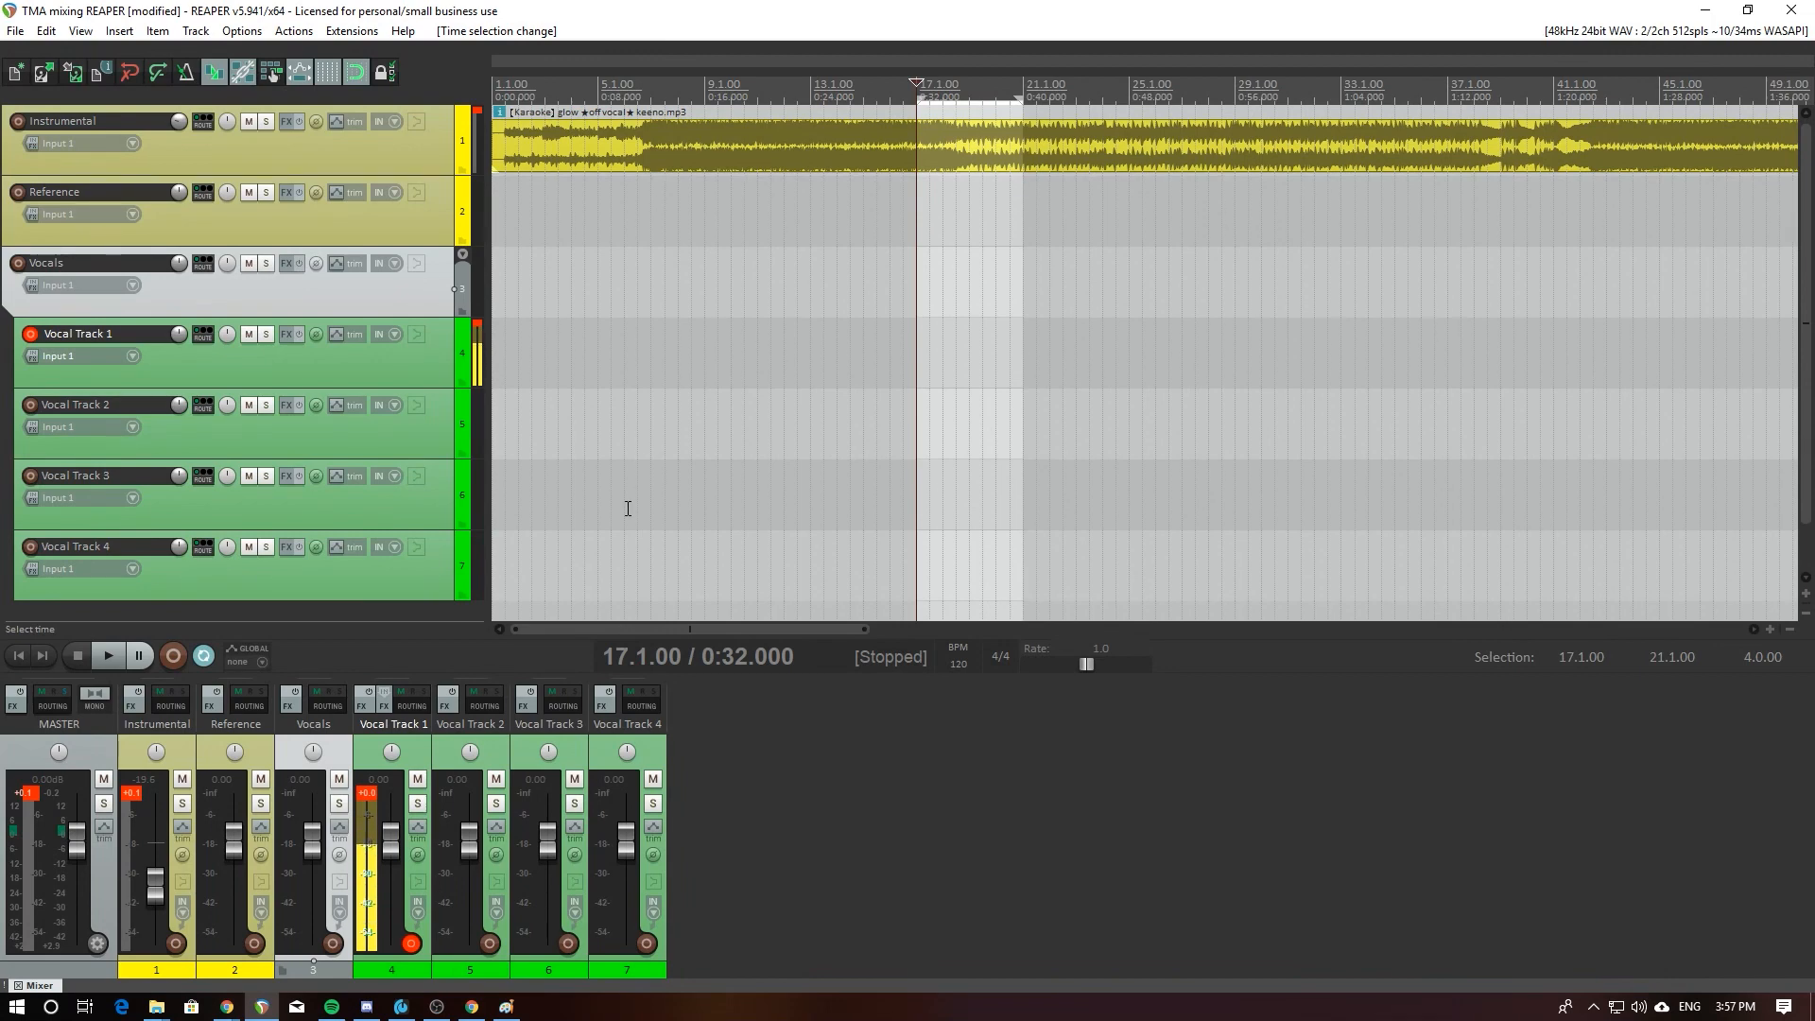
pyautogui.click(174, 656)
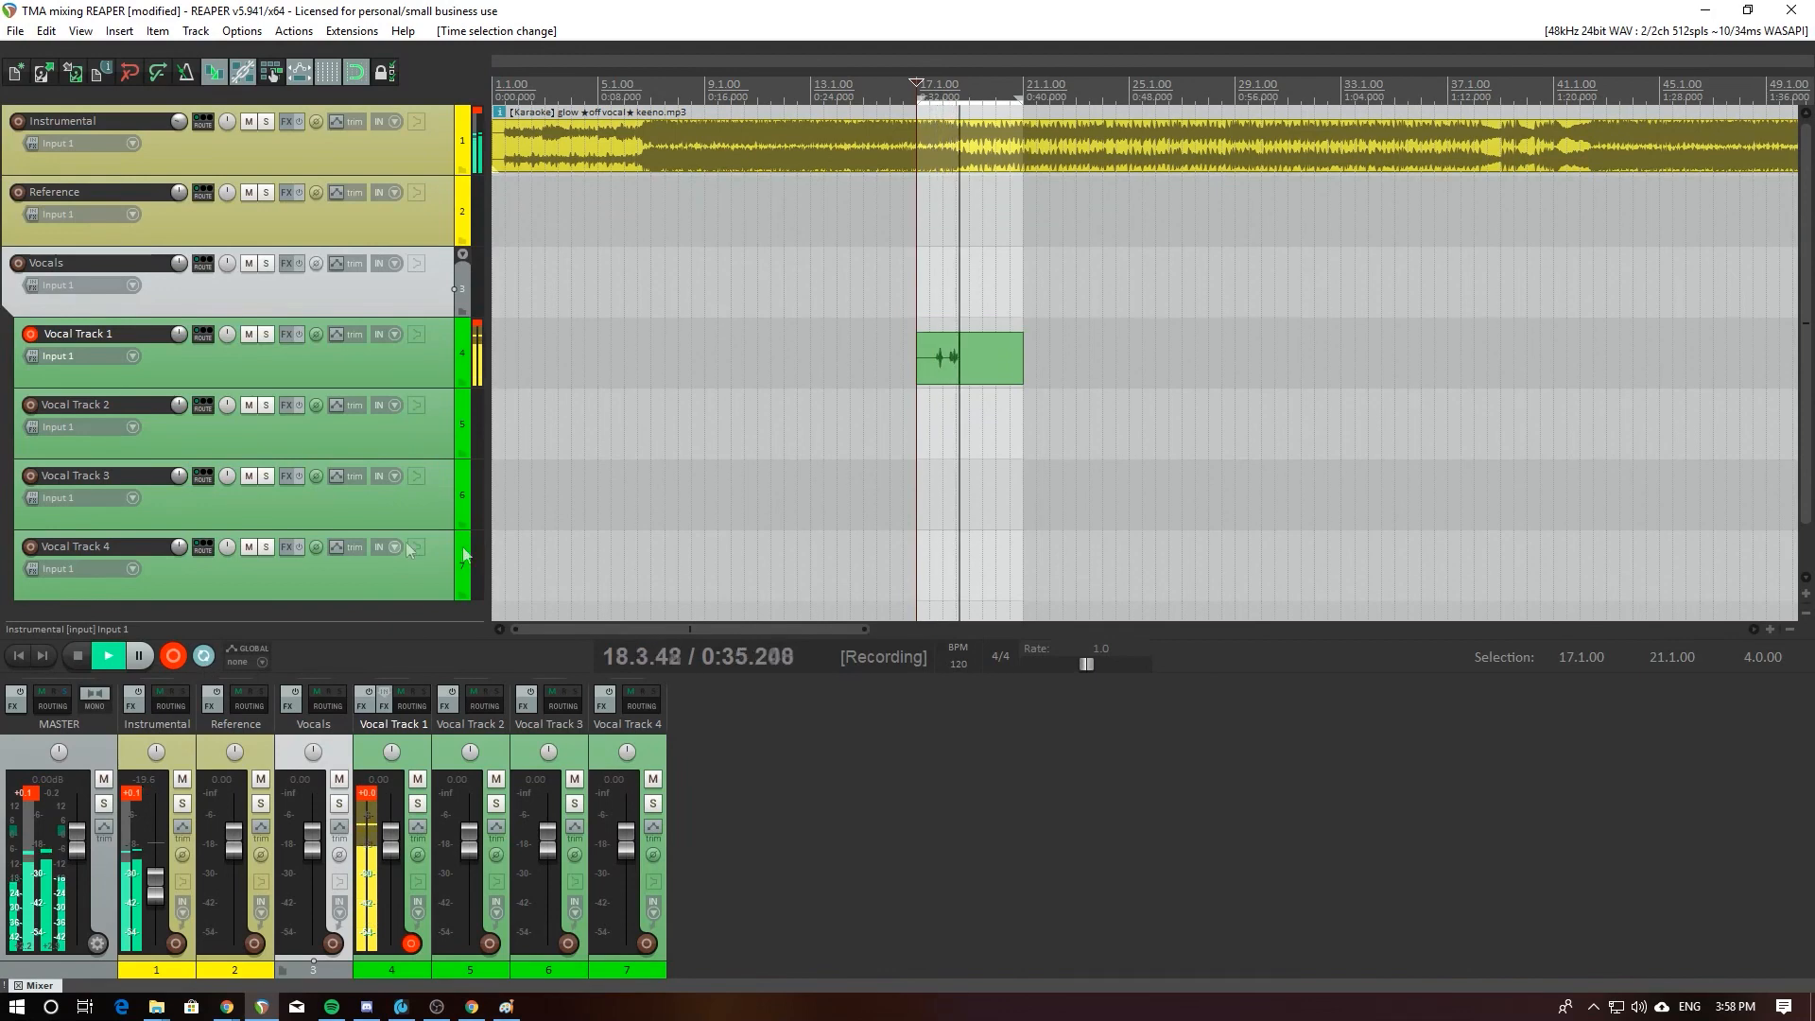
pyautogui.press('space')
pyautogui.click(822, 625)
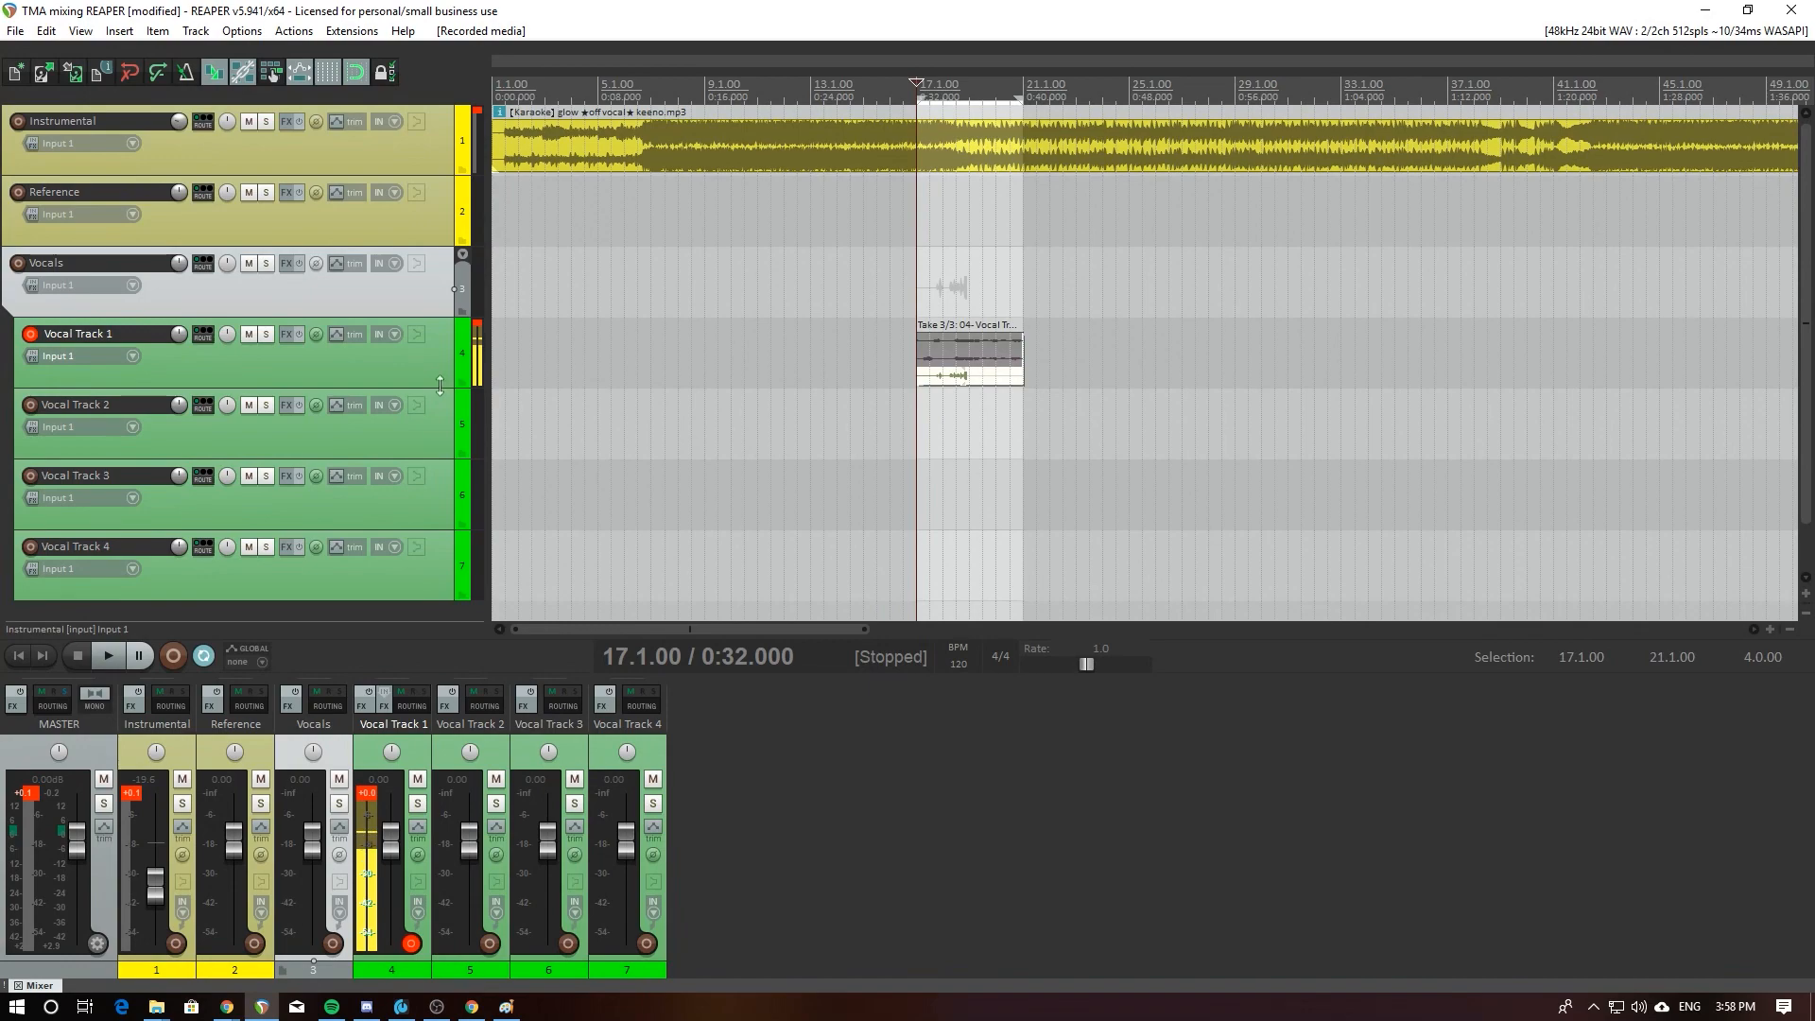
# Step: Enlarge Vocal Track 1's height, switch between the three recorded takes and make take 2 the active one
pyautogui.moveTo(440, 386); pyautogui.dragTo(440, 510)
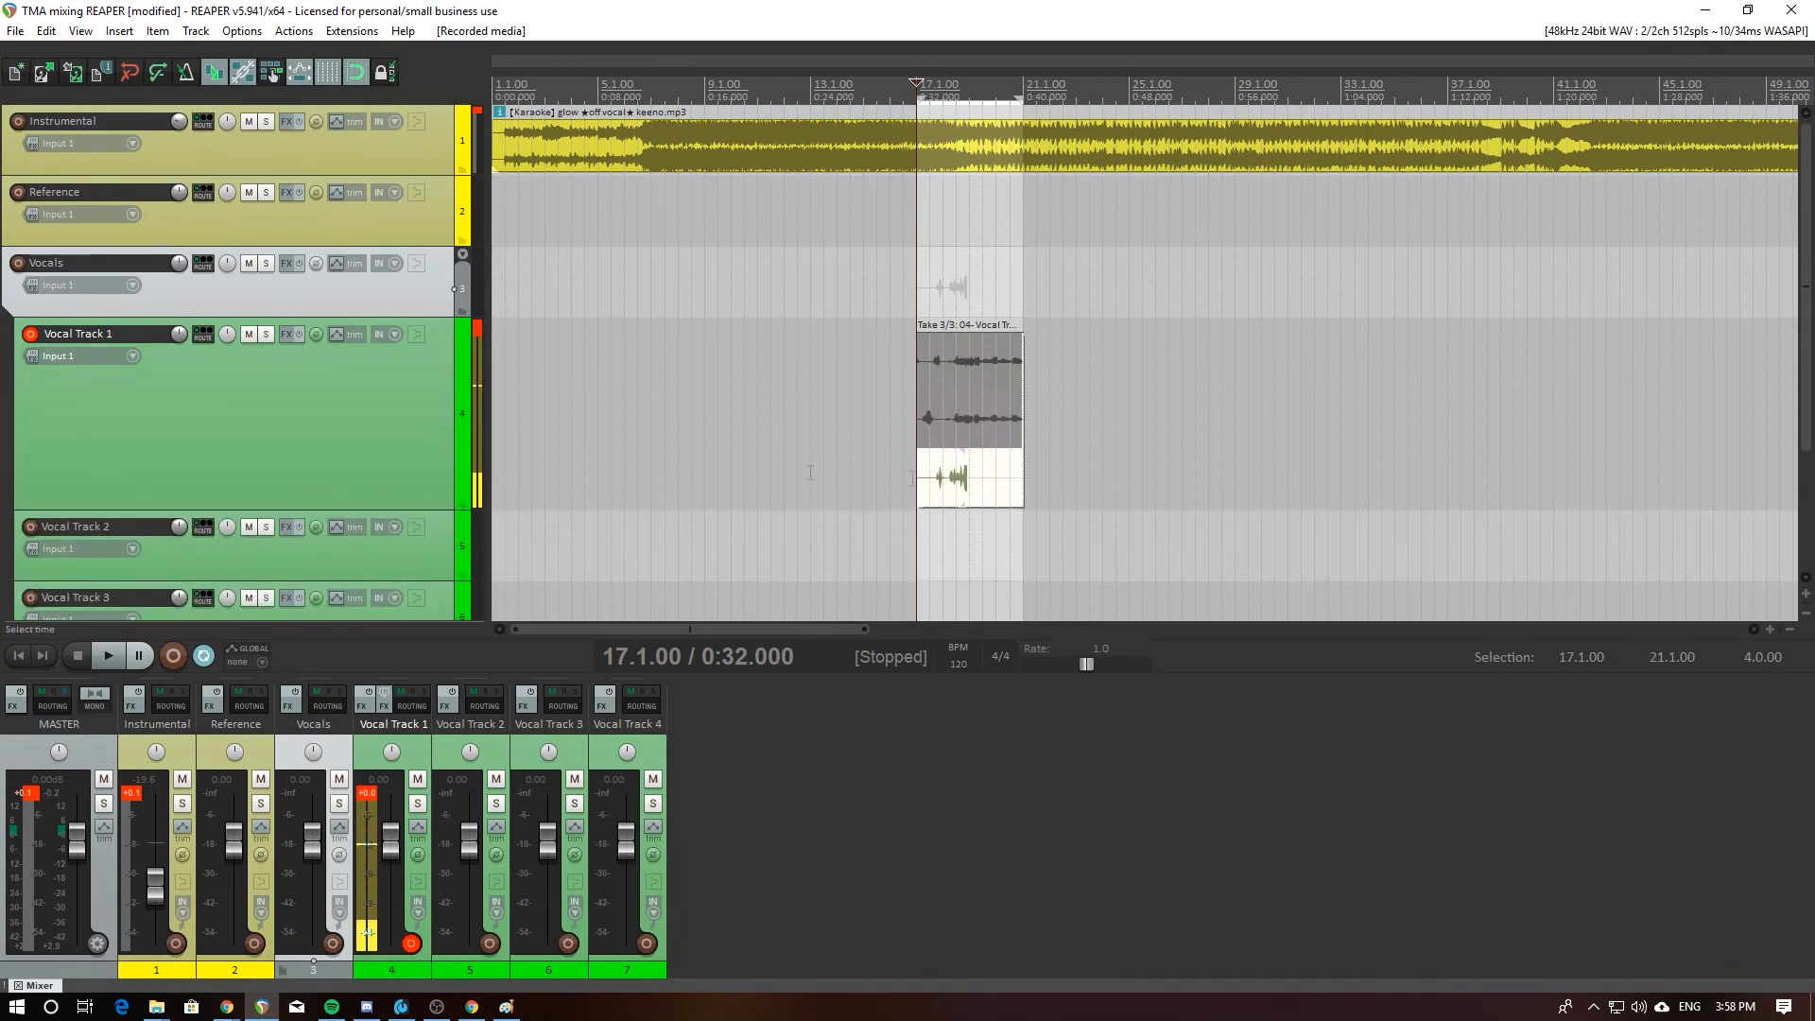
pyautogui.click(927, 360)
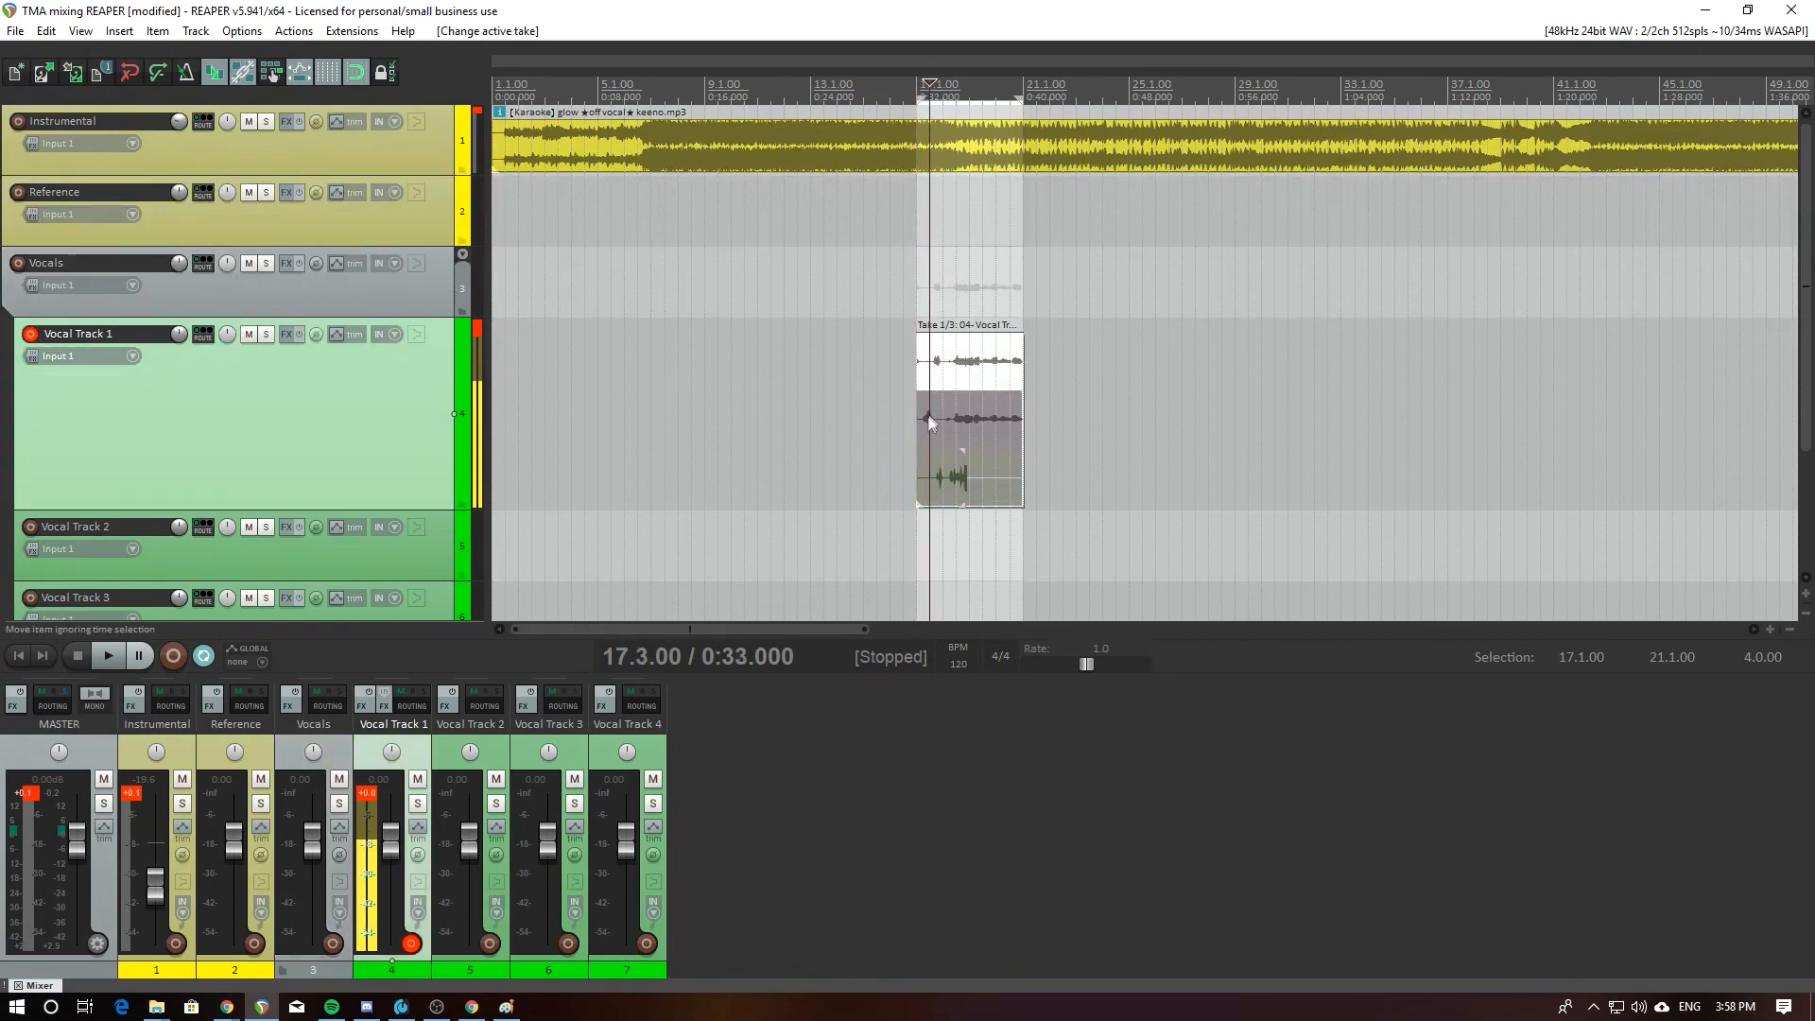
pyautogui.click(927, 427)
pyautogui.click(929, 473)
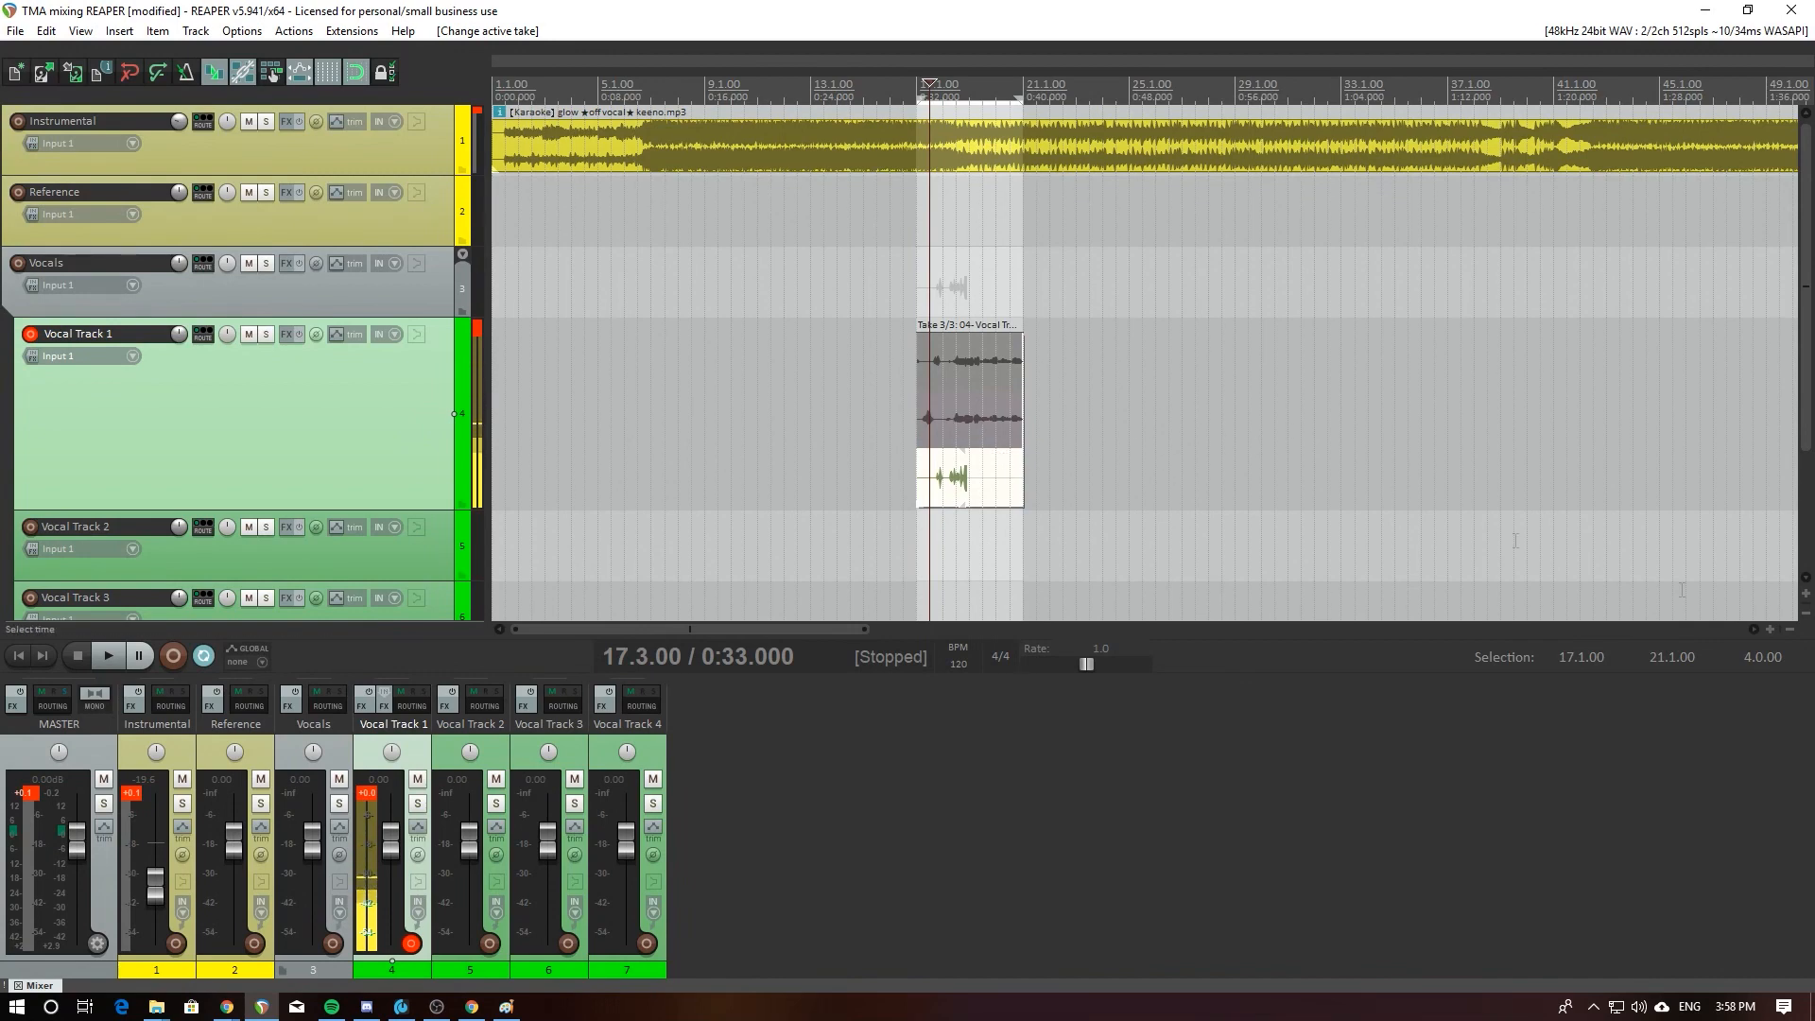
pyautogui.hotkey('alt', 'Tab')
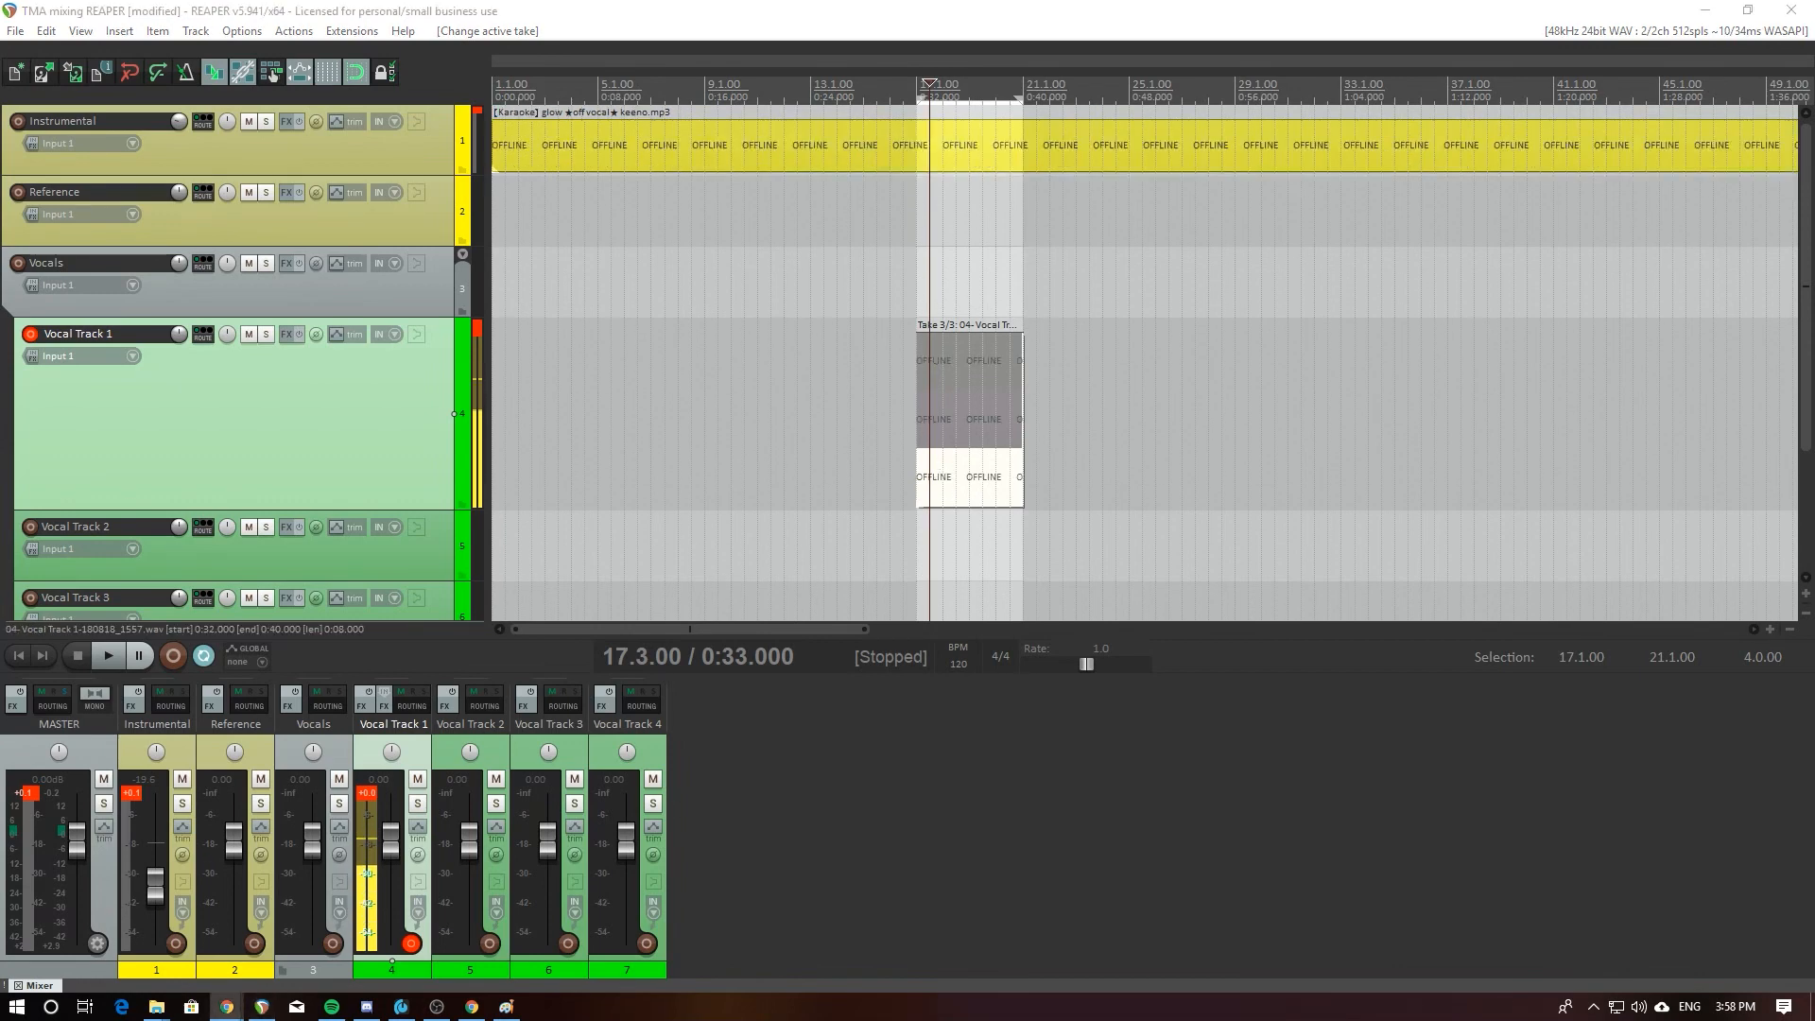
pyautogui.click(983, 440)
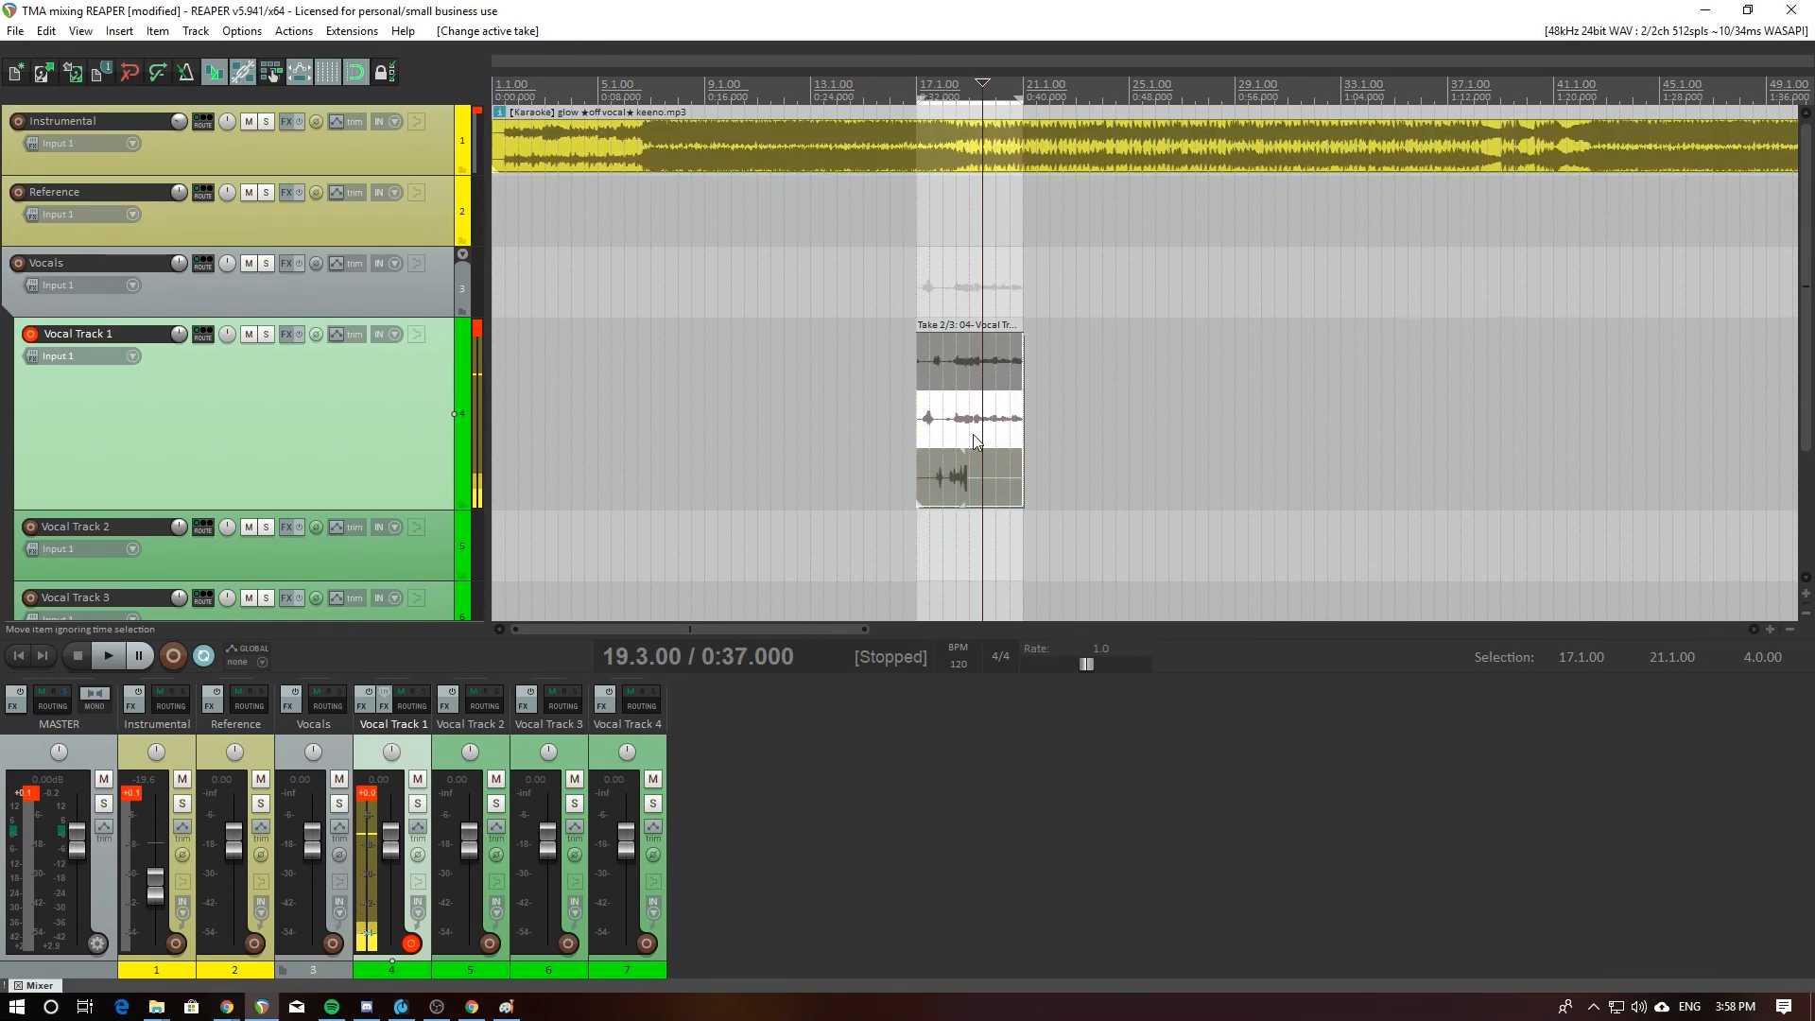
pyautogui.click(950, 440)
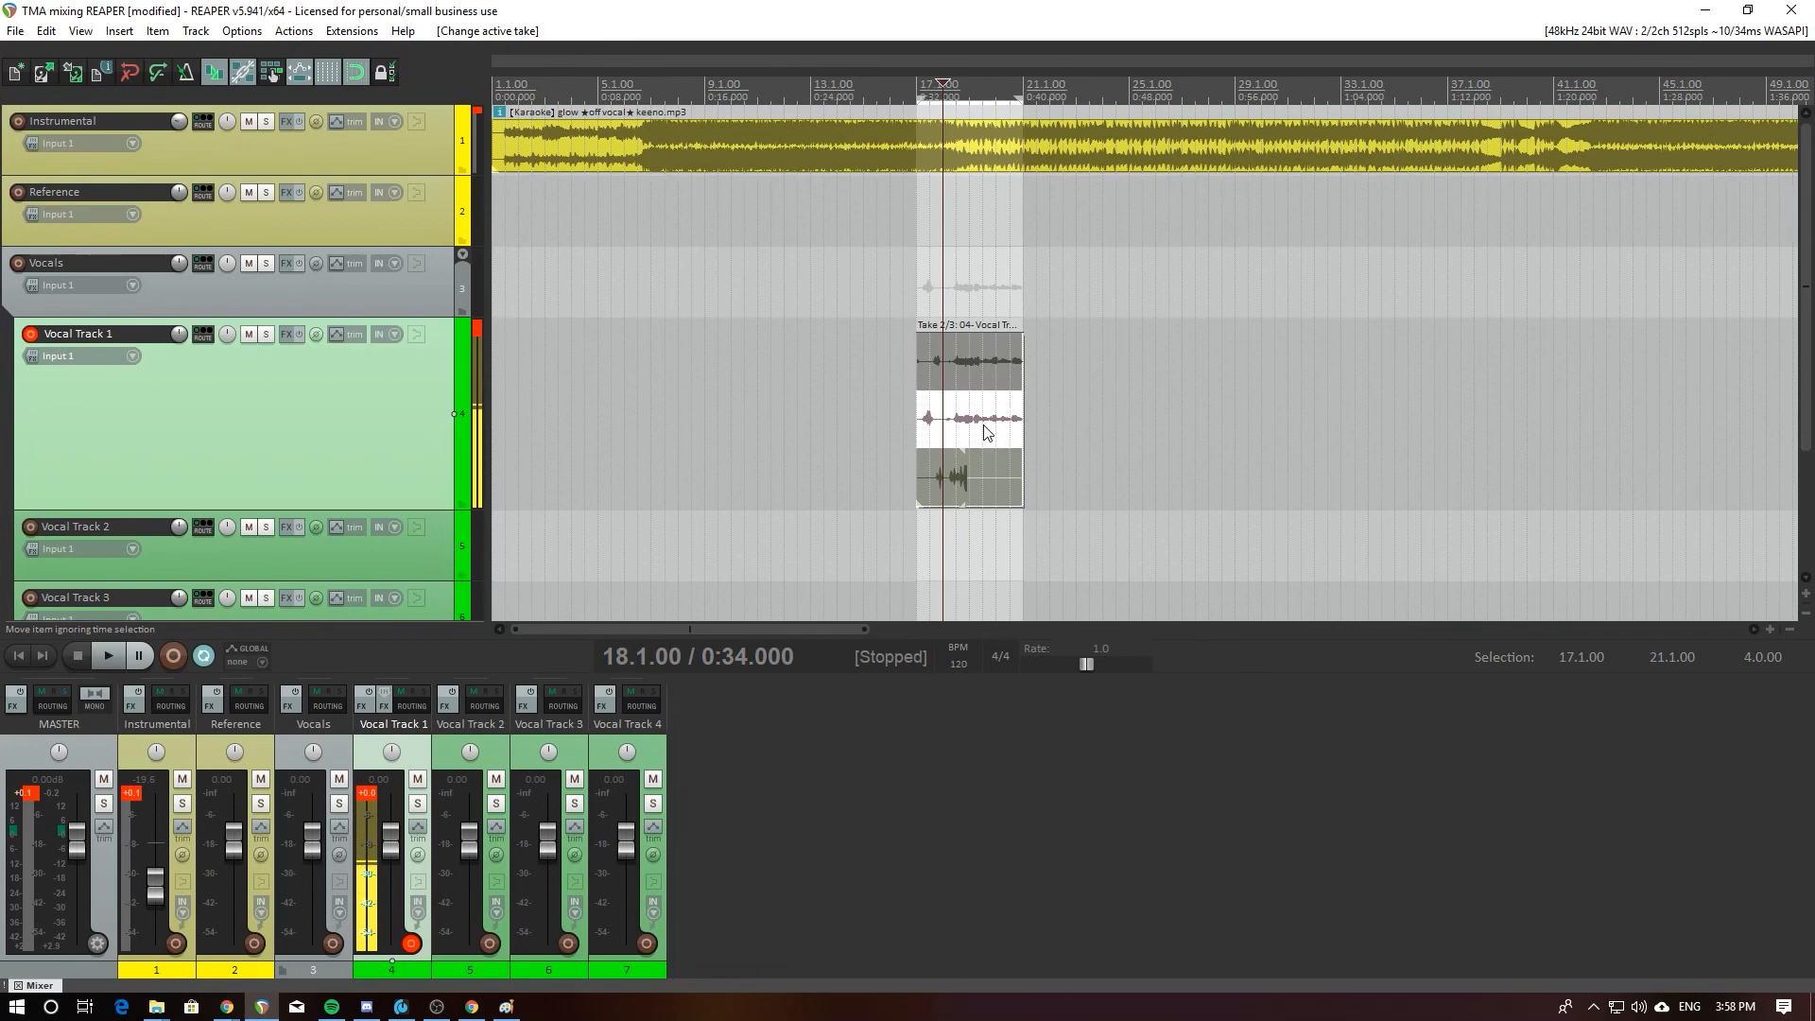
# Step: Turn off snapping and place the edit cursor at about 0:34.8, just before the long phrase in Vocal Track 1's second take
pyautogui.scroll(1, 983, 430)
pyautogui.scroll(-1, 983, 421)
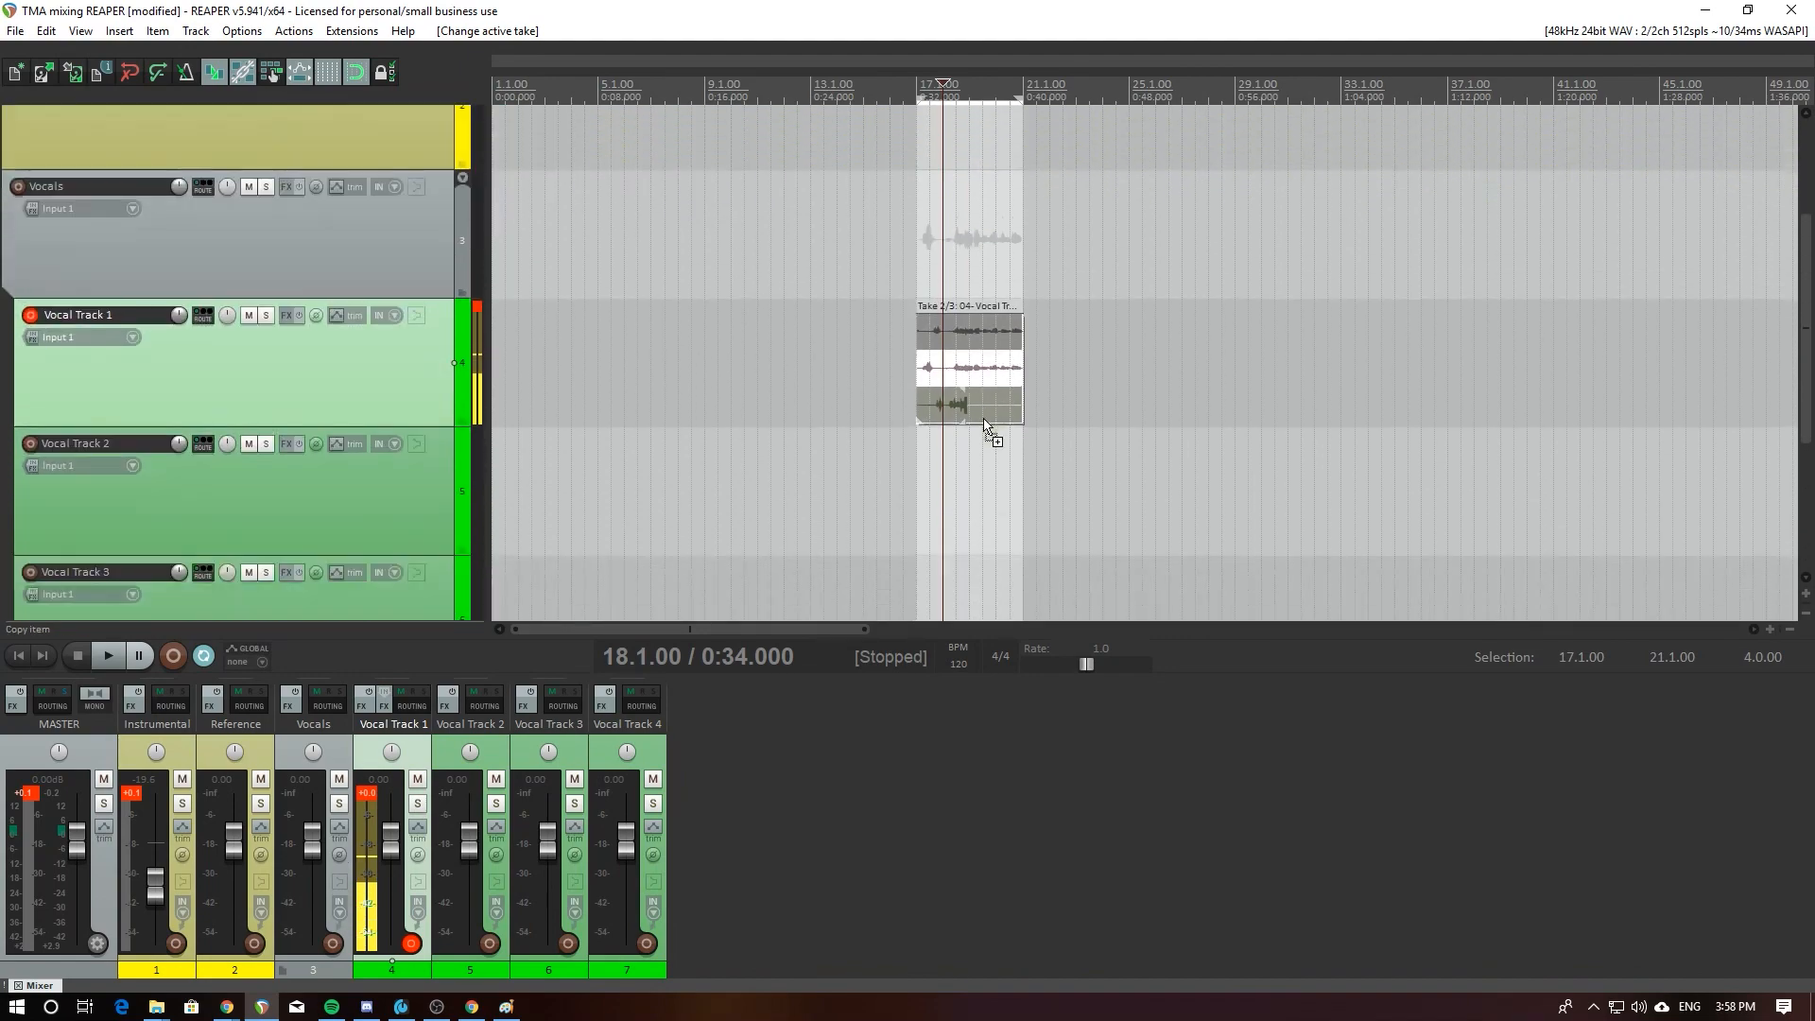
pyautogui.scroll(4, 967, 371)
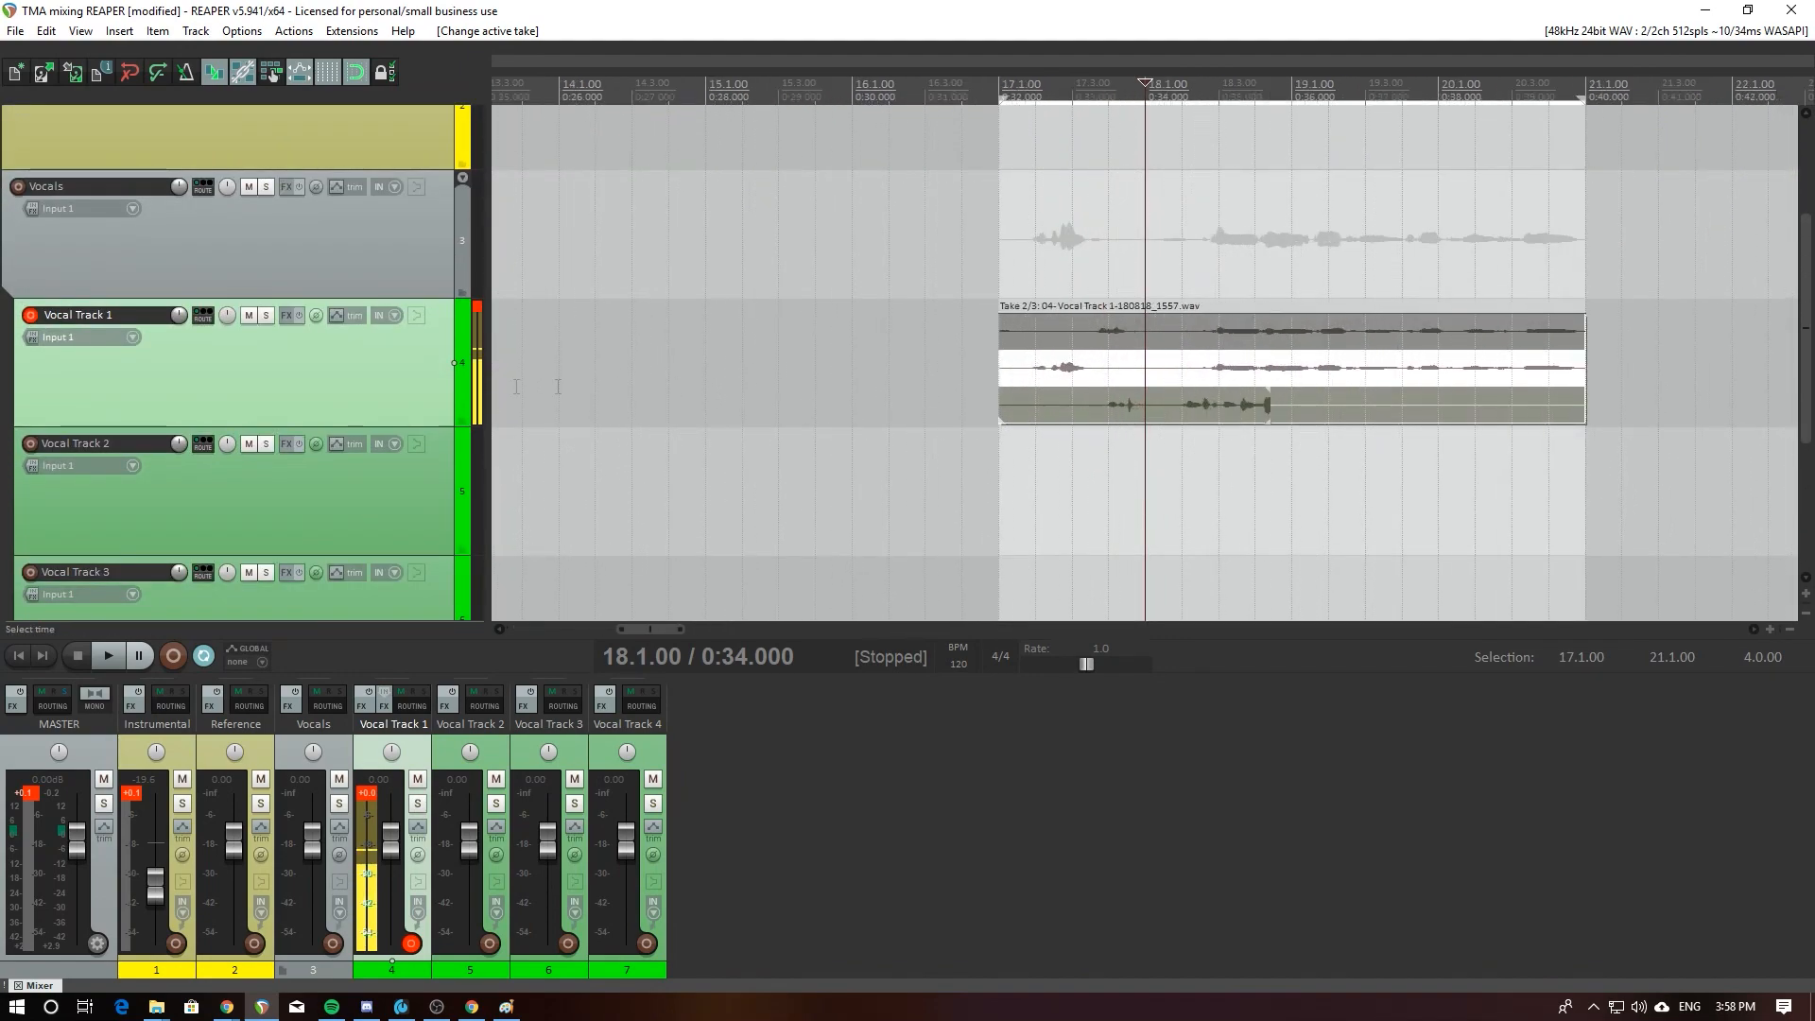
pyautogui.scroll(2, 410, 388)
pyautogui.scroll(-2, 410, 389)
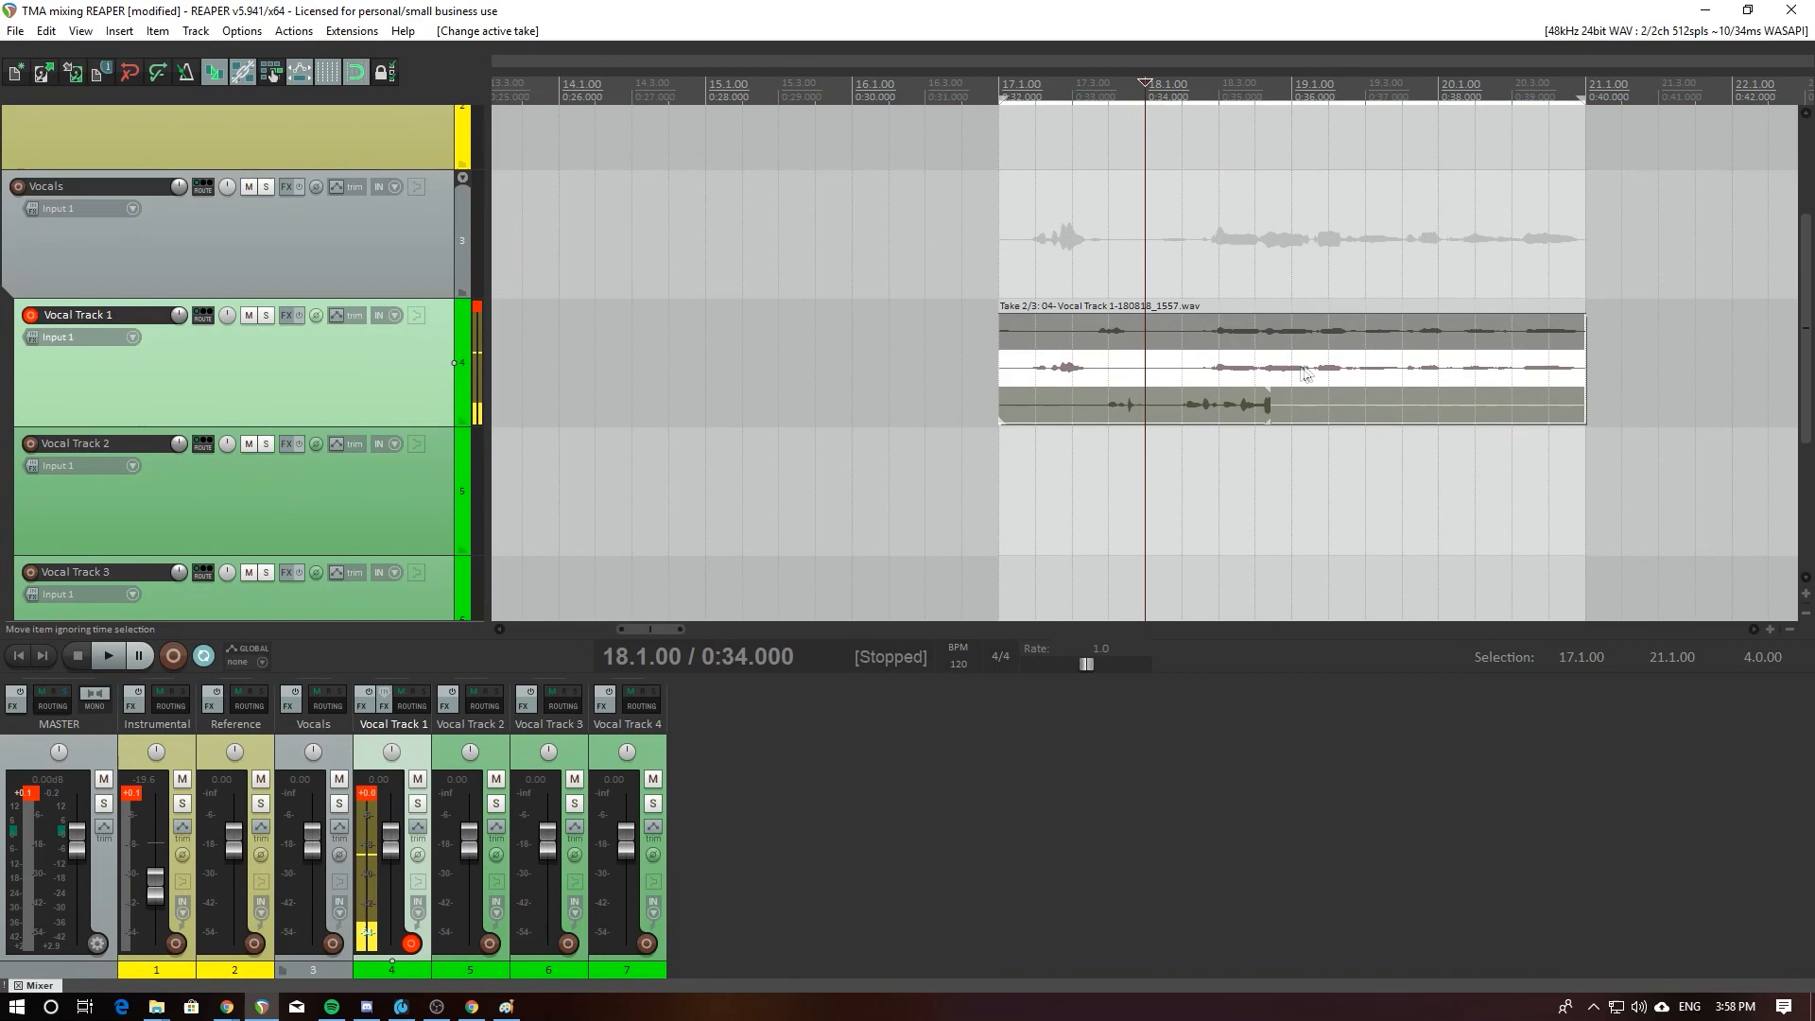
pyautogui.click(1218, 391)
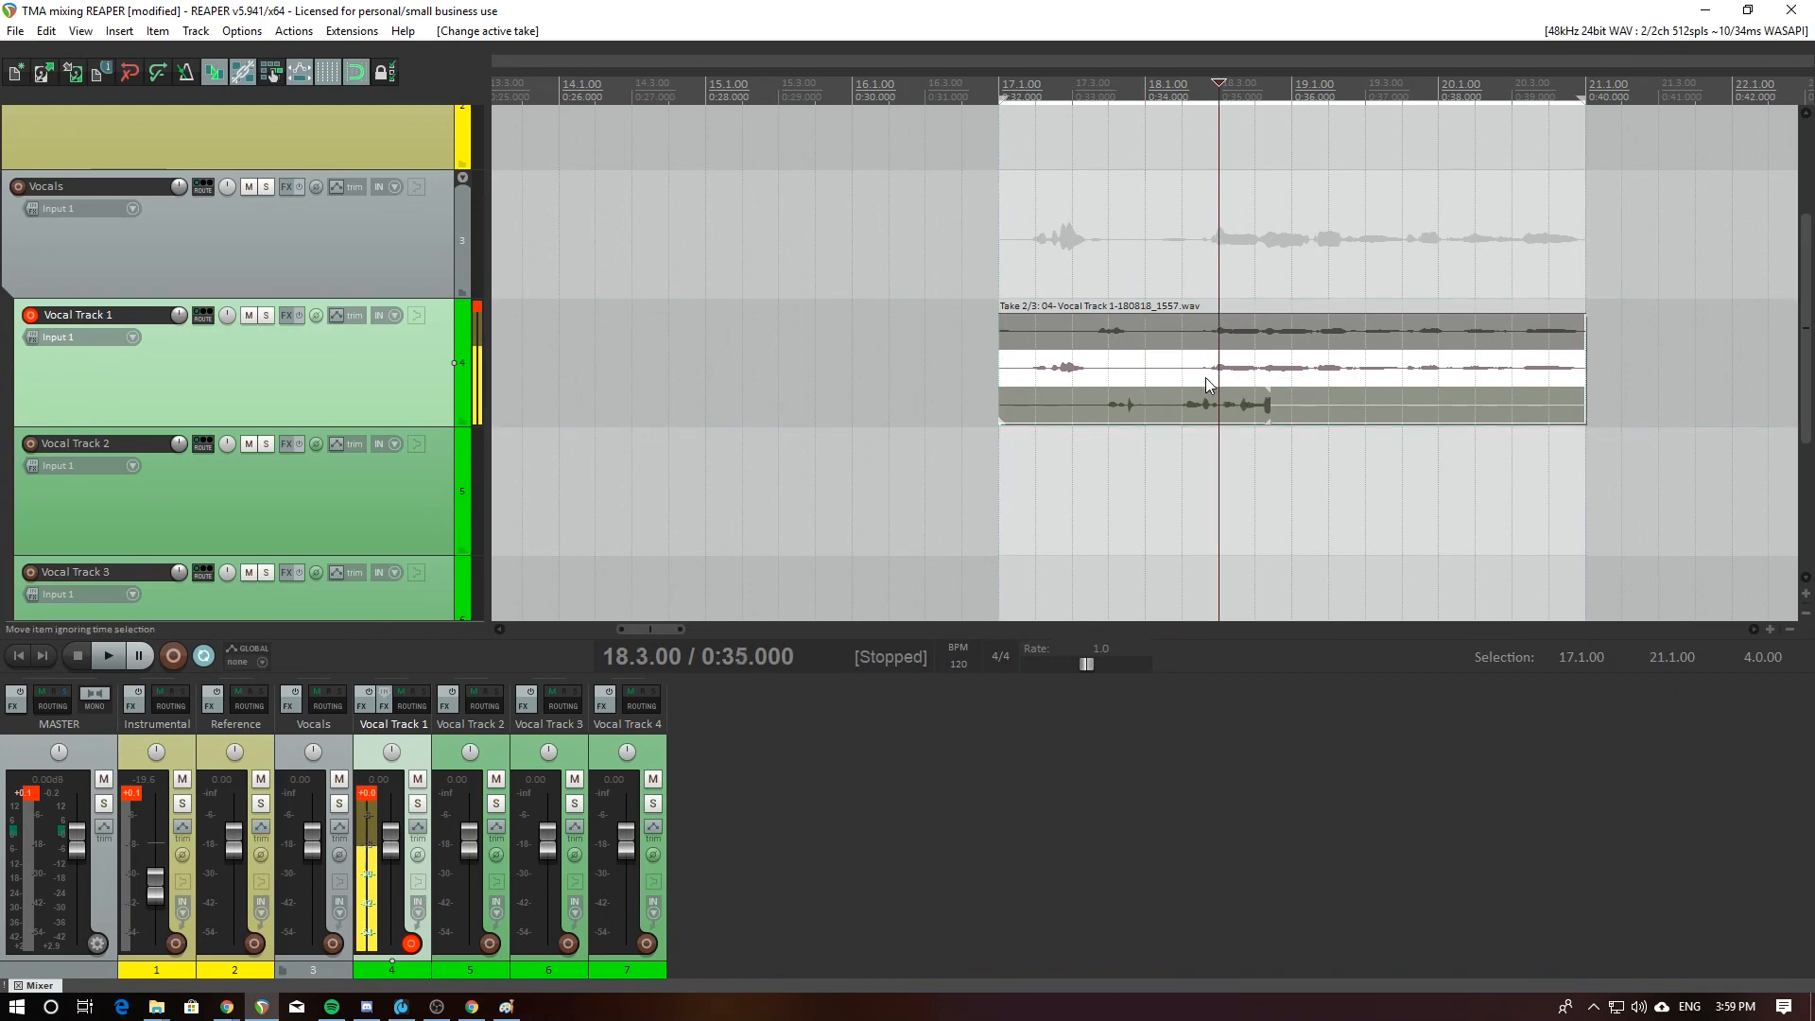
pyautogui.click(1194, 406)
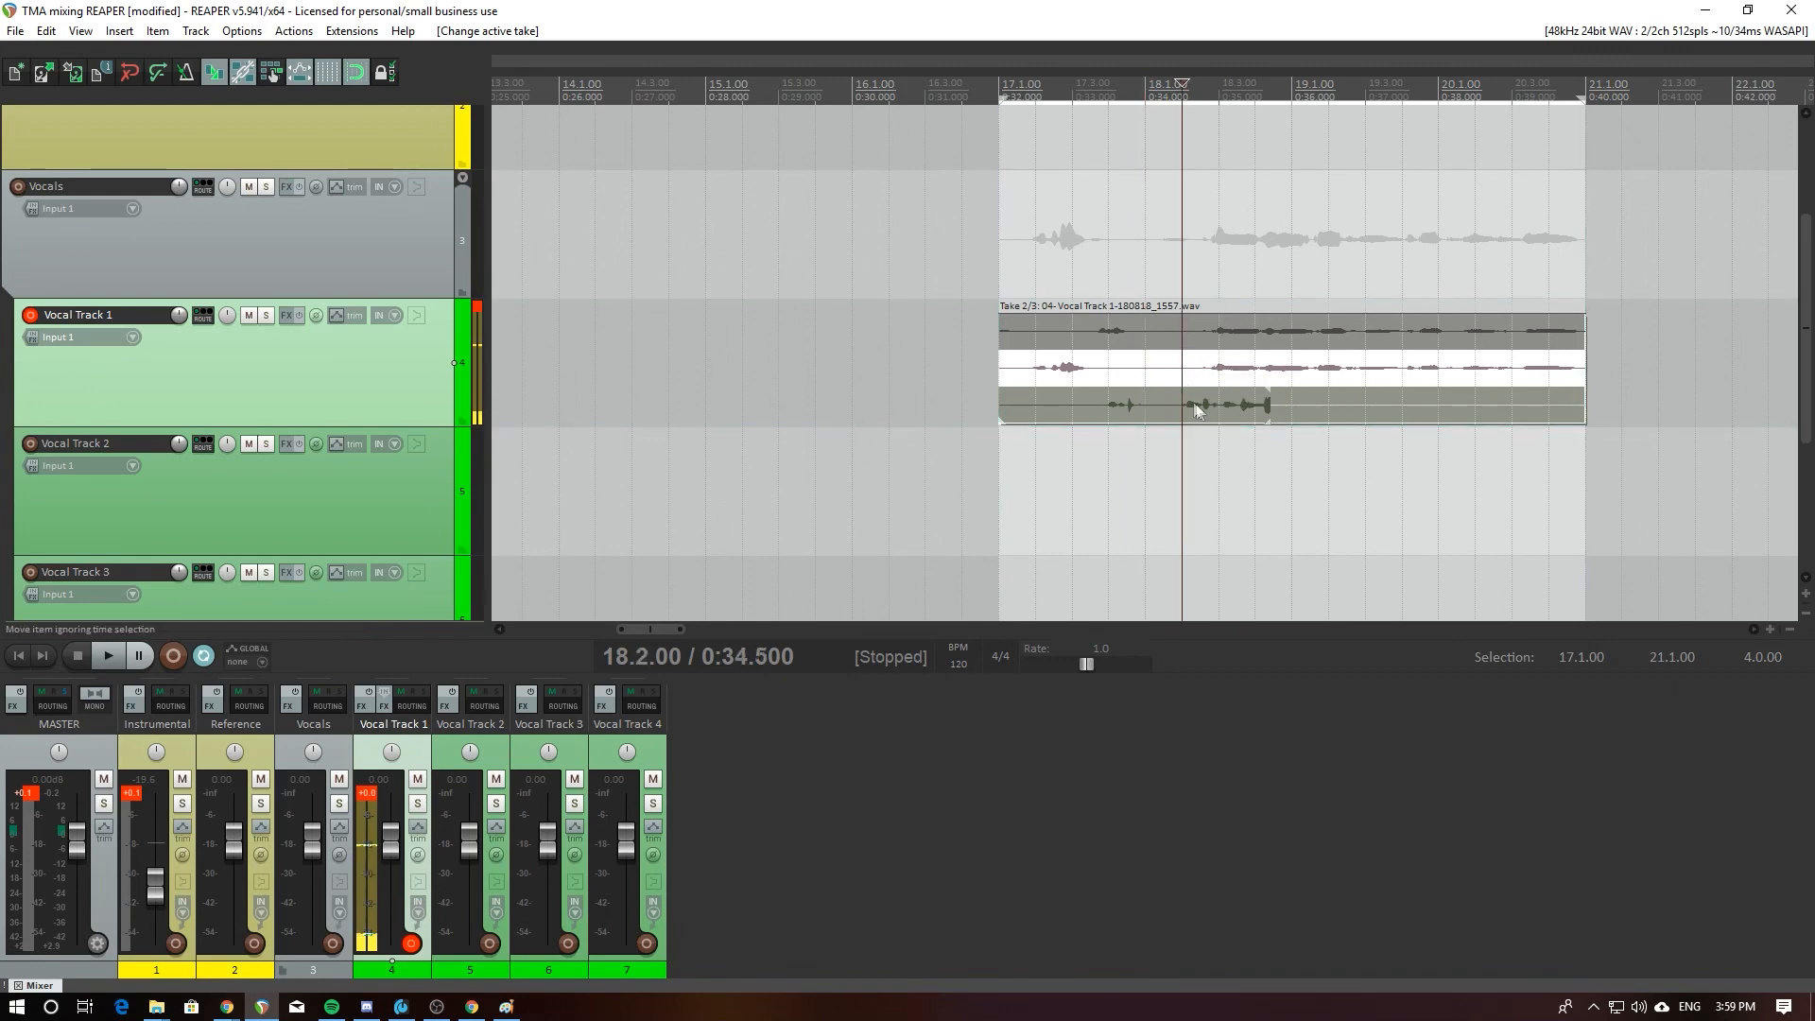
pyautogui.click(358, 72)
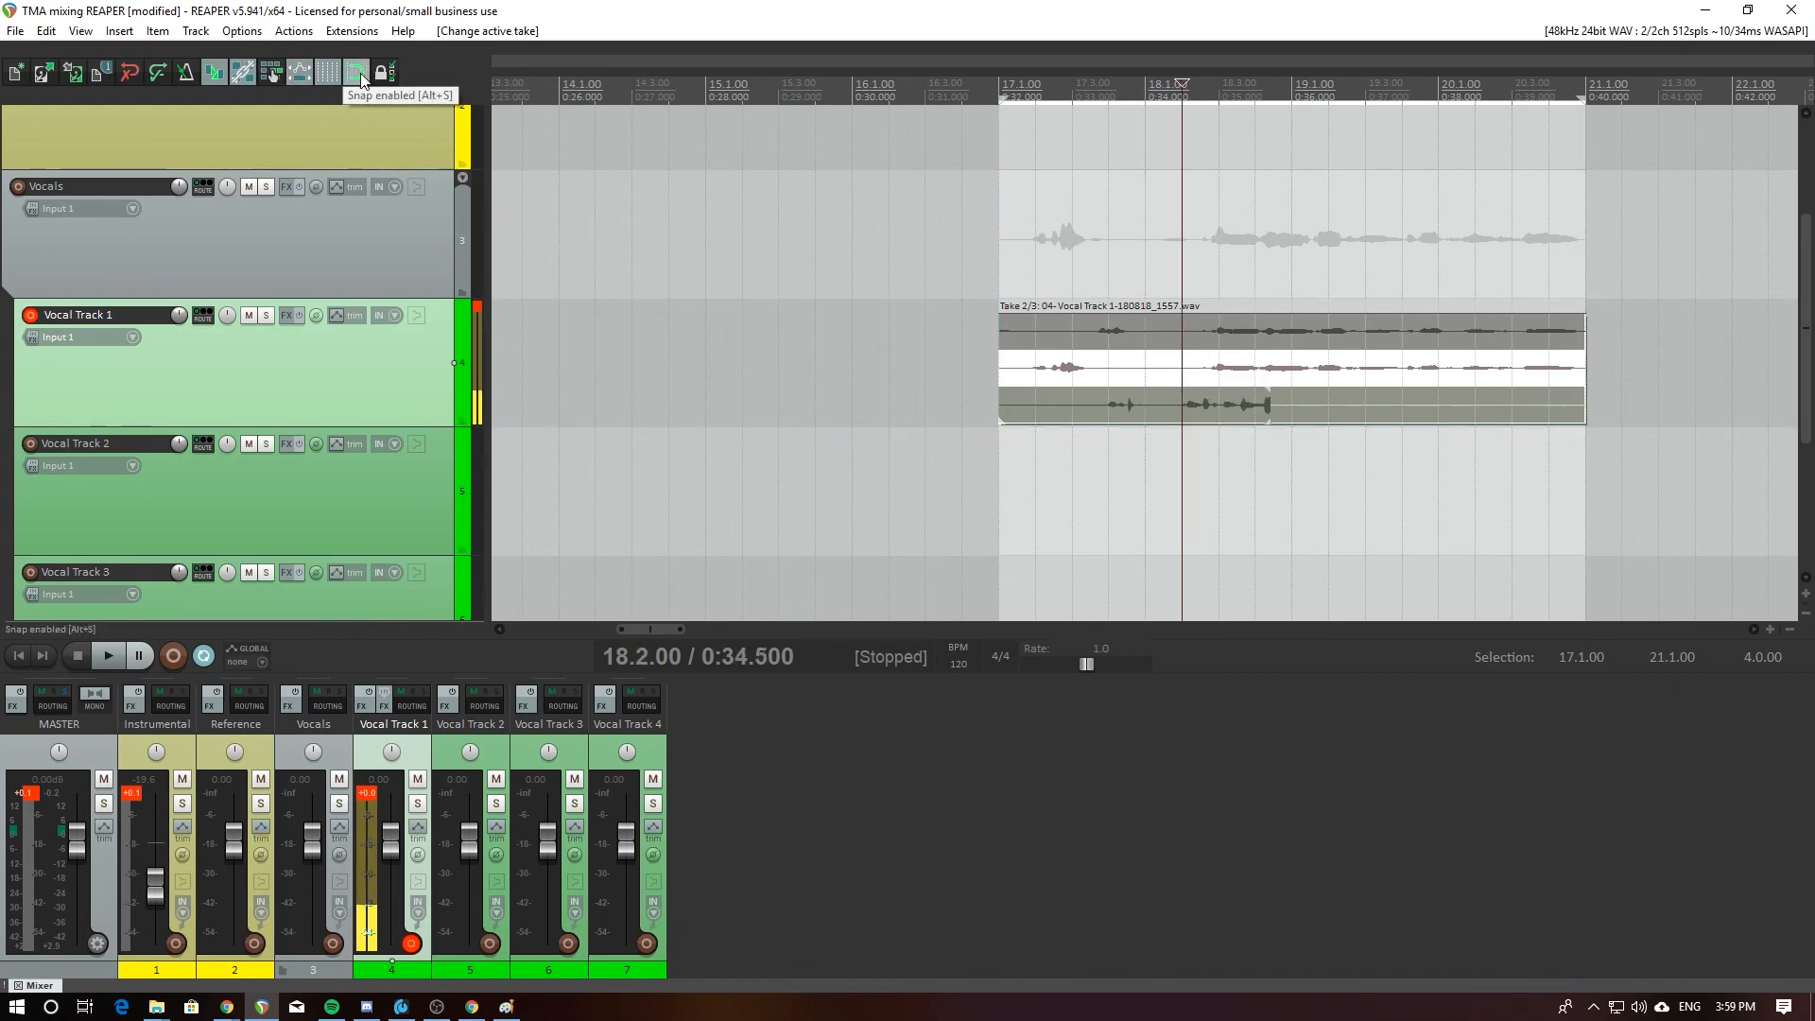
pyautogui.click(1198, 378)
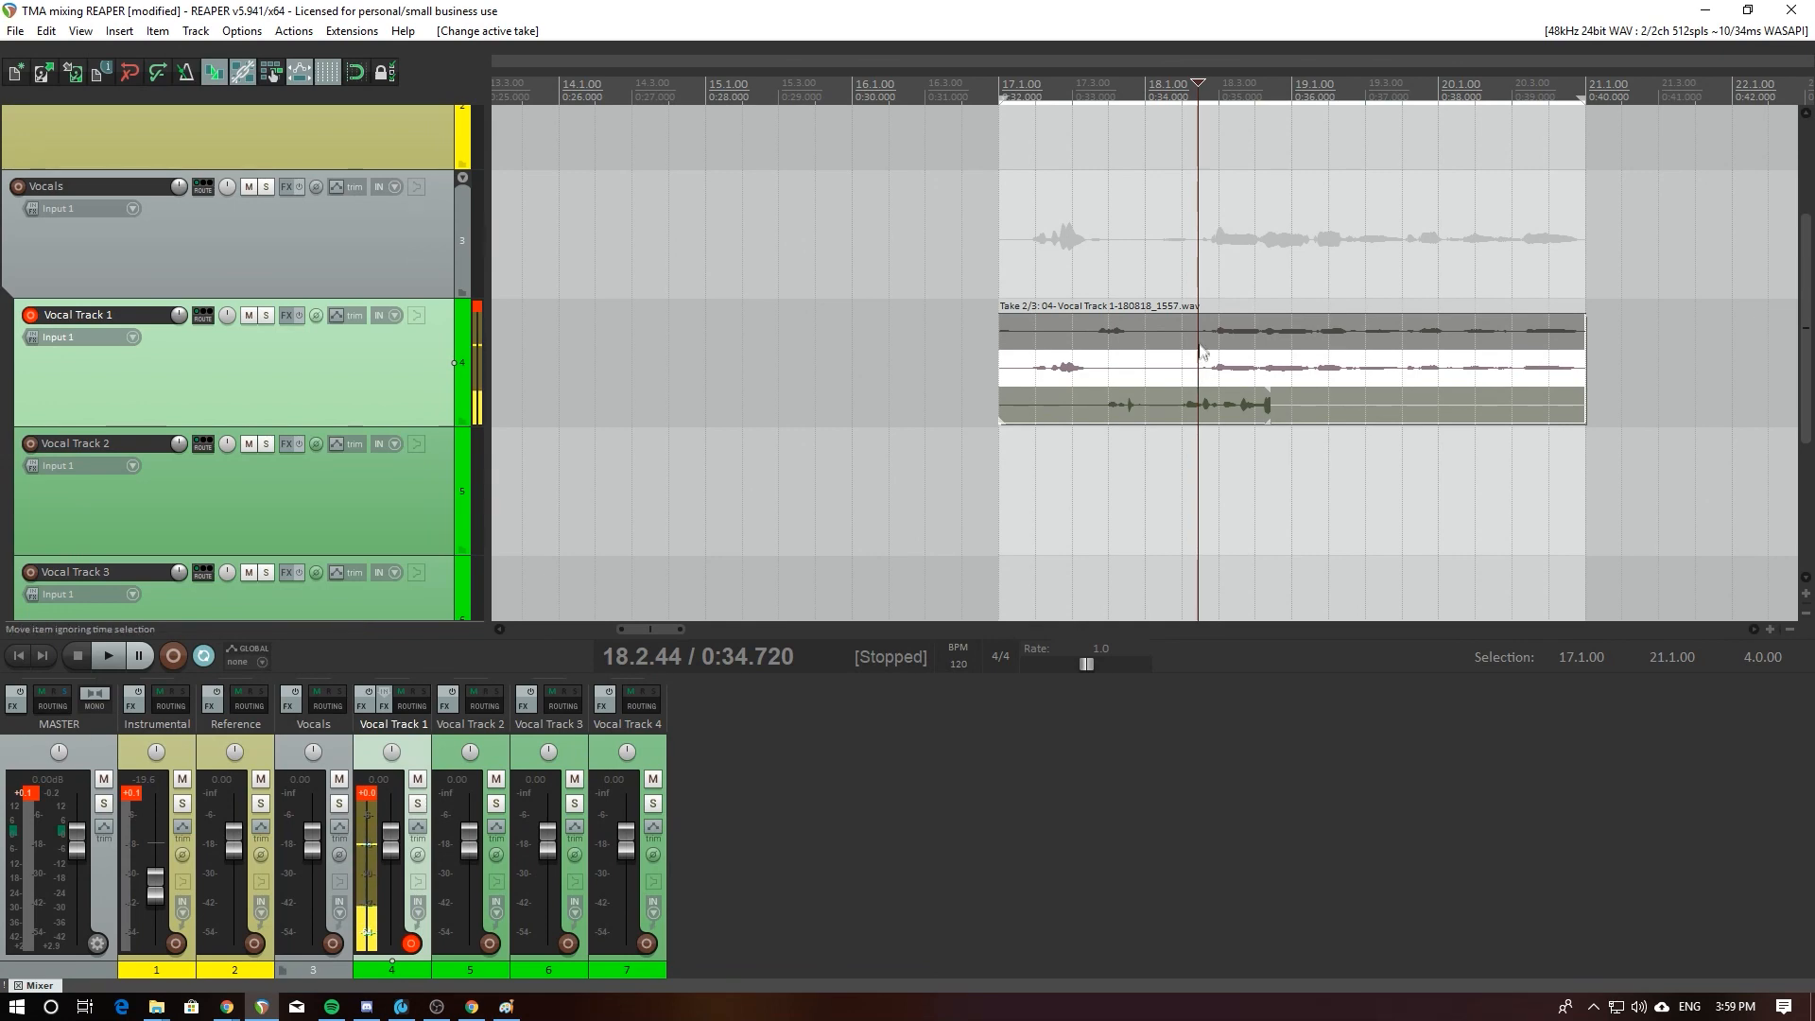
pyautogui.click(1199, 345)
pyautogui.click(1198, 369)
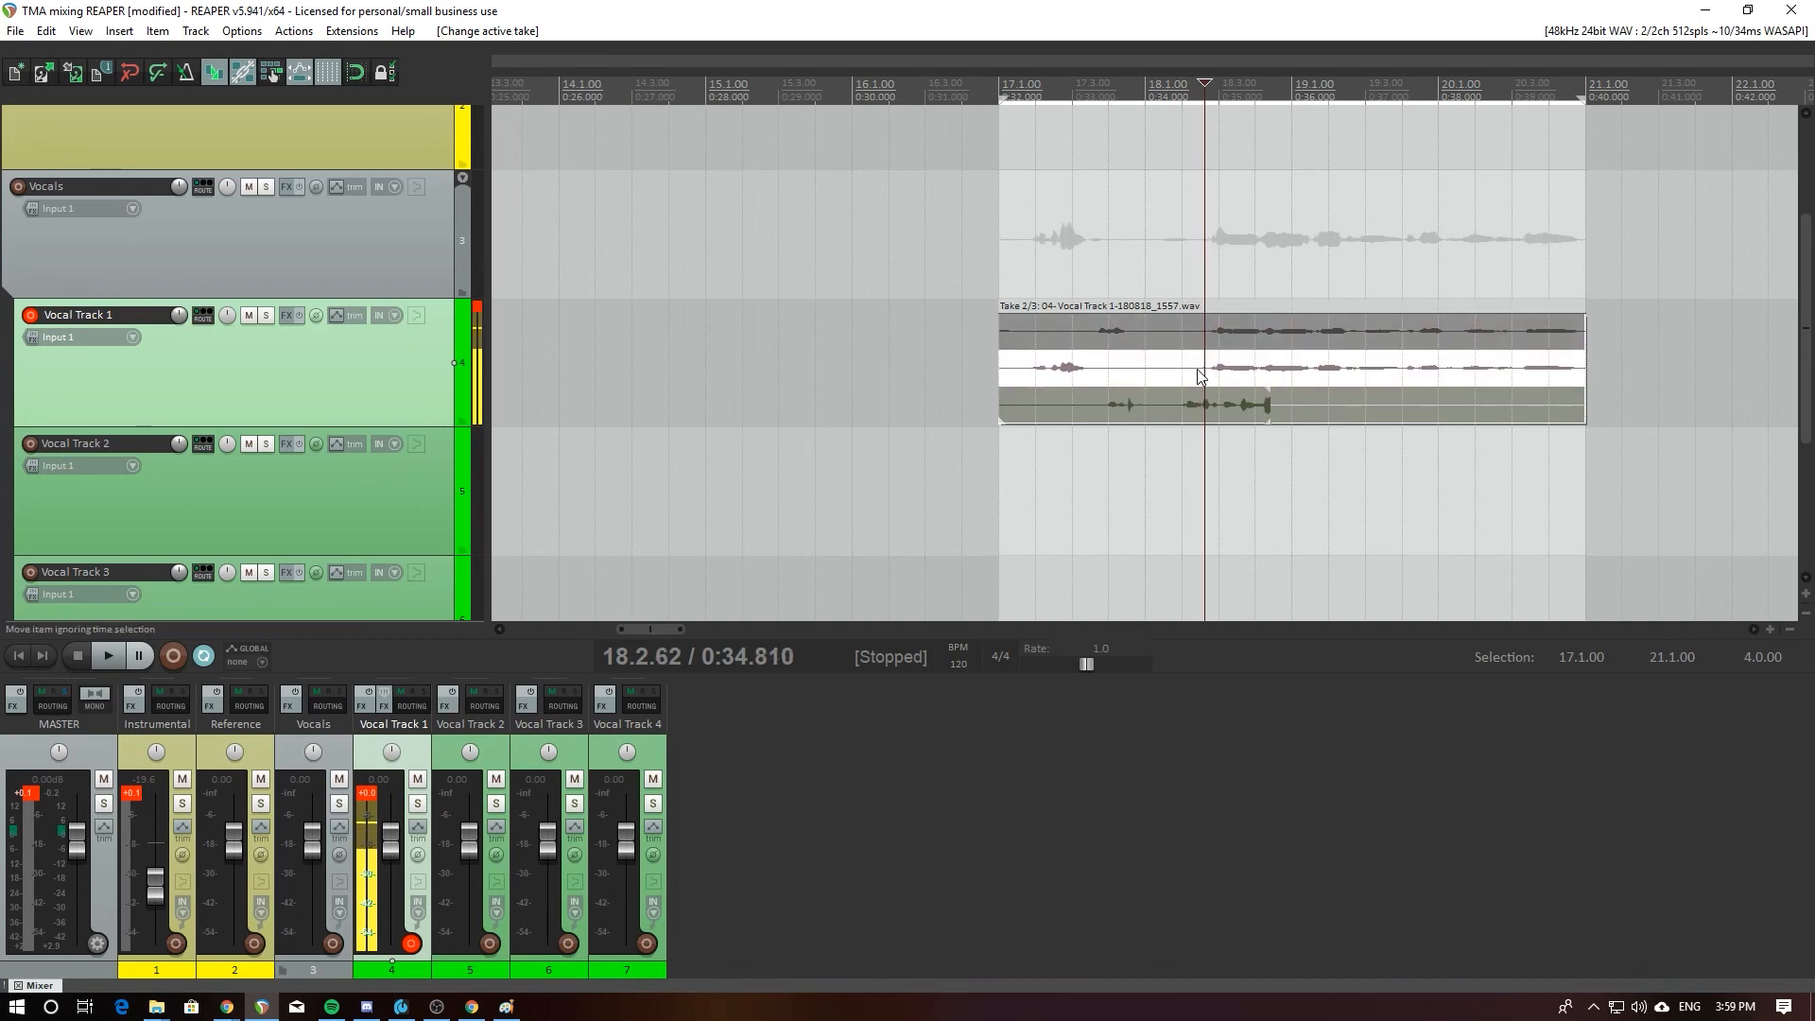
# Step: Try cropping Vocal Track 1's item to its active take 2, and undo the crop
pyautogui.rightClick(1199, 376)
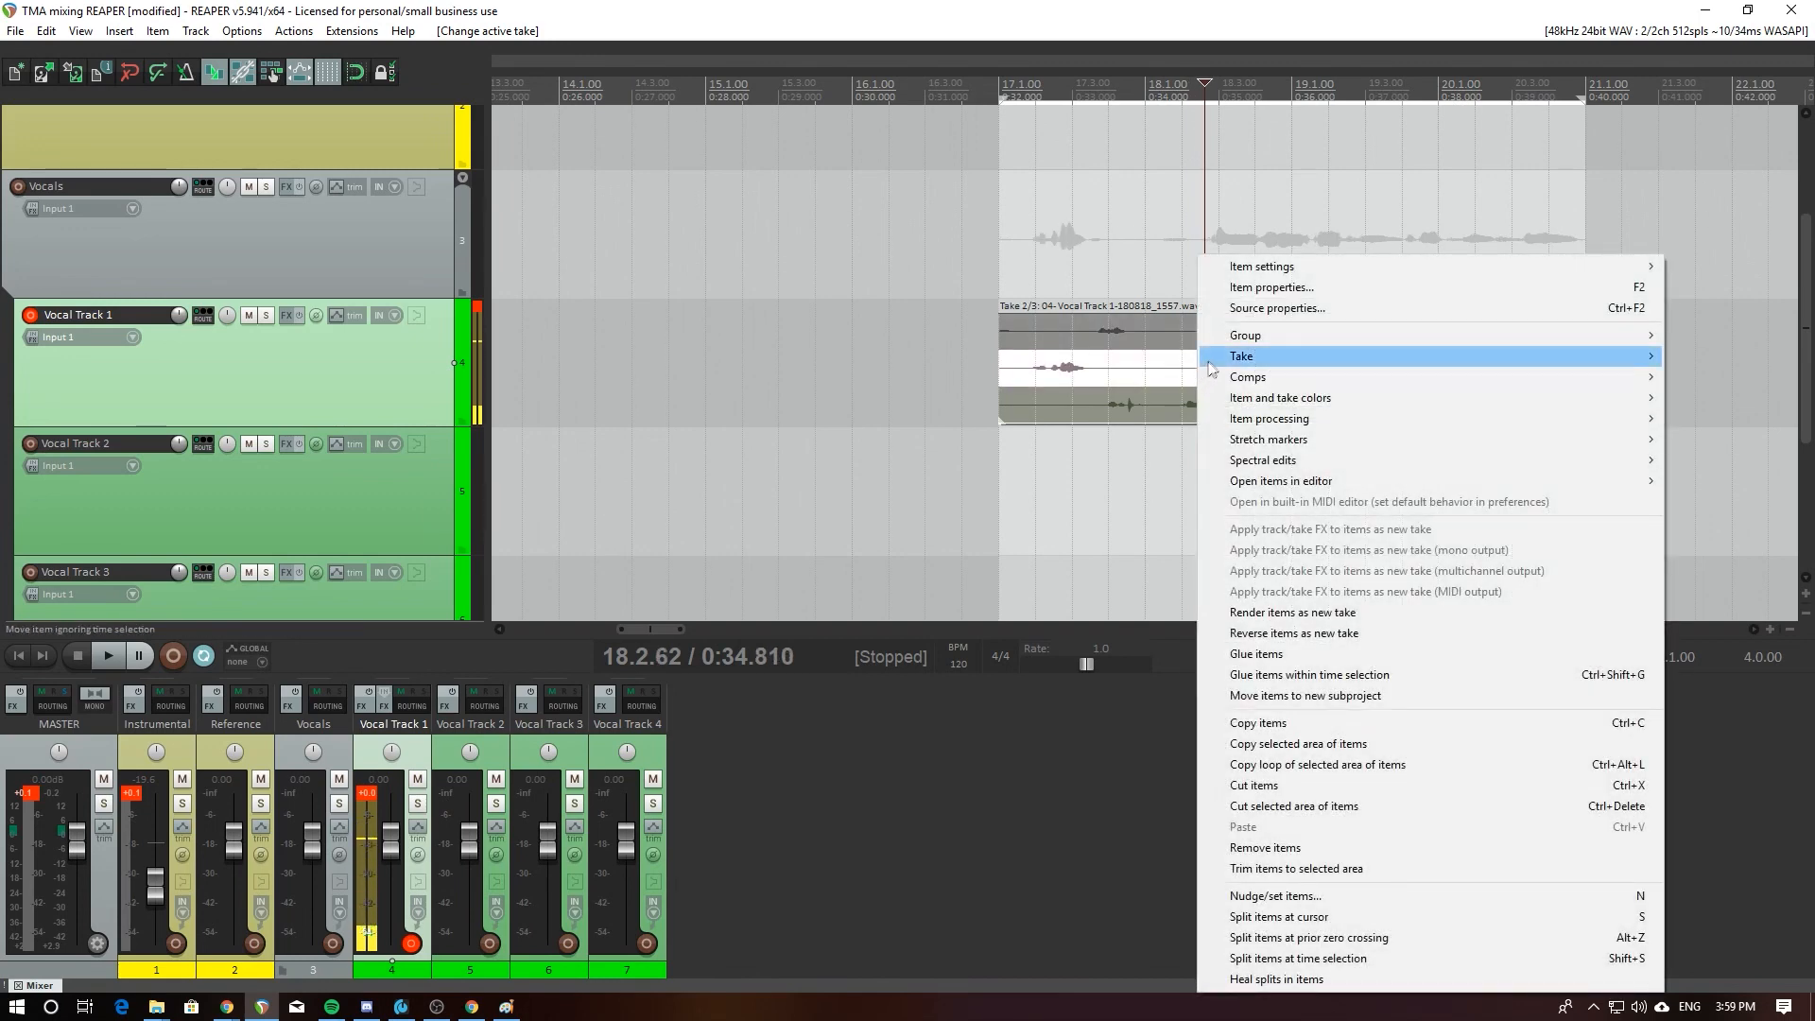
pyautogui.moveTo(1280, 360)
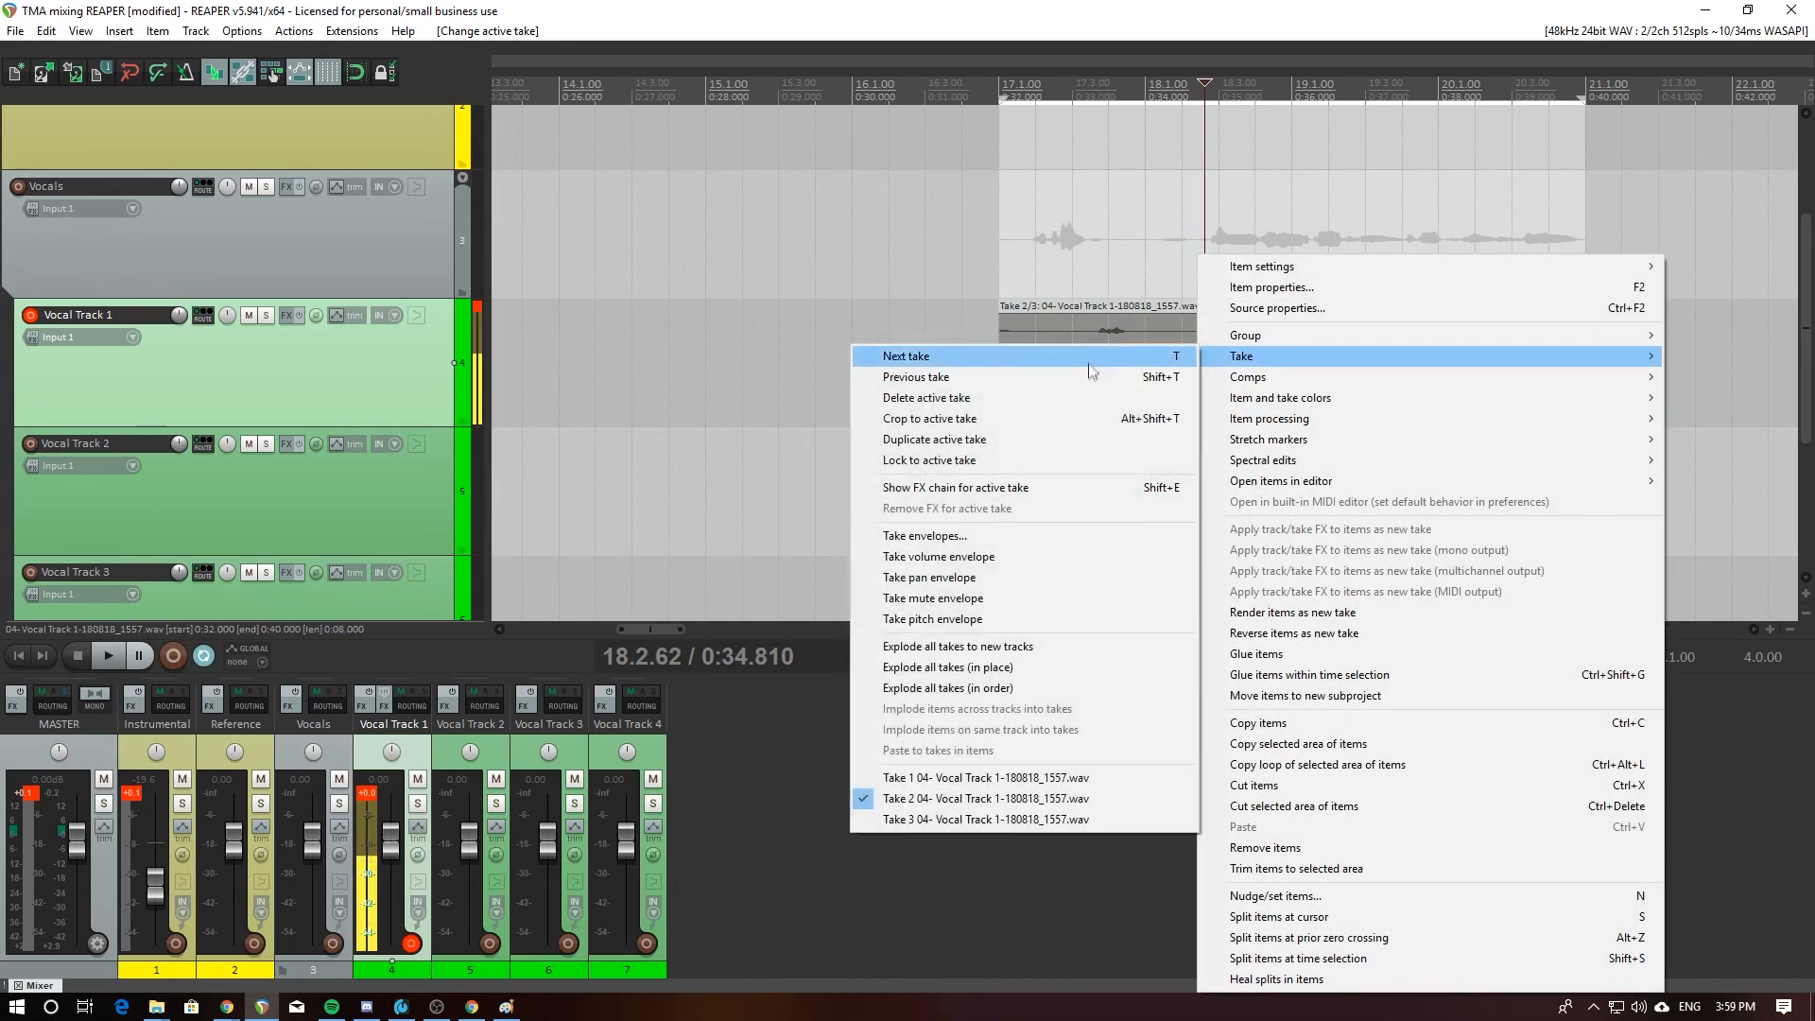
pyautogui.click(1087, 423)
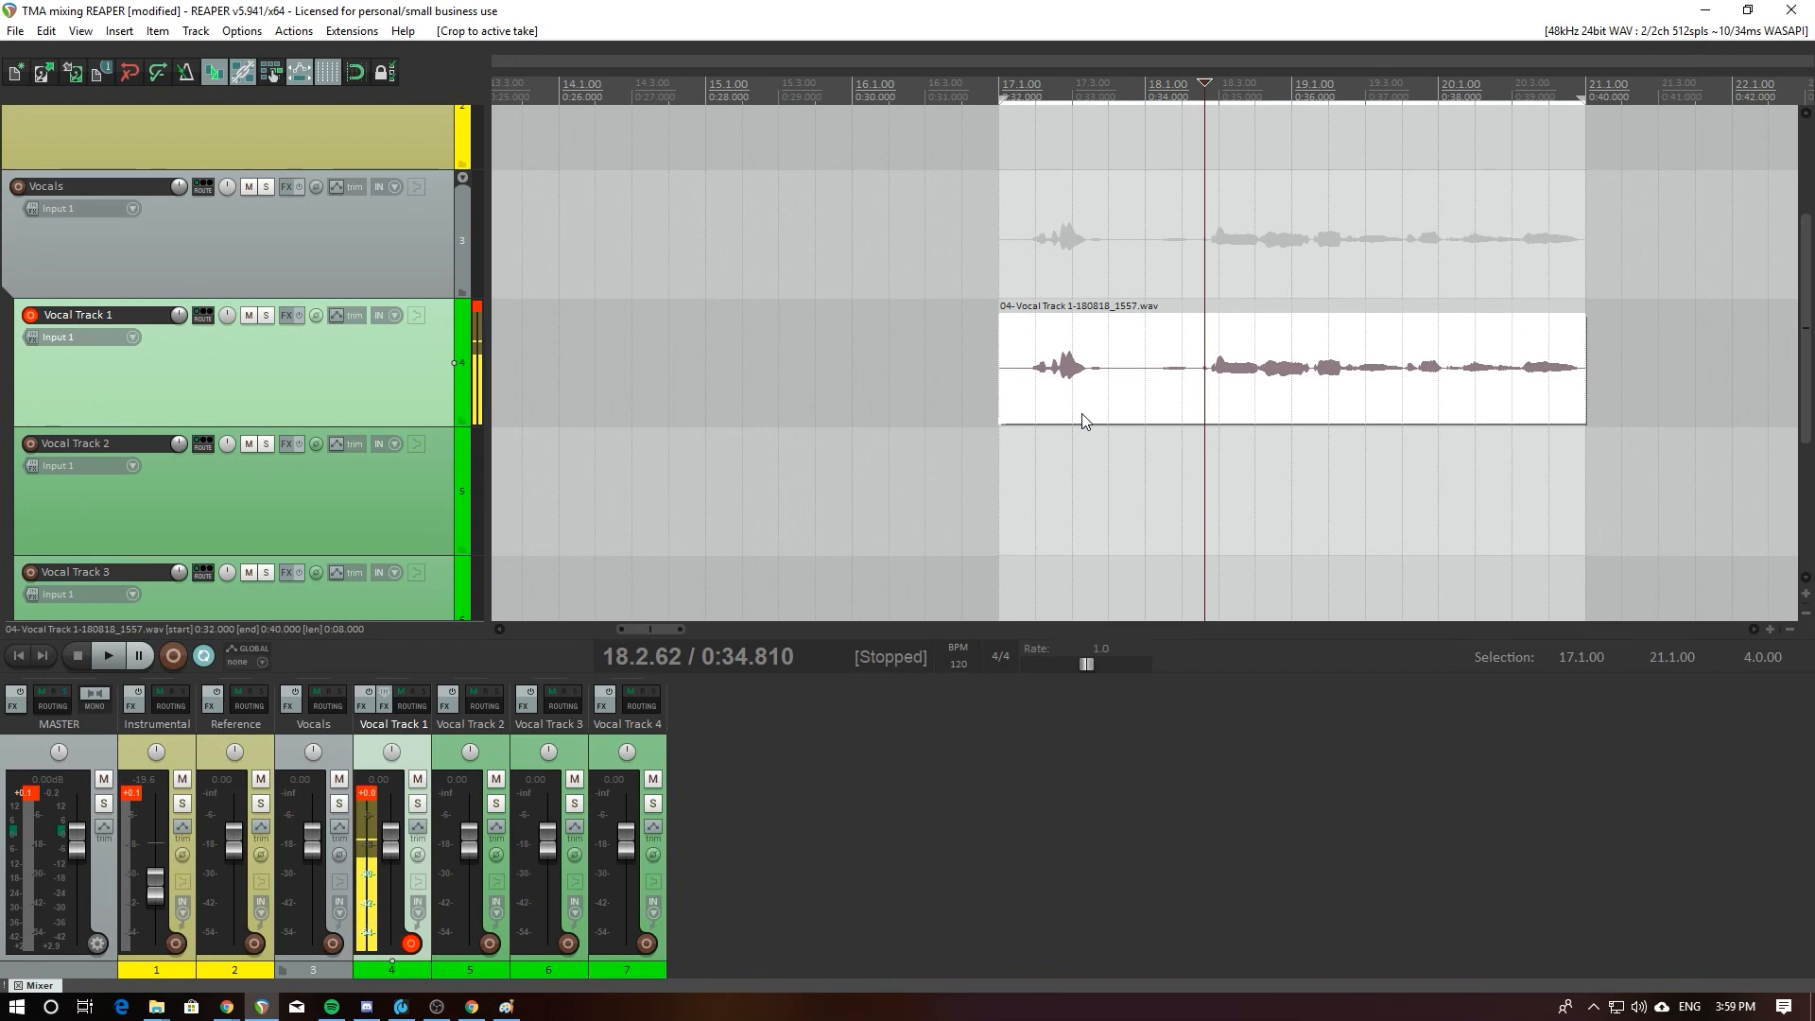
pyautogui.hotkey('ctrl', 'z')
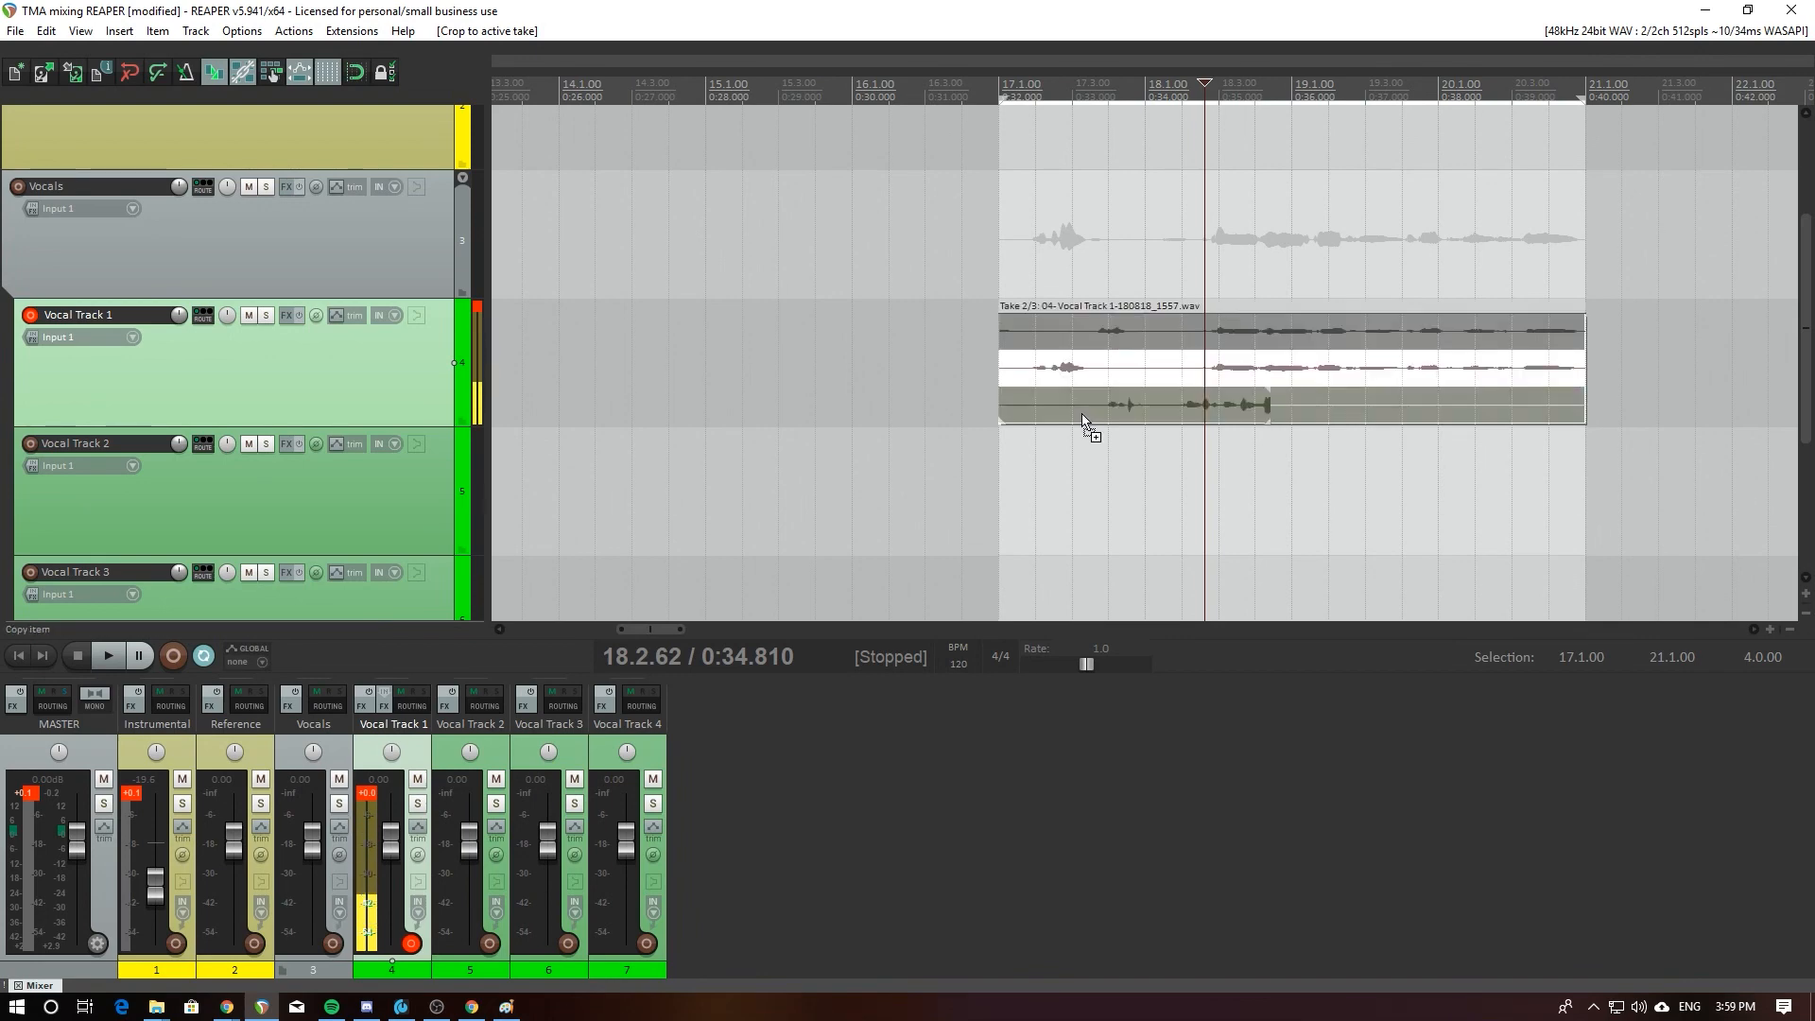
# Step: Split Vocal Track 1's recorded item at about 0:35.5 and again at about 0:36.9
pyautogui.press('Left')
pyautogui.press('Left')
pyautogui.press('Left')
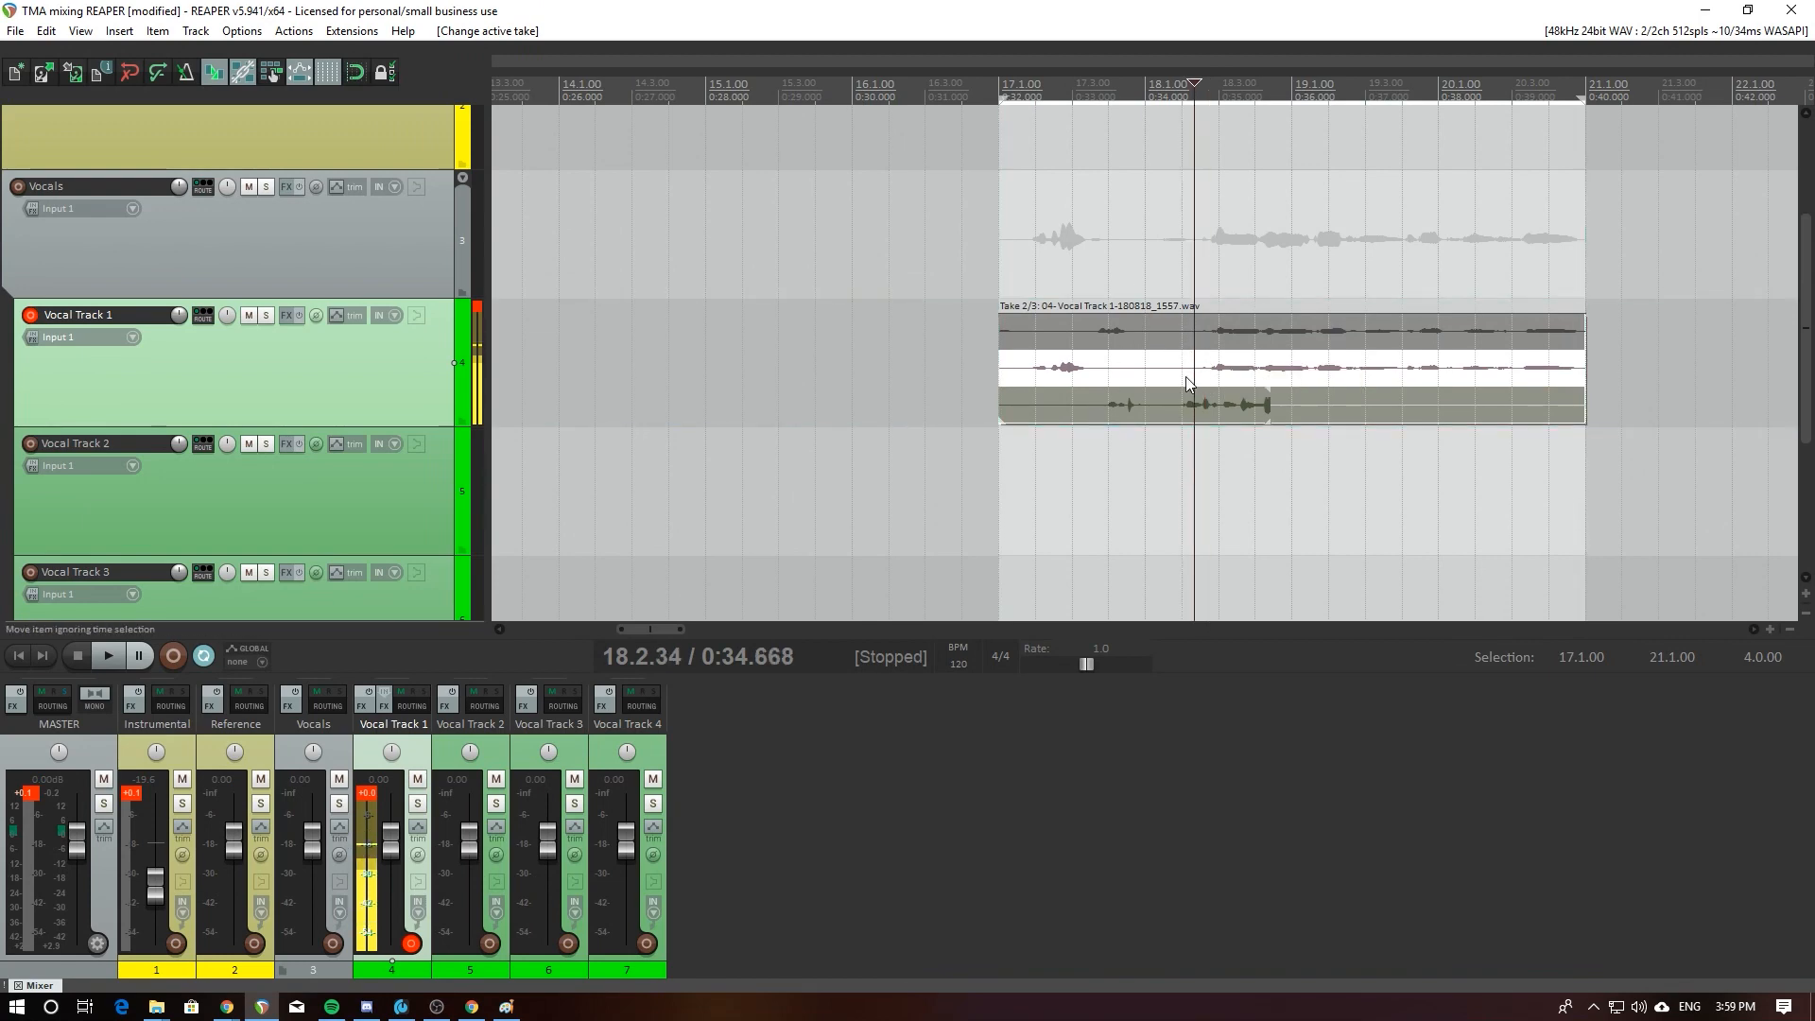
pyautogui.press('Right')
pyautogui.press('Right')
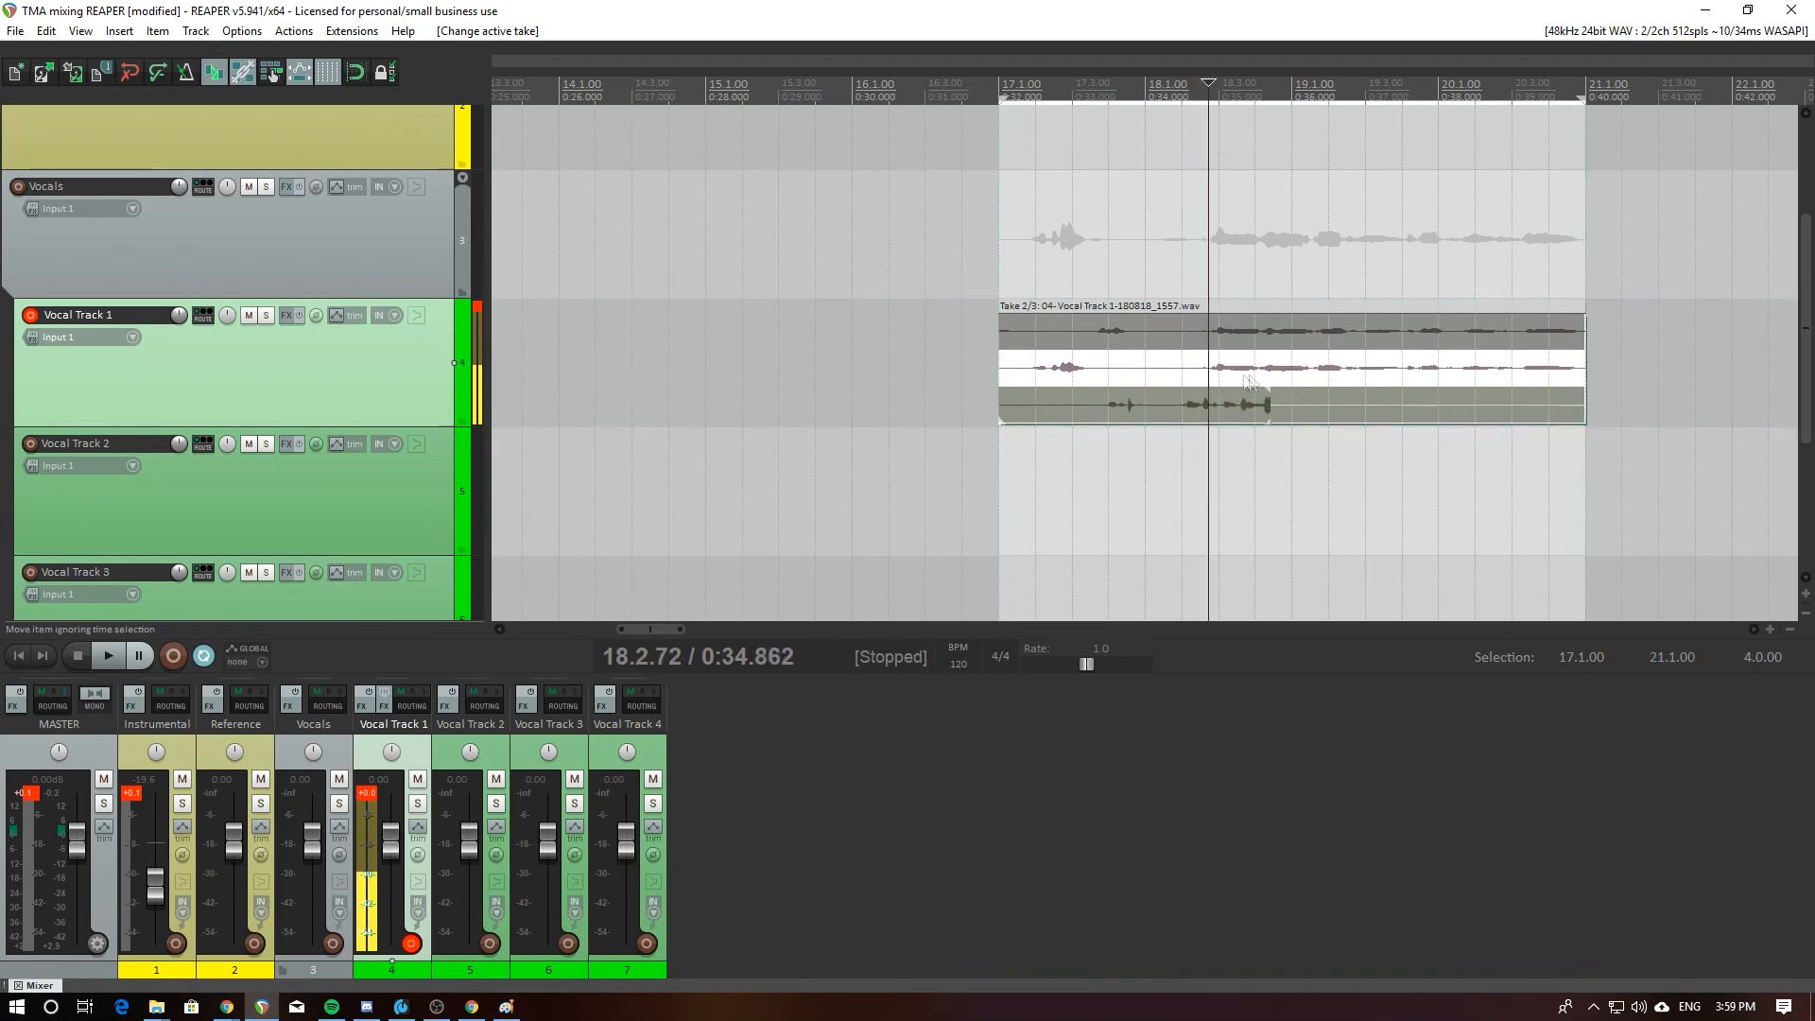
pyautogui.press('s')
pyautogui.click(1210, 376)
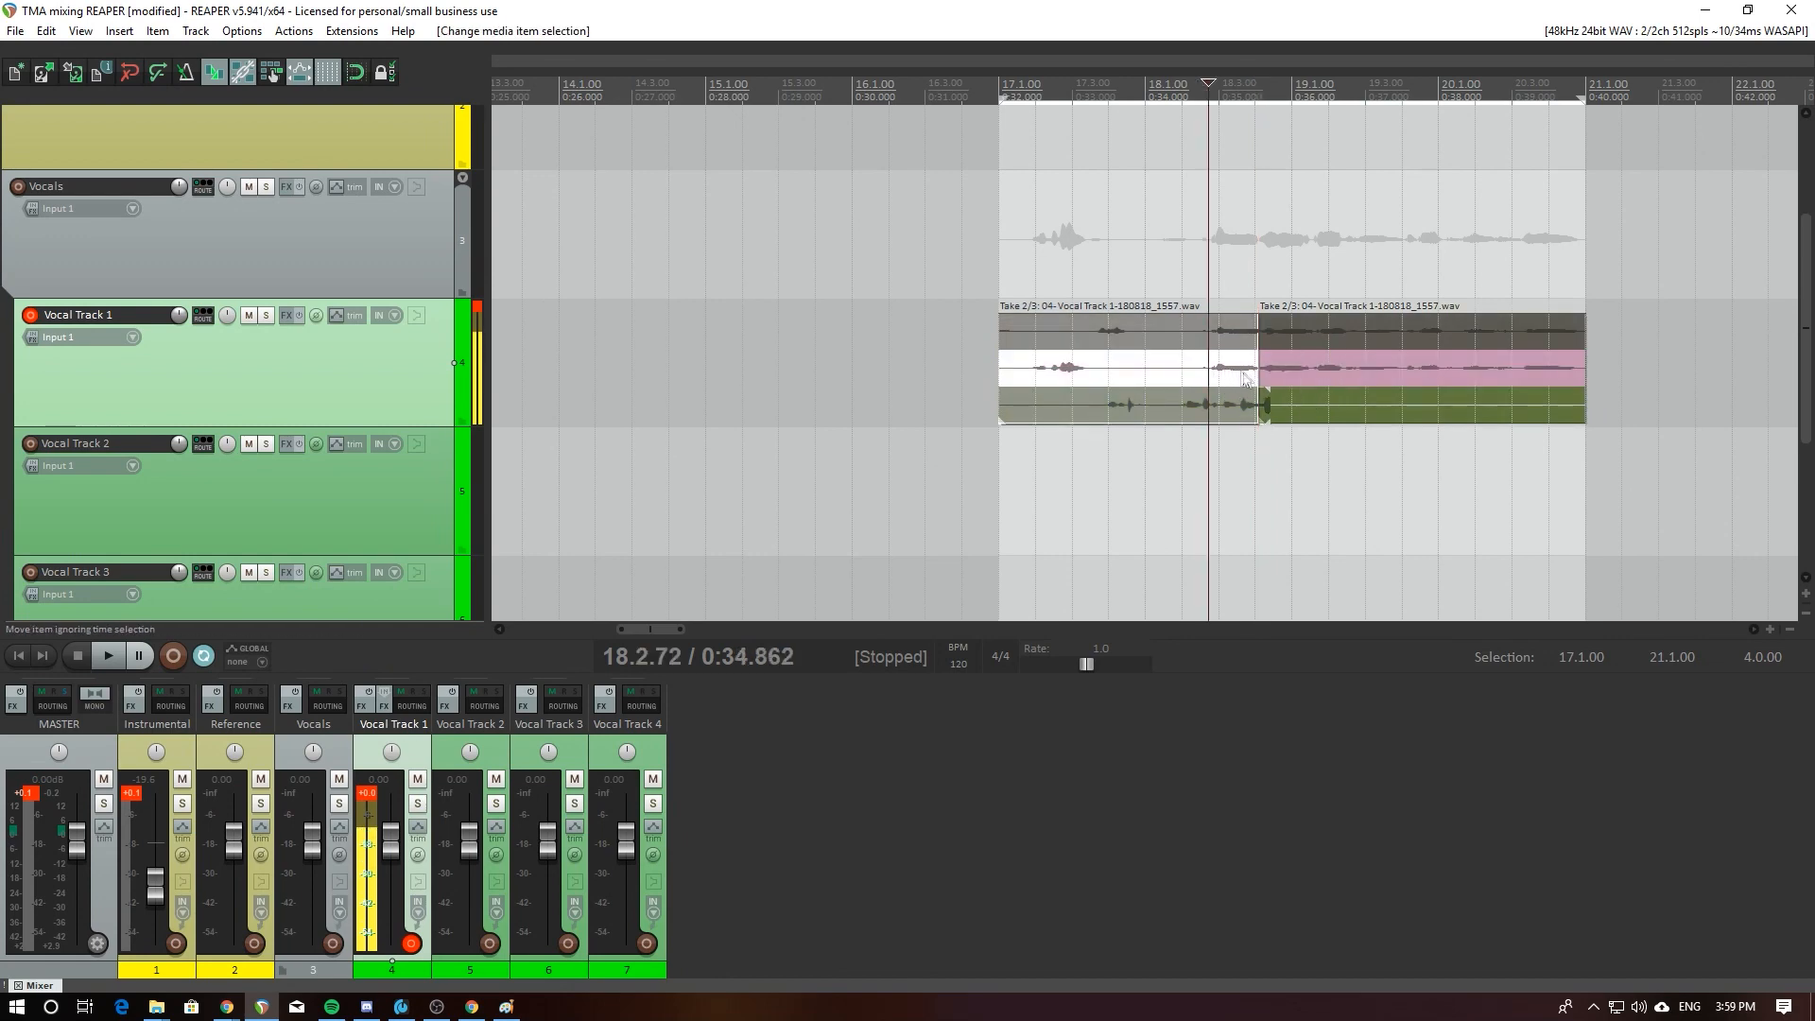
pyautogui.click(1257, 371)
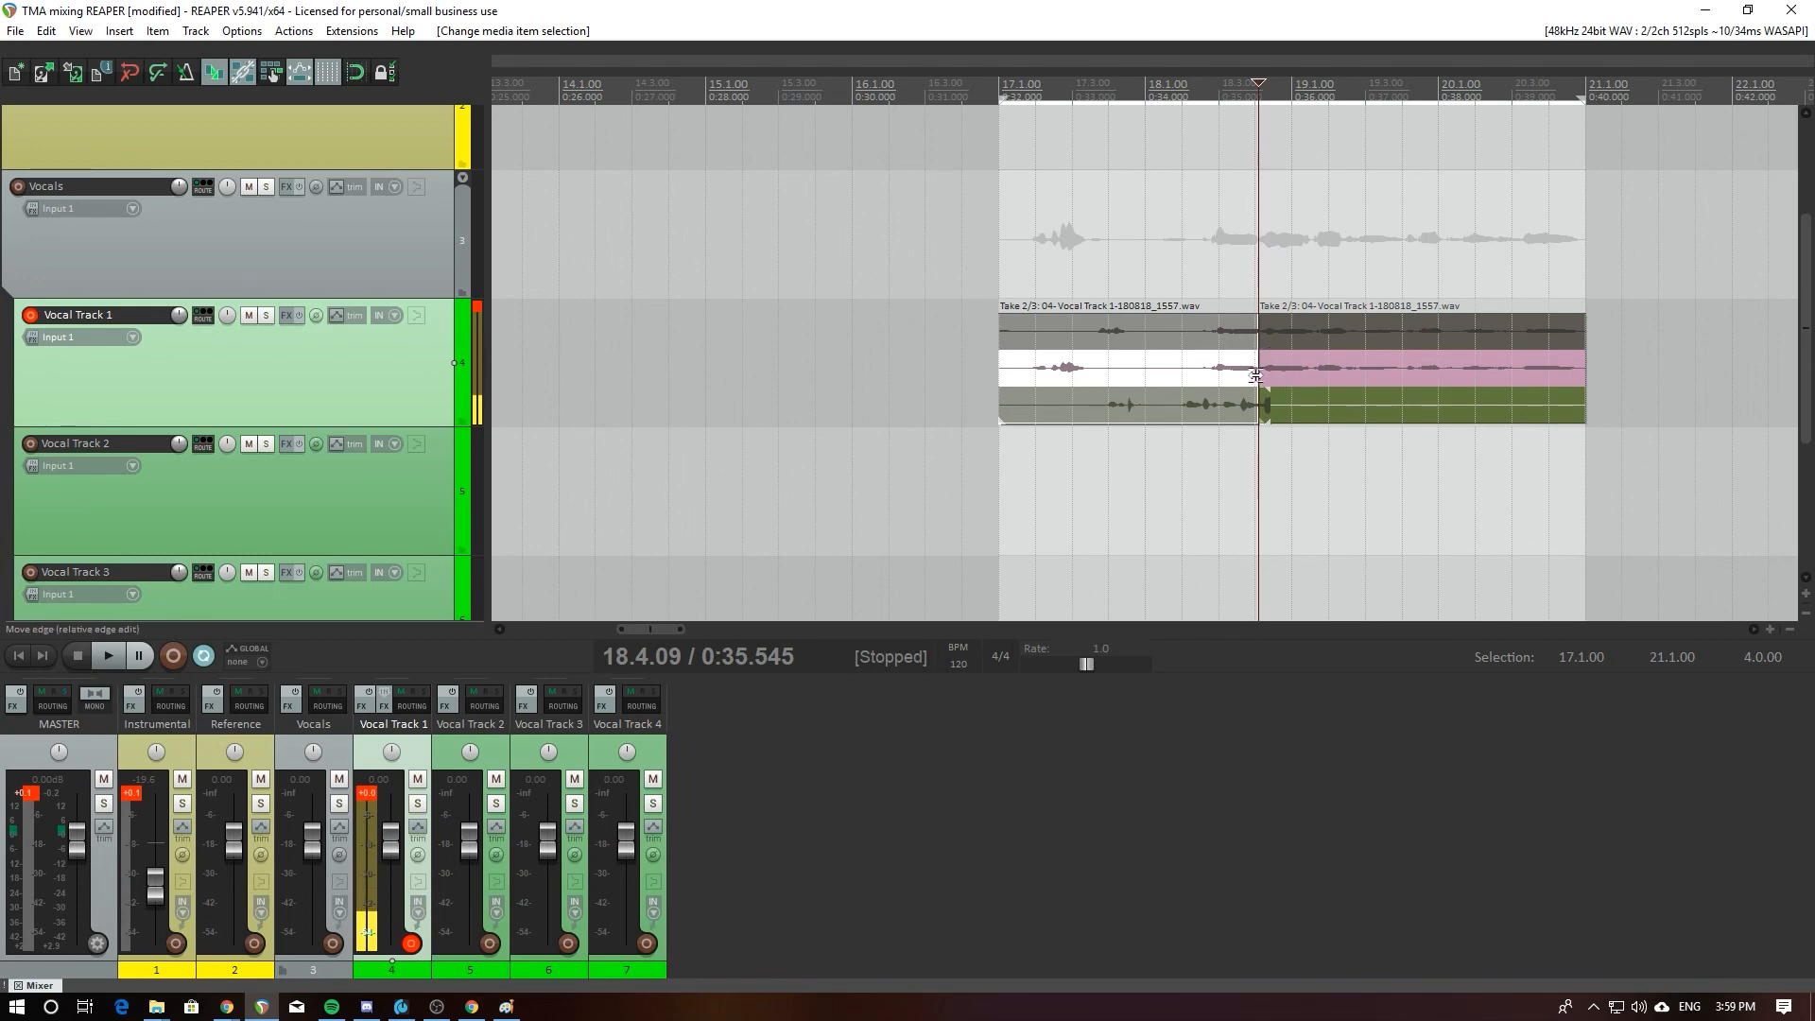
pyautogui.click(1234, 378)
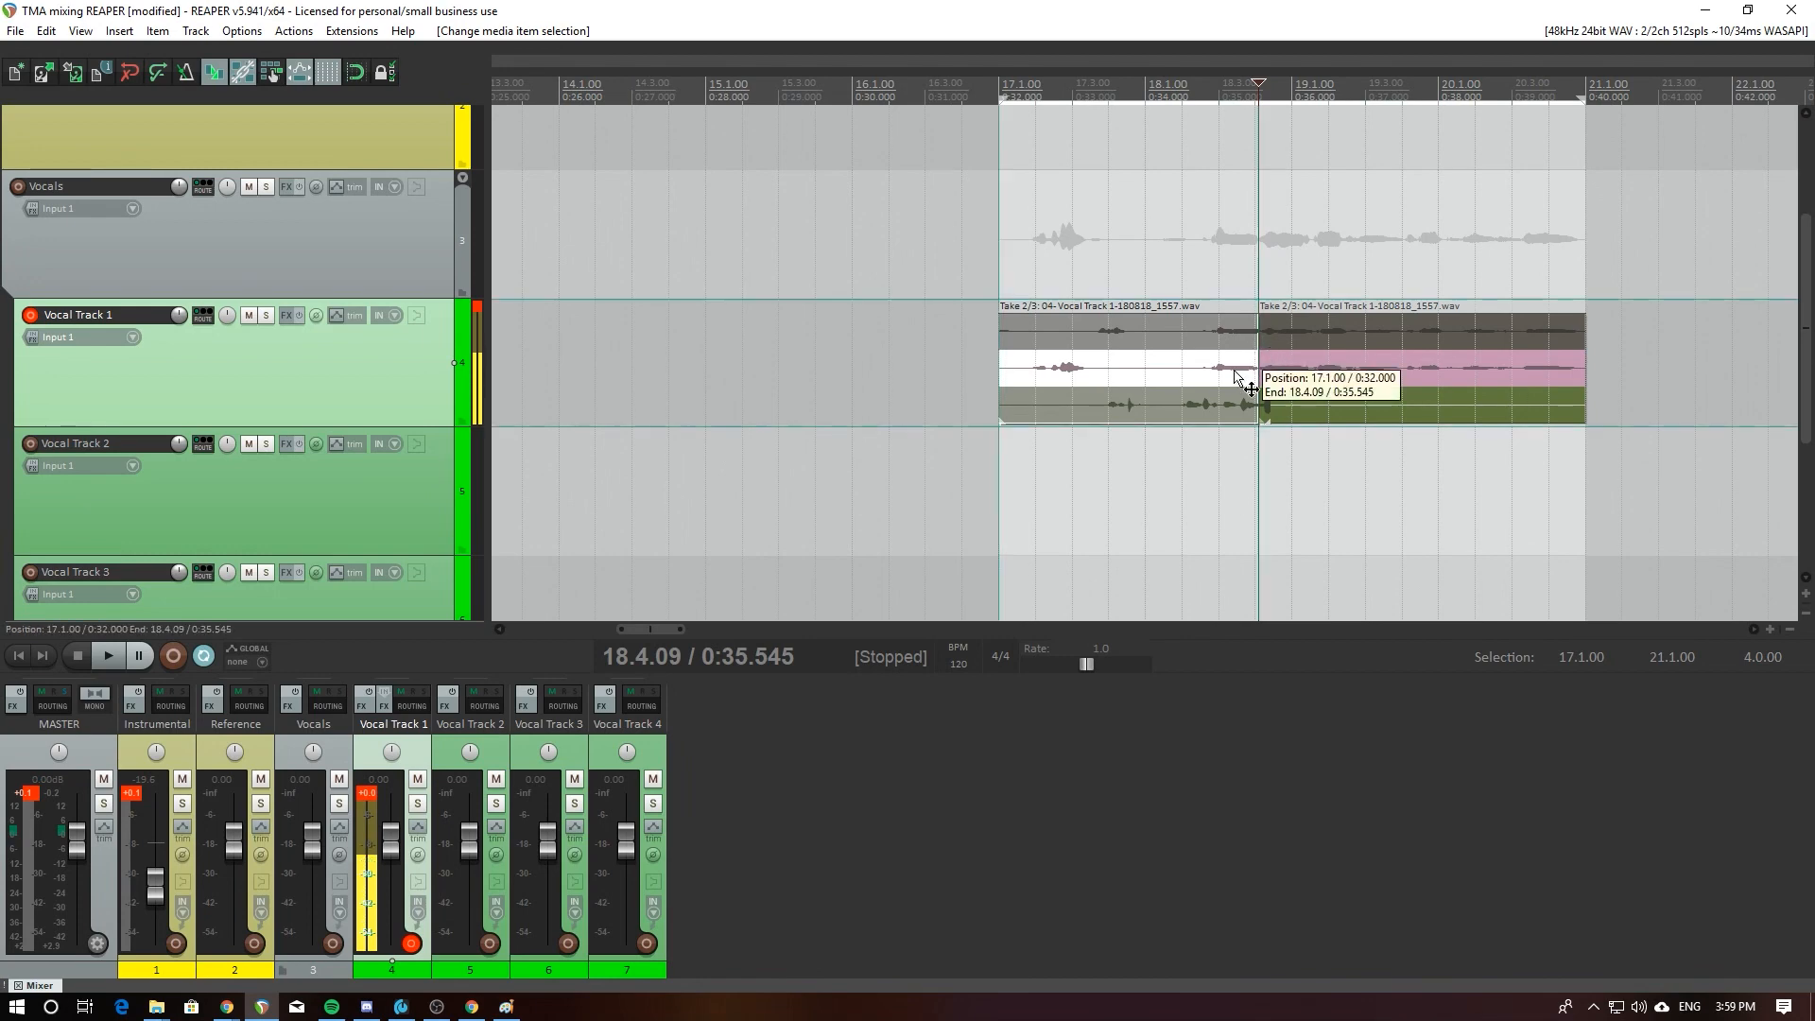
pyautogui.click(1358, 367)
pyautogui.press('s')
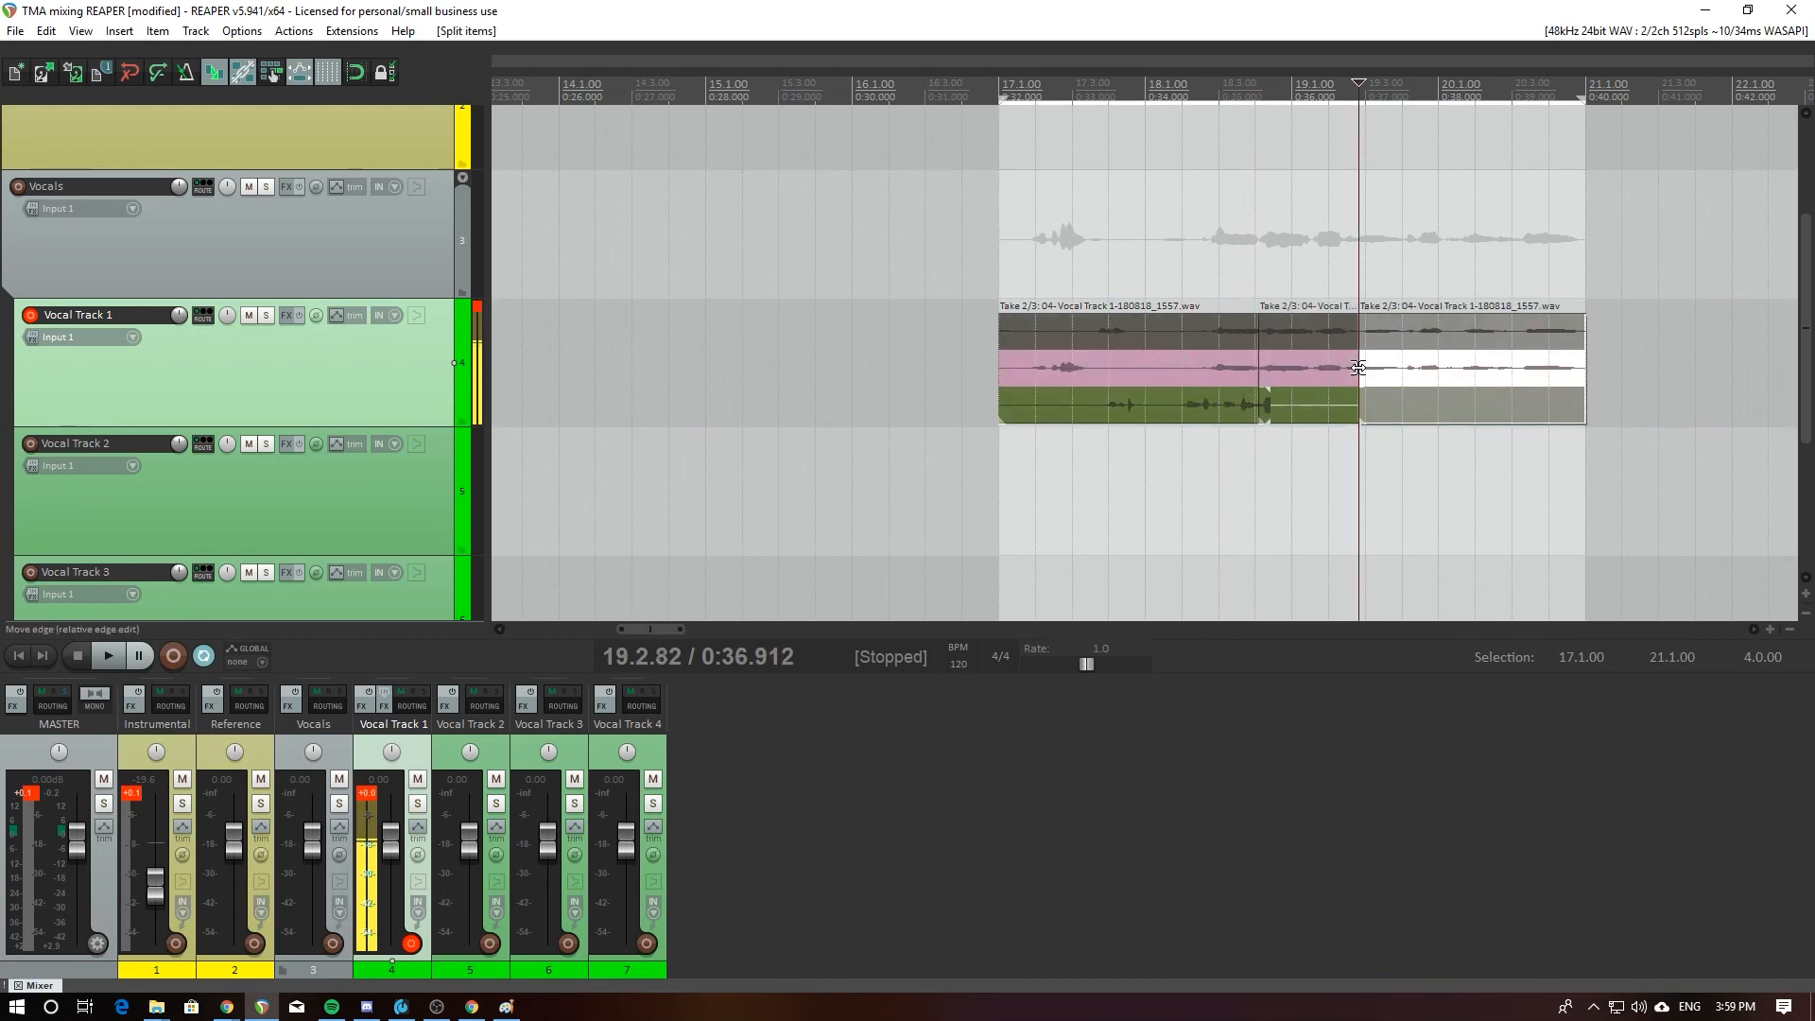
# Step: Make take 1 active in Vocal Track 1's middle segment and take 3 active in its last segment, keeping take 2 in the first
pyautogui.click(1308, 333)
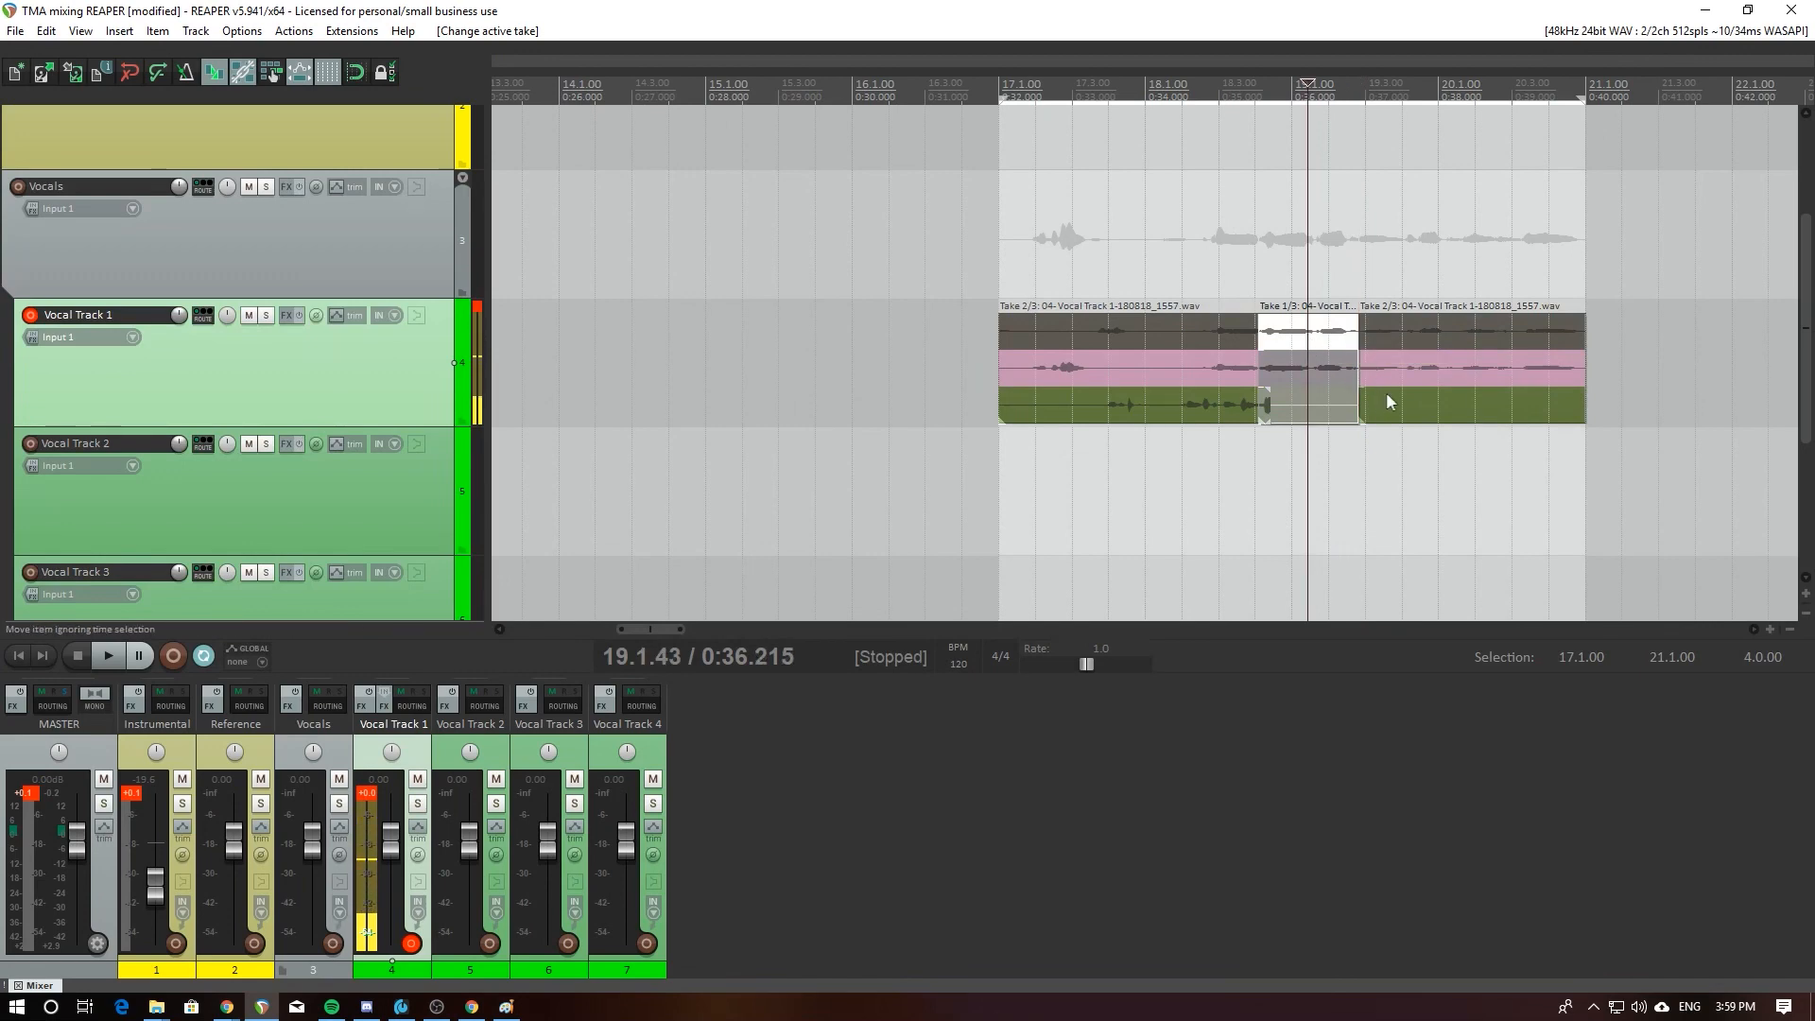
pyautogui.click(1409, 407)
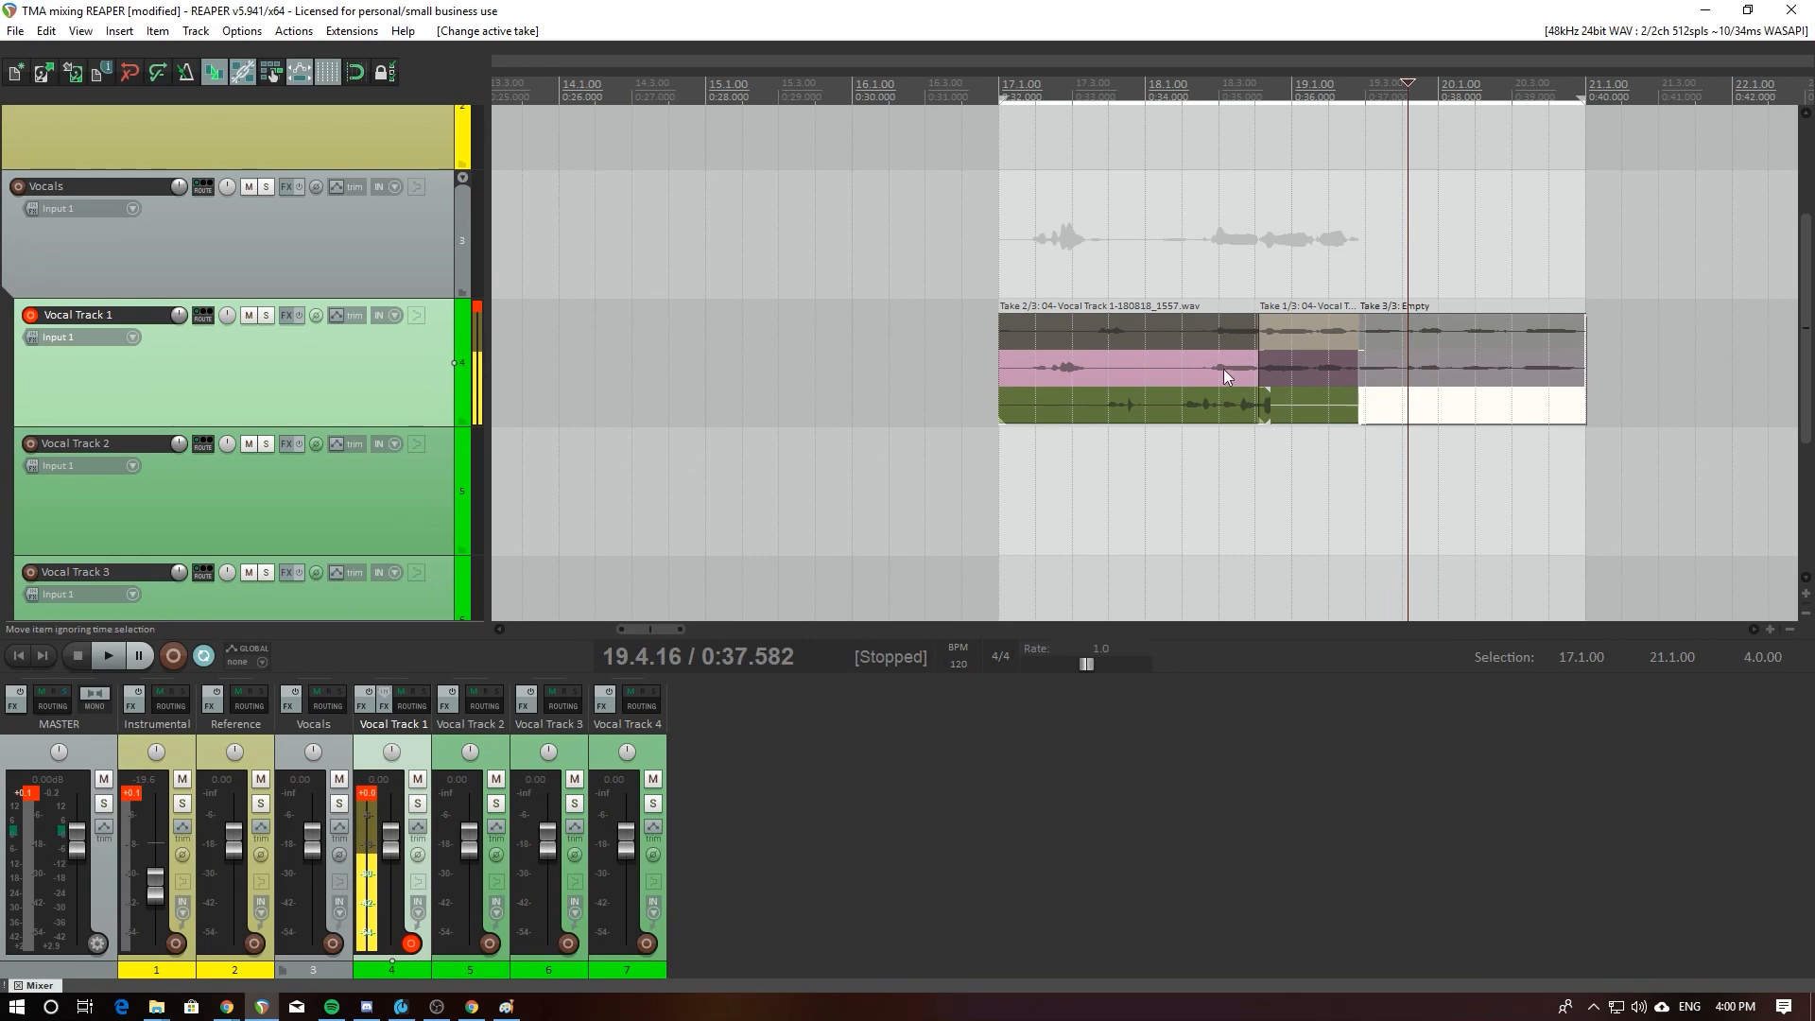
pyautogui.click(1227, 369)
pyautogui.click(1302, 330)
pyautogui.click(1405, 411)
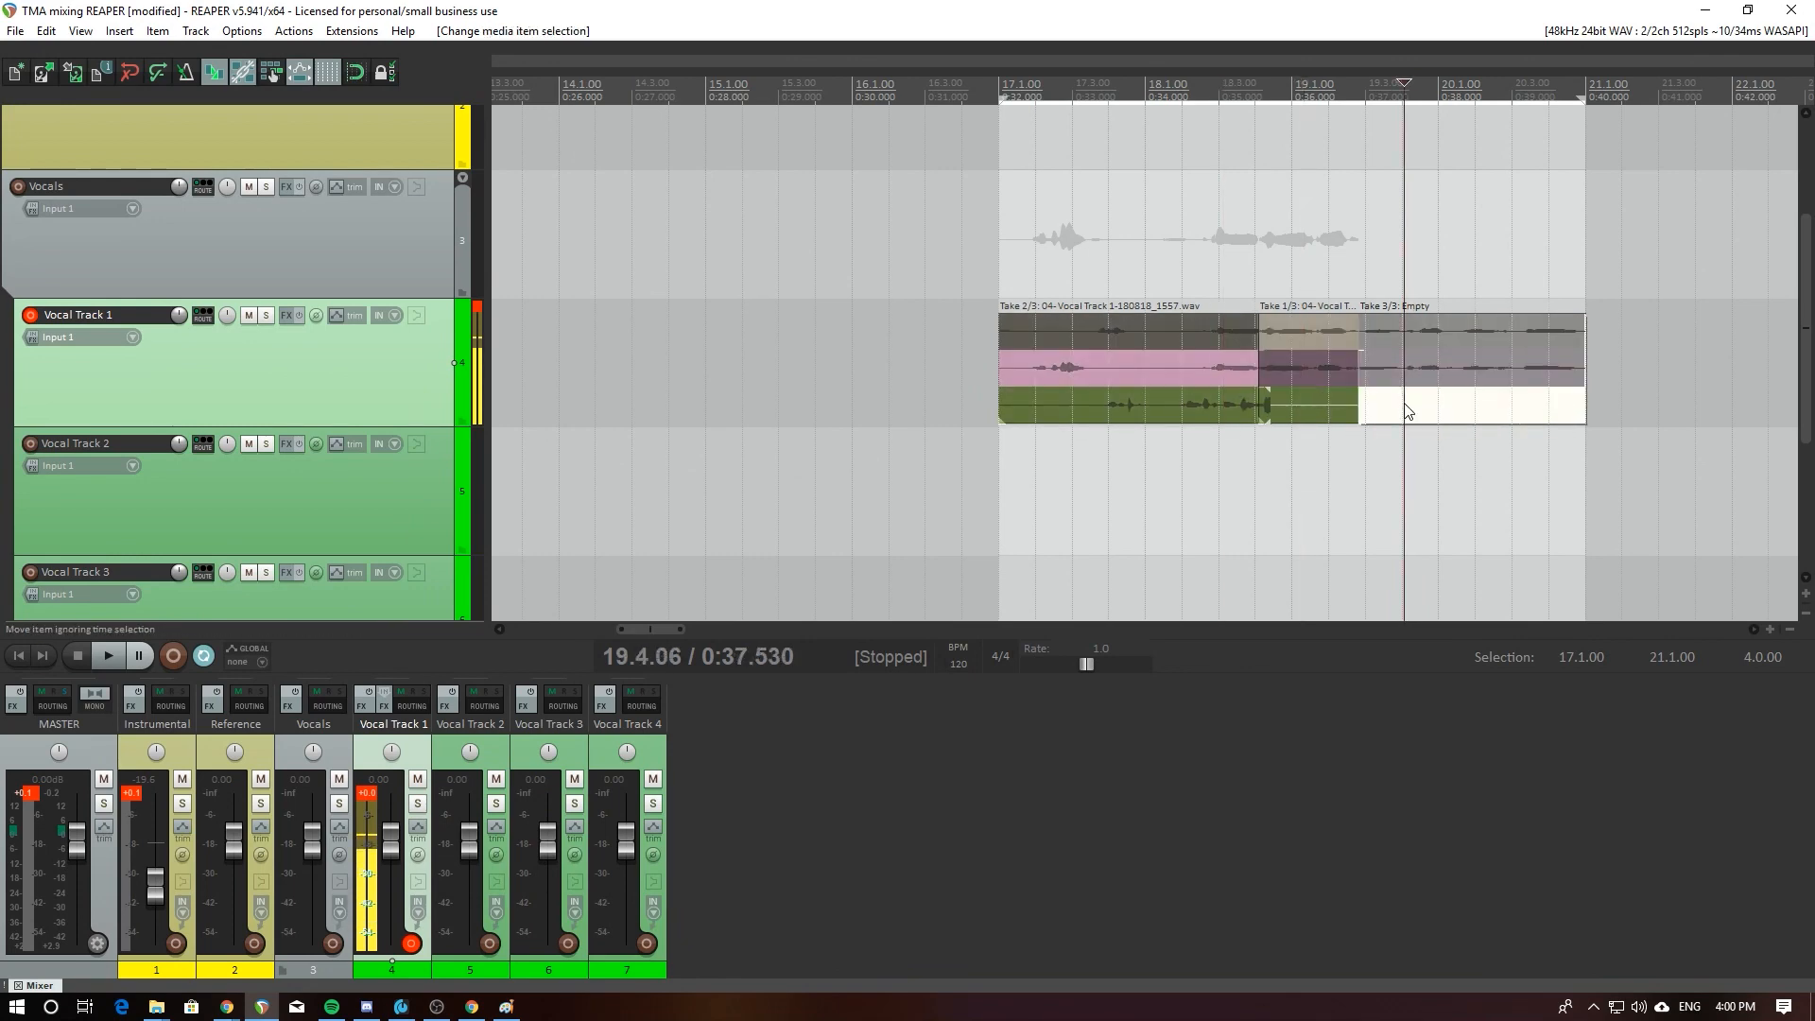
# Step: Play the combined takes on Vocal Track 1 from about 0:34.7 to check the transition between segments
pyautogui.click(1188, 368)
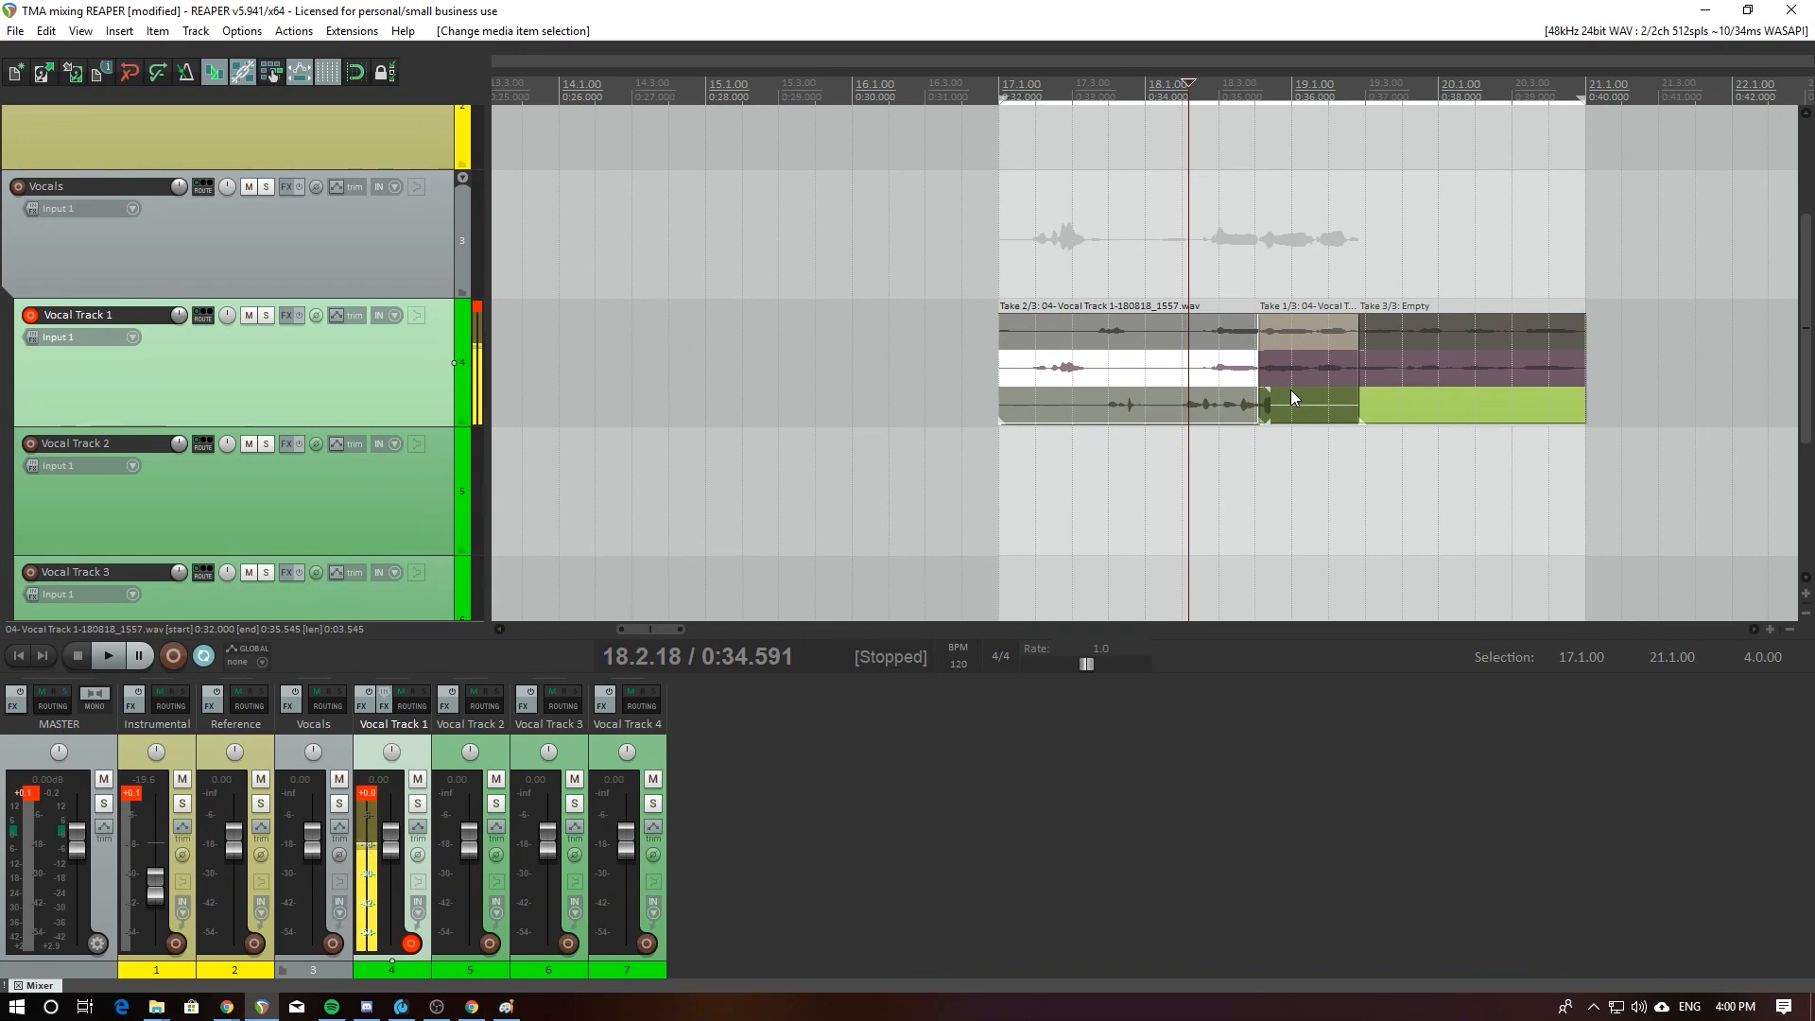
pyautogui.click(1199, 375)
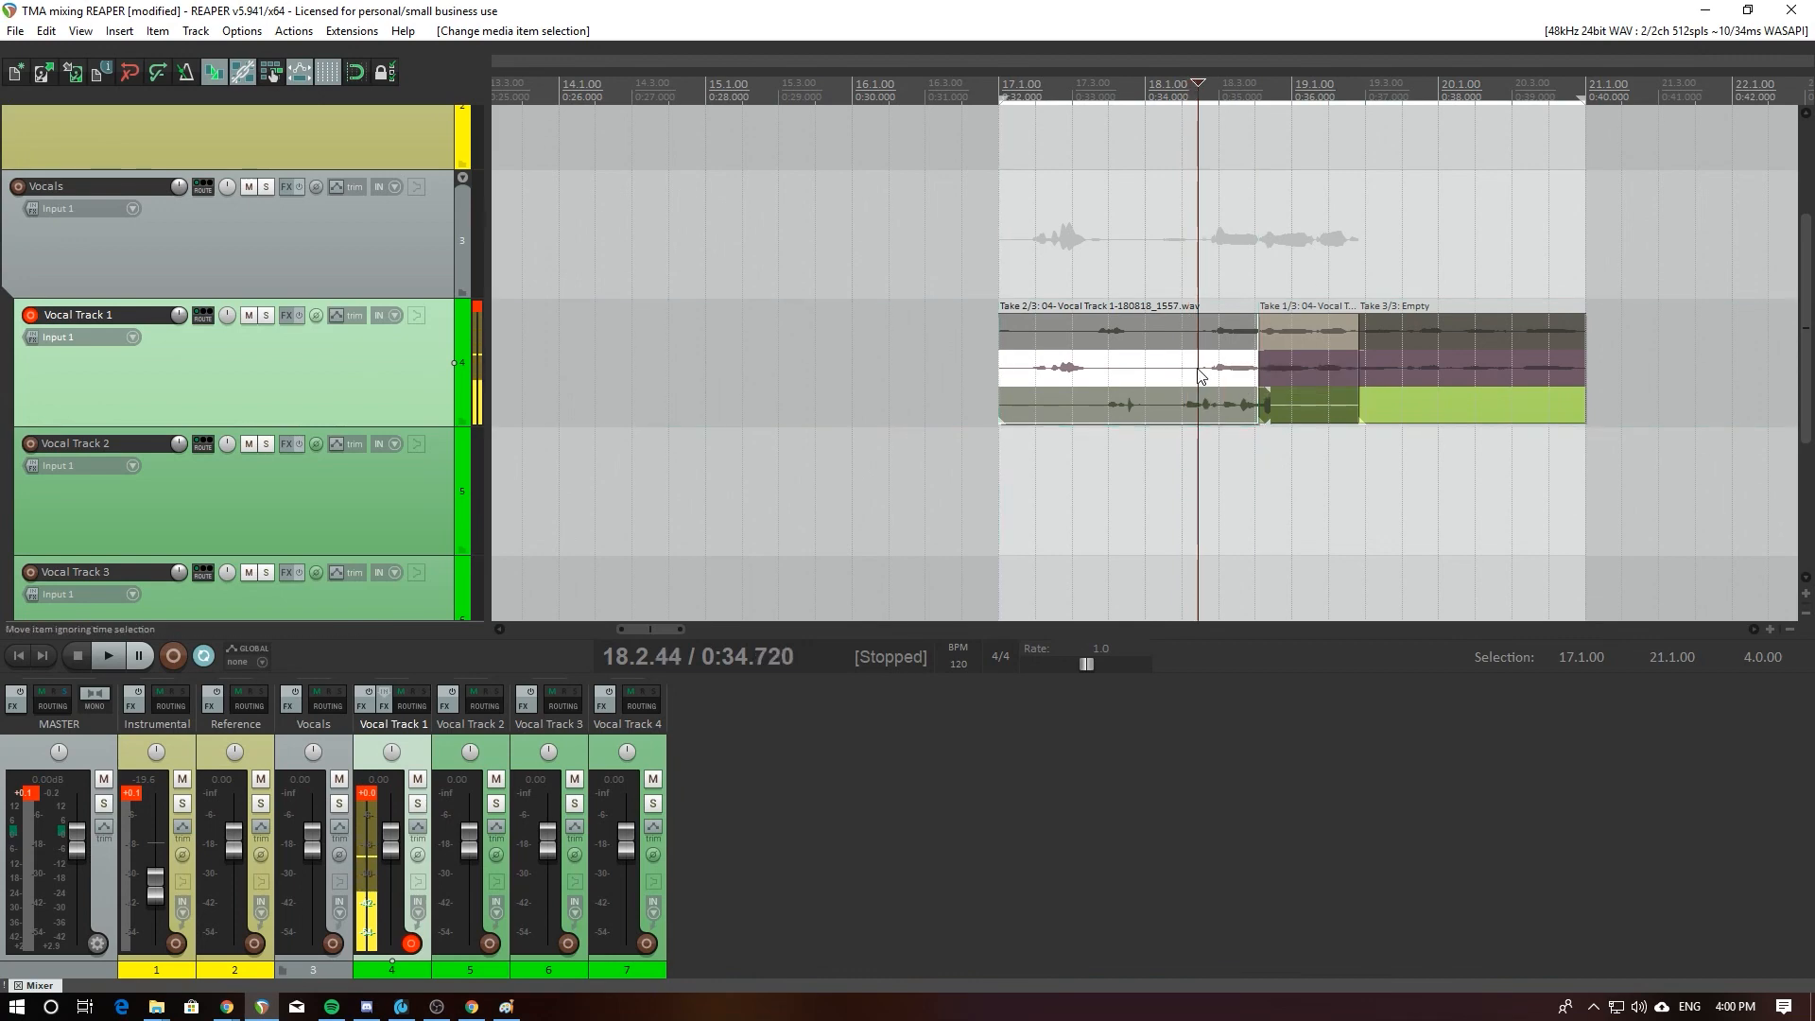
pyautogui.press('space')
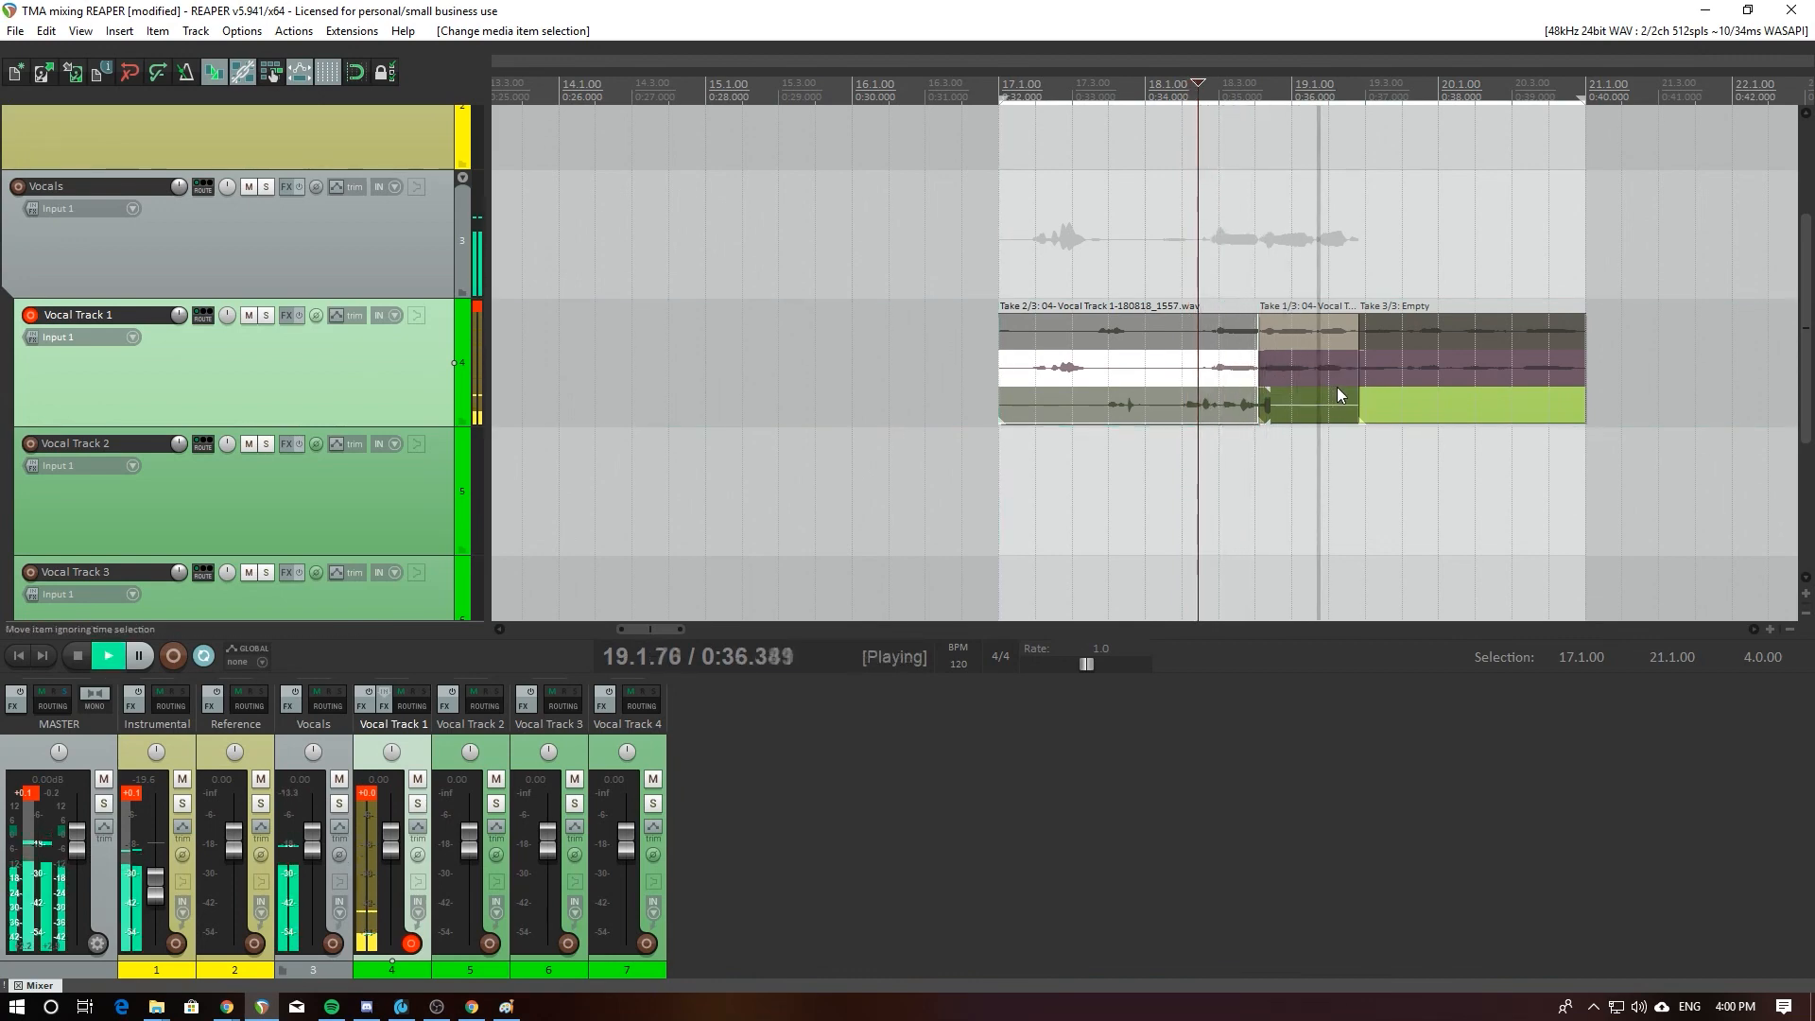
pyautogui.press('space')
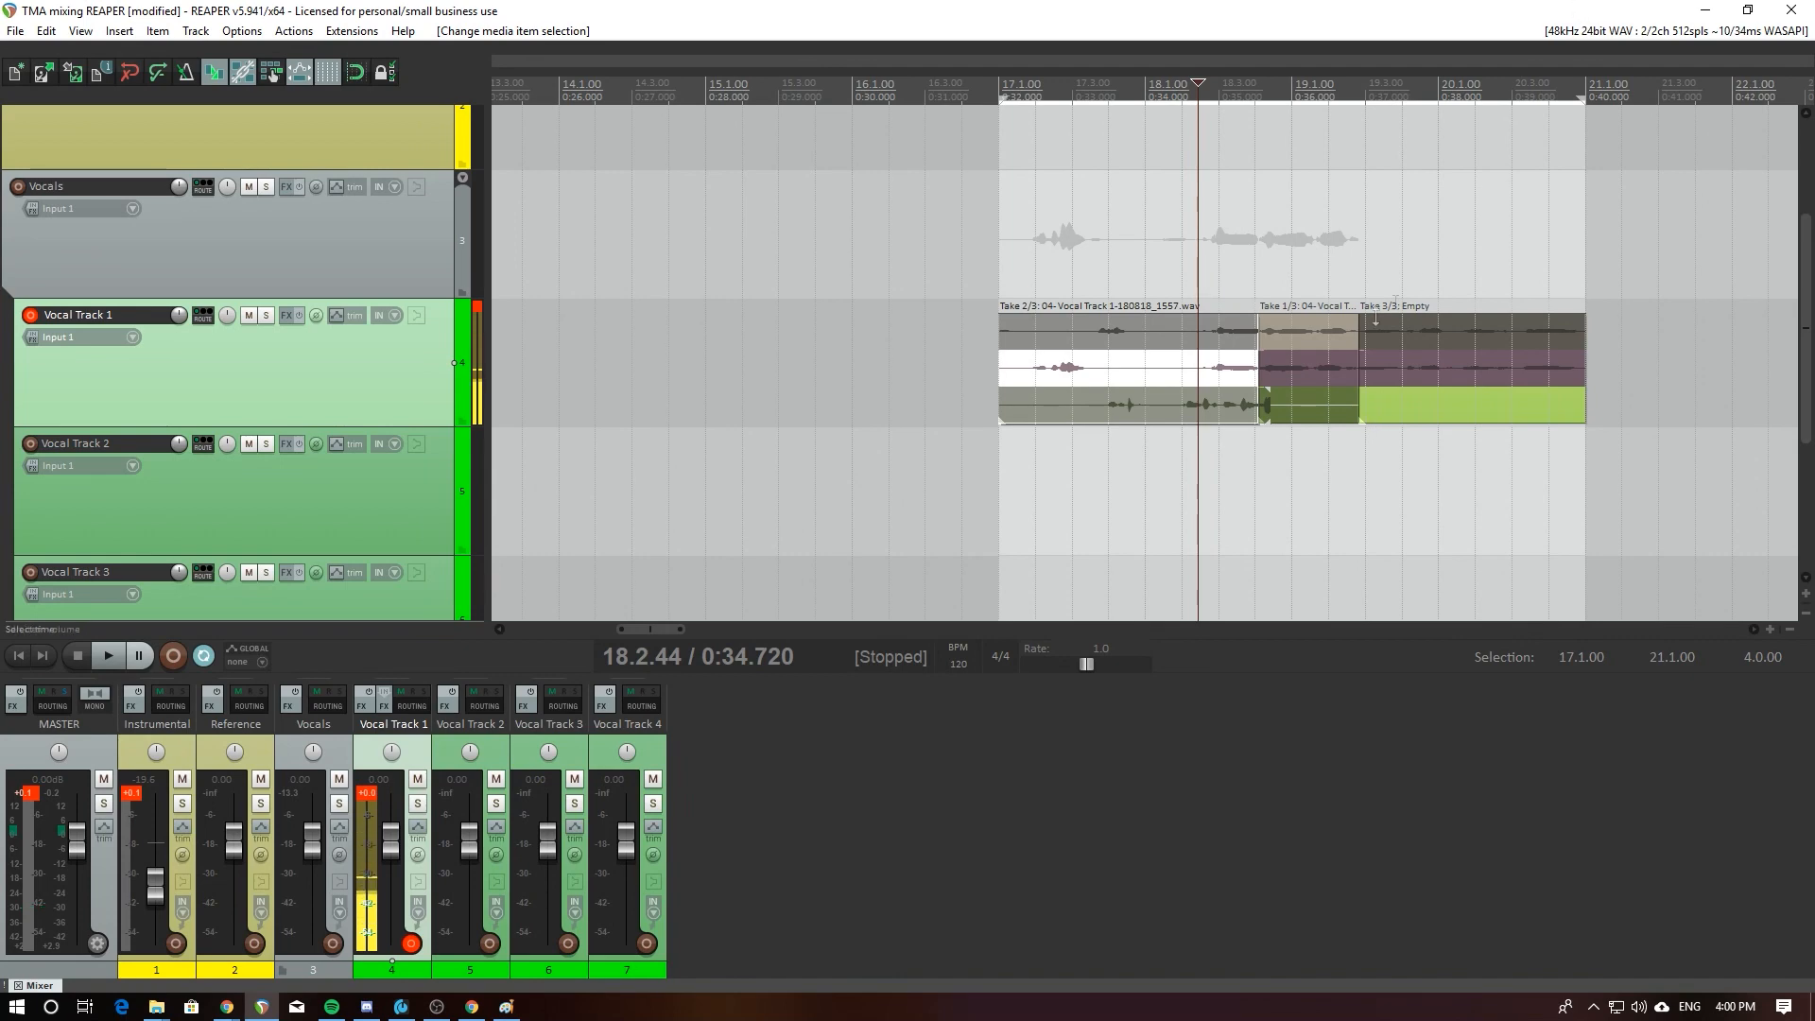
pyautogui.click(1188, 370)
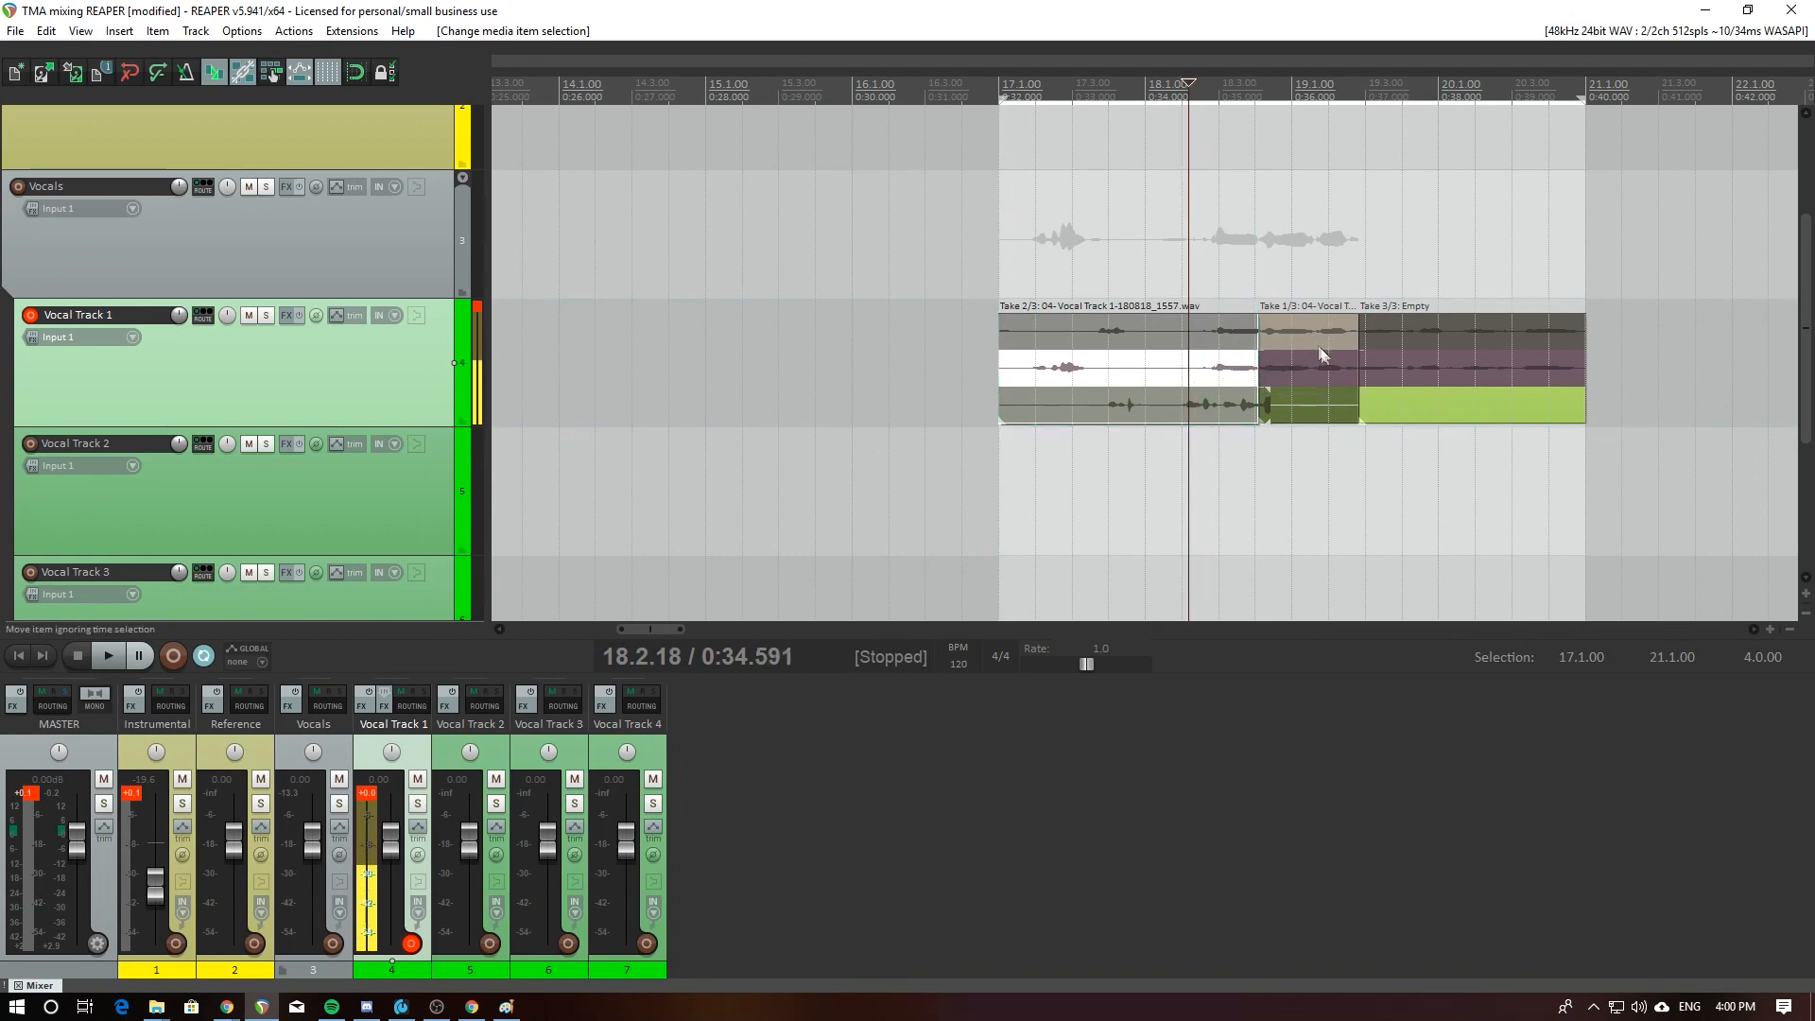
pyautogui.click(1224, 378)
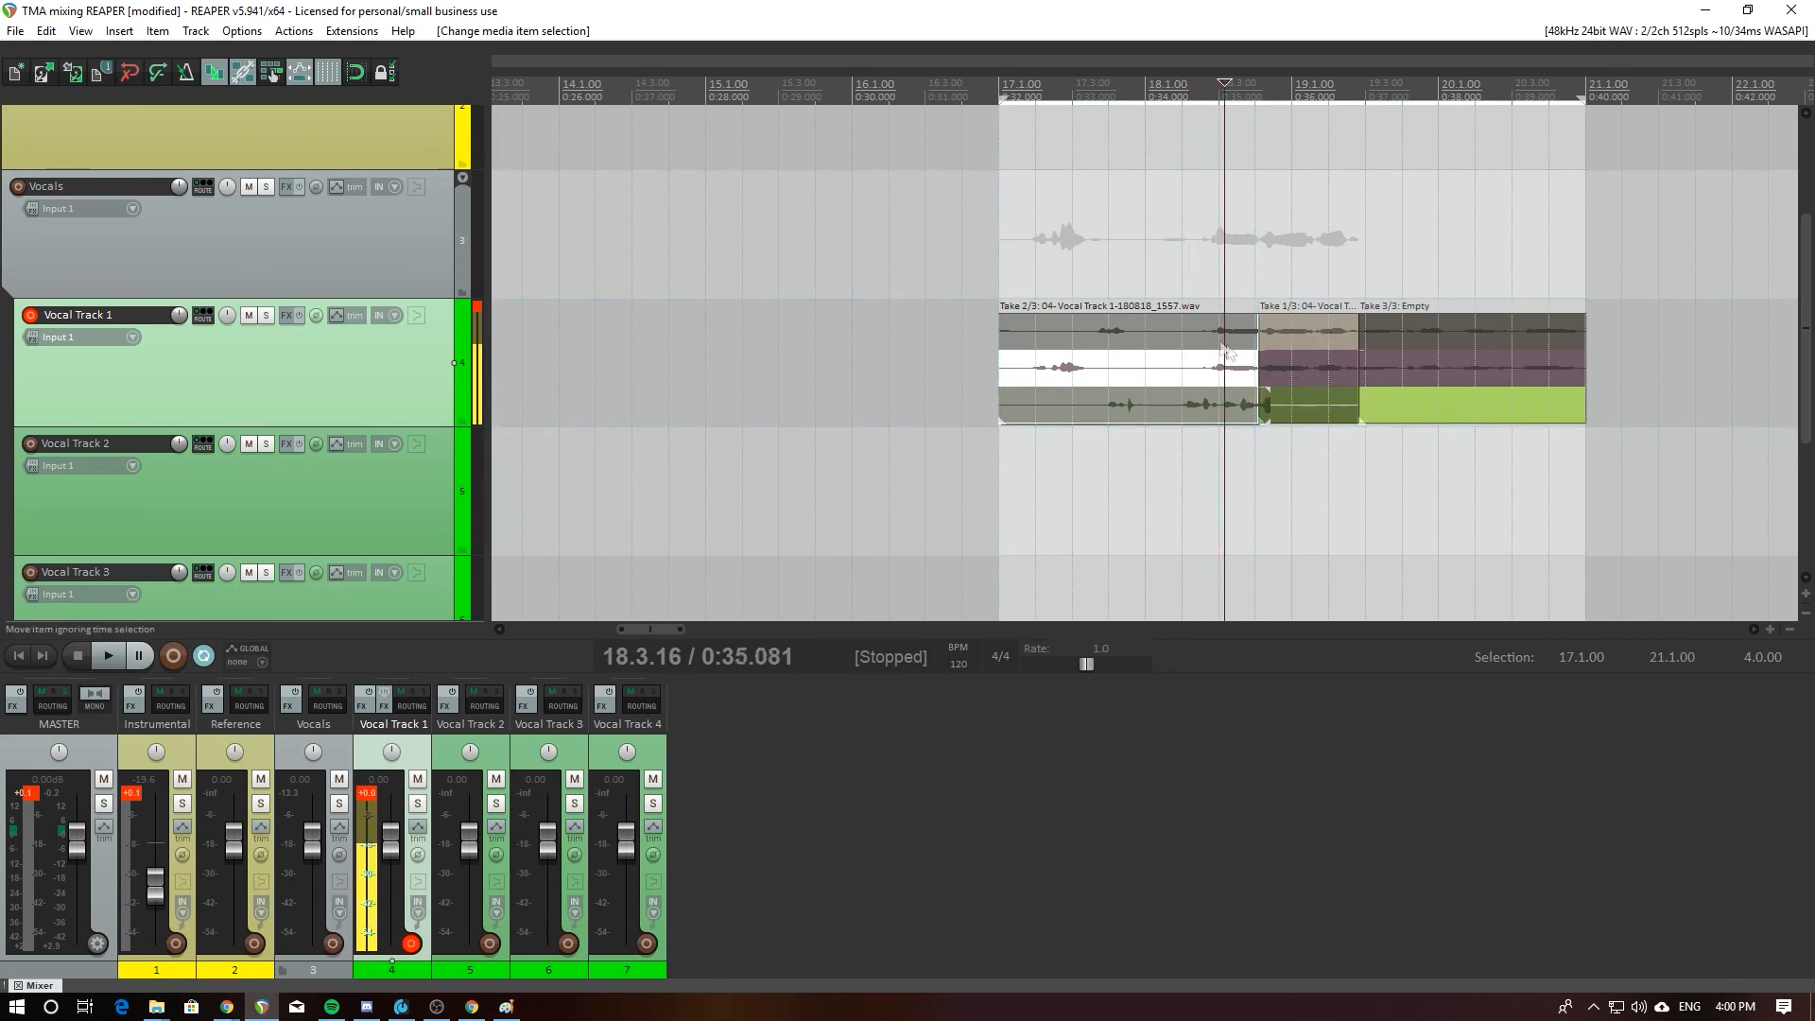
# Step: Select all three Vocal Track 1 segments and crop them to their active takes
pyautogui.click(1219, 359)
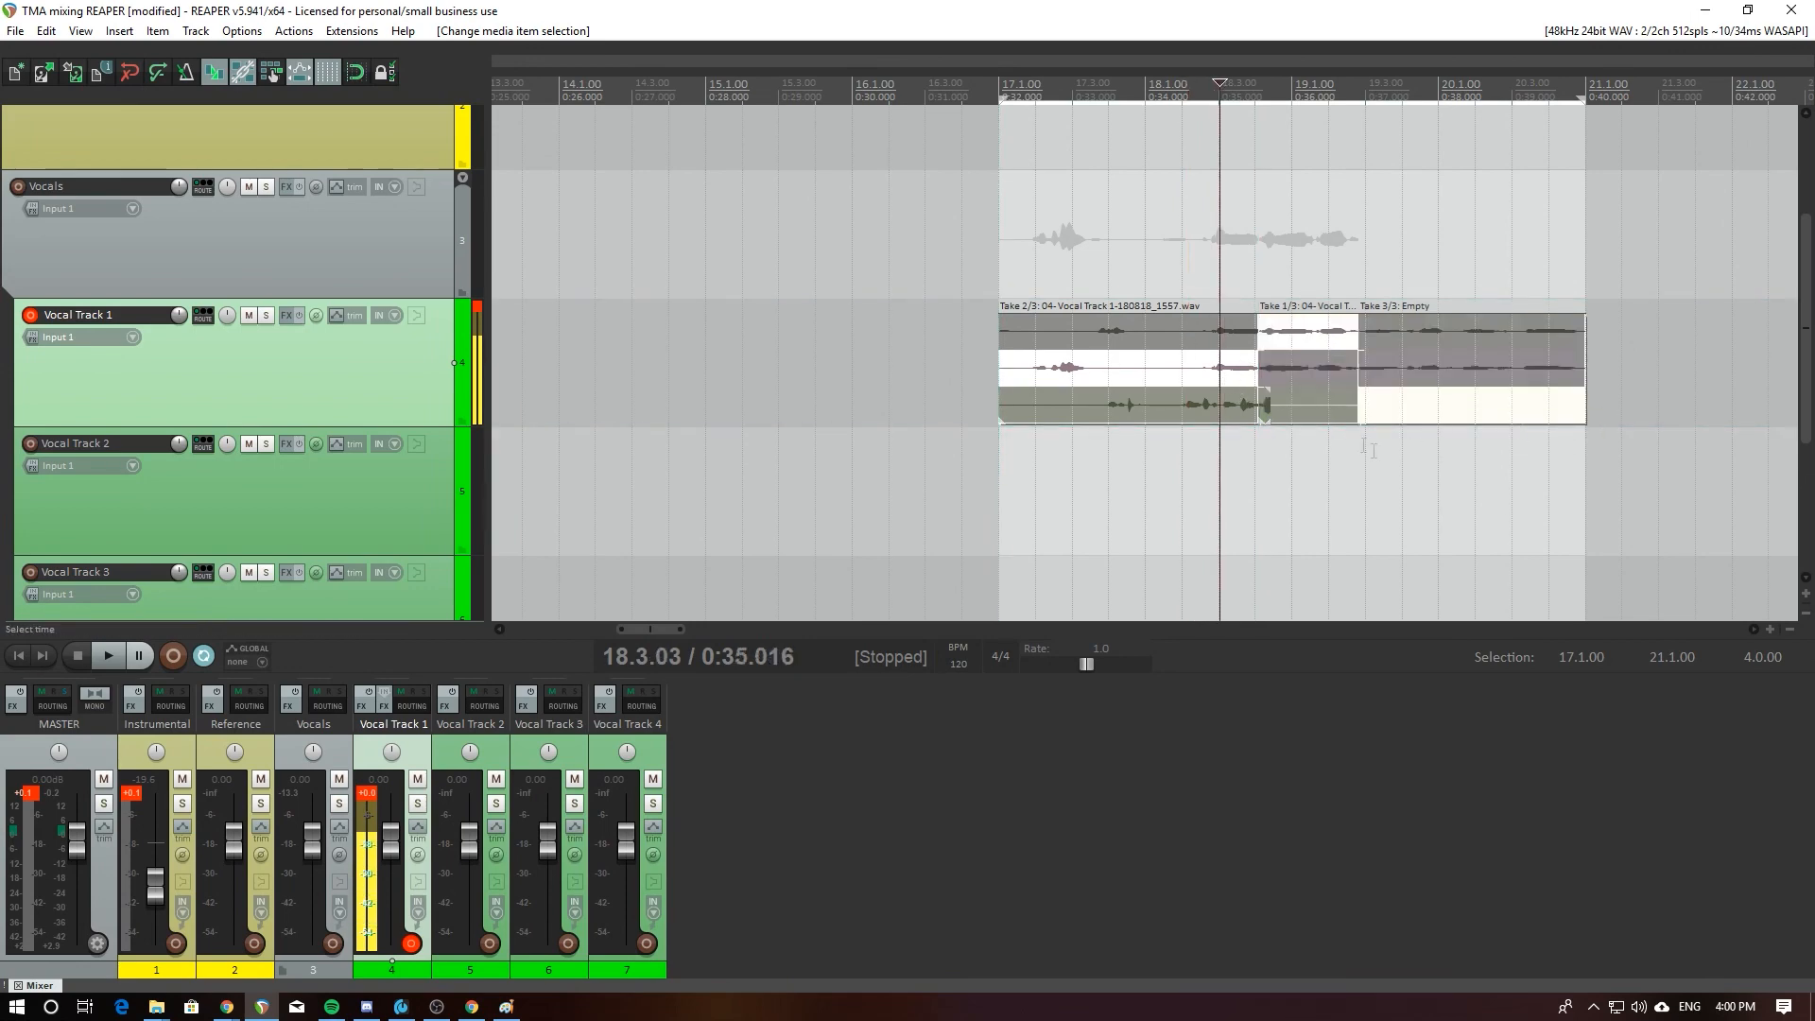
pyautogui.rightClick(1412, 404)
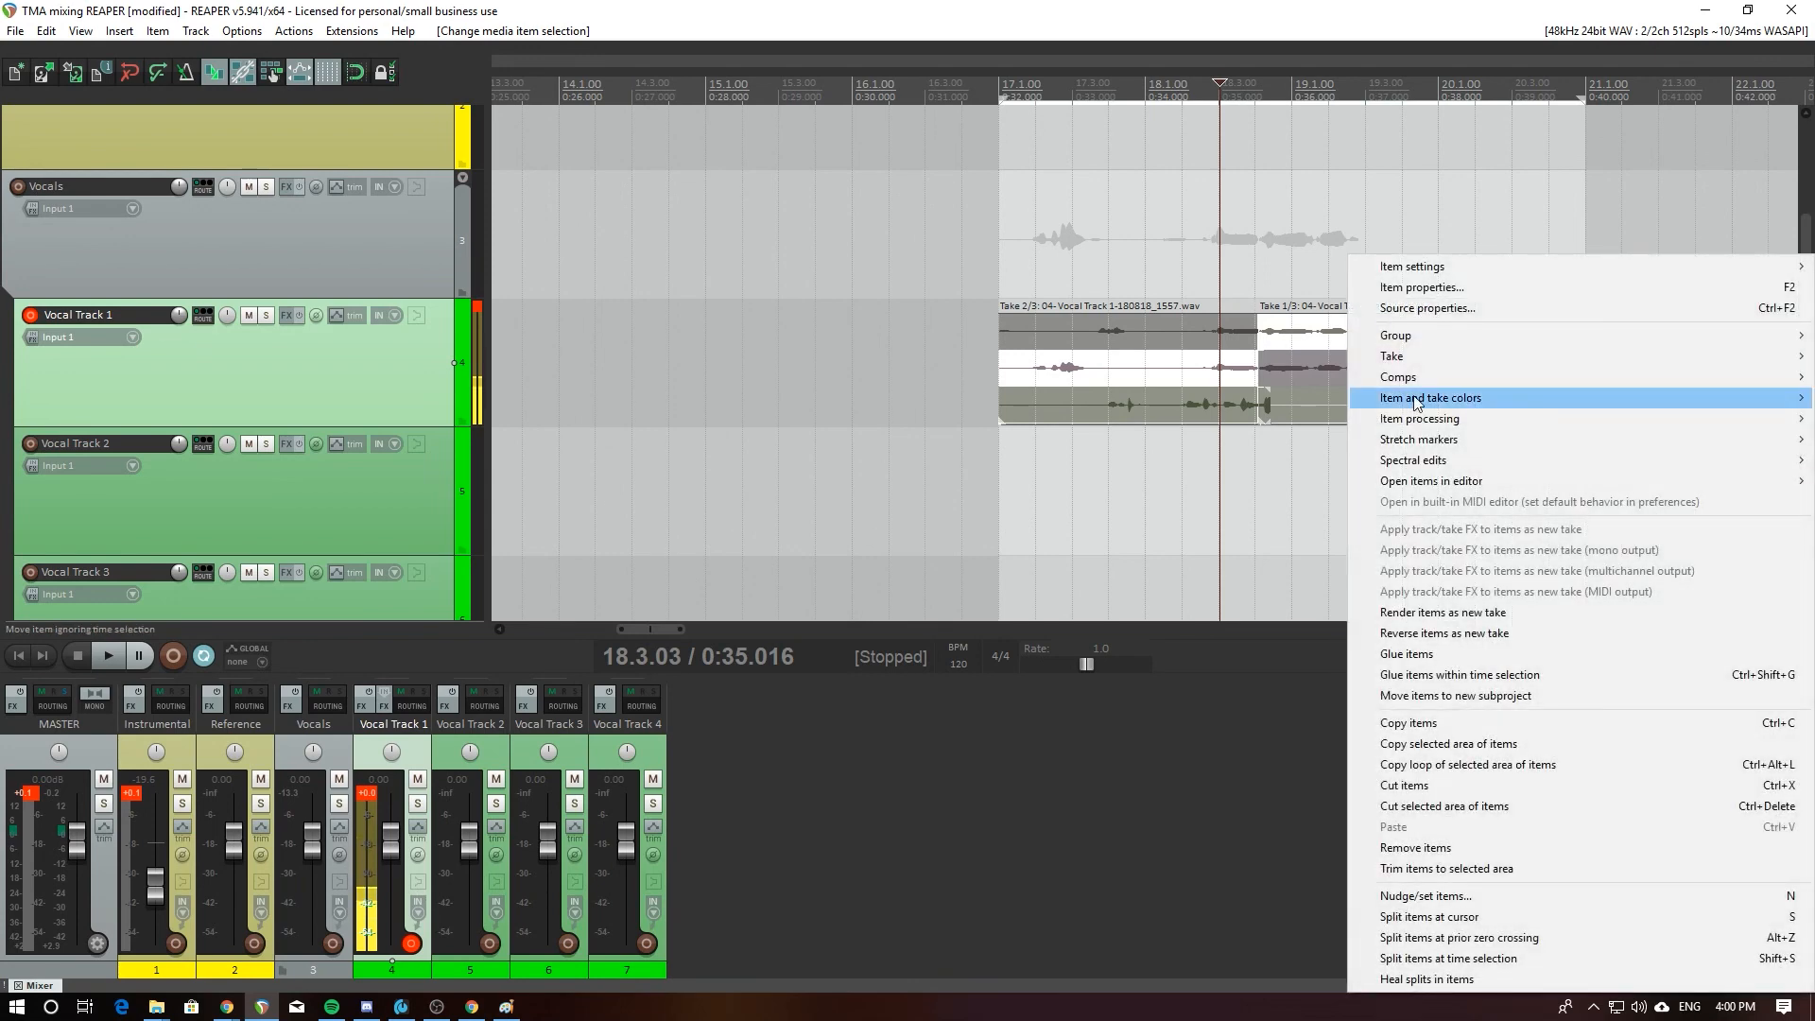
pyautogui.moveTo(1414, 359)
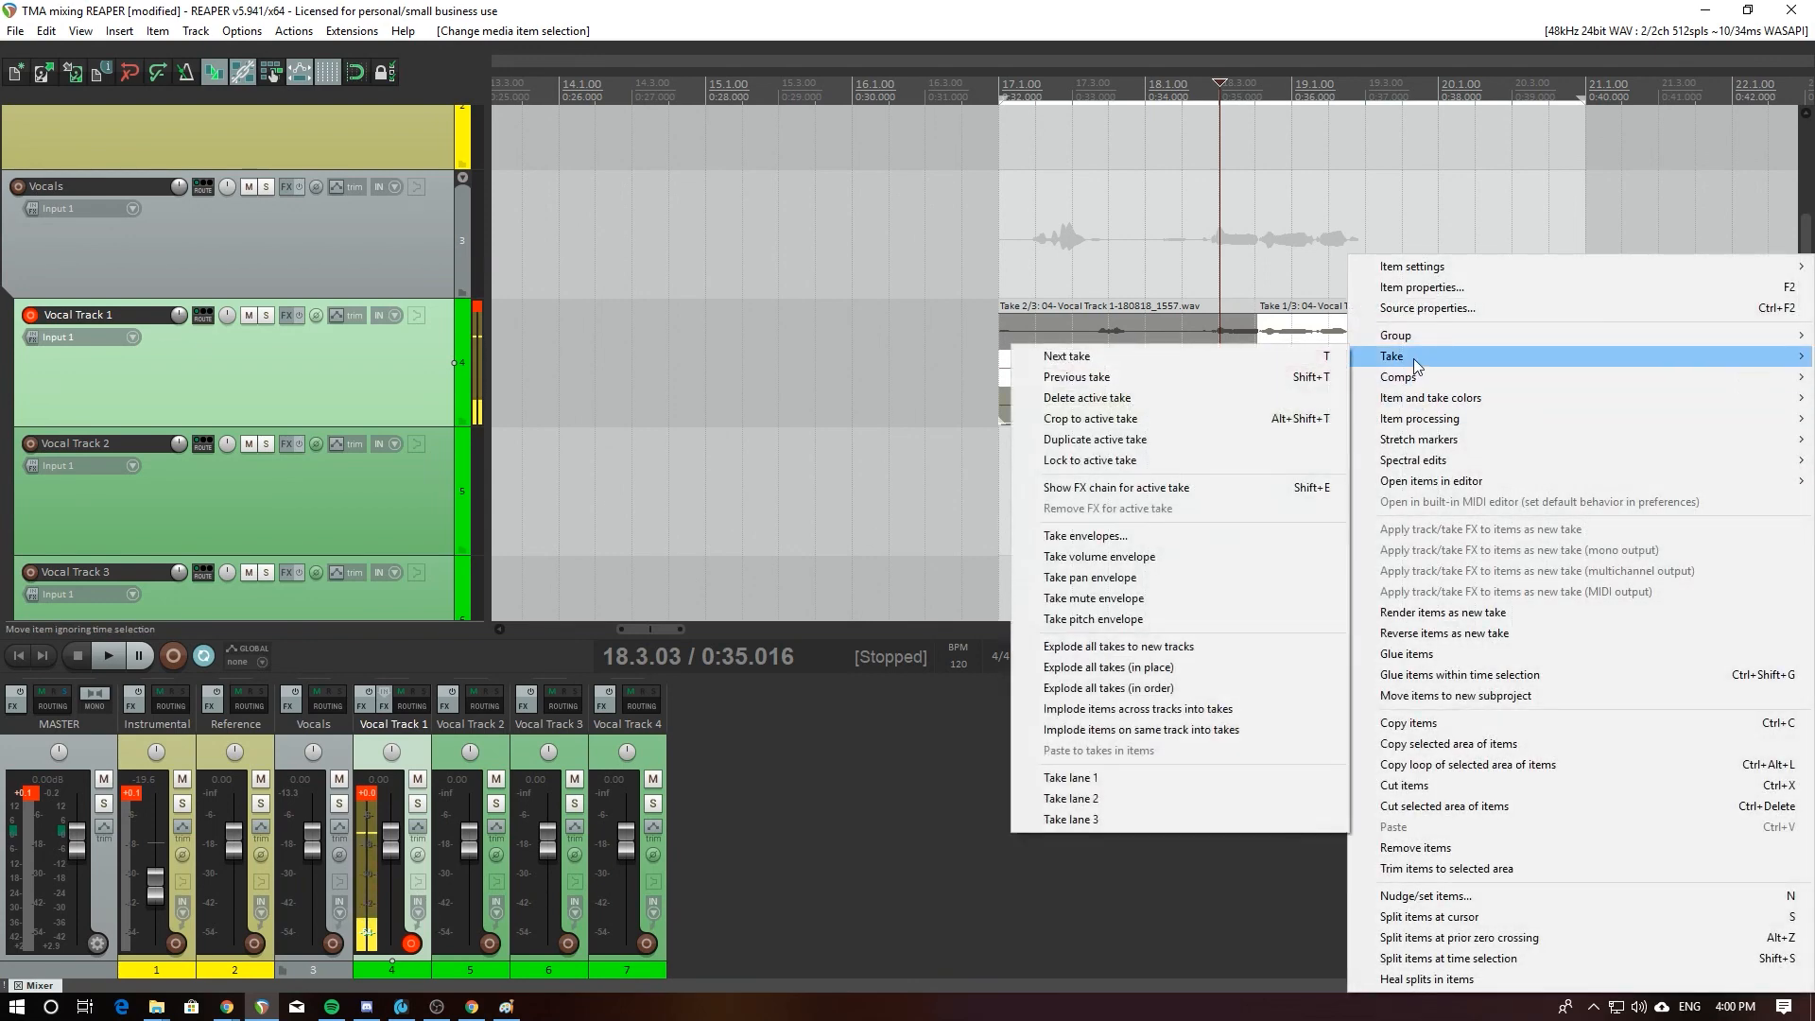
pyautogui.click(1247, 419)
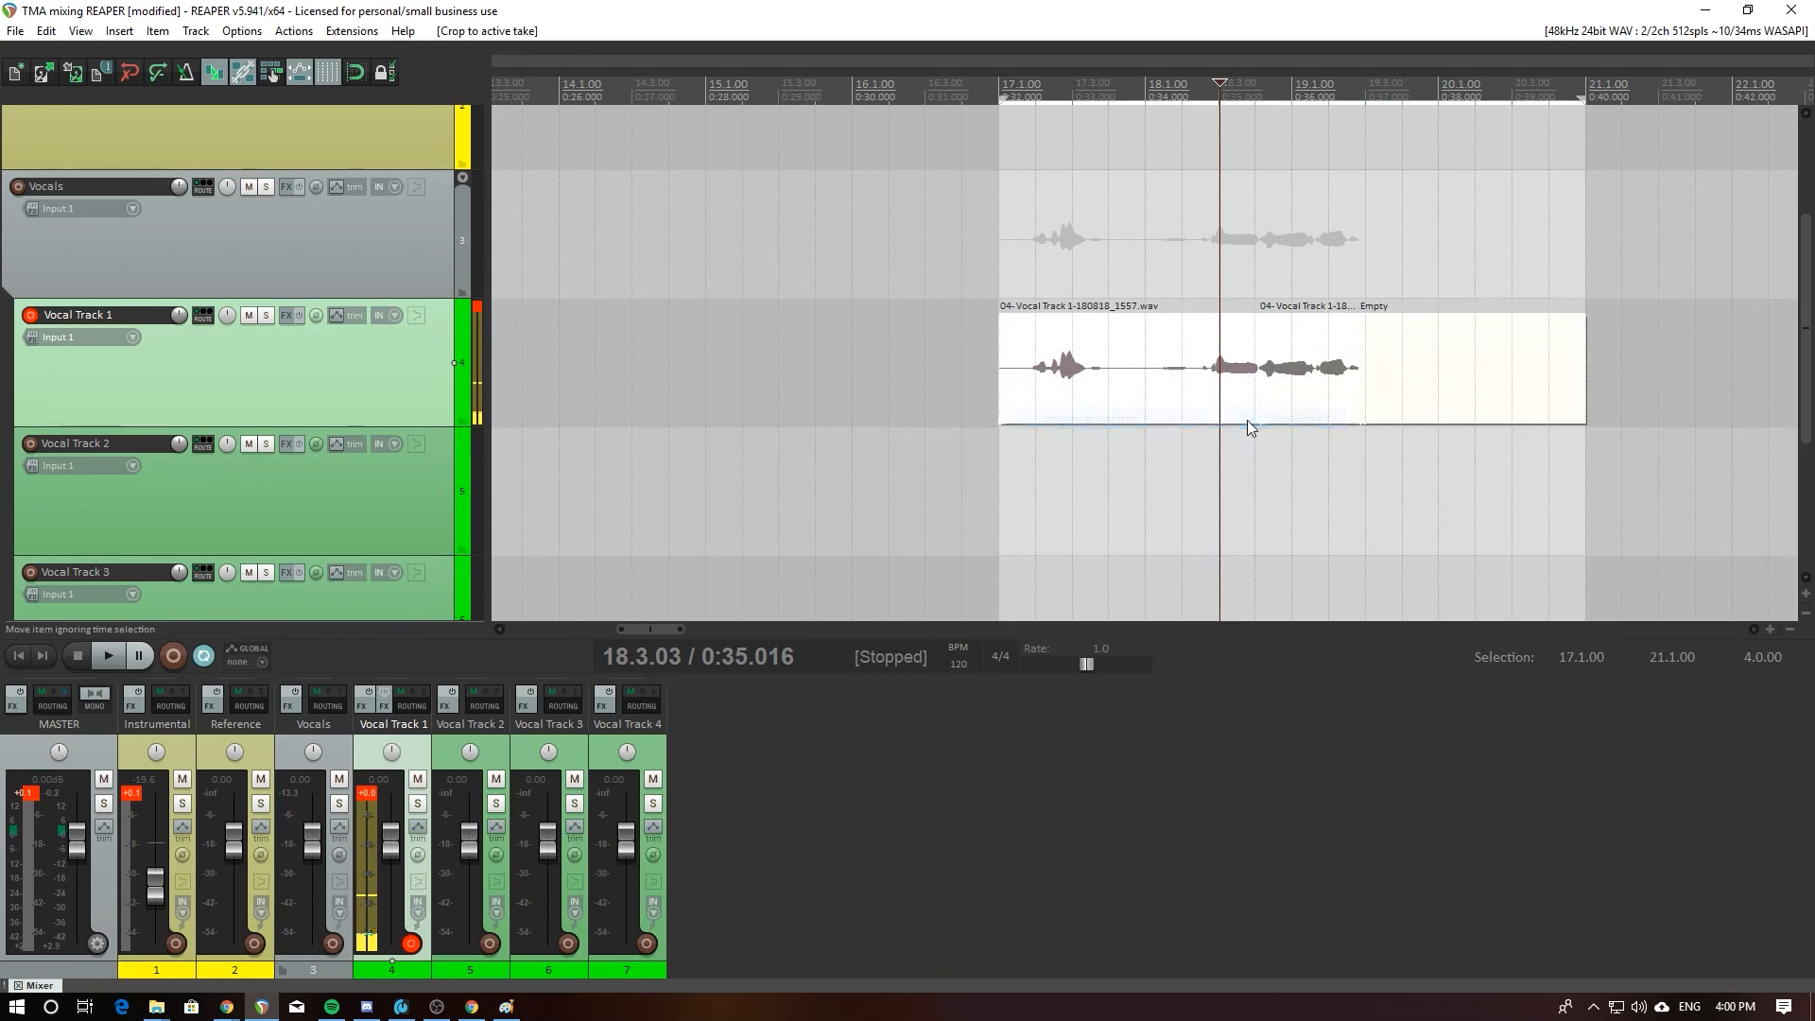
pyautogui.click(1268, 459)
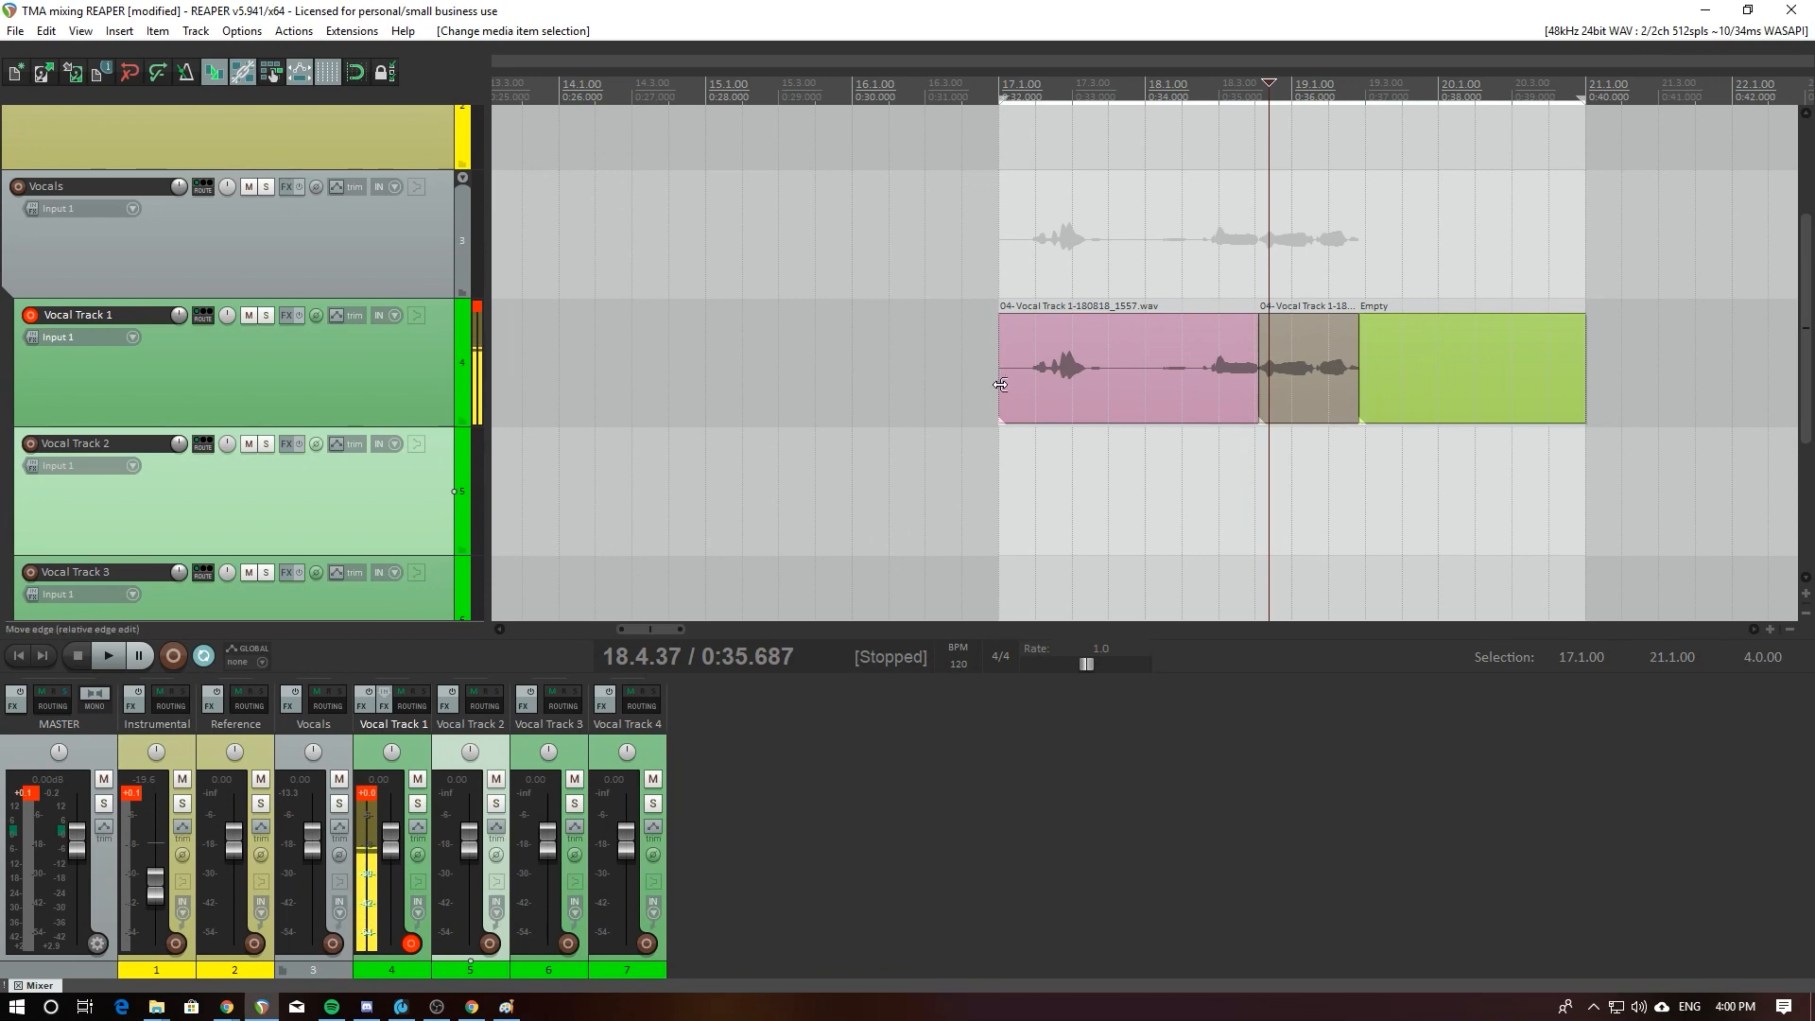
# Step: Shift the boundary between Vocal Track 1's first two clips slightly later and glue all three clips
pyautogui.moveTo(1258, 397); pyautogui.dragTo(1256, 407)
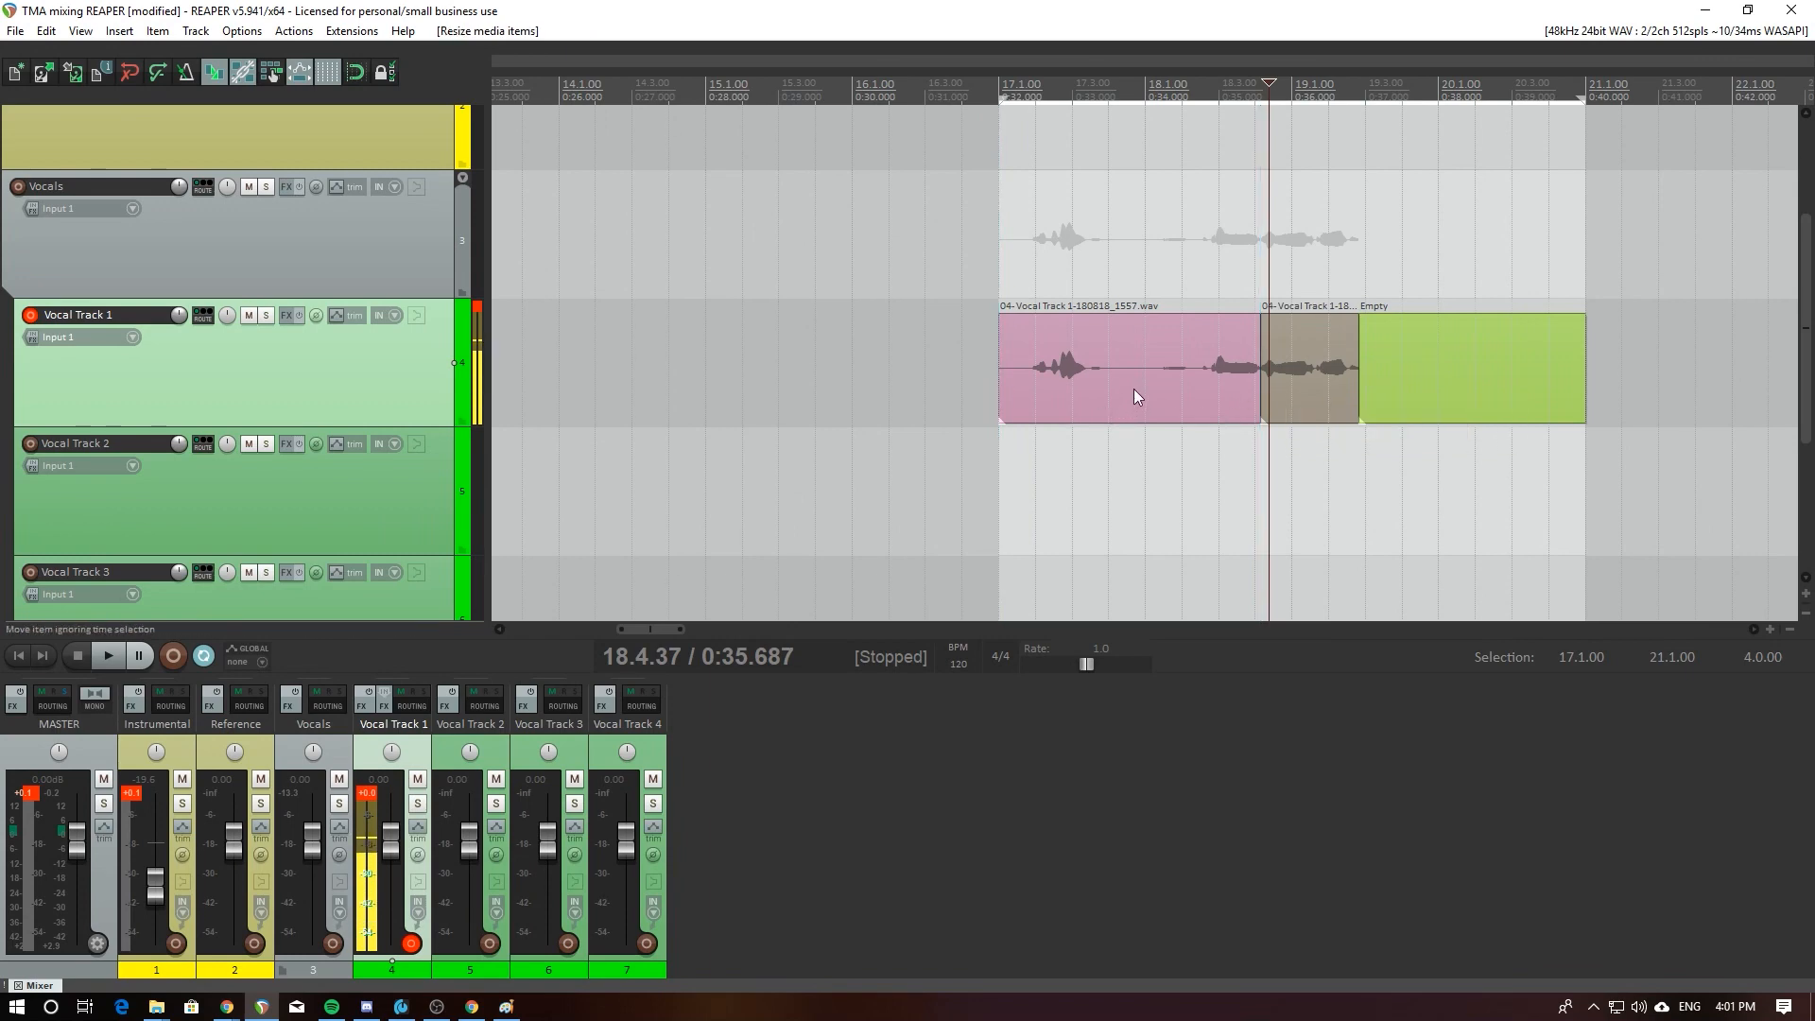
pyautogui.click(1156, 402)
pyautogui.keyDown('ctrl'); pyautogui.click(1326, 402); pyautogui.keyUp('ctrl')
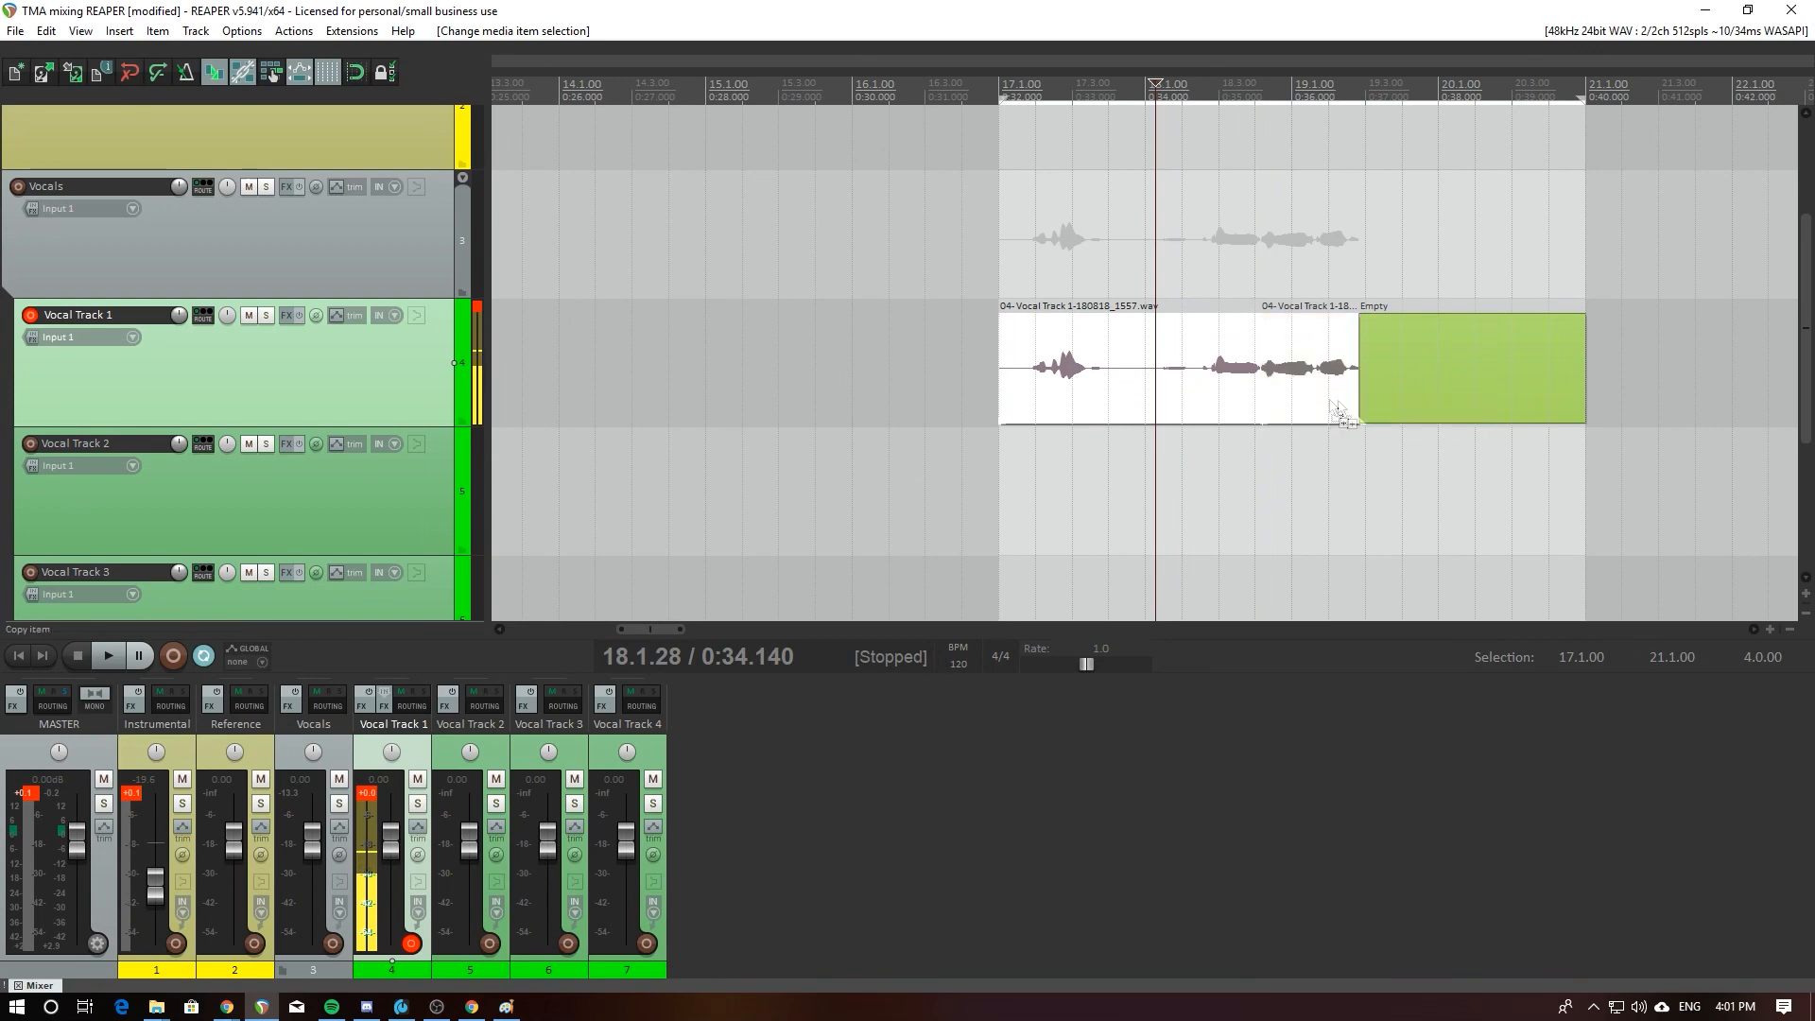
pyautogui.keyDown('ctrl'); pyautogui.click(1459, 407); pyautogui.keyUp('ctrl')
pyautogui.rightClick(1324, 400)
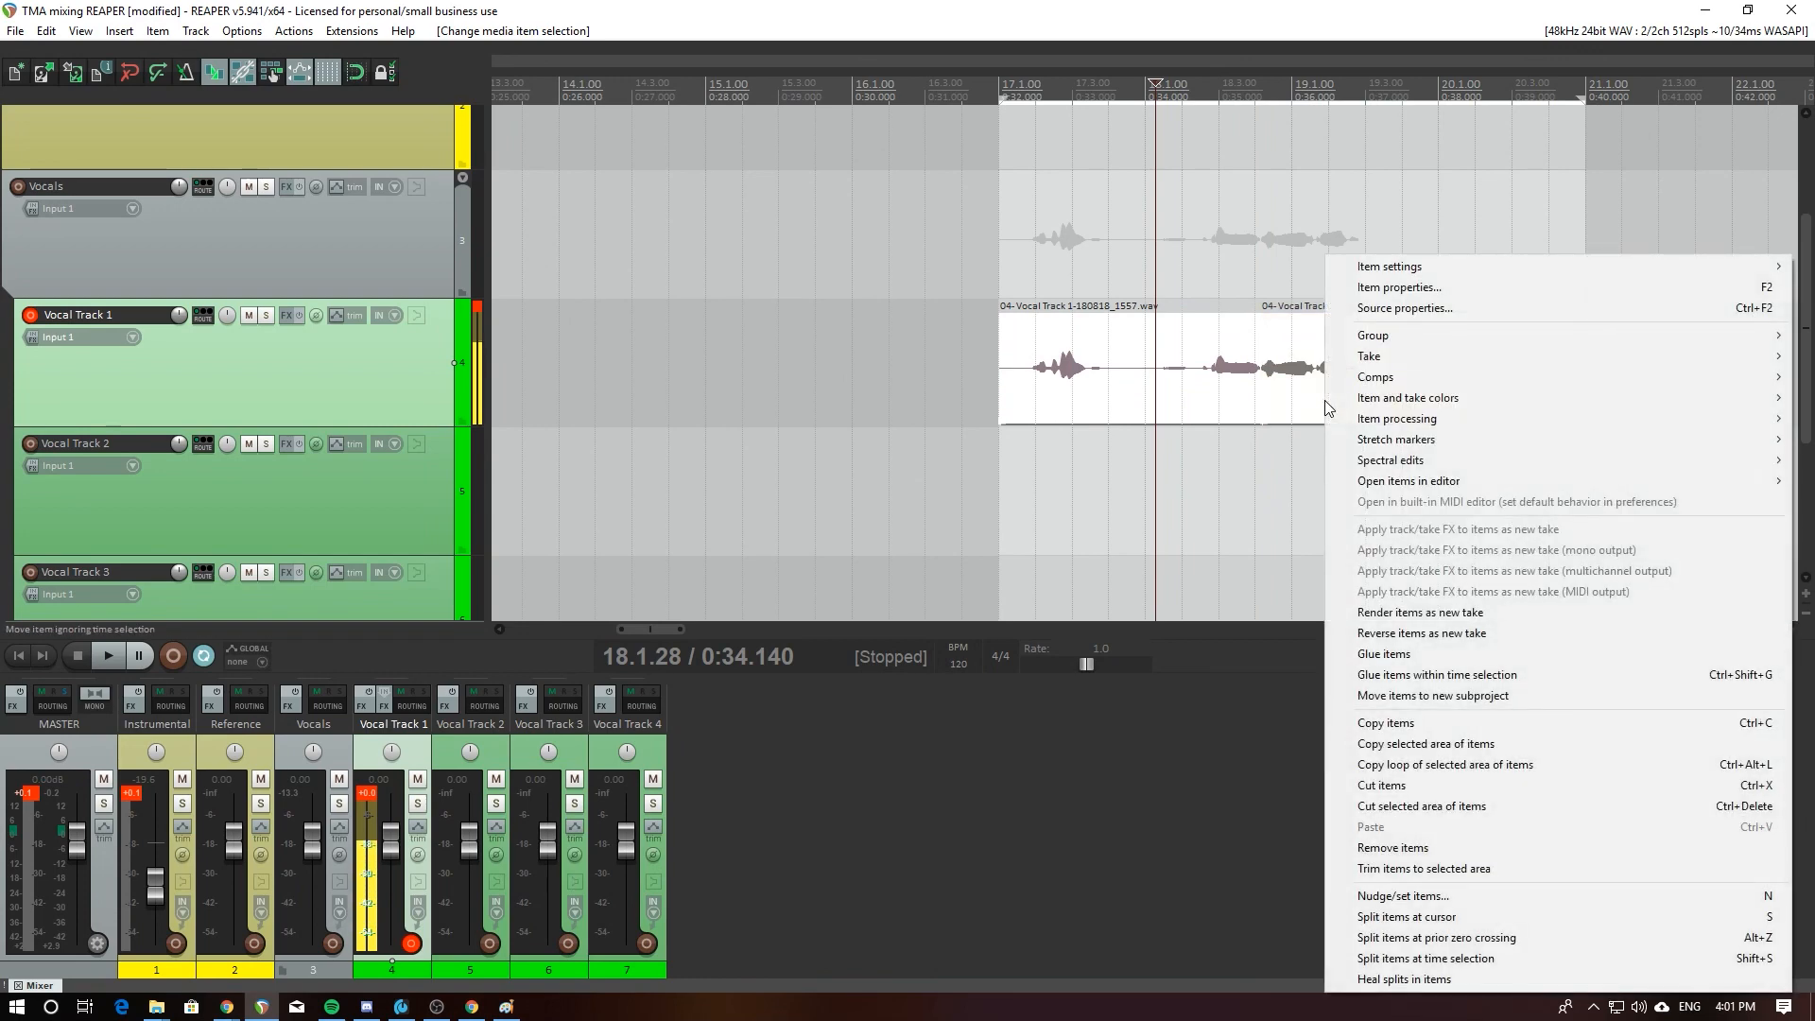
pyautogui.click(1490, 652)
pyautogui.click(1231, 478)
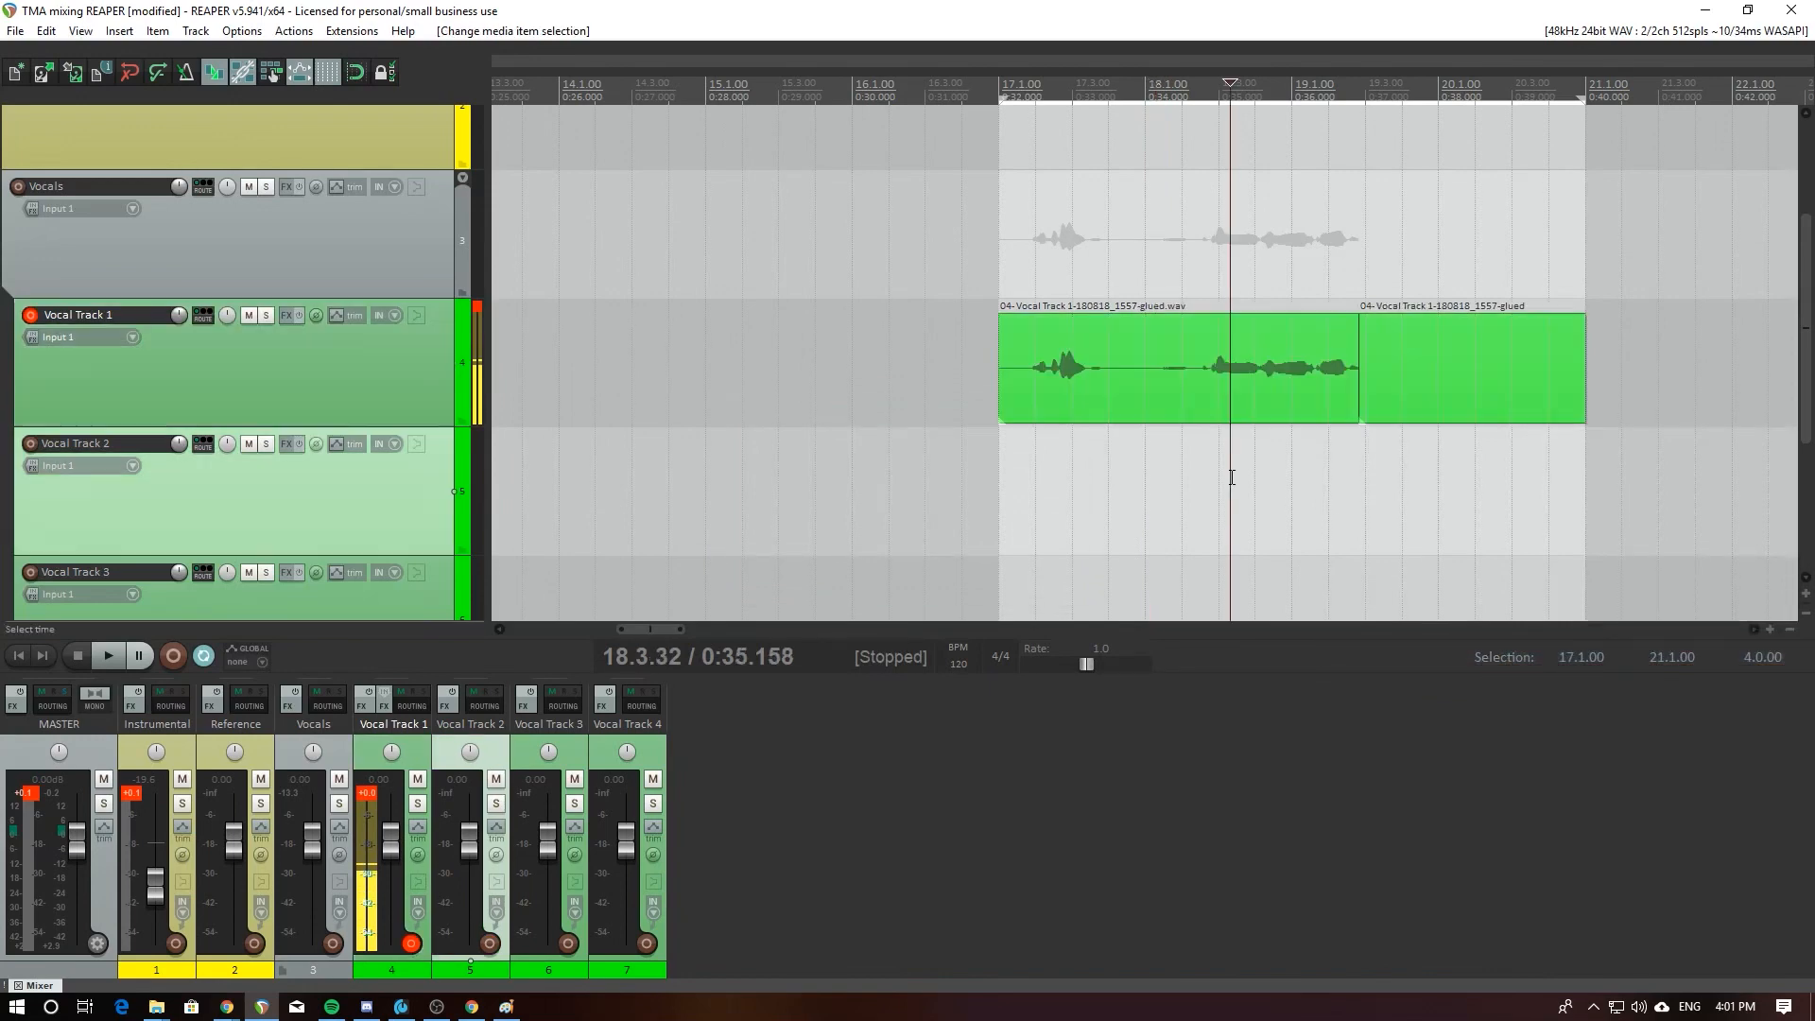
# Step: Try moving the boundary between the two glued clips later, and undo the resize
pyautogui.click(1294, 543)
pyautogui.moveTo(1360, 406); pyautogui.dragTo(1391, 408)
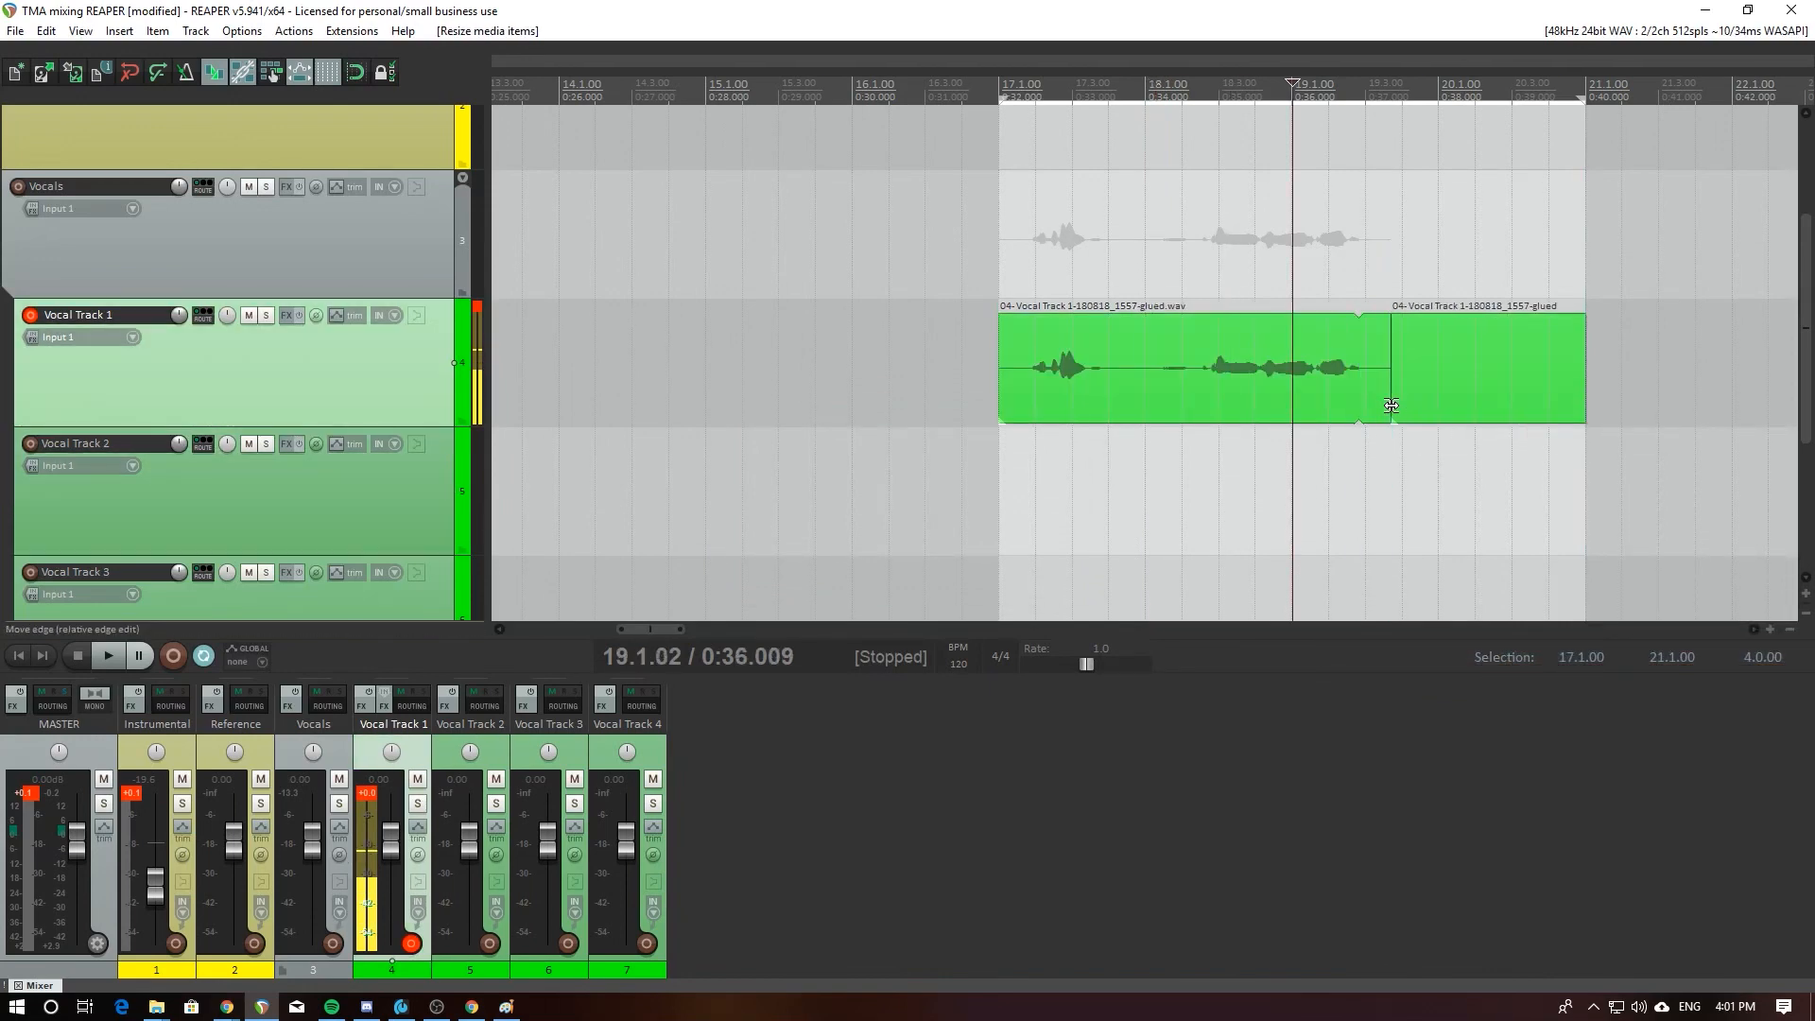
pyautogui.hotkey('ctrl', 'z')
pyautogui.click(1296, 486)
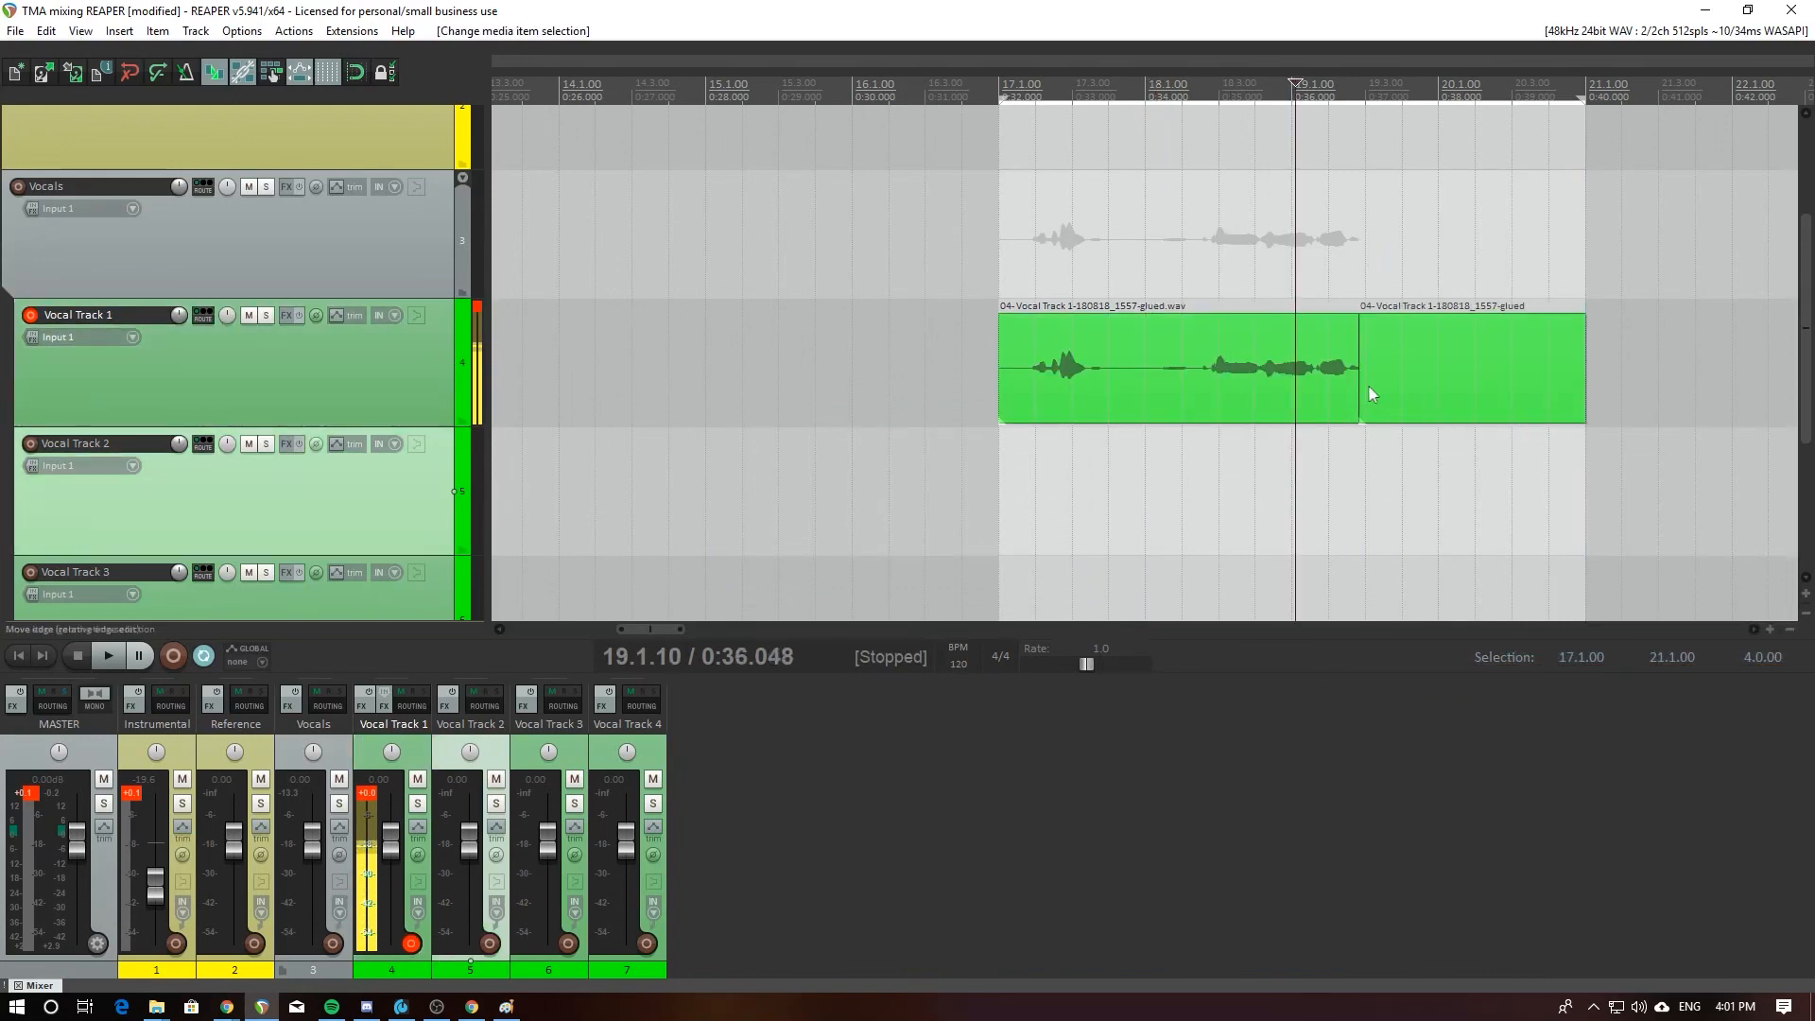
# Step: Try deleting the empty glued clip and moving the remaining vocal clip later, and undo both edits
pyautogui.click(1398, 375)
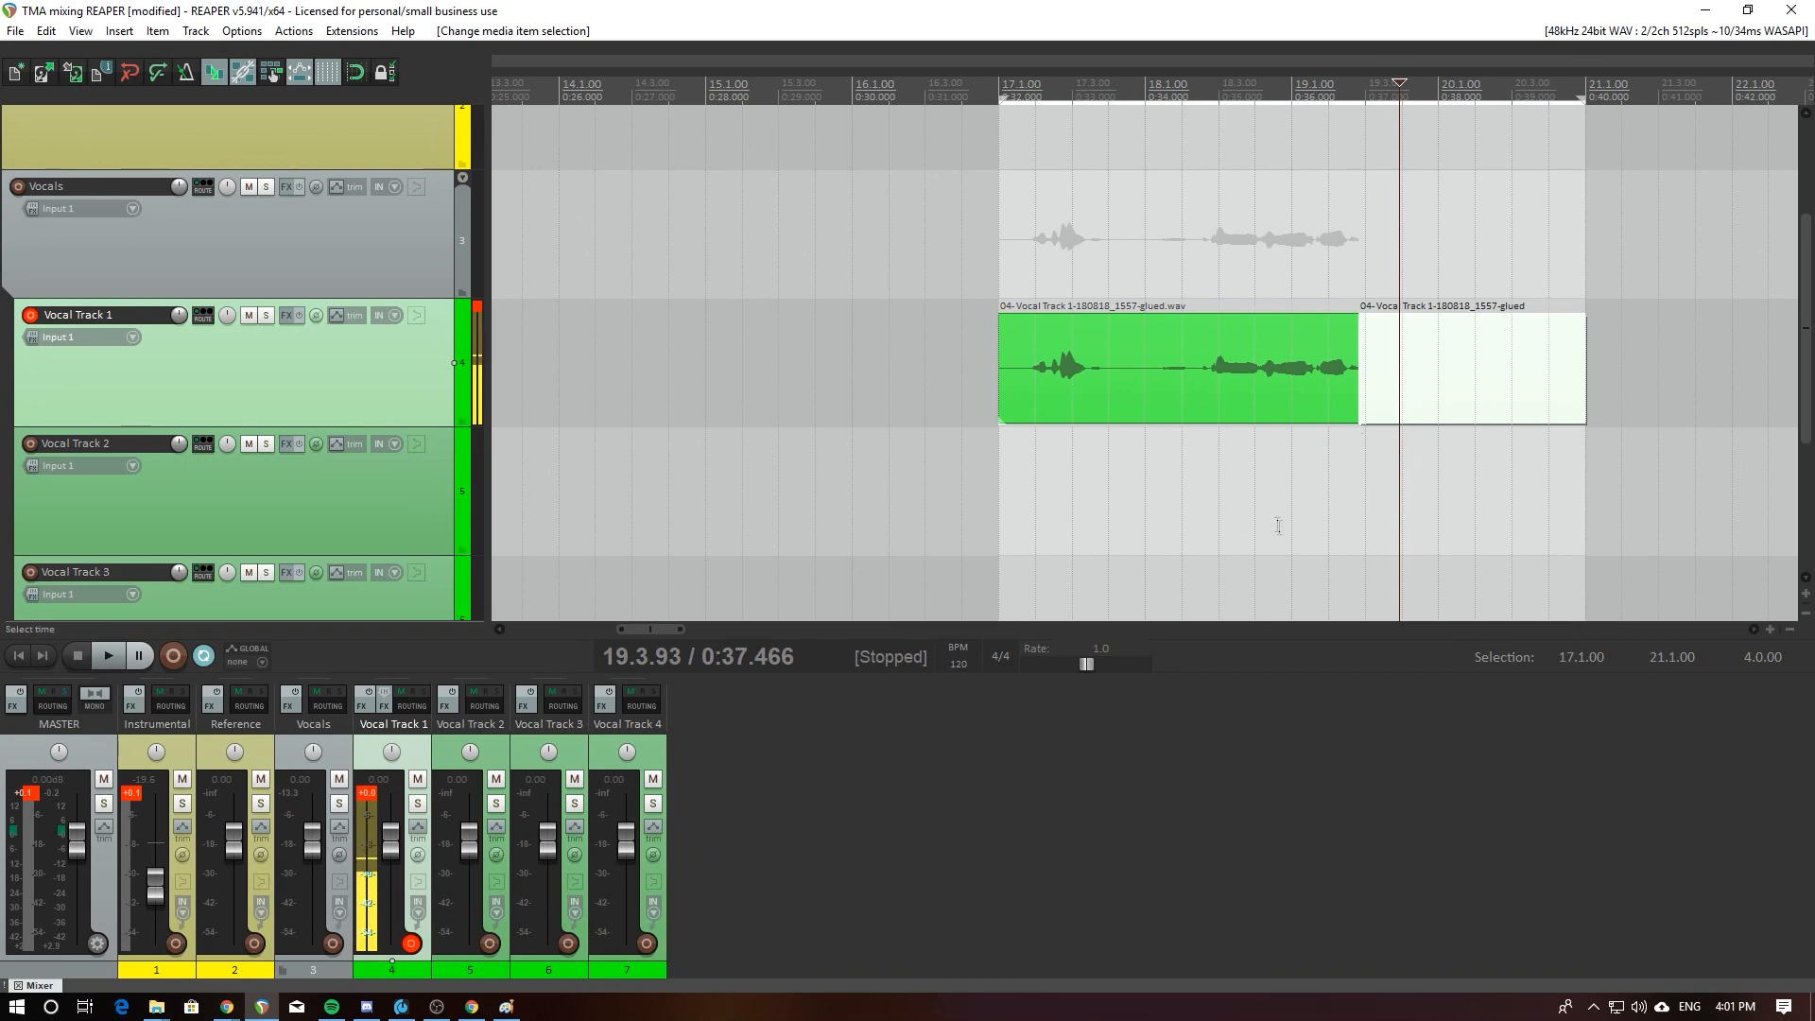
pyautogui.press('Delete')
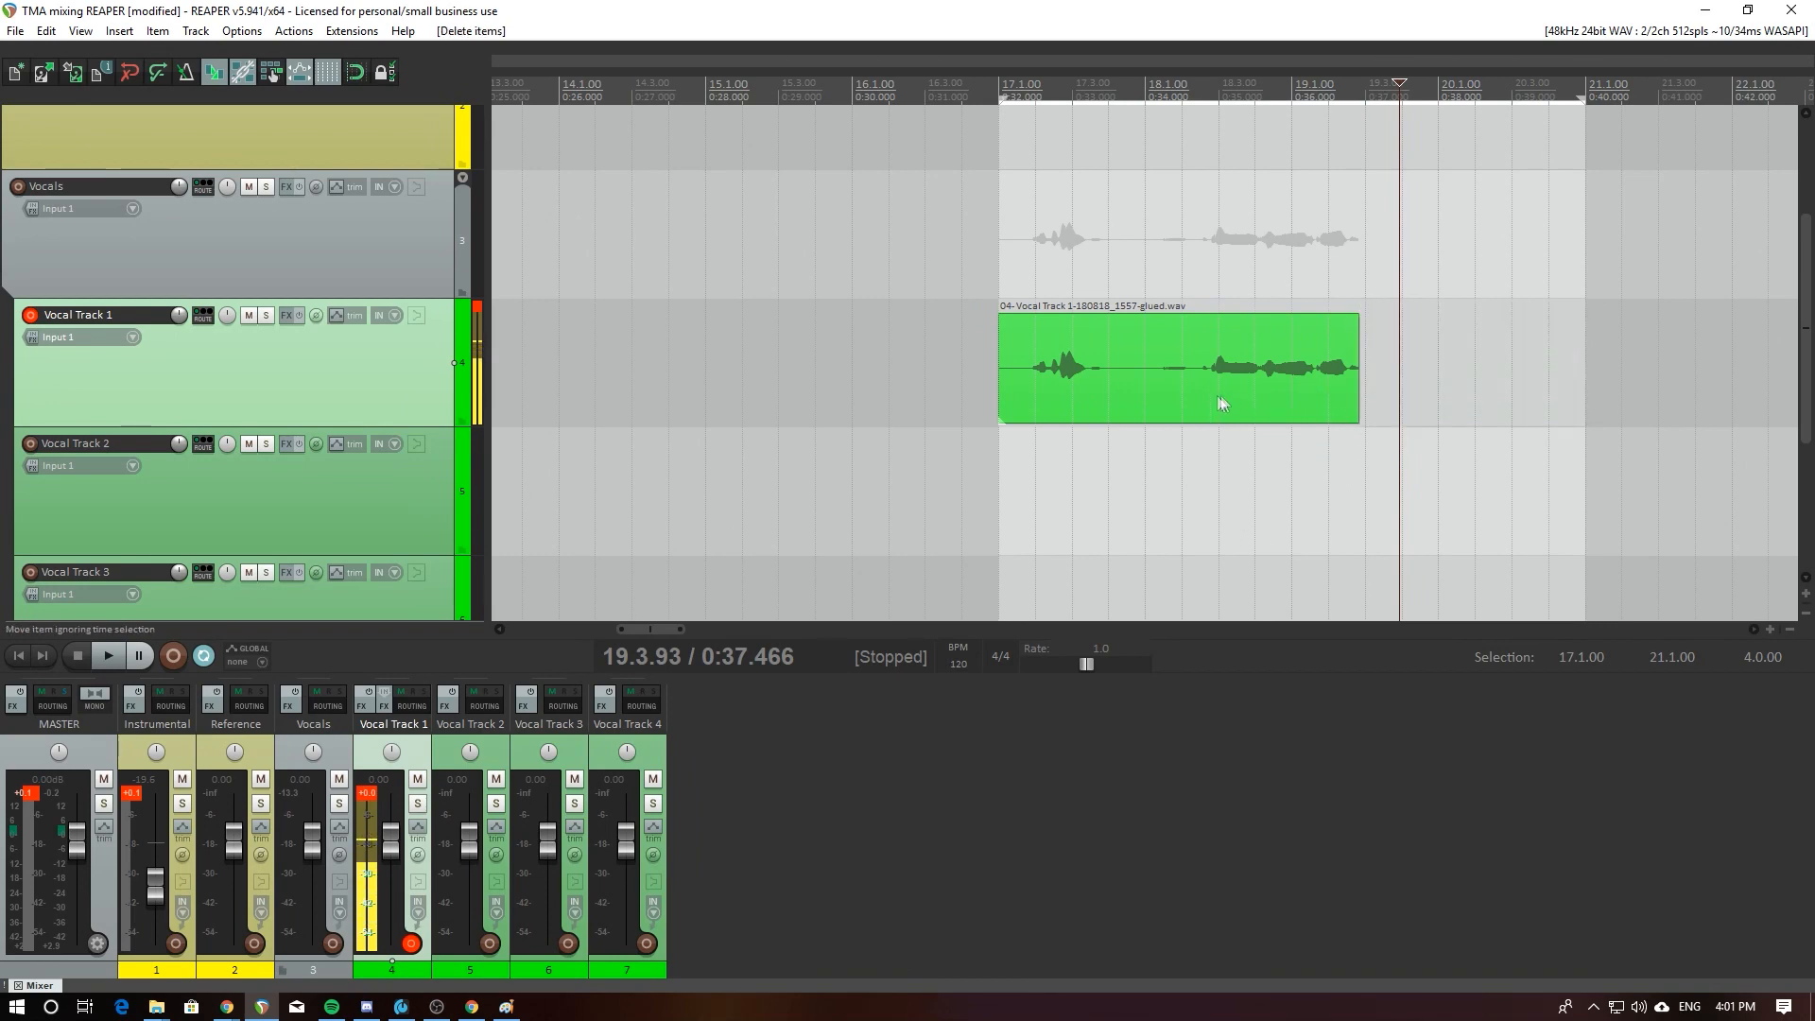
pyautogui.moveTo(1220, 404); pyautogui.dragTo(1326, 416)
pyautogui.hotkey('ctrl', 'z')
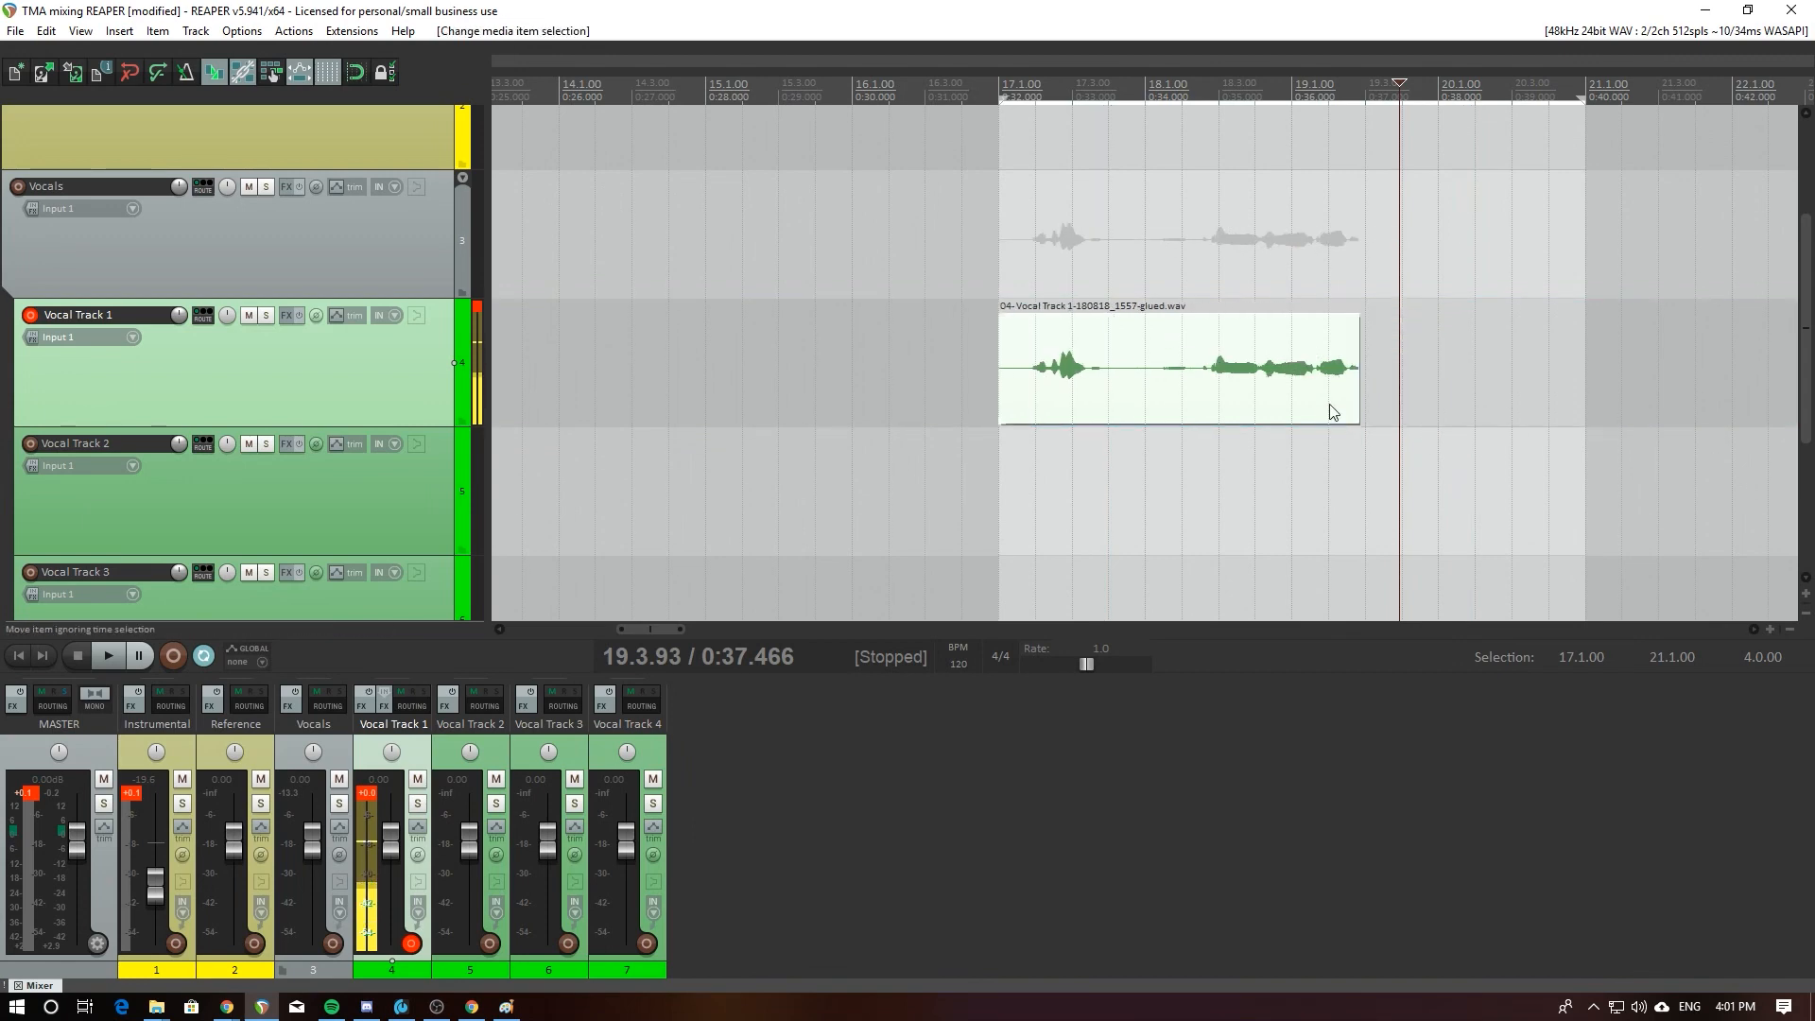
pyautogui.hotkey('ctrl', 'z')
pyautogui.hotkey('ctrl', 'z')
pyautogui.click(1414, 368)
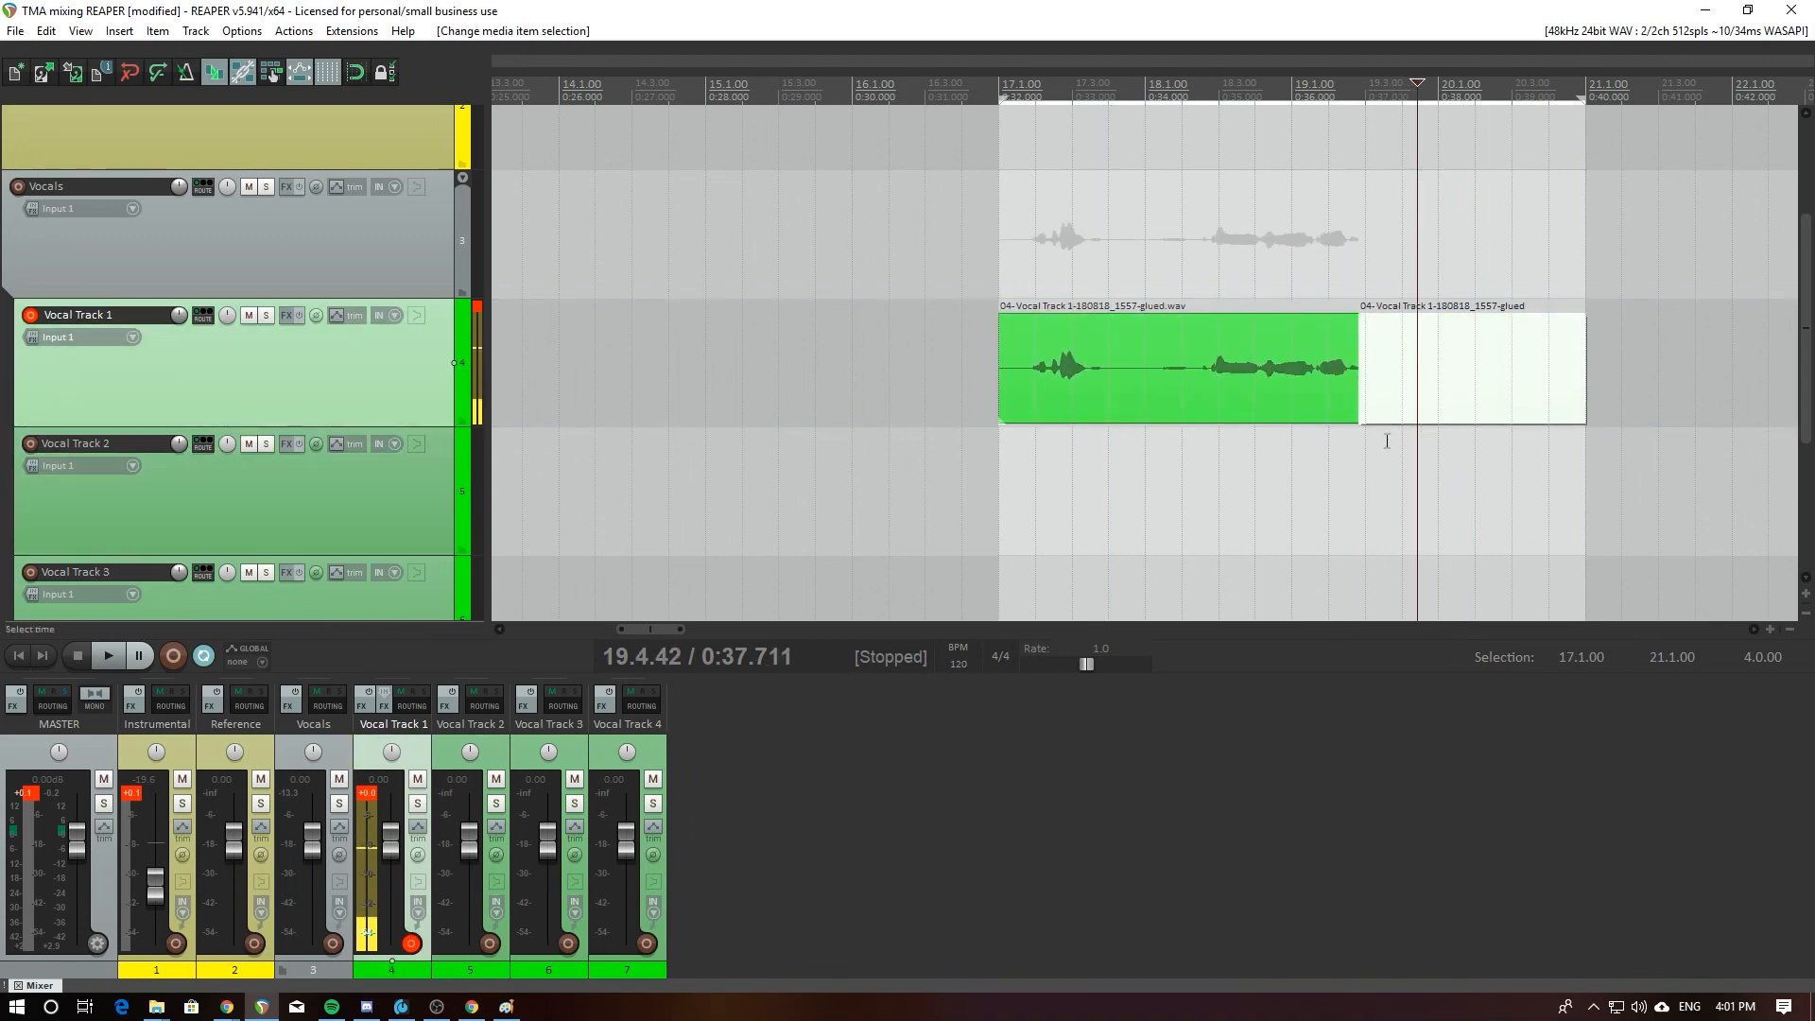
pyautogui.click(1387, 440)
pyautogui.click(1417, 375)
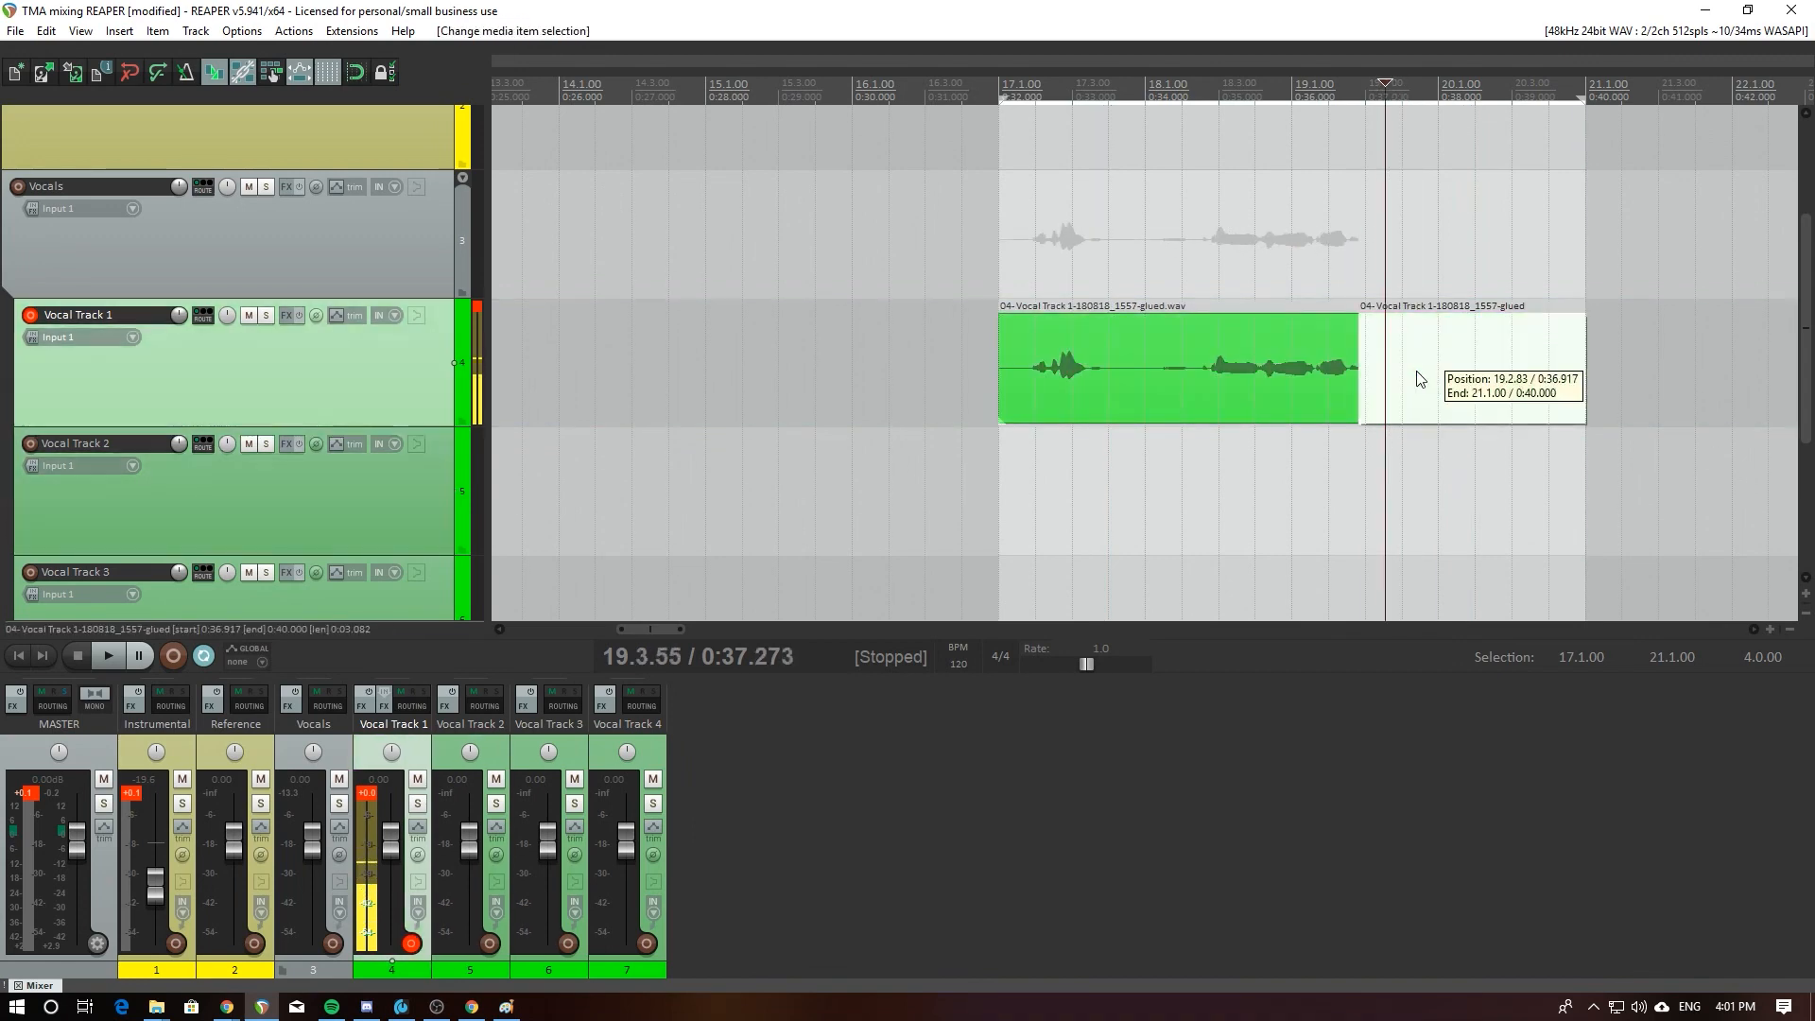
pyautogui.click(1406, 486)
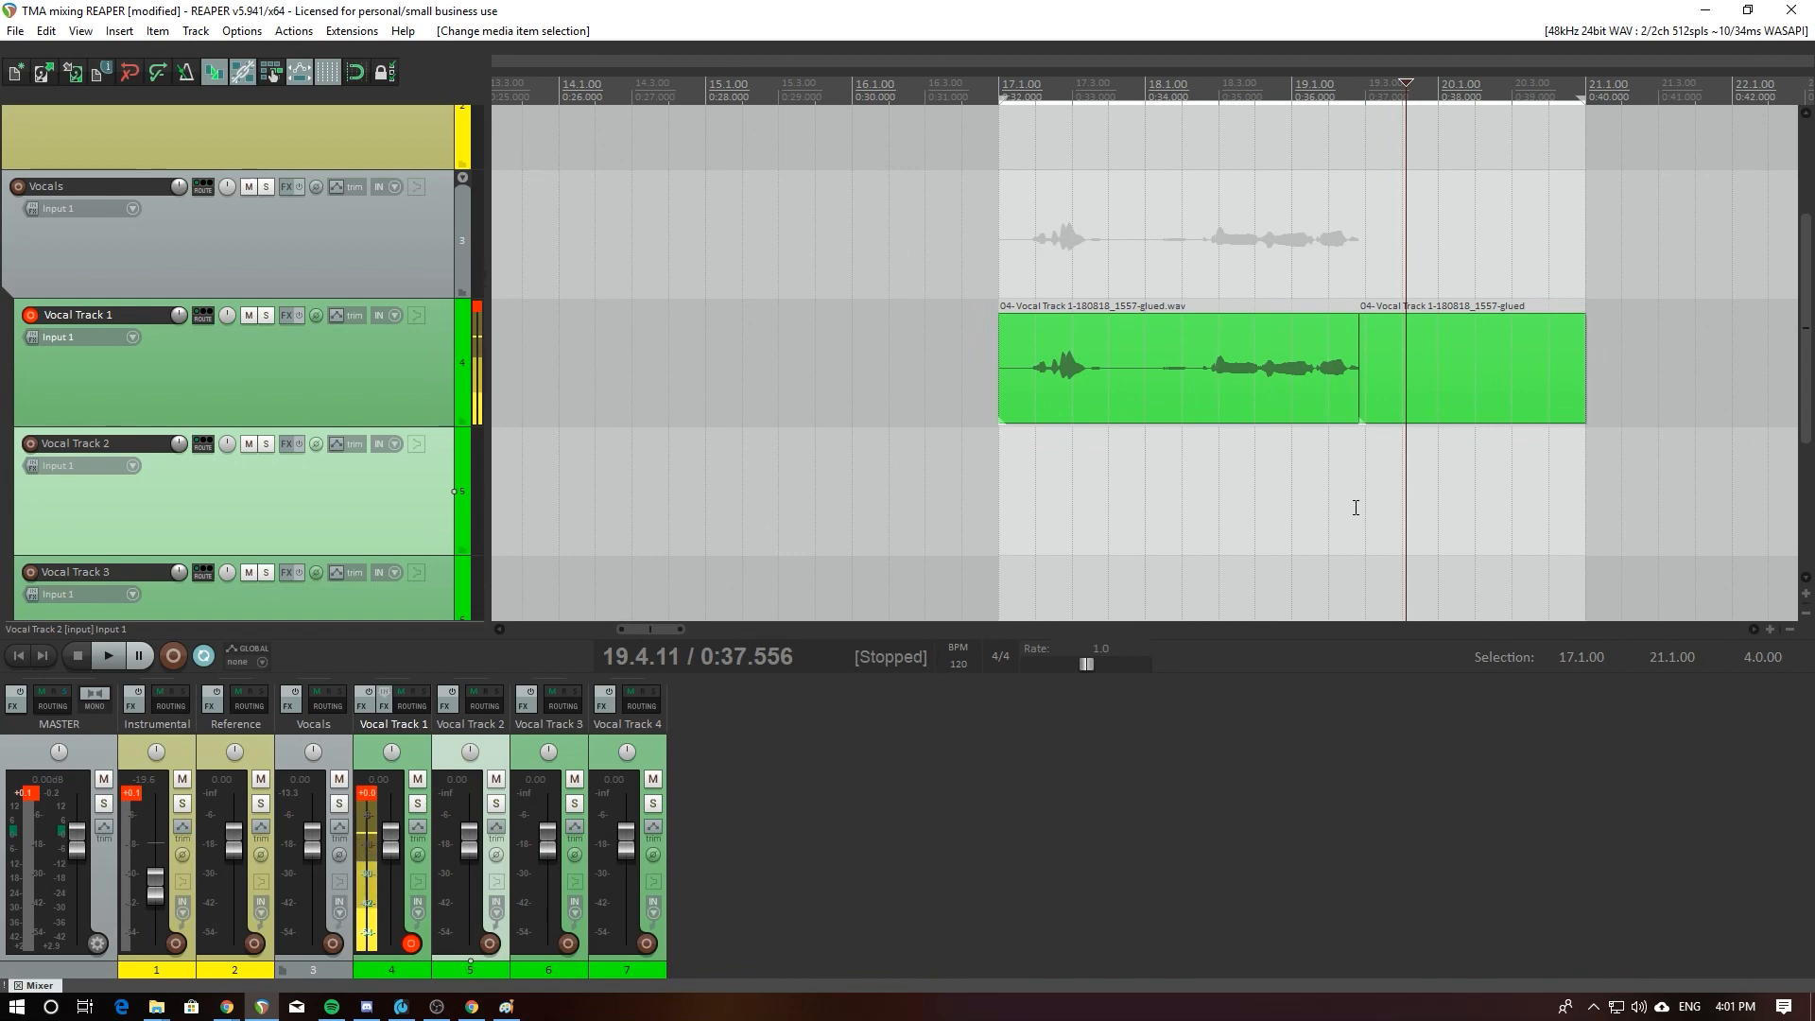
pyautogui.click(1357, 389)
pyautogui.moveTo(1358, 388); pyautogui.dragTo(1360, 398)
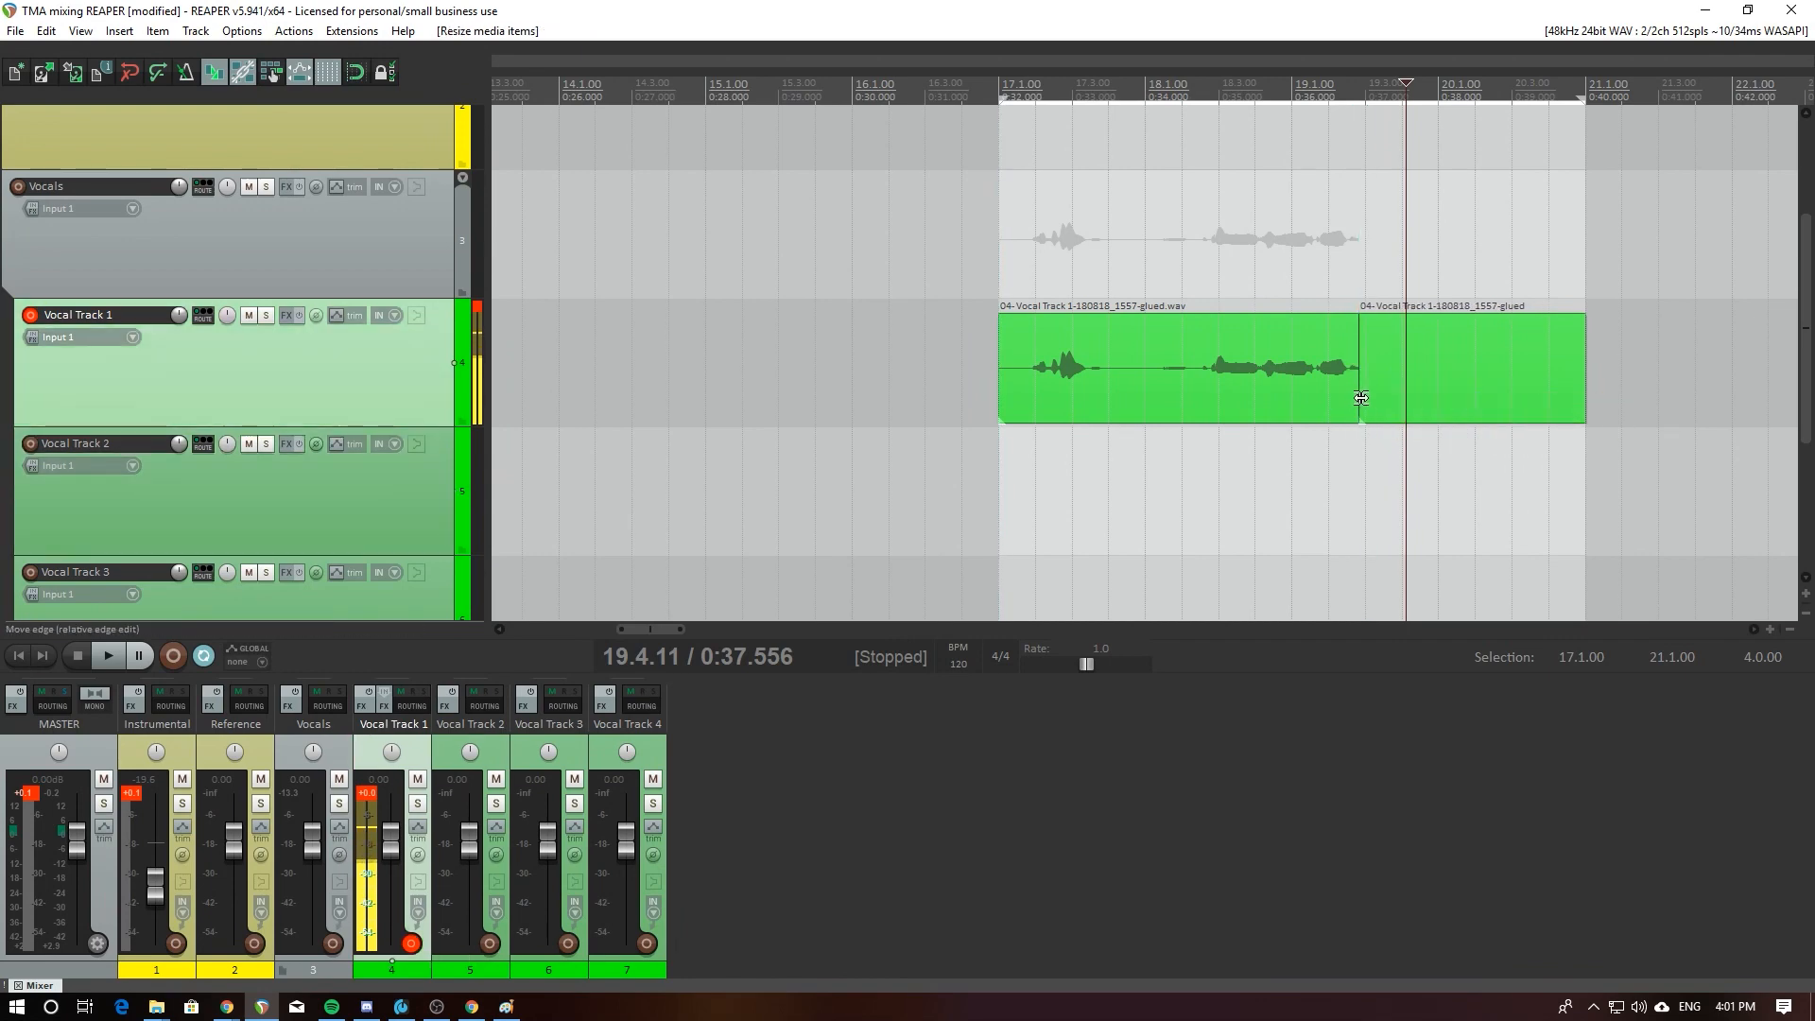
pyautogui.scroll(-2, 1347, 421)
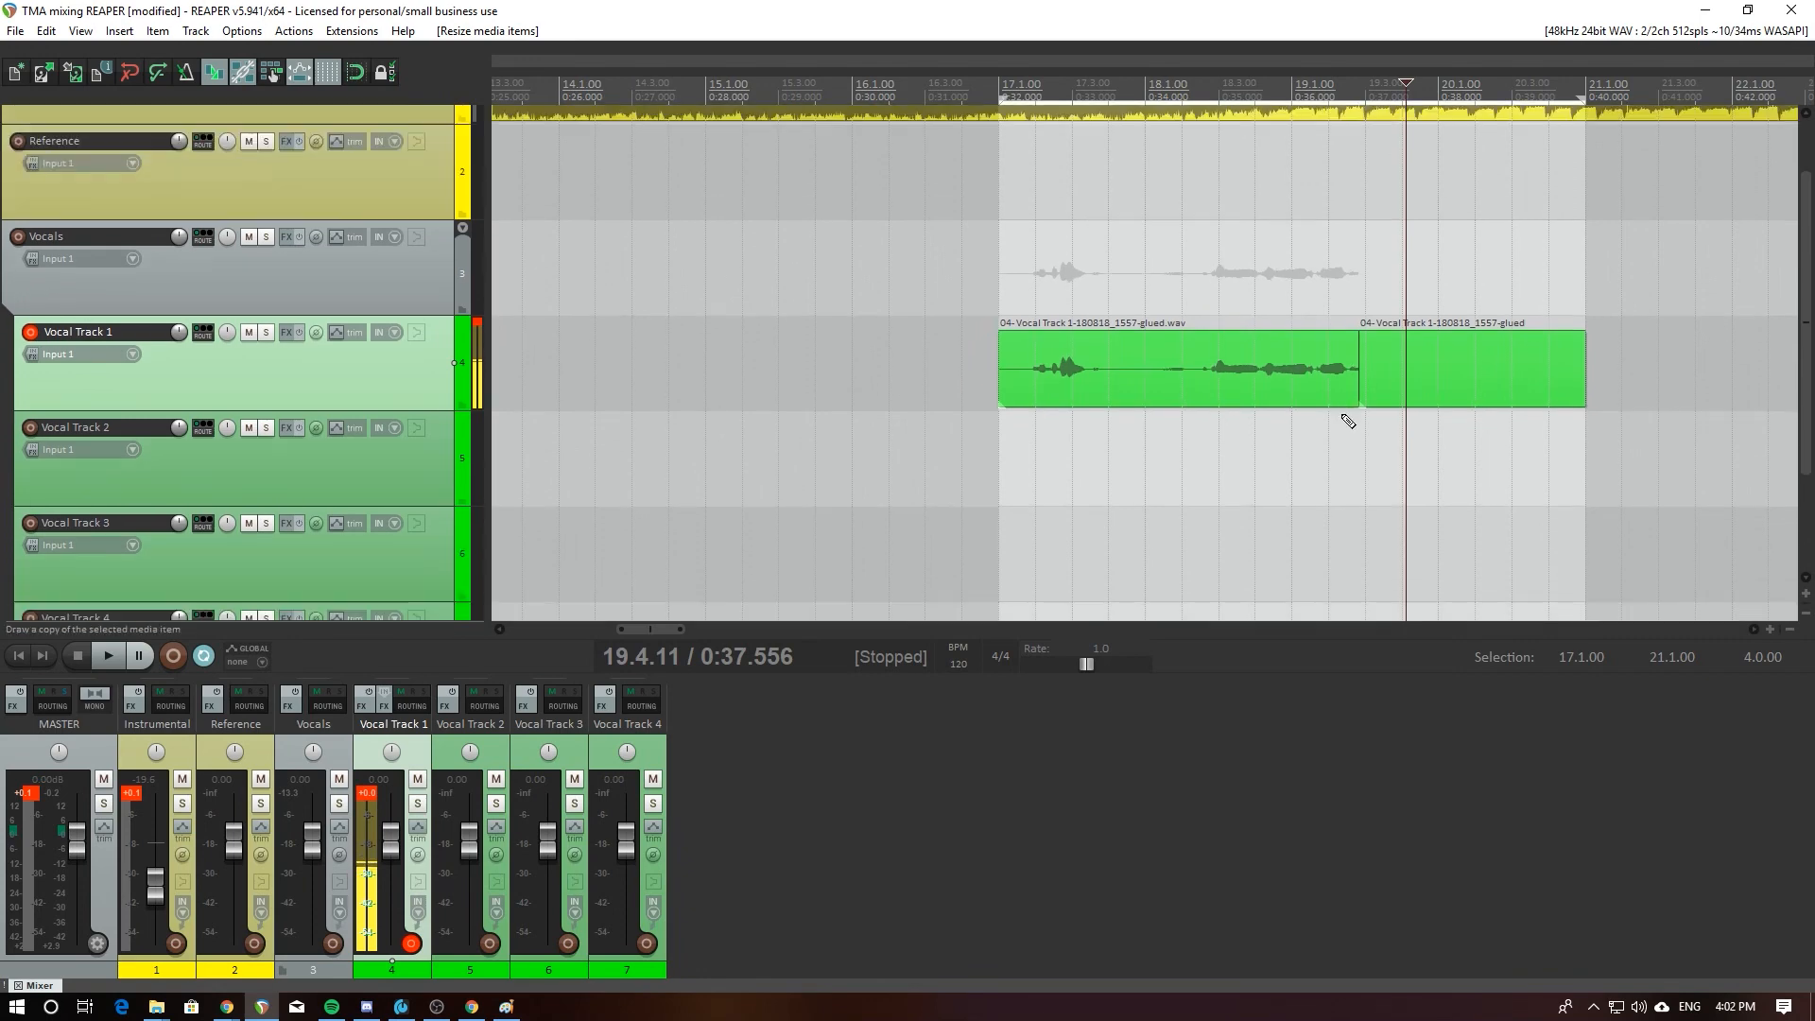
pyautogui.scroll(-1, 1347, 421)
pyautogui.scroll(2, 378, 407)
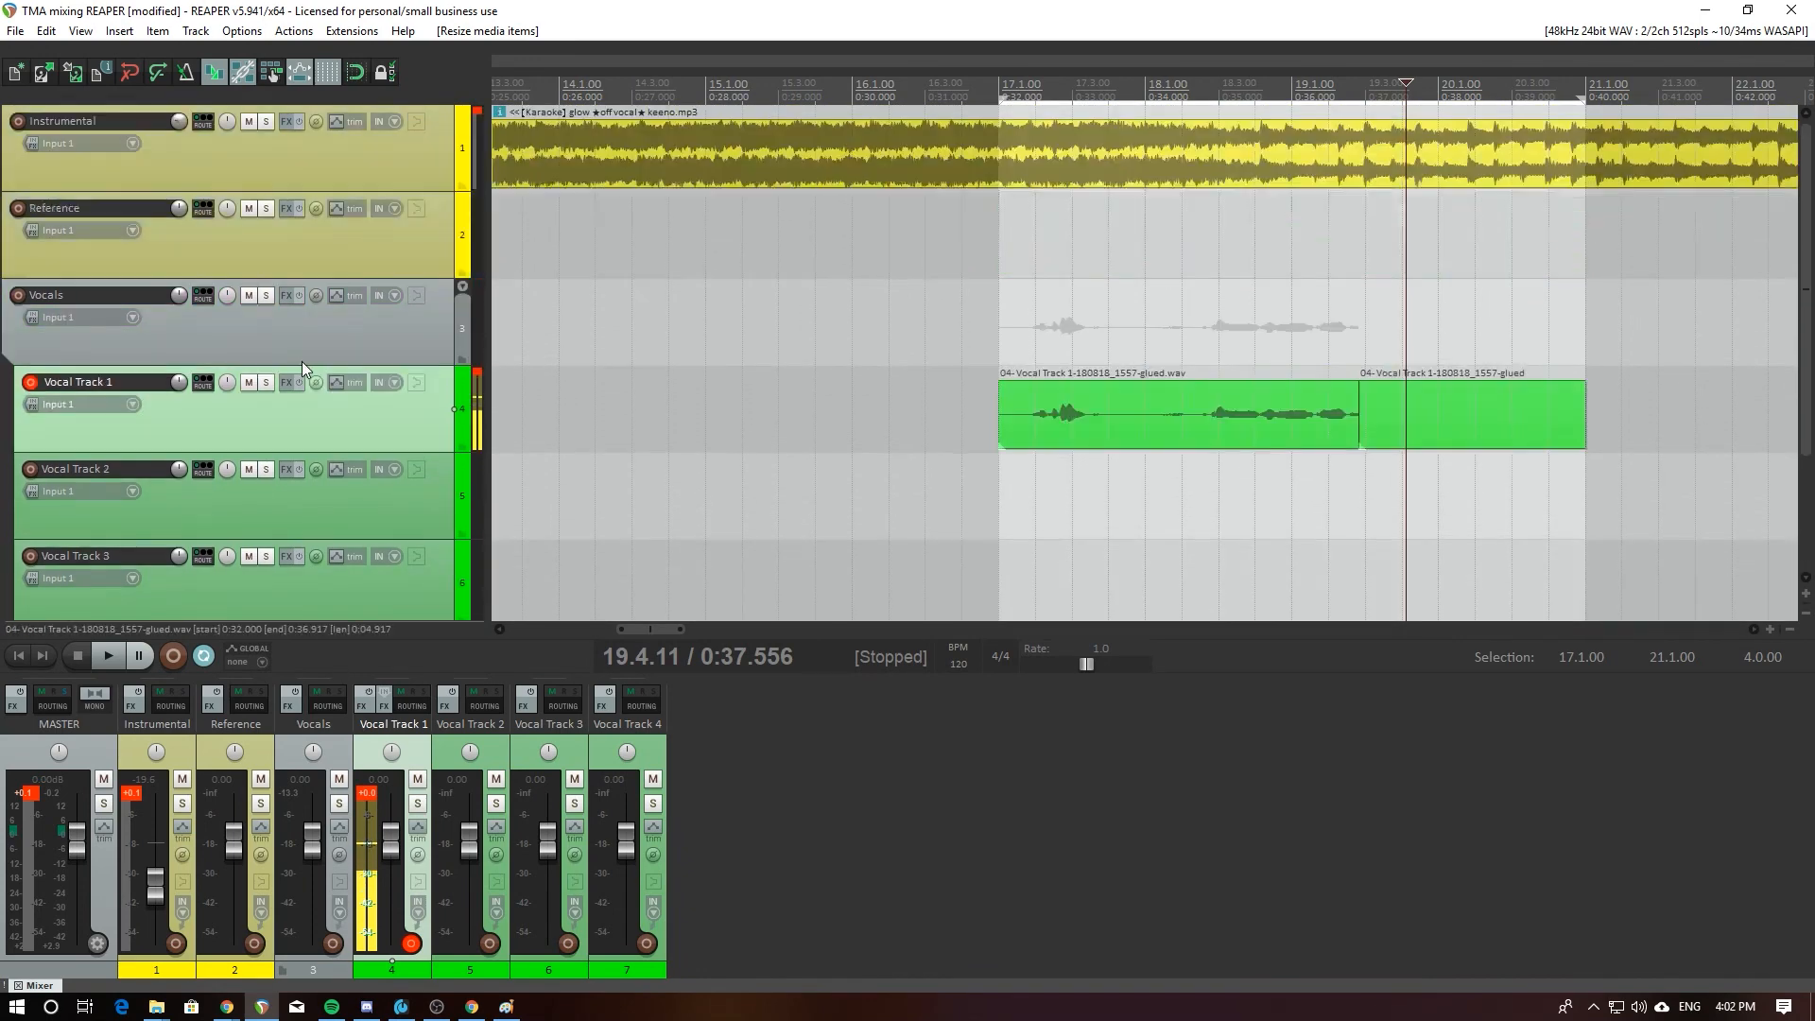
pyautogui.click(1181, 433)
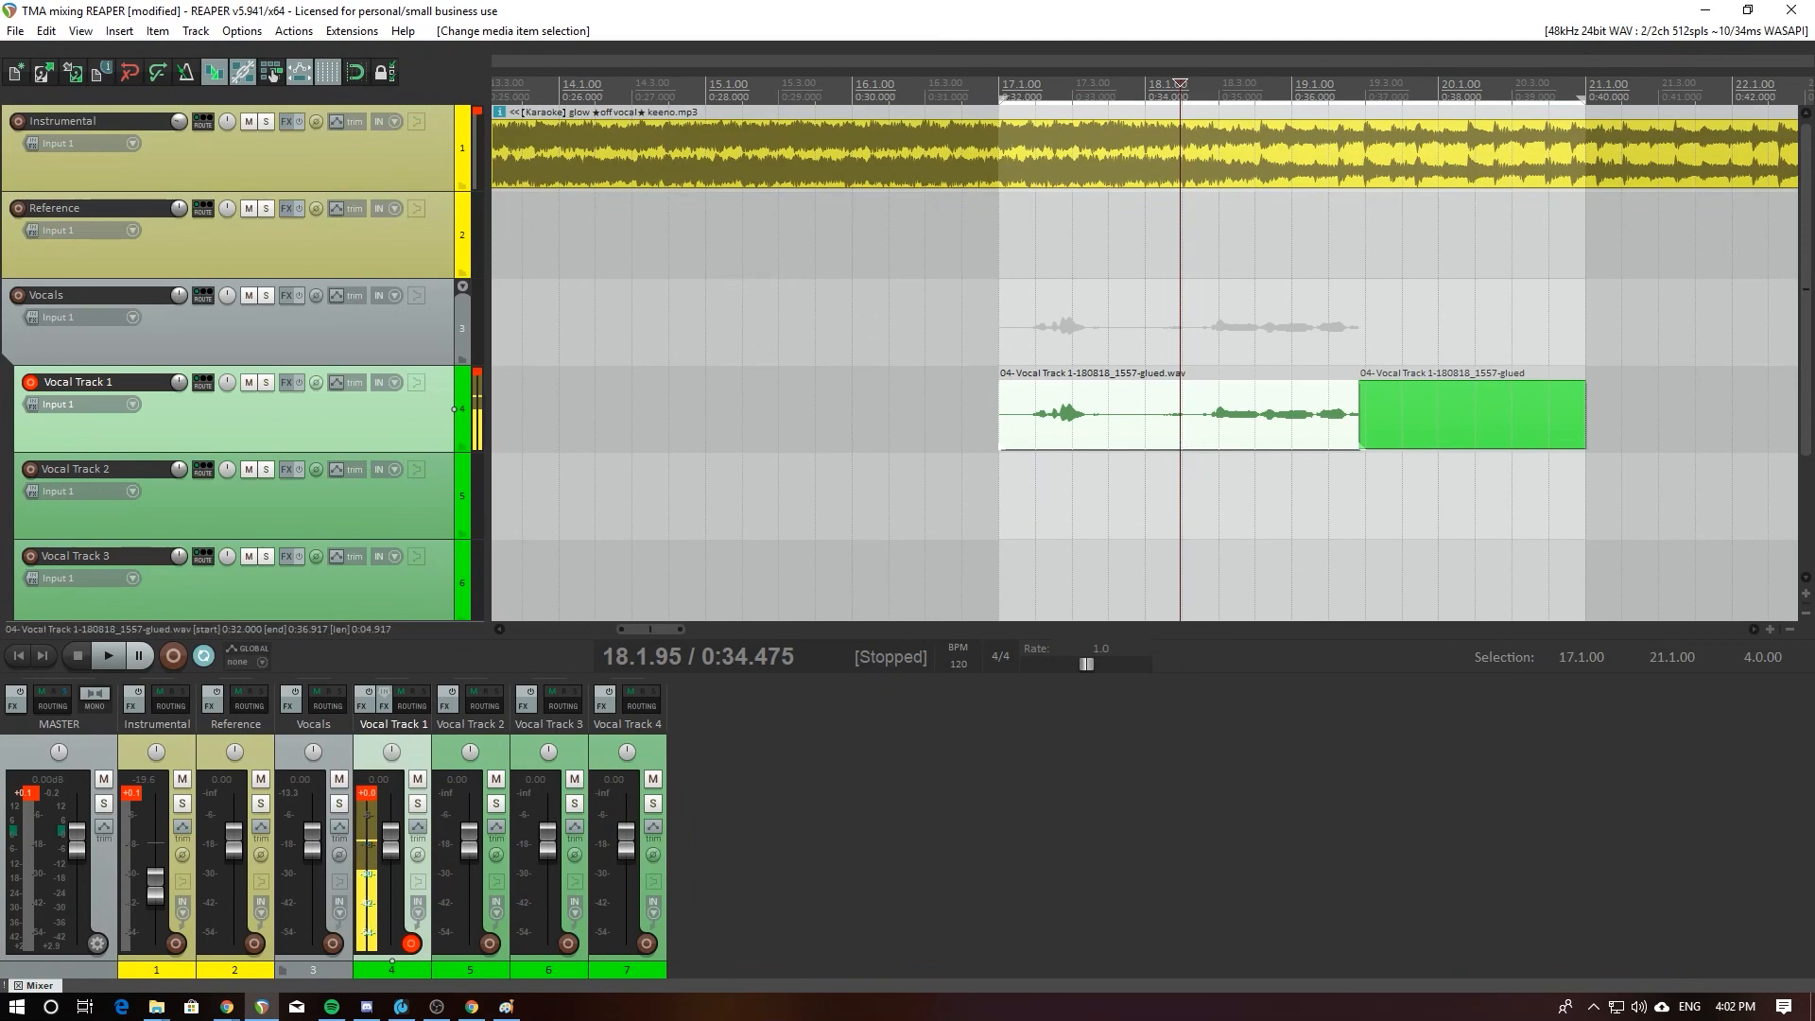
pyautogui.hotkey('alt', 'Tab')
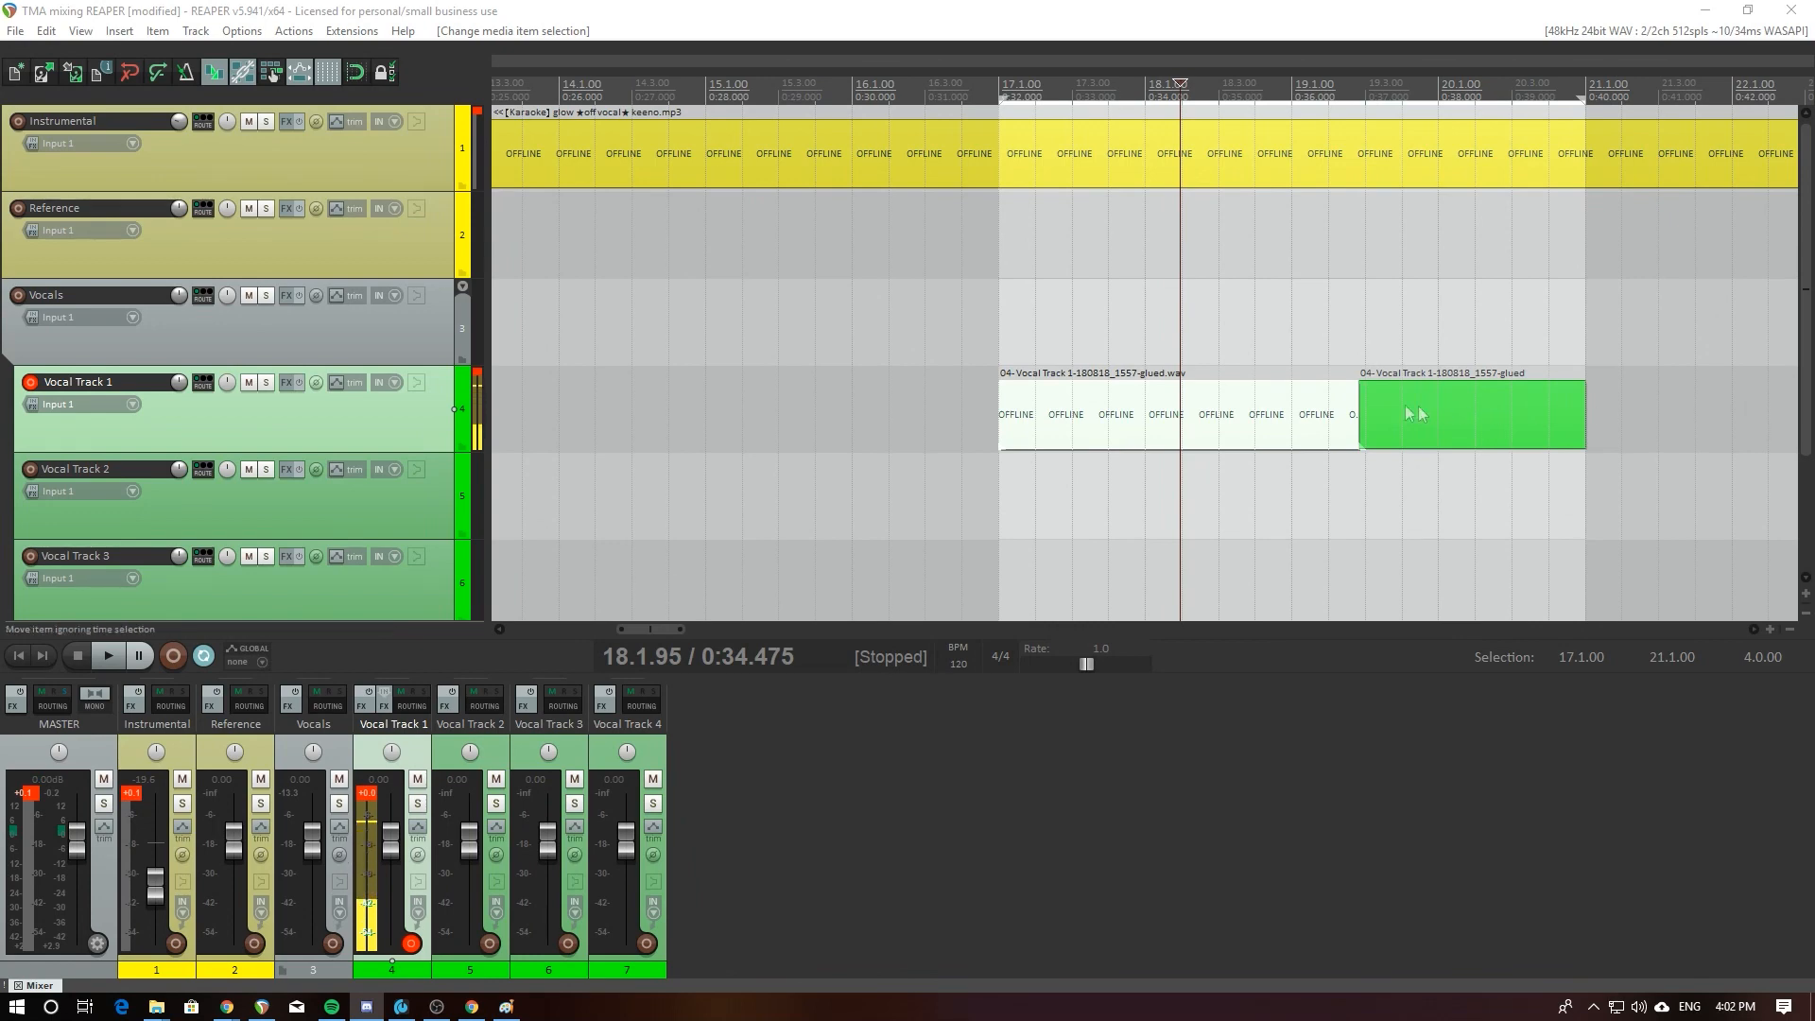
# Step: Delete both glued clips on Vocal Track 1 and the karaoke audio item on the Instrumental track
pyautogui.click(1296, 411)
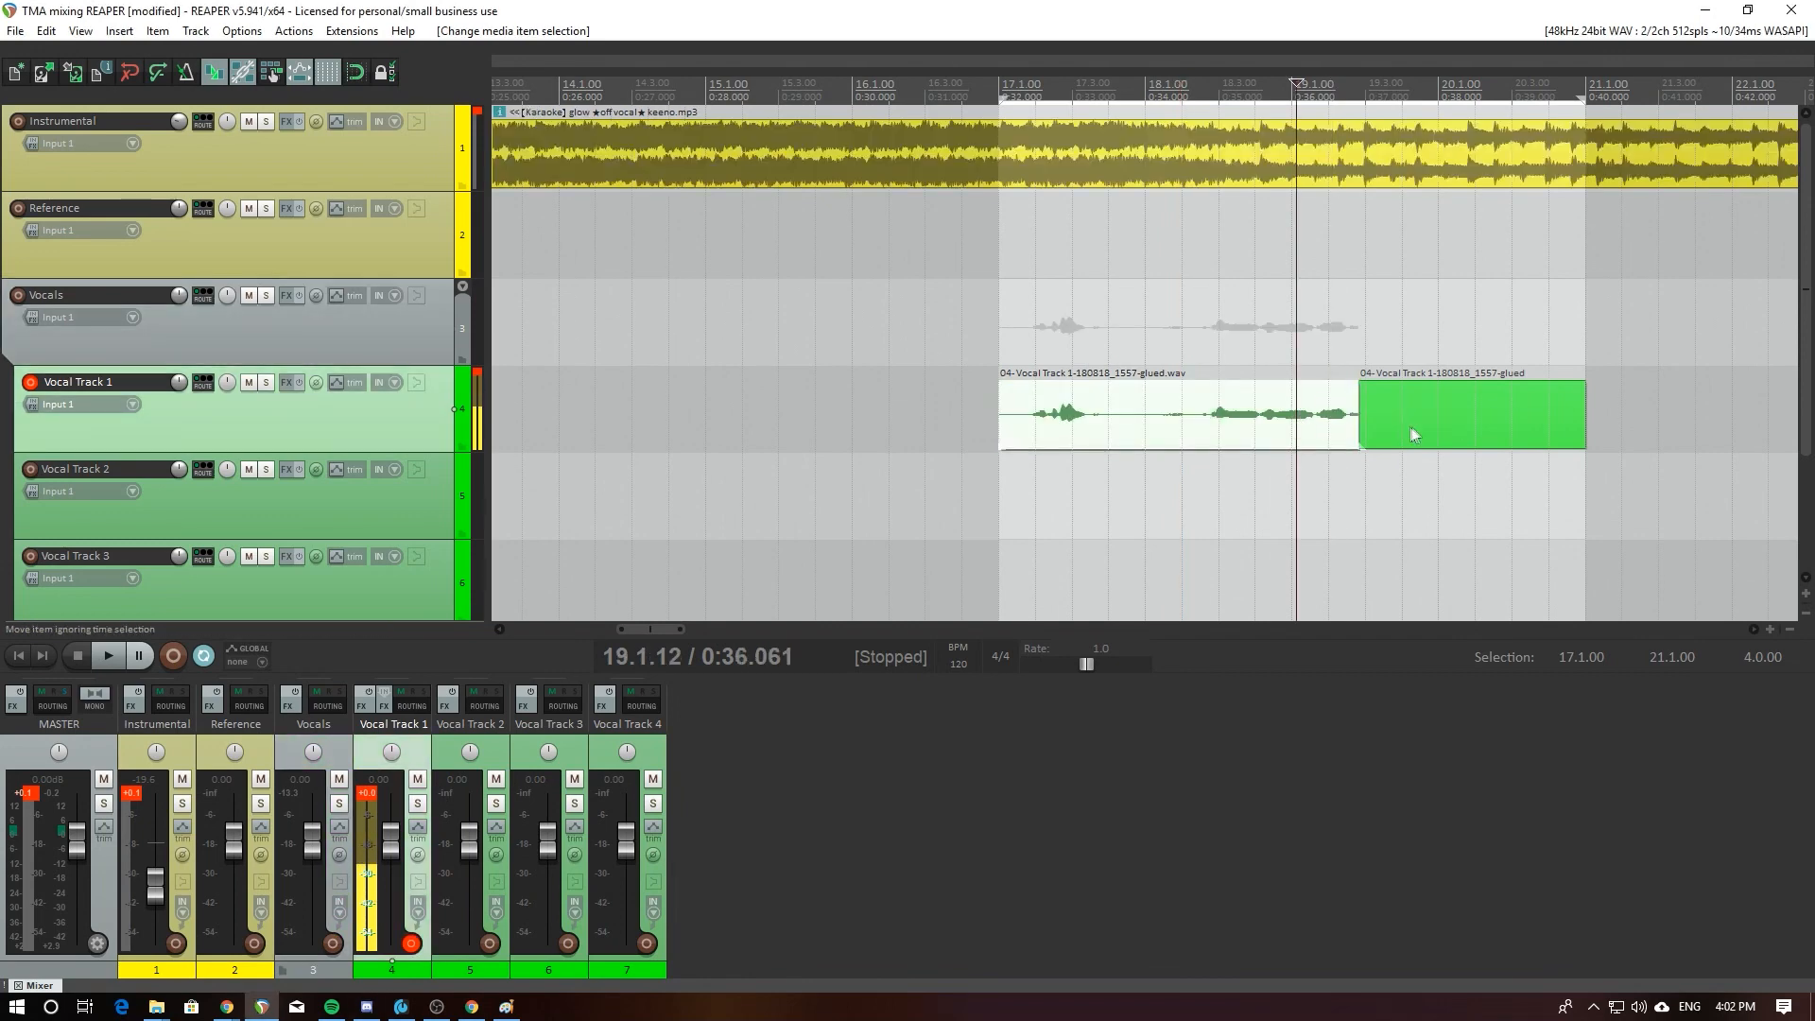
pyautogui.press('Delete')
pyautogui.click(1448, 430)
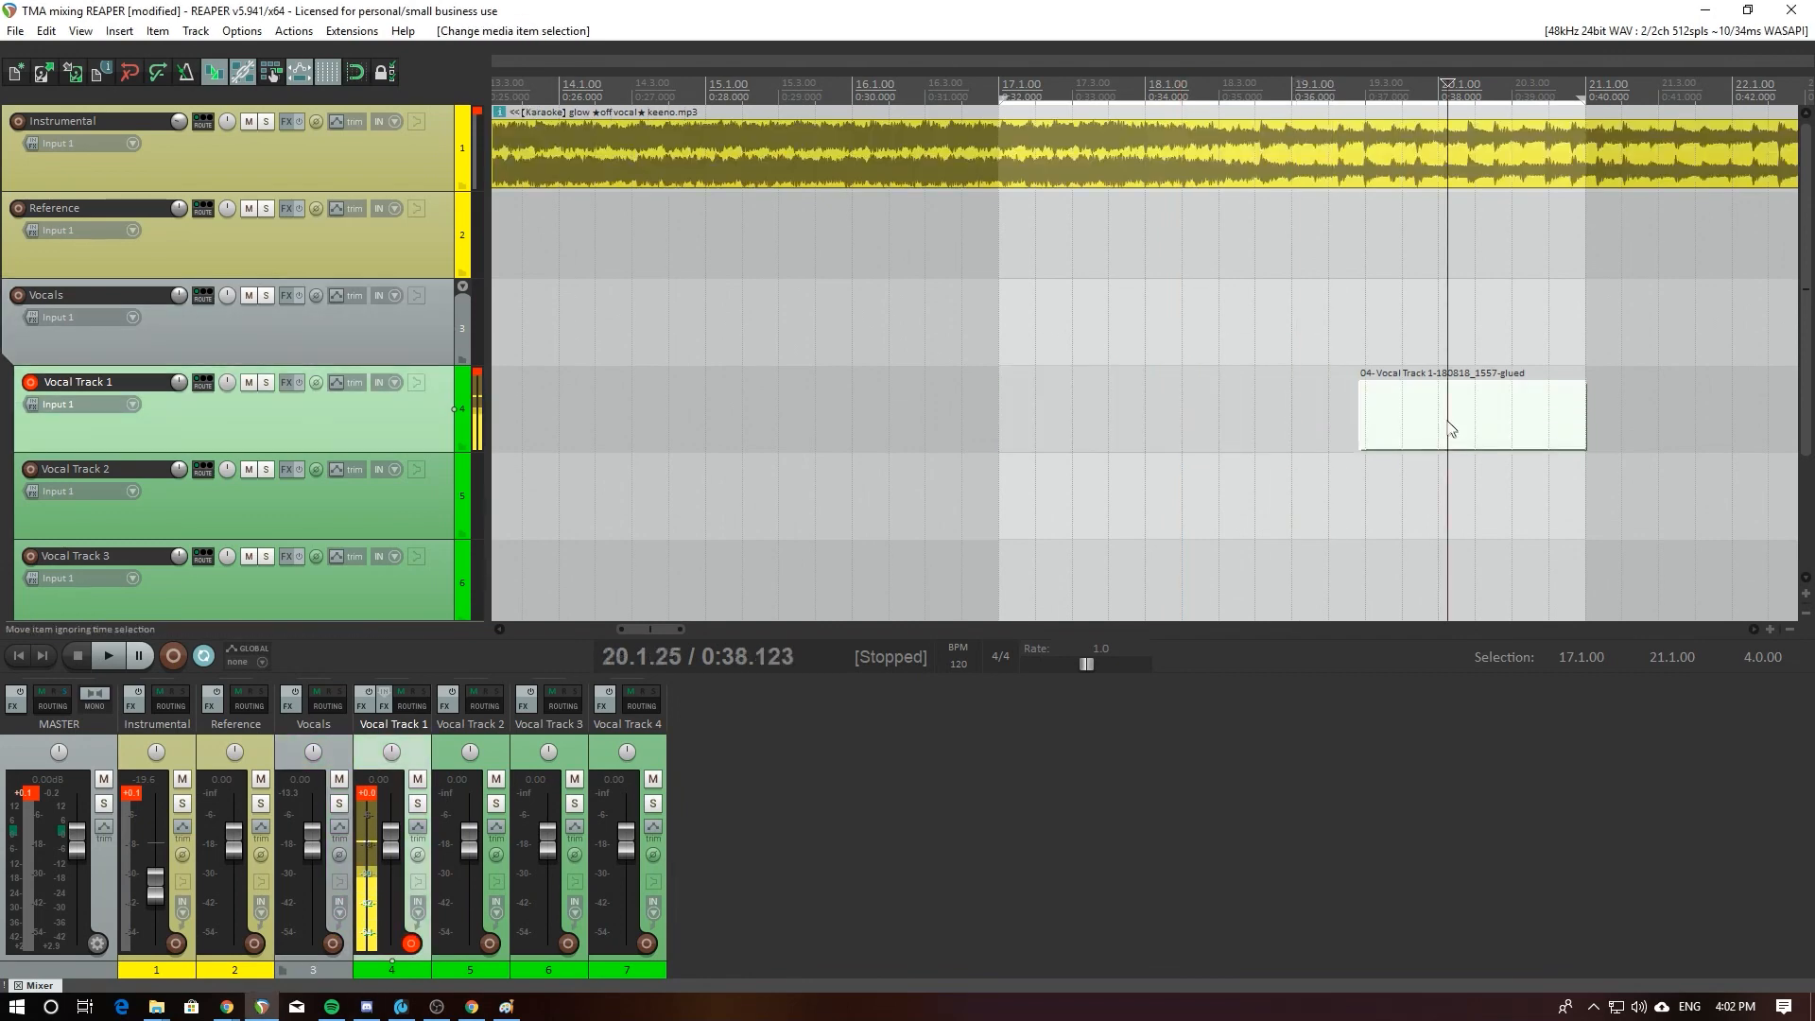
pyautogui.press('Delete')
pyautogui.click(1066, 180)
pyautogui.press('Delete')
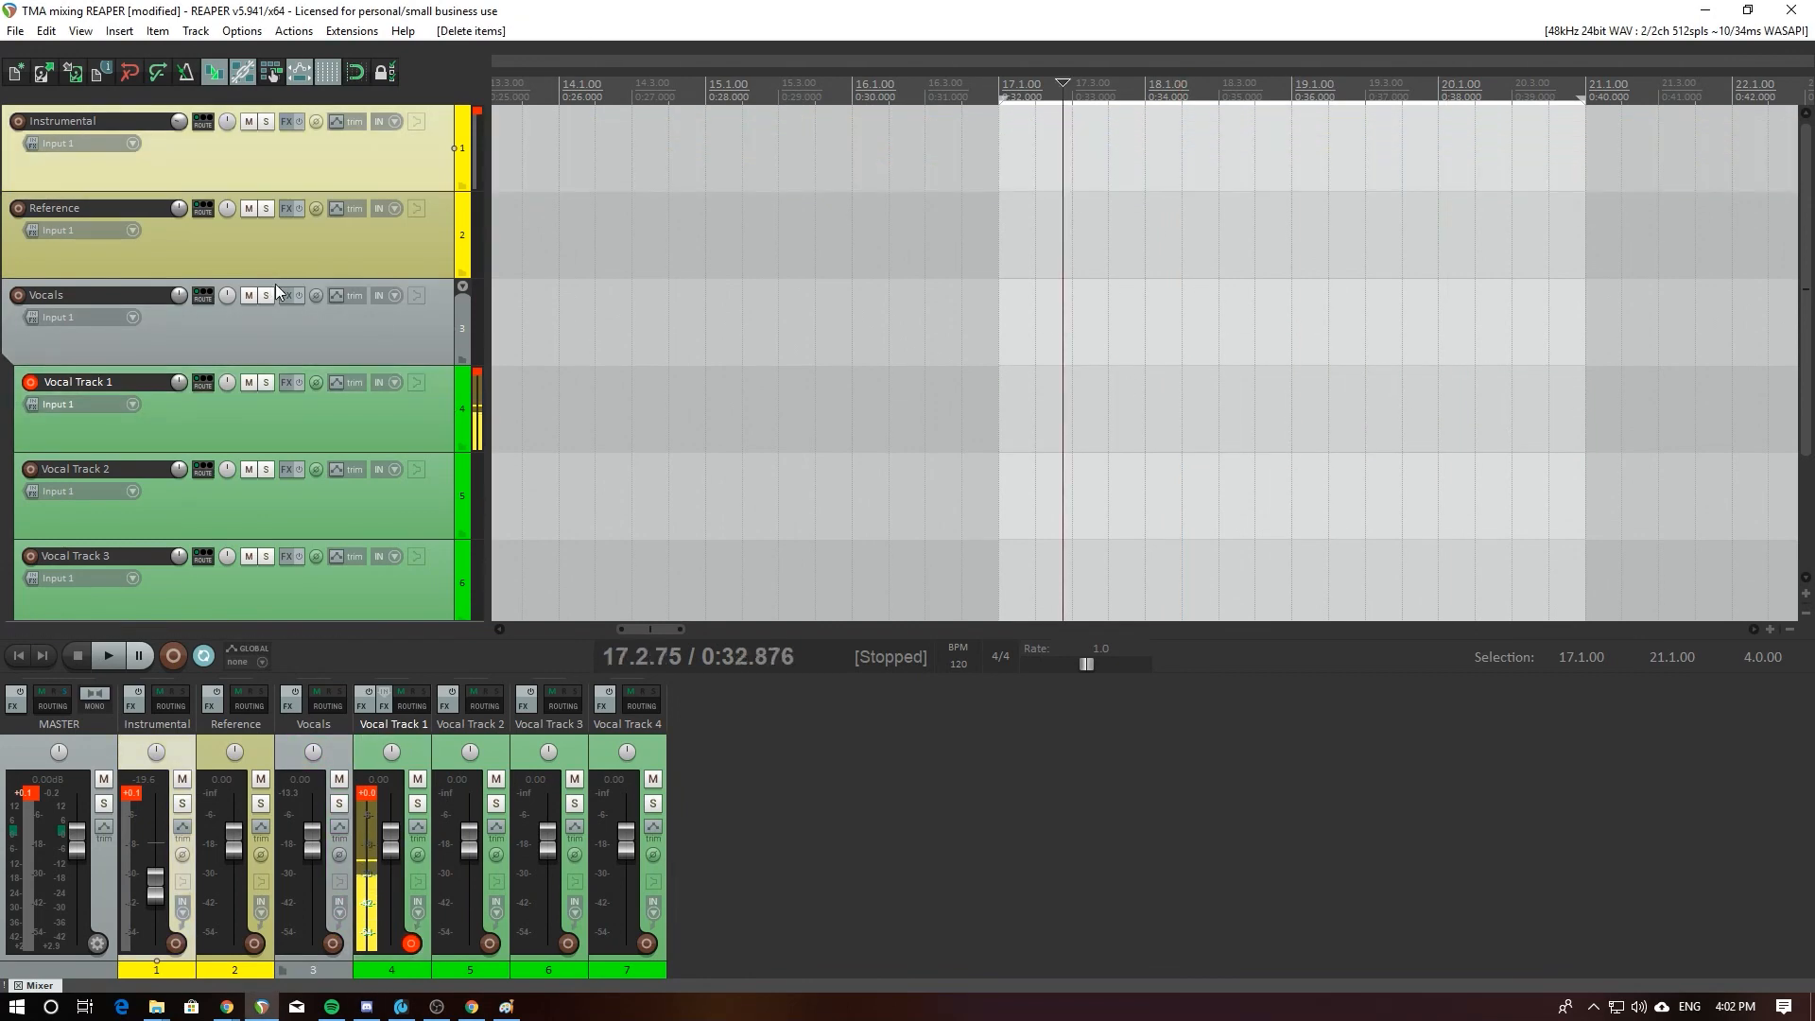
# Step: Reduce the track heights so every track fits on screen, and turn off record arming on Vocal Track 1
pyautogui.press('`')
pyautogui.press('`')
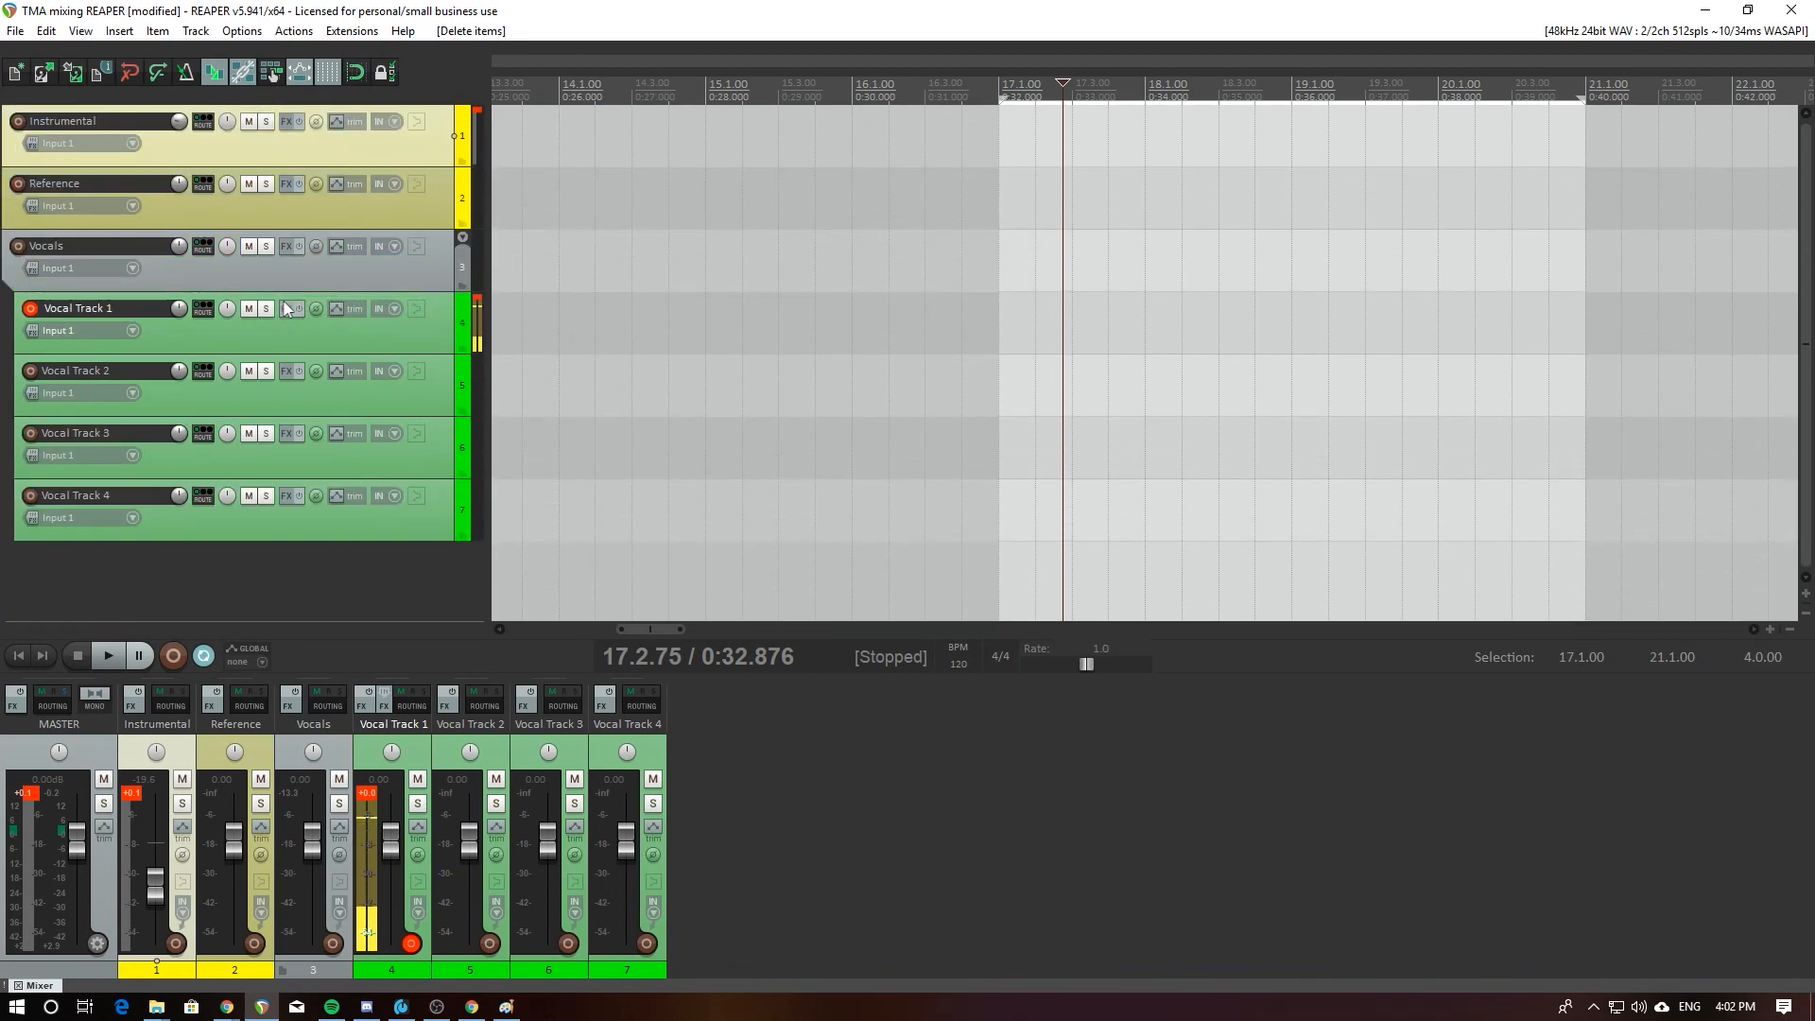
pyautogui.click(655, 231)
pyautogui.click(527, 142)
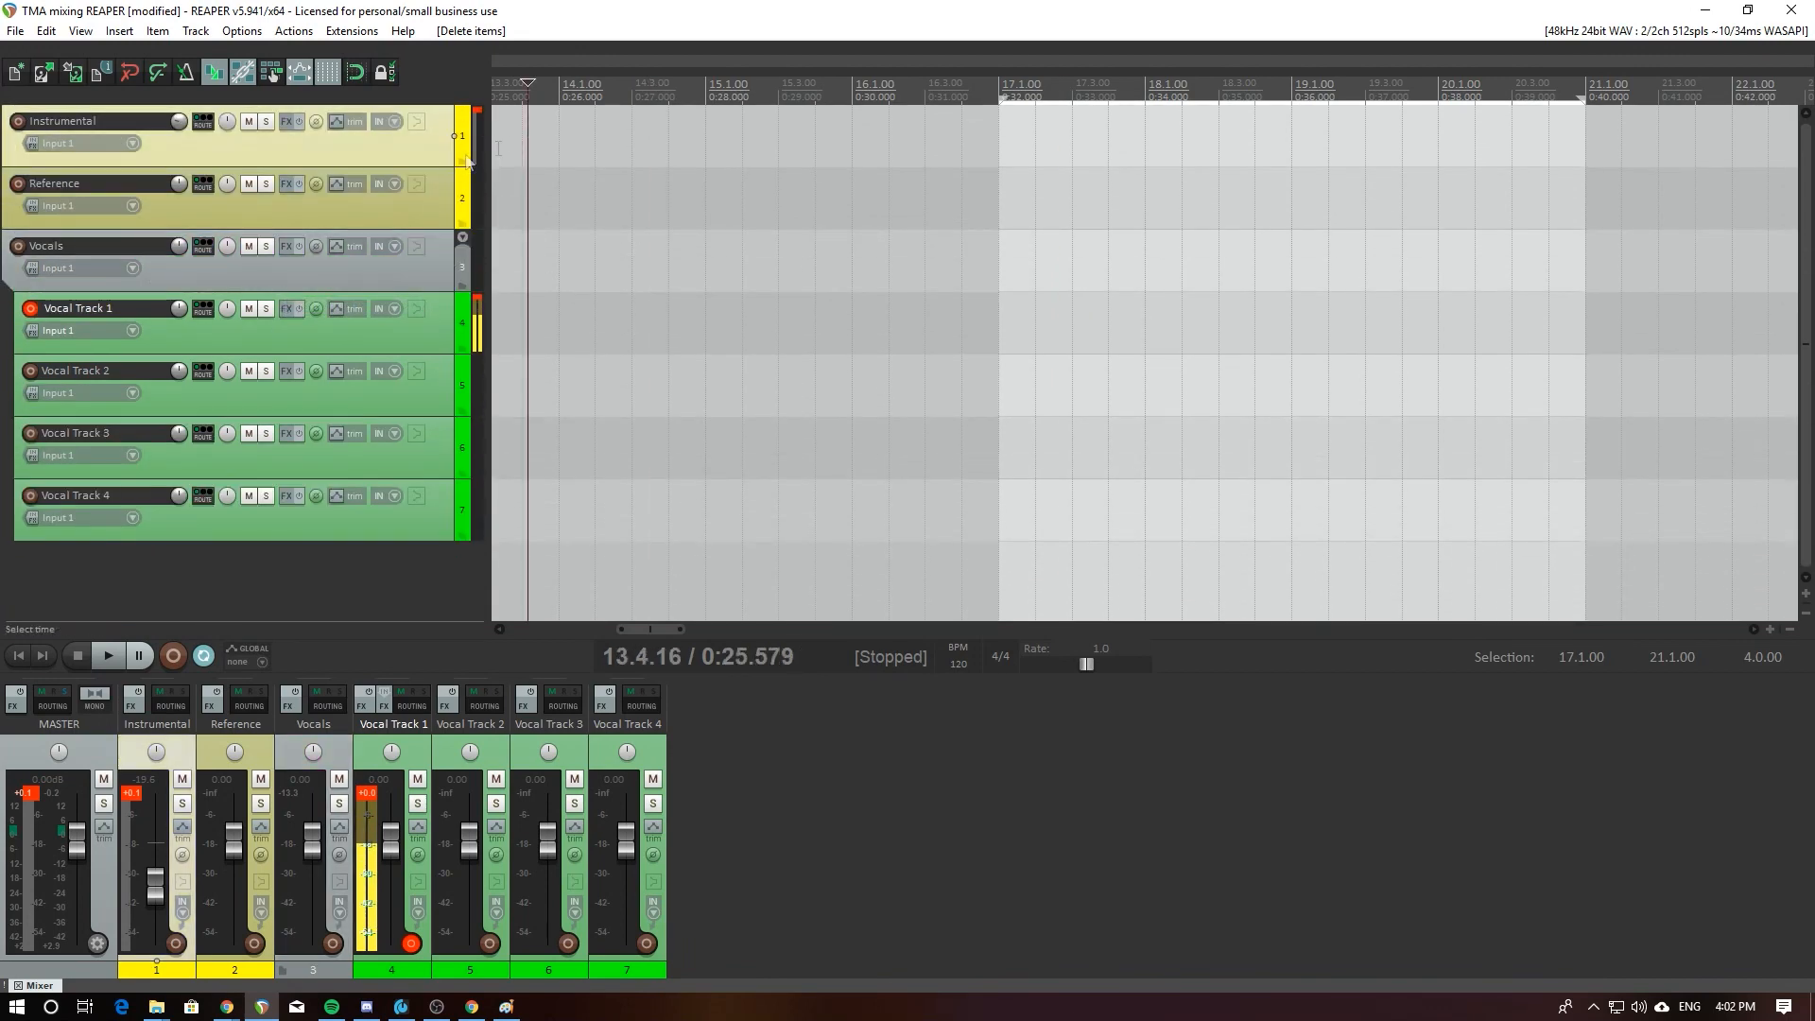
pyautogui.click(434, 206)
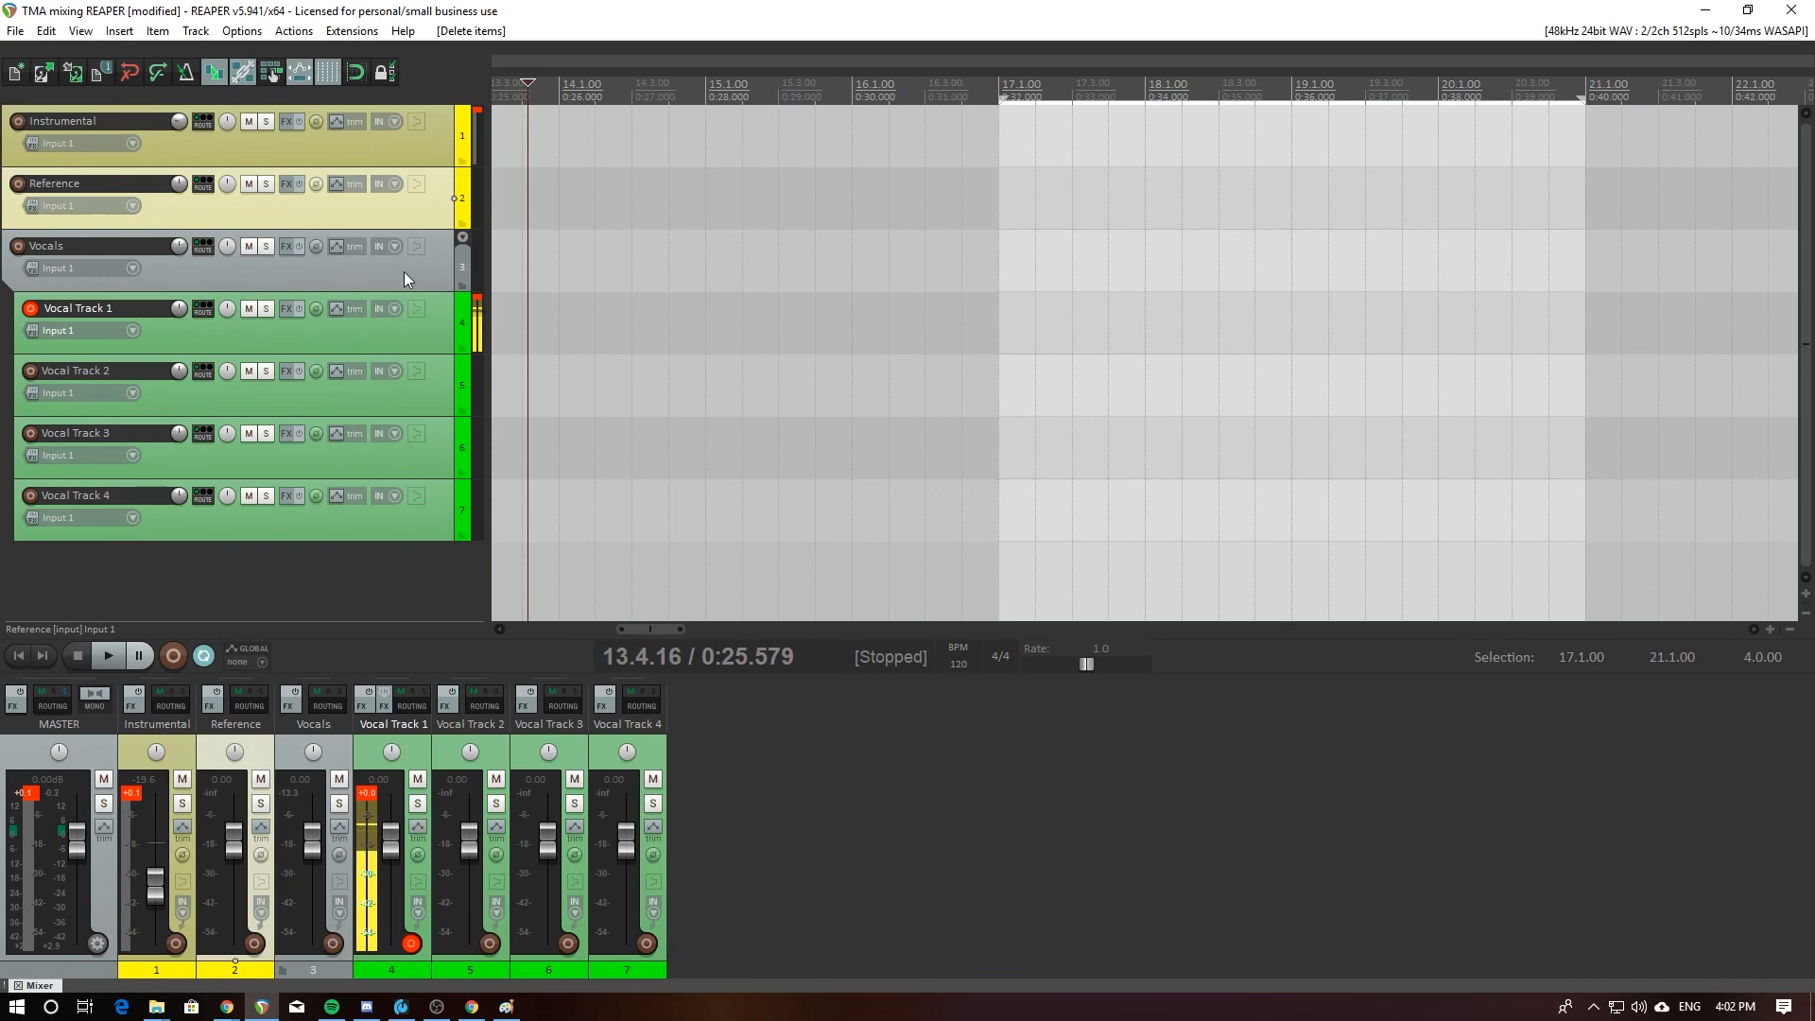
pyautogui.click(406, 272)
pyautogui.hotkey('ctrl', 'r')
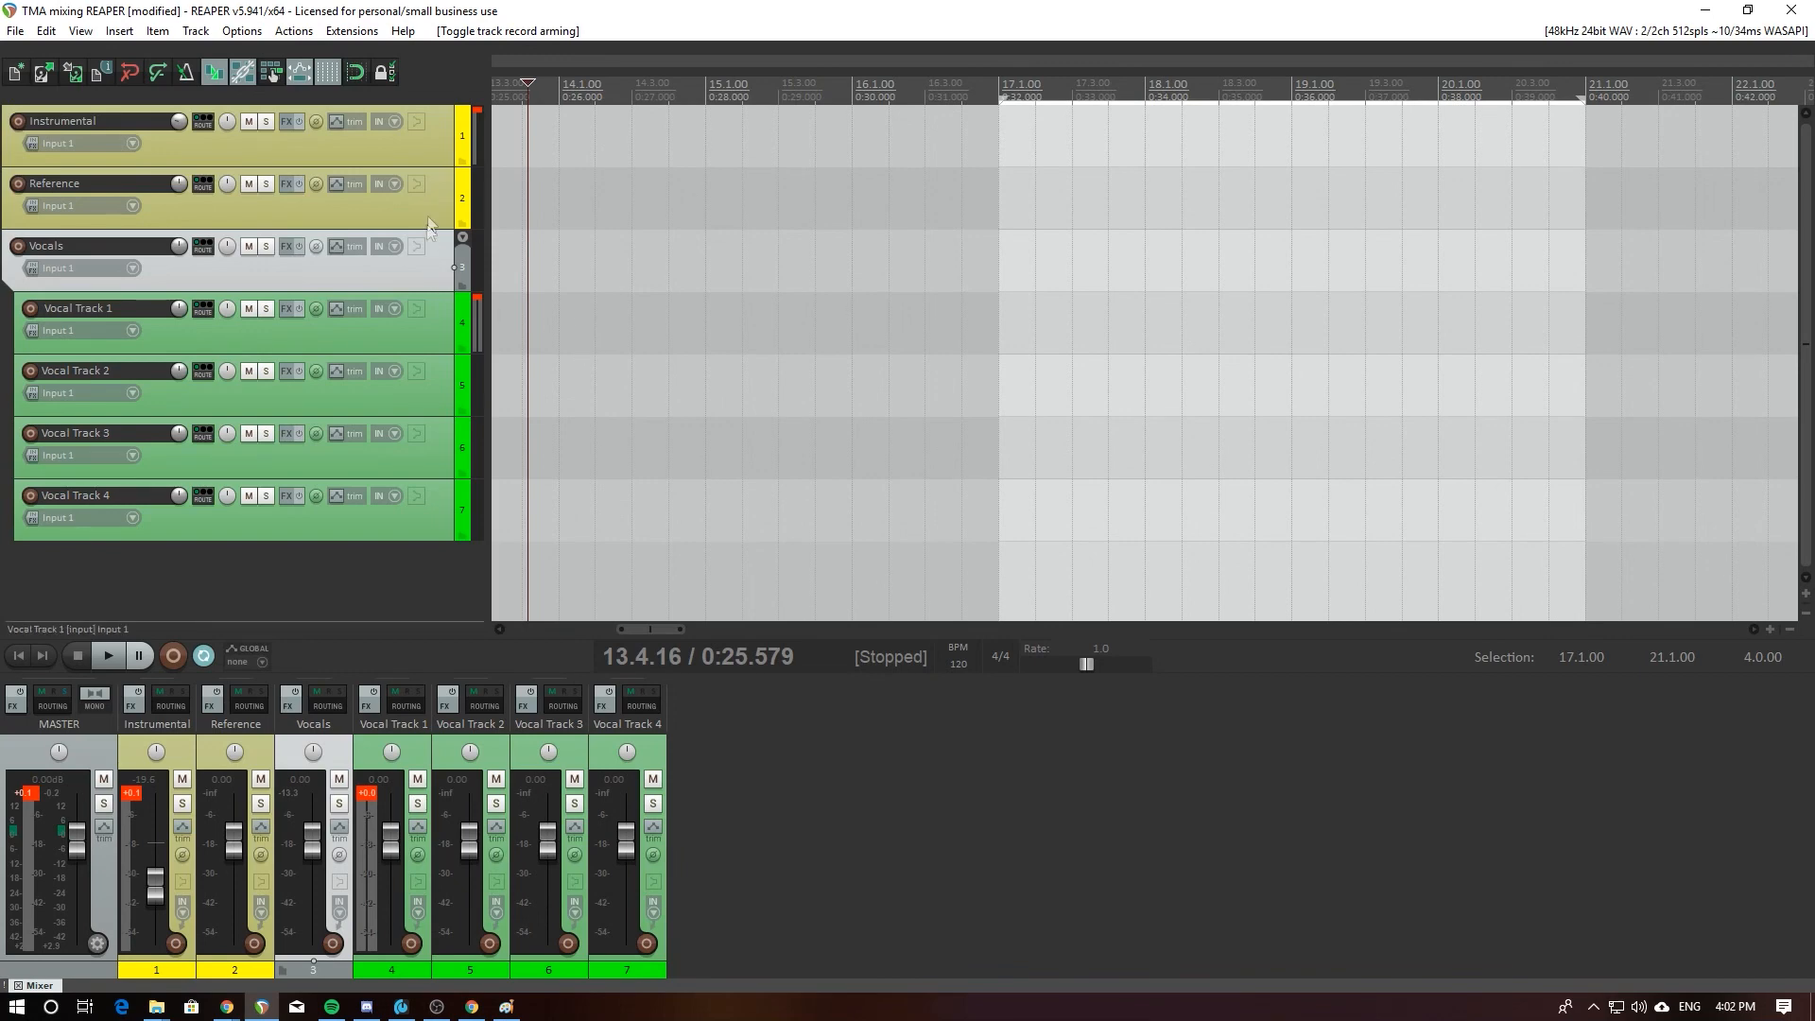
pyautogui.click(431, 159)
pyautogui.click(433, 205)
pyautogui.click(404, 277)
pyautogui.click(404, 350)
pyautogui.click(417, 395)
pyautogui.click(414, 473)
pyautogui.click(412, 530)
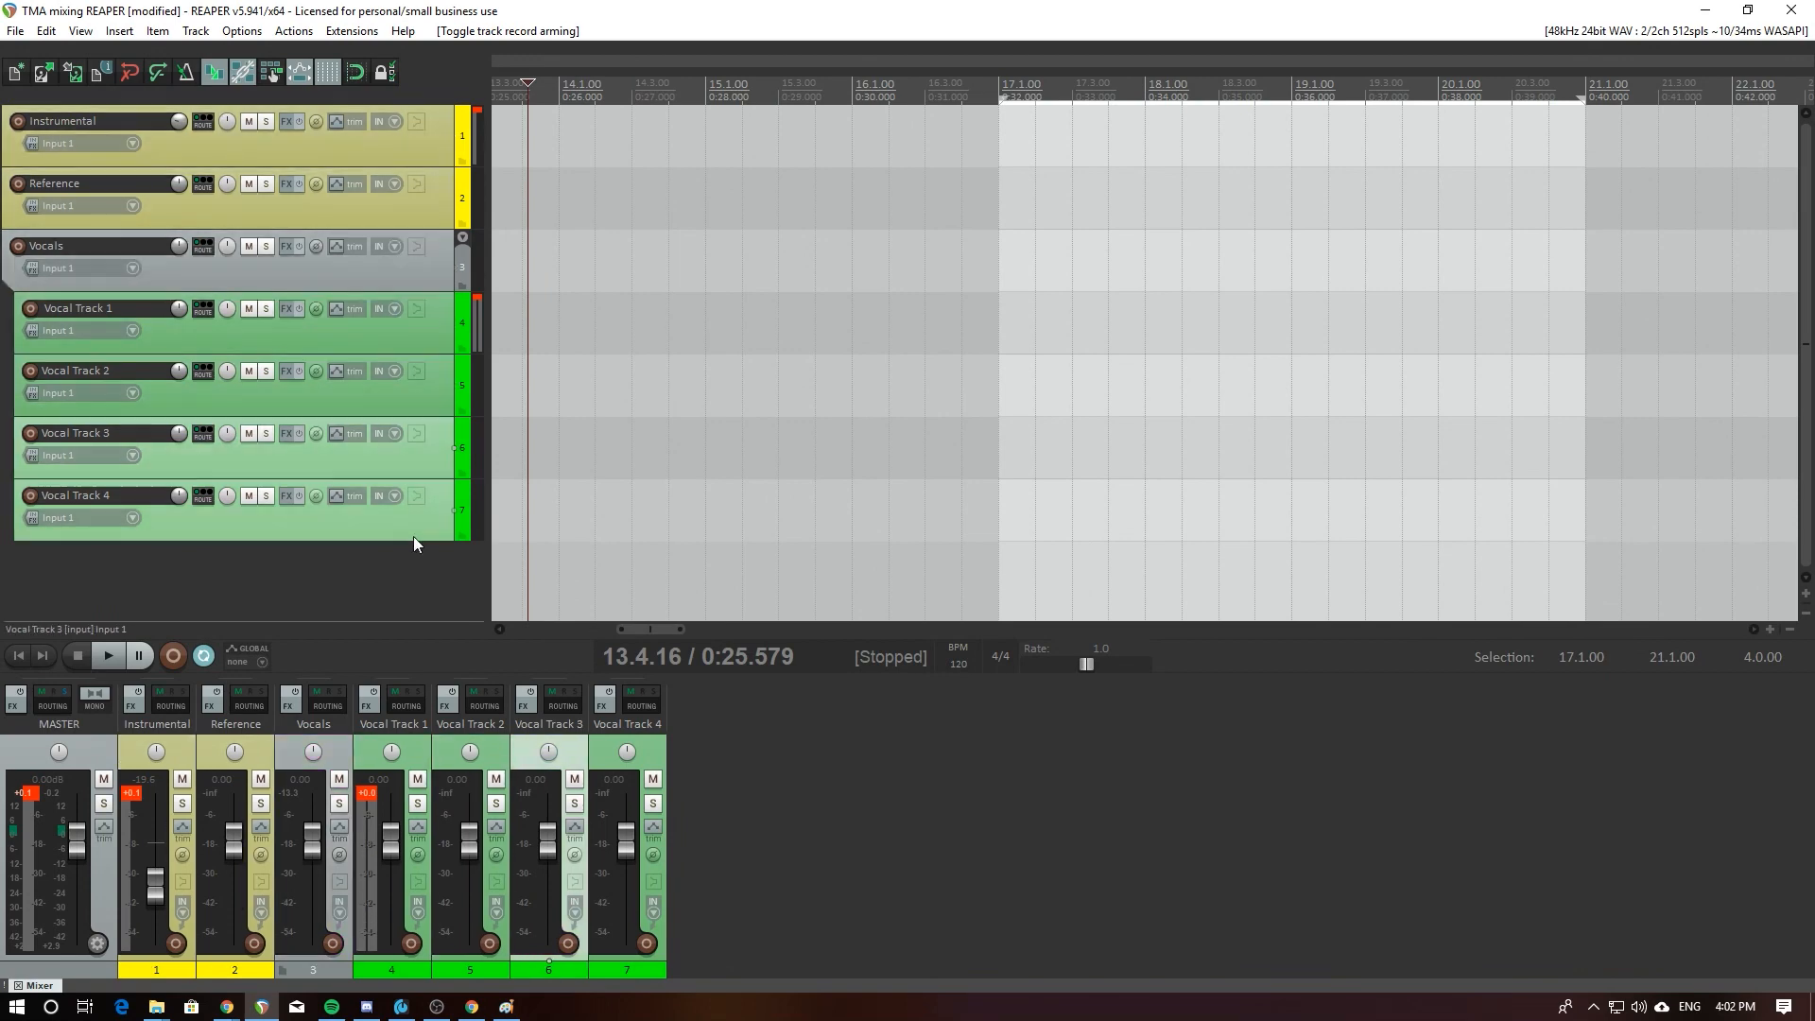
pyautogui.keyDown('ctrl'); pyautogui.click(421, 472); pyautogui.keyUp('ctrl')
pyautogui.click(422, 472)
pyautogui.click(427, 338)
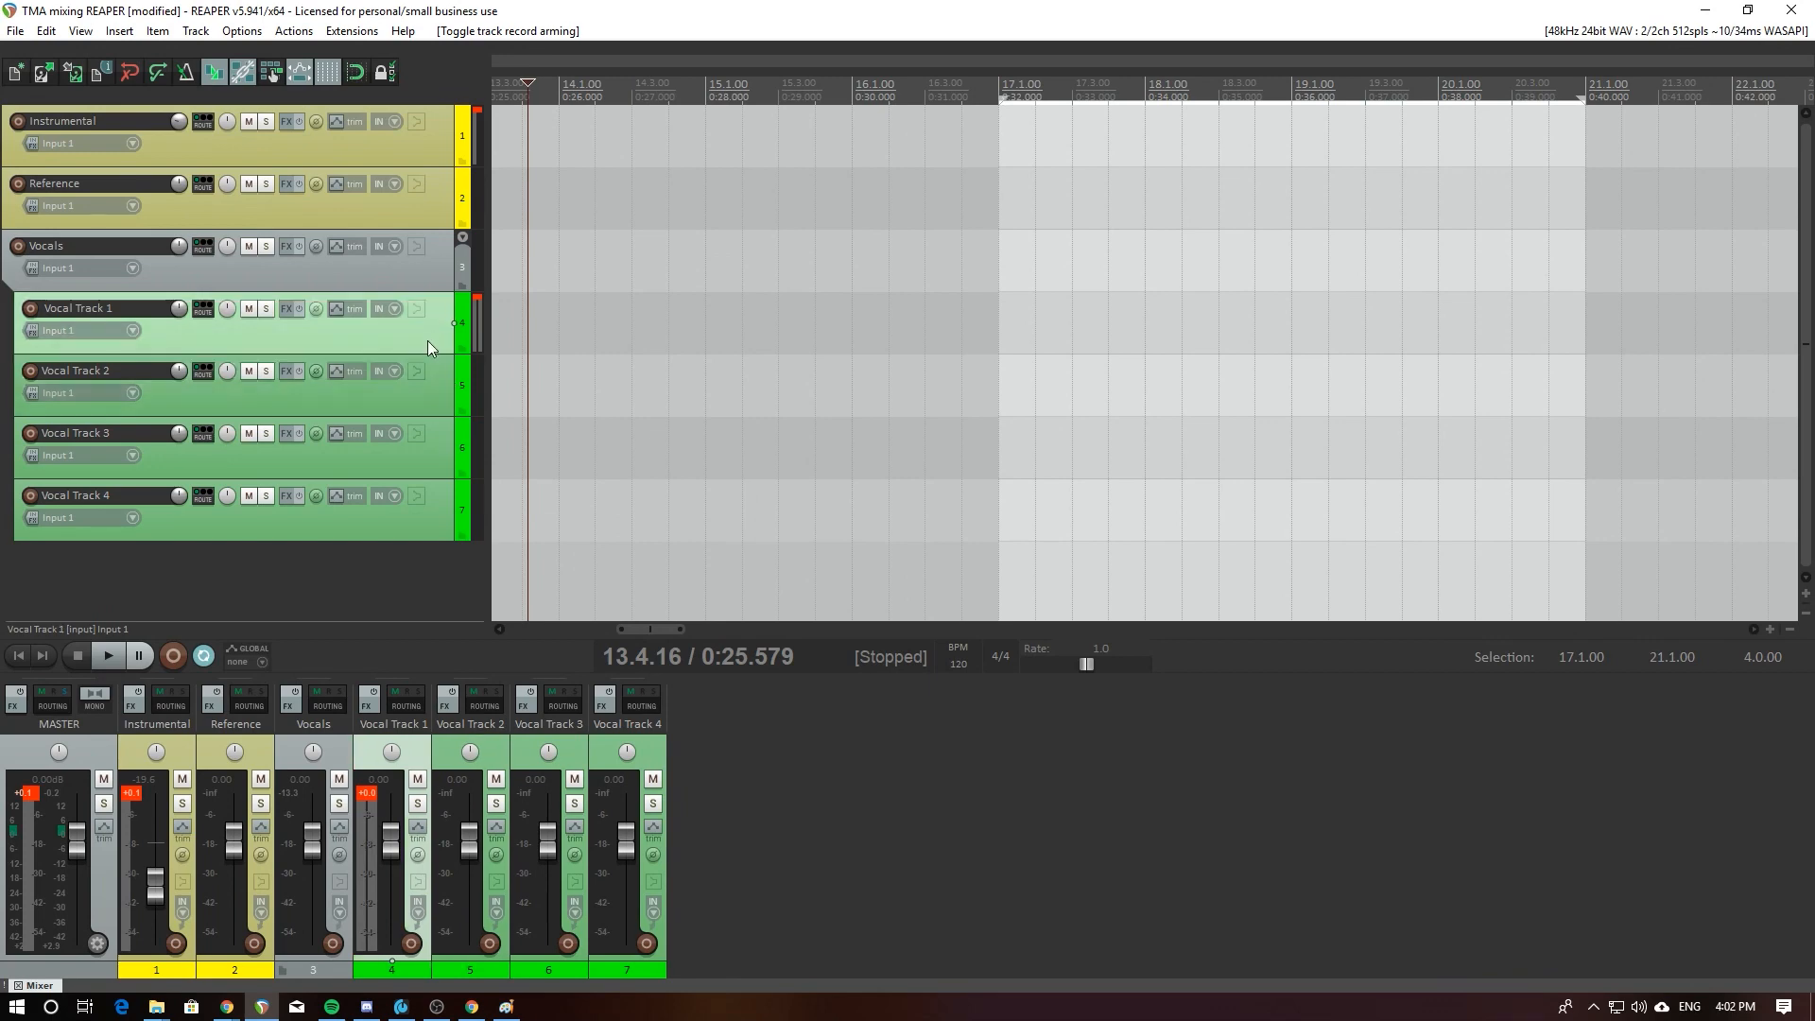
pyautogui.click(427, 274)
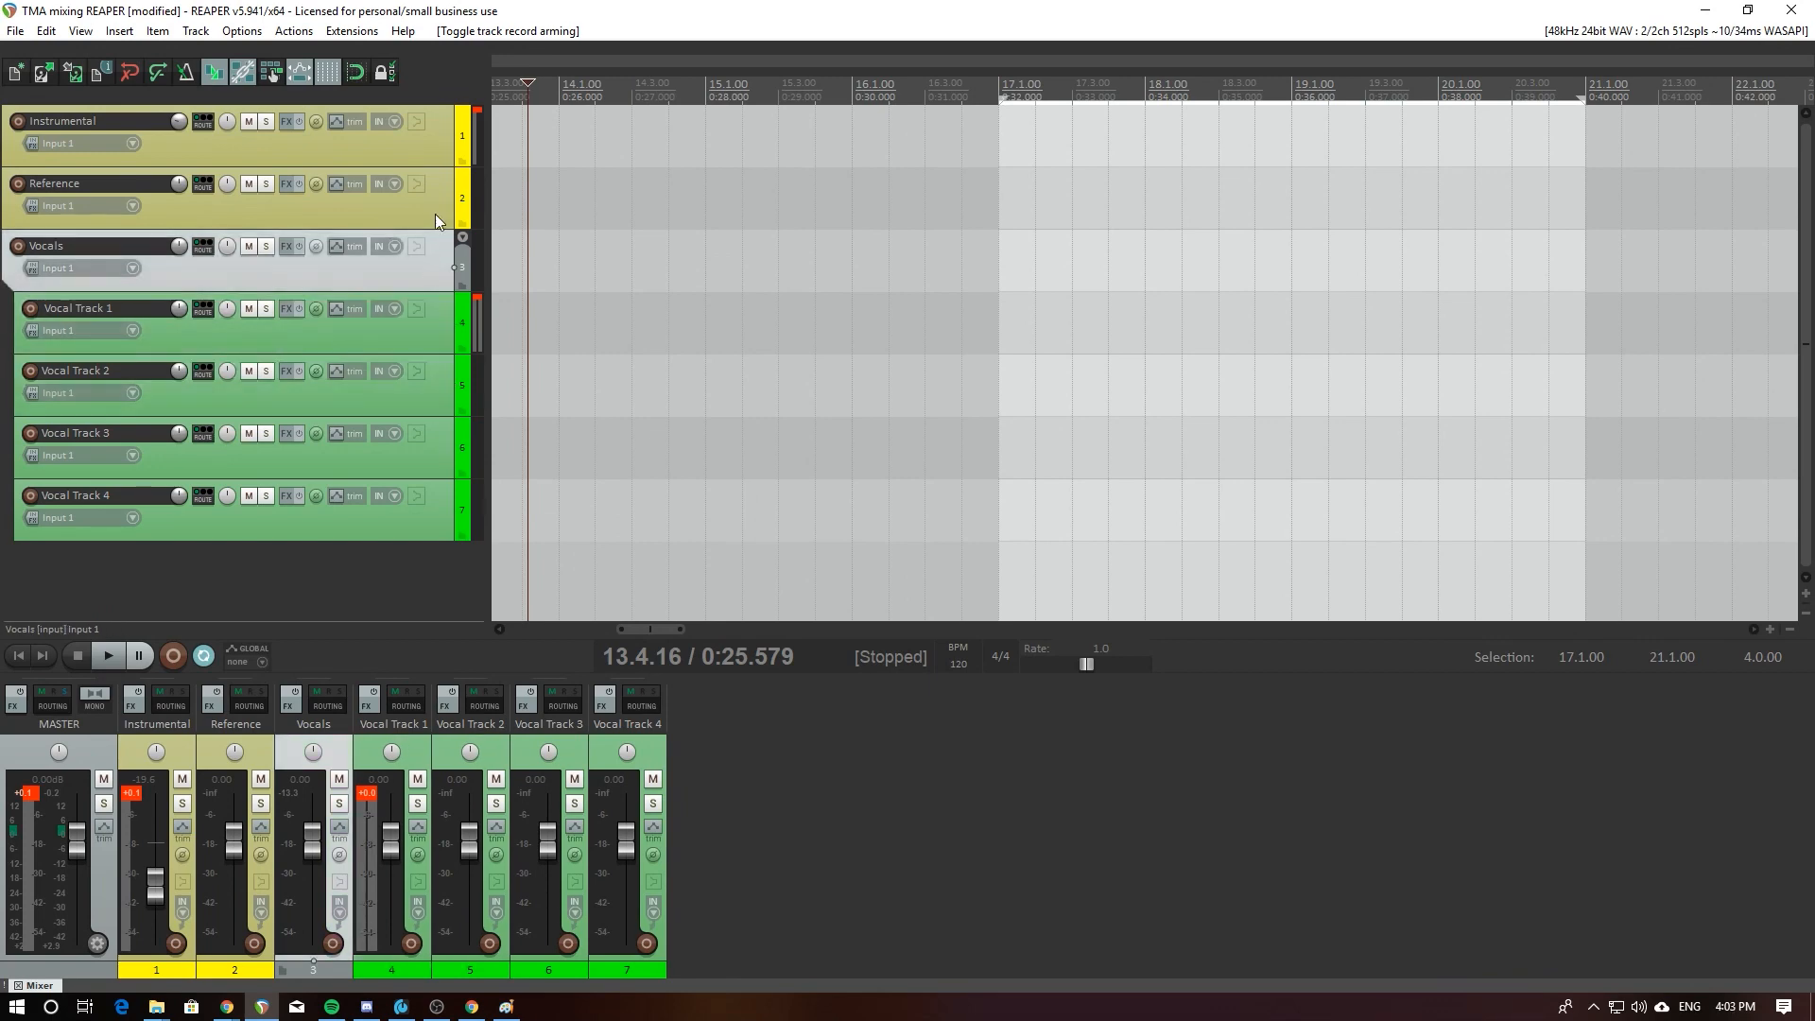
# Step: Remove the loop/time selection spanning 17.1.00 to 21.1.00 from the timeline
pyautogui.click(570, 220)
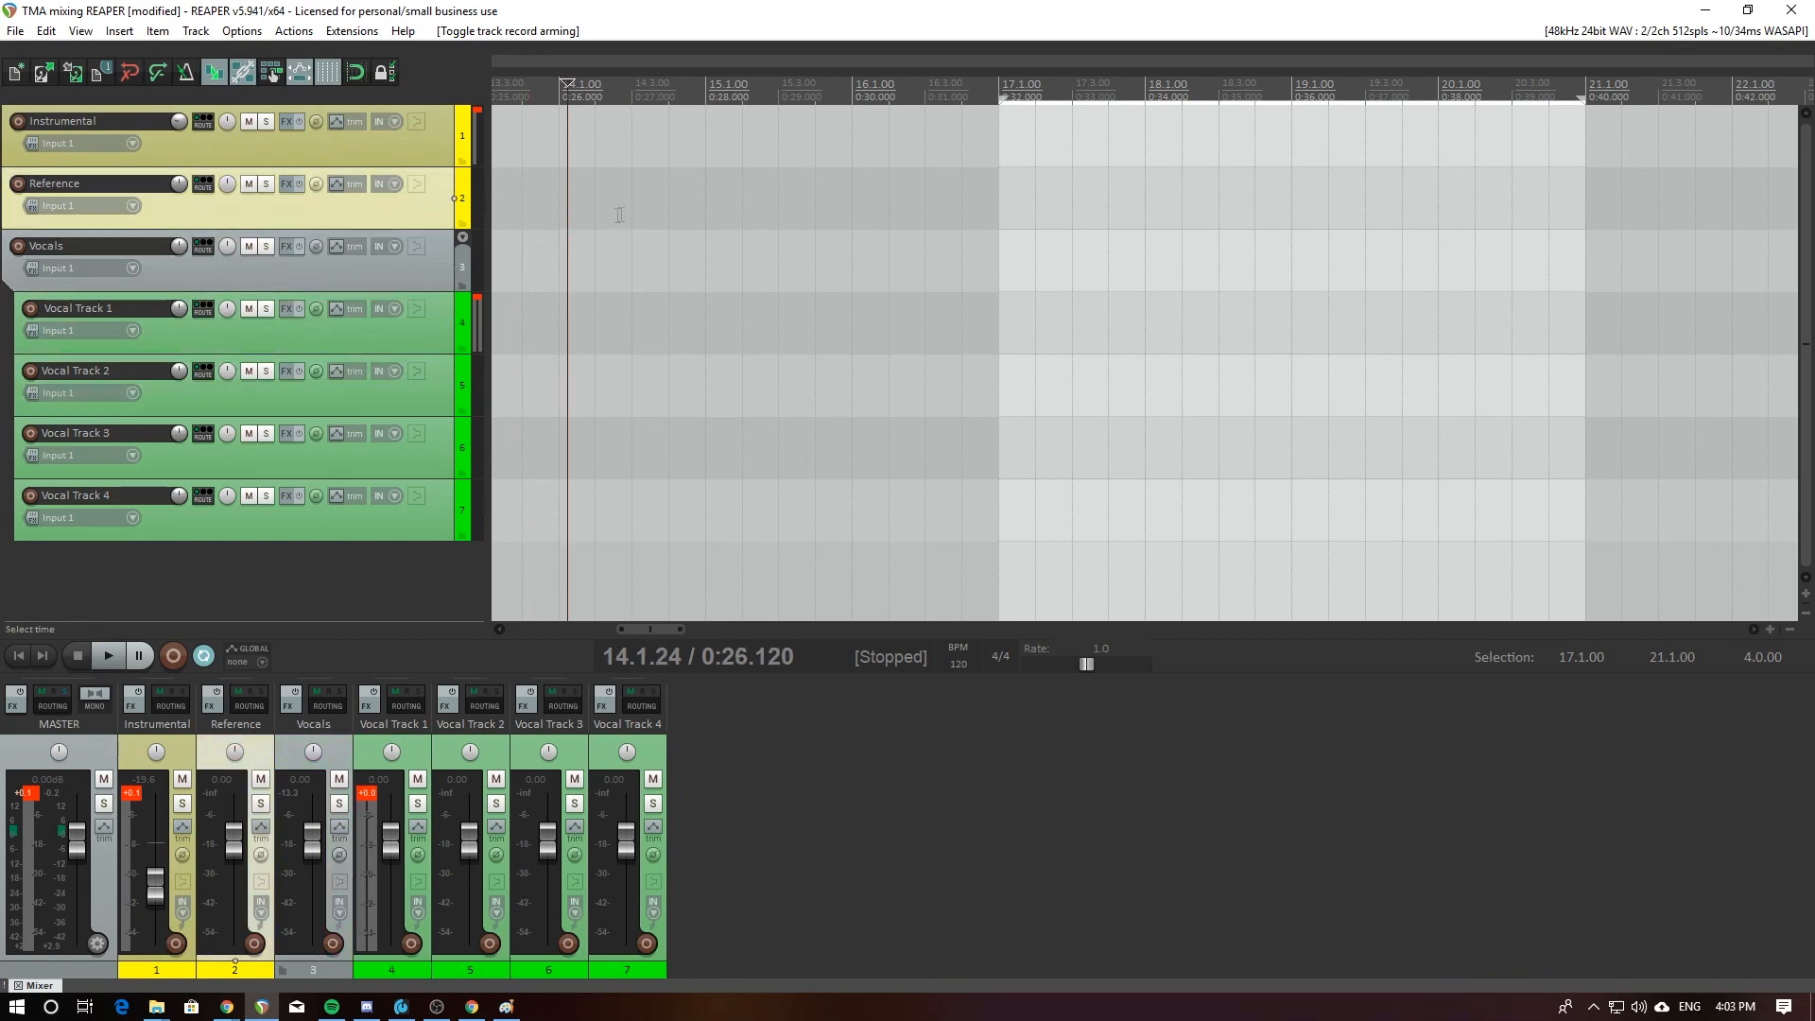
pyautogui.click(1043, 224)
pyautogui.click(982, 225)
pyautogui.click(535, 257)
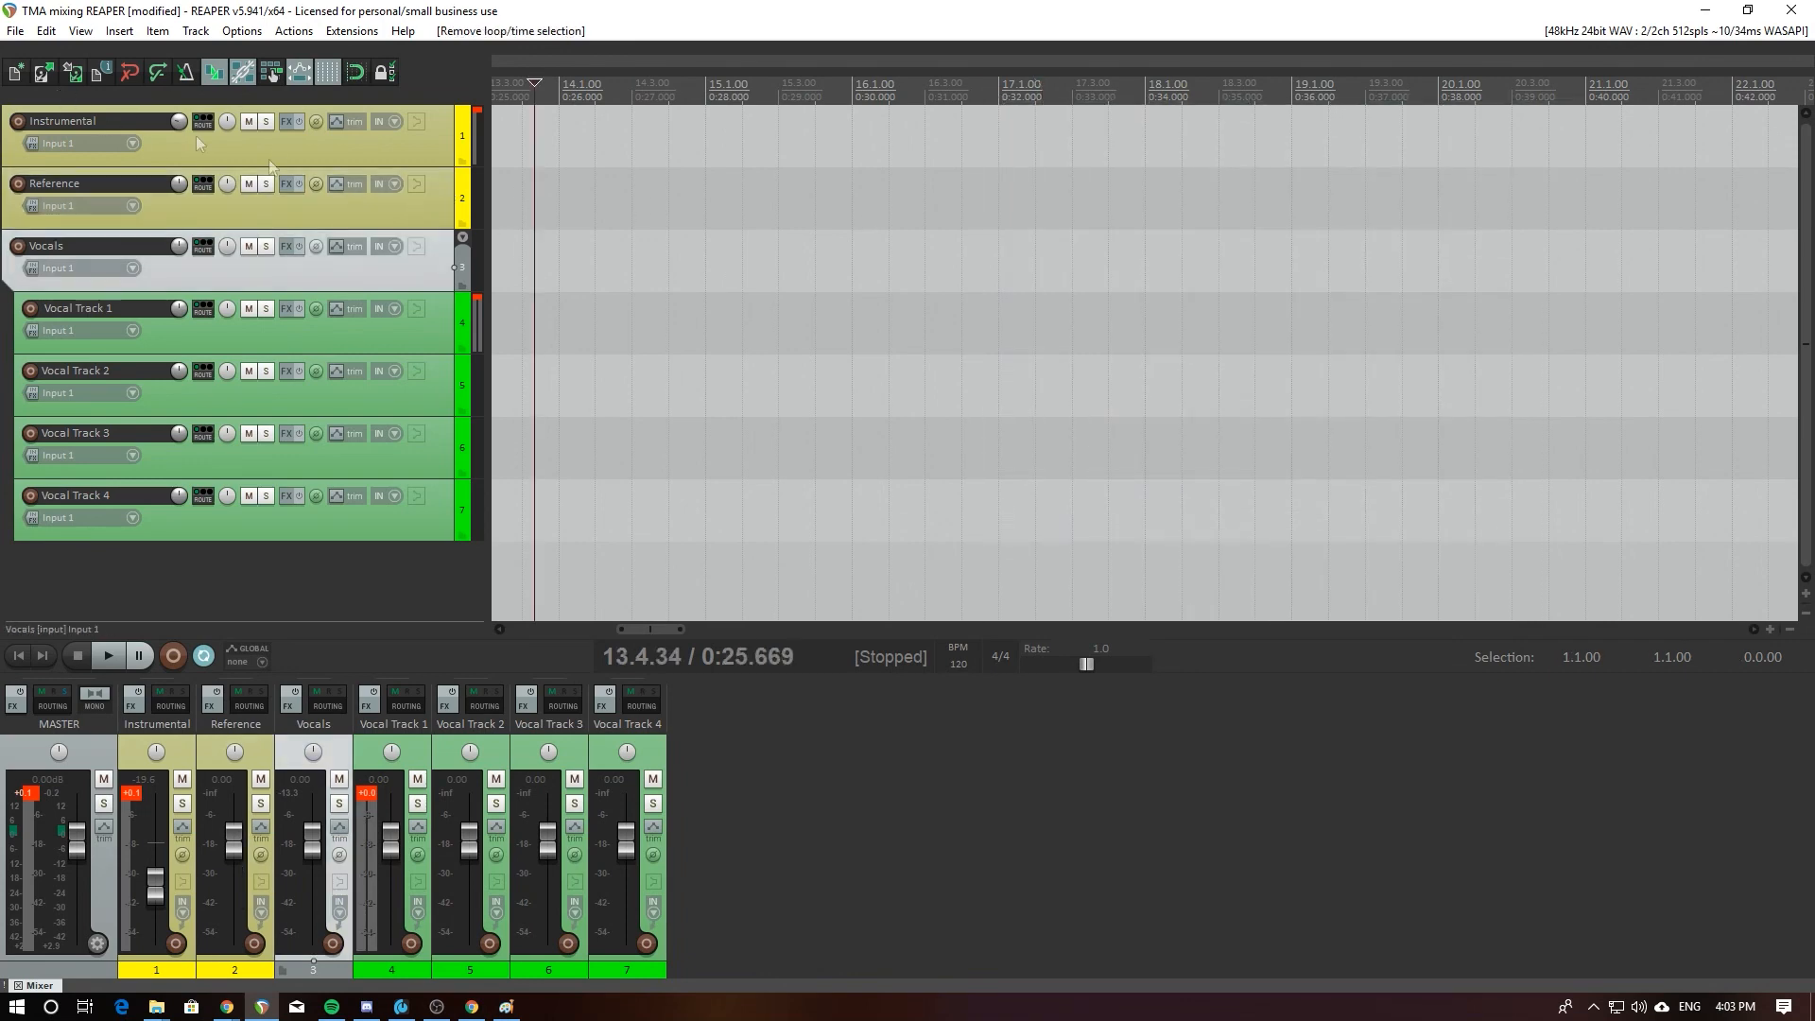
# Step: Save the emptied track layout as a project template named "TMA First Template"
pyautogui.click(375, 151)
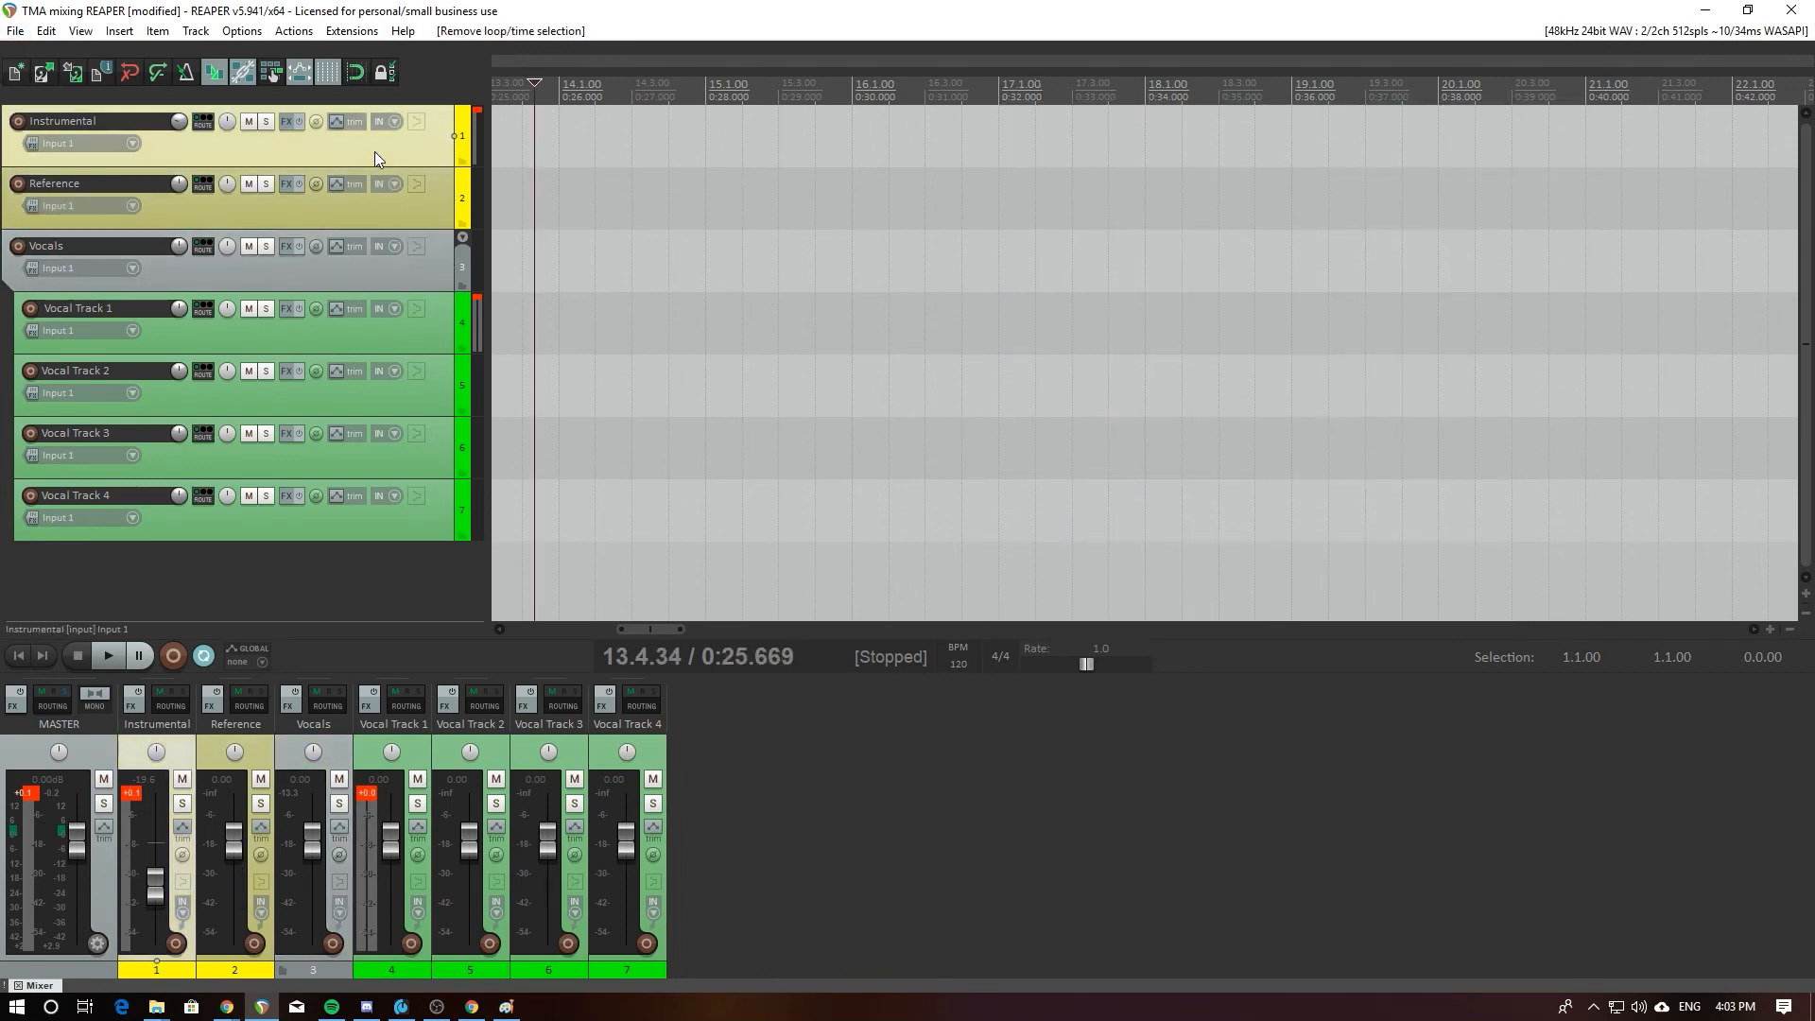
pyautogui.click(16, 33)
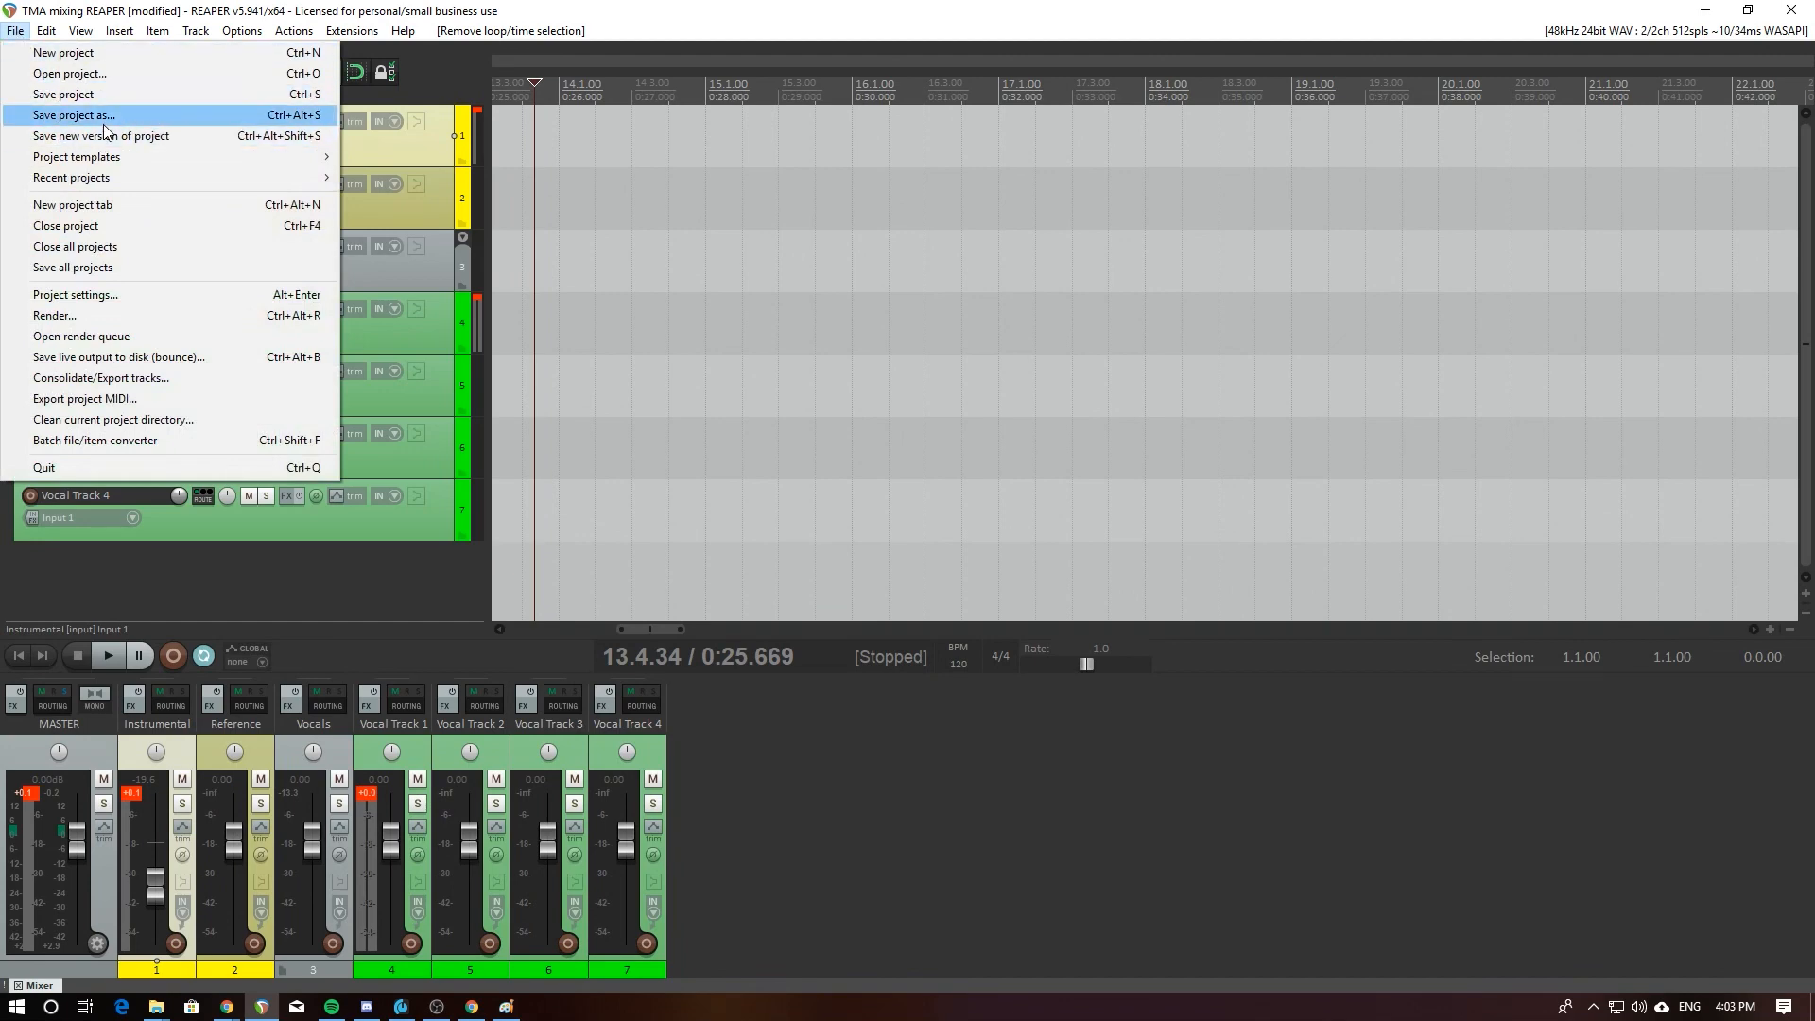
pyautogui.moveTo(111, 160)
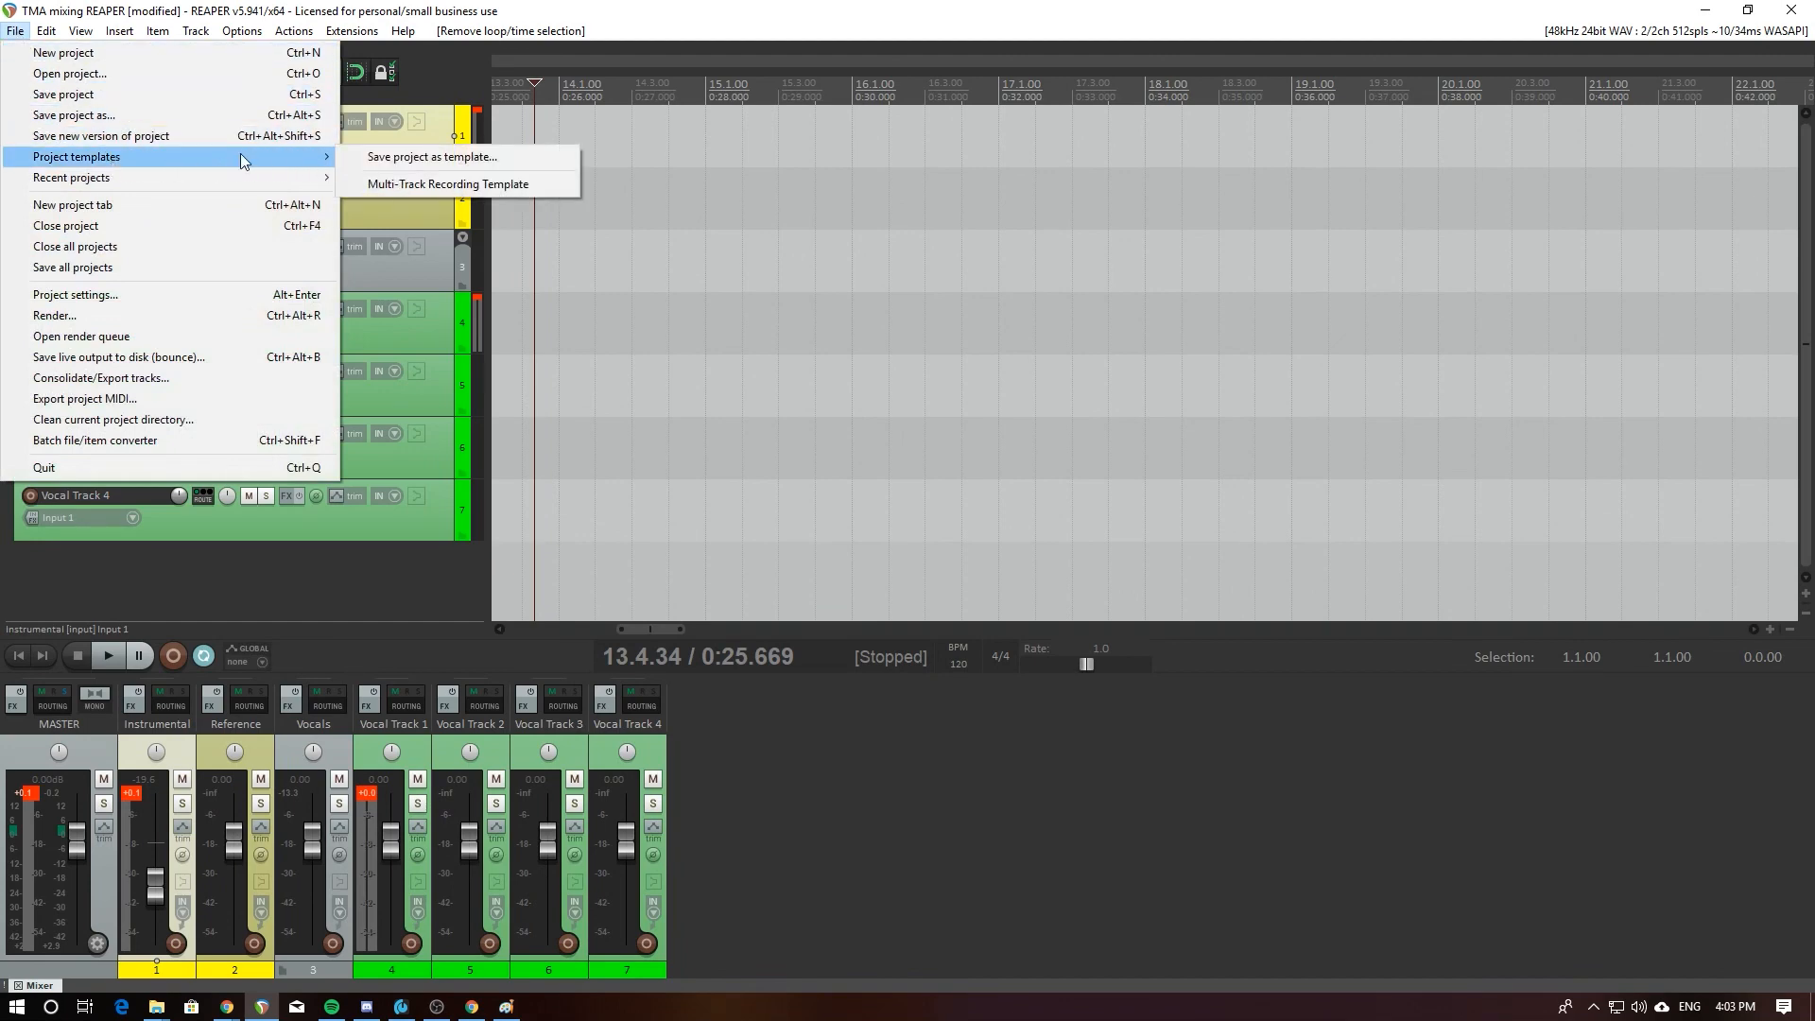
pyautogui.click(399, 159)
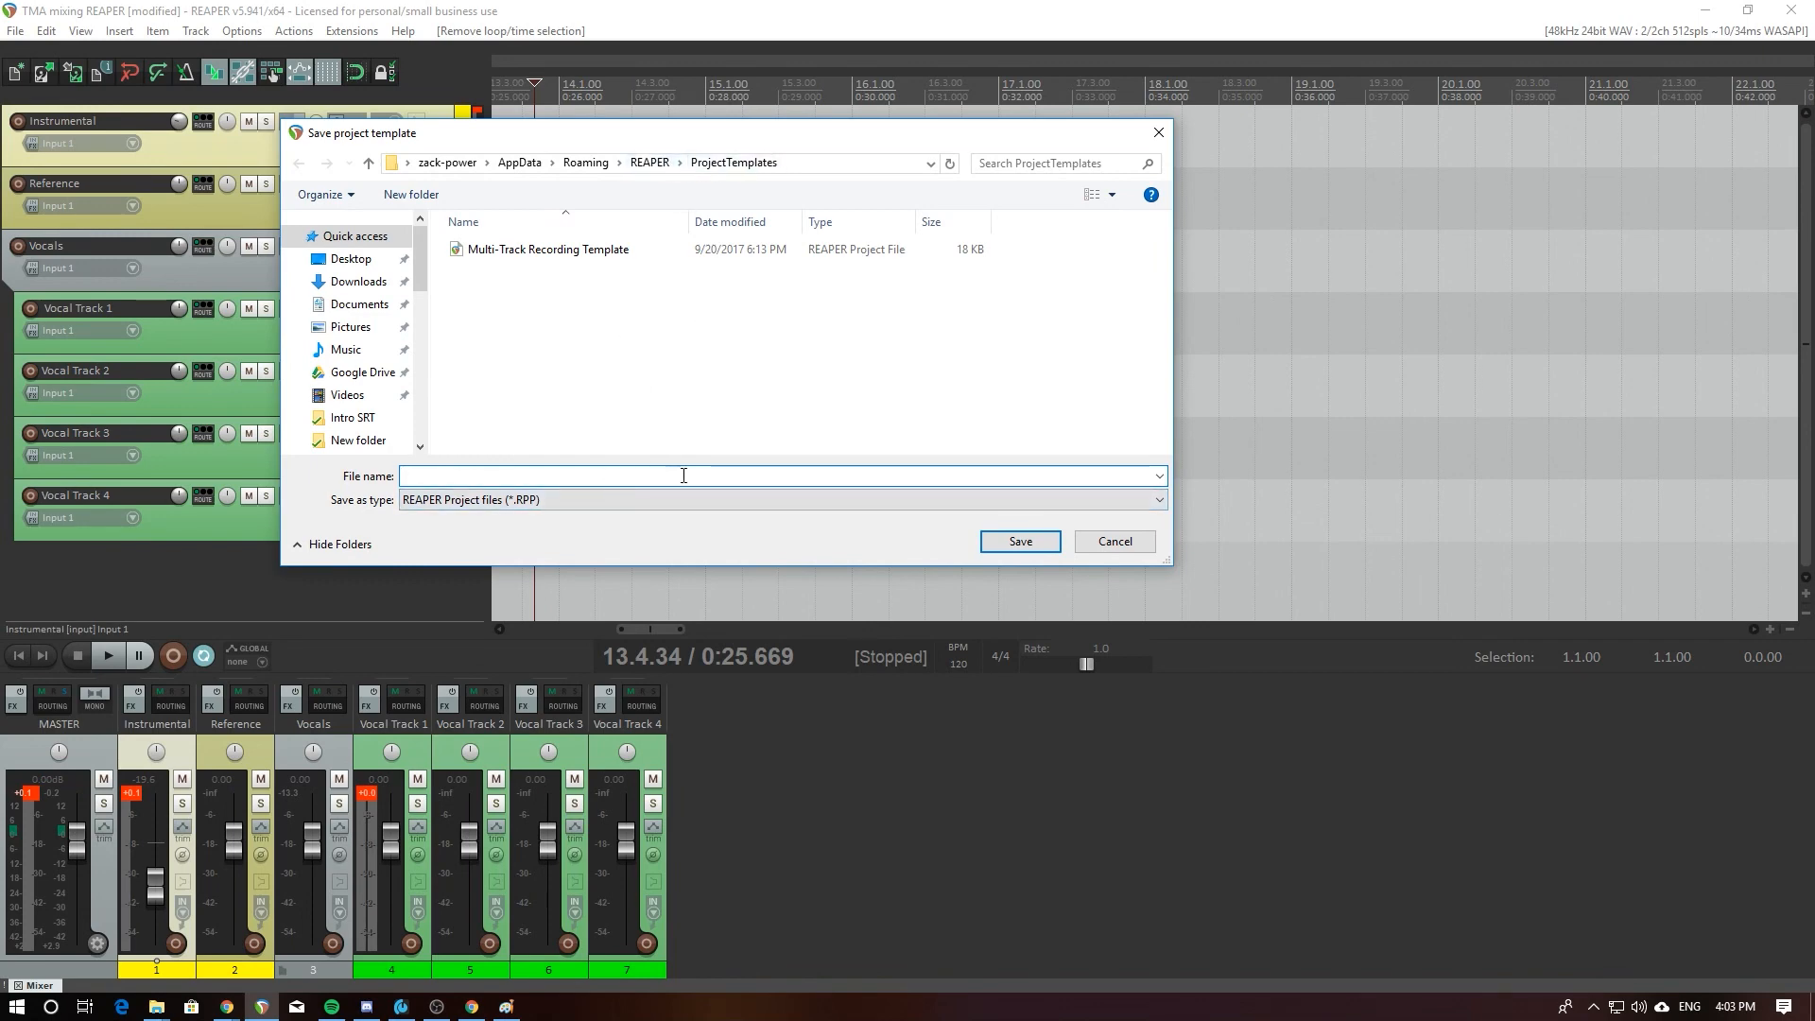
pyautogui.write('TMA First Template')
pyautogui.click(1043, 542)
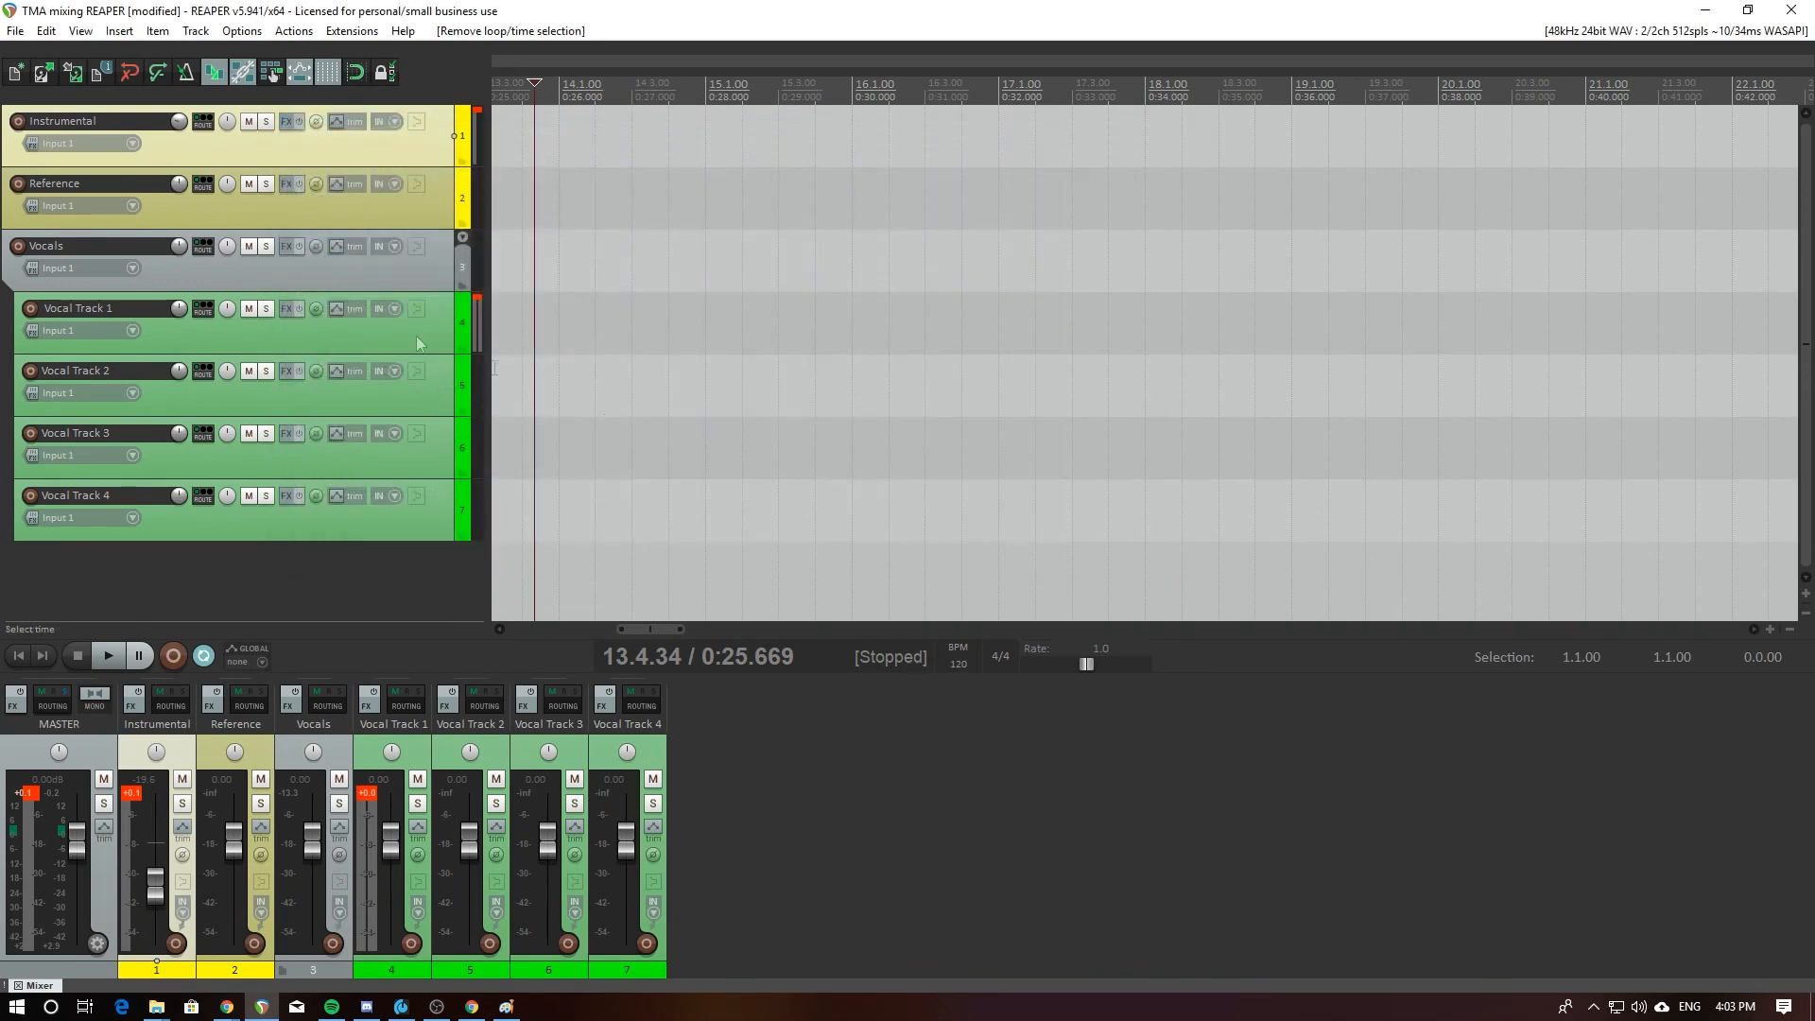
# Step: Start a new project, saving the current TMA mixing REAPER project, and load the TMA First Template
pyautogui.click(17, 74)
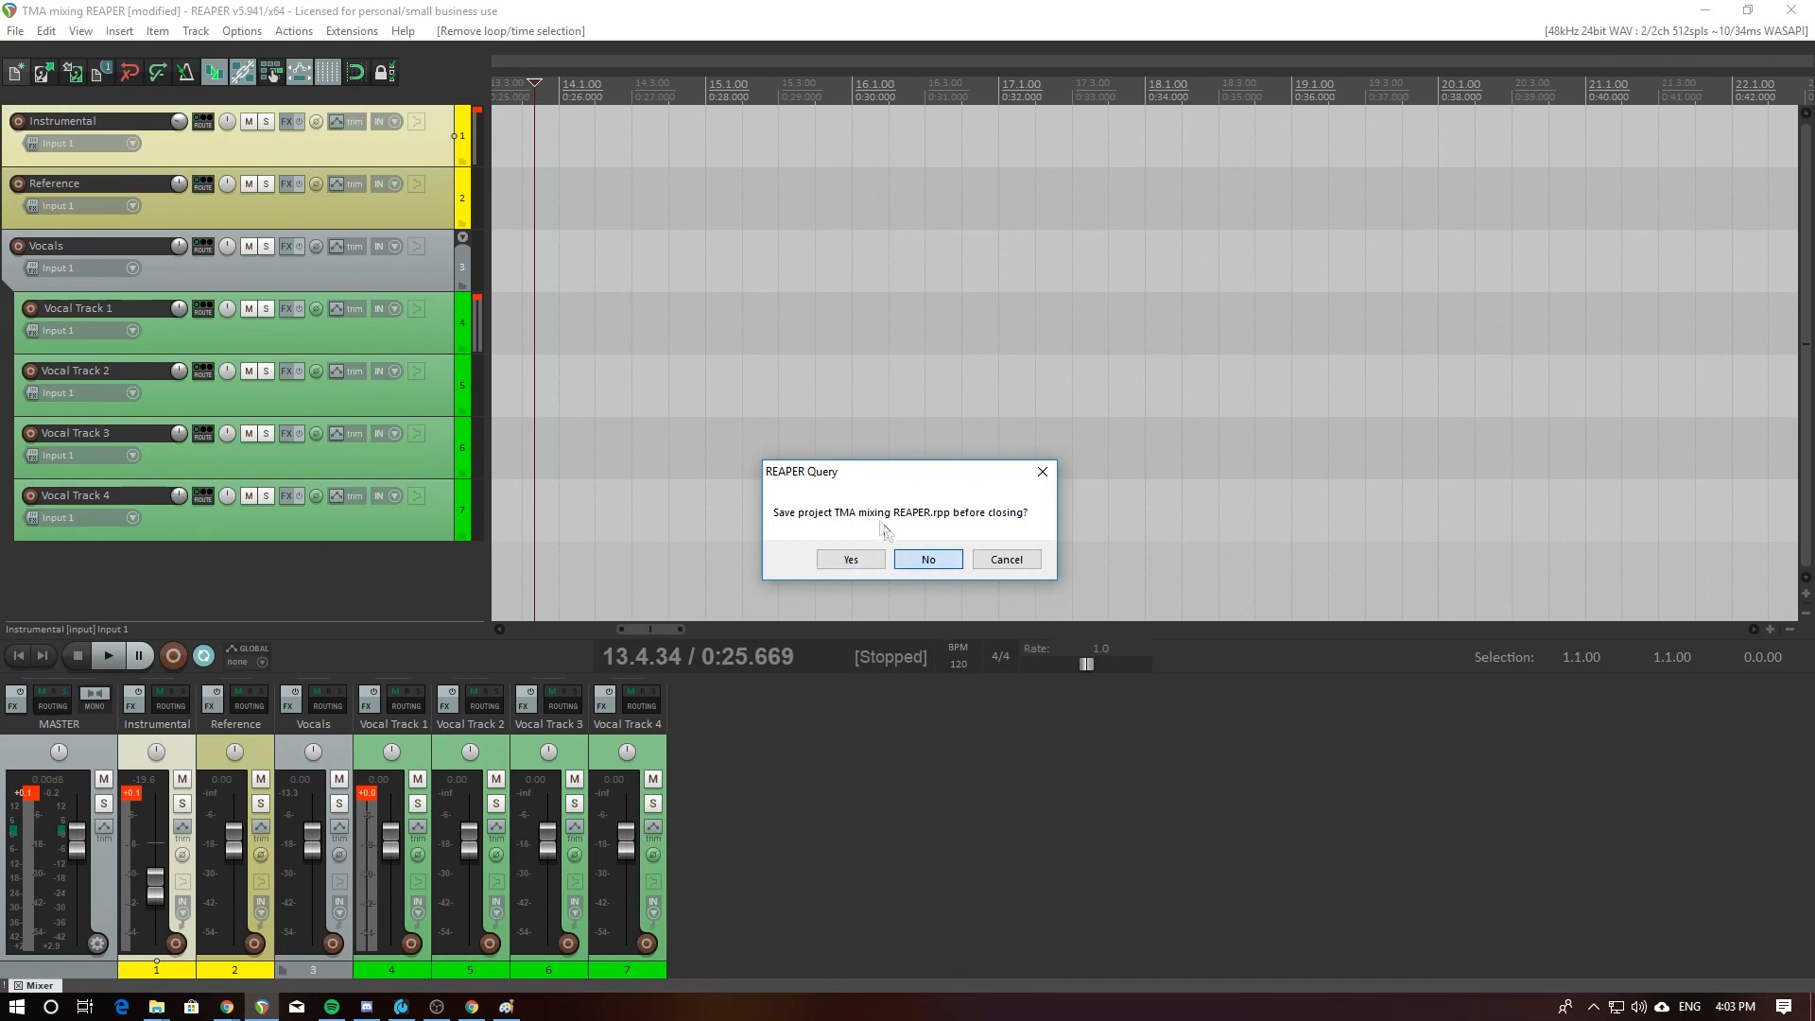
pyautogui.click(860, 560)
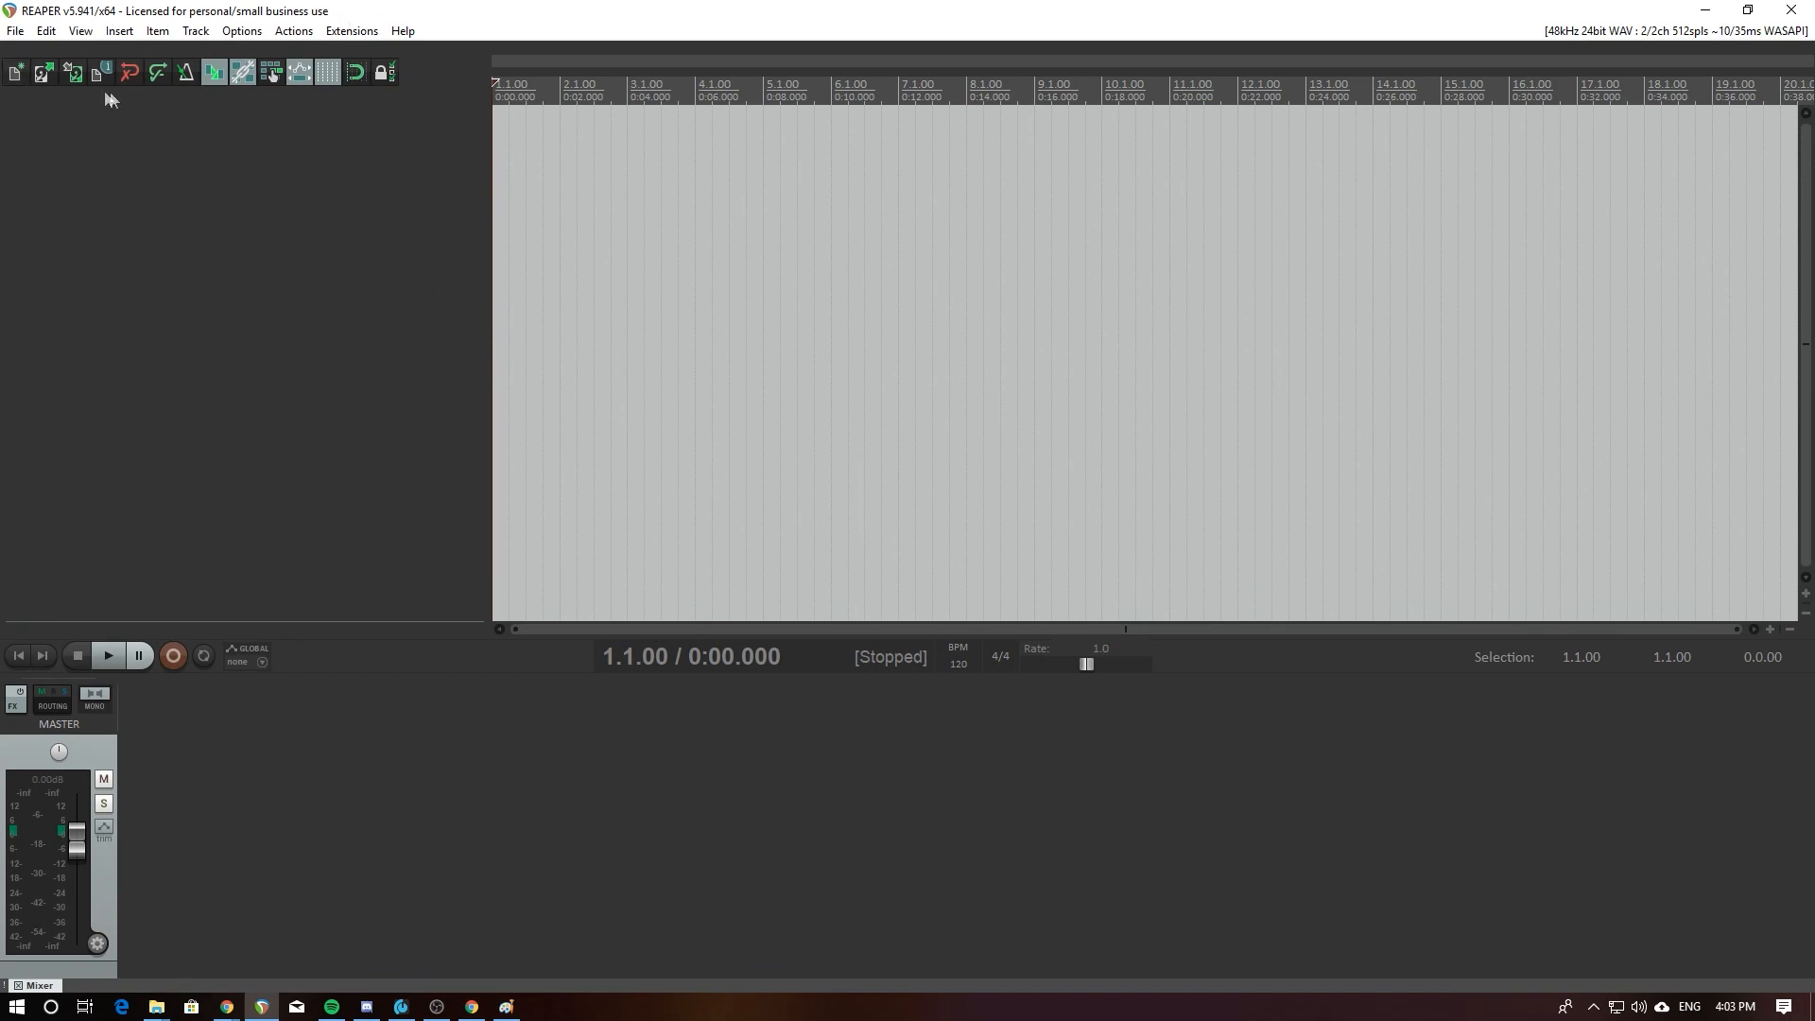
pyautogui.click(15, 31)
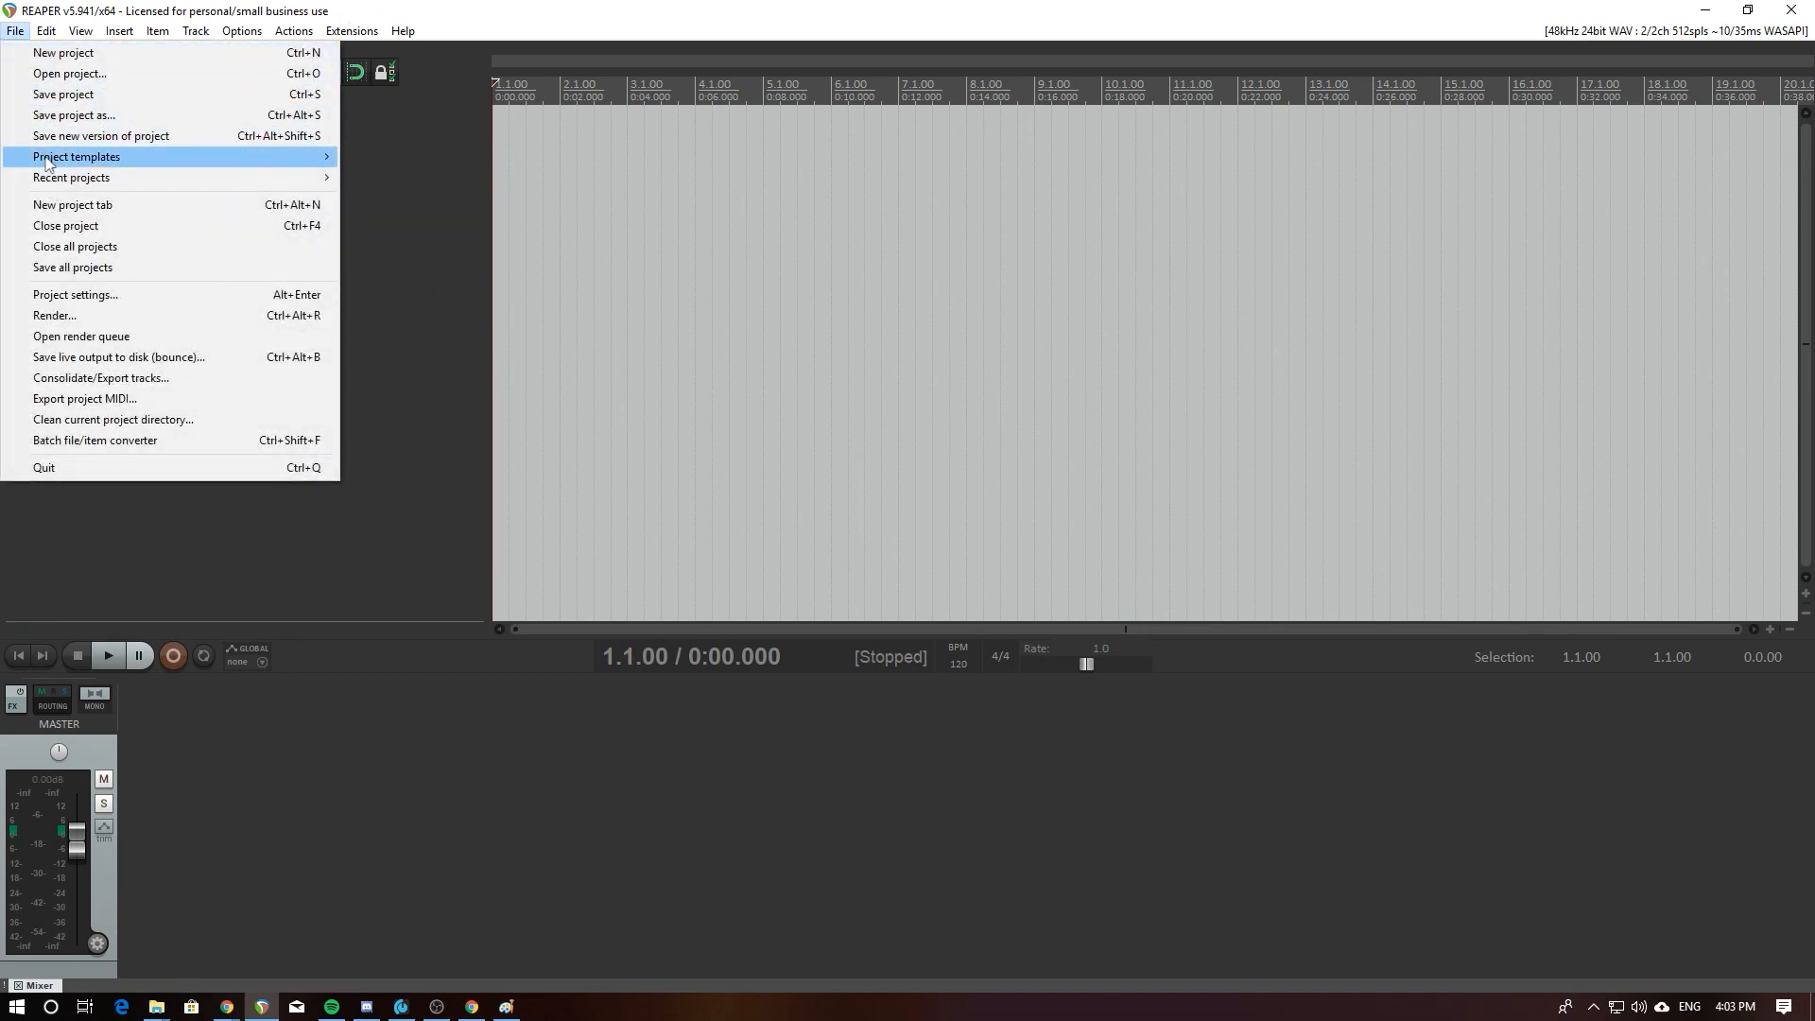
pyautogui.moveTo(86, 158)
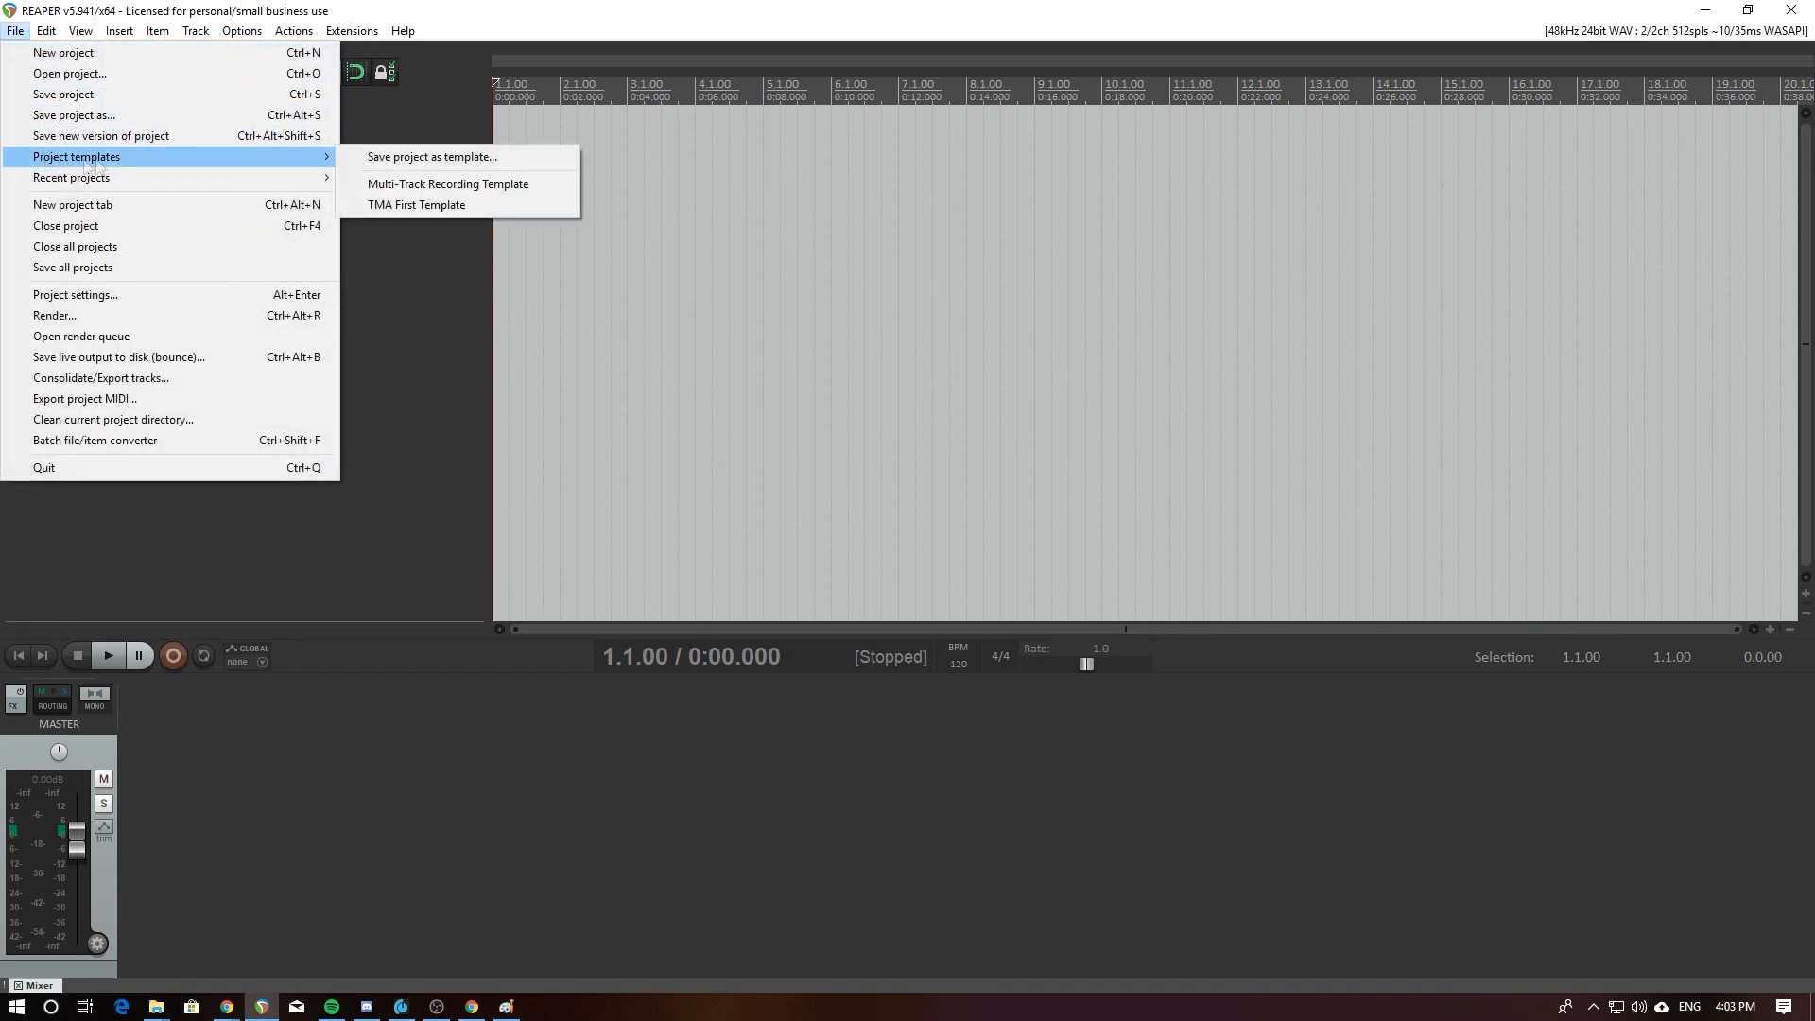
pyautogui.click(521, 210)
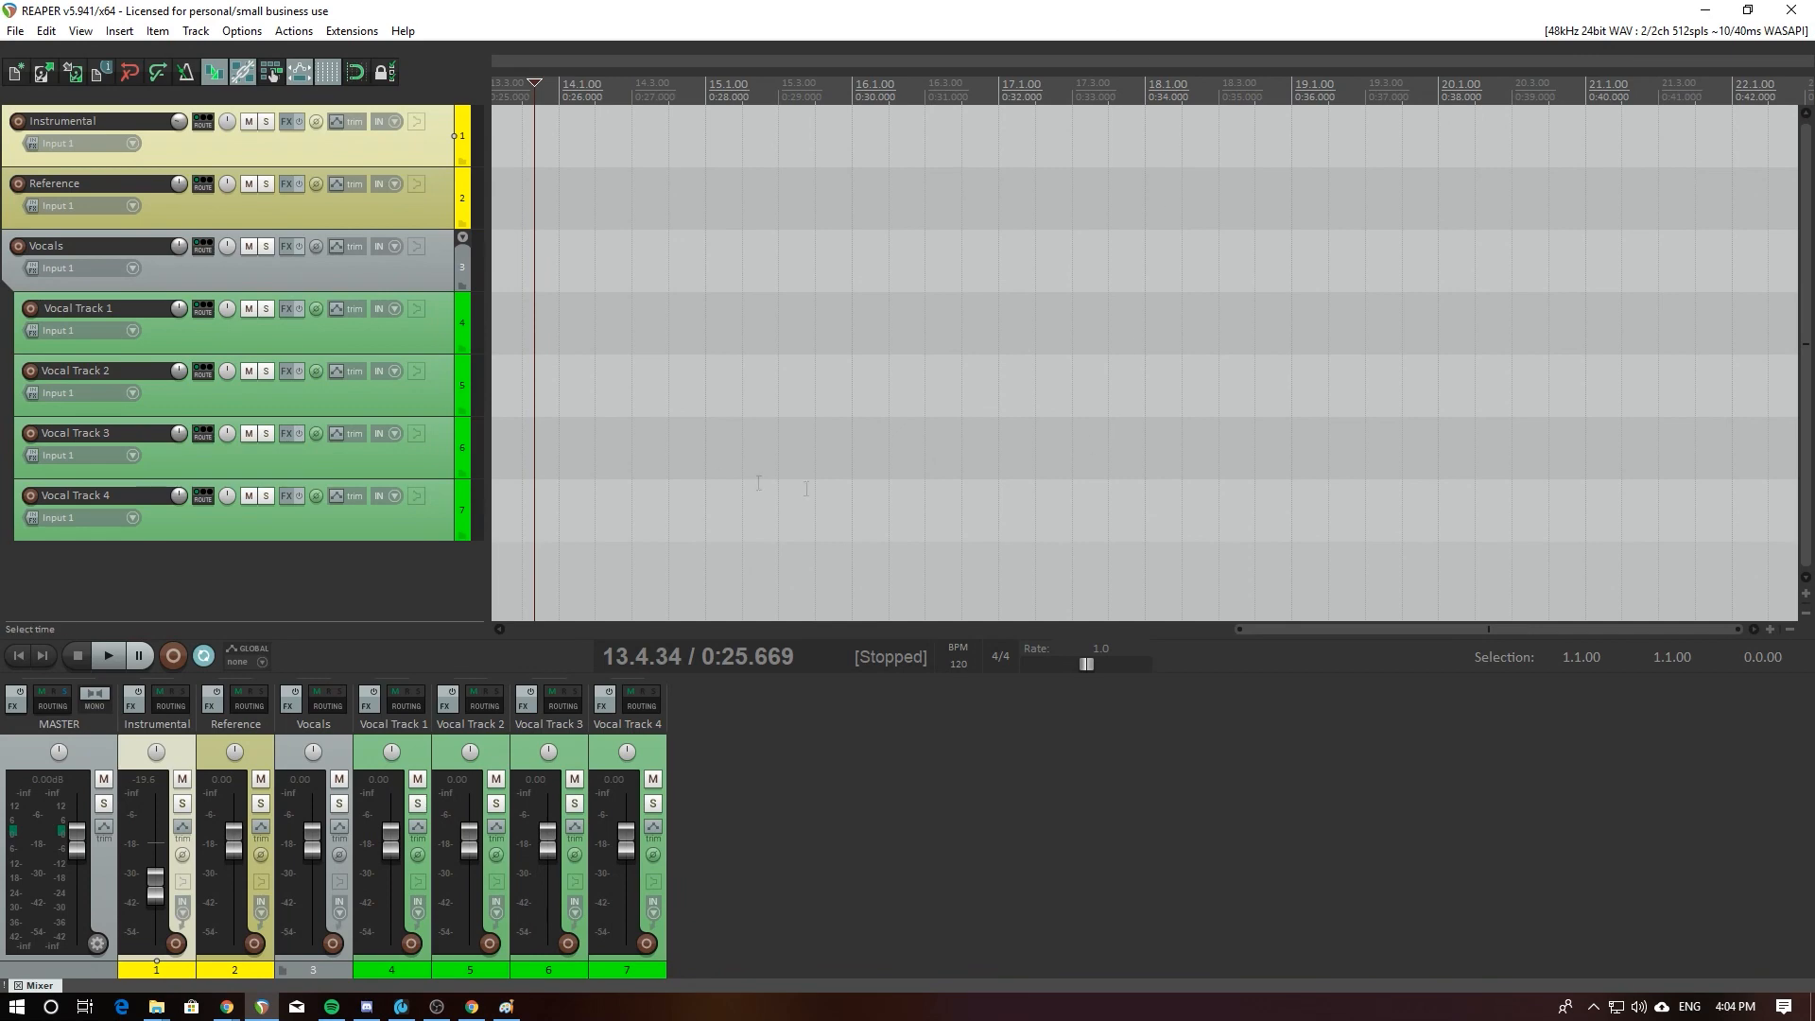
pyautogui.click(293, 559)
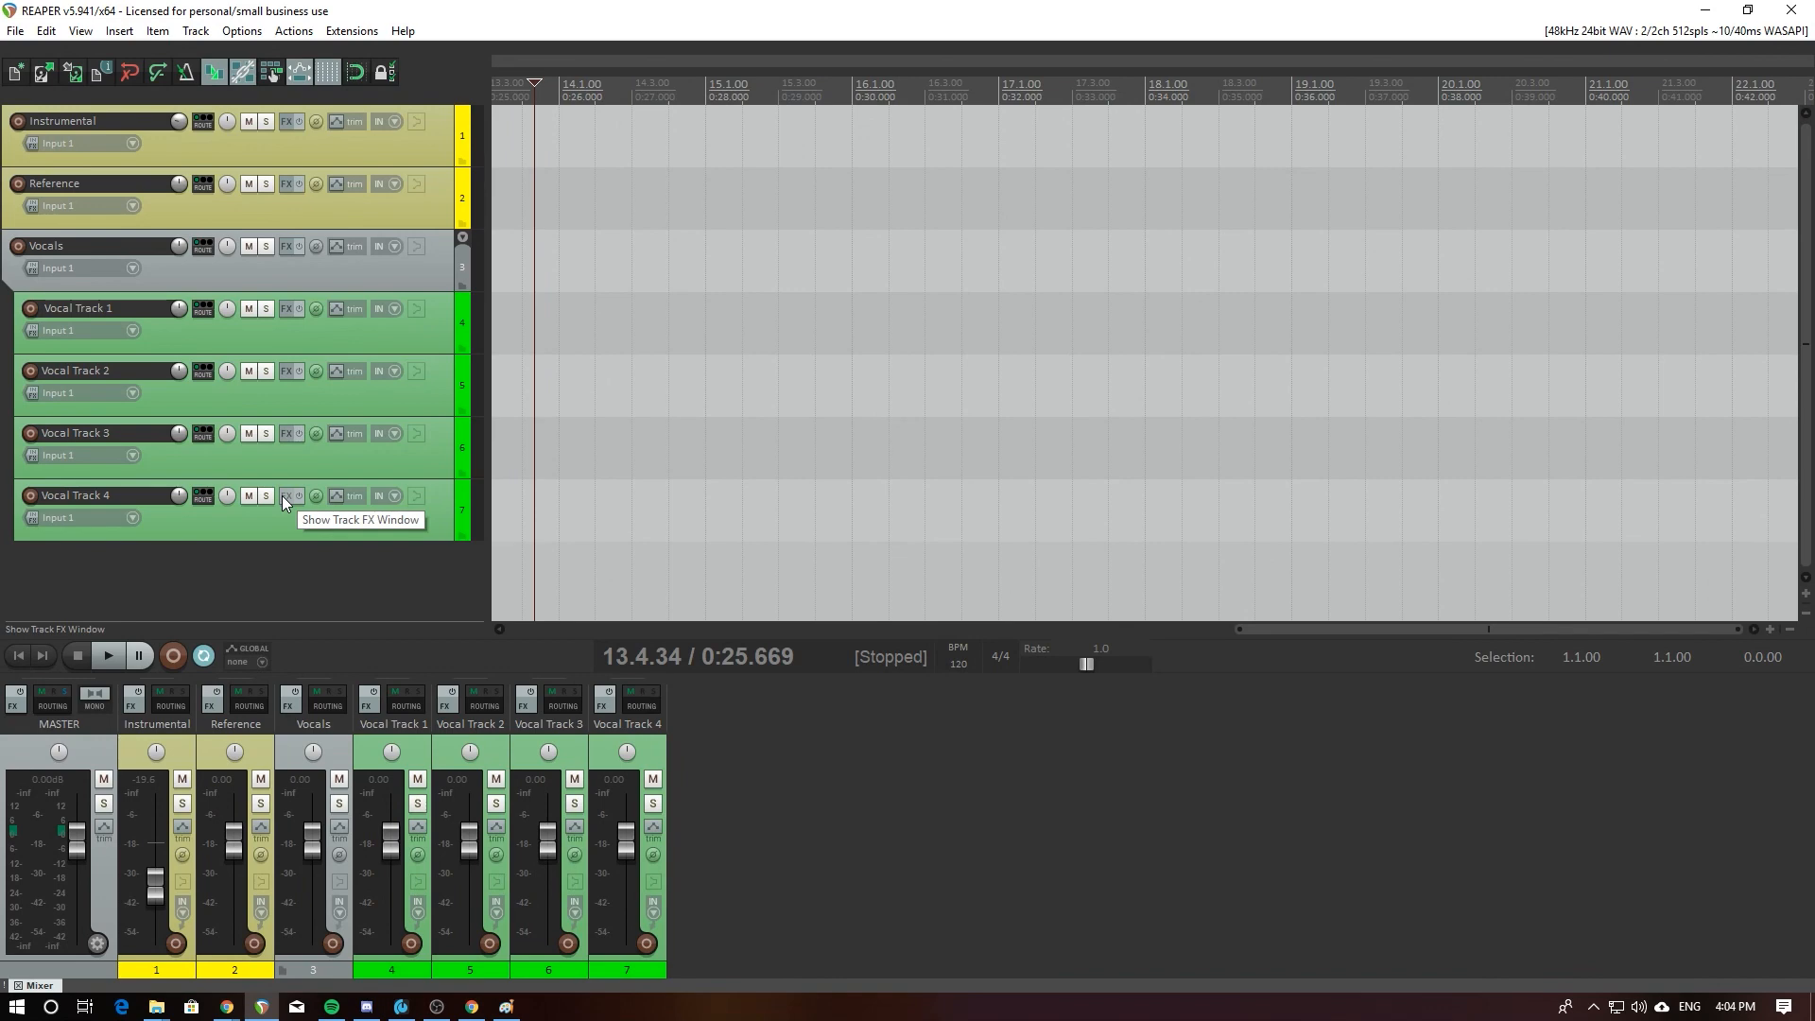
pyautogui.hotkey('alt', 'Tab')
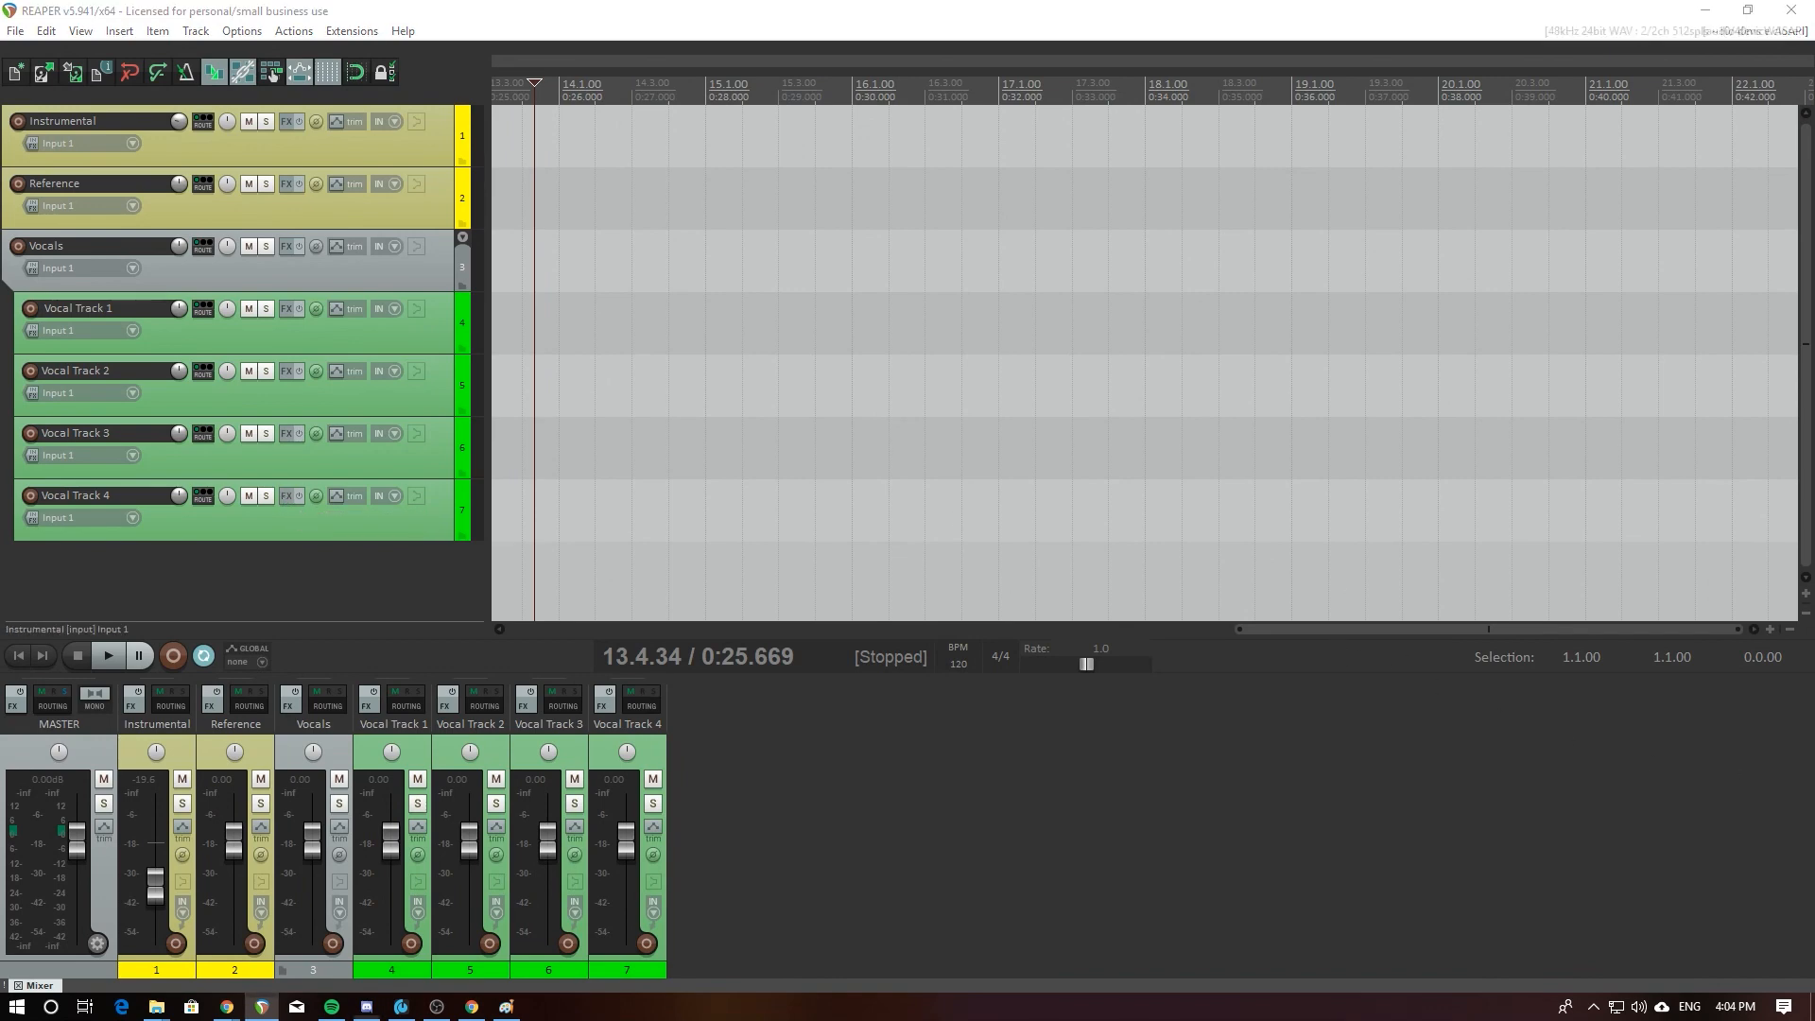